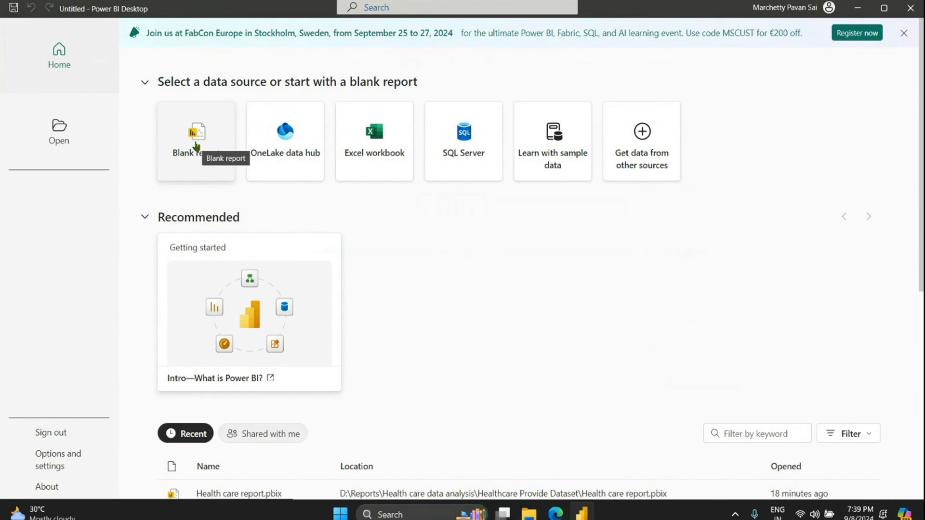
Create a blank report and open the Power Query Editor for transforming data.
click(196, 145)
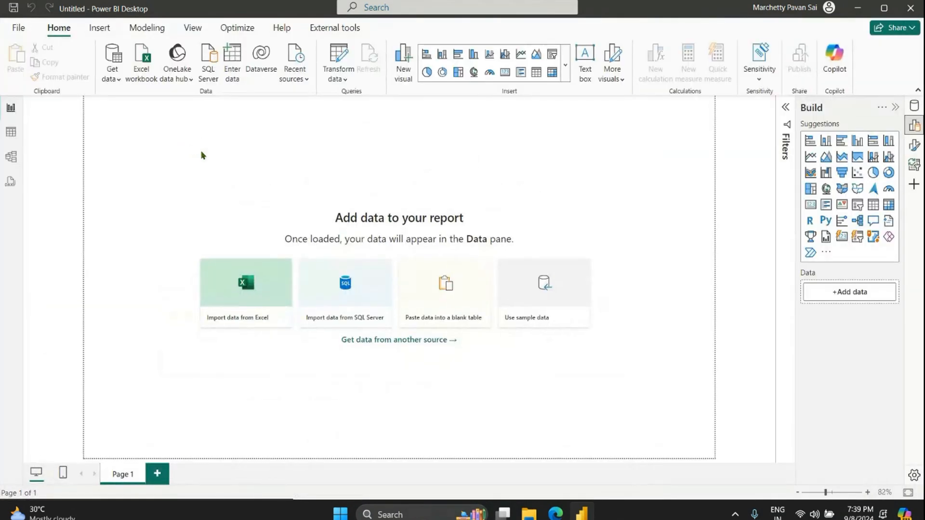
click(338, 73)
click(357, 100)
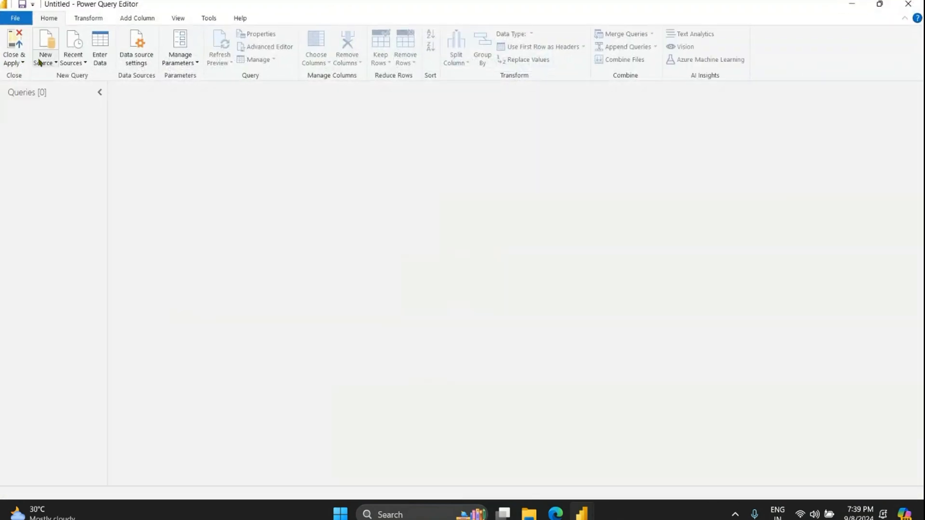
Import cities.csv from the Healthcare Provide Dataset folder as a new query and look through its rows.
click(42, 62)
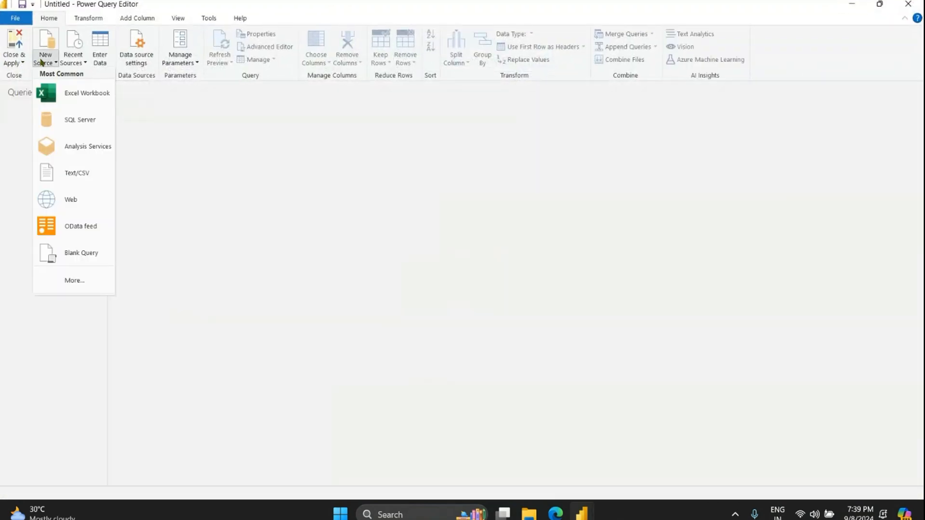
click(67, 94)
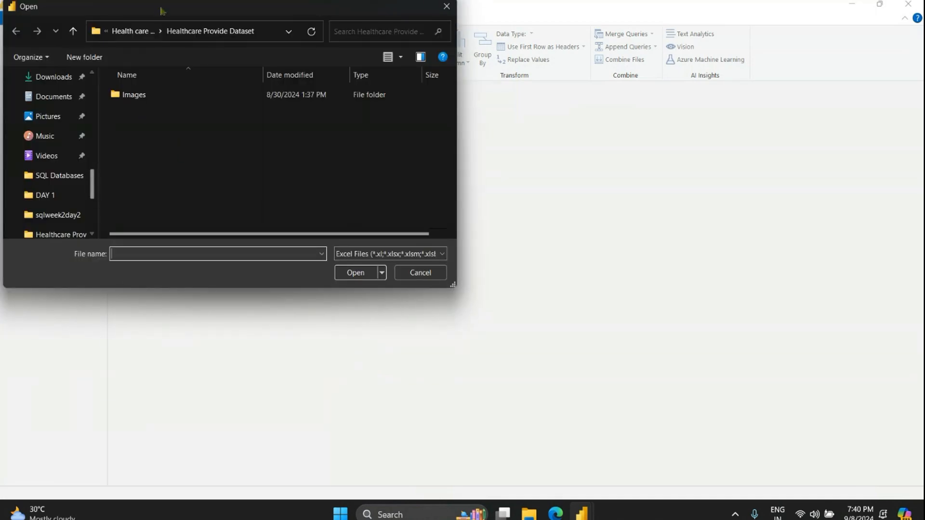
click(131, 31)
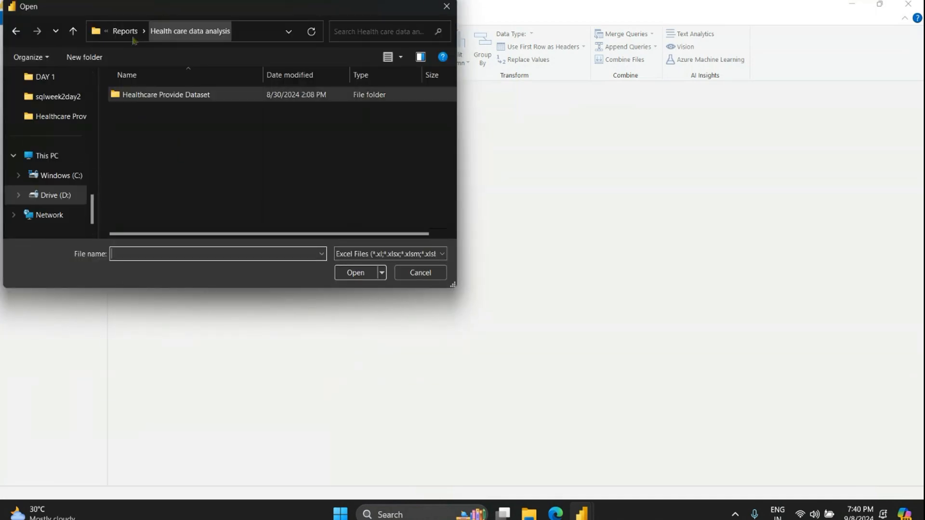
click(358, 254)
click(350, 277)
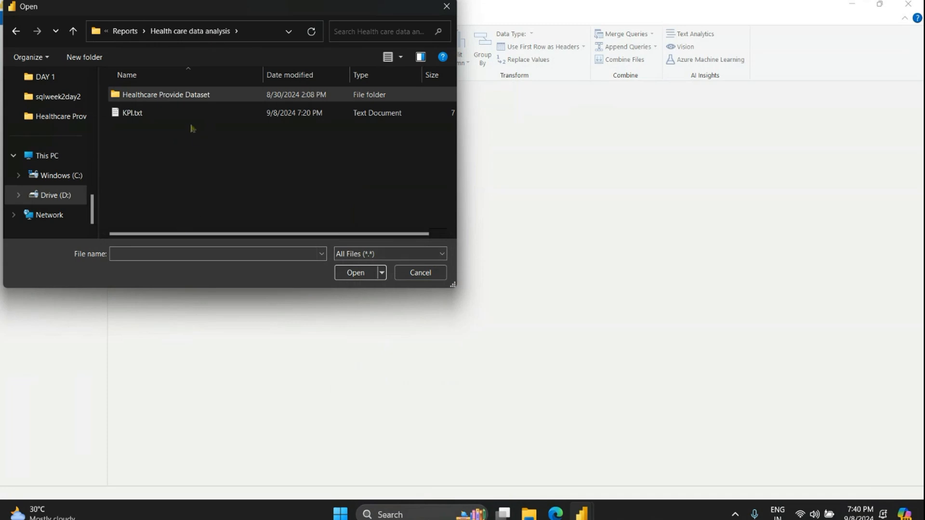
double_click(193, 96)
click(185, 116)
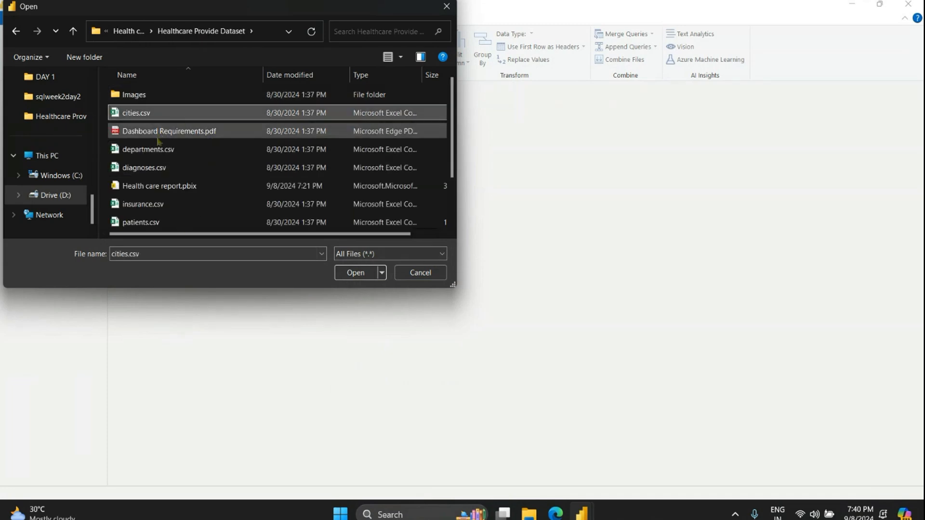
click(358, 275)
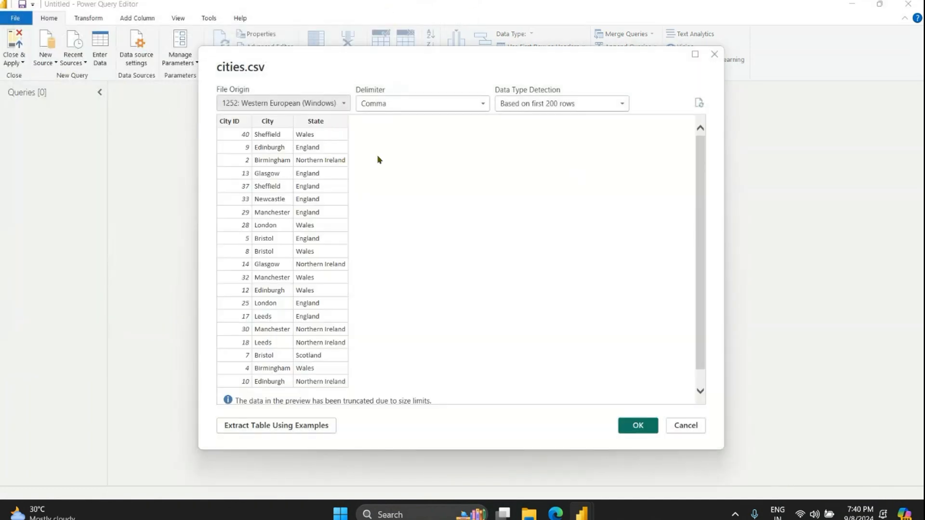
click(636, 426)
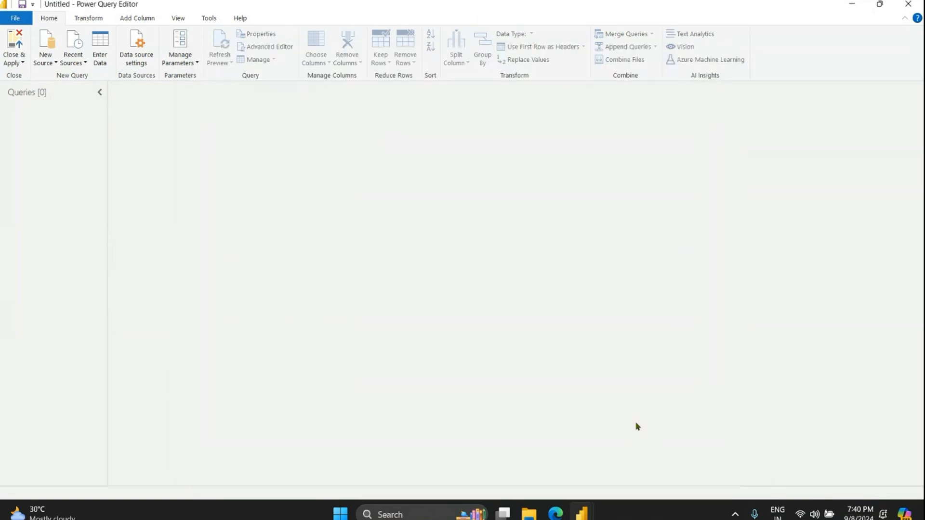
scroll(398, 229, down, 5)
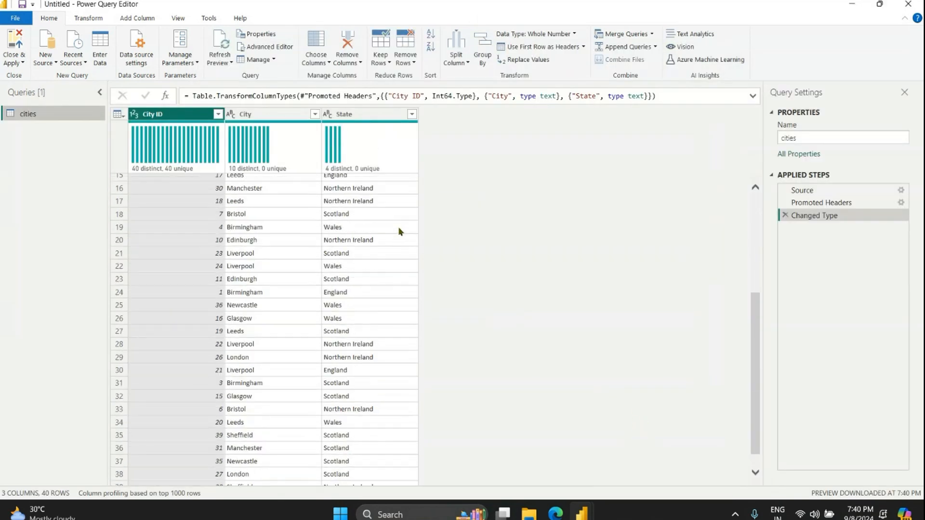
scroll(250, 129, up, 3)
Import departments.csv from the Healthcare Provide Dataset folder as a new query.
click(45, 58)
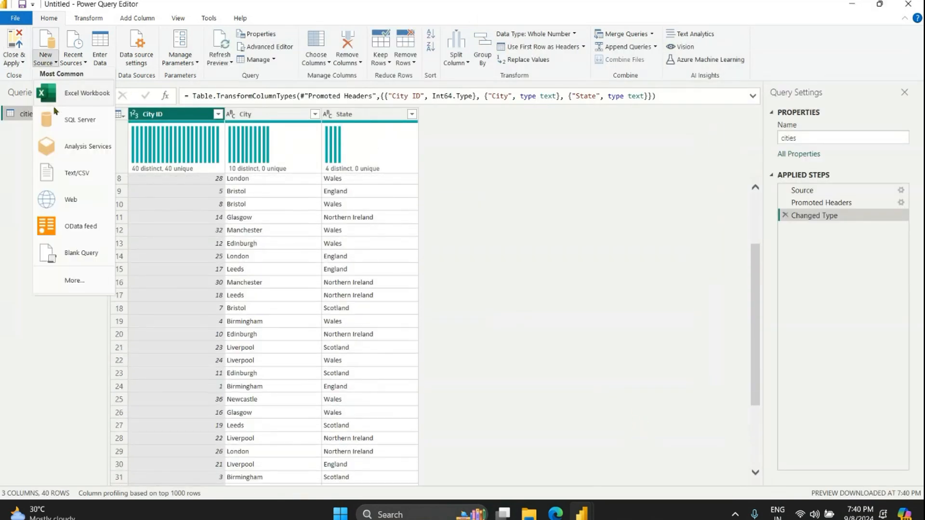
click(75, 179)
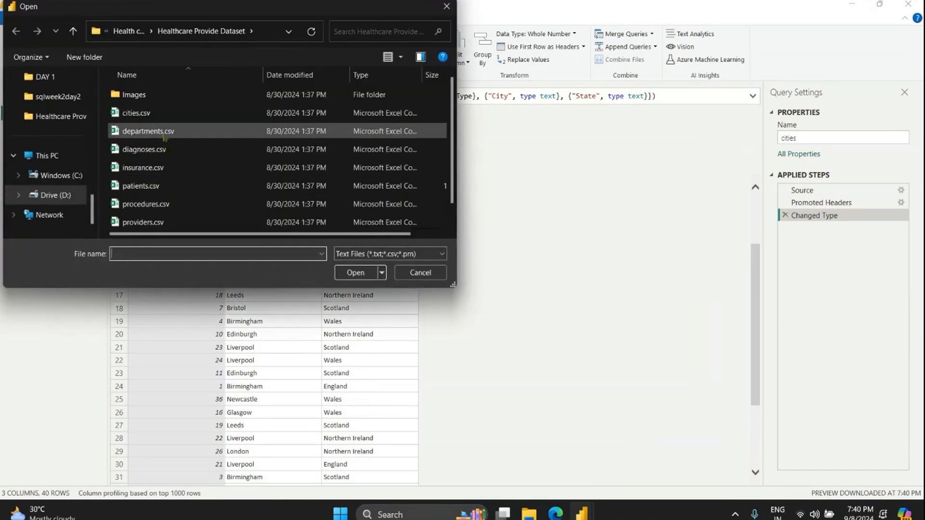
click(164, 137)
click(344, 272)
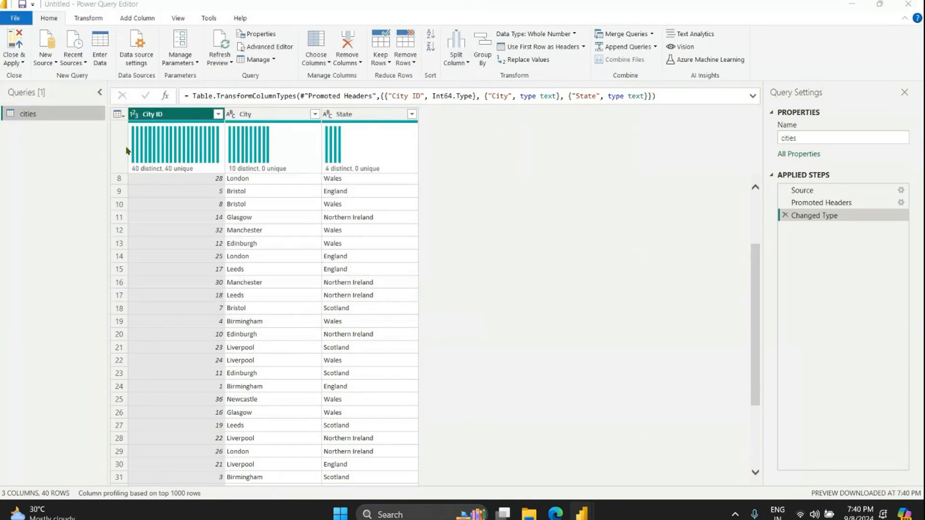
click(638, 426)
Import diagnoses.csv from the same dataset folder as a new query, showing all file types to find it.
click(46, 58)
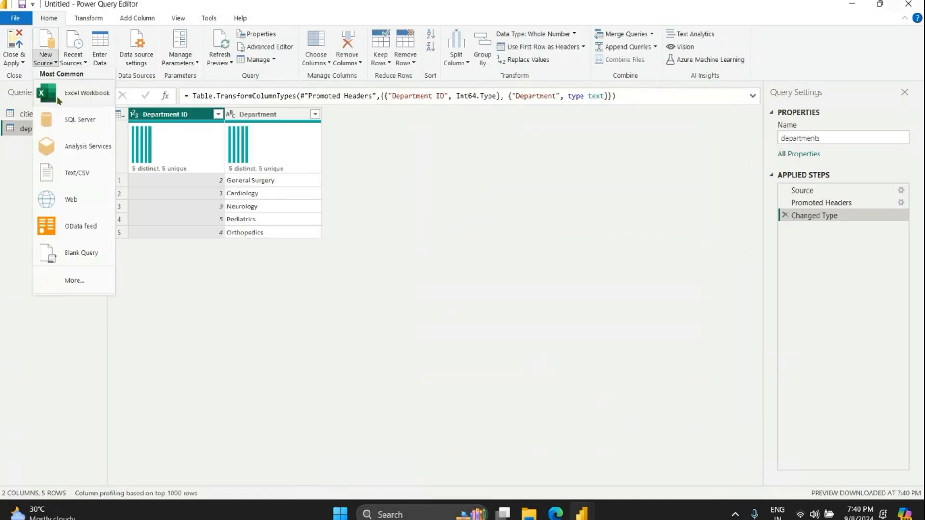
click(102, 101)
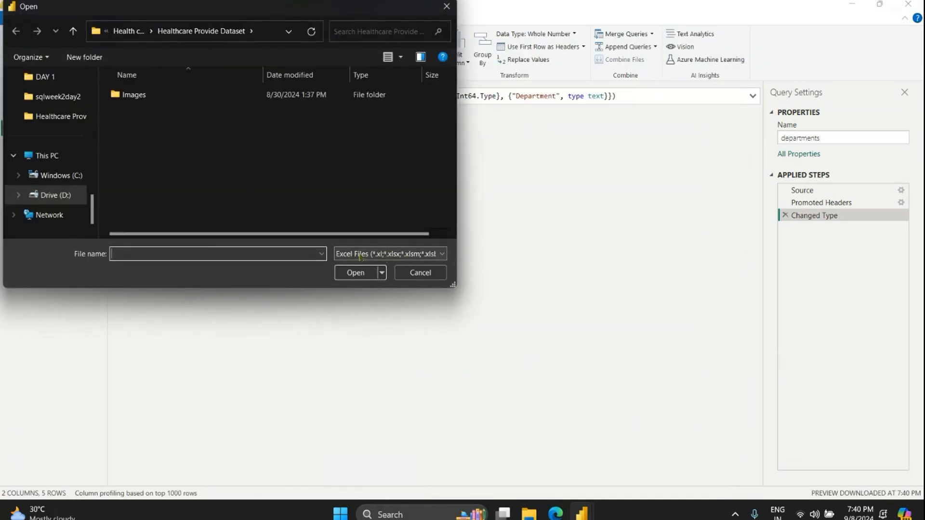
click(359, 254)
click(360, 276)
click(223, 169)
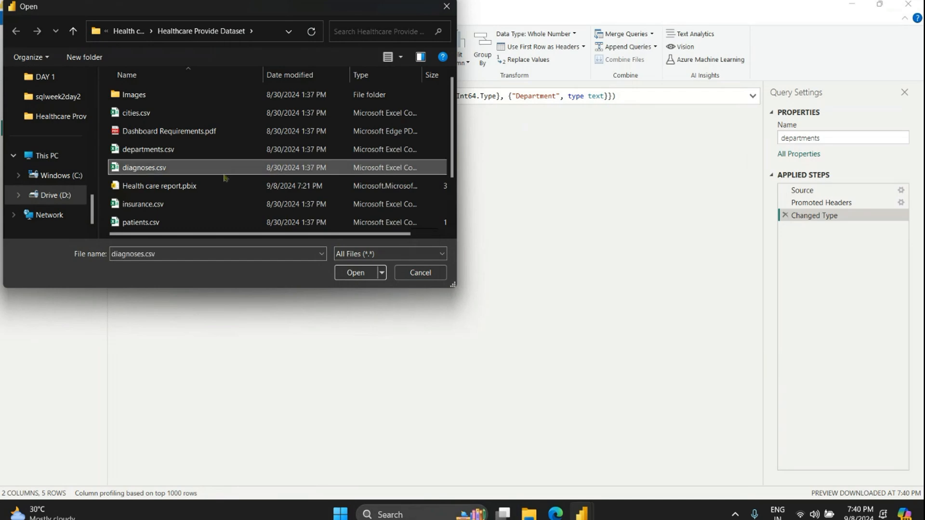
click(354, 272)
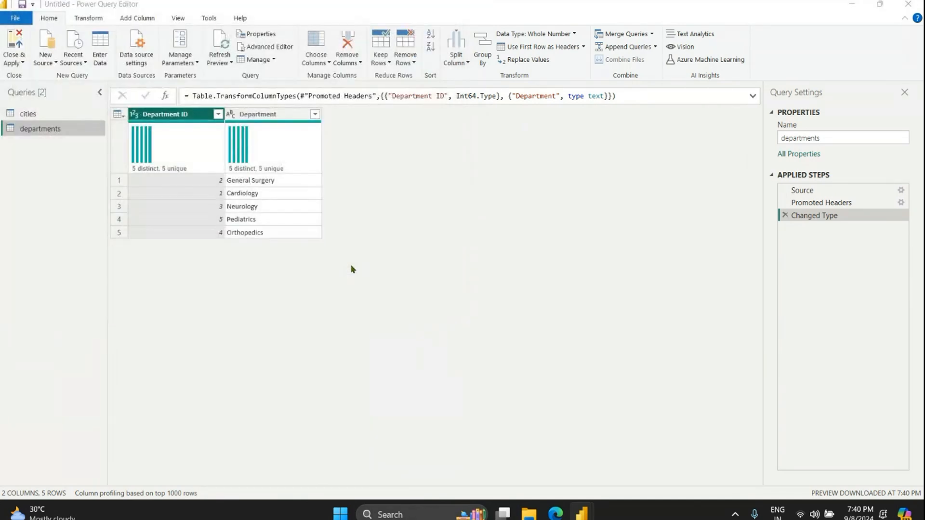
click(633, 429)
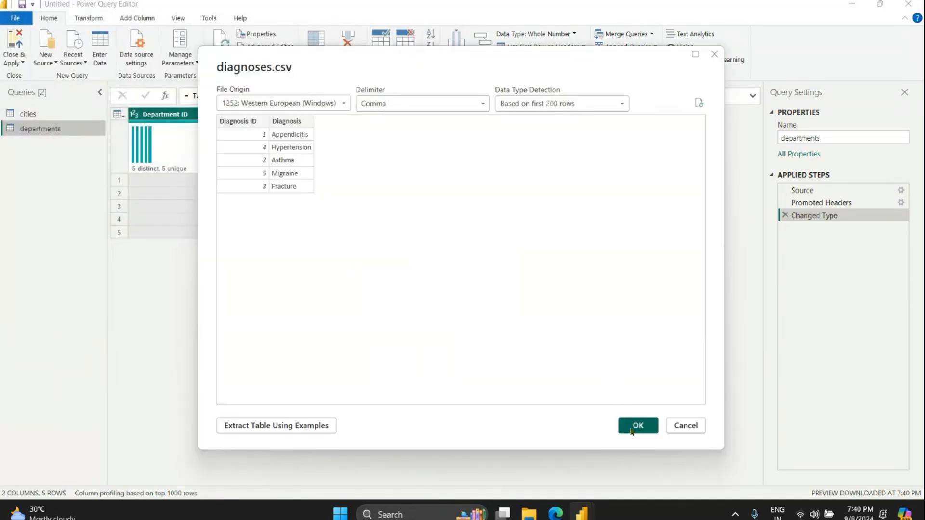
Import insurance.csv from the Healthcare Provide Dataset folder as a new text/CSV query.
click(43, 60)
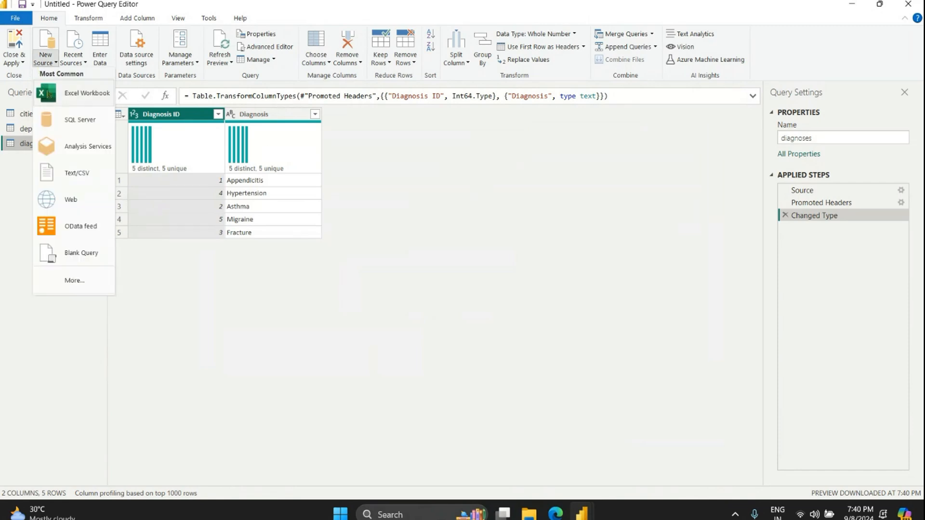
click(72, 175)
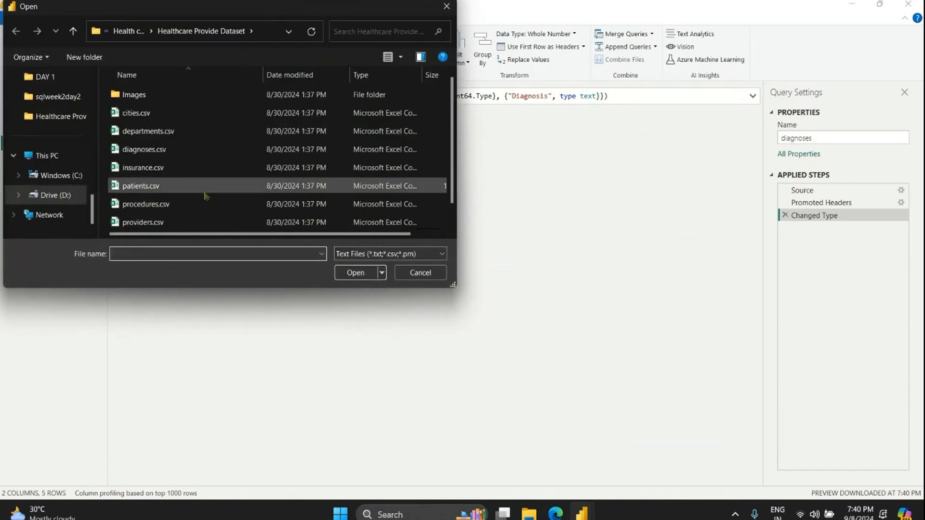
click(198, 168)
click(355, 272)
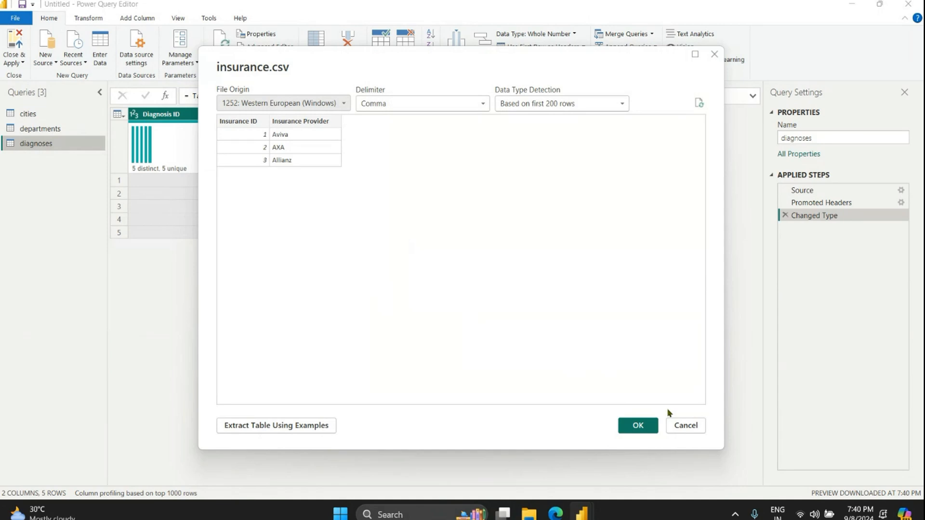
click(638, 426)
Import patients.csv from the Healthcare Provide Dataset folder as a new text/CSV query.
click(40, 64)
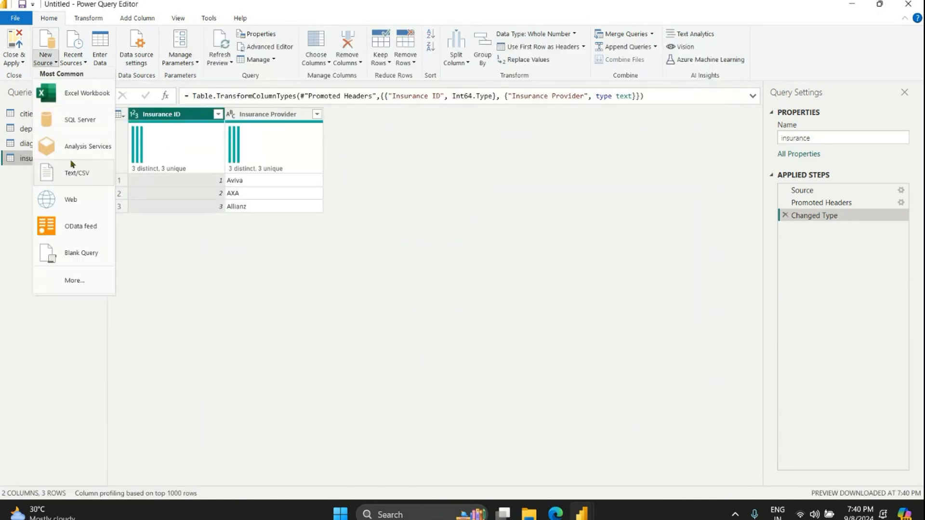
click(76, 174)
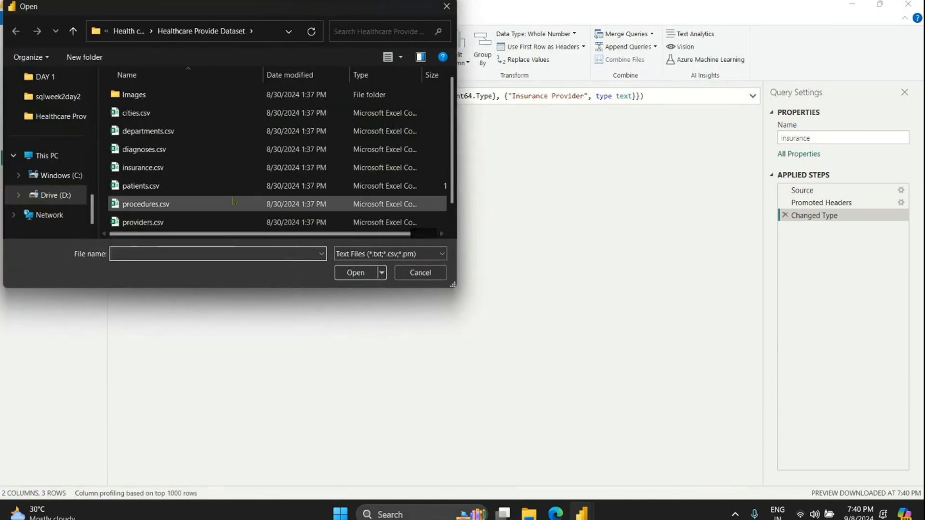
click(215, 191)
click(346, 273)
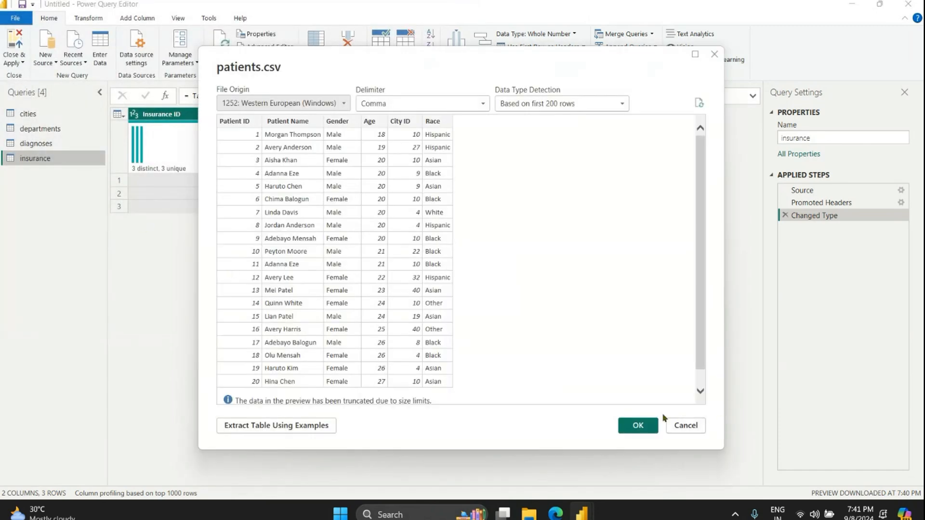
click(637, 425)
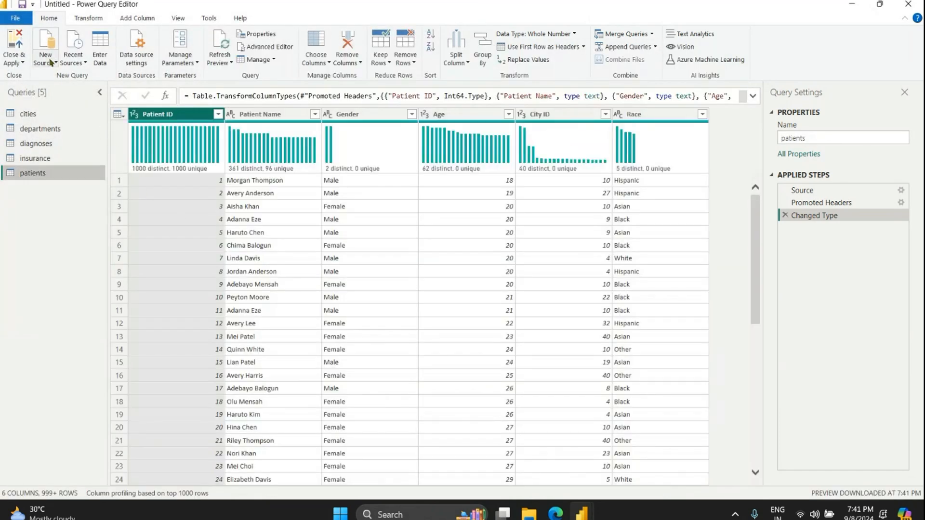
Import procedures.csv from the Healthcare Provide Dataset folder as a new text/CSV query.
click(50, 61)
click(91, 174)
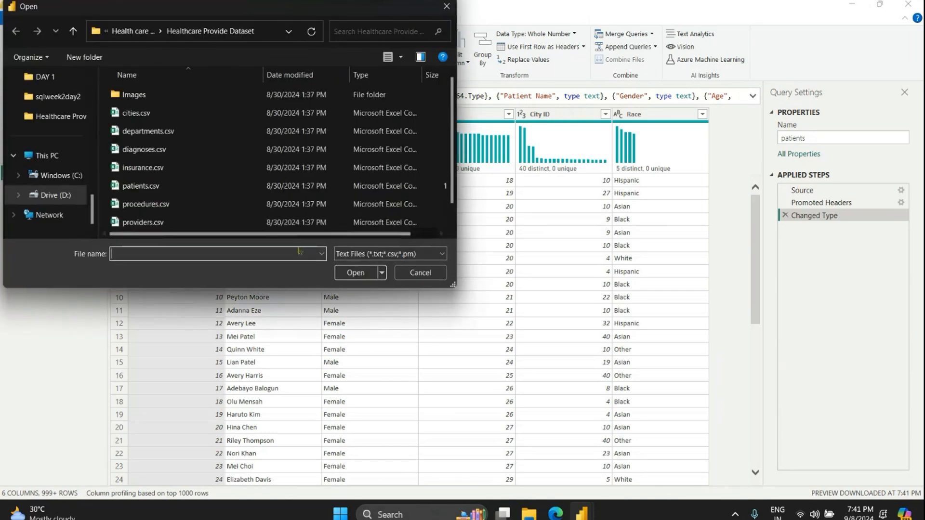
click(291, 209)
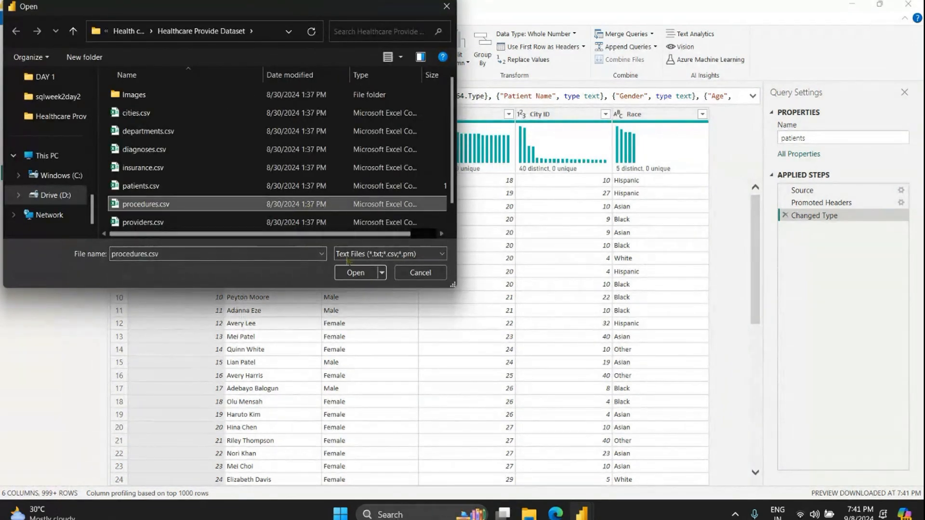
double_click(184, 202)
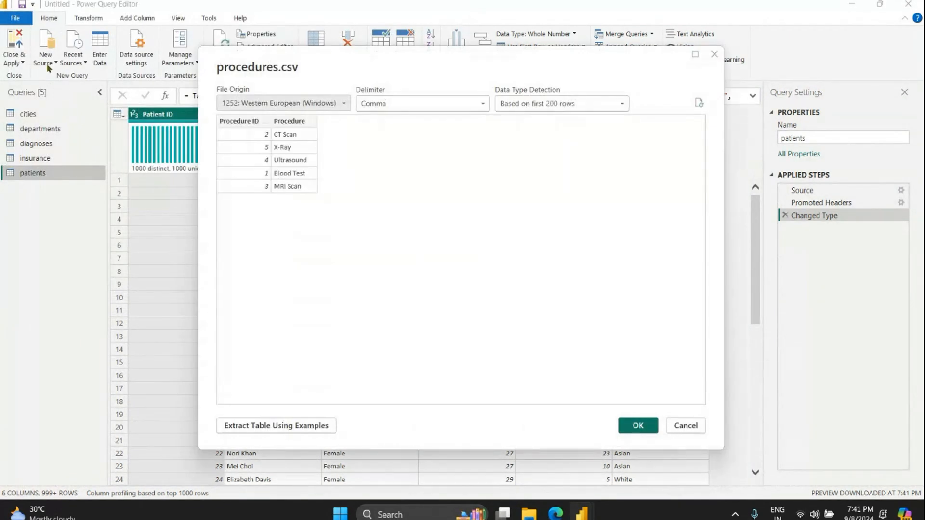
click(633, 427)
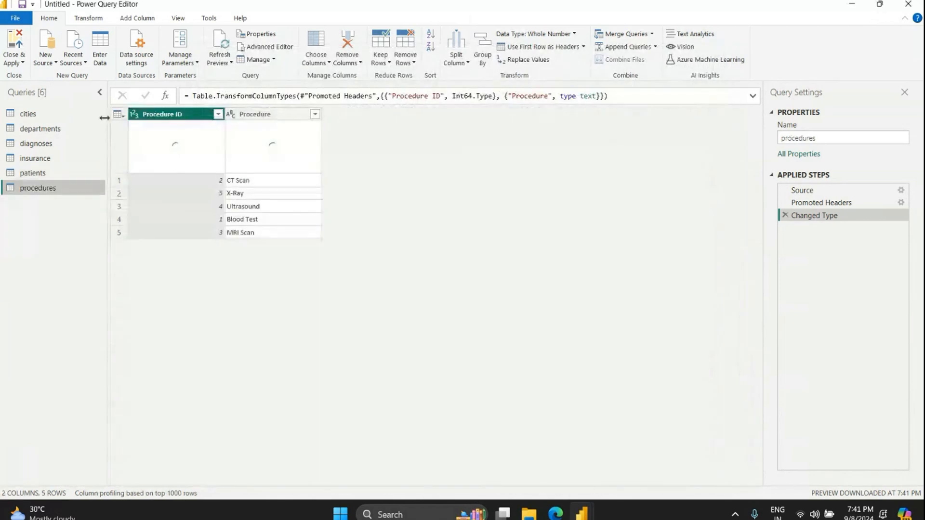
Import providers.csv from the Healthcare Provide Dataset folder as a new text/CSV query.
click(46, 58)
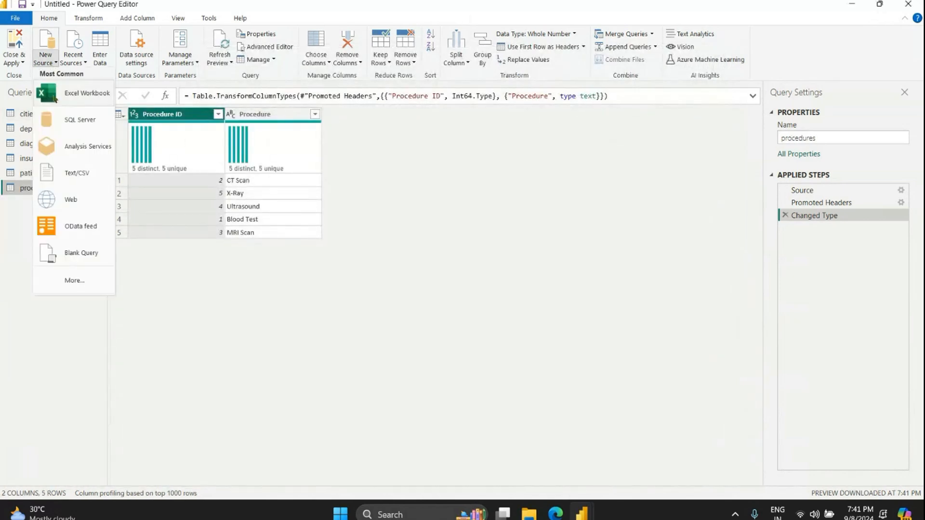
click(90, 174)
click(215, 220)
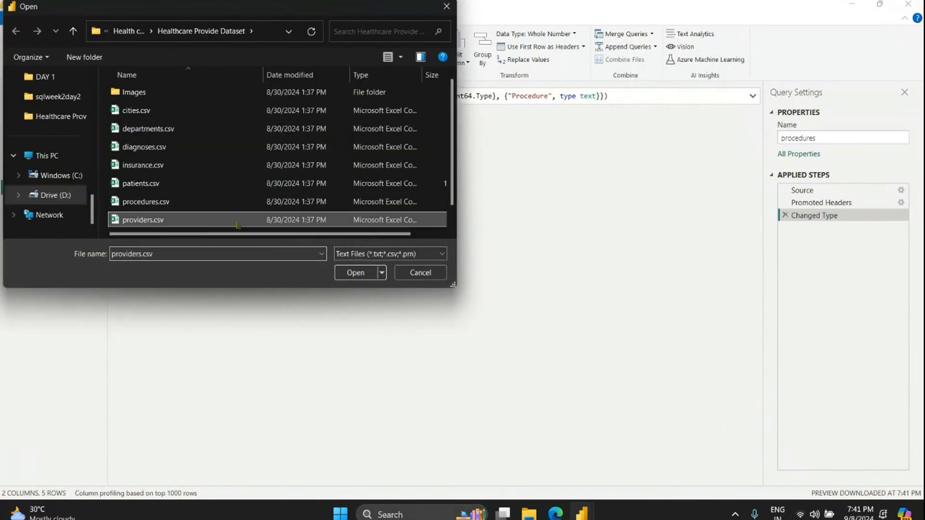
scroll(250, 222, down, 1)
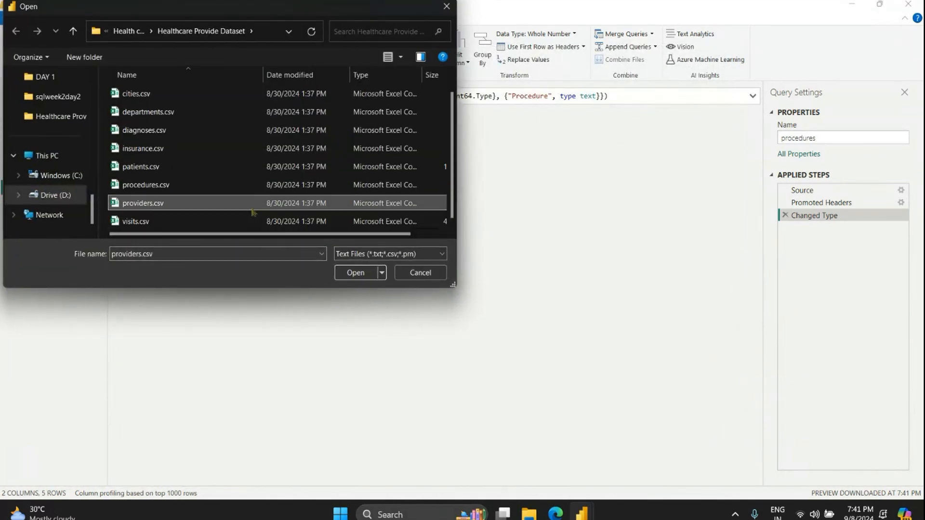
click(355, 273)
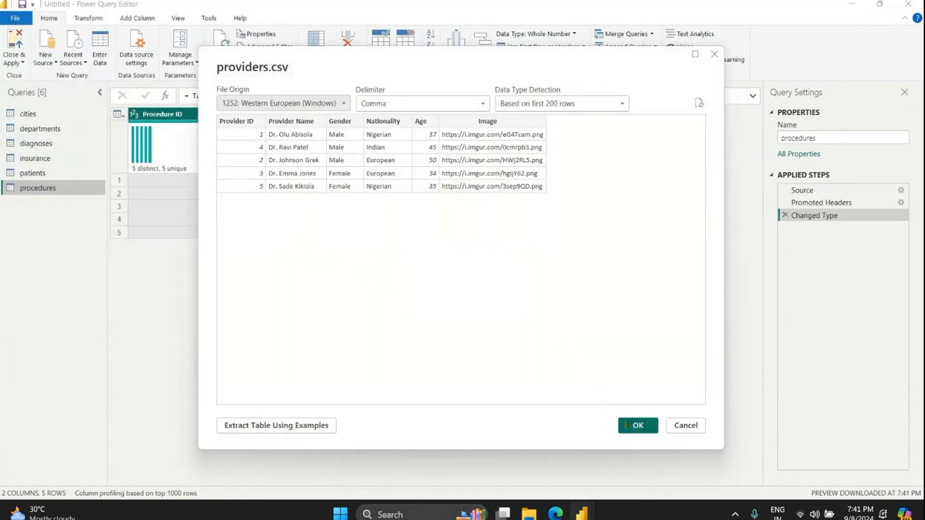
click(627, 425)
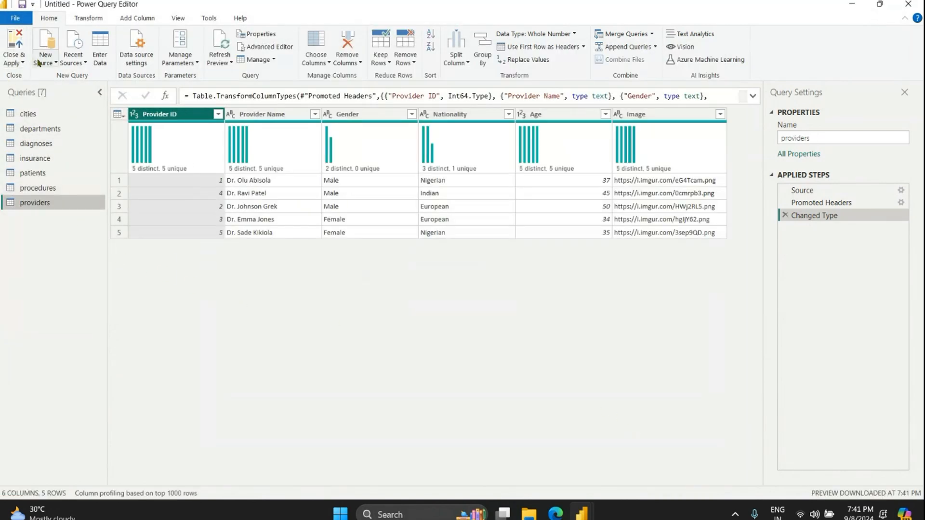
Import visits.csv from the Healthcare Provide Dataset folder as a new text/CSV query.
click(39, 63)
click(79, 174)
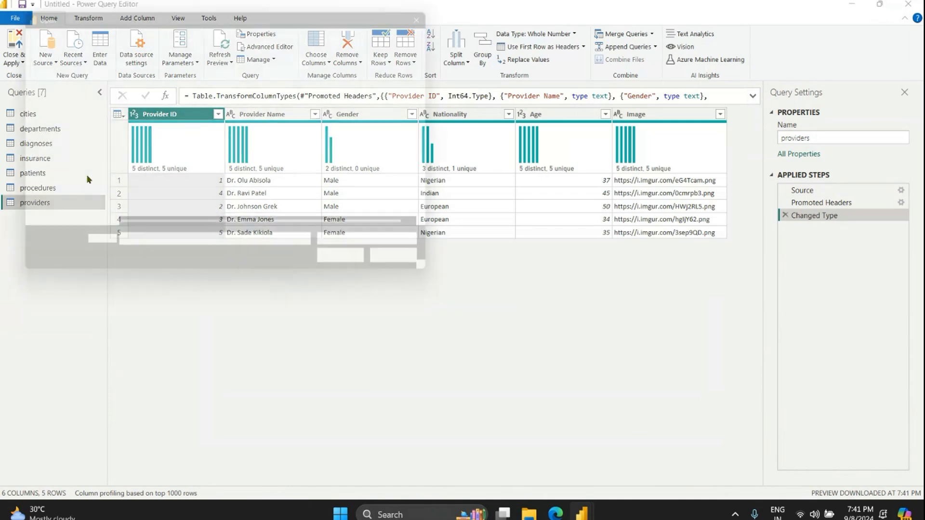
scroll(178, 221, down, 1)
click(178, 221)
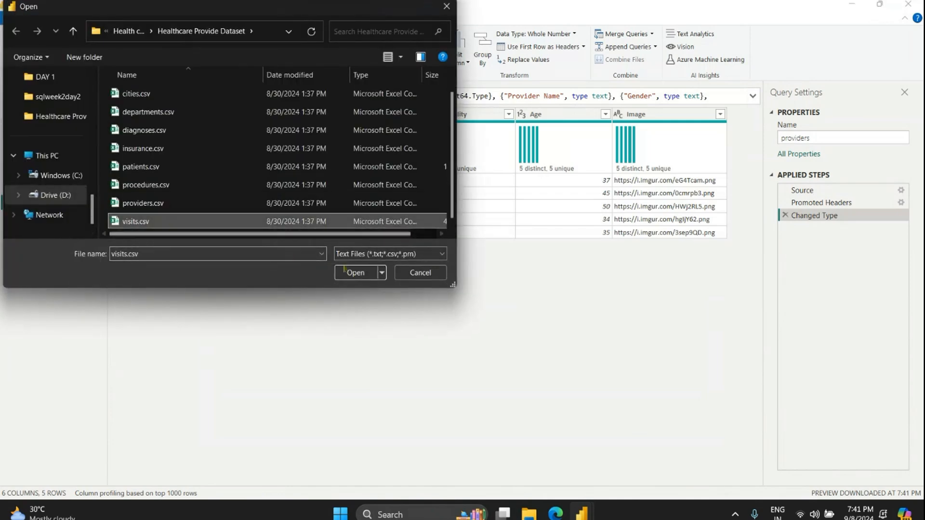
click(355, 272)
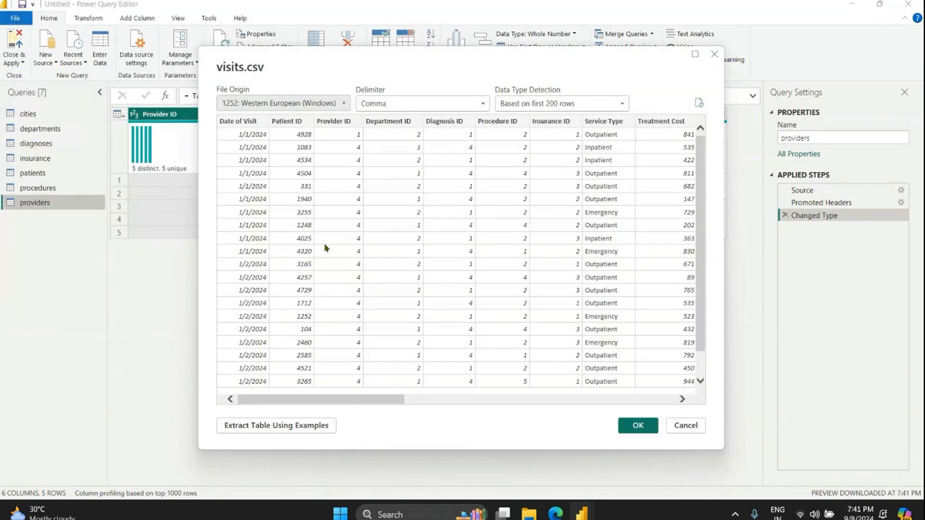
click(649, 426)
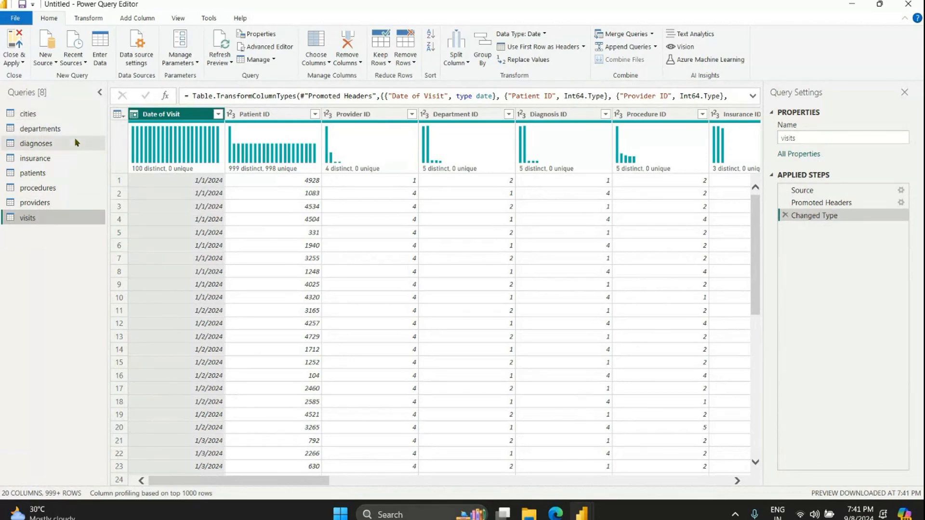
Examine the columns and data of each imported query in turn, from cities through to visits.
click(70, 116)
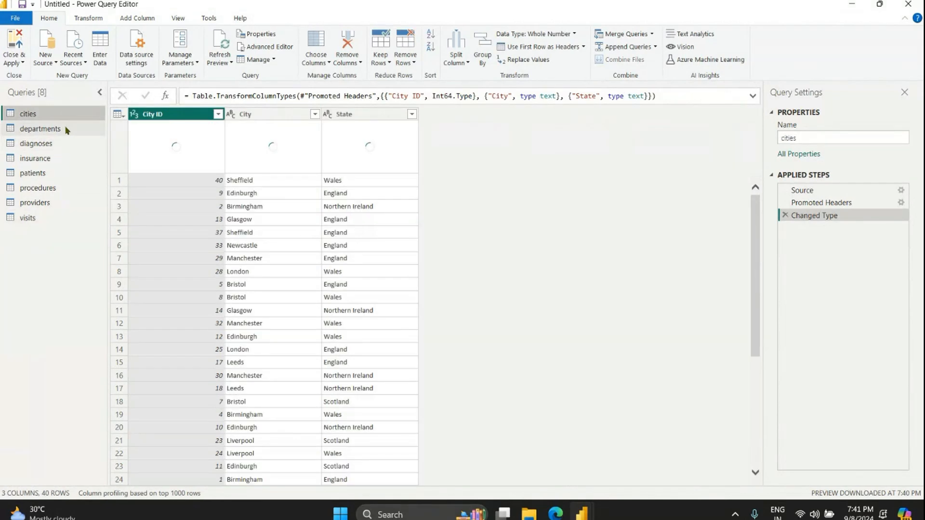
key(Down)
key(Down)
click(64, 116)
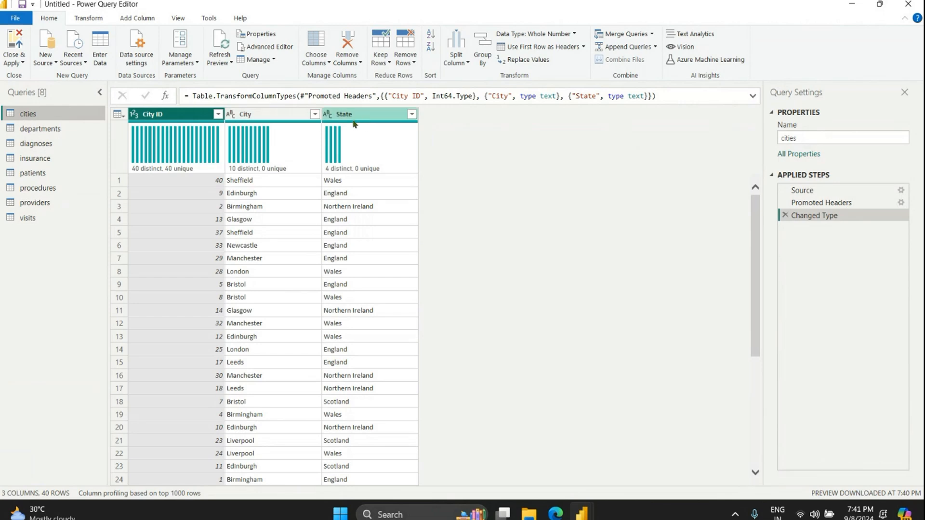
click(67, 144)
click(64, 131)
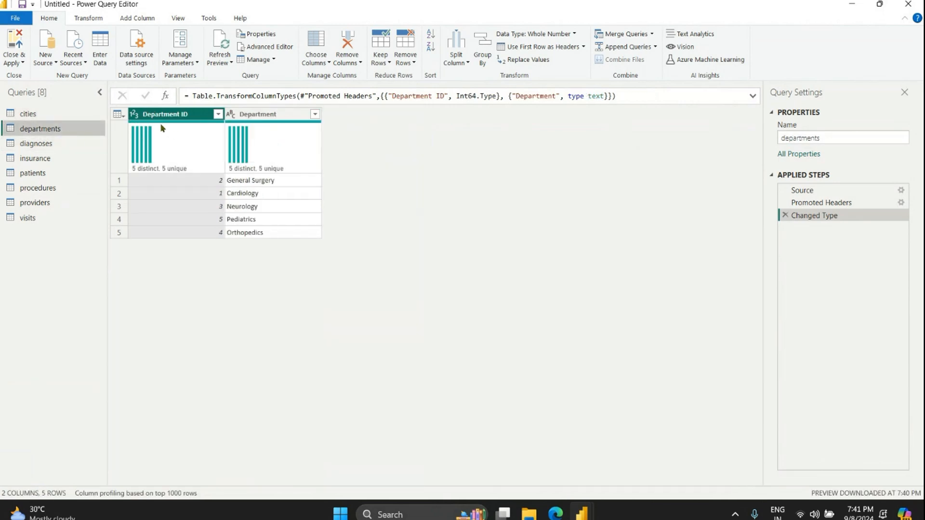
click(51, 144)
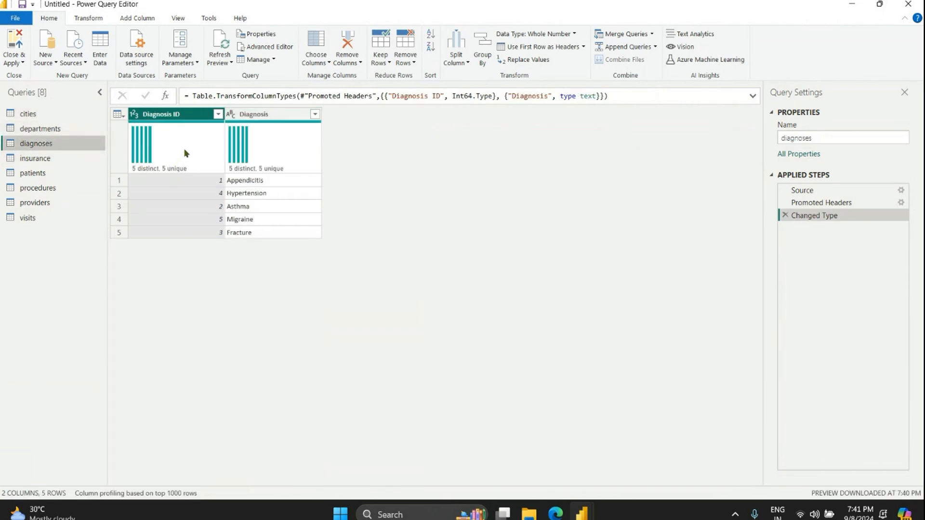
mouse_move(244, 140)
click(62, 157)
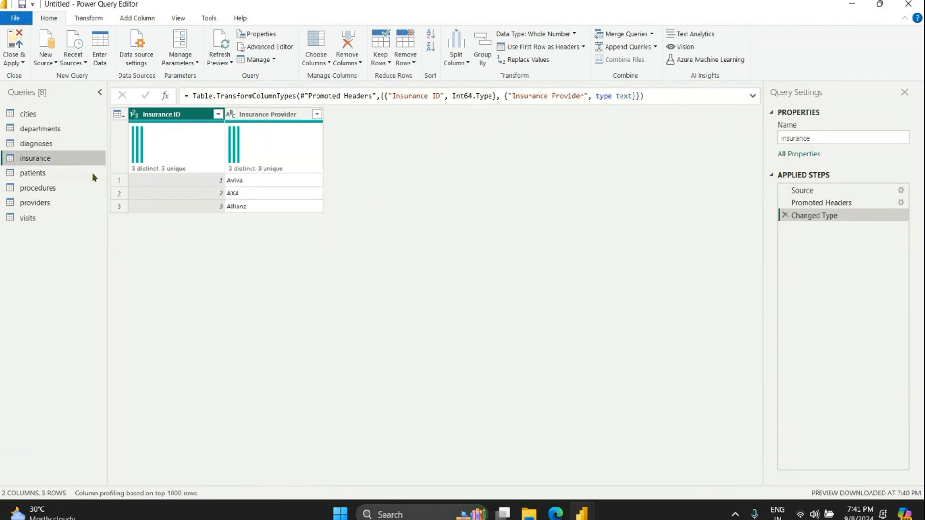
click(78, 175)
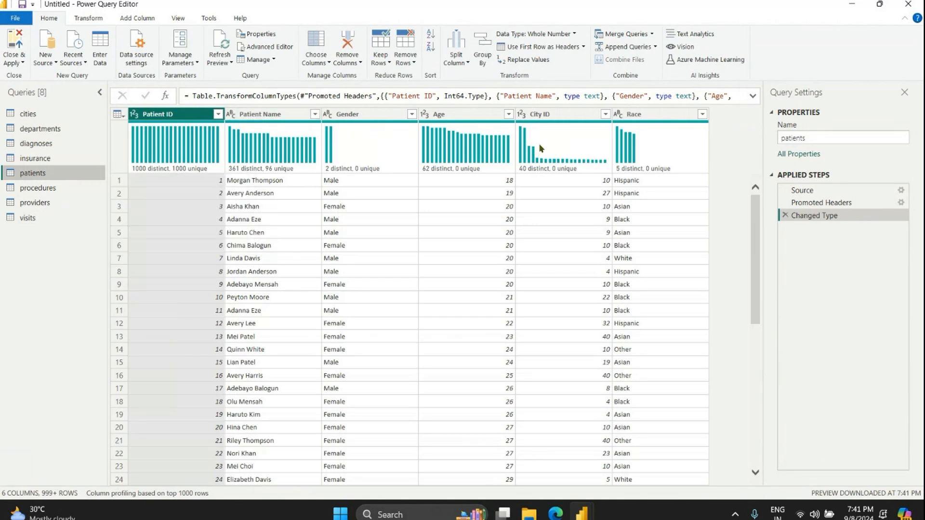
click(37, 188)
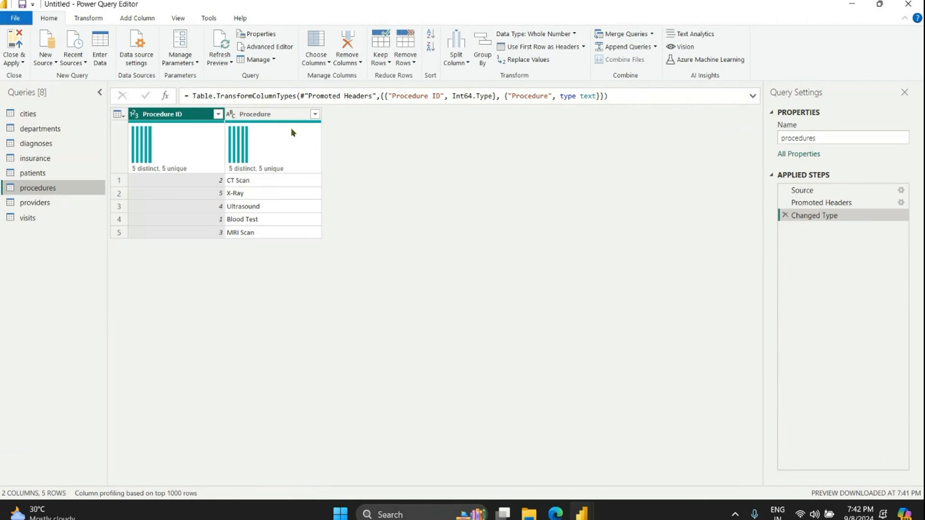
click(43, 202)
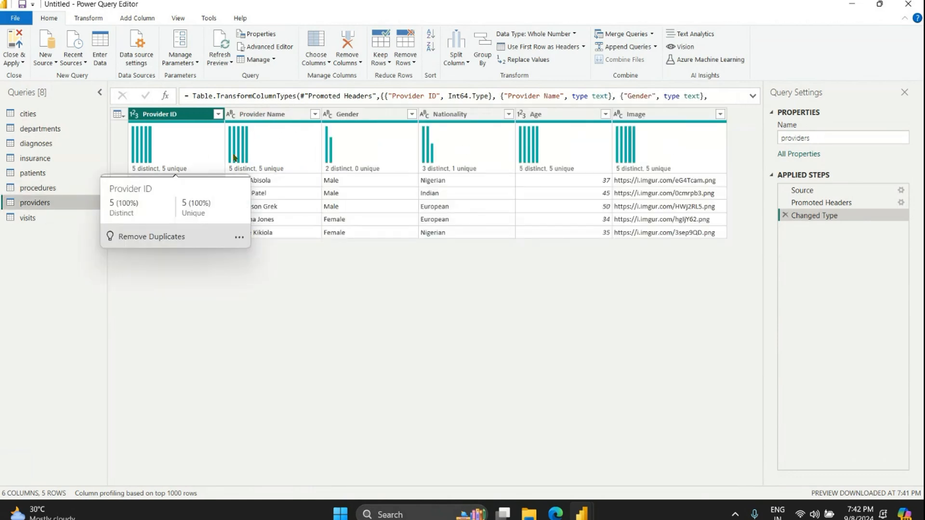
mouse_move(243, 144)
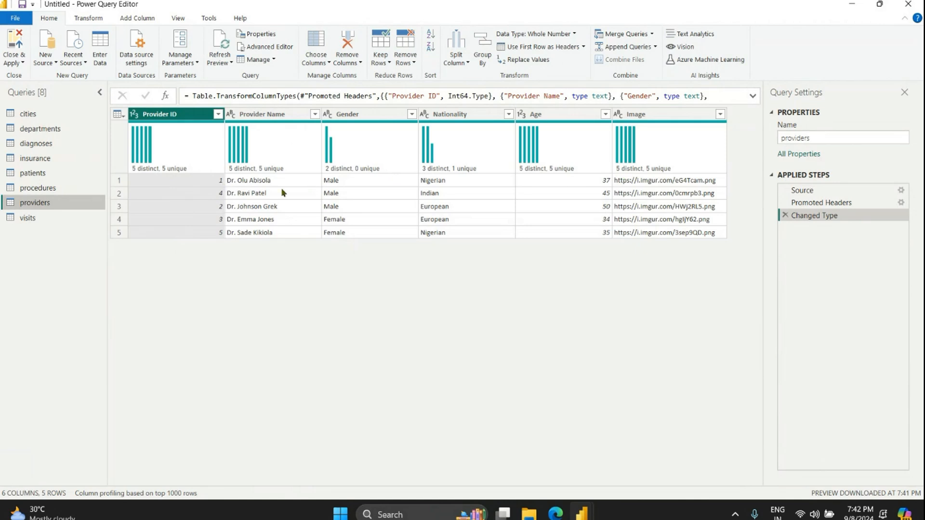
click(67, 217)
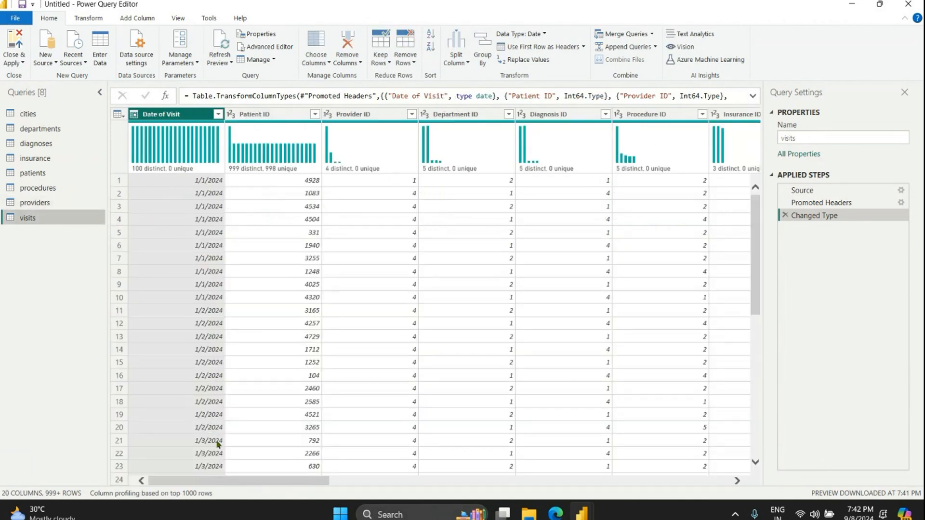
mouse_move(196, 134)
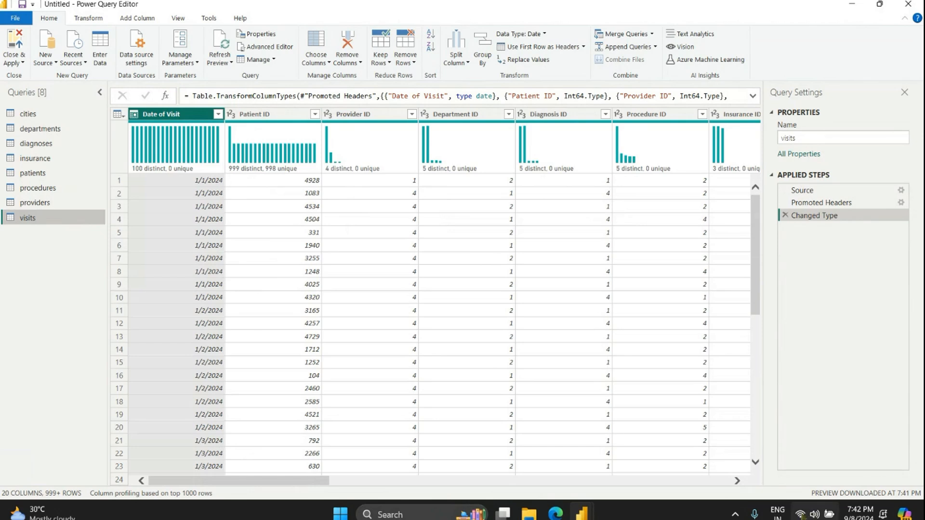
click(814, 514)
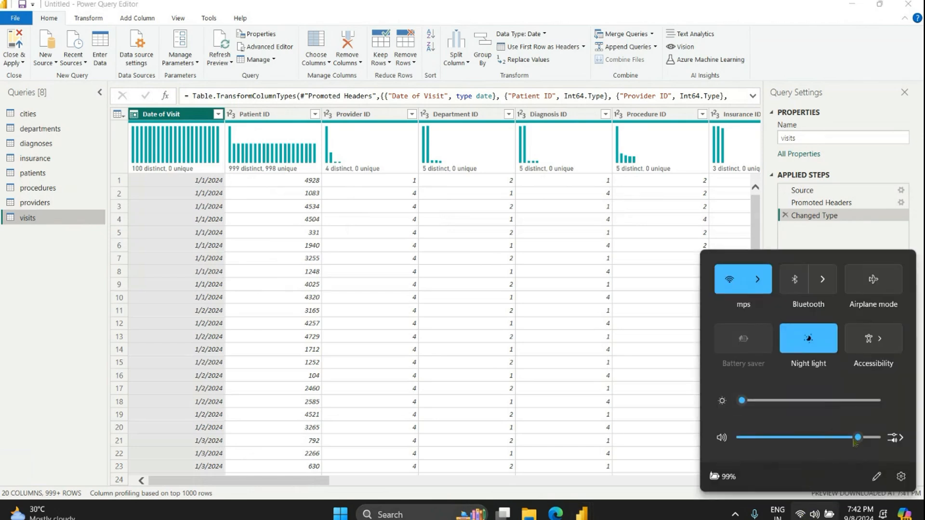
click(75, 259)
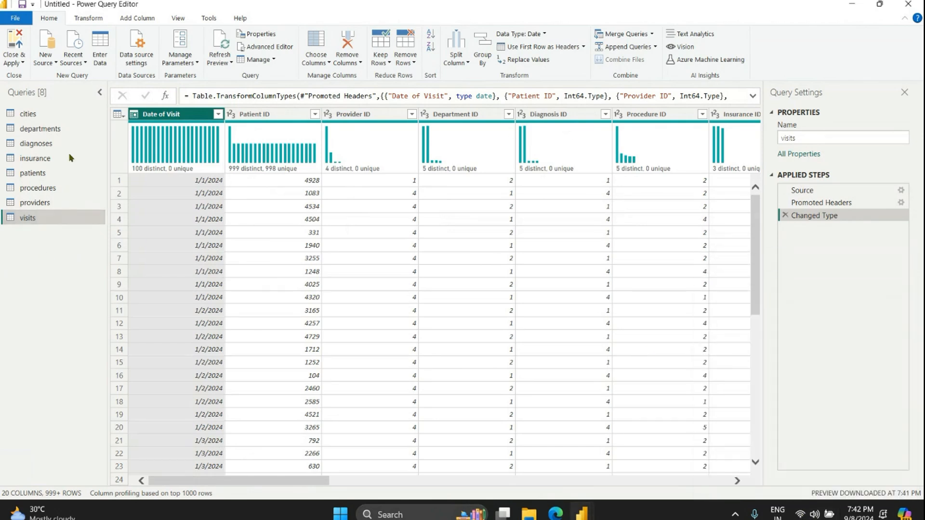
Examine the complete lists of distinct values in the Service Type and Emergency Visit columns of the visits query.
drag(312, 482, 462, 476)
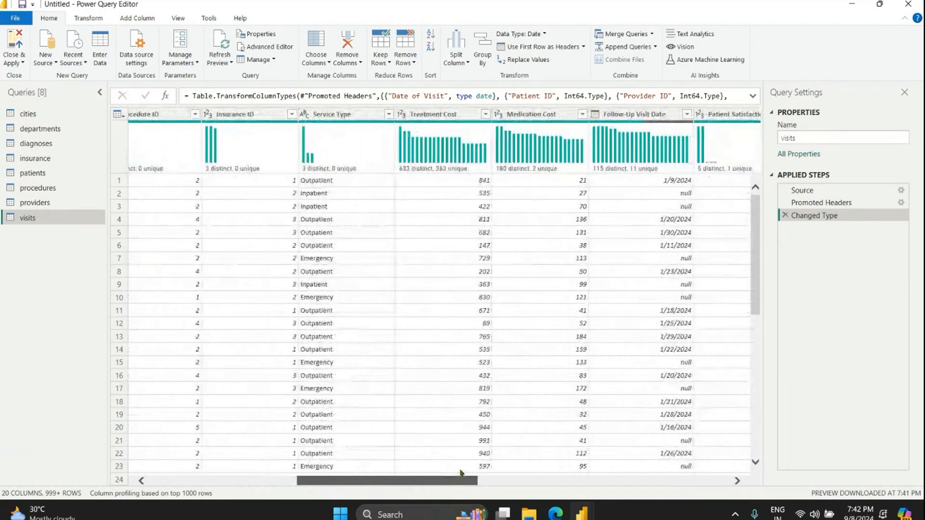
click(388, 114)
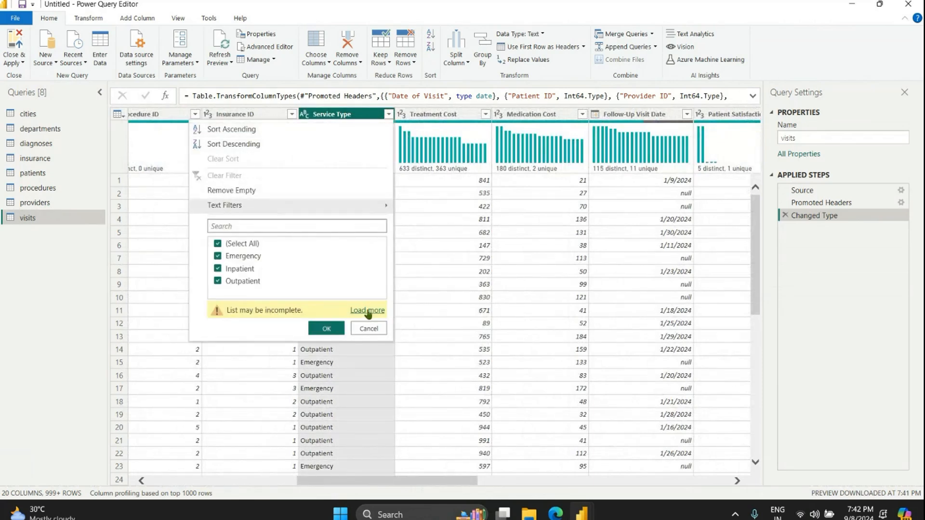
click(368, 310)
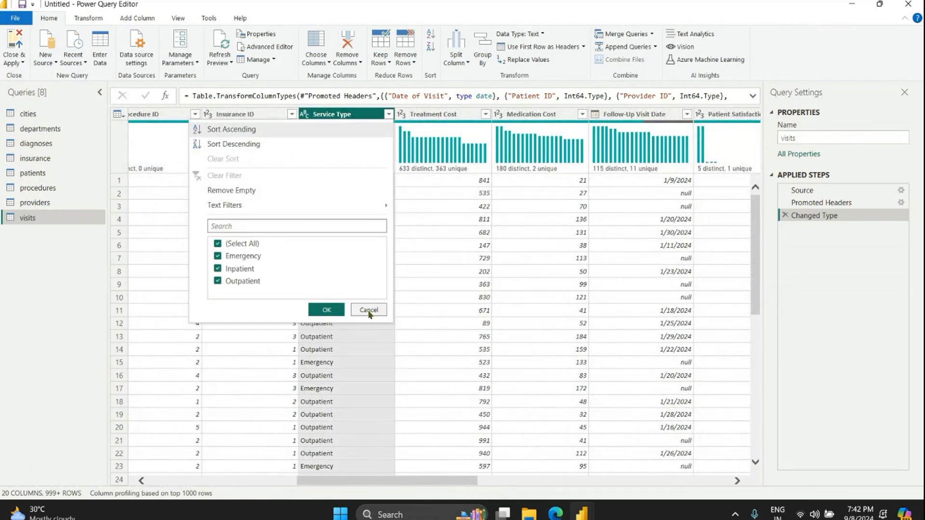
click(368, 328)
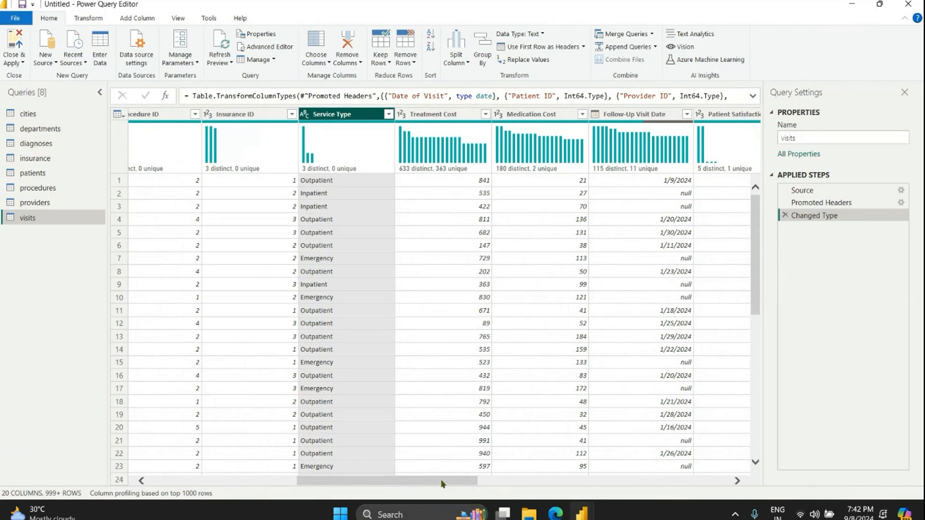
drag(442, 483, 615, 480)
click(389, 114)
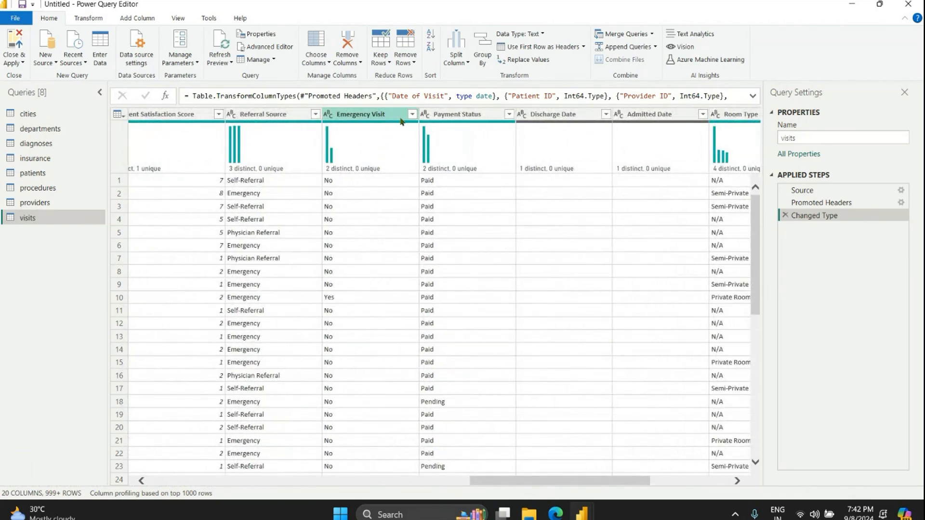
click(412, 114)
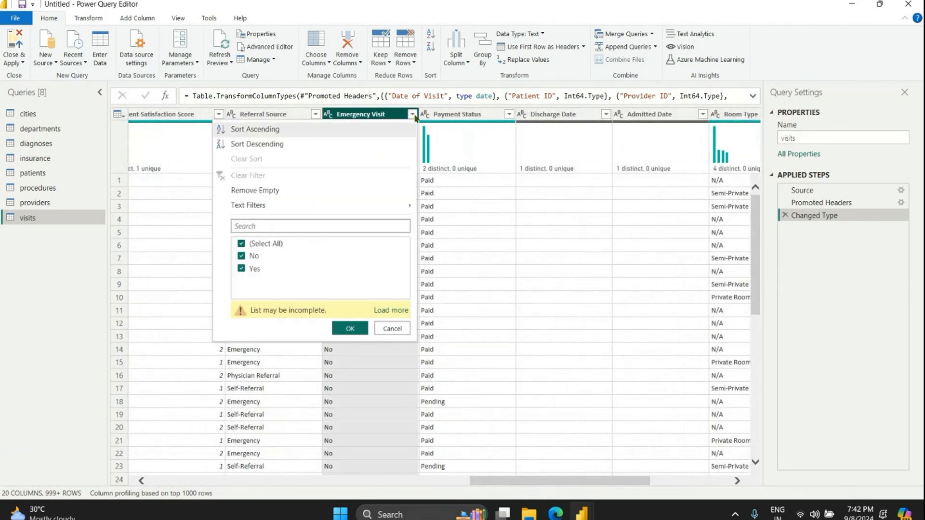
click(384, 311)
click(385, 309)
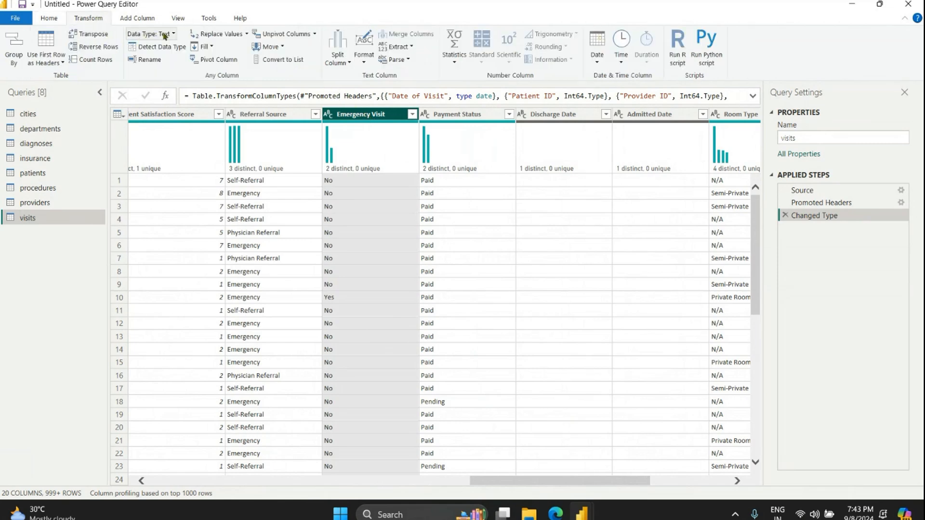
Replace the value Yes with Emergency in the Emergency Visit column of the visits query.
click(214, 34)
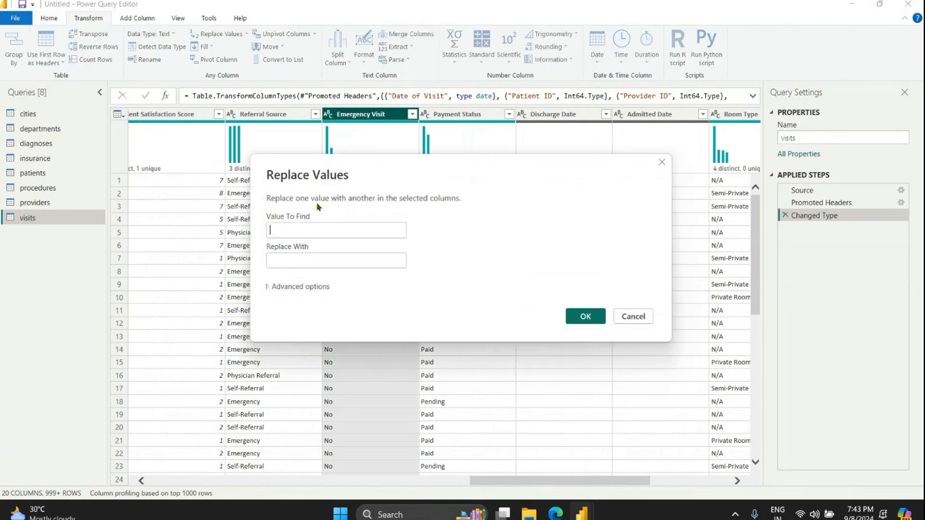
text(Yes)
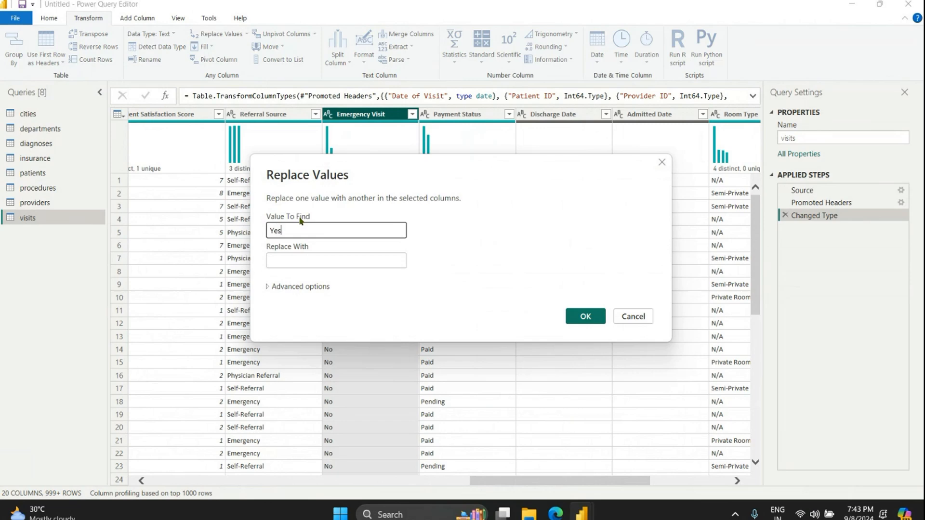
key(Tab)
text(Emergen)
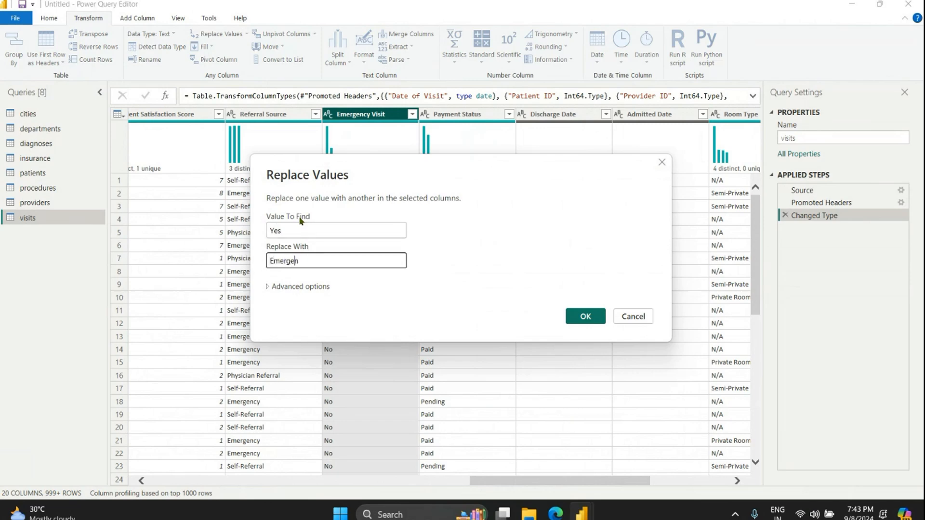
click(584, 314)
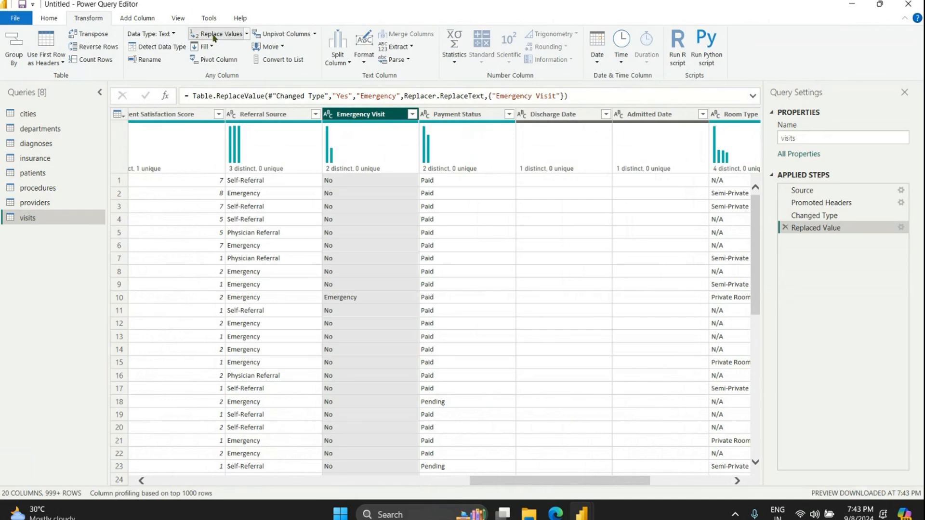
Replace the value No with Non Emergency in the Emergency Visit column of the visits query.
click(215, 37)
text(No)
key(Tab)
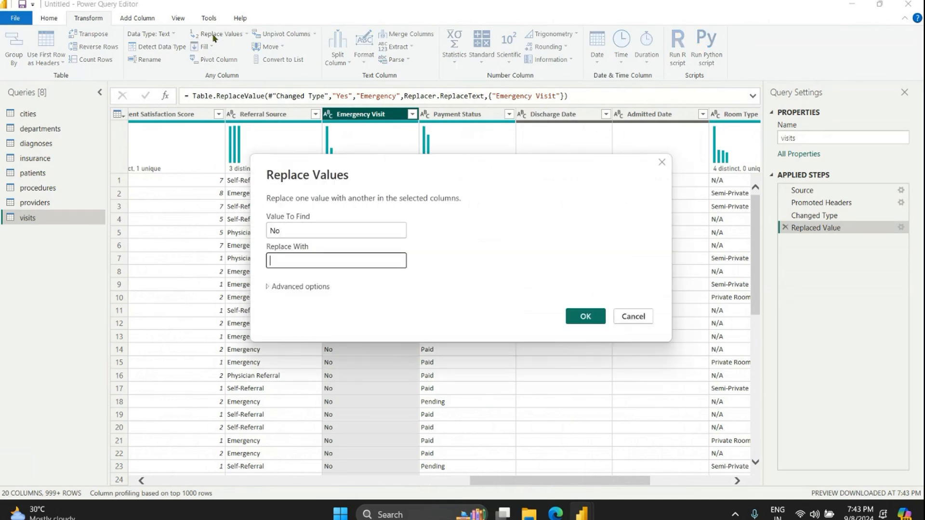
text(Non EM)
key(BackSpace)
text(mergency)
click(580, 319)
Apply the query changes to load all tables into the report and close the Power Query Editor.
drag(552, 482, 256, 480)
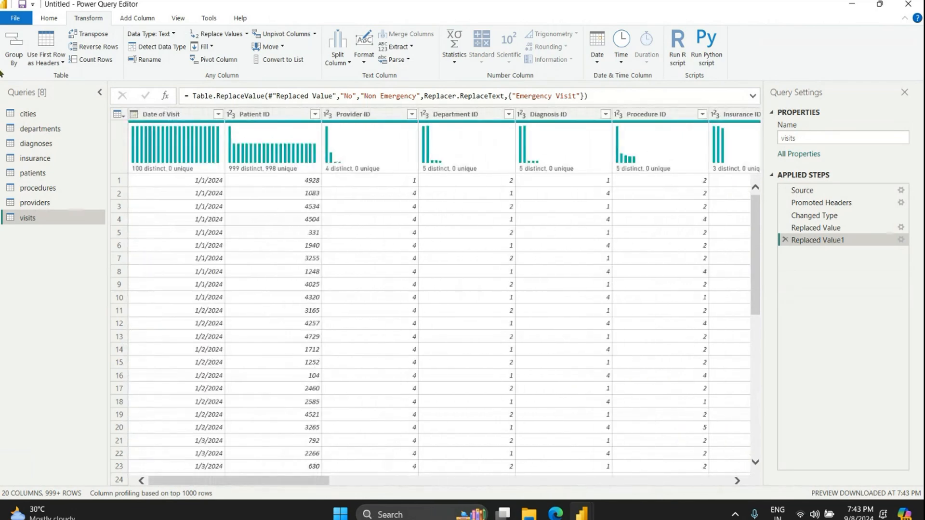
click(50, 19)
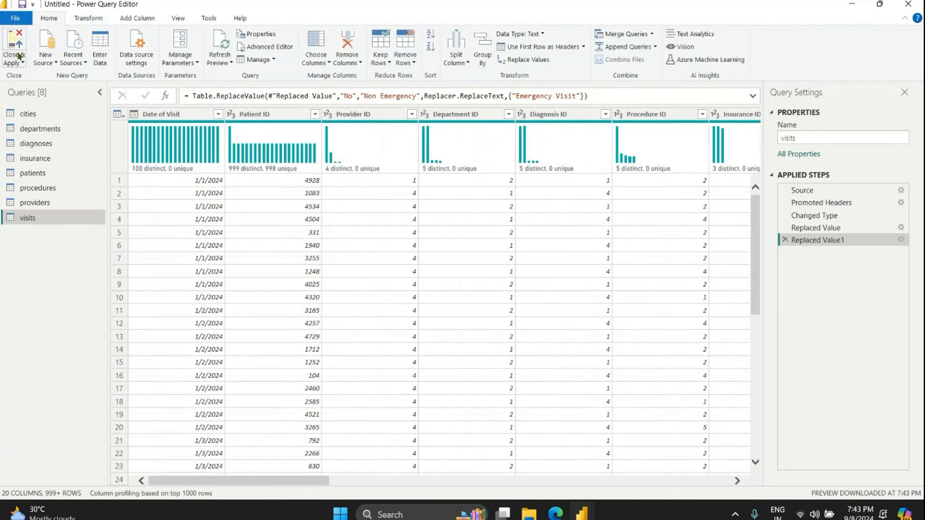
click(18, 57)
click(35, 76)
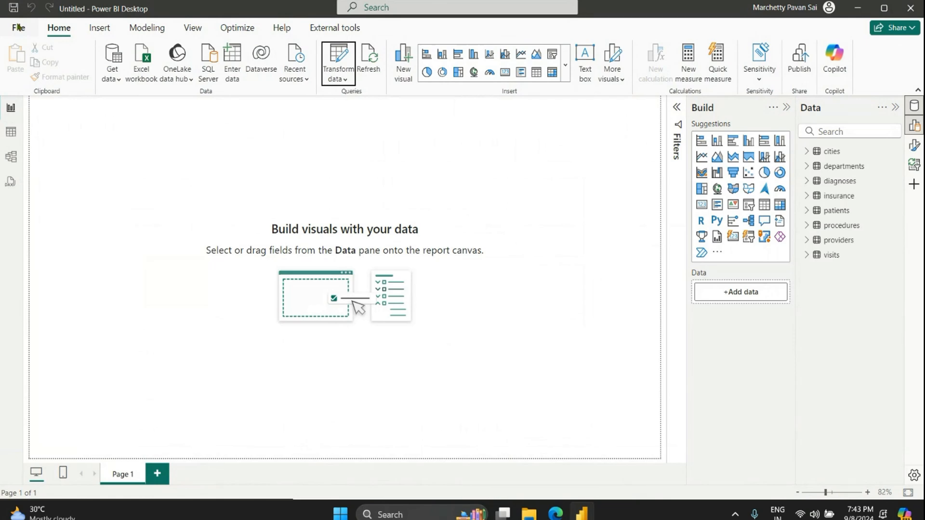
Save the report as Health Care Analysis in the Healthcare Provide Dataset folder.
click(19, 27)
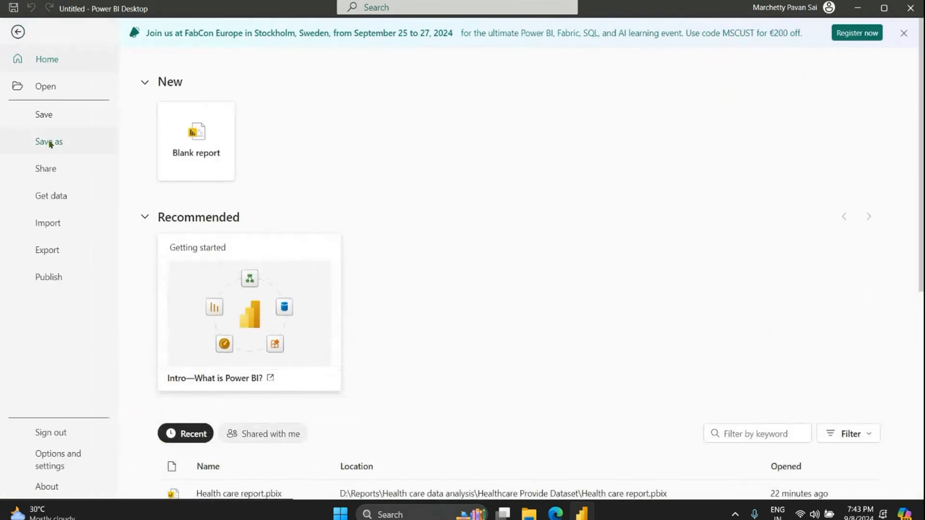
click(64, 145)
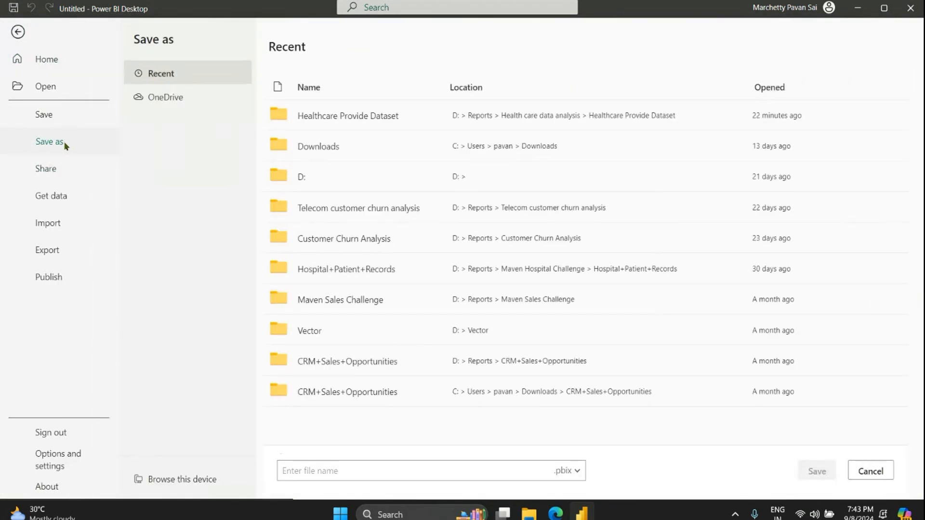
click(161, 487)
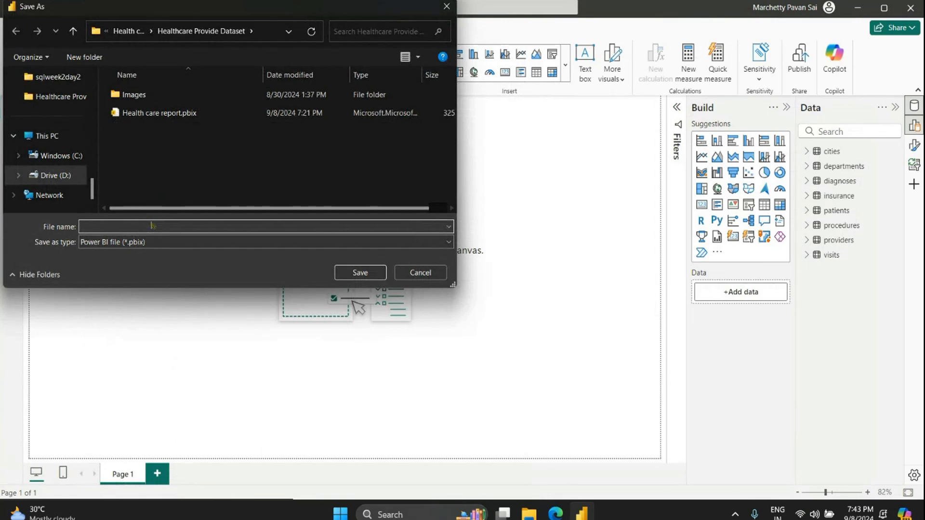
text(Heal)
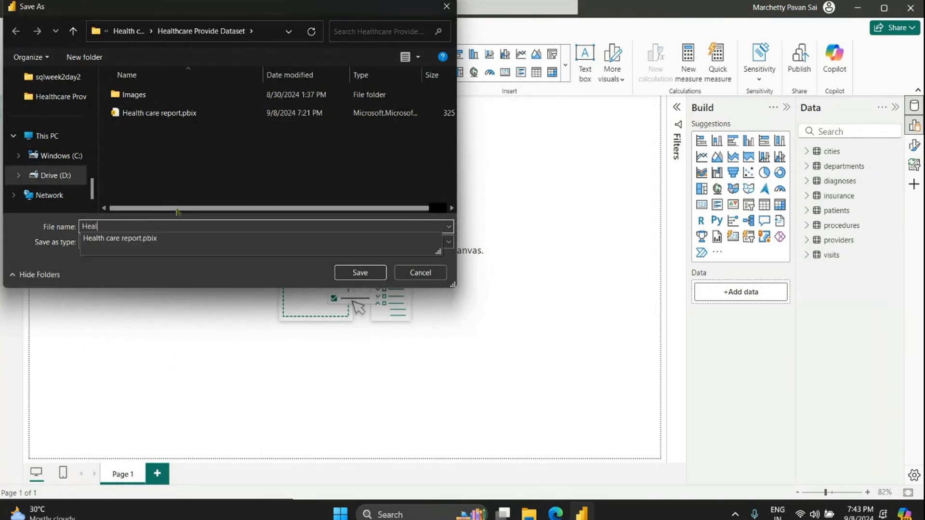
text(th Care na)
key(BackSpace)
text(Ana)
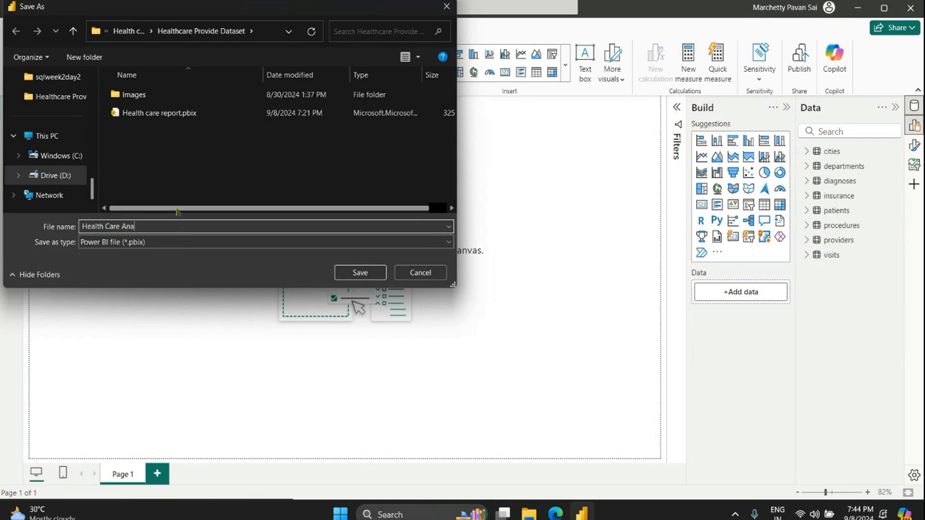
text(lysis)
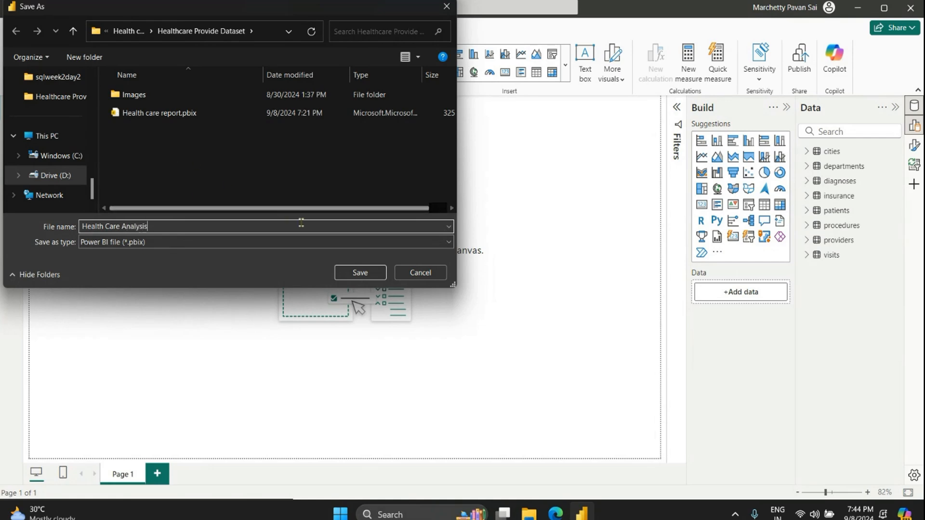
click(347, 272)
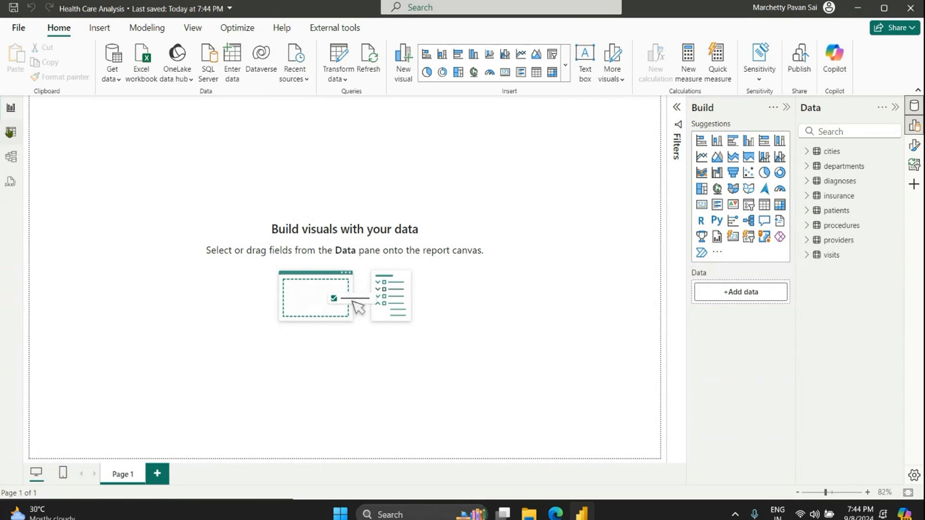
In the model diagram, arrange the procedures, departments and providers tables in a row above the visits table.
click(10, 156)
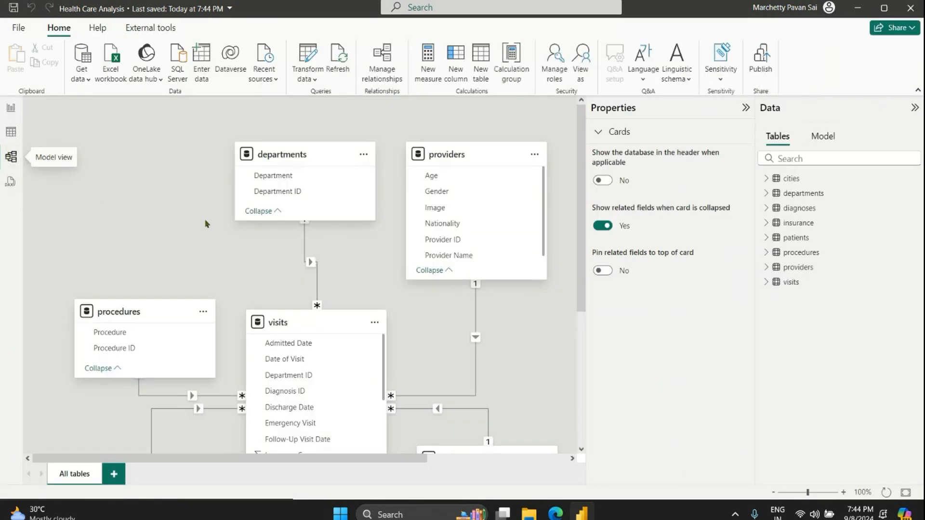
click(746, 109)
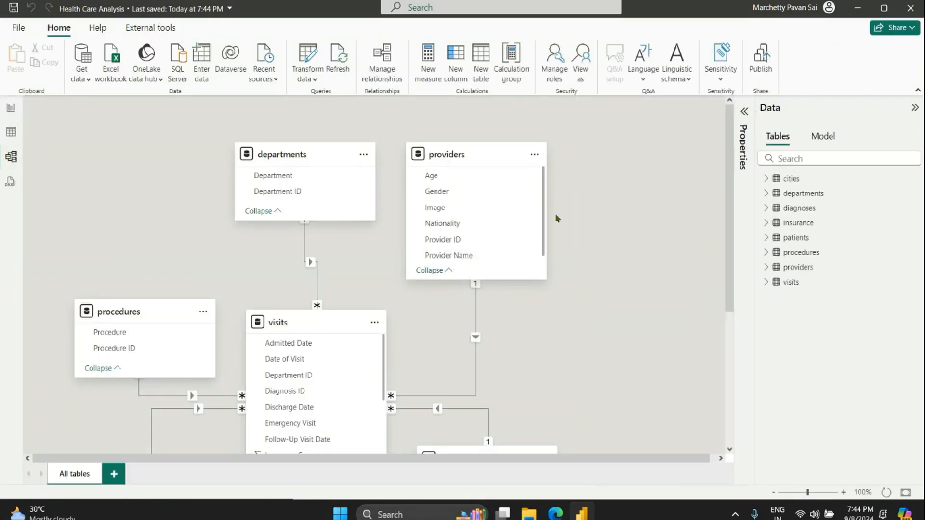
scroll(487, 234, down, 1)
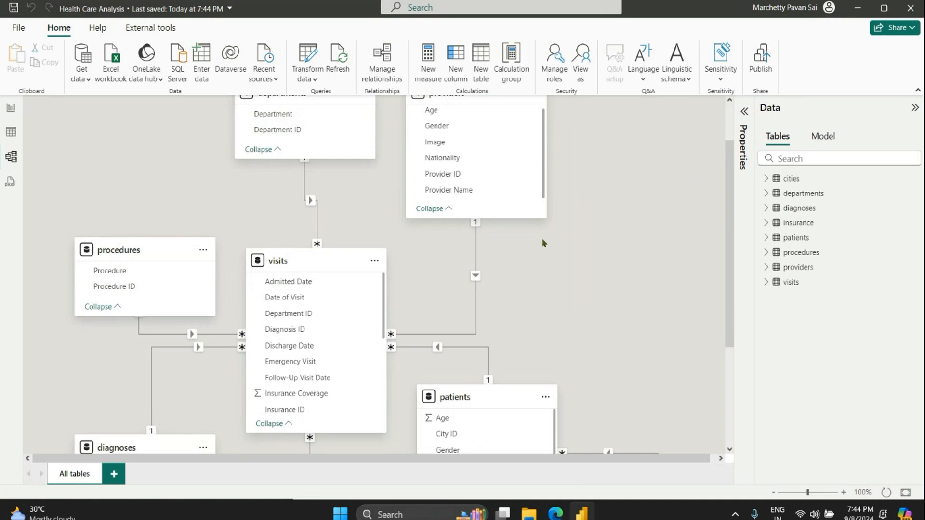
scroll(543, 243, down, 4)
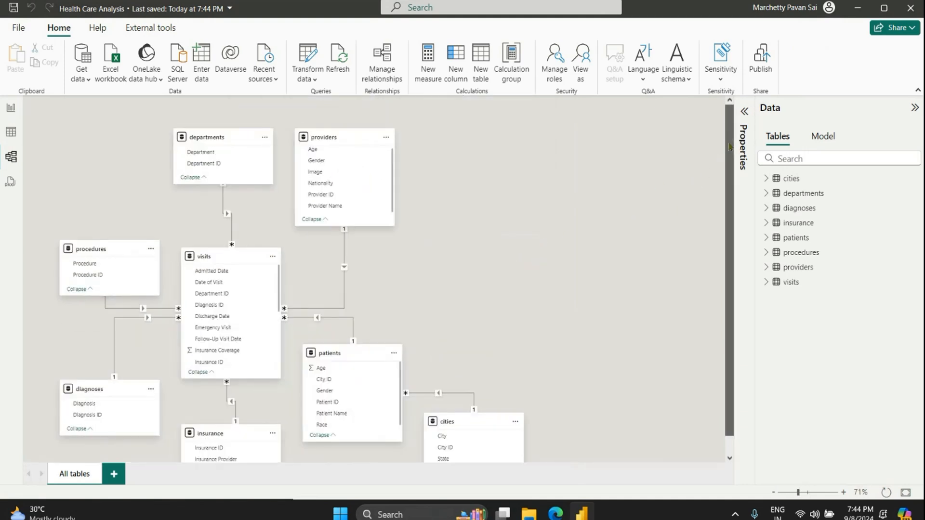
scroll(729, 146, down, 1)
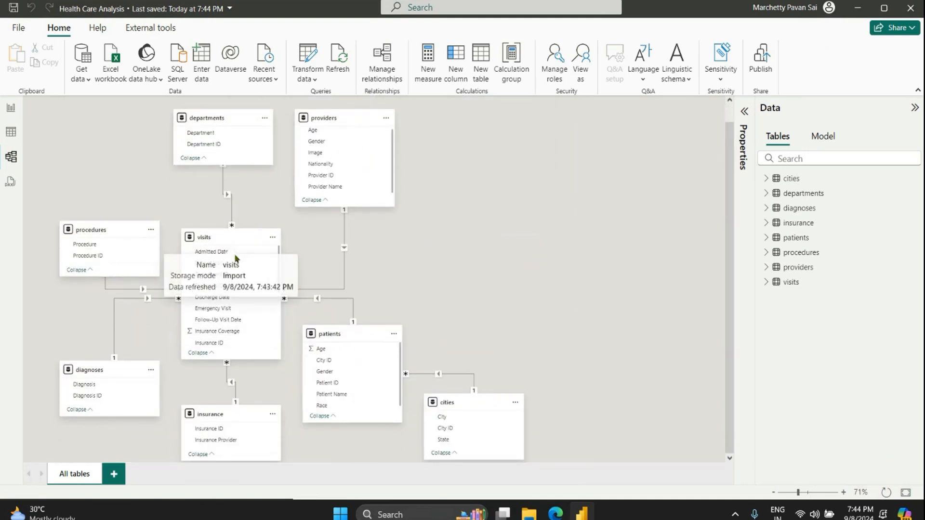
drag(101, 231, 98, 134)
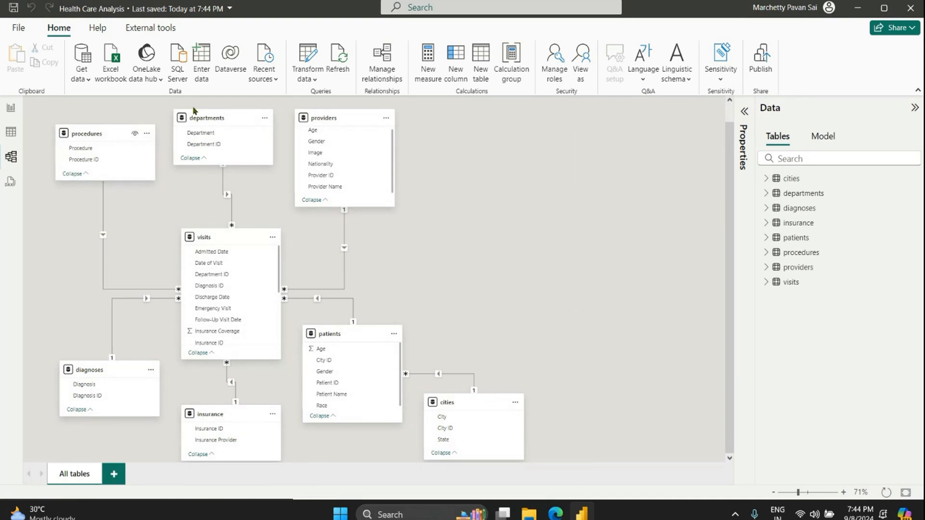
drag(212, 117, 214, 133)
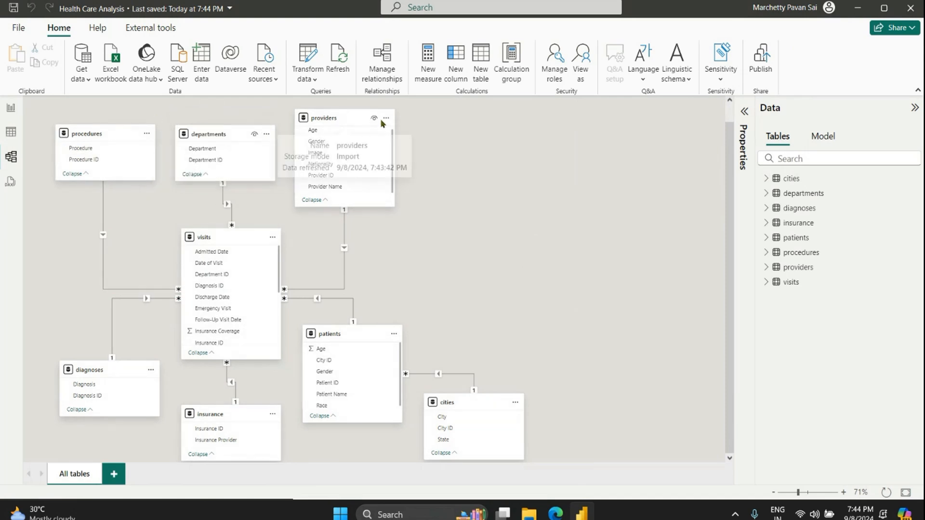
drag(382, 123, 382, 141)
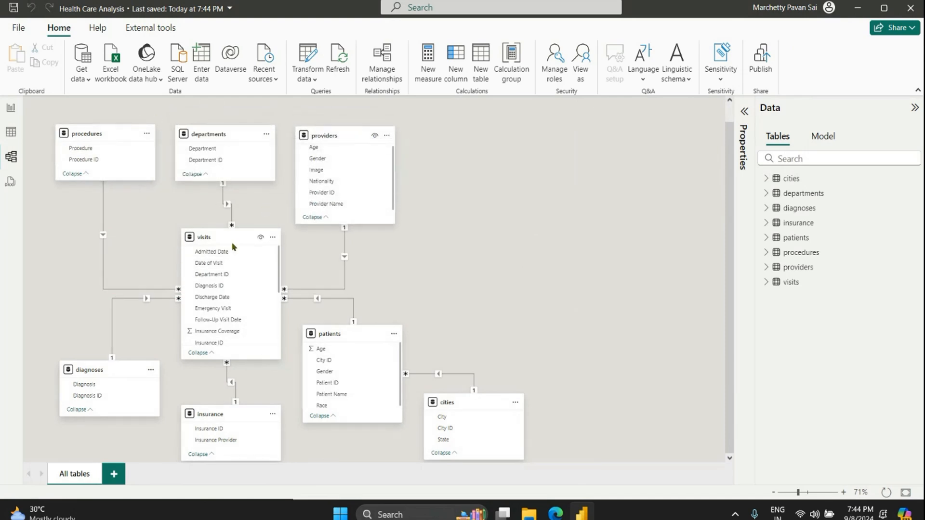
Lengthen the visits table card, move the diagnoses and patients cards lower, and place the cities card further right beside patients.
drag(222, 359, 223, 384)
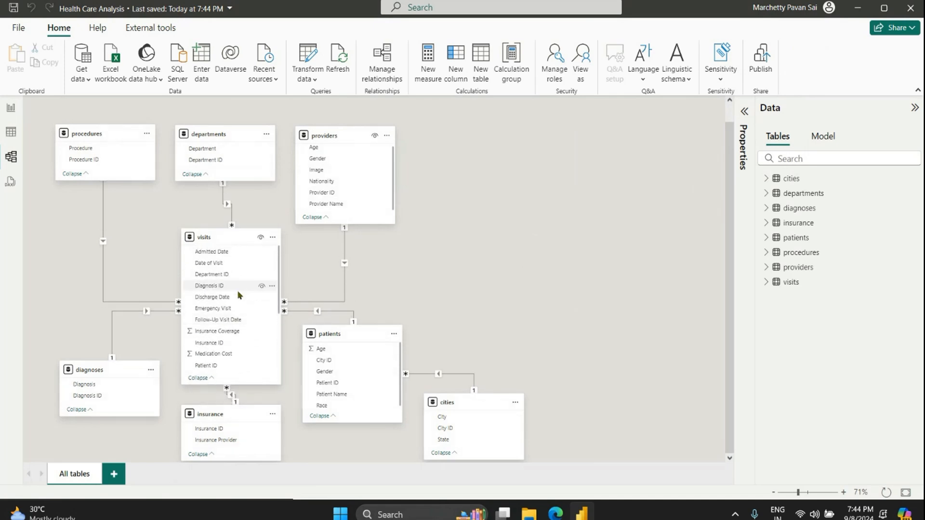
drag(119, 375, 115, 420)
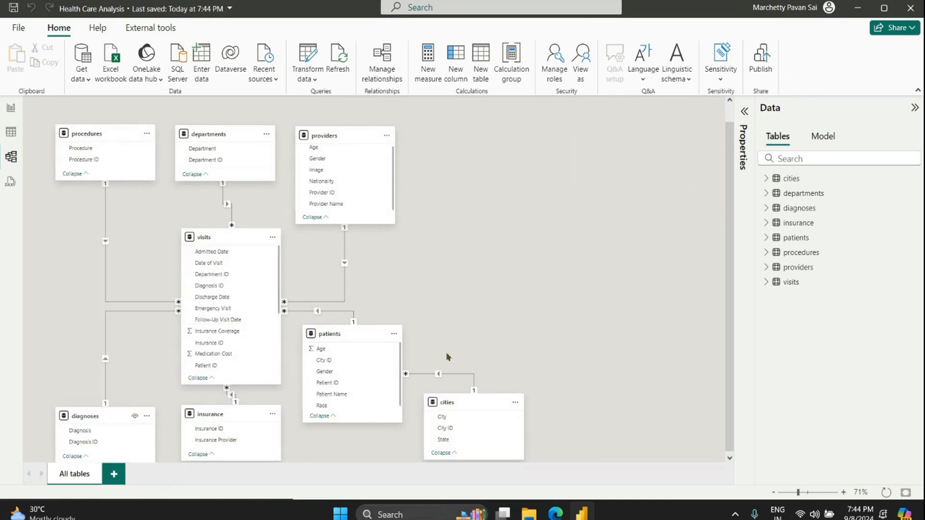
drag(374, 334, 369, 372)
drag(448, 399, 482, 380)
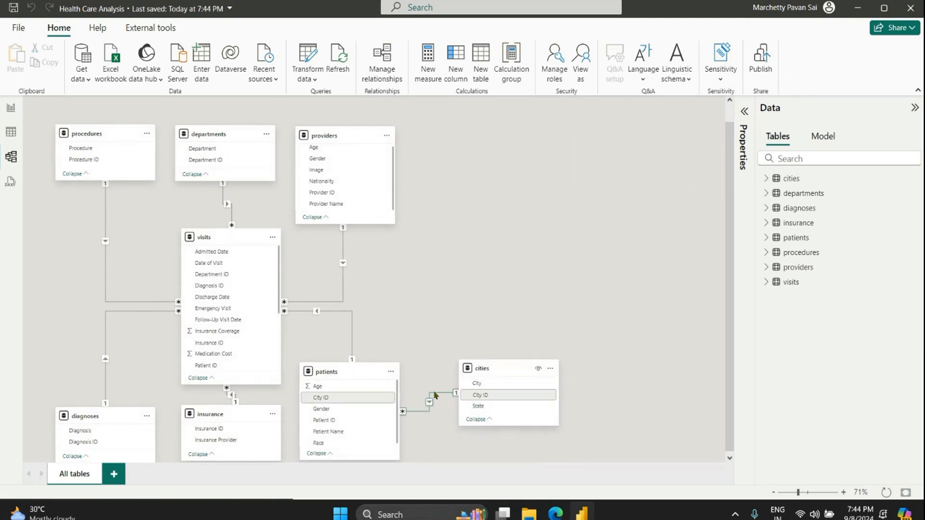
Review the list of relationships between the model's tables, checking the linked ID columns and their cardinality.
click(380, 63)
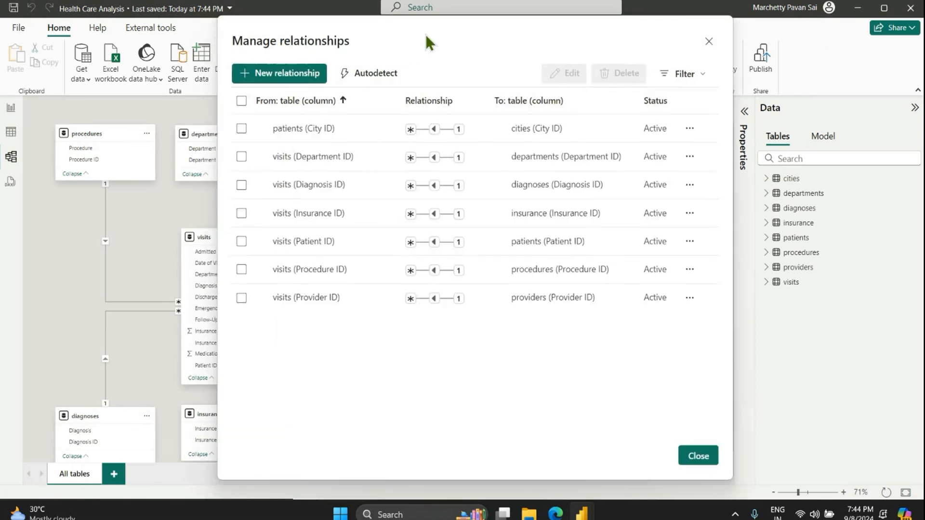
drag(423, 33, 617, 33)
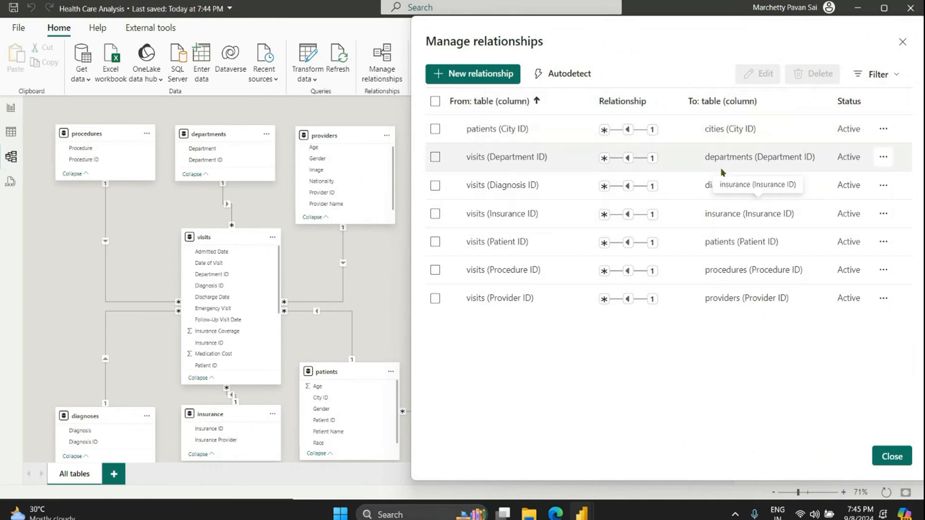
click(902, 42)
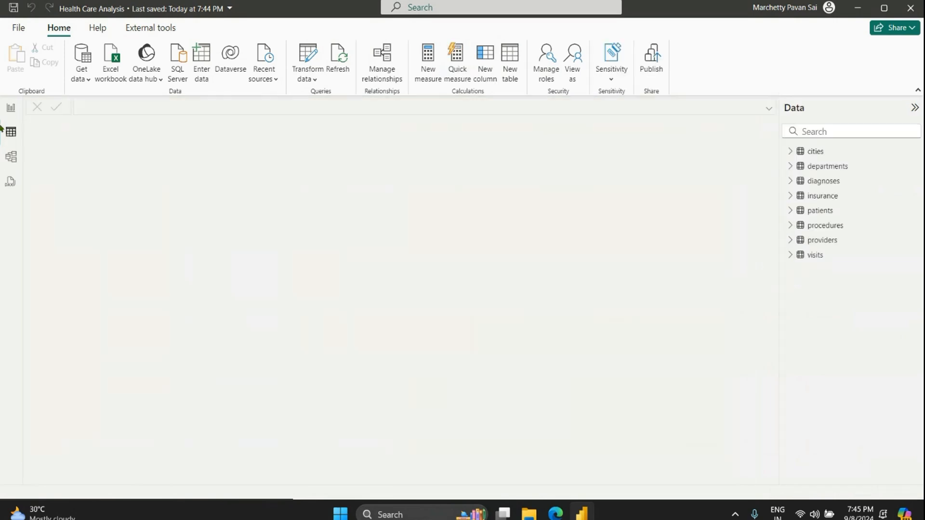
Examine the rows of the visits table in table view, including its Date of Visit column.
click(10, 132)
click(815, 255)
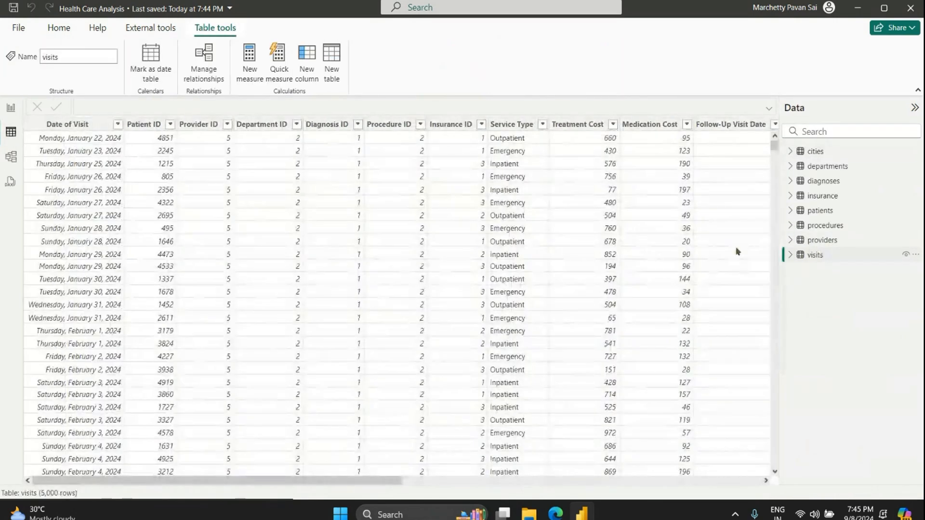
click(97, 126)
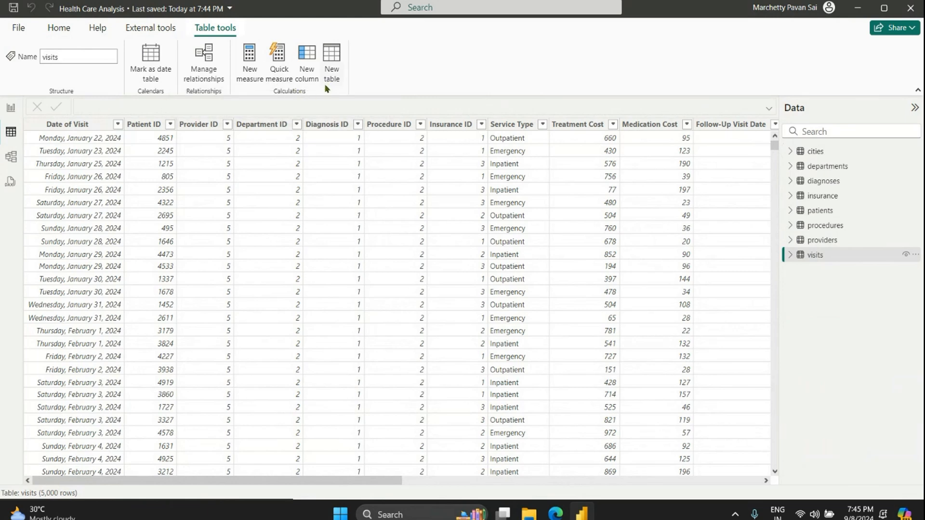
Create a calculated table named Calendar and begin its DAX formula with ADDCOLUMNS( on a separate line.
click(331, 71)
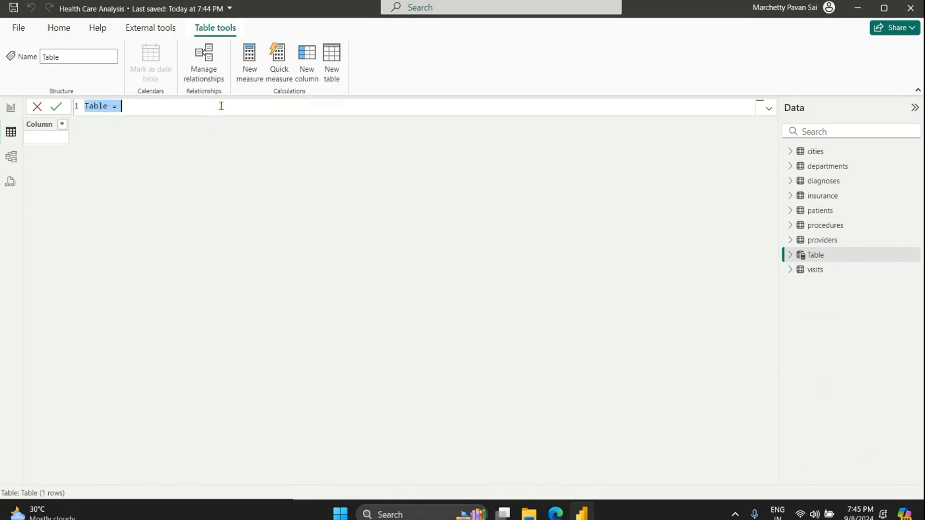
text(Calend)
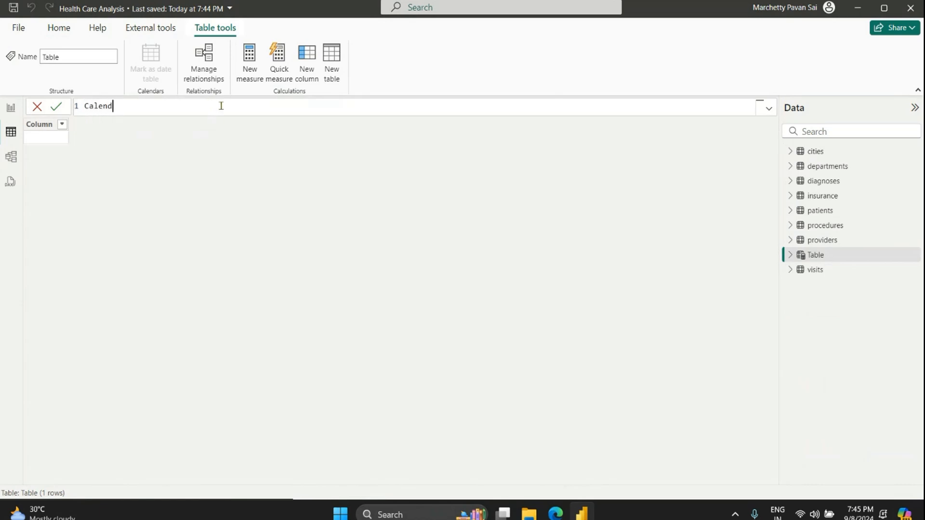
text(ar  =)
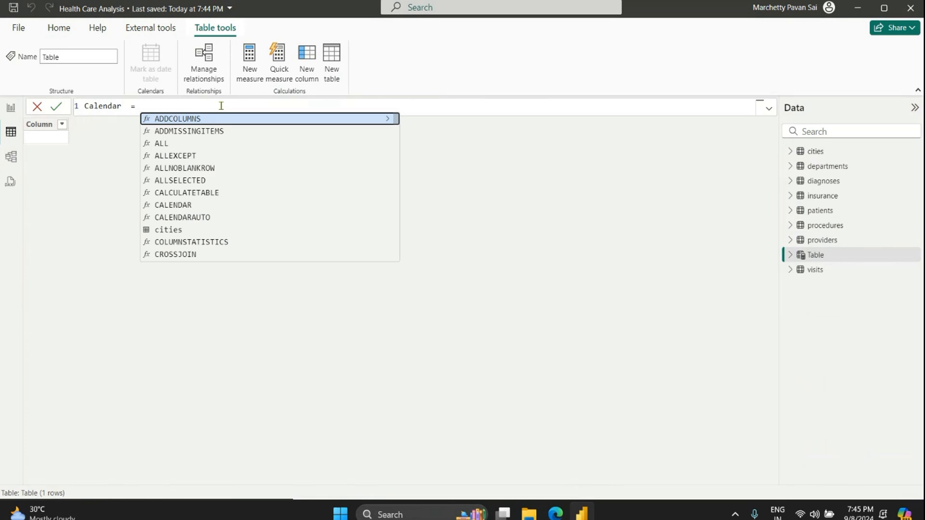
key(Tab)
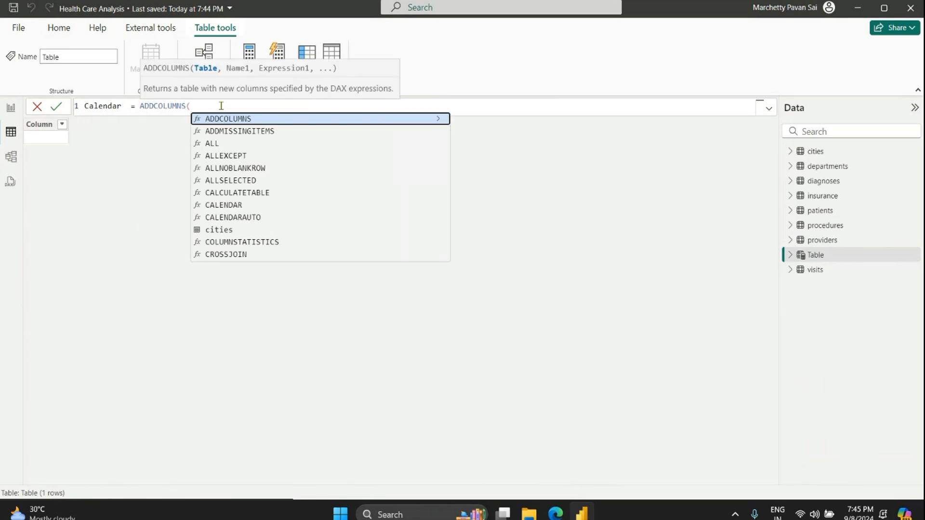
click(136, 102)
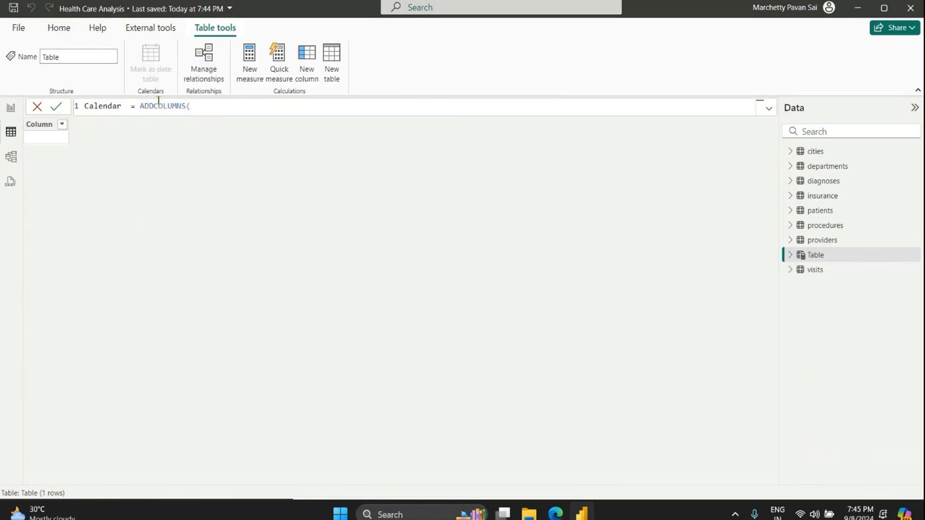
key(shift+Return)
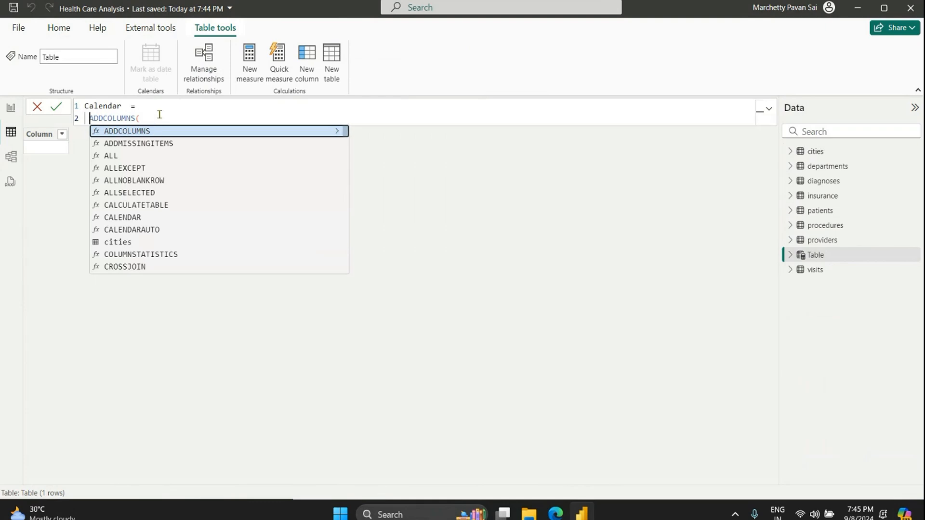
Enter CALENDARAUTO() as the base table of ADDCOLUMNS on its own line of the Calendar formula, followed by a comma.
click(160, 119)
key(shift+Return)
text(ca)
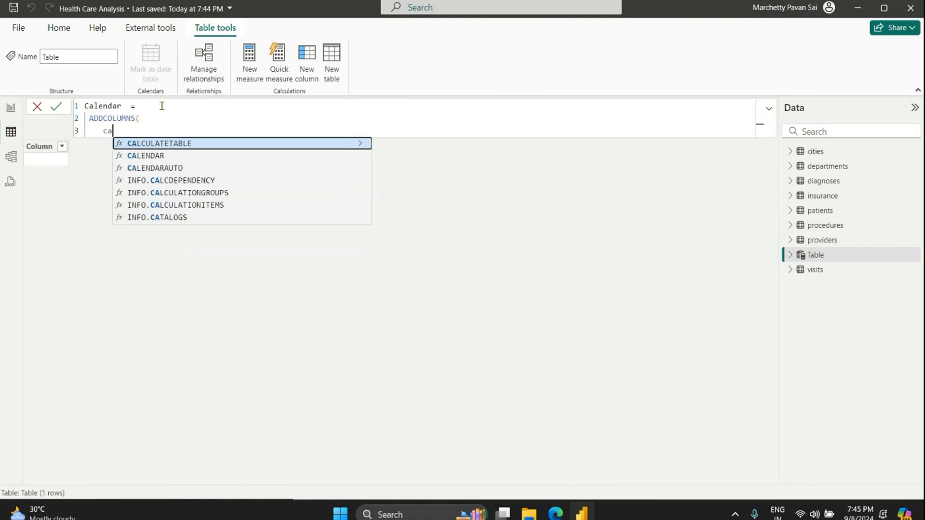
key(Down)
key(Down)
key(Tab)
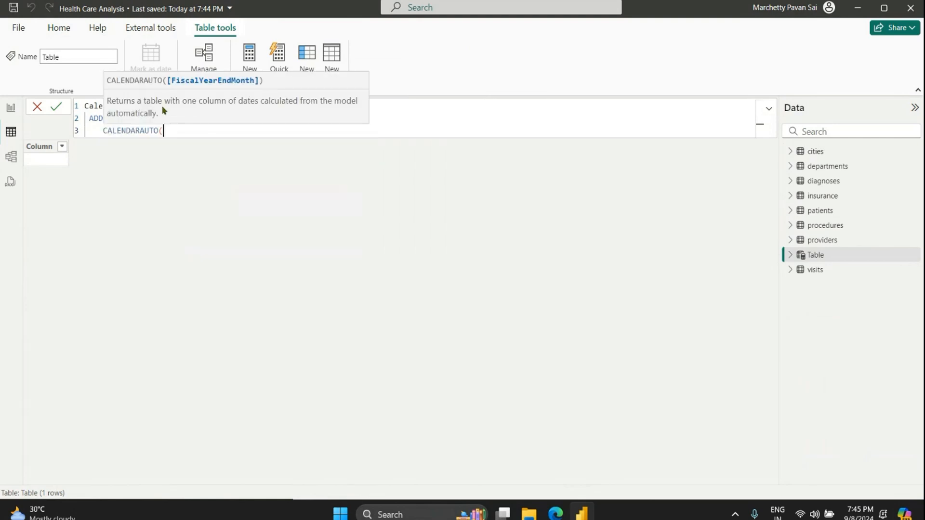
text())
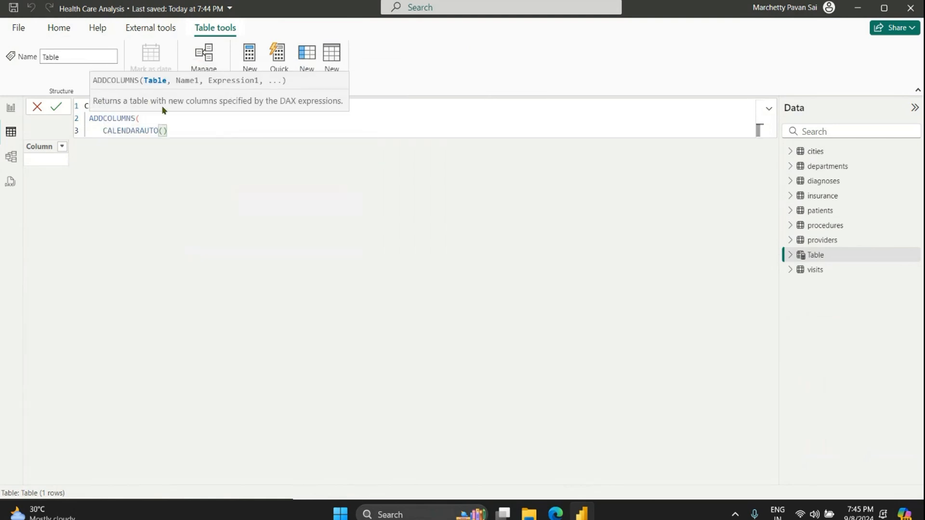
text(,)
key(shift+Return)
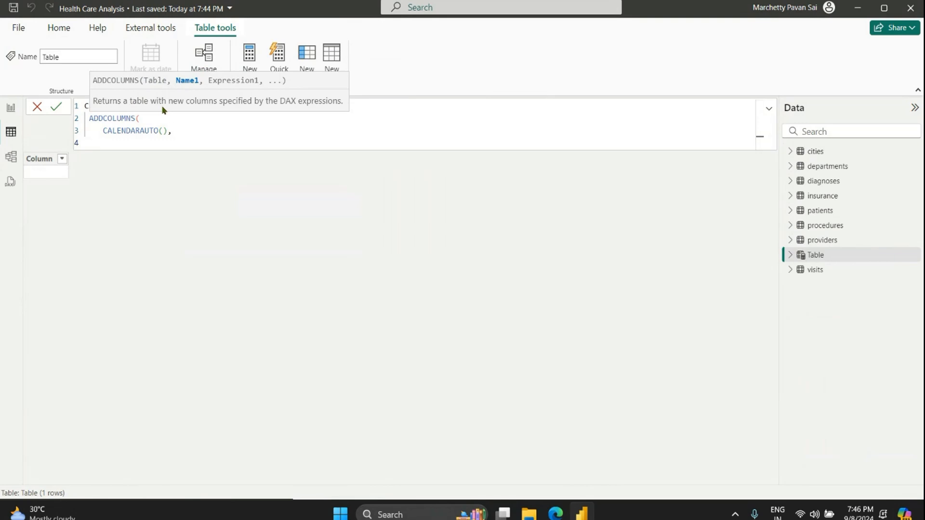
Add a "Year" column defined as YEAR([Date]) with a trailing comma, close the ADDCOLUMNS parenthesis and submit the formula.
text(")
drag(140, 118, 83, 119)
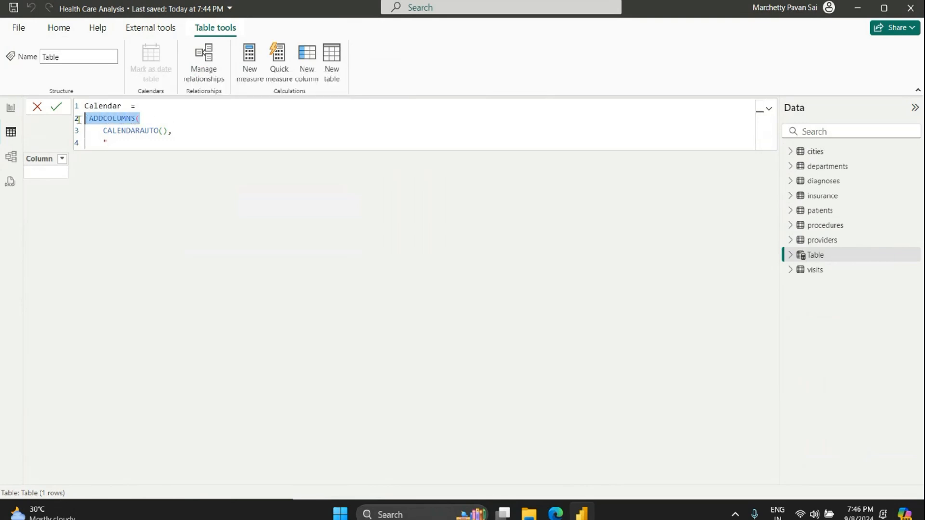
click(108, 142)
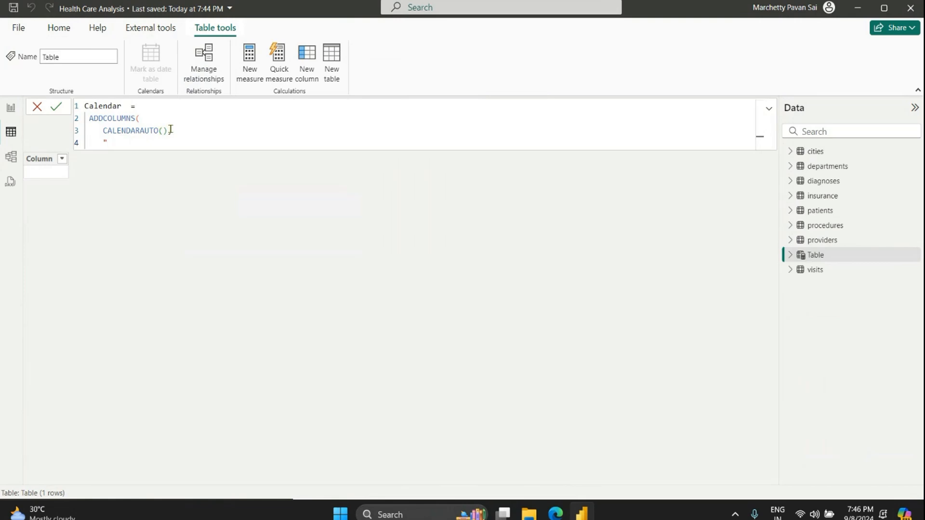
drag(172, 131, 104, 130)
click(119, 143)
text("Year",)
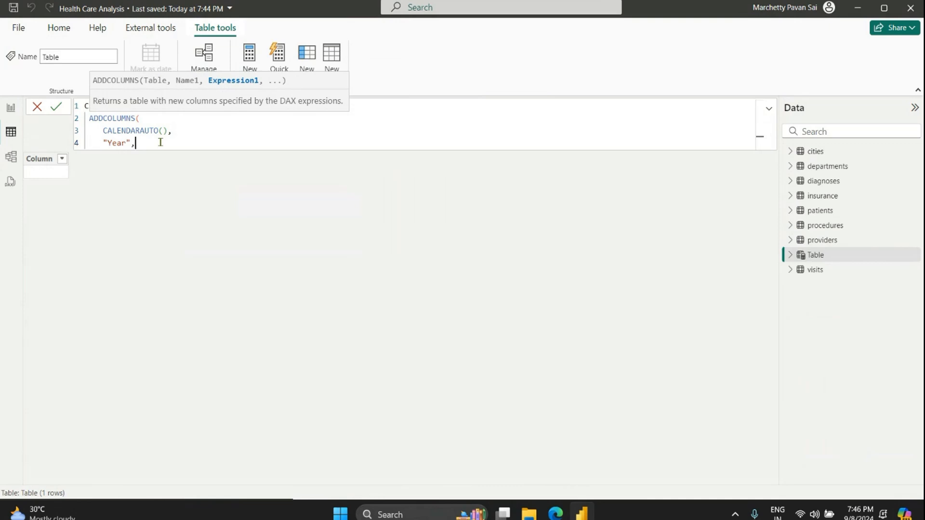
text( Year)
key(Tab)
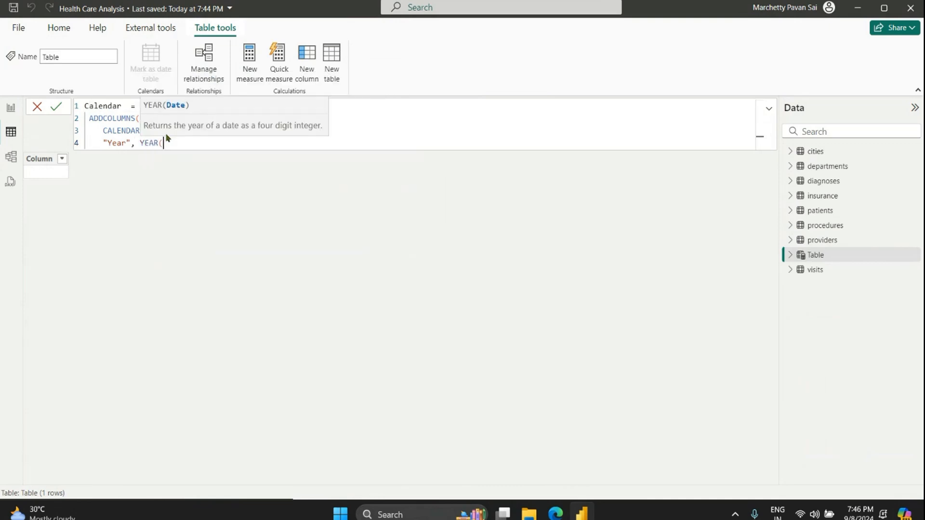
text(date)
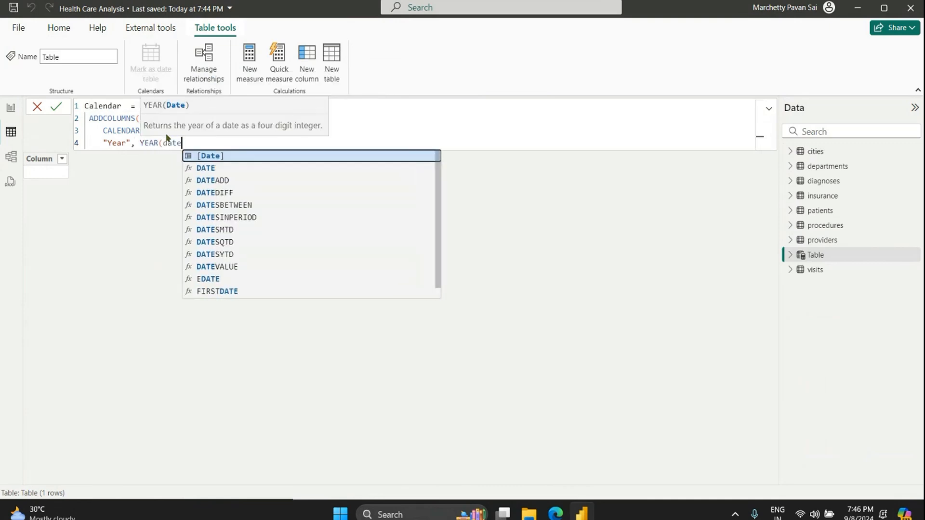
key(Tab)
text())
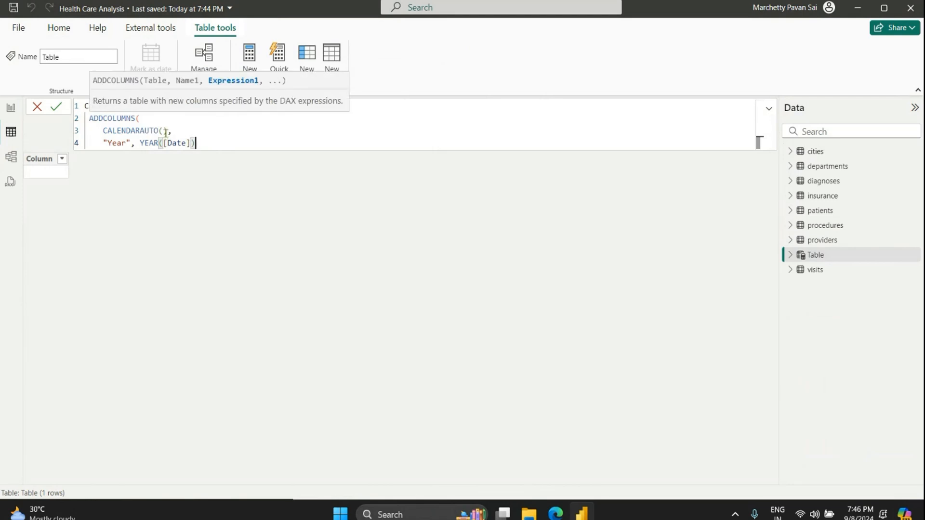
text(,))
key(Return)
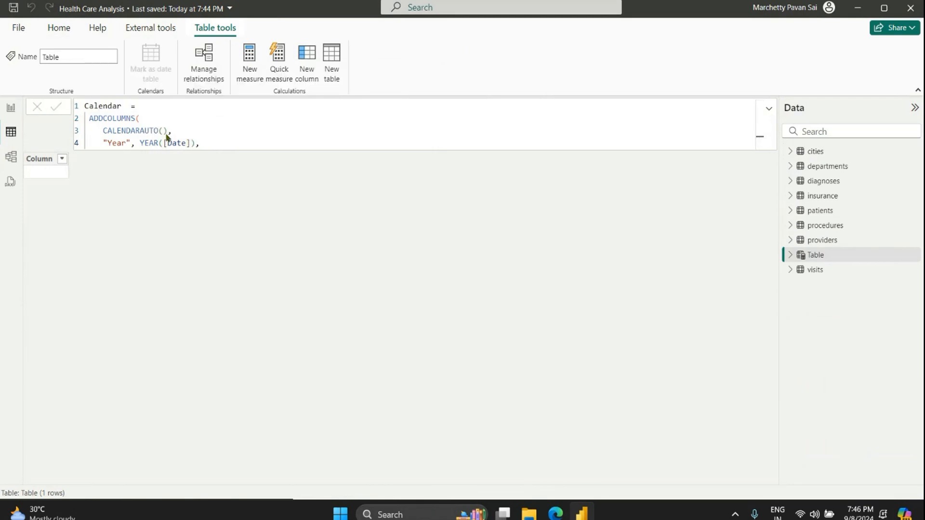
Push the closing parenthesis of ADDCOLUMNS four lines down to make room for more column definitions.
click(202, 144)
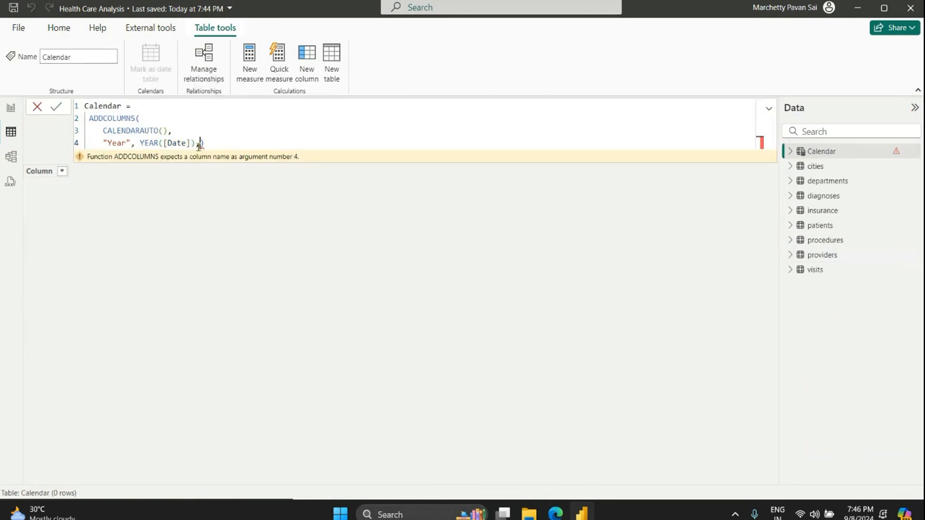
key(shift+Return)
key(shift+Return)
key(shift+Return)
key(shift+Return)
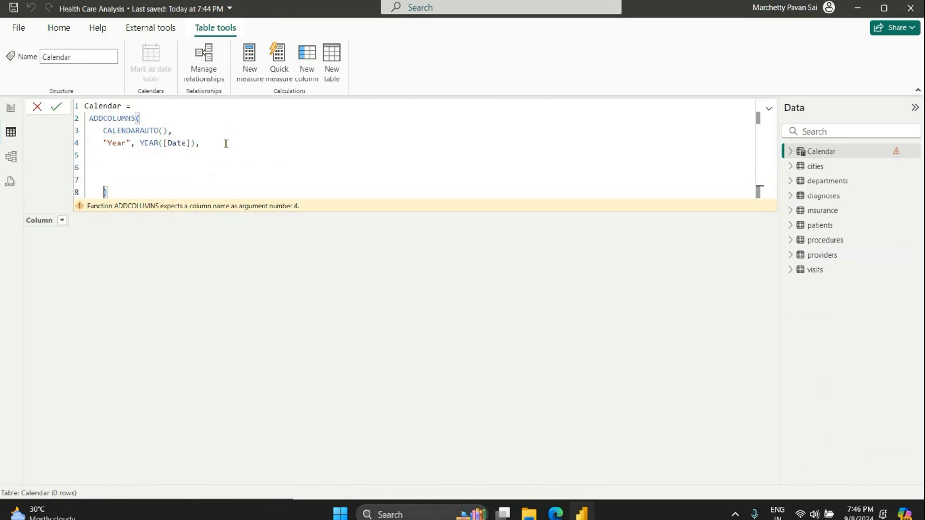
Add a "Month" column defined as MONTH([Date]) on the line below the Year column.
key(Up)
key(Up)
key(Up)
text("Month",)
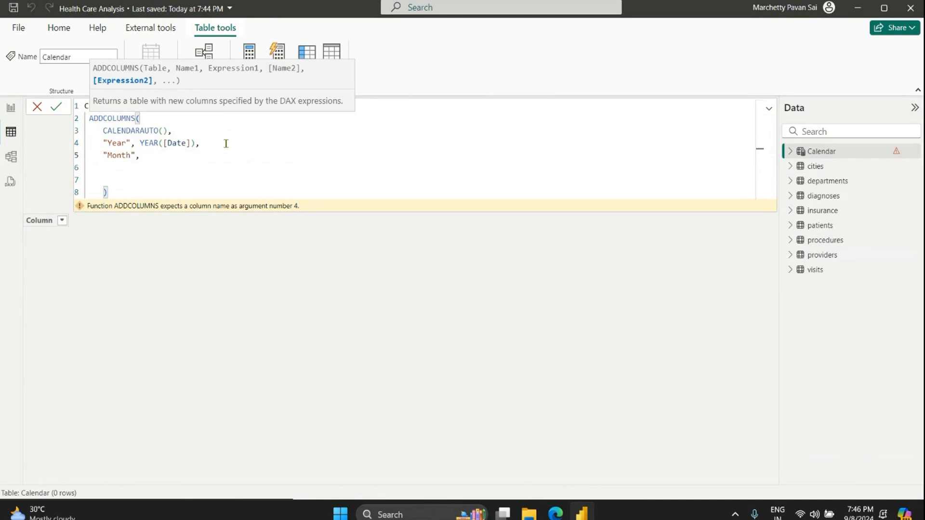
text(Mont)
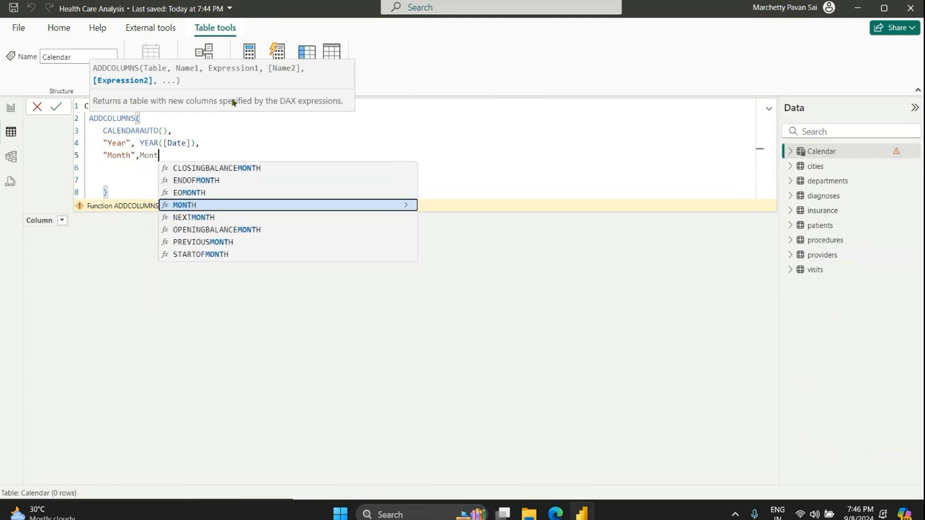
key(Tab)
text(date)
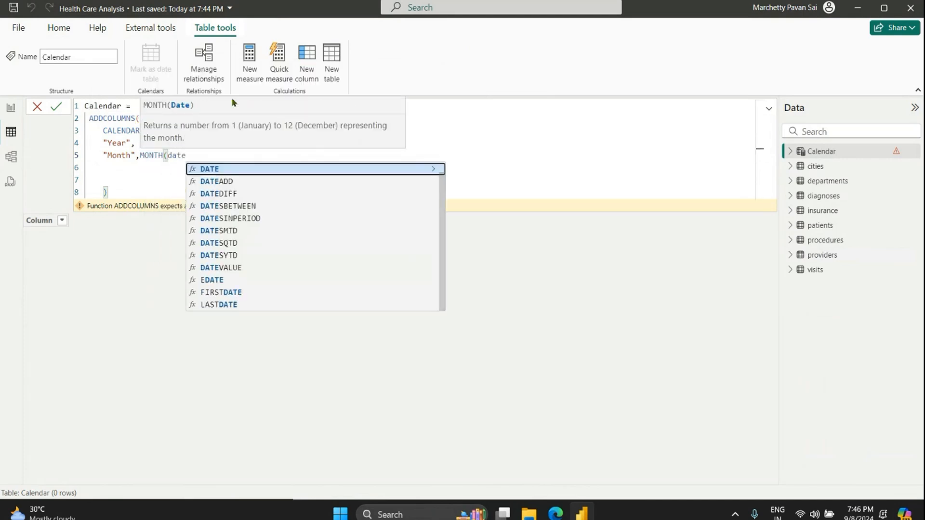
key(Up)
key(Tab)
text(),)
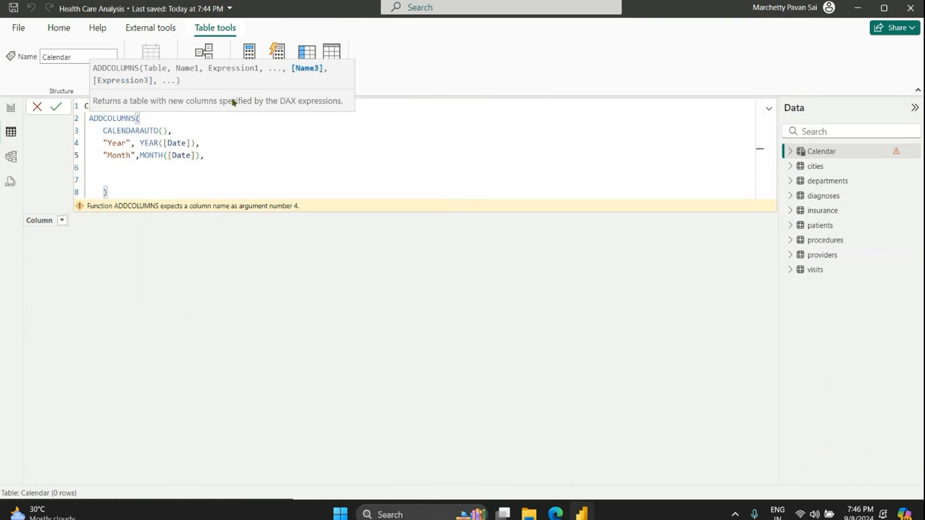
Add a "MonthName" column on a new line, defined as FORMAT([Date],"MMM YYYY").
key(shift+Return)
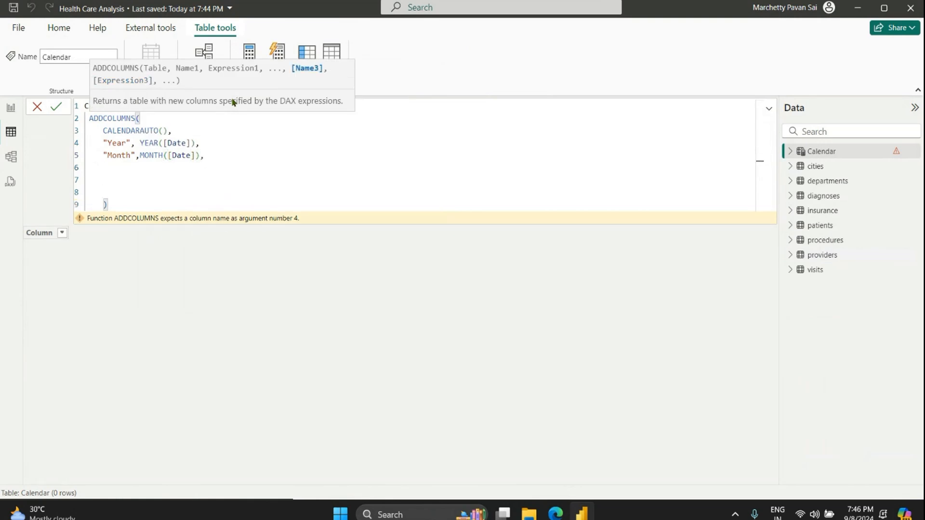
text("MonthName",formAT([Date])
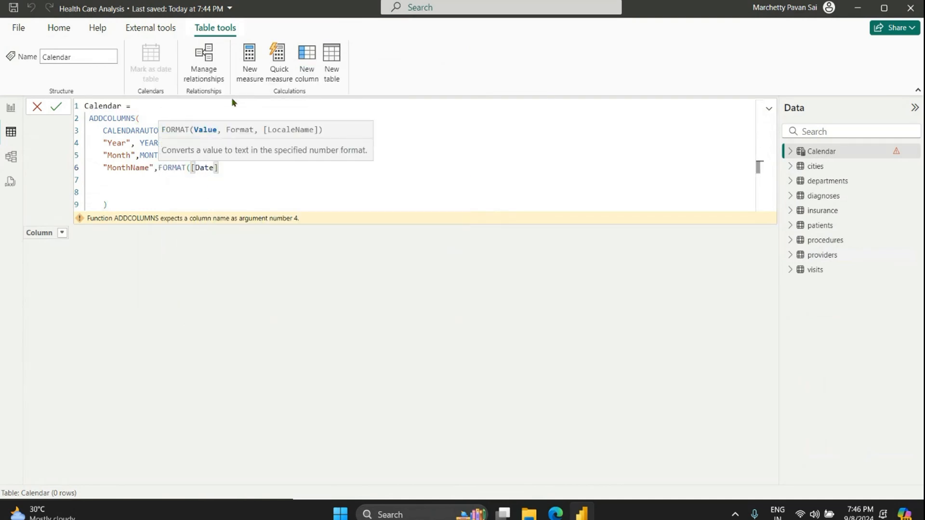
text(,"M""MMM)
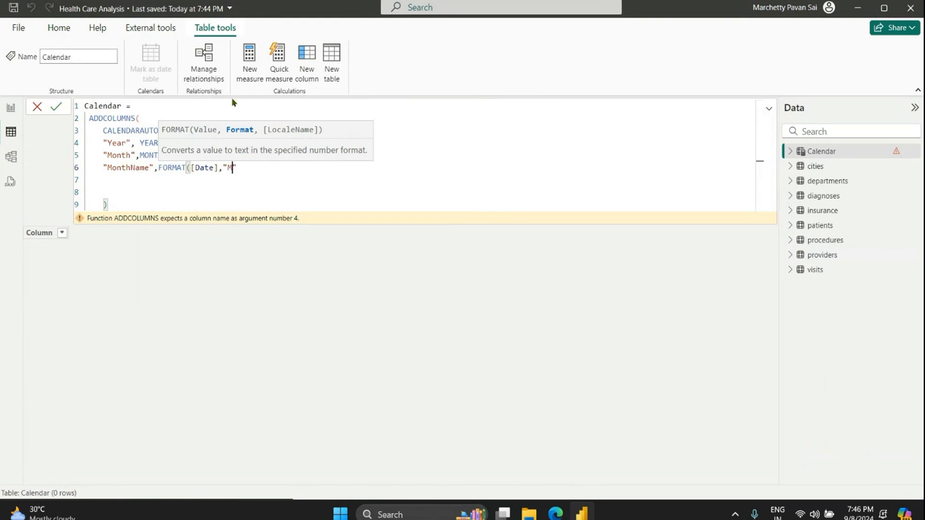
text( YYYY)
key(Right)
text())
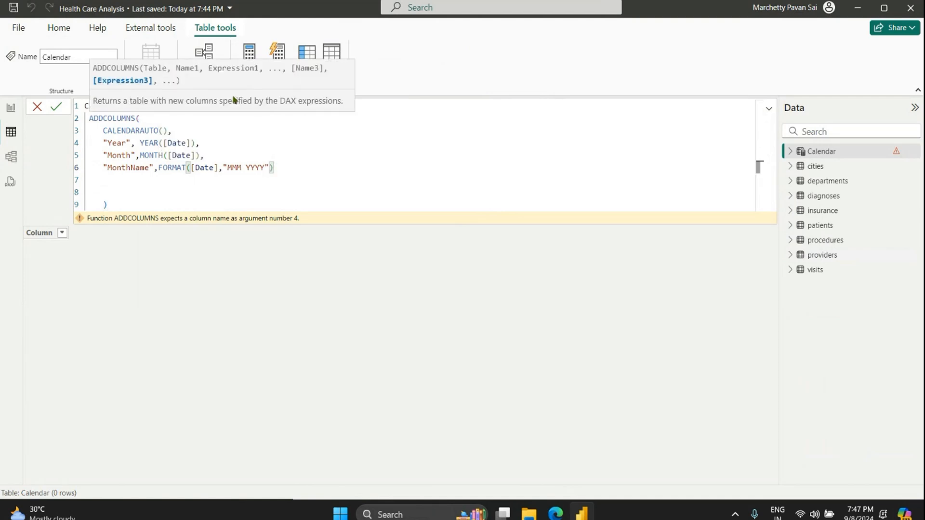
Add a "YearMonth" column on the following line, defined as FORMAT([Date],"YYYYMM").
text(,)
key(Return)
text("Y)
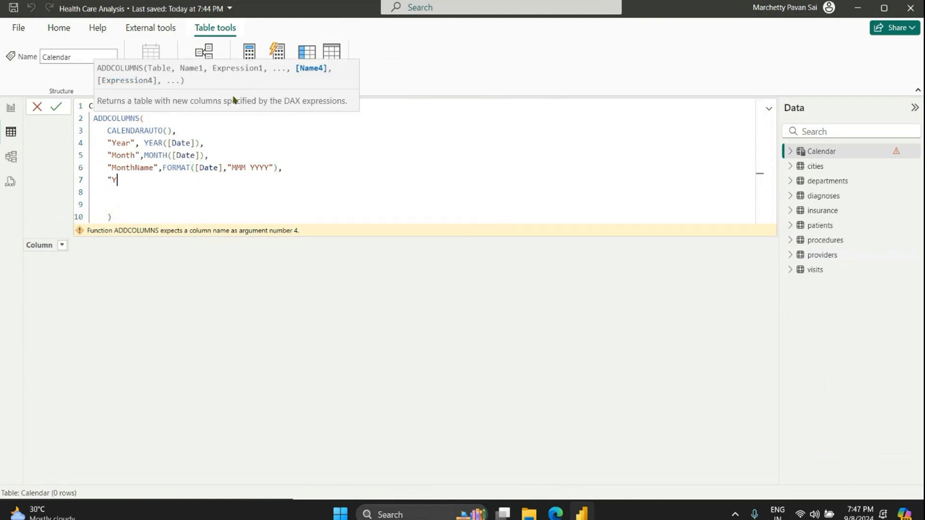
text(earMonth",F)
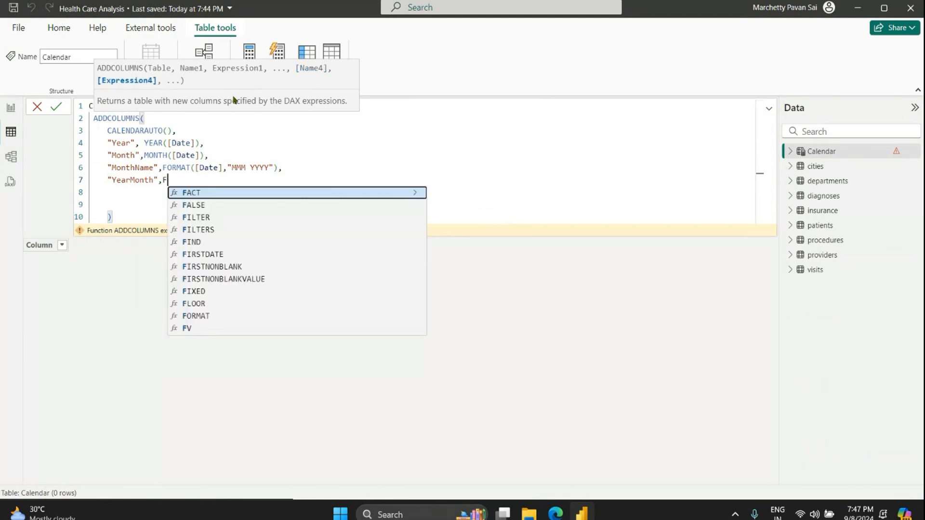
text(ORMAT(da)
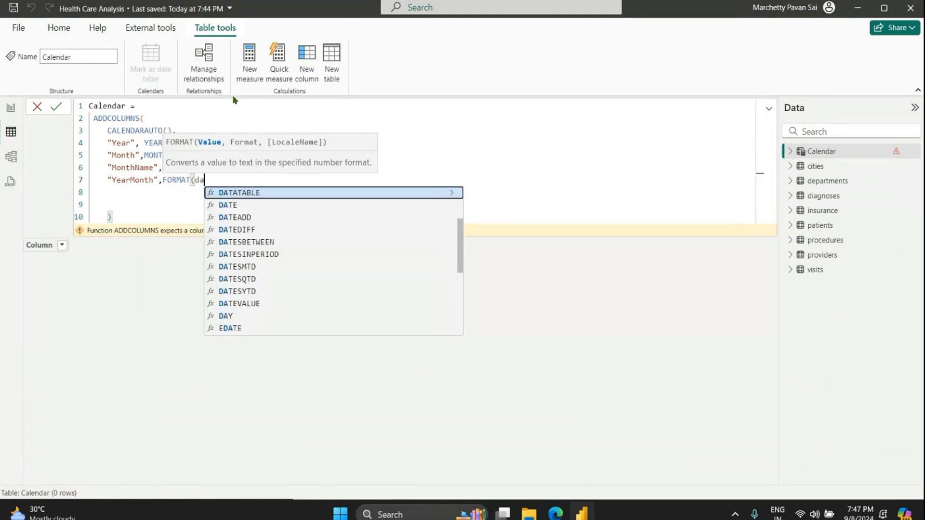
text(te)
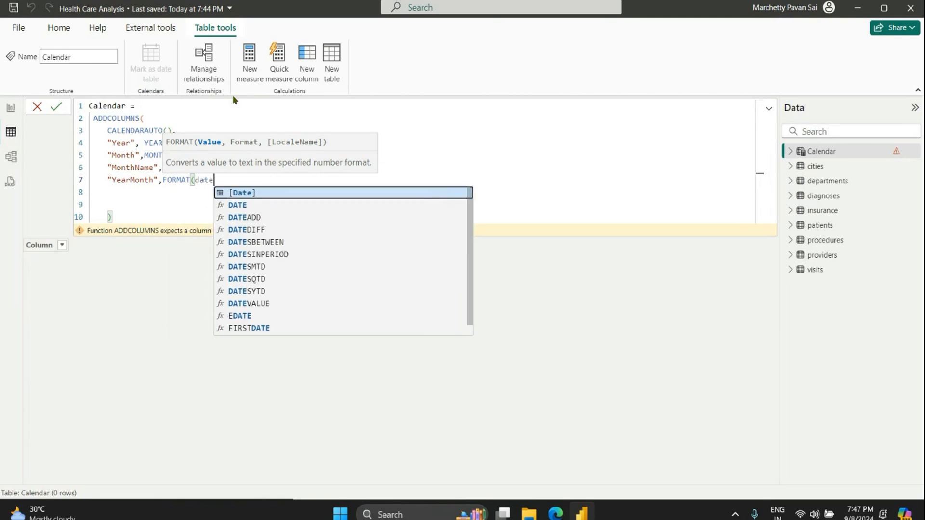
key(Tab)
text(,"YYYY)
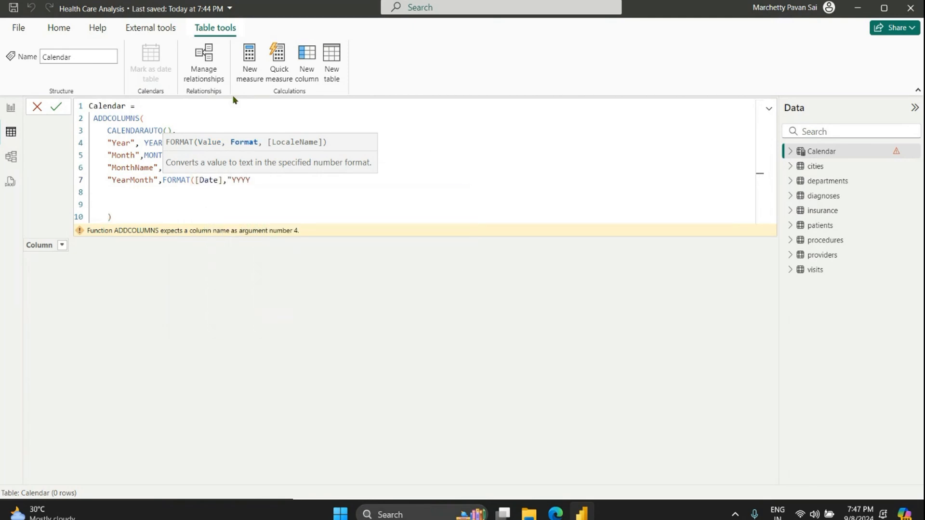
text(MM"))
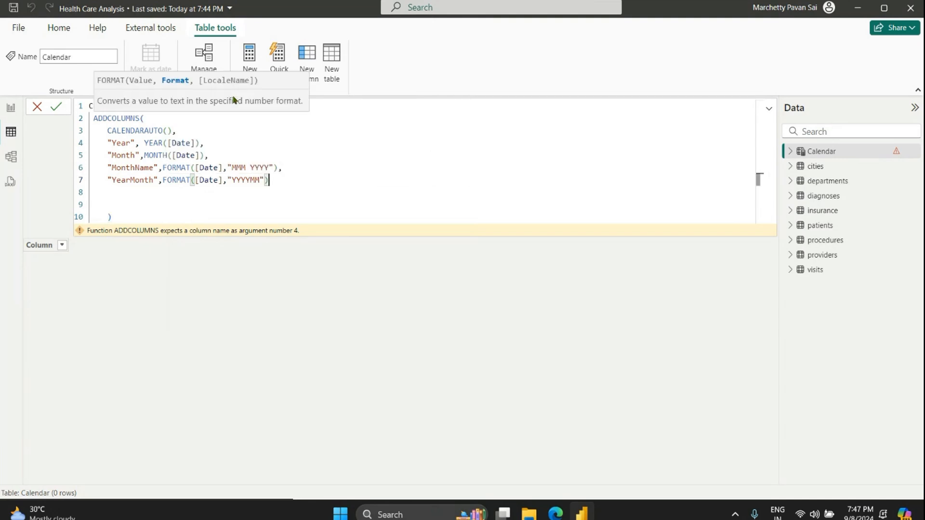
Add a "Quarter" column defined as FORMAT([Date],"\QQ") with a trailing comma, and rename the MonthName column in the formula to MonthYear.
text(,)
key(Return)
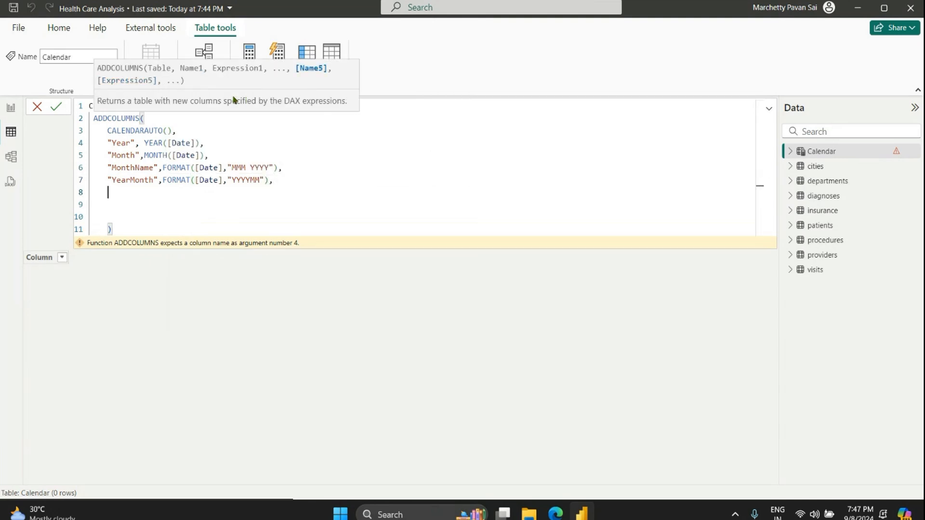
text("Quarter",)
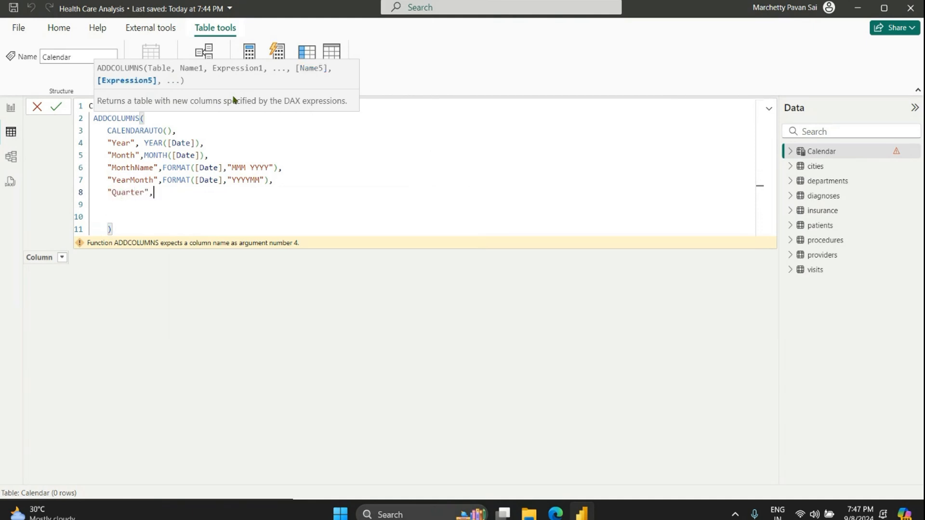
text(form)
key(Tab)
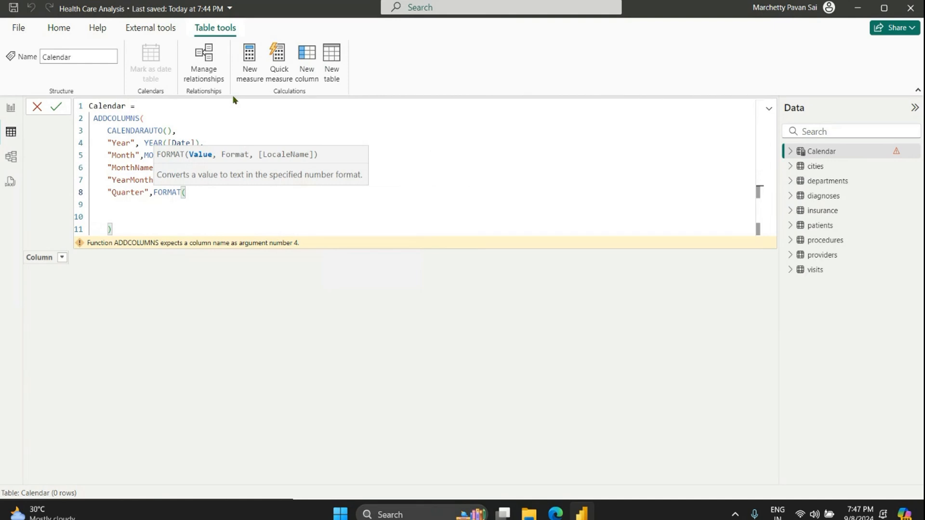
text([Date],")
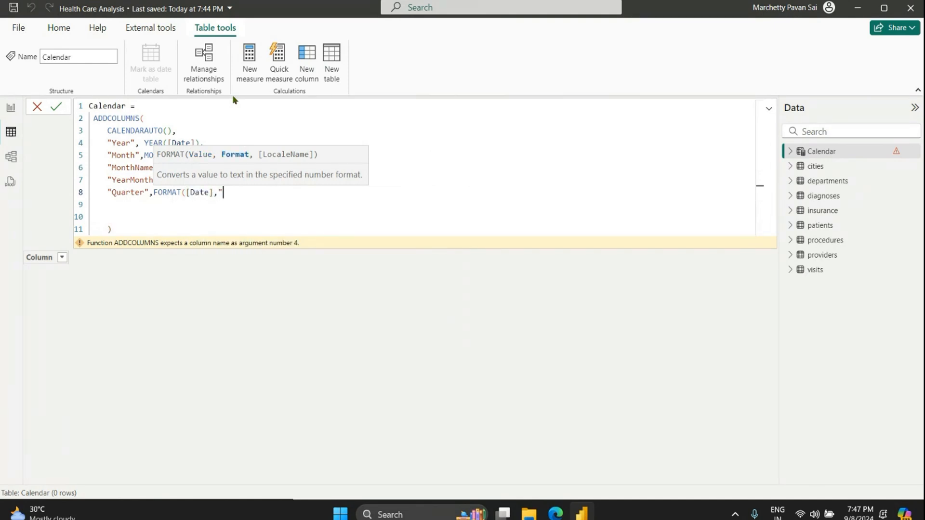
text(\QQ"))
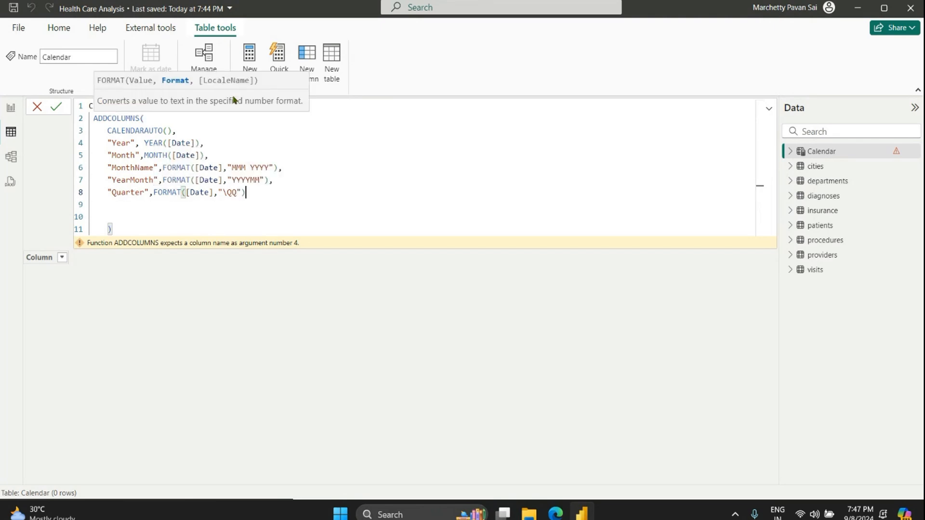
text(,)
key(Return)
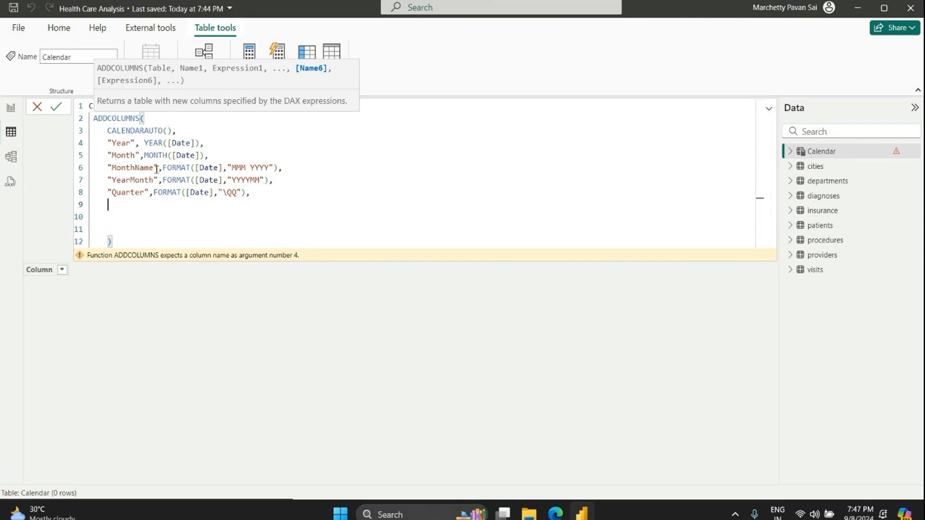
drag(154, 167, 136, 167)
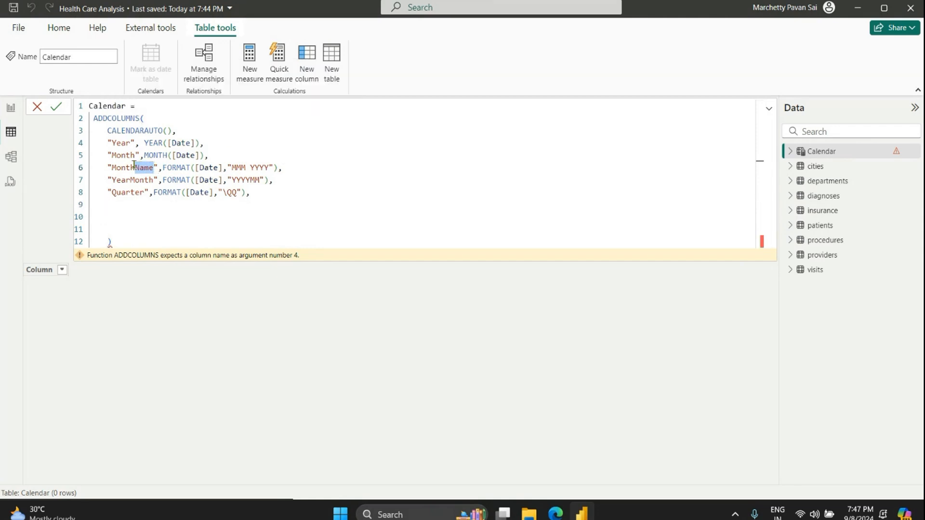
text(Year)
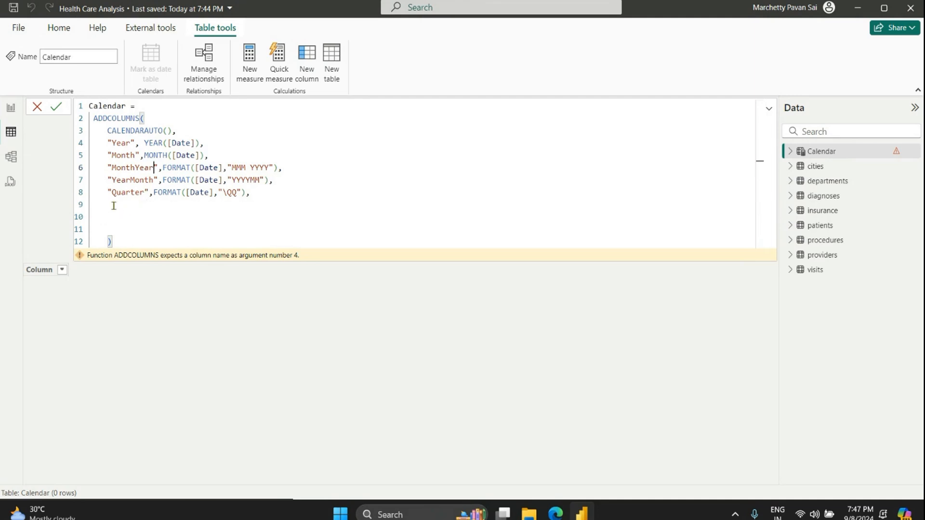
Add a "MonthName" column on a new line below Quarter, defined as FORMAT([Date],"MMM") with a trailing comma.
click(114, 206)
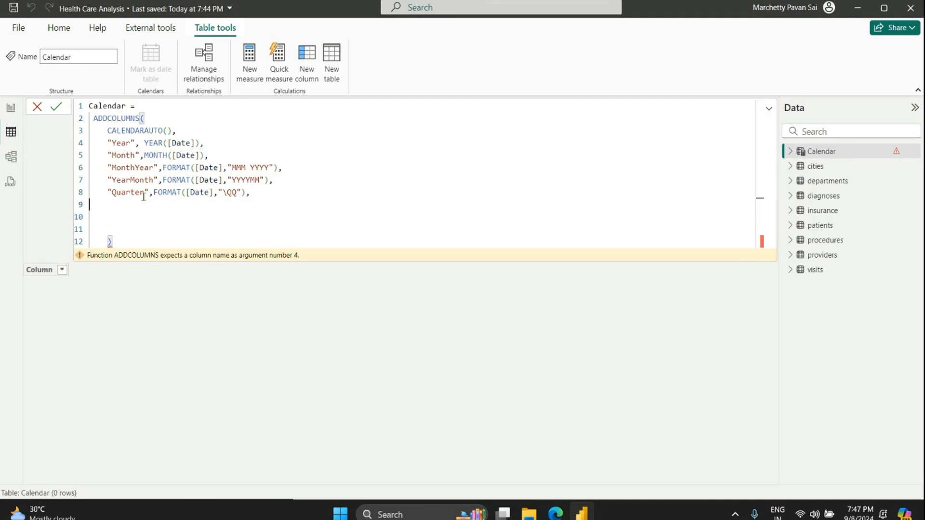
click(287, 193)
key(Return)
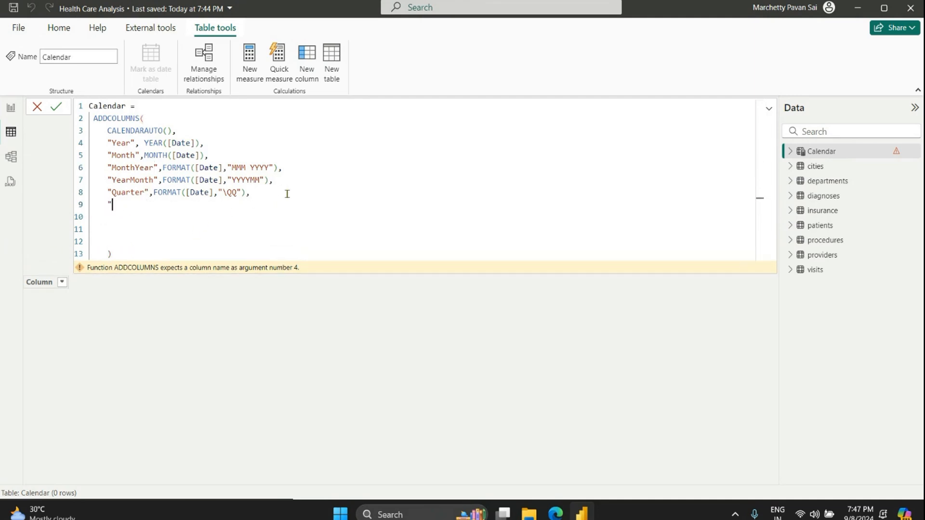
text("N)
key(BackSpace)
text(MonthName", )
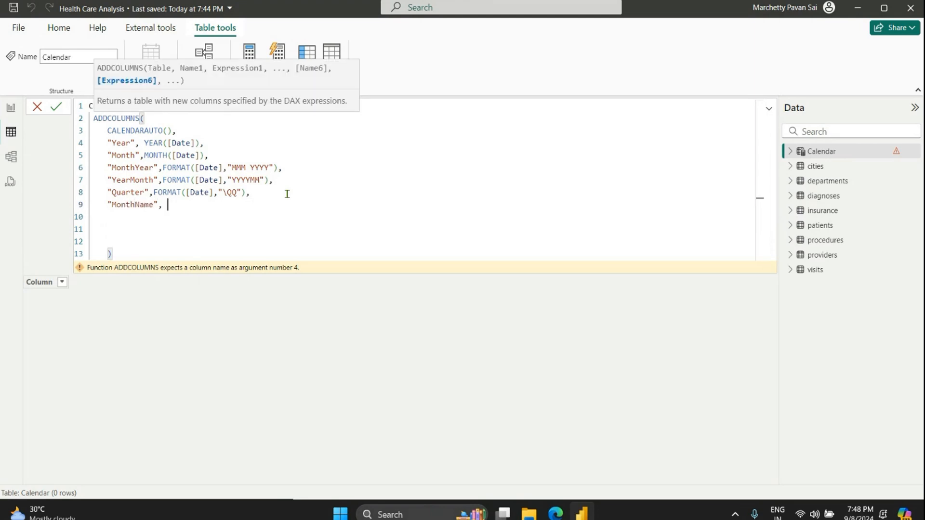
text(FORMAT([Date])
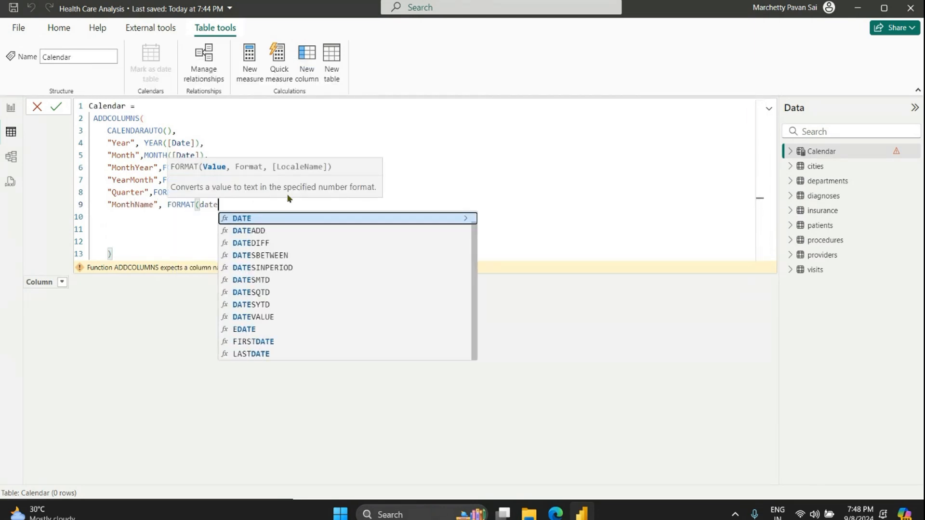
text(,"<<)
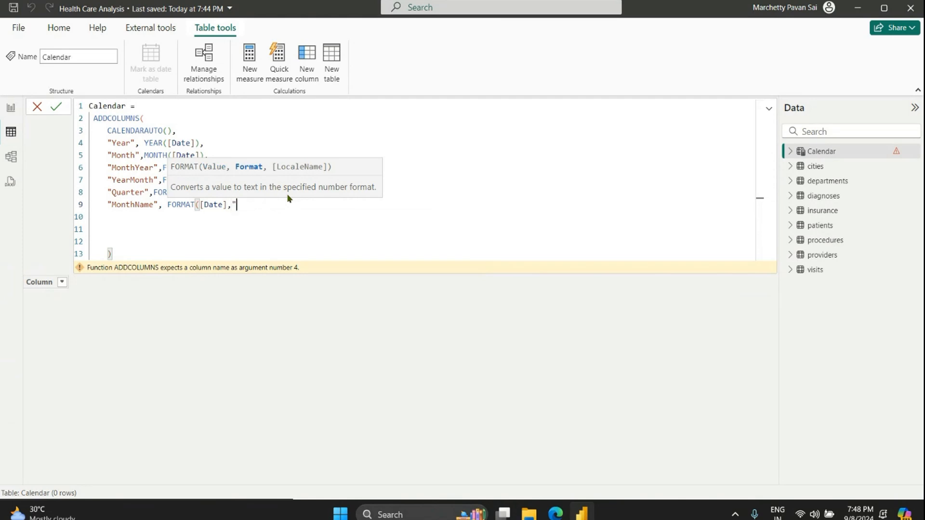
key(BackSpace)
key(BackSpace)
text(MMM"),)
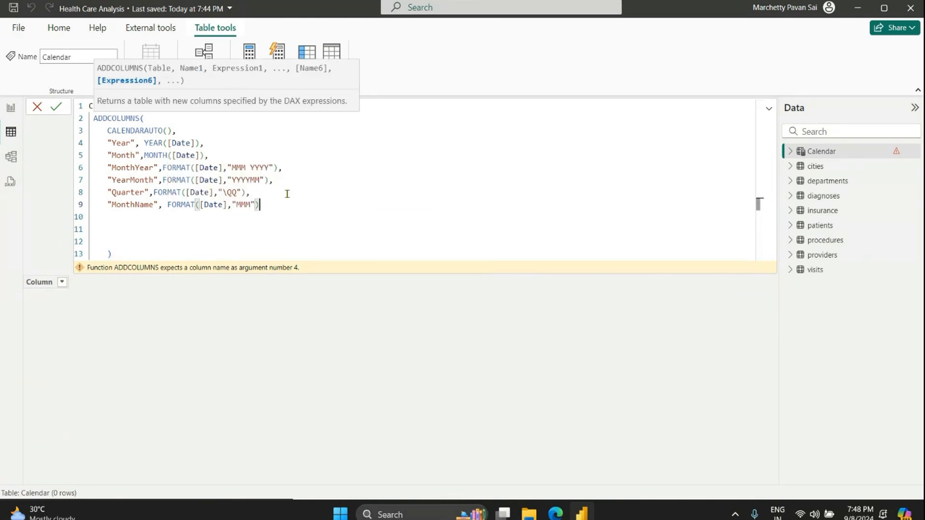
Add a "Weekday" column on the following line, defined as FORMAT([Date],"DDD") with a trailing comma.
key(shift+Return)
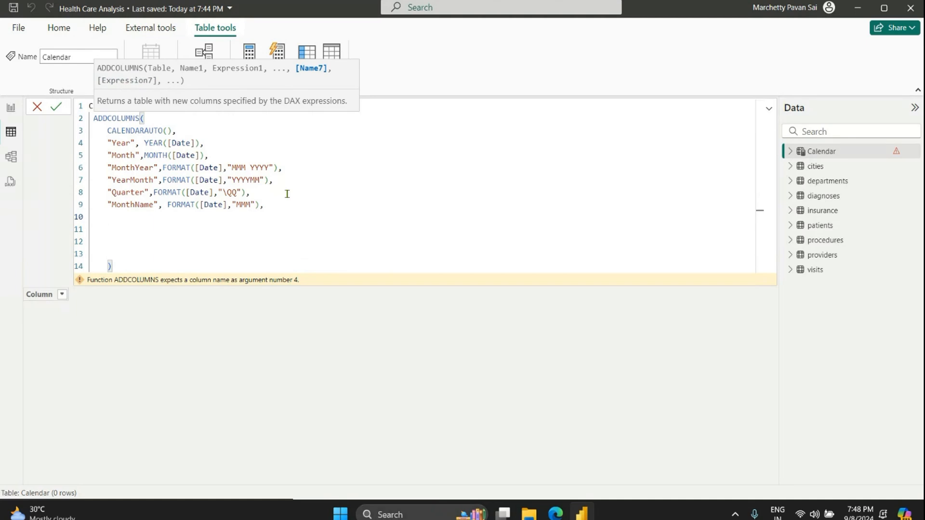
text("Weekday",)
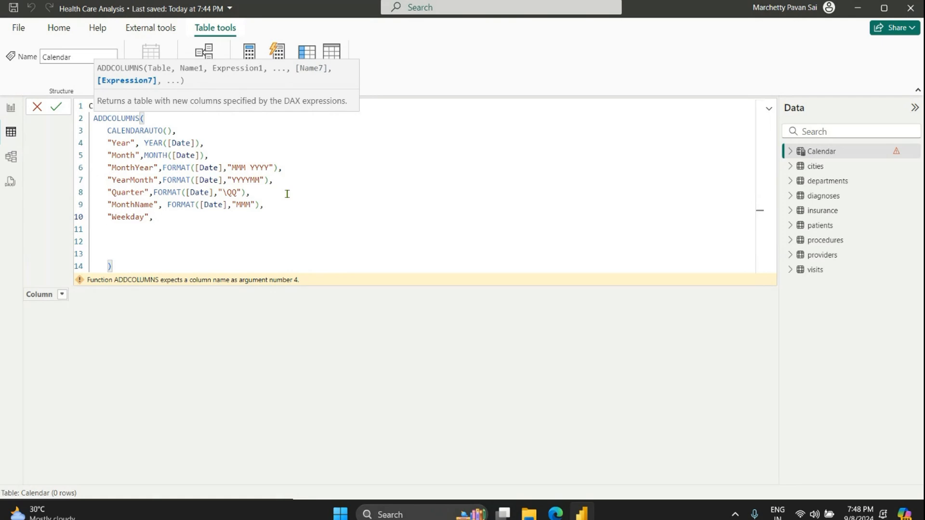
text(FORMAT()
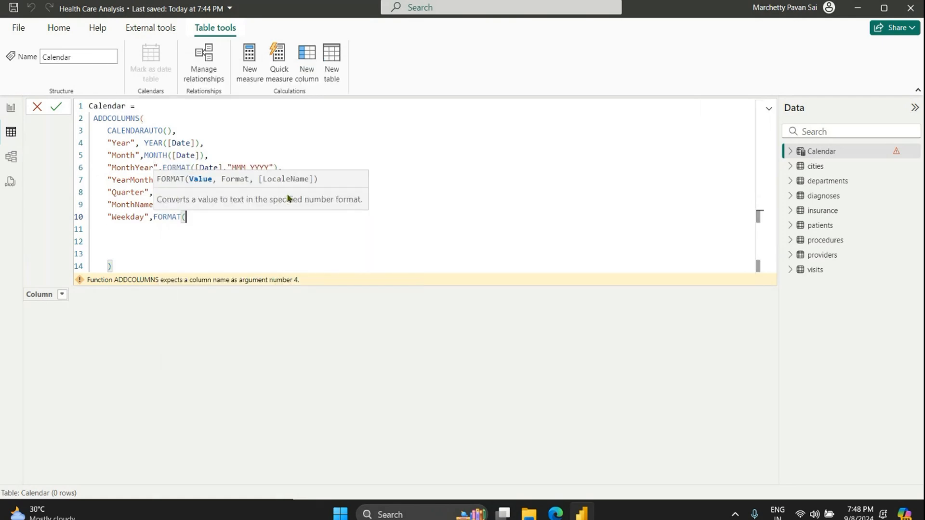
text([Date],"DDD)
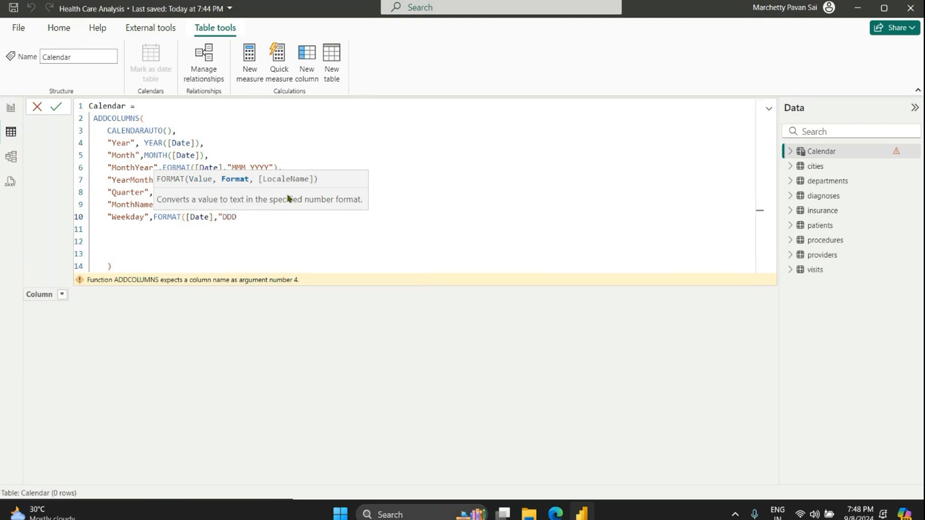
text("))
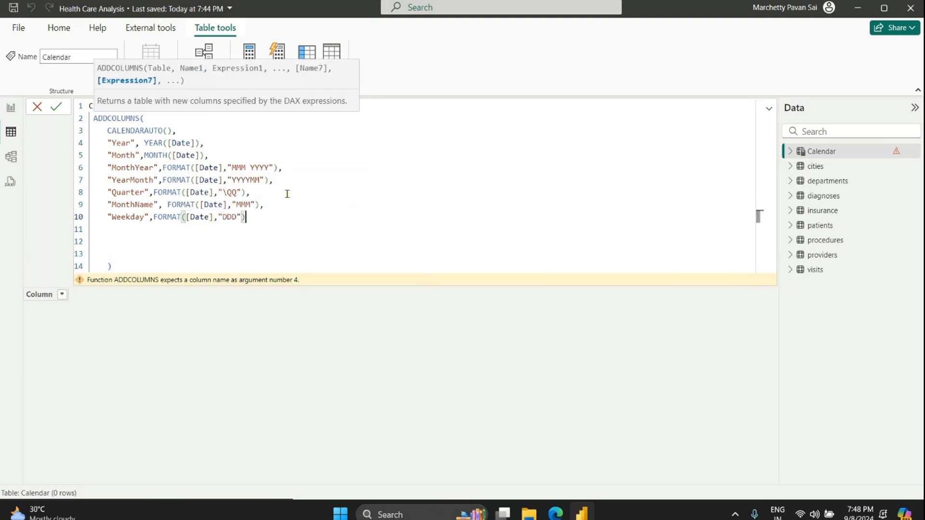
text(,)
Add a "Weeknum" column on a new line, defined as WEEKDAY([Date]) with a trailing comma.
key(Return)
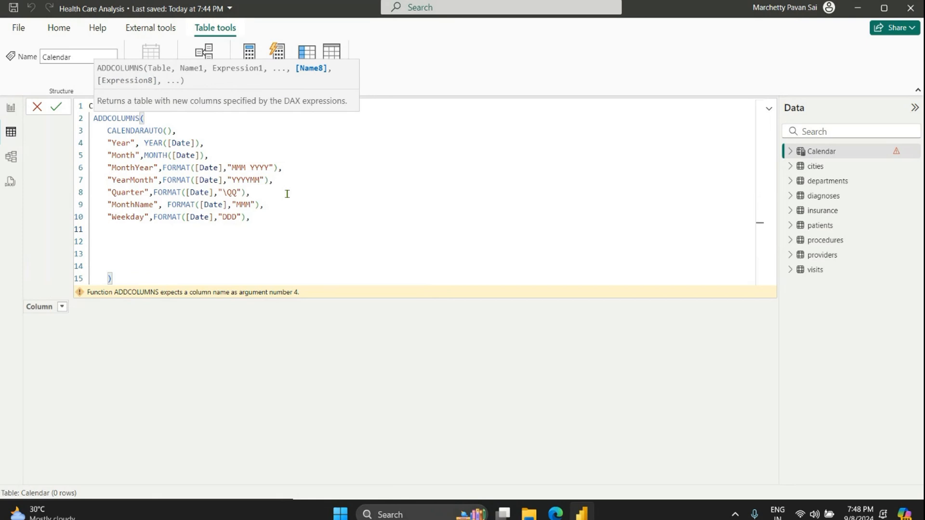
text("Weeknum",)
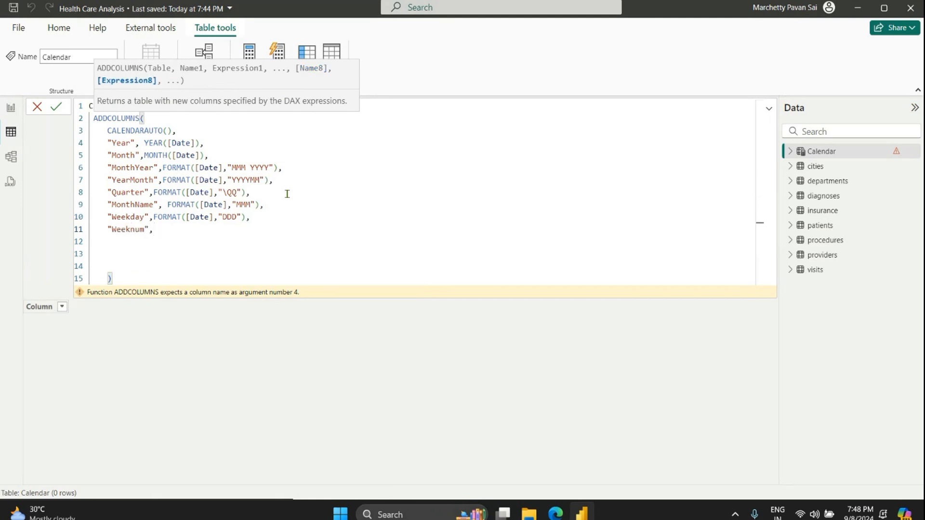
text(wee)
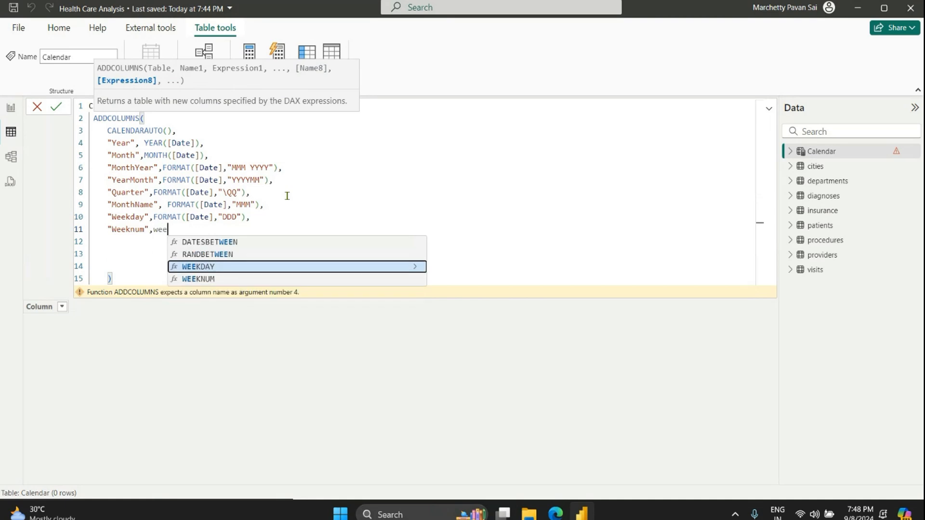
key(Tab)
text(d)
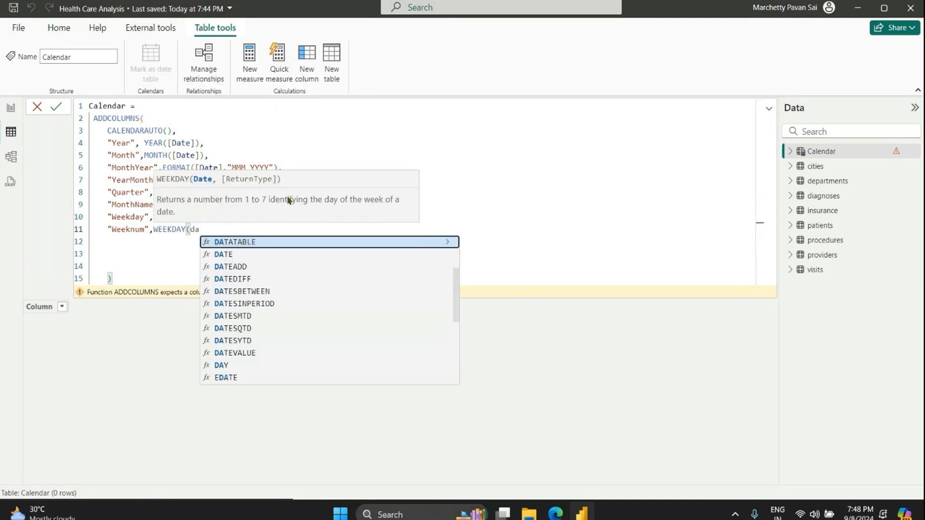
key(BackSpace)
text([)
key(Tab)
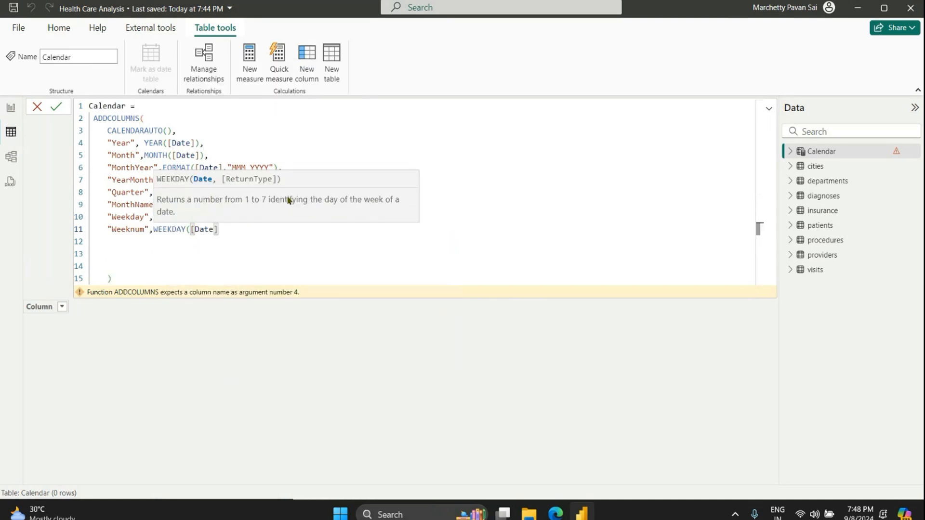
text(,=)
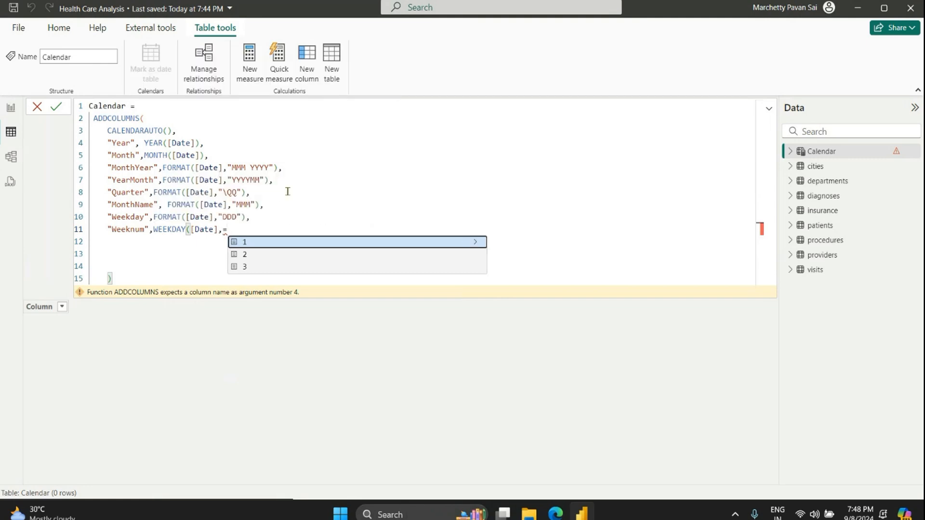
key(BackSpace)
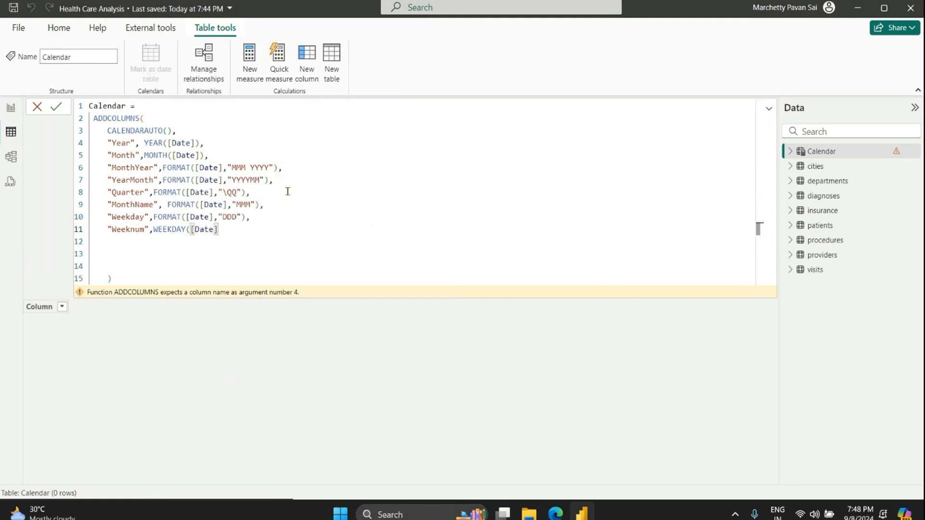
text(),)
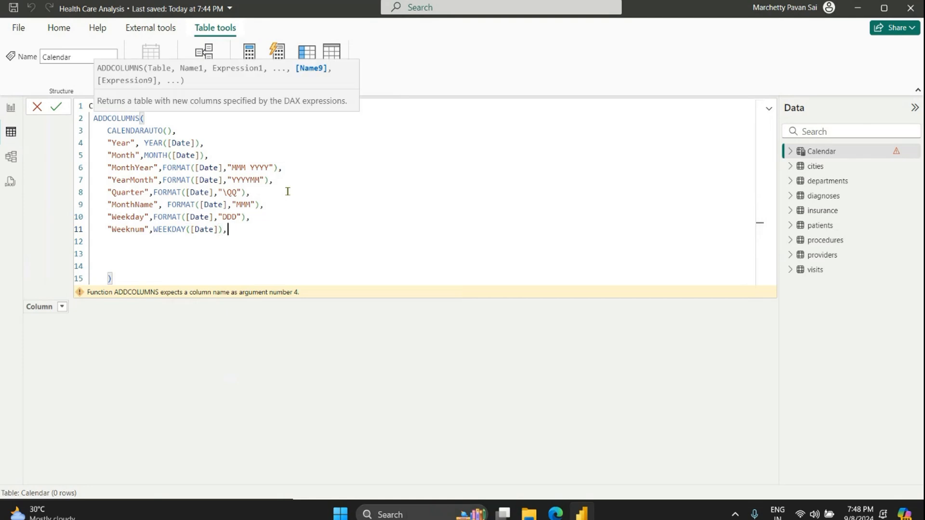
Start a "WeekType" column on a new line with an IF whose condition begins WEEKDAY([Date])=1 ||.
key(Return)
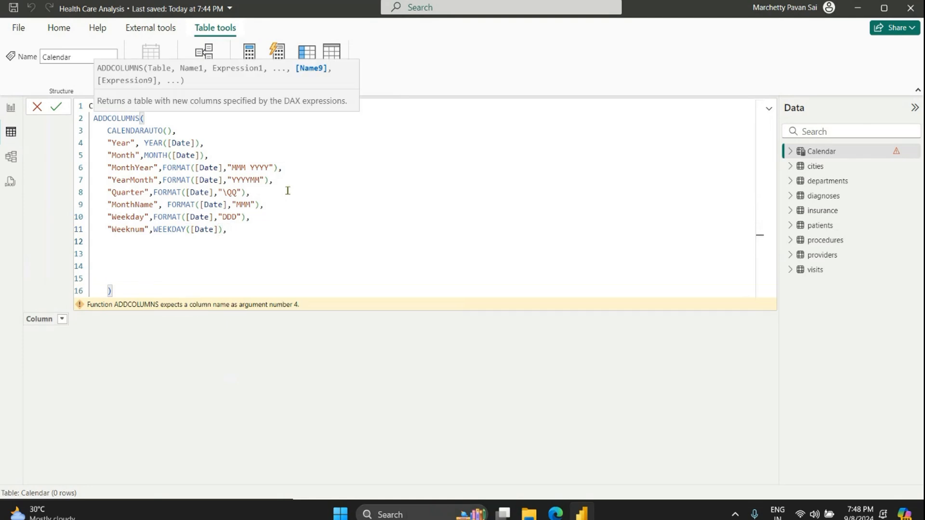
text("WeekType",)
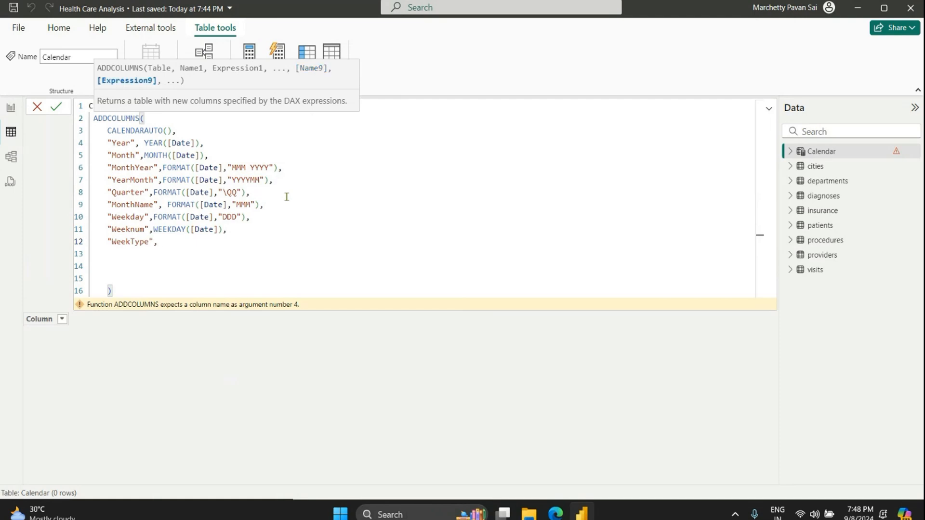
text(IF()
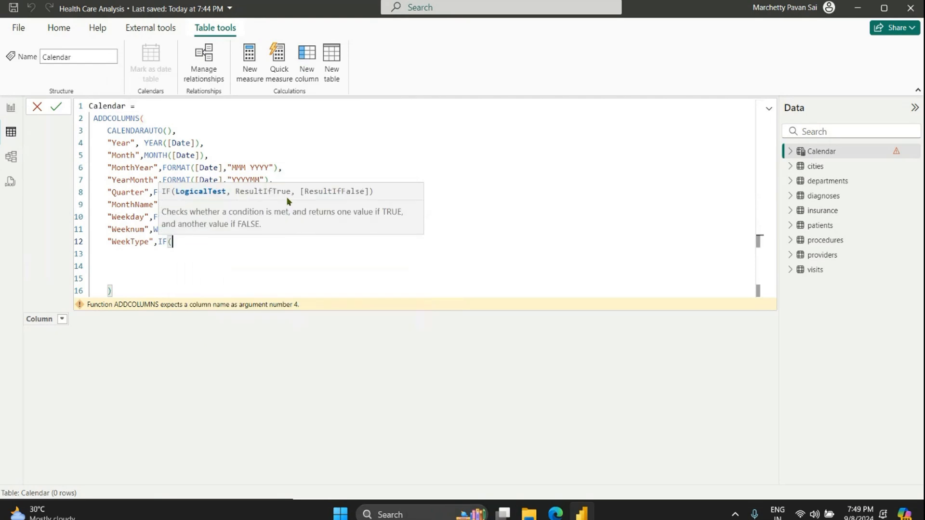
text(week)
key(Tab)
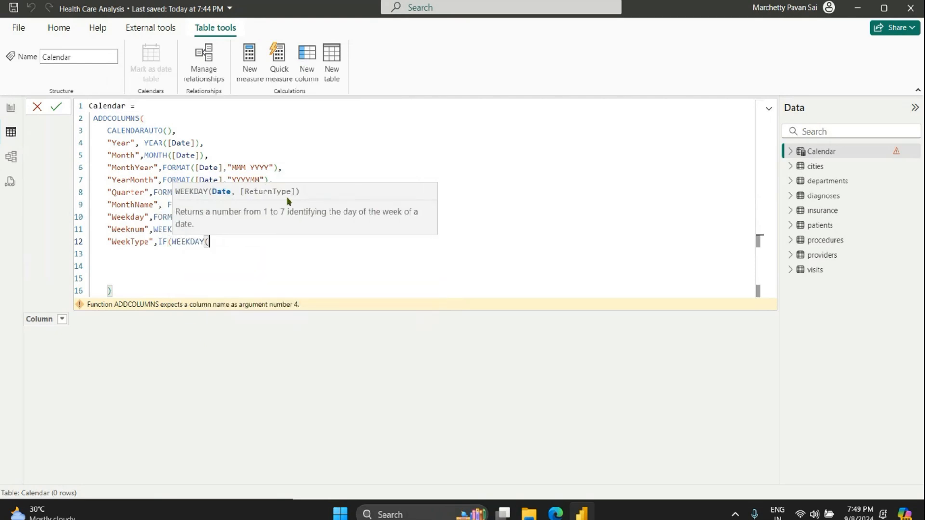
text(date)
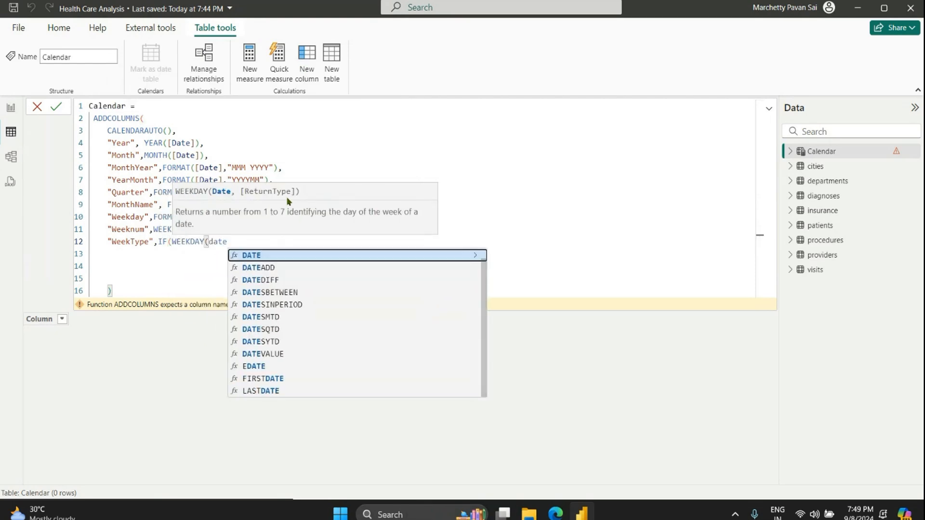
key(Up)
key(Tab)
text()=)
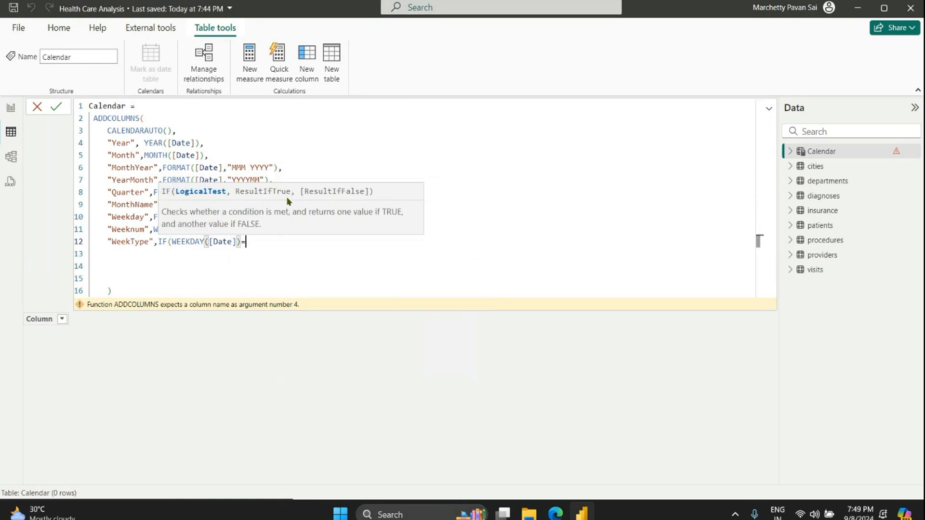
text(1 ||)
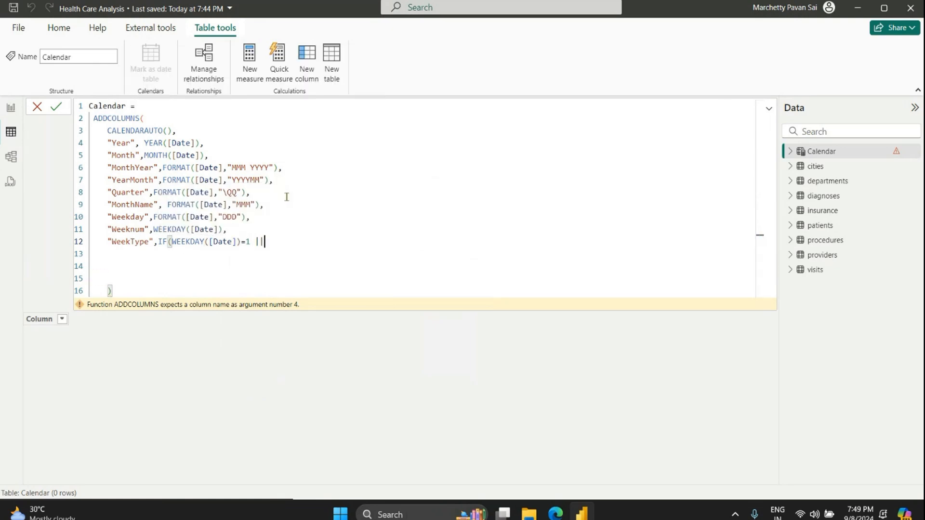
Complete the WeekType condition by duplicating the weekday test after the OR operator as WEEKDAY([Date])=2, followed by a comma.
drag(172, 241, 250, 243)
key(ctrl+c)
click(282, 241)
key(ctrl+v)
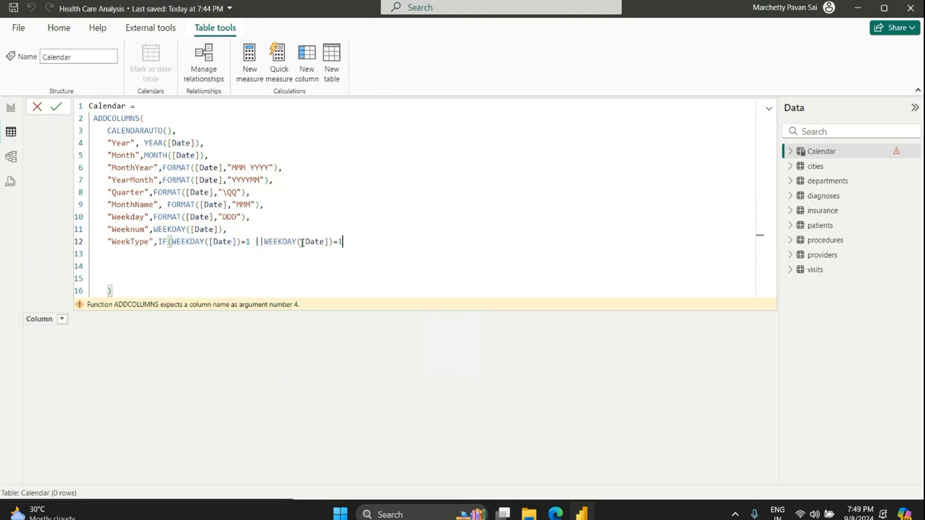
click(266, 241)
key(End)
key(BackSpace)
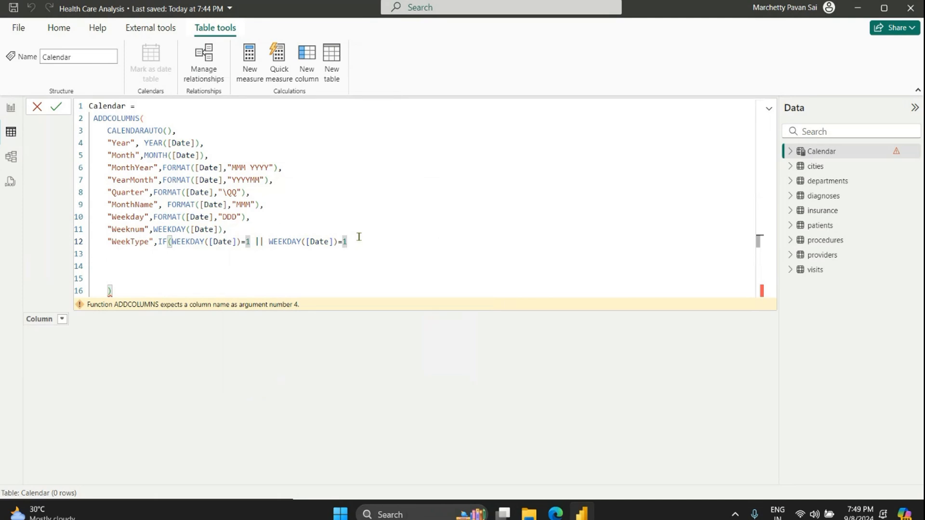
text(2,)
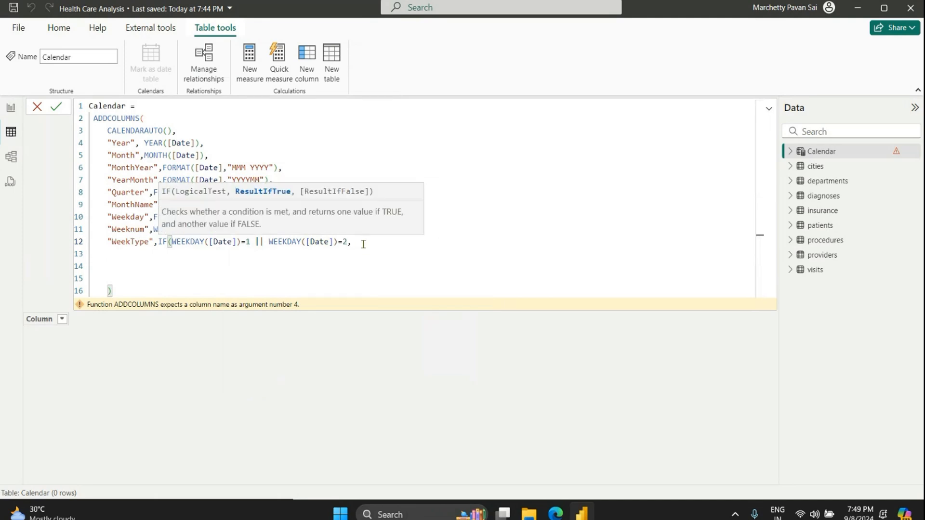
Set the WeekType IF results to "Weekend" when true and "Weekday" when false, and close the function.
text( "Weekend","Weejd)
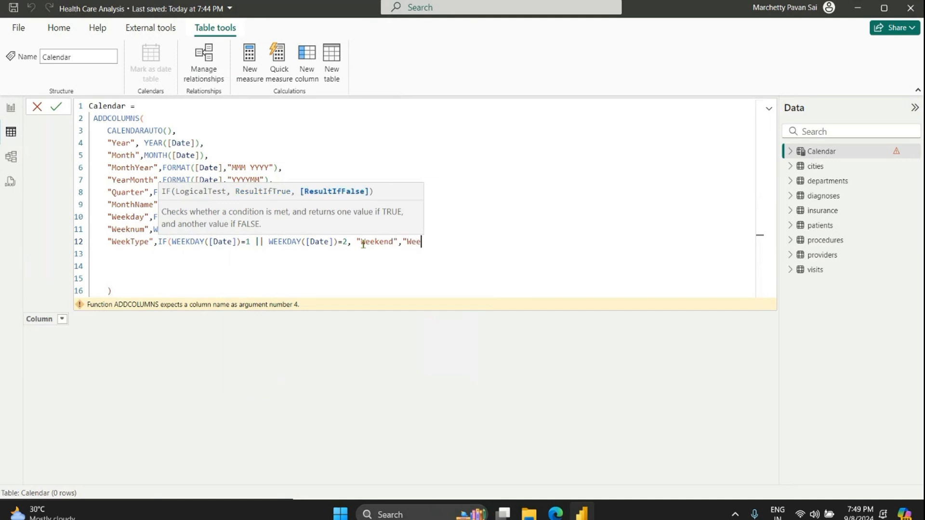
key(BackSpace)
key(BackSpace)
text(kday"))
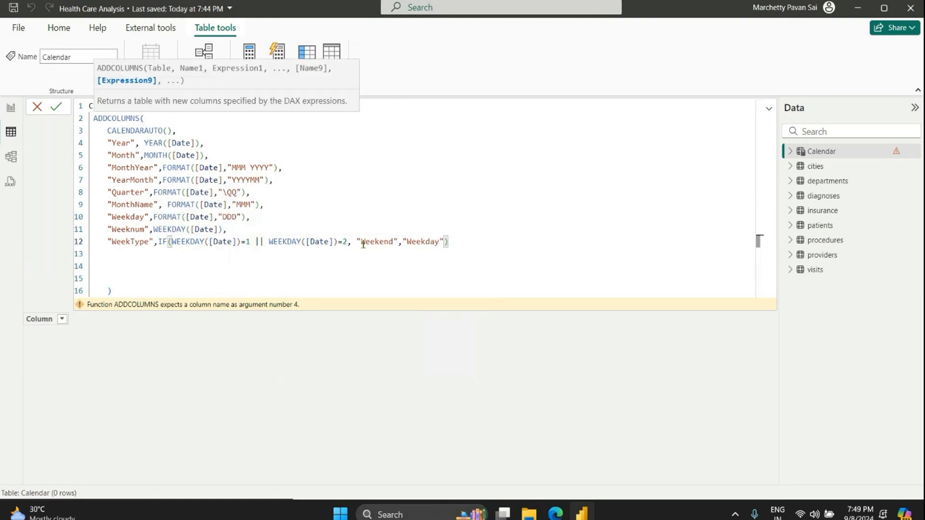
Remove surplus blank lines and the indent before the closing parenthesis, and commit the Calendar table formula.
key(Return)
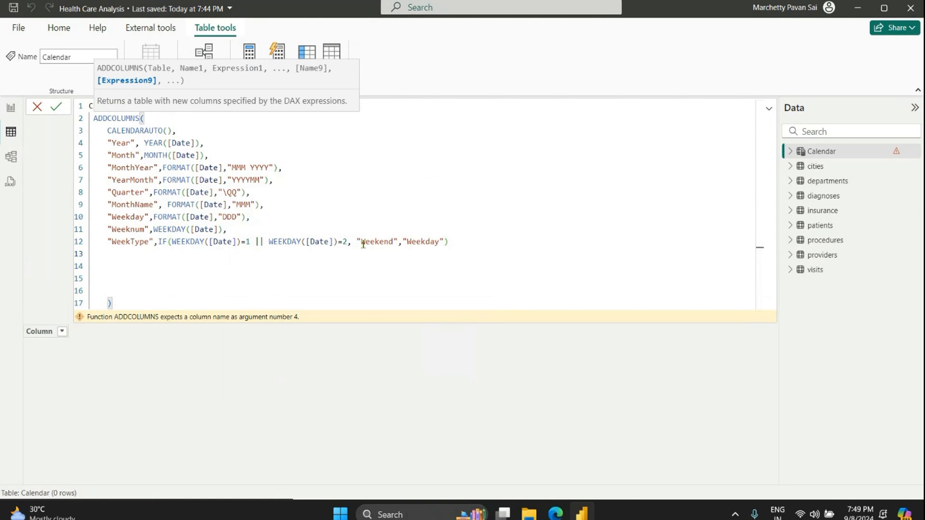
key(Delete)
key(Delete)
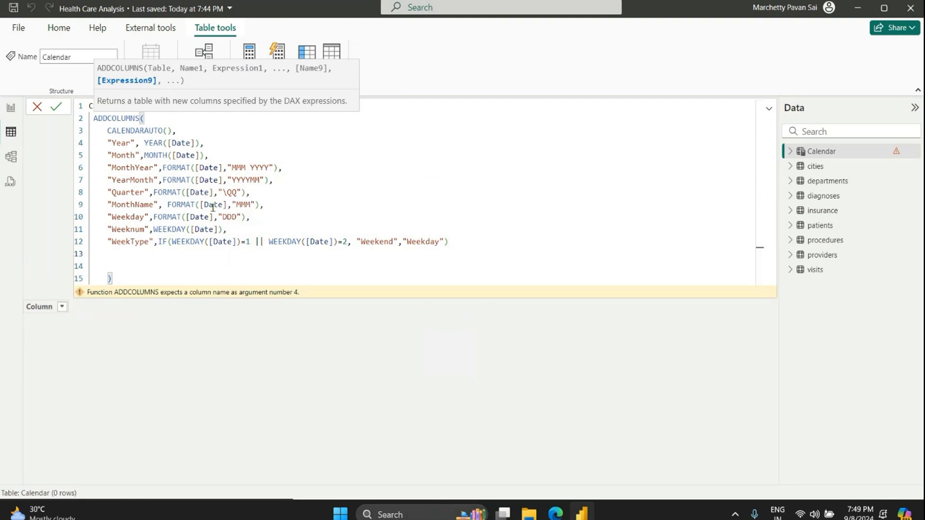
click(106, 277)
key(BackSpace)
key(BackSpace)
key(BackSpace)
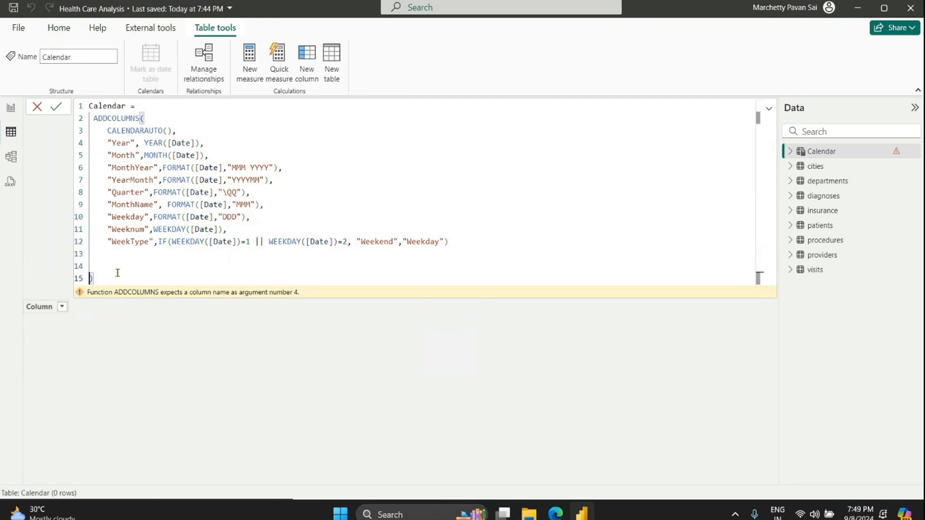
click(56, 107)
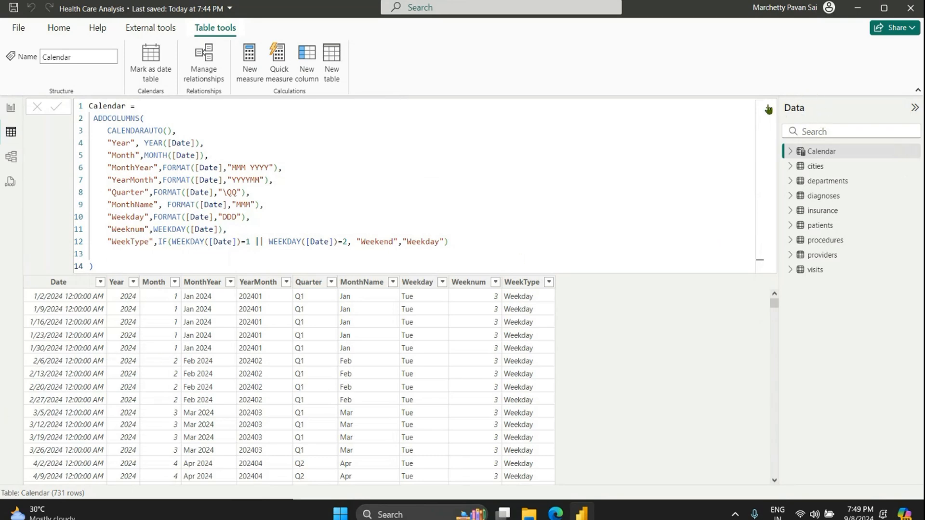
Sort the MonthYear column of the Calendar table by the YearMonth column.
click(768, 110)
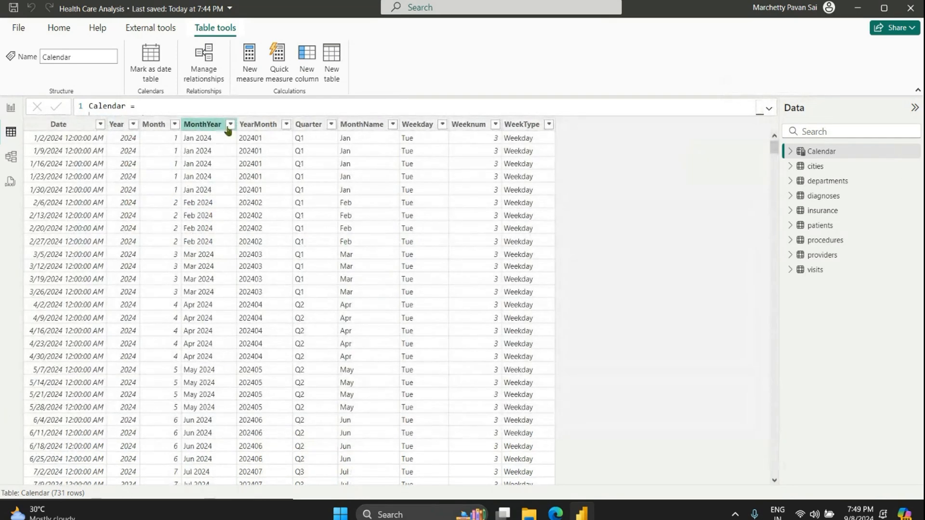
click(206, 126)
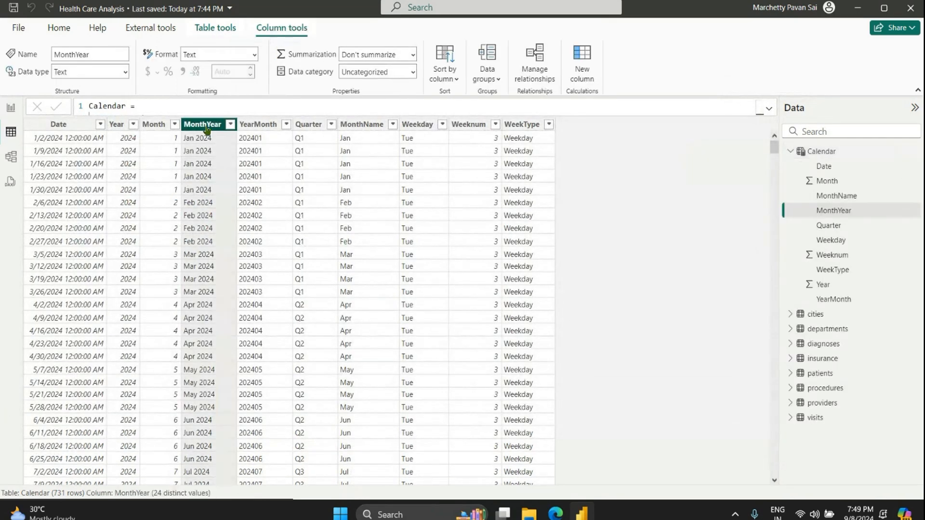
click(435, 79)
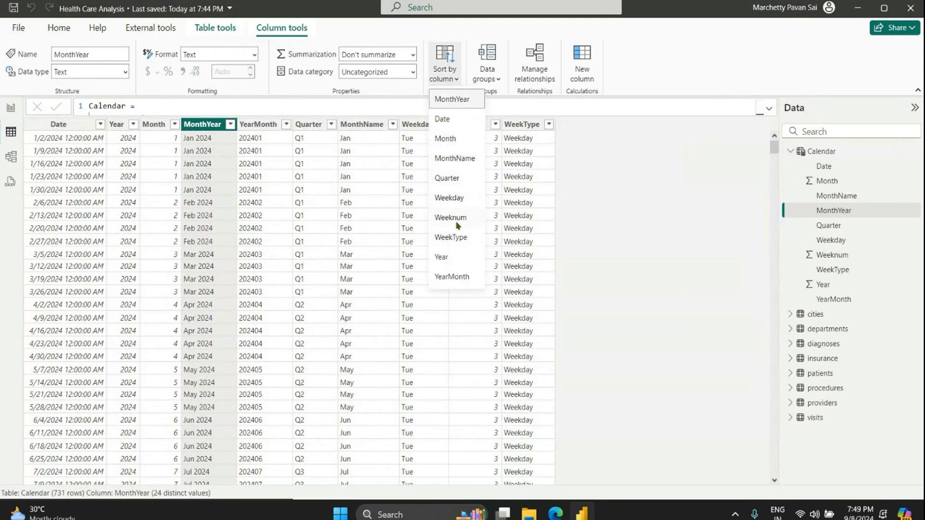
click(452, 276)
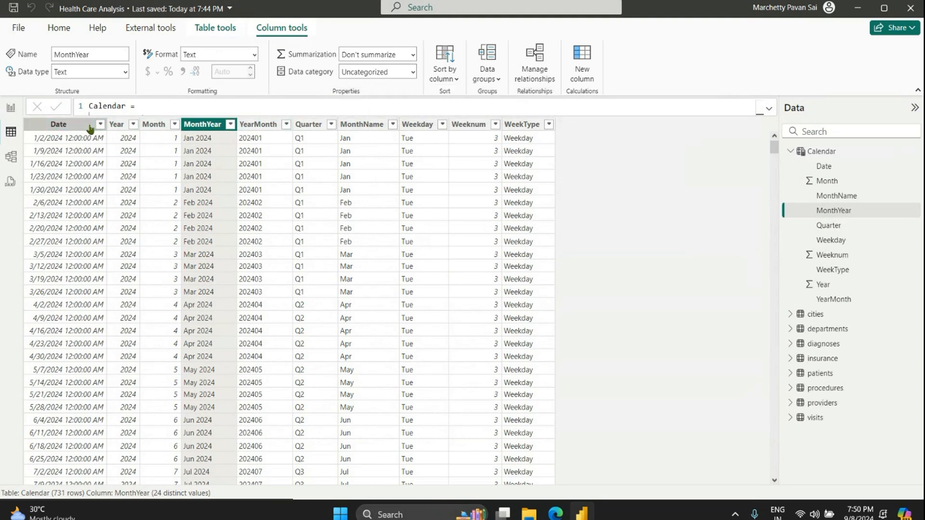
Change the data type of the Calendar table's Date column to Date.
click(60, 124)
click(126, 72)
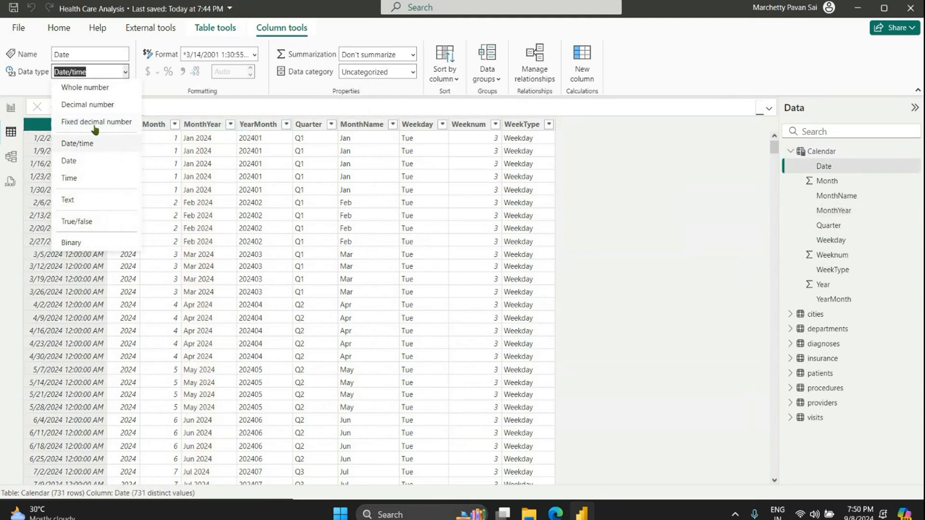
click(92, 159)
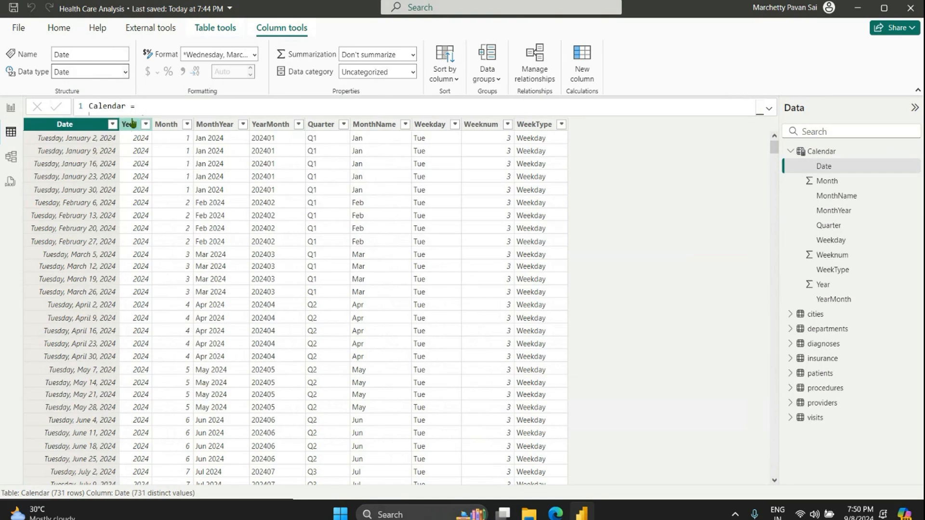
Filter the WeekType column to list only the Weekend rows.
scroll(554, 208, down, 2)
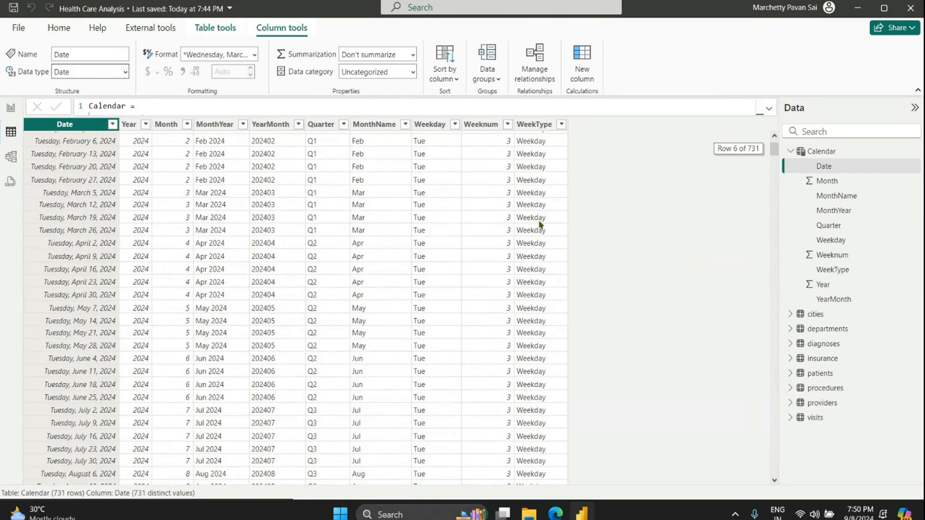
scroll(115, 234, up, 2)
scroll(563, 243, down, 3)
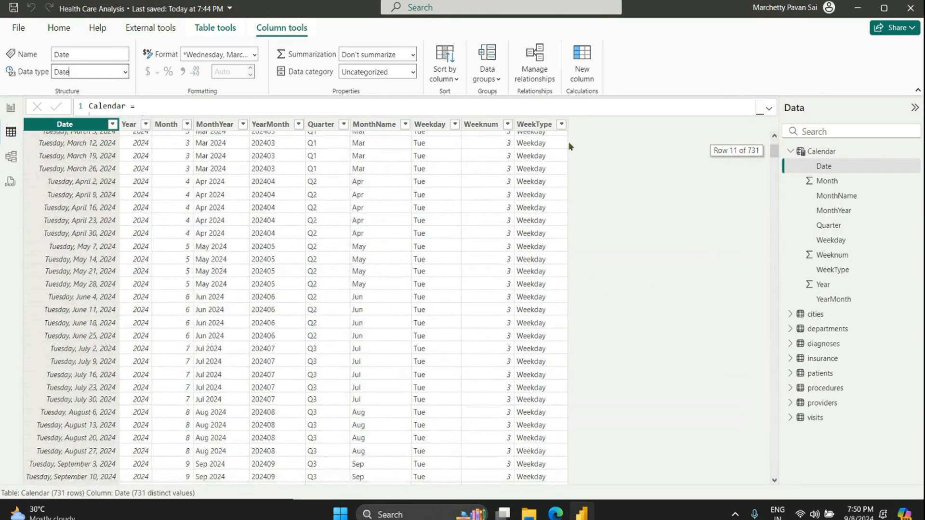
scroll(554, 200, down, 6)
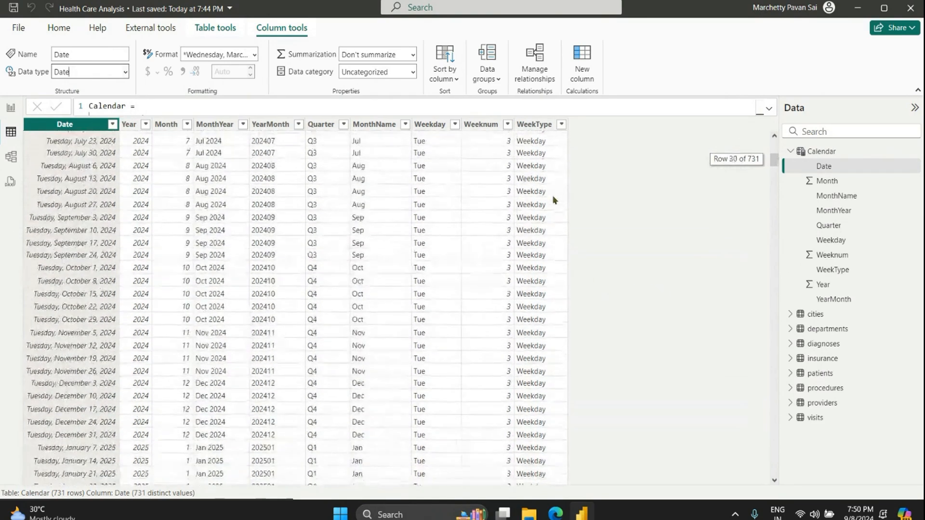
click(561, 124)
click(600, 258)
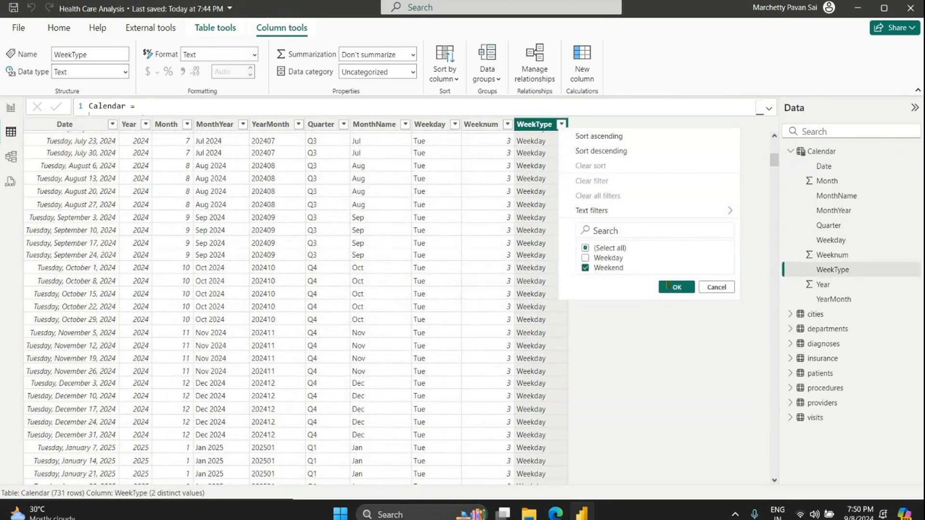
click(677, 287)
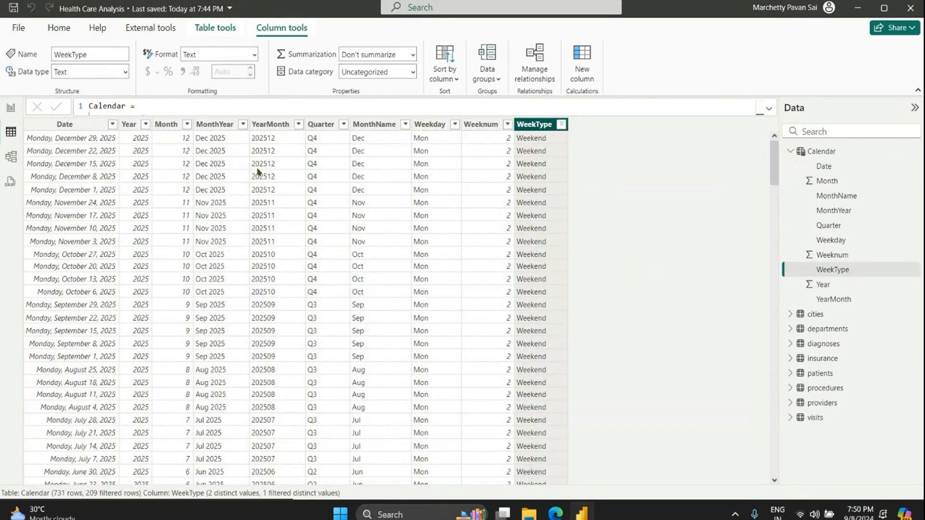
Look through the filtered Weekend rows to examine which weekday names and numbers are classified as weekend.
scroll(116, 168, down, 2)
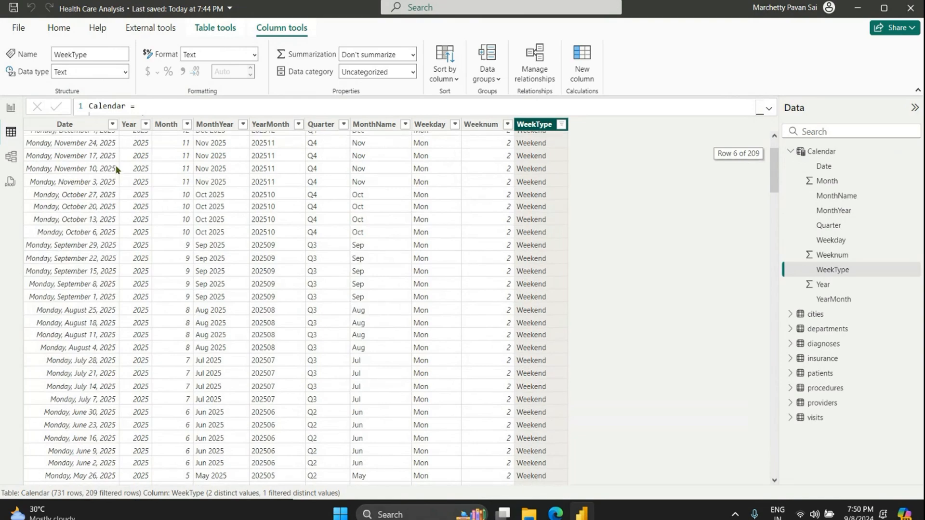
scroll(119, 169, up, 2)
scroll(120, 170, down, 9)
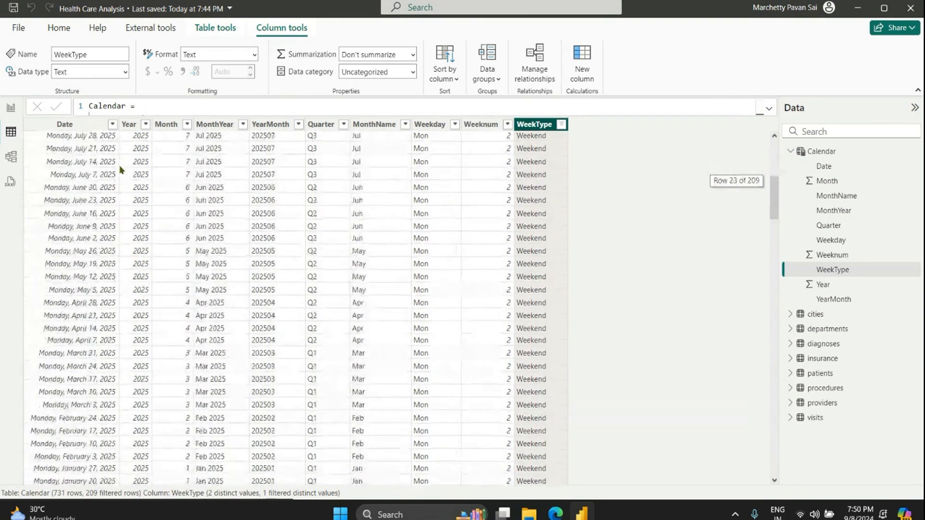
scroll(128, 168, up, 6)
scroll(128, 168, up, 4)
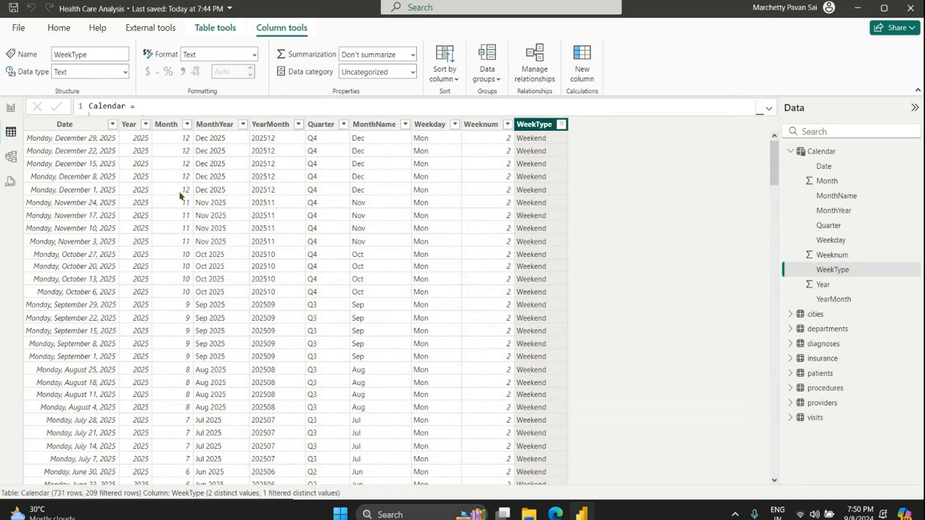
scroll(125, 175, down, 3)
scroll(207, 203, down, 15)
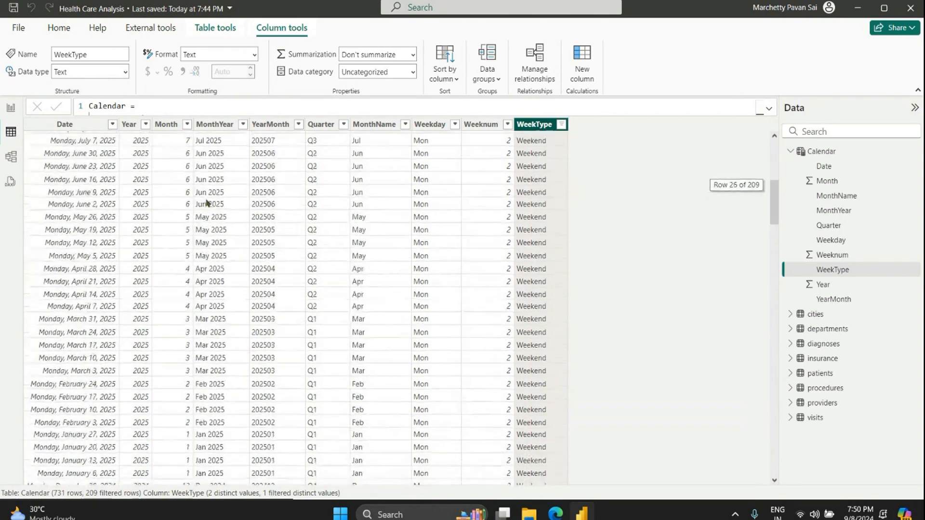
scroll(406, 160, down, 4)
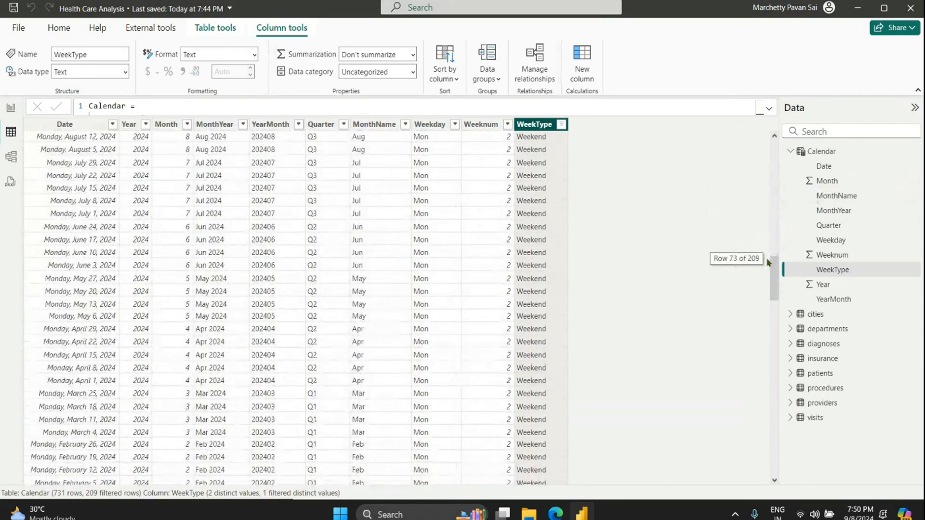
drag(774, 282, 762, 148)
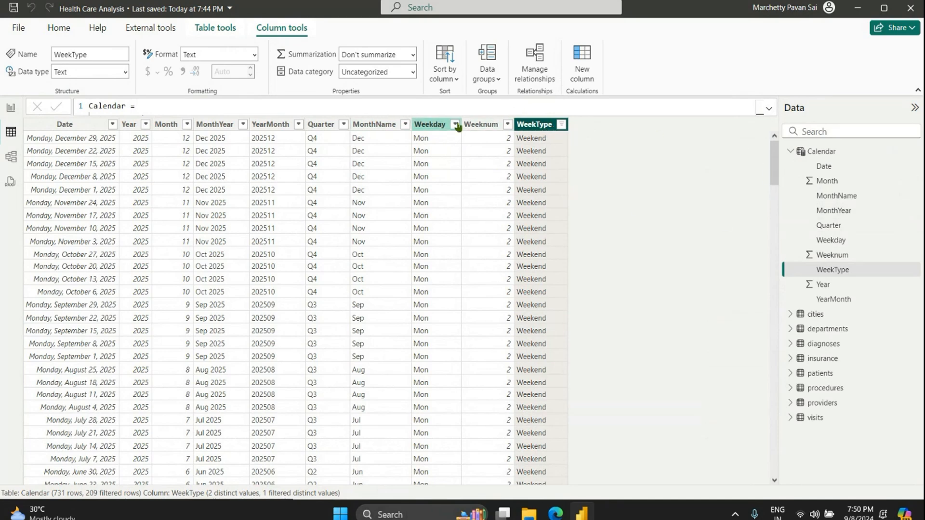
Change the second weekday test in the WeekType formula to WEEKDAY([Date])=7 and commit the Calendar table formula.
click(768, 108)
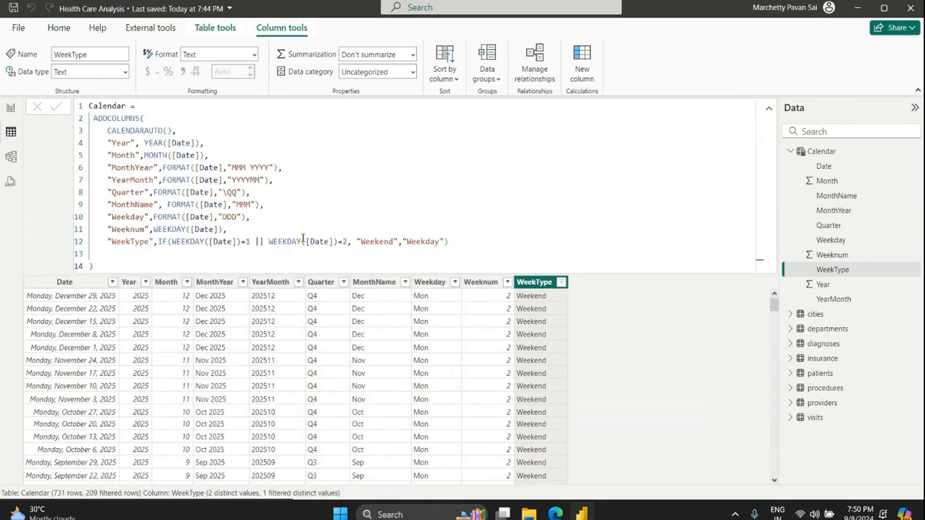
click(352, 242)
key(Left)
key(Left)
key(BackSpace)
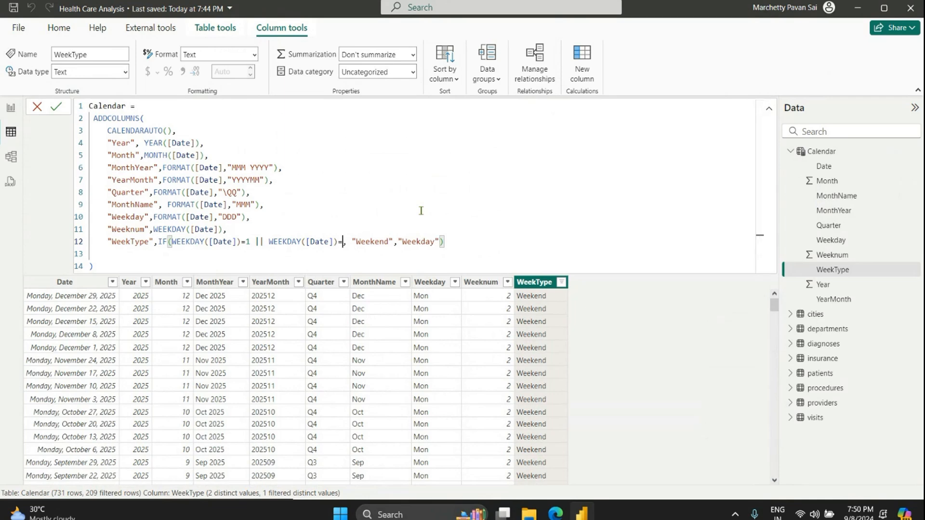
text(7)
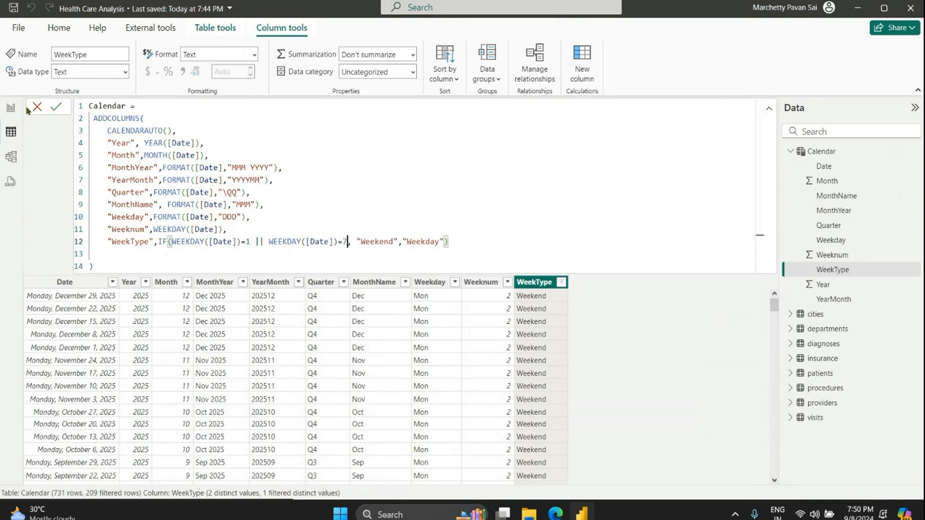
click(56, 106)
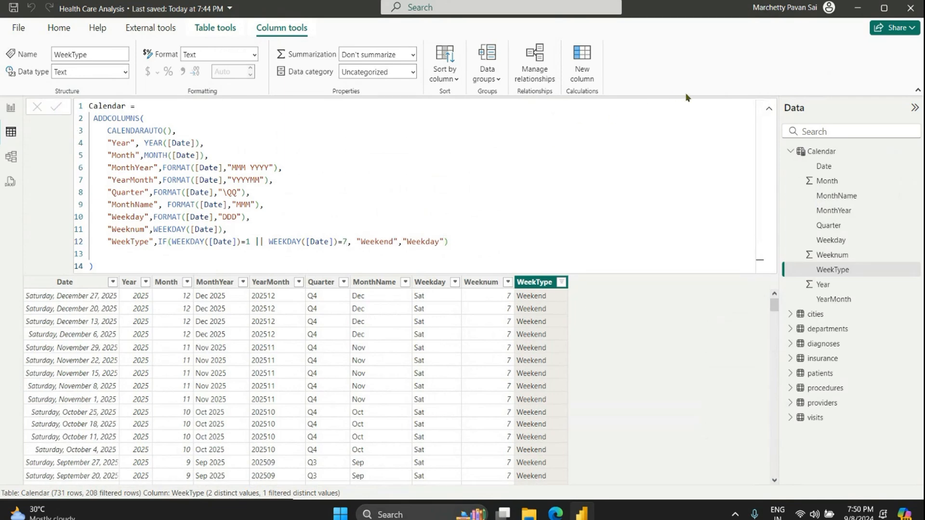
click(768, 112)
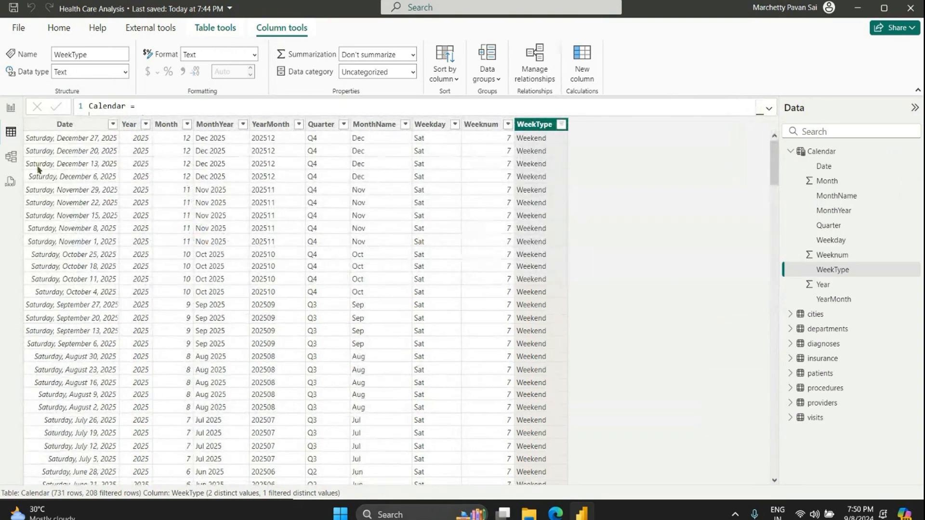
Recheck the Weekend rows from start to end against the corrected WeekType condition in the formula.
scroll(78, 289, down, 6)
scroll(109, 353, down, 10)
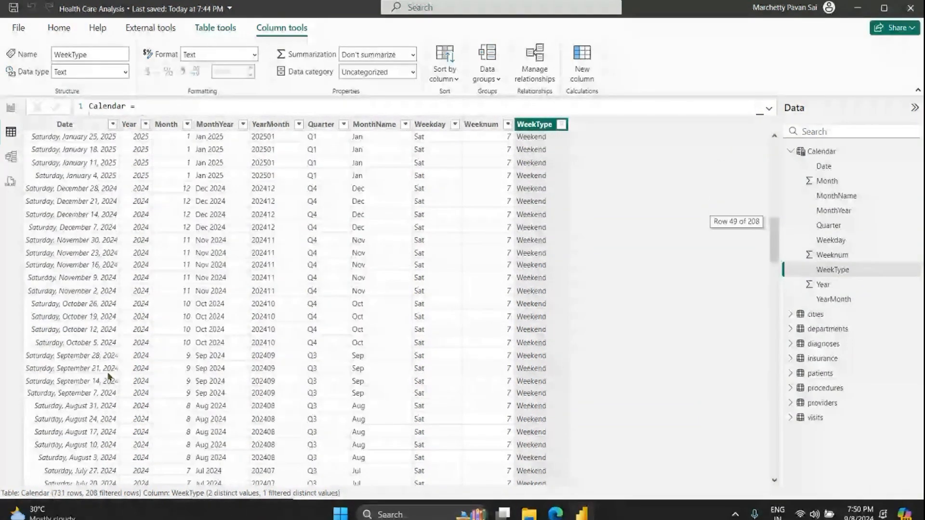
scroll(109, 377, down, 20)
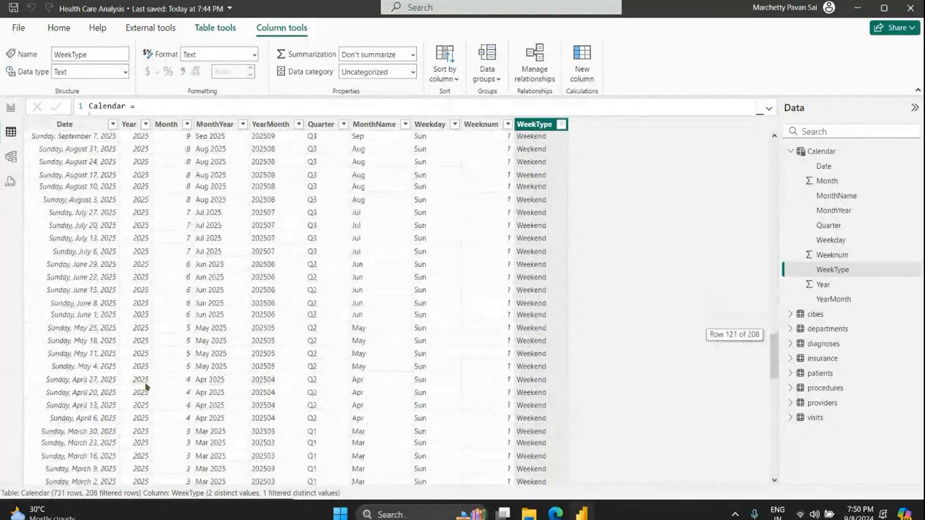
scroll(146, 385, down, 15)
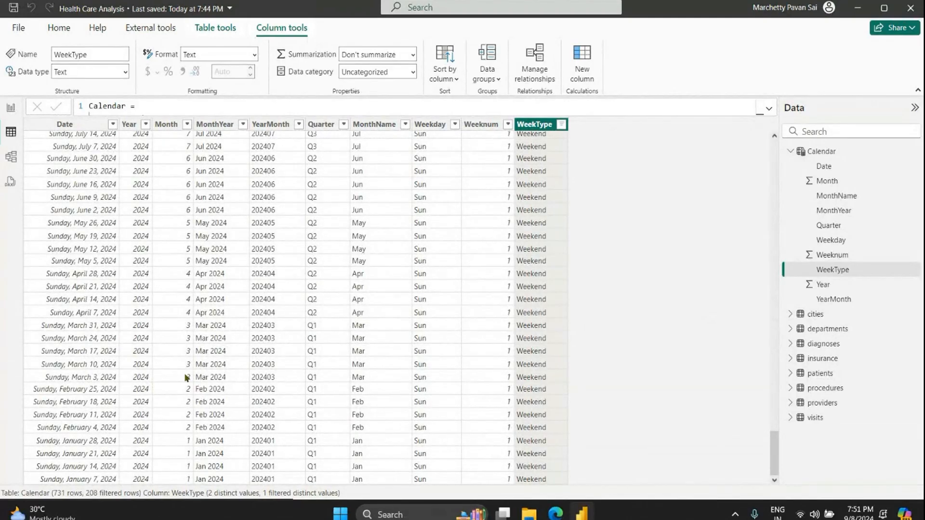
scroll(679, 373, up, 3)
drag(773, 422, 773, 143)
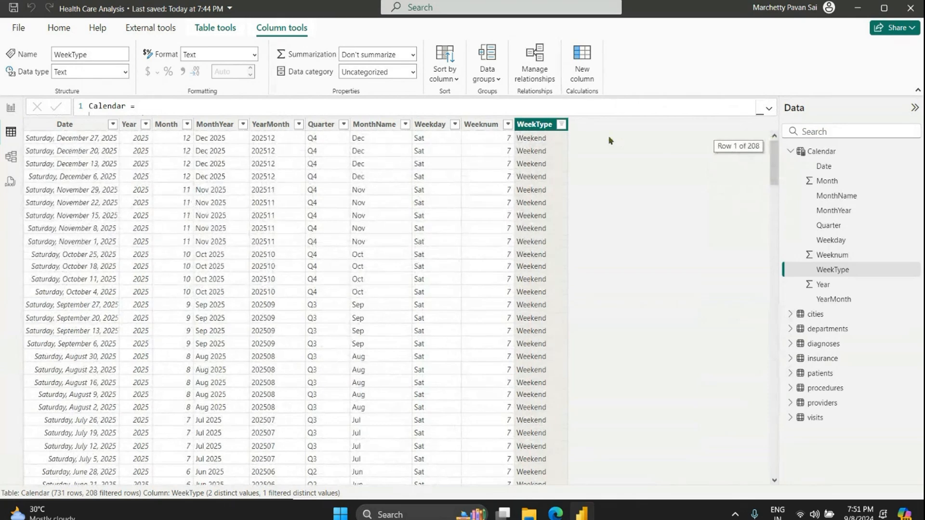
click(769, 108)
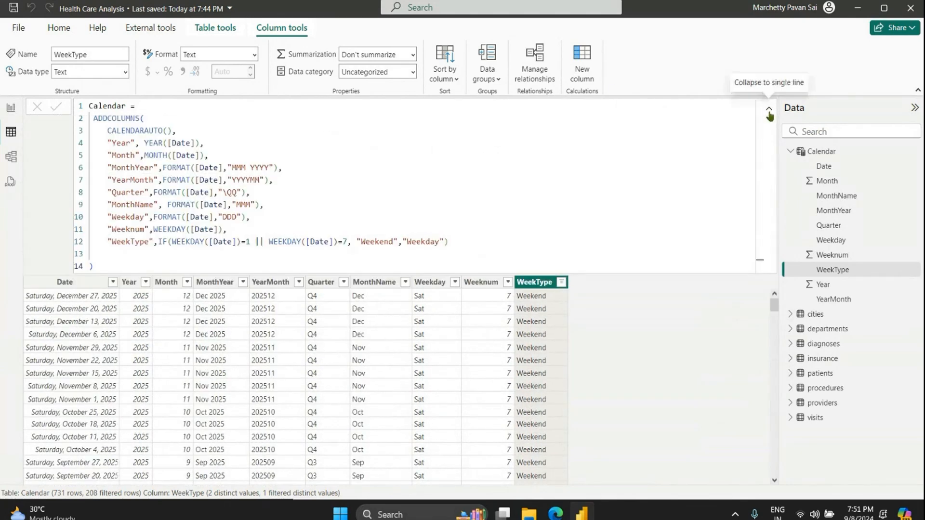
click(768, 109)
Switch to the model diagram and place the Calendar table beside visits, between the providers and cities tables.
click(5, 159)
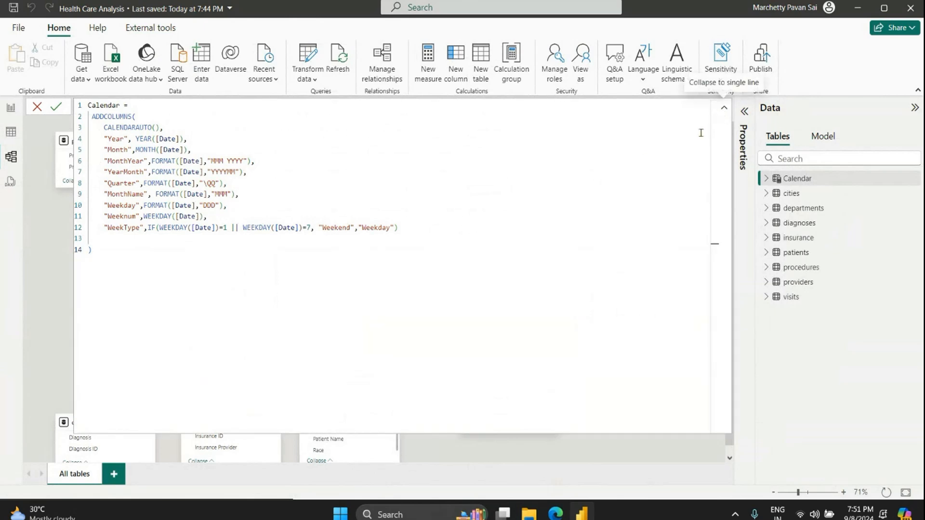
click(724, 108)
drag(615, 249, 409, 268)
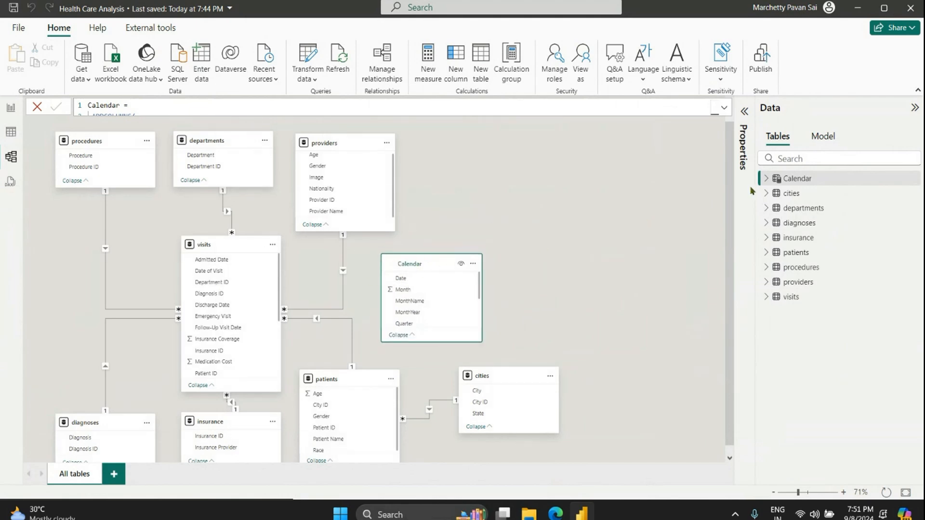
Mark the Calendar table as a date table using Date as its date column.
click(787, 180)
click(916, 179)
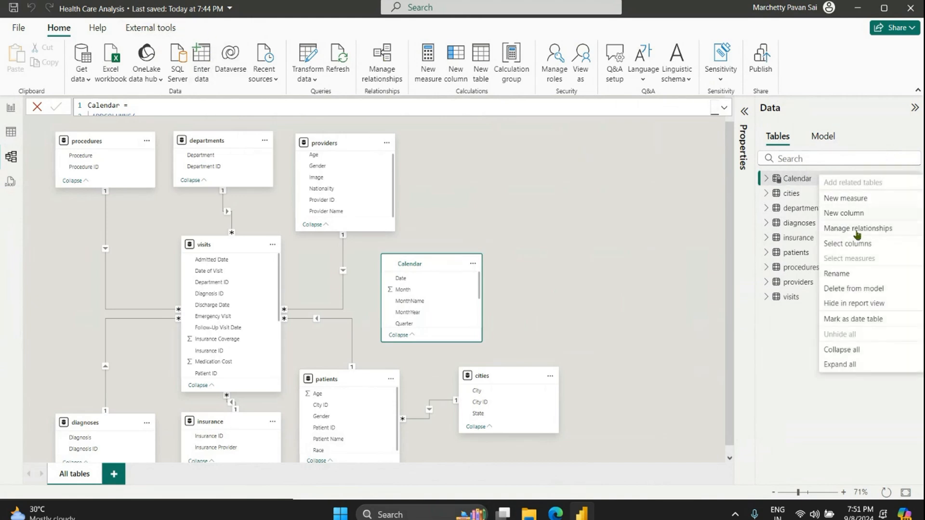
click(851, 319)
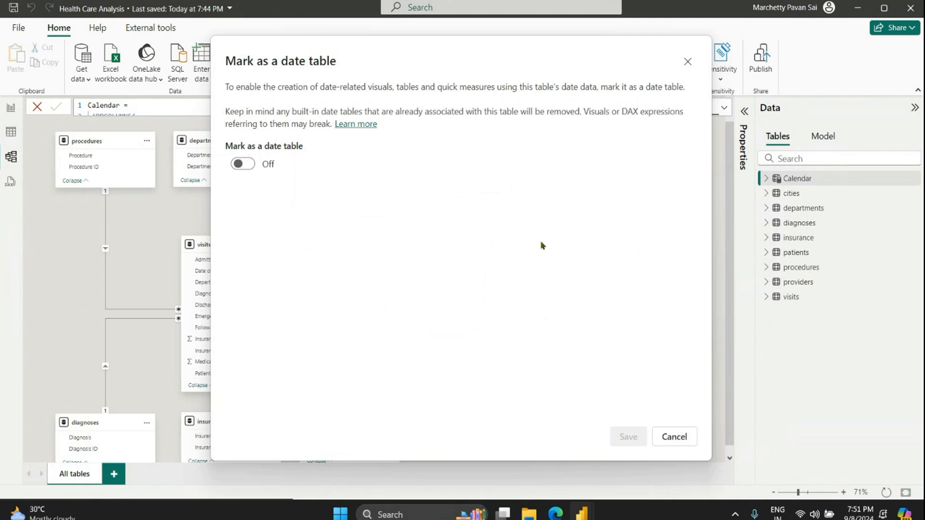
click(243, 164)
click(262, 208)
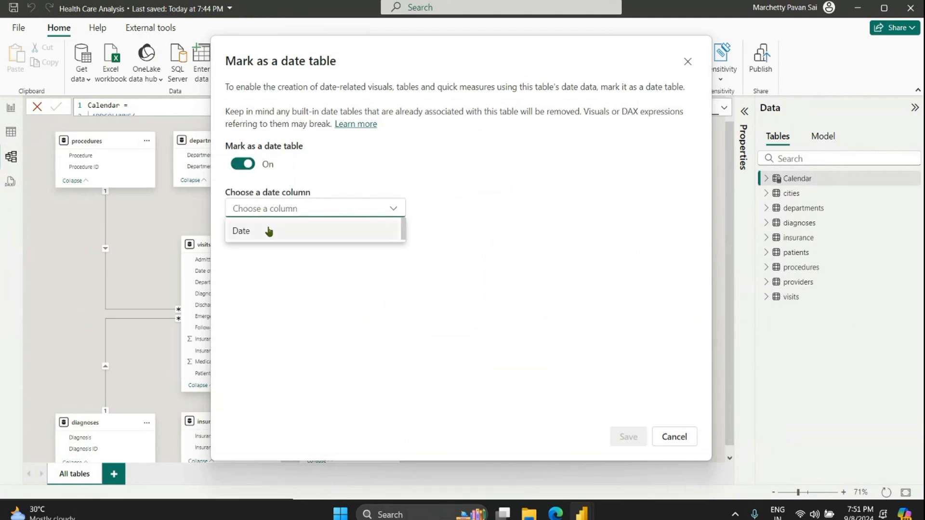
click(269, 232)
click(627, 437)
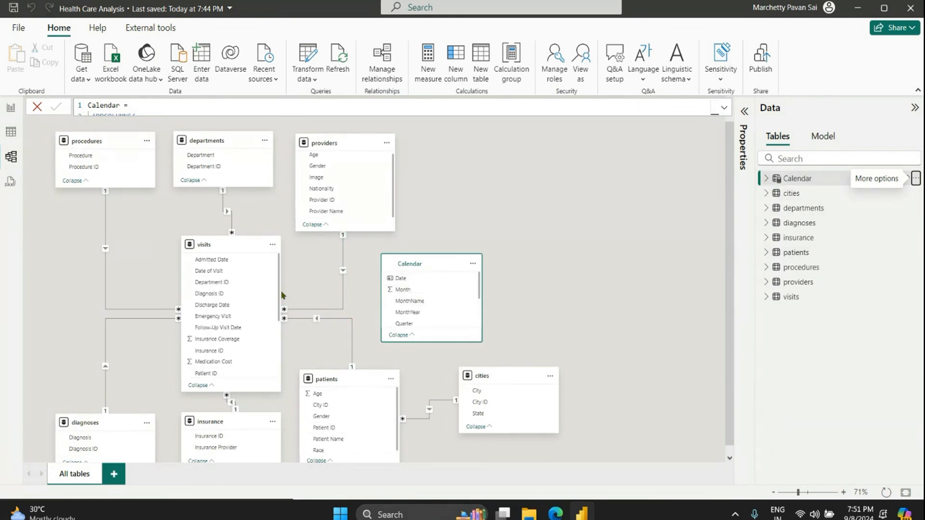
Create an active one-to-many relationship from the Calendar table's Date to Date of Visit in visits, with single cross-filter direction.
scroll(239, 290, up, 2)
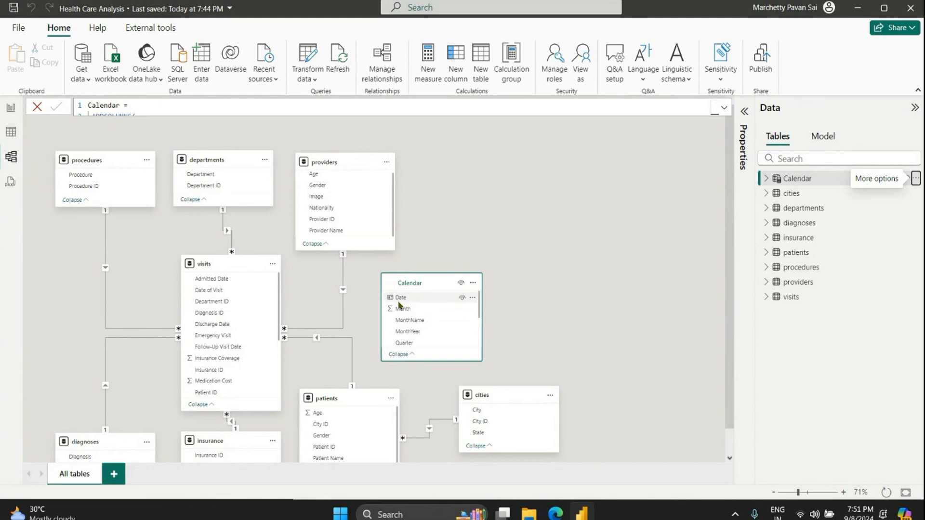
drag(417, 302, 221, 293)
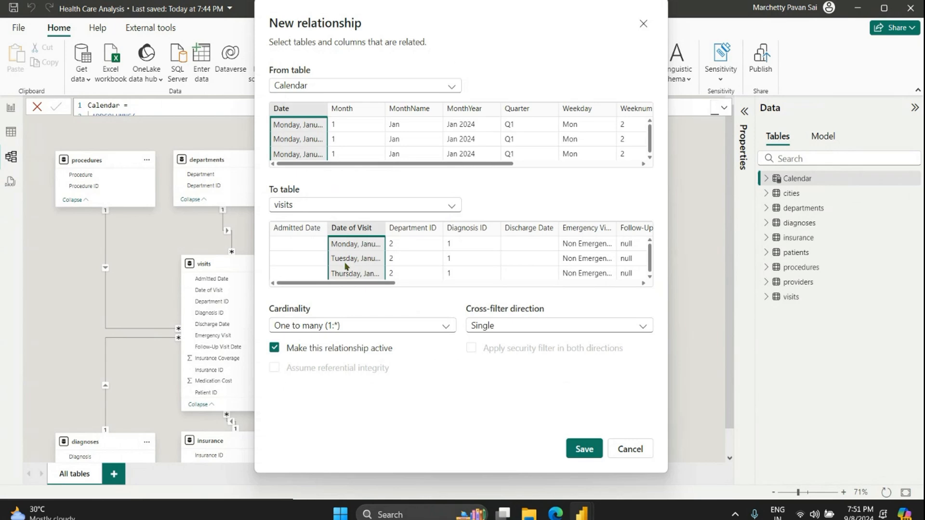
click(584, 449)
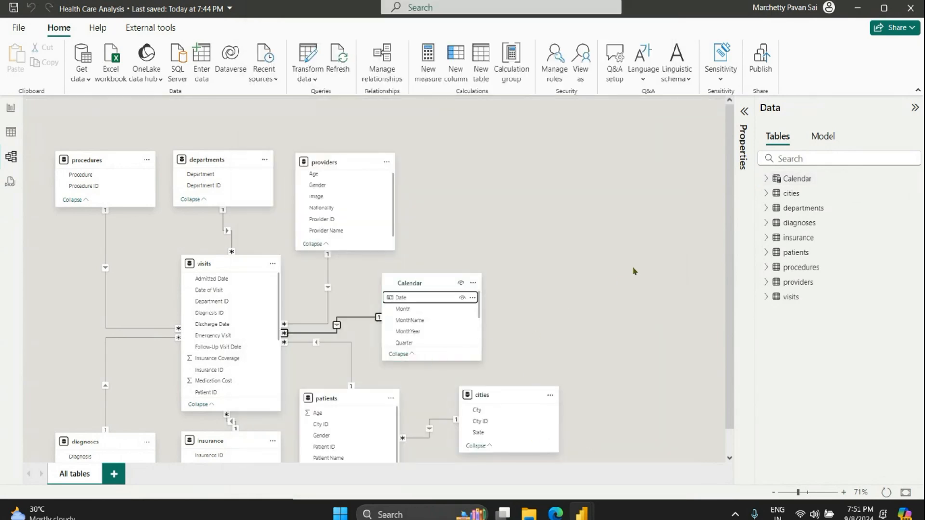
Create an inactive one-to-many relationship from the Calendar table's Date to Discharge Date in visits.
scroll(636, 280, down, 1)
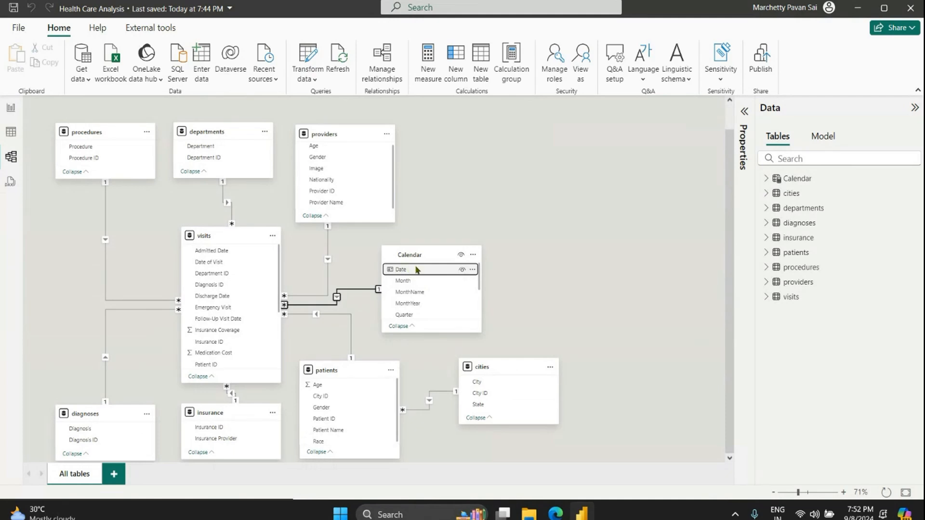
drag(417, 270, 251, 298)
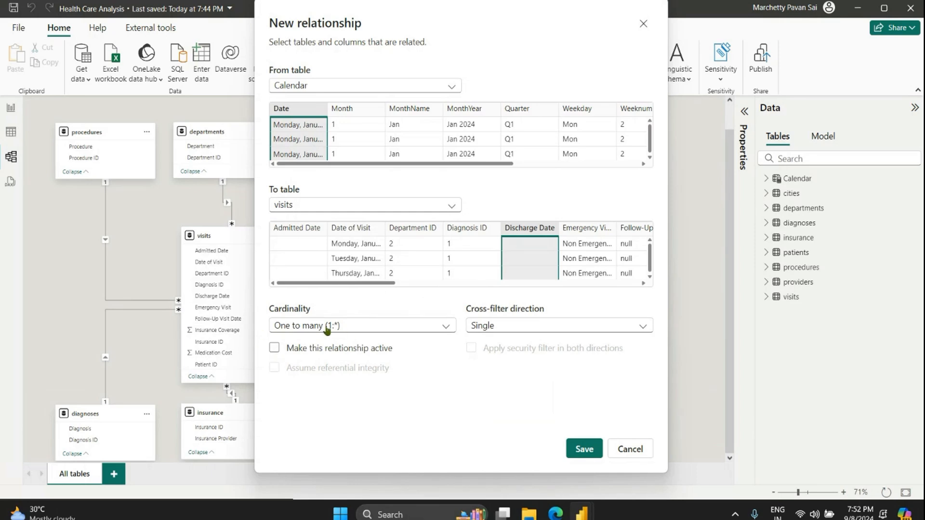
click(584, 448)
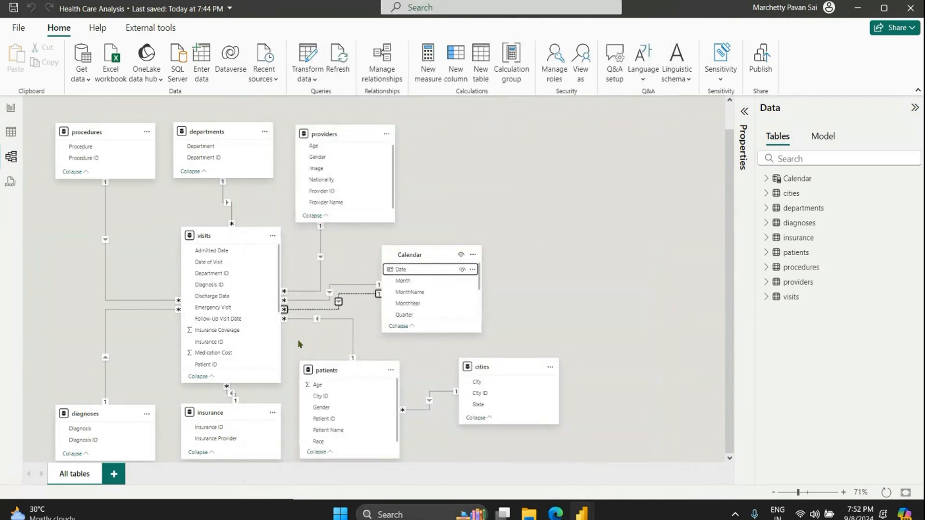
Create an inactive many-to-one relationship from Admitted Date in visits to the Calendar table's Date.
scroll(414, 299, up, 1)
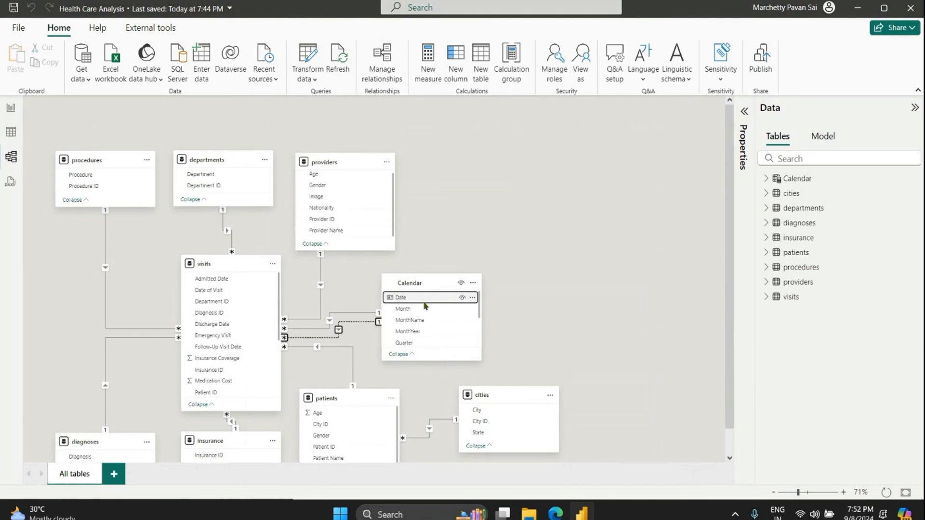
drag(425, 305, 237, 285)
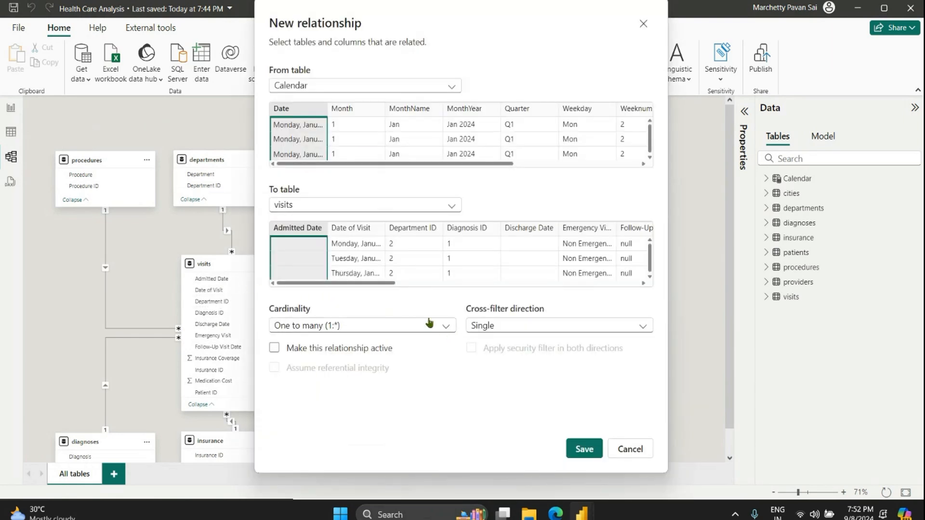
click(351, 230)
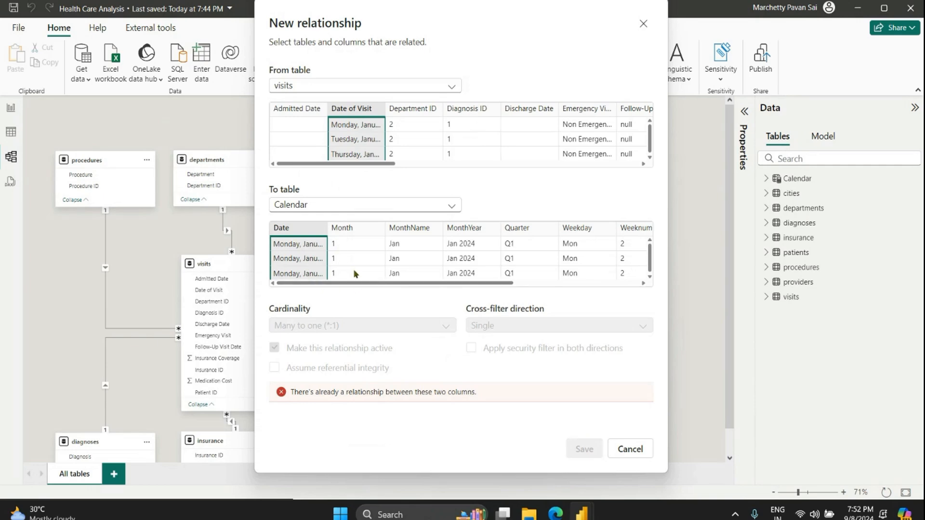
click(303, 112)
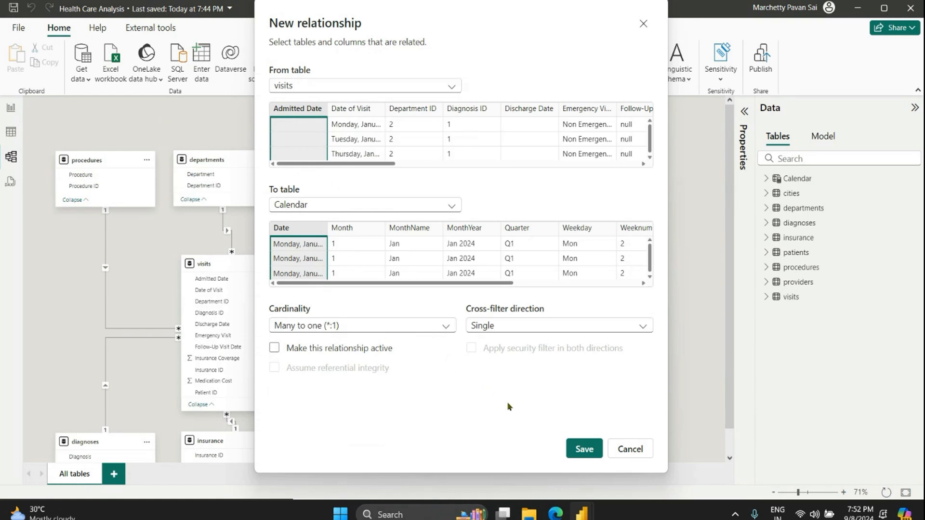
click(584, 449)
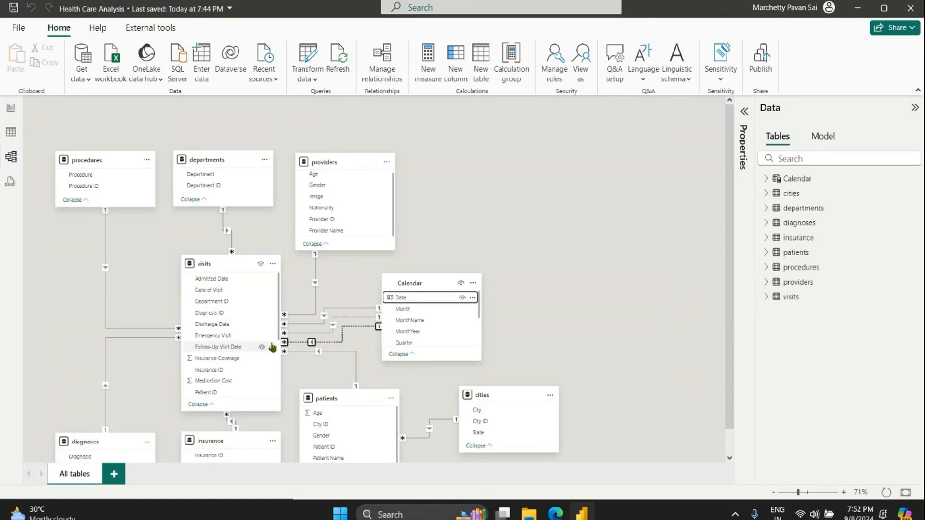
scroll(263, 342, down, 3)
scroll(263, 342, up, 5)
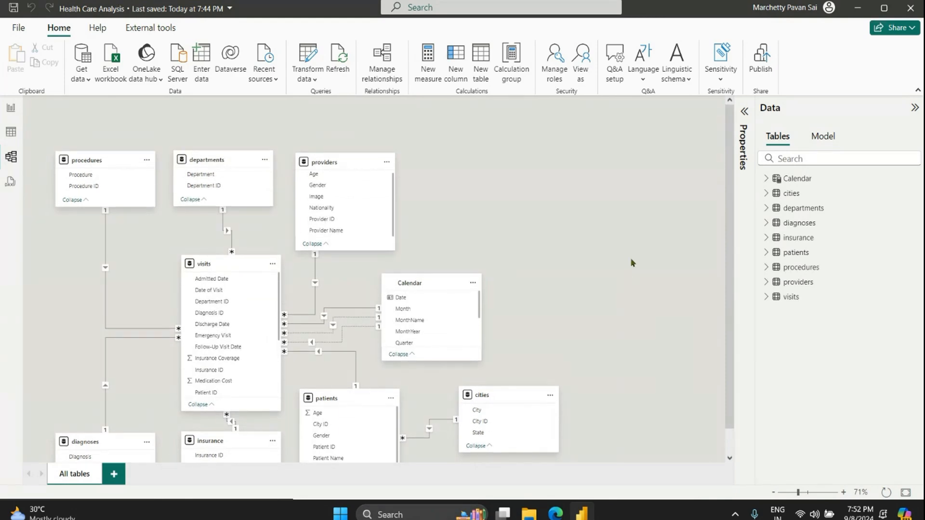
Review the model diagram and examine the visits table's columns, including the cost, follow-up and payment fields.
click(11, 132)
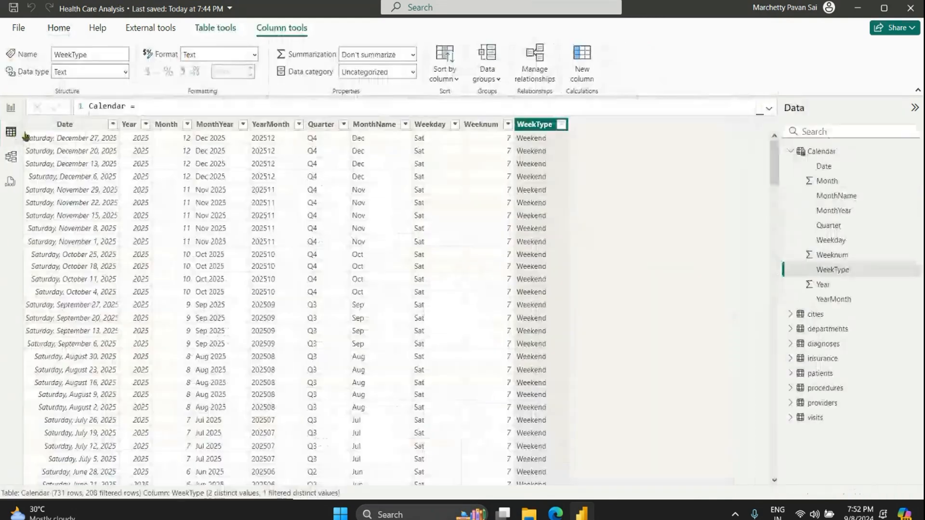
click(789, 153)
click(819, 270)
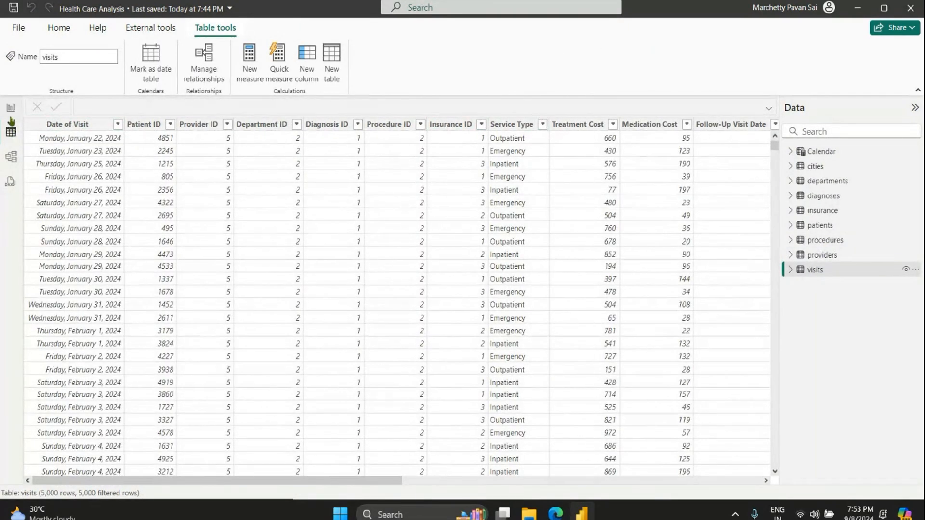
click(11, 158)
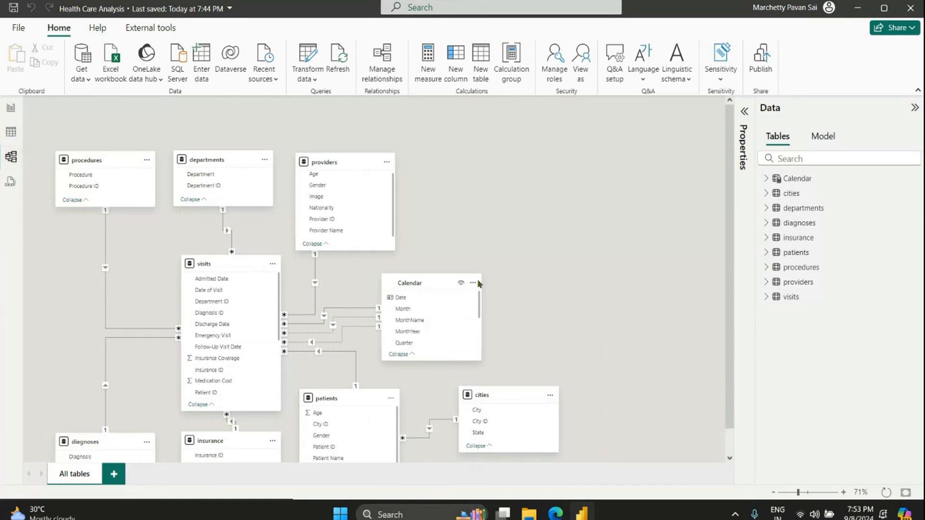
scroll(504, 265, down, 1)
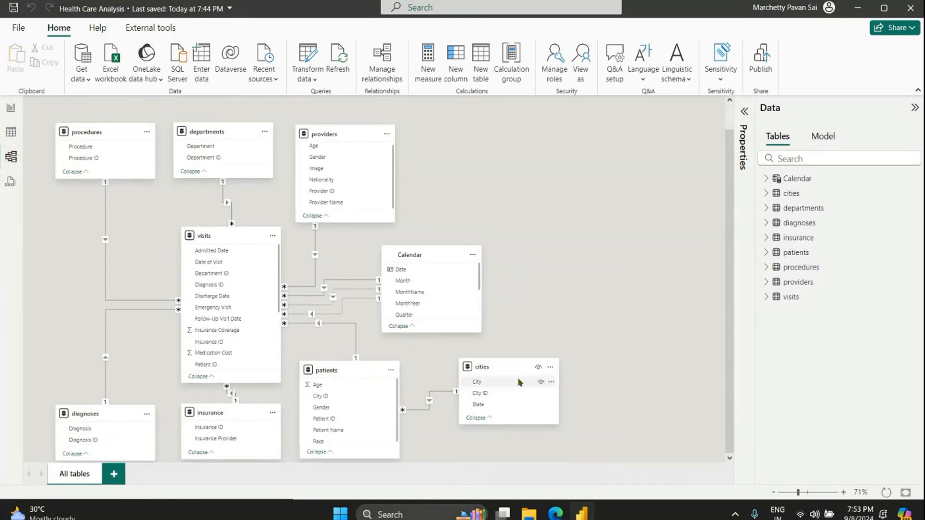
click(10, 108)
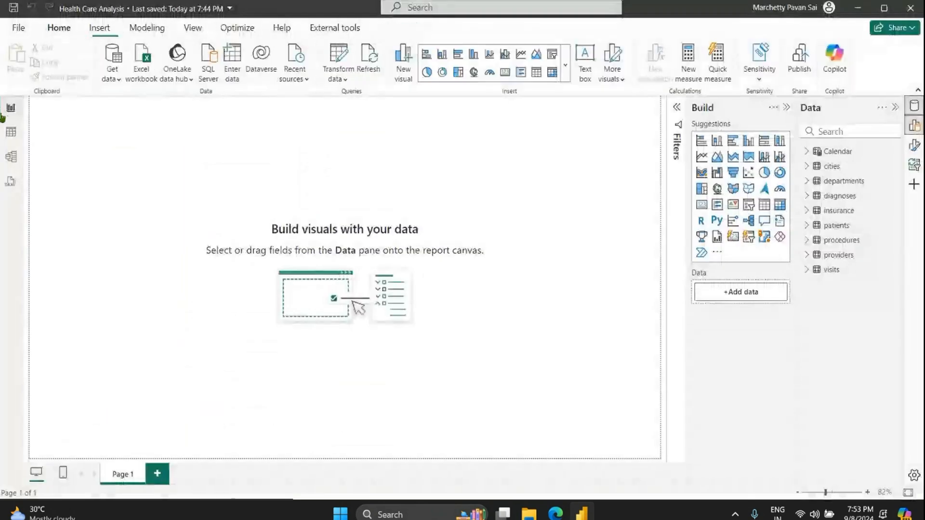
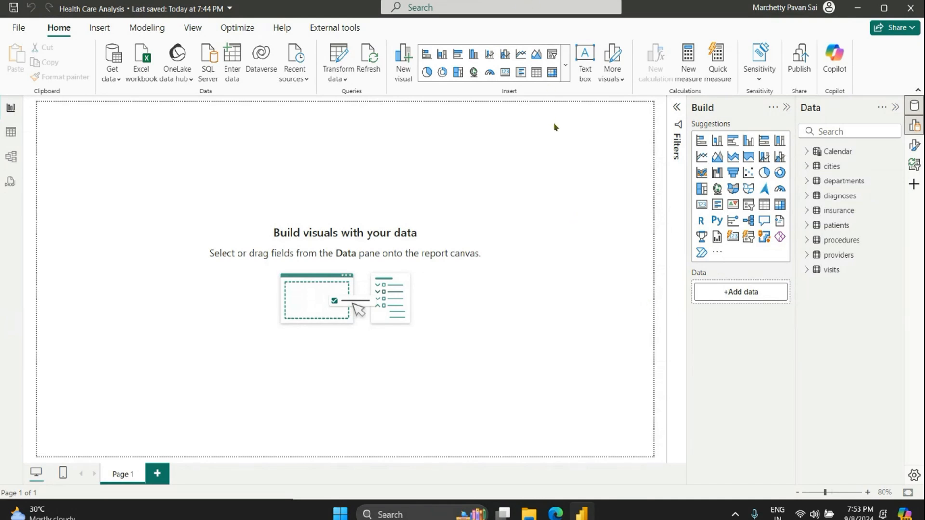
click(10, 134)
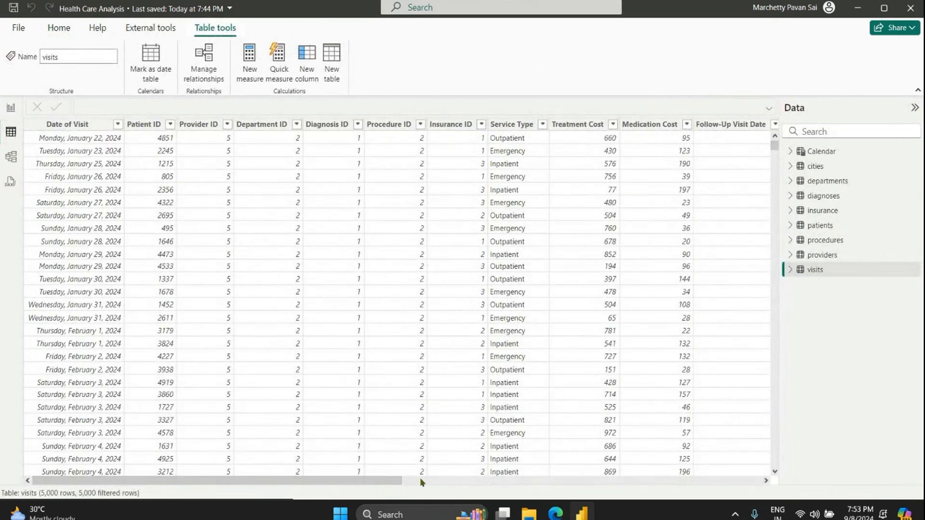
drag(421, 481, 574, 466)
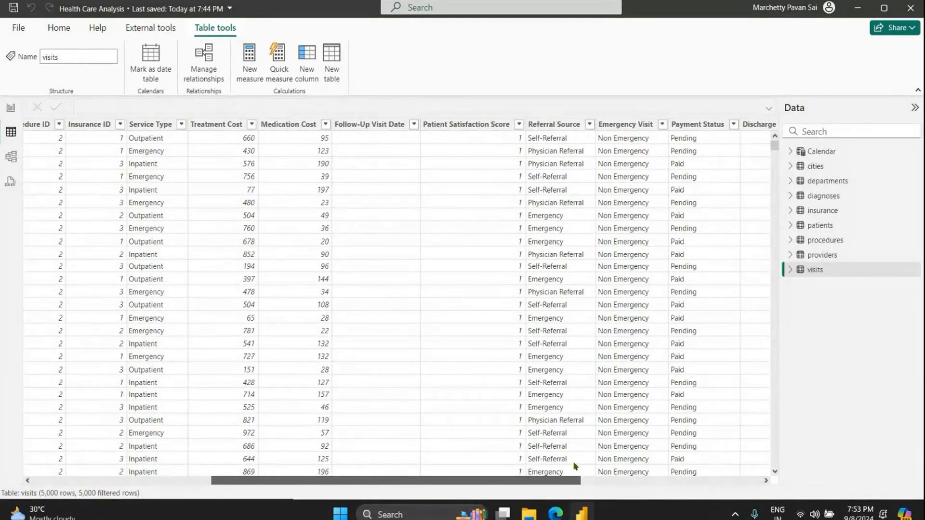
drag(575, 466, 572, 461)
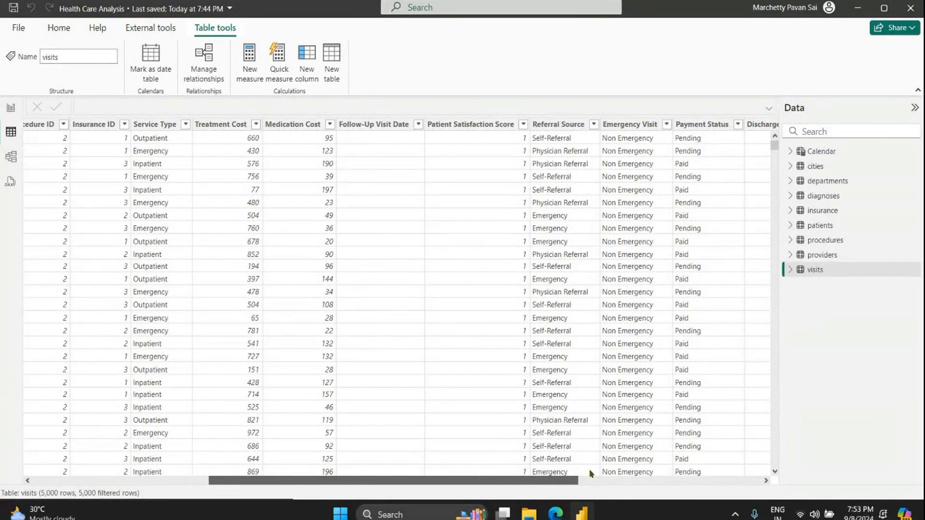
drag(590, 470, 399, 484)
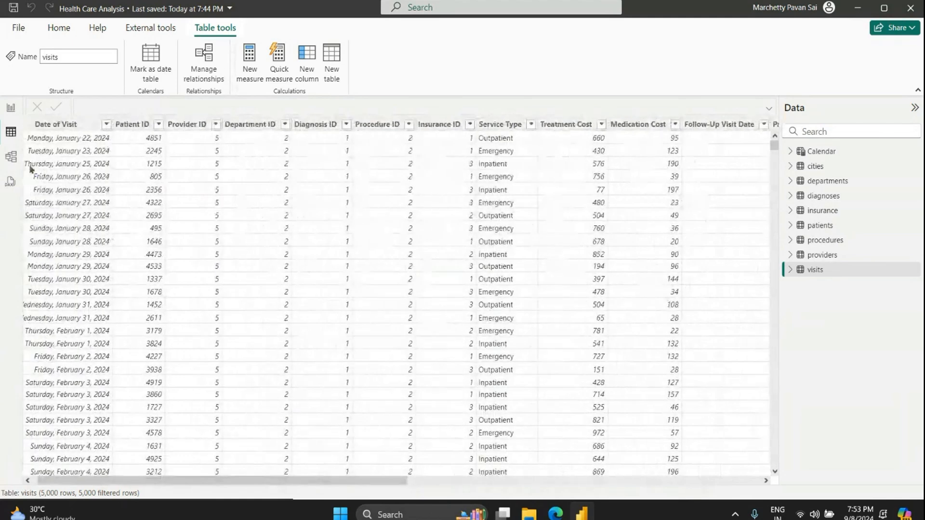
Return to the report page and load a blank manually entered table named MeasuresTable.
click(11, 107)
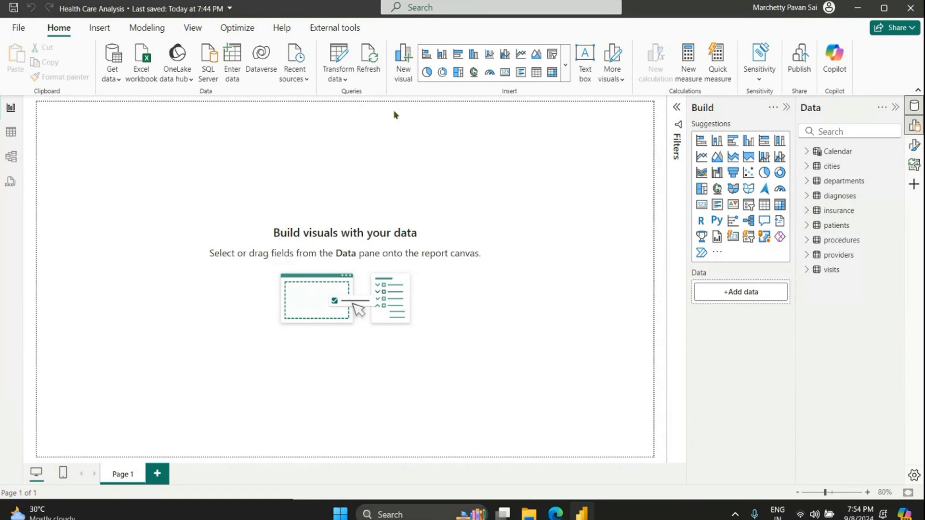
click(233, 67)
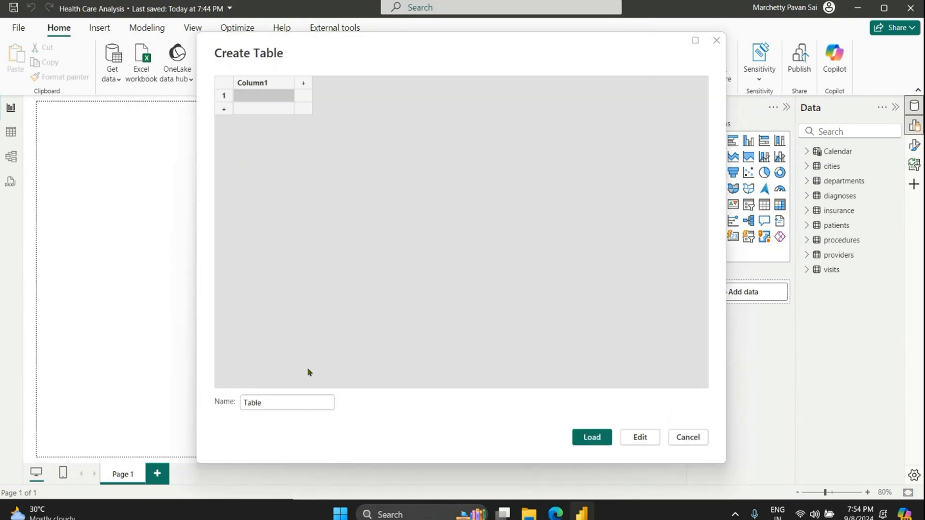
click(244, 403)
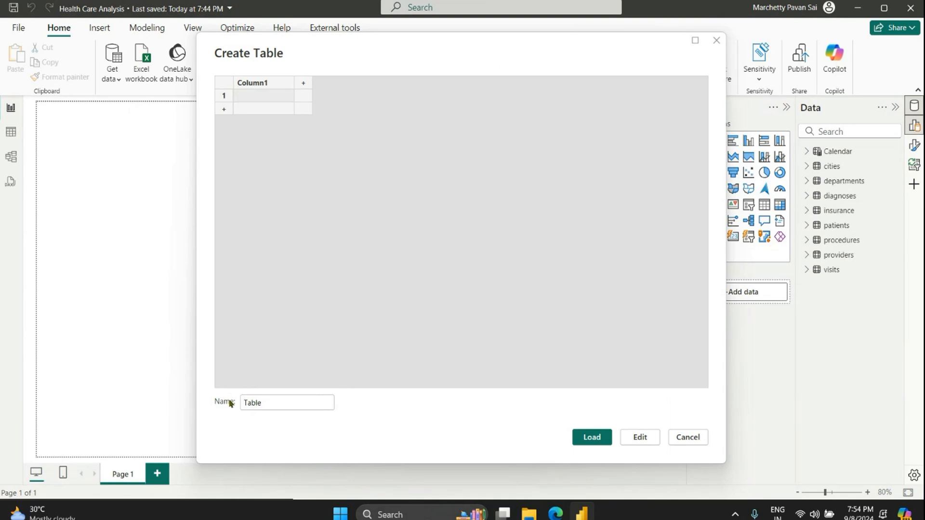
text(Meas)
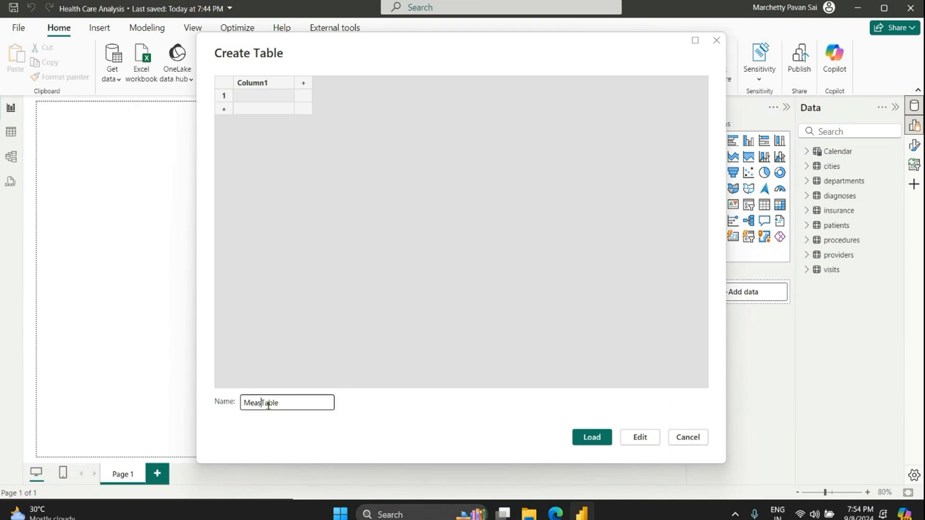
text(ures)
click(592, 438)
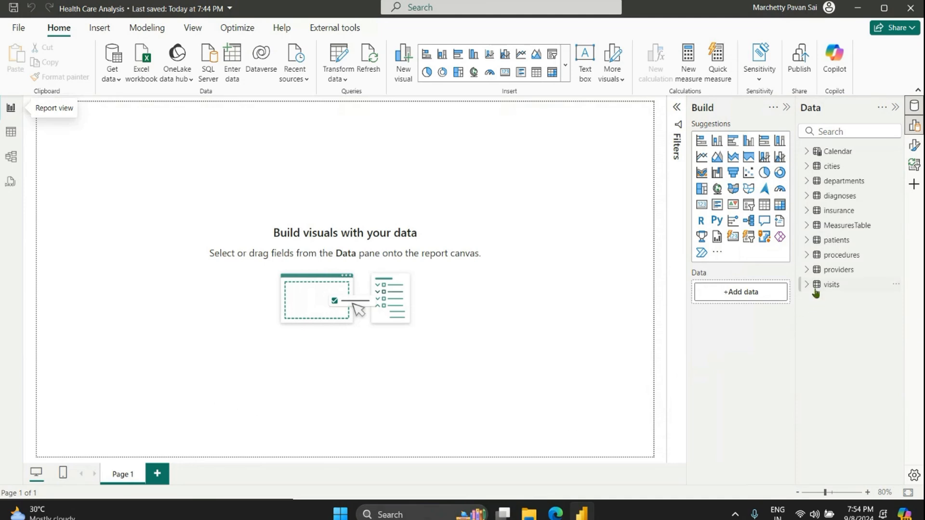
Add a new measure to MeasuresTable and select its default formula text for replacement.
click(806, 225)
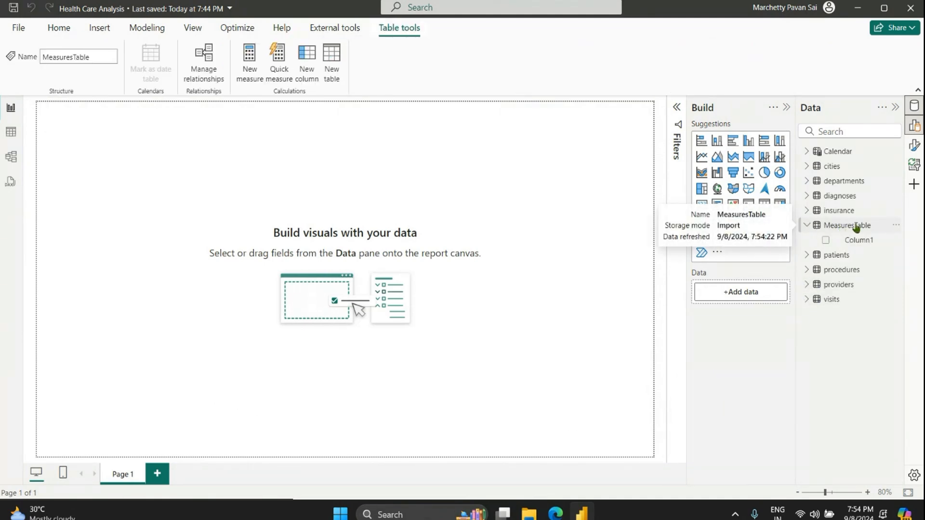
click(239, 67)
key(shift+Home)
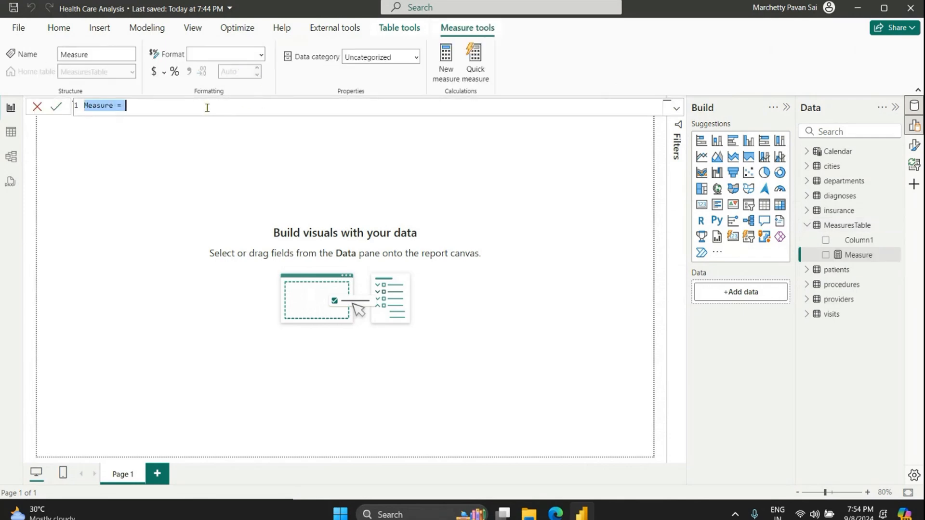
scroll(207, 108, up, 3)
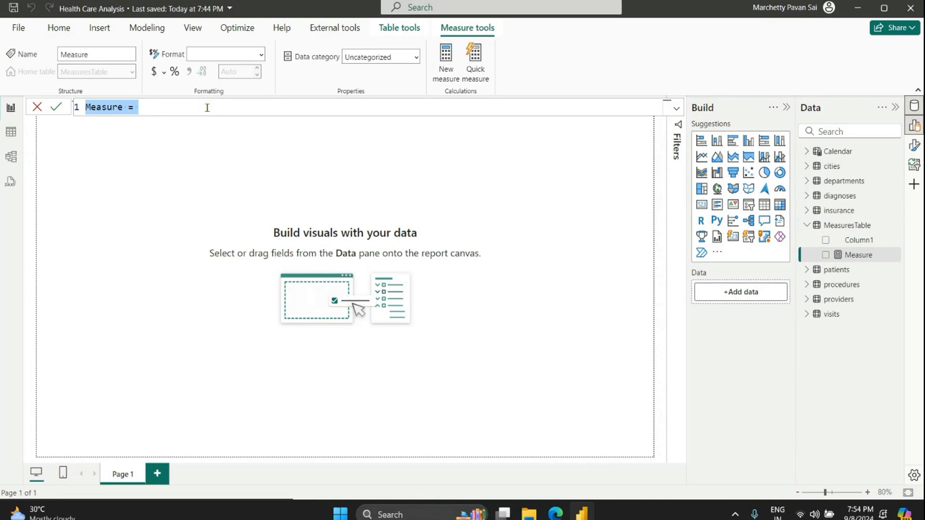
text(To)
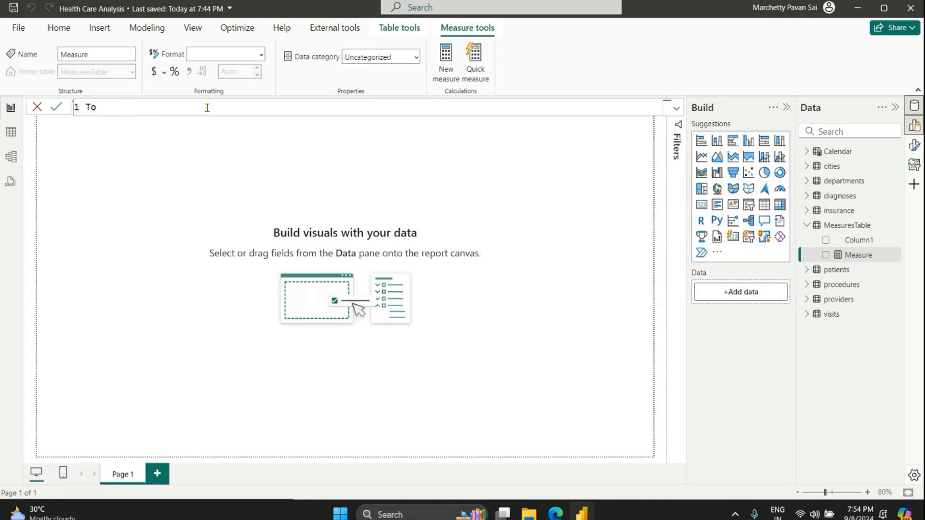
key(BackSpace)
key(BackSpace)
text(Medication Cost)
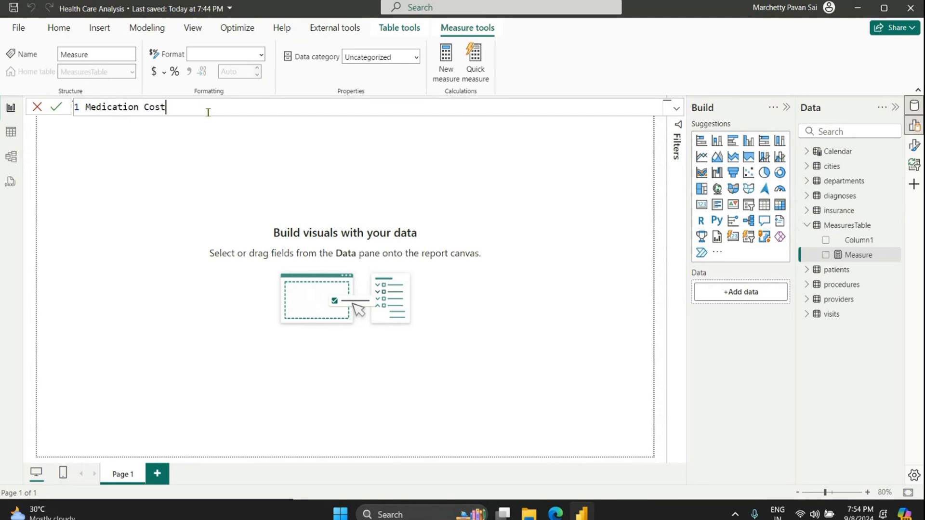
key(ctrl+BackSpace)
key(ctrl+BackSpace)
Define the new measure as Total Medication Cost = SUM(visits[Medication Cost]).
text(T)
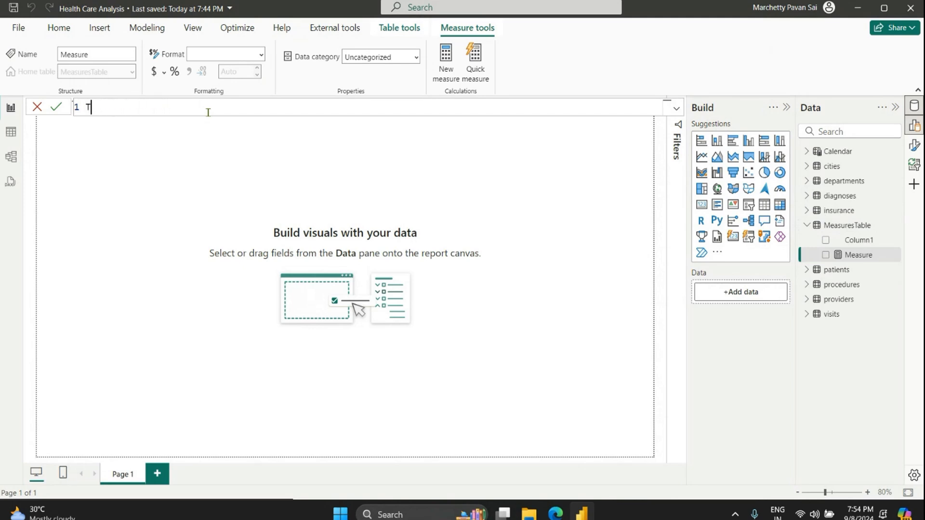
text(otal Medci)
key(BackSpace)
key(BackSpace)
text(ication)
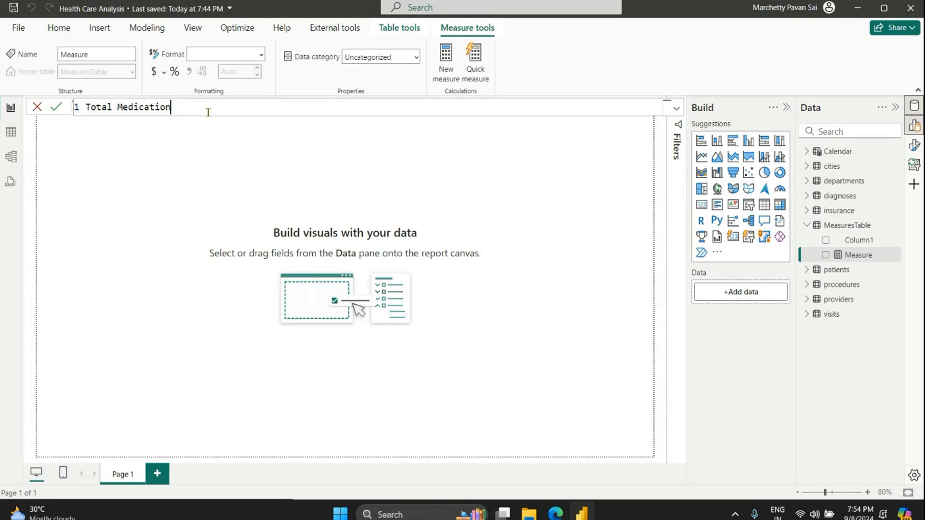
text( Cost = sum)
key(Tab)
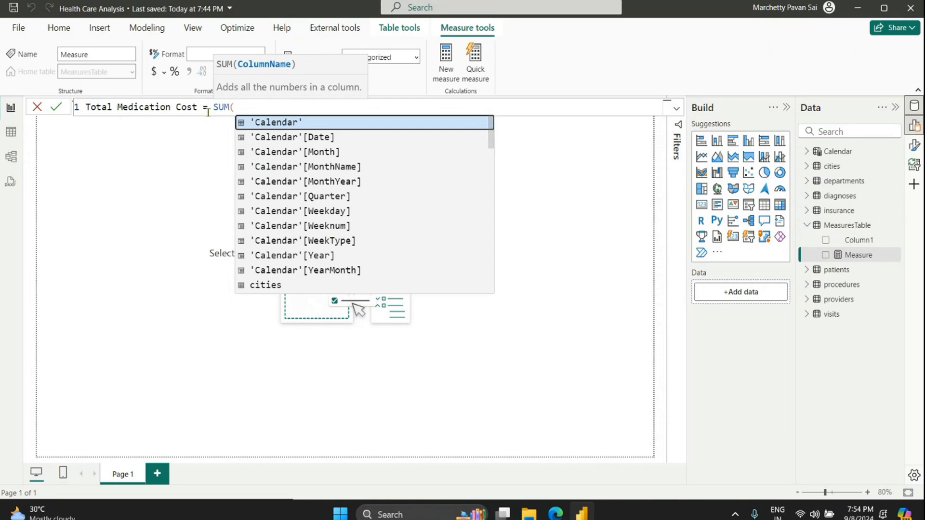
text(medi)
key(Tab)
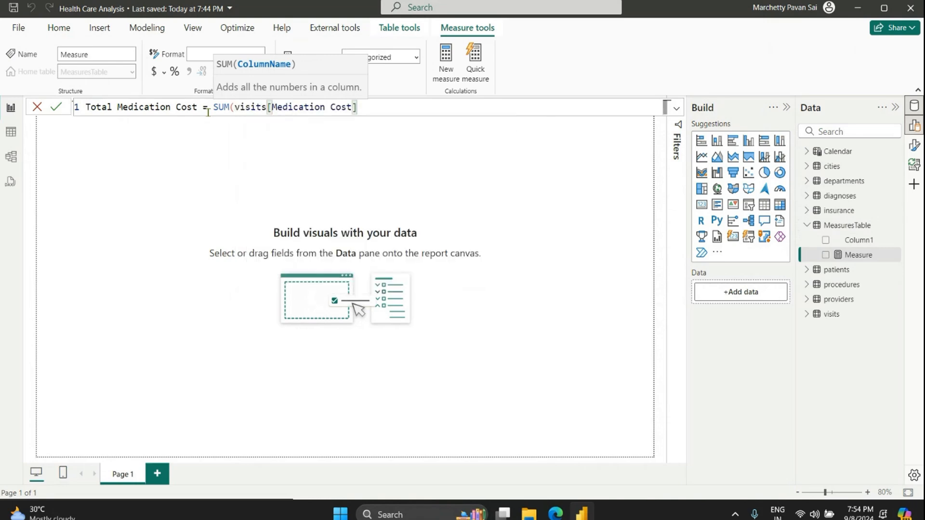
text())
key(Return)
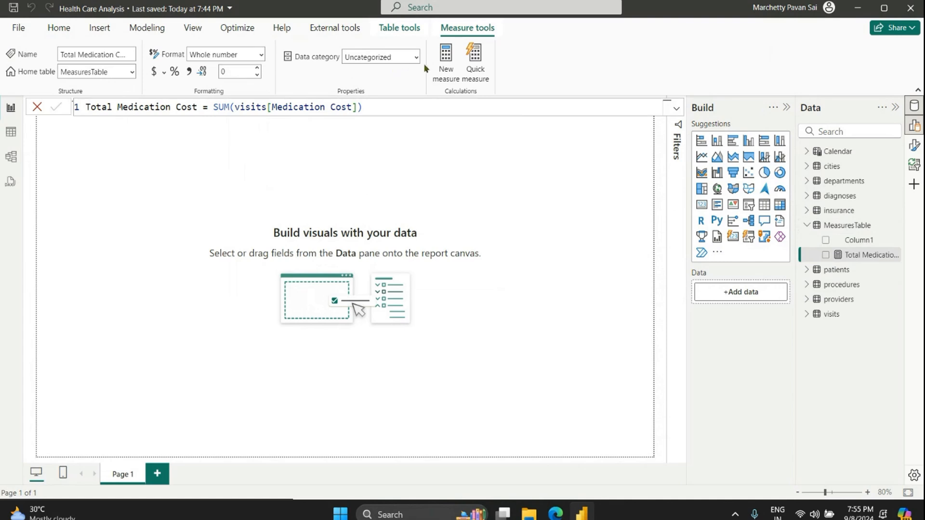
Add a measure to MeasuresTable defined as Total Treatment Cost = SUM(visits[Treatment Cost]).
click(435, 64)
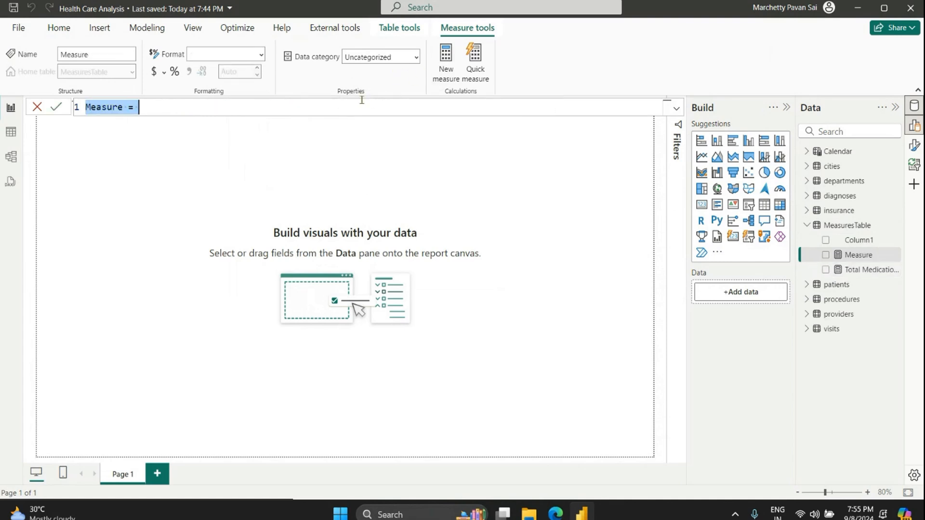
text(TOtal)
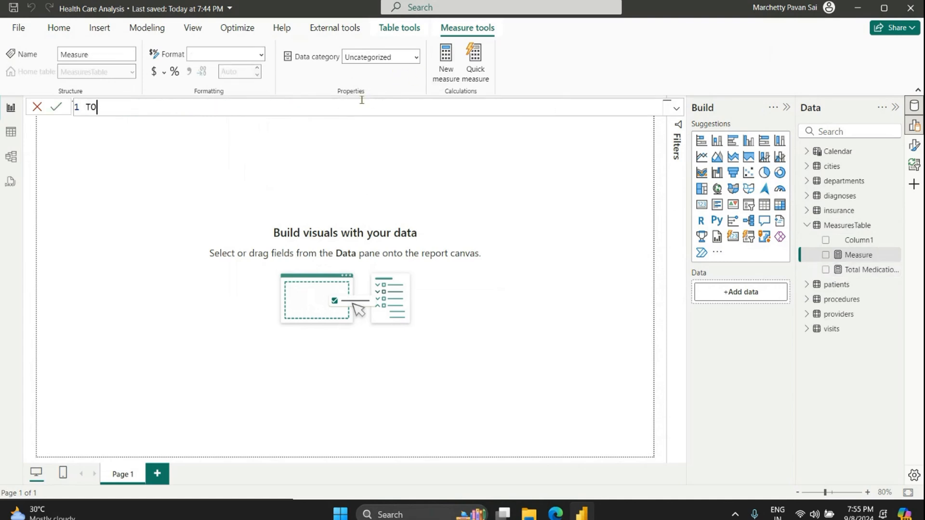
key(BackSpace)
key(BackSpace)
key(BackSpace)
key(BackSpace)
text(otal Tr)
text(eatment C)
text(o)
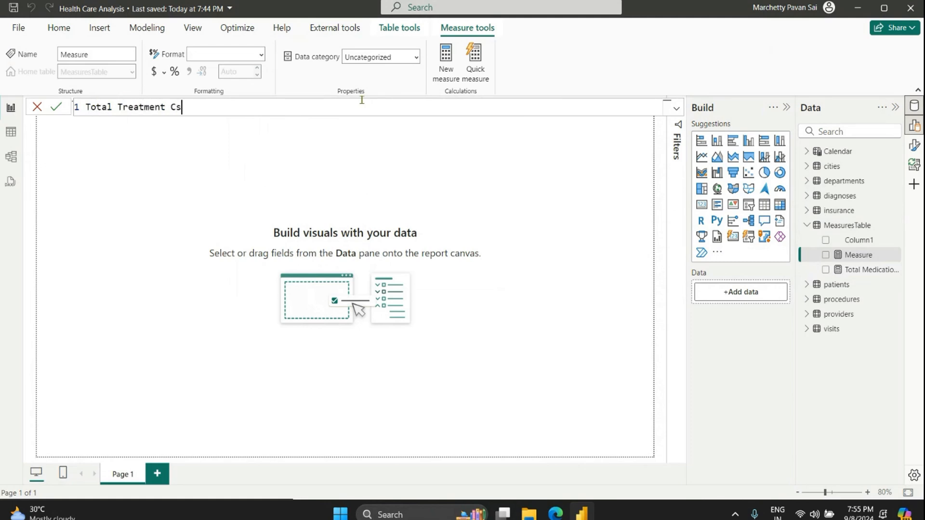
key(BackSpace)
text(ost = SUM(trea)
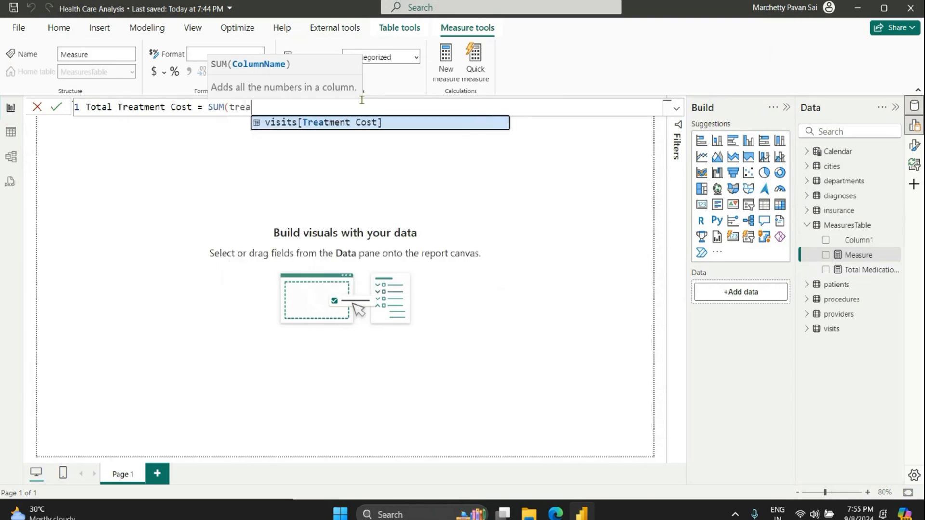
key(Tab)
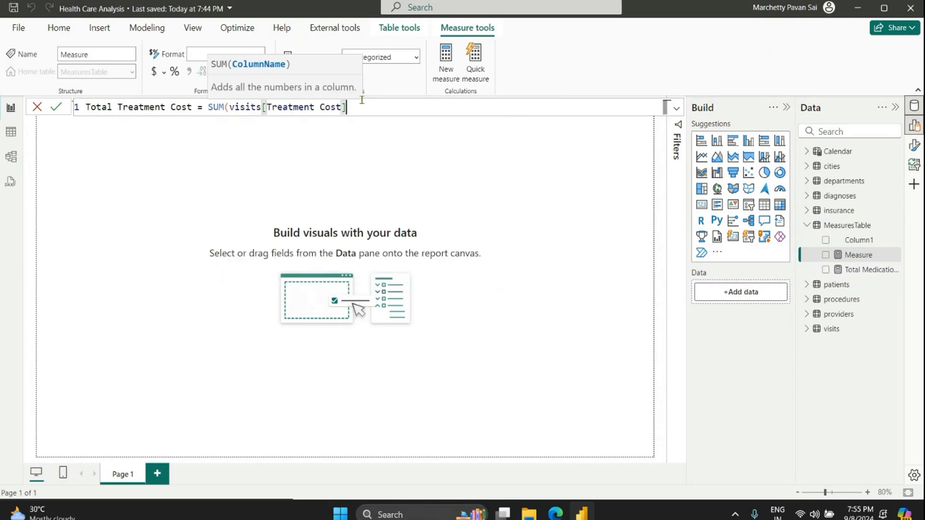
text())
key(Return)
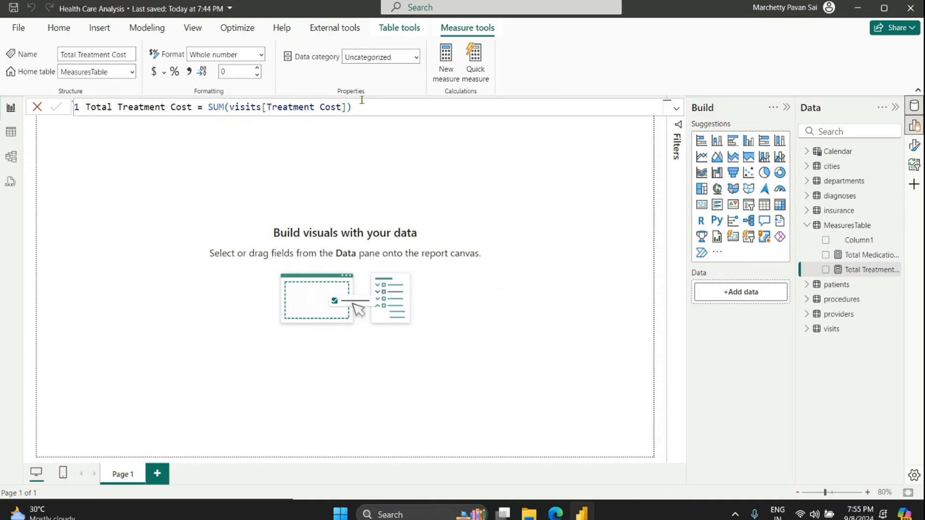
Add a measure to MeasuresTable defined as Total Insurance covered = SUM(visits[Insurance Coverage]).
click(447, 62)
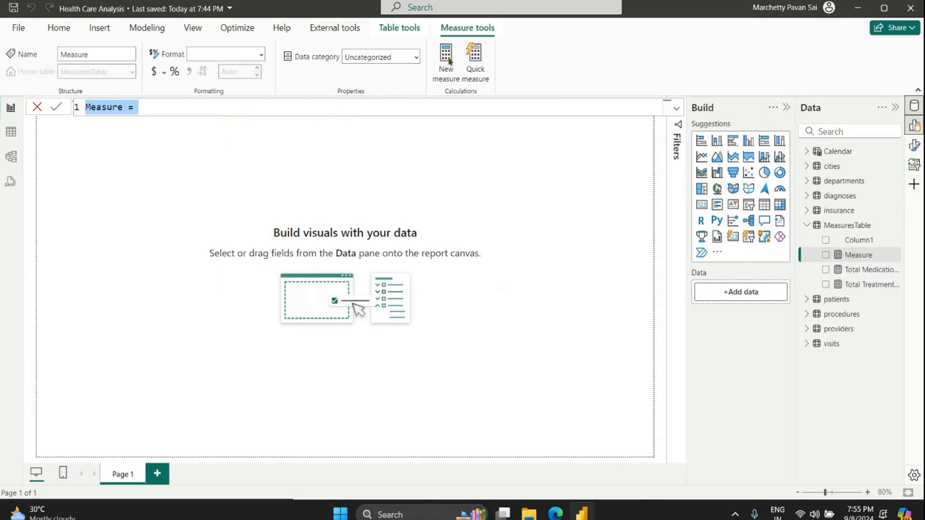
text(Total)
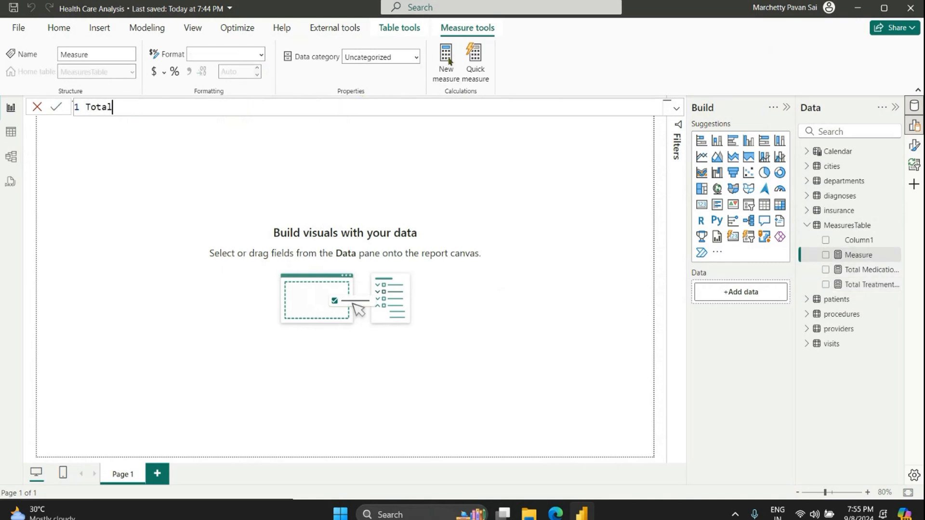
text( Insurance cof)
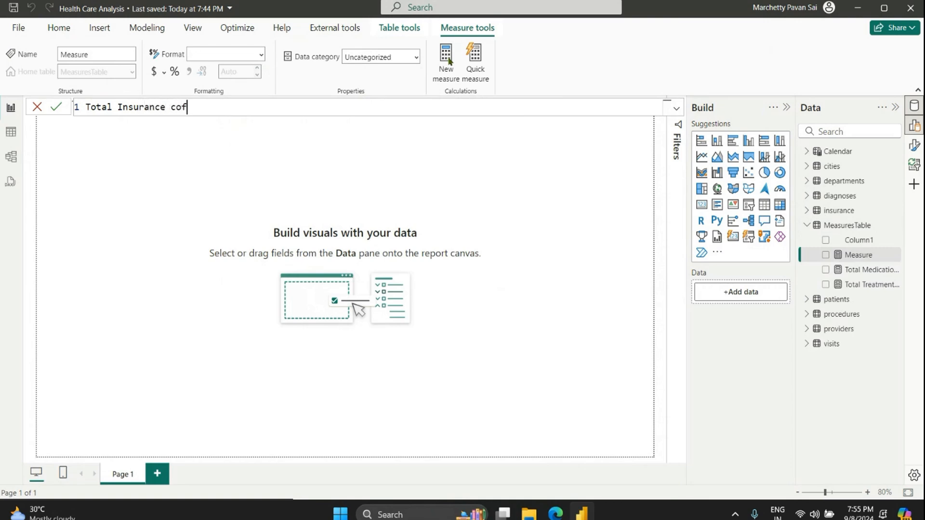
key(BackSpace)
text(vered = SUM()
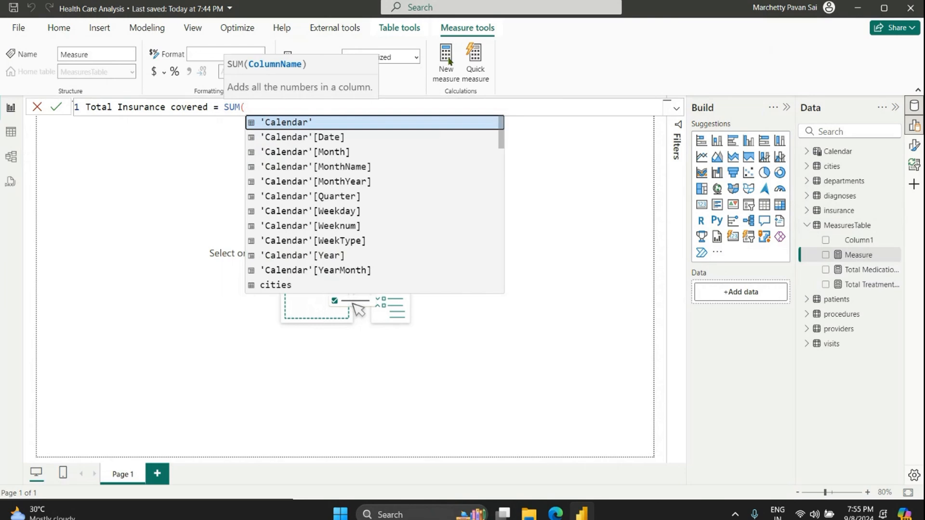
text(insu)
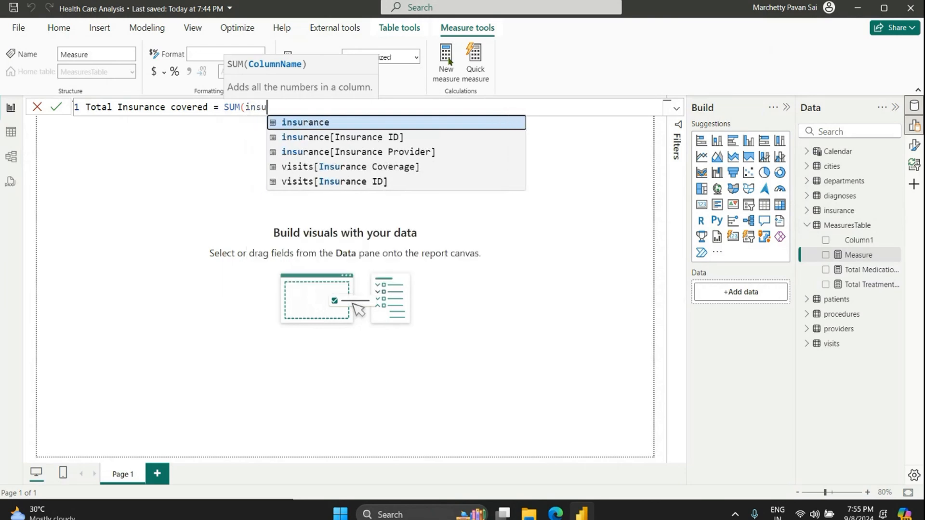
key(Down)
key(Down)
key(Down)
key(Tab)
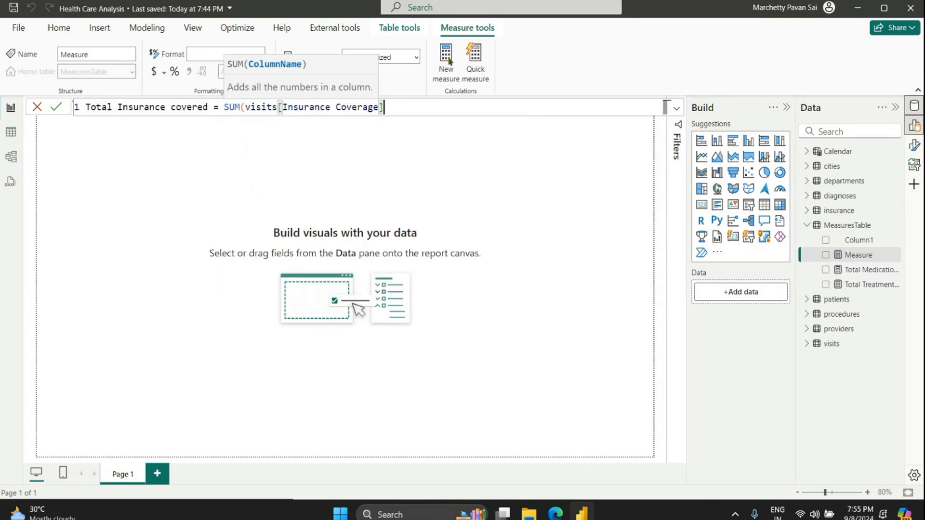
text())
key(Return)
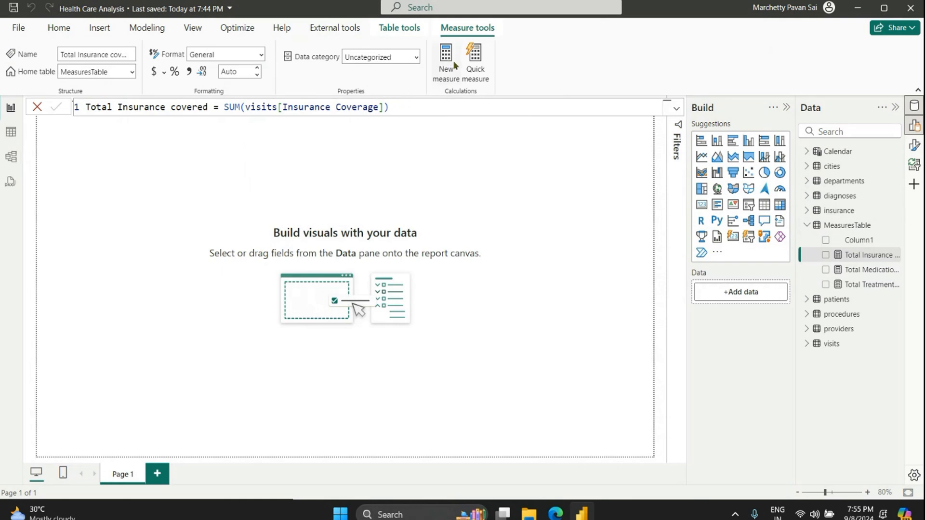
Add a measure named Total Room Charges to MeasuresTable, leaving its expression after the equals sign empty.
click(449, 59)
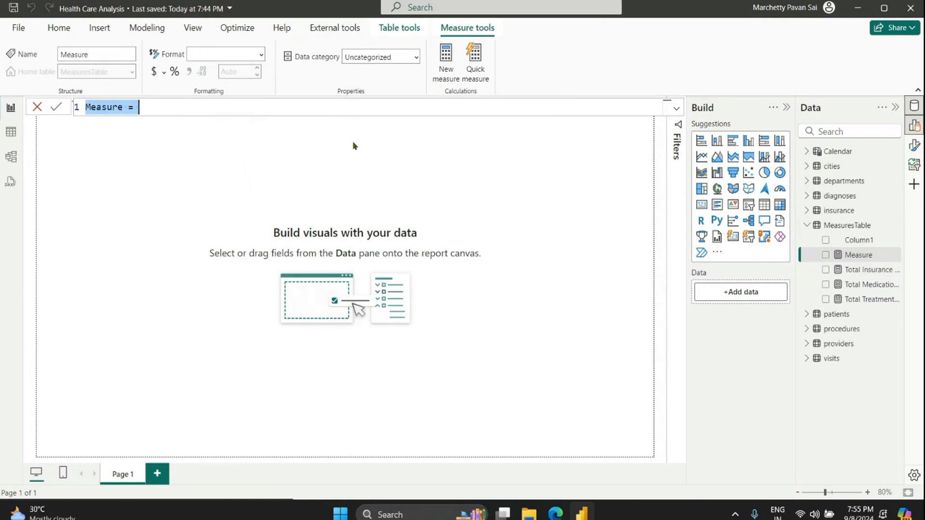
text(Total Roo)
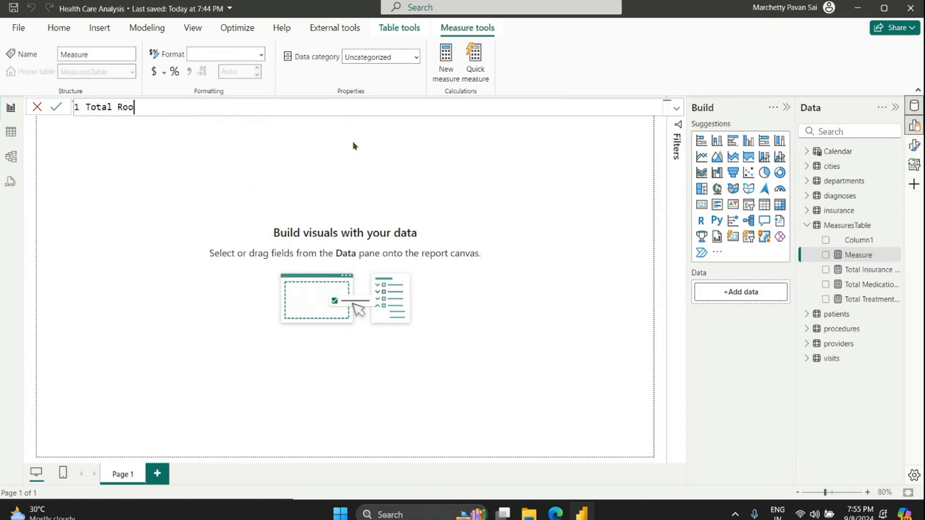
text(m Charges =)
Examine the visits table's data, checking the daily room charges, admitted date and discharge date columns.
click(11, 139)
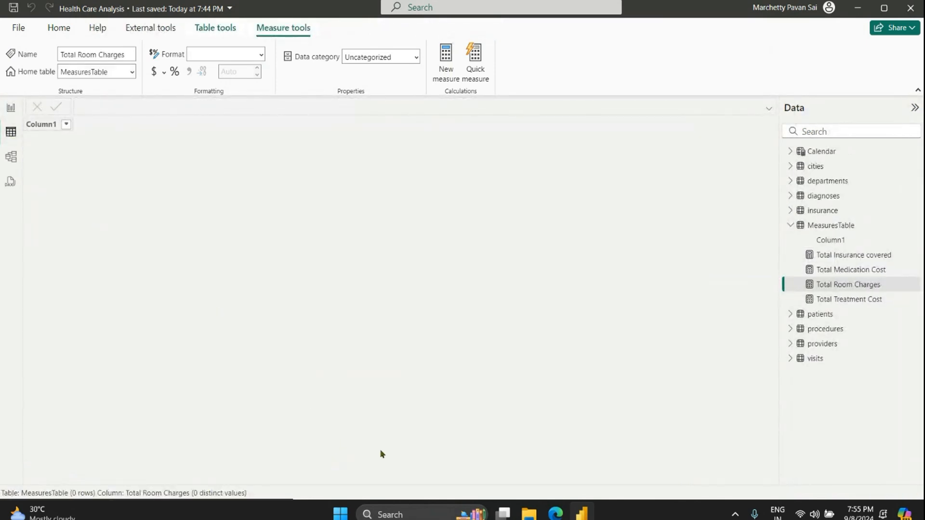
click(819, 358)
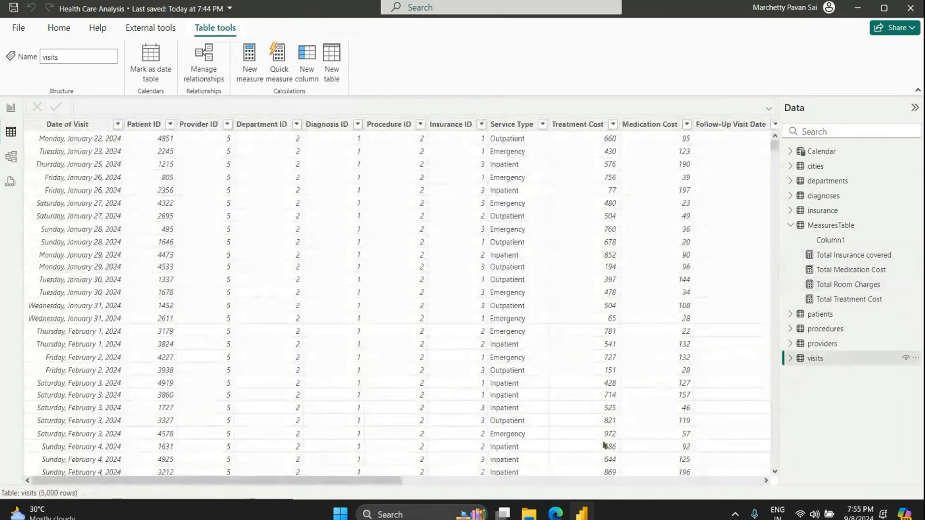
drag(402, 480, 733, 483)
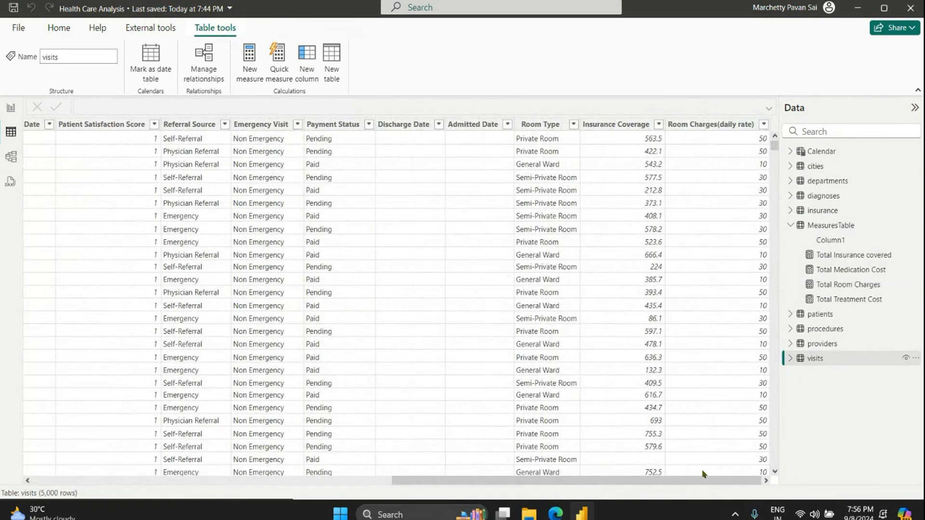
drag(703, 481, 327, 484)
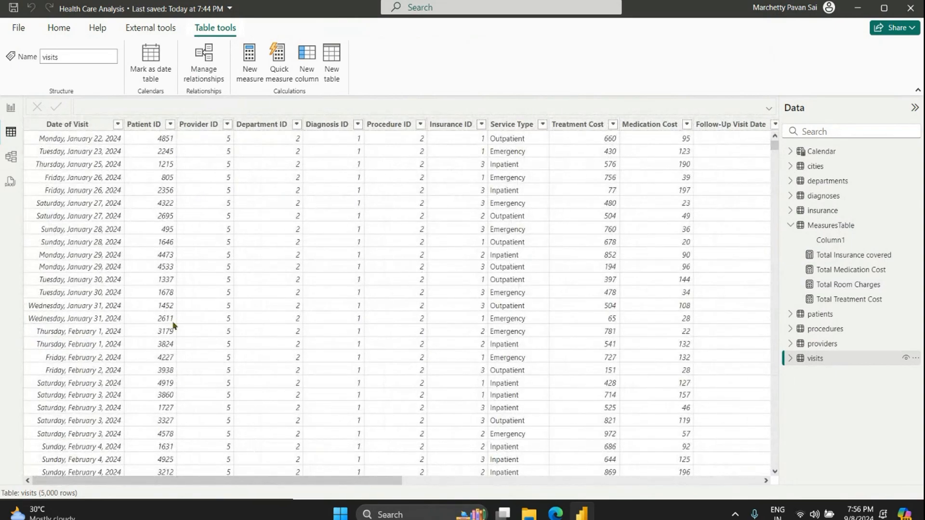
drag(296, 481, 584, 470)
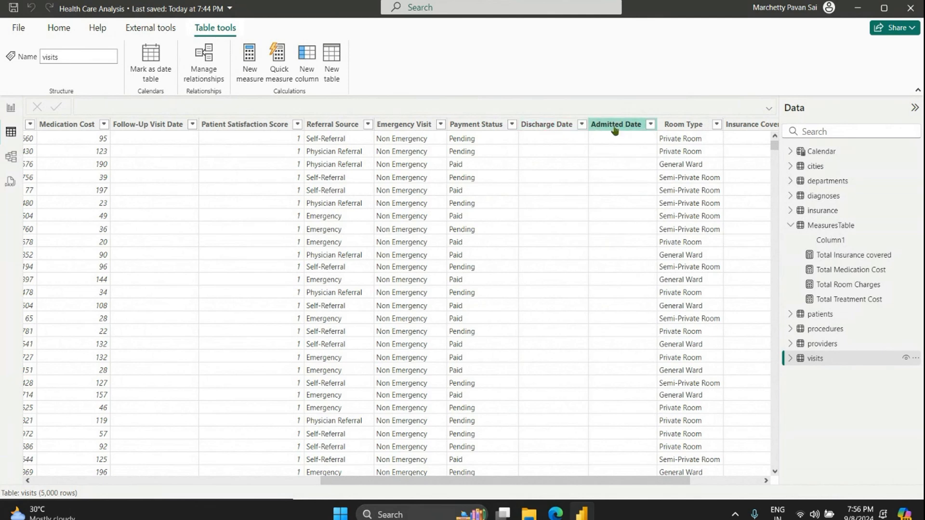
drag(626, 480, 699, 481)
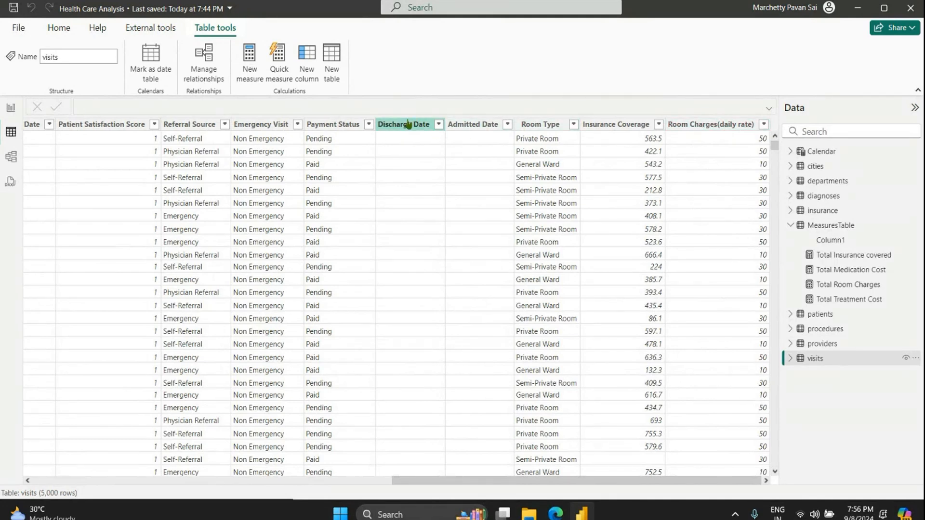
Add a calculated column named Length of Stay to the visits table and begin its formula with DATEDIFF on a new line.
click(308, 58)
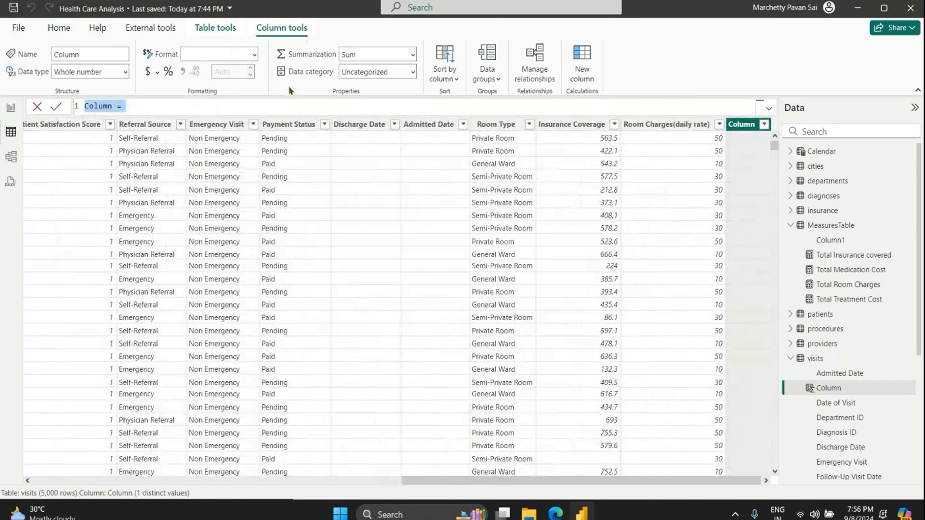
text(Length)
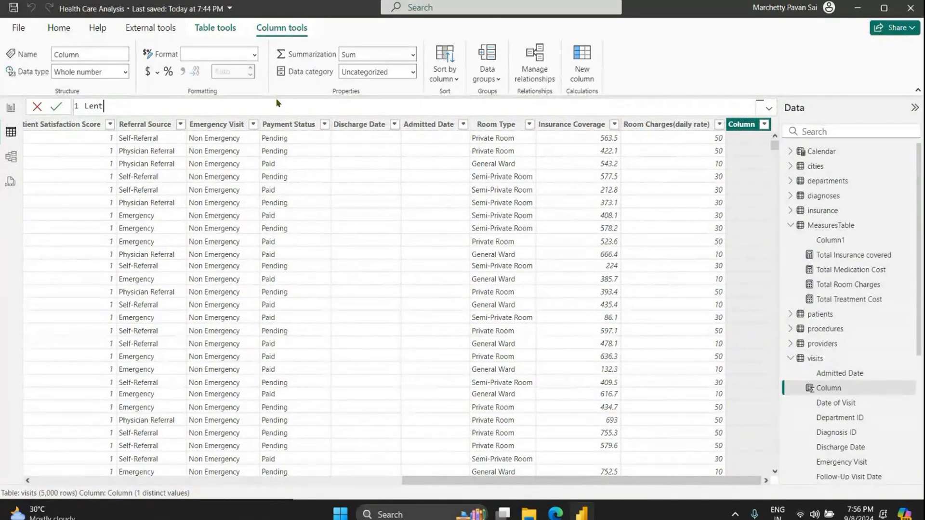
text( of Stay =)
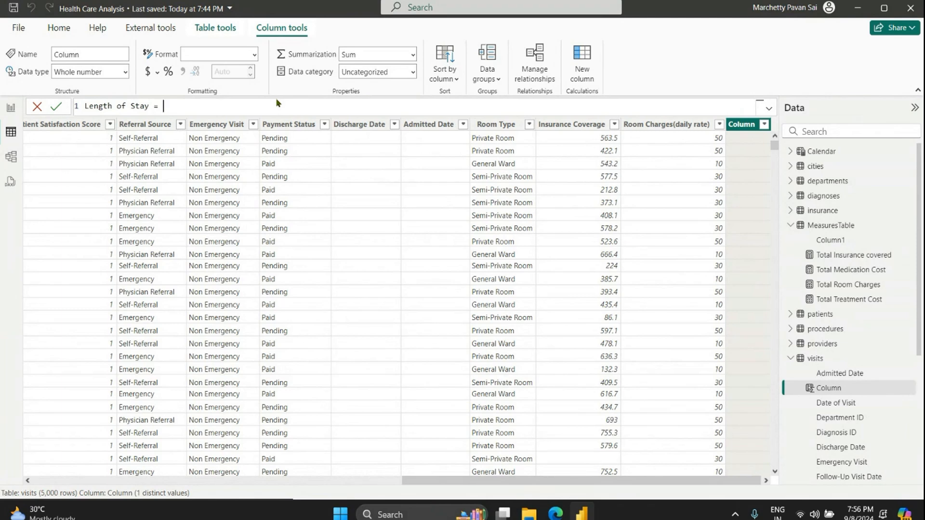
key(shift+Return)
text(dated)
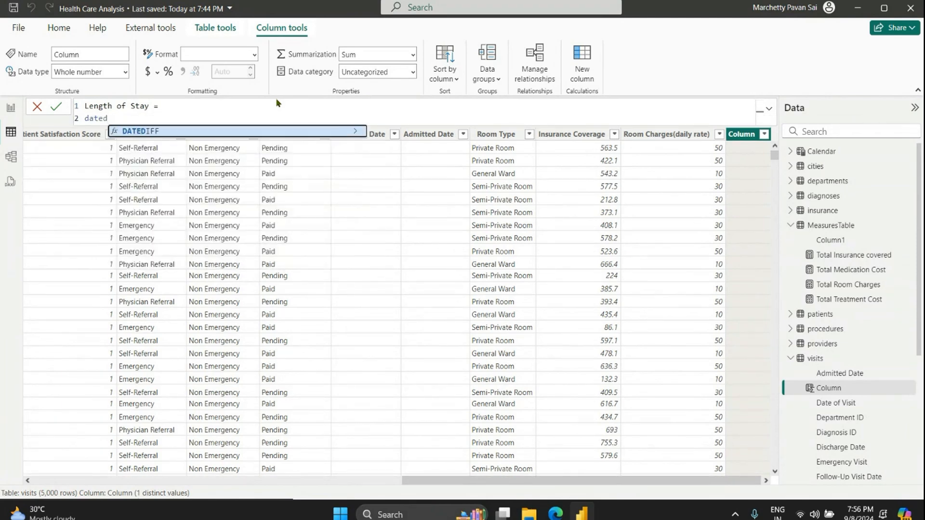
key(Tab)
key(shift+Return)
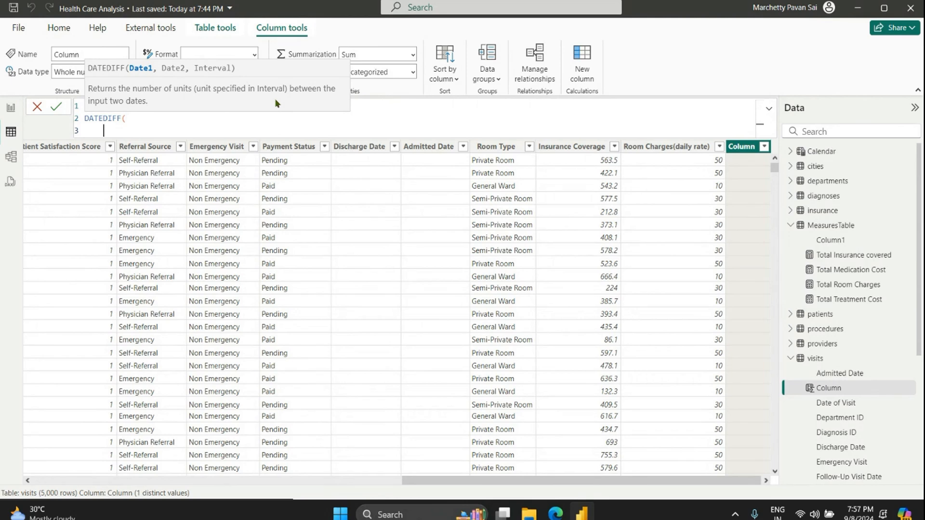
Supply visits[Admitted Date] and visits[Discharge Date] as the start and end dates of the DATEDIFF formula, each on its own line.
text(admi)
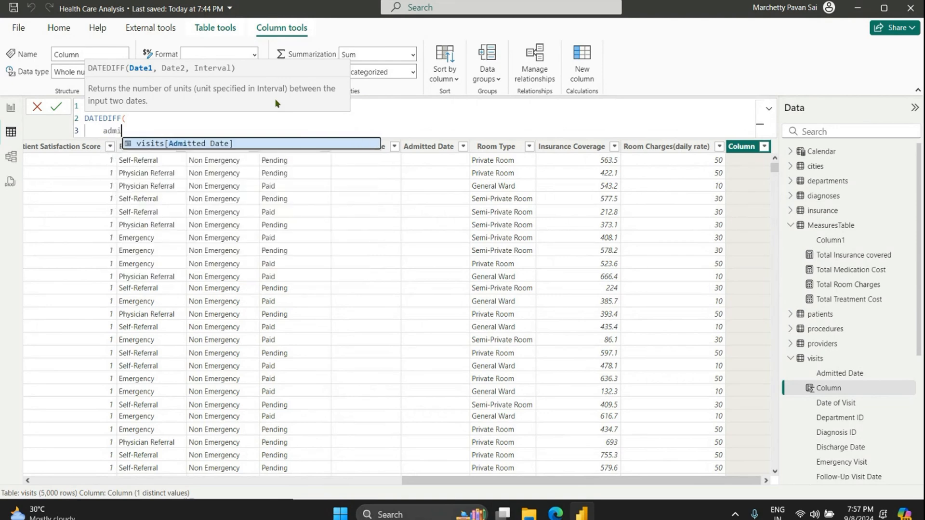
key(Tab)
text(,)
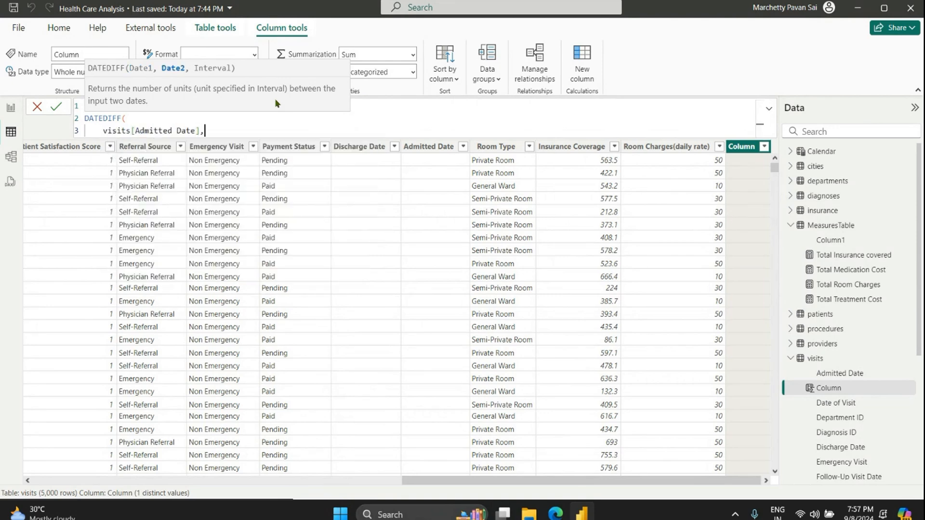
key(shift+Return)
text(disc)
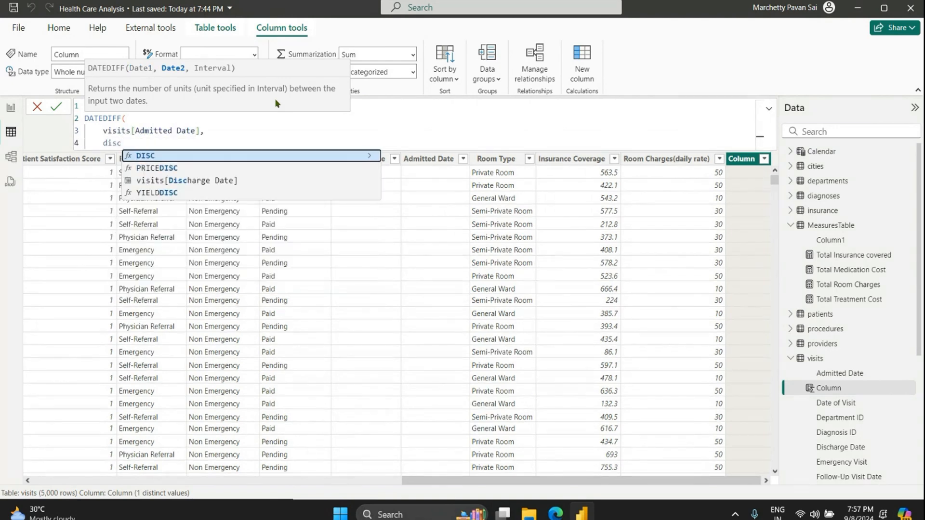
key(Down)
key(Down)
key(Tab)
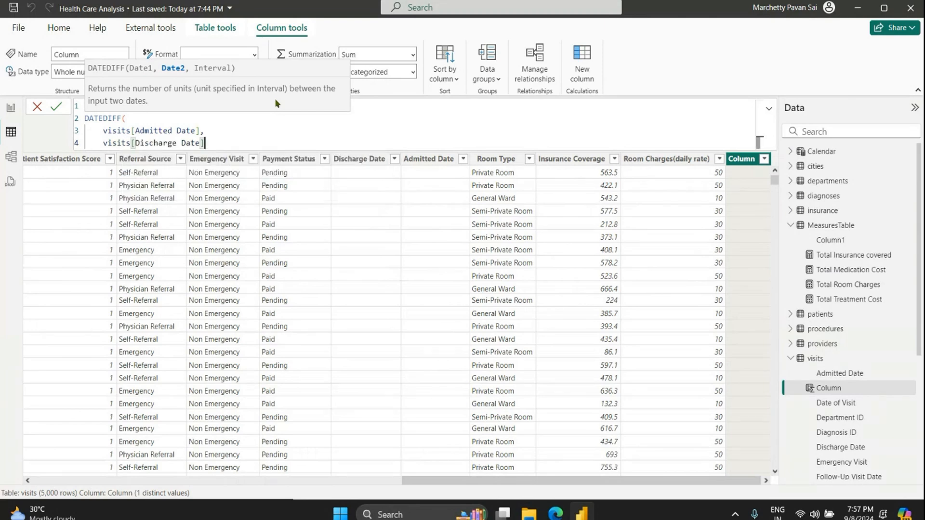
text(,)
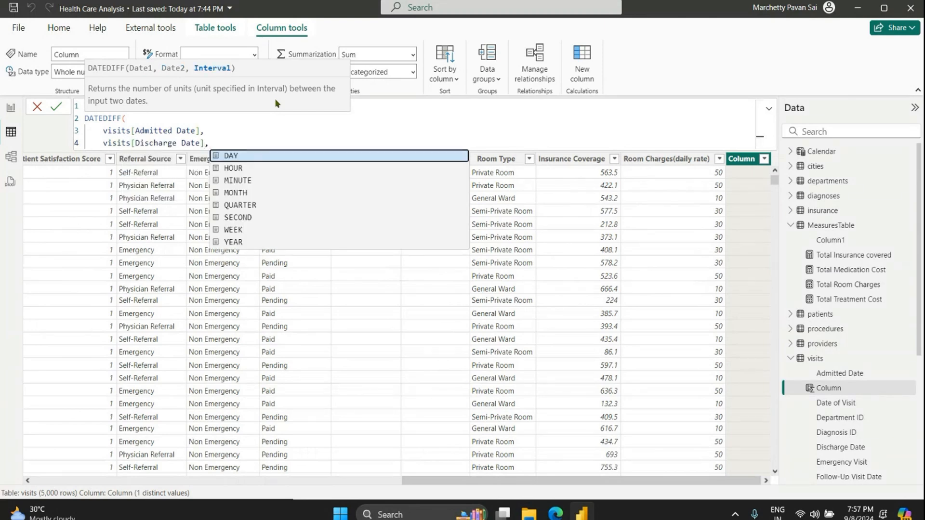
key(shift+Return)
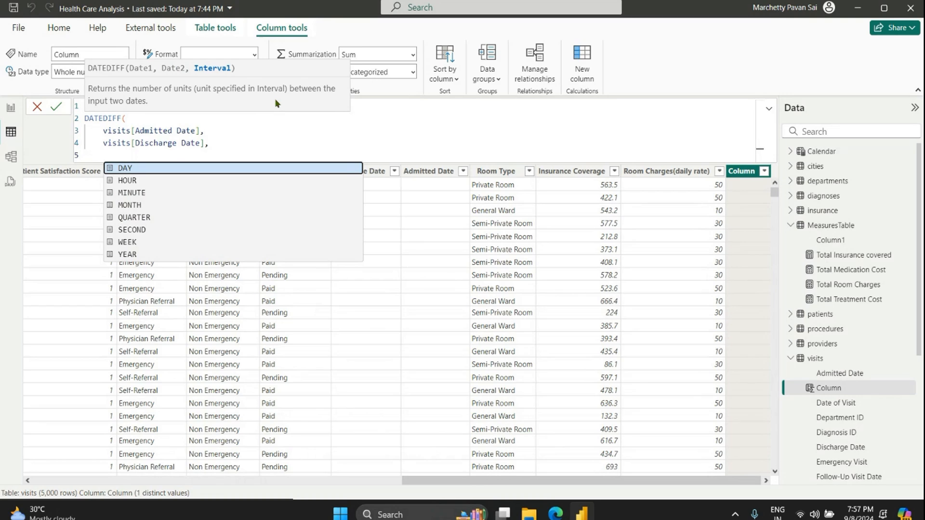
Complete the Length of Stay formula with DAY as the interval and commit the calculated column.
drag(212, 143, 102, 143)
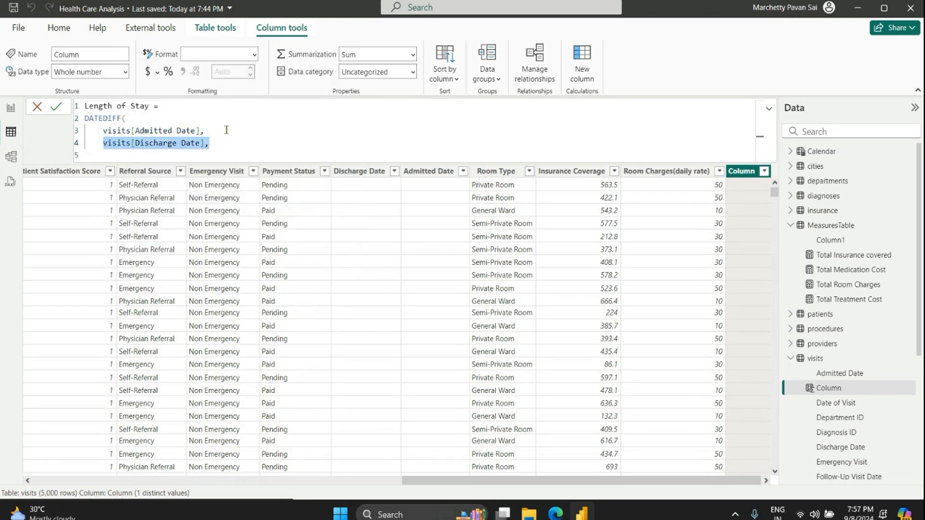
drag(209, 130, 106, 137)
click(118, 155)
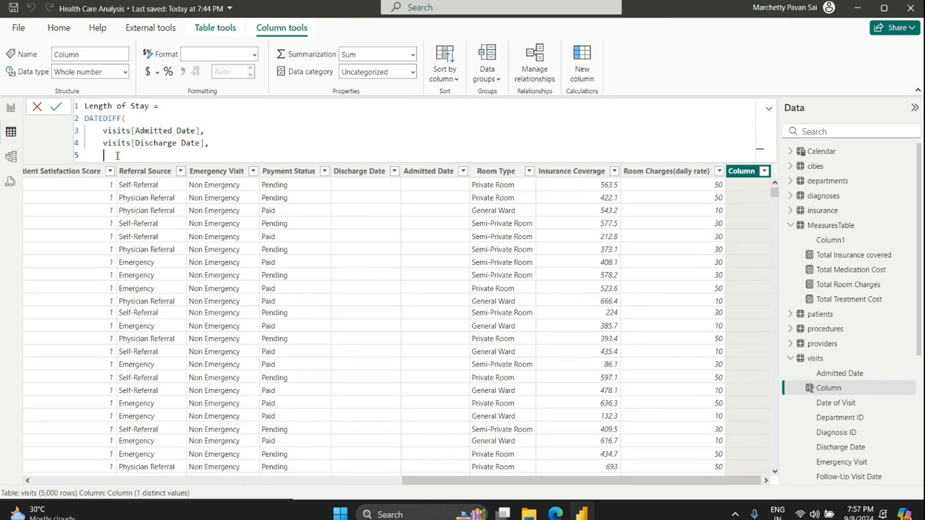
text(DAY)
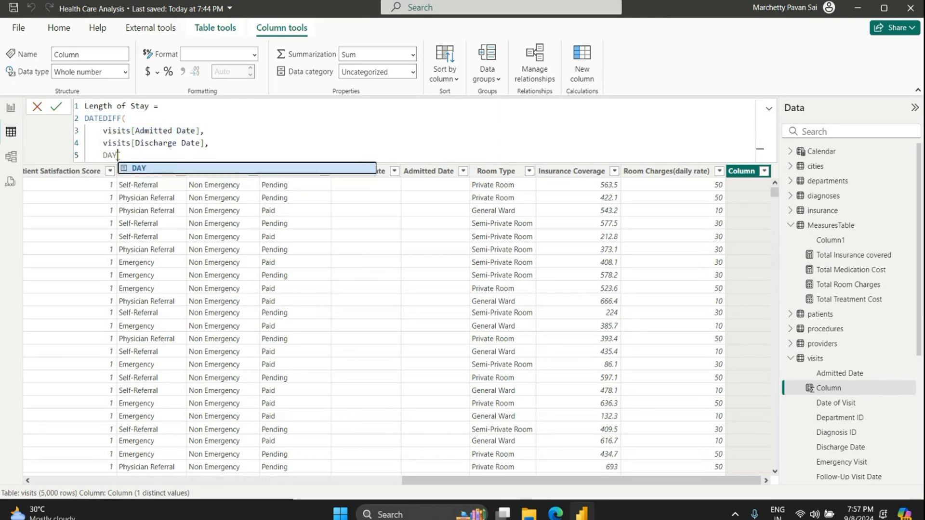
key(shift+Return)
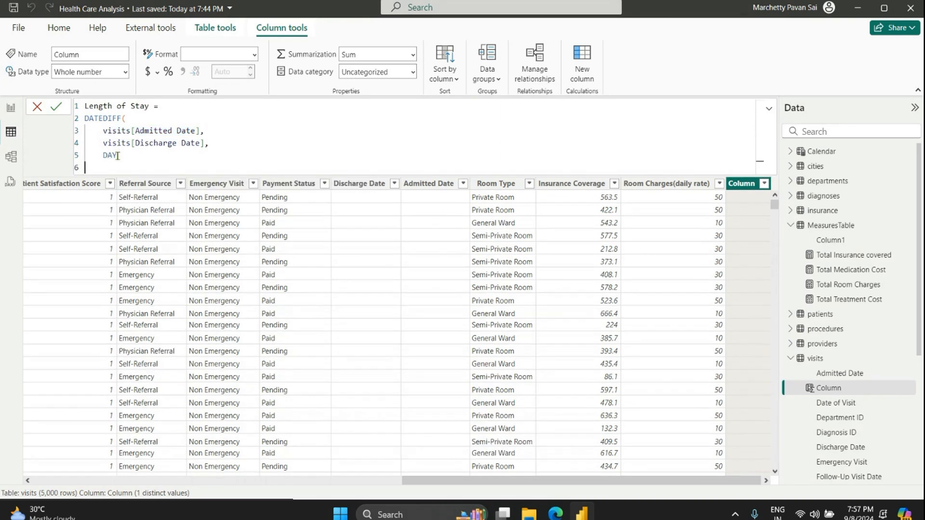
key(Return)
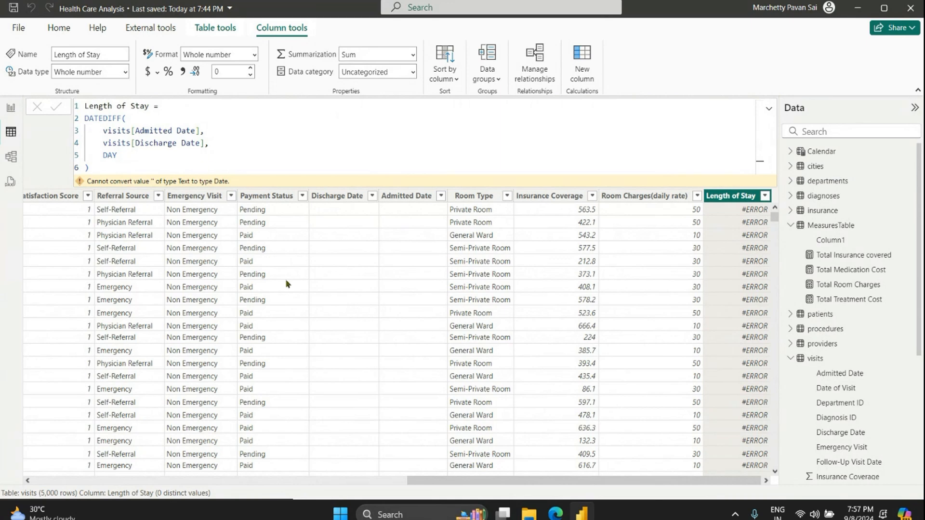
Try to change the data type of the Discharge Date column in visits to Date.
drag(449, 478, 370, 470)
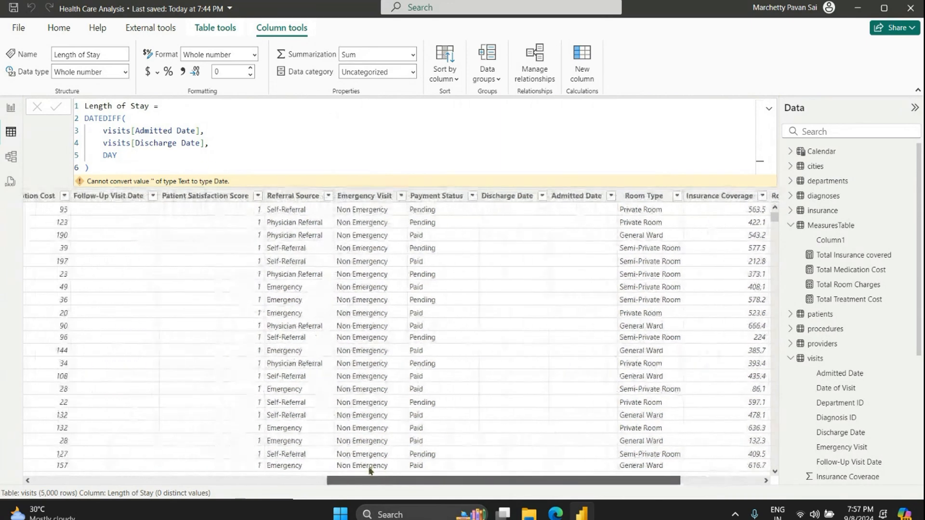
click(504, 196)
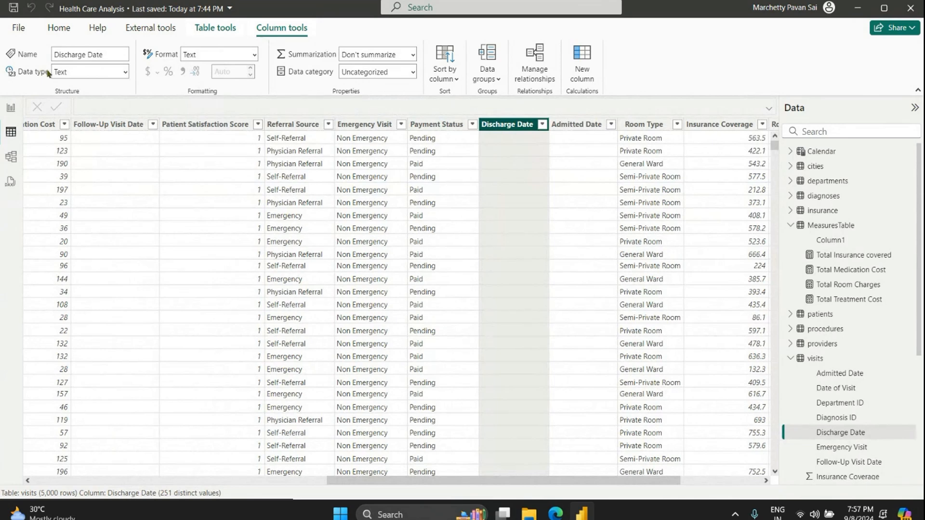
click(125, 71)
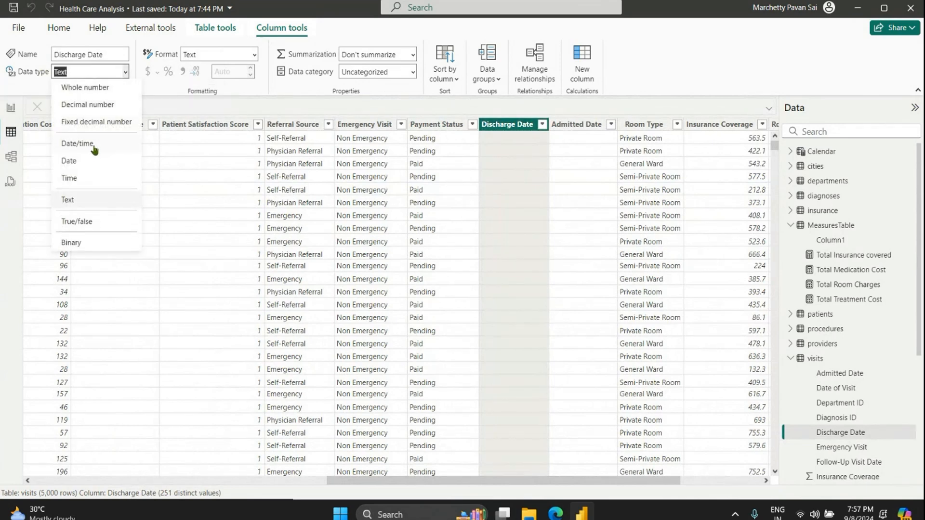
click(88, 160)
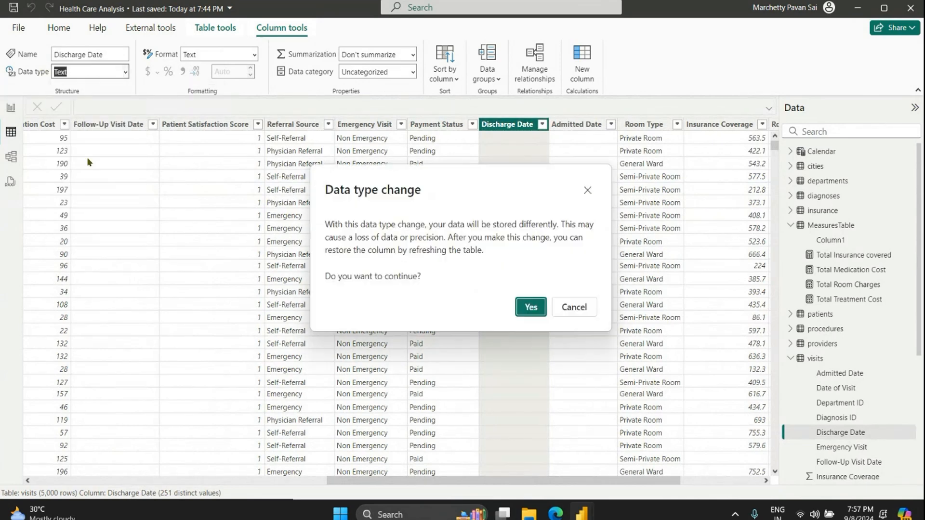
click(531, 308)
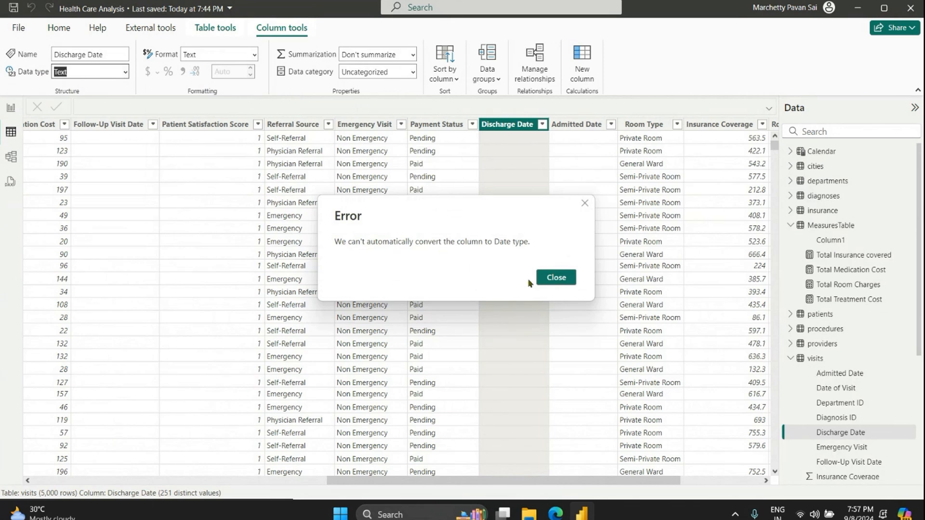
click(560, 278)
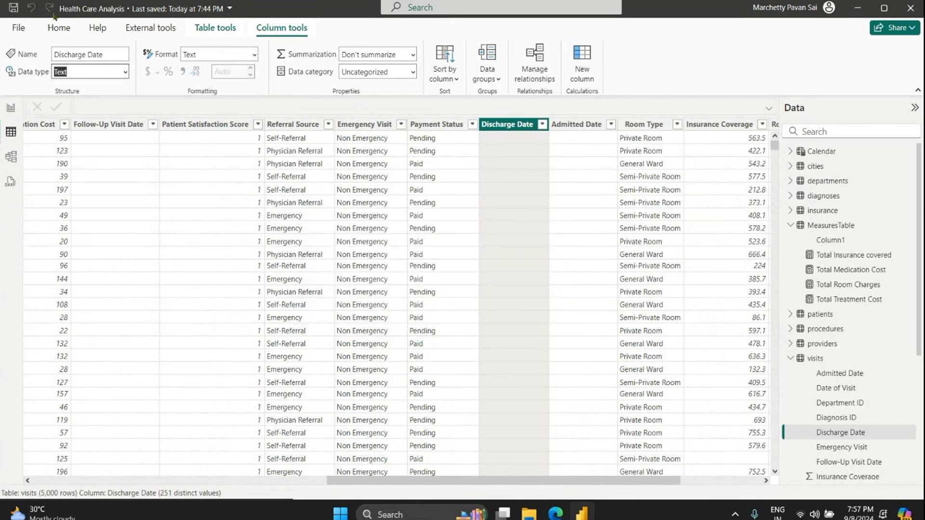
Open the visits query in Power Query Editor and change the Discharge Date column's data type to Date.
click(58, 28)
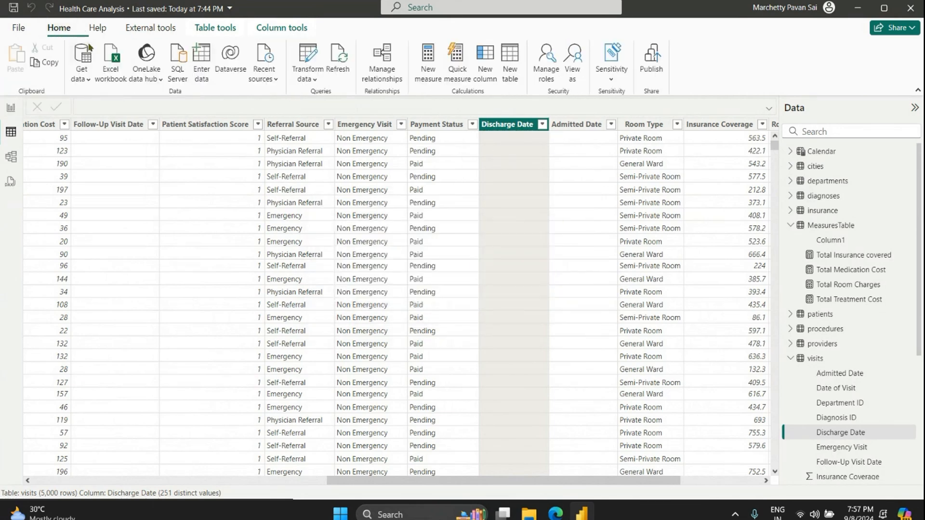
click(306, 59)
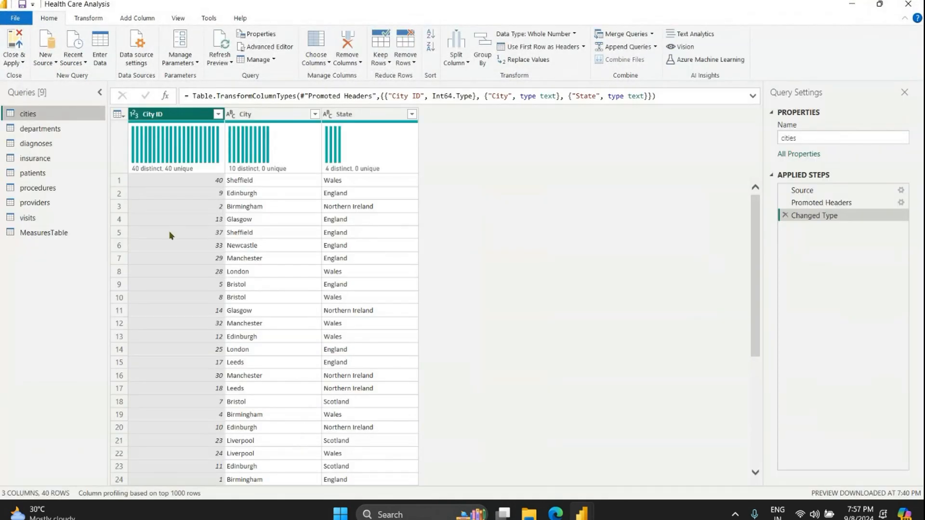
click(45, 217)
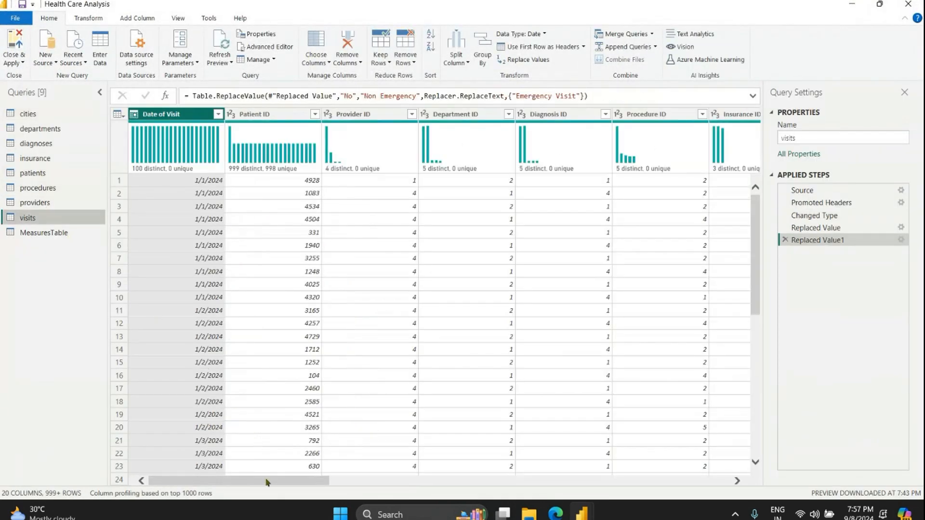
drag(267, 482, 620, 453)
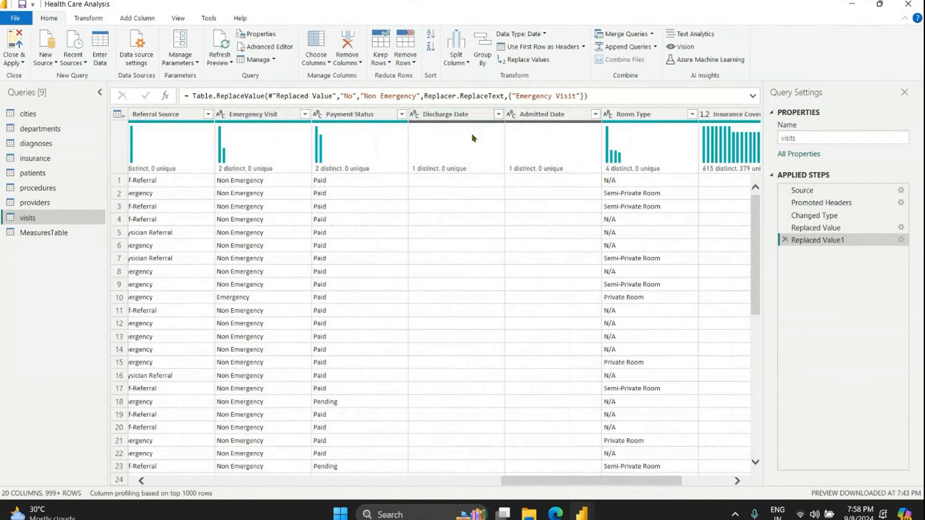
click(434, 116)
click(415, 114)
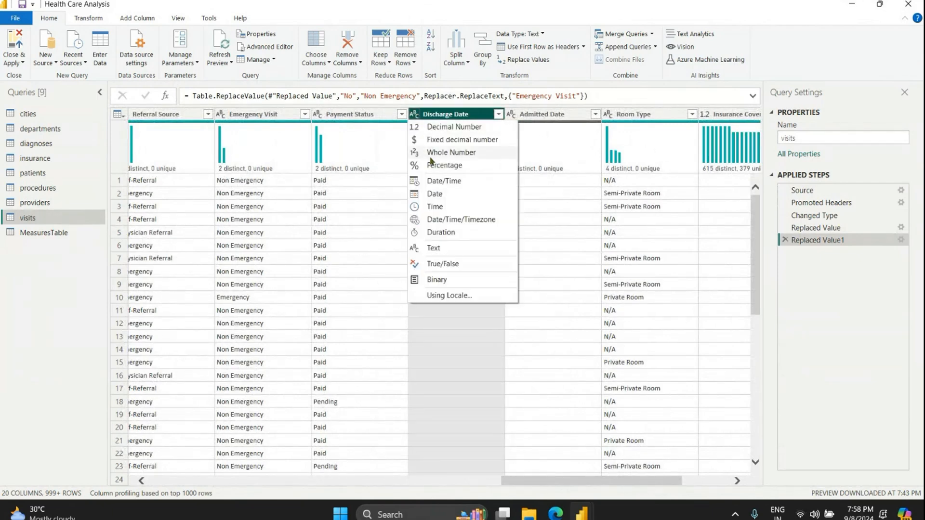
click(429, 194)
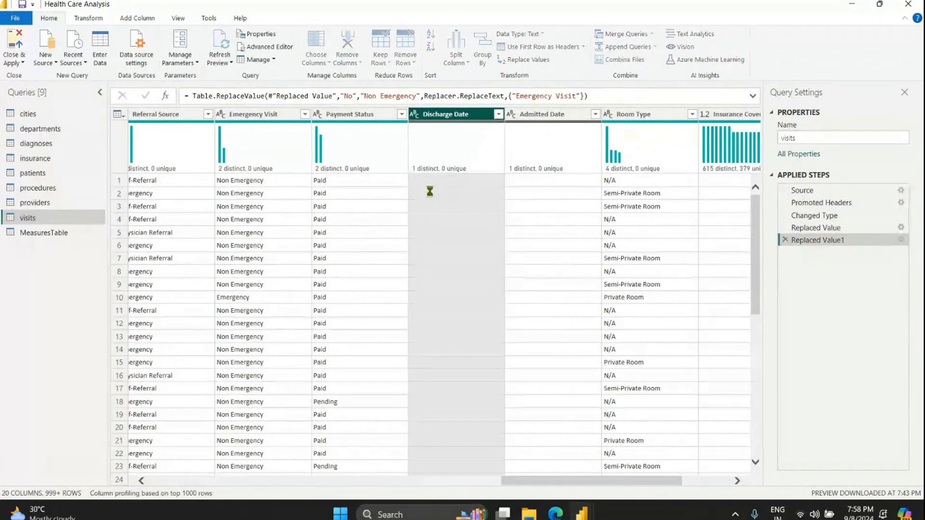
Change the Admitted Date column's data type to Date, then close the query editor and apply the changes.
click(512, 116)
click(512, 115)
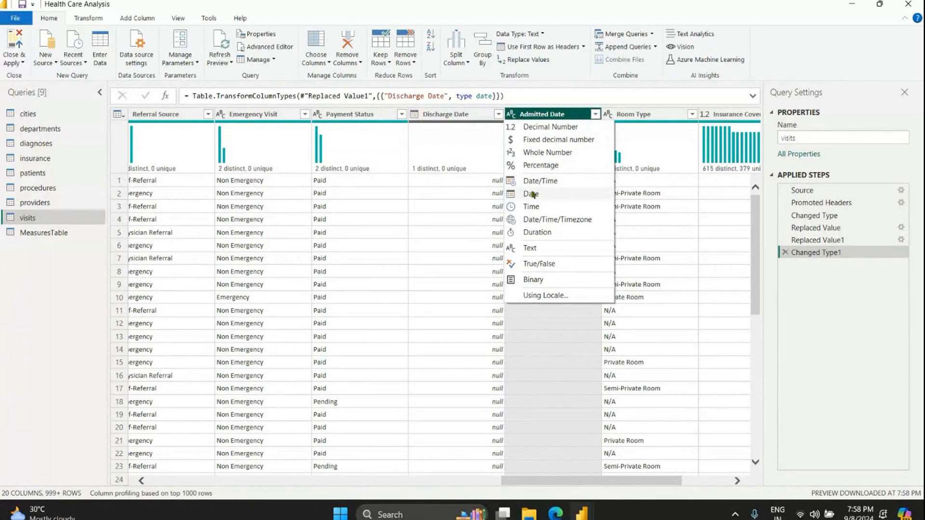
click(523, 194)
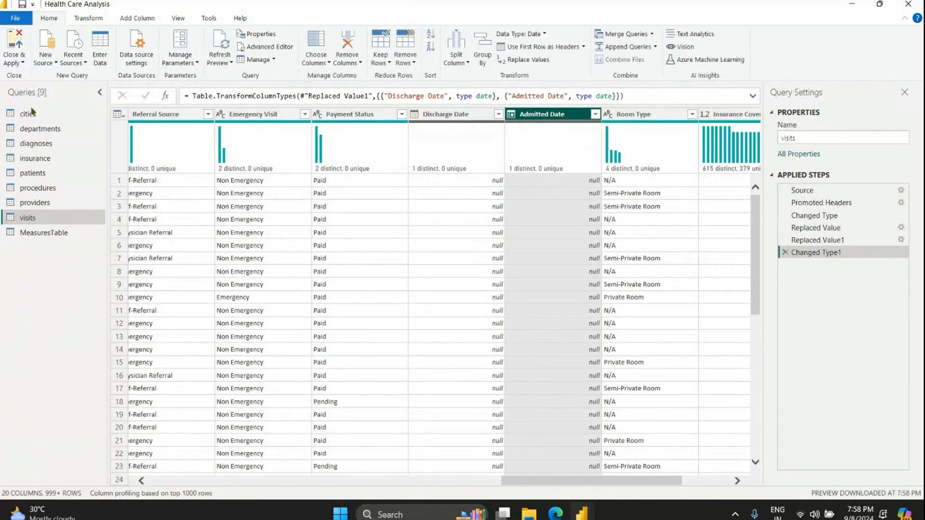
click(21, 62)
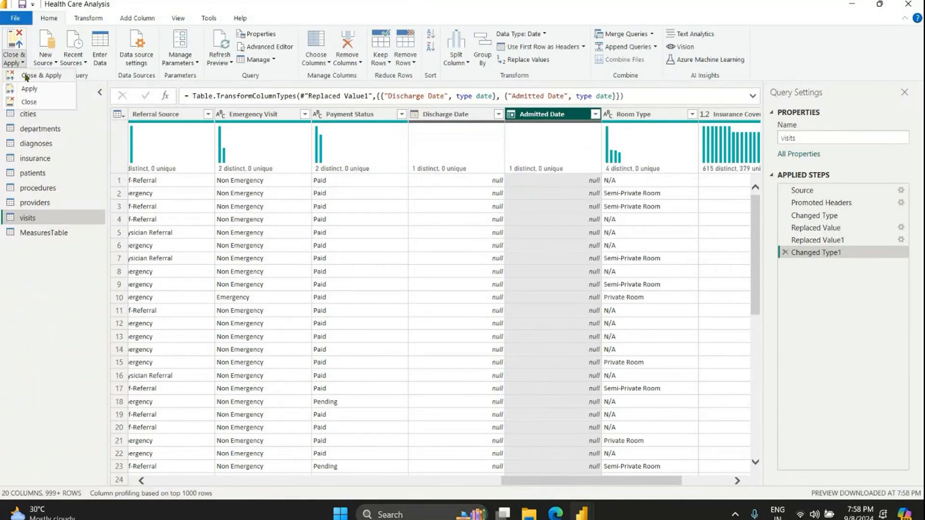
click(26, 77)
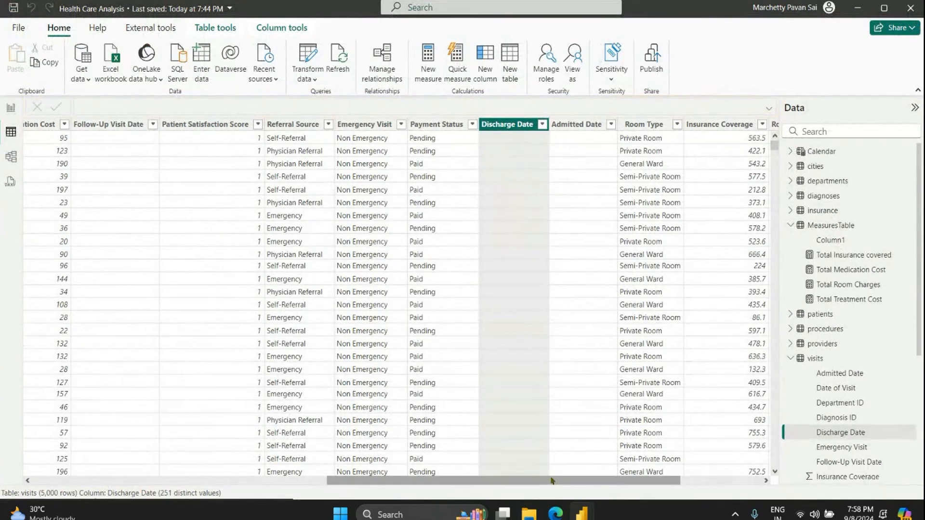
Check the distinct values of the Length of Stay column in visits through its filter list, leaving the filter unchanged.
drag(551, 480, 632, 481)
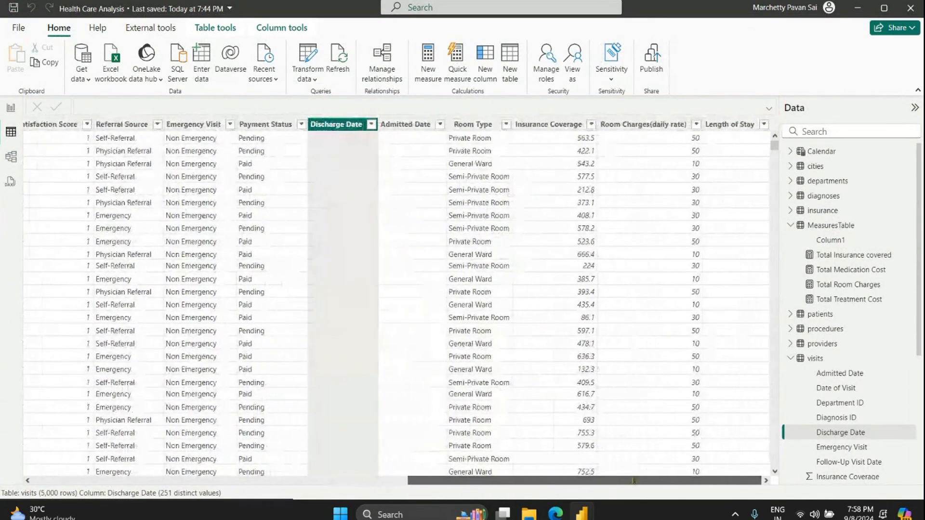
click(727, 124)
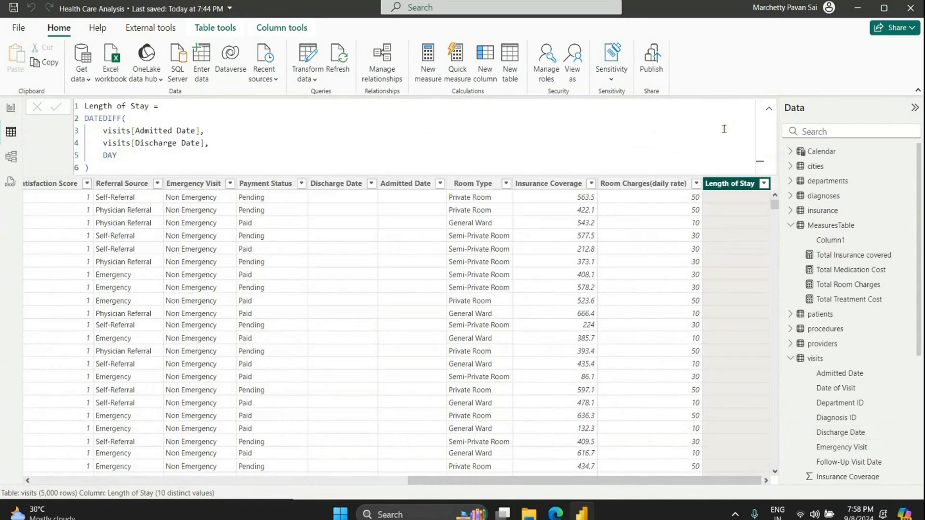
click(764, 183)
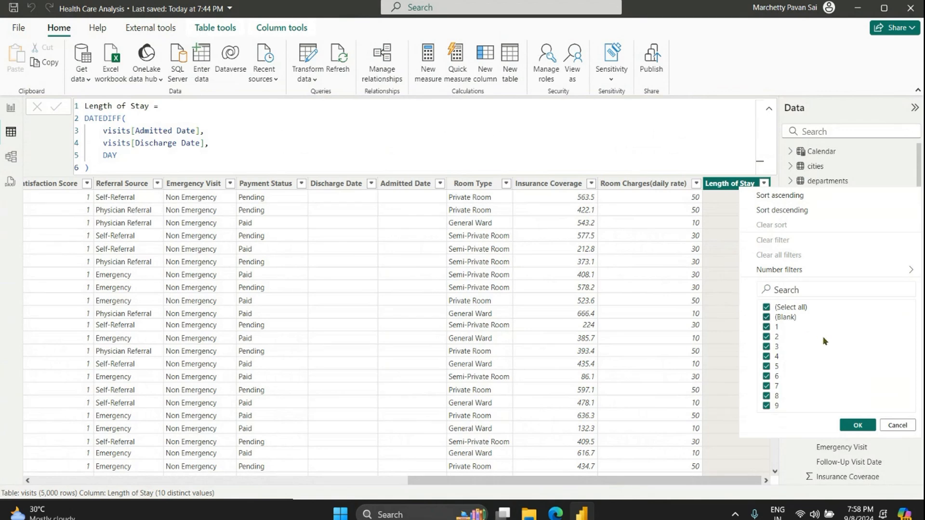
click(858, 425)
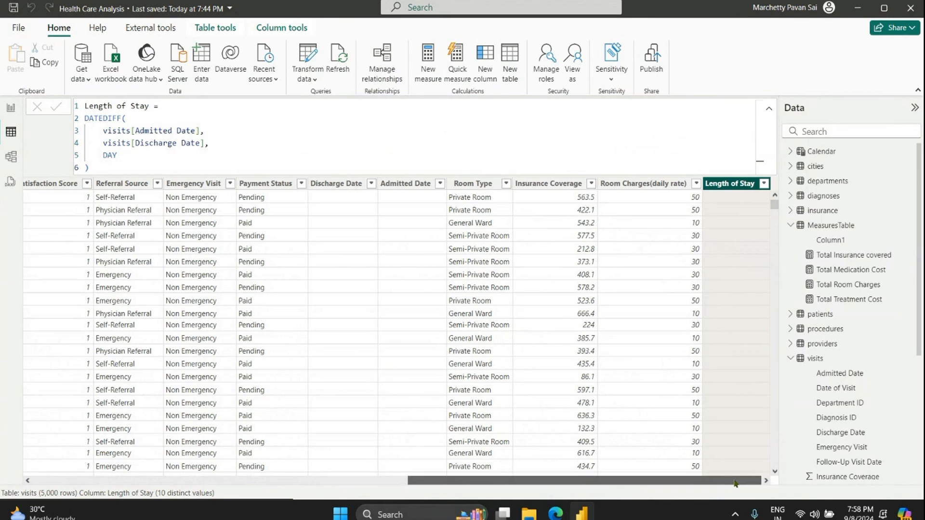
click(764, 184)
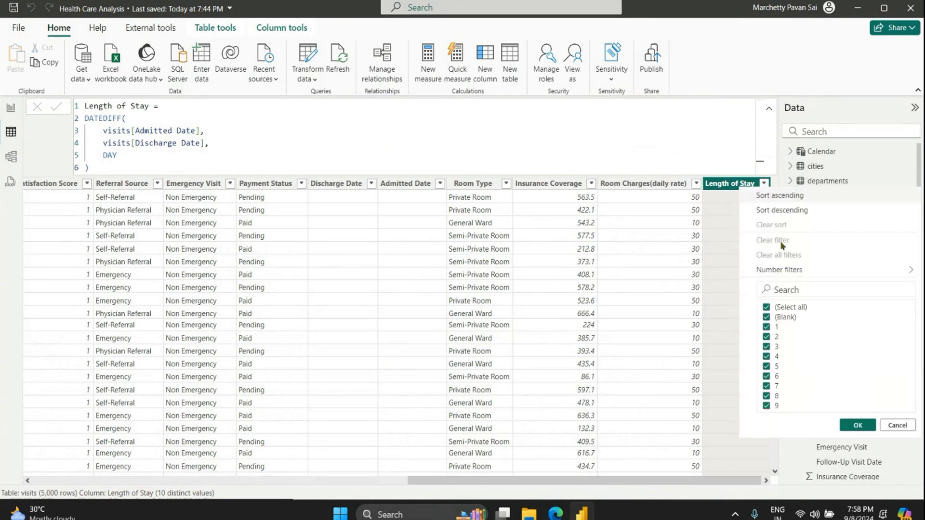
click(896, 425)
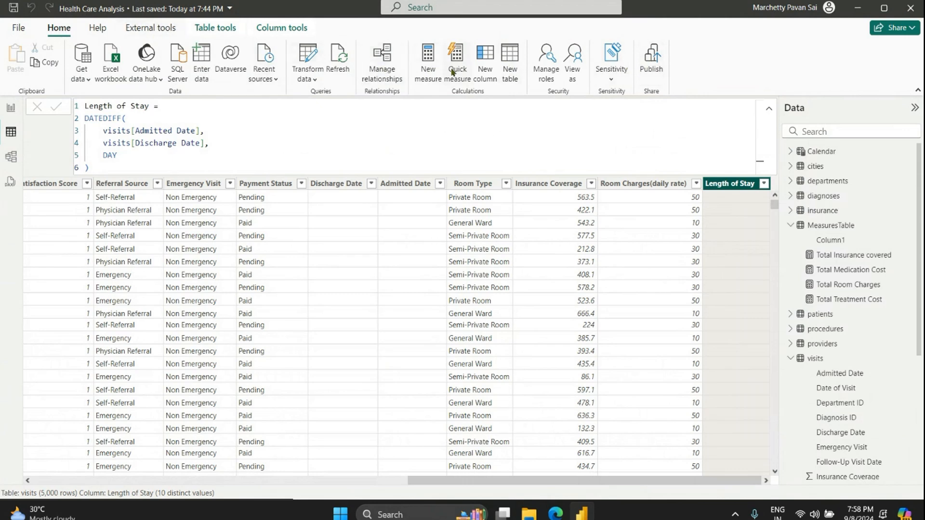
Add a new calculated column named Length of Stay Group to the visits table.
click(485, 68)
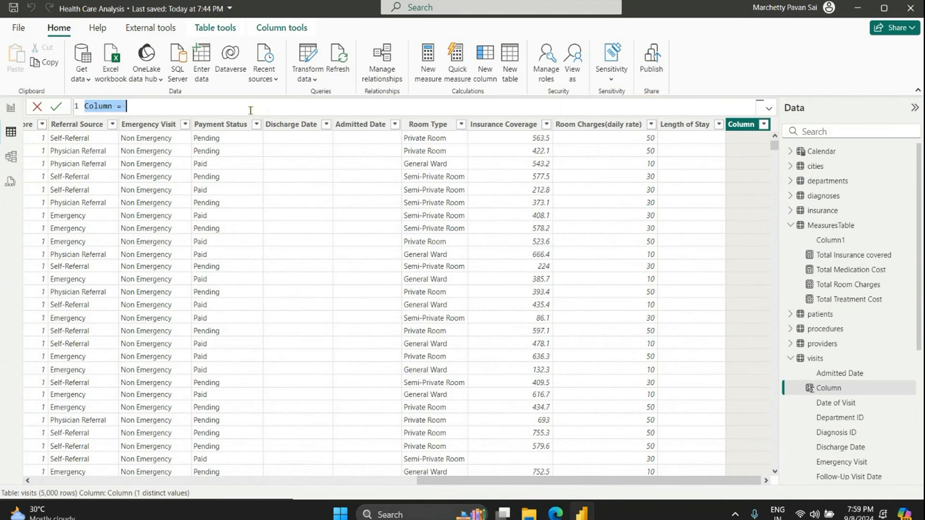
text(Length)
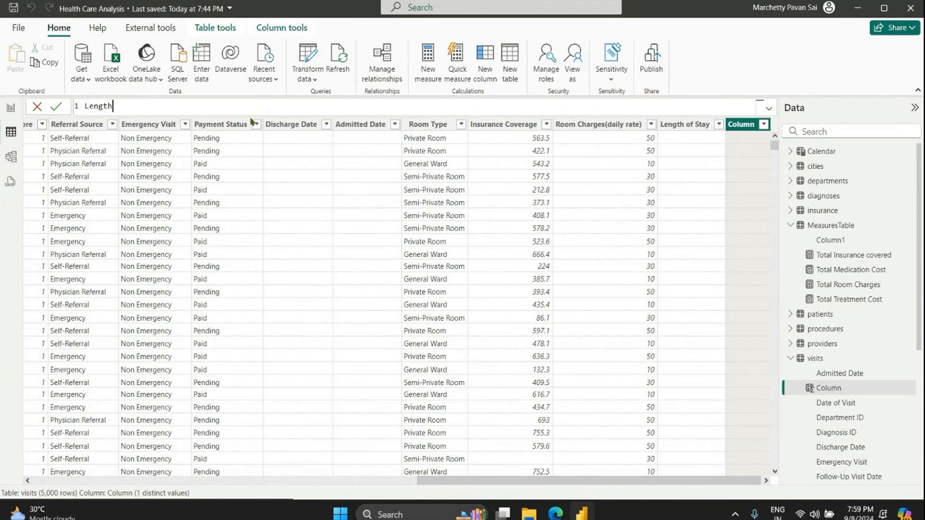
text( of Stay Group =)
key(shift+Return)
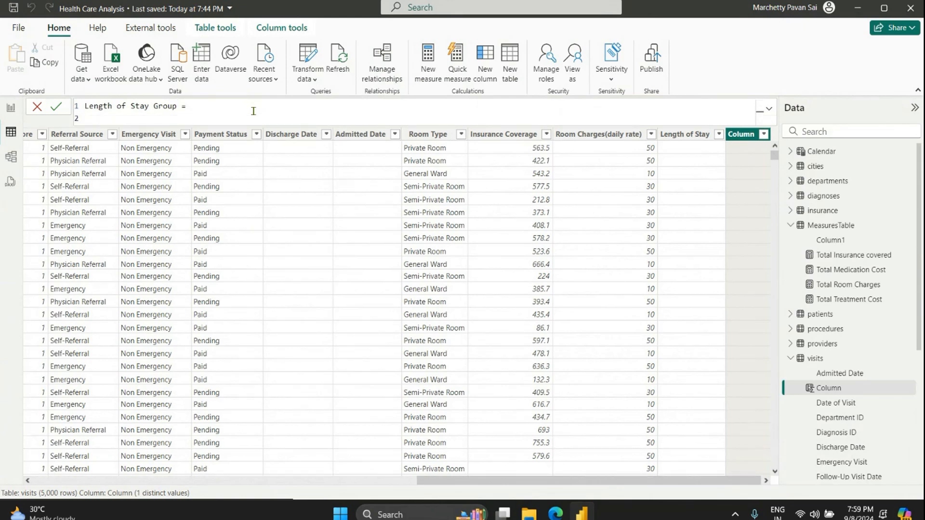
Declare a variable named stay in the Length of Stay Group formula and begin it with the DATEDIFF function.
text(VAR)
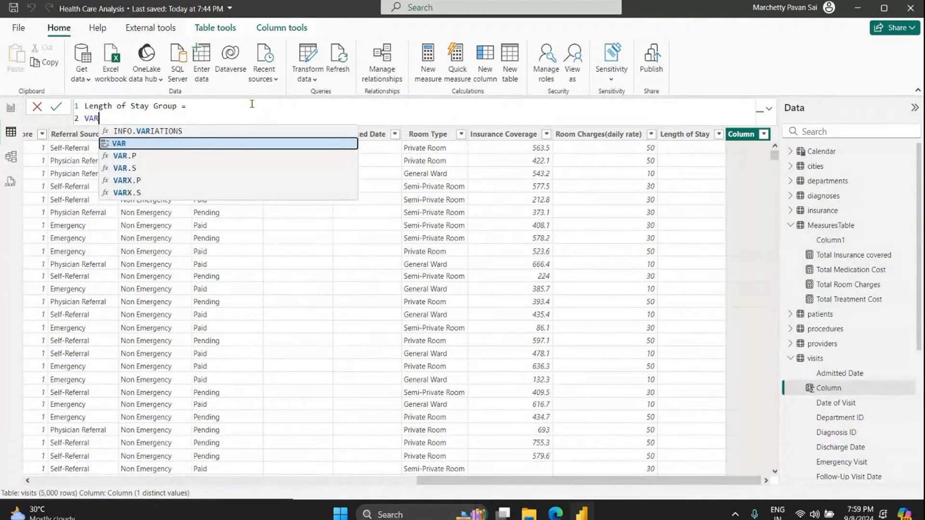
text( _a)
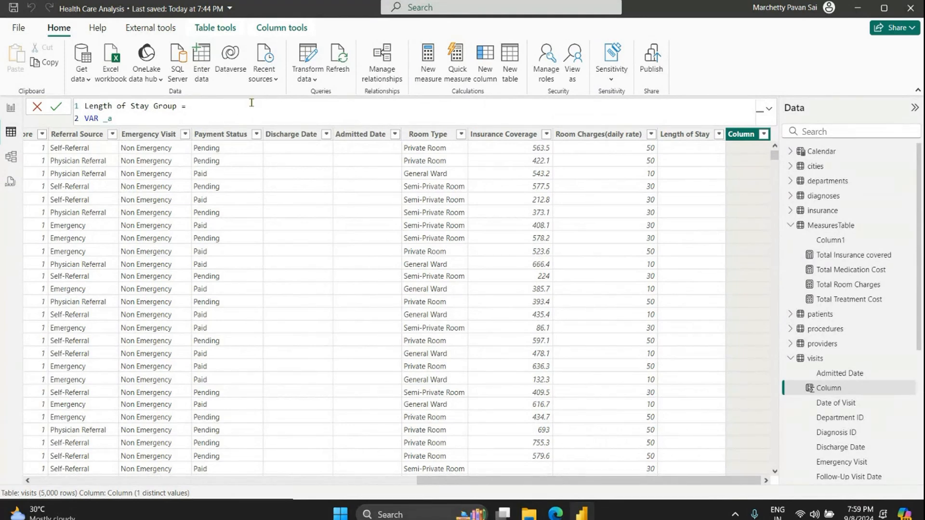
key(BackSpace)
key(BackSpace)
text(stay = date)
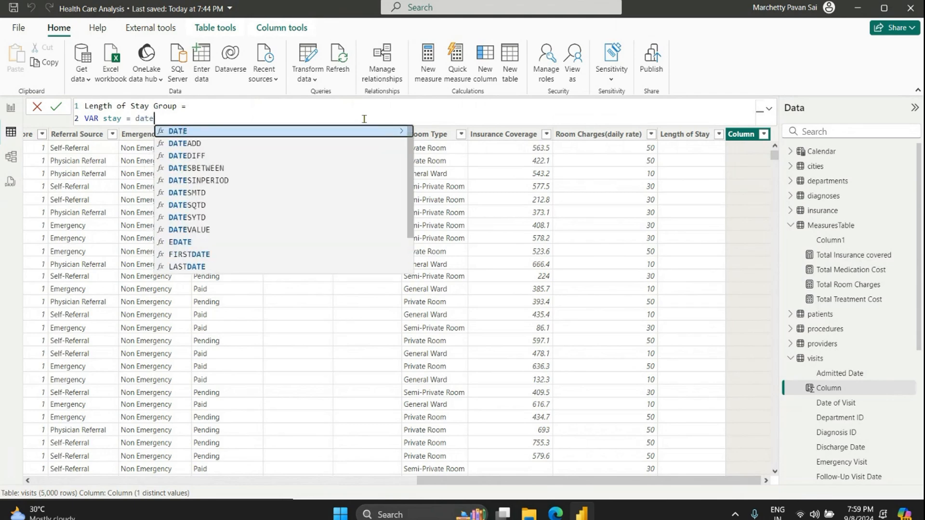
text(di)
key(Tab)
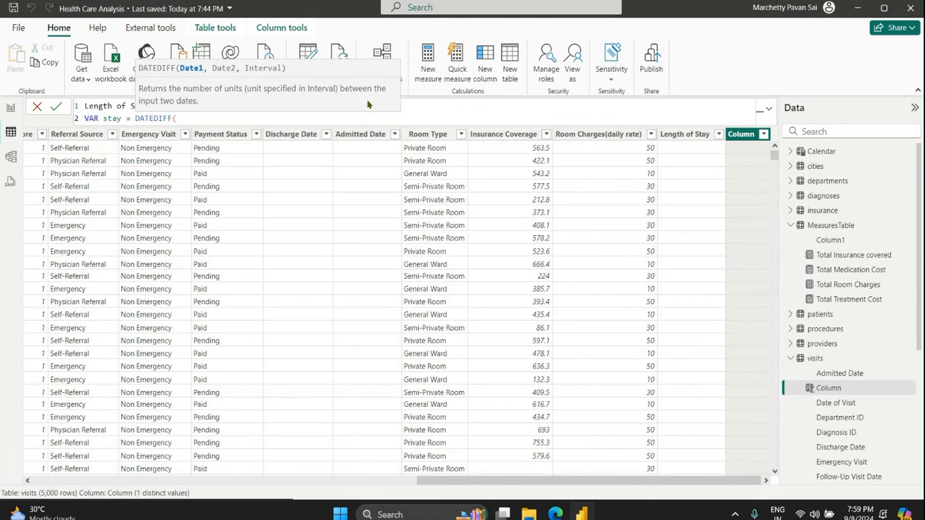
Complete the DATEDIFF arguments with visits[Admitted Date], visits[Discharge Date] and the DAY interval.
text(admi)
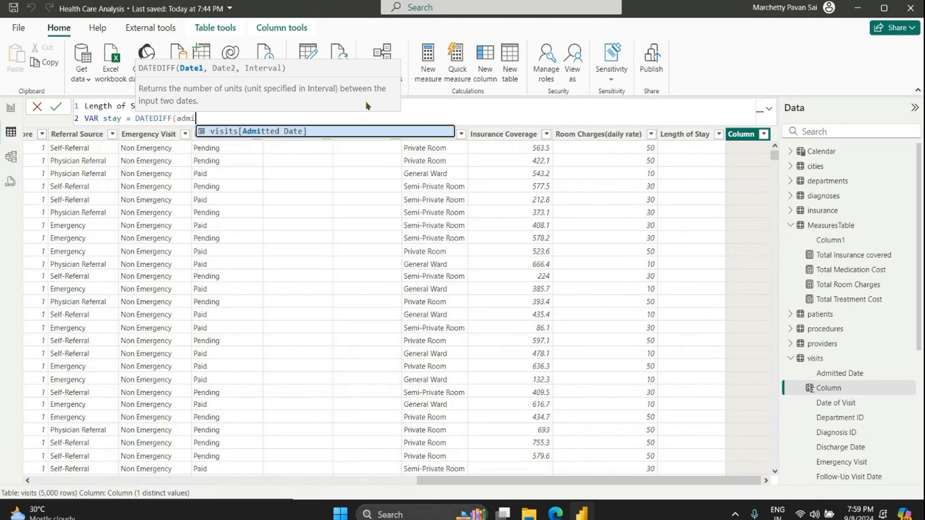
key(Tab)
text(, disc)
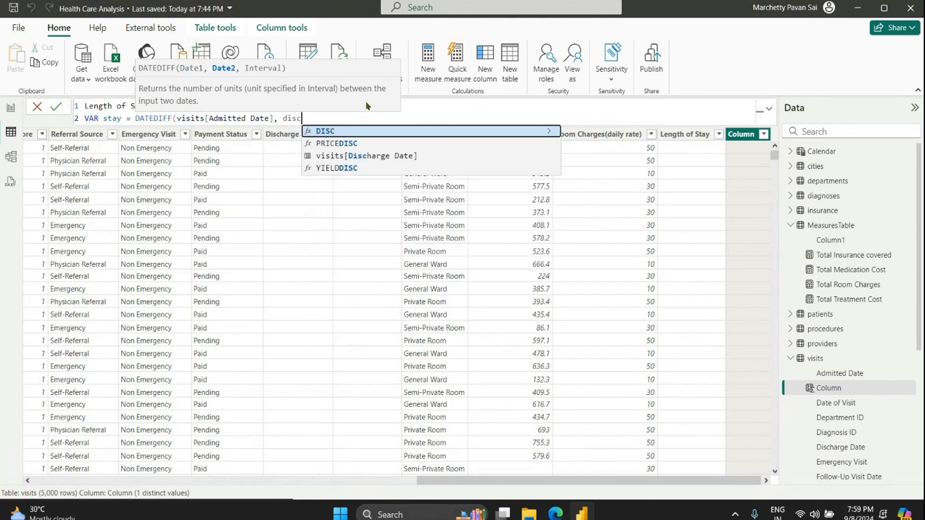
key(Down)
key(Down)
key(Tab)
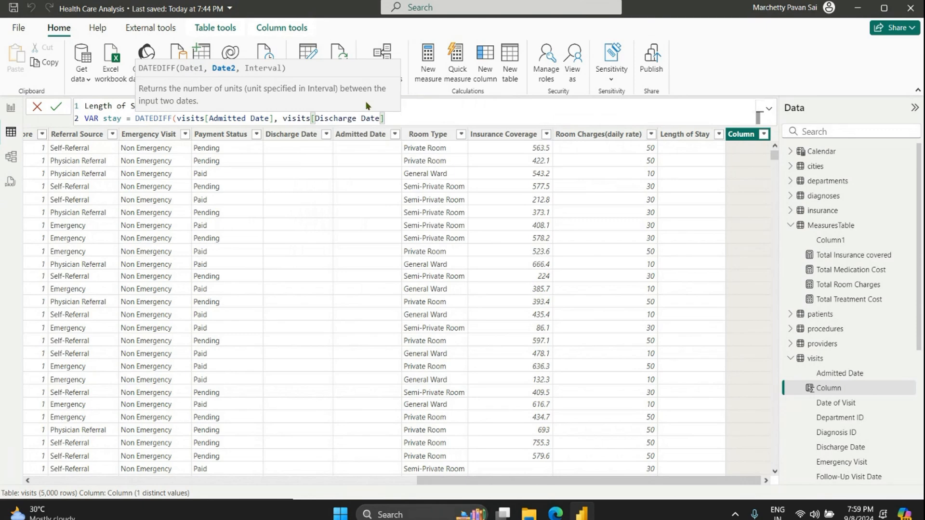
text(, DAY)
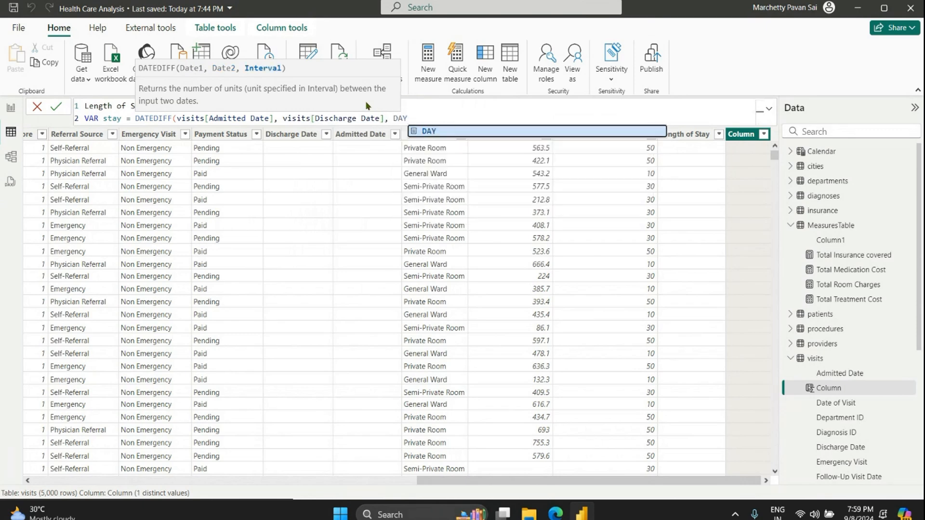
text())
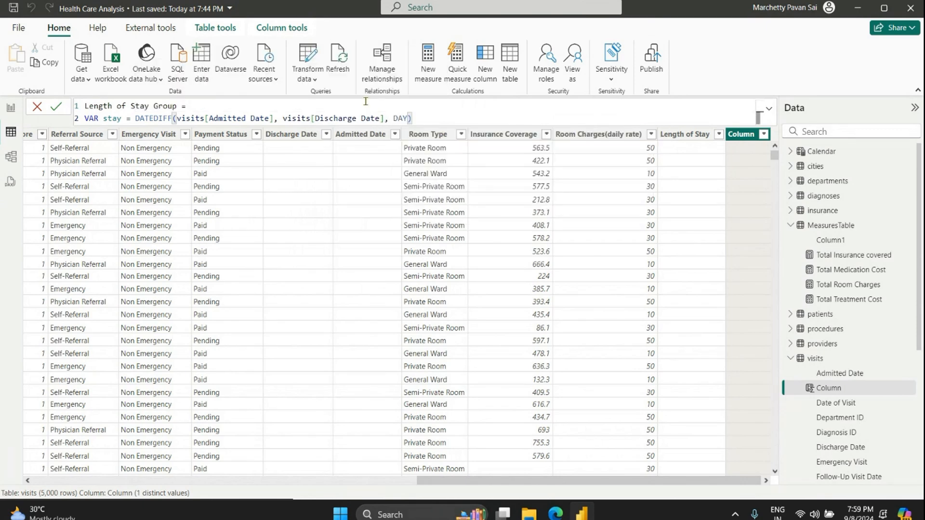
Declare a second variable named result below the stay variable, with an indented line for its expression.
key(shift+Return)
text(VA)
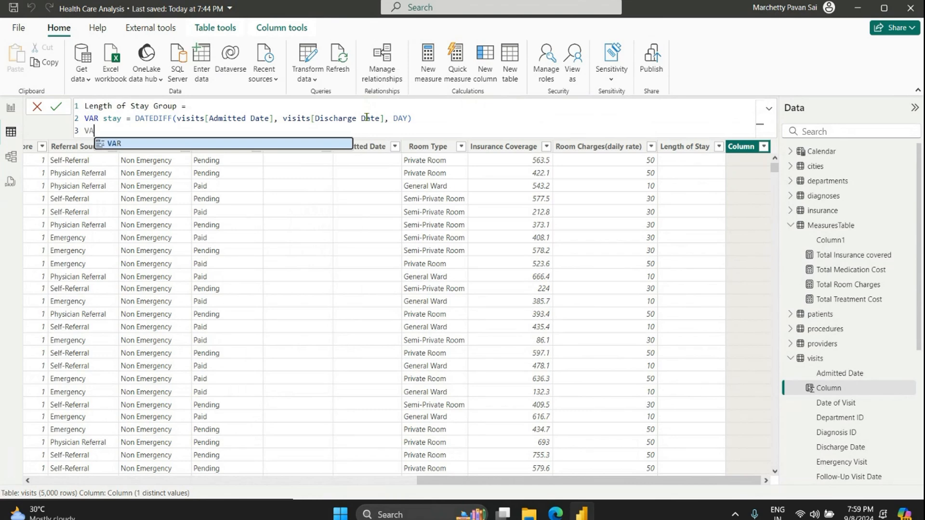
text(R res)
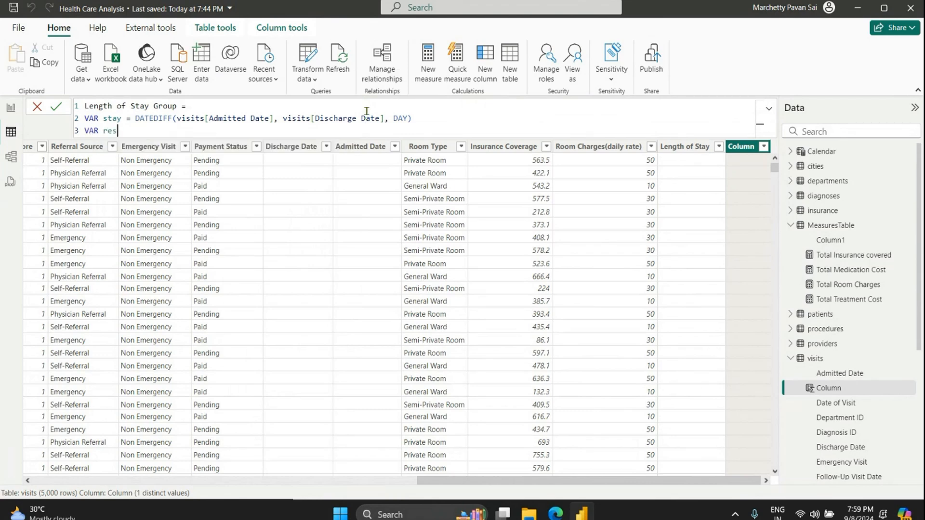
text(ult  =)
key(shift+Return)
key(shift+Return)
key(Tab)
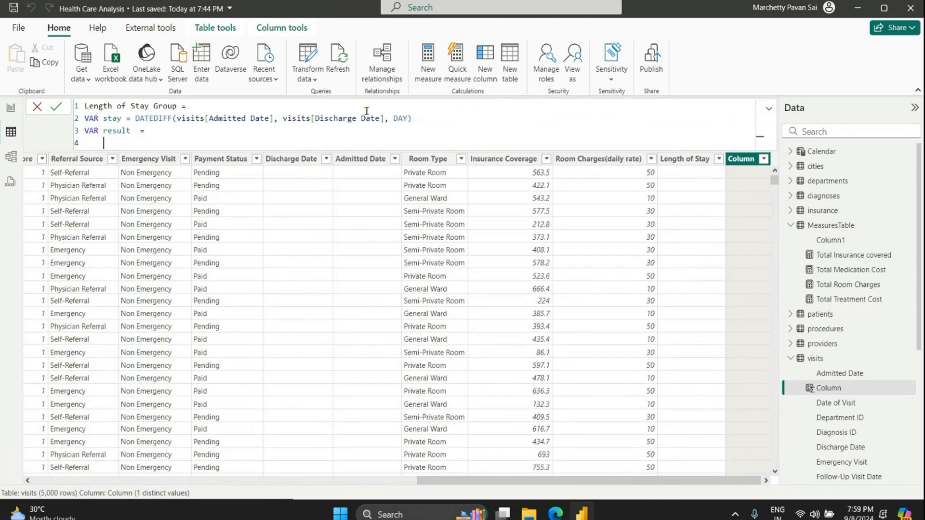
Begin the result variable with a SWITCH function that uses TRUE() as its expression.
text(Swti)
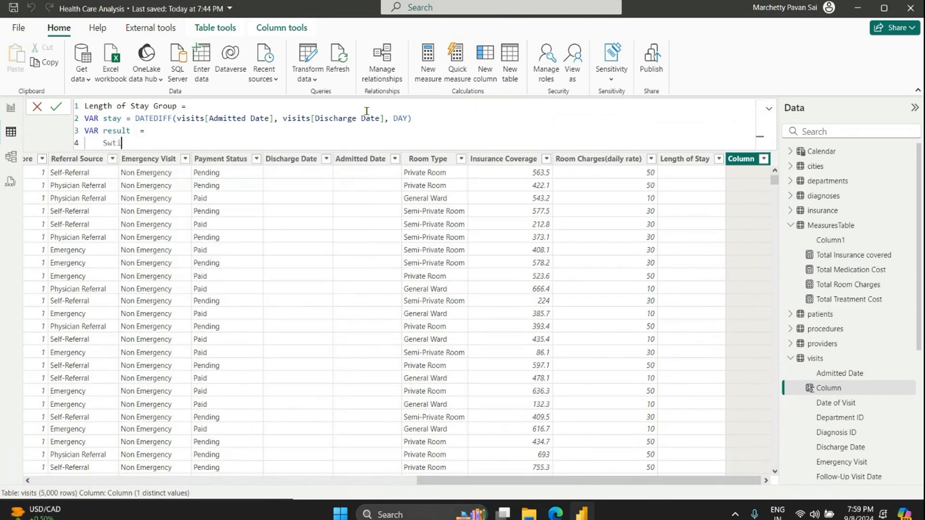
key(BackSpace)
key(BackSpace)
text(it)
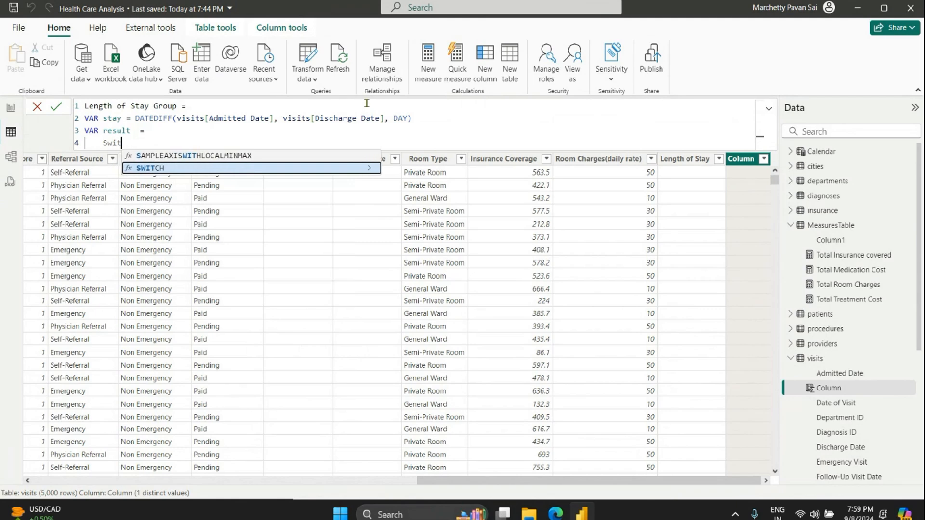
key(Tab)
key(BackSpace)
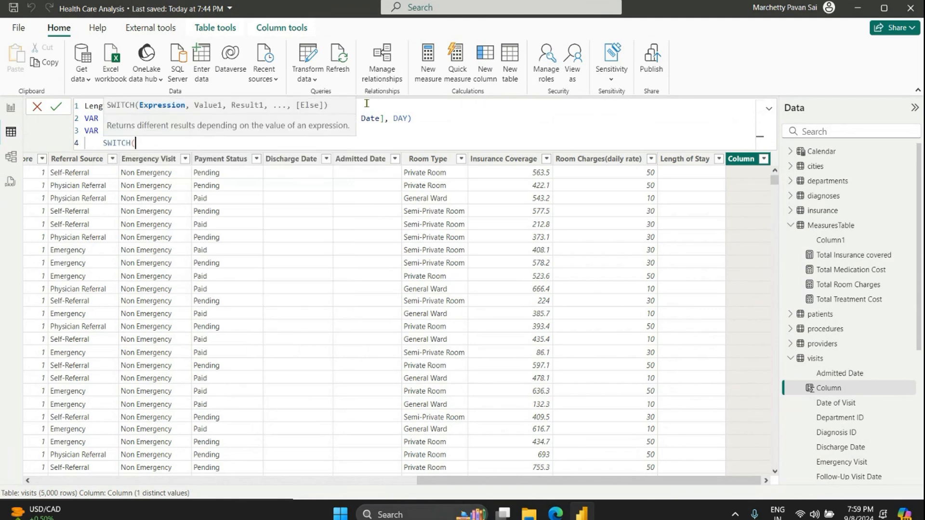
key(shift+Return)
text(tru)
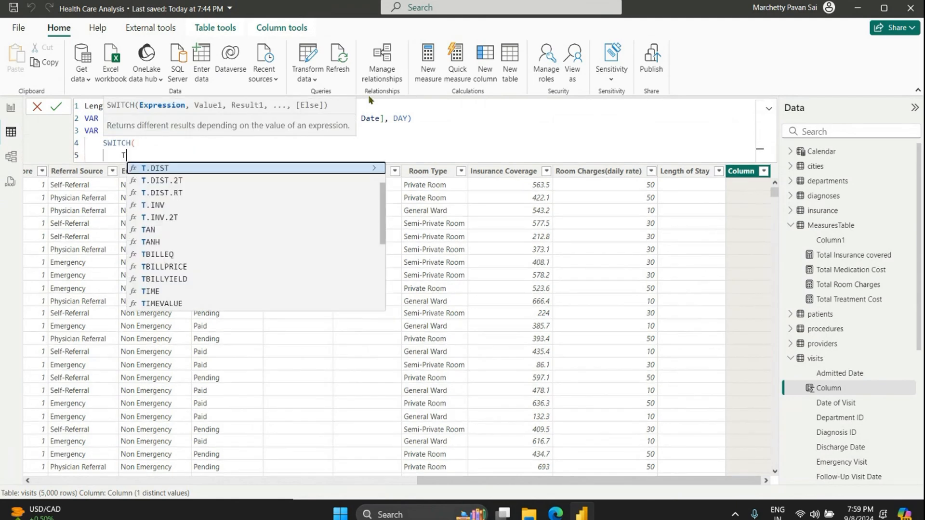
key(Tab)
text(),)
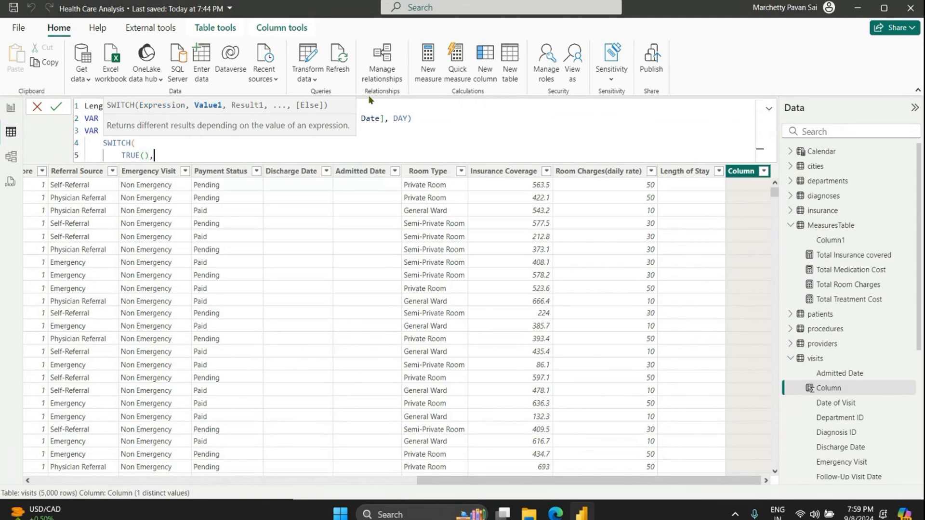
key(shift+Return)
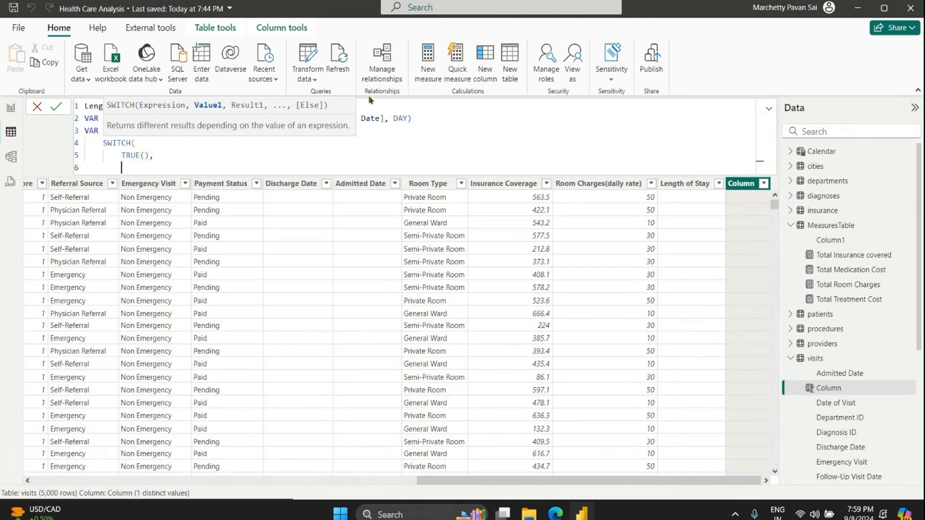
Add the SWITCH condition stay = 1 returning "1 Day".
text(sta)
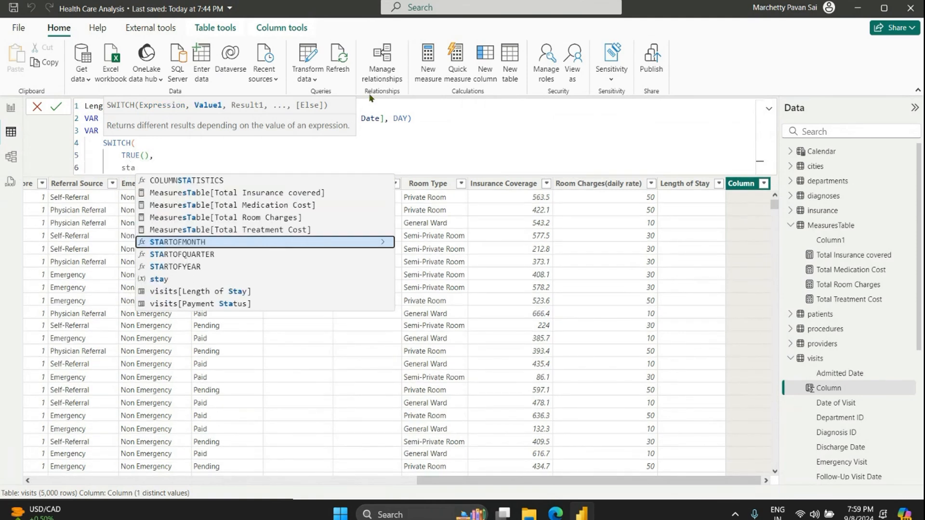
key(Down)
key(Down)
key(Down)
key(Tab)
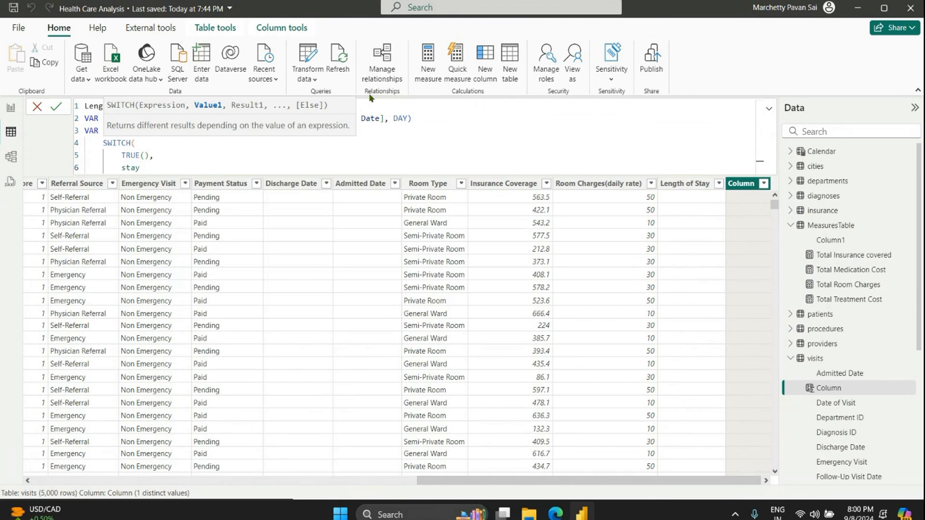
text(= 1 , "1 DAy",)
key(Return)
Add the SWITCH condition stay <= 4 returning "2-4 Days".
text(stay =)
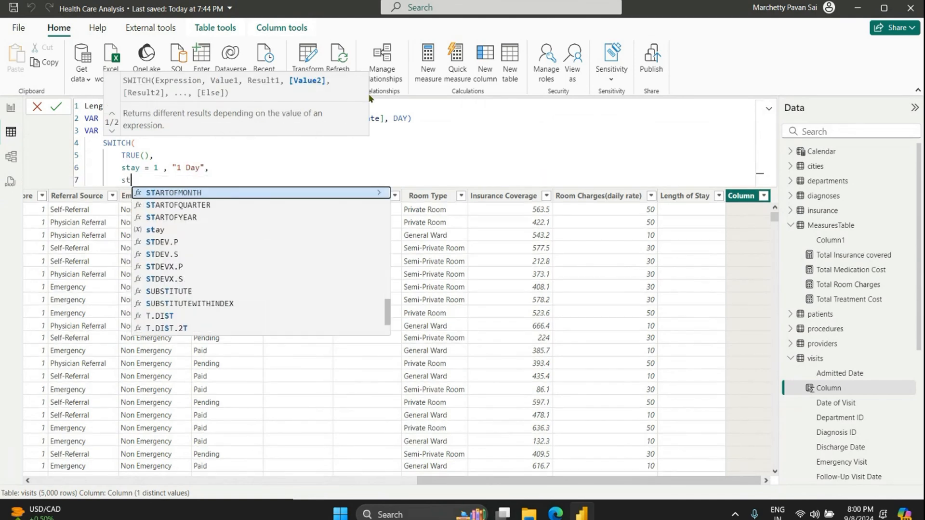
key(BackSpace)
key(BackSpace)
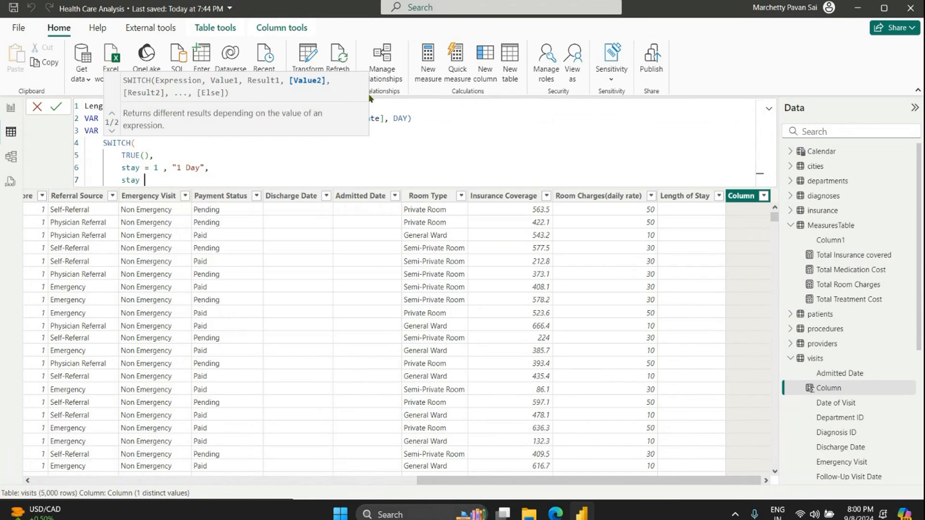
text(<= 4,)
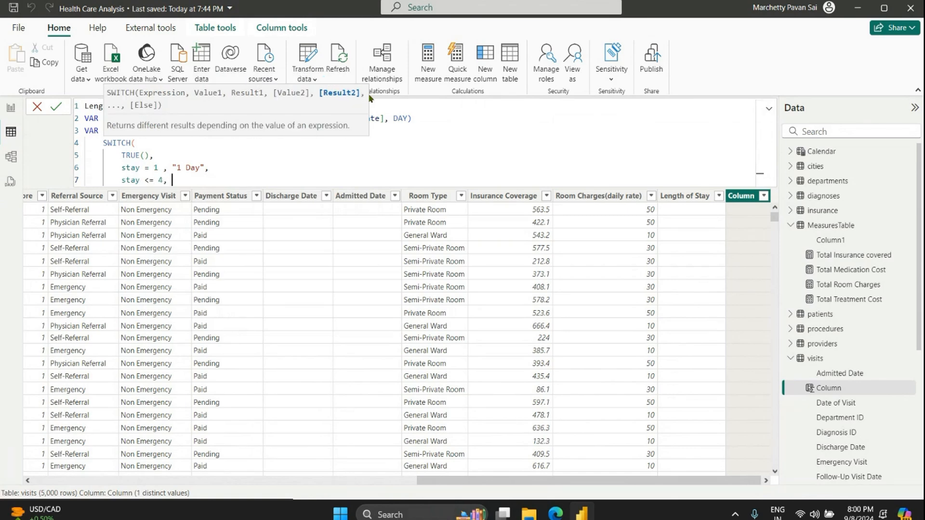
text( "2-4 Days",)
key(Return)
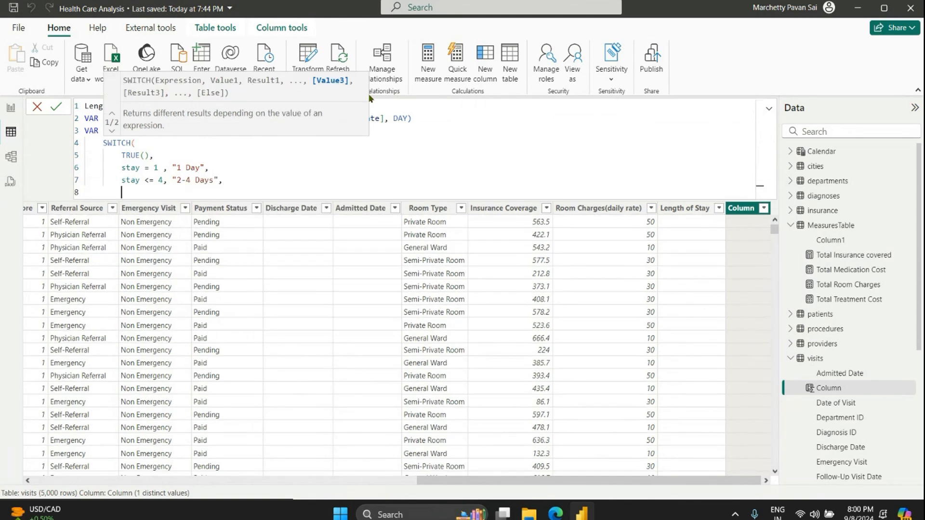
Add the SWITCH condition stay <= 7 returning "5-7 Days".
text(stay <= 7 ,)
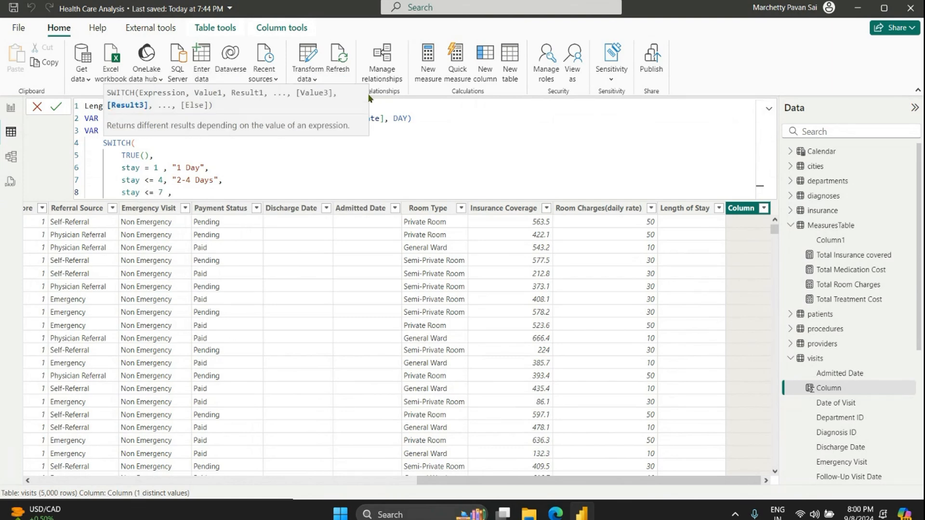
text( "5-7 Days",)
key(Return)
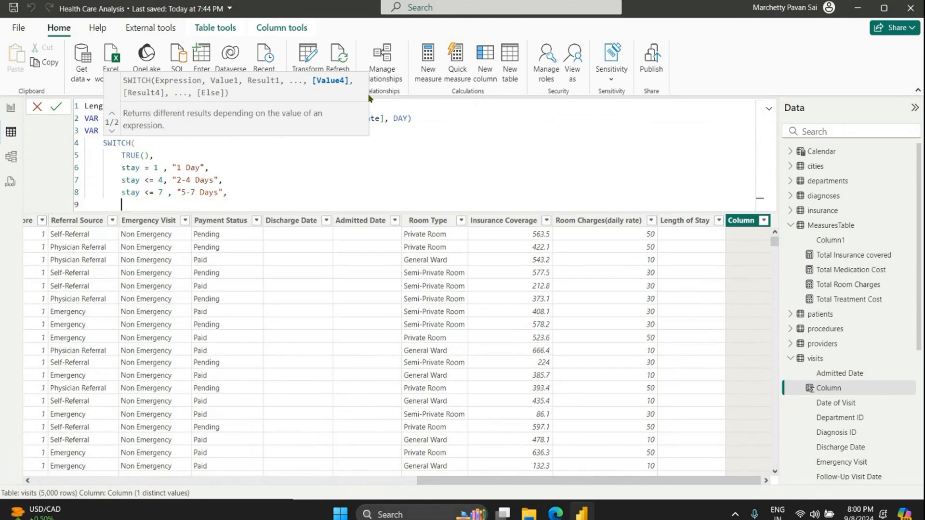
Set "8+ Days" as the fallback result of SWITCH and close the function.
text("8+ Days)
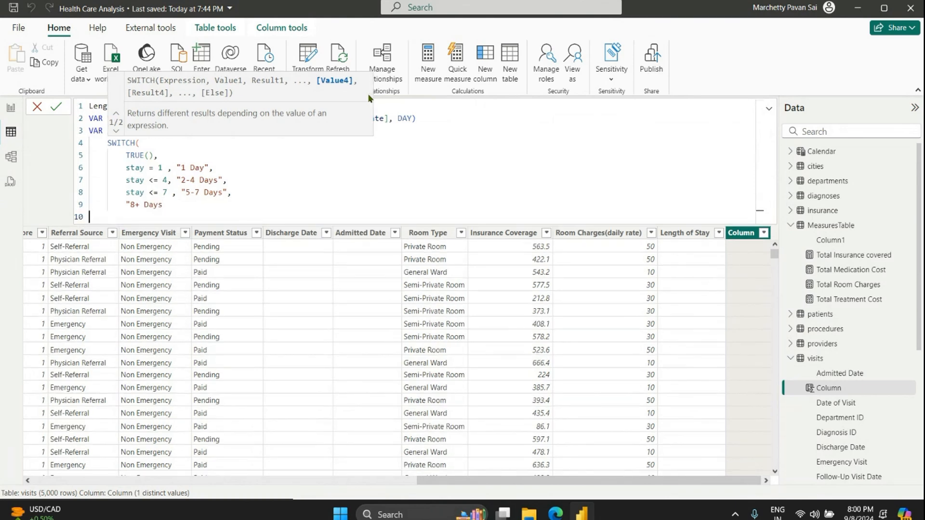
text(")
key(shift+Return)
text())
key(shift+Return)
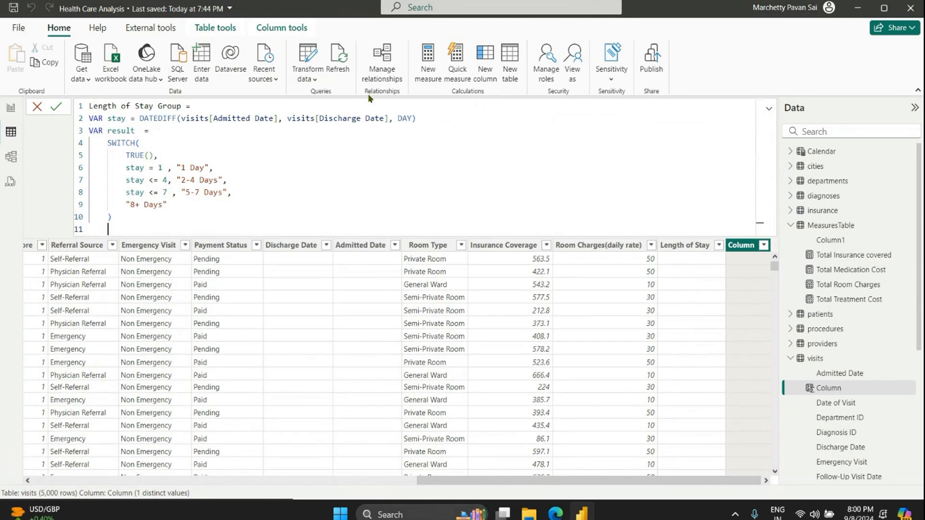
Add a RETURN clause below the SWITCH block that starts an IF testing whether stay = BLANK().
key(shift+Return)
text(R)
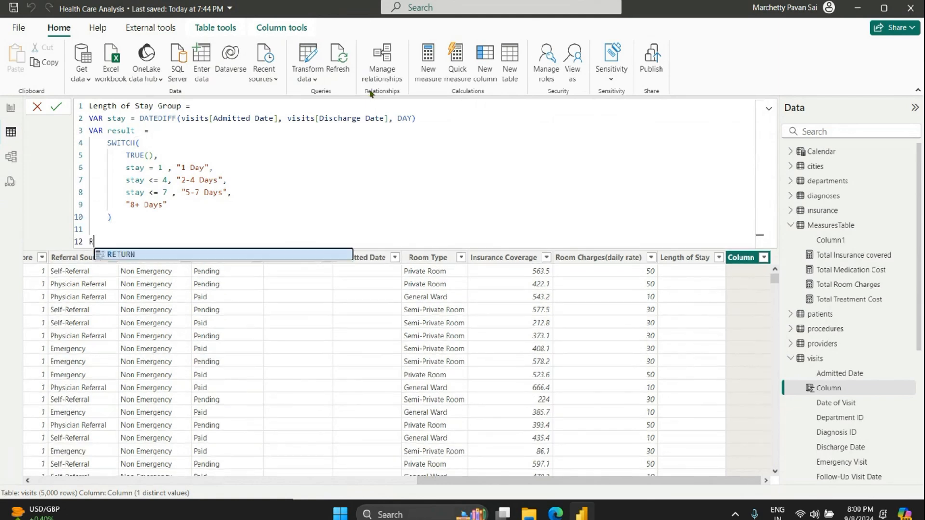
key(Tab)
key(shift+Return)
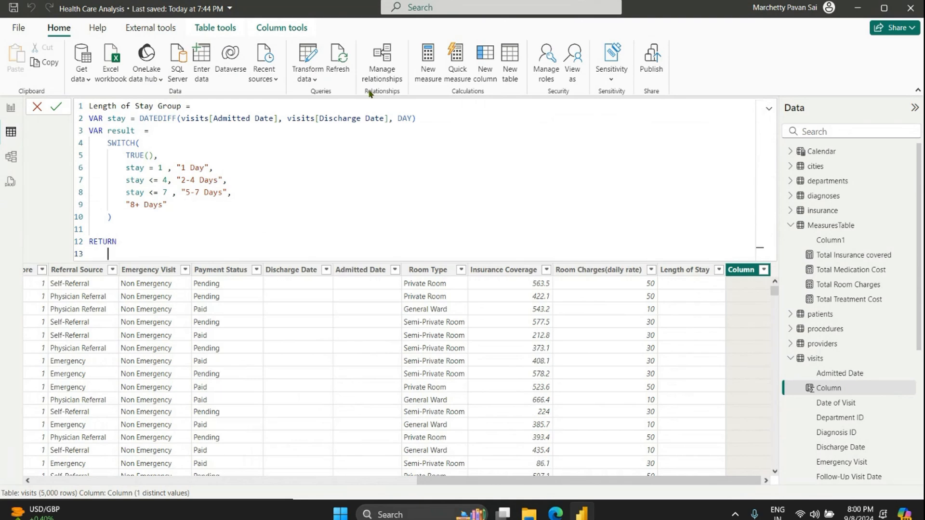
key(Tab)
text(IF()
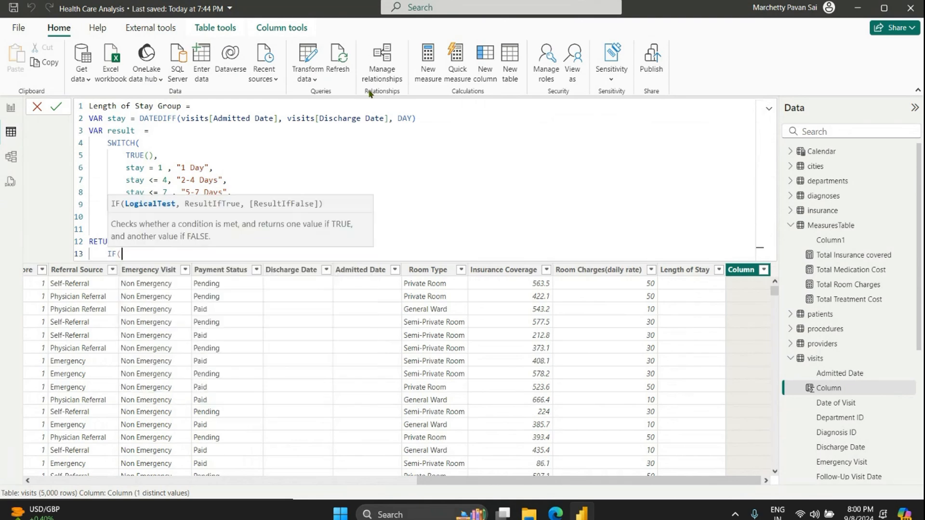
text(stay)
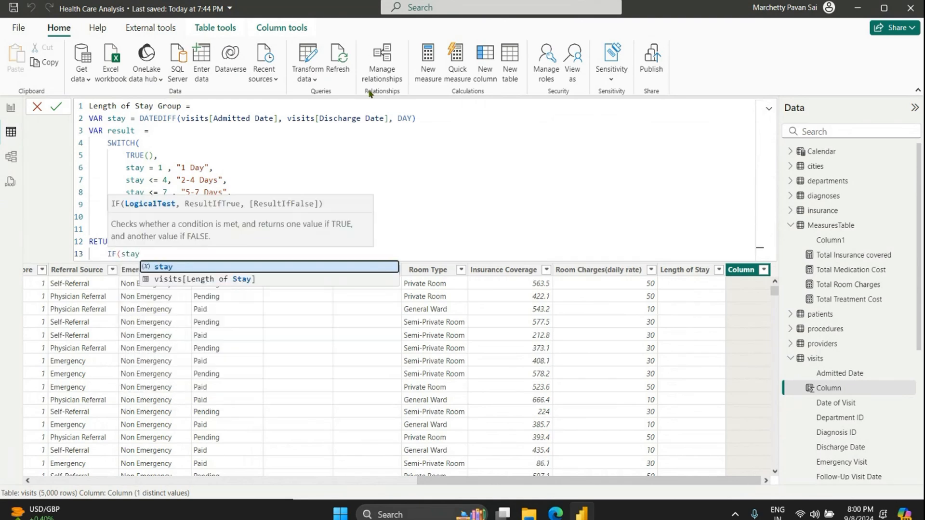
text( = ba)
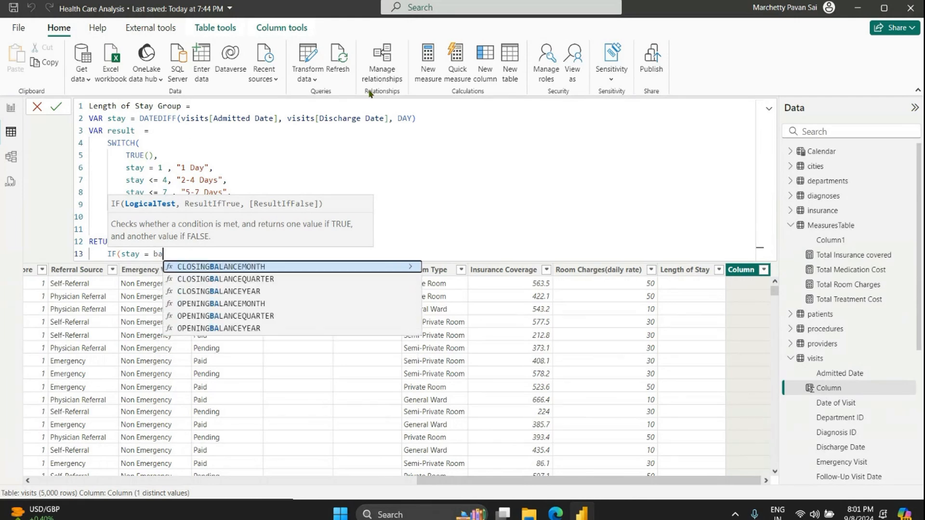
key(BackSpace)
text(lank)
key(Tab)
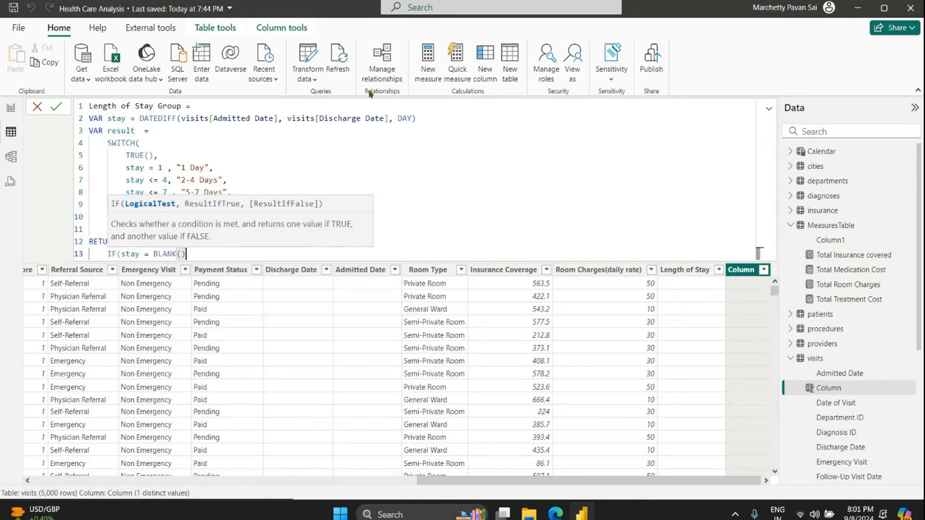
Make the IF return an empty string "" when true and the result variable otherwise, closing the function.
text(,)
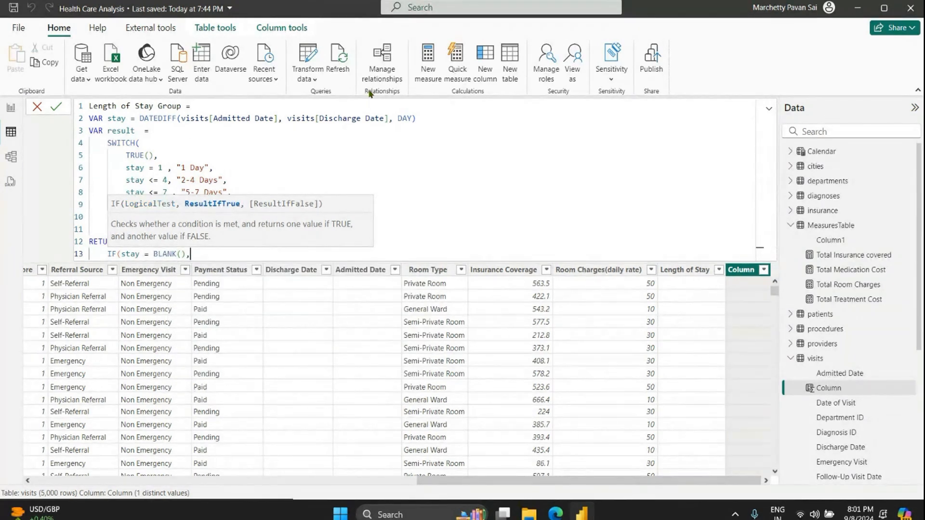
text("",)
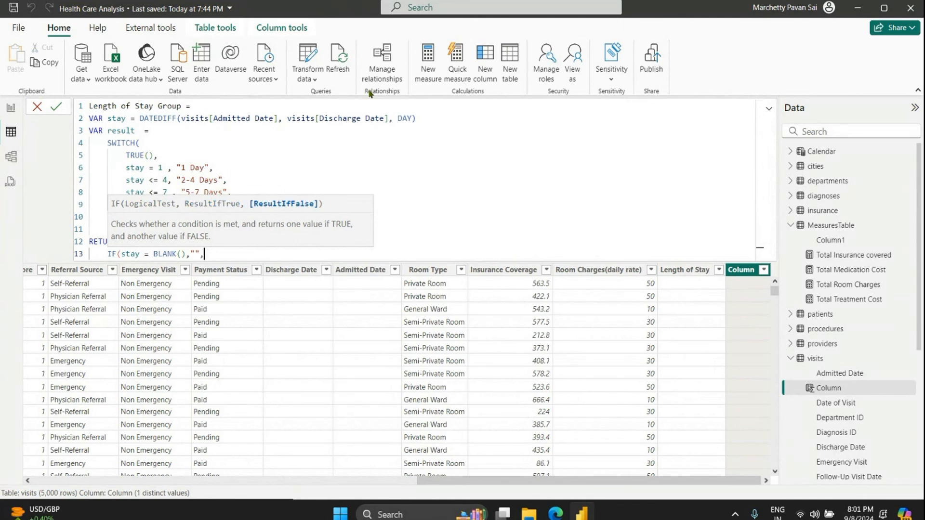
text(result)
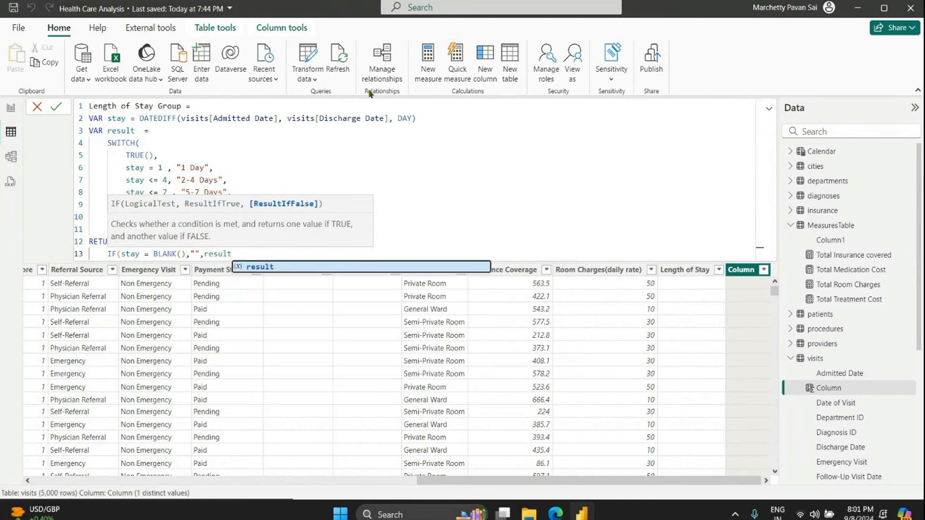
text())
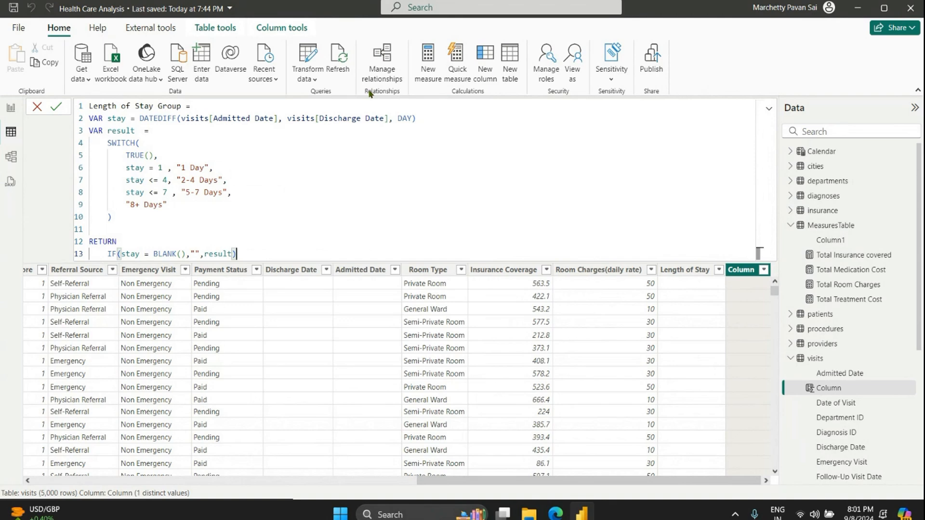
Review the DATEDIFF, SWITCH and RETURN parts of the formula and commit the Length of Stay Group column.
drag(139, 118, 414, 121)
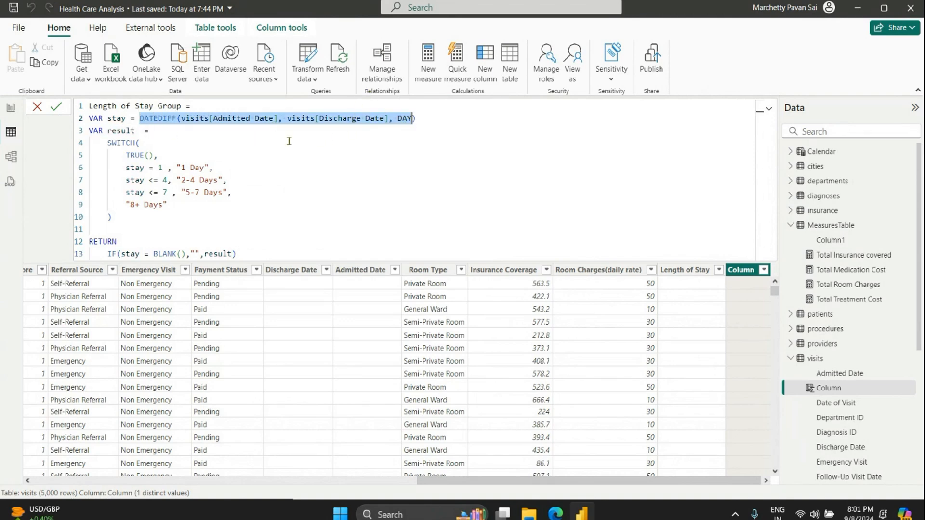
drag(110, 143, 170, 218)
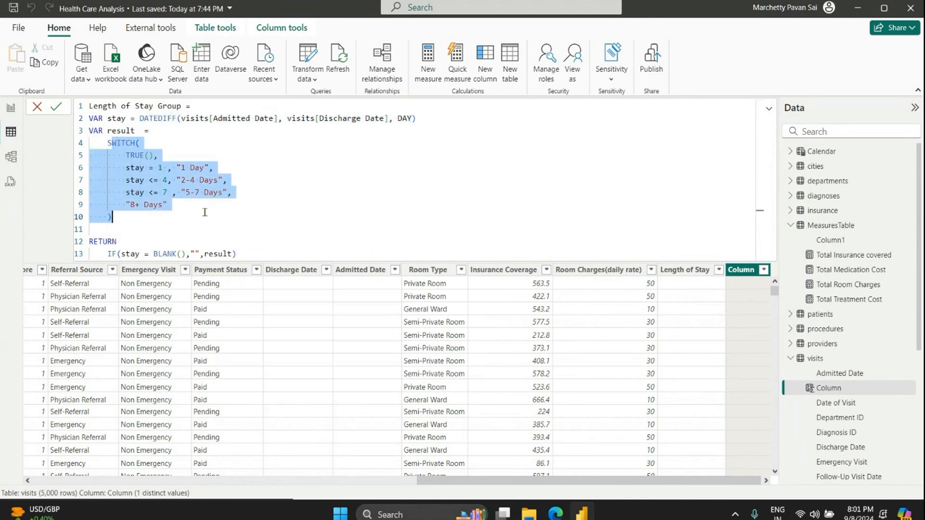
double_click(152, 241)
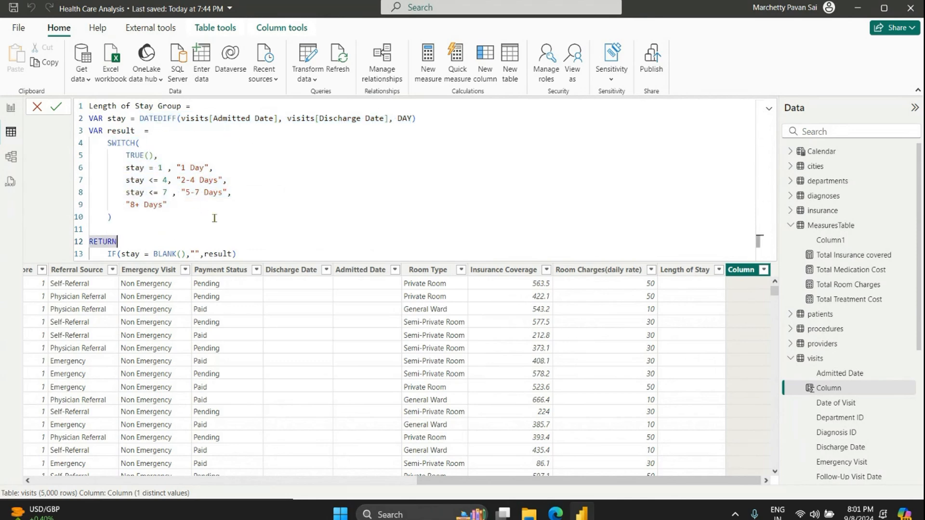
click(240, 253)
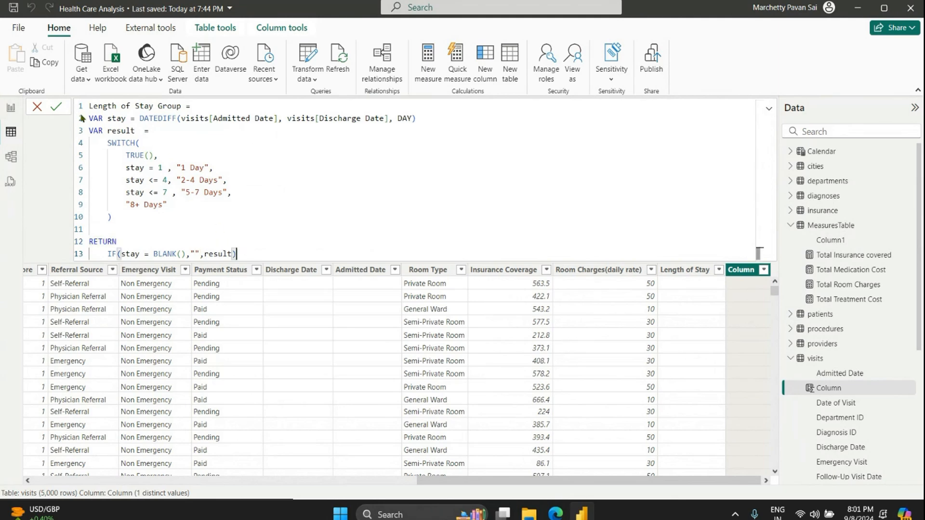
click(56, 106)
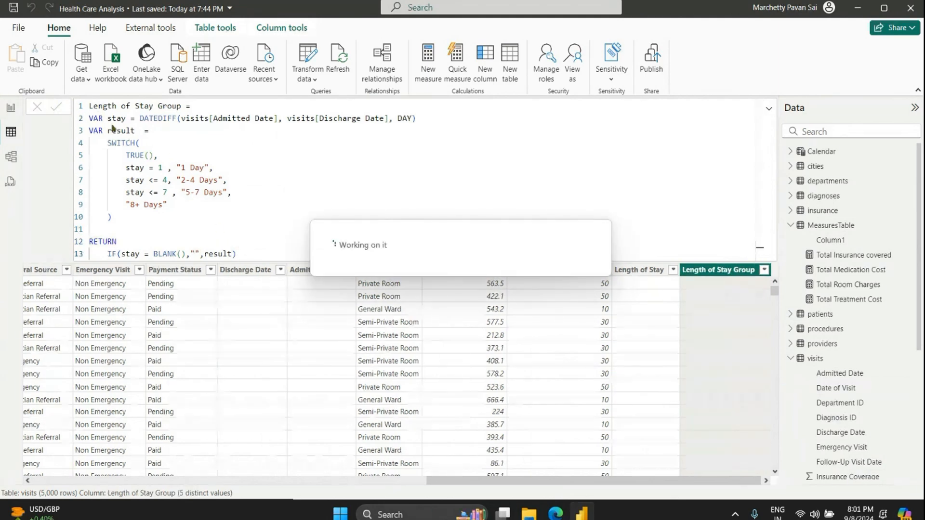
Collapse the formula editor and inspect the distinct values of the Length of Stay Group column without filtering it.
click(766, 111)
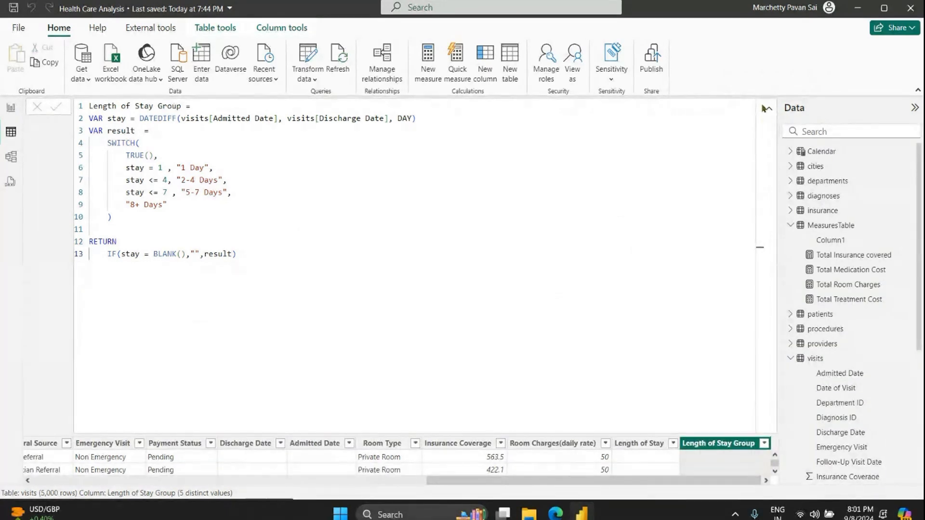
click(767, 110)
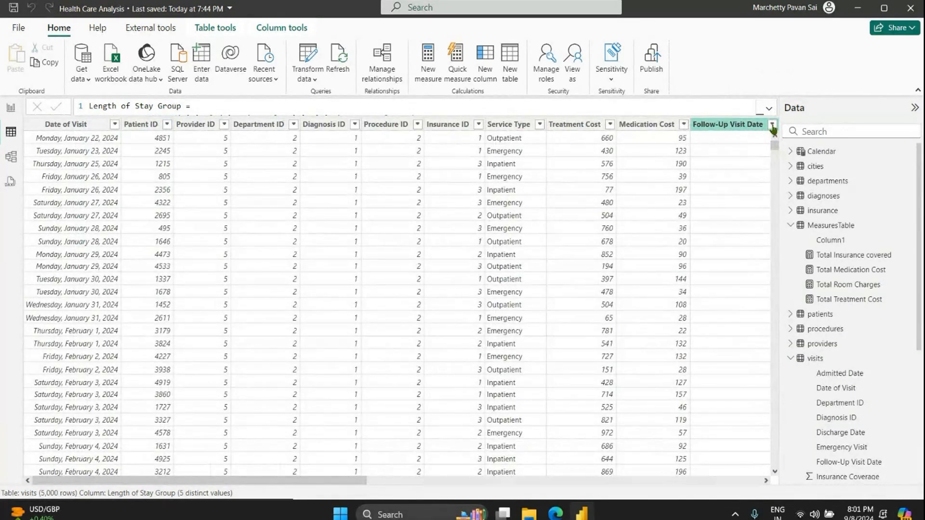
click(684, 480)
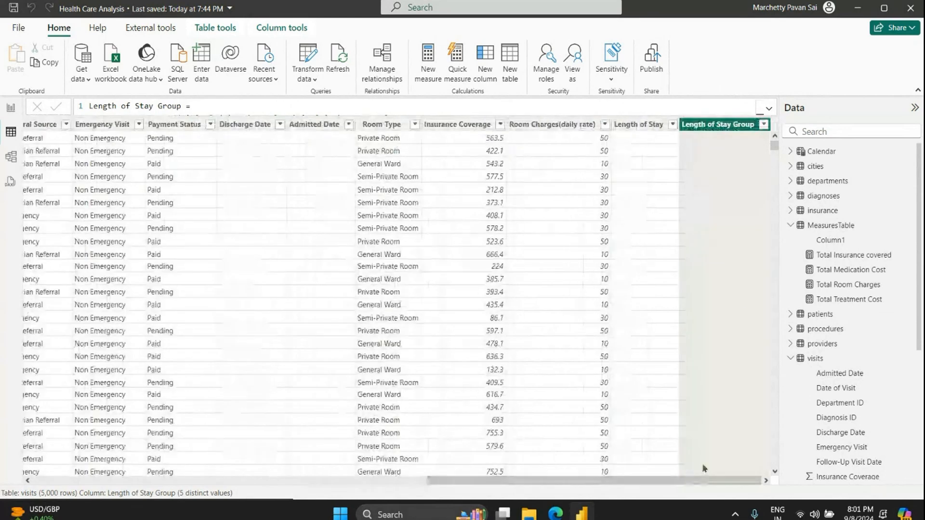
click(764, 124)
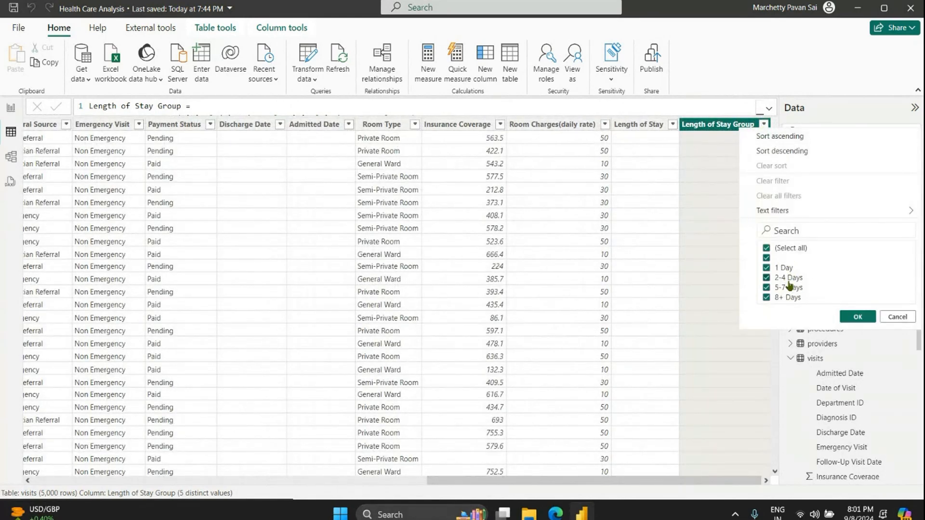
click(882, 319)
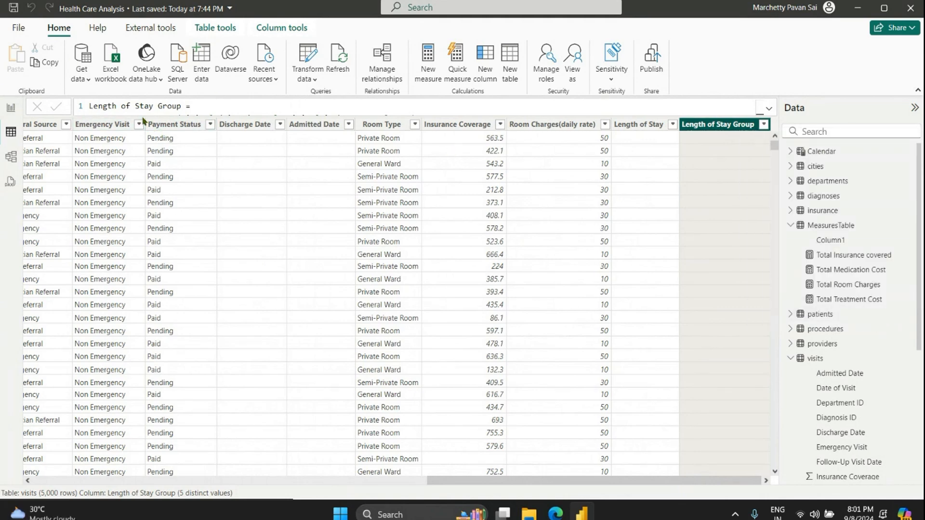
In the report view, begin the Total Room Charges measure's formula with SUMX over the visits table.
click(12, 110)
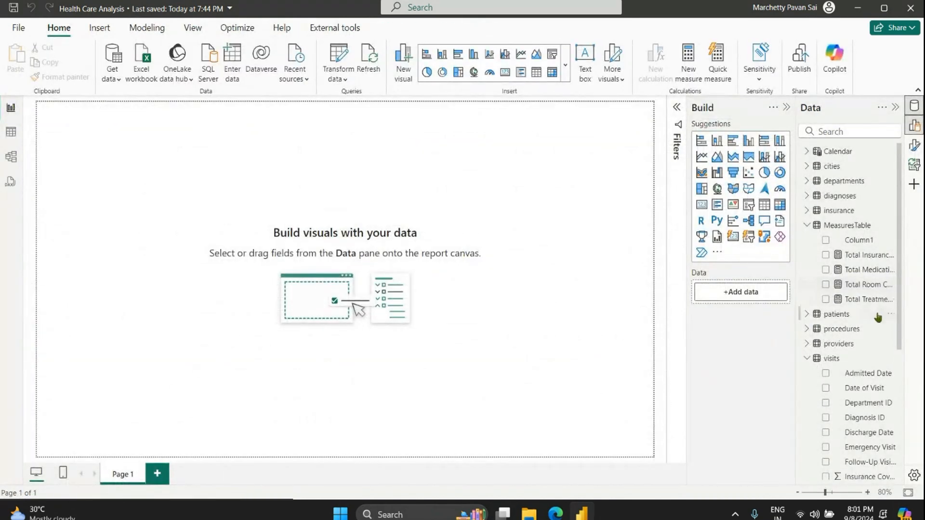
click(867, 285)
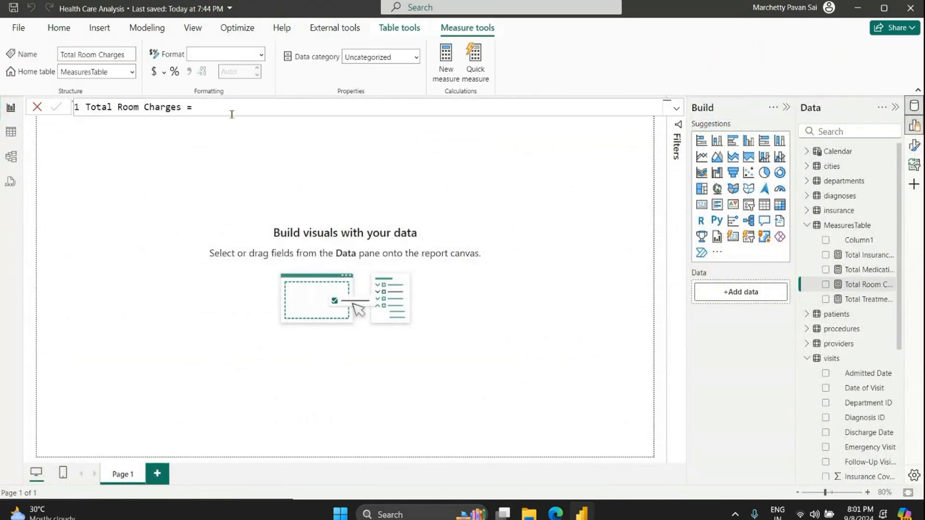
key(shift+Return)
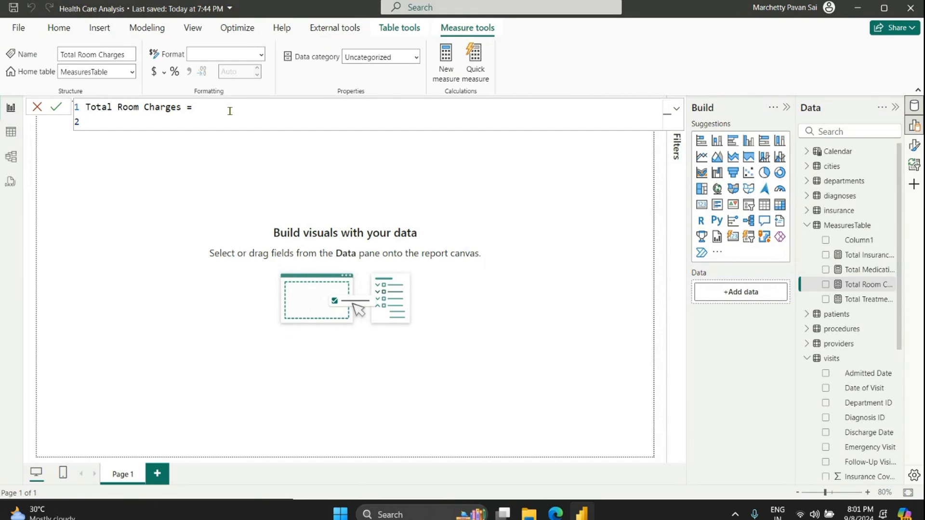
text(SUMX()
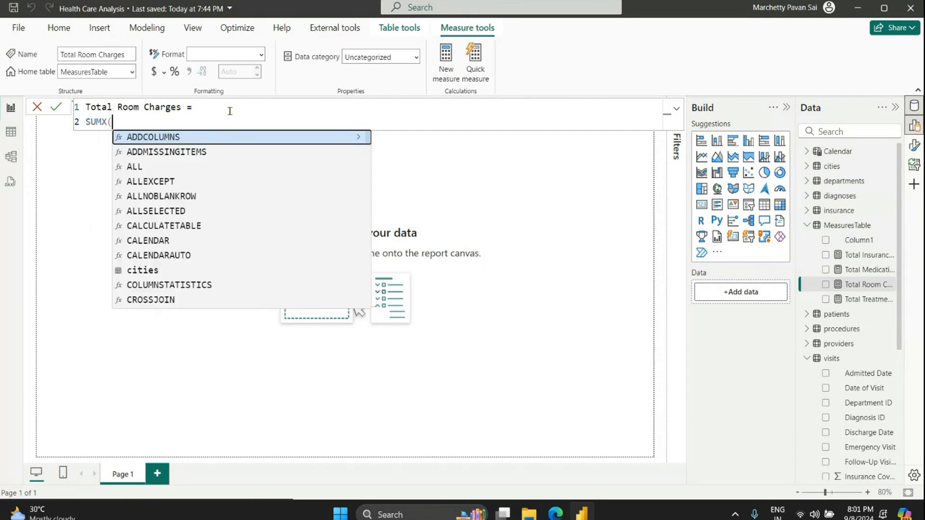
key(shift+Return)
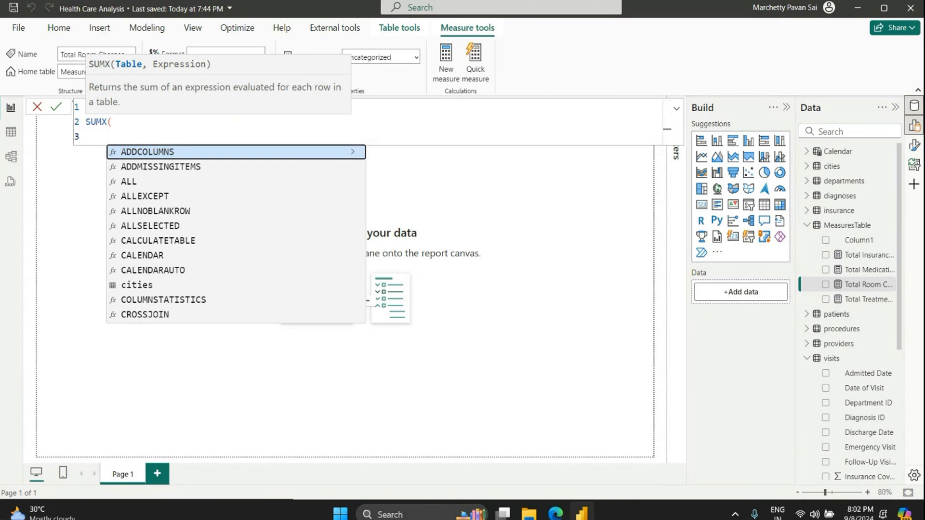
text(visits)
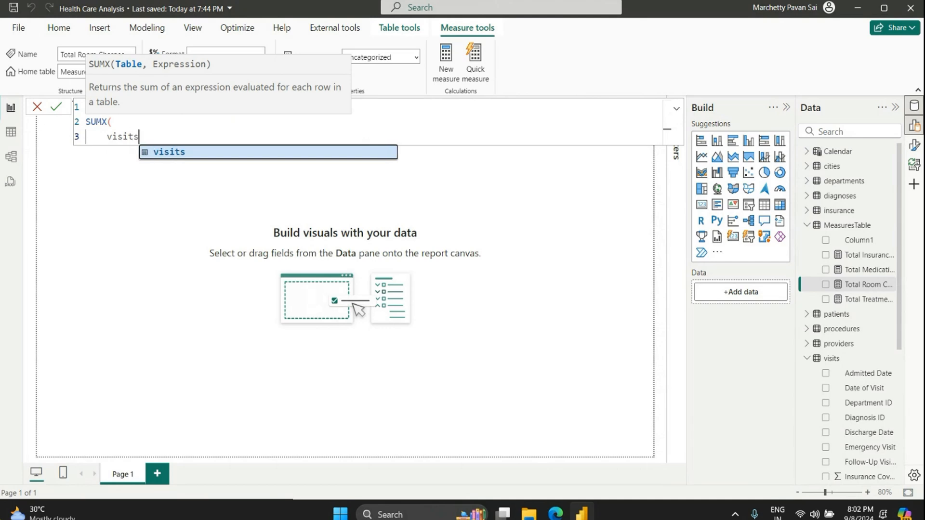
text(,)
key(shift+Return)
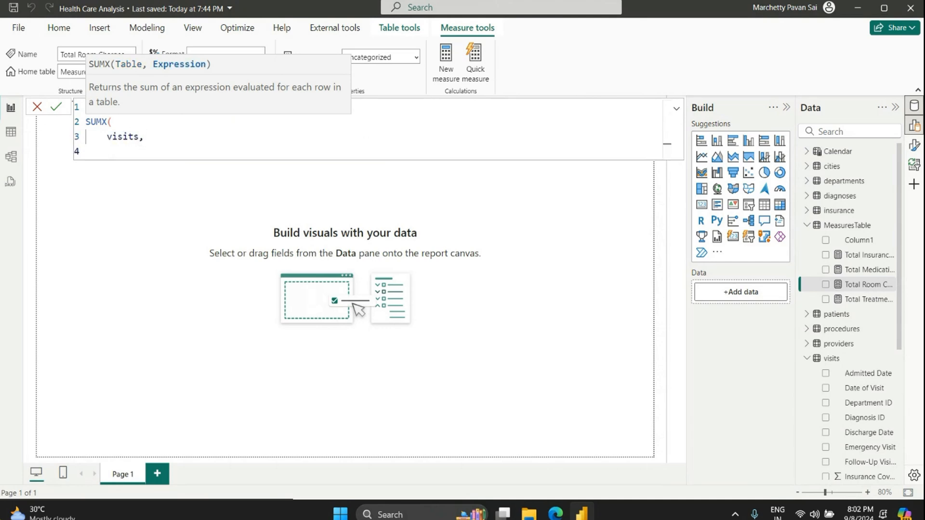
Set the SUMX expression to visits[Room Charges(daily rate)] * visits[Length of Stay] and commit the measure.
text(daily)
key(Tab)
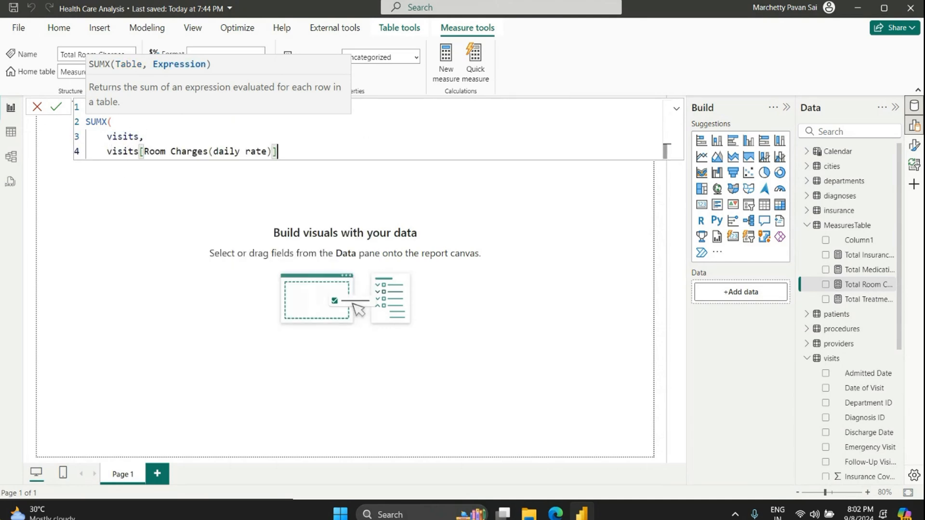
text(* leng)
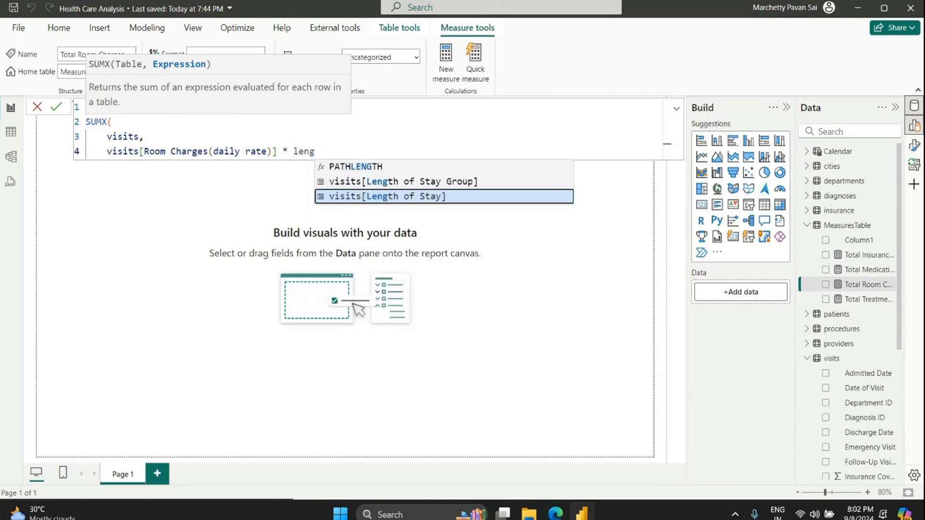
key(Tab)
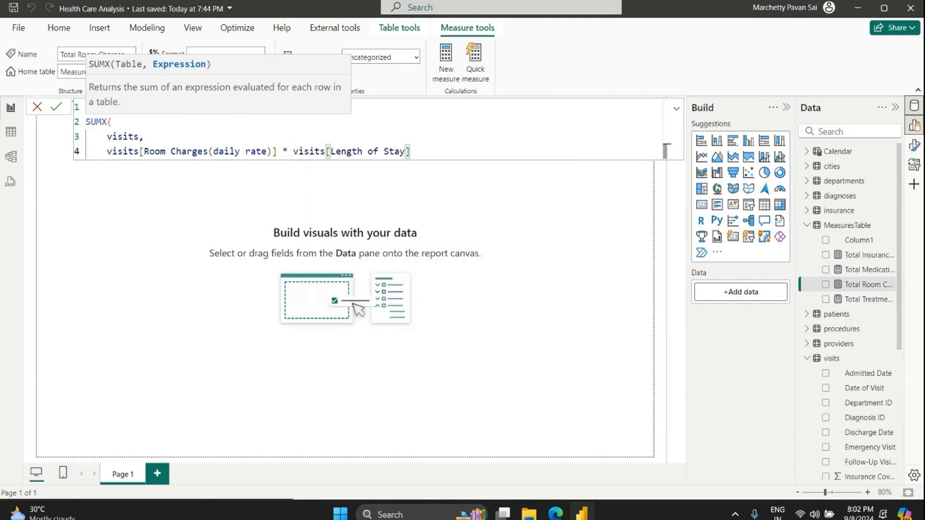
key(shift+Return)
text())
key(Return)
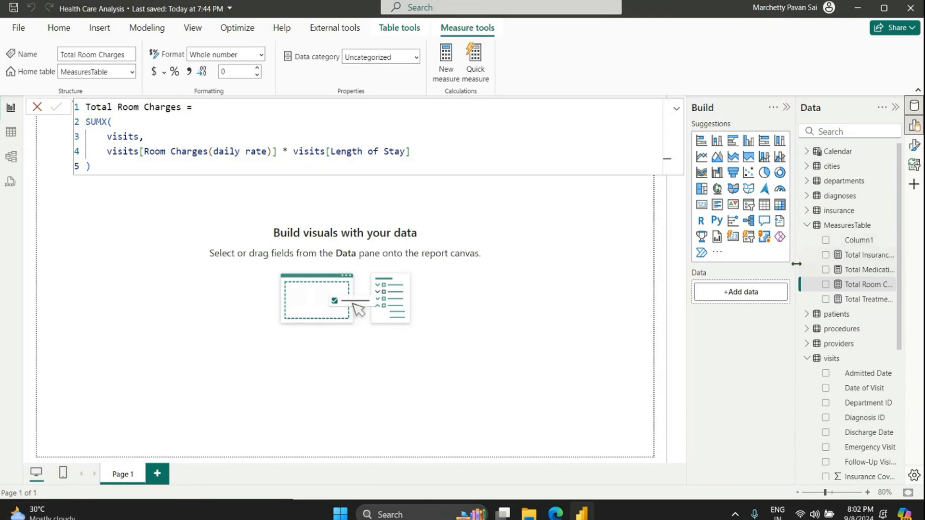
Widen the Data pane and start a Total Billing Amount measure whose formula begins with [Total Medication Cost].
drag(795, 270, 758, 268)
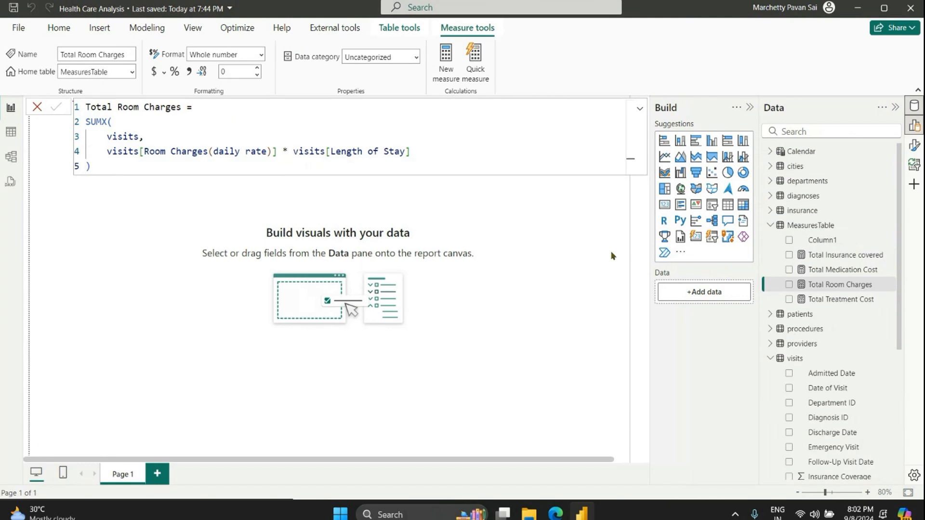
click(446, 62)
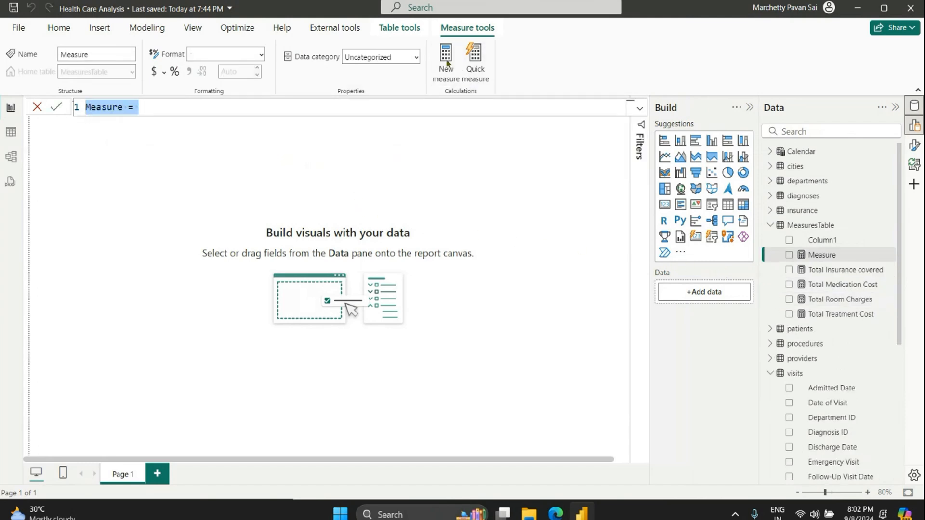
text(Total )
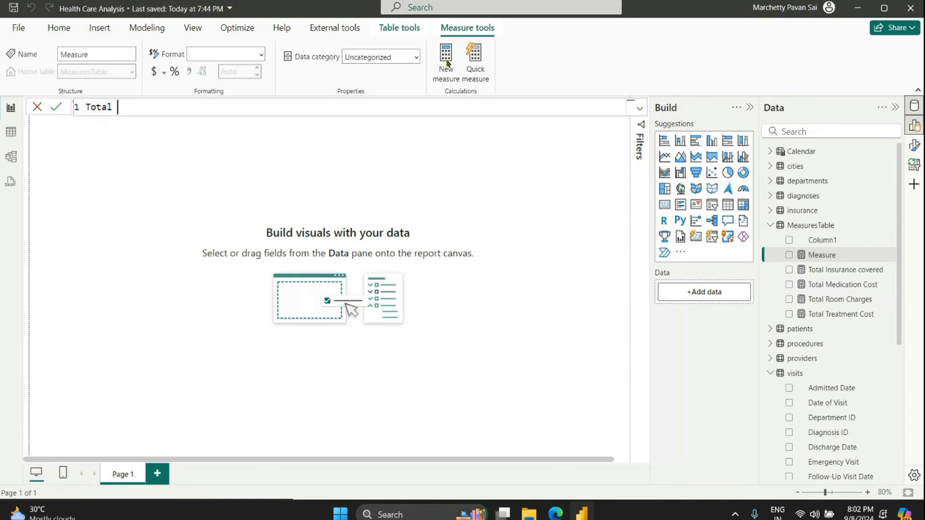
text(Billing Amoun)
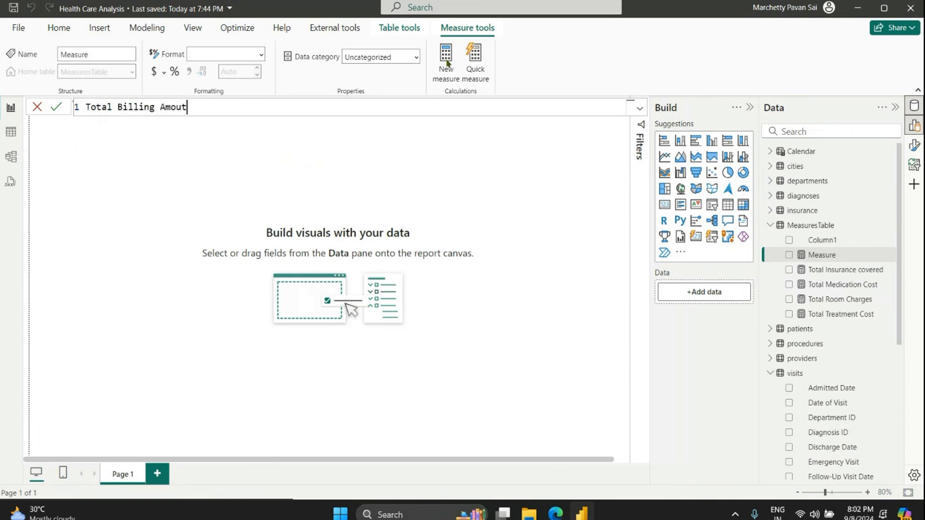
text(t = med)
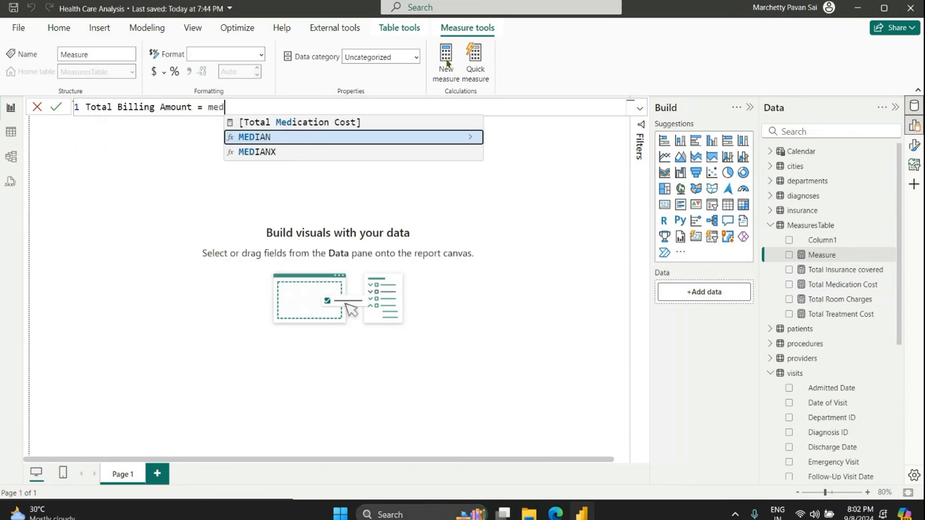
key(Up)
key(Tab)
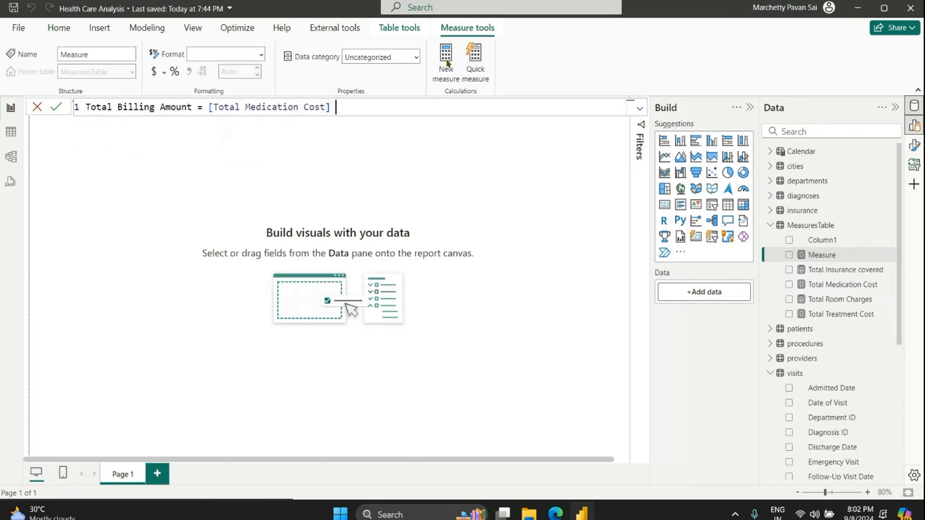
Add [Total Treatment Cost] and [Total Room Charges] to the Total Billing Amount formula and commit the measure.
text(+ [To)
text(tal Trea)
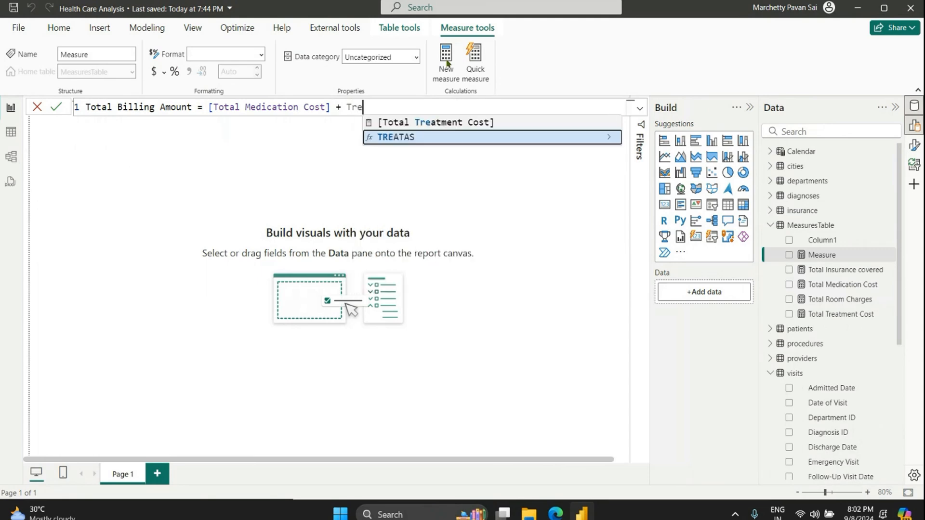
key(Up)
key(Tab)
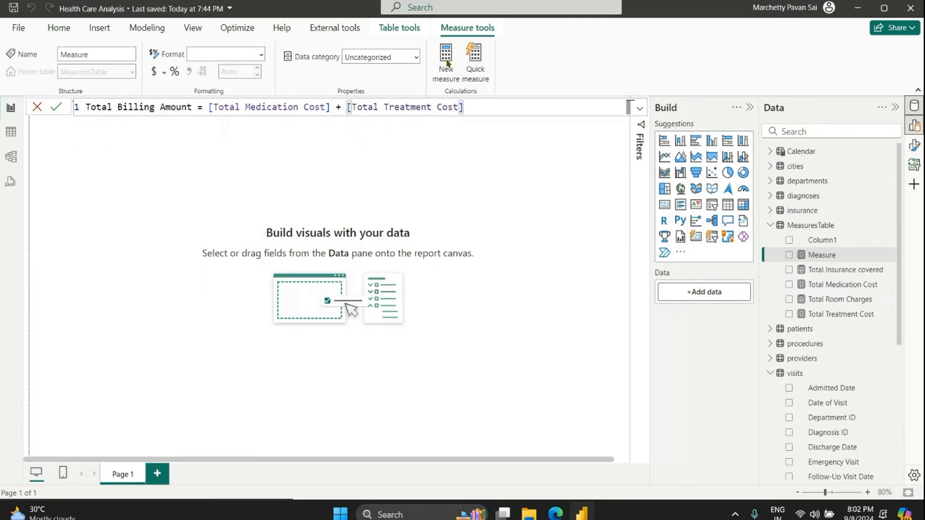
text(+ roo)
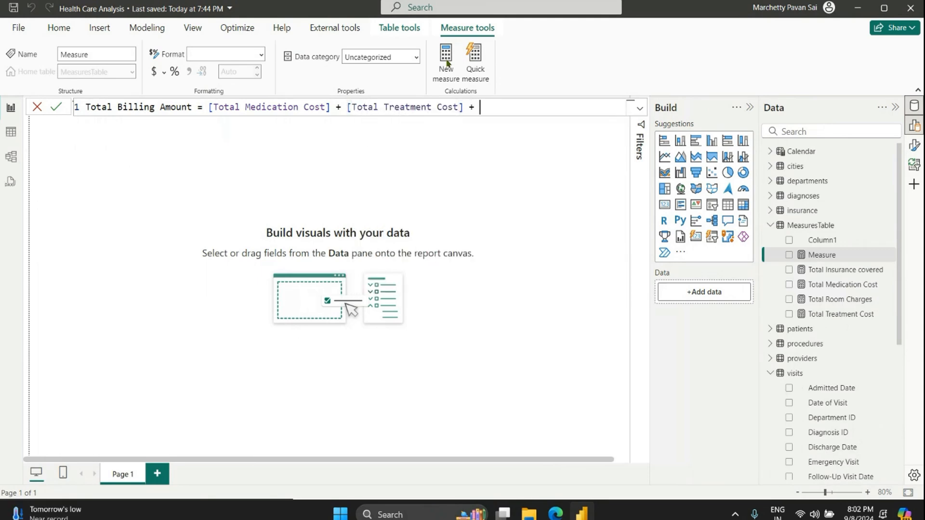
key(Tab)
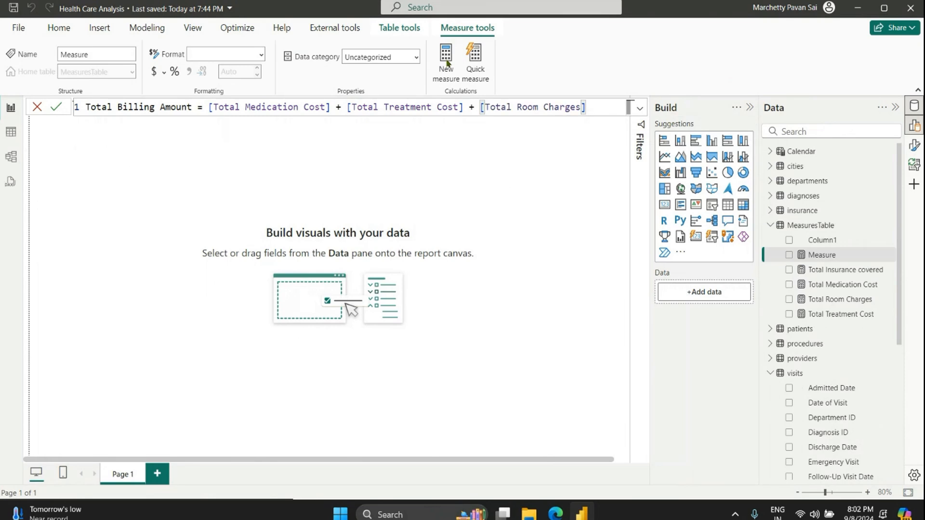
key(Return)
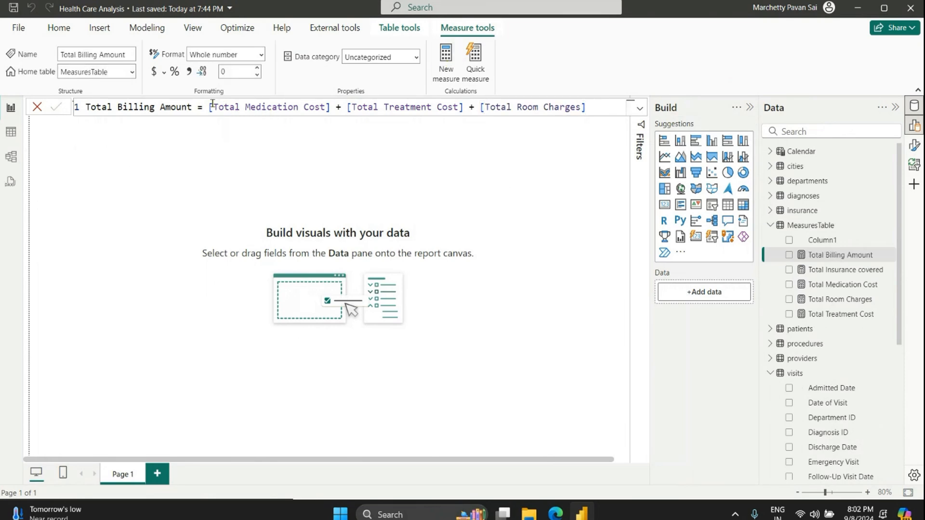
drag(209, 106, 597, 99)
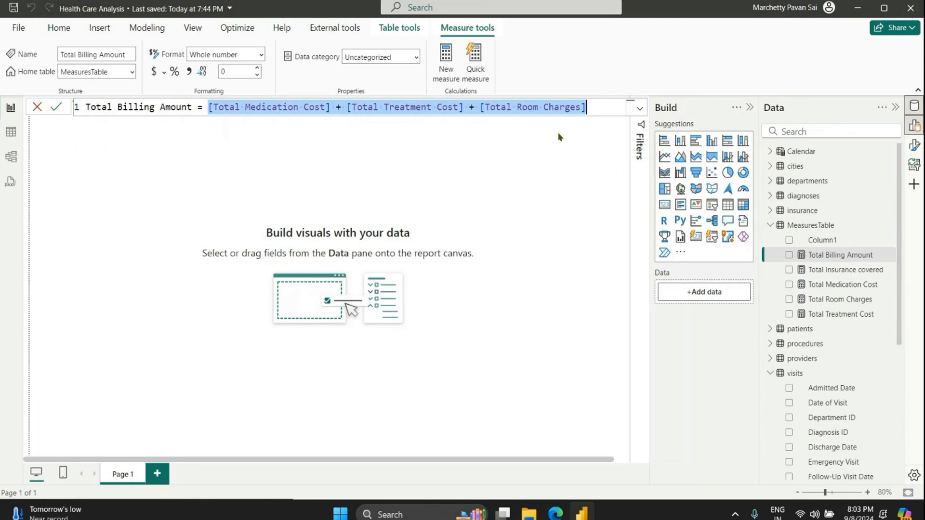
Create an Out of Pocket measure that subtracts [Total Insurance covered] from [Total Billing Amount].
click(446, 71)
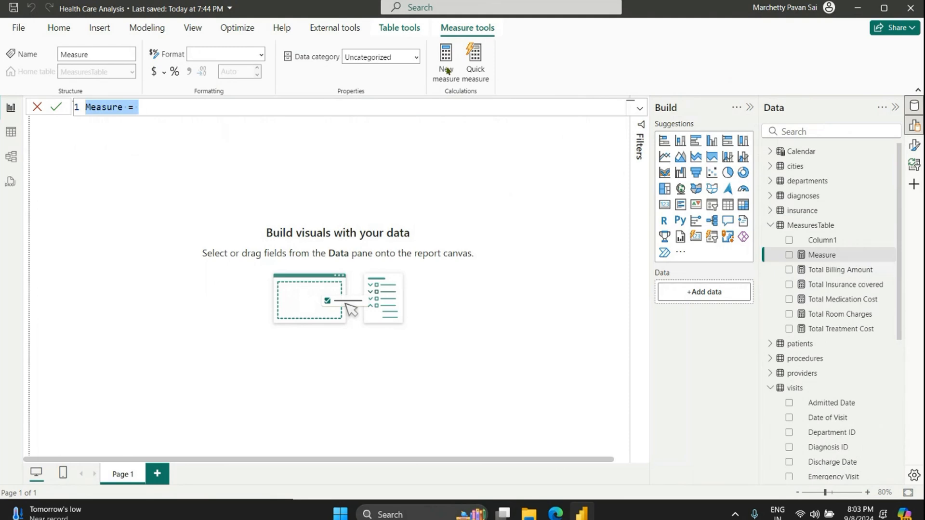
text(Out )
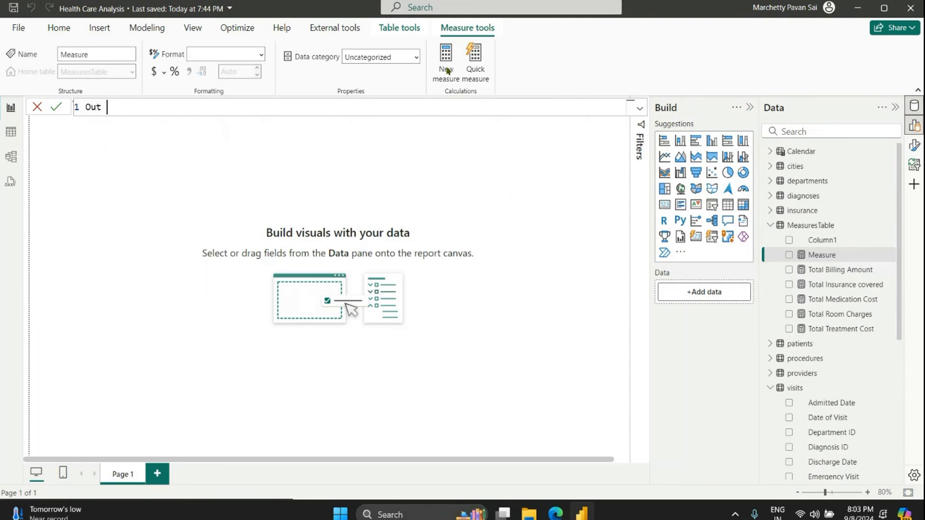
text(of Pocket = [Total Billing Amo)
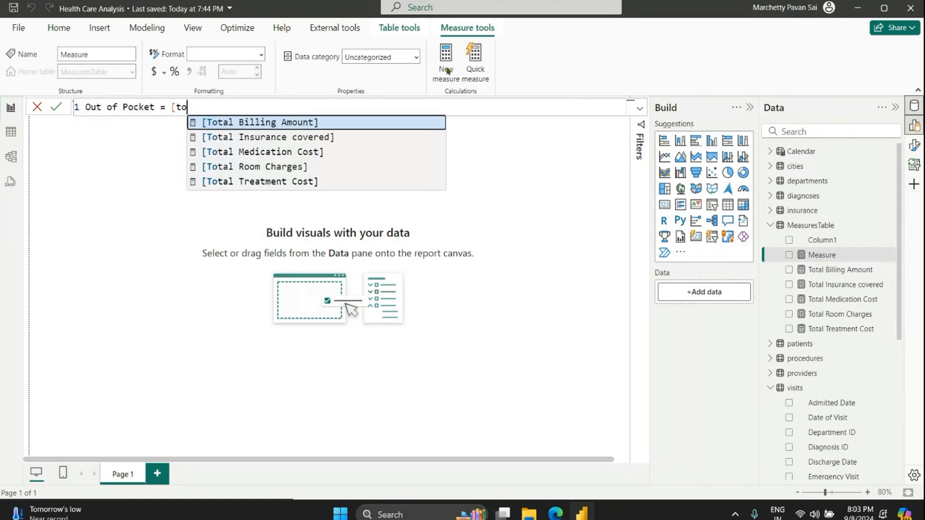
key(Tab)
text(- )
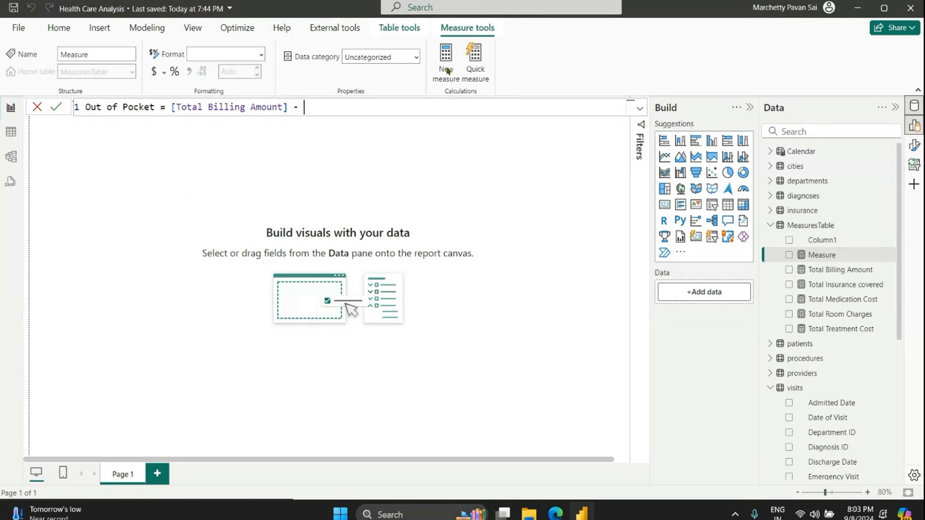
text(tota)
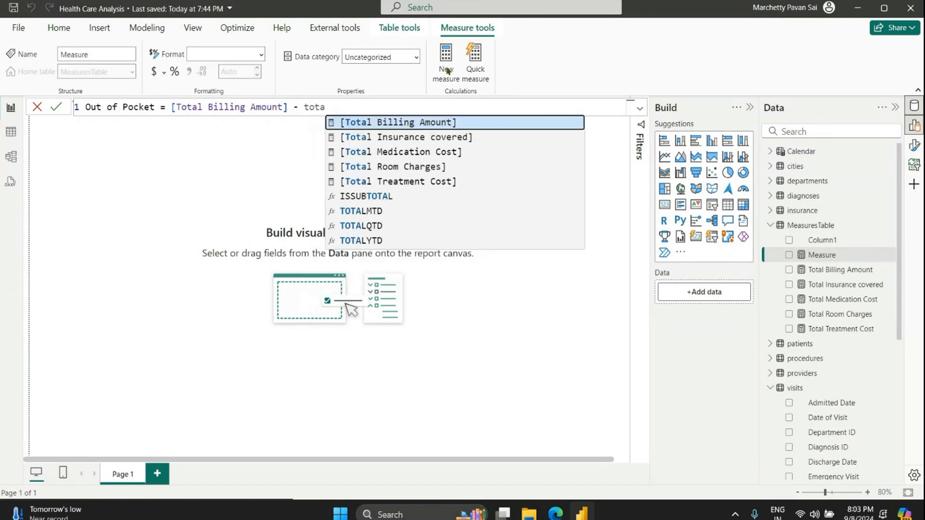
key(Down)
key(Tab)
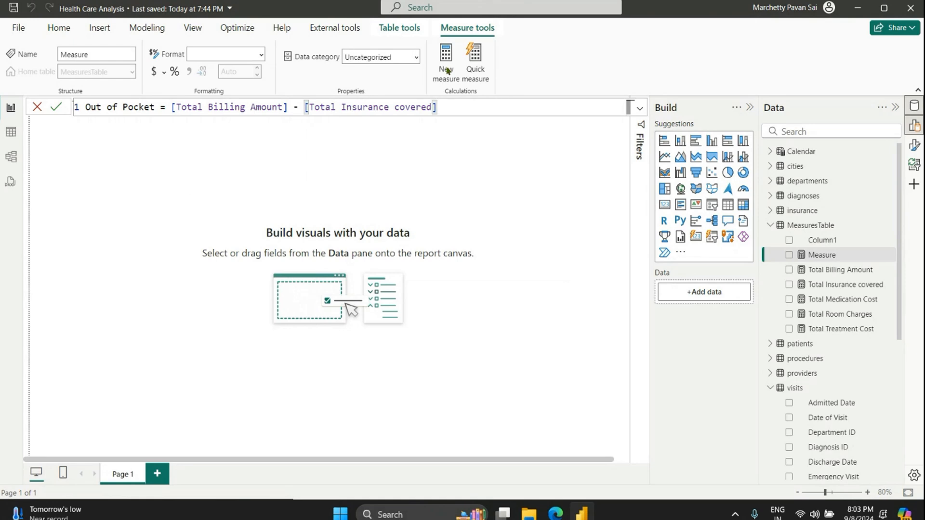
key(Return)
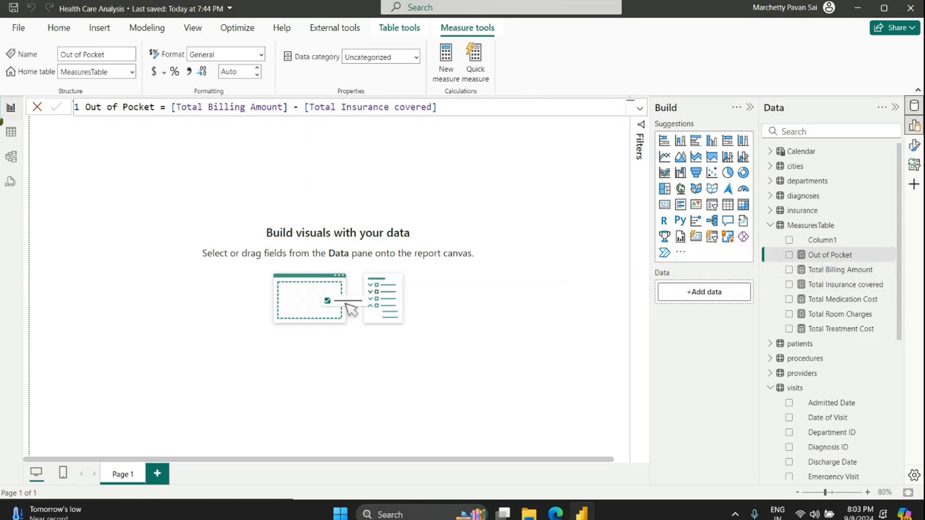
In the model view, put the Out of Pocket measure and all five Total measures into a display folder named Total.
click(10, 157)
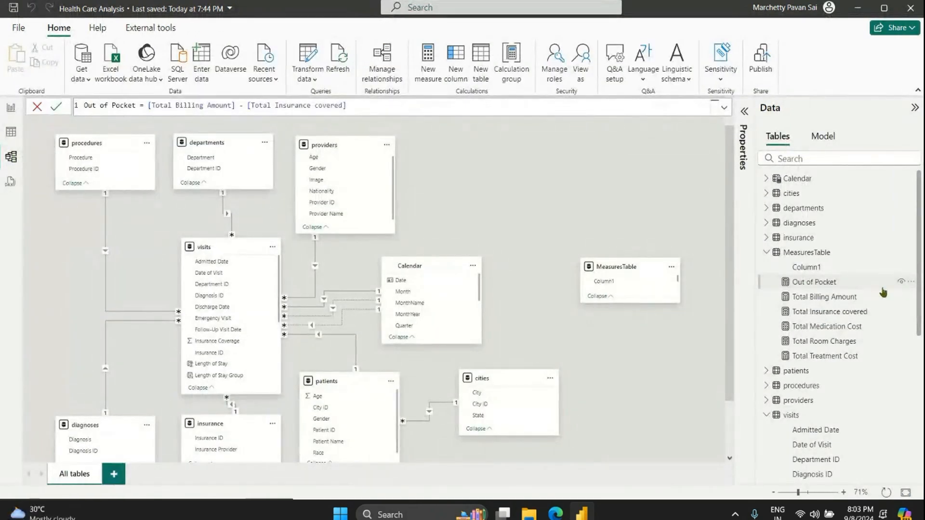
ctrl+click(838, 298)
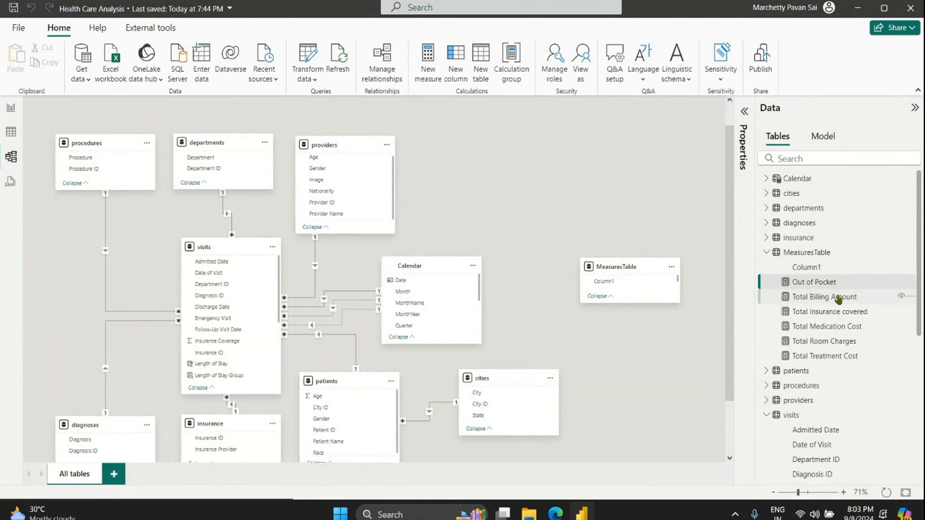
ctrl+click(836, 313)
ctrl+click(837, 328)
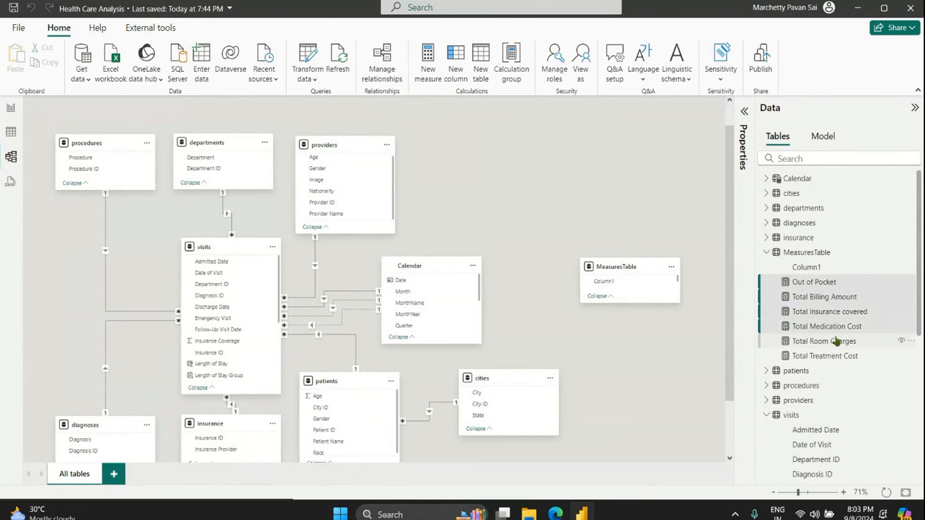
ctrl+click(838, 342)
ctrl+click(839, 357)
click(744, 113)
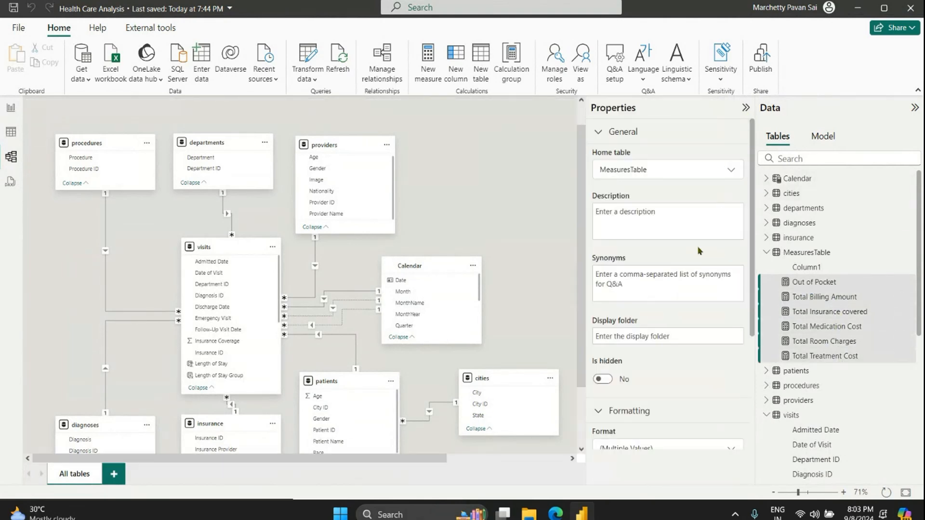
click(651, 329)
text(Total)
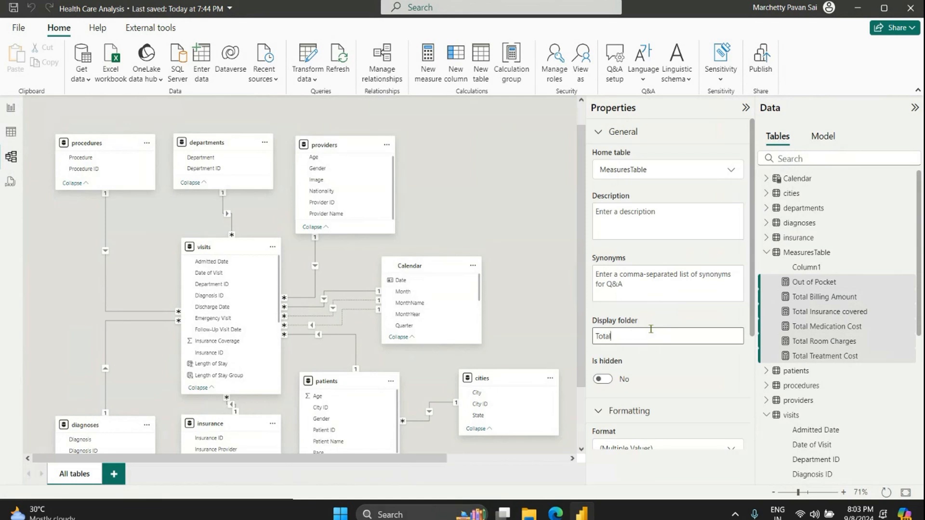
key(Return)
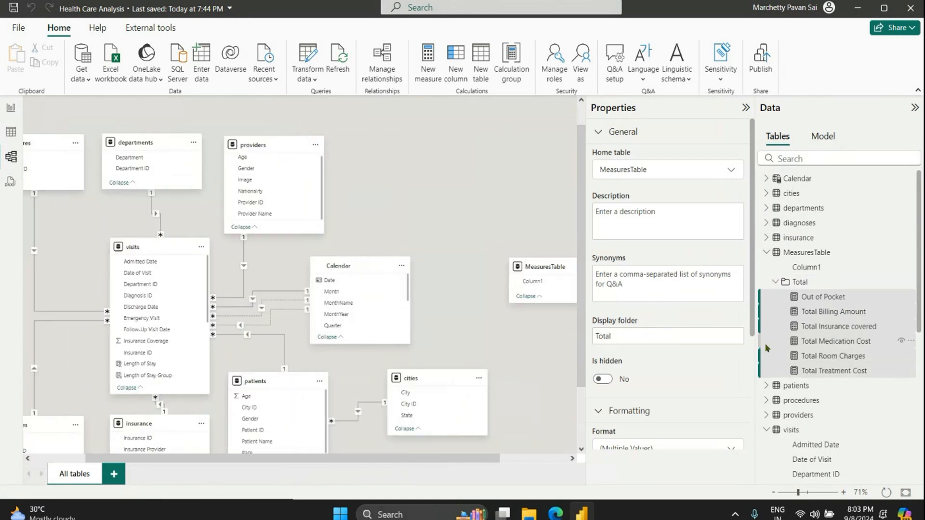
click(775, 283)
click(774, 282)
click(775, 283)
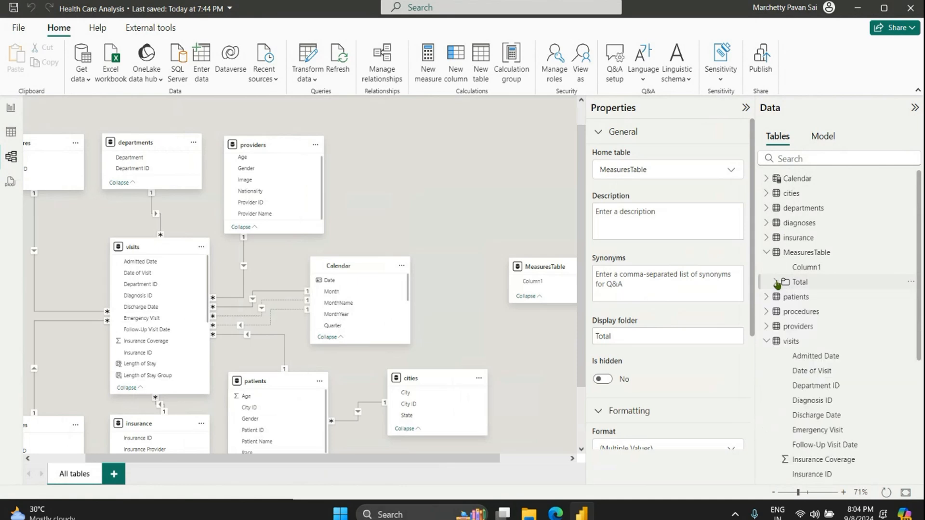
click(775, 283)
Back in the report view, start an Average Insurance Coverage measure in MeasuresTable with the AVERAGE function.
click(806, 256)
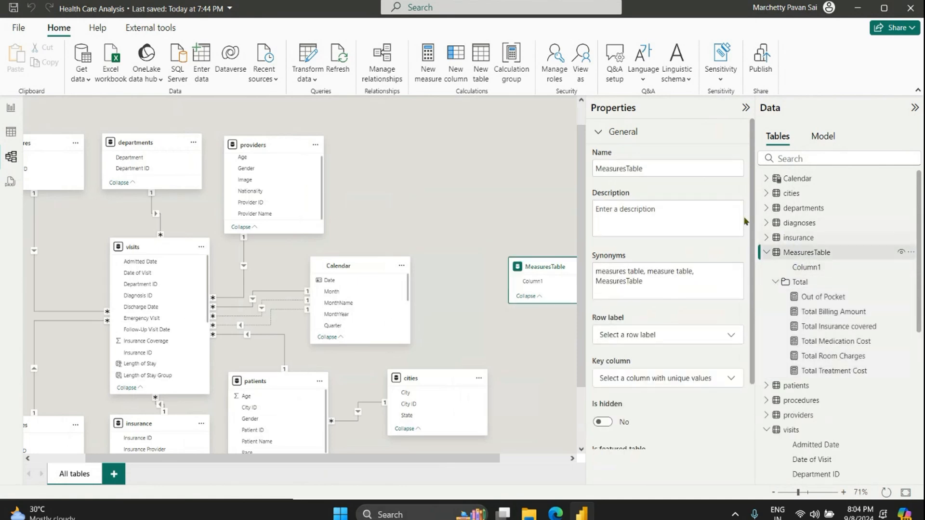
click(11, 107)
click(839, 230)
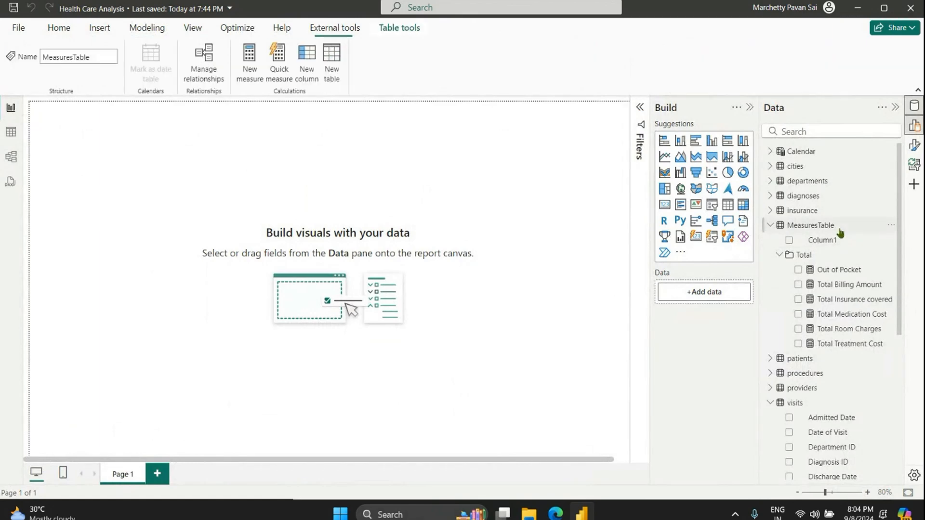
click(247, 67)
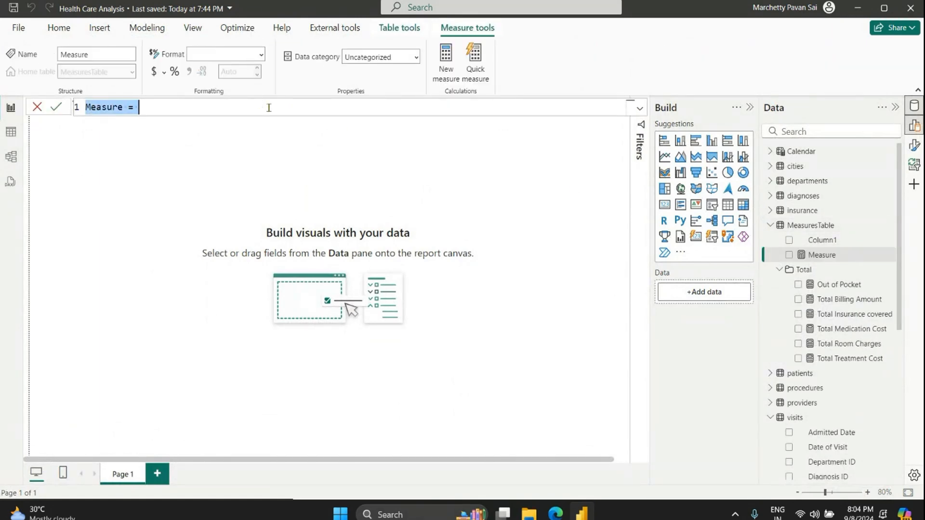
text(A)
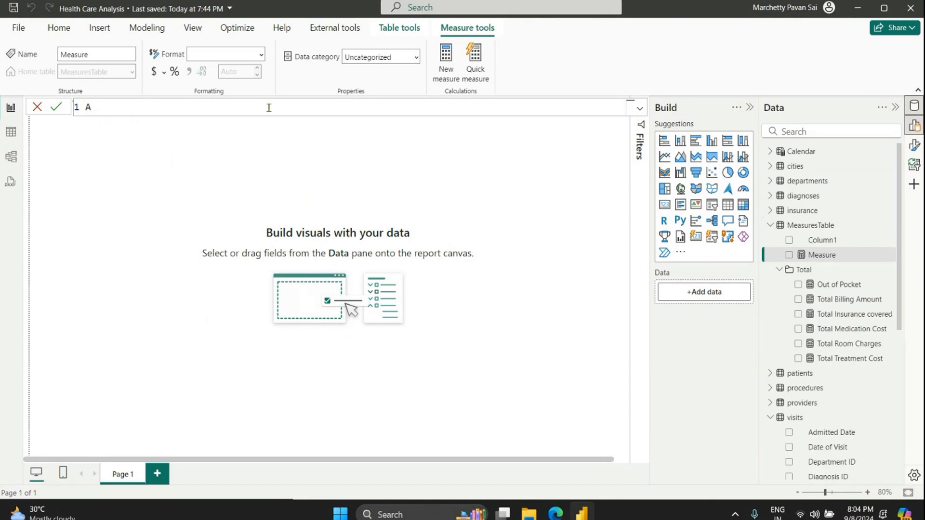
text(verage Insurance Covera)
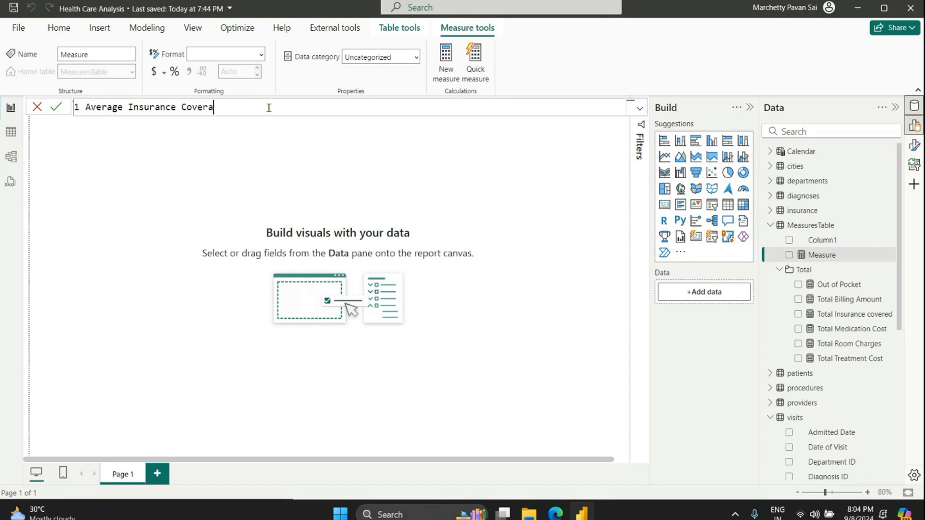
text(ge = avera)
key(Tab)
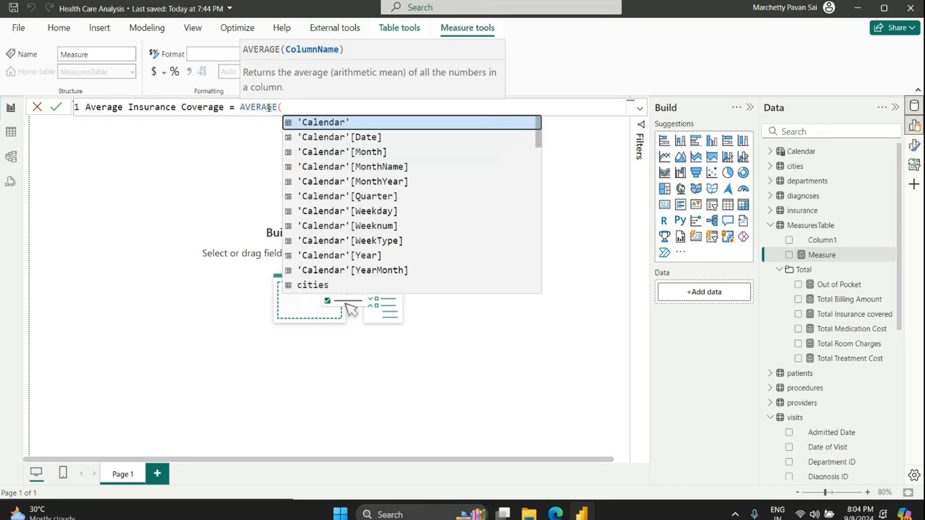
Use visits[Insurance Coverage] as the AVERAGE argument and commit the Average Insurance Coverage measure.
text(insua)
key(BackSpace)
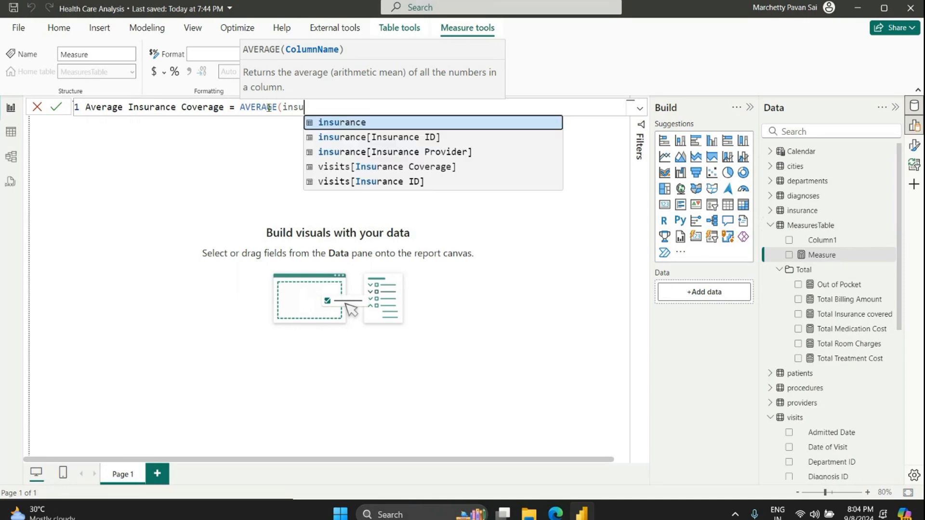
key(Down)
key(Down)
key(Down)
key(Tab)
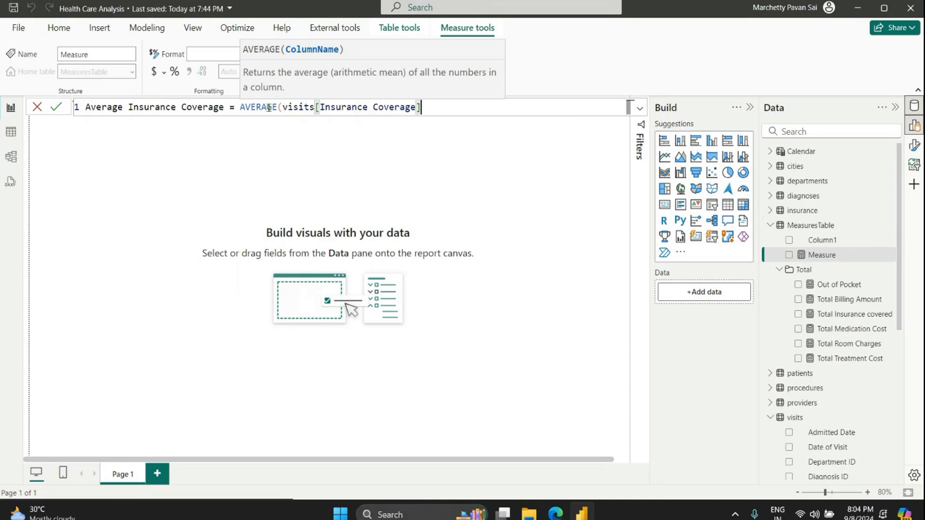
text())
key(Return)
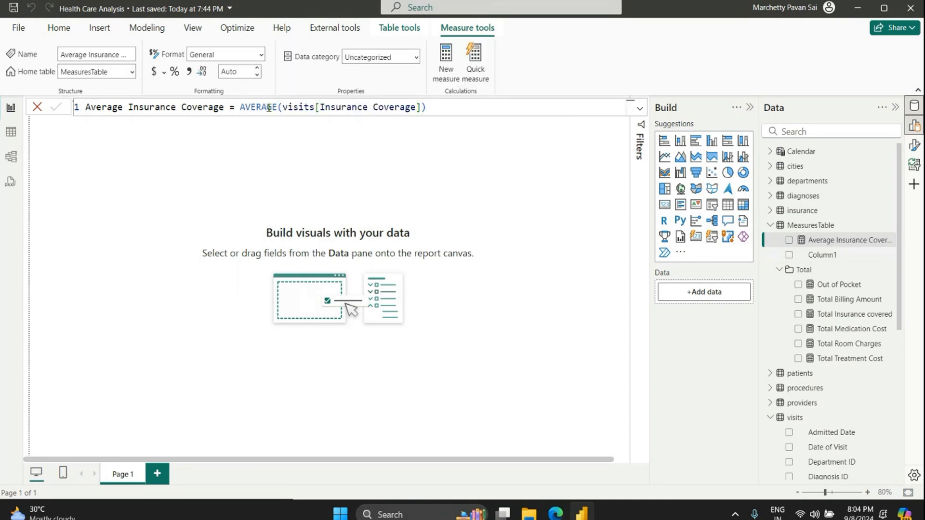
Create an Average Length of Stay measure in MeasuresTable that applies AVERAGE to visits[Length of Stay].
click(450, 73)
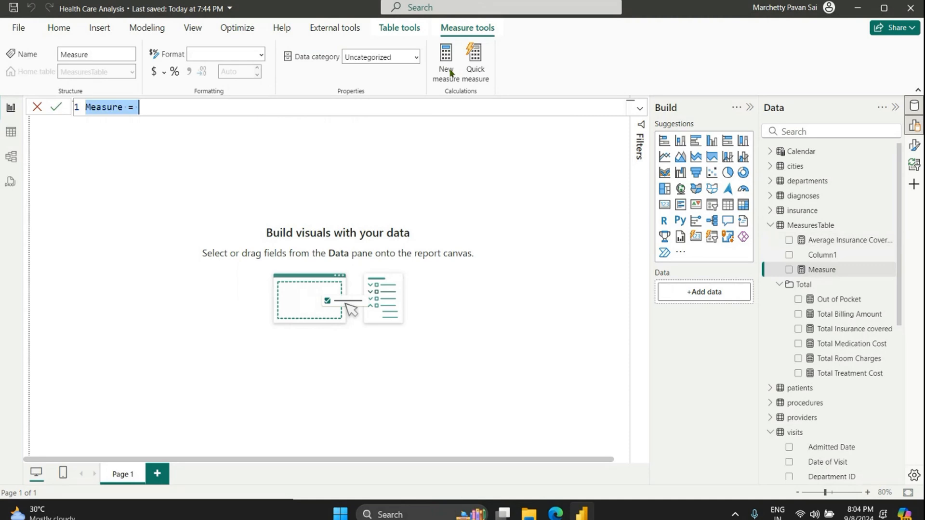
text(Average)
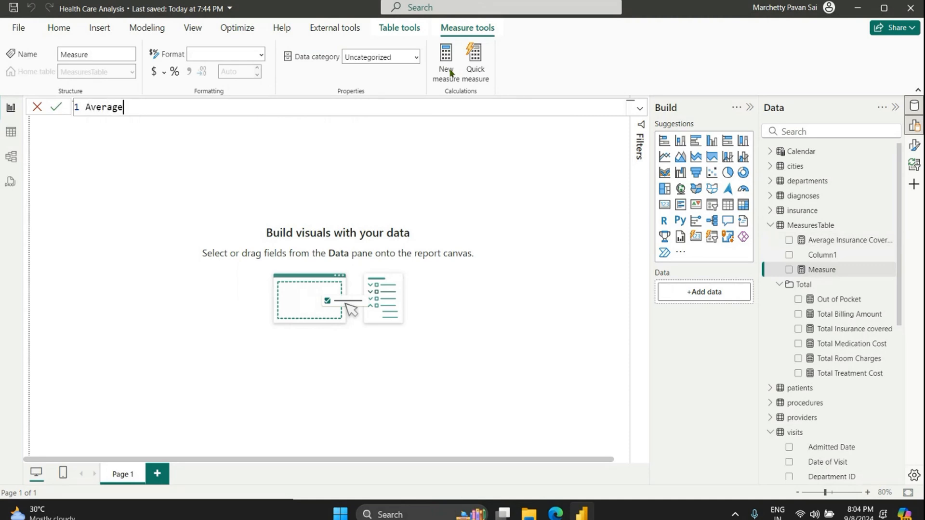
text( Length of Stay)
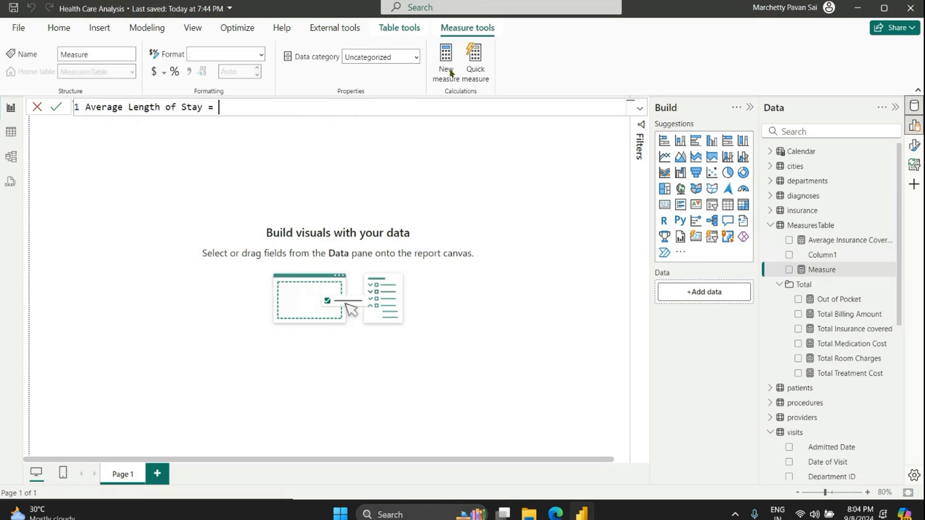
text( = AVERAGE()
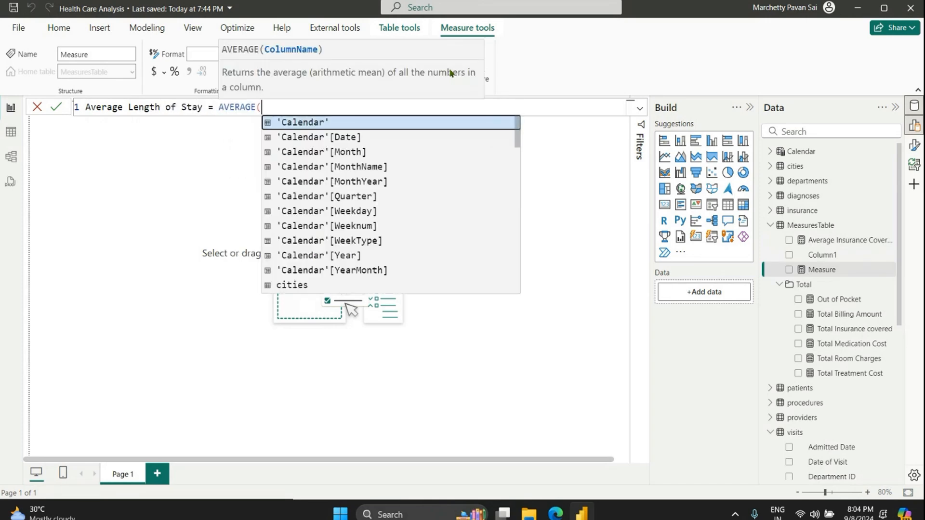
text(length)
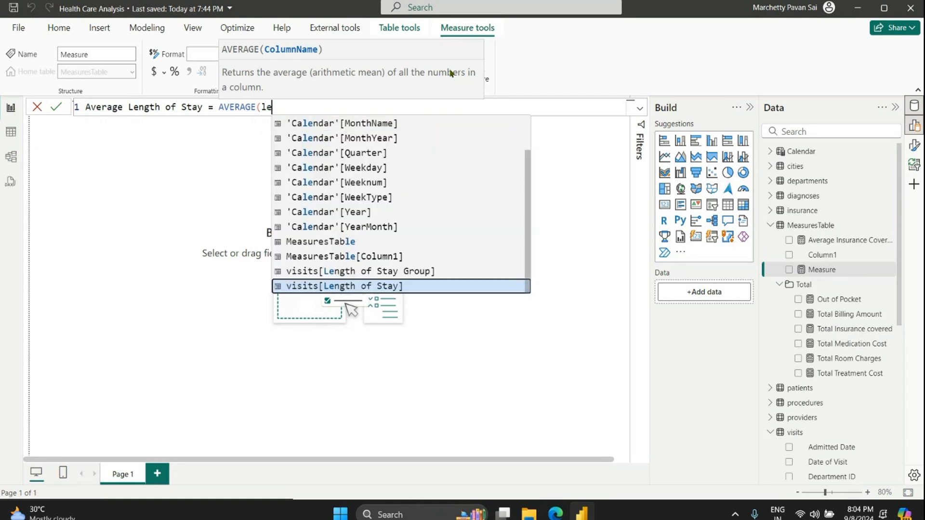
key(Tab)
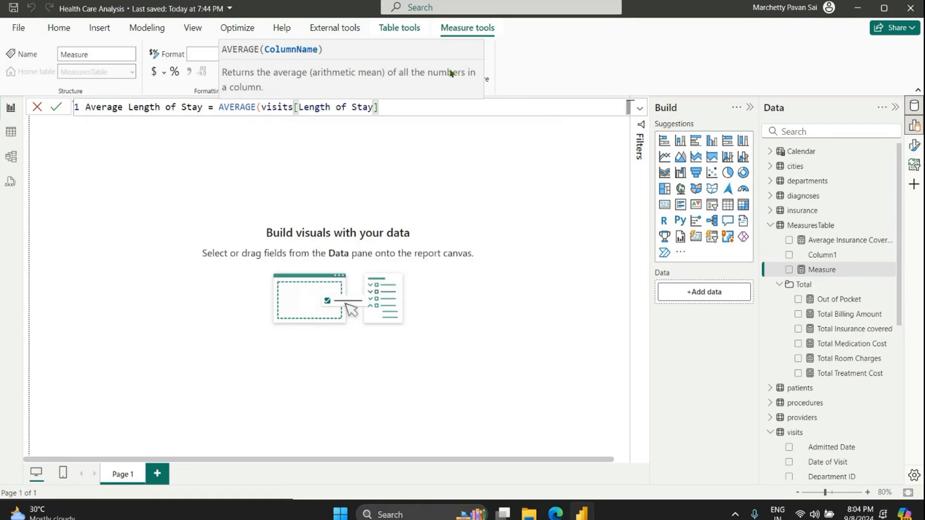
Complete the Average Length of Stay measure as AVERAGE(visits[Length of Stay]).
text())
key(Return)
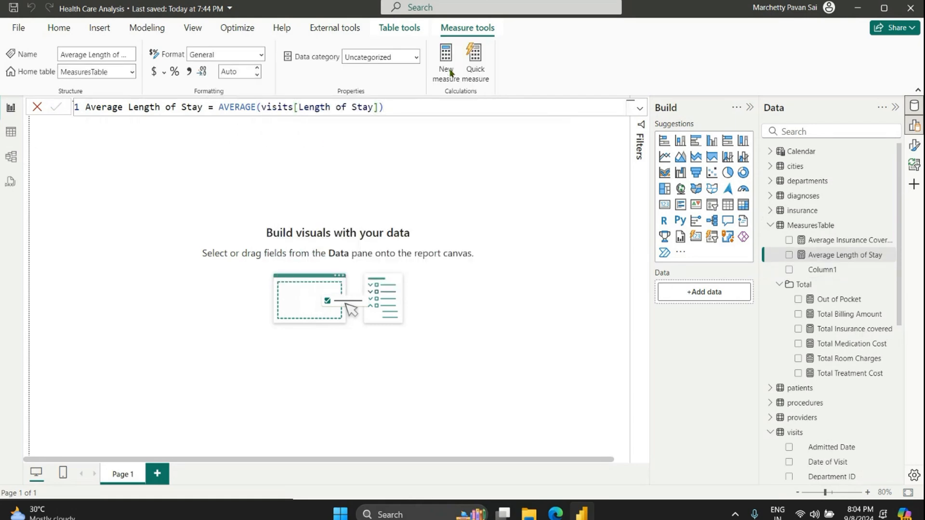
Create a new measure defined as Average Medication Cost = AVERAGE(visits[Medication Cost]).
click(451, 73)
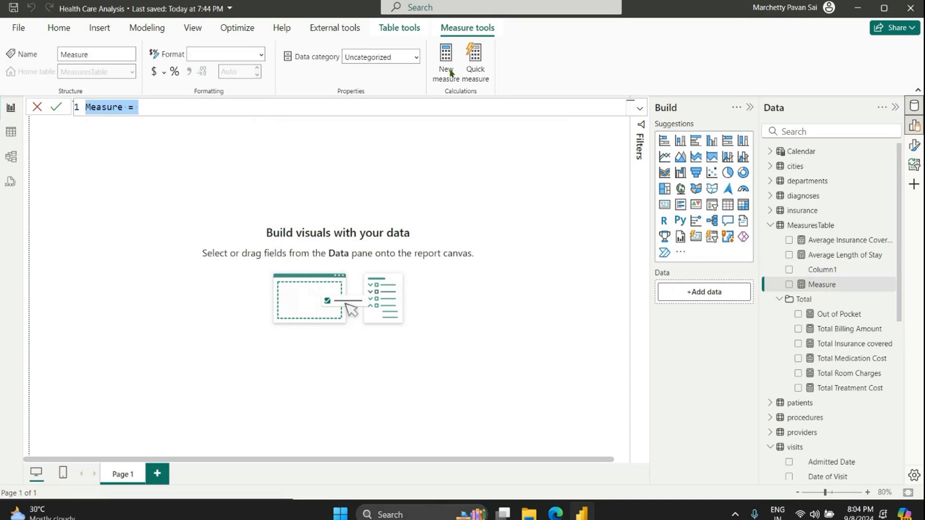
text(Avera)
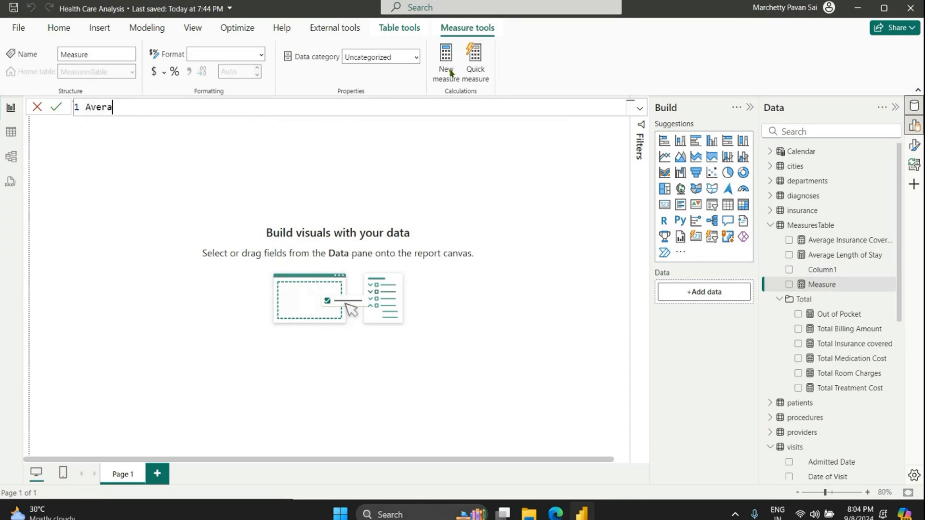
text(ge me)
key(BackSpace)
key(BackSpace)
text(Medication )
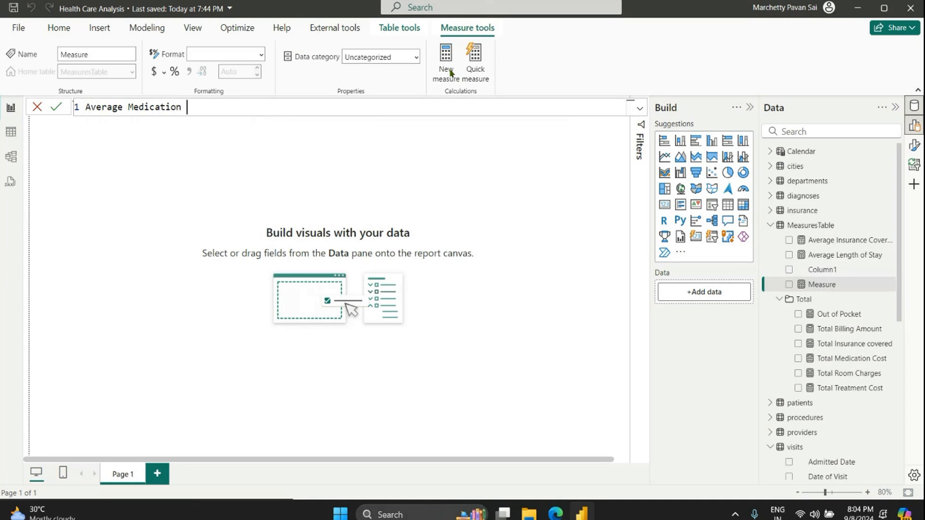
text(Cost = aver)
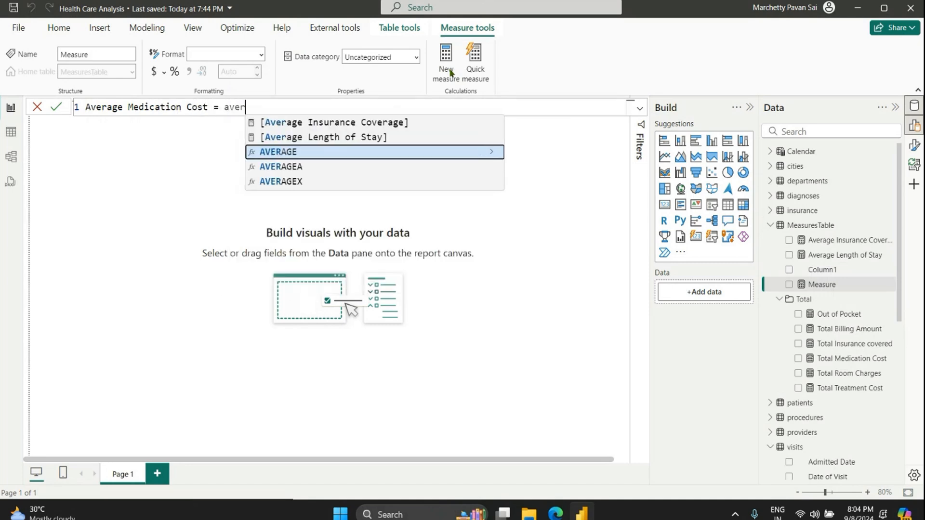
key(Tab)
text(medi)
key(Tab)
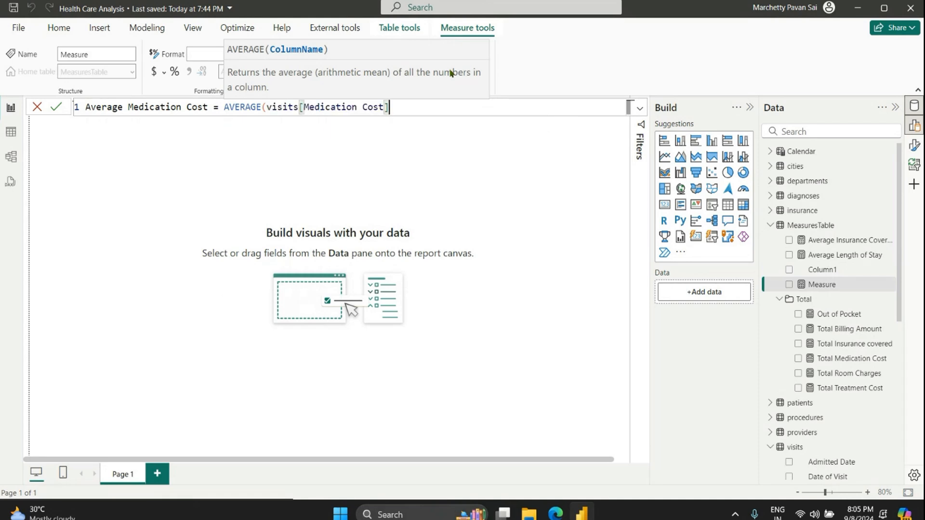
text())
key(Return)
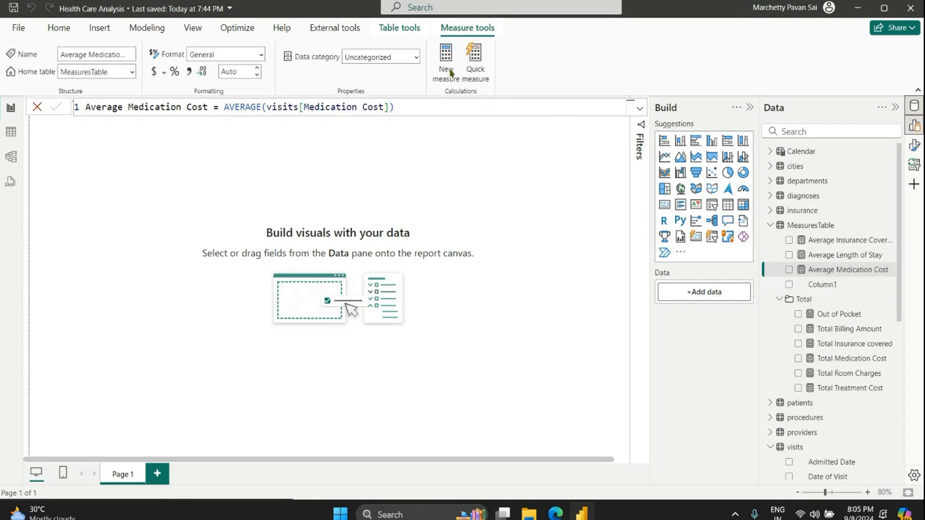
Create a new measure defined as Average Satisfaction Score = AVERAGE(visits[Patient Satisfaction Score]).
click(451, 72)
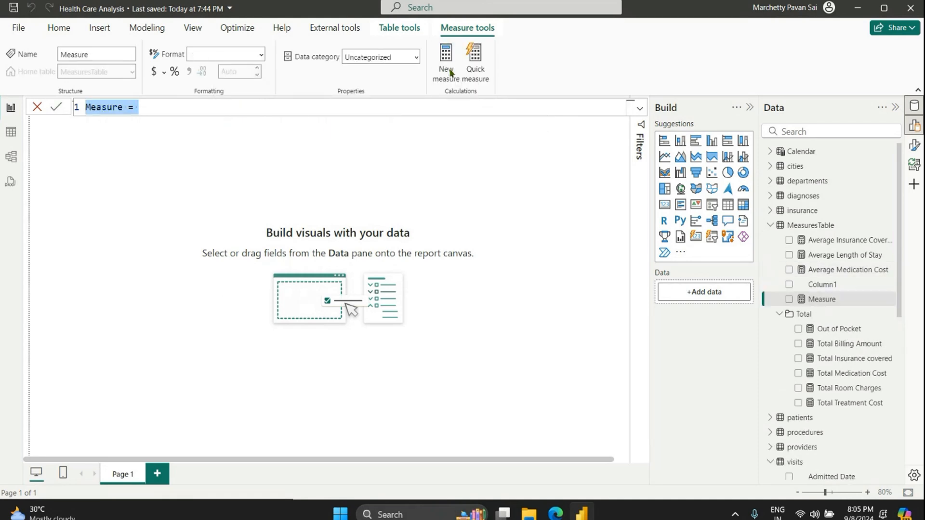
text(Avera)
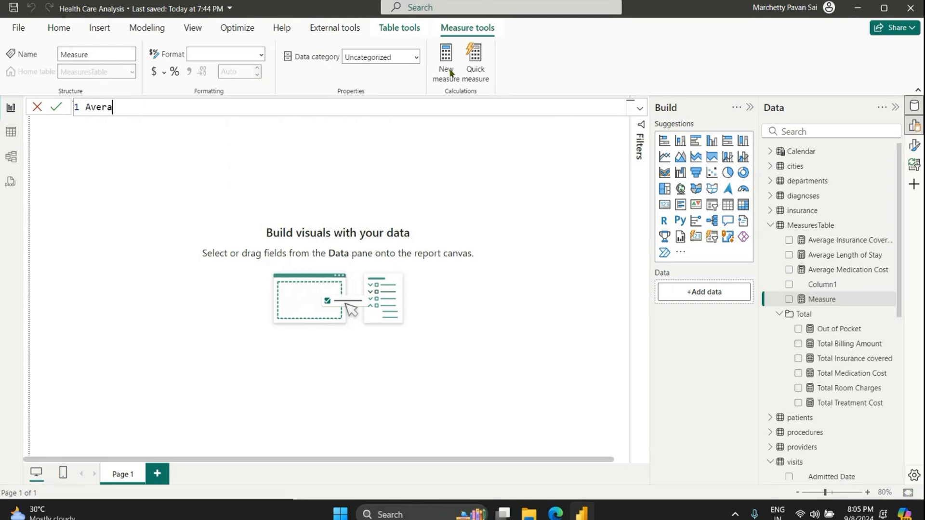
text(ge Satsi)
key(BackSpace)
key(BackSpace)
text(isfaction )
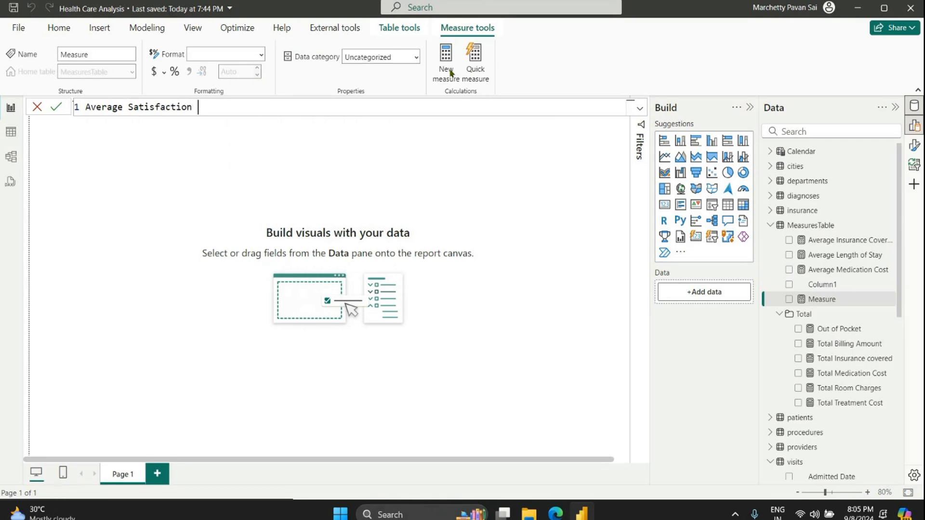
text(Score = aver)
key(Tab)
text(sf)
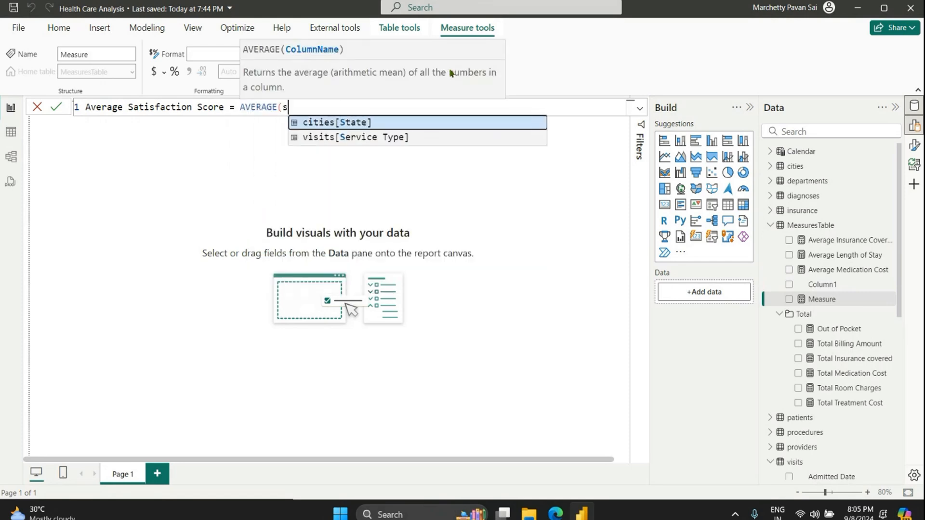
text(act)
key(Tab)
text())
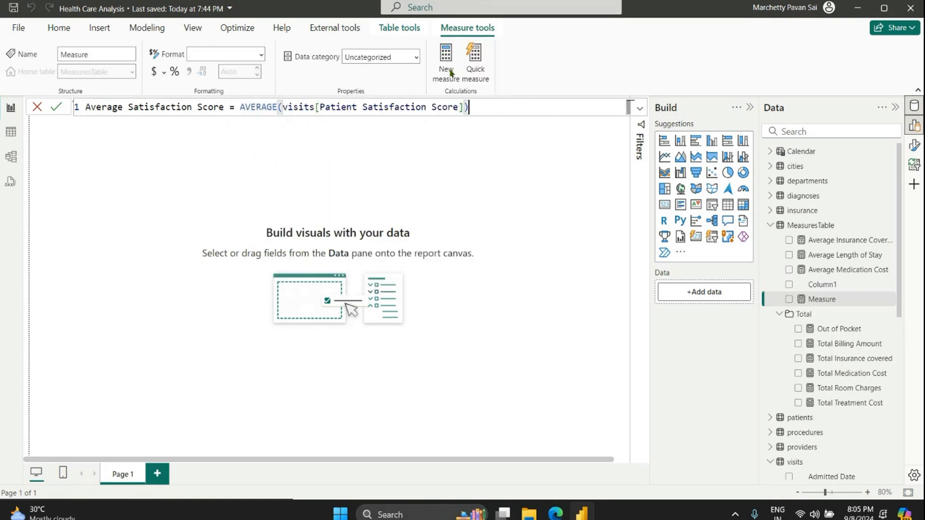
key(Return)
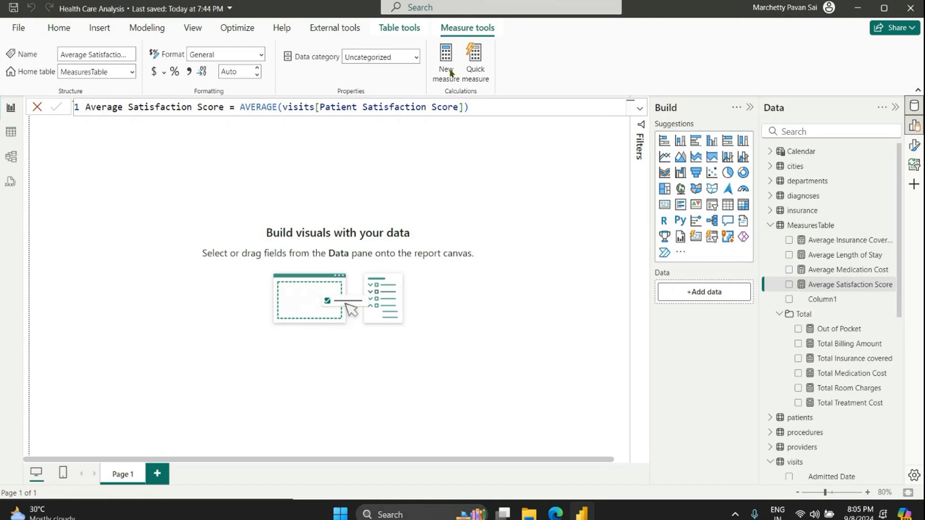
Create a new measure defined as Average Treatment Cost = AVERAGE(visits[Treatment Cost]).
click(451, 72)
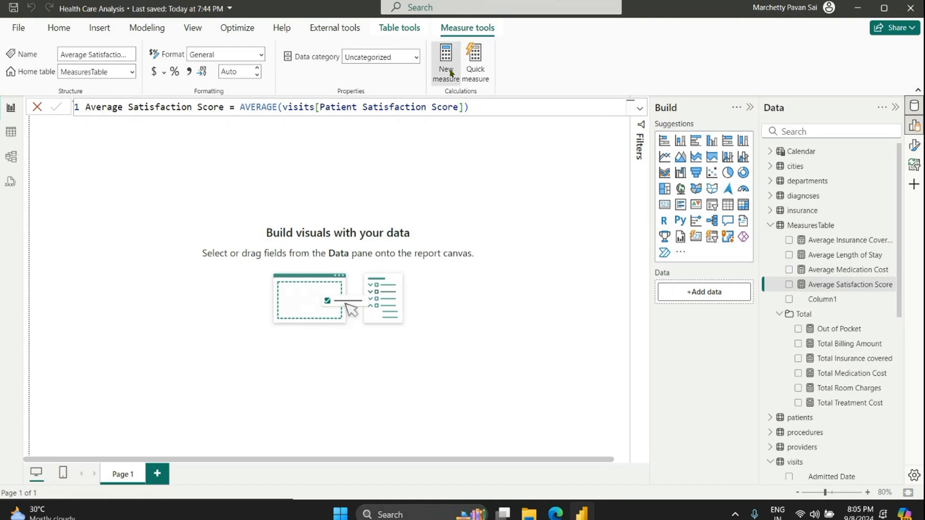
text(Average Tream)
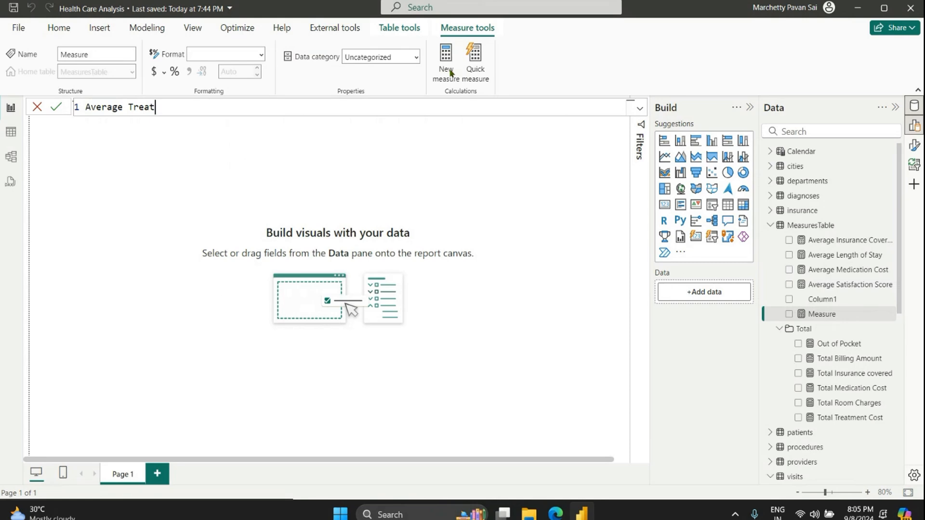
text(ment Cost = avera)
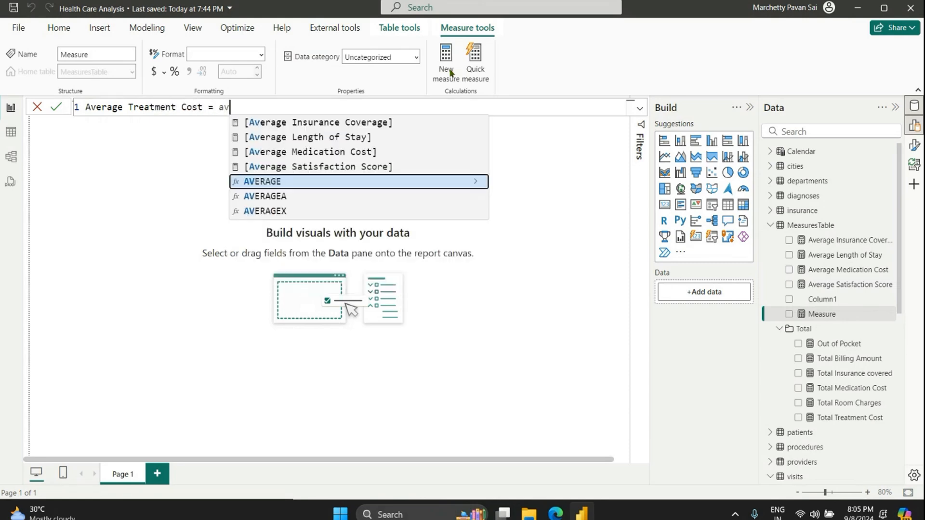
key(Tab)
text(visits[Treatment Cost]))
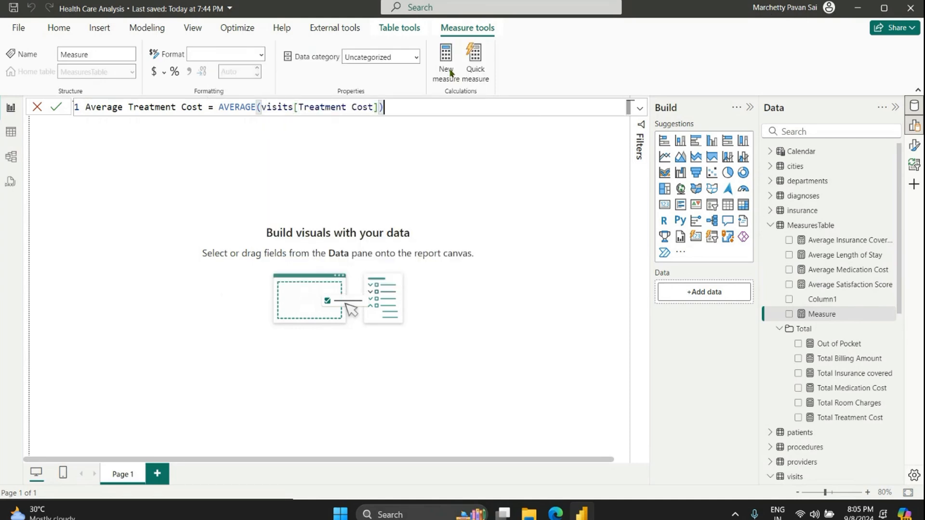
key(Return)
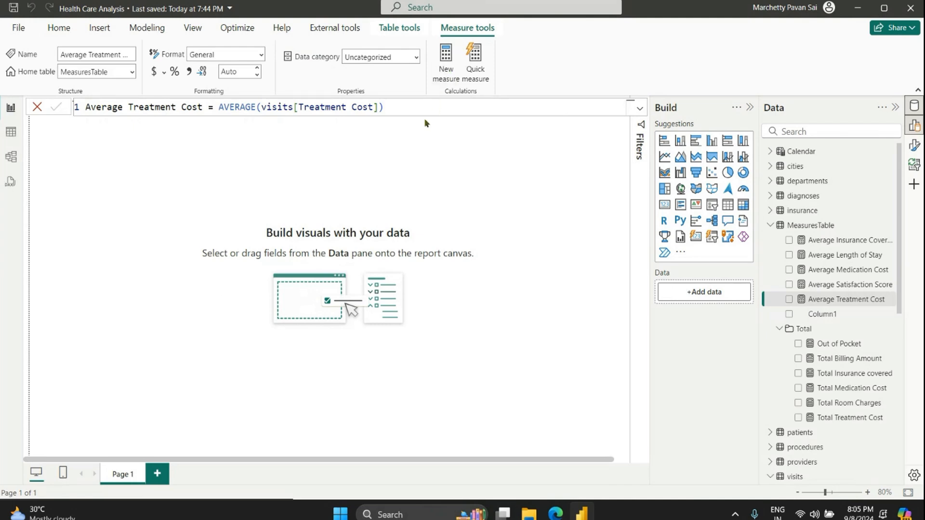
Start a new measure named Average Billing Amount Per Visit, with its formula beginning on a second line.
click(440, 63)
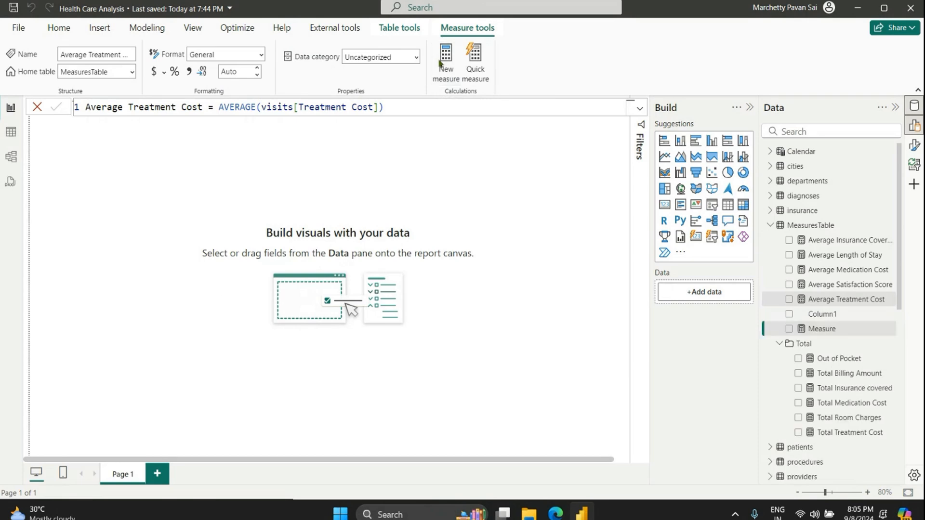
text(Averag)
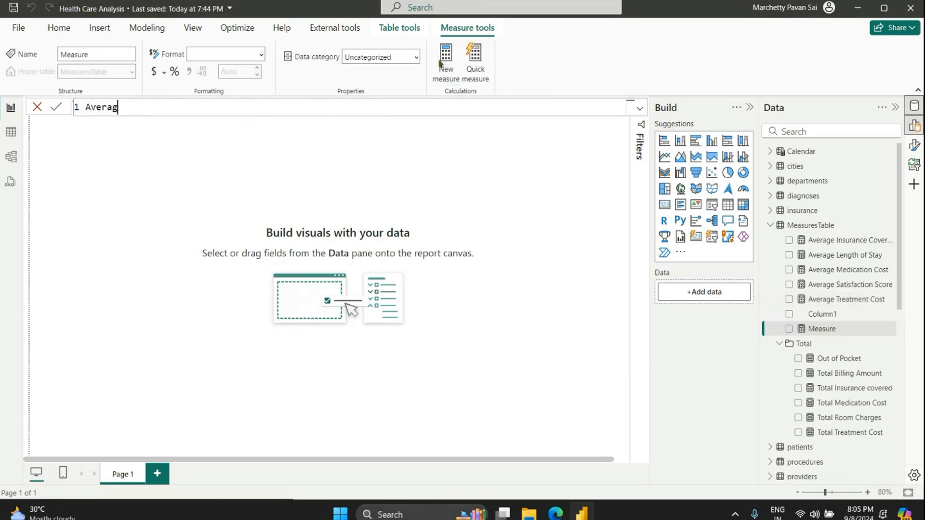
text(e Billing Amount P)
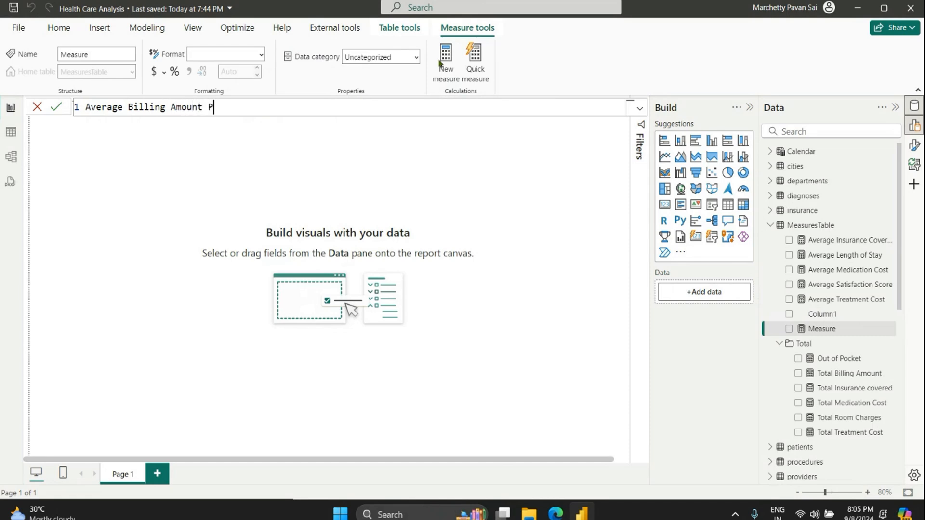
text(er Visit =)
key(shift+Return)
text(av)
key(BackSpace)
key(BackSpace)
key(BackSpace)
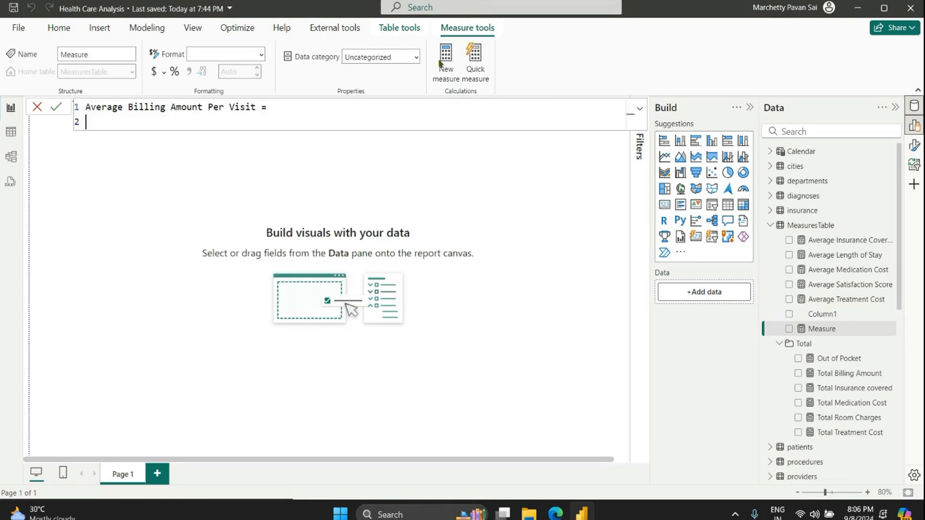
text(d)
key(BackSpace)
key(shift+Return)
Enter a DIVIDE formula with [Total Billing Amount] as numerator, leaving the denominator empty, and commit the Average Billing Amount Per Visit measure.
text(div)
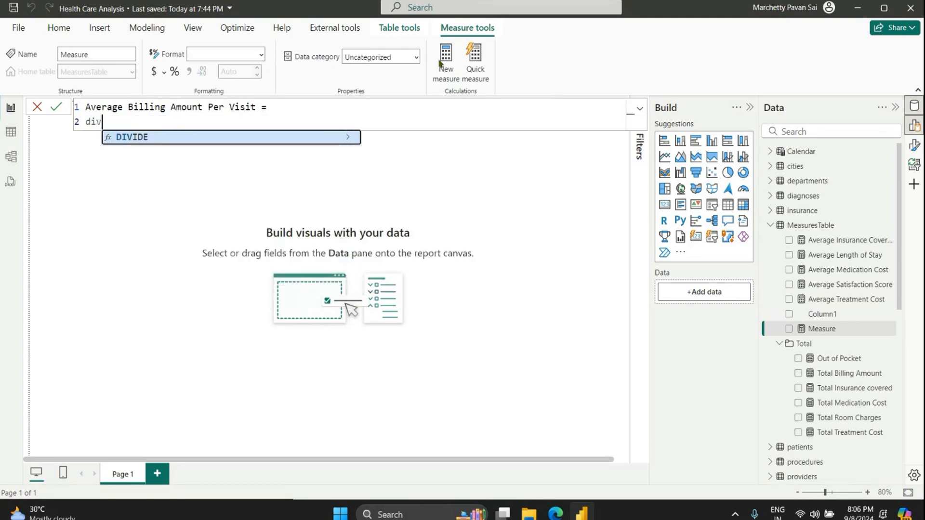
key(Tab)
key(shift+Return)
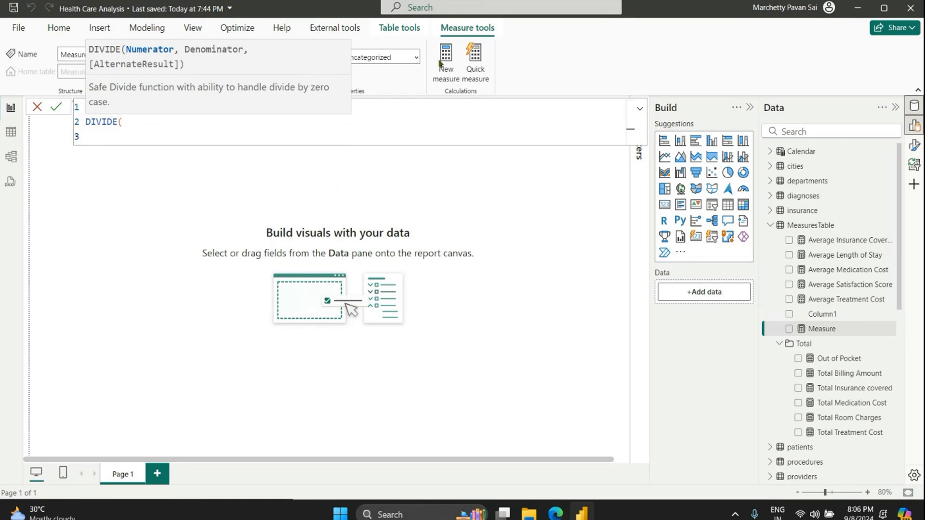
text(tota)
key(Tab)
text(,)
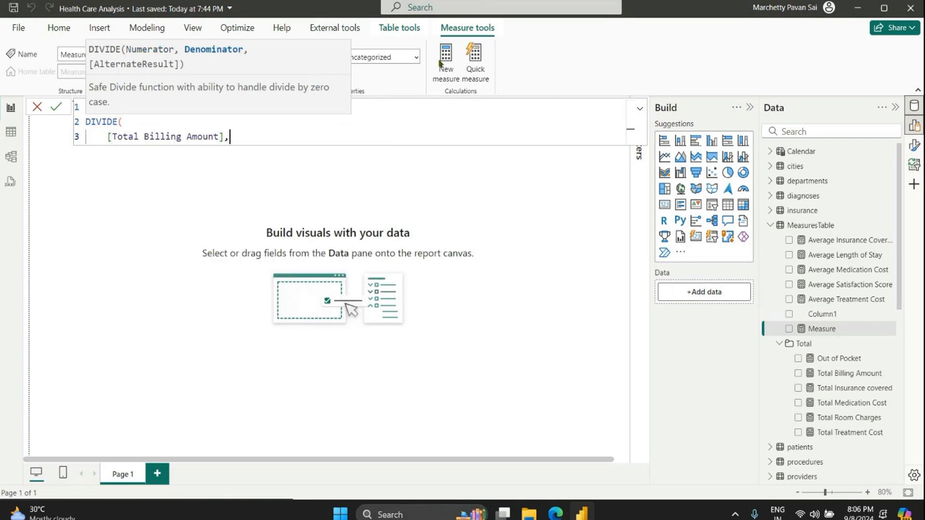
key(shift+Return)
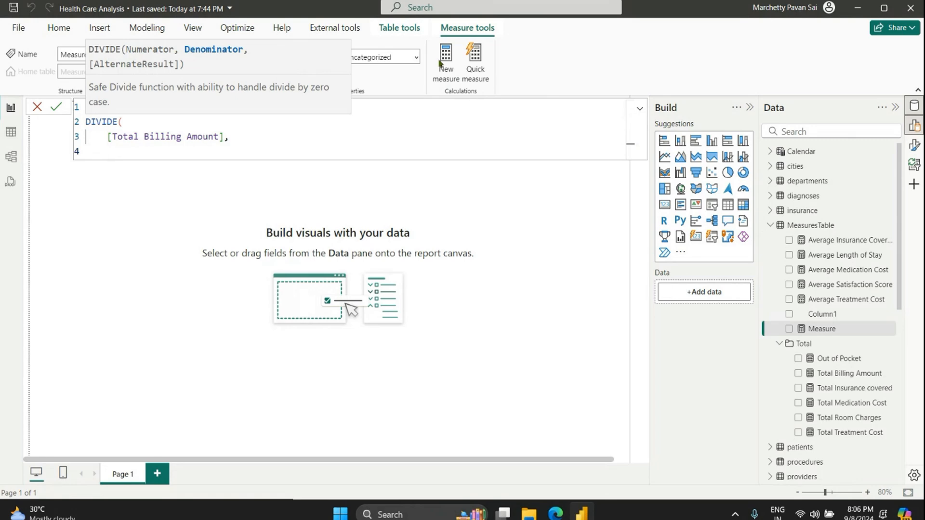
click(822, 343)
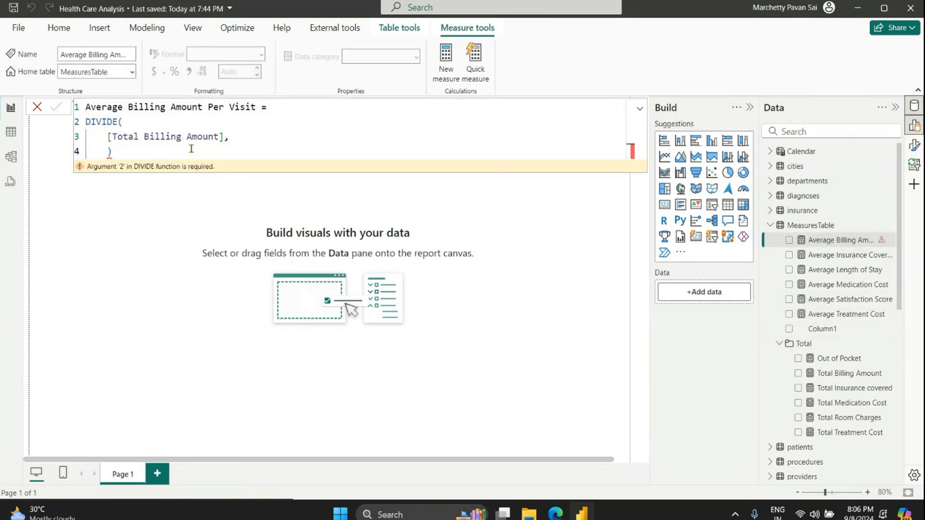
Create a new measure defined as Total Patients = DISTINCTCOUNT(visits[Patient ID]).
click(446, 60)
text(t)
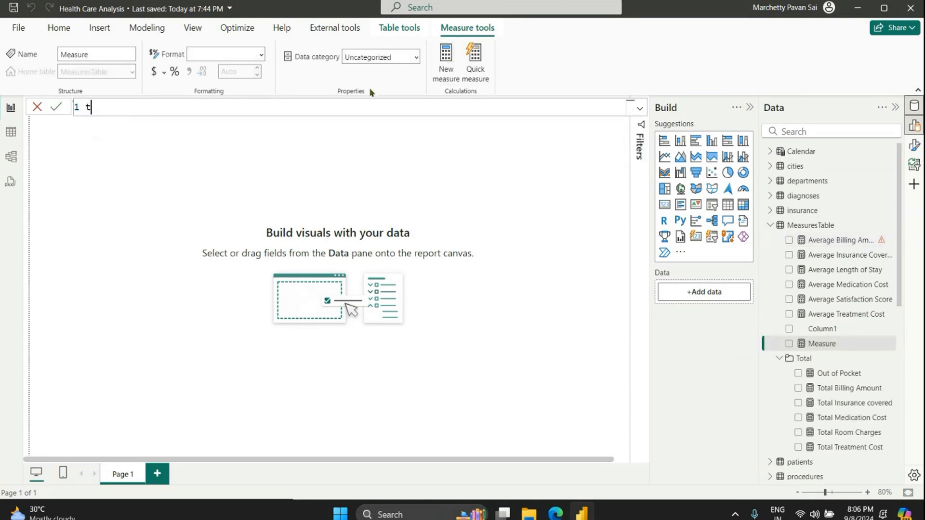
key(BackSpace)
text(Total Patients )
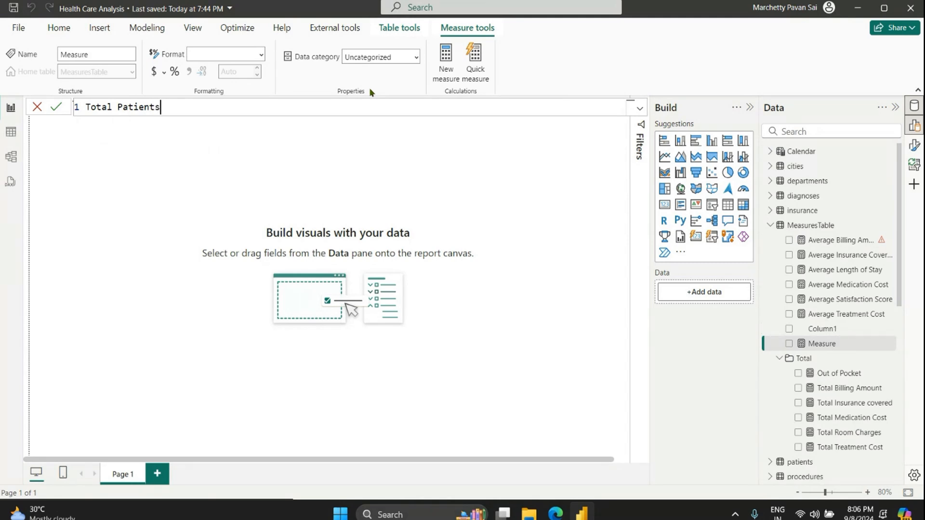
text(= disc)
key(BackSpace)
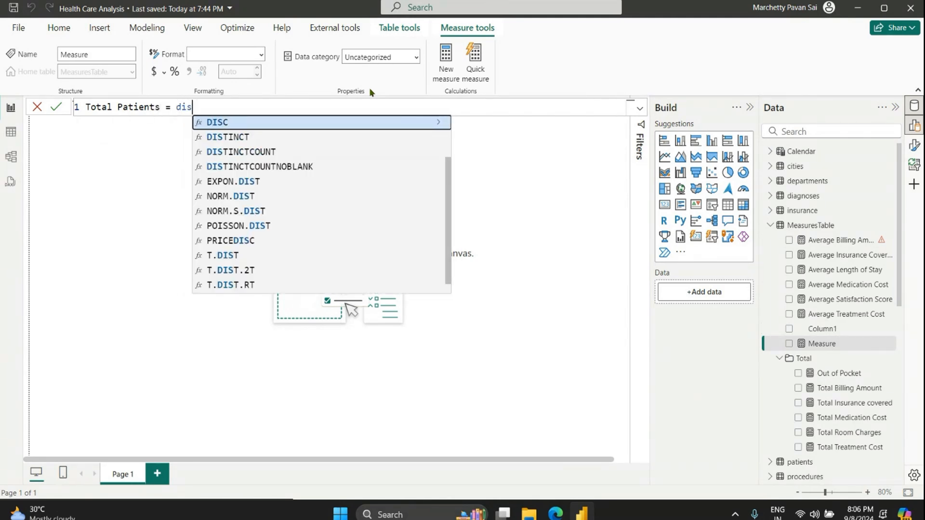
text(tinc)
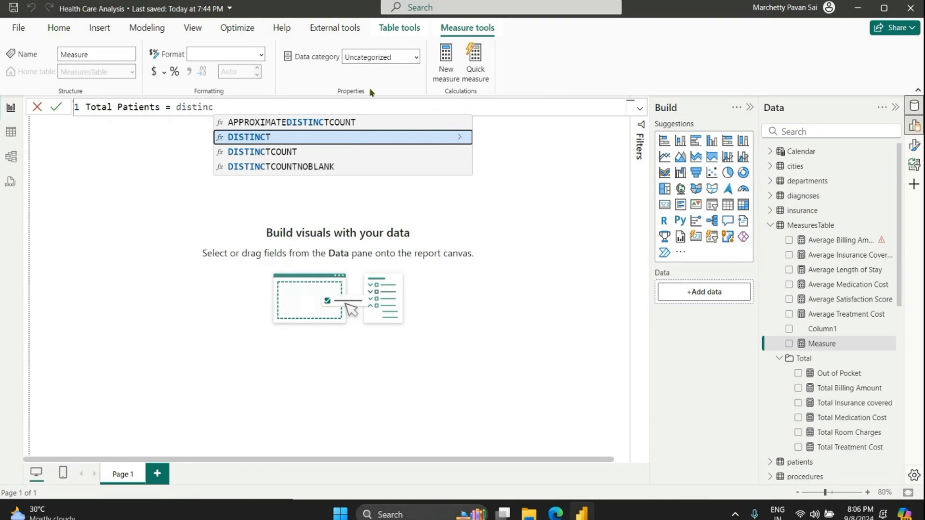
key(Down)
key(Tab)
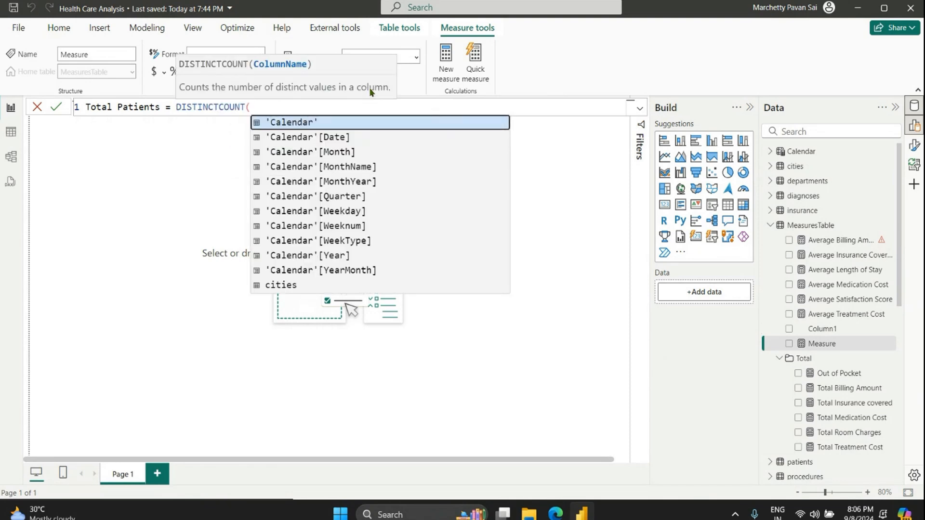
text(visit)
key(Down)
key(Down)
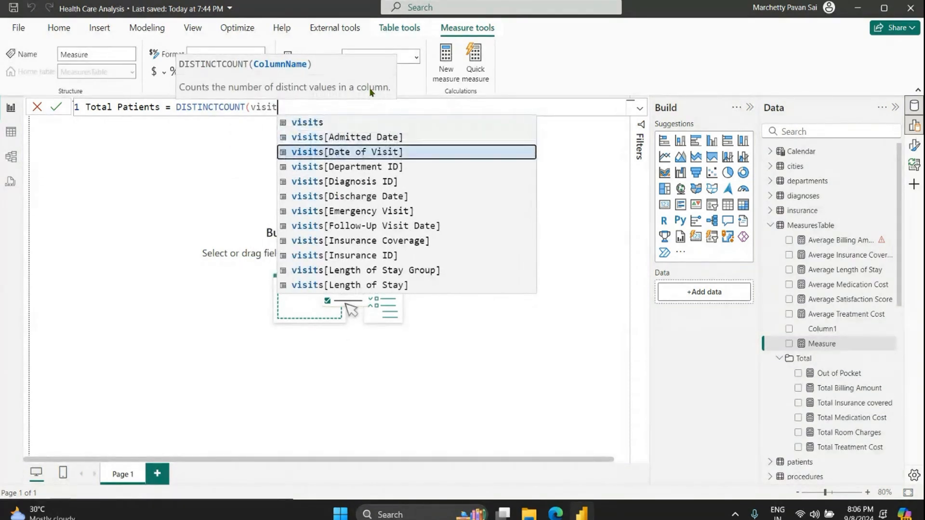
key(Down)
key(Down)
key(Down)
key(Down)
key(Down)
key(Down)
key(Down)
key(Down)
key(Down)
key(Down)
key(Down)
key(Down)
key(Up)
key(Tab)
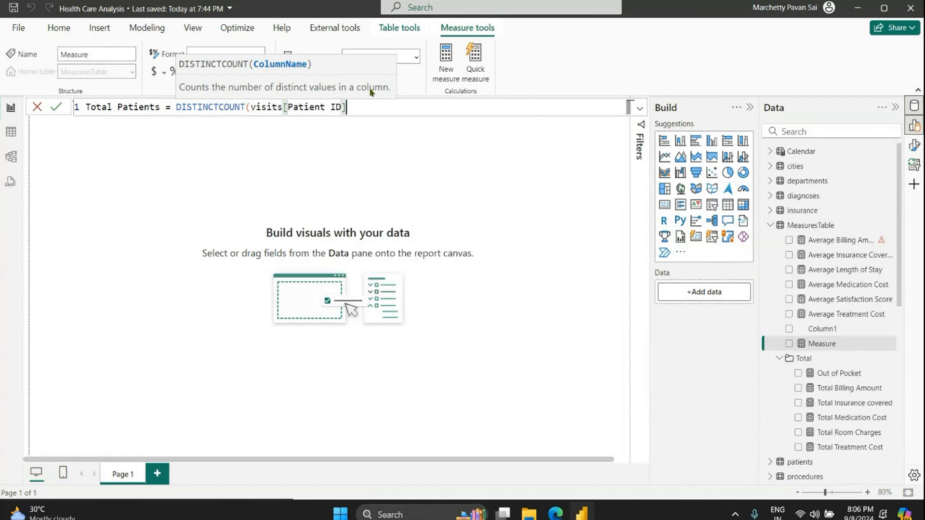
text())
key(Return)
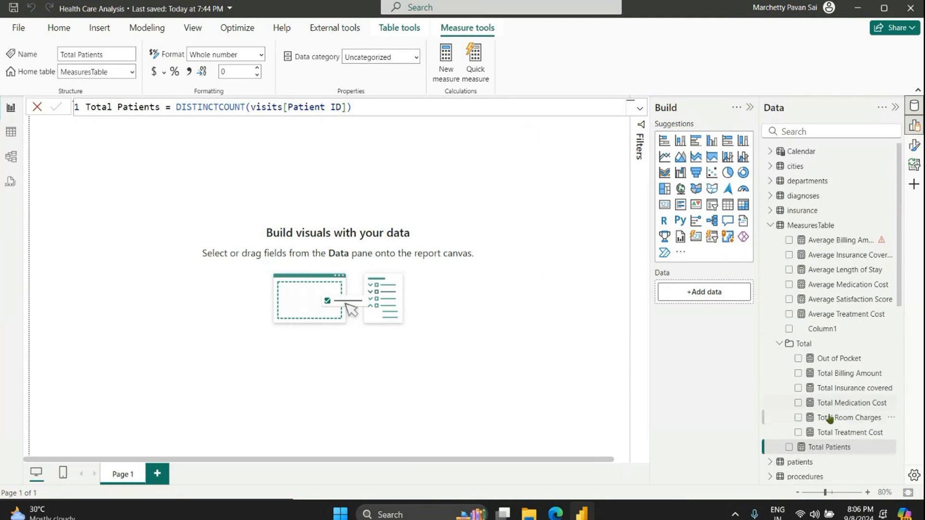
Complete the Average Billing Amount Per Visit measure by adding [Total Patients] as the DIVIDE denominator and commit it.
click(840, 239)
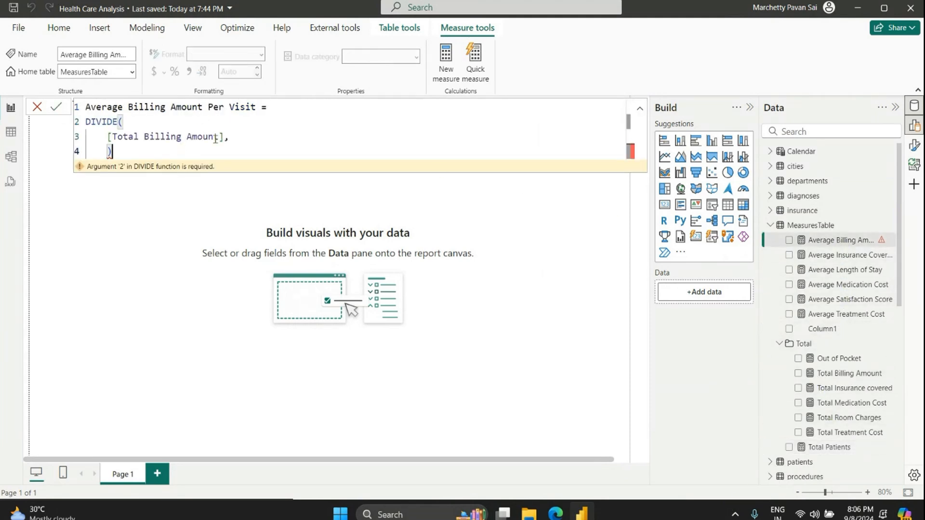
click(247, 135)
key(Return)
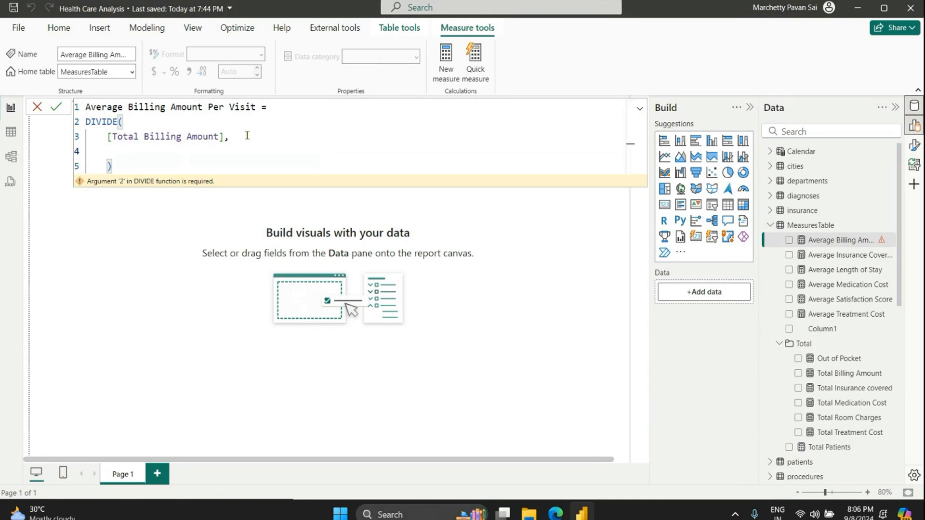
text([to)
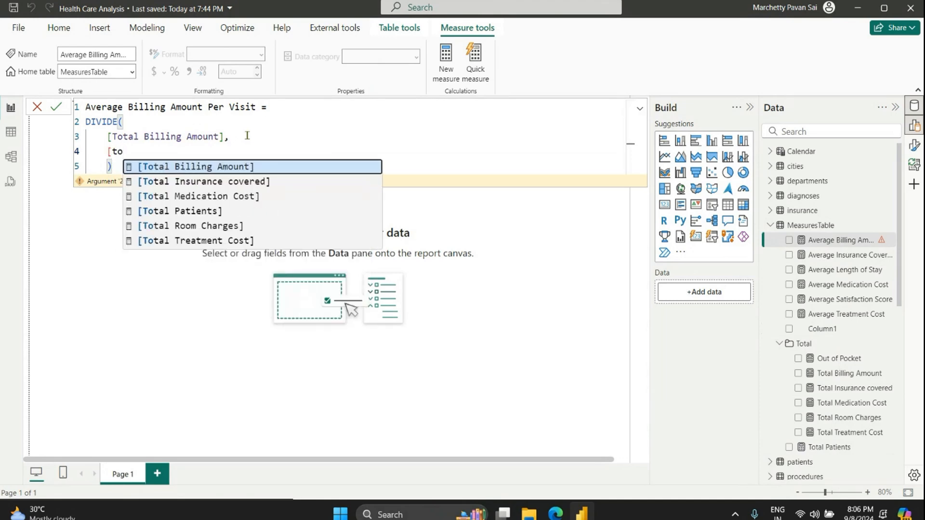
key(Down)
key(Down)
key(Down)
key(Tab)
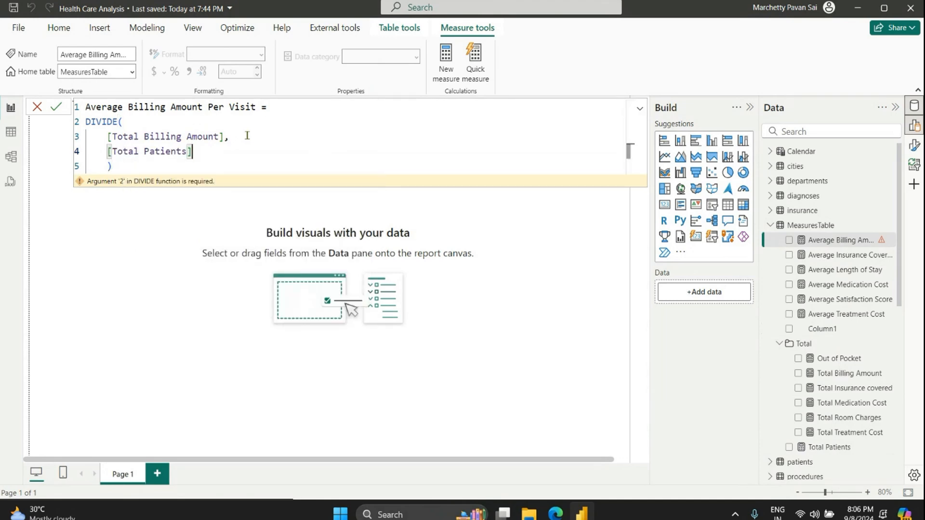
key(Return)
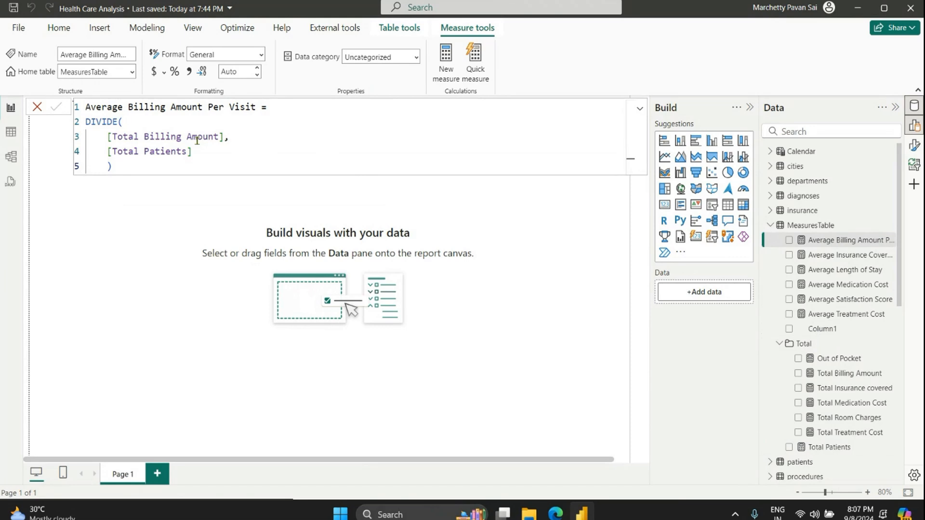
Start a new measure named Average Out of Pocket, using DIVIDE with [Out of Pocket] as the numerator.
click(445, 62)
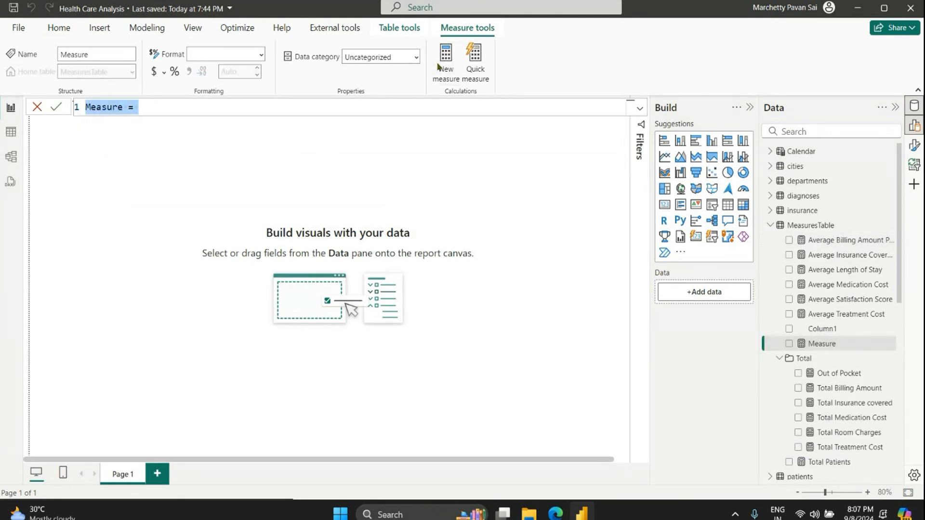
text(Average)
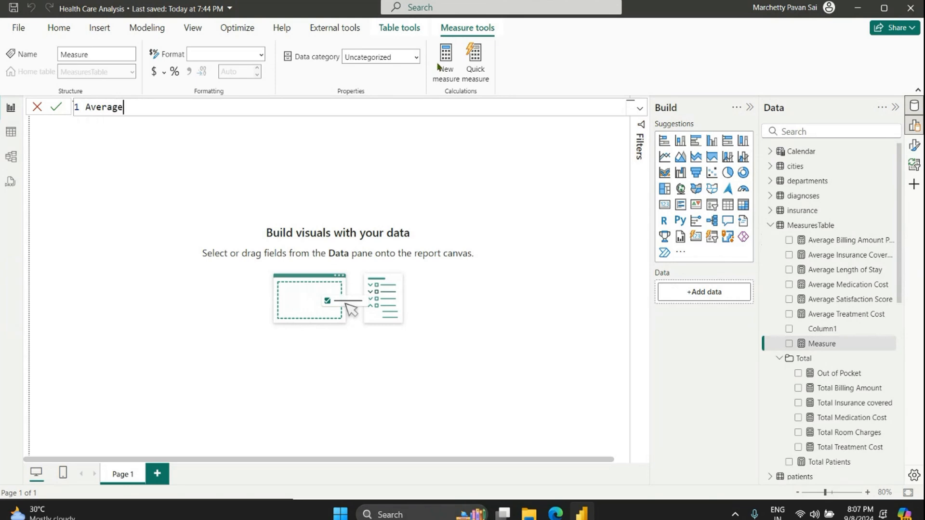
text( Out of Pocket =)
key(shift+Return)
text(DIVIDE()
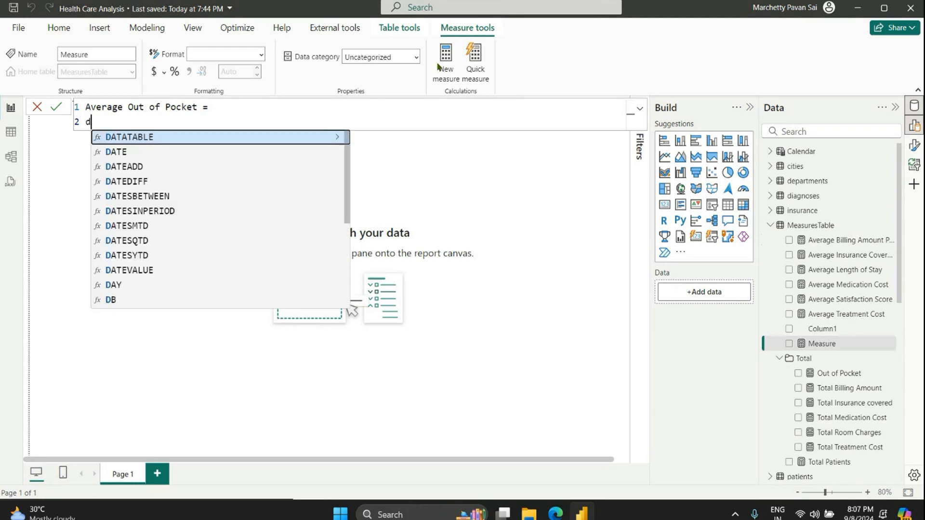
key(shift+Return)
text([Out of Pocket])
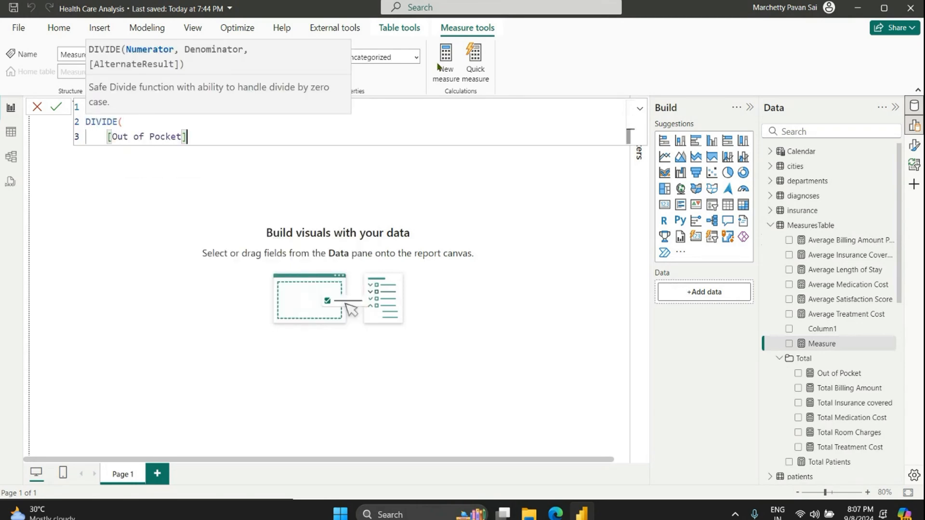
Add [Total Patients] as the denominator, close the DIVIDE formula and commit the Average Out of Pocket measure.
text(,)
key(shift+Return)
text(total)
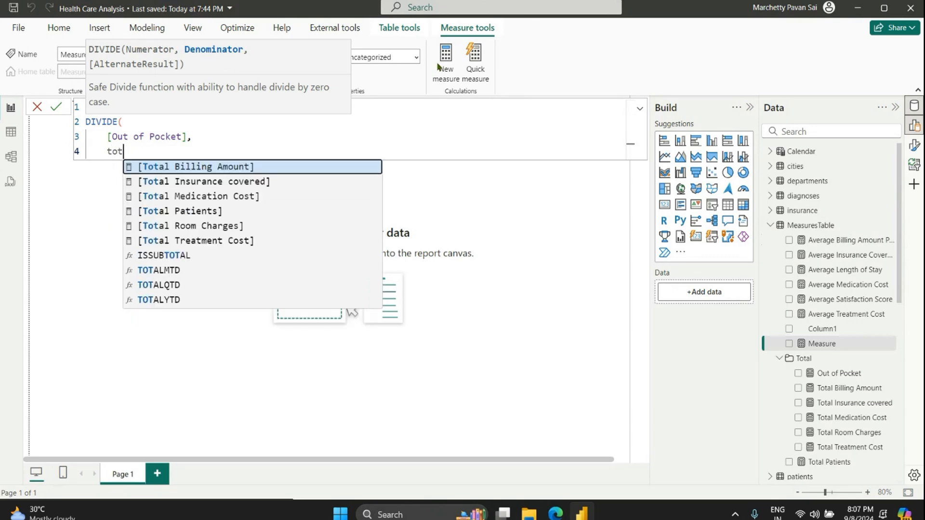
key(Down)
key(Down)
key(Down)
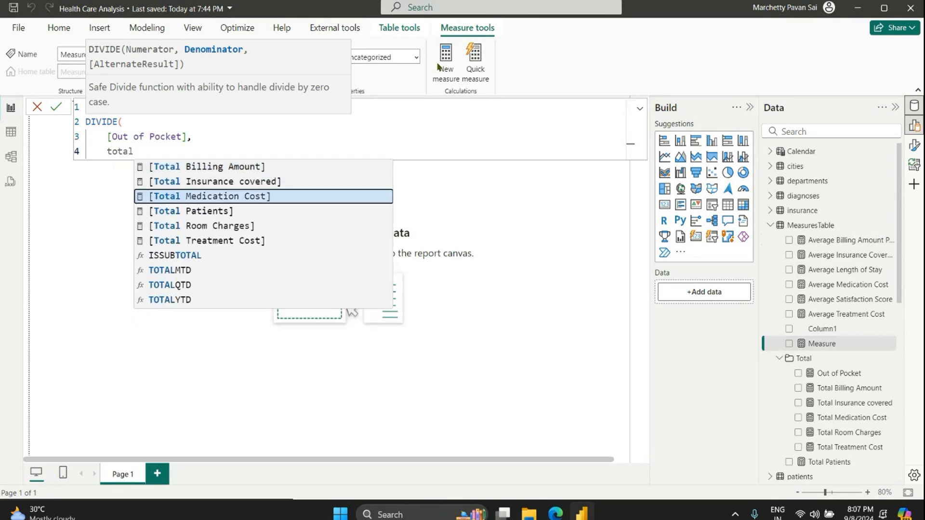
key(Tab)
key(shift+Return)
text())
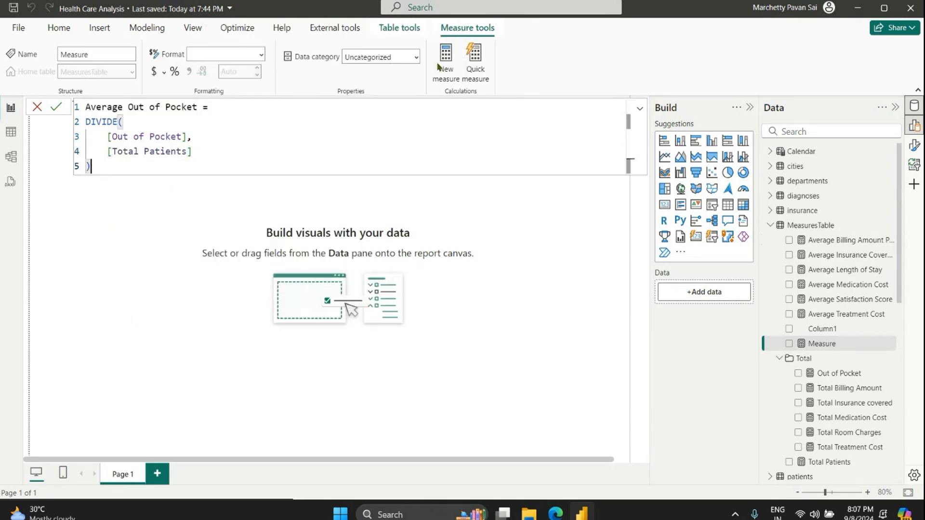
key(Return)
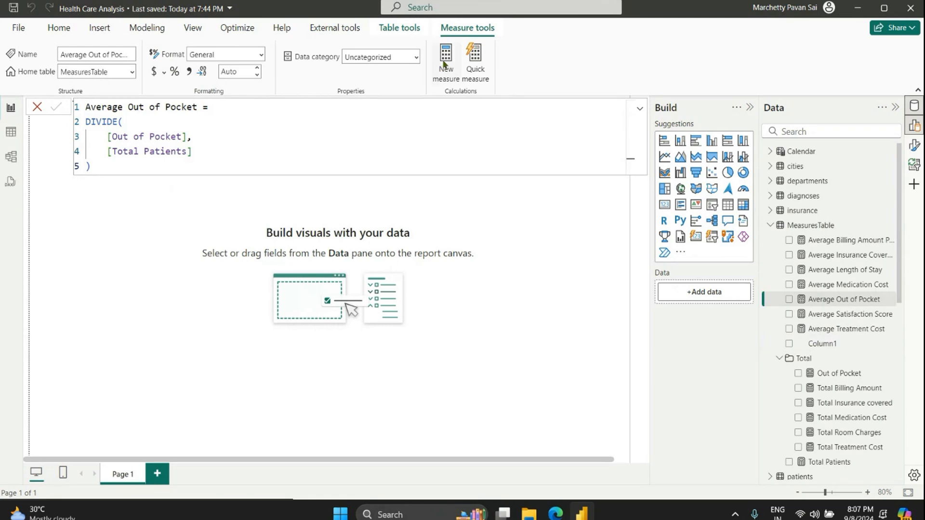
Start a new measure named Average Room Charges, using DIVIDE with [Total Room Charges] as the numerator.
click(444, 64)
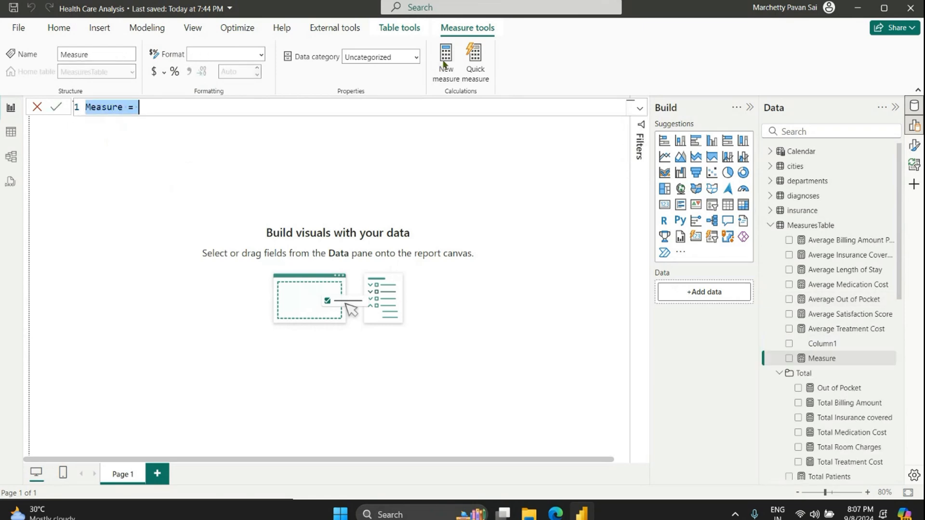
text(Average )
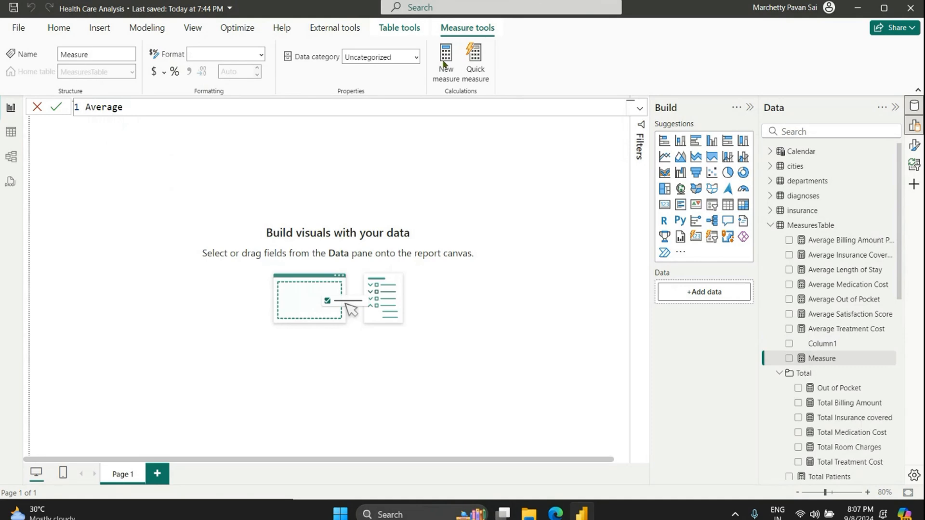
text(Room Charges =)
key(shift+Return)
text(divi)
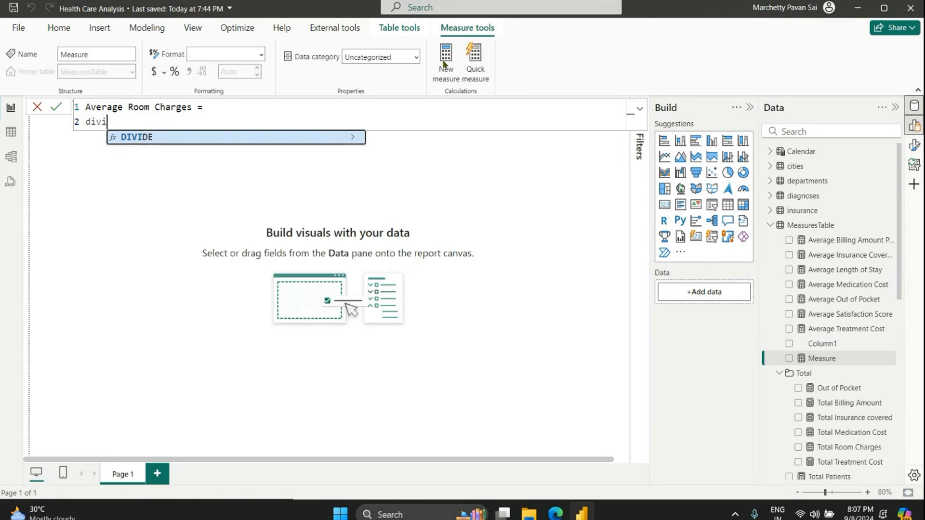
key(Tab)
key(shift+Return)
text(tot)
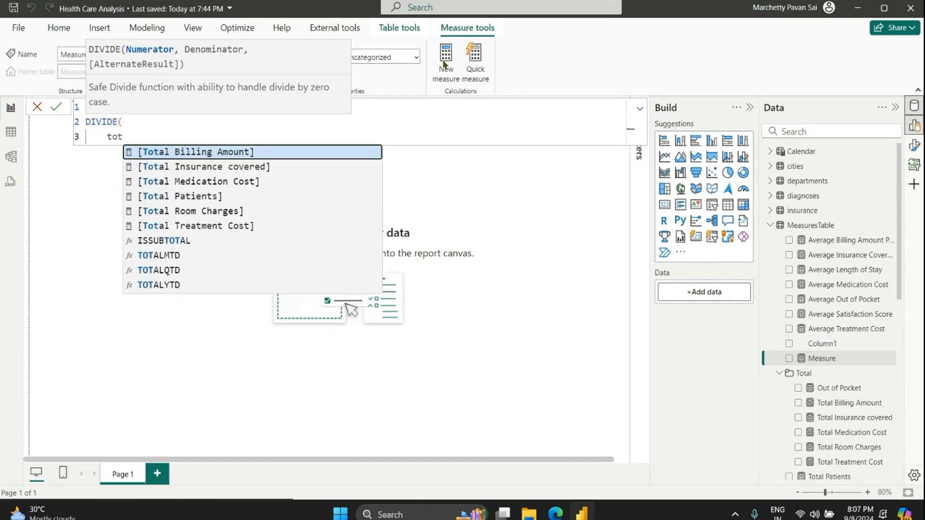
key(Down)
key(Down)
key(Down)
key(Down)
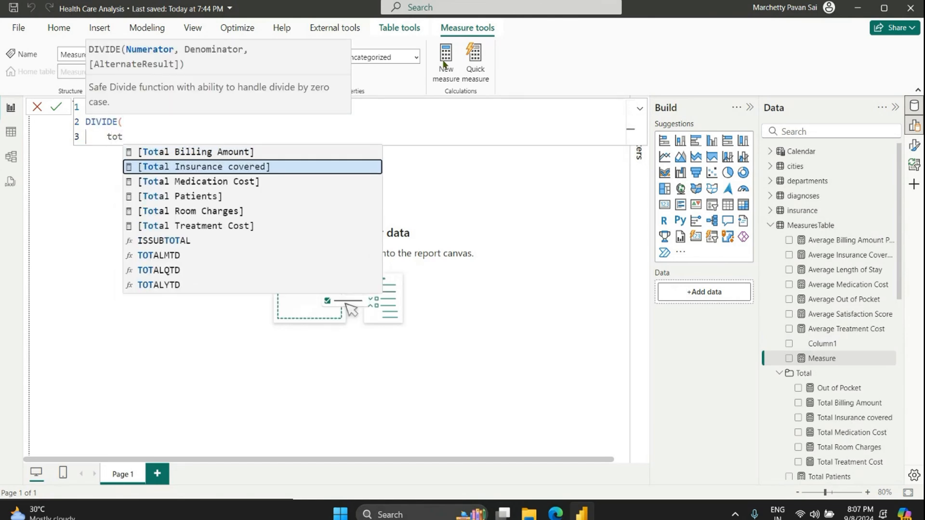
key(Tab)
text(,)
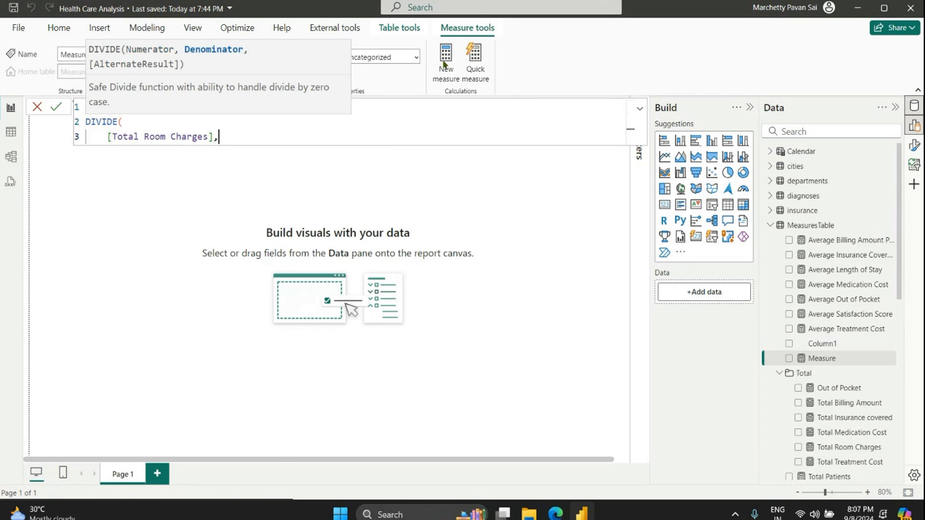
Add [Total Patients] as the denominator, close the DIVIDE formula and commit the Average Room Charges measure.
key(shift+Return)
text(TOtal)
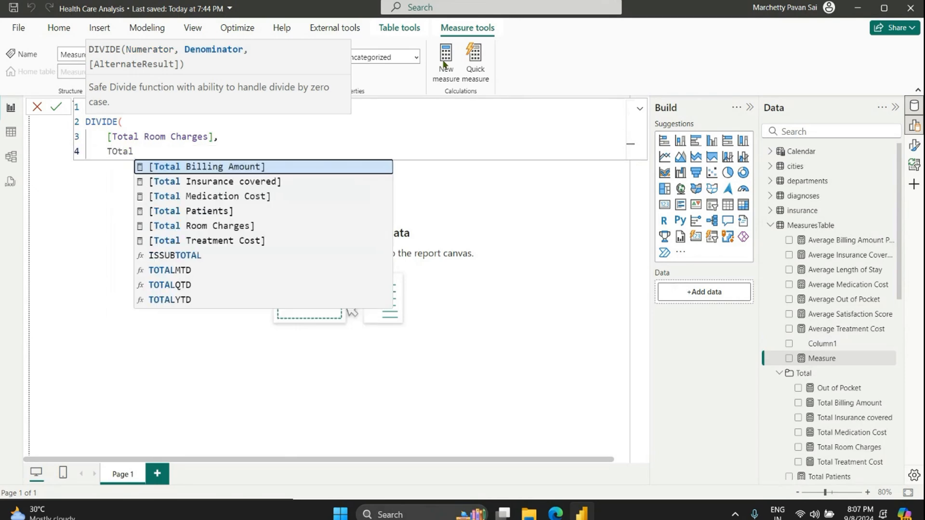
key(Escape)
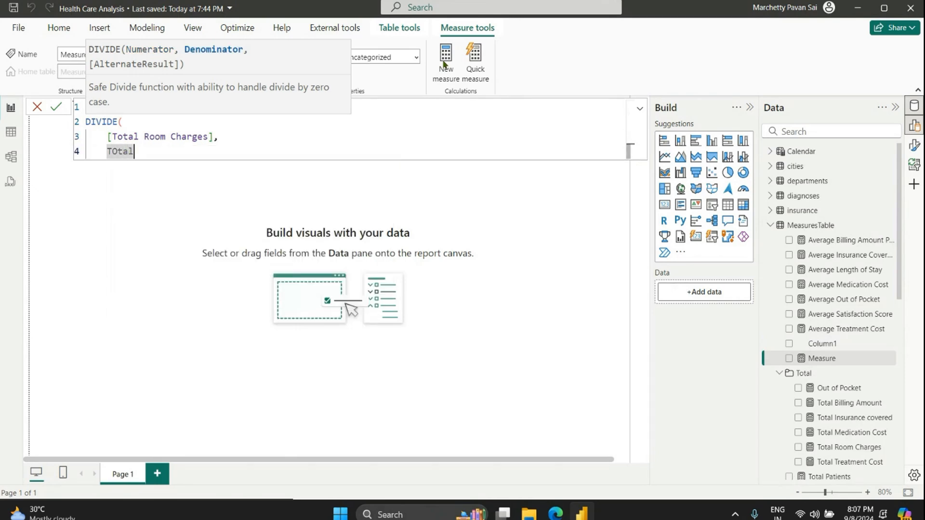
key(BackSpace)
key(BackSpace)
key(BackSpace)
key(BackSpace)
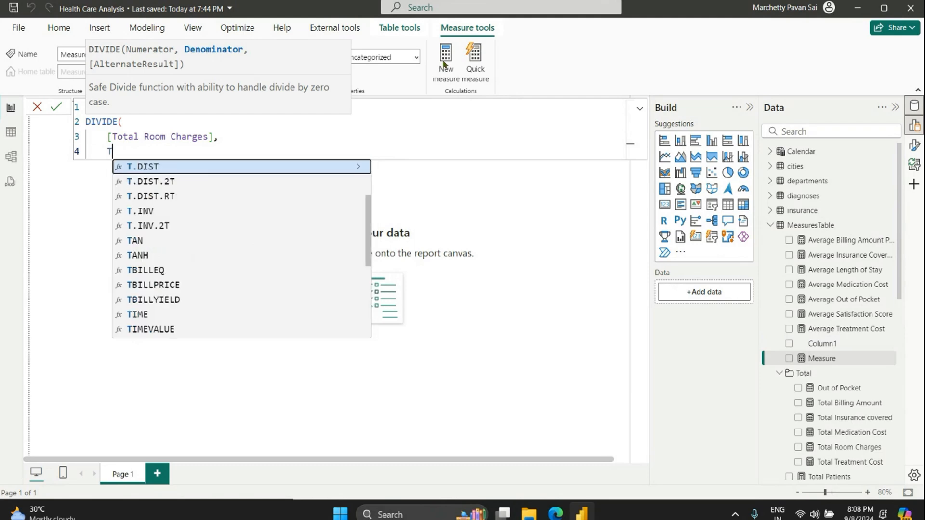
text(ot)
key(Down)
key(Down)
key(Down)
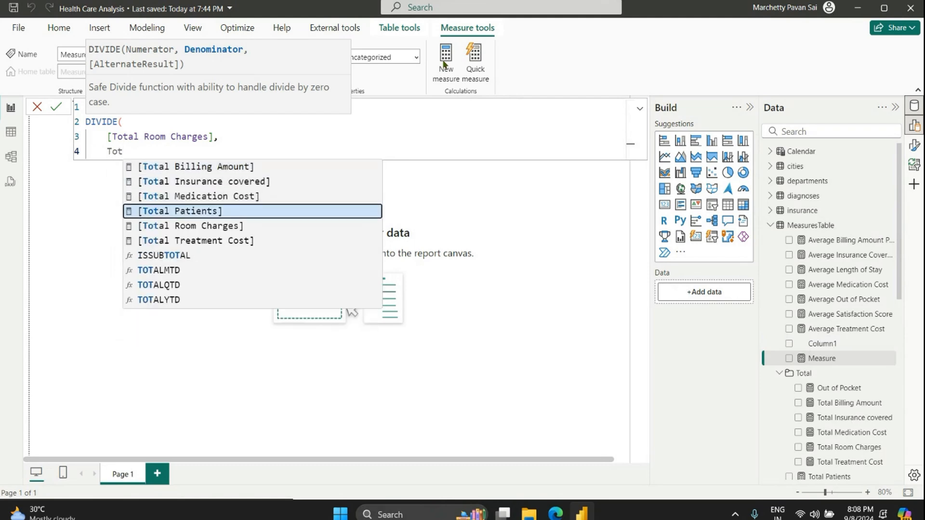
key(Tab)
key(shift+Return)
key(BackSpace)
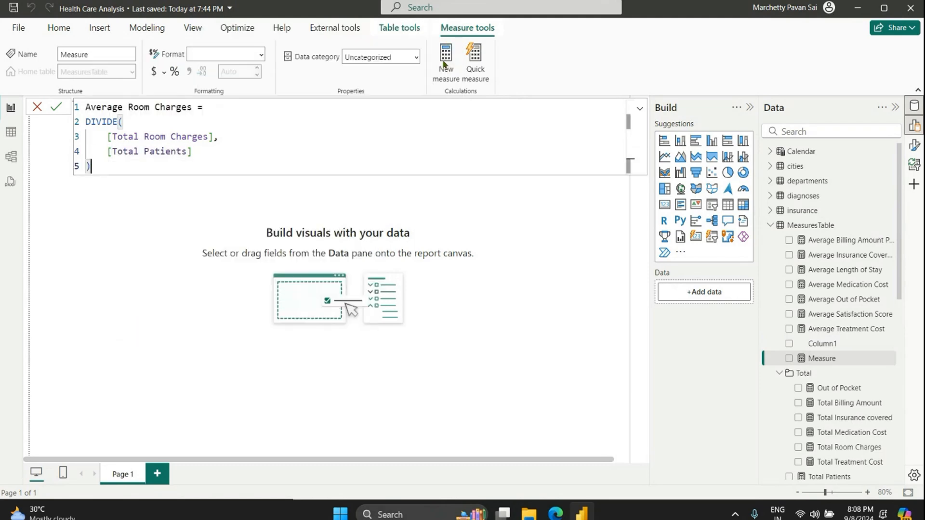
text())
key(Return)
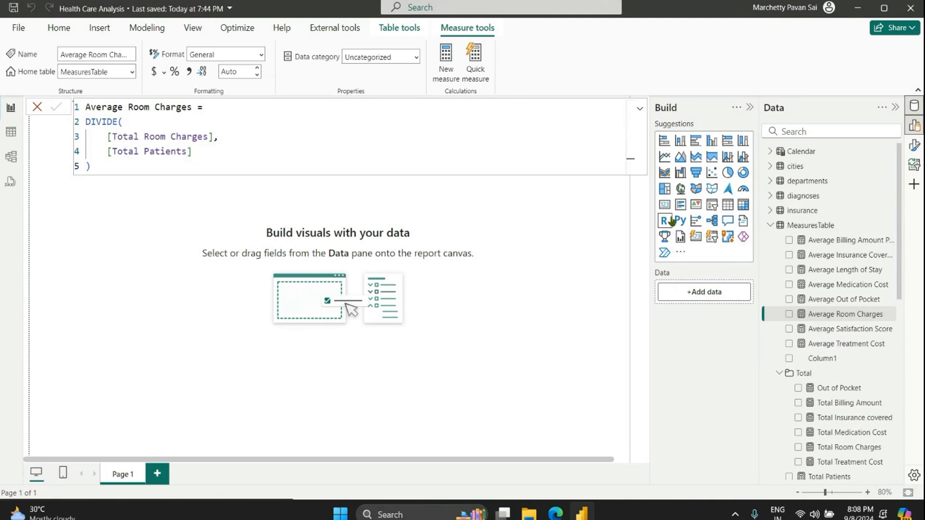
click(771, 225)
click(772, 226)
click(640, 109)
click(640, 110)
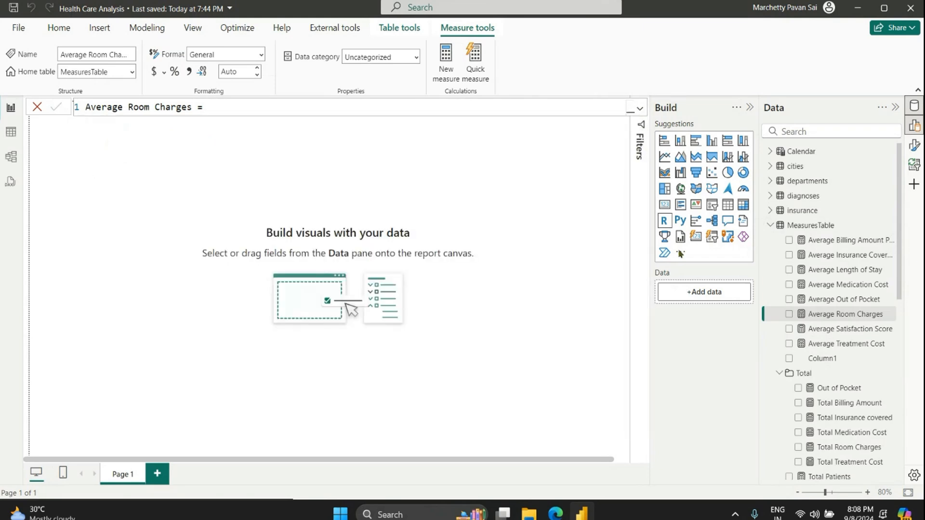
Create a new measure defined as Total Visits = COUNTROWS(visits).
click(800, 371)
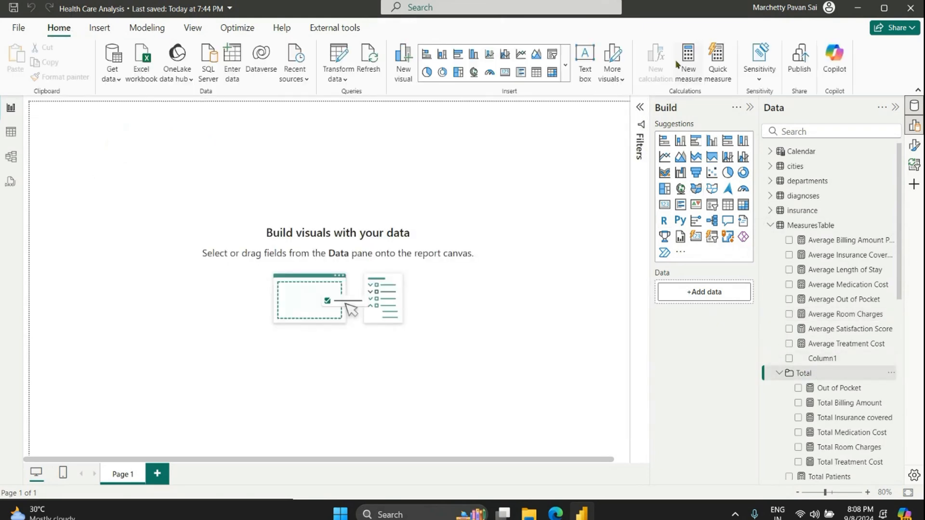
click(687, 58)
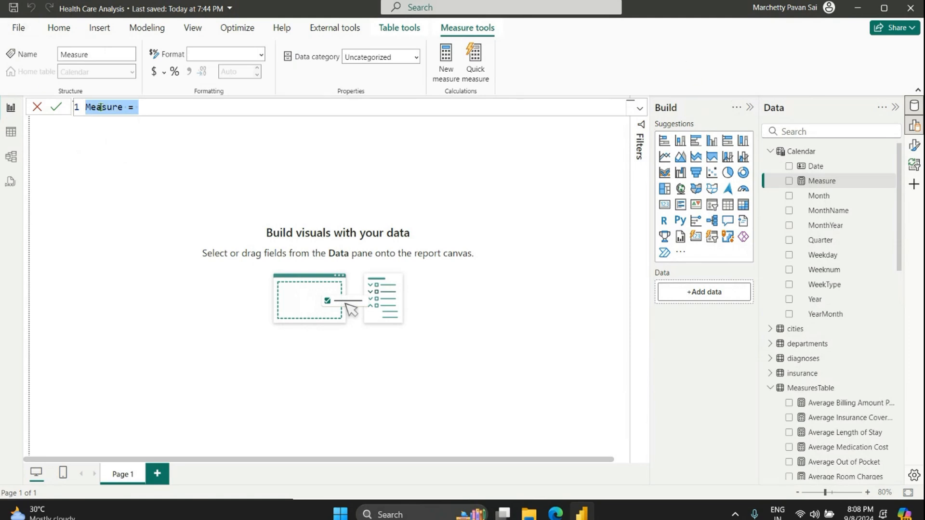
text(Total VIsi)
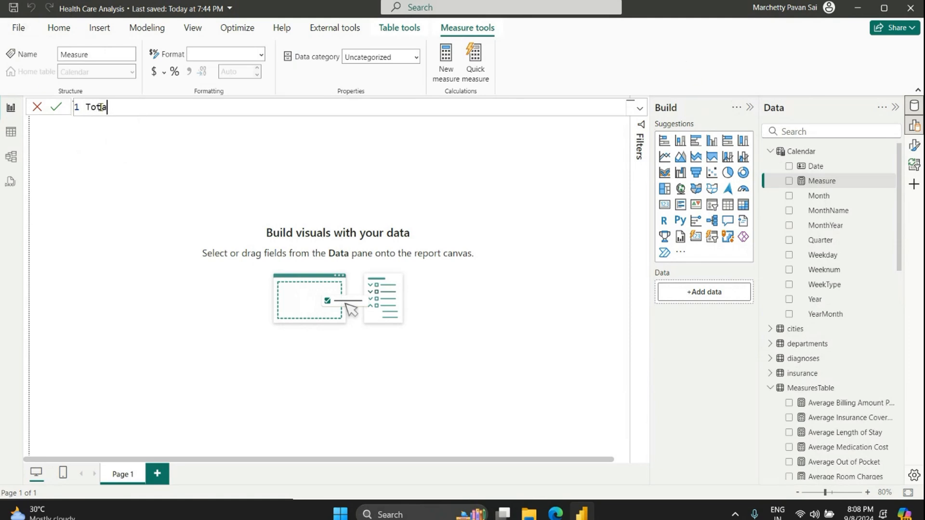
key(BackSpace)
key(BackSpace)
key(BackSpace)
text(isits = c)
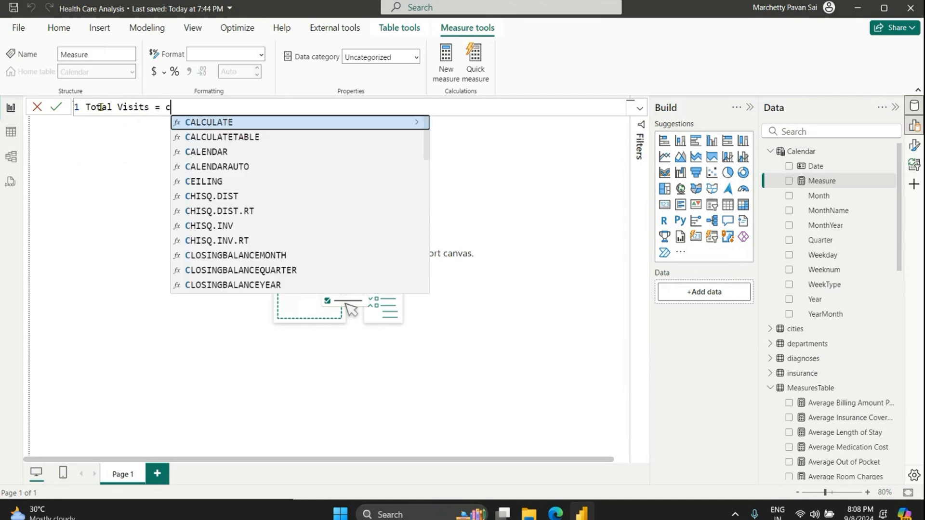
text(ountro)
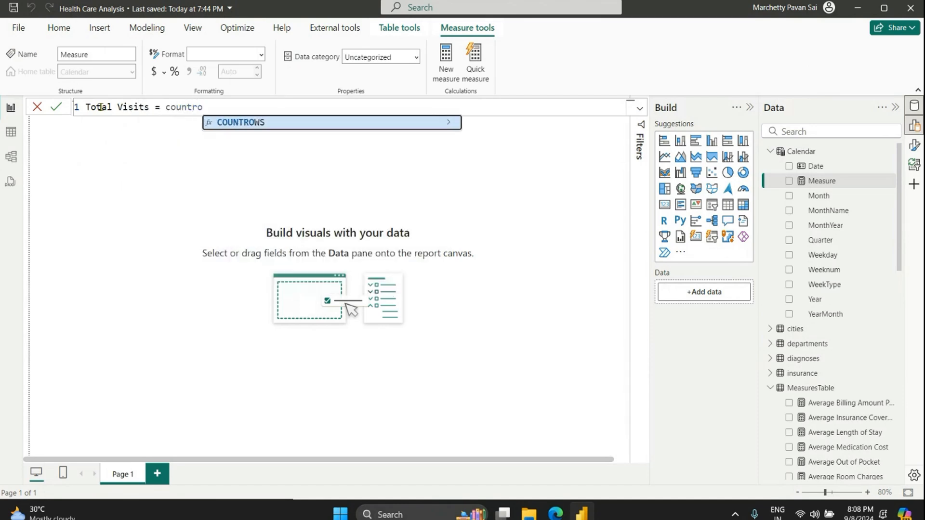
key(Tab)
text(visits)
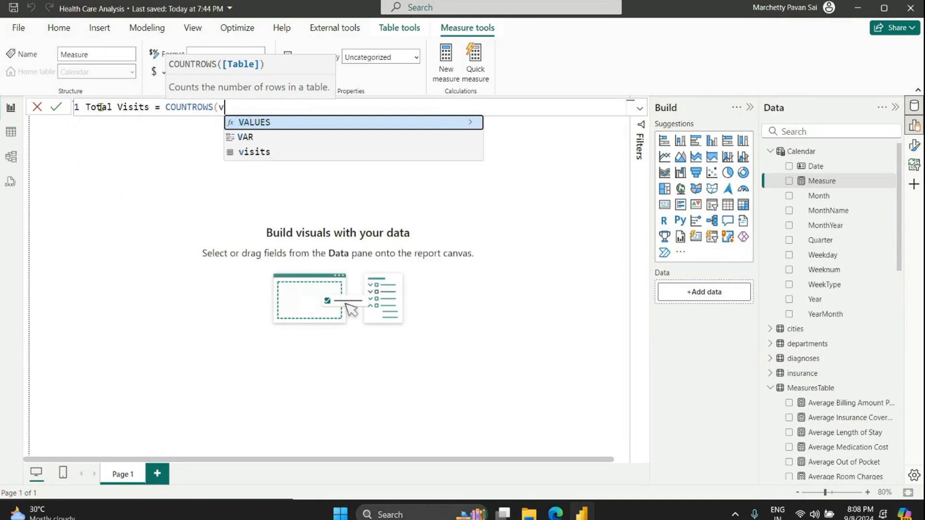
text())
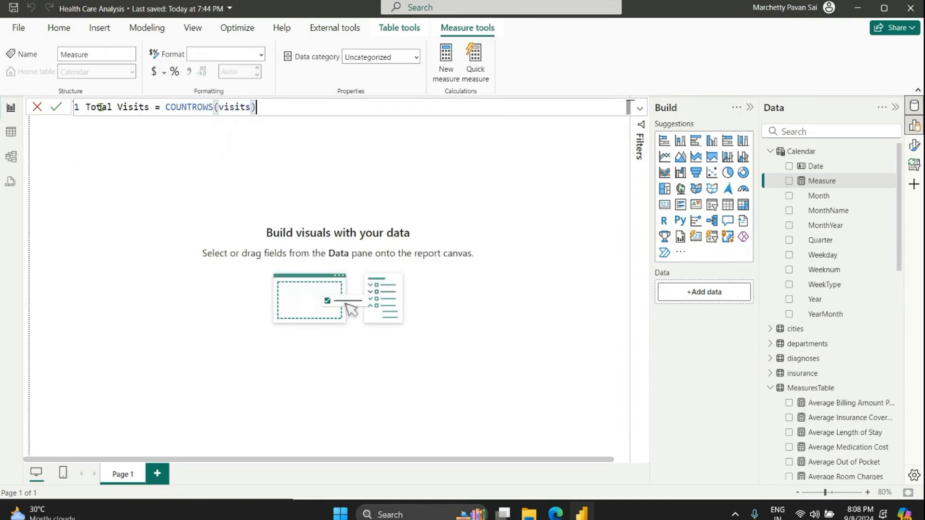
key(Return)
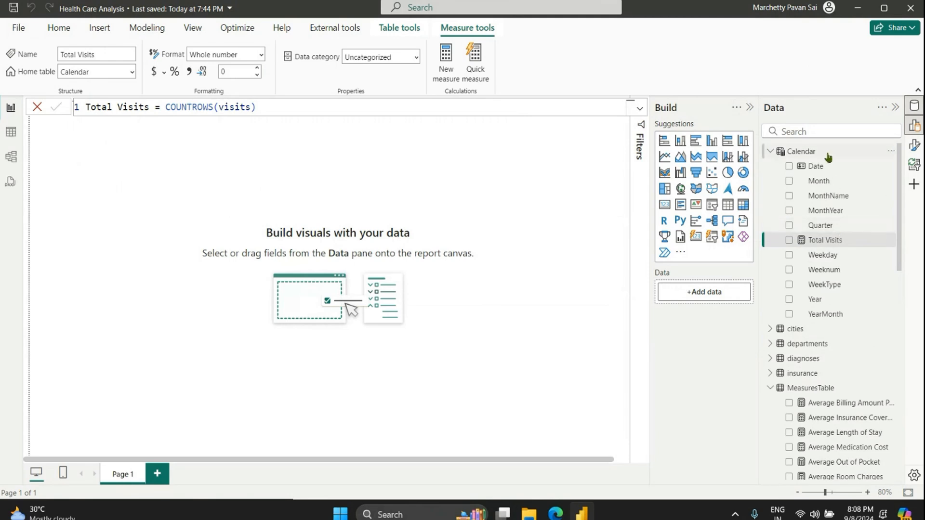
Change the home table of the Total Visits measure from Calendar to MeasuresTable.
click(132, 71)
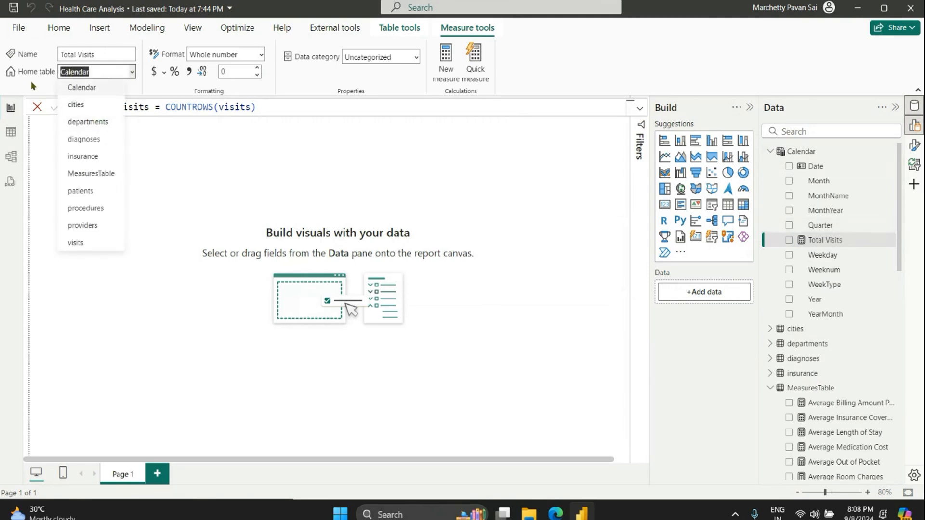
click(88, 174)
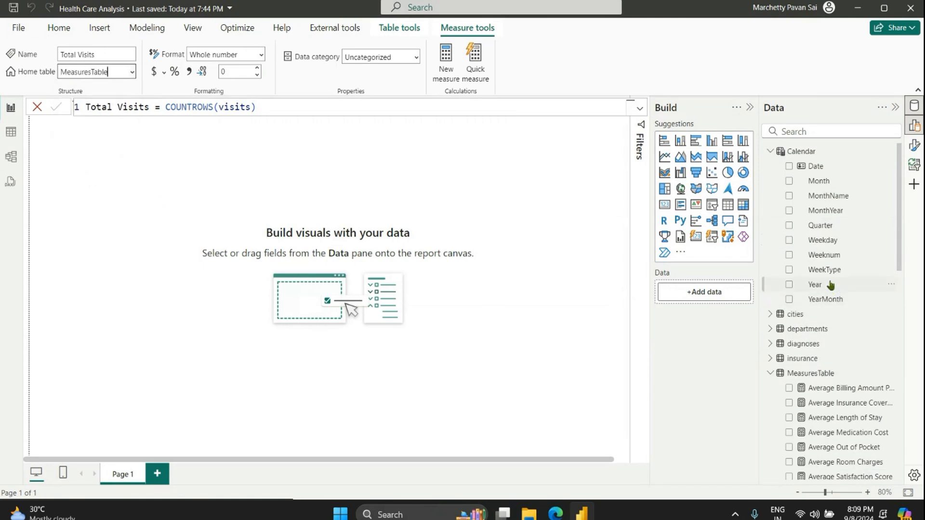
scroll(836, 314, down, 5)
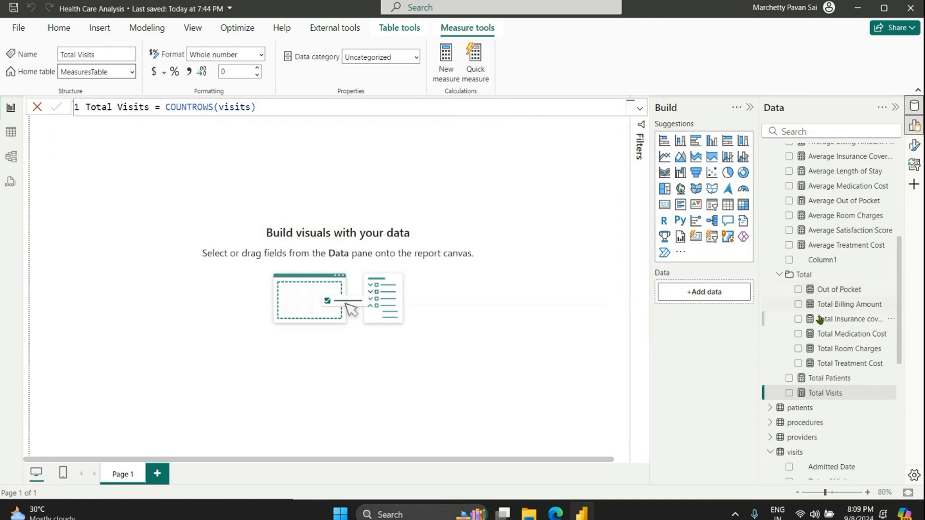
Start a new measure in MeasuresTable named Total Outpatient.
click(446, 58)
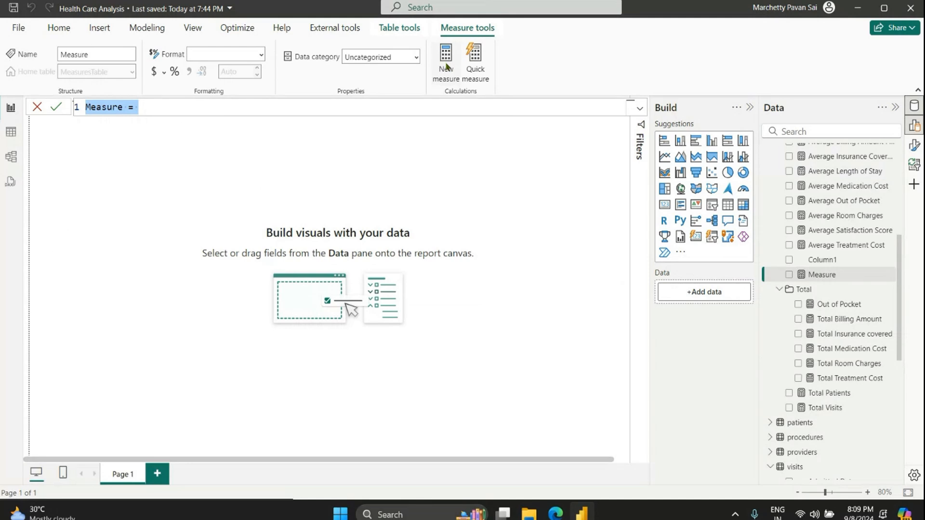
text(TOt)
key(BackSpace)
key(BackSpace)
text(o)
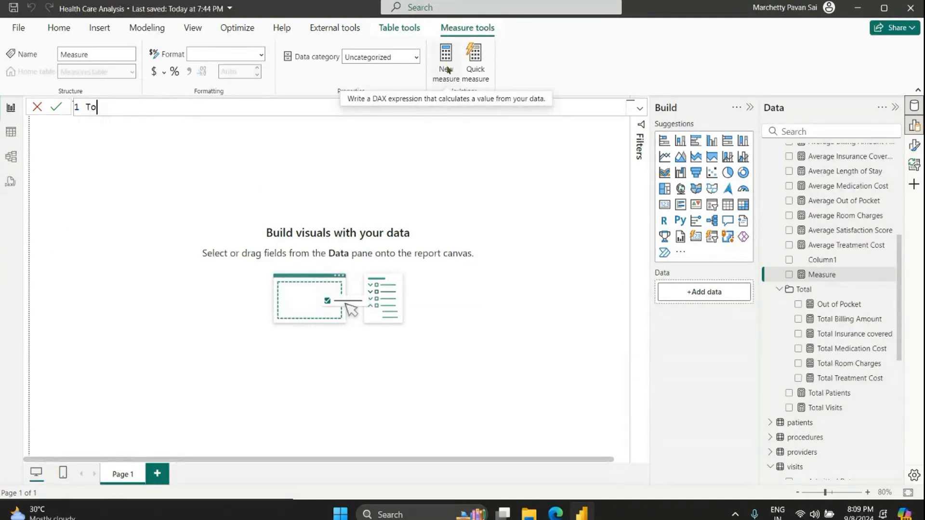
text(tal Oup)
text(patient)
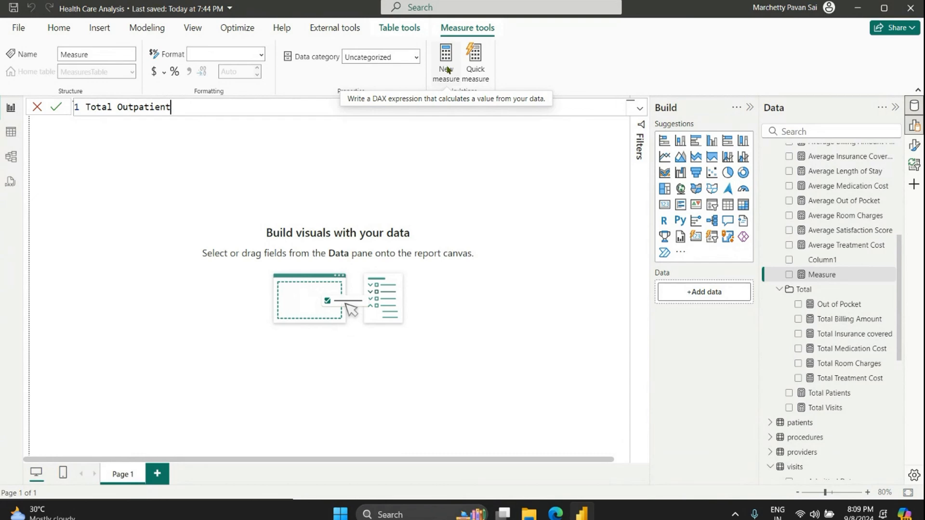
Define Total Outpatient as COUNTBLANK(visits[Length of Stay]) and commit the measure.
text( = count)
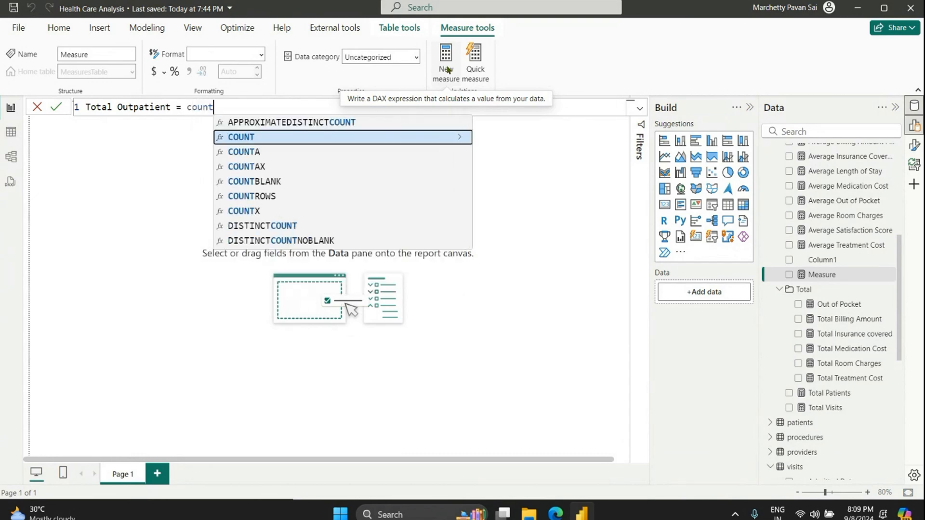
key(Down)
key(Down)
key(Down)
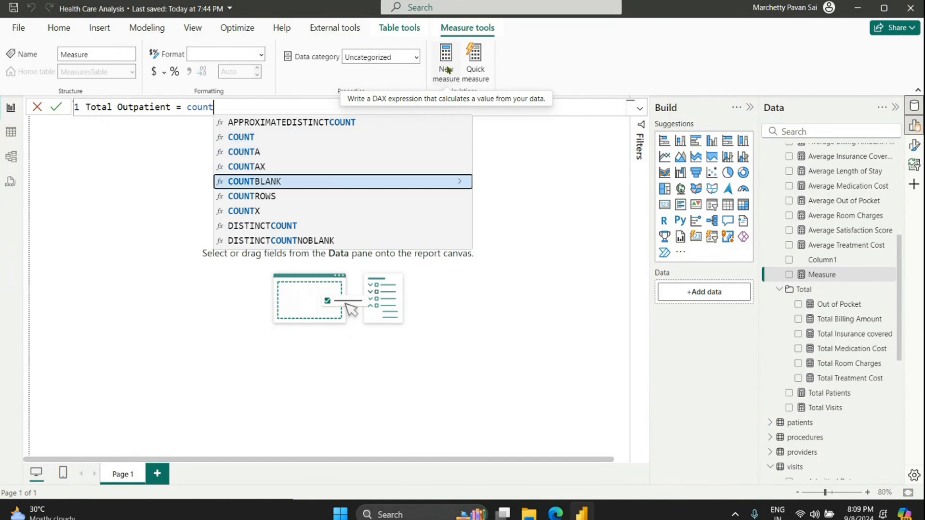
key(Tab)
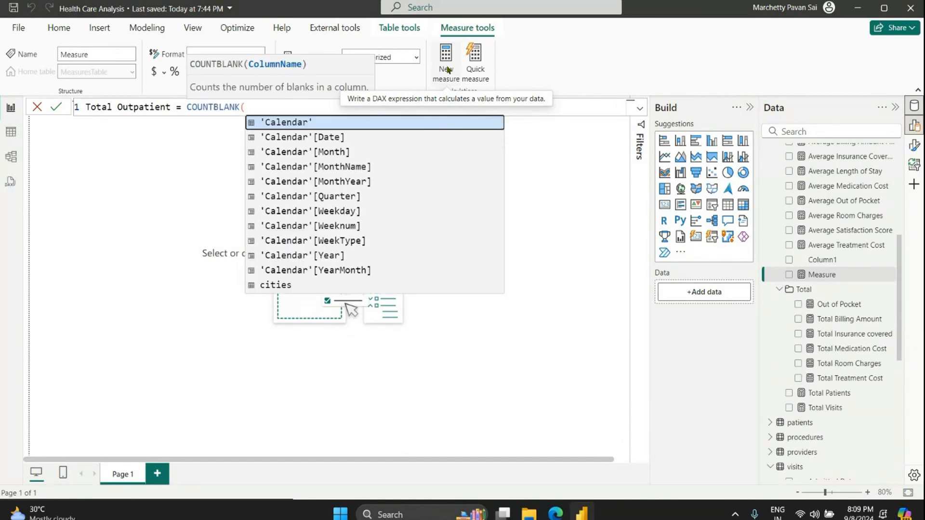
text(l)
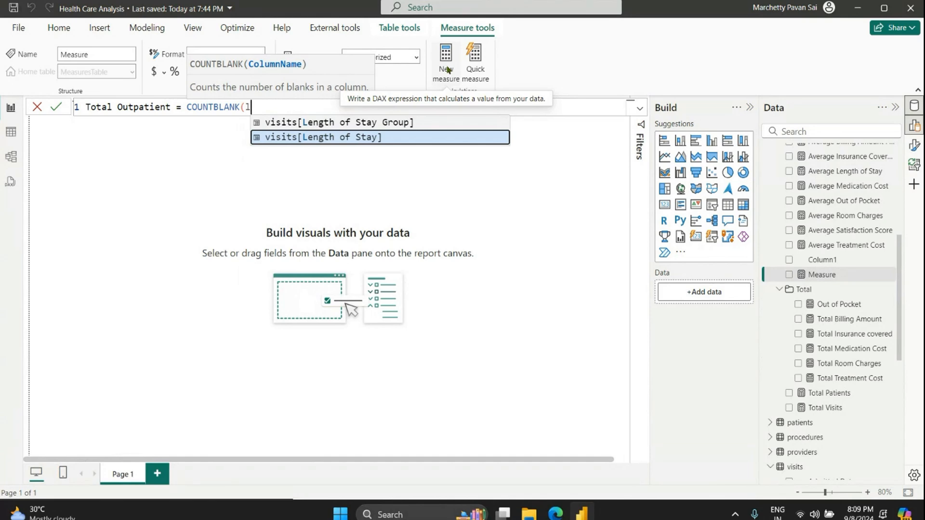
key(Tab)
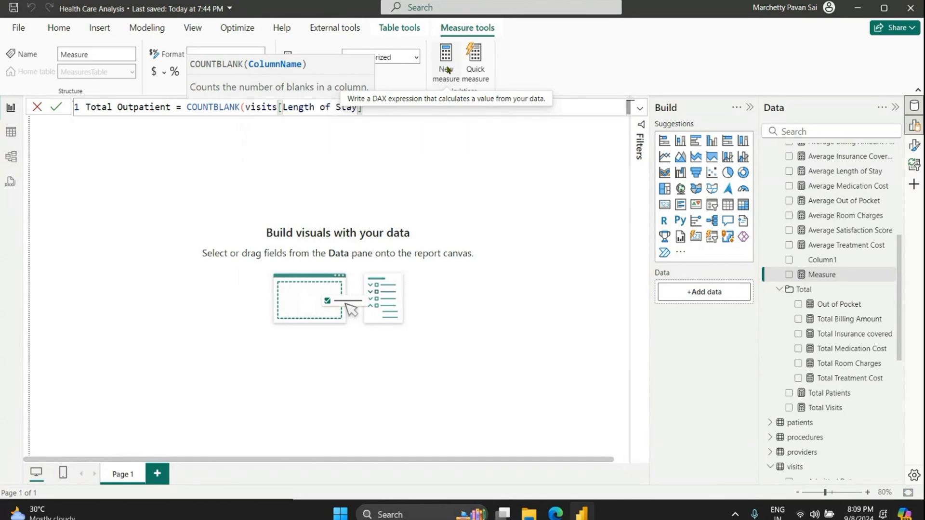
text())
key(Return)
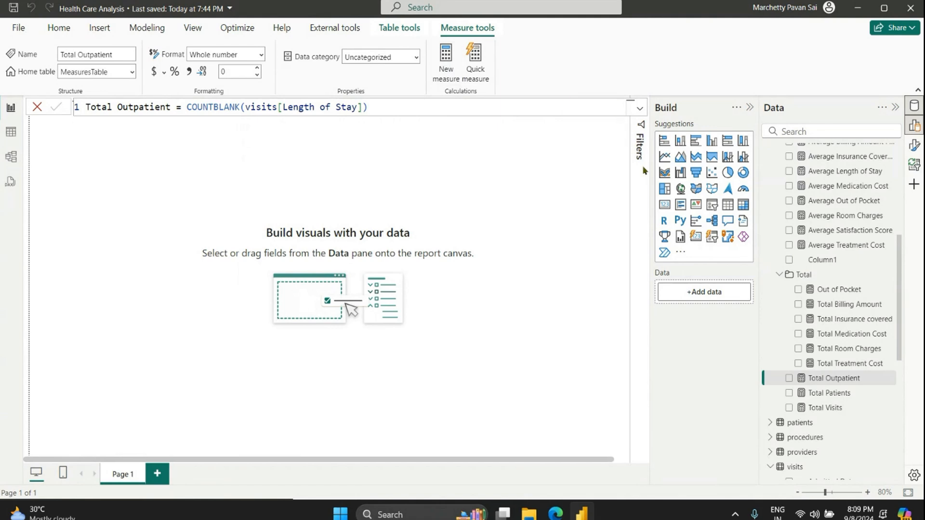
Start a new measure named Total admitted, with [Total Visits] as the first term of its formula.
click(446, 72)
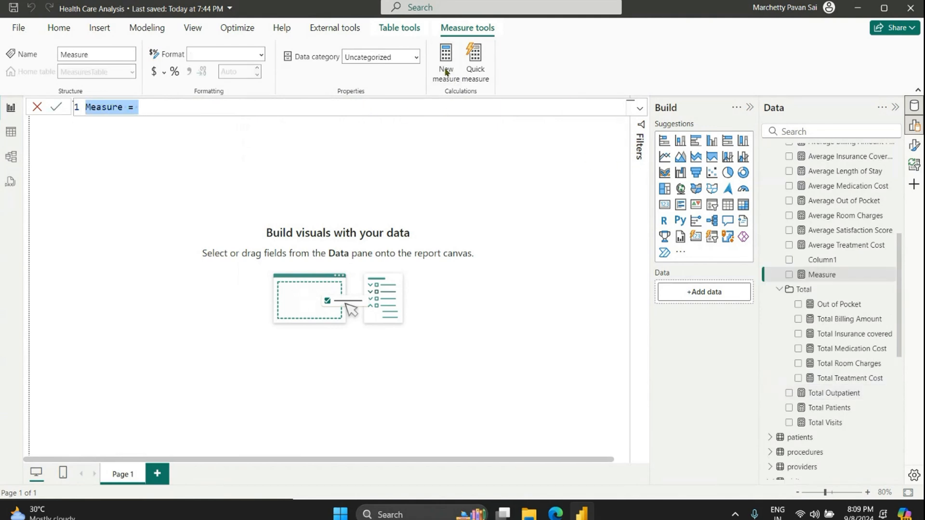
text(Total)
text(addm)
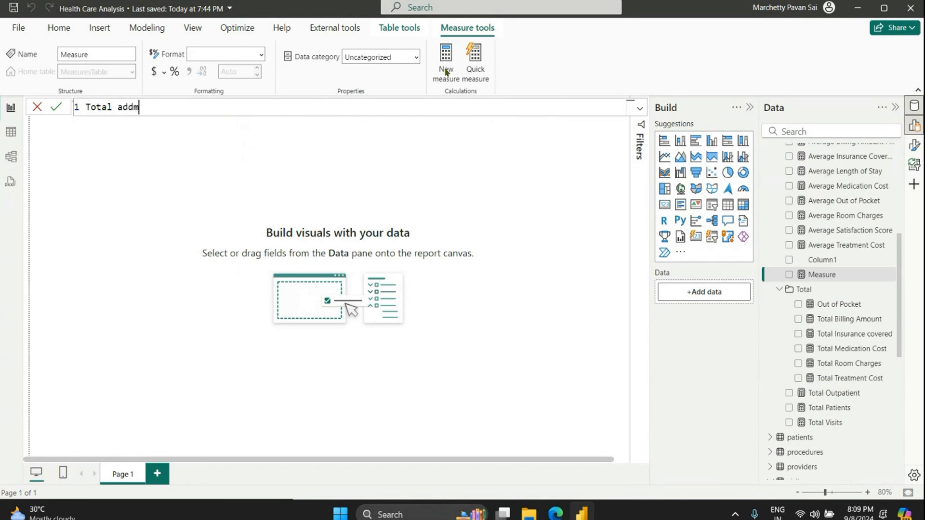
key(BackSpace)
text(mitted = [to)
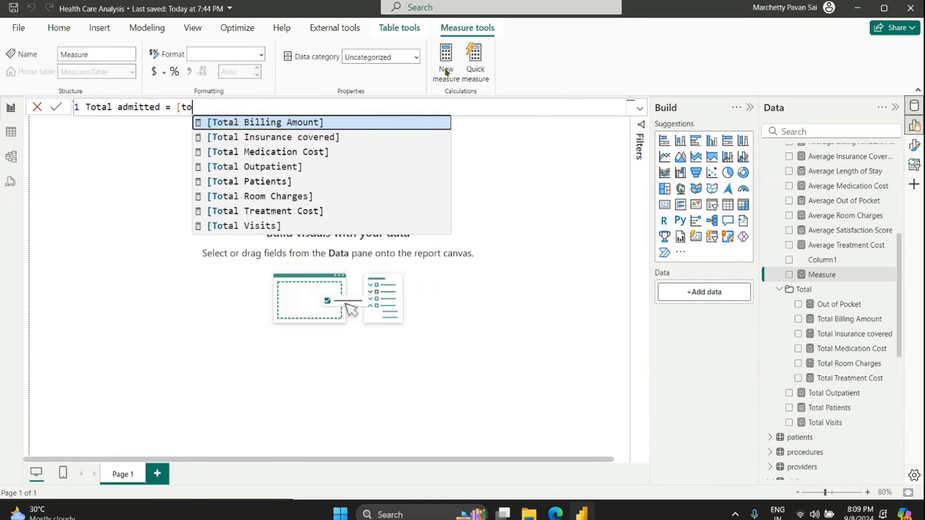
key(Down)
key(Down)
key(Down)
key(Down)
key(Down)
key(Down)
key(Down)
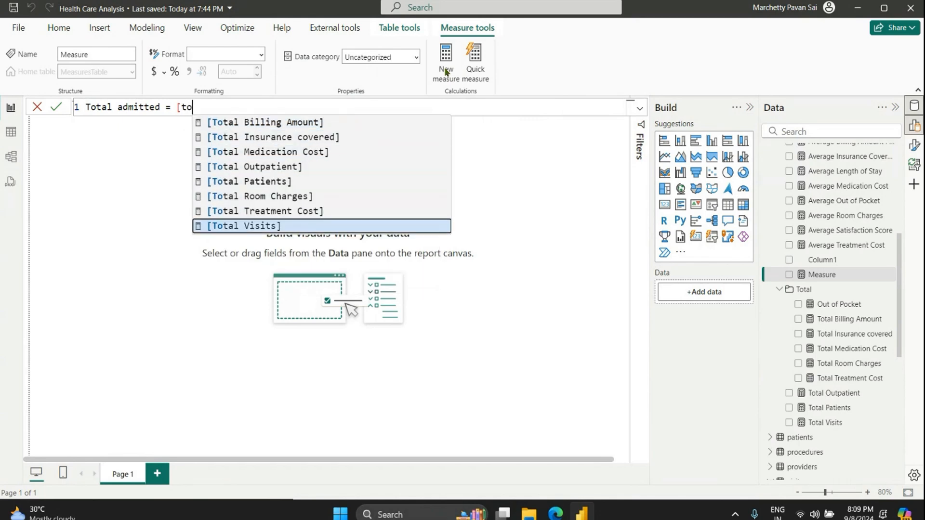
key(Tab)
Subtract [Total Outpatient] in the Total admitted formula and commit the measure.
text(- total)
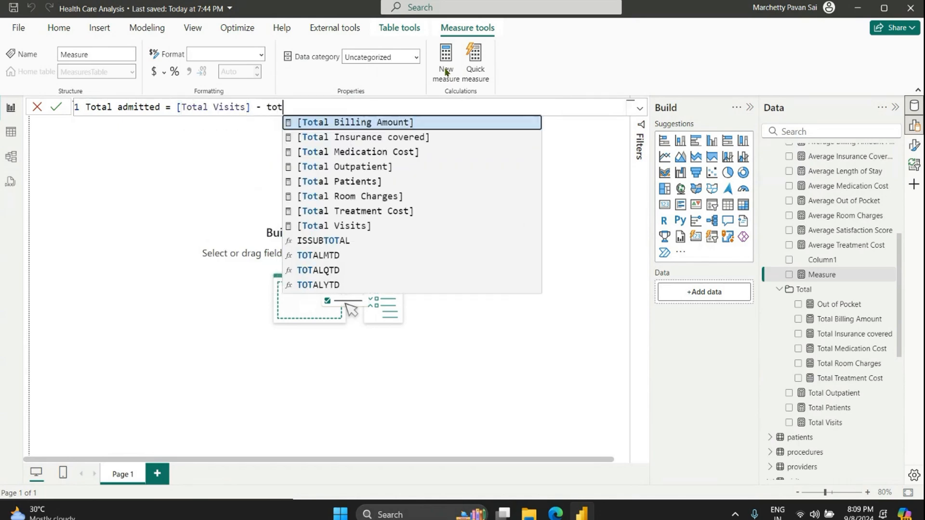
key(Down)
key(Down)
key(Down)
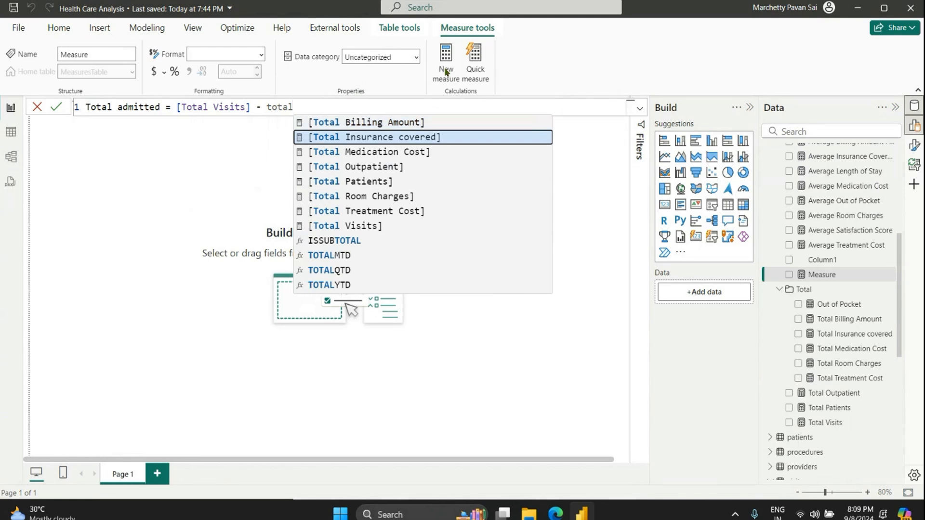
key(Tab)
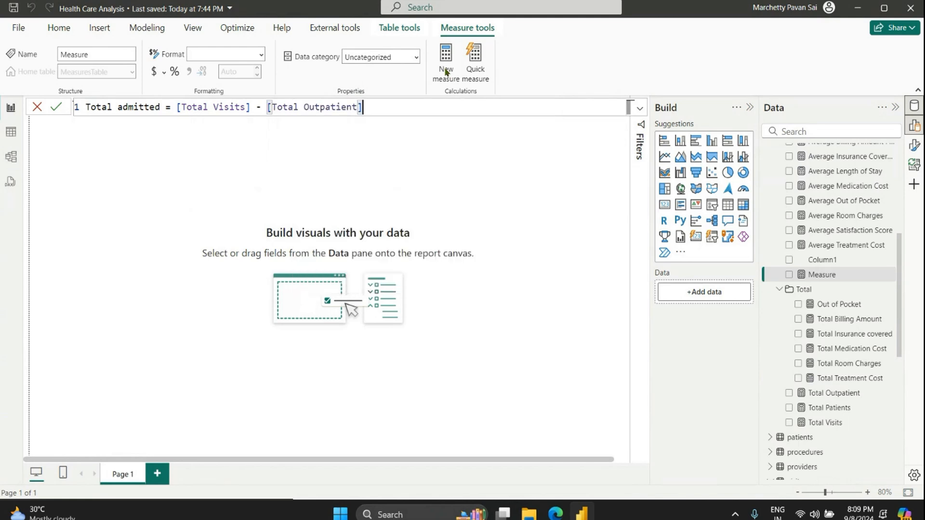
key(Return)
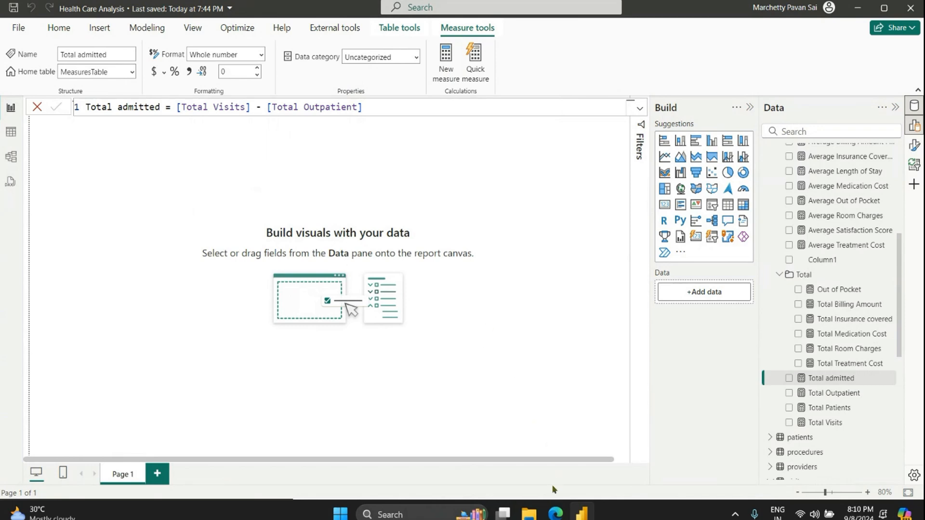
Insert a text box on Page 1, resize it to a wide, short title strip and enter "Health Care Data Analysis".
mouse_move(555, 514)
click(406, 172)
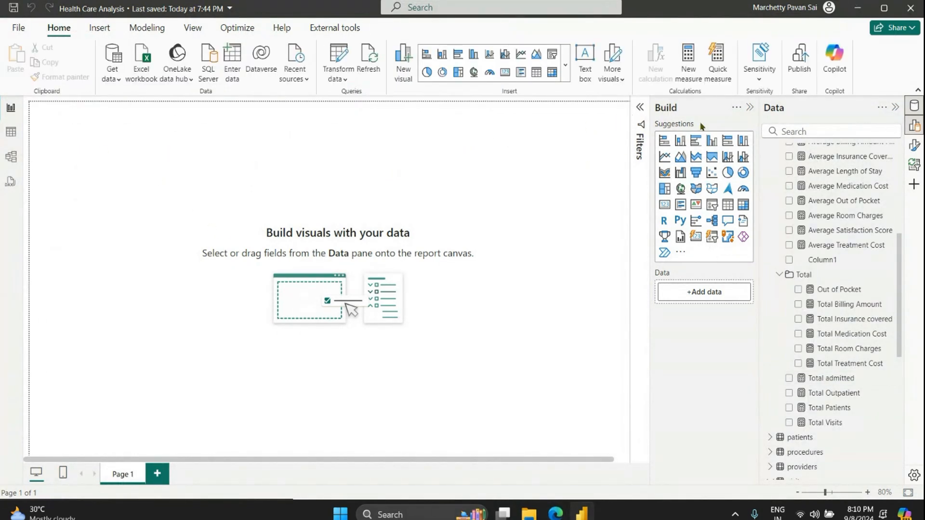
click(748, 108)
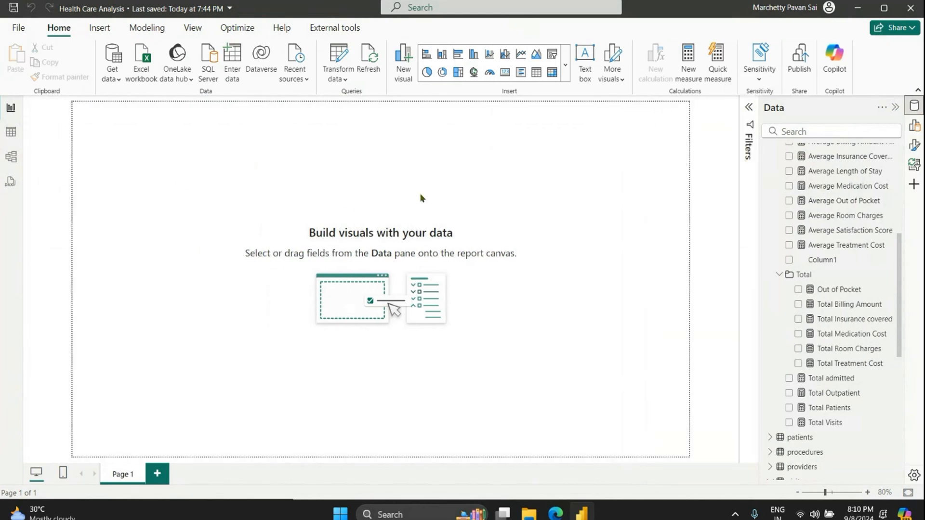
click(918, 148)
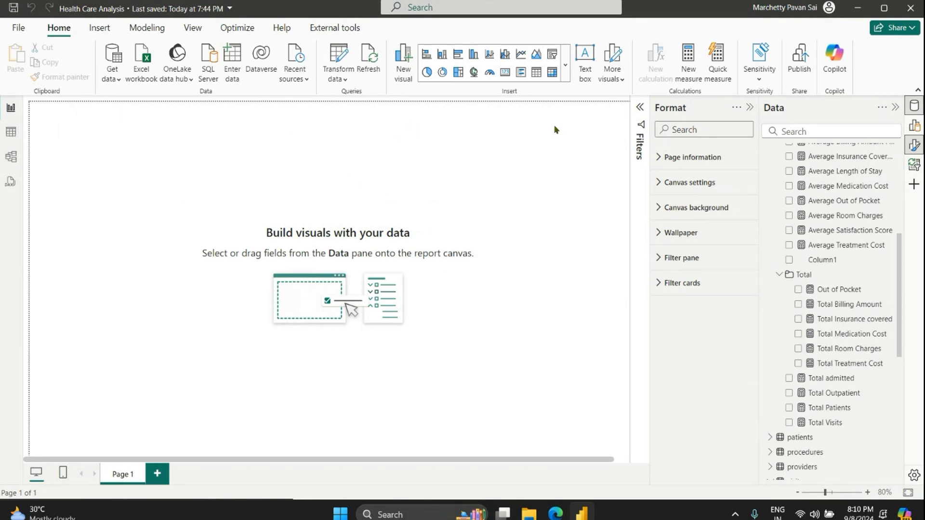
click(585, 77)
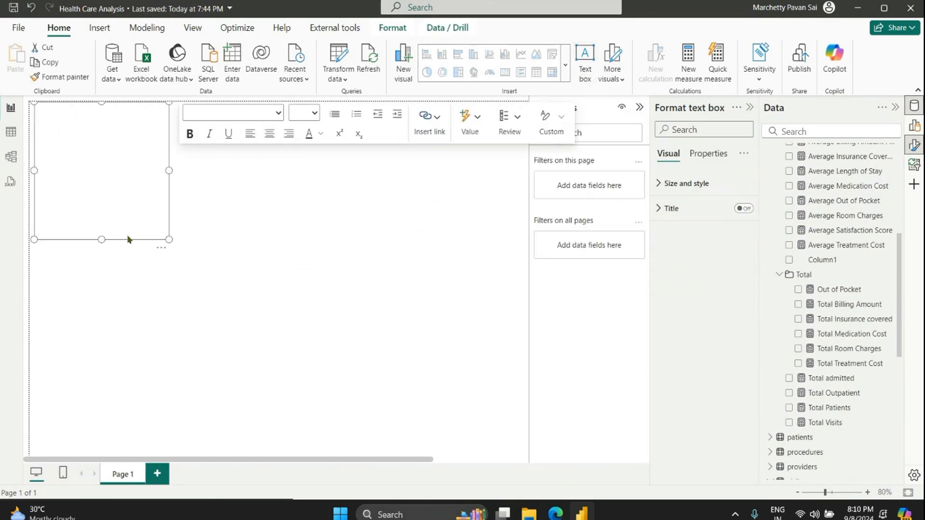
drag(170, 238, 204, 133)
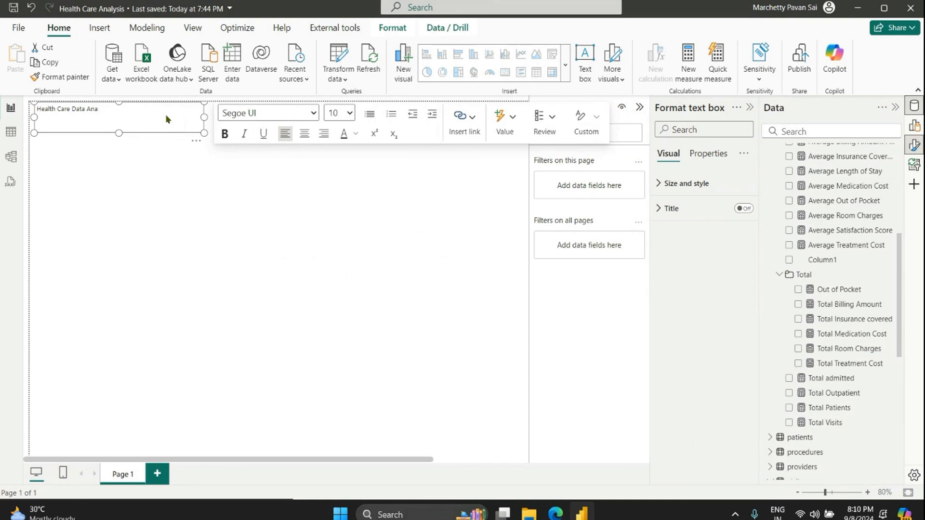
Format the whole "Health Care Data Analysis" title as bold, dark blue, font size 20.
key(ctrl+a)
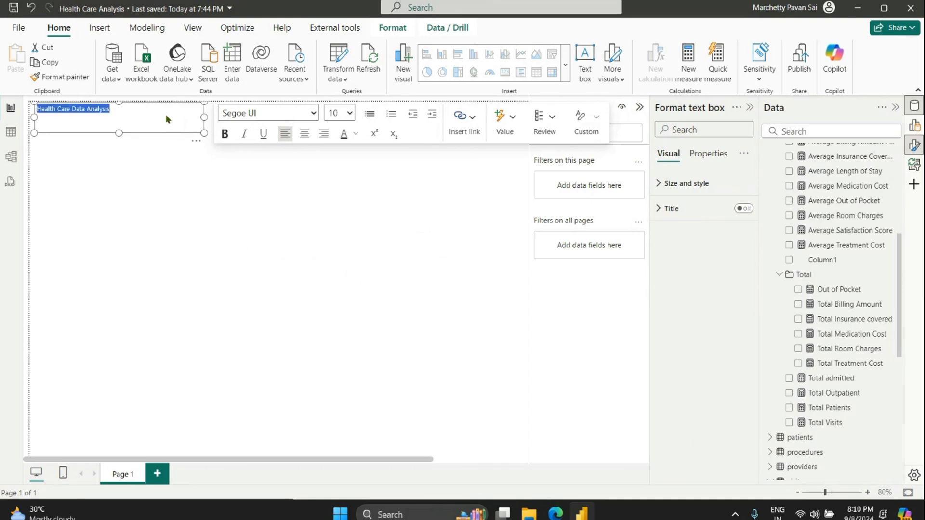
click(225, 133)
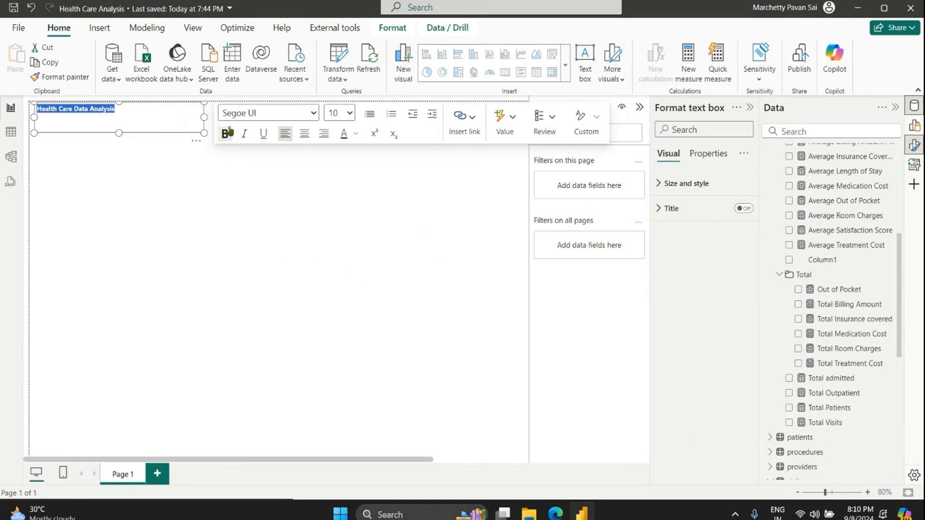
click(356, 134)
click(408, 276)
click(339, 113)
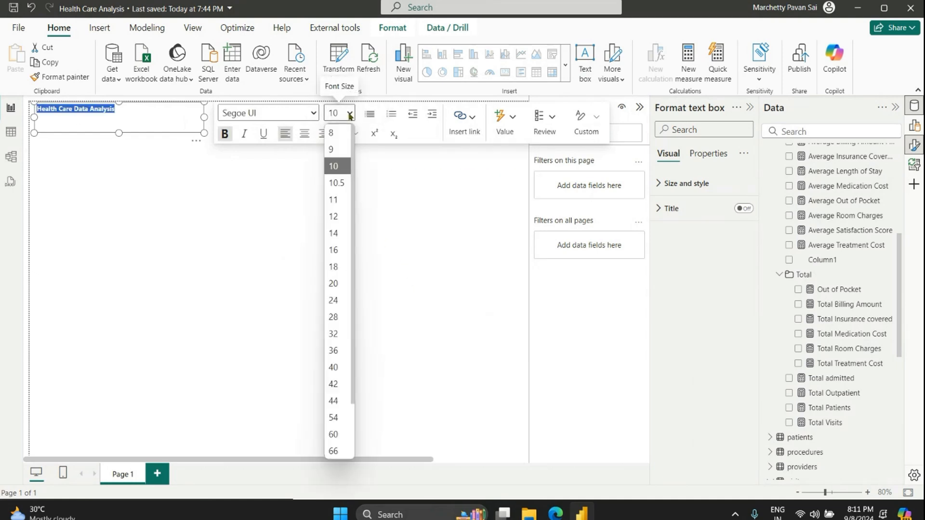
click(339, 283)
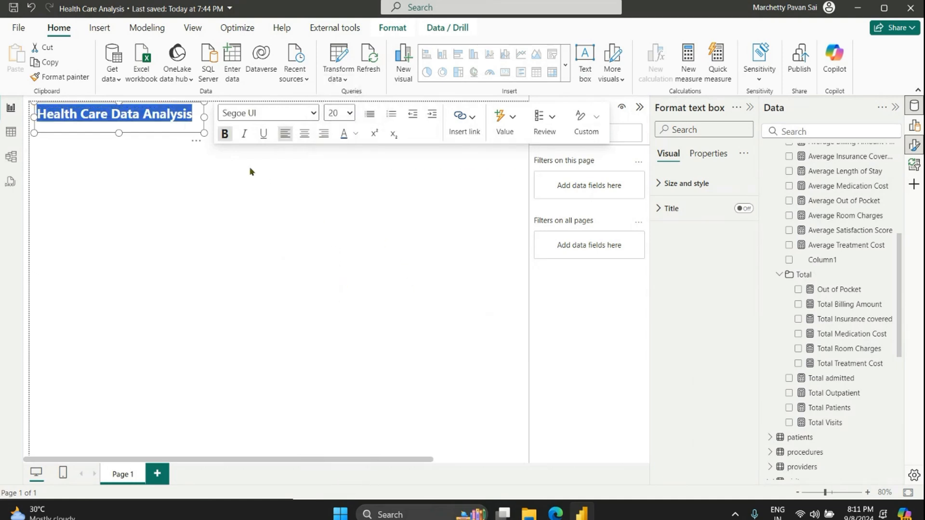
Move the title text box to the top center of the page and collapse the Filters and Format panes.
click(193, 168)
click(192, 129)
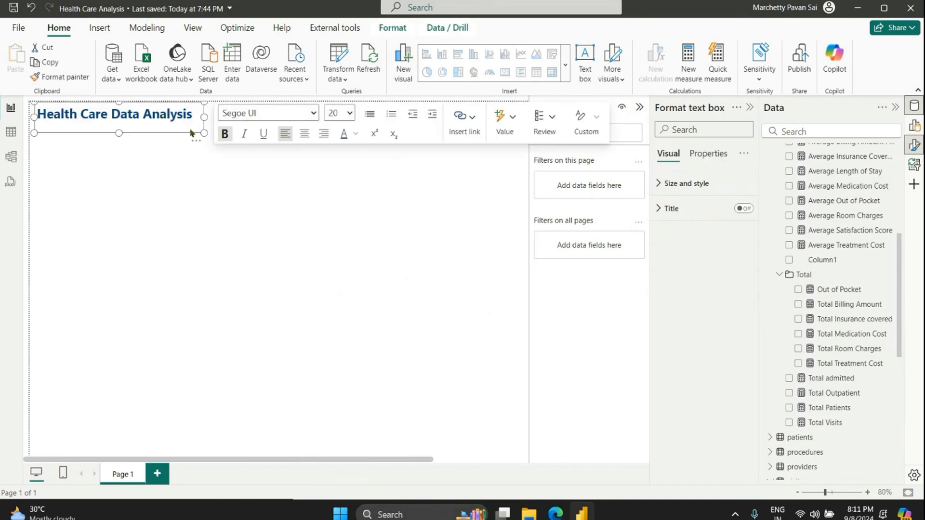
drag(191, 132, 402, 135)
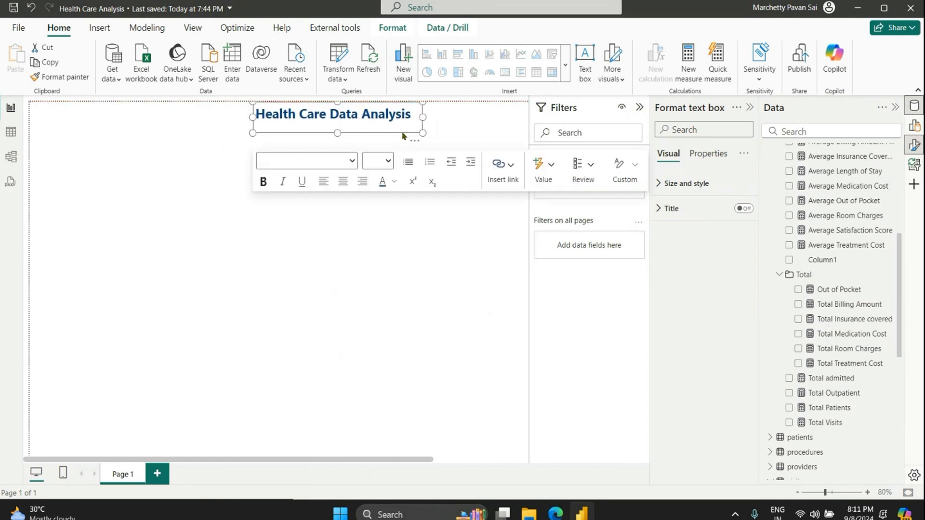
click(638, 107)
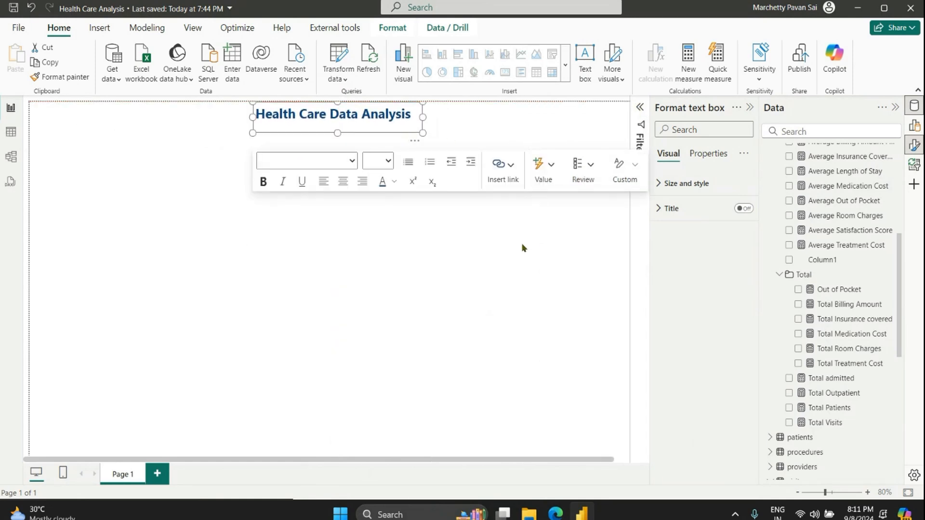
click(749, 107)
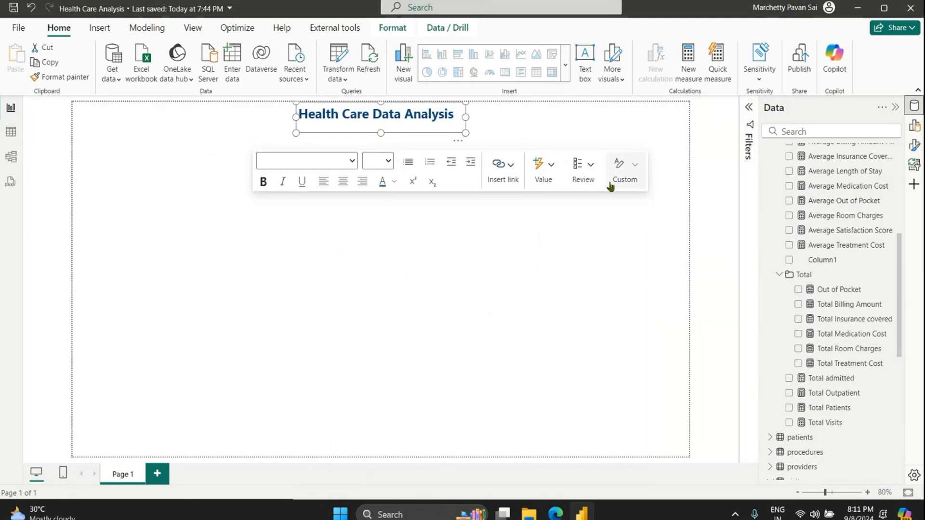
click(533, 224)
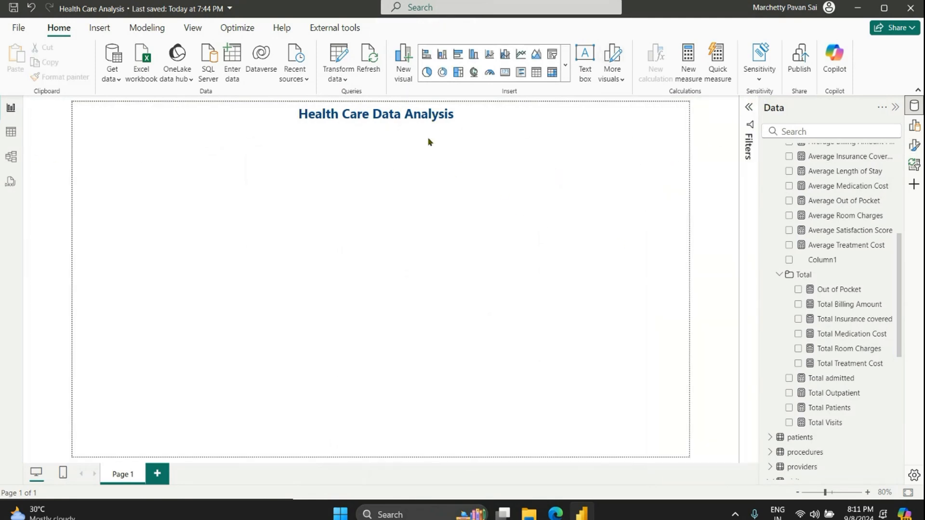
Insert a new card visual below the title and resize it into a short strip spanning nearly the full page width.
click(565, 65)
scroll(515, 332, down, 3)
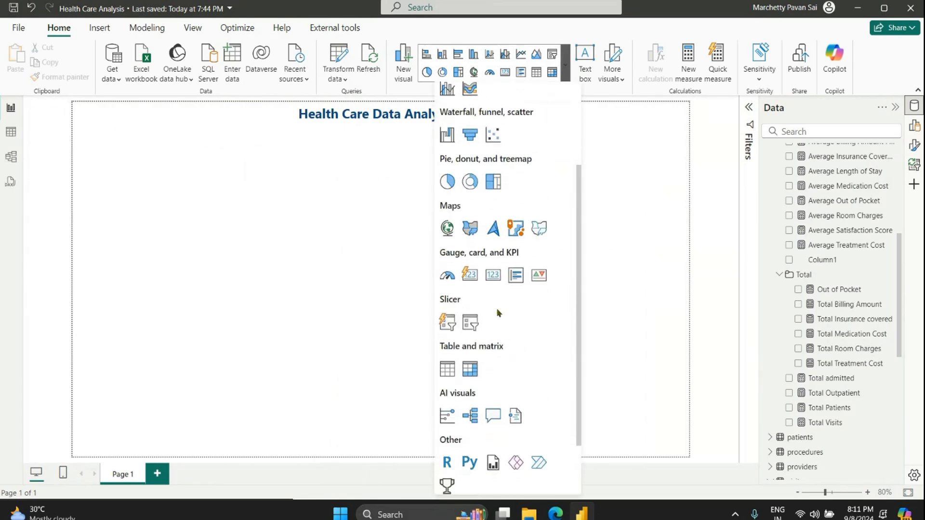
click(470, 274)
drag(245, 313, 174, 244)
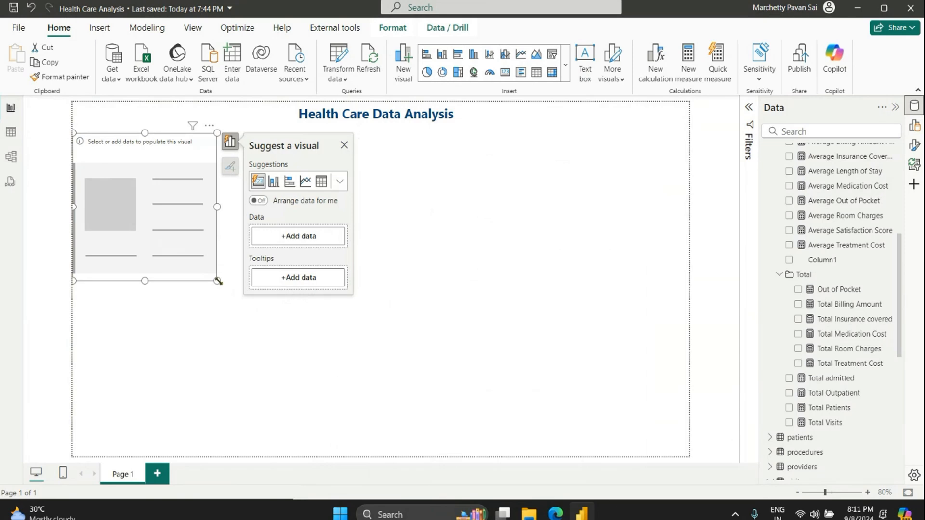
drag(218, 281, 678, 224)
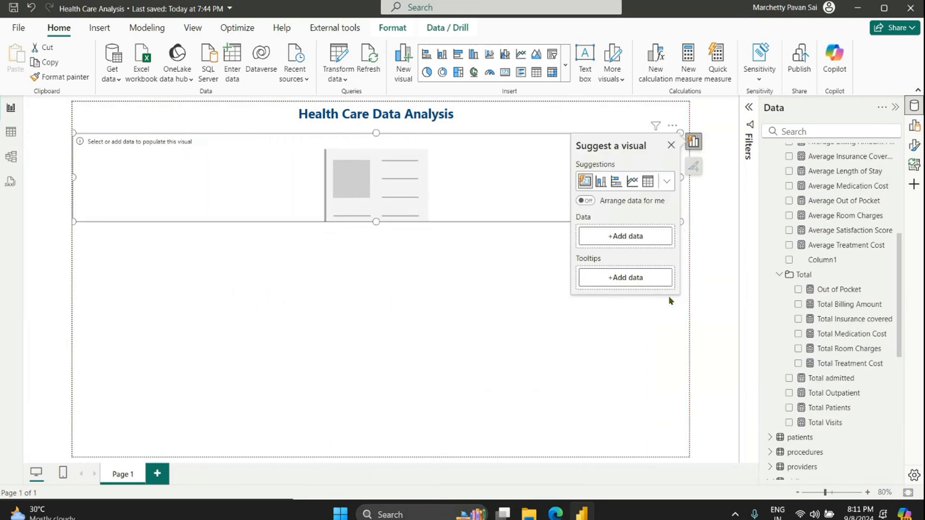
Add Total Billing Amount, Total Medication Cost, Total Treatment Cost, Total Insurance covered, Out of Pocket and Total Room Charges to the card visual.
scroll(819, 311, down, 3)
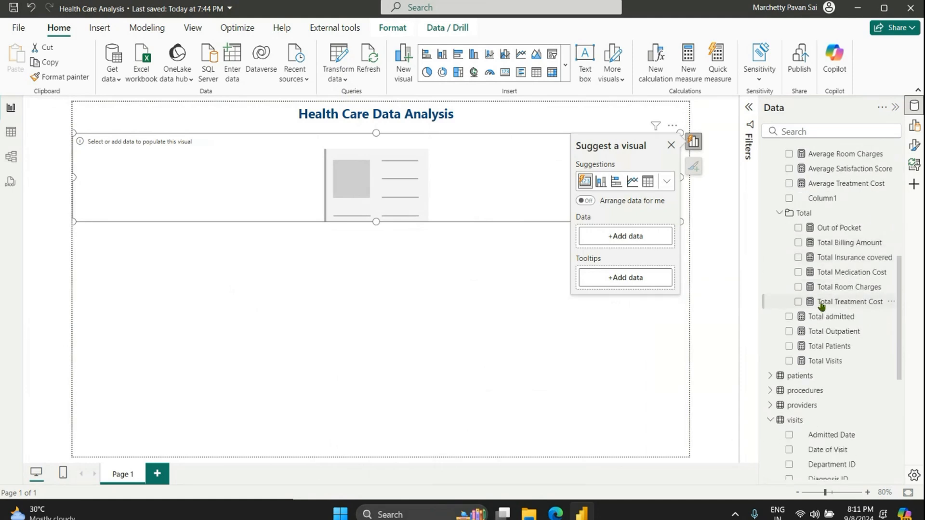
scroll(826, 219, up, 2)
drag(838, 242, 648, 236)
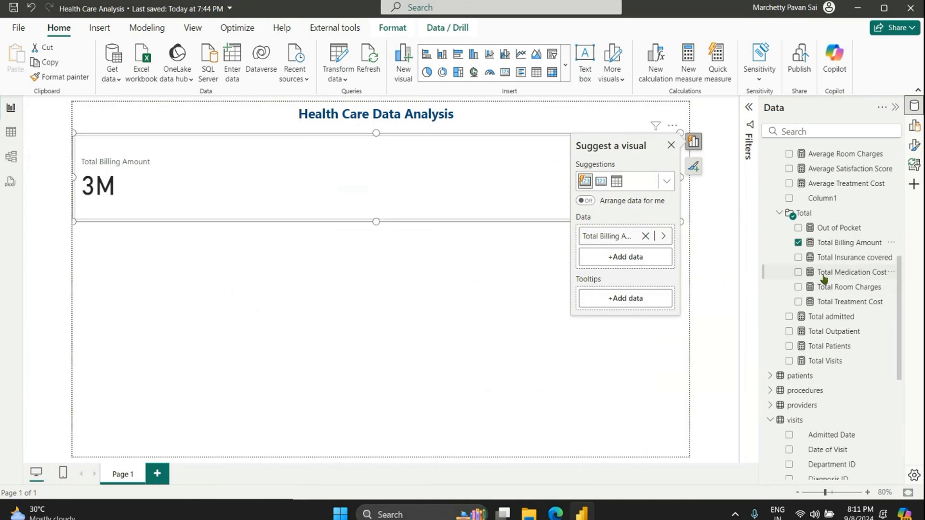
drag(824, 277, 626, 261)
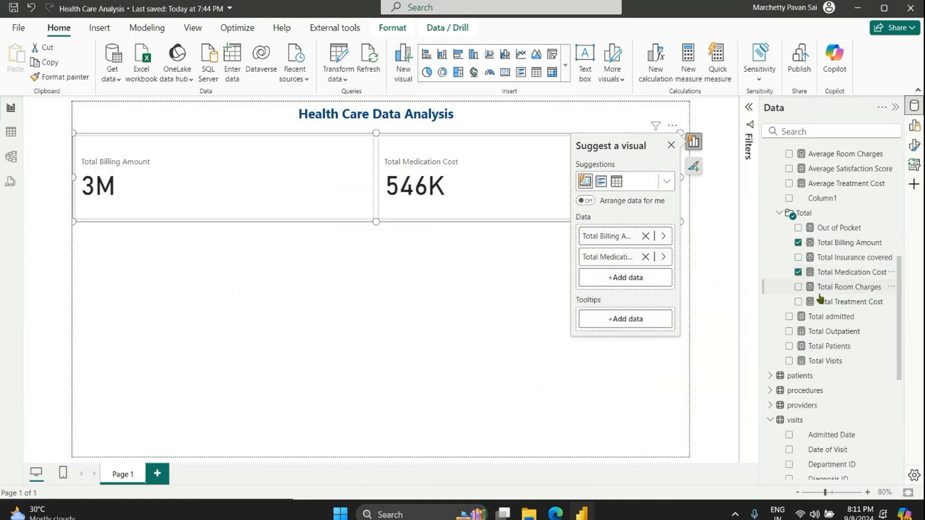
drag(831, 302, 626, 282)
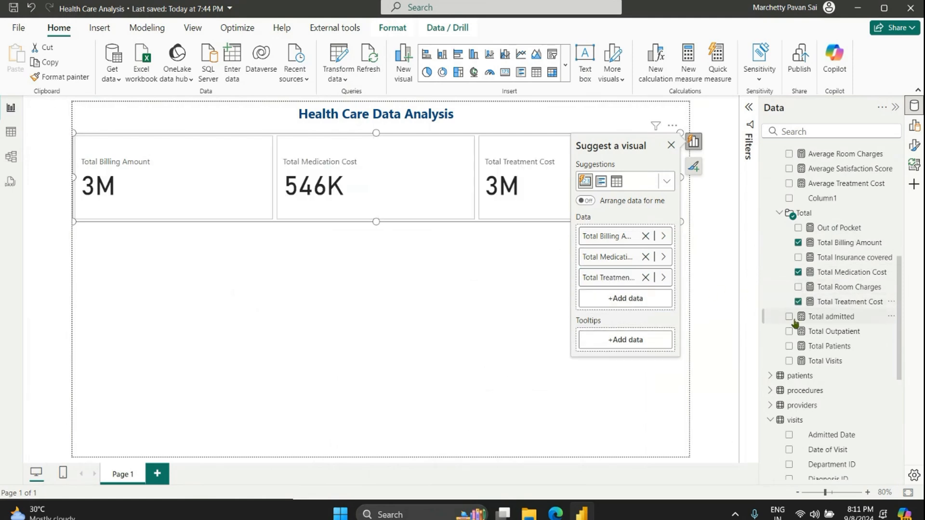
drag(831, 264, 626, 299)
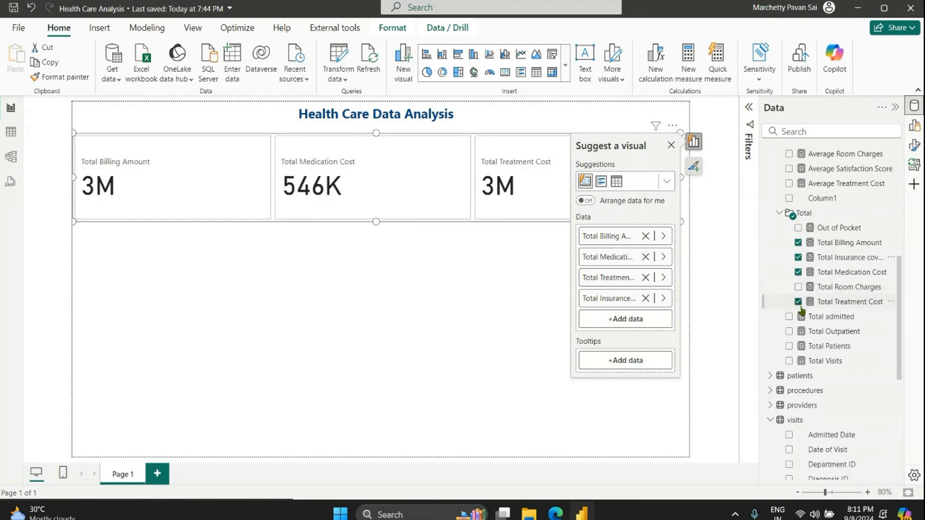
drag(846, 227, 643, 320)
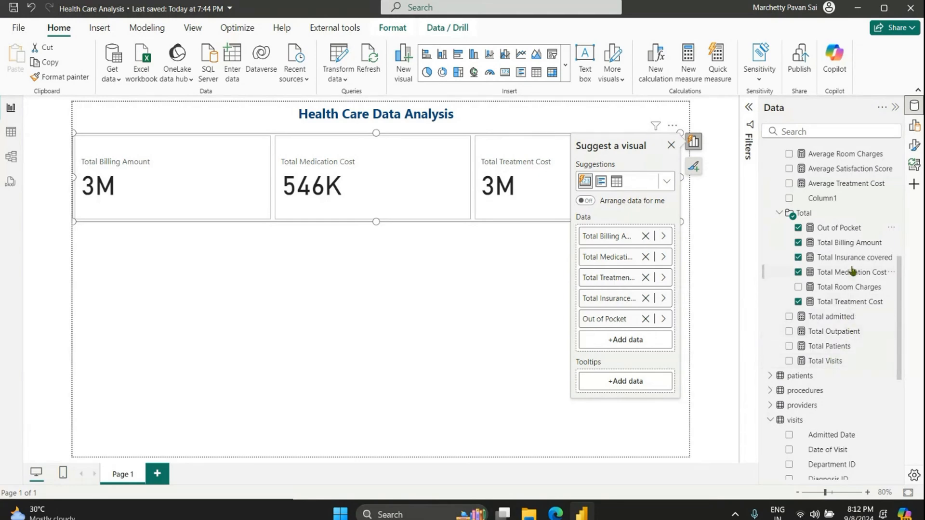
drag(852, 287, 645, 335)
click(671, 145)
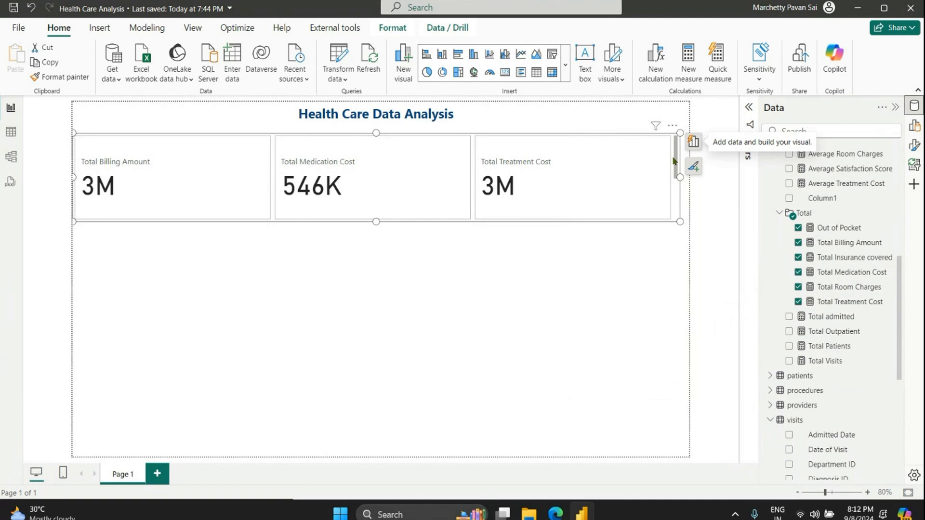
Move the card visual slightly down and set its layout to a maximum of 6 cards shown.
drag(674, 160, 692, 149)
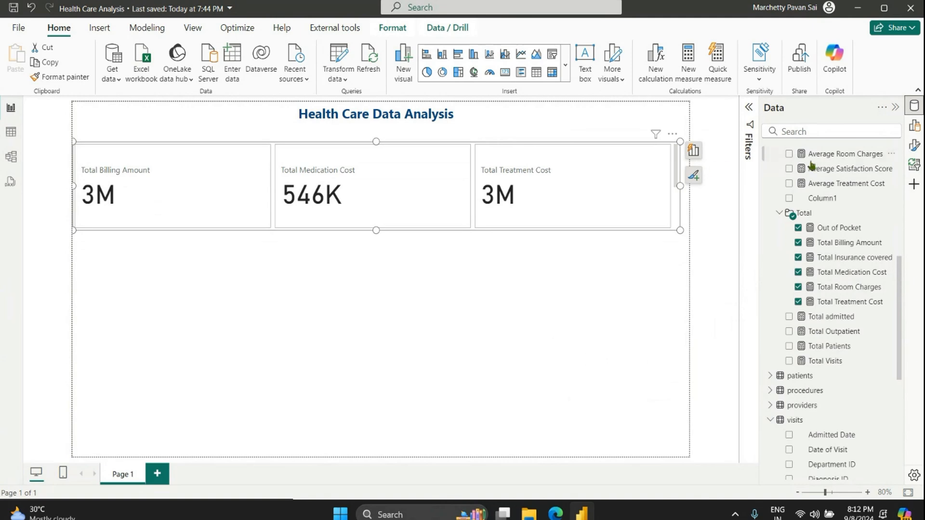
click(914, 145)
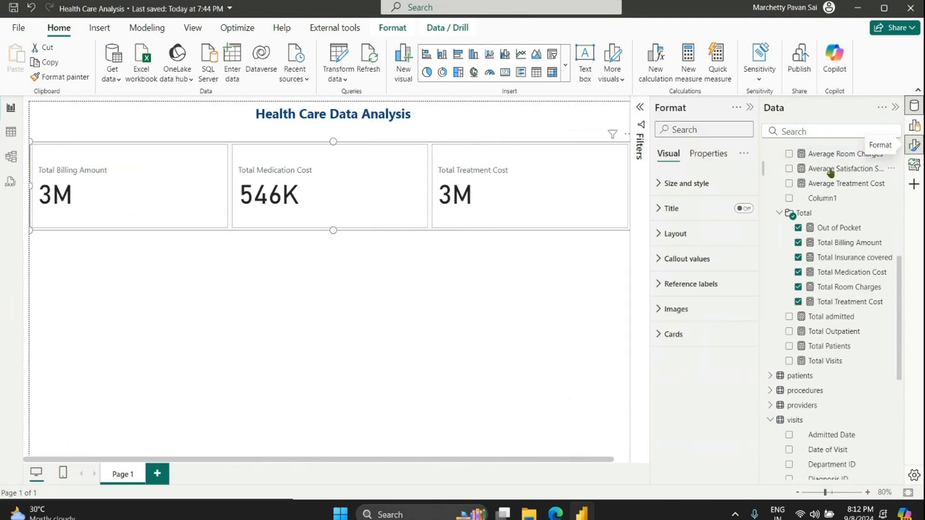
click(688, 244)
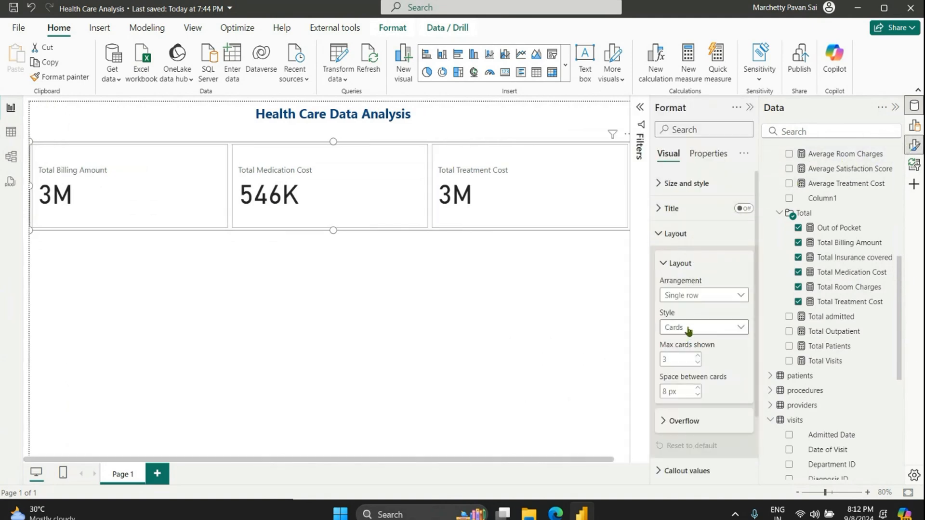
click(681, 357)
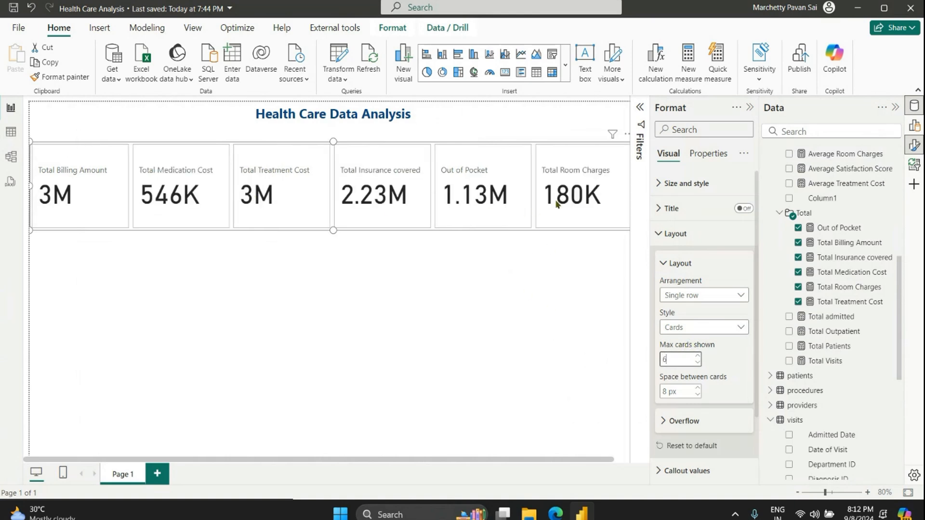
click(750, 109)
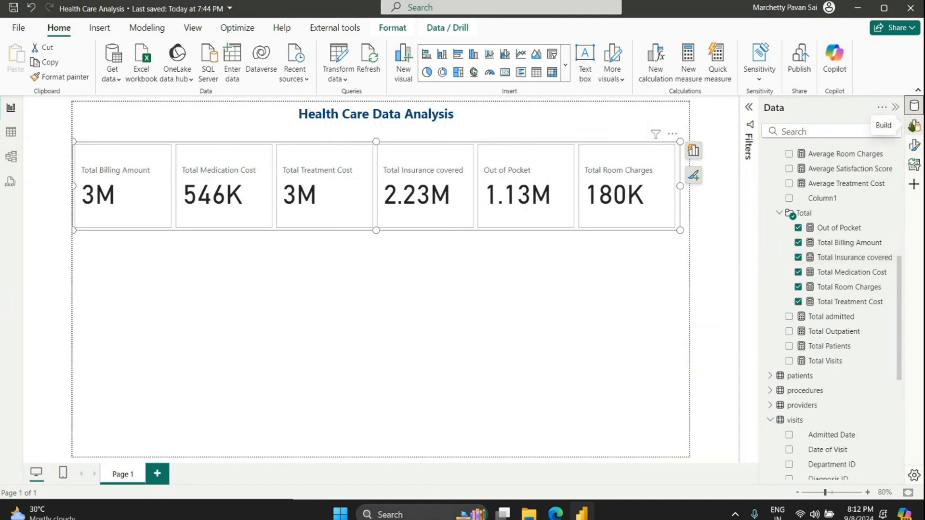
Make the callout labels of all cards bold.
click(913, 126)
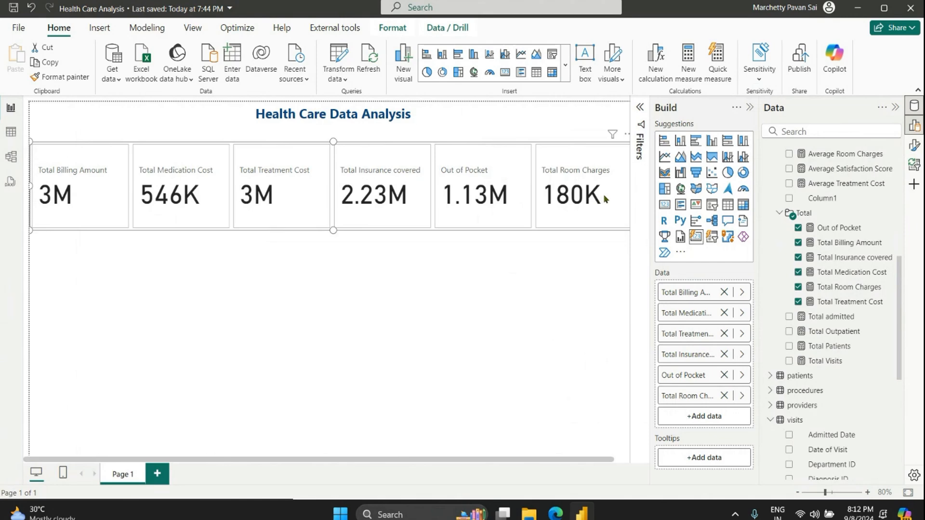
click(914, 144)
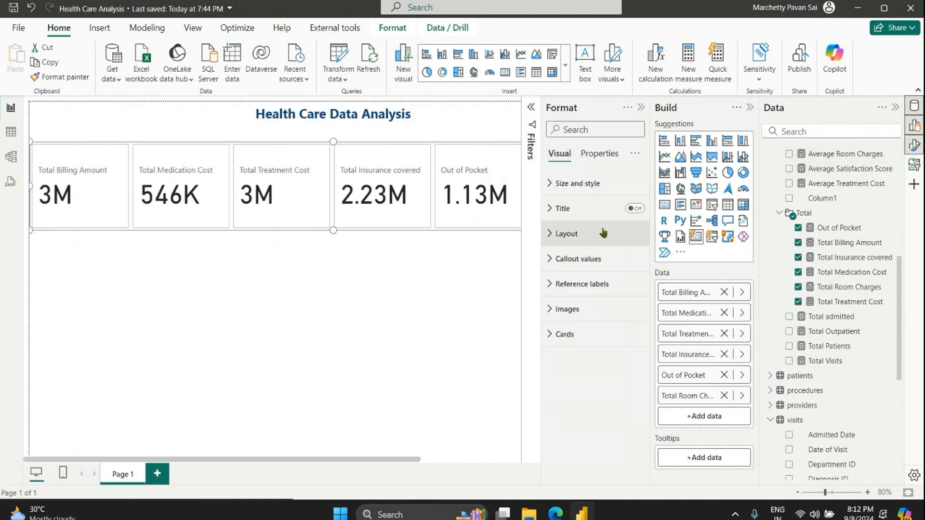
click(566, 263)
scroll(568, 270, down, 5)
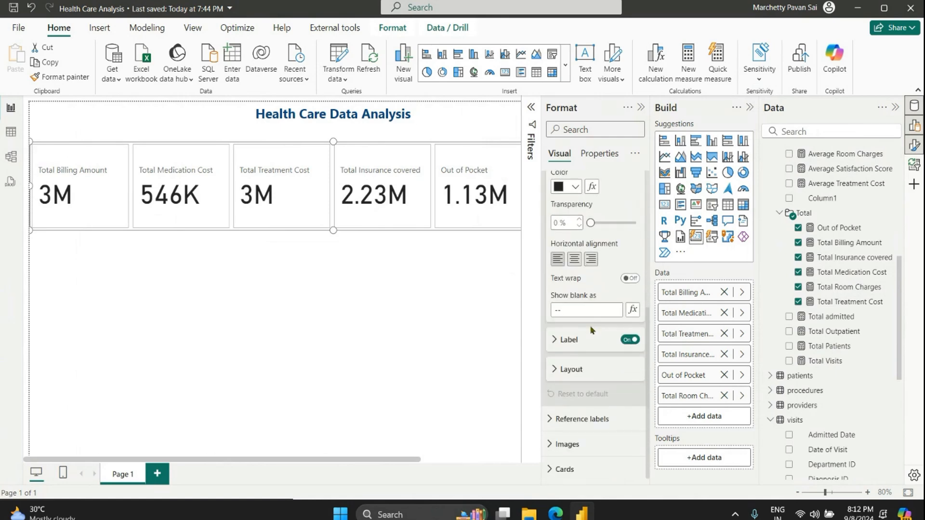
click(573, 338)
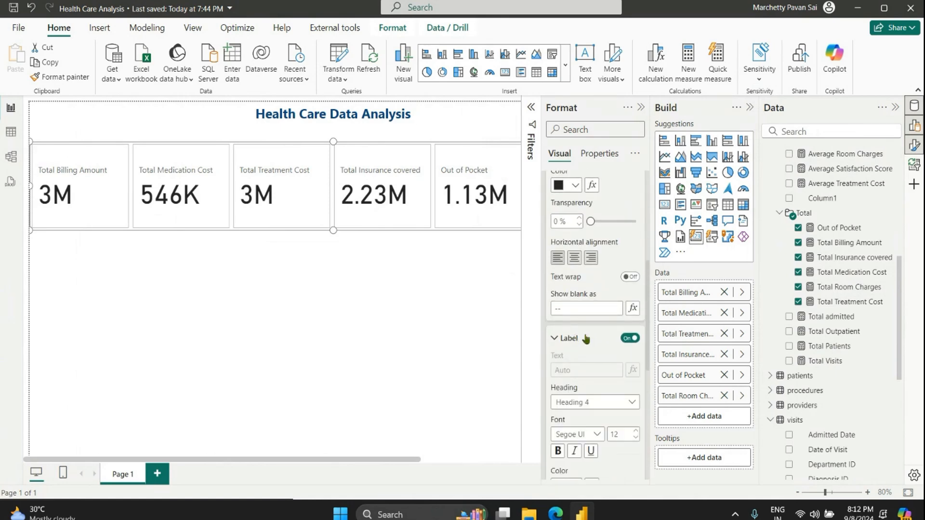
scroll(591, 332, down, 2)
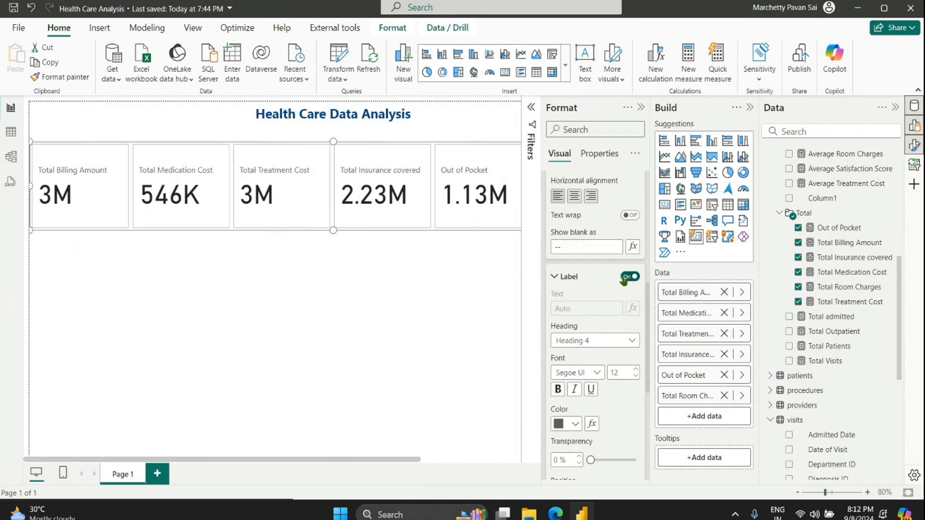
scroll(624, 281, down, 2)
scroll(621, 319, down, 2)
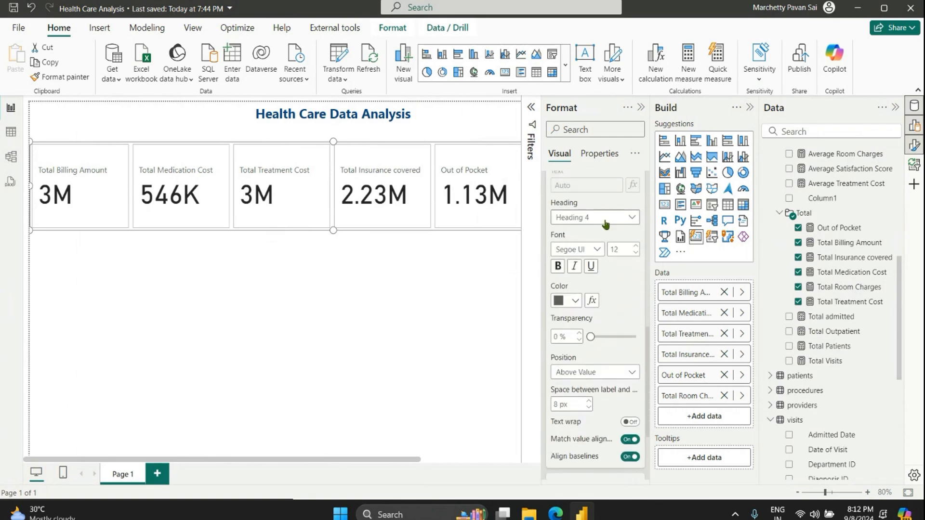
scroll(595, 365, down, 2)
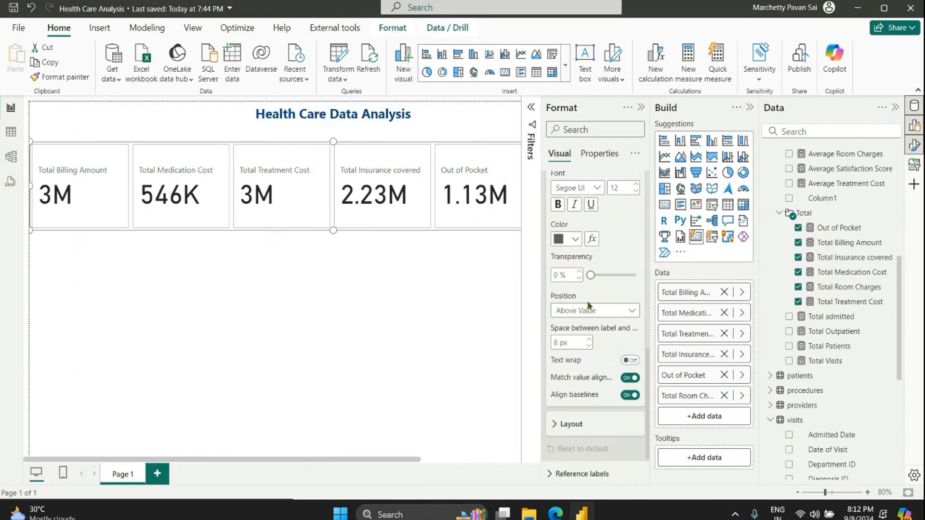
scroll(590, 306, up, 2)
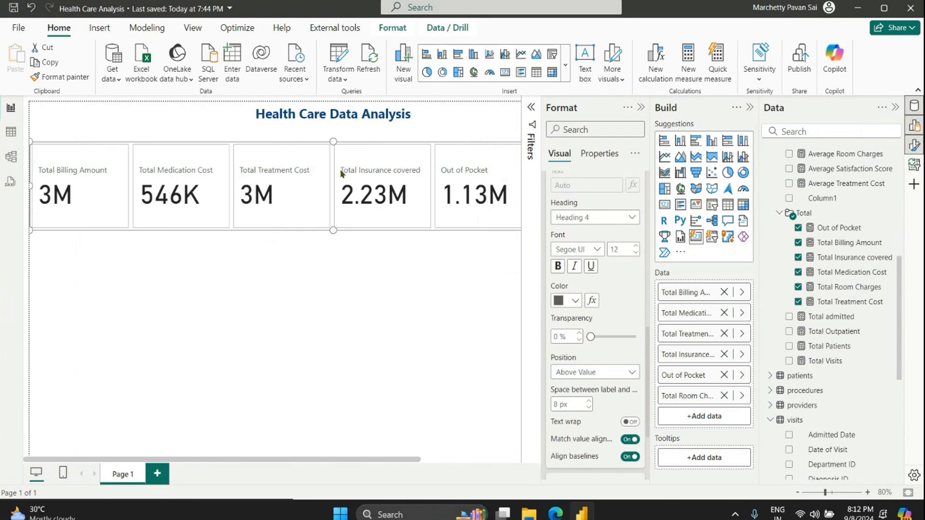
scroll(558, 270, up, 4)
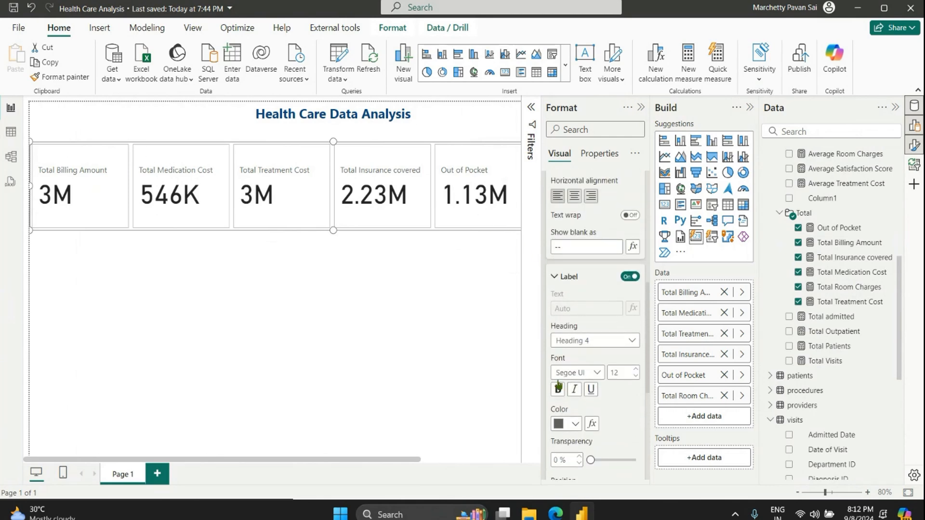
click(558, 390)
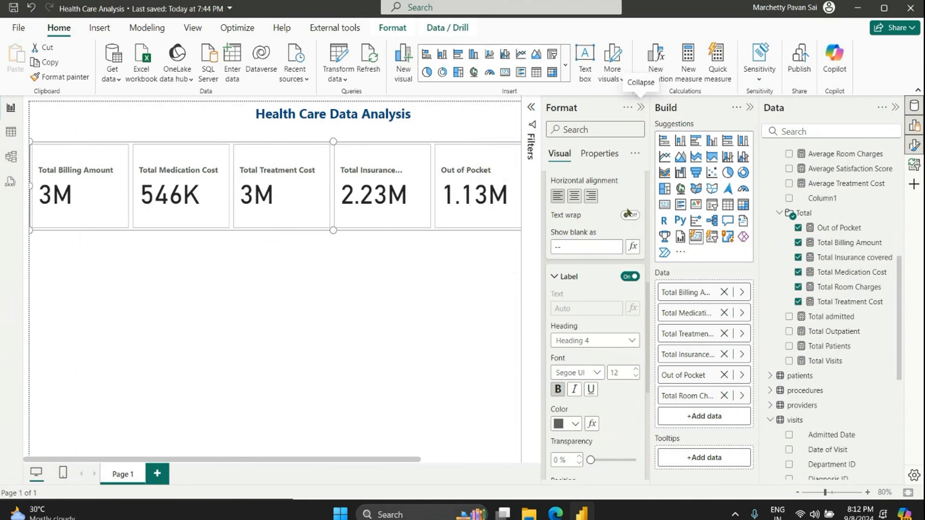
click(642, 108)
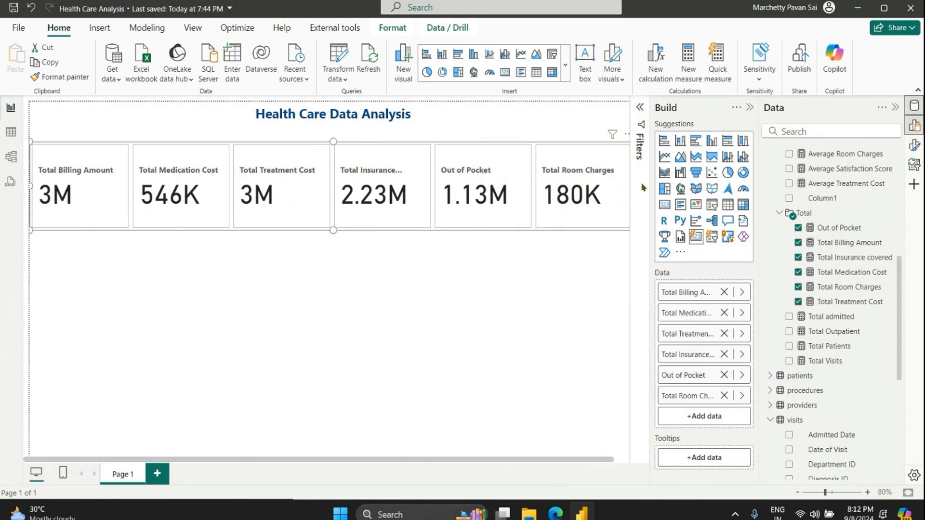
Set the font size of the callout values to 25 for all cards.
click(914, 145)
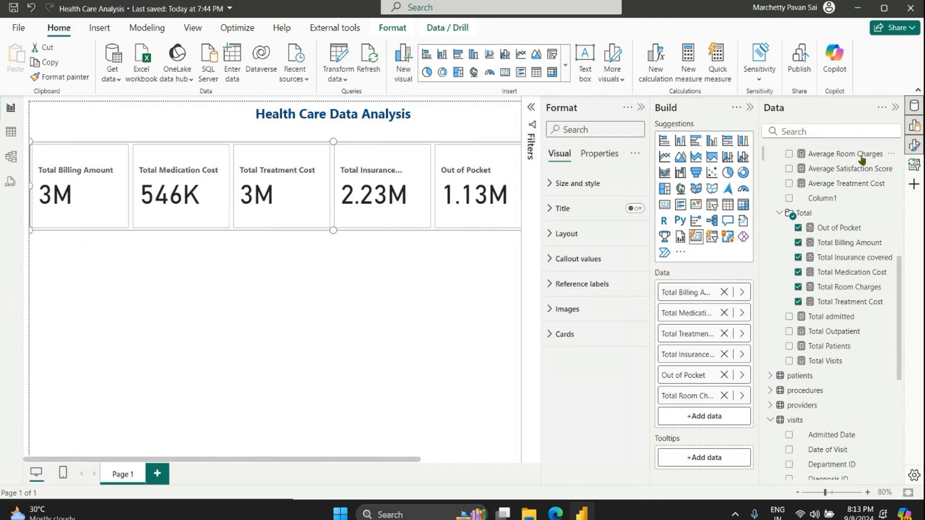
click(597, 257)
scroll(602, 287, down, 2)
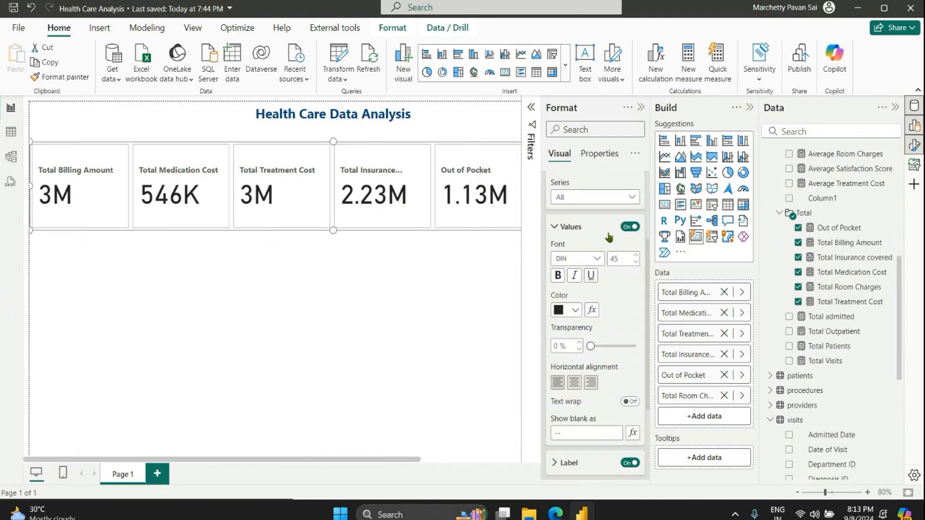
scroll(607, 254, down, 3)
scroll(586, 350, up, 3)
double_click(624, 259)
text(25)
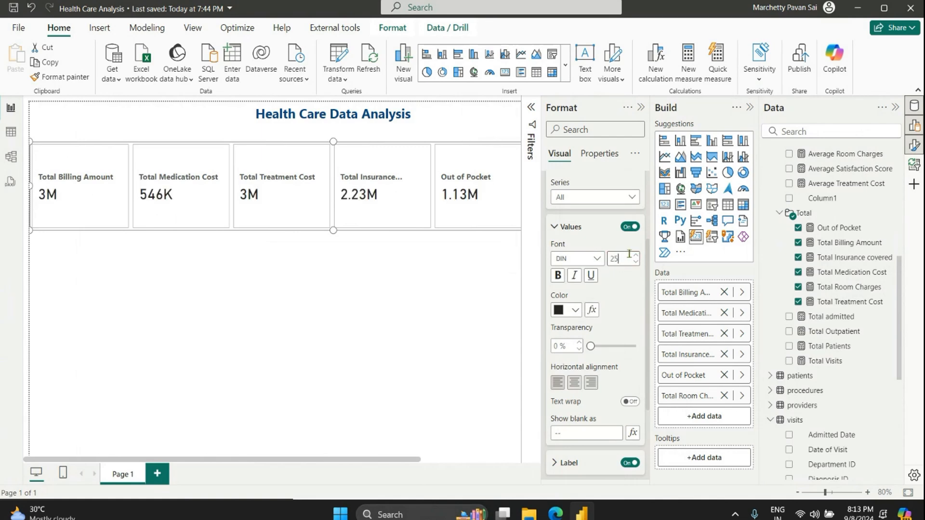
click(363, 162)
click(642, 107)
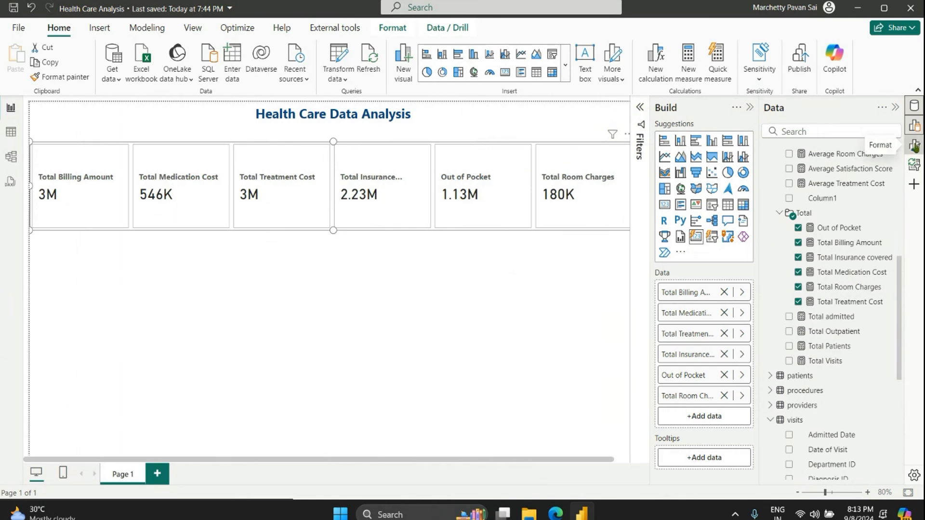
Add the Average Billing Amount Per Visit measure as a reference label for the Total Billing Amount card.
click(913, 144)
click(589, 285)
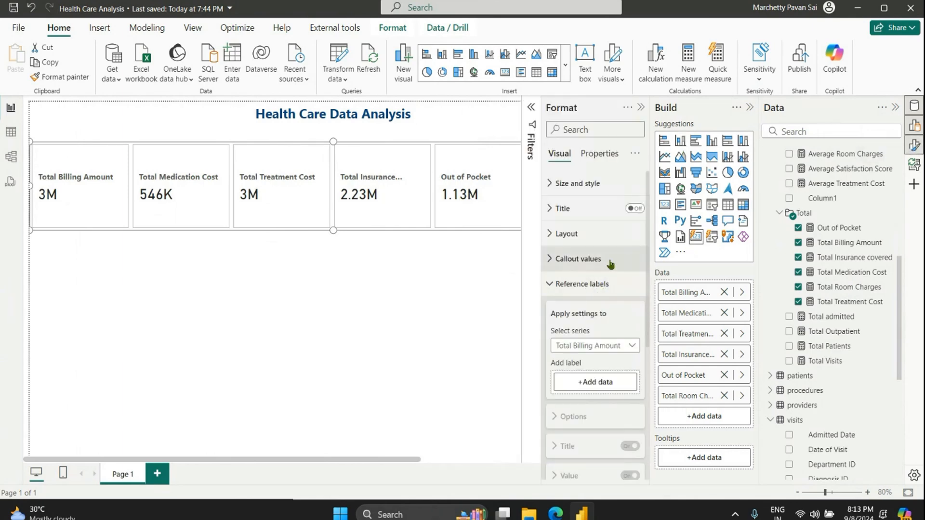
scroll(610, 260, down, 2)
scroll(617, 202, up, 1)
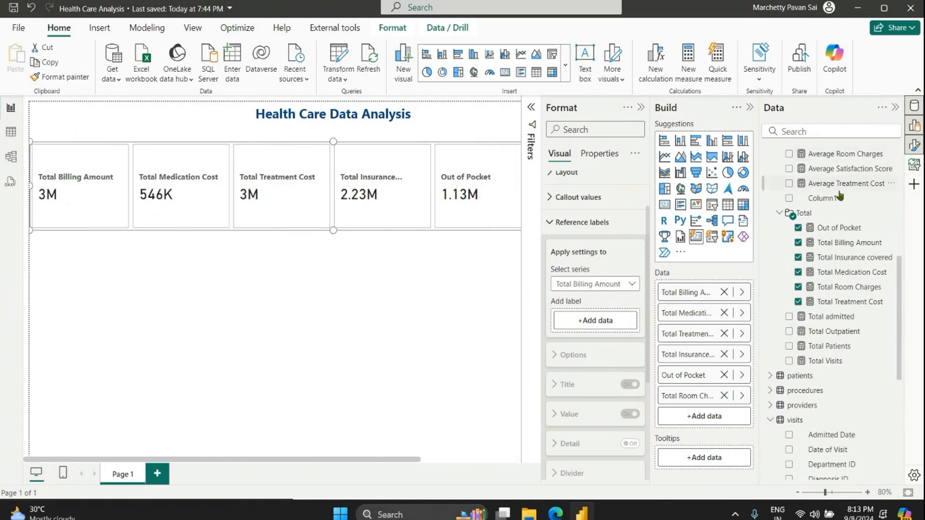
scroll(840, 198, up, 3)
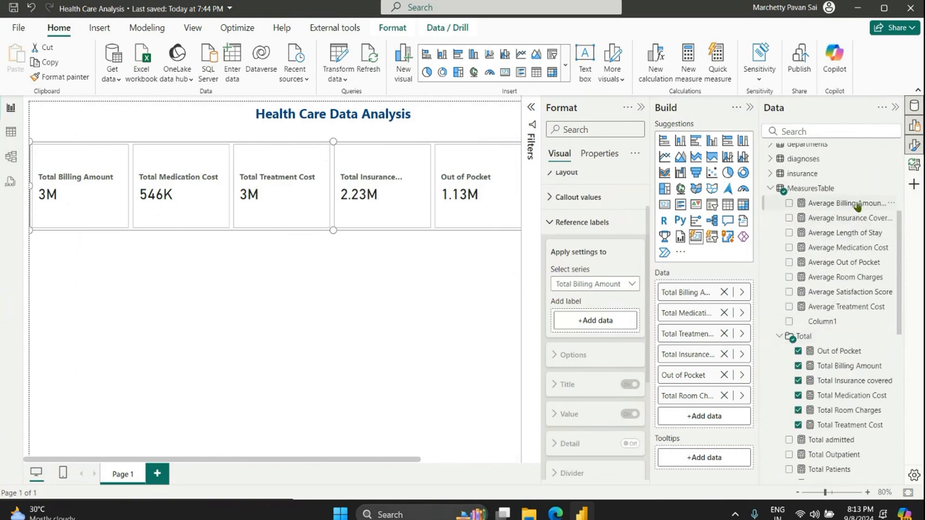
drag(855, 209, 607, 328)
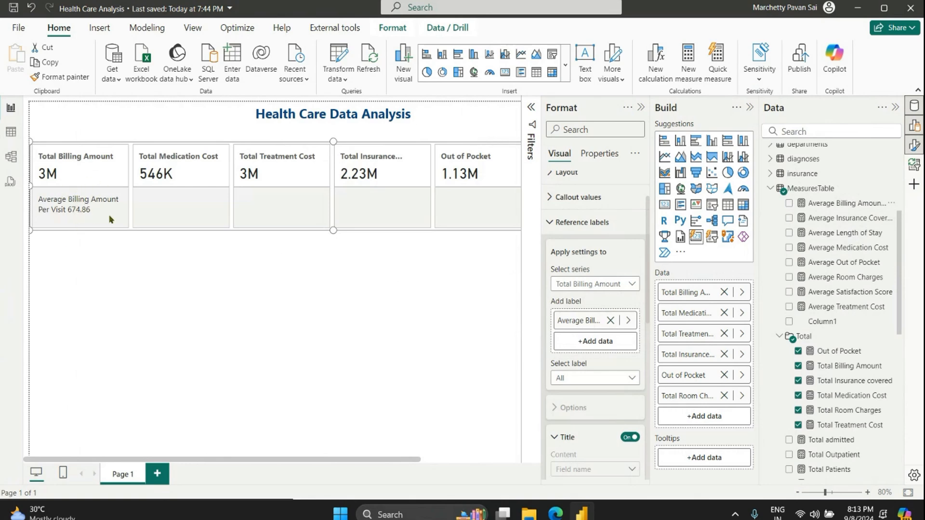
scroll(602, 337, down, 5)
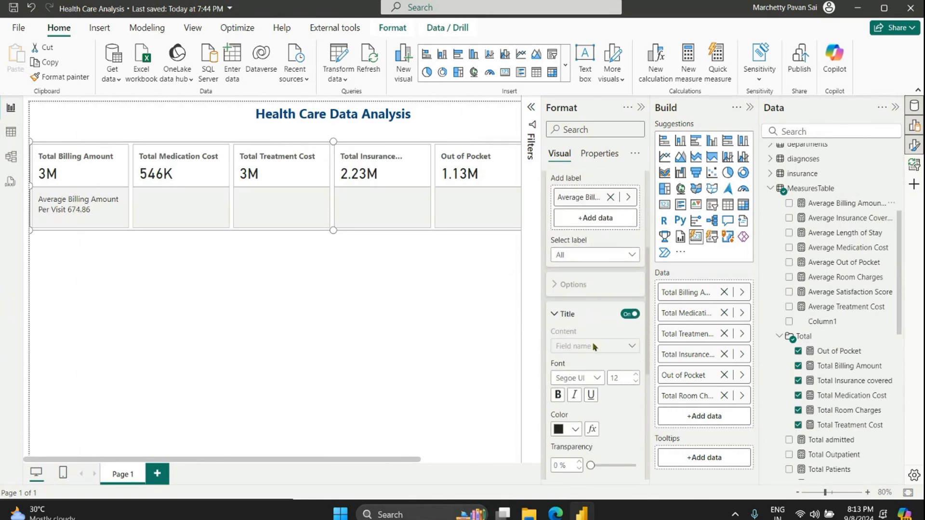
Select the Average Billing Amount Per Visit reference label of the Total Billing Amount card and set its title content to Custom.
scroll(595, 345, down, 5)
scroll(598, 354, up, 1)
scroll(597, 355, down, 1)
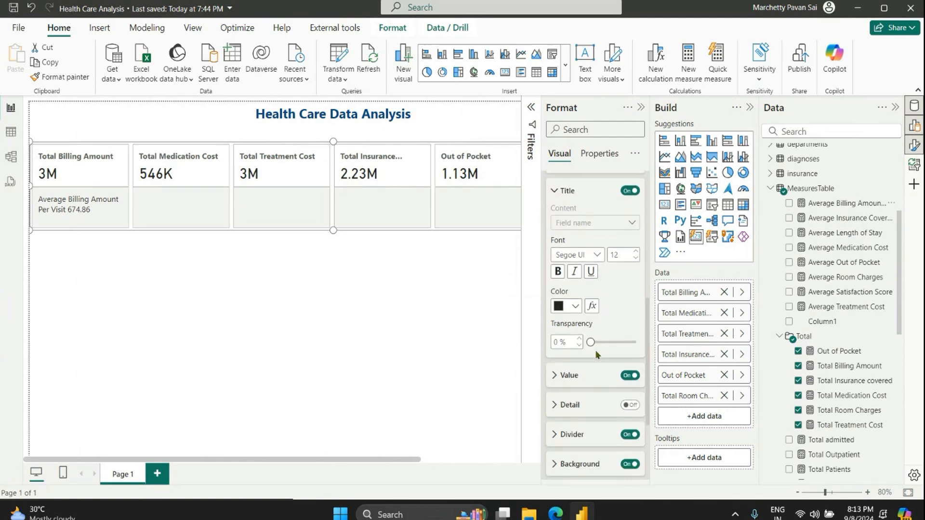
scroll(595, 231, up, 3)
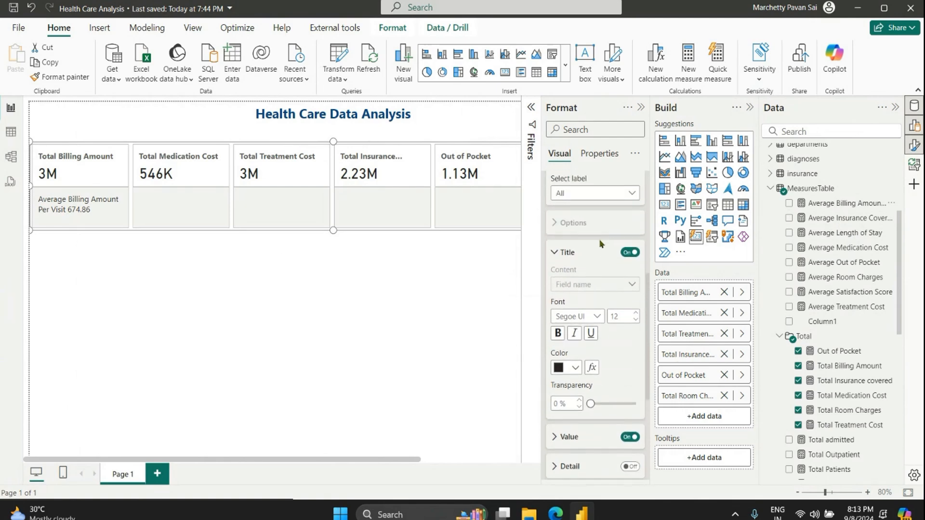
click(592, 256)
click(593, 285)
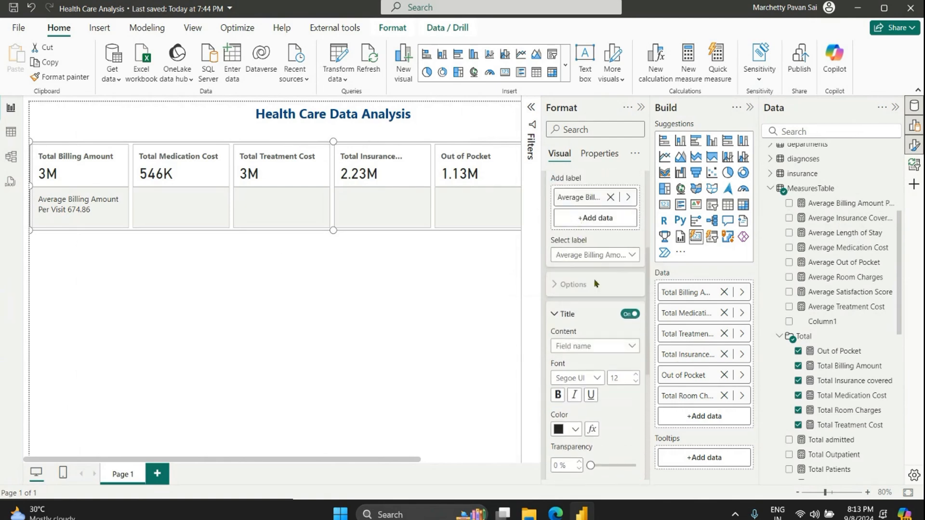
click(576, 344)
click(578, 360)
Append a colon to the custom title text so it reads "Average Billing Amount Per Visit:".
scroll(592, 356, down, 2)
click(599, 252)
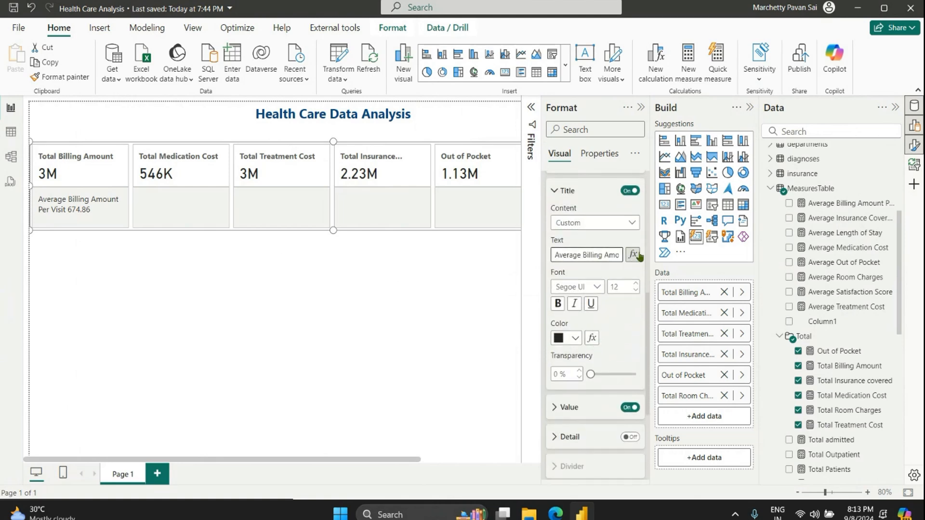
key(Right)
key(Right)
key(Right)
key(Right)
key(Right)
key(Right)
key(Right)
key(Right)
key(Right)
key(Right)
key(Right)
key(Right)
key(Right)
key(Right)
key(Right)
key(Right)
key(Right)
key(Right)
text(:)
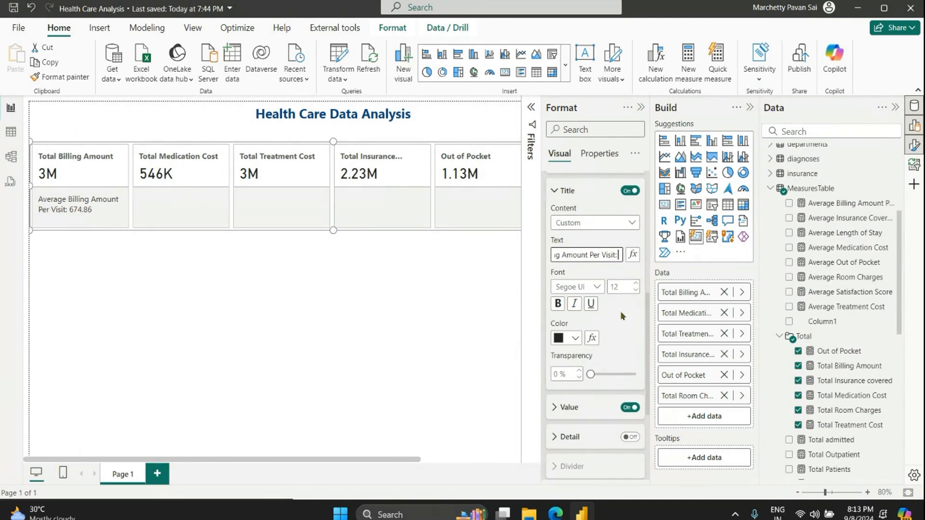
Make the value of the Average Billing Amount Per Visit reference label bold, with its title in regular weight.
click(558, 306)
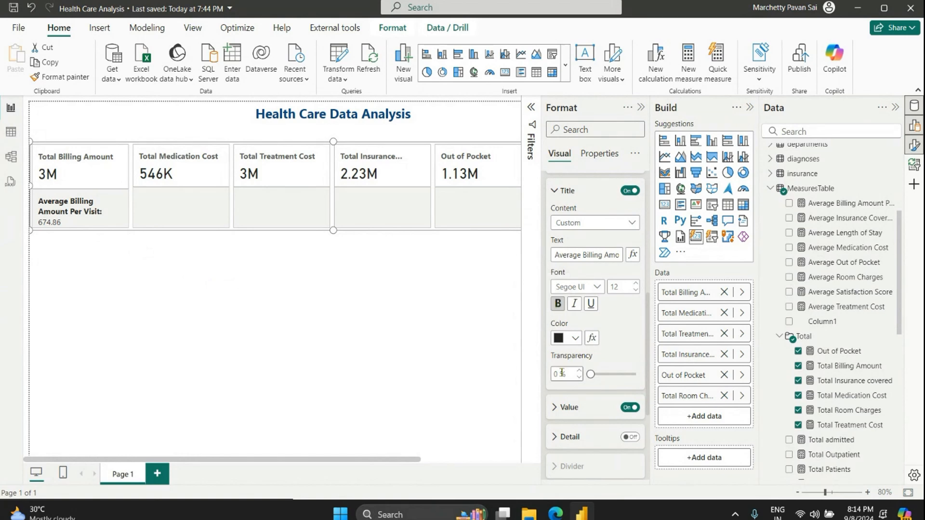
click(559, 407)
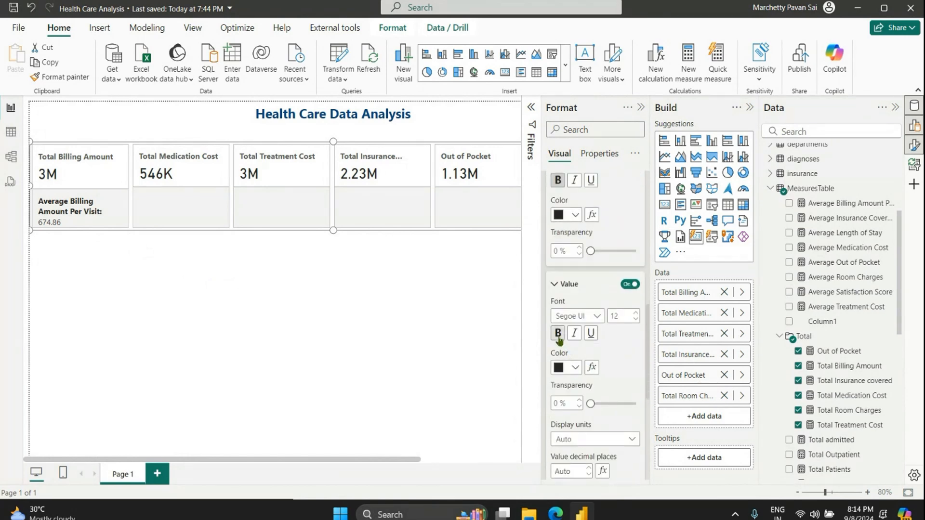
click(558, 334)
scroll(605, 236, up, 2)
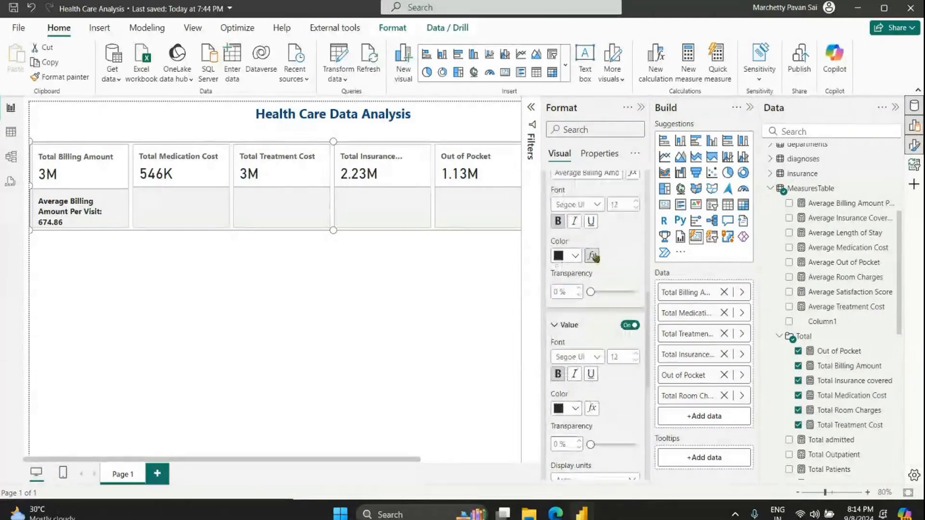
click(558, 241)
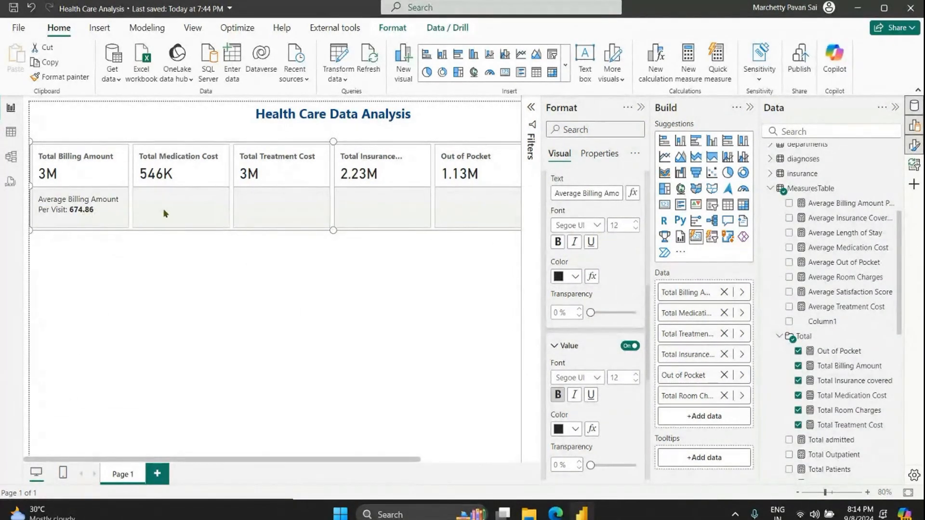
Add the Average Medication Cost measure as a reference label for the Total Medication Cost card and make its value bold.
scroll(600, 196, up, 3)
click(600, 194)
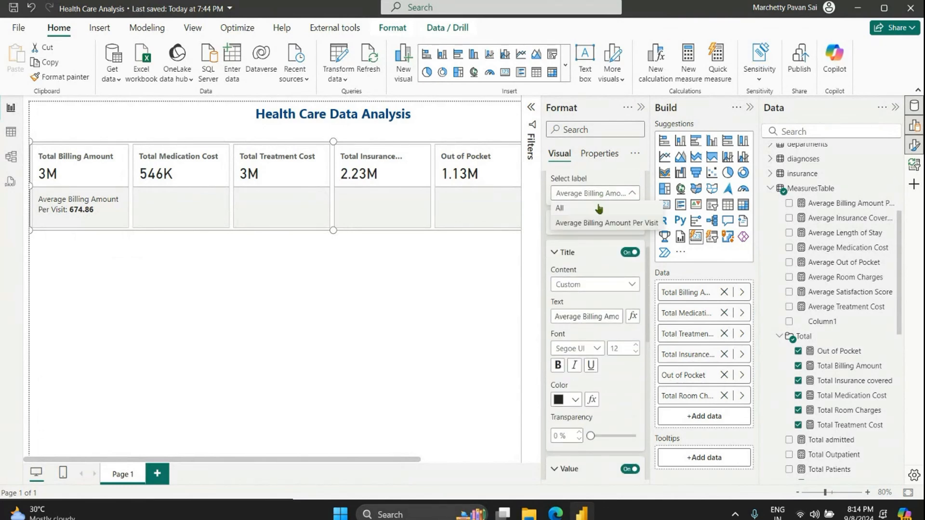
scroll(600, 193, up, 2)
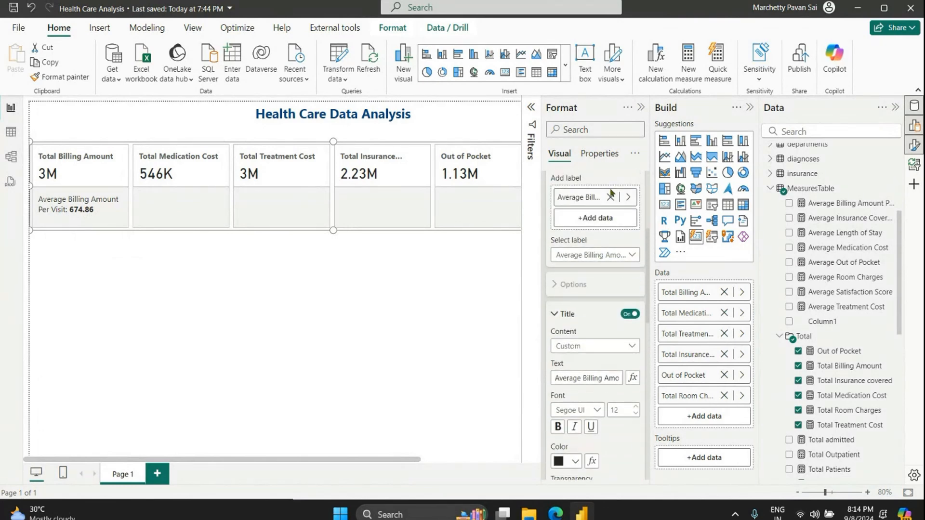
scroll(594, 217, up, 2)
click(593, 223)
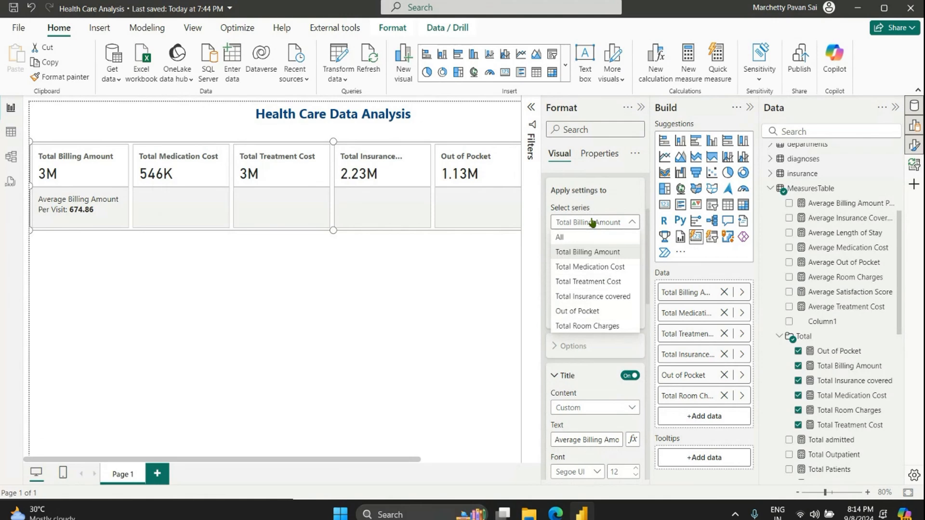
click(586, 266)
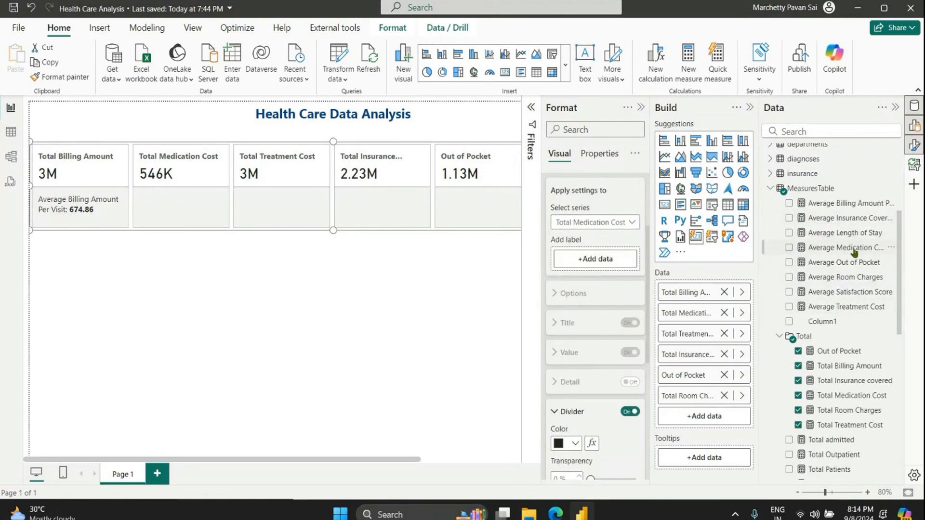
drag(851, 248, 629, 263)
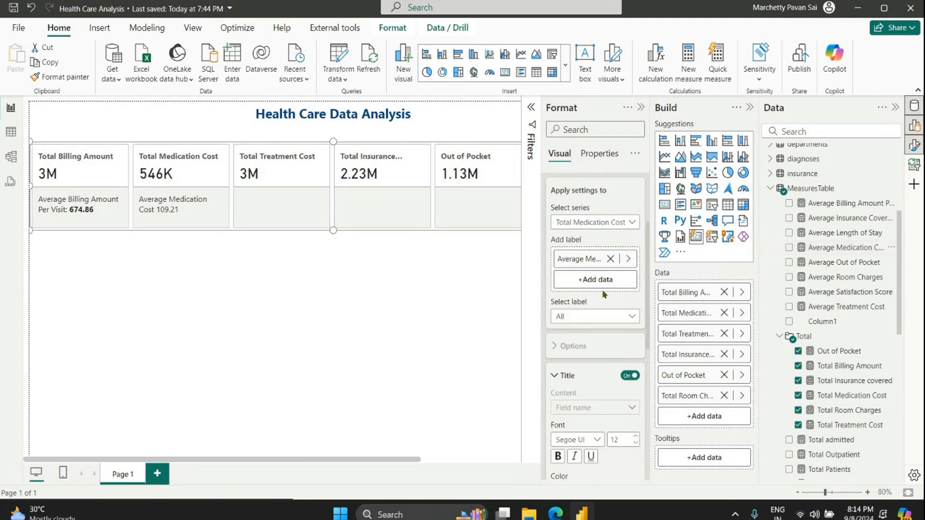
scroll(596, 386, down, 5)
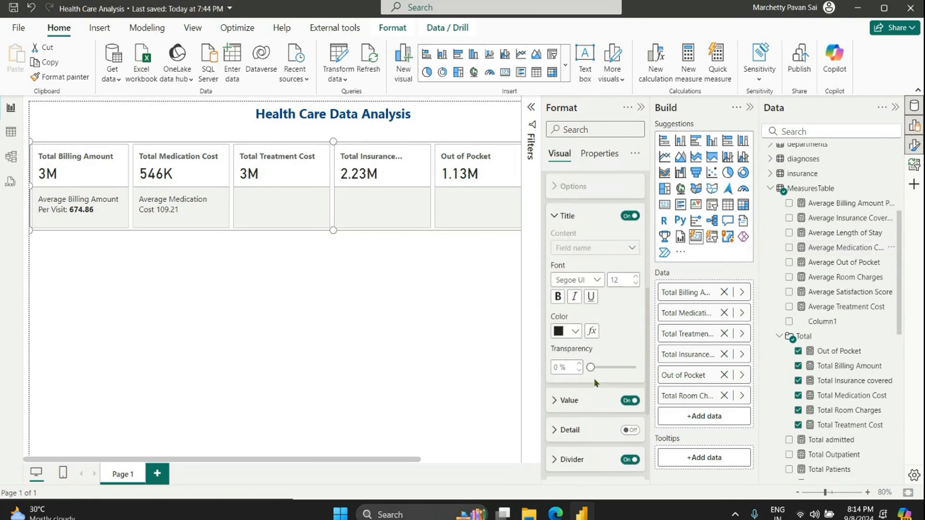
click(577, 318)
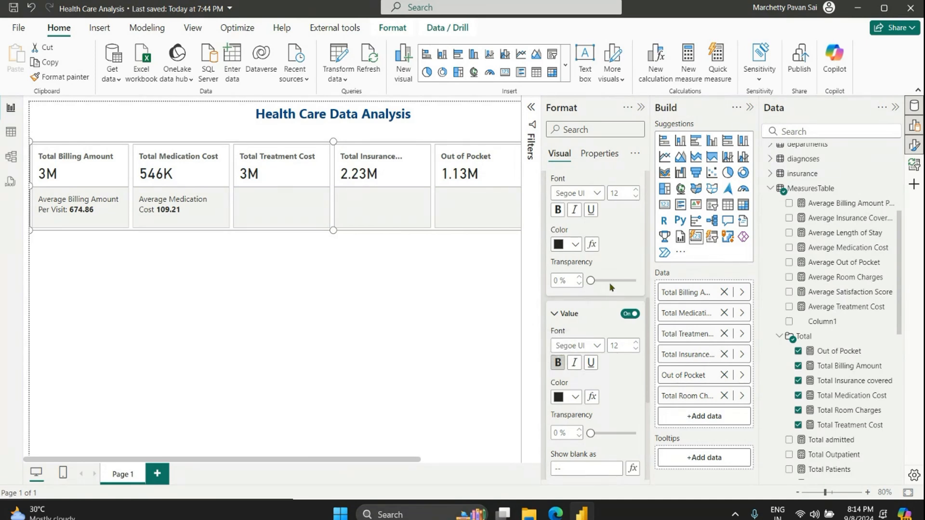
Add the Average Treatment Cost measure as a reference label for the Total Treatment Cost card and make its value bold.
scroll(610, 287, up, 1)
scroll(610, 287, up, 4)
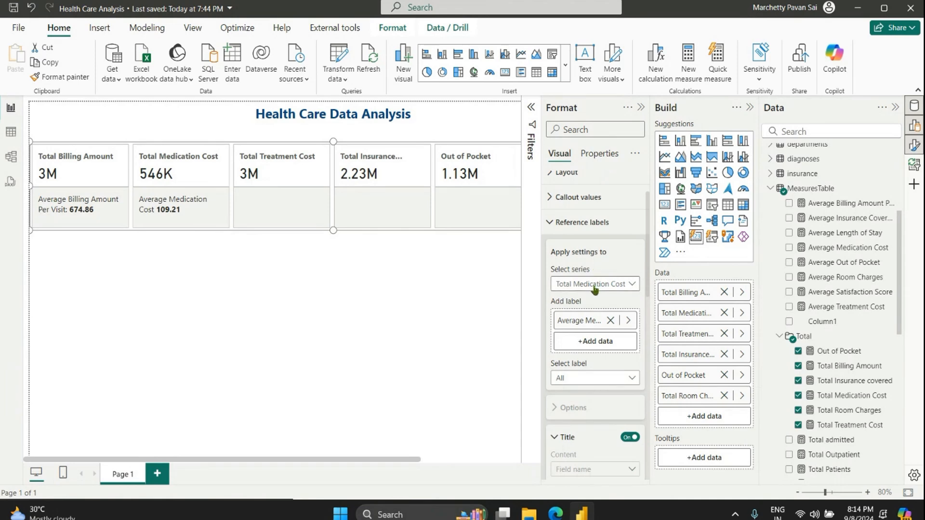
click(591, 284)
click(592, 343)
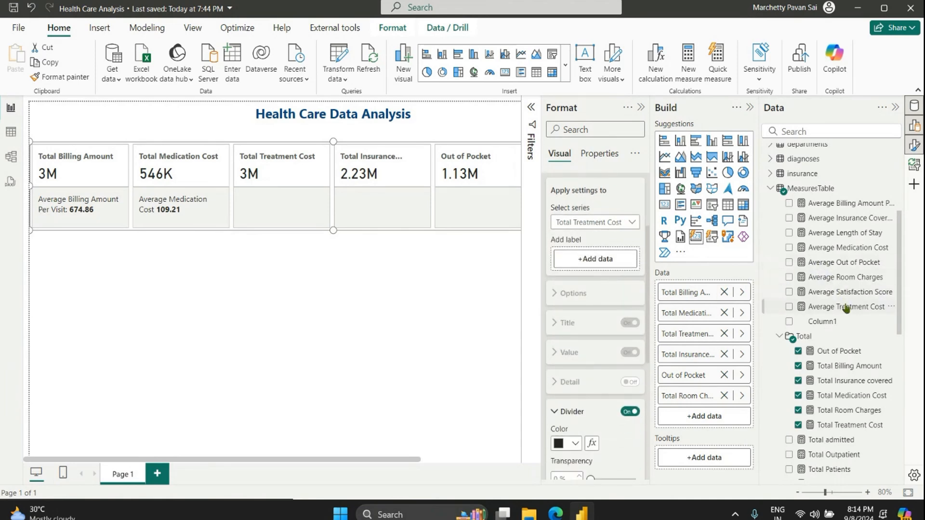
drag(845, 308, 594, 263)
scroll(588, 289, down, 5)
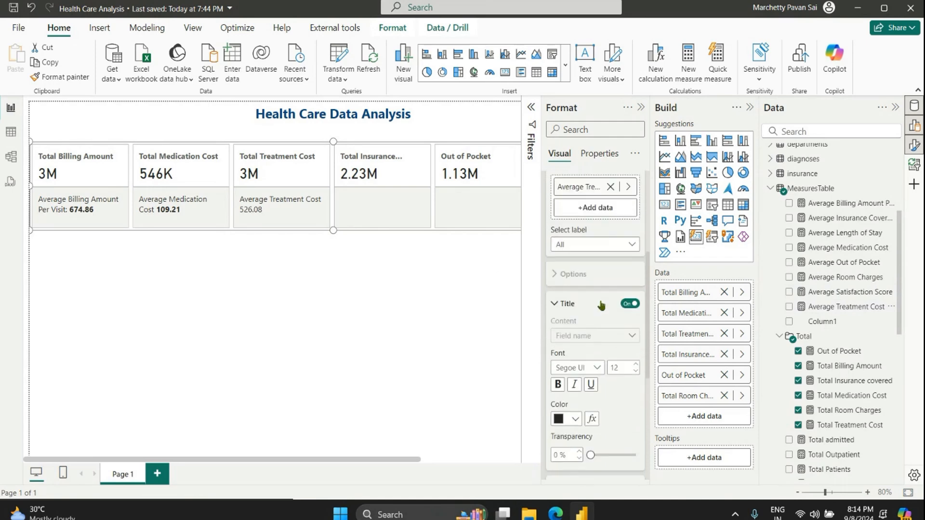
click(580, 318)
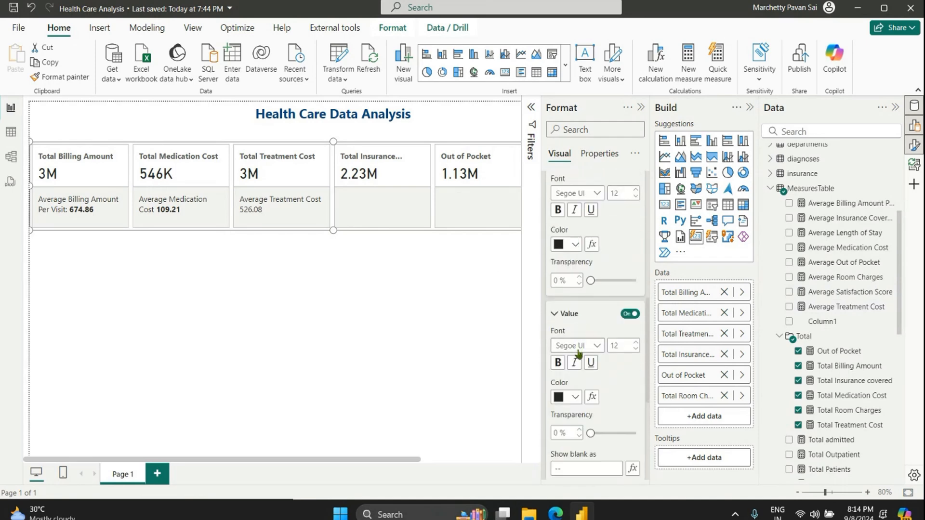
click(557, 364)
Add the Average Insurance Coverage measure as a reference label for the Total Insurance covered card and make its value bold.
scroll(573, 255, up, 5)
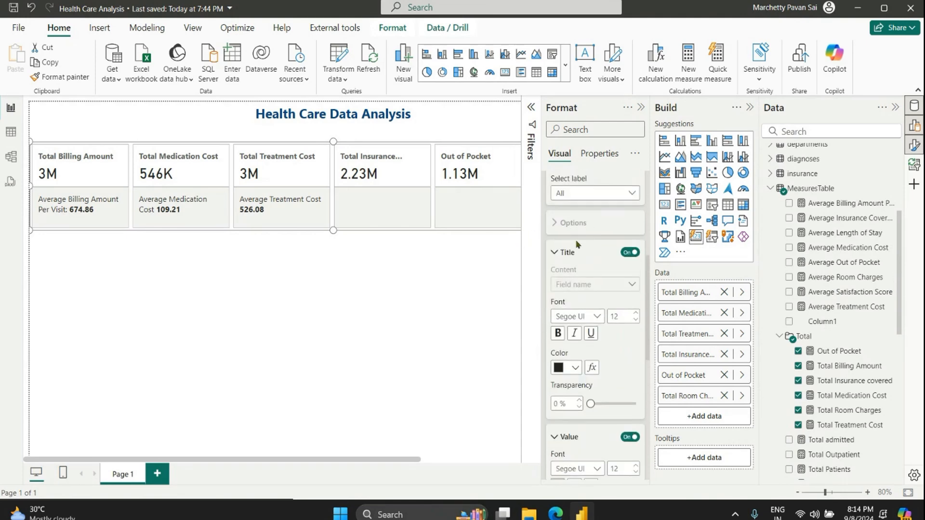
scroll(592, 269, up, 3)
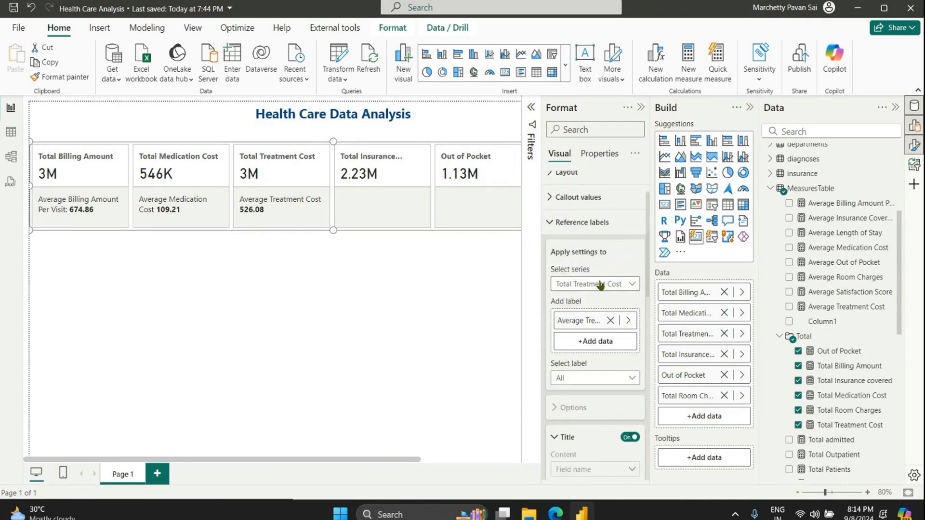
scroll(596, 250, down, 2)
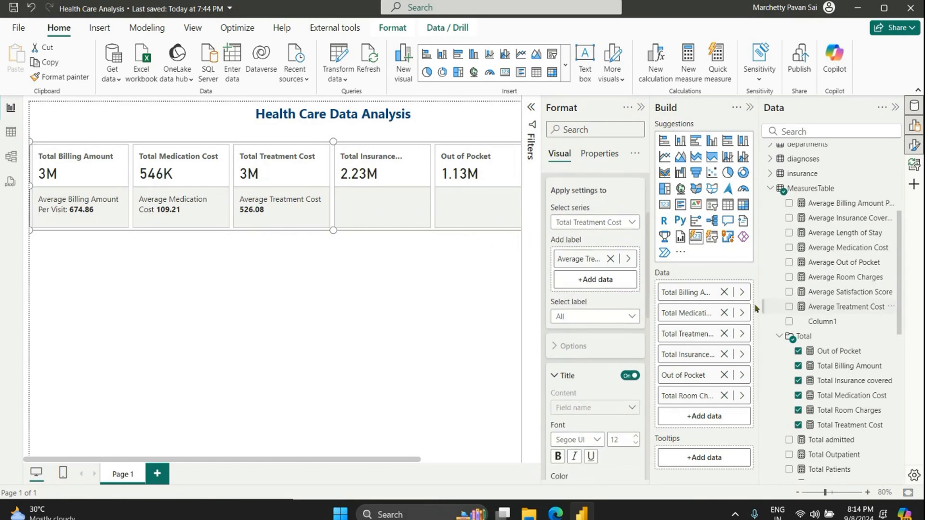
click(625, 223)
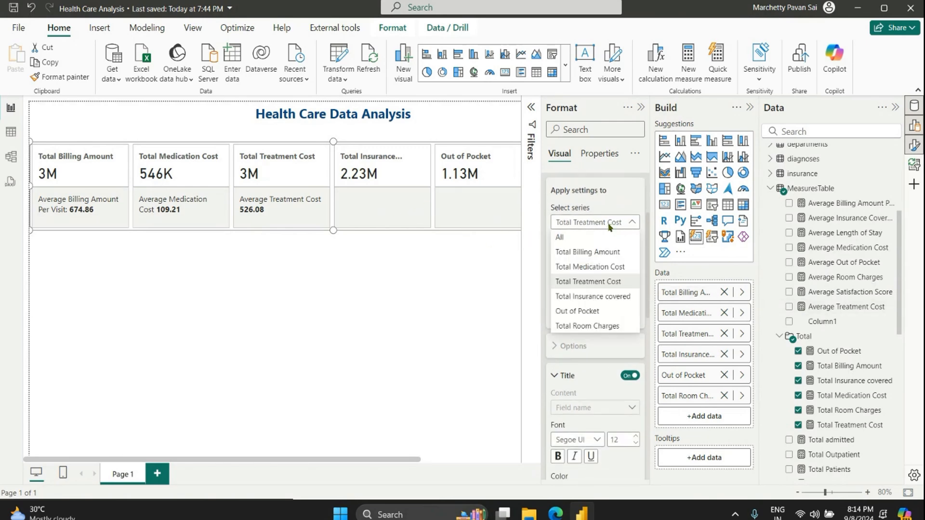
click(610, 295)
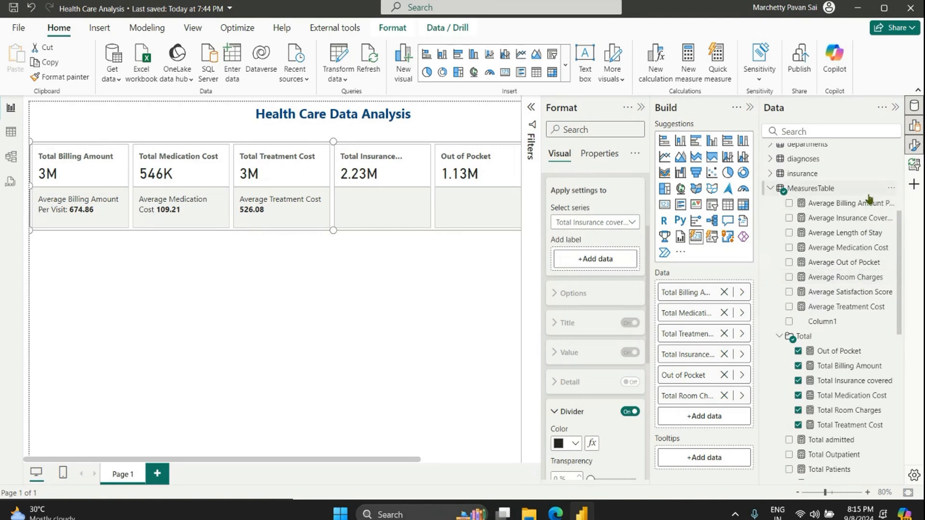
drag(863, 219, 618, 260)
scroll(584, 375, down, 6)
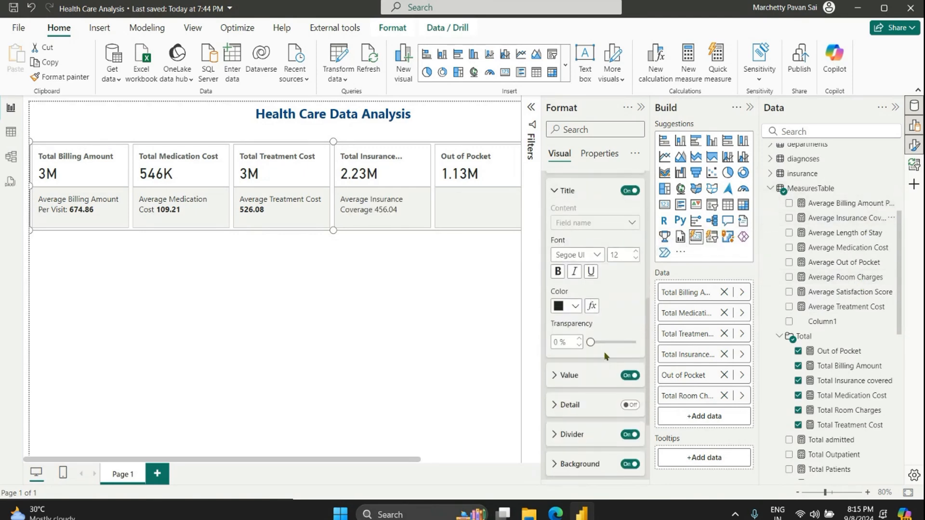
click(568, 252)
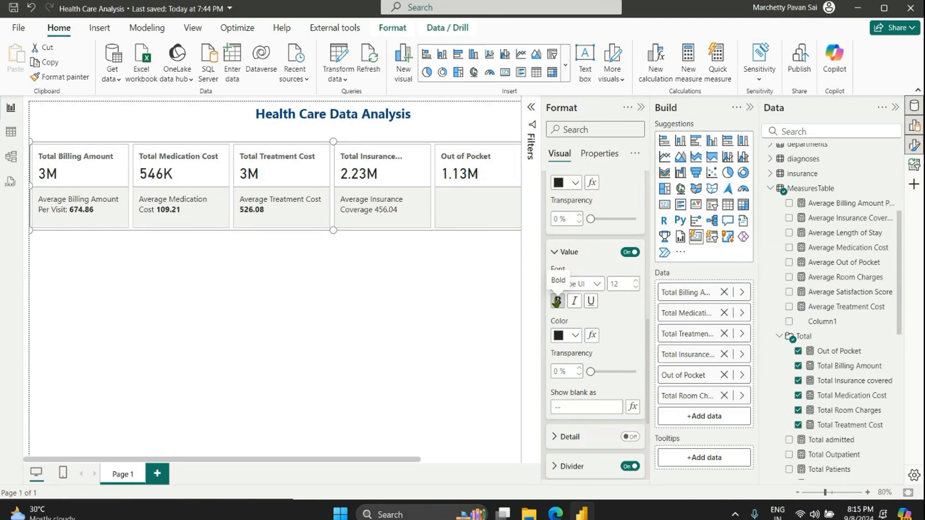
click(556, 301)
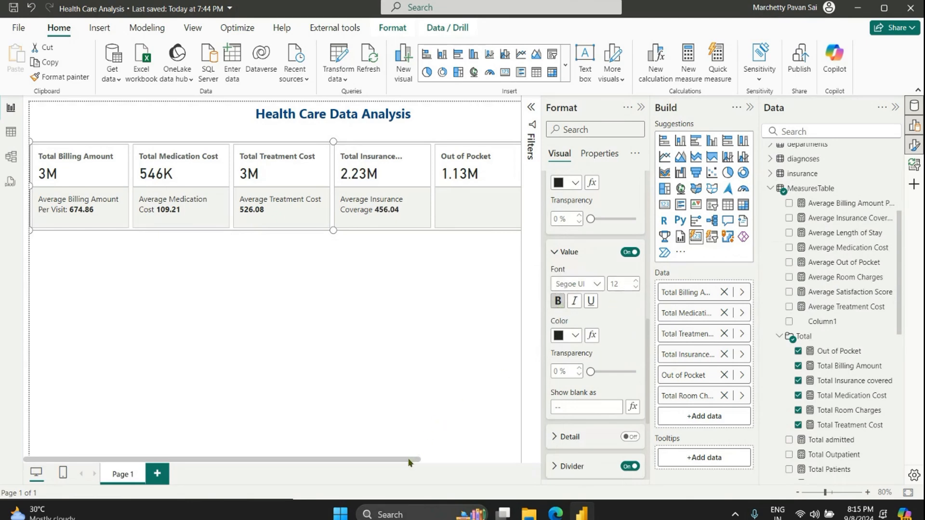
Add the Average Out of Pocket measure as a reference label for the Out of Pocket card and make its value bold.
drag(409, 461, 498, 454)
scroll(593, 223, up, 5)
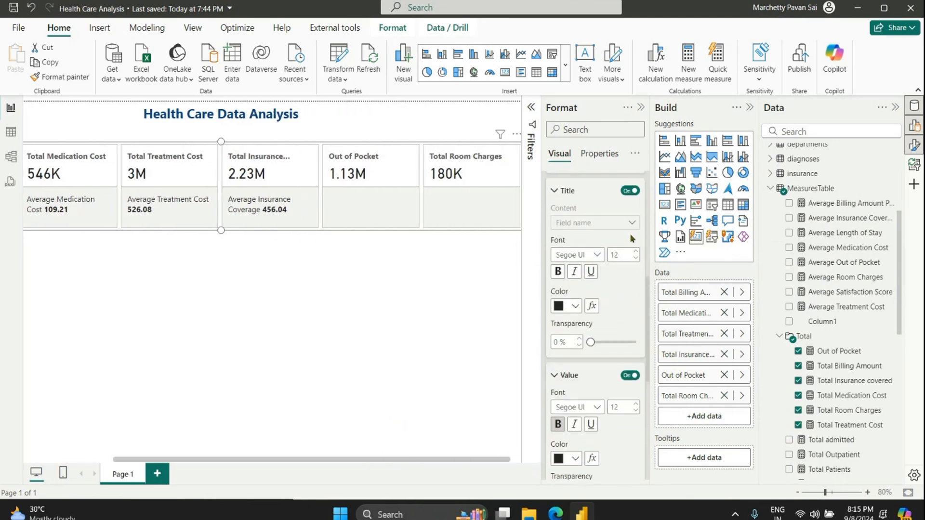
scroll(592, 223, up, 3)
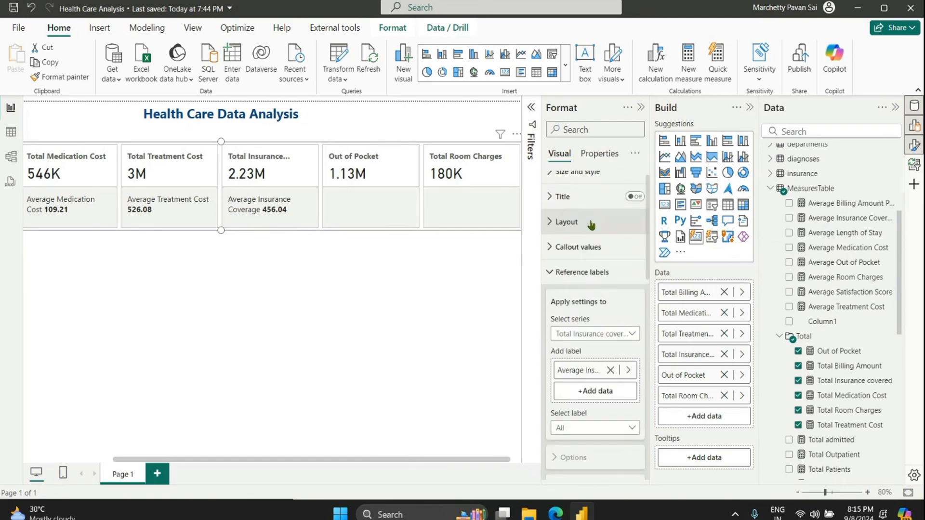
click(590, 287)
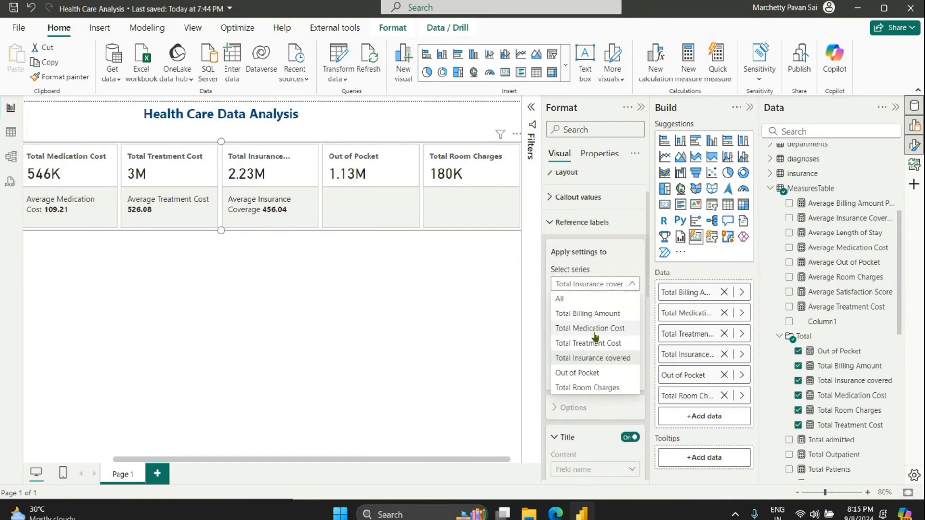
click(577, 372)
scroll(594, 302, down, 3)
scroll(645, 288, up, 2)
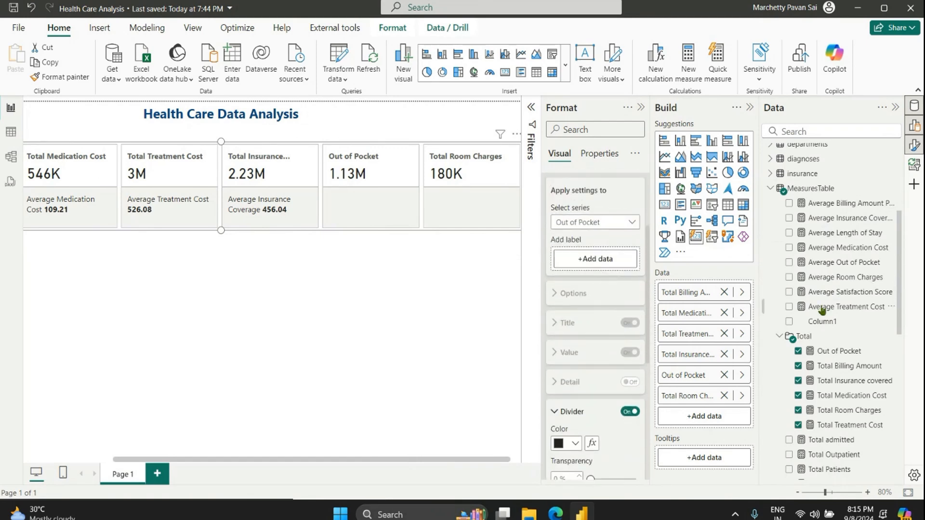
drag(871, 262, 634, 263)
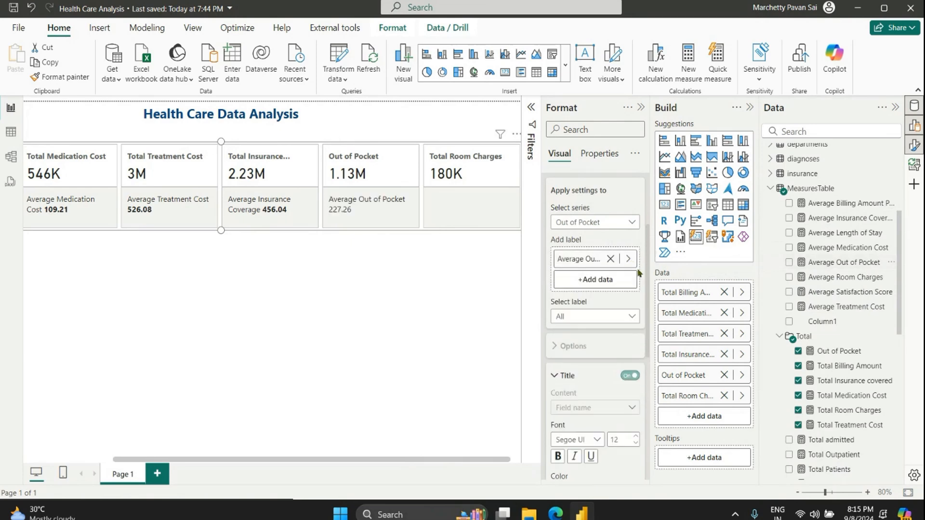
scroll(613, 330, down, 5)
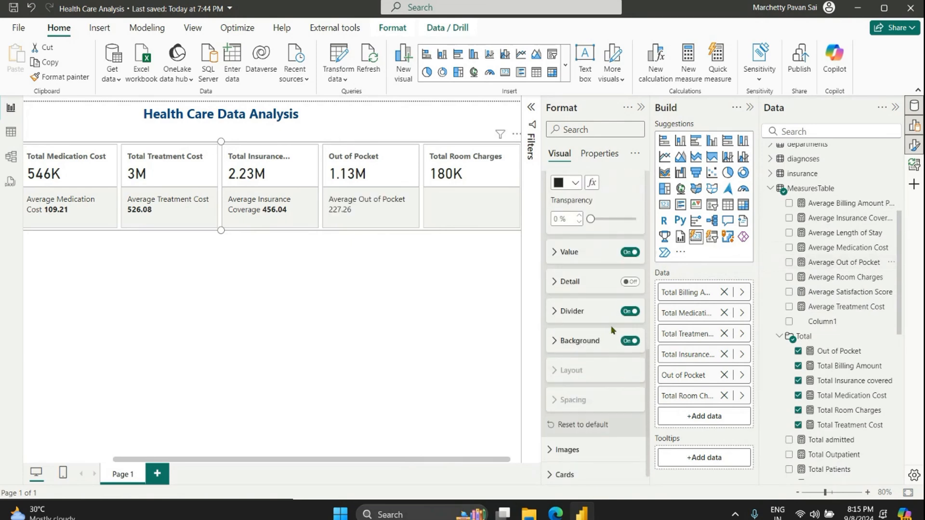
click(592, 258)
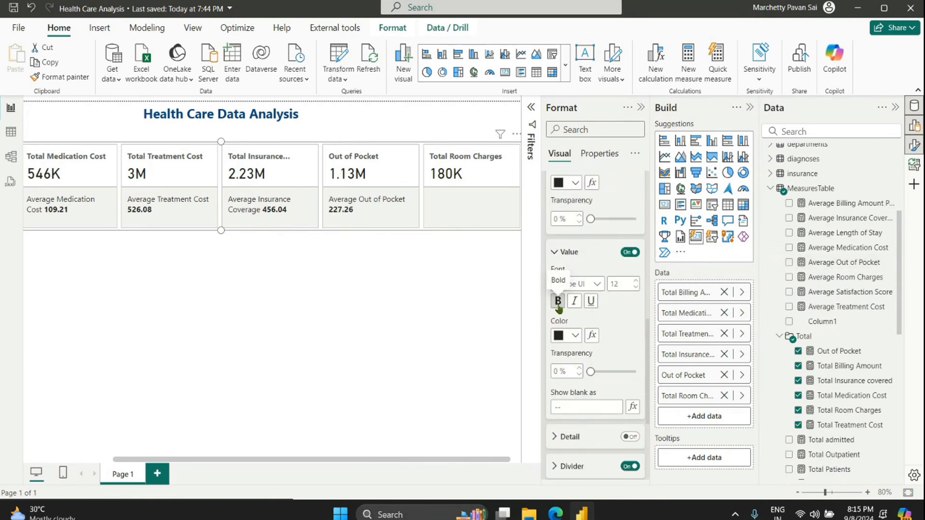
Add the Average Room Charges measure as a reference label for the Total Room Charges card and make its value bold.
scroll(620, 241, up, 3)
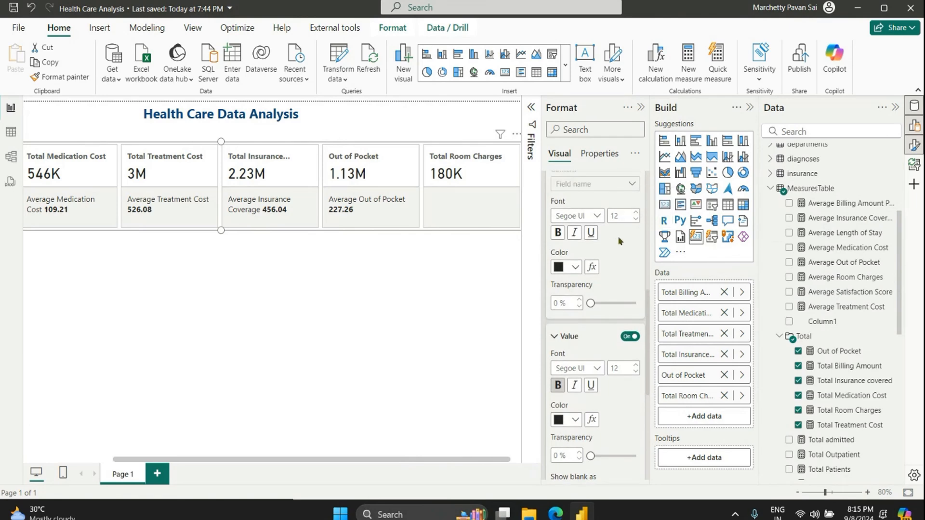
scroll(616, 247, up, 4)
scroll(592, 198, up, 4)
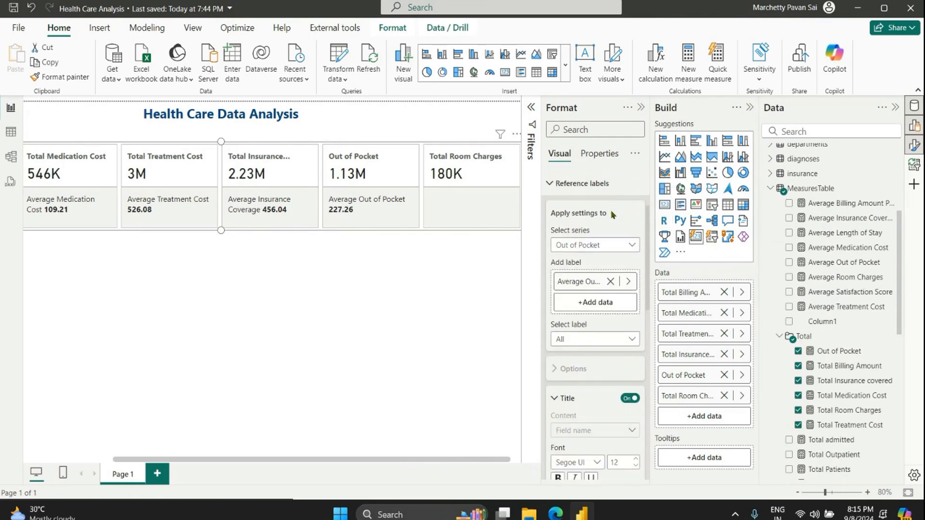
click(598, 244)
click(593, 348)
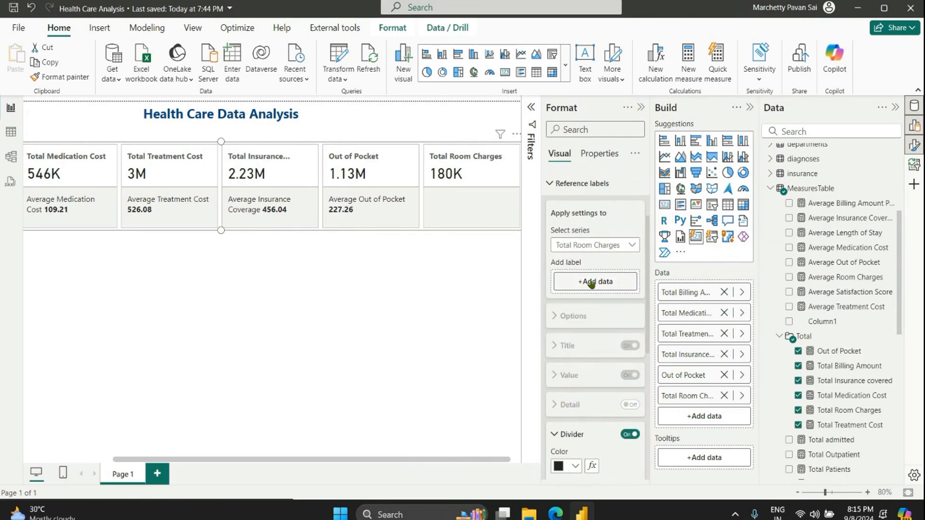
scroll(590, 284, down, 2)
drag(862, 279, 614, 231)
scroll(612, 278, down, 8)
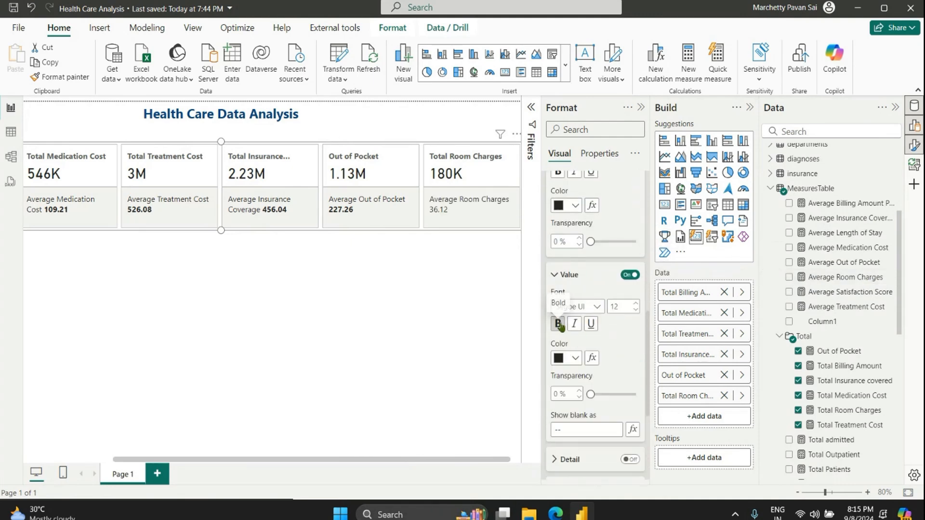
click(558, 323)
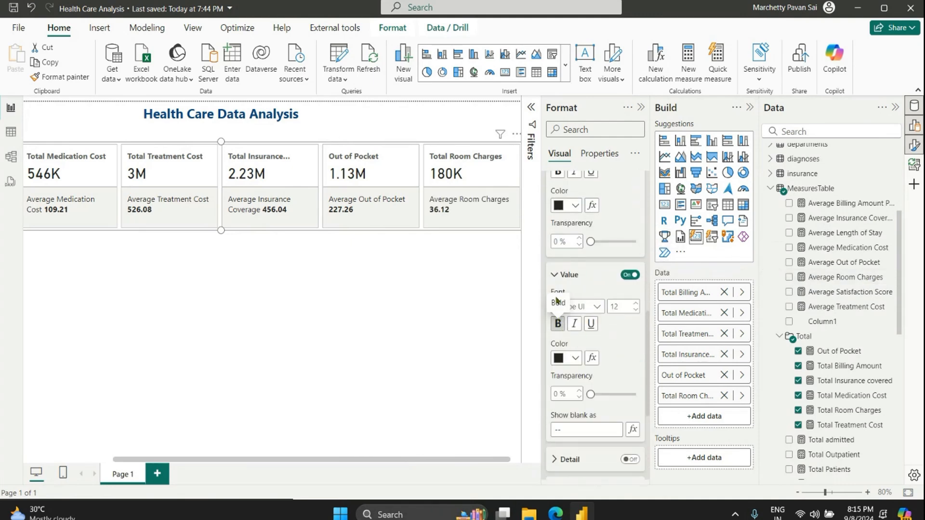
click(641, 108)
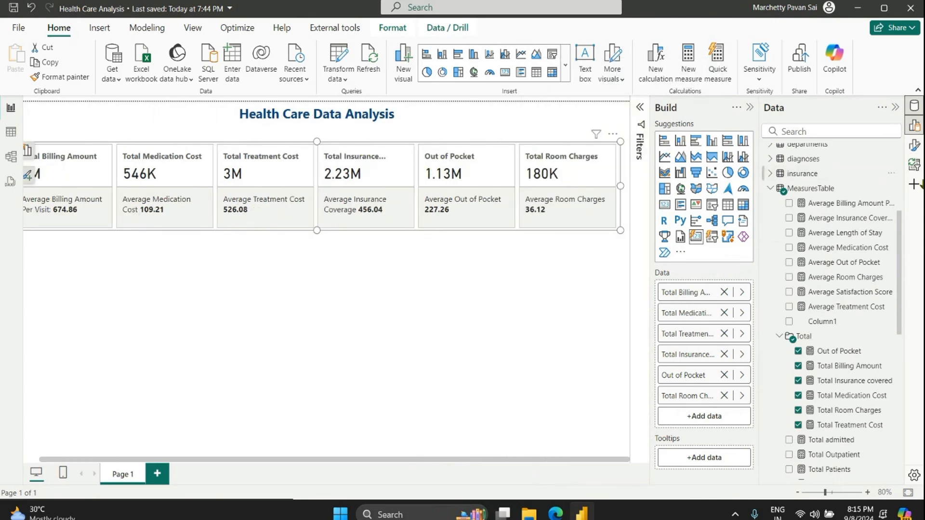
Try a callout value font size of 15 for the Total Insurance covered card.
click(914, 145)
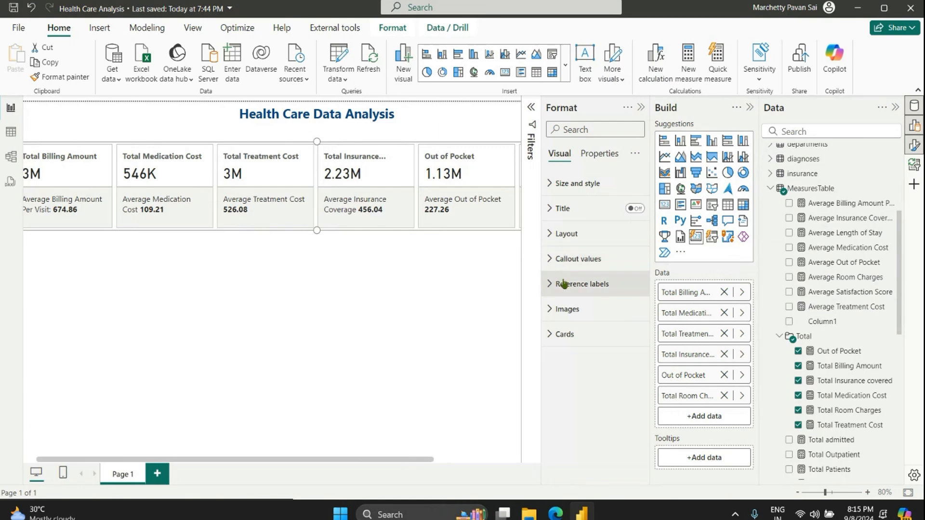
click(590, 260)
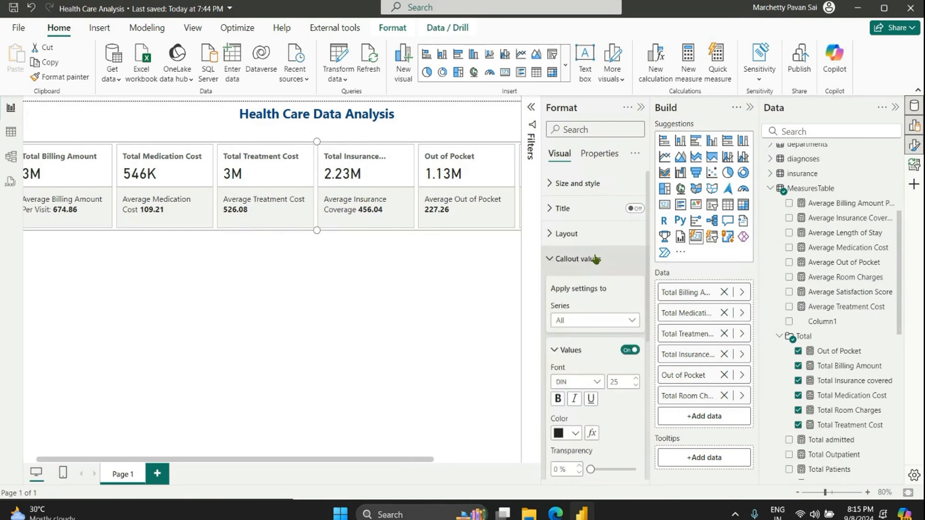
scroll(592, 299, down, 5)
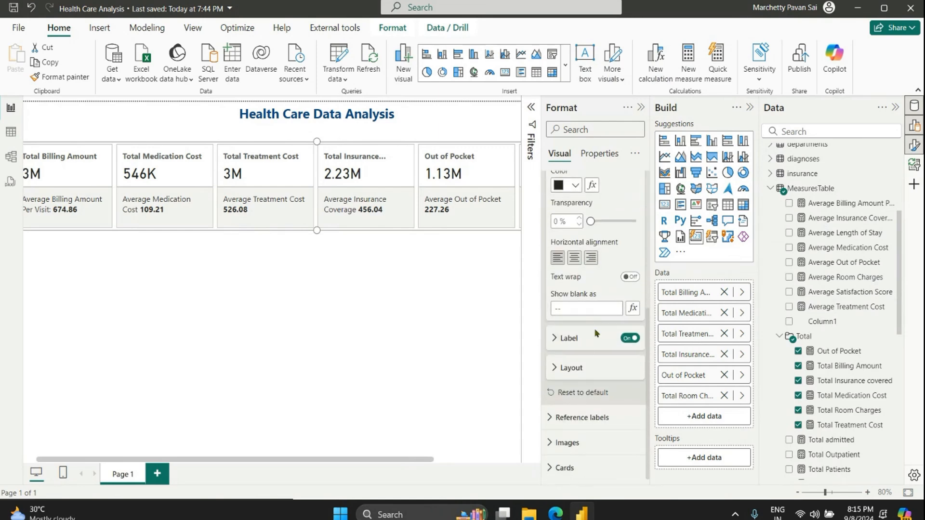
click(594, 338)
scroll(605, 324, down, 1)
scroll(605, 319, up, 2)
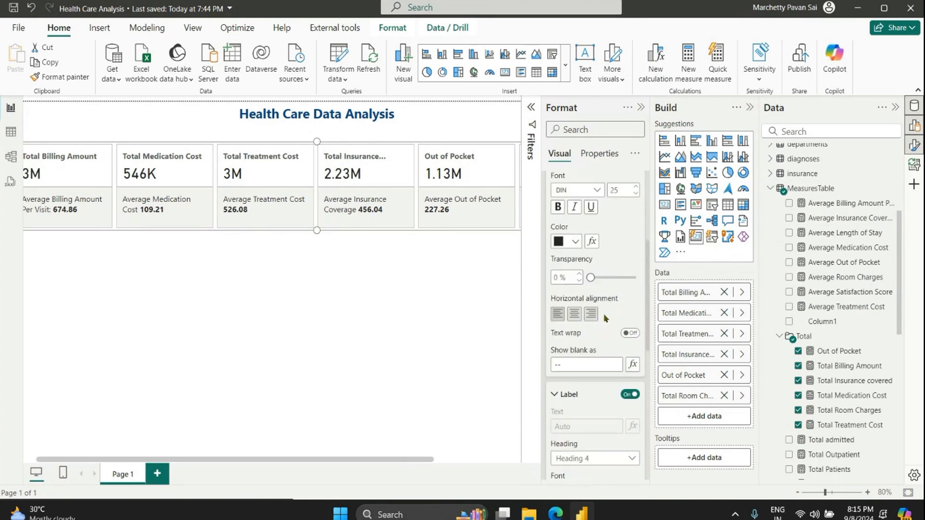
scroll(602, 235, up, 2)
click(602, 262)
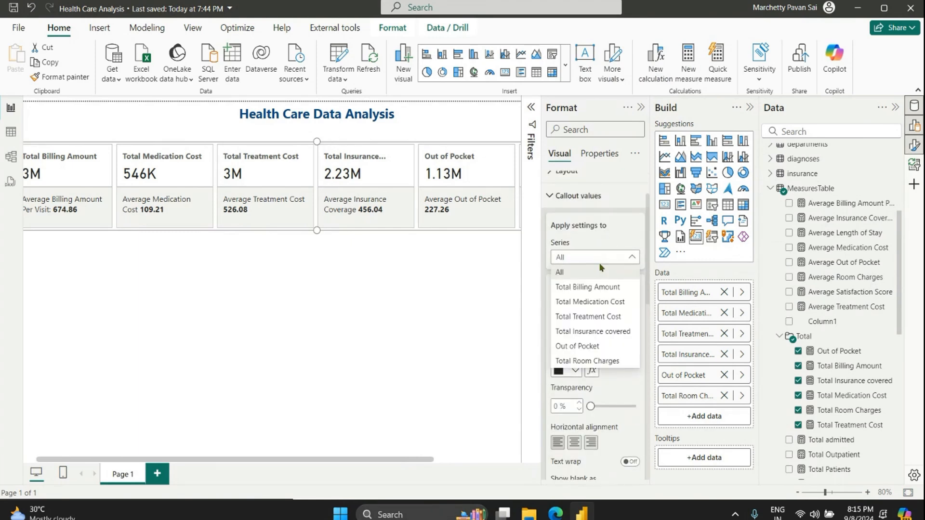
click(611, 332)
scroll(605, 305, down, 3)
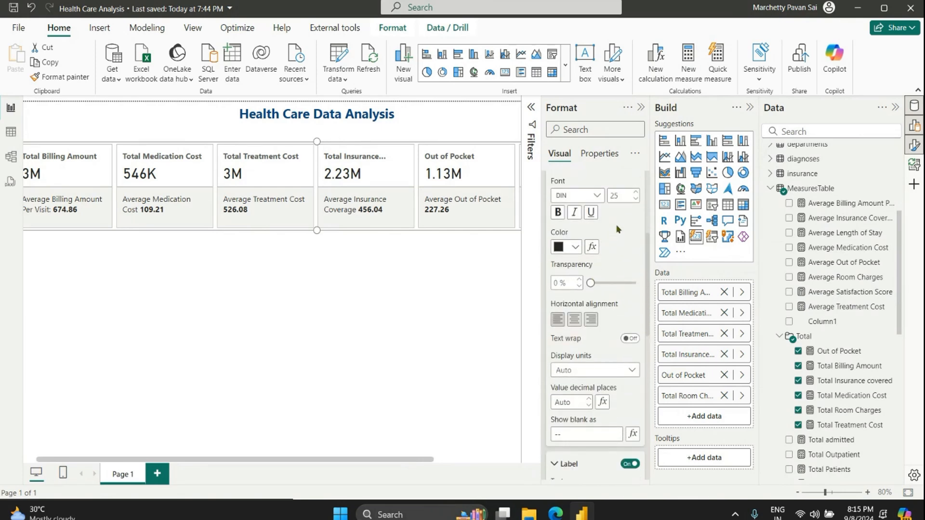
scroll(621, 227, up, 1)
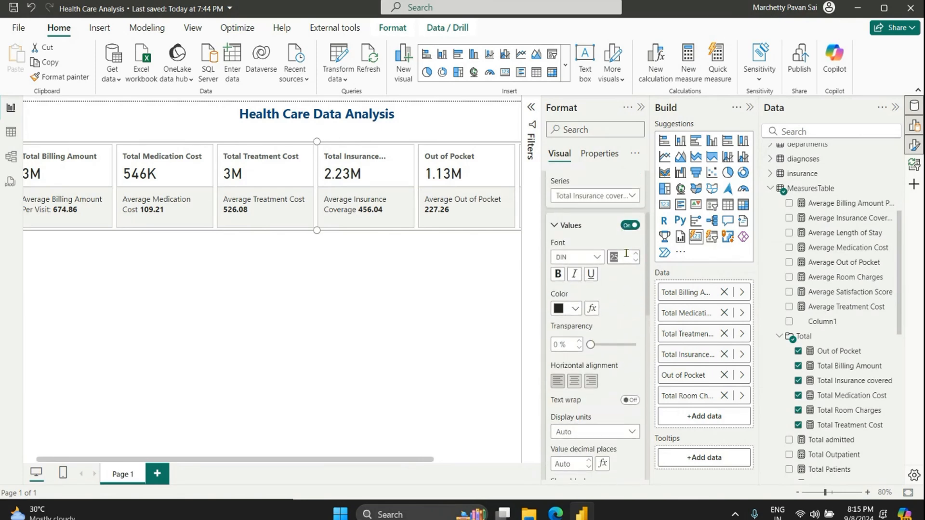
text(15)
key(Return)
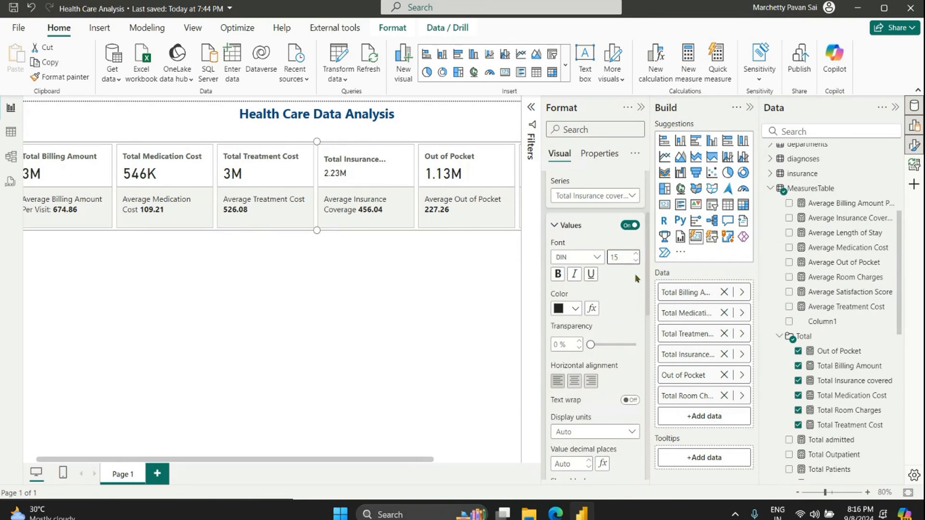
Set the Total Insurance covered callout value's font size back to 25 and turn on its text wrap.
click(623, 252)
text(25)
key(Return)
click(627, 400)
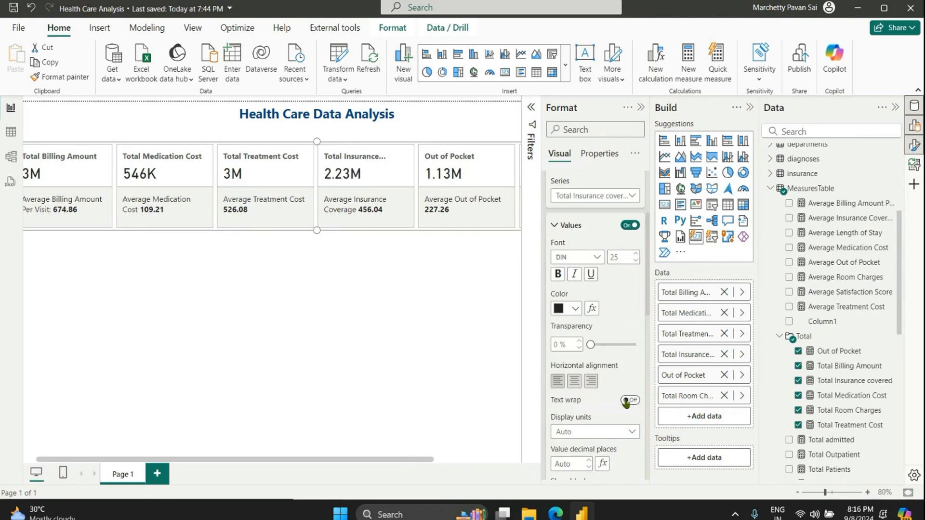
click(635, 400)
click(635, 401)
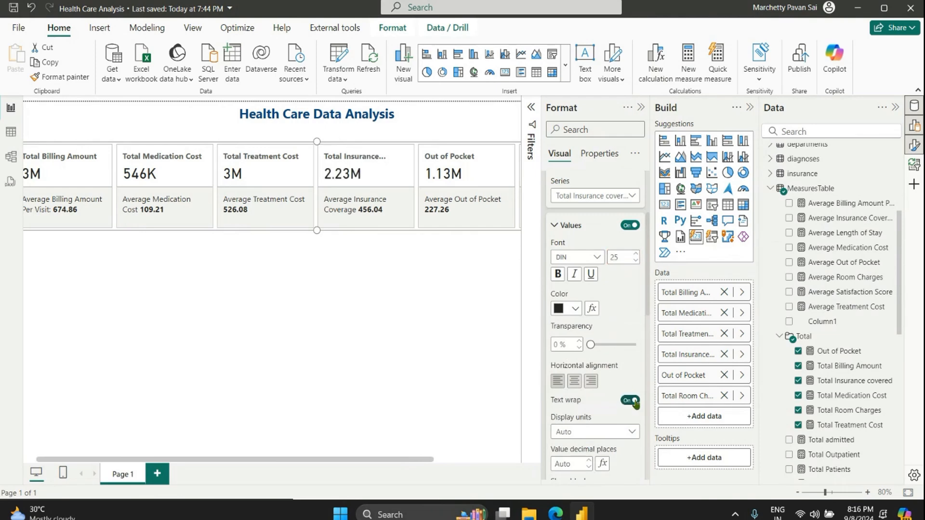
click(641, 108)
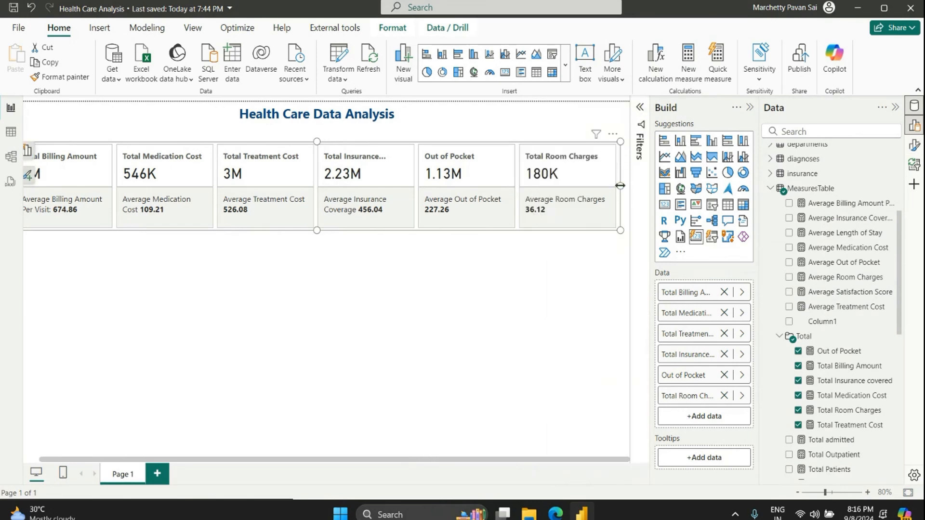
Fit the multi-card visual directly beneath the title at full page width, about 1280 wide by 150 high.
drag(619, 186, 643, 190)
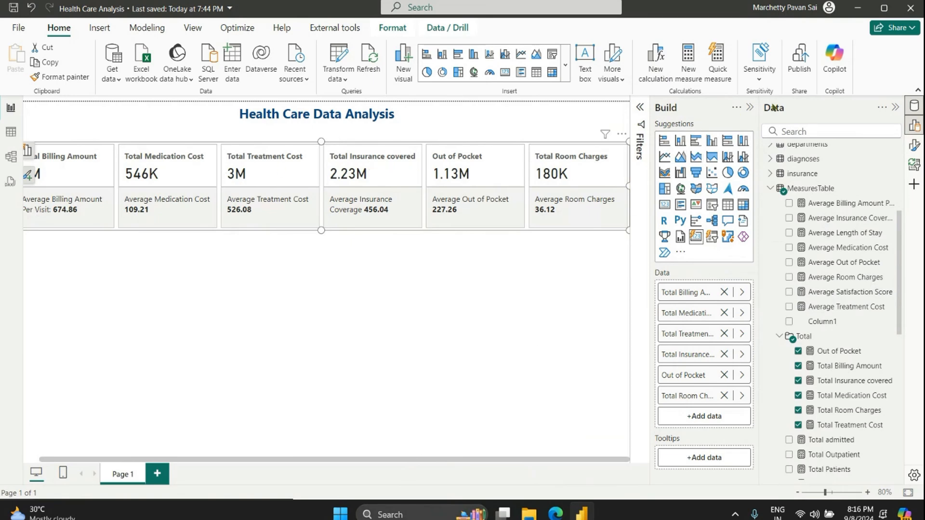
click(751, 107)
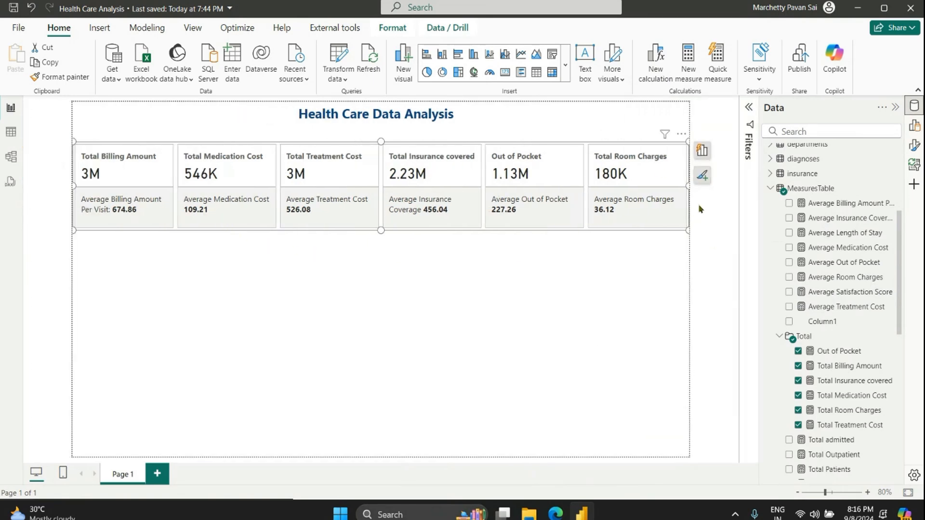
drag(573, 226, 554, 218)
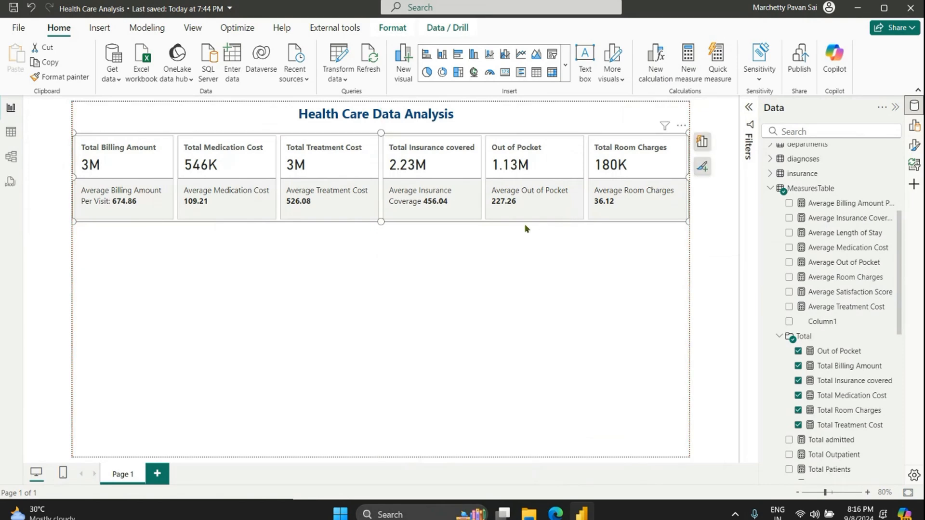
drag(379, 221, 380, 210)
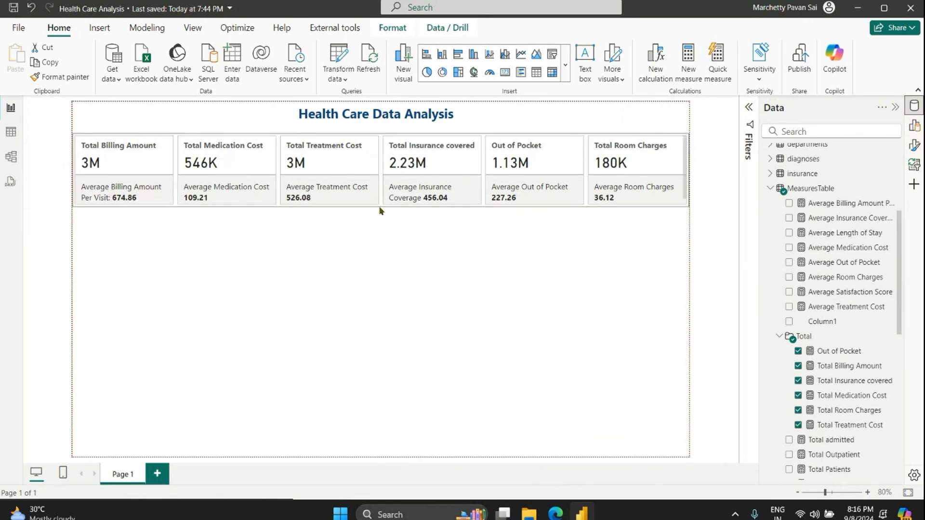
click(380, 267)
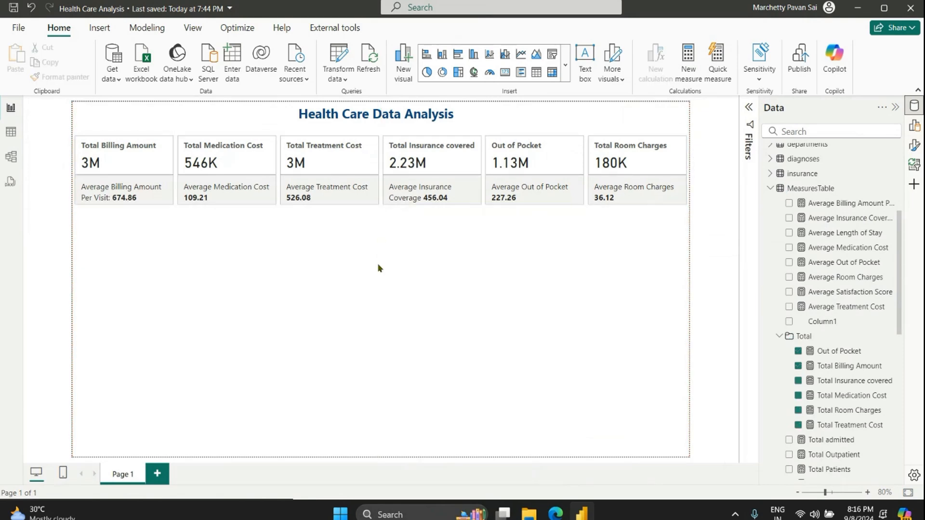
Turn off the background of the multi-card visual.
click(586, 207)
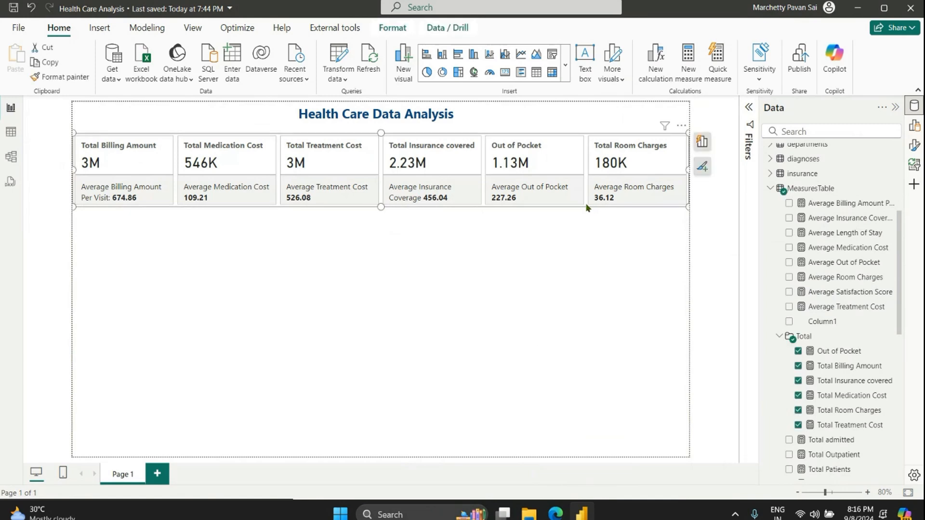
click(914, 146)
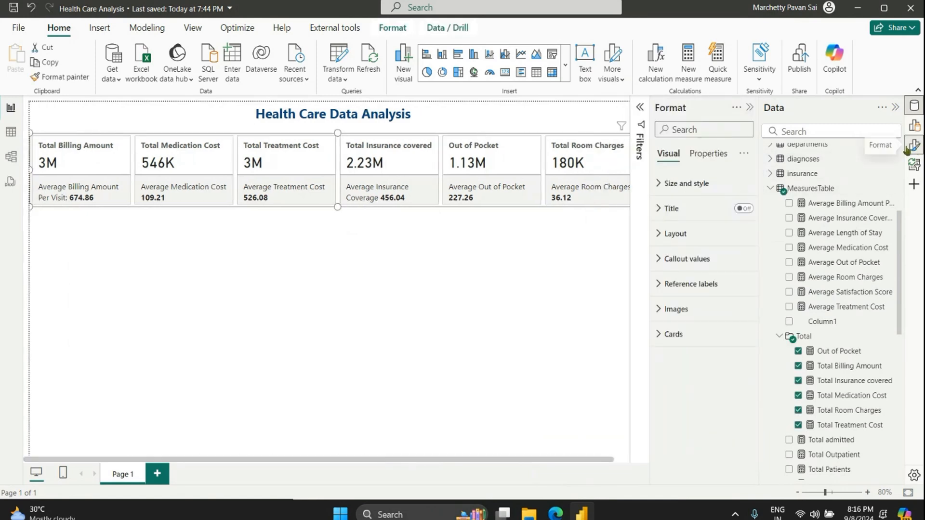
click(690, 188)
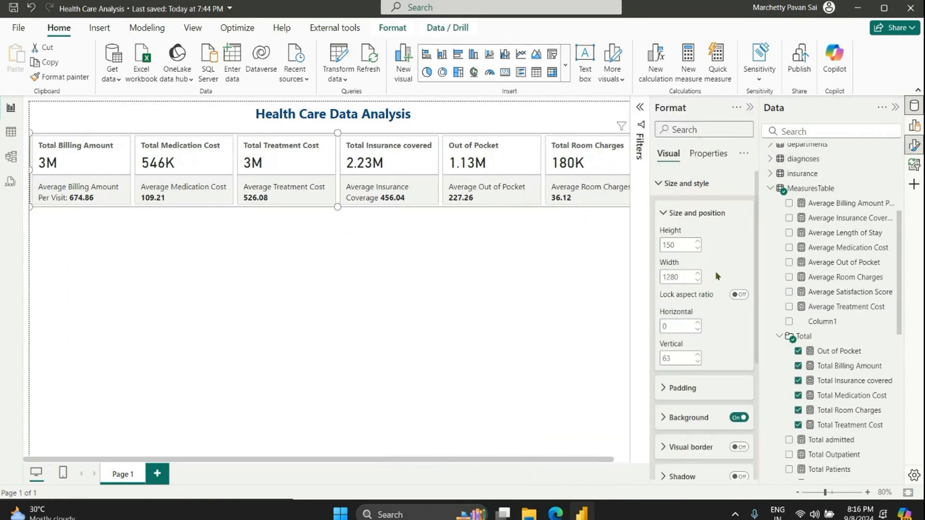
click(739, 417)
click(708, 197)
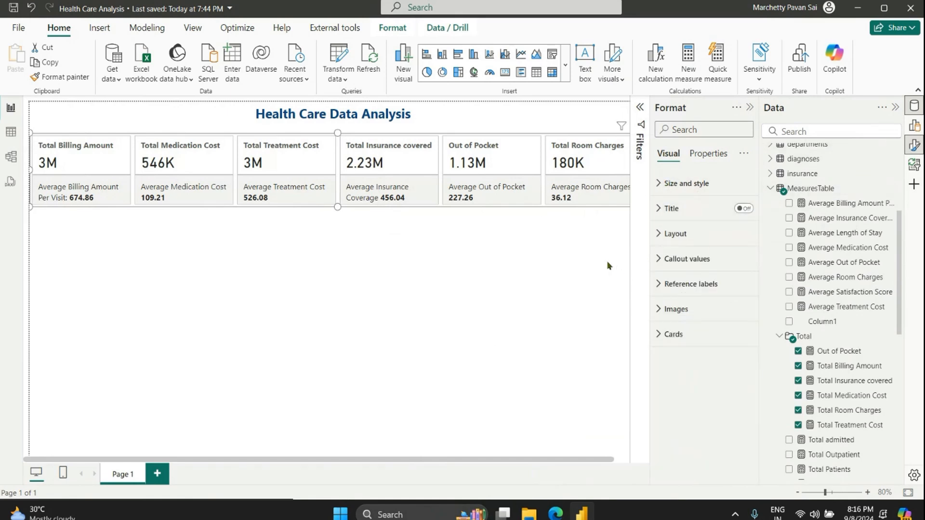
Set the page's canvas background to light grey with 0% transparency.
click(597, 267)
click(694, 208)
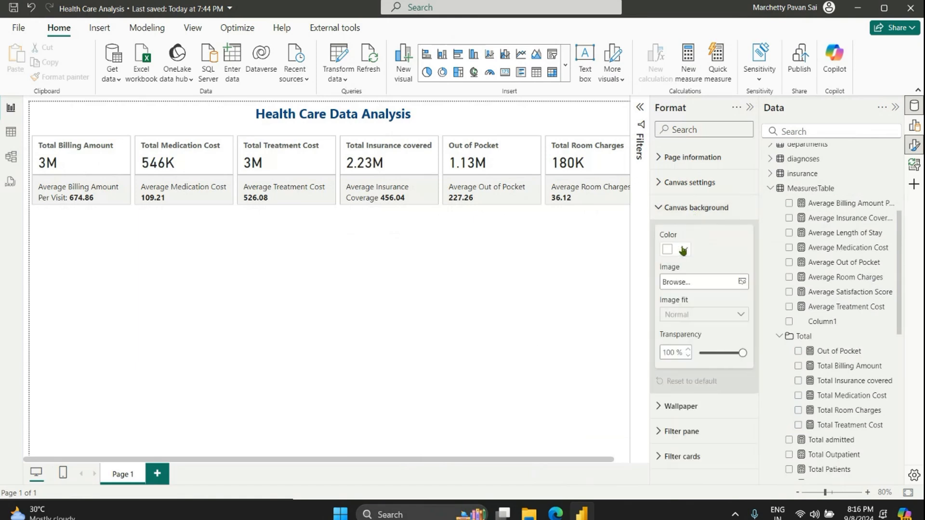
click(676, 251)
click(676, 320)
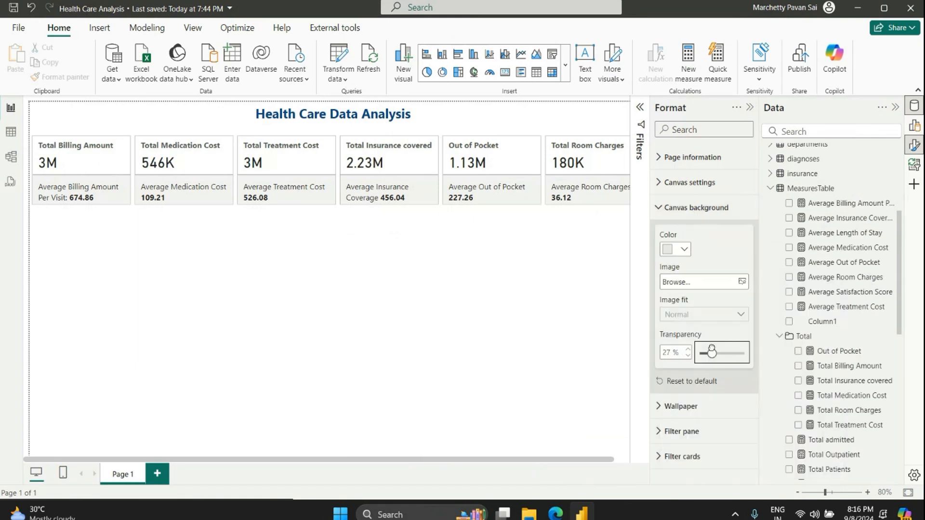
drag(712, 353, 700, 353)
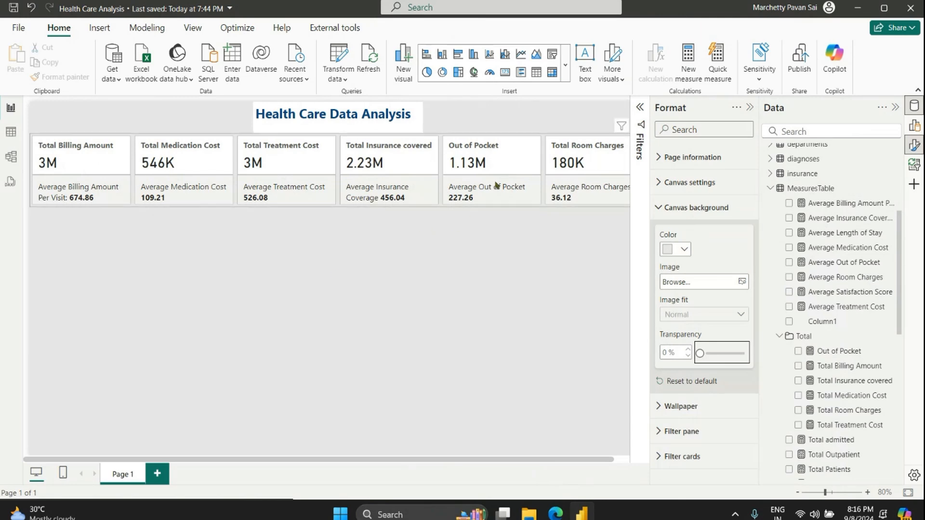
Turn off the background of the Health Care Data Analysis title text box.
click(413, 127)
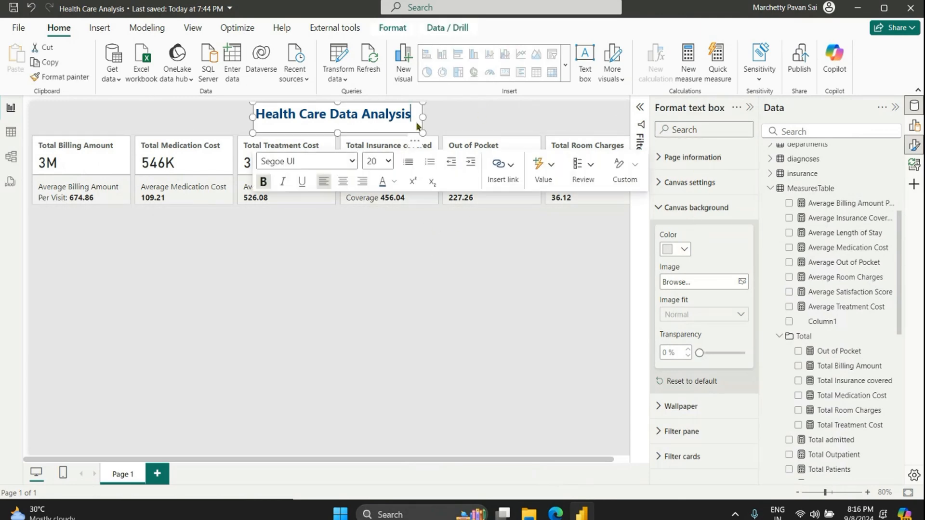
click(679, 183)
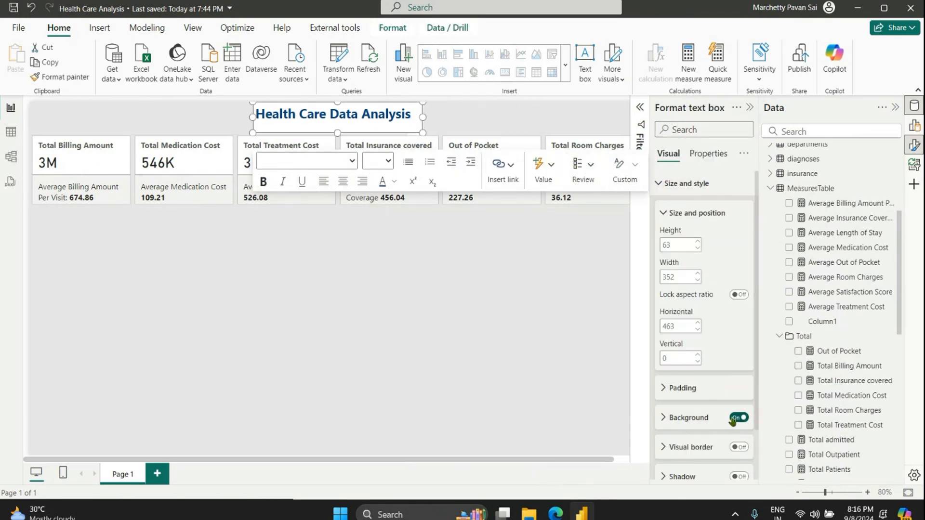
click(398, 241)
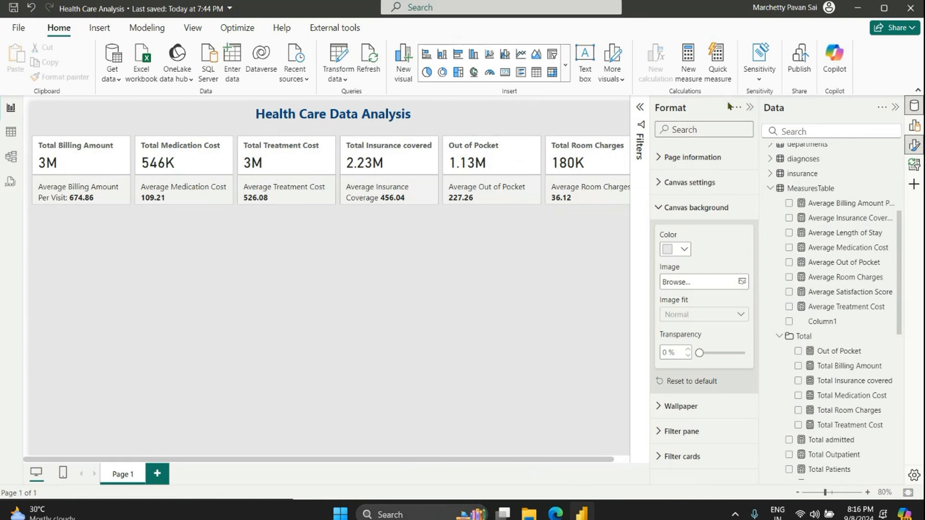
click(750, 107)
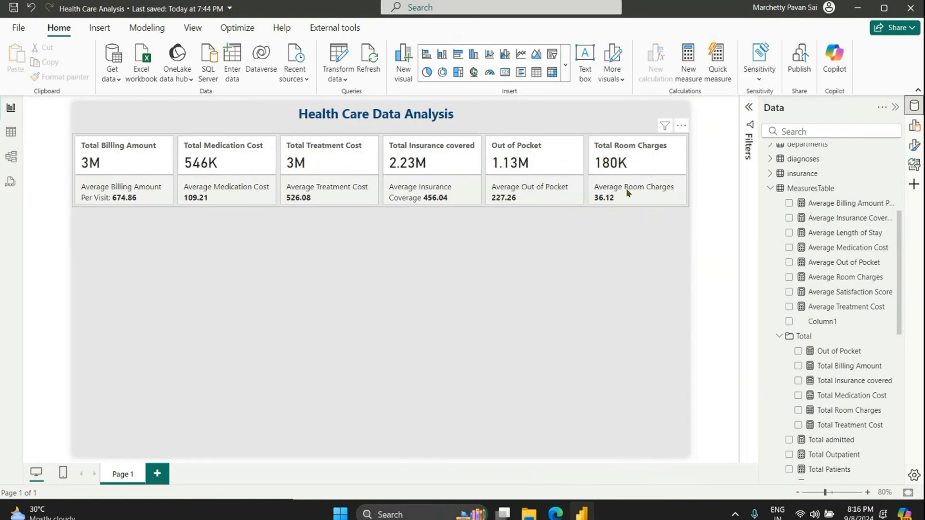
Change the shape of all cards in the multi-card visual to Rounded Rectangle with 8 px rounded corners.
click(587, 204)
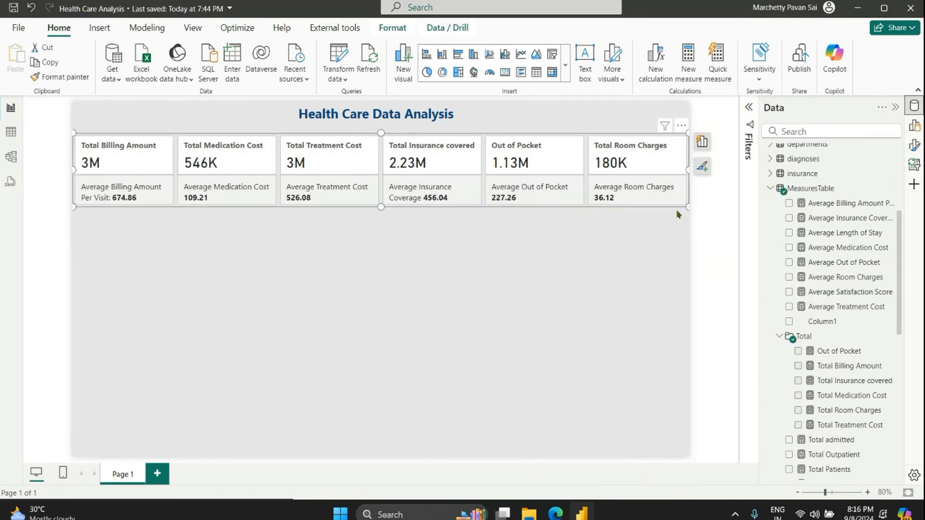
click(913, 145)
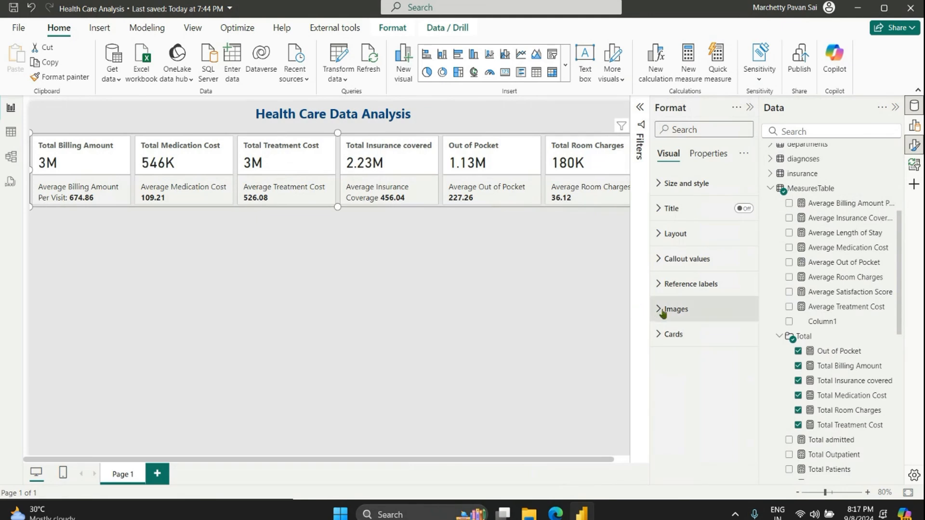
click(664, 334)
scroll(685, 333, down, 2)
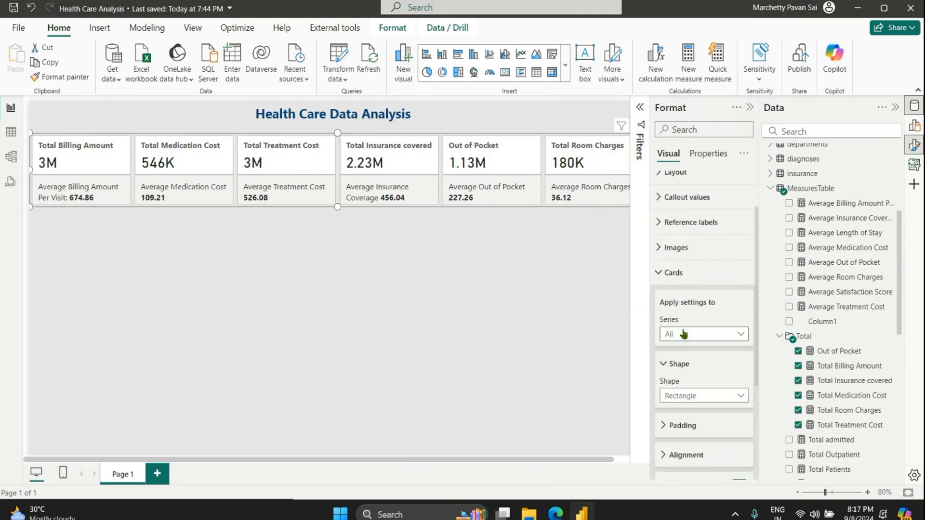
click(695, 395)
click(702, 425)
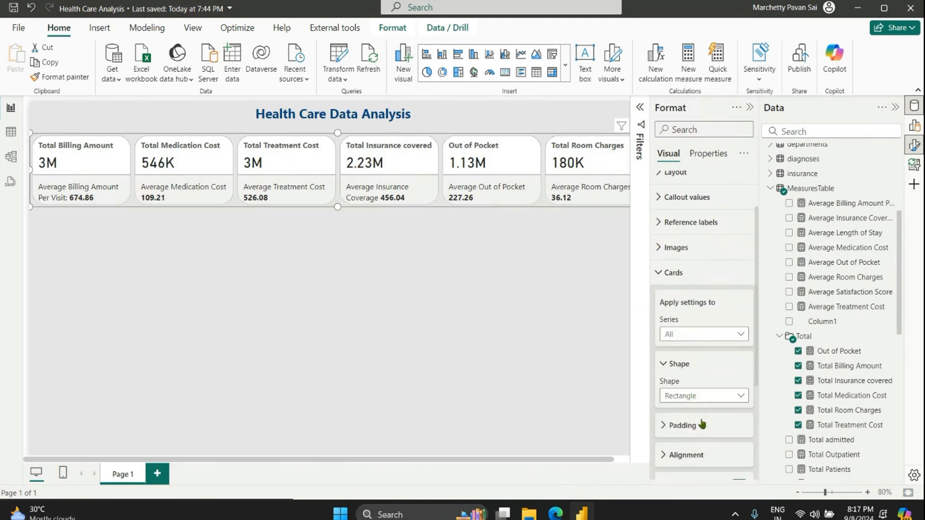
scroll(708, 380, down, 3)
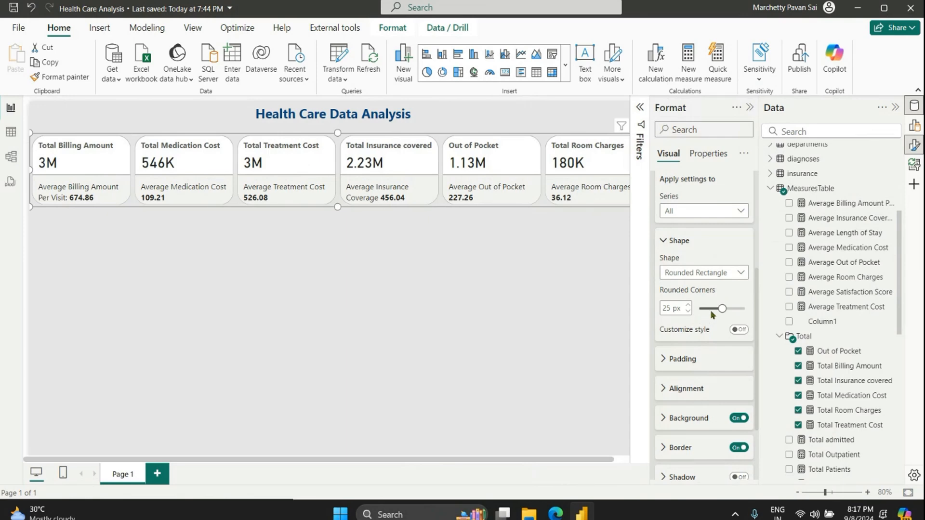
drag(722, 309, 707, 309)
click(552, 271)
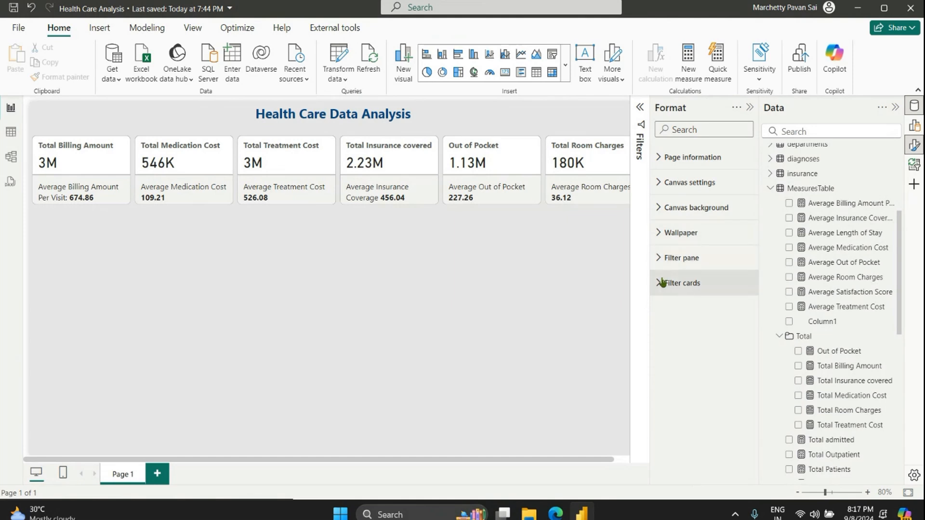
Try the glow effect and the shadow effect on the cards of the multi-card visual.
click(547, 206)
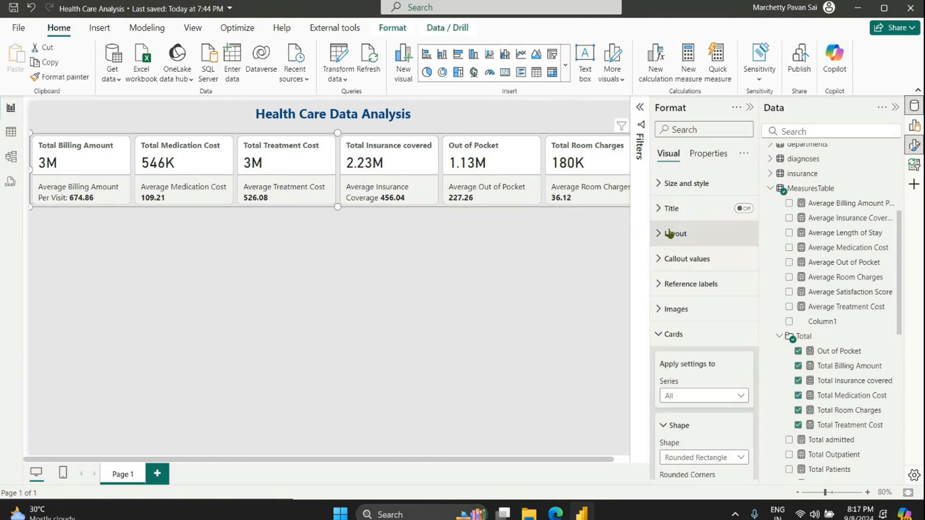
scroll(695, 337, down, 6)
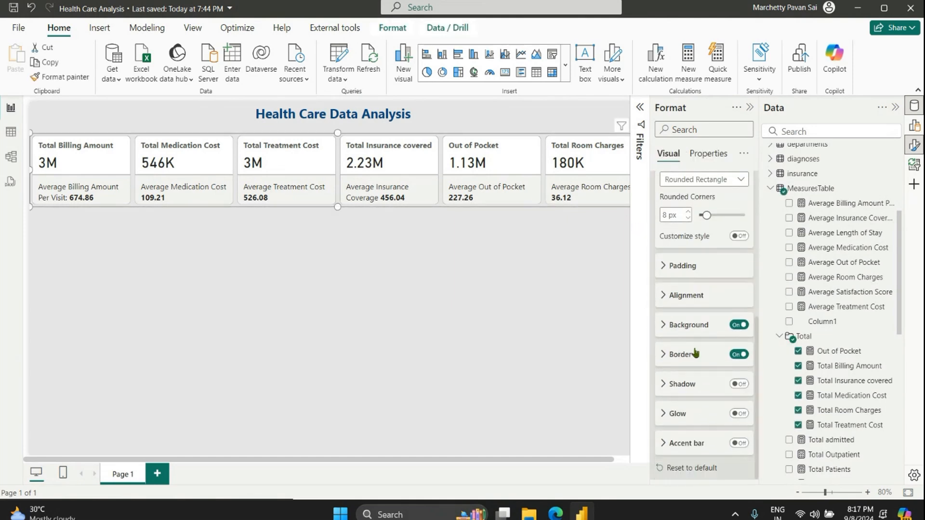
click(740, 415)
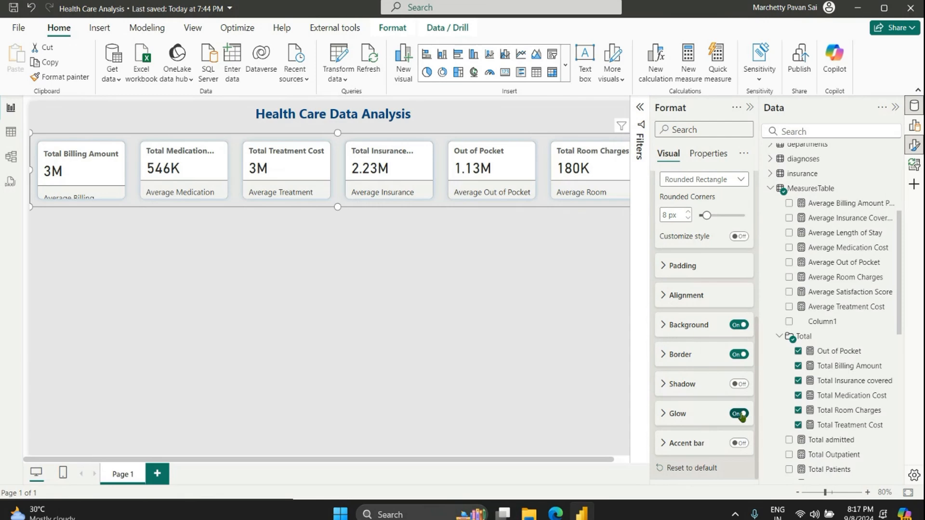
click(741, 414)
click(742, 386)
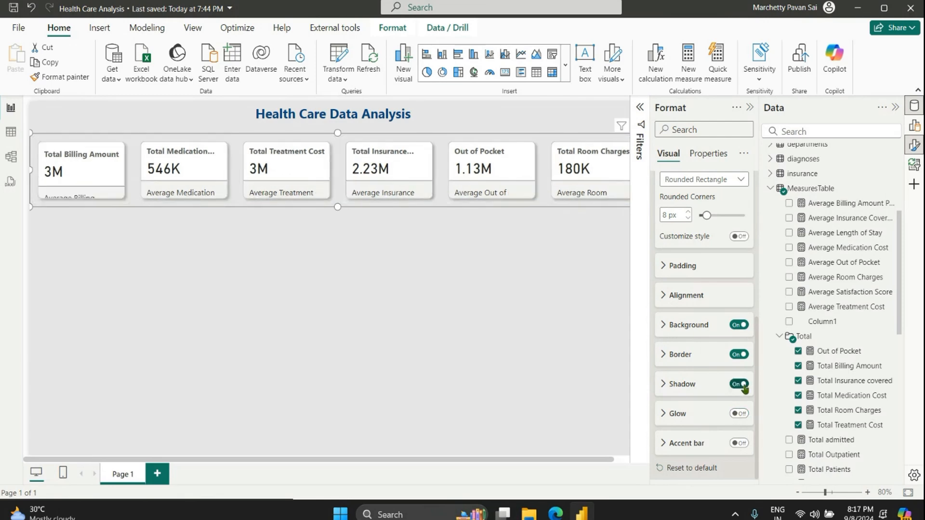
click(741, 384)
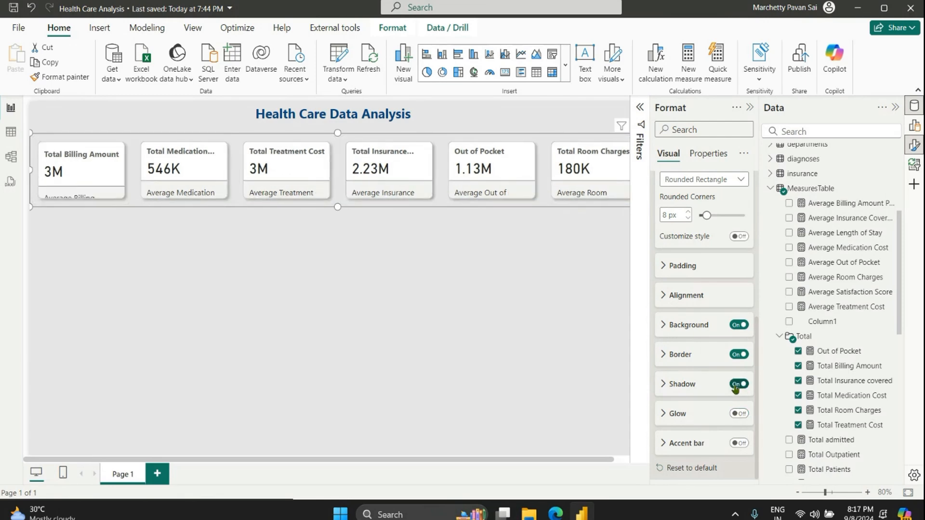
Turn on the accent bar at the left edge of every card and set its width to 5 px.
click(738, 443)
click(674, 443)
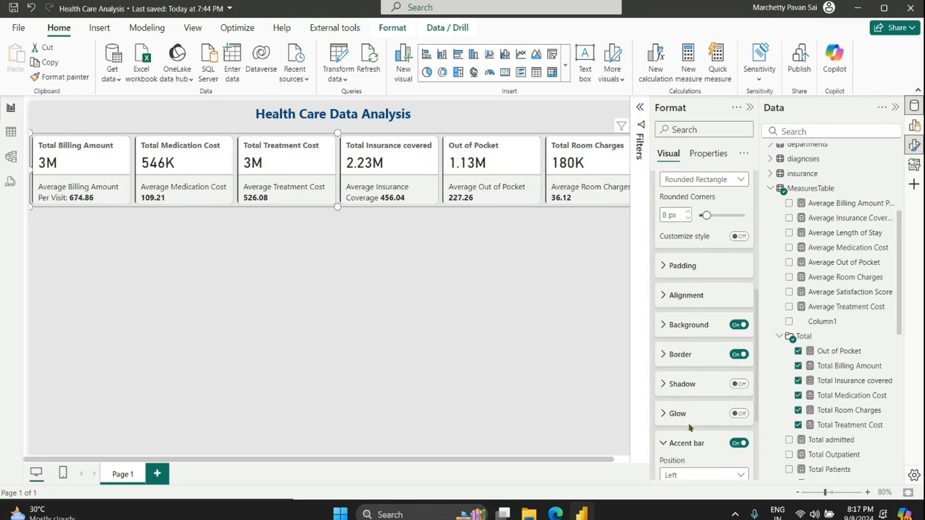
scroll(690, 427, down, 3)
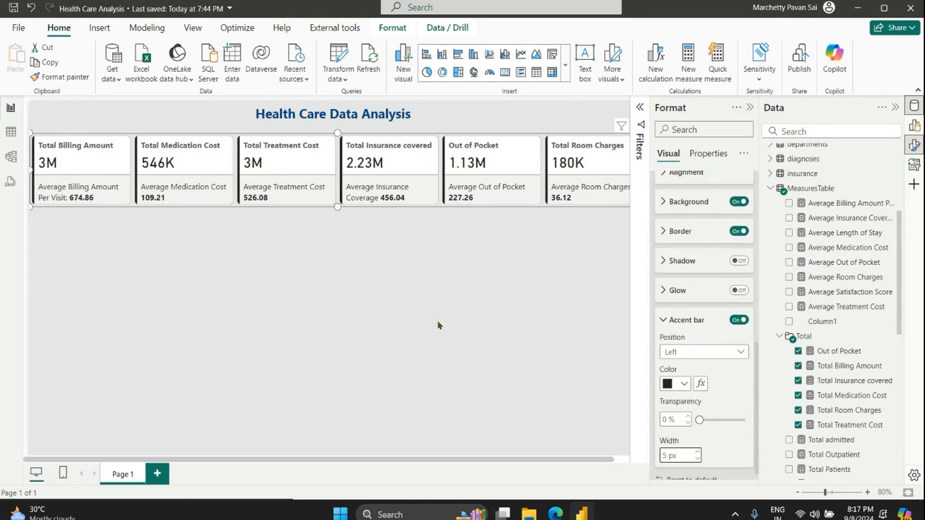
click(398, 299)
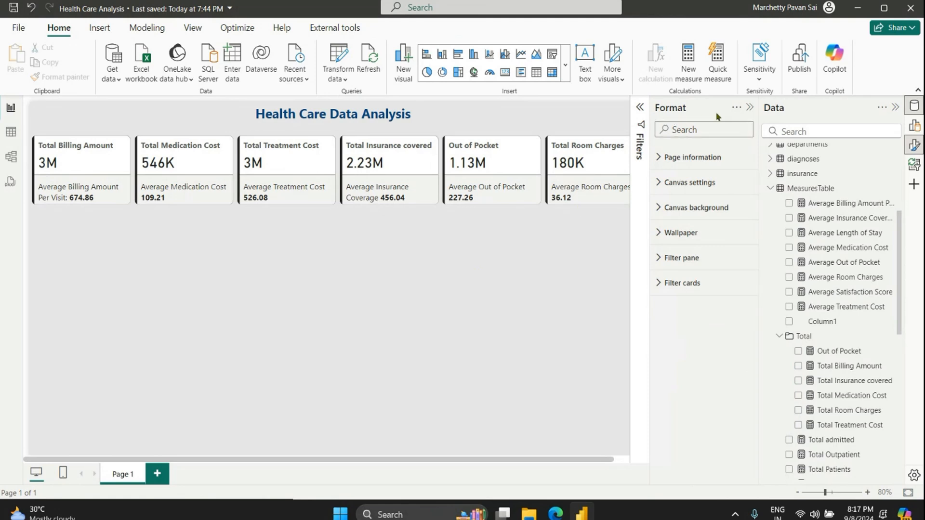
click(750, 108)
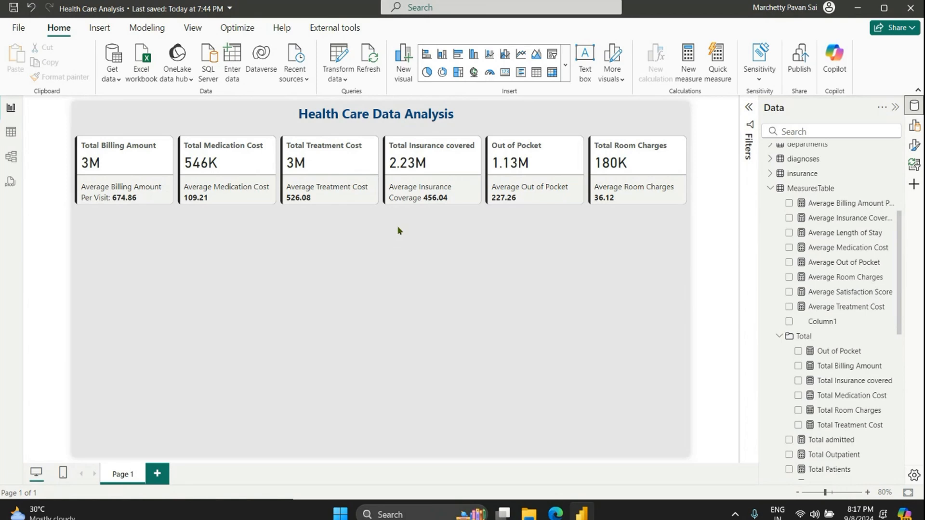
Insert a Map visual below the cards and resize it to a tall box covering less than half the page width.
click(566, 75)
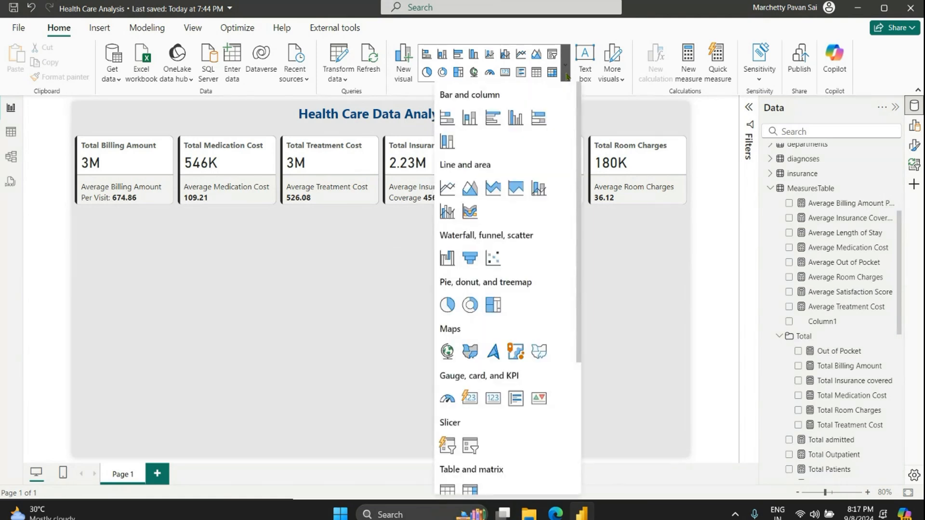
scroll(472, 352, down, 3)
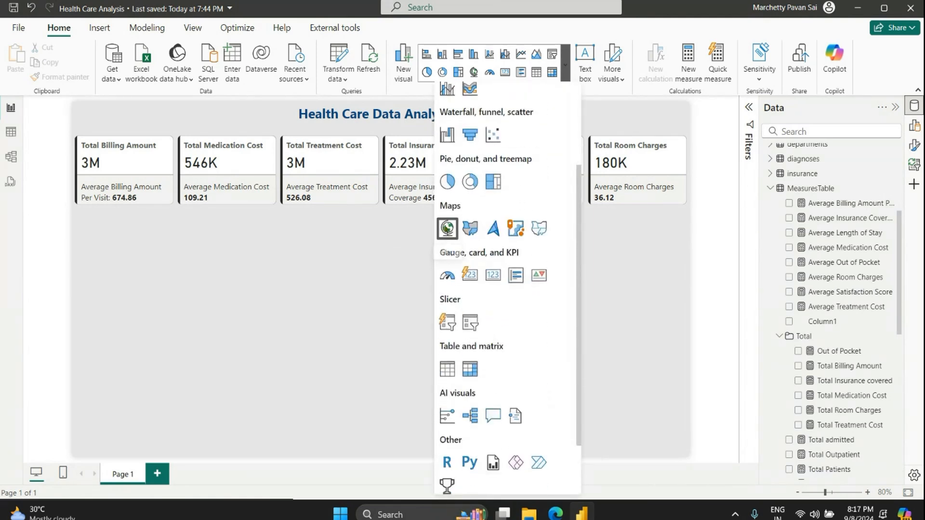
click(447, 229)
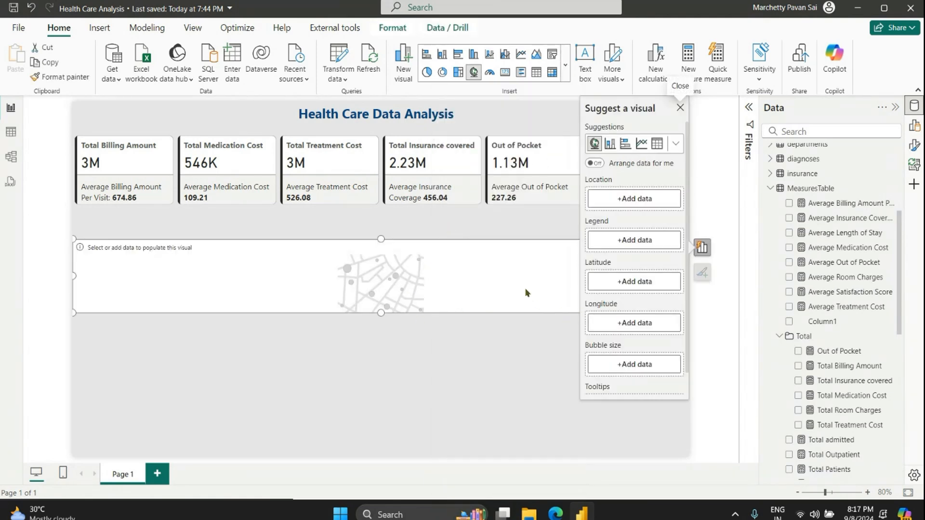
drag(525, 291, 515, 291)
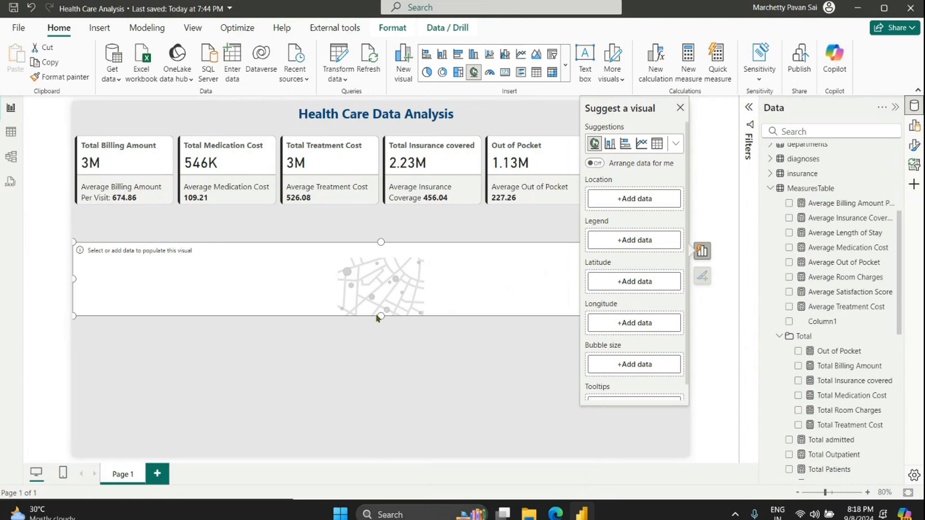
drag(381, 316, 380, 416)
drag(556, 352, 557, 357)
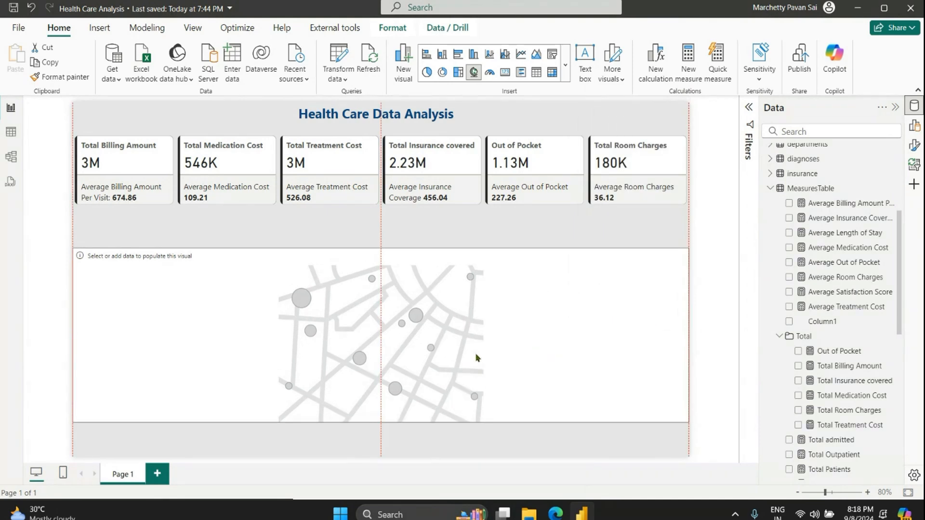
drag(686, 423, 319, 441)
drag(300, 382, 328, 380)
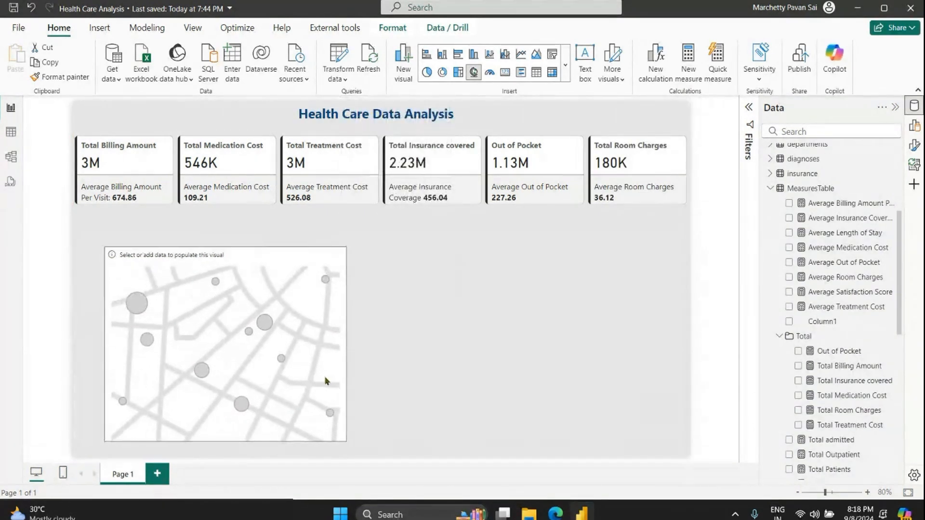
Add the City field from the cities table as the map's location.
click(430, 199)
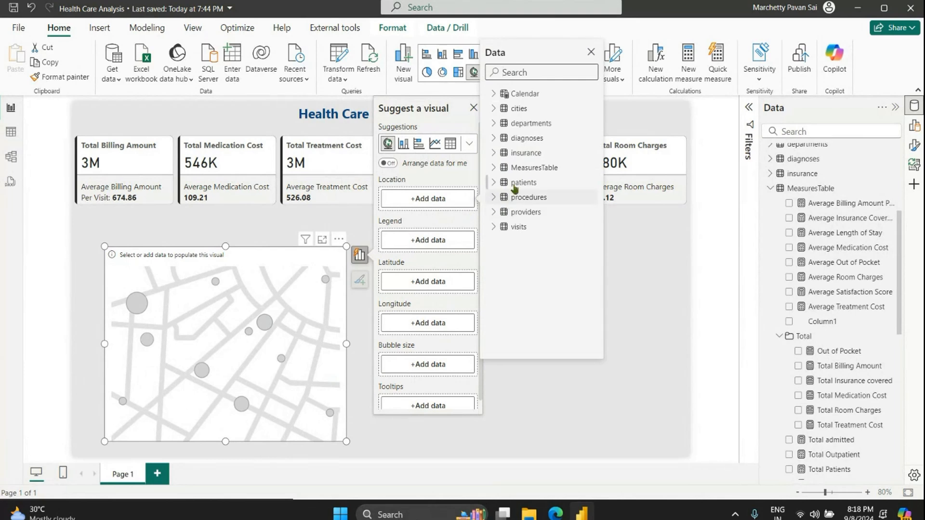
click(492, 108)
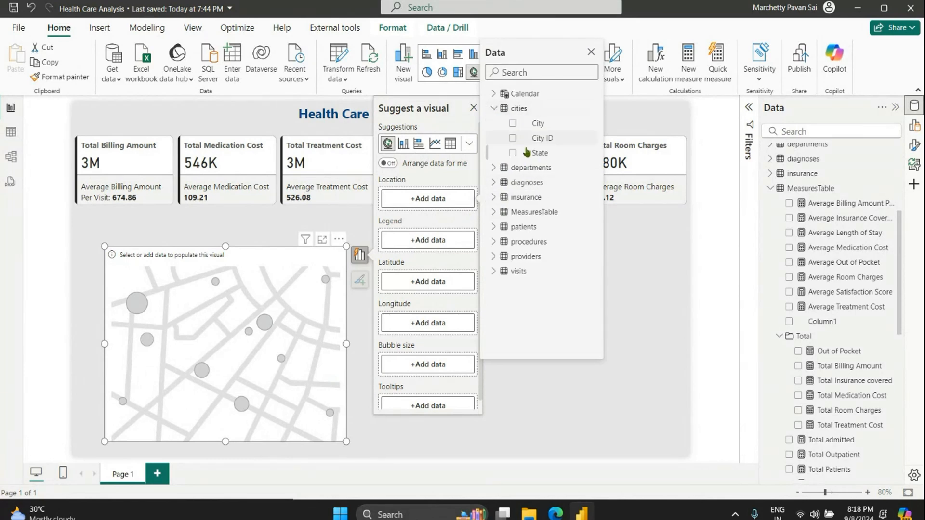
click(513, 124)
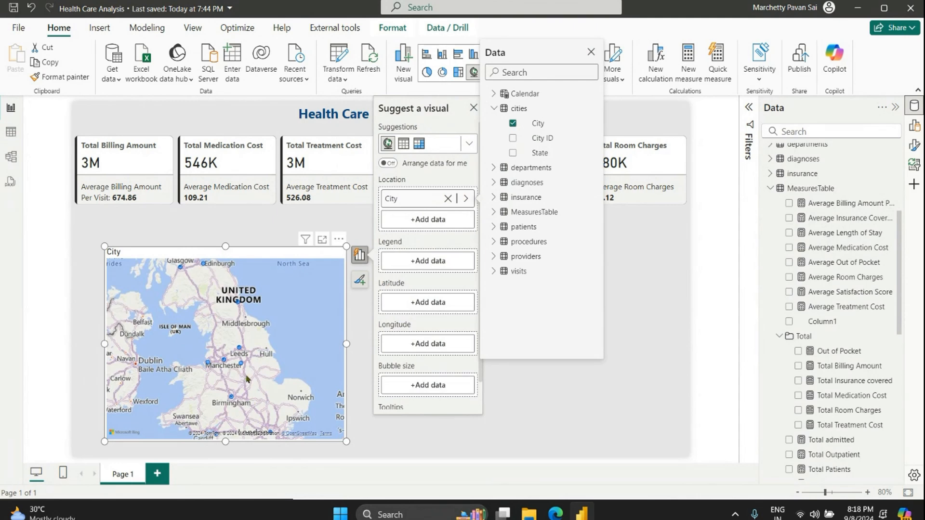
click(210, 339)
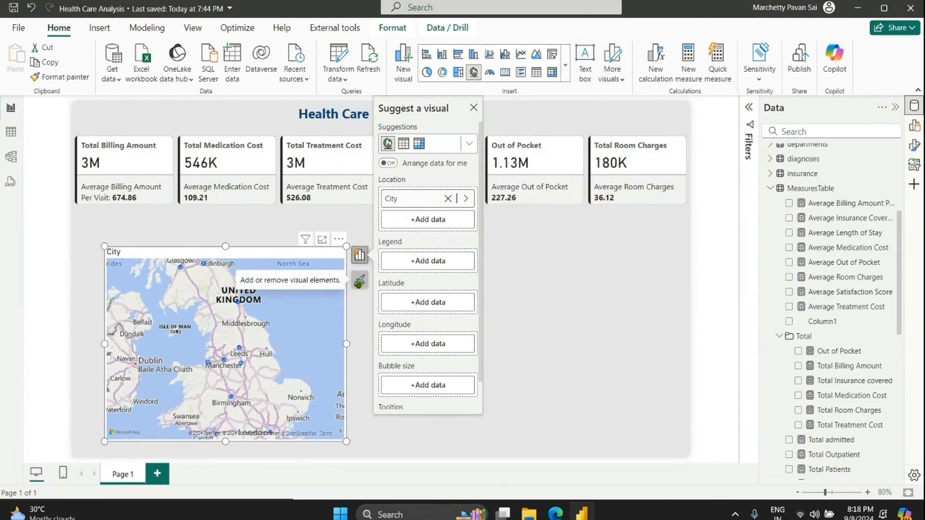
Set the map's bubble size to the Total Billing Amount measure from the Total folder of MeasuresTable.
click(424, 383)
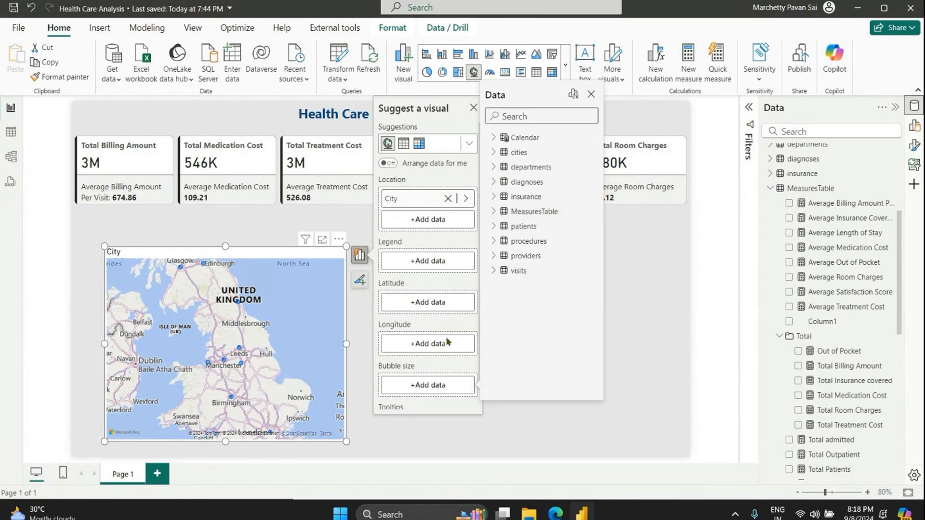
click(493, 213)
scroll(557, 361, down, 1)
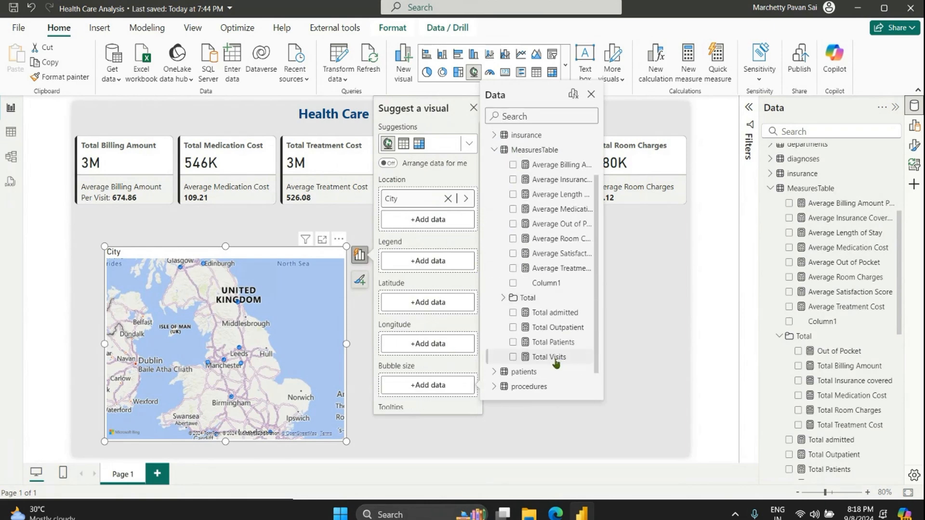
scroll(535, 313, down, 1)
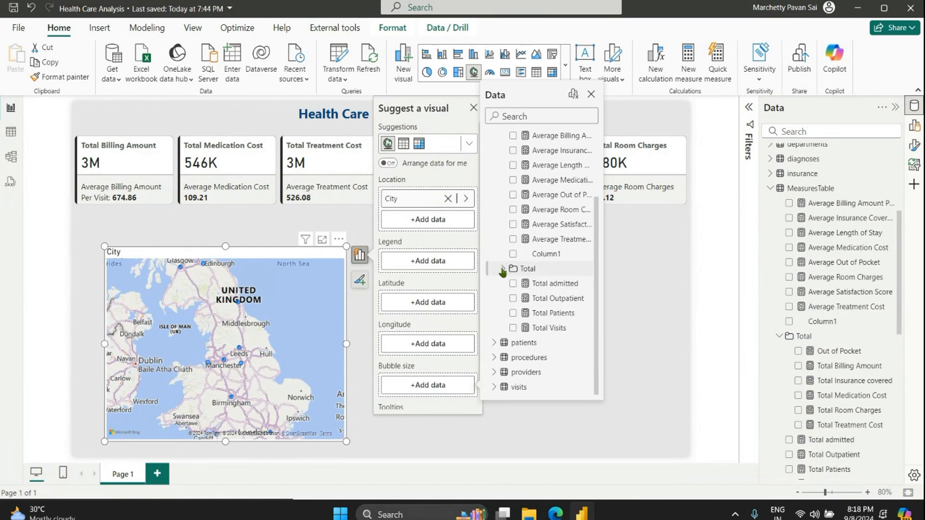
click(502, 269)
click(522, 298)
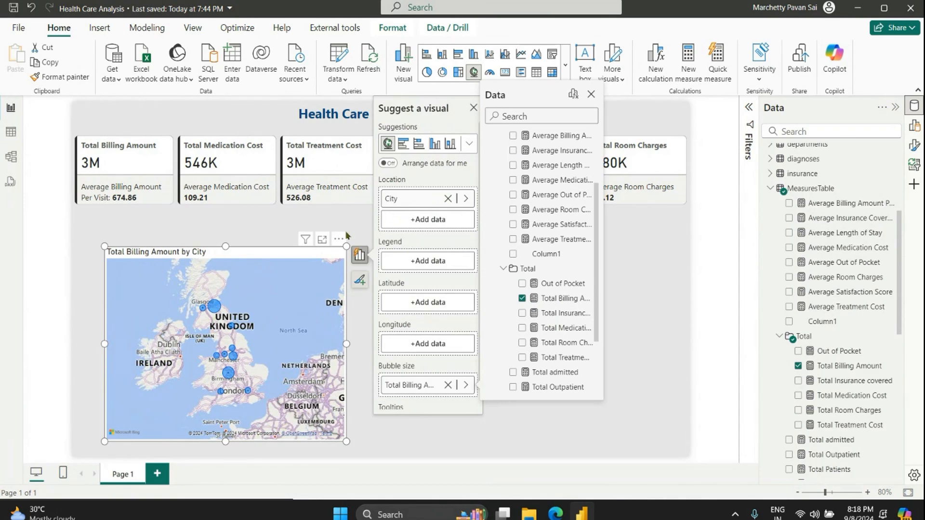
Add State from the cities table as the map's second location level and drill up to the City level.
click(425, 220)
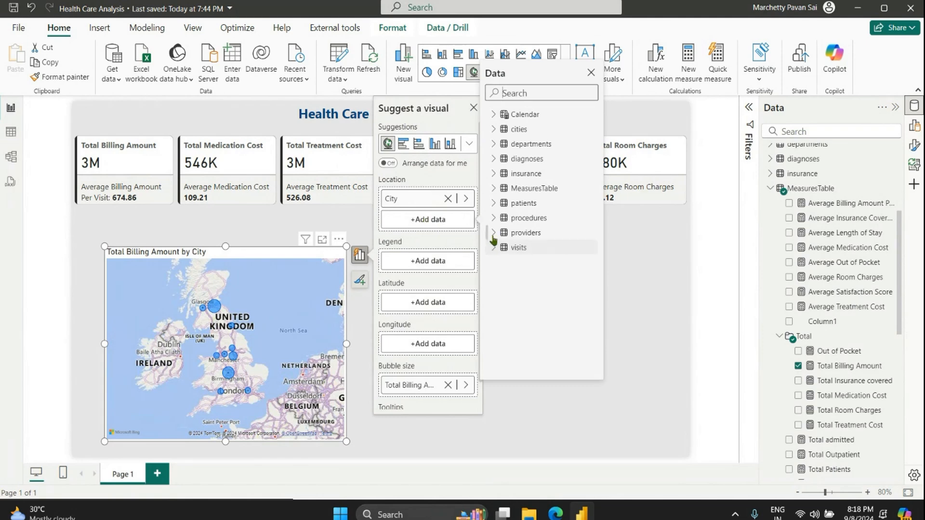
click(493, 129)
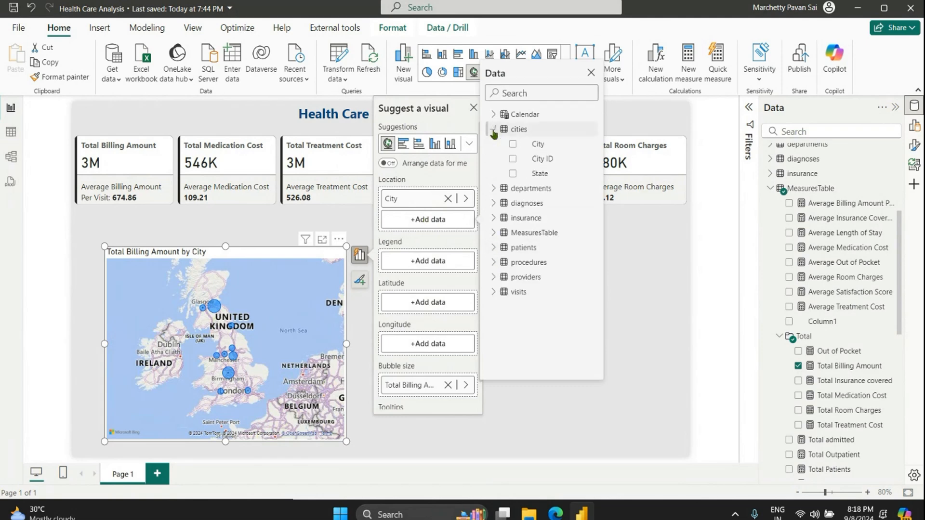
click(513, 174)
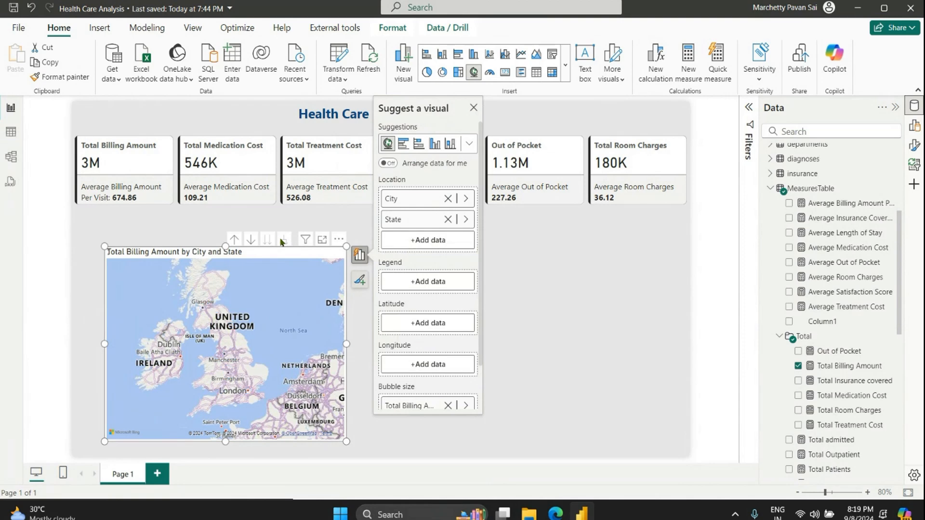
click(236, 240)
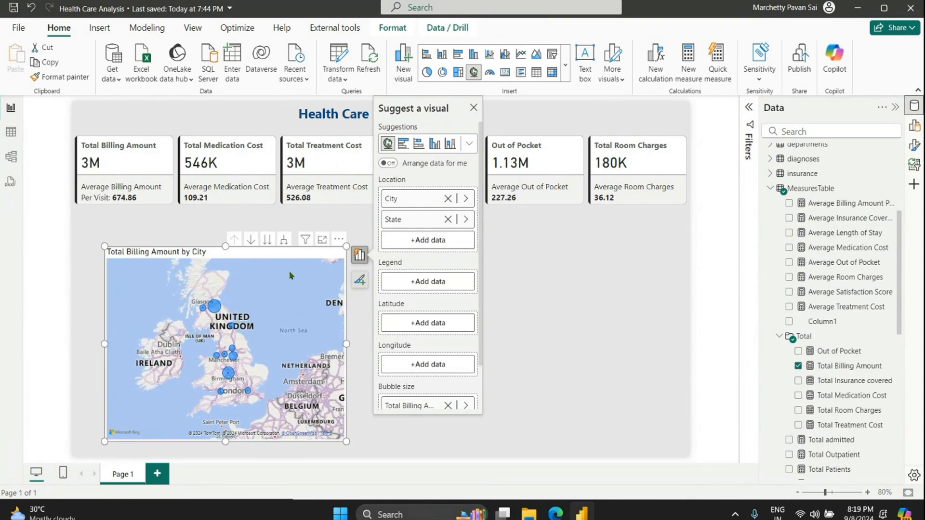
Move the map to the page's left edge below the cards and narrow it to just over a quarter of the page width.
click(473, 107)
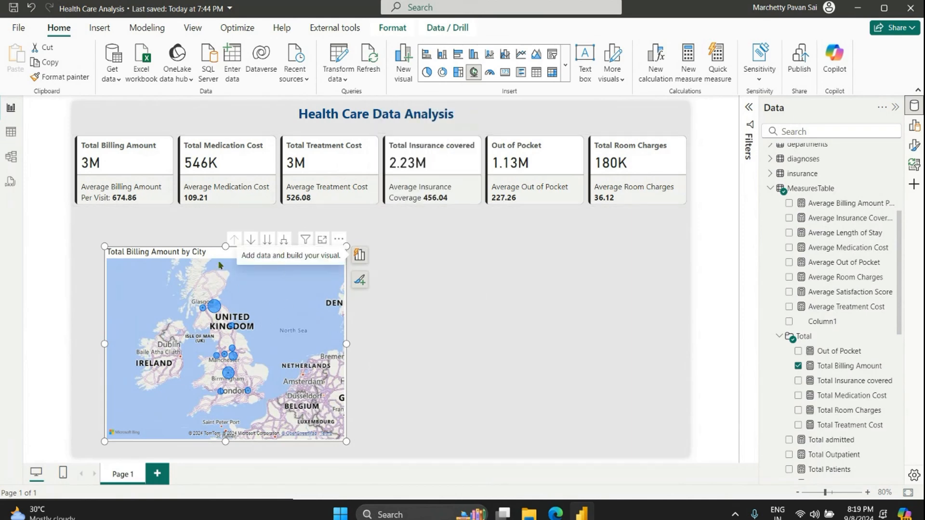
drag(219, 265, 196, 256)
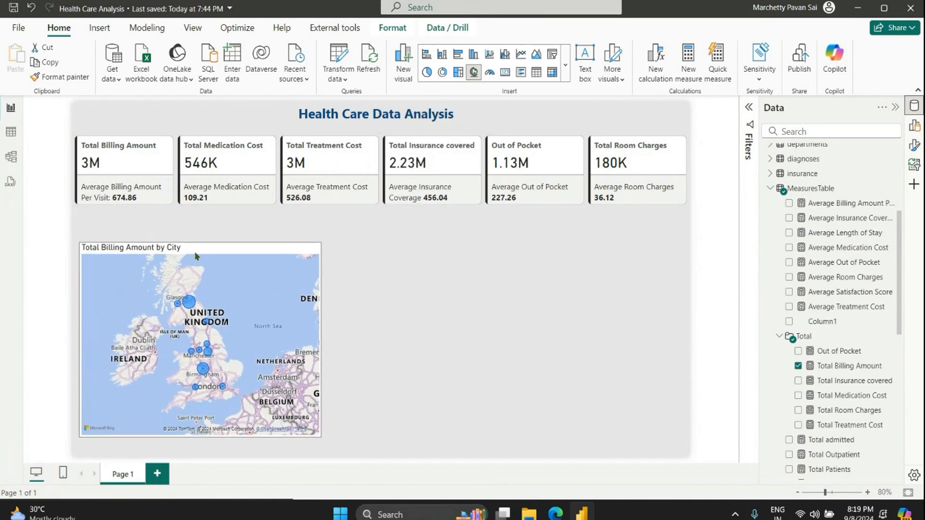
drag(322, 340, 254, 324)
click(354, 268)
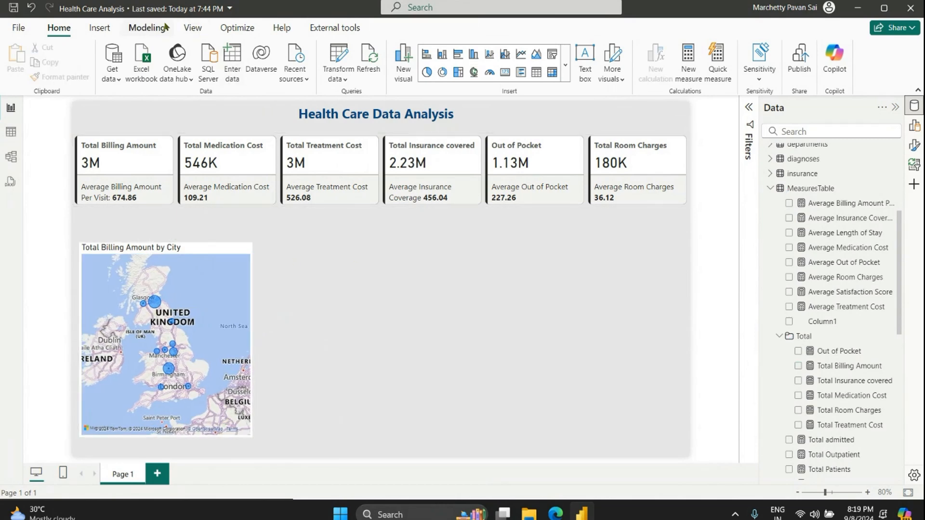
Create a fields parameter named LocationParameter with City and State from the cities table, adding its slicer to the page.
click(146, 27)
click(251, 73)
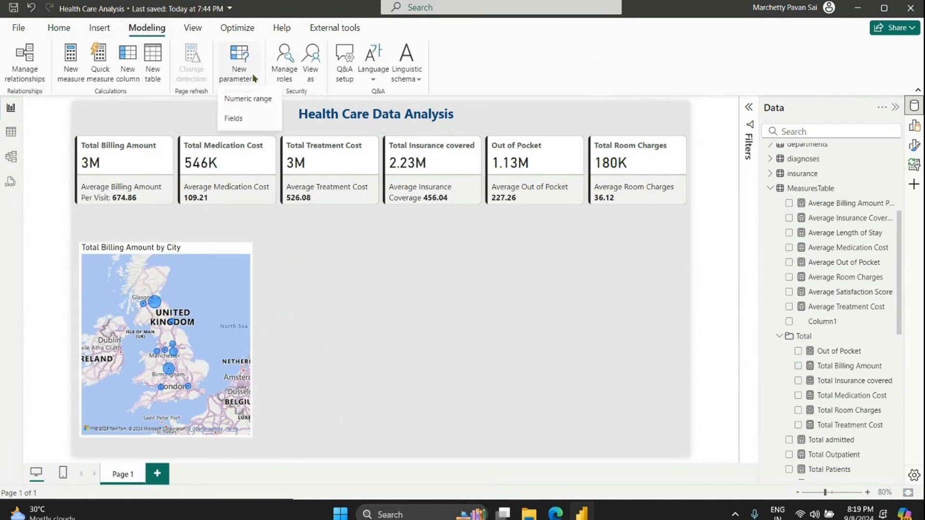
click(231, 118)
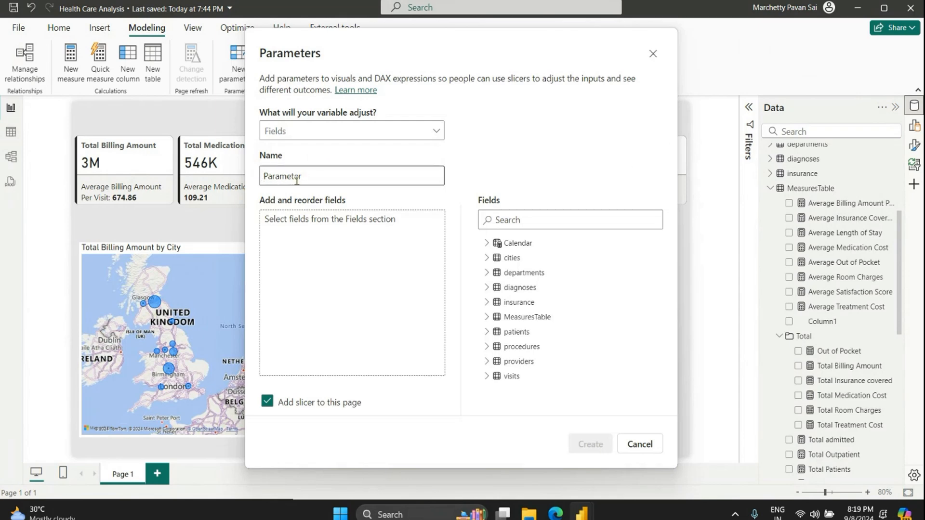
text(Location)
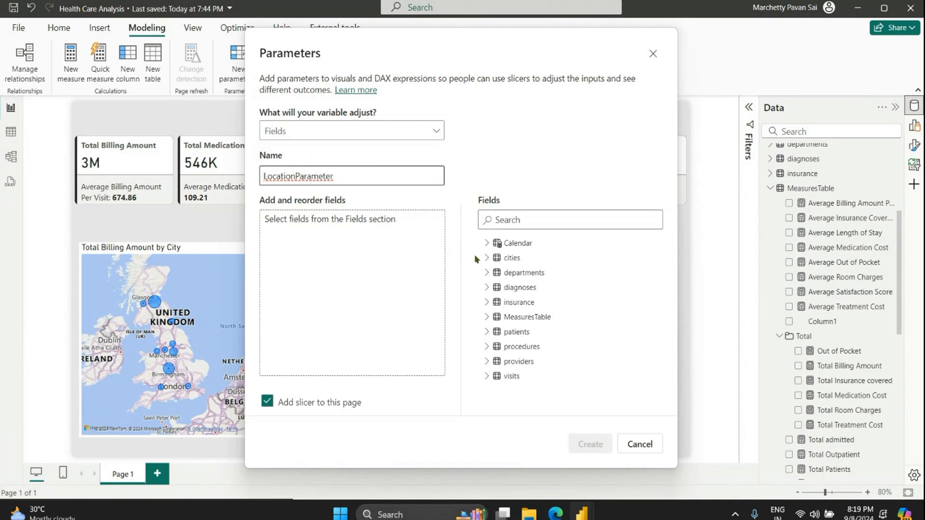
click(487, 258)
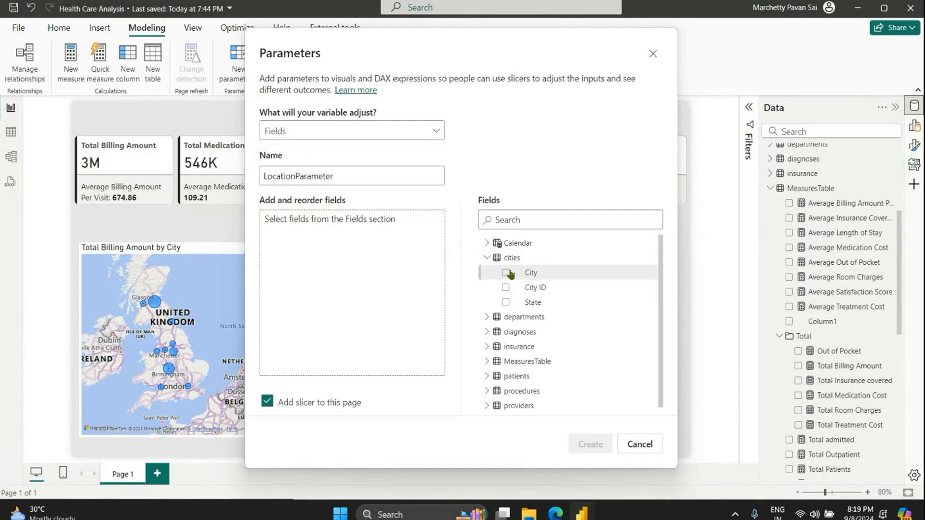
click(505, 272)
click(506, 301)
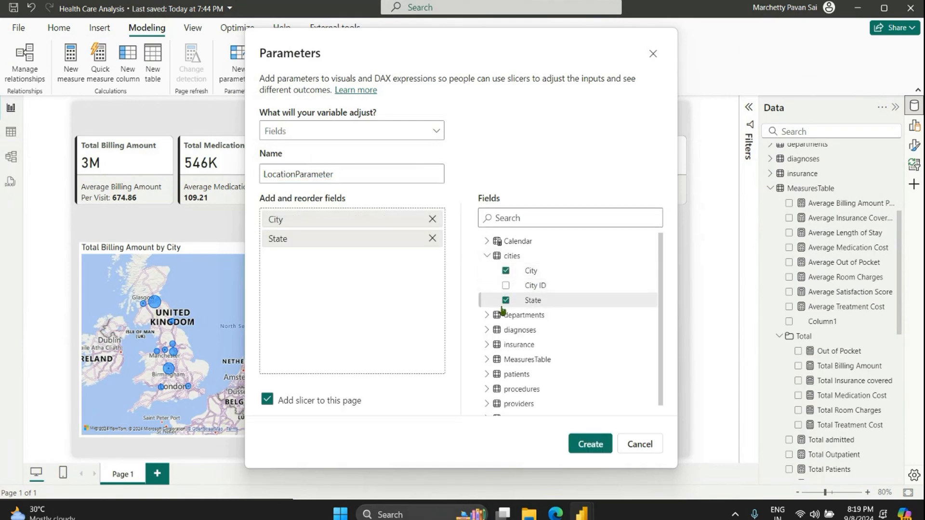
click(590, 444)
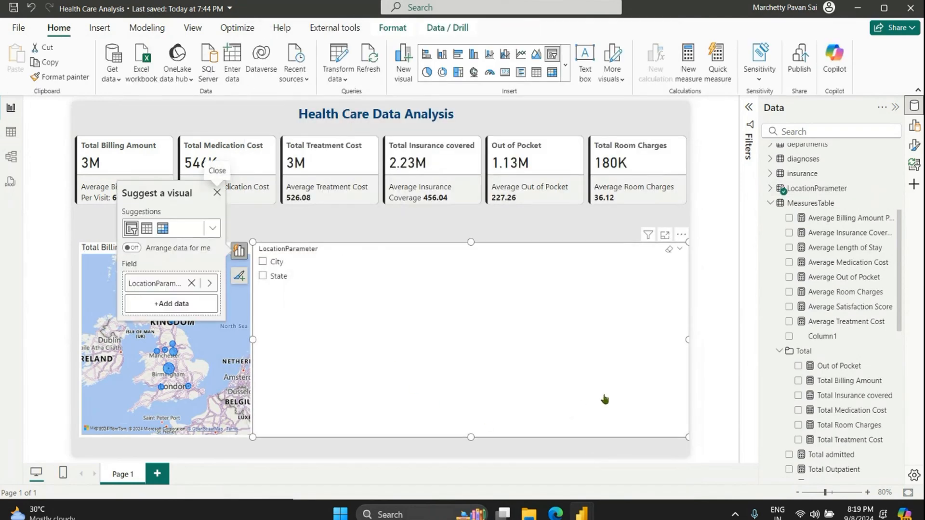
Set the LocationParameter slicer's style to Tile.
click(913, 144)
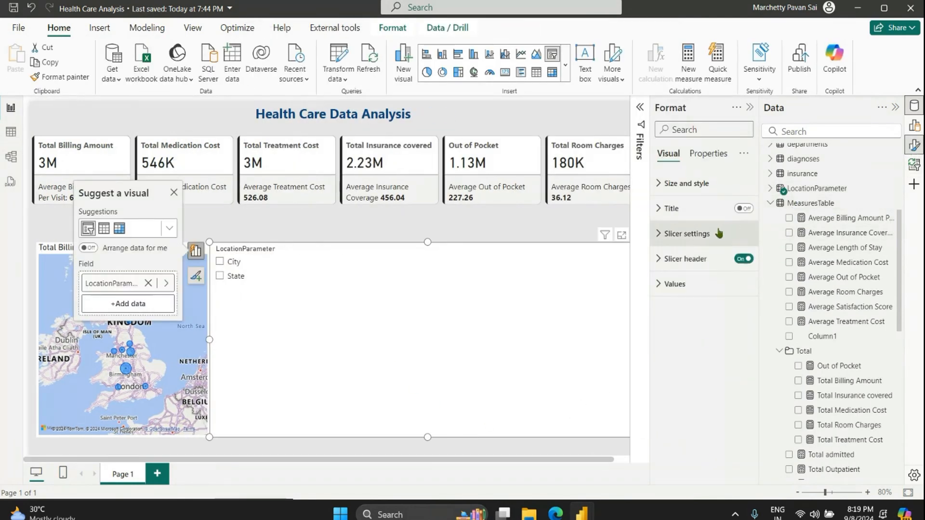
click(686, 234)
click(696, 294)
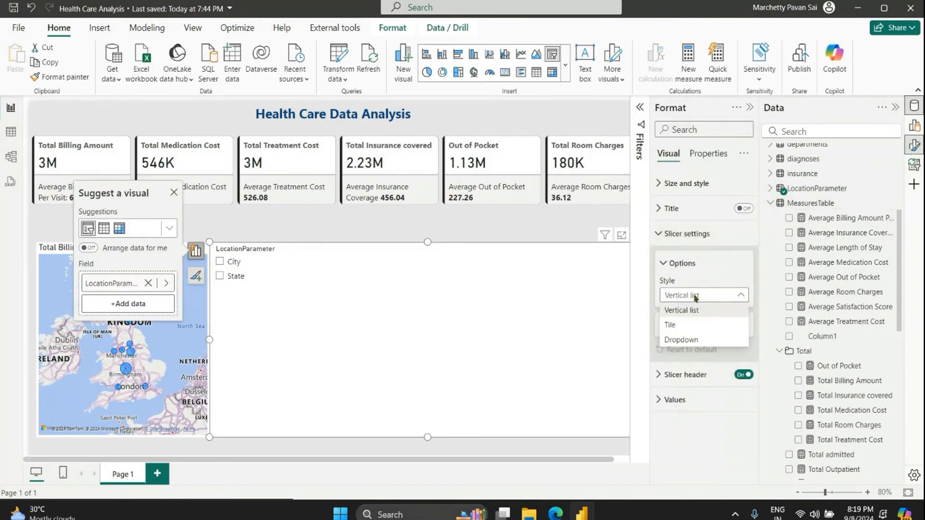
click(684, 324)
Shrink the LocationParameter slicer to about 275 by 75 and place it between the cards and the map.
drag(427, 436, 444, 281)
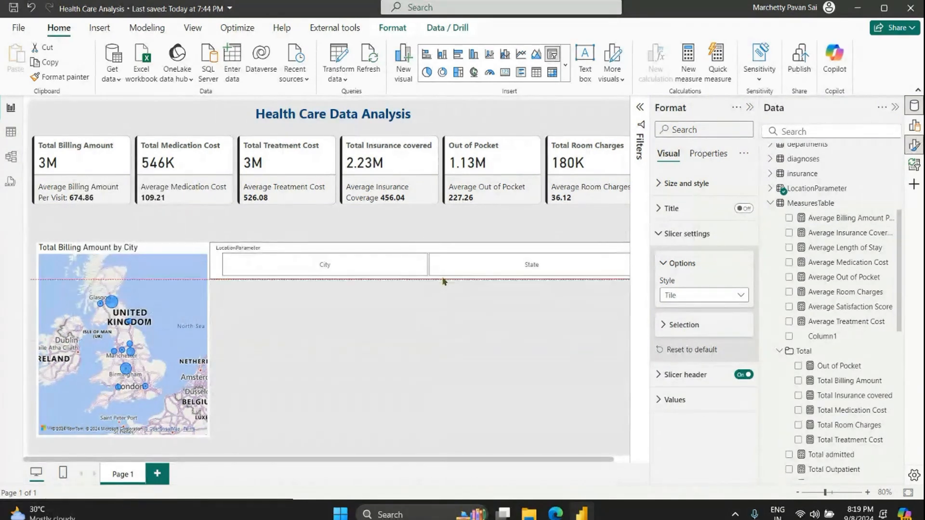
drag(210, 262, 513, 261)
drag(557, 250, 80, 215)
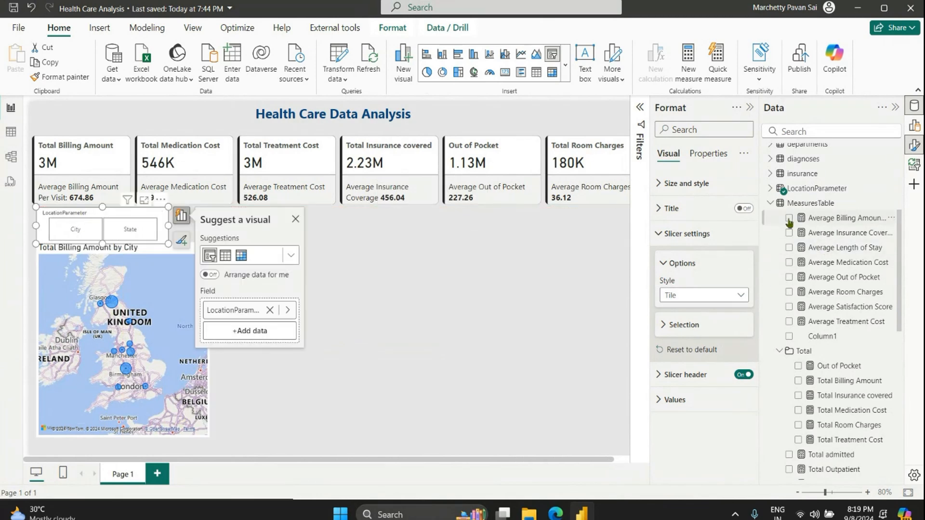
Turn off the LocationParameter slicer's header and background.
click(743, 375)
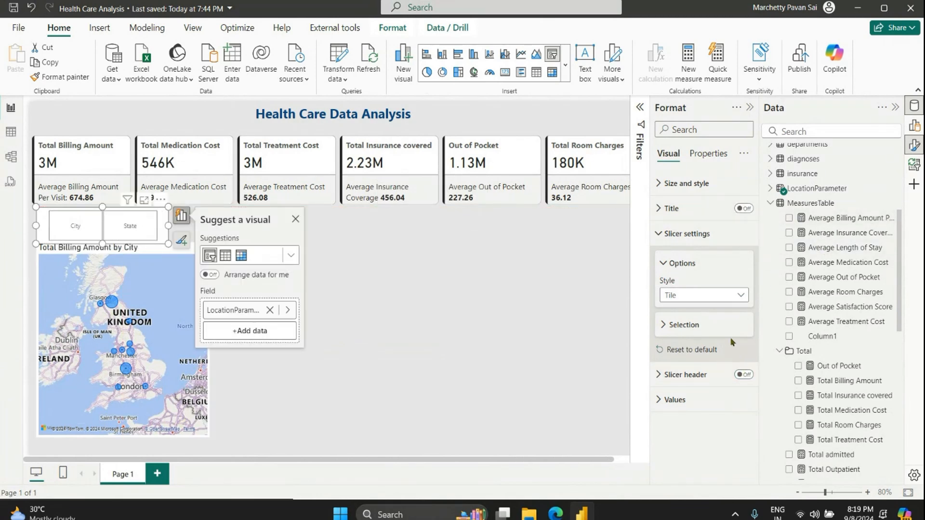
click(686, 184)
click(740, 415)
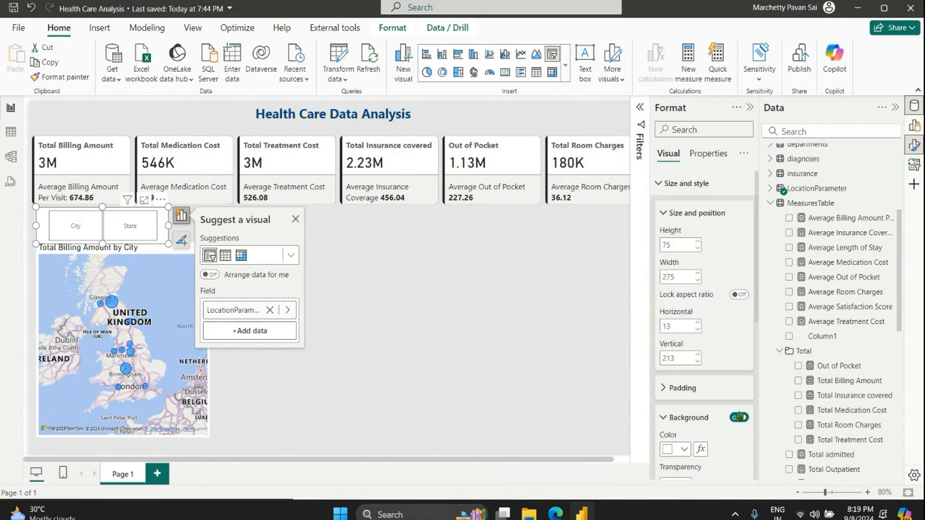
click(665, 183)
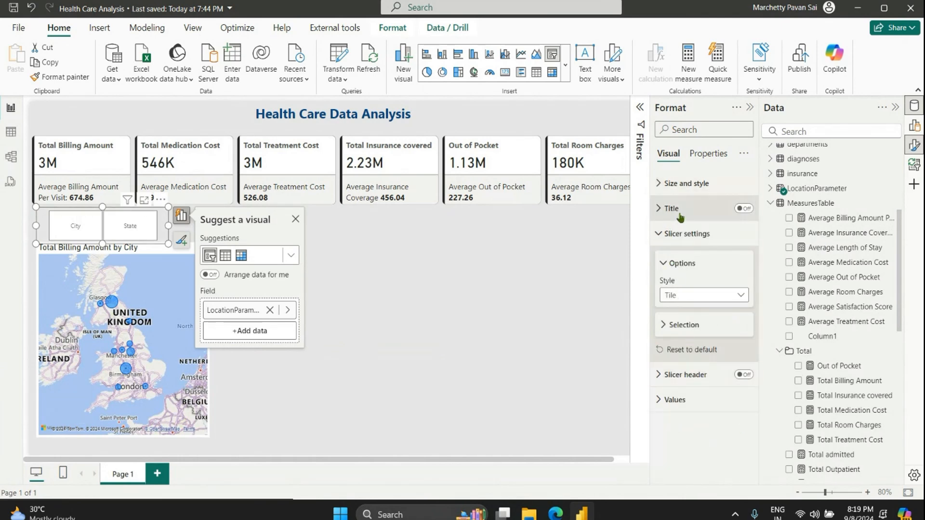
Try the slicer's City and State tiles, leaving City selected.
click(155, 255)
click(77, 226)
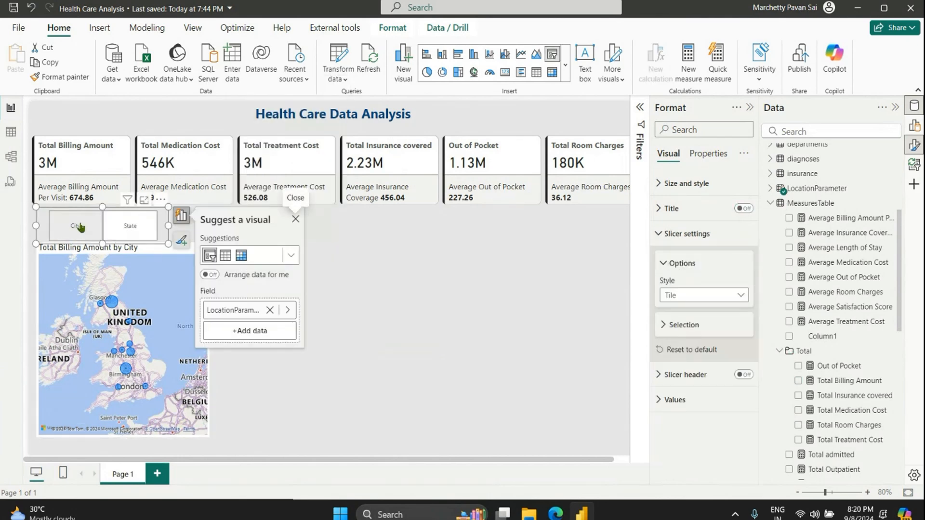
click(138, 237)
click(92, 236)
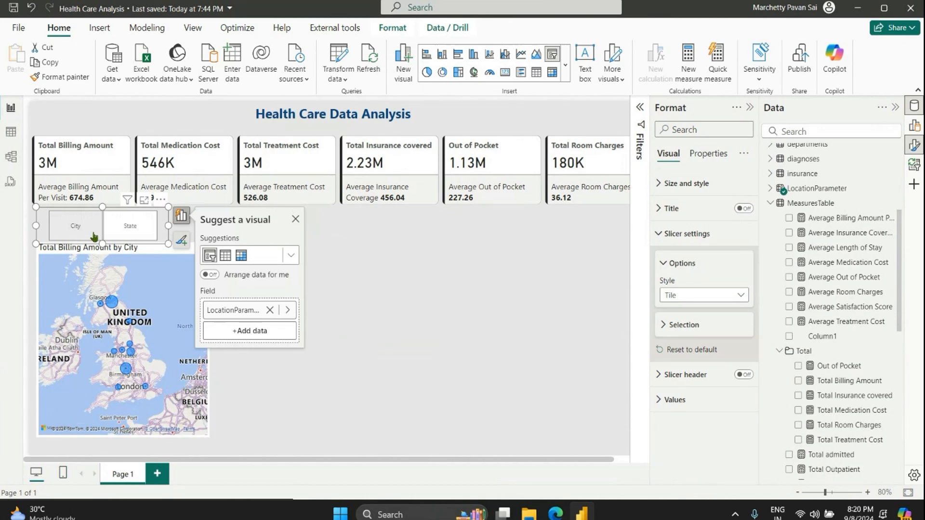
Replace the map's City and State location fields with LocationParameter, and test the slicer with State and back to City.
click(129, 254)
click(311, 220)
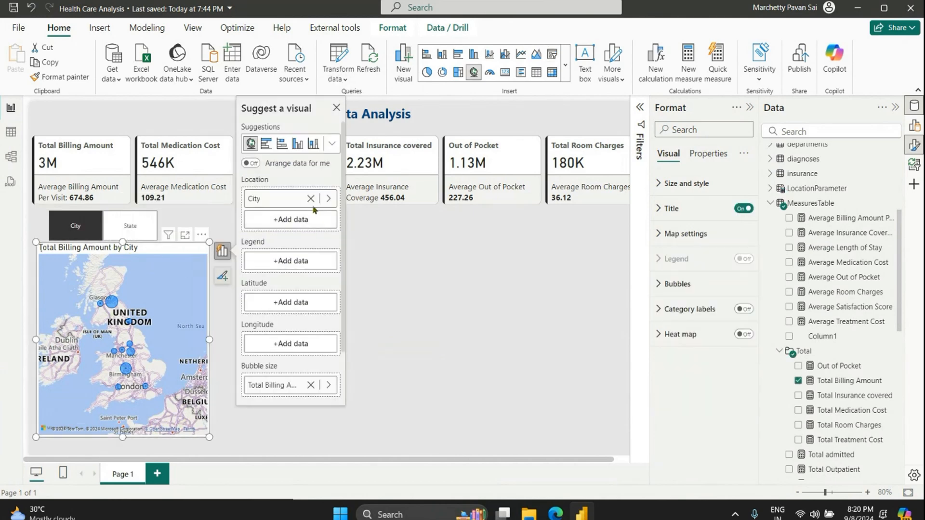
click(311, 198)
click(307, 200)
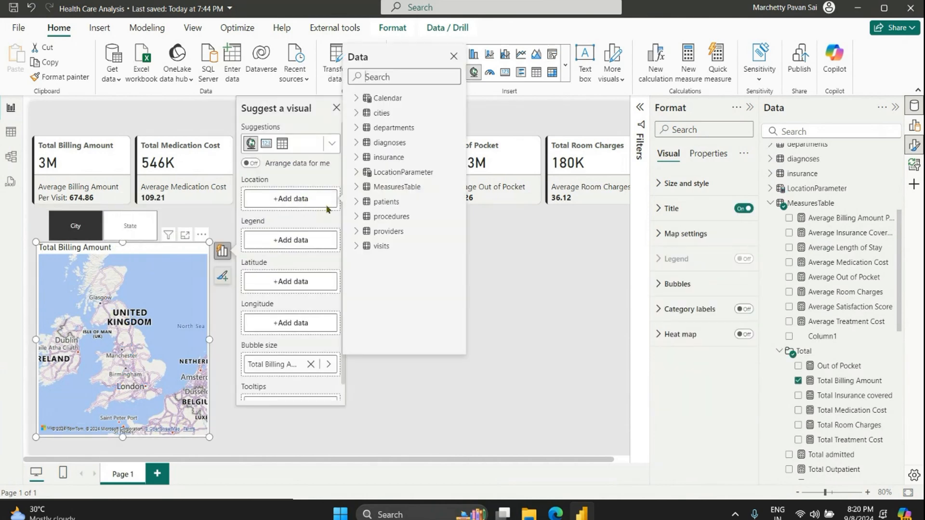
click(355, 174)
click(382, 187)
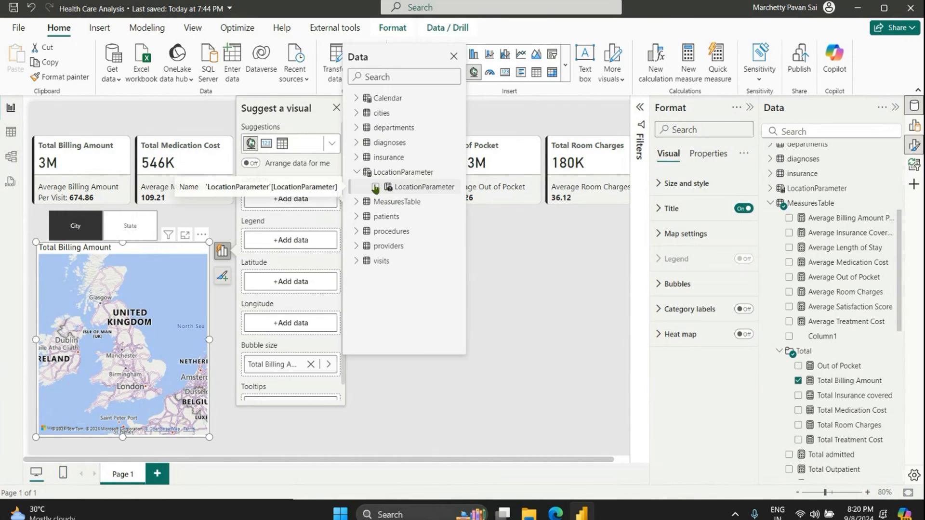
click(200, 257)
click(225, 255)
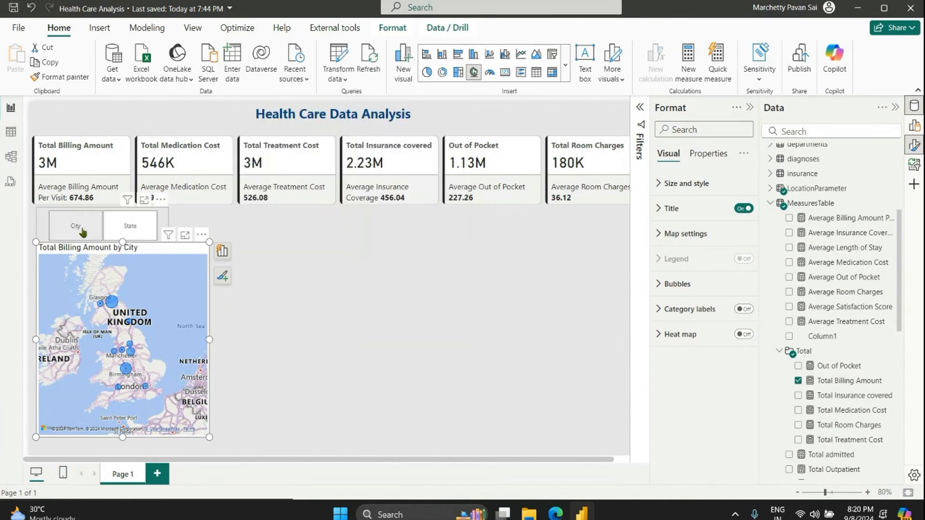
click(120, 231)
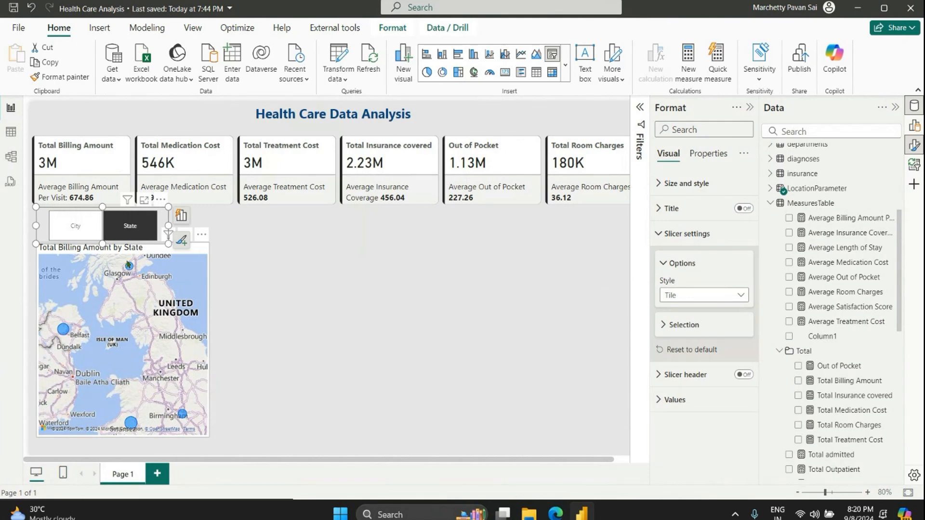
click(75, 226)
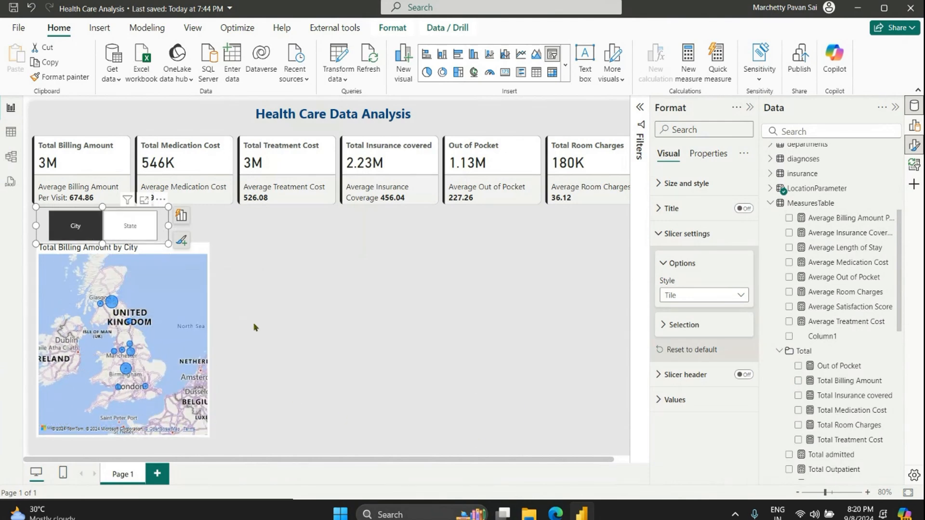
Add Total Insurance covered, Total Medication Cost, Total Room Charges, Total Treatment Cost and Out of Pocket to the map's tooltips.
click(174, 282)
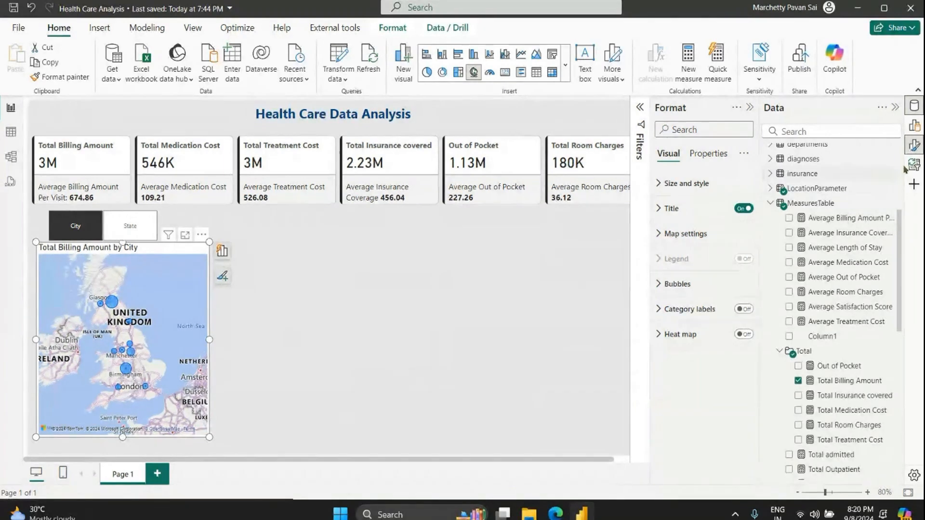
click(914, 127)
scroll(732, 371, down, 2)
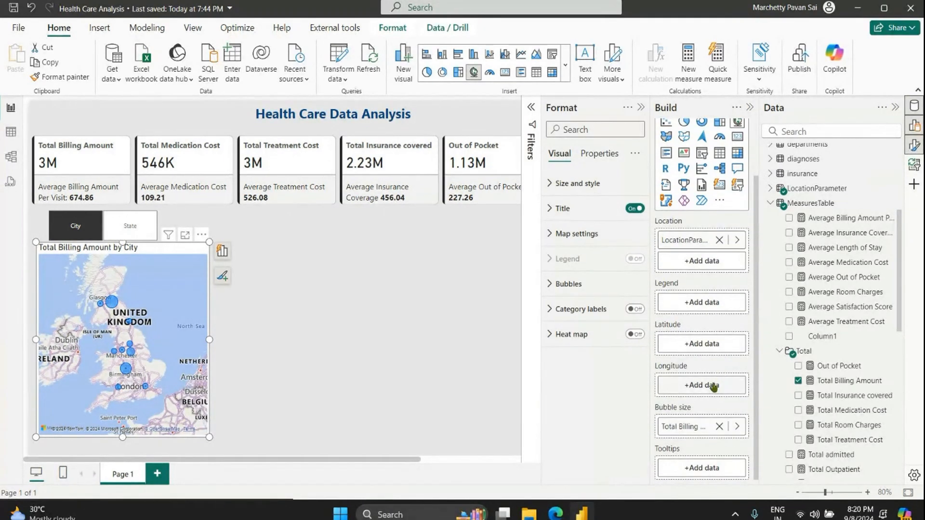
scroll(825, 376, down, 3)
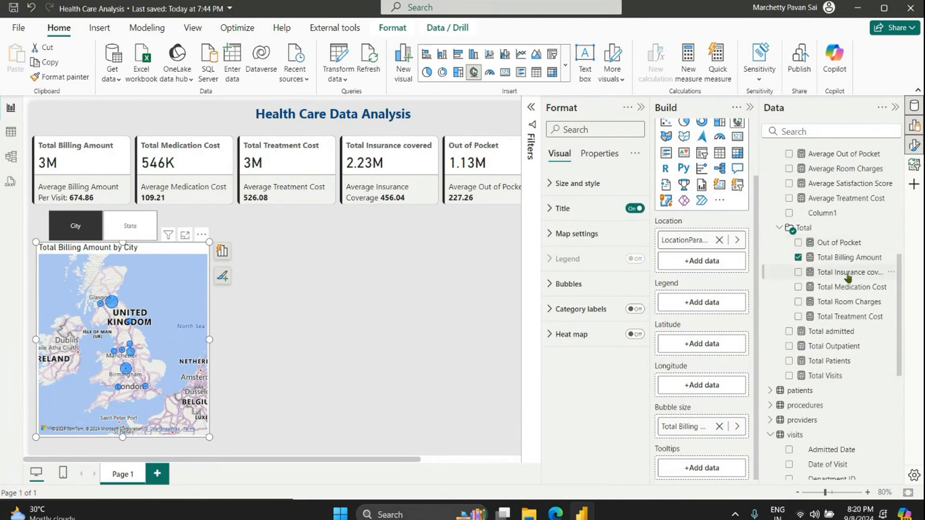
drag(846, 273, 698, 469)
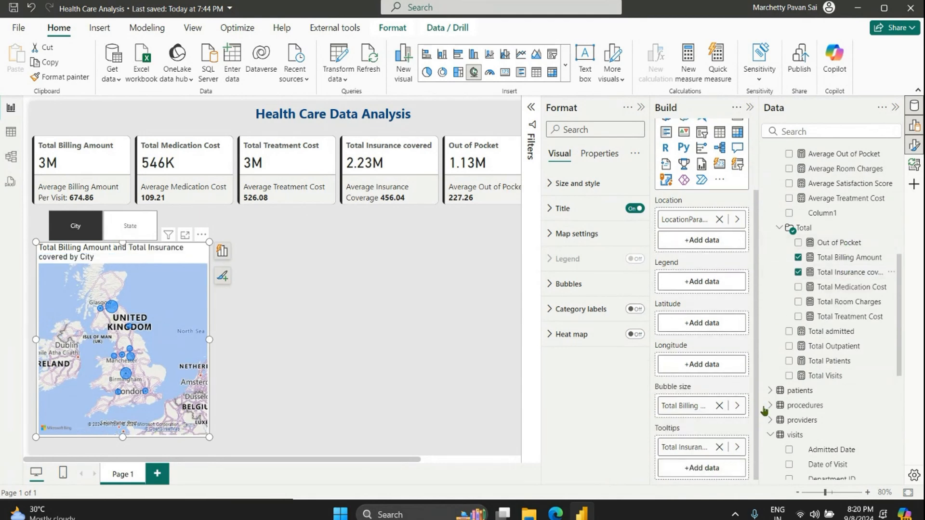
drag(832, 289, 703, 457)
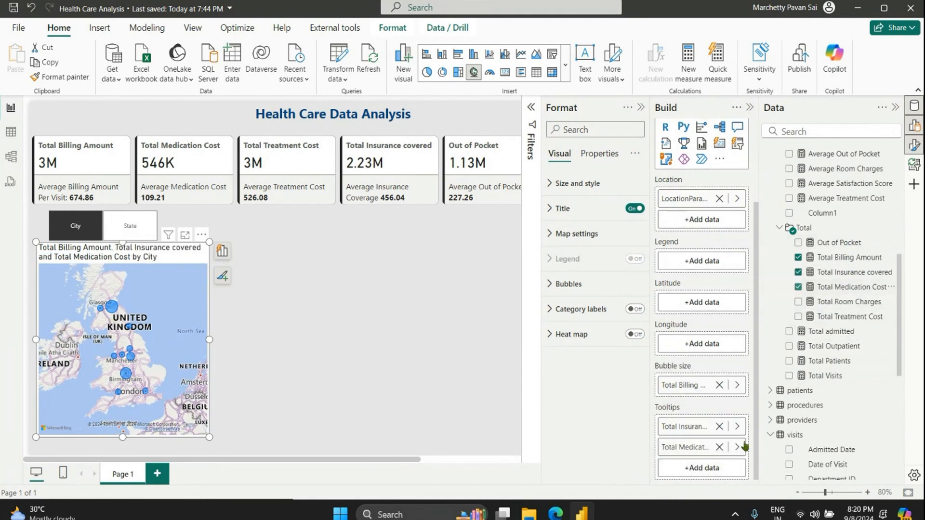
drag(836, 308, 698, 462)
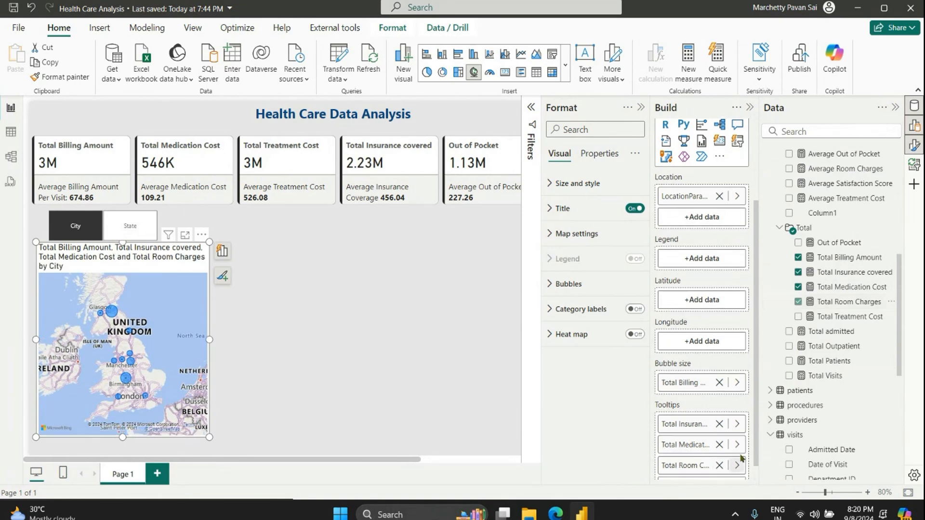
drag(836, 318, 730, 453)
drag(826, 243, 707, 469)
scroll(708, 467, down, 1)
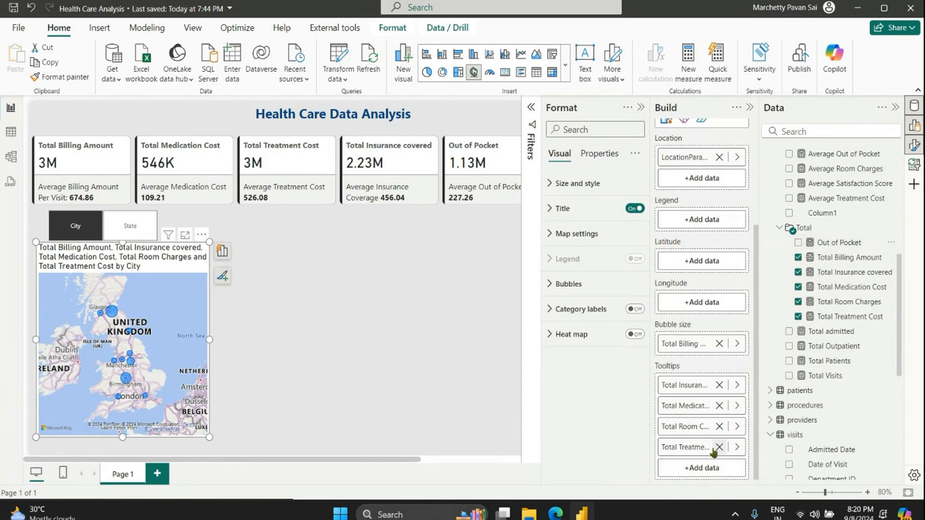
drag(843, 243, 698, 470)
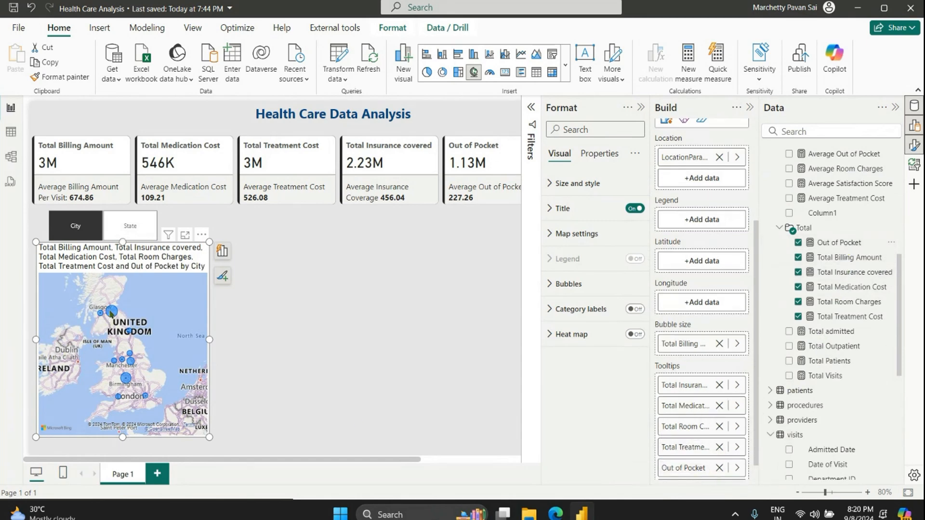
Turn off the map's title and switch the slicer to State to check the tooltips of the map bubbles.
mouse_move(111, 313)
click(632, 209)
click(134, 230)
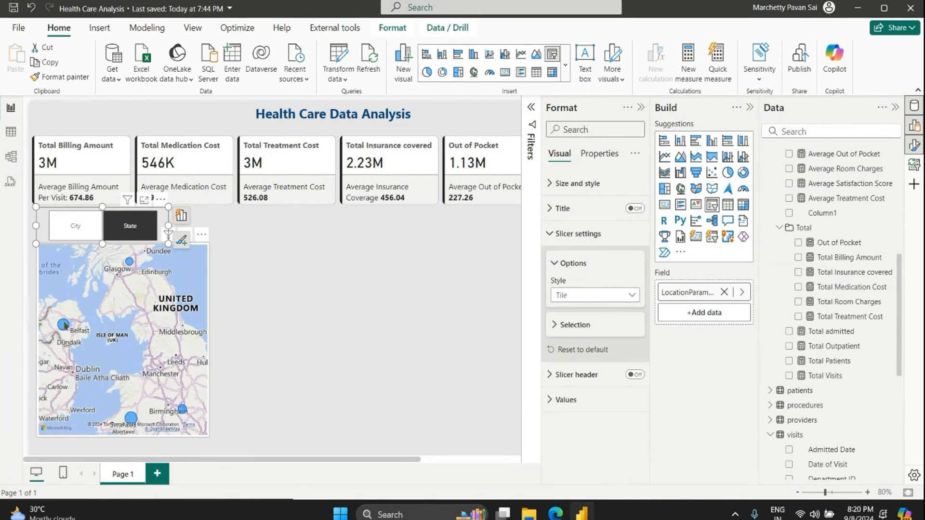
mouse_move(65, 326)
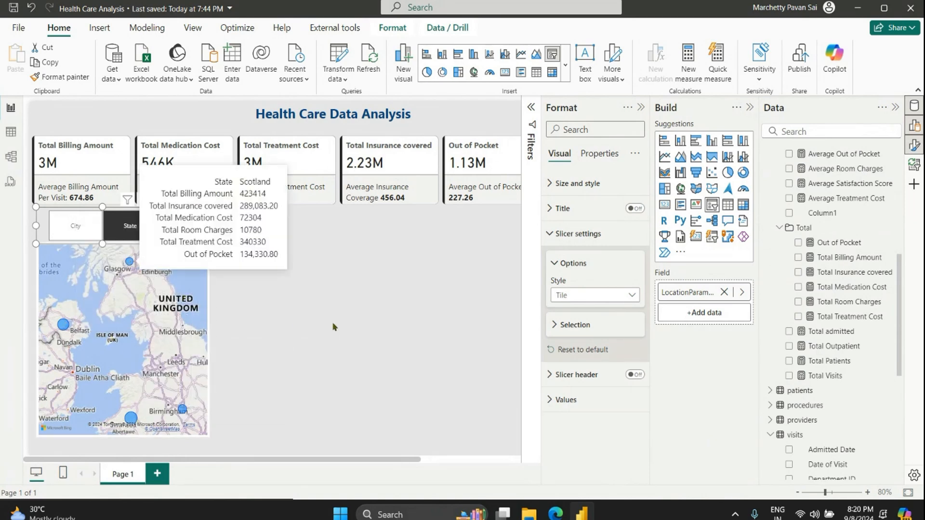
click(359, 316)
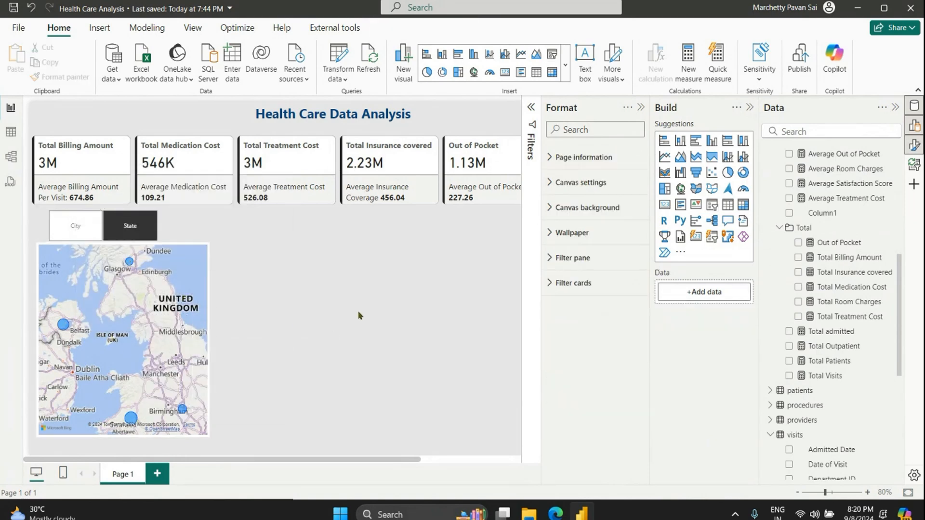
Widen the City/State slicer so that it spans the width of the map below it.
click(162, 227)
drag(168, 227, 208, 232)
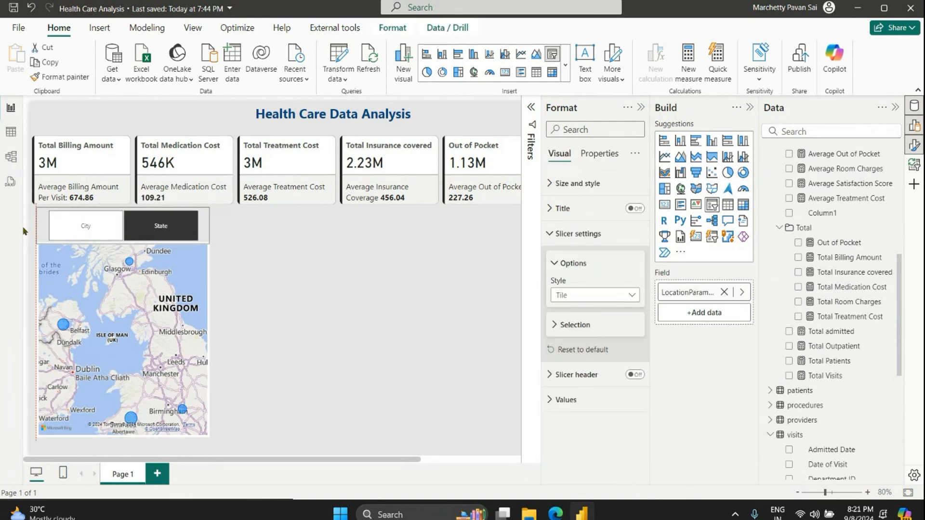
click(336, 309)
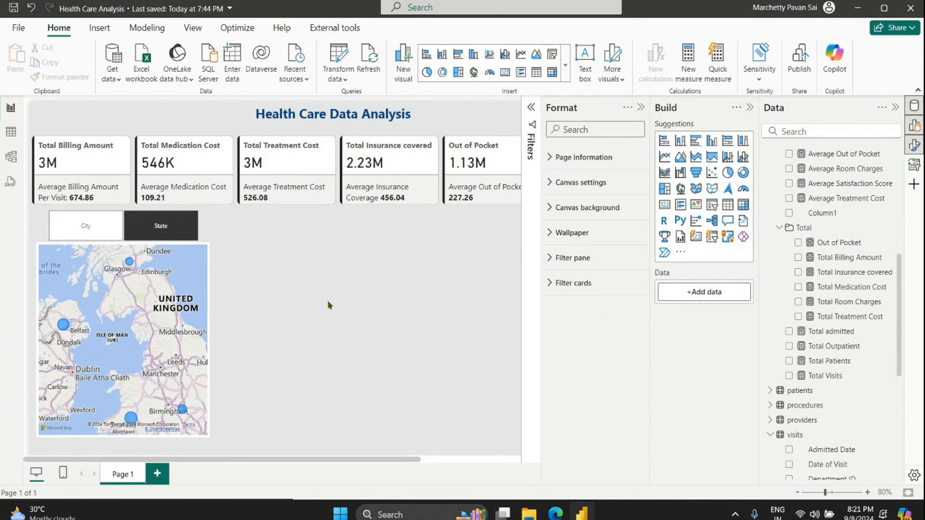
Insert an empty clustered column chart and shrink it to fit beside the map, below the cards.
click(640, 109)
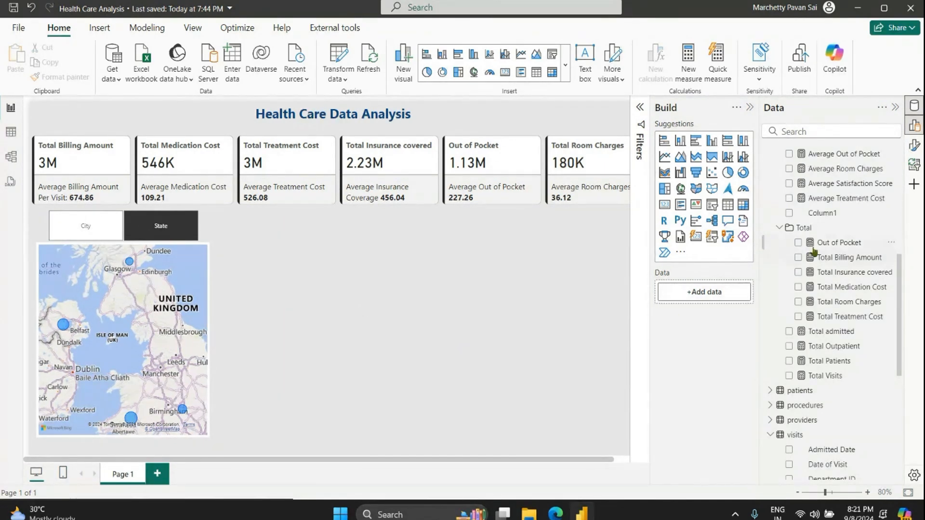
scroll(785, 263, up, 4)
click(769, 265)
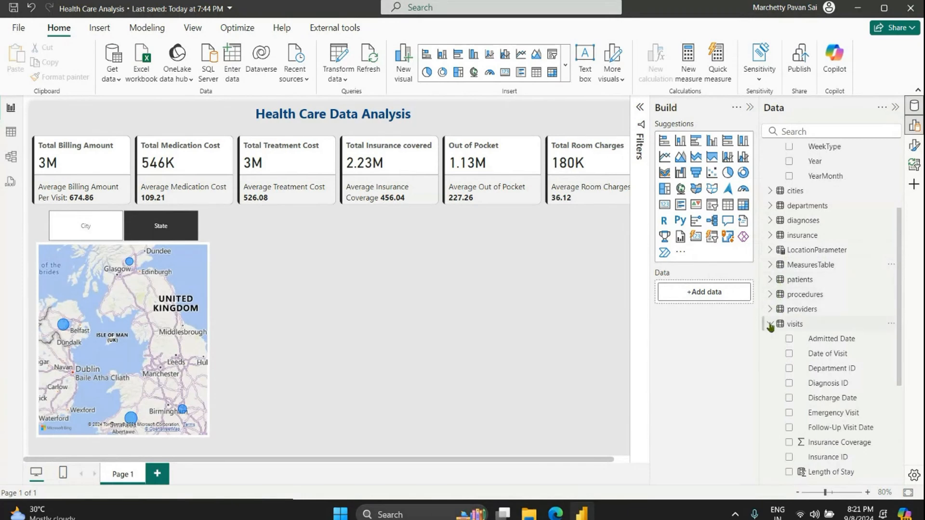
scroll(790, 286, up, 3)
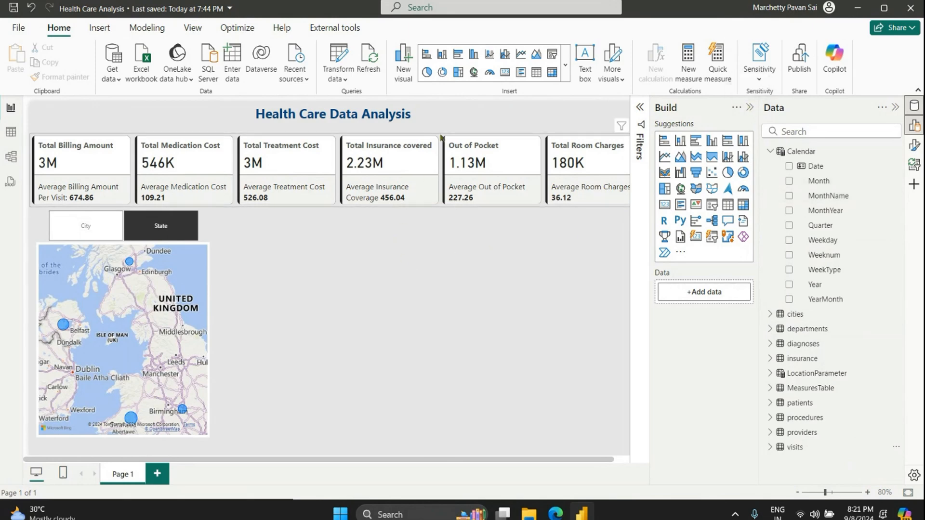
click(474, 54)
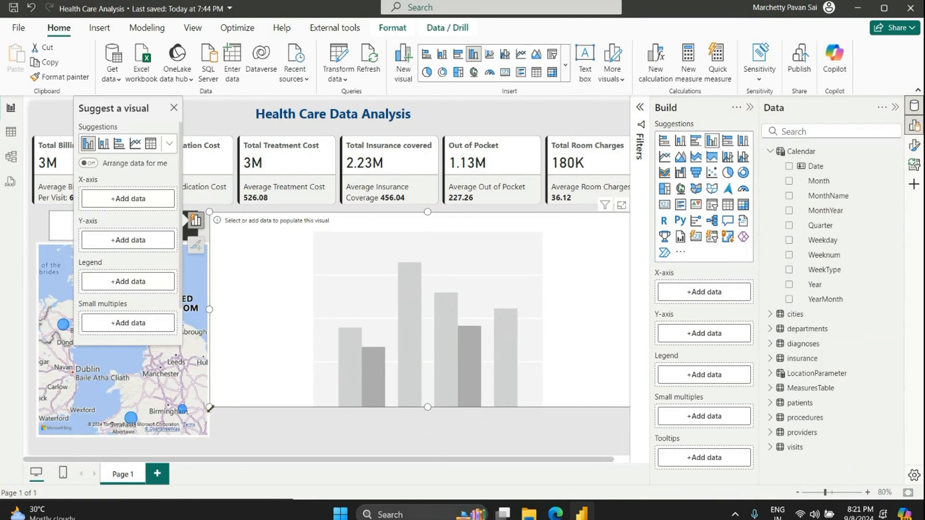
drag(210, 407, 270, 353)
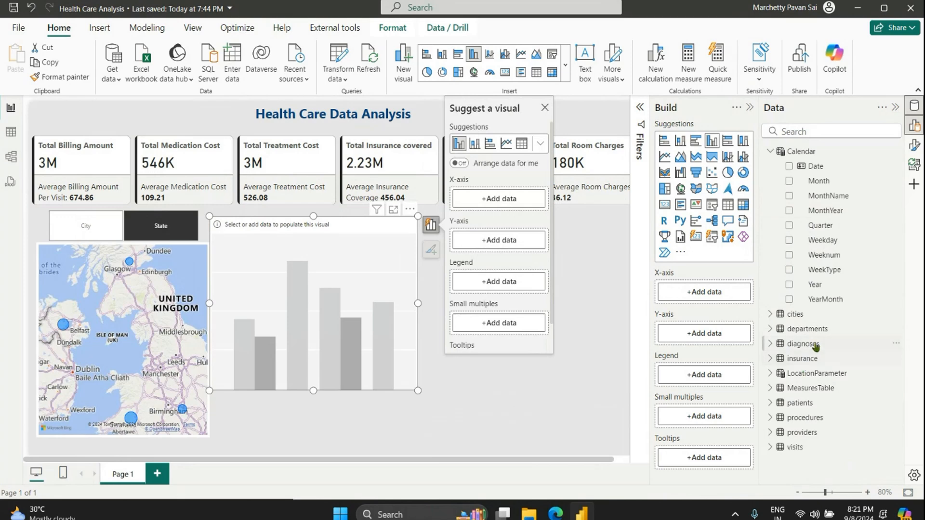
Plot Total Billing Amount by Department, with Department on the X-axis and the measure on the Y-axis.
click(769, 329)
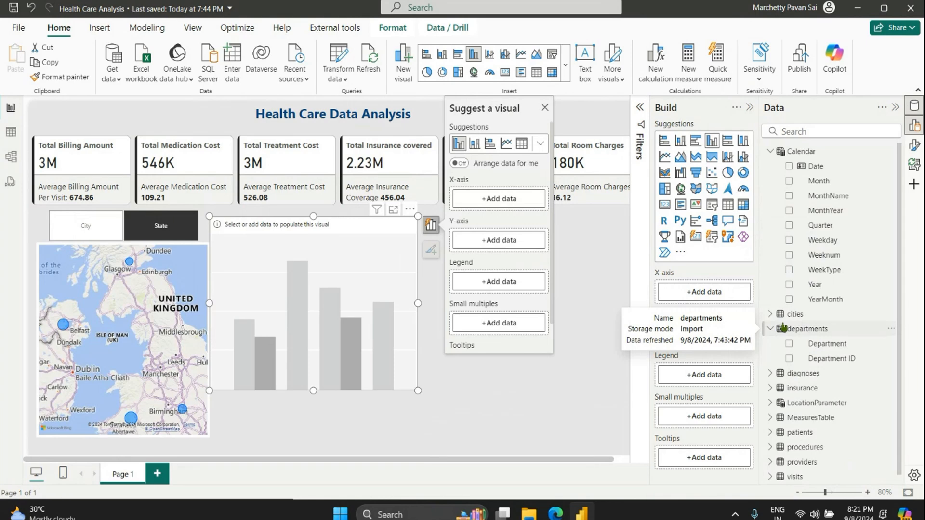
click(788, 345)
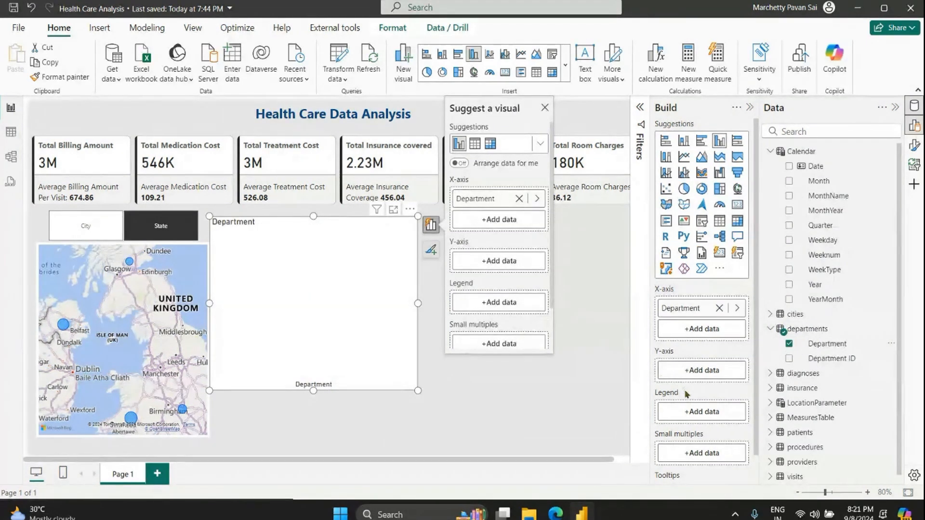
scroll(706, 436, down, 1)
click(698, 344)
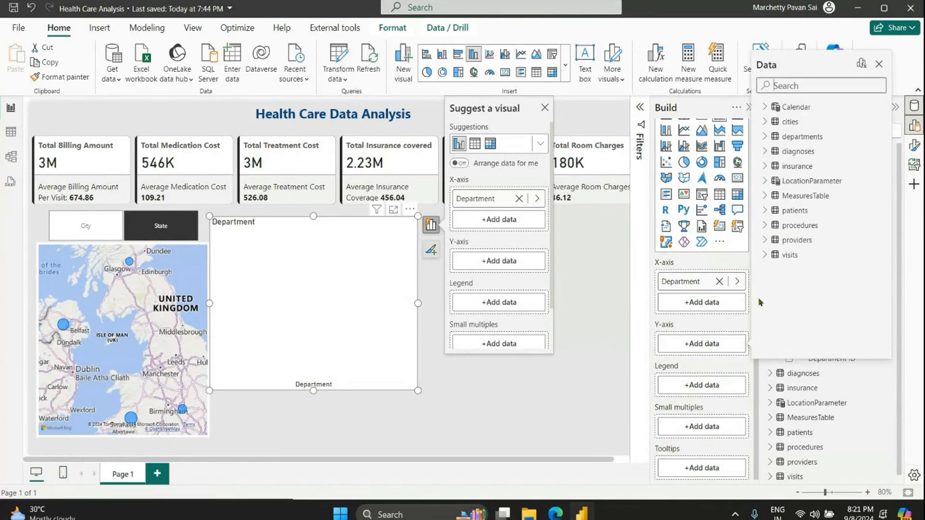
click(762, 195)
scroll(797, 260, down, 3)
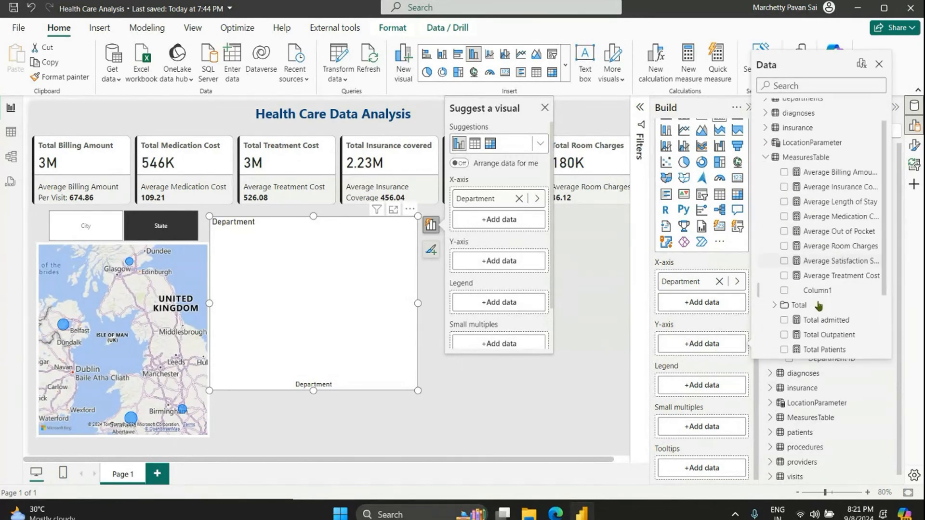
click(774, 226)
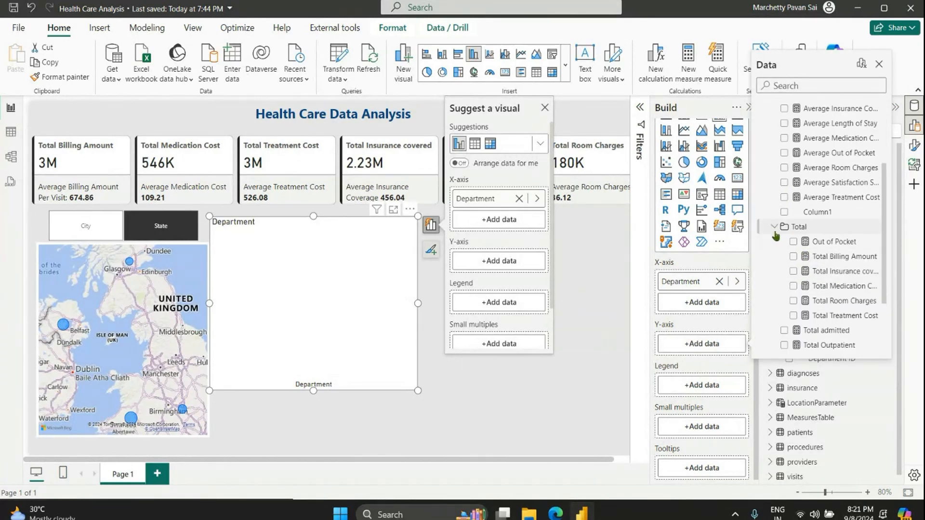
click(793, 257)
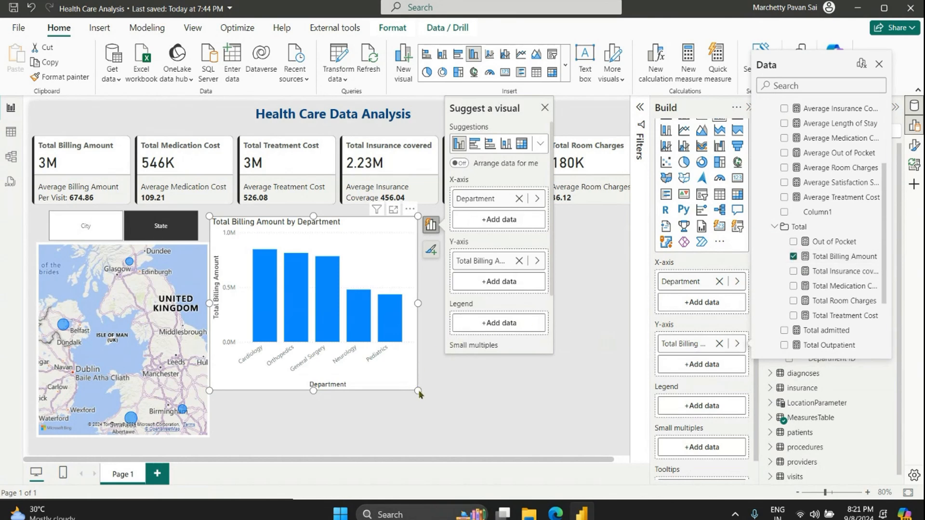
Resize the department column chart to about 665 wide and 211 high and turn on its data labels.
drag(418, 391, 530, 321)
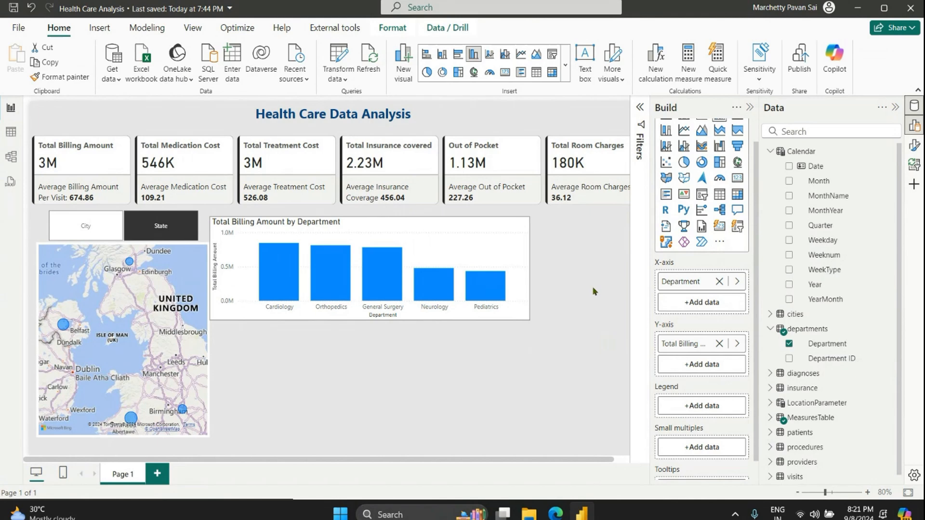
click(910, 147)
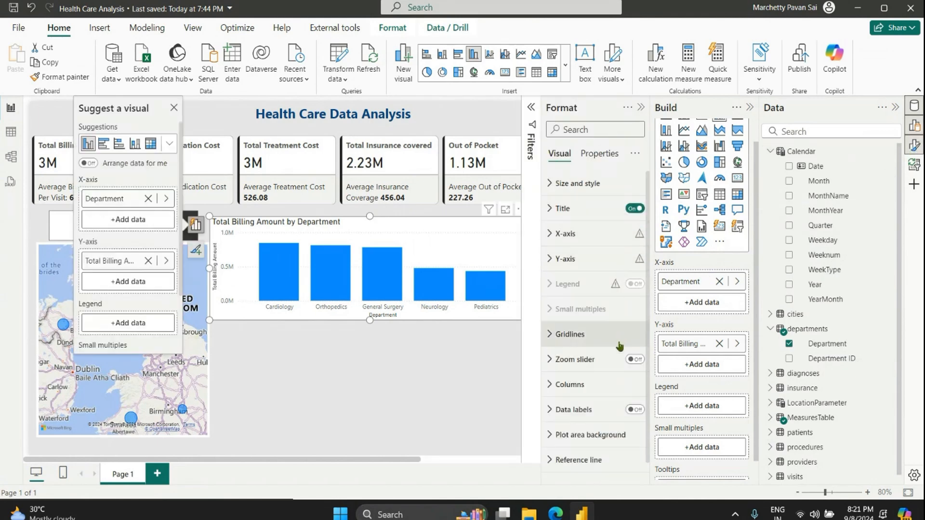
click(634, 409)
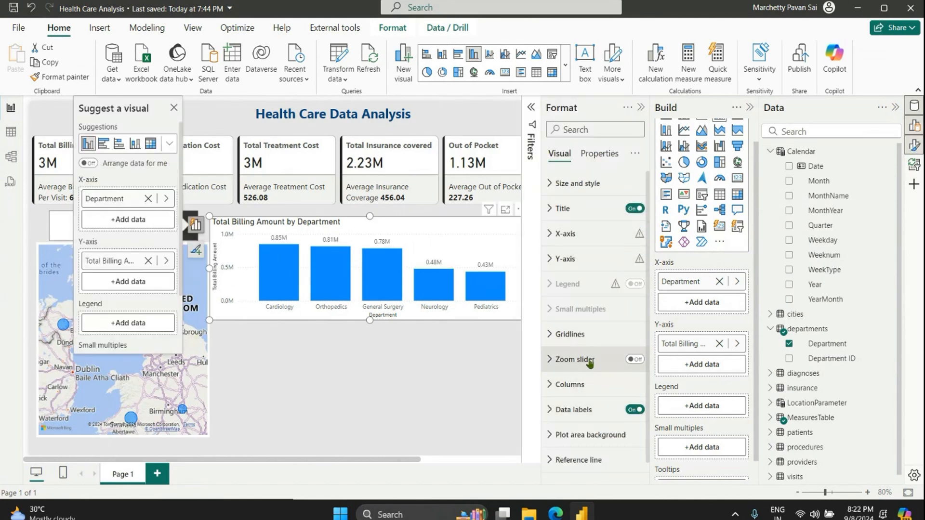
click(749, 107)
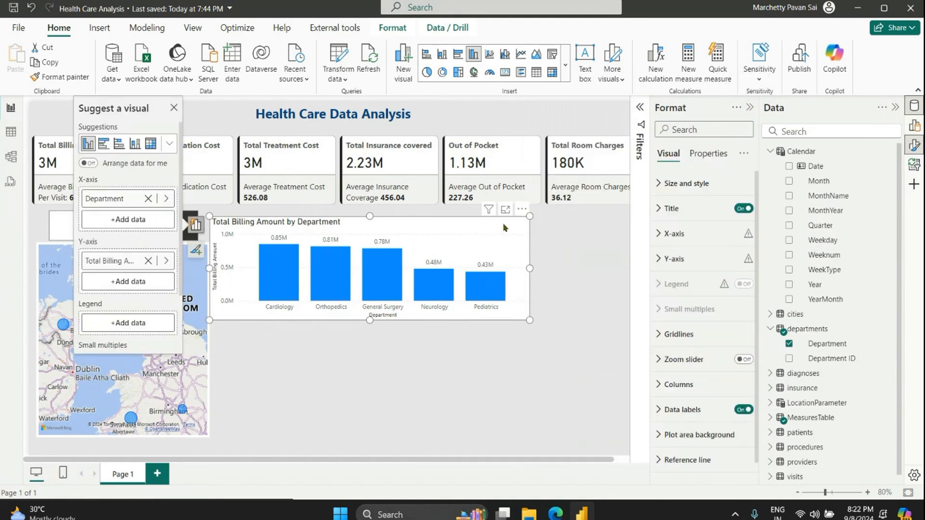
Center the title of the department column chart horizontally.
click(695, 210)
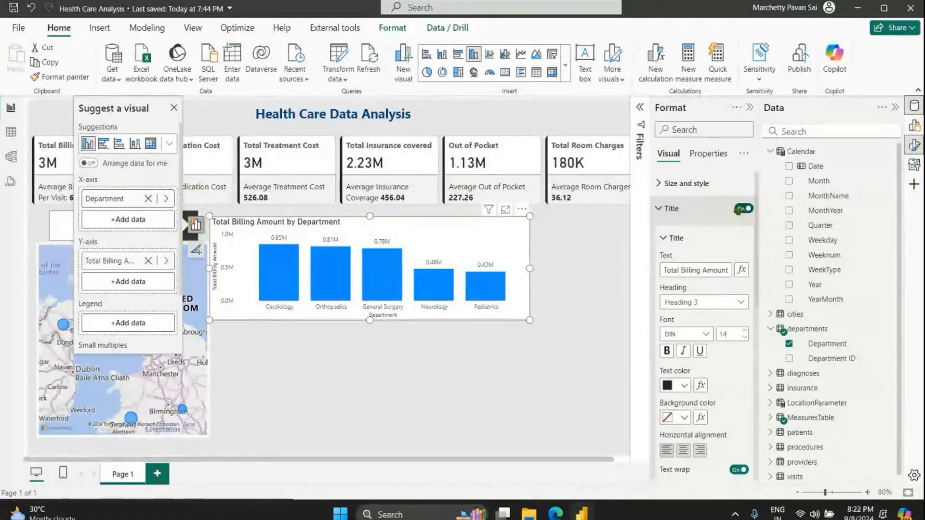
click(683, 450)
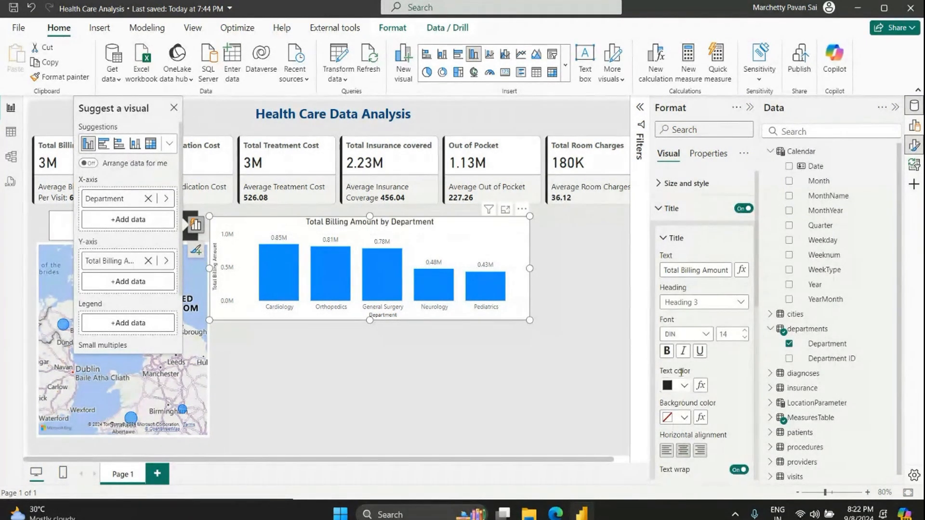
click(674, 208)
Turn off the column chart's Y-axis title and values and its X-axis title.
click(677, 257)
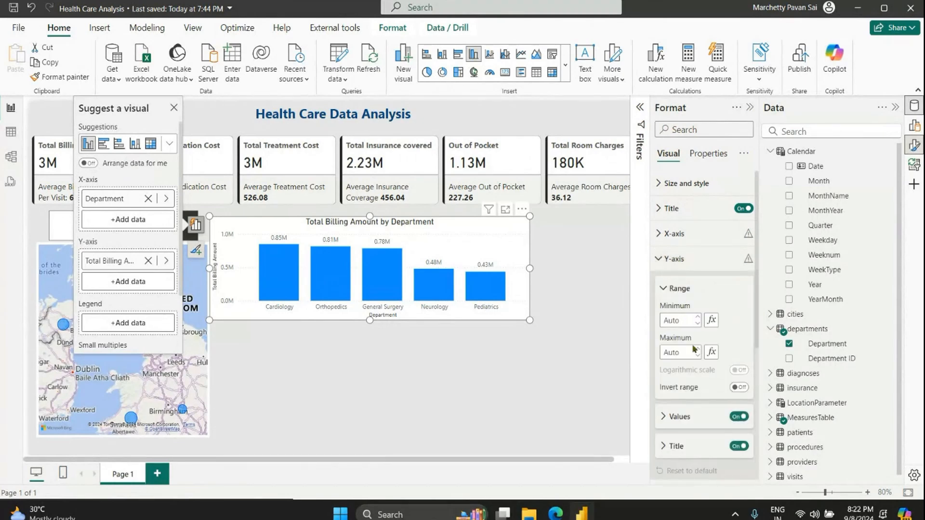
click(738, 446)
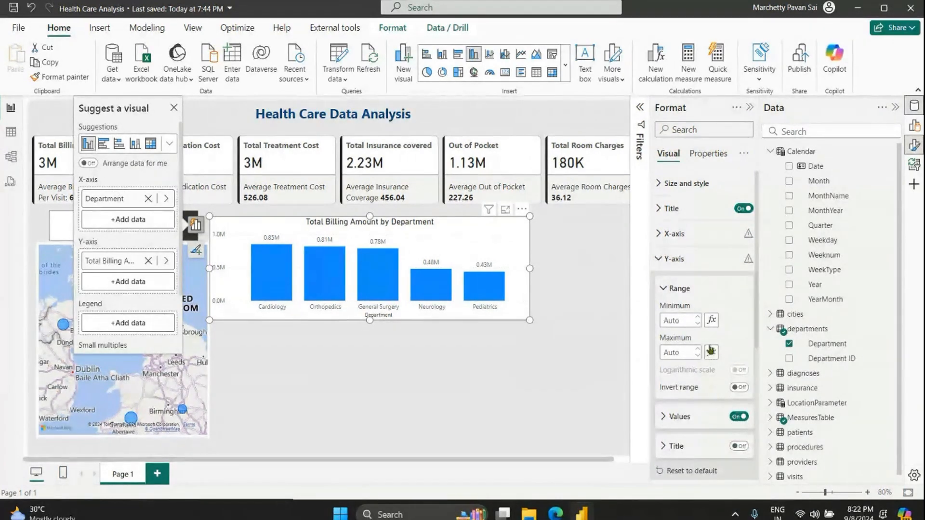
click(737, 417)
click(674, 259)
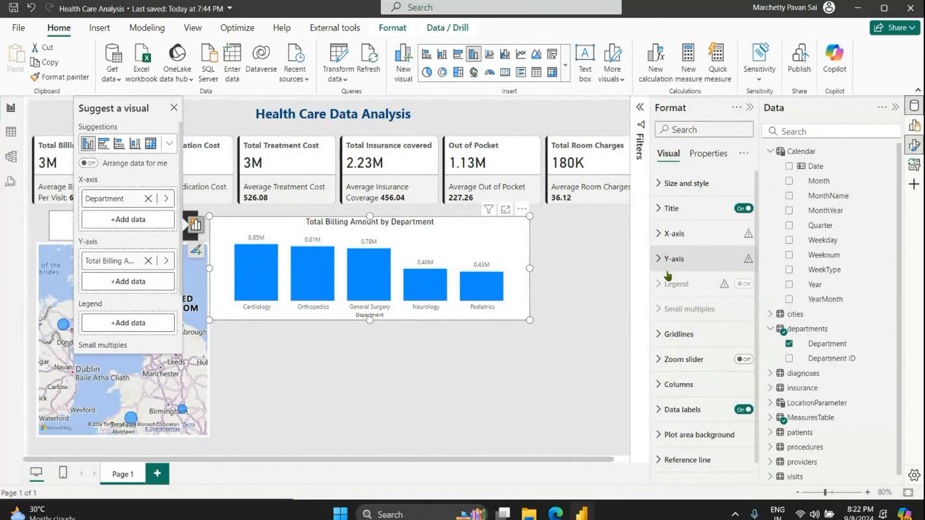
click(675, 233)
click(738, 433)
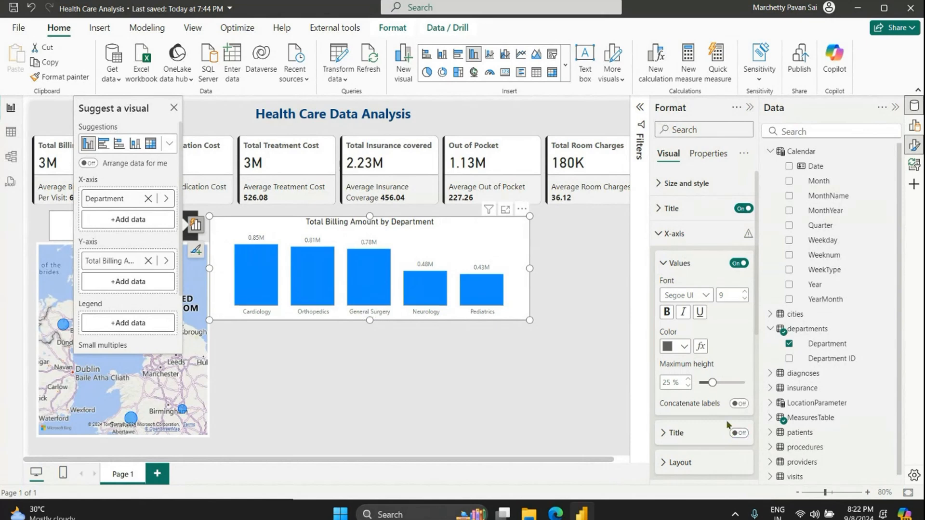
Turn off the column chart's background, resize it to about 547 by 205, and move it to about 387 horizontal, 230 vertical.
click(687, 183)
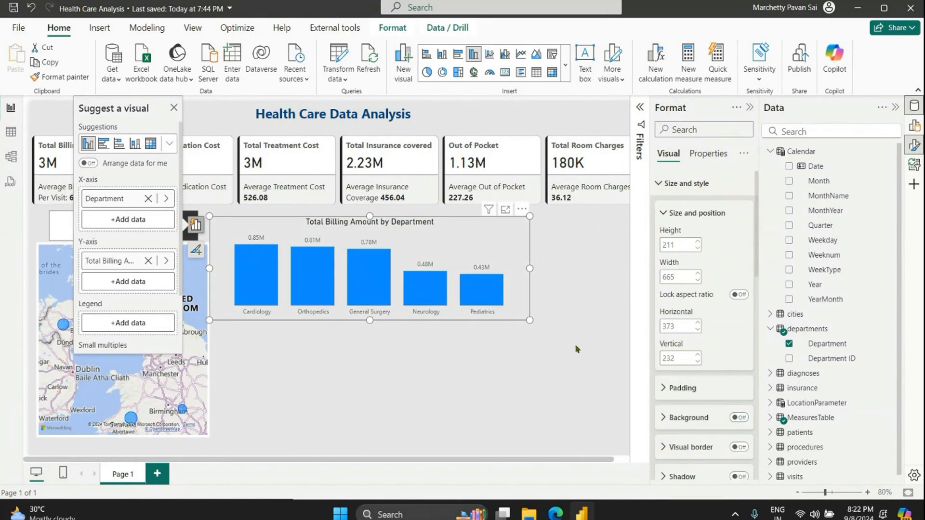
drag(530, 320, 478, 316)
click(457, 251)
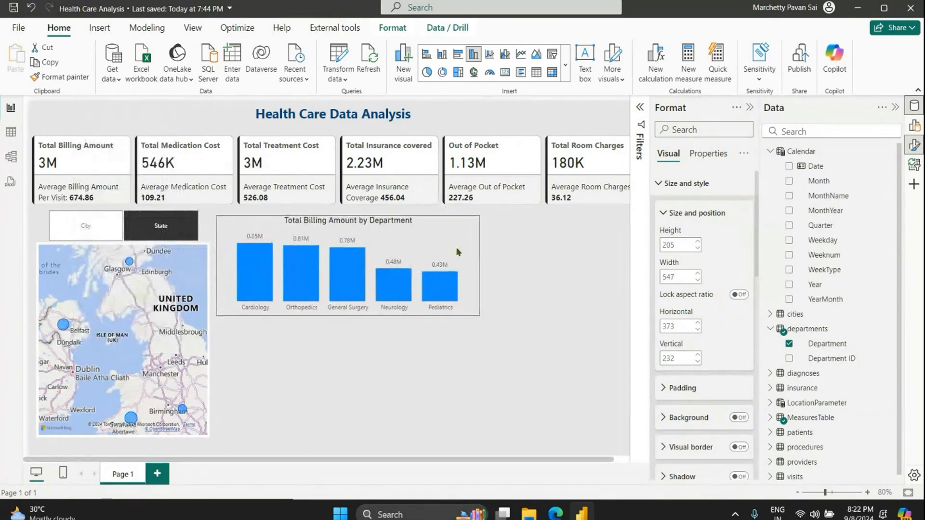
Turn the column chart's background on and color it a light grey one shade darker than the page.
click(740, 418)
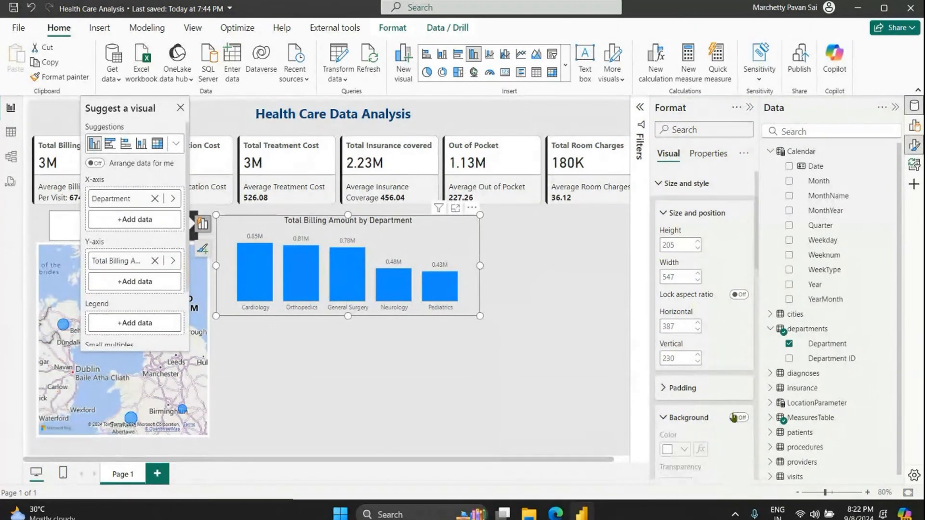
click(741, 418)
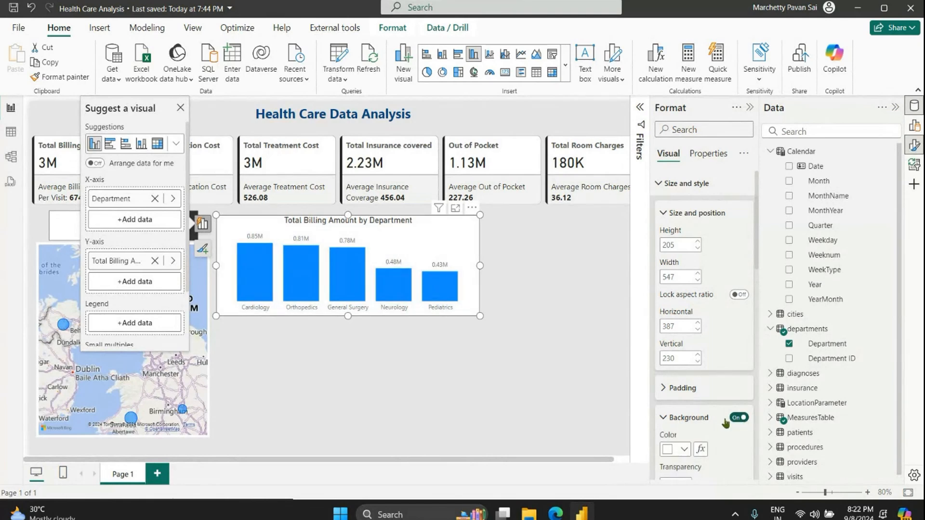
click(683, 449)
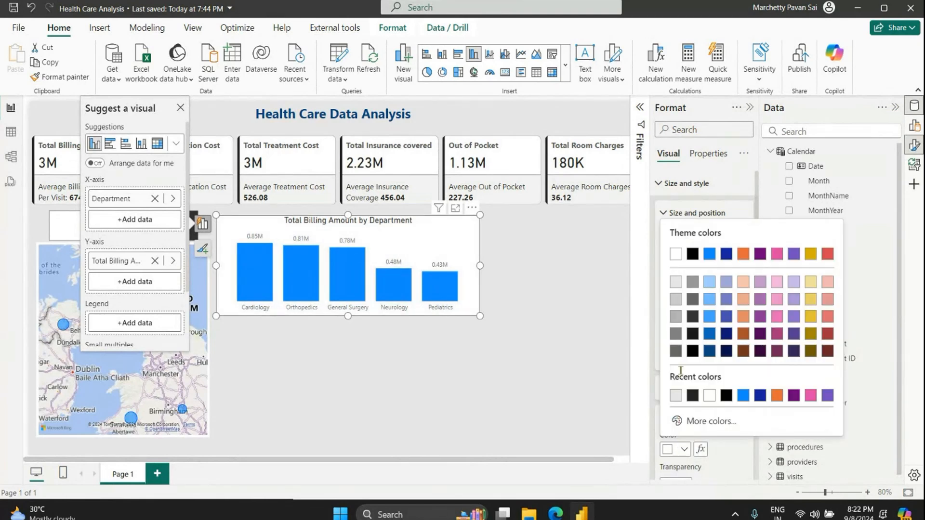
click(674, 299)
click(525, 380)
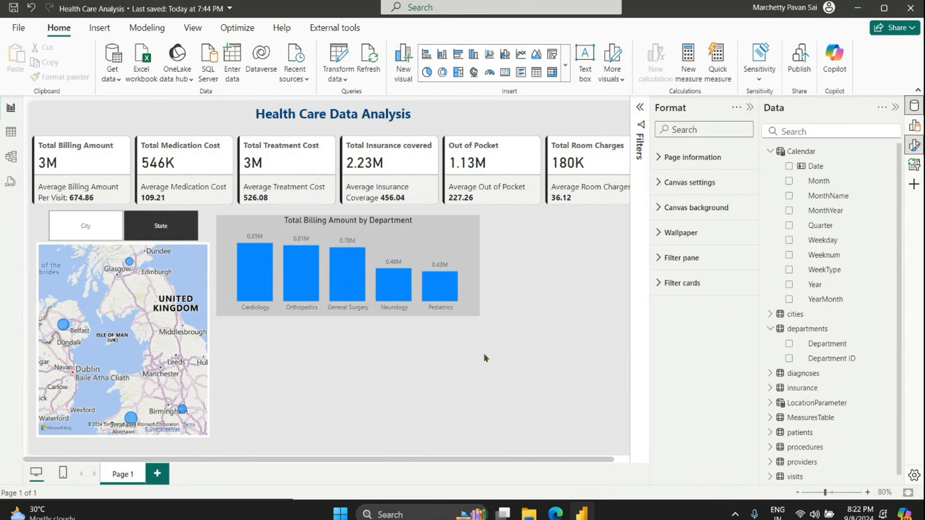
Change the page's canvas background to the same light grey as the column chart's background.
click(472, 313)
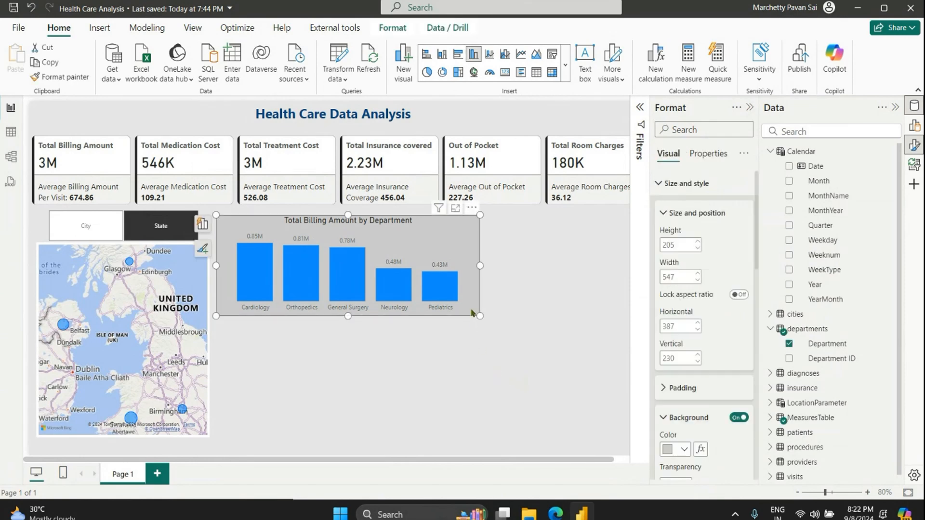
click(438, 357)
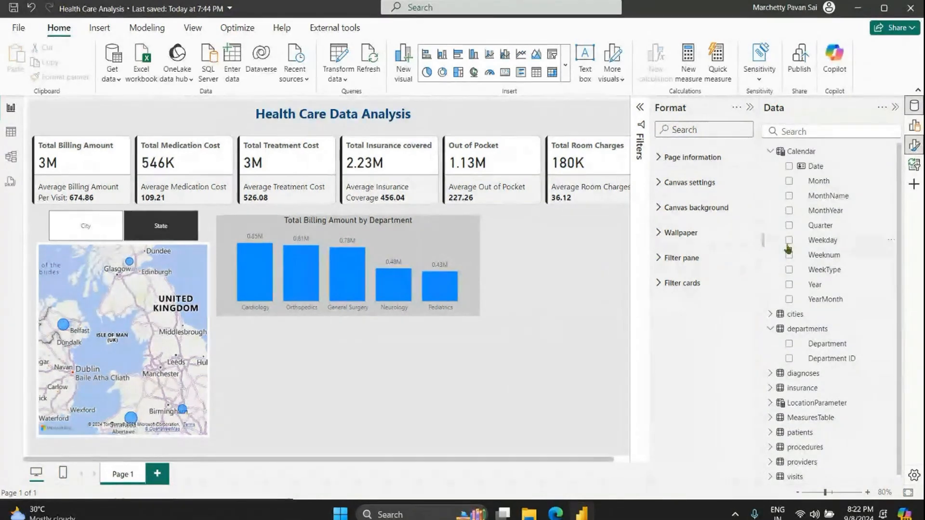
click(699, 208)
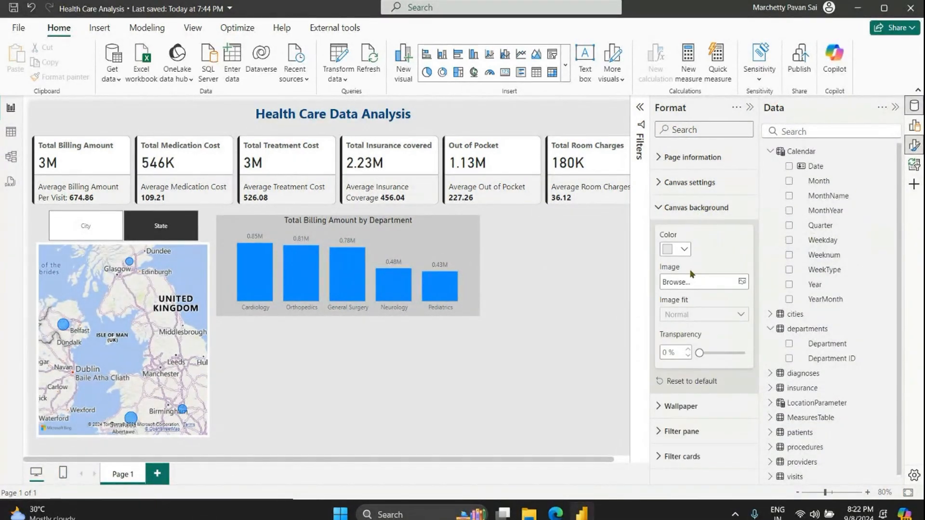
click(682, 250)
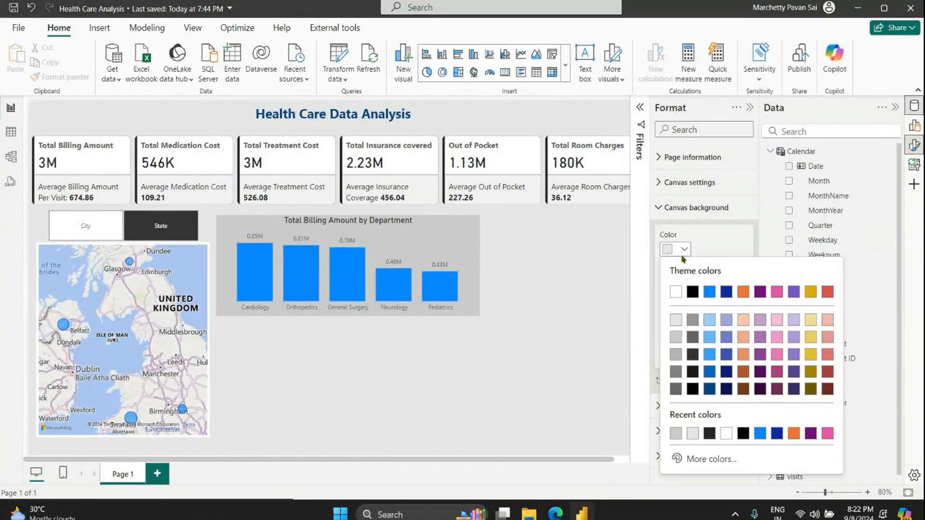
click(675, 336)
Recolor the department column chart's background to the lightest theme grey, lighter than the page canvas.
click(436, 245)
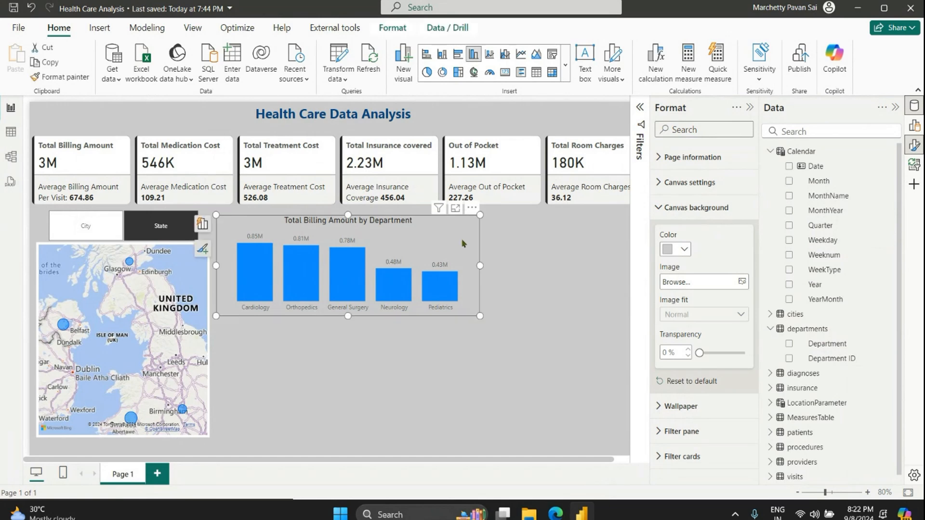
click(684, 448)
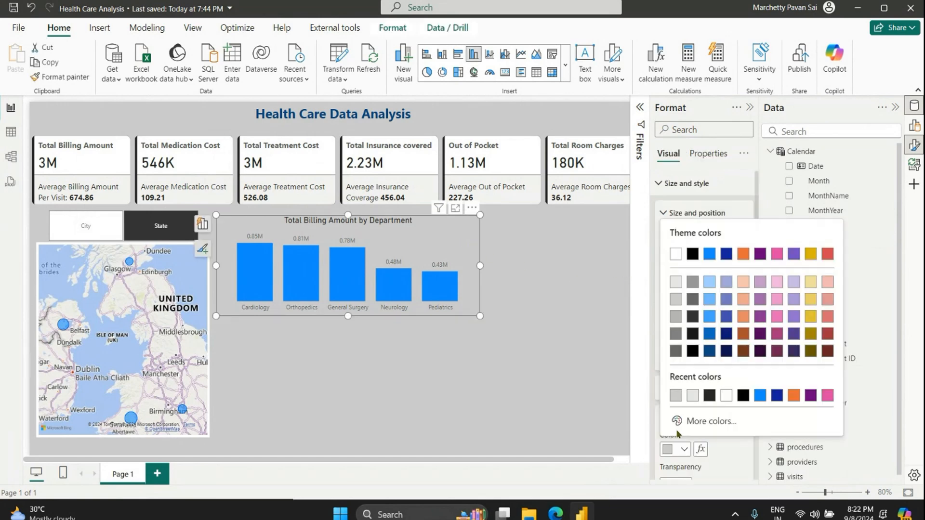
click(677, 285)
click(529, 331)
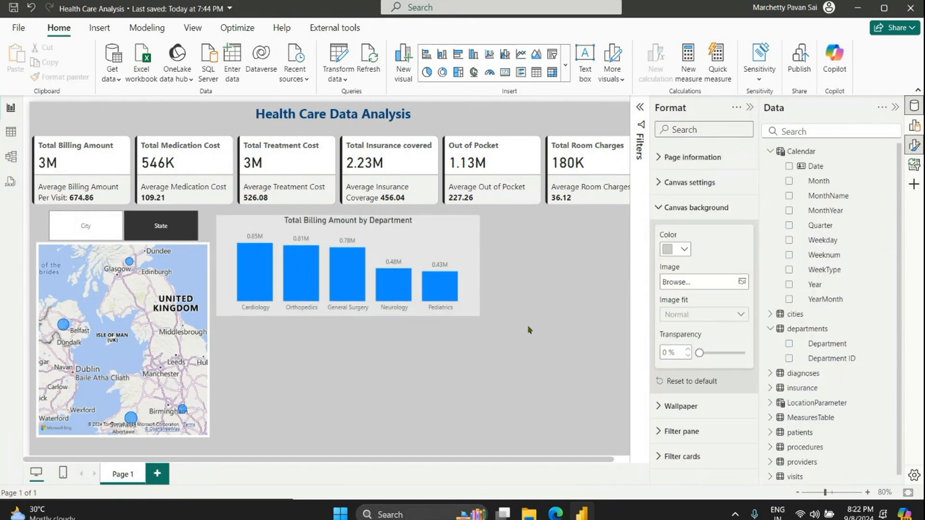
Turn on the department chart's visual border, color it the lightest grey, and set its rounded corners to 10 px.
click(473, 228)
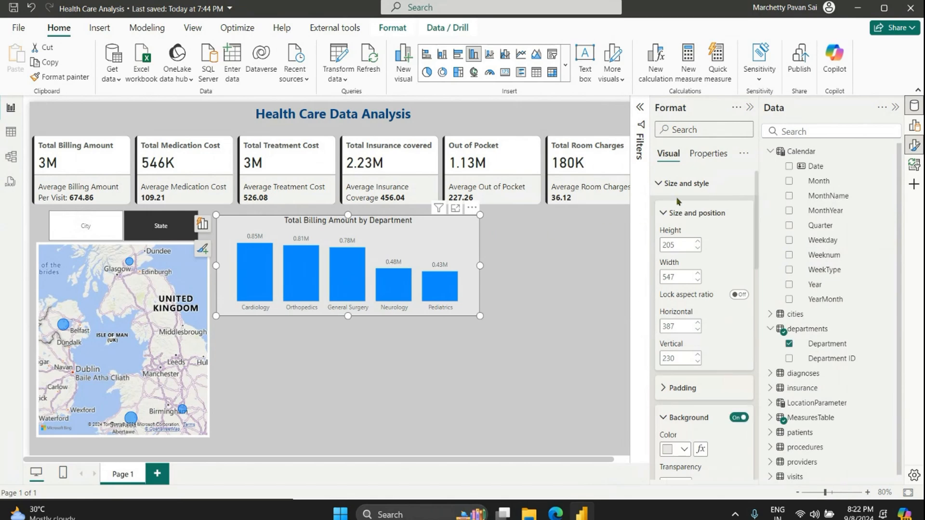
click(663, 192)
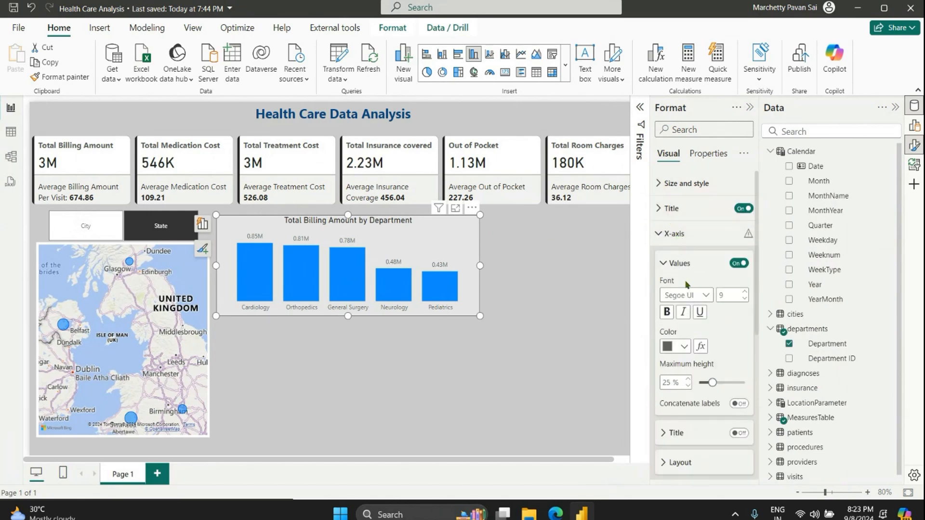
click(670, 235)
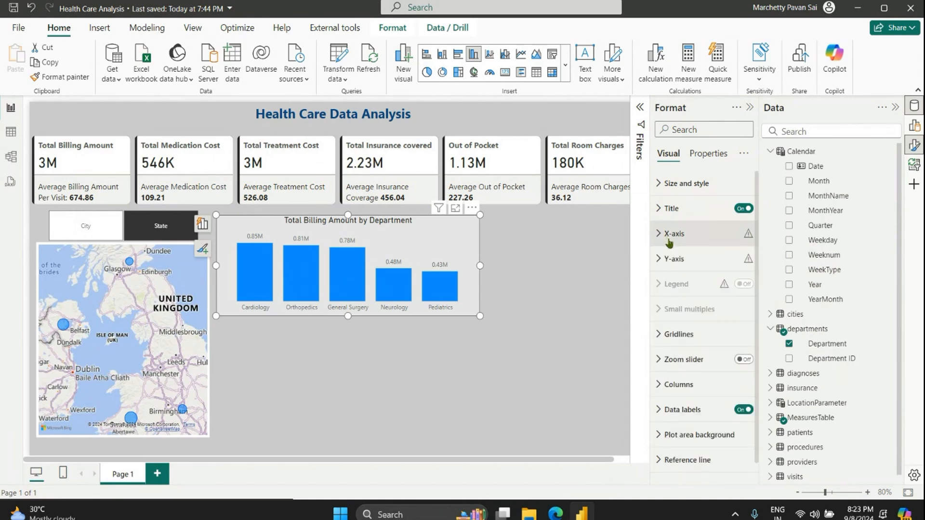
scroll(734, 372, down, 3)
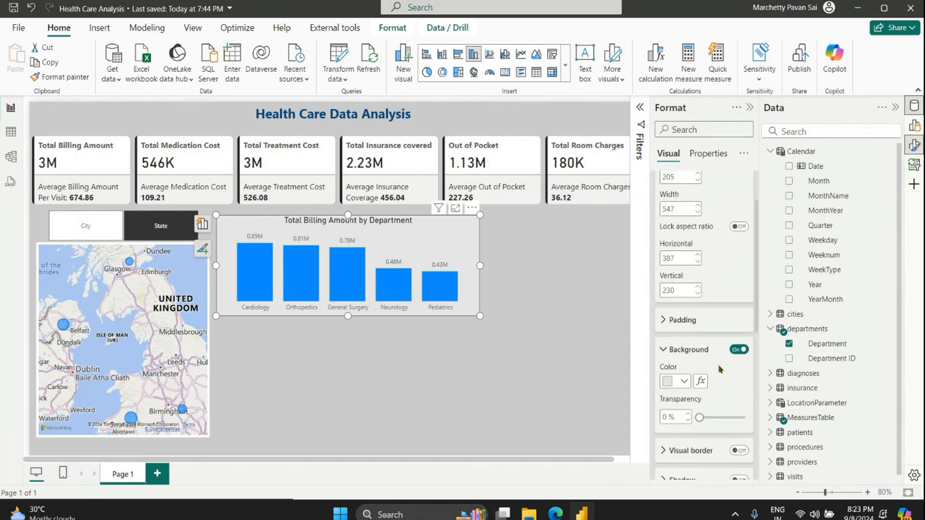
click(689, 395)
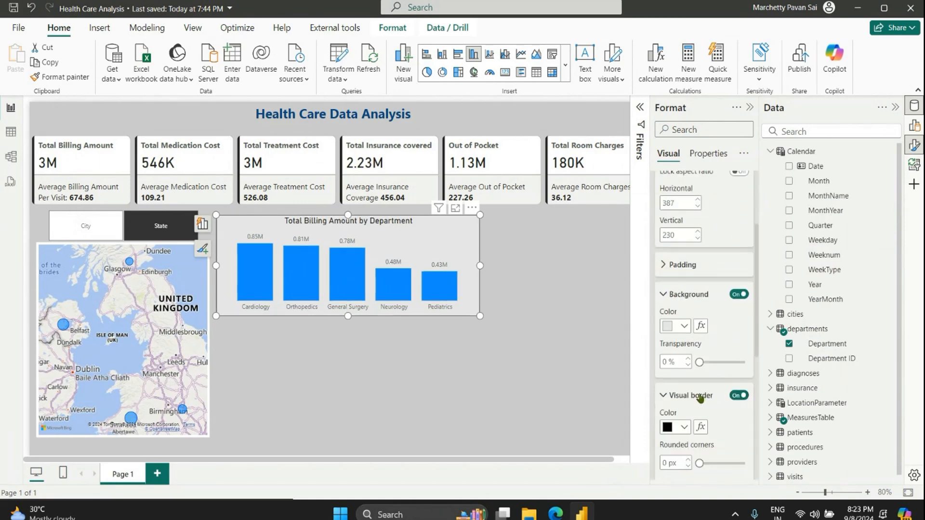
scroll(698, 380, down, 3)
click(684, 304)
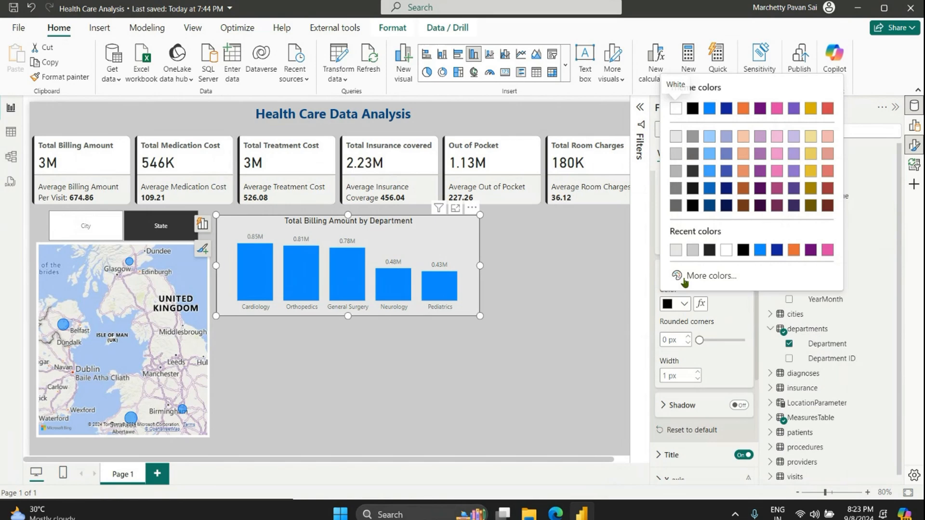
click(676, 249)
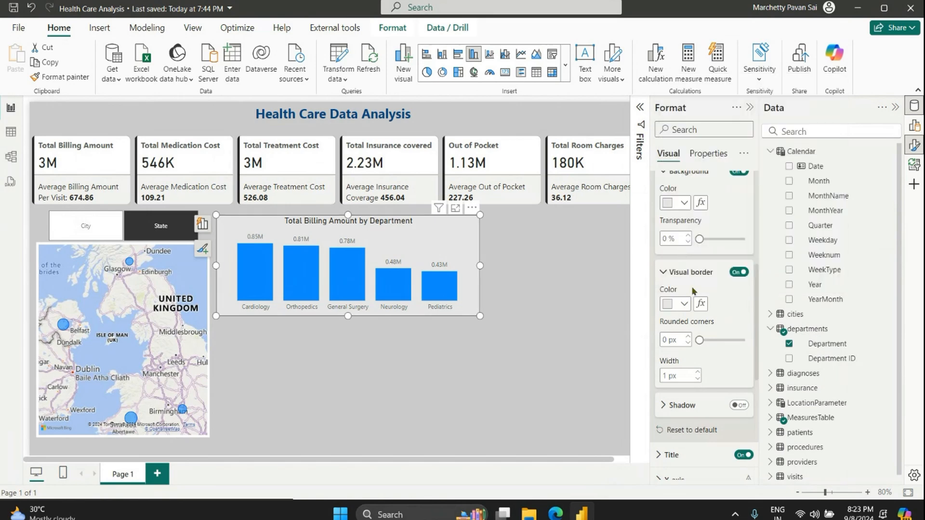
click(686, 338)
text(10)
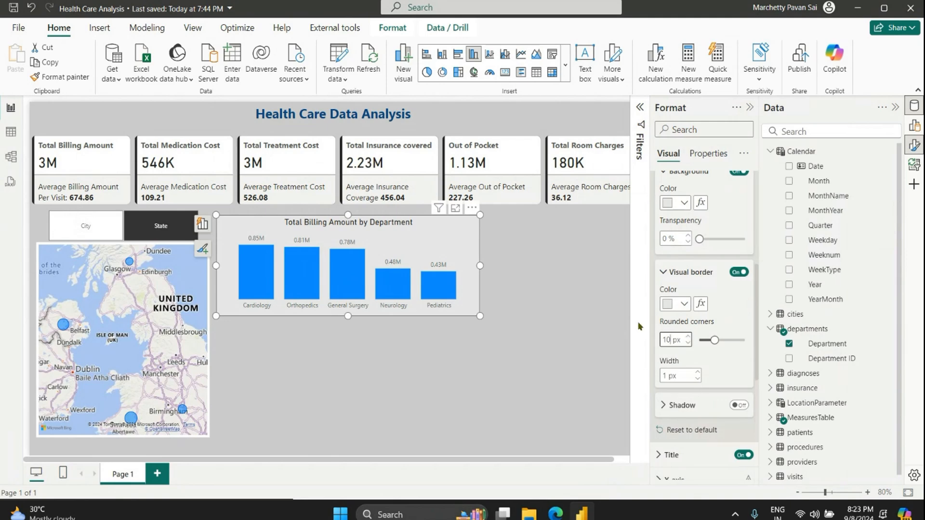
click(464, 388)
Color all columns of the department chart the darkest shade of the theme blue.
click(470, 253)
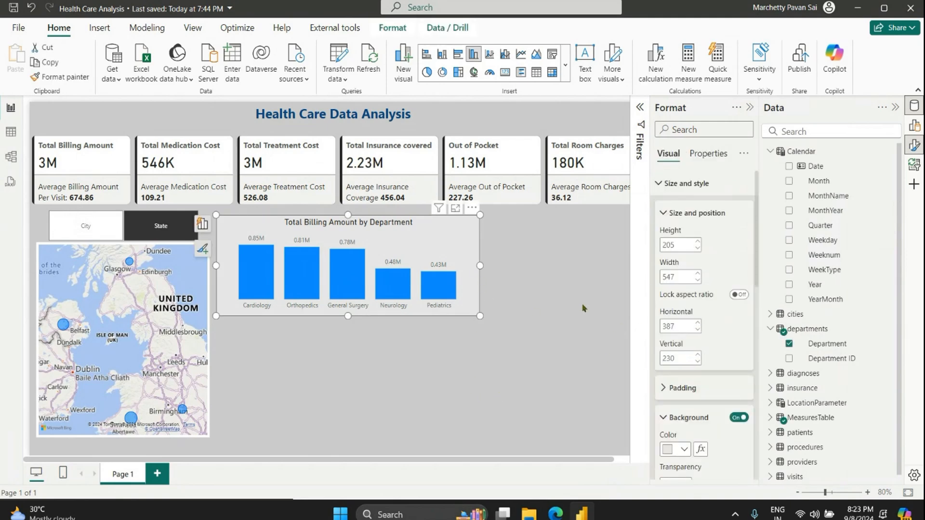
click(662, 183)
click(672, 381)
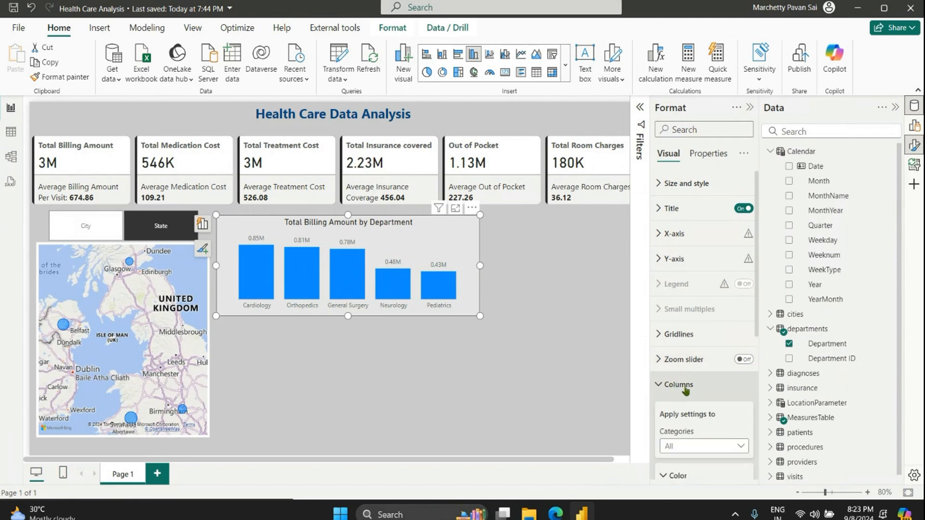
scroll(673, 381, down, 4)
click(677, 326)
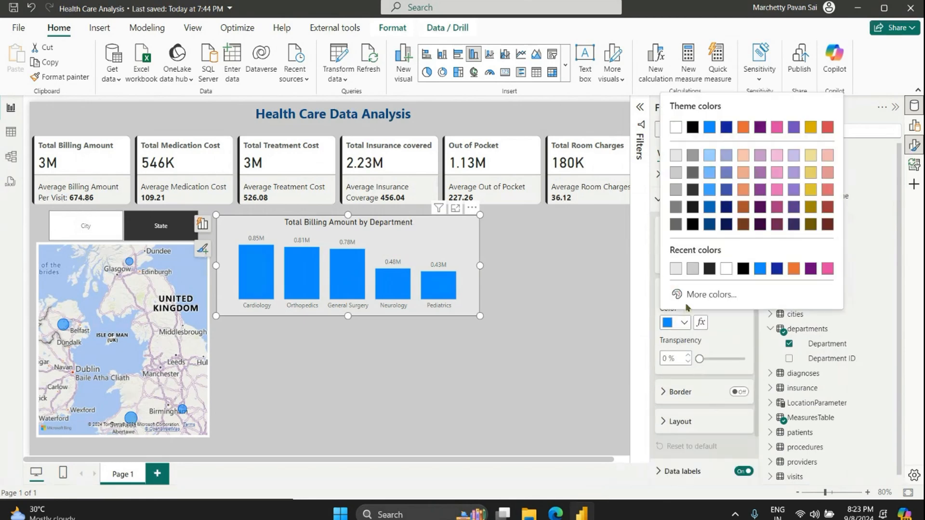
click(709, 228)
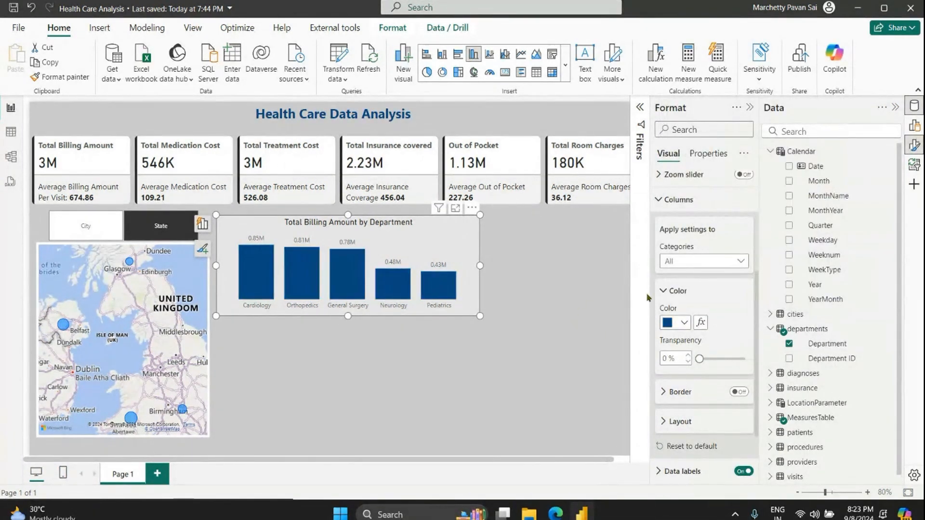
click(678, 199)
Set the display units of the department chart's data label values to Thousands.
click(683, 392)
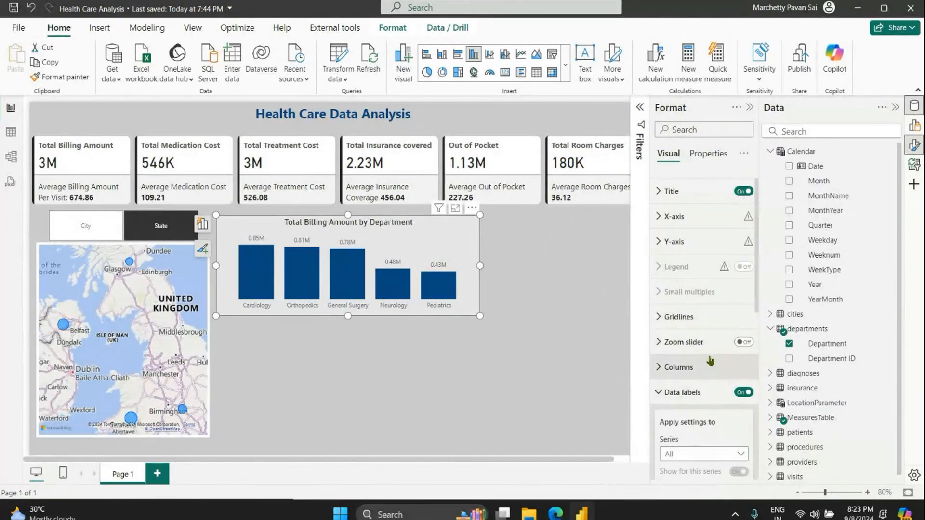
scroll(695, 366, down, 4)
scroll(703, 400, down, 2)
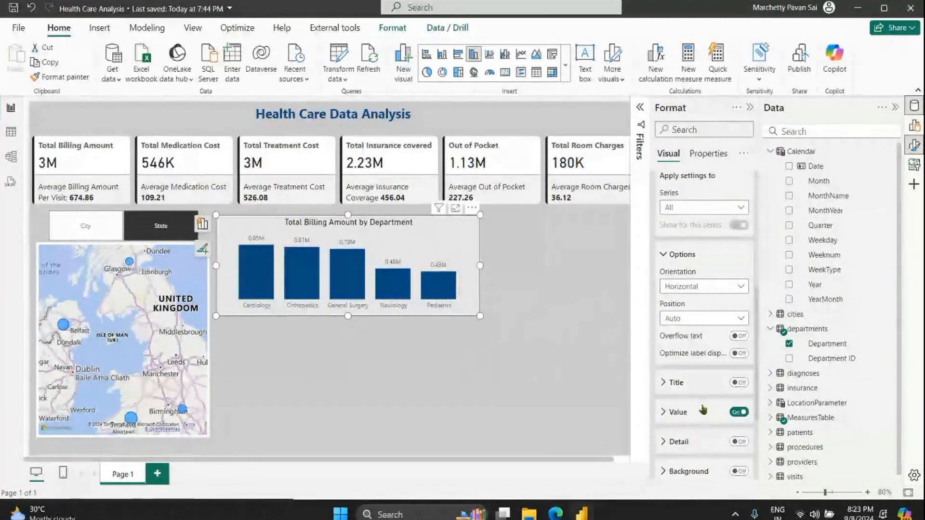
click(704, 412)
scroll(704, 407, down, 3)
scroll(704, 393, down, 4)
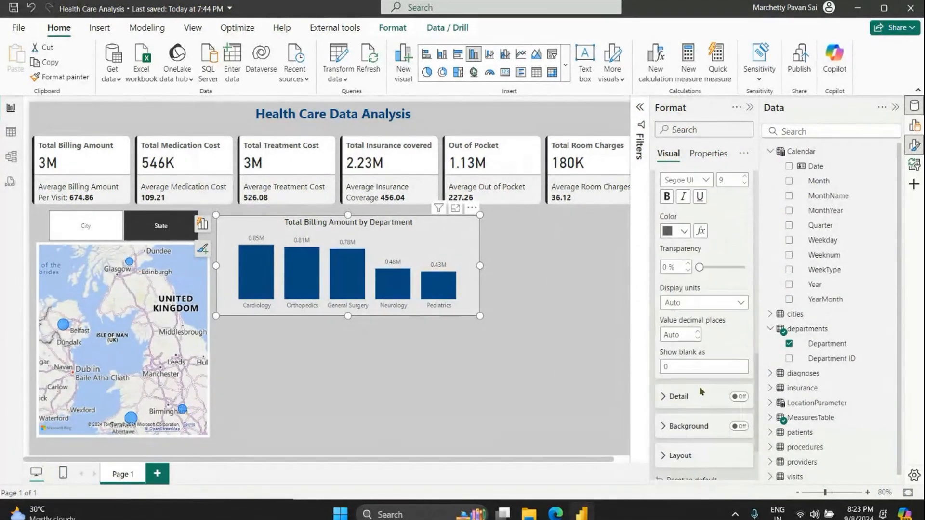
click(698, 300)
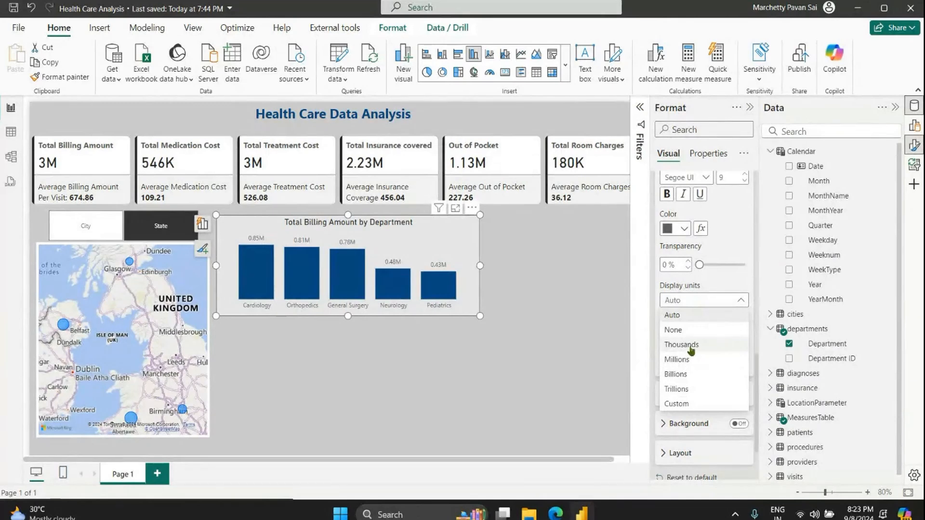
click(691, 348)
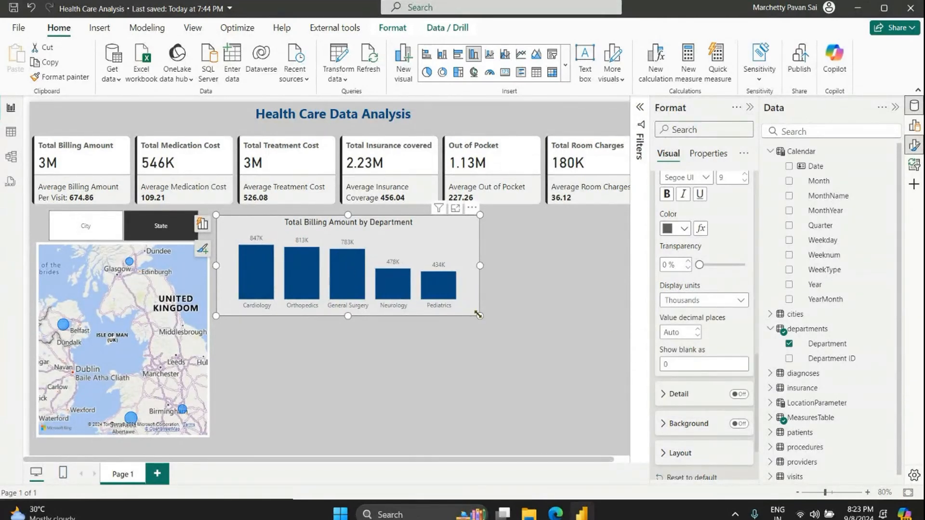
Make the department chart narrower and taller, and move it up directly beneath the row of cards.
drag(478, 314, 425, 341)
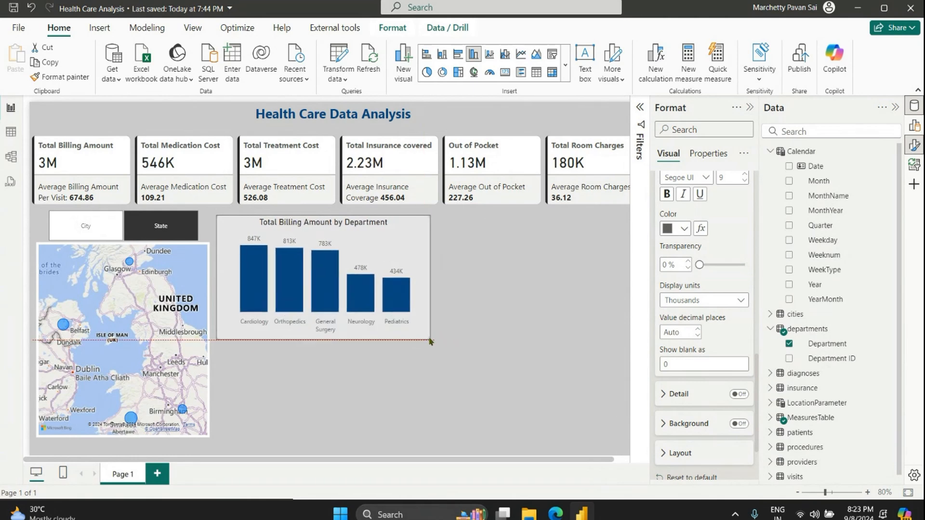
click(358, 360)
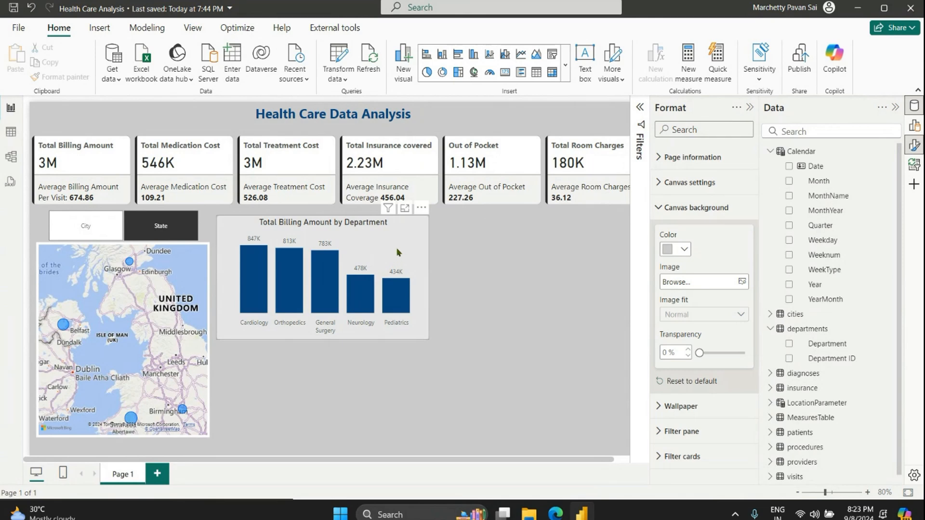
drag(397, 252, 400, 253)
click(384, 359)
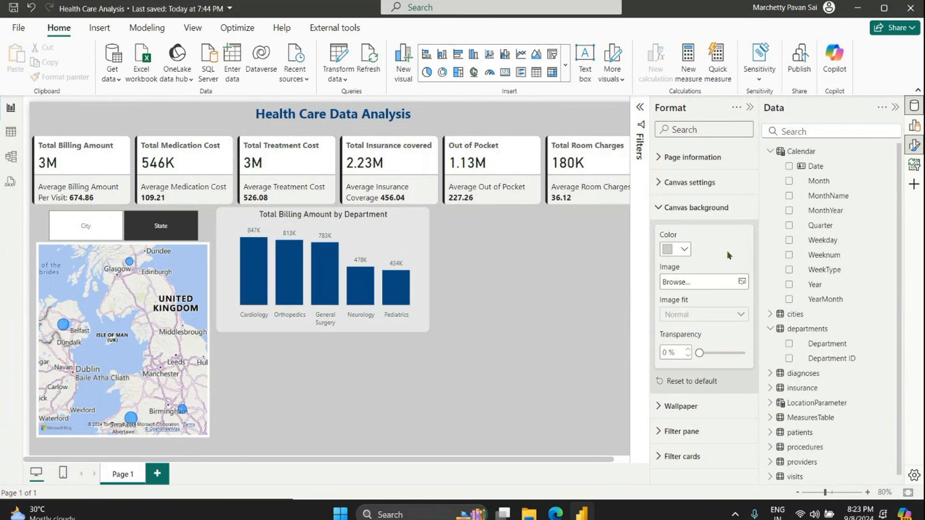
Duplicate the department chart, place the copy beneath the original, and shrink it to fit level with the map's lower edge.
click(770, 373)
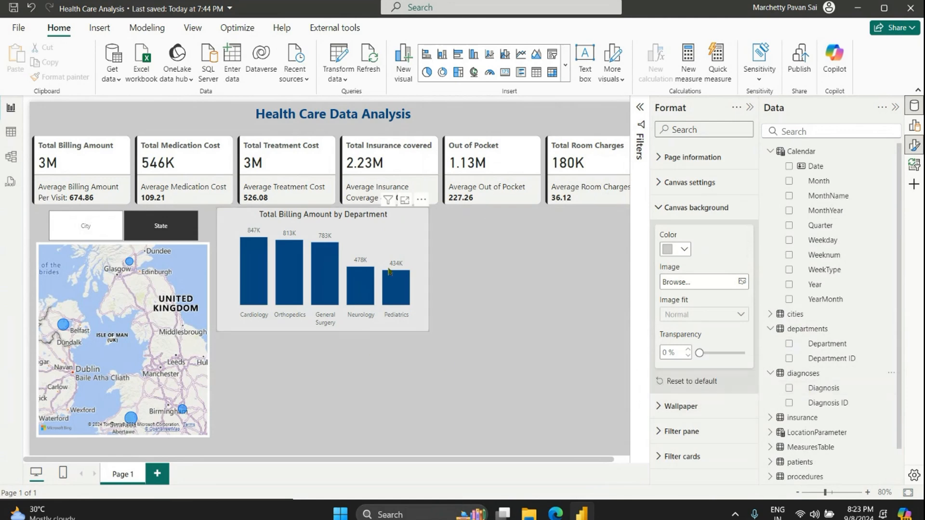
click(394, 238)
key(ctrl+c)
key(ctrl+v)
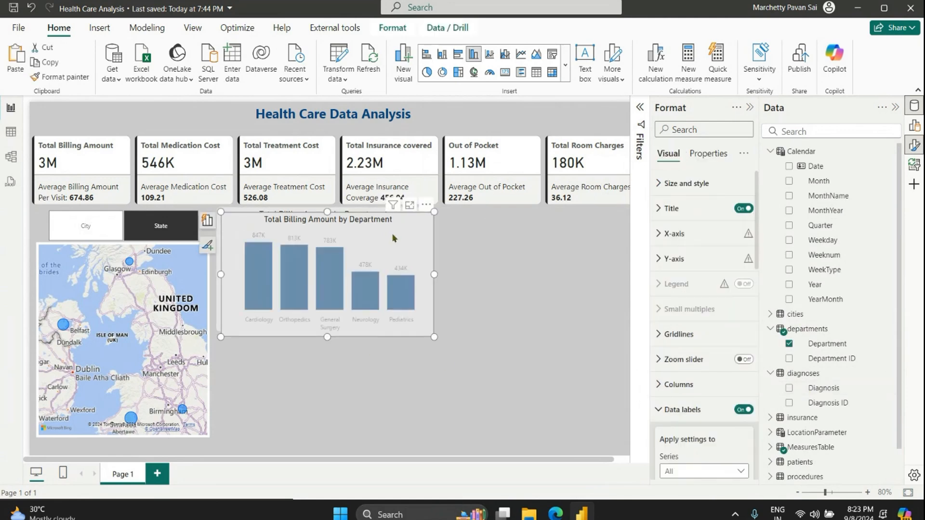
drag(393, 238, 387, 361)
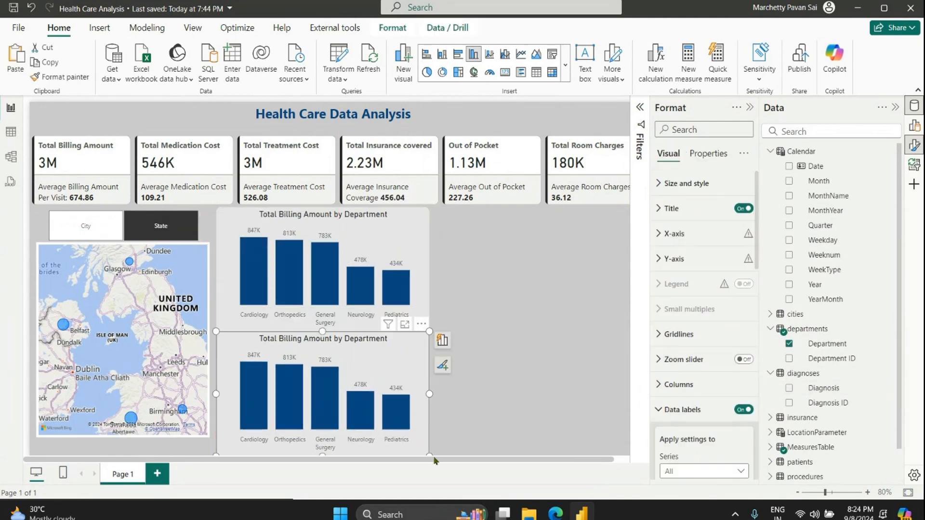
drag(427, 454, 430, 442)
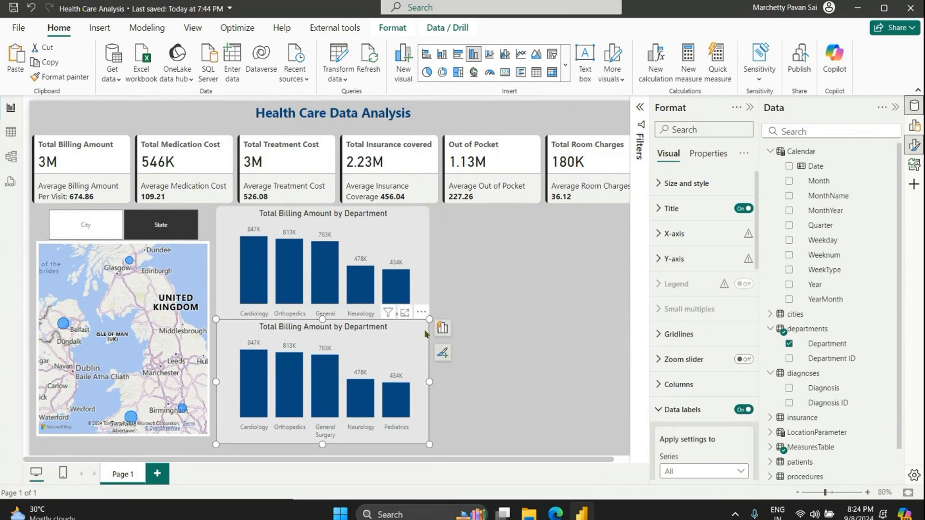
drag(429, 320, 422, 338)
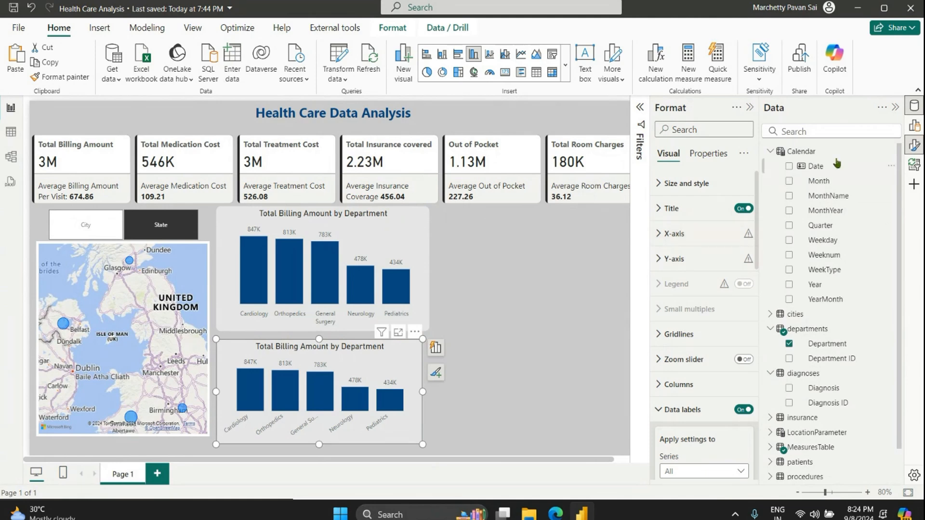
Replace Department with Diagnosis on the copied chart's X-axis and convert it to a clustered bar chart.
click(914, 127)
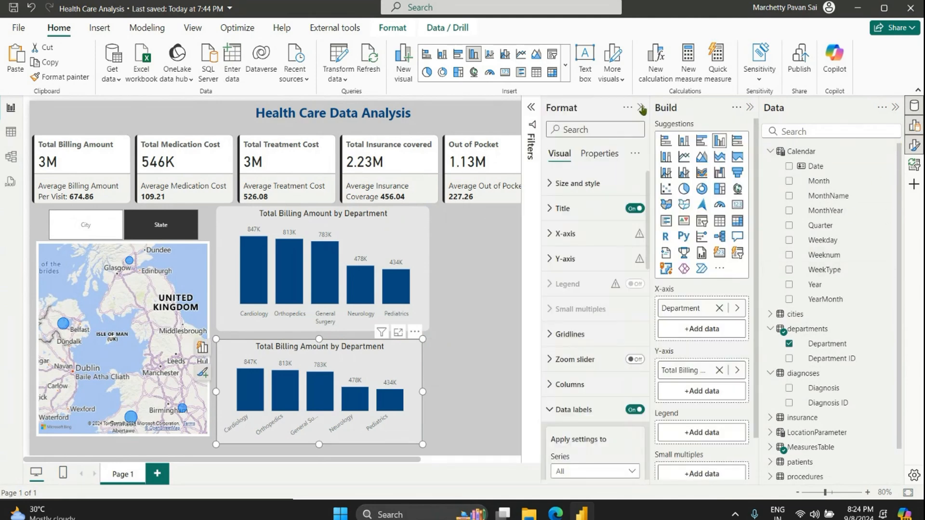
click(736, 308)
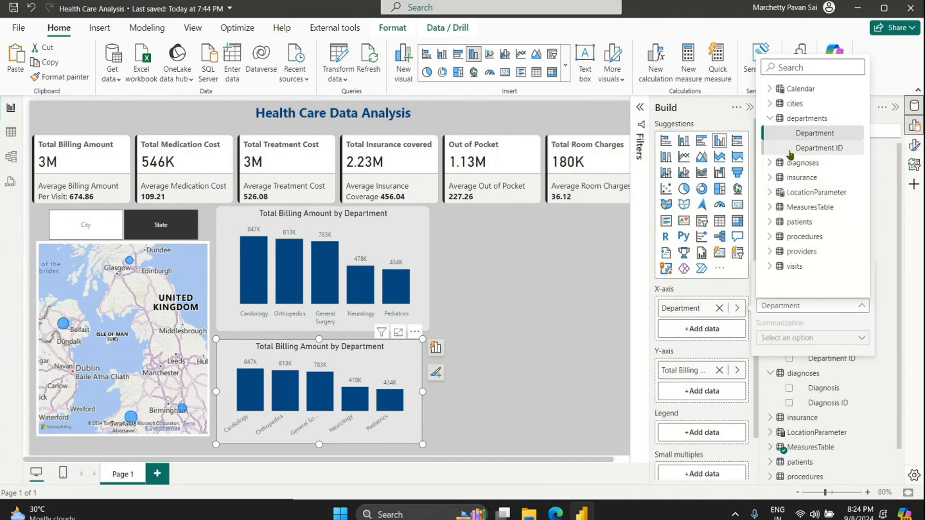
click(766, 163)
click(799, 178)
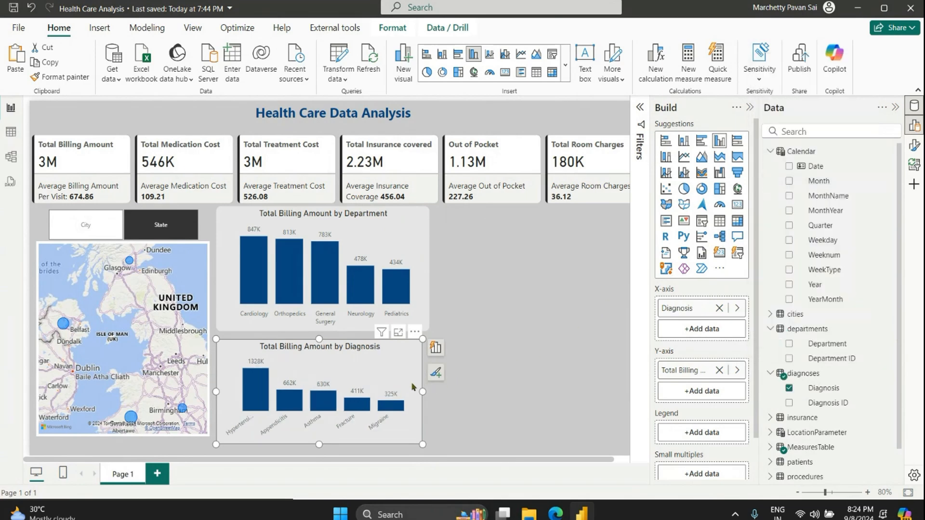
click(749, 107)
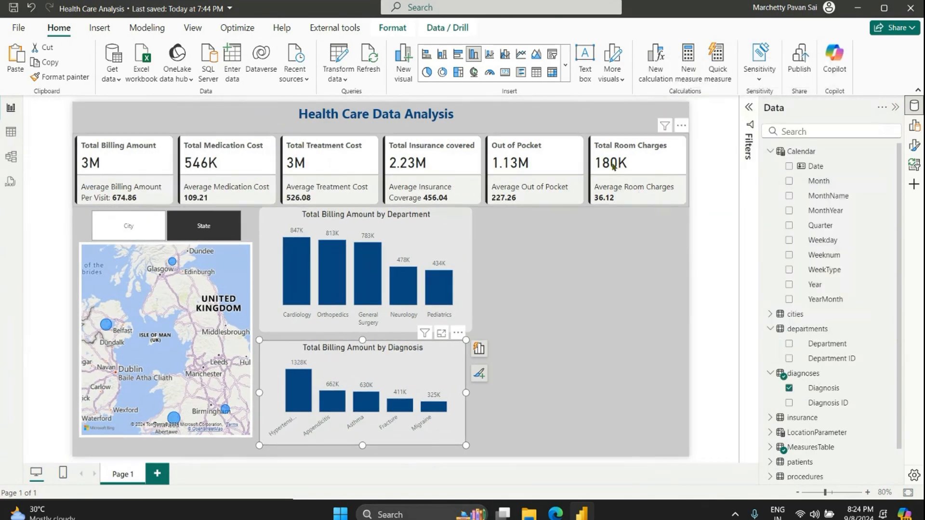
click(458, 53)
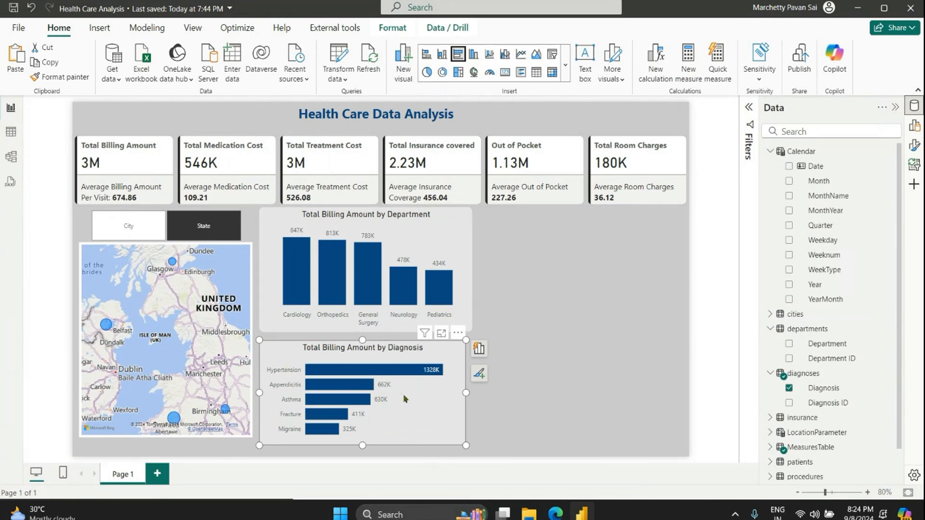
Set the diagnosis chart's data label position to Outside end and widen the chart to match the department chart above it.
click(914, 144)
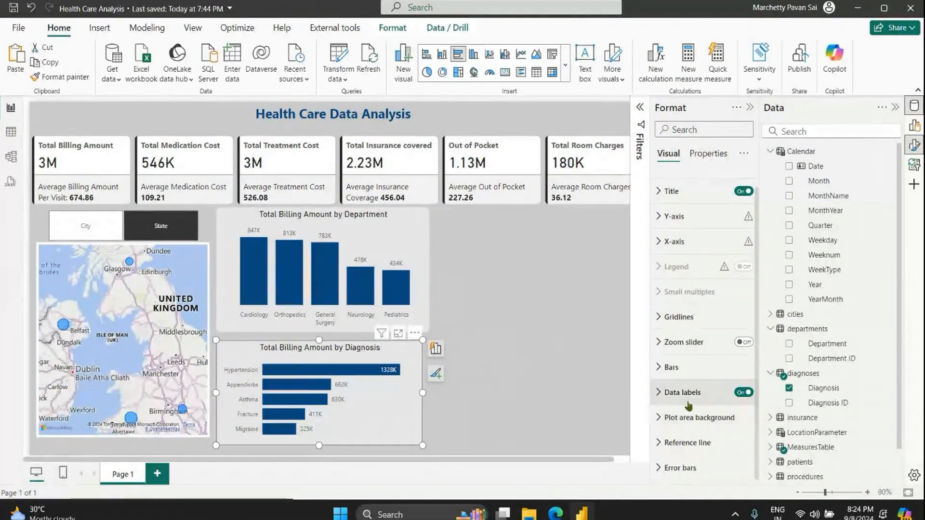
click(666, 402)
scroll(674, 395, down, 5)
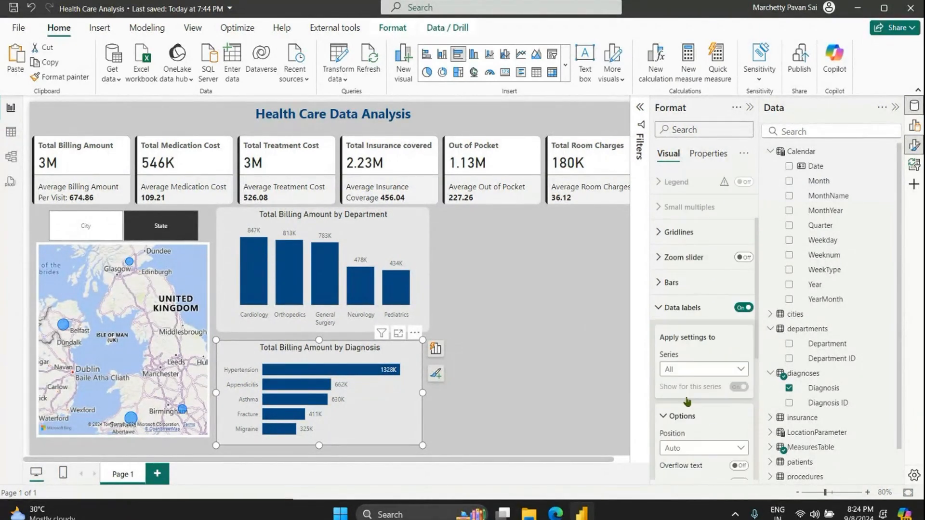
click(678, 380)
scroll(688, 381, down, 4)
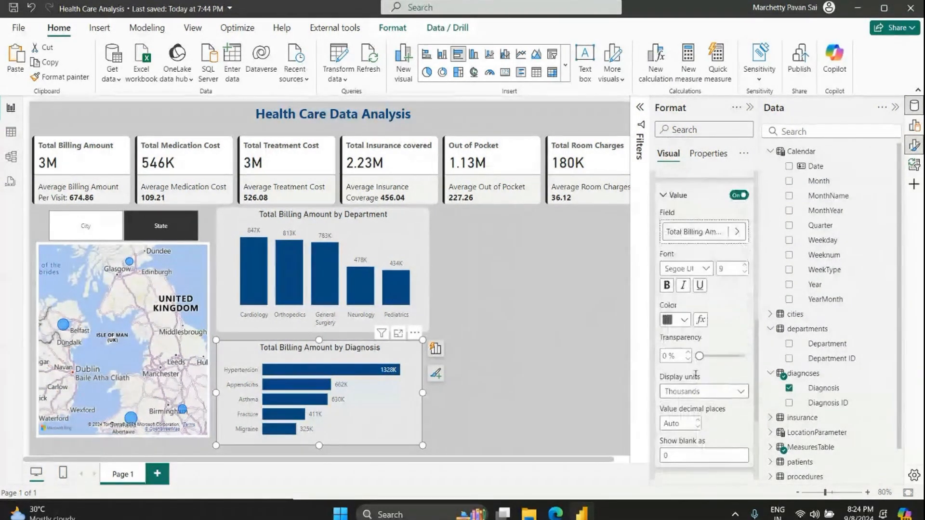
scroll(730, 269, up, 3)
click(691, 225)
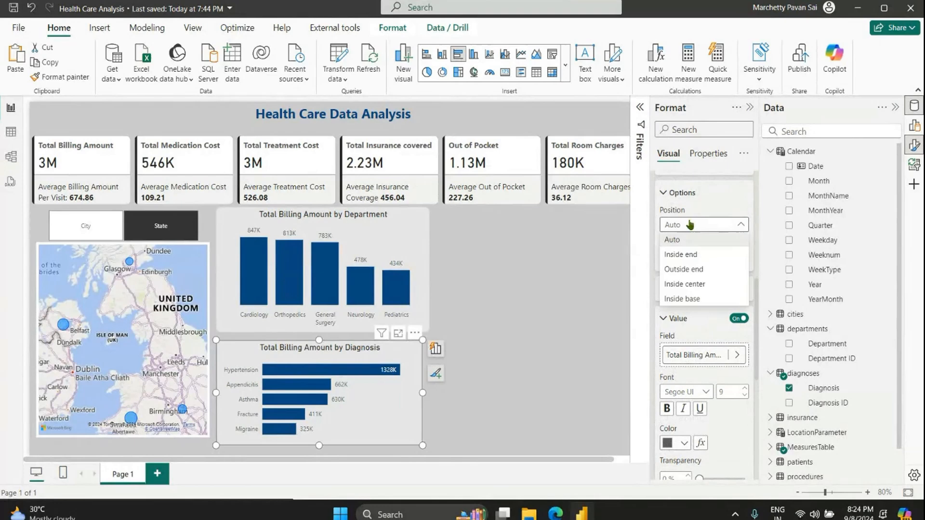
click(692, 269)
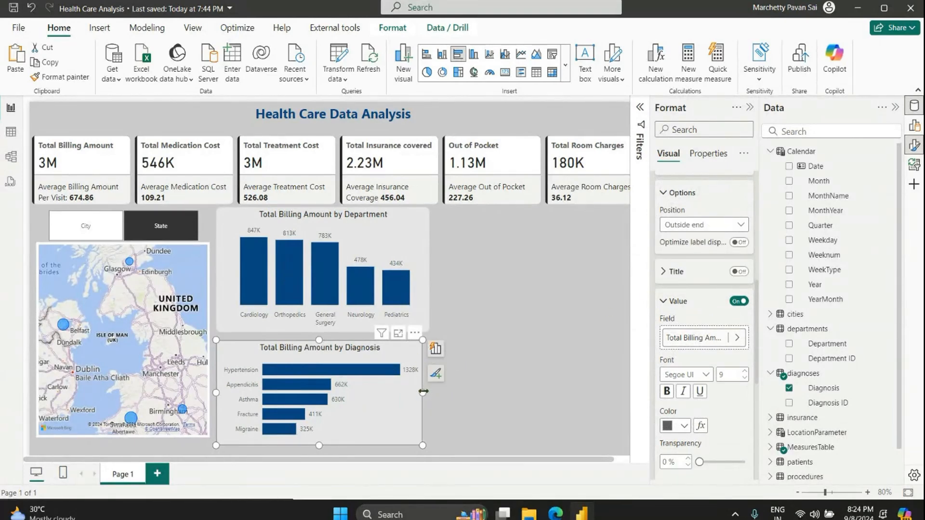
drag(423, 392, 429, 394)
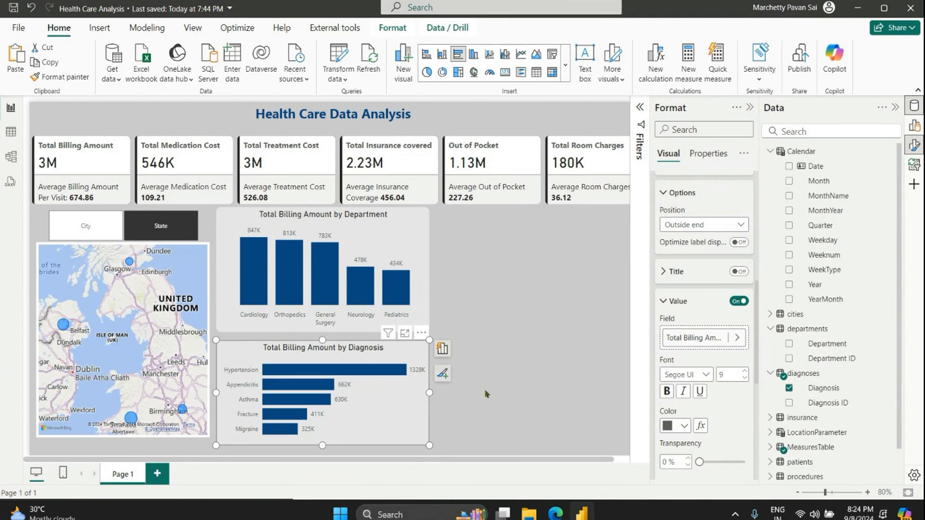
click(485, 394)
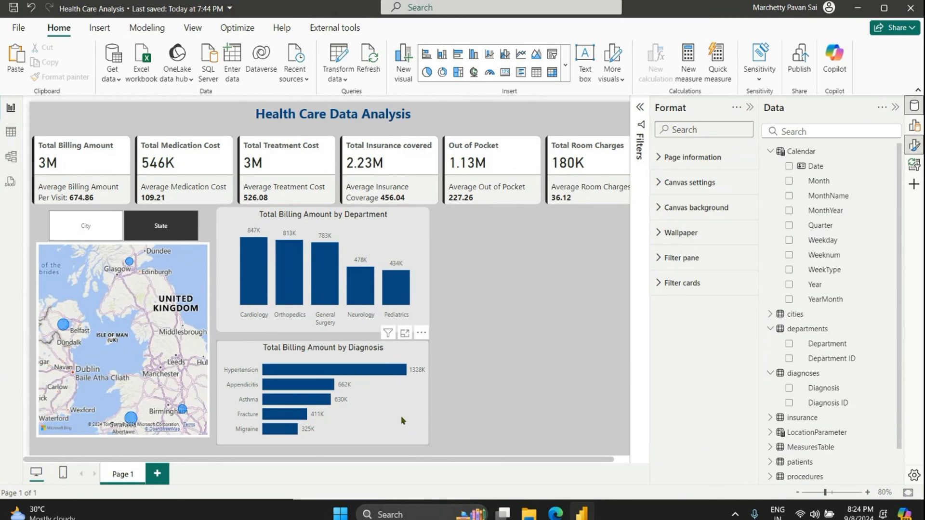
Start a new measure named % Department in MeasuresTable.
click(391, 240)
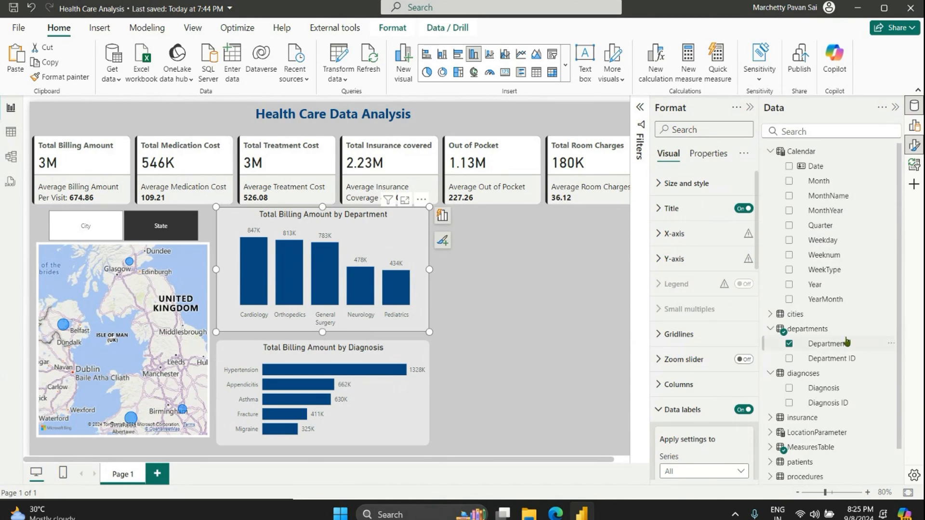
scroll(804, 443, down, 2)
click(772, 413)
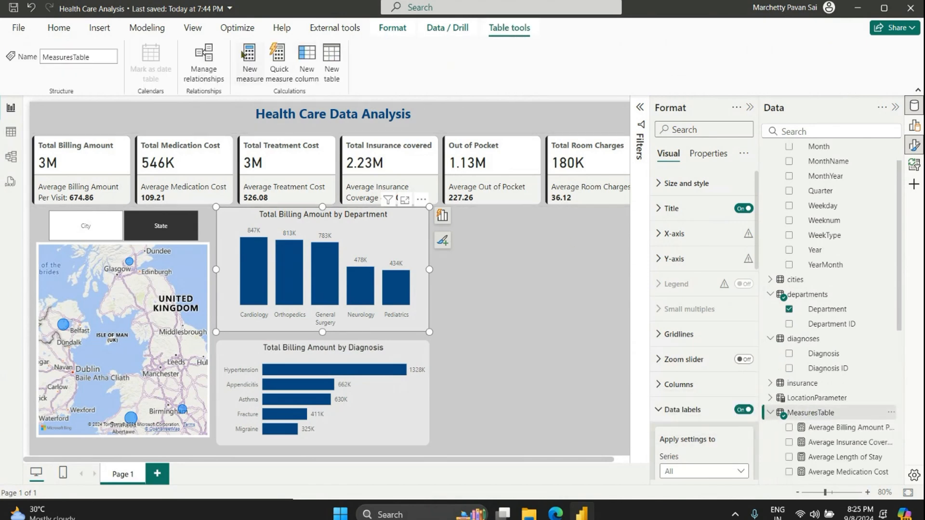
click(244, 54)
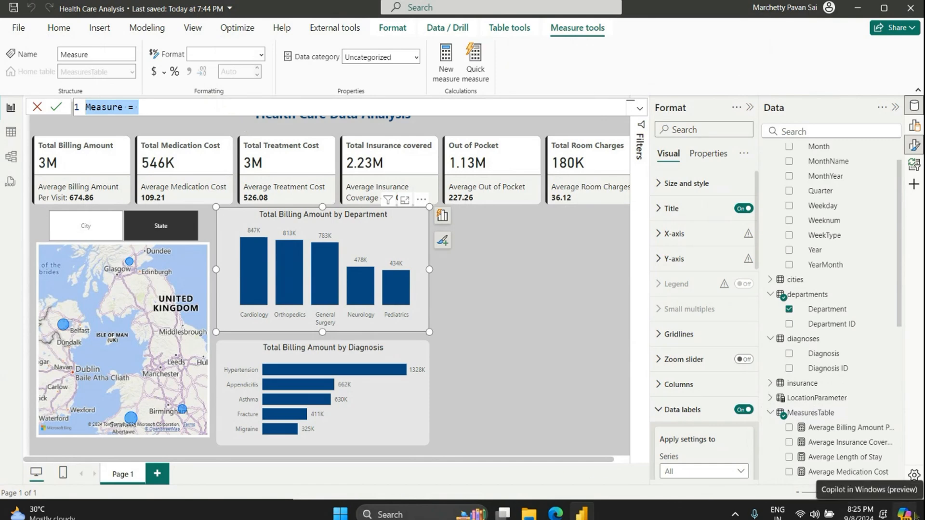
text(% )
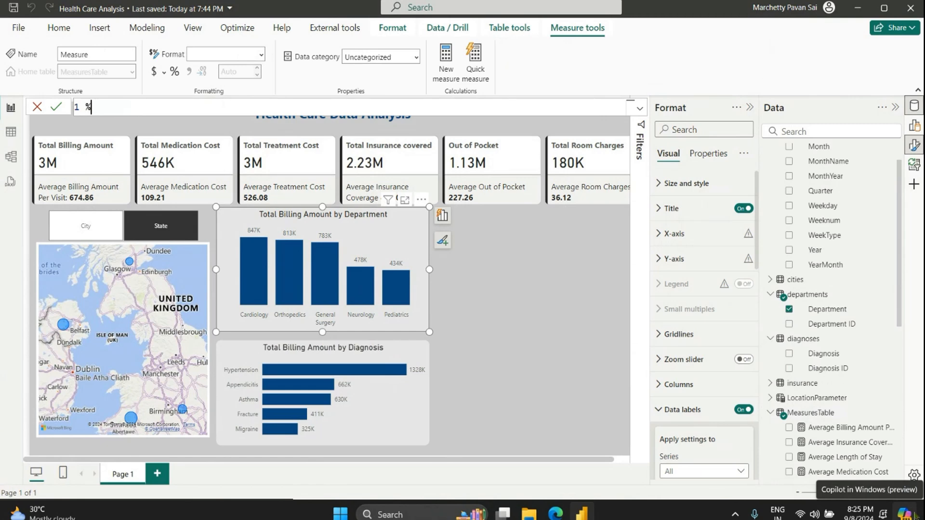
text(Departe)
text(ent =)
Begin the measure's formula with a DIVIDE function that takes [Total Billing Amount] as the numerator.
key(shift+Return)
text(DIVIDE()
key(shift+Return)
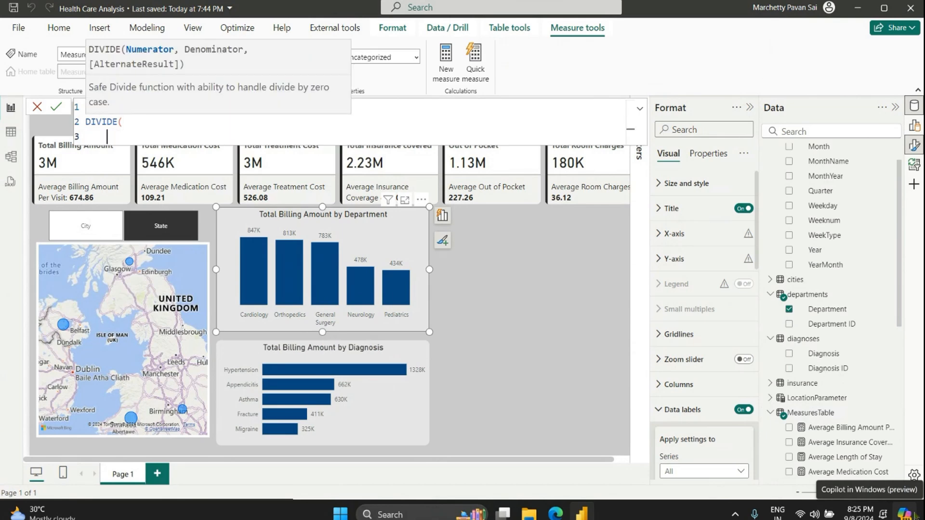
key(Tab)
text([tot)
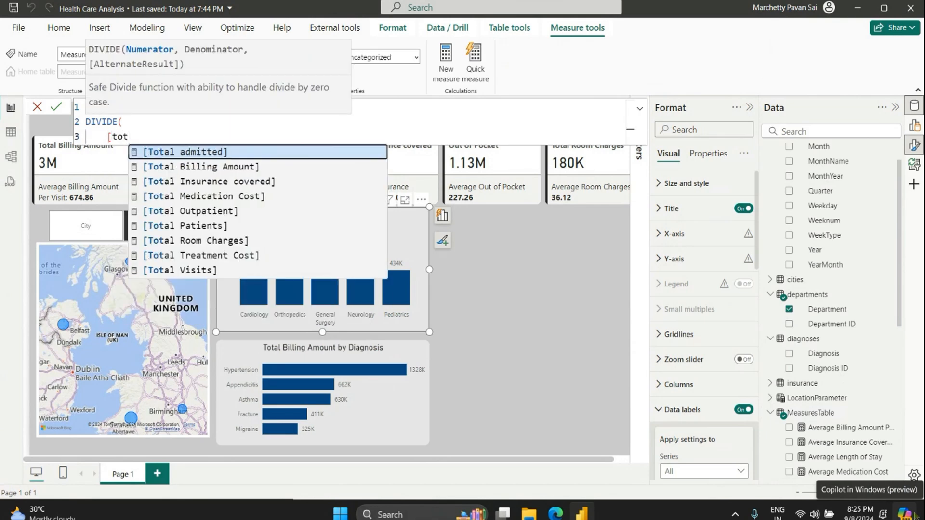
key(Down)
key(Tab)
text(,)
key(shift+Return)
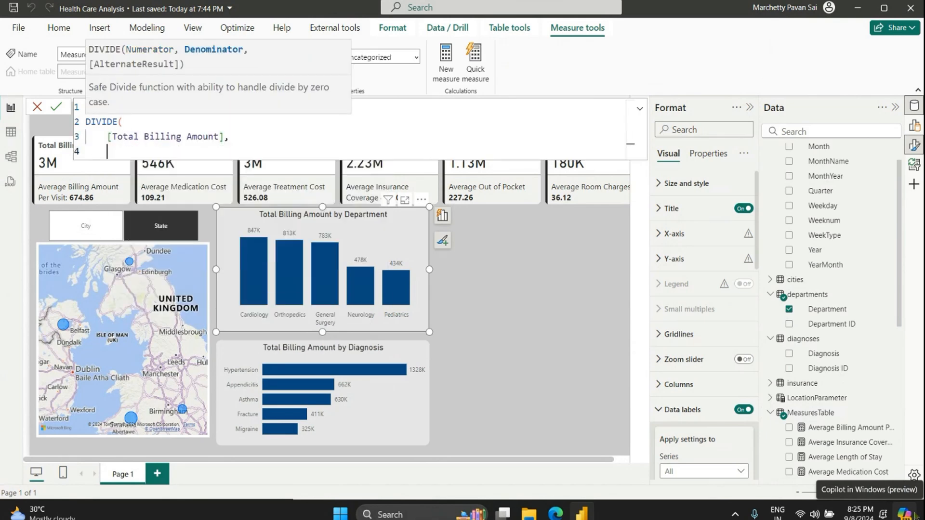
Begin the DIVIDE denominator with a CALCULATE function that evaluates [Total Billing Amount].
text(cal)
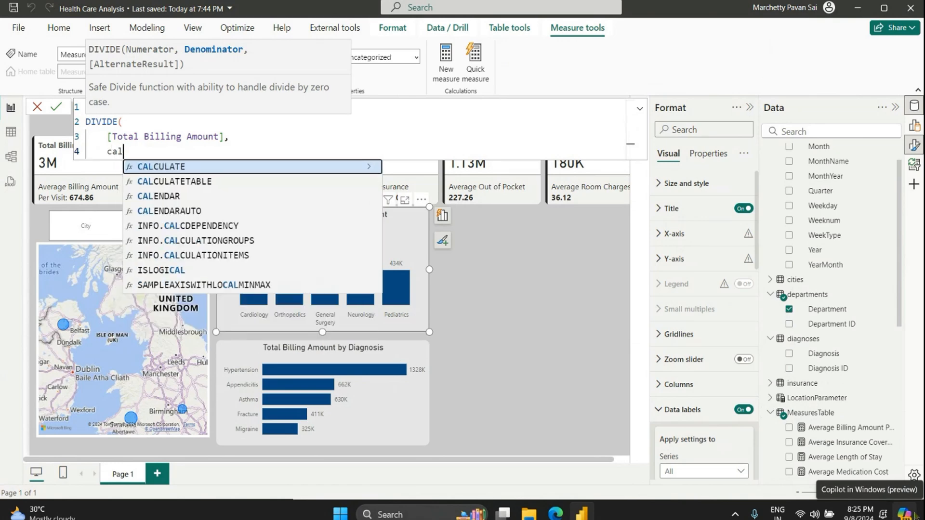
key(Tab)
key(shift+Return)
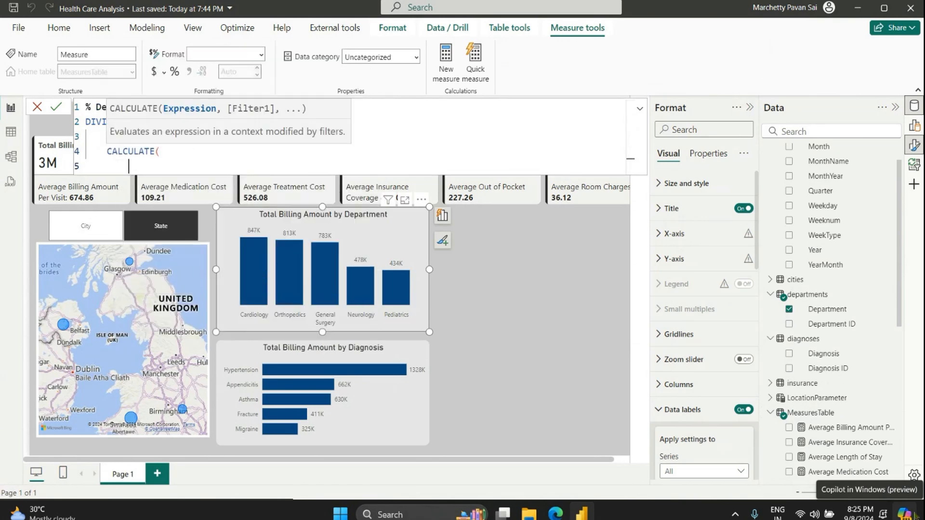
text(tot)
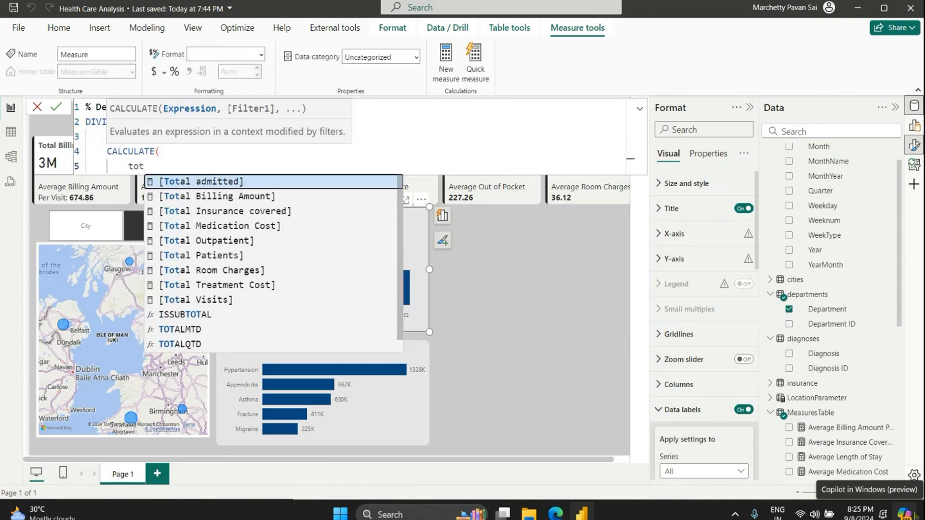
key(Down)
key(Tab)
text(,)
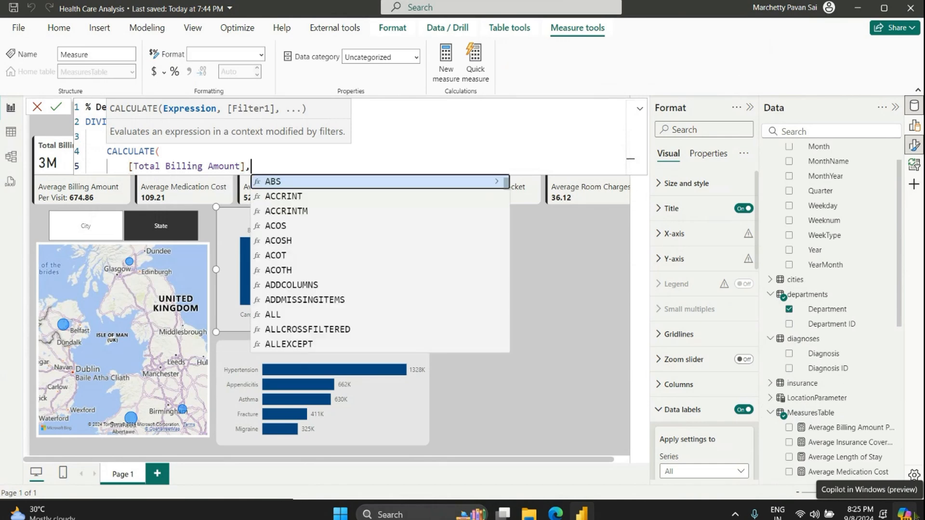
key(shift+Return)
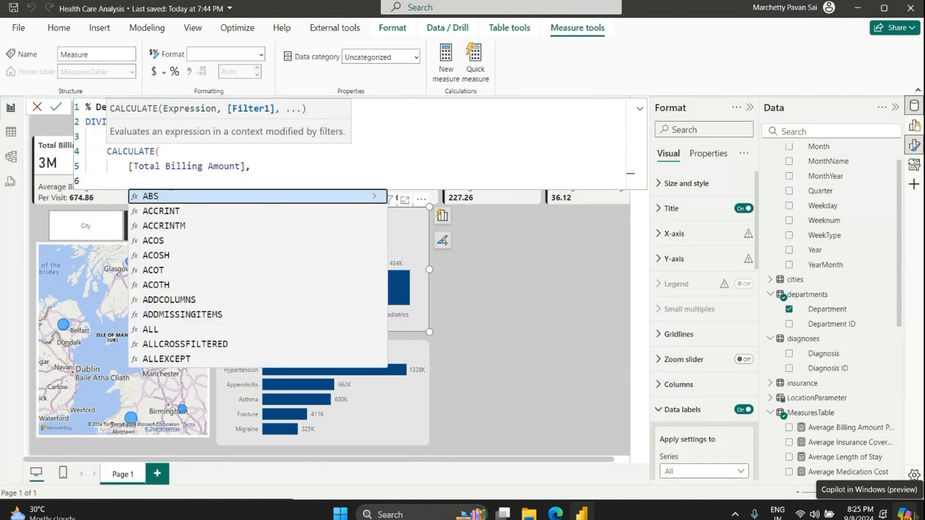
Add ALL(departments) as the filter argument of the CALCULATE function.
text(ALL()
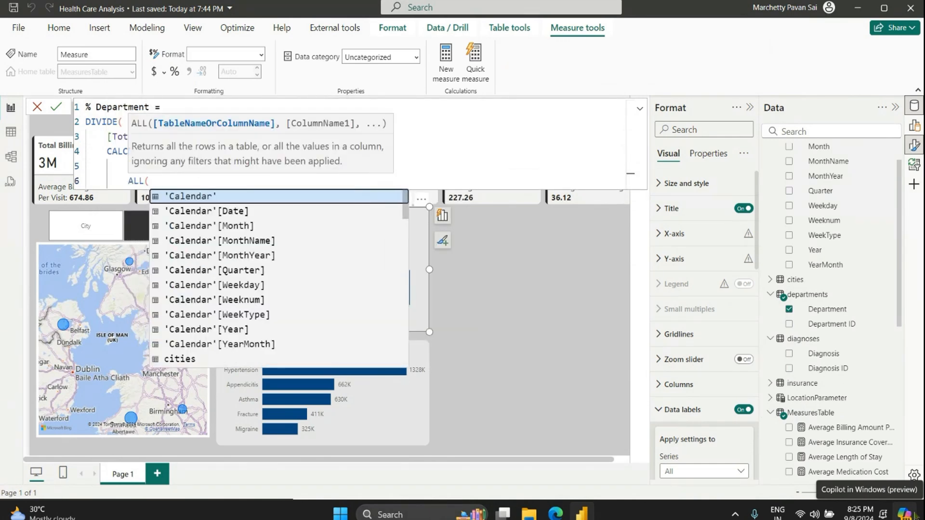
text(depa)
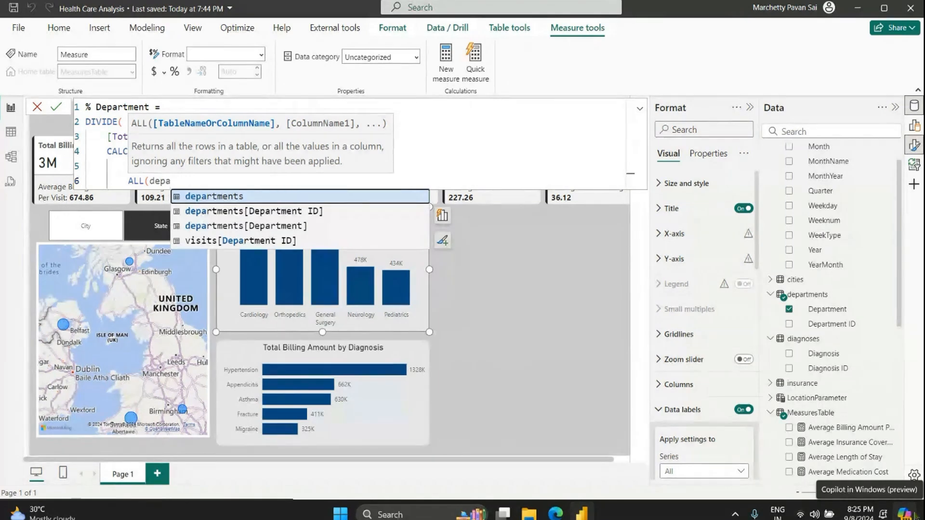
key(Tab)
text())
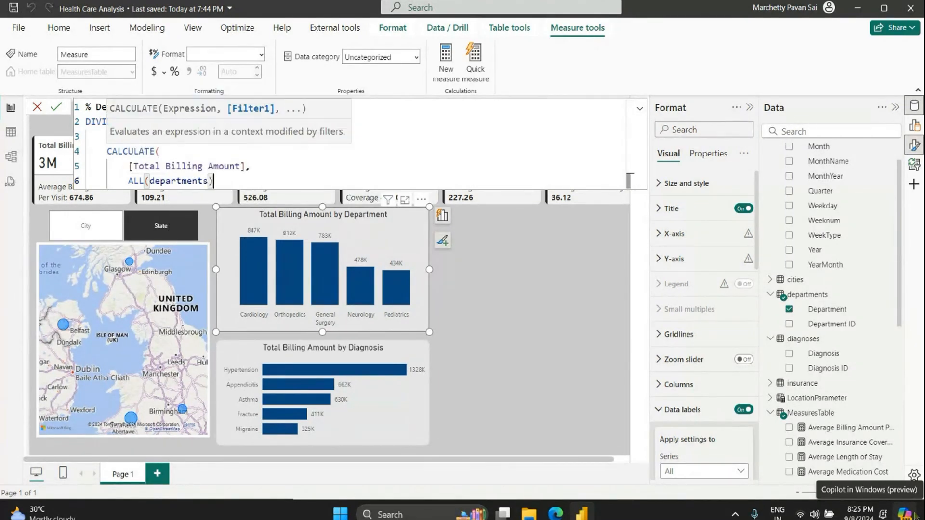
key(shift+Return)
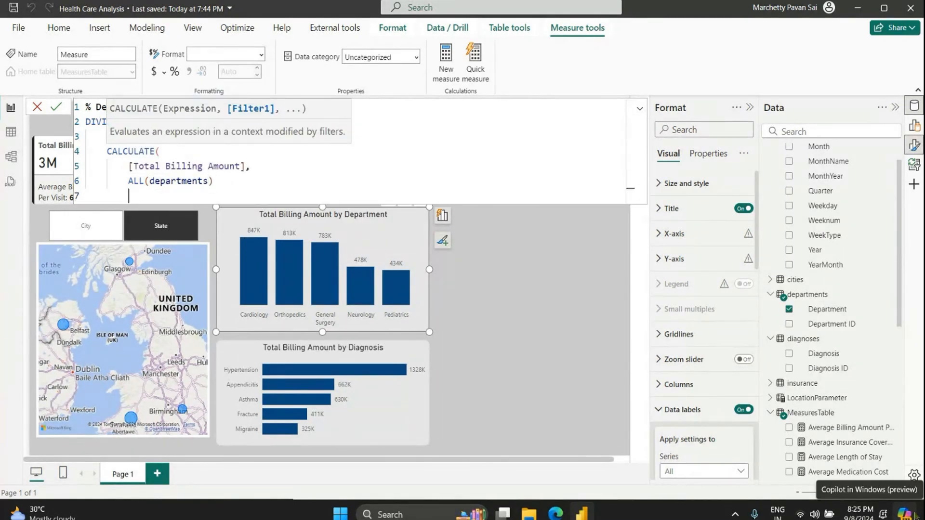
Close both functions to commit the % Department measure, and format it as a percentage.
text())
key(shift+Return)
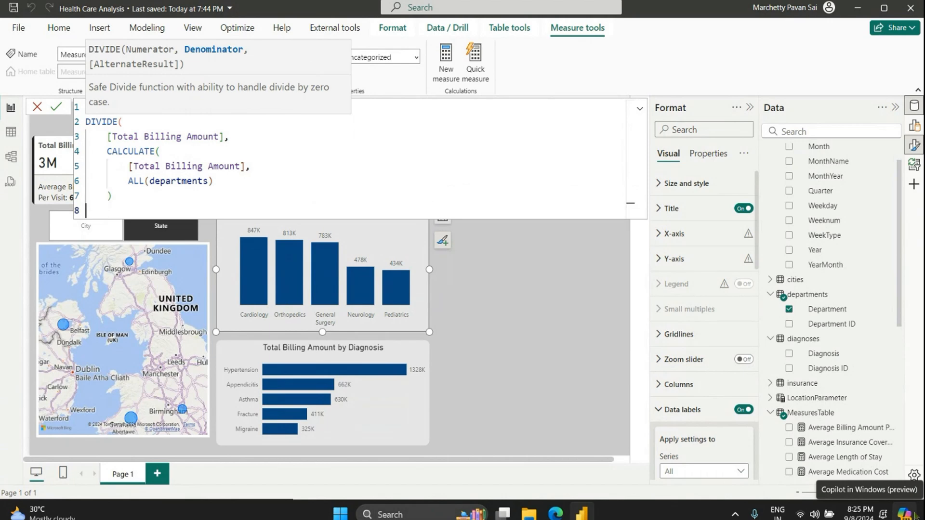
text())
key(Return)
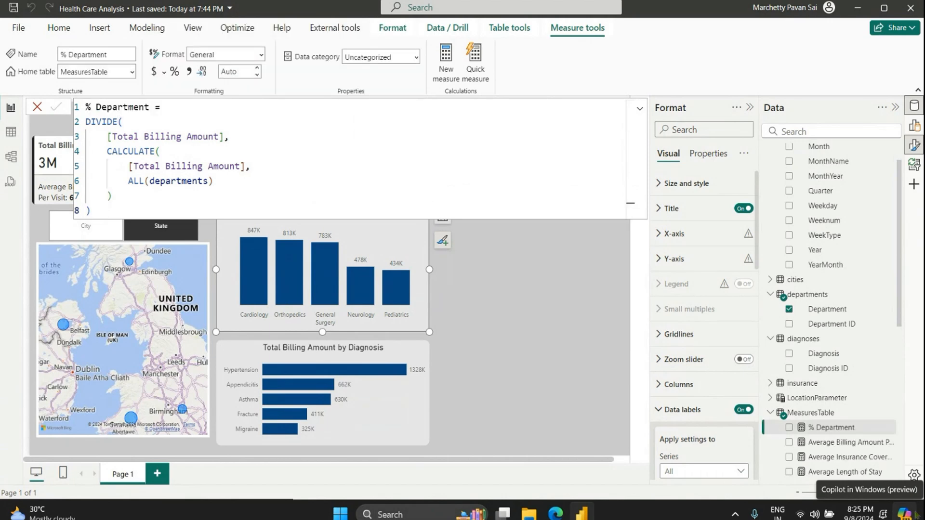
click(176, 73)
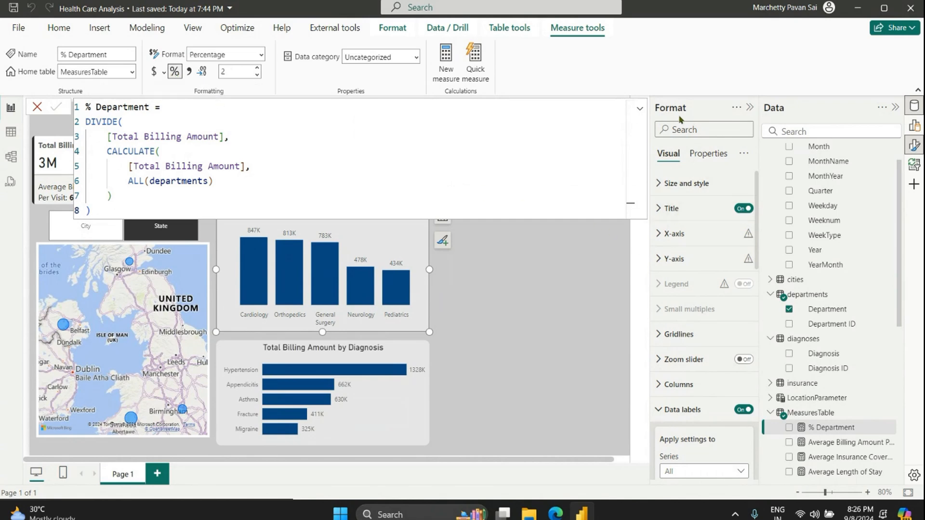
click(639, 112)
Turn on the Detail part of the diagnosis chart's data labels and assign the % Department measure as its data.
click(413, 353)
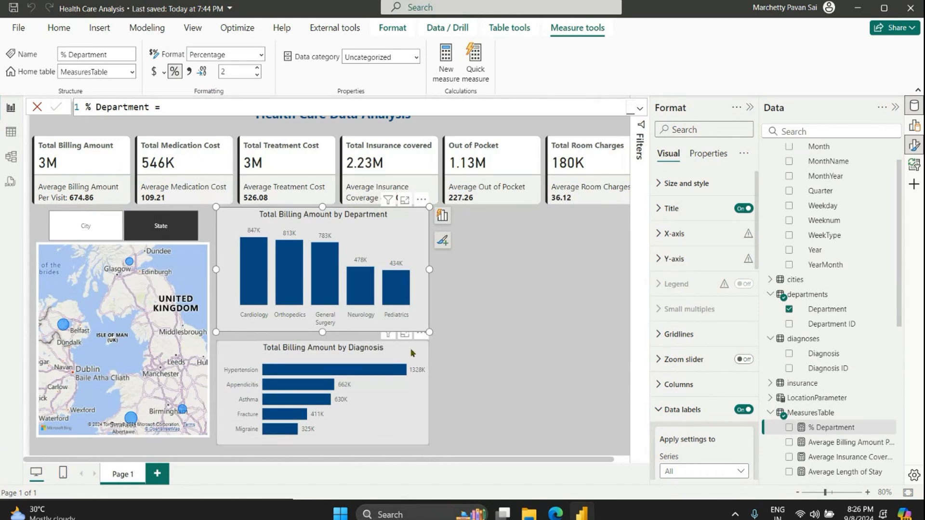
scroll(699, 295, down, 2)
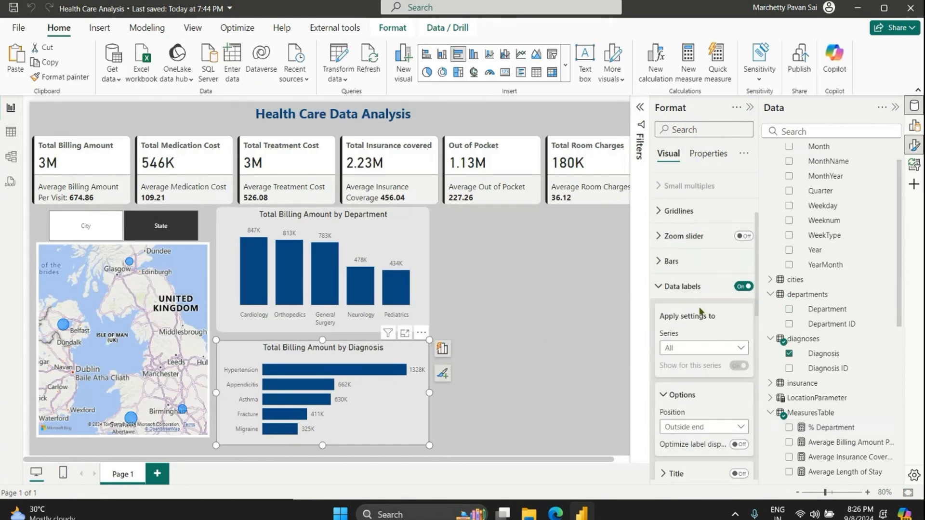
click(699, 313)
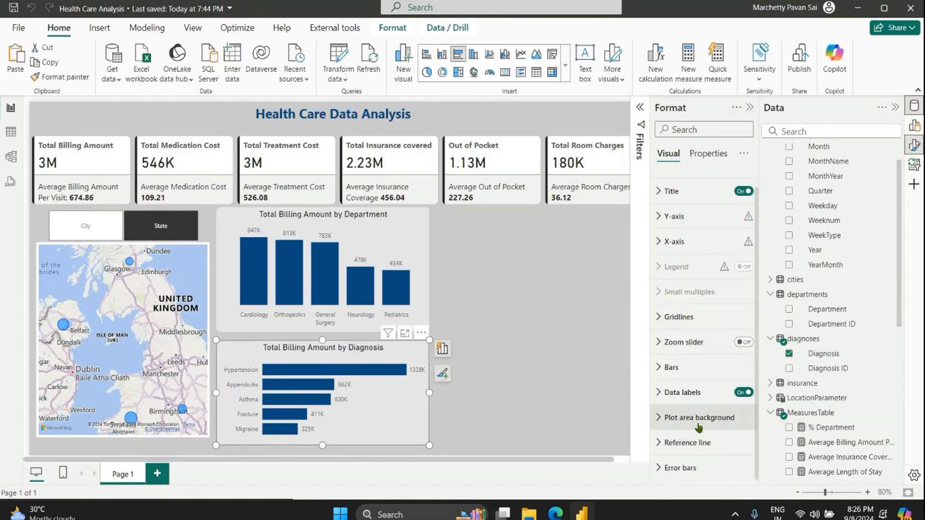
click(681, 394)
scroll(707, 396, down, 3)
scroll(706, 396, down, 8)
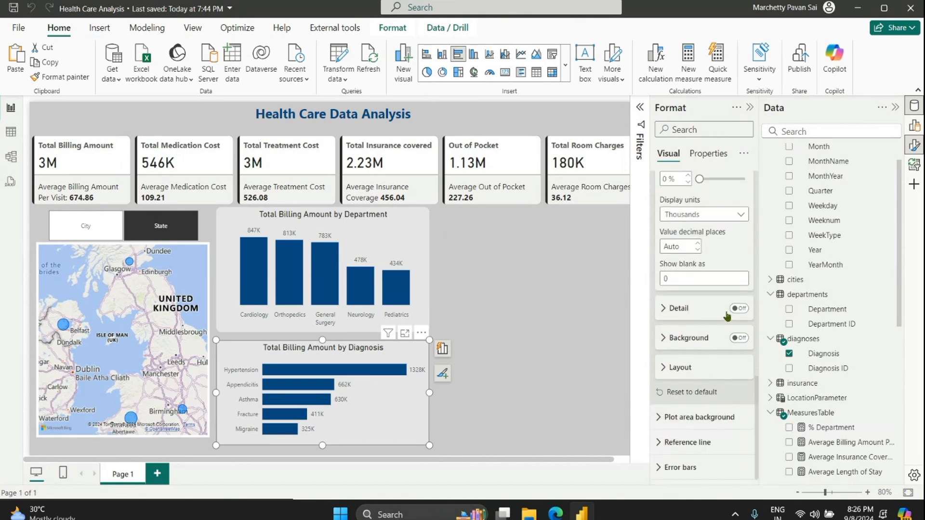
click(739, 308)
click(679, 308)
scroll(703, 280, down, 2)
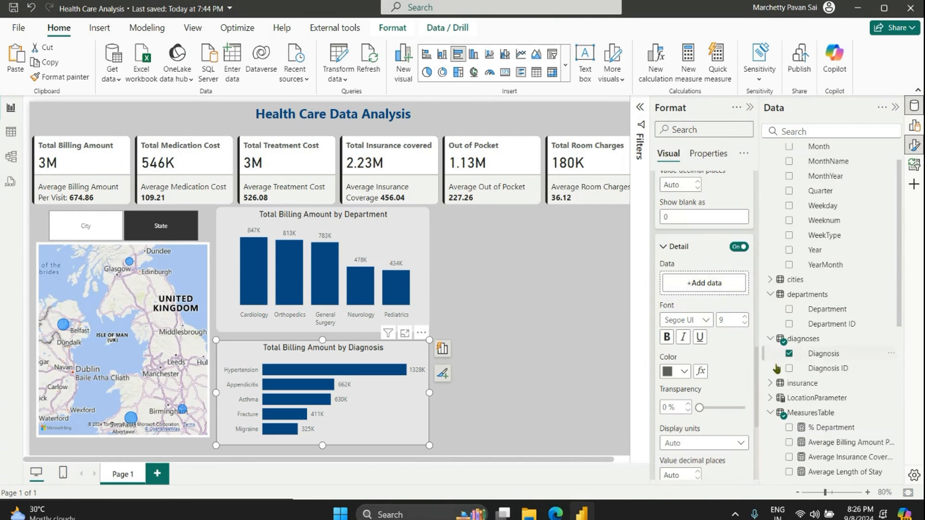
drag(824, 427, 700, 284)
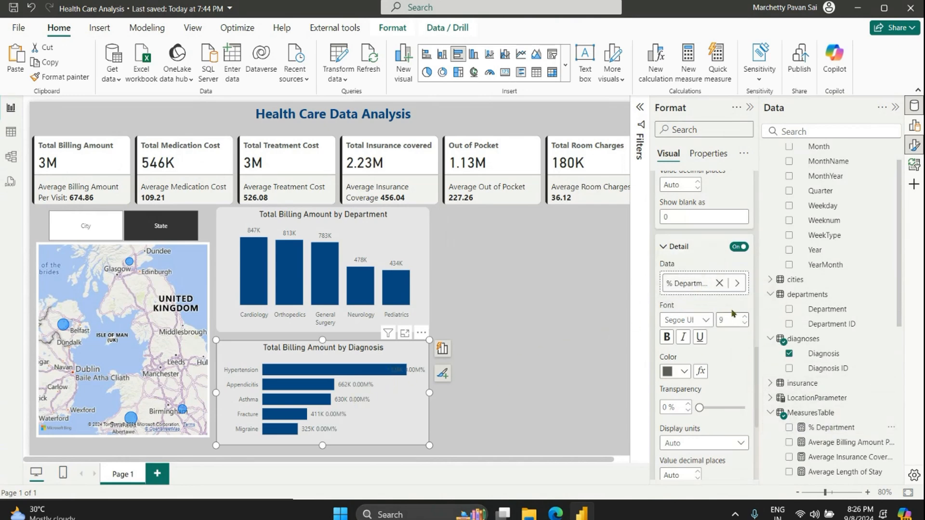
Set the display units of the diagnosis chart's data label detail to None.
scroll(727, 404, down, 2)
click(691, 386)
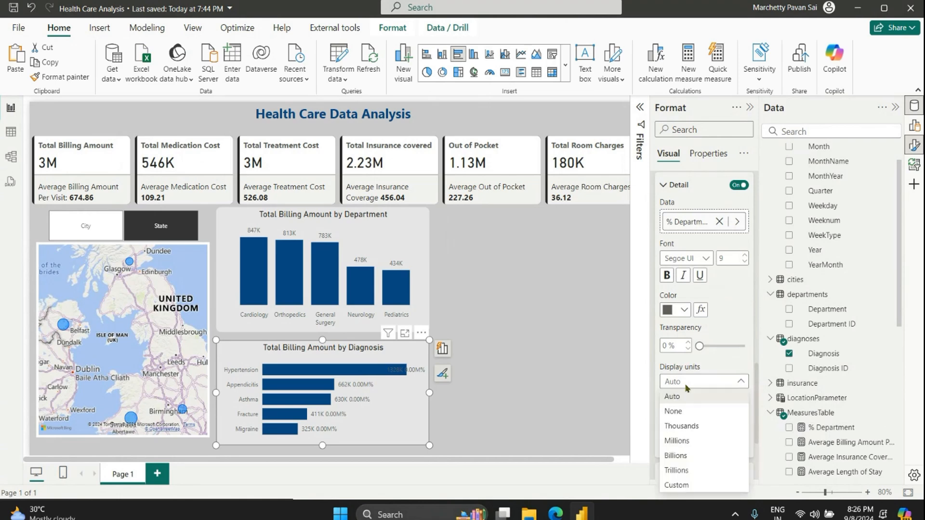
click(685, 413)
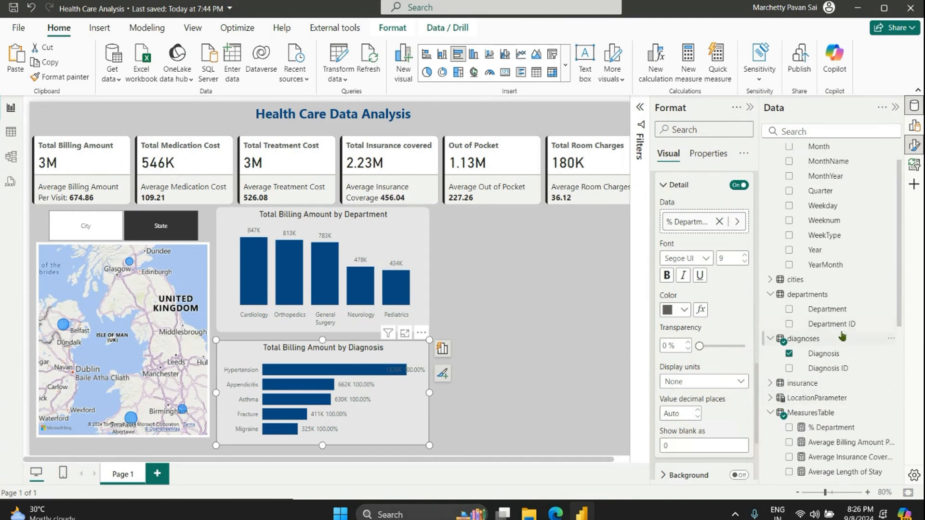
Open the % Department measure's formula and replace the ALL function's argument with the diagnoses table.
click(841, 429)
click(639, 108)
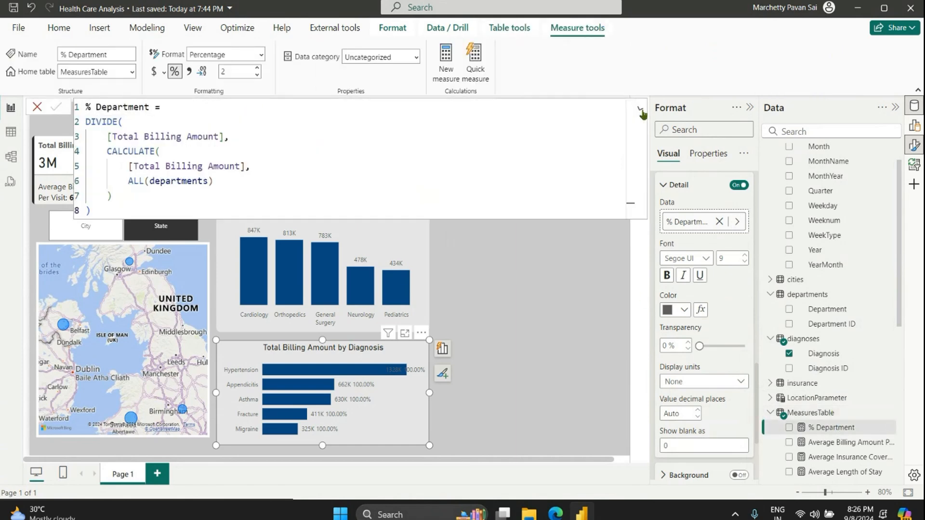
drag(208, 183, 156, 182)
text(iagnoses)
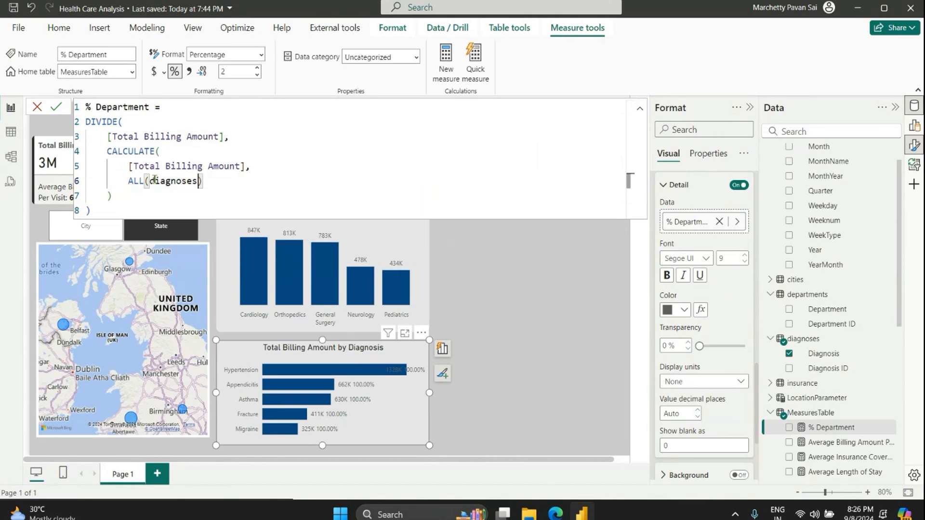
Rename the measure to % Diagnosis in its formula, commit it, and collapse the formula.
drag(151, 118, 102, 106)
click(102, 107)
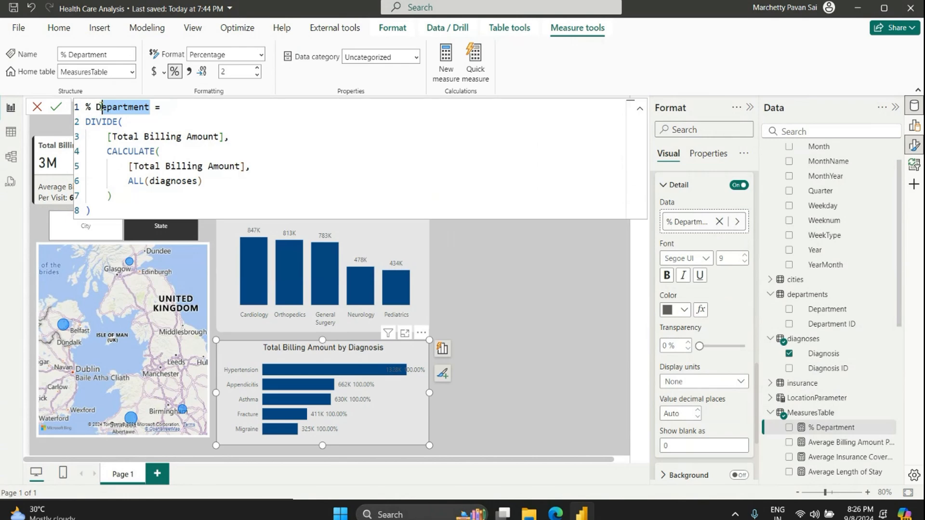
text(iagon)
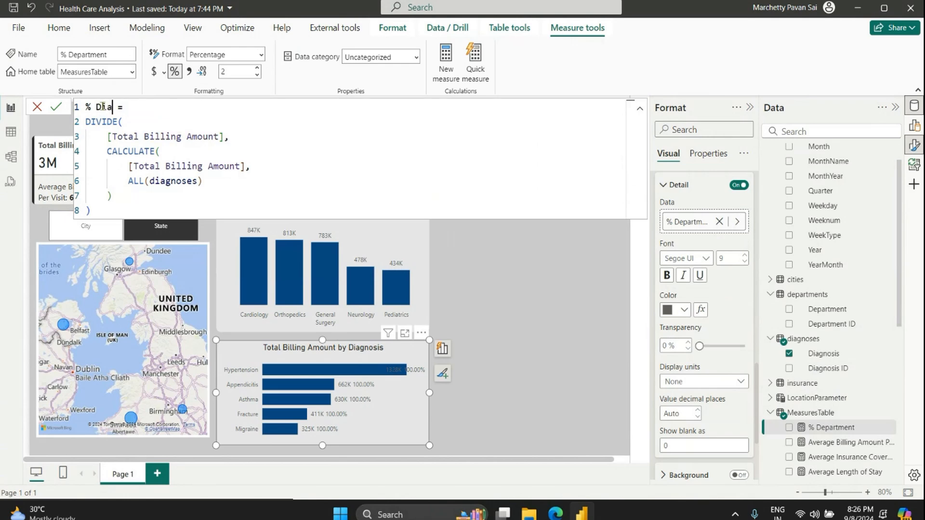
text(se)
key(BackSpace)
key(BackSpace)
text(ses)
click(123, 107)
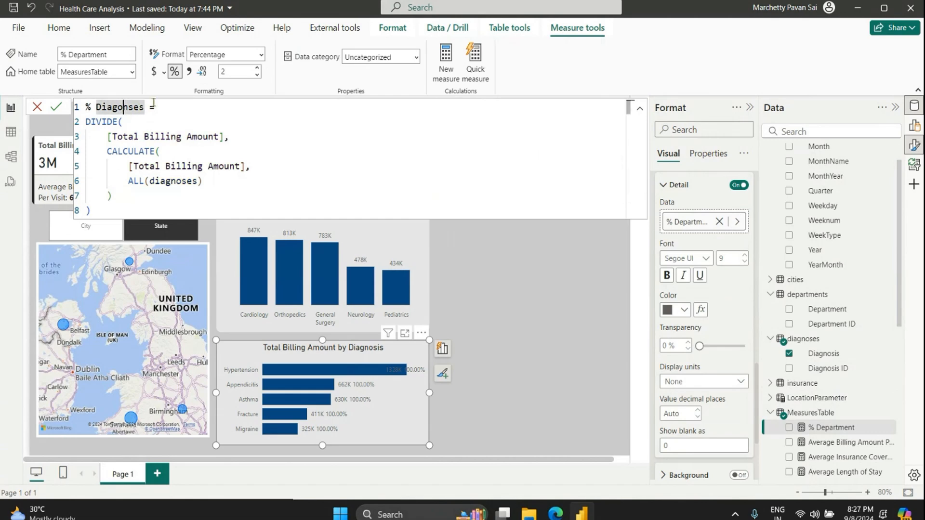
key(BackSpace)
key(Right)
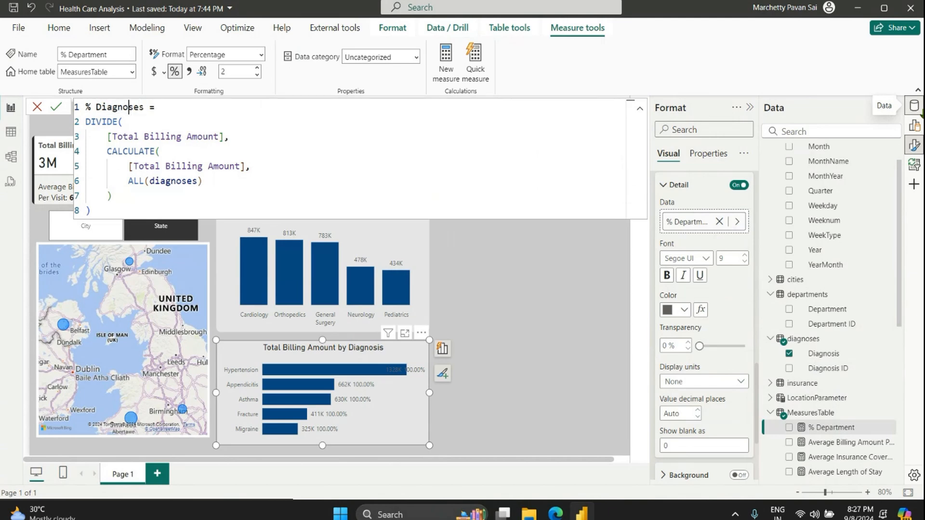
text(o)
key(BackSpace)
text(i)
key(Return)
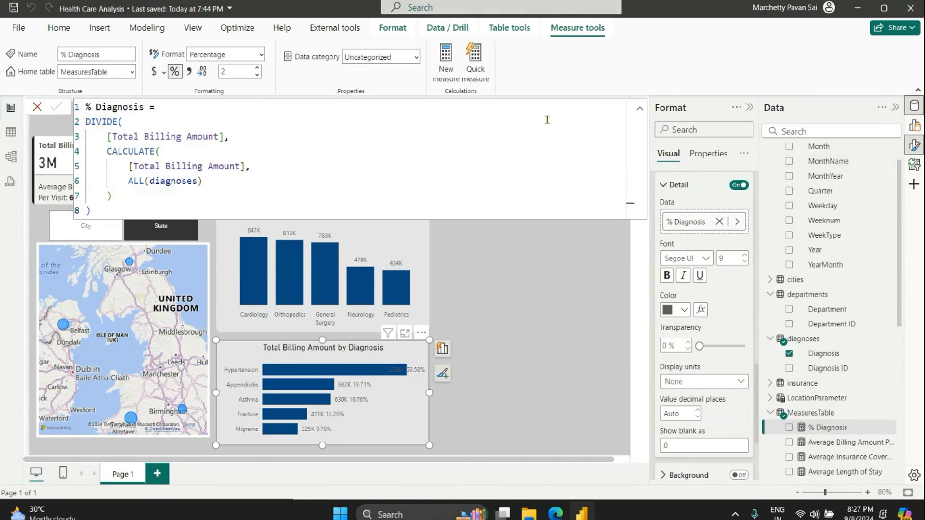
click(637, 109)
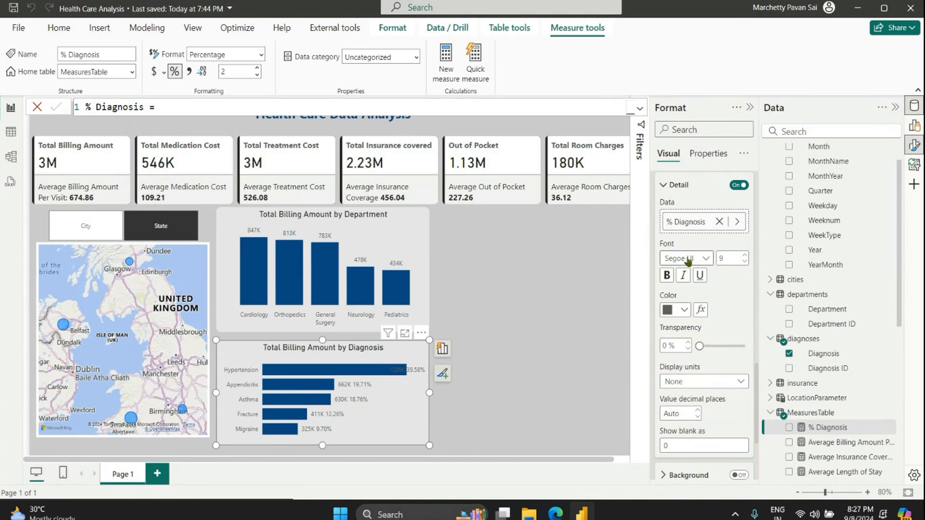
Set the position of the diagnosis chart's data labels to Inside end.
scroll(674, 203, up, 5)
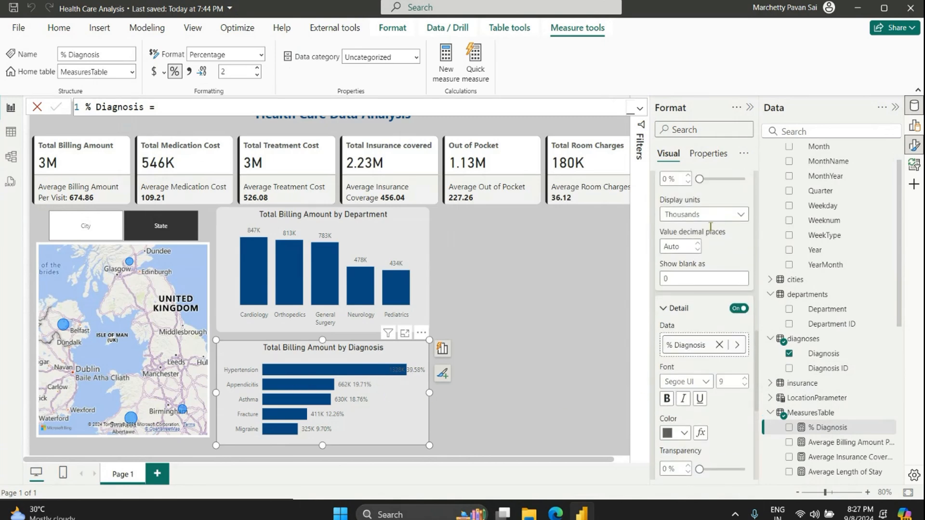
scroll(713, 259, up, 3)
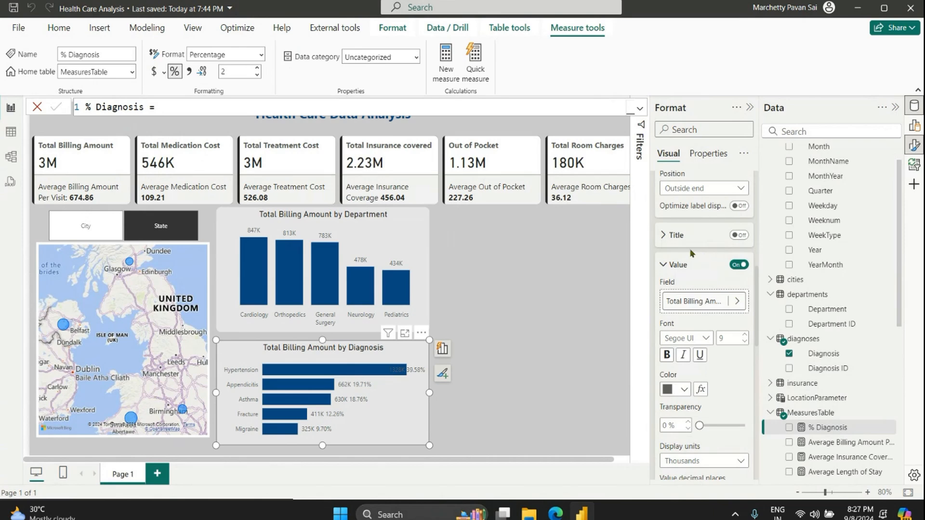
scroll(691, 253, up, 2)
click(694, 250)
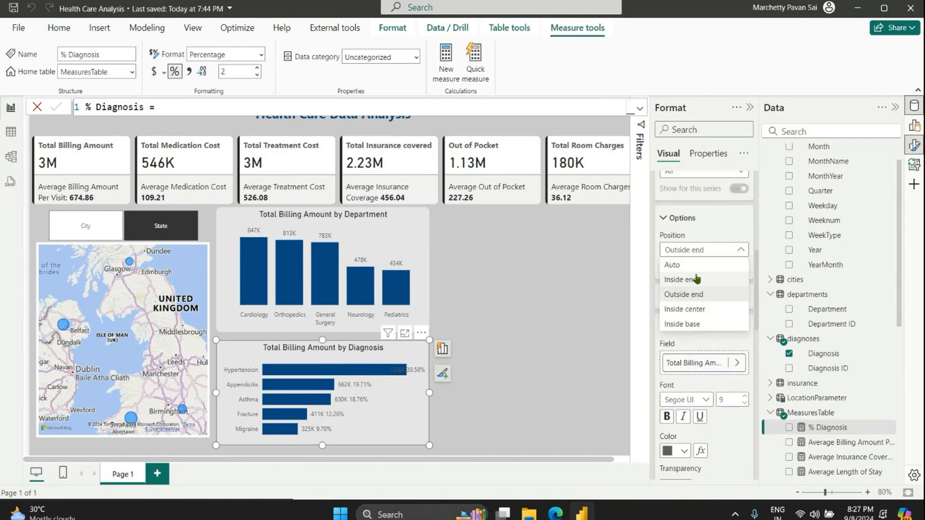
click(695, 279)
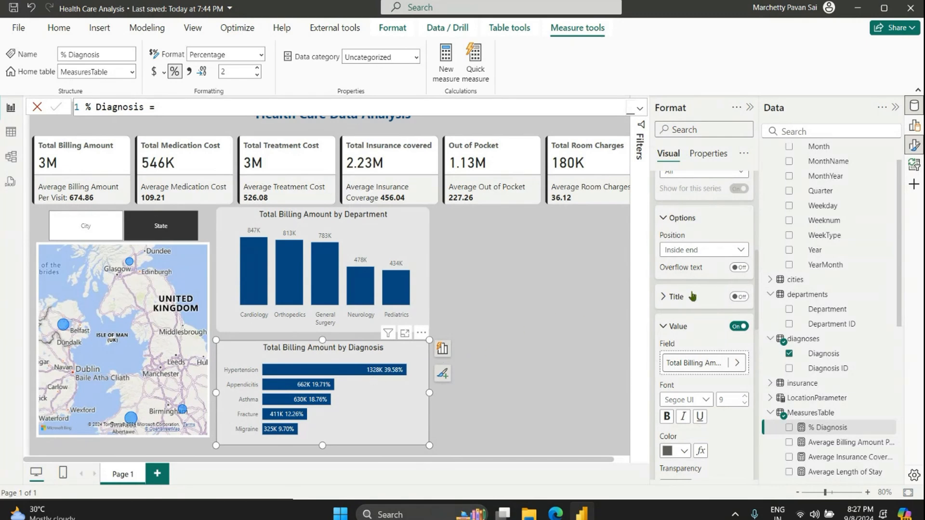
Create a new measure in MeasuresTable with the formula Blank measure = 0.
scroll(692, 296, up, 3)
scroll(791, 346, down, 4)
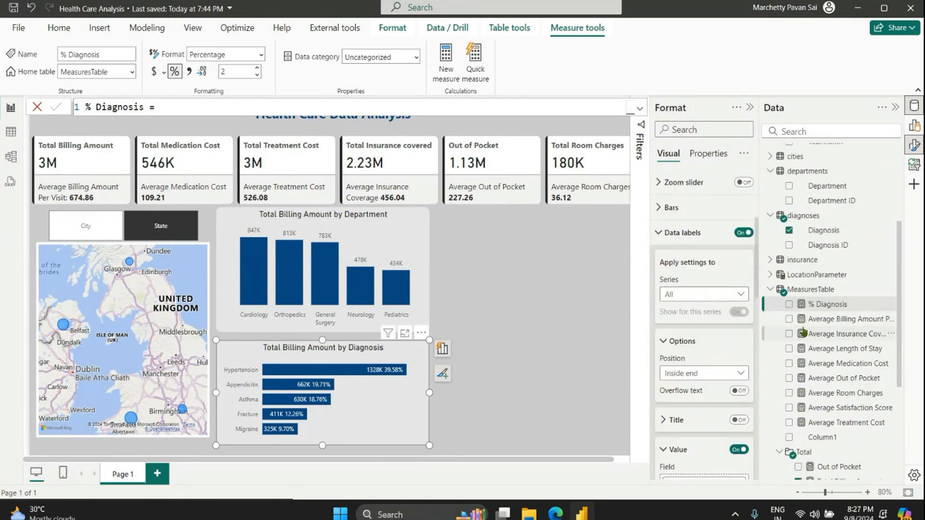
click(811, 227)
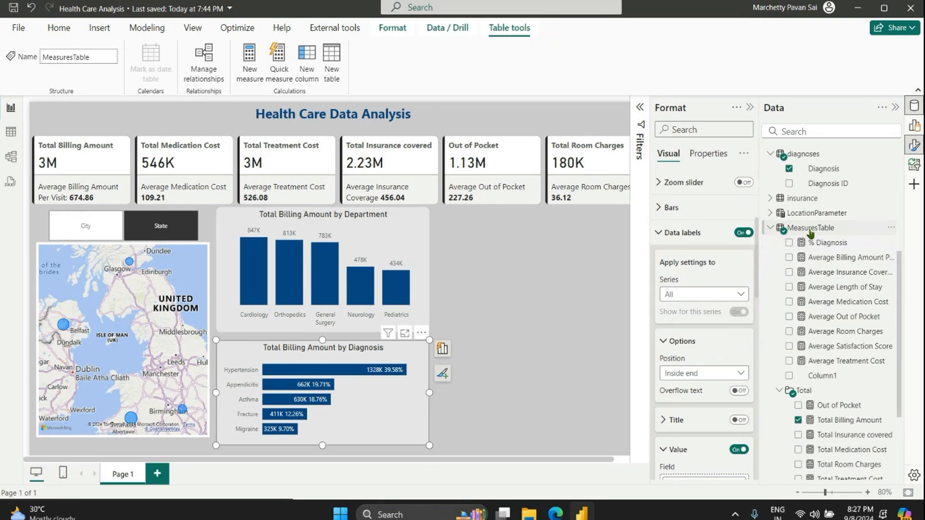
click(888, 228)
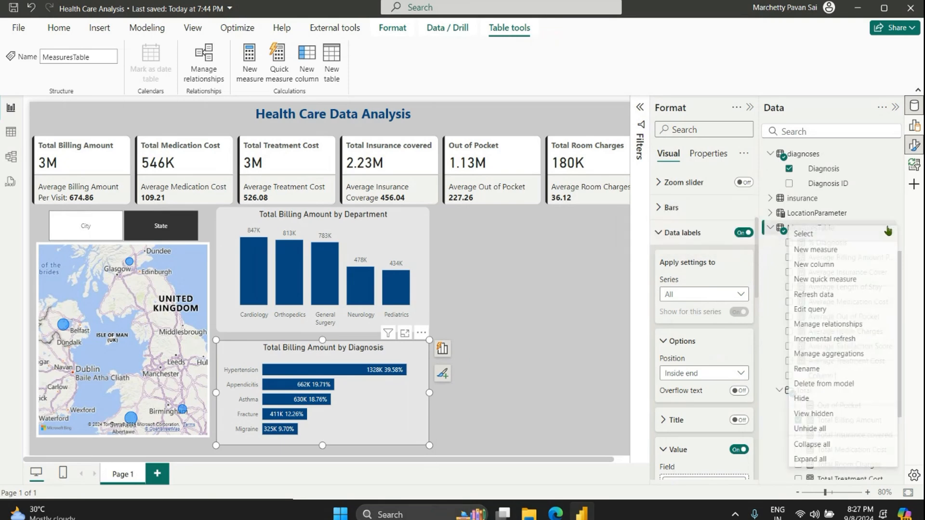
click(851, 250)
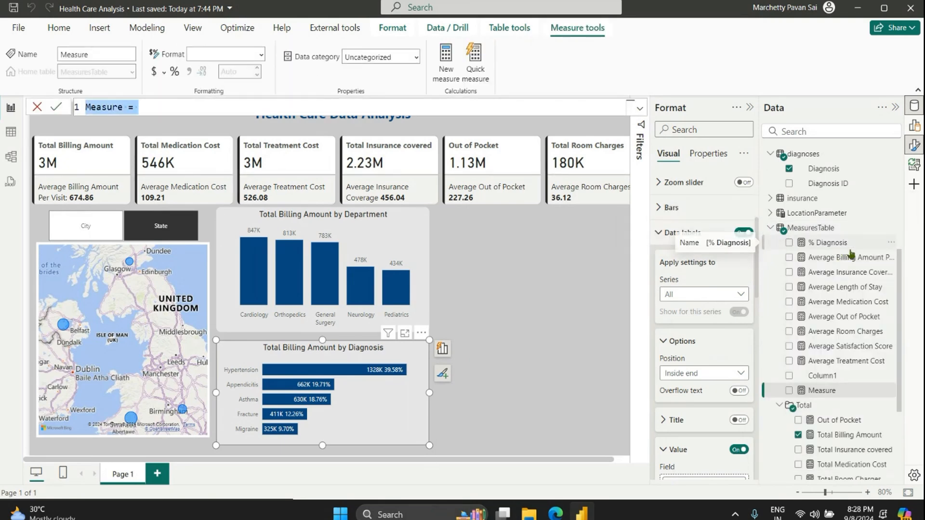
text(Blank measure =)
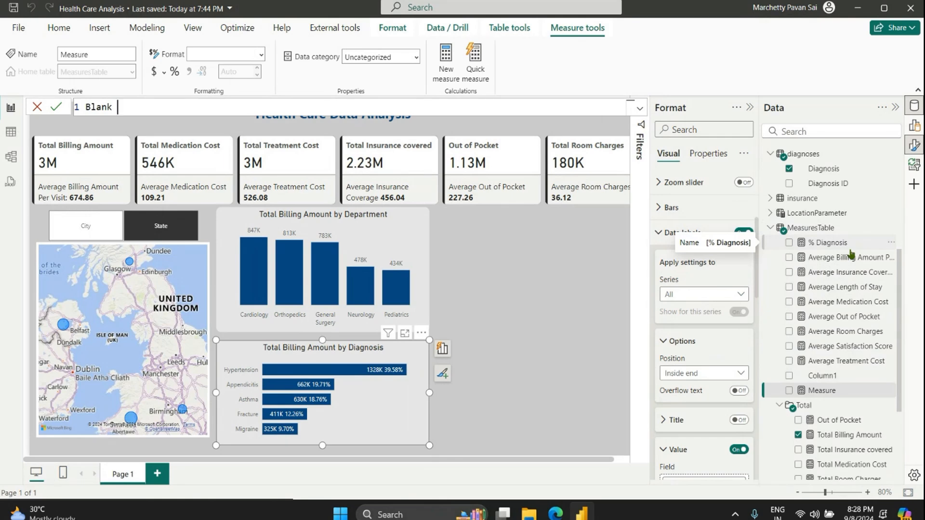
text( 0)
key(Return)
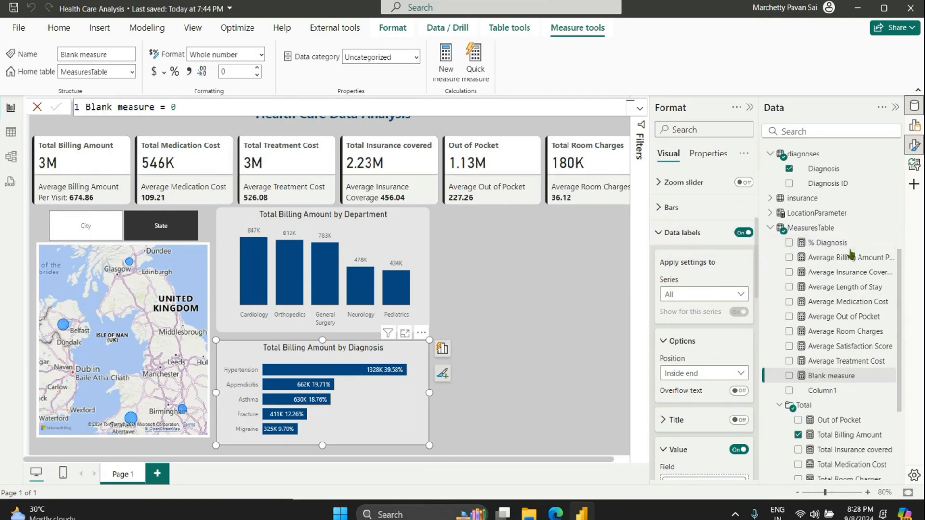
Add Blank measure to the diagnosis chart's X-axis, placed above Total Billing Amount.
click(915, 125)
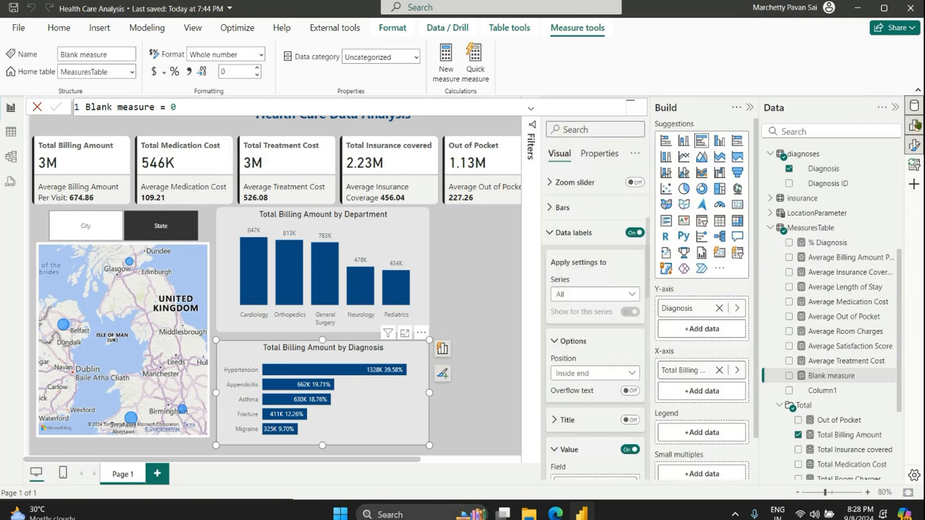
drag(831, 376, 696, 306)
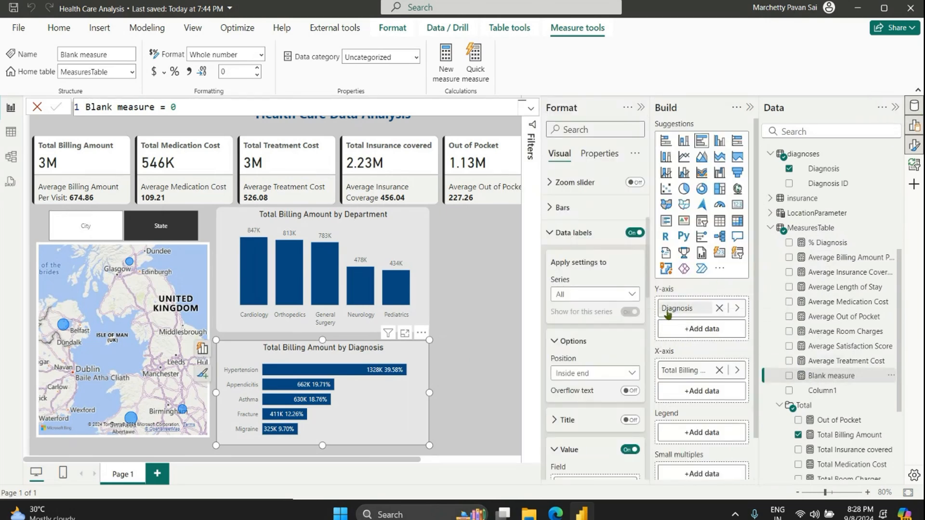
drag(829, 376, 698, 366)
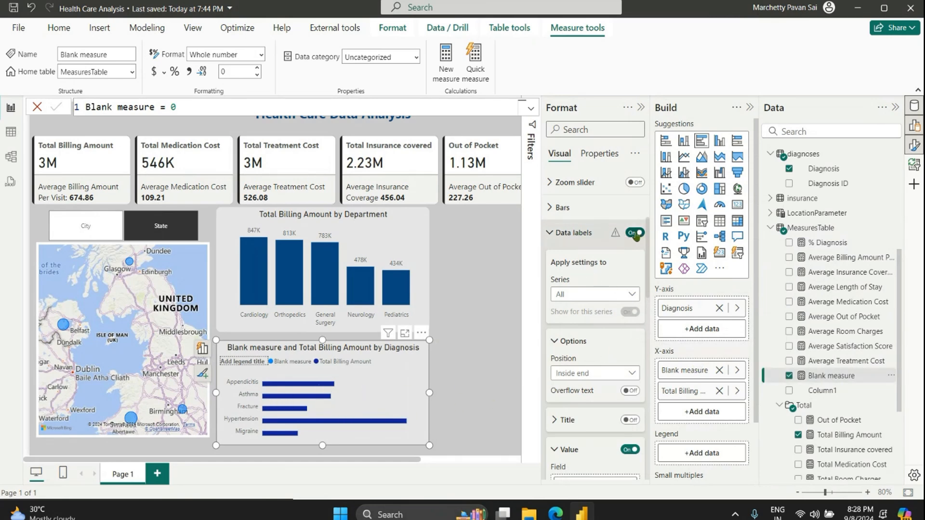
Turn off the Detail part of the diagnosis chart's data labels.
scroll(631, 424, down, 5)
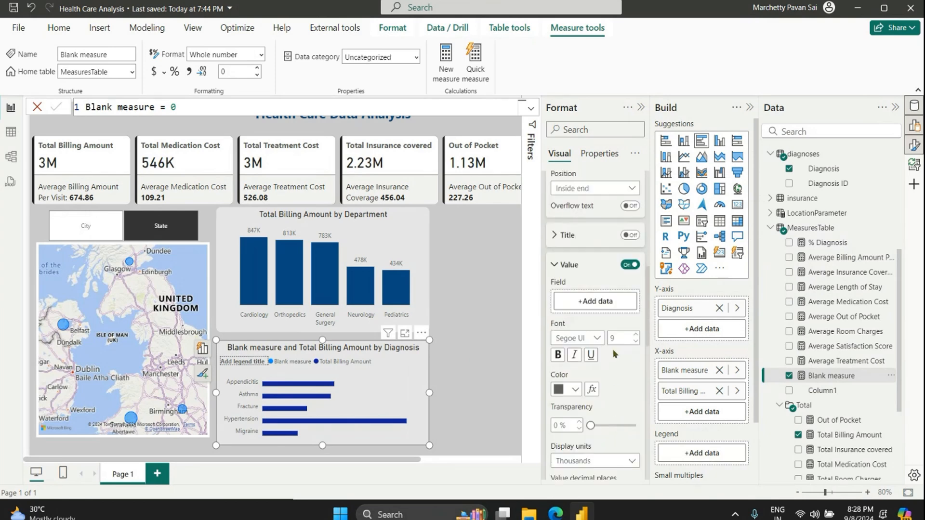
scroll(621, 345, down, 3)
click(628, 247)
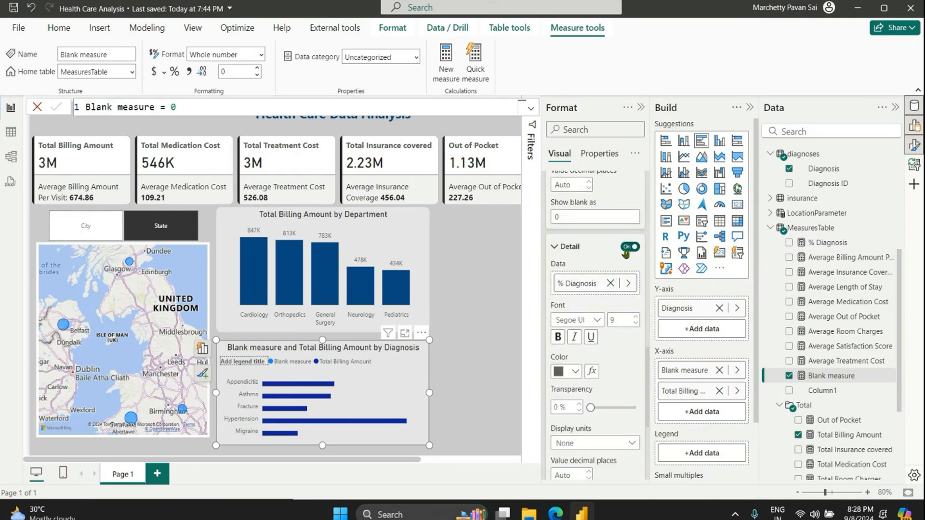
Remove the % Diagnosis field from the diagnosis bar chart's data label detail and collapse the data label settings.
click(629, 247)
click(614, 283)
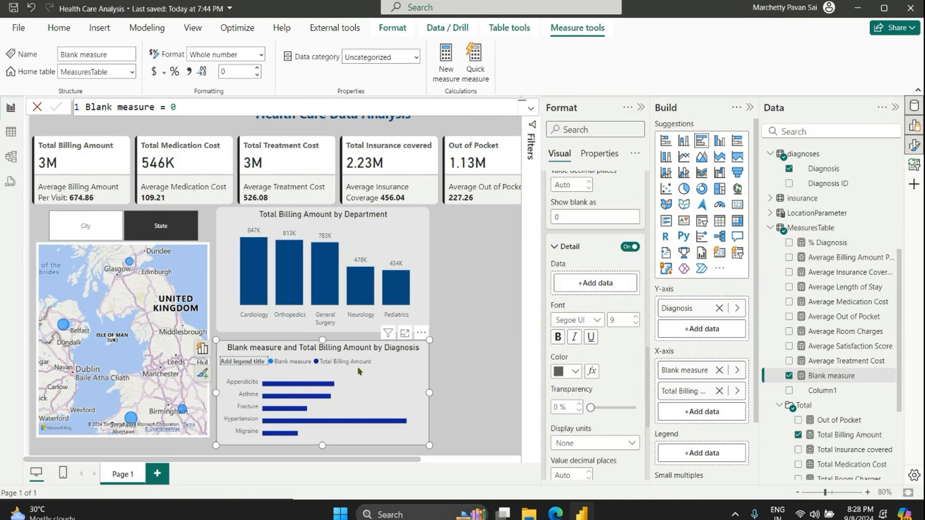
scroll(602, 264, up, 5)
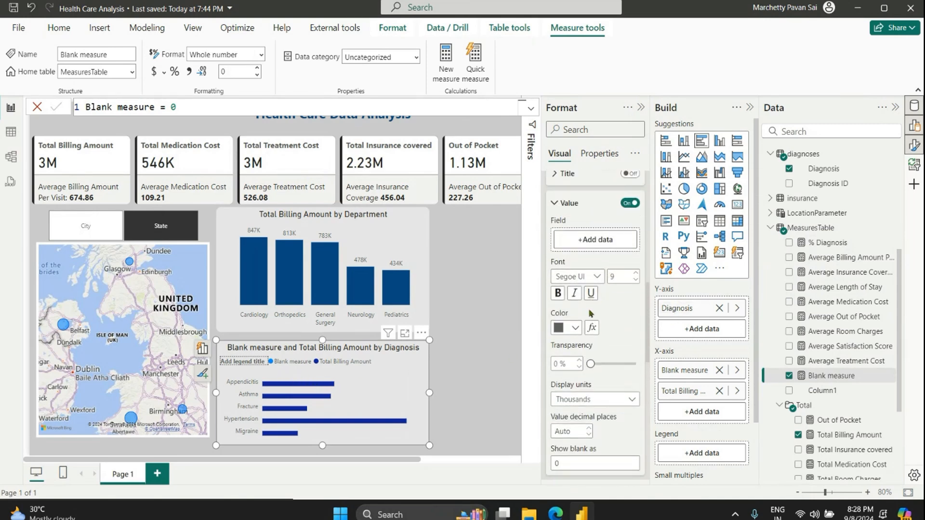
scroll(593, 317, up, 3)
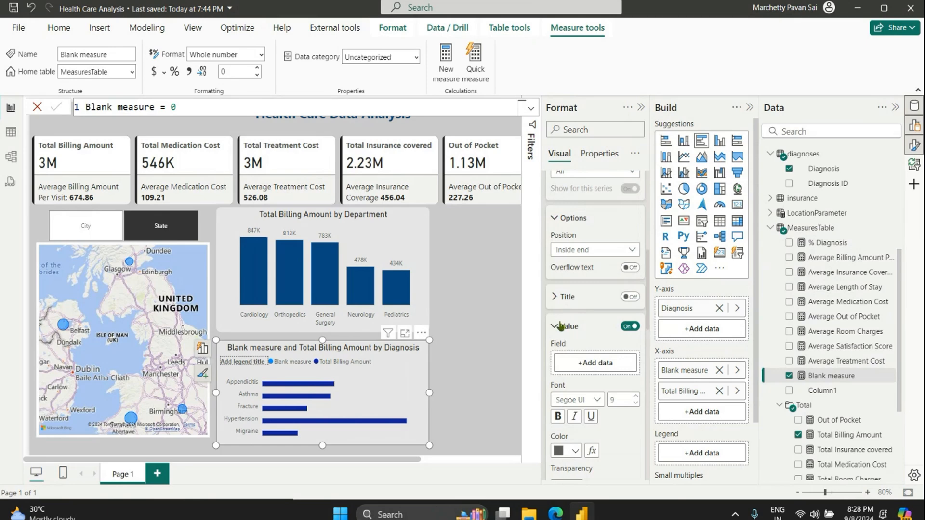
click(581, 220)
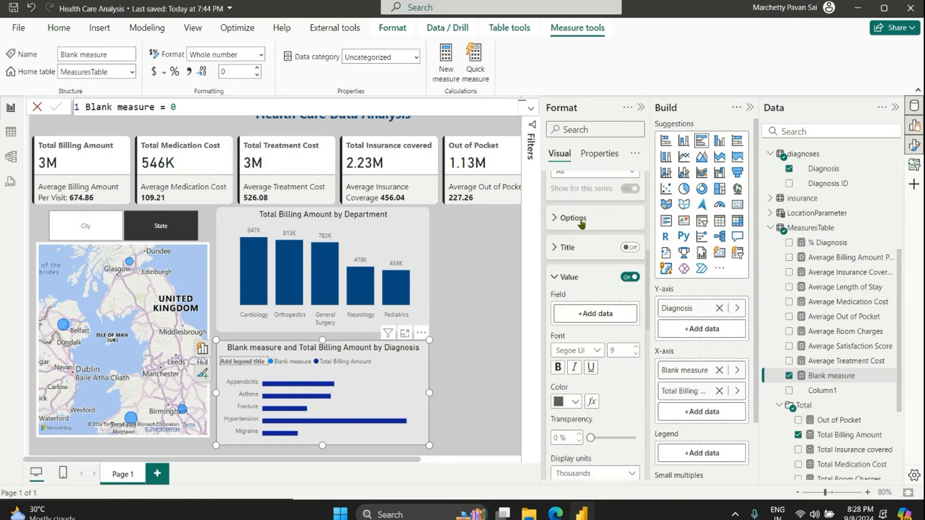
scroll(575, 248, up, 3)
click(574, 234)
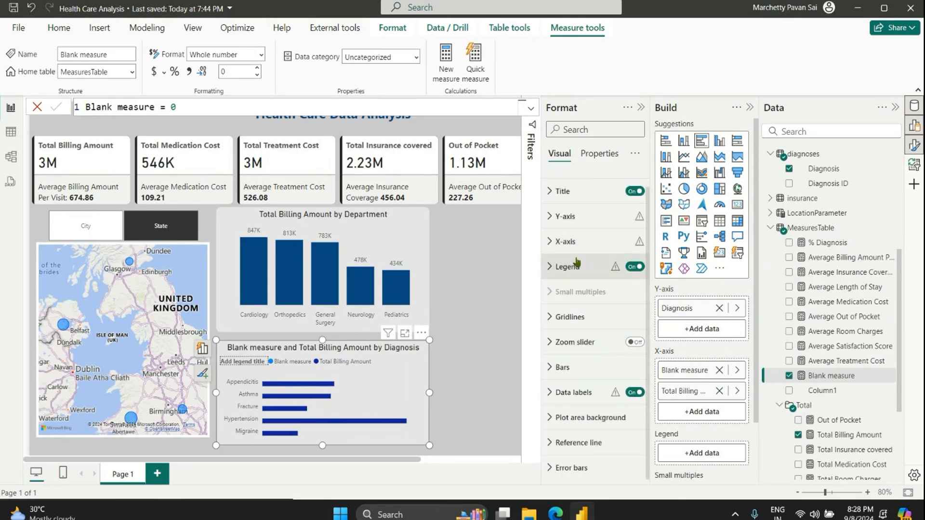
Enlarge the diagnosis bar chart upward over the department chart and wider toward the page's right edge.
drag(322, 339, 350, 297)
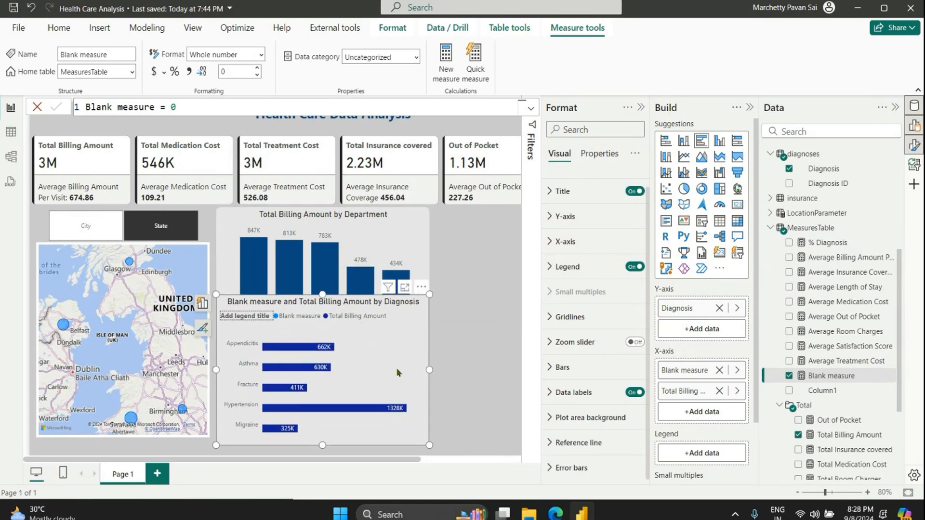
drag(426, 378, 498, 378)
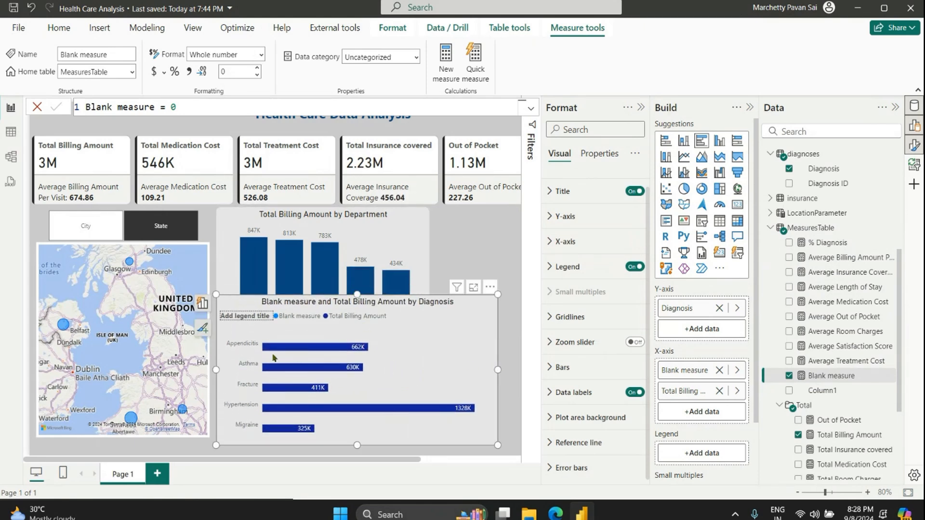
Apply the diagnosis bar chart's data label settings to the Blank measure series.
click(575, 392)
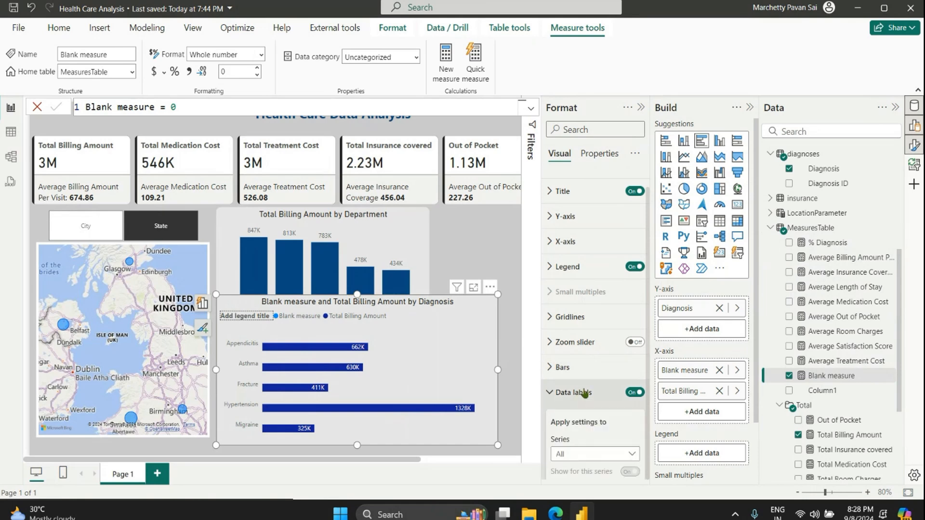
scroll(579, 366, down, 3)
click(568, 271)
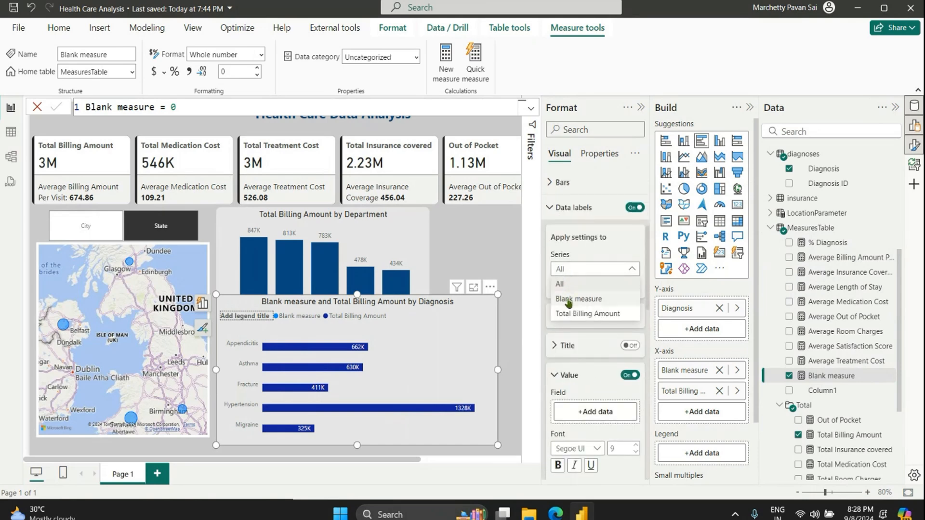
click(568, 298)
scroll(592, 296, down, 2)
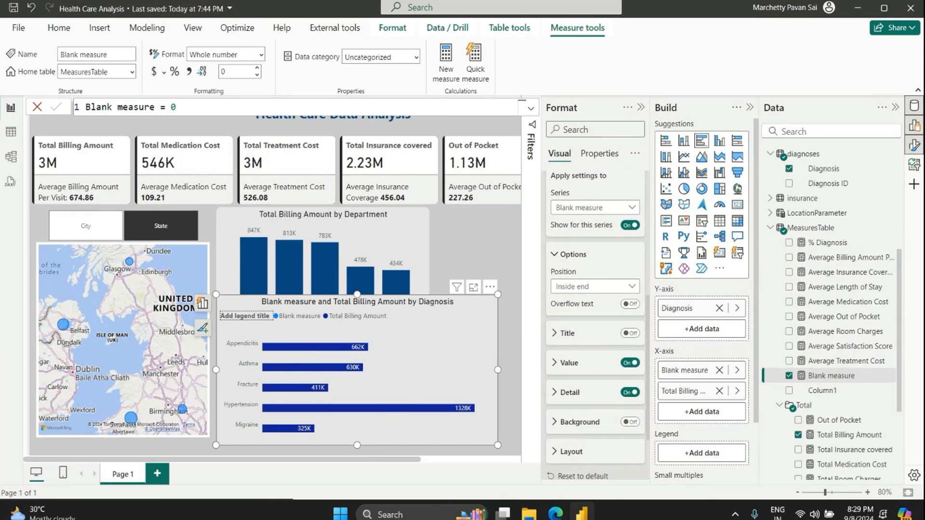
Start a new measure named Active Diagnosis in MeasuresTable, with its formula beginning on a second line.
click(819, 228)
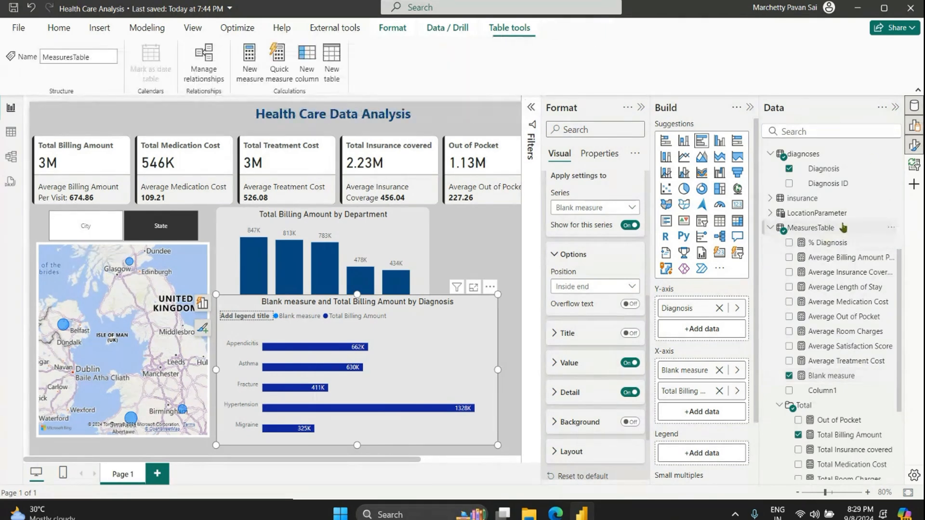
click(250, 67)
text(A)
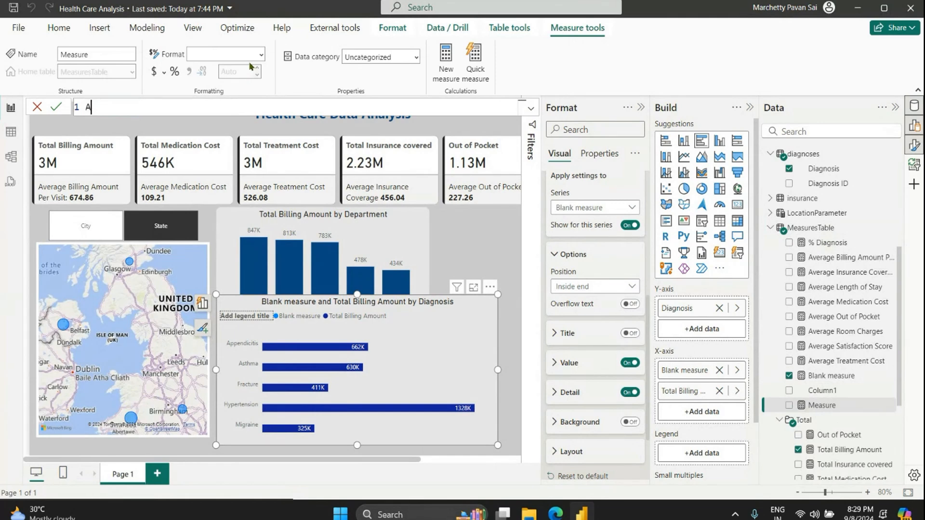
text(ctive Diagnosis =)
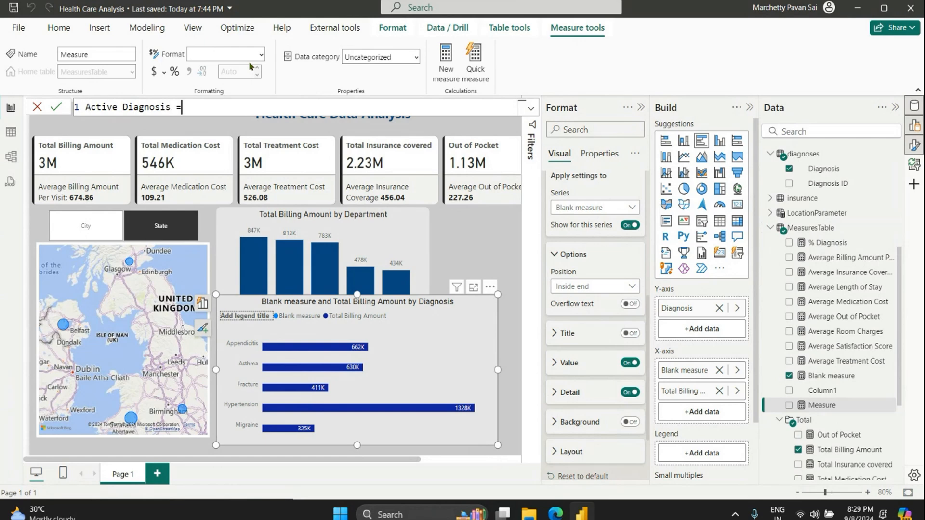
key(shift+Return)
text(sele)
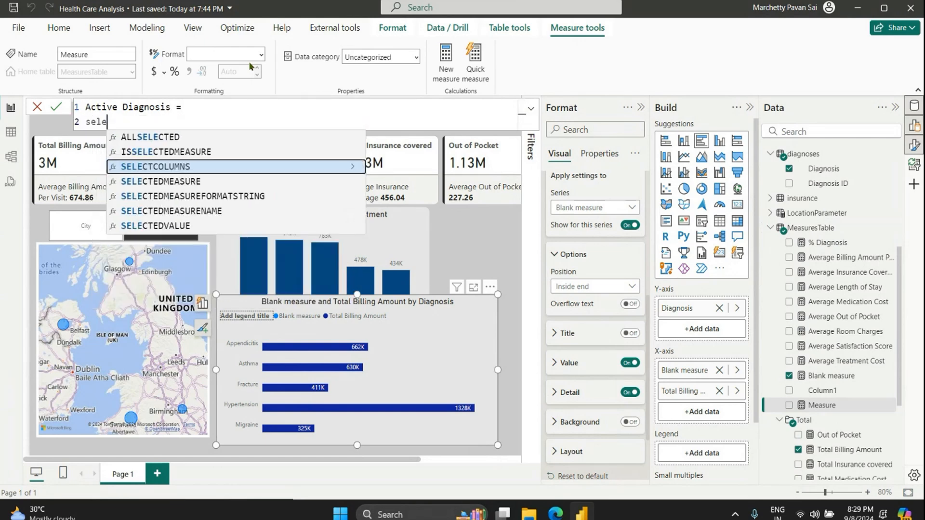
key(Down)
key(Down)
key(Down)
key(Tab)
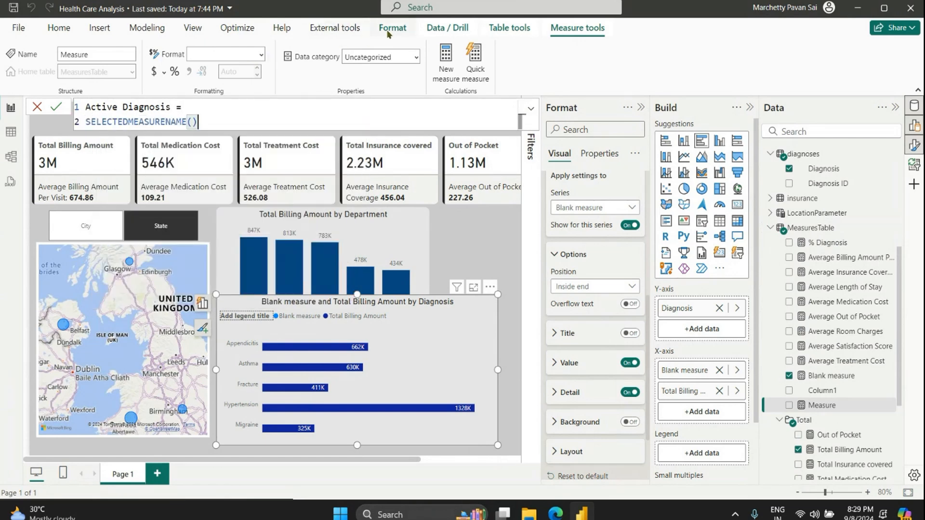
key(BackSpace)
key(BackSpace)
key(BackSpace)
key(BackSpace)
key(BackSpace)
key(BackSpace)
key(BackSpace)
key(BackSpace)
key(BackSpace)
key(BackSpace)
key(BackSpace)
key(BackSpace)
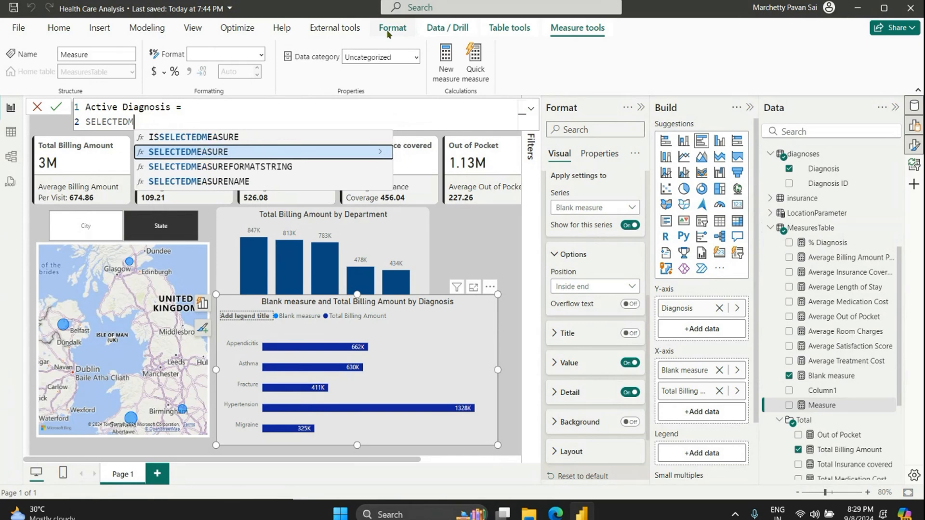
Complete the Active Diagnosis formula as SELECTEDVALUE(diagnoses[Diagnosis]) and commit the measure.
text(V)
key(Tab)
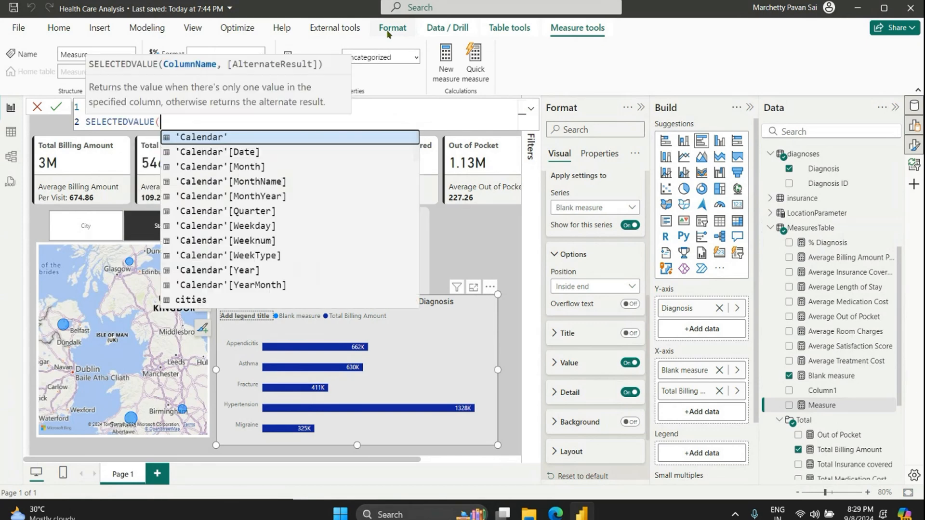
text(dep)
key(BackSpace)
key(BackSpace)
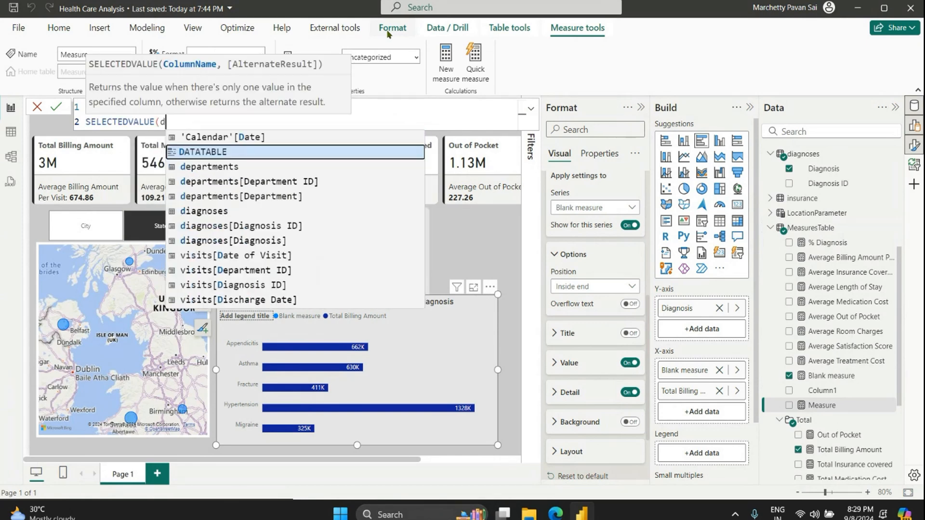
text(ia)
key(Down)
key(Down)
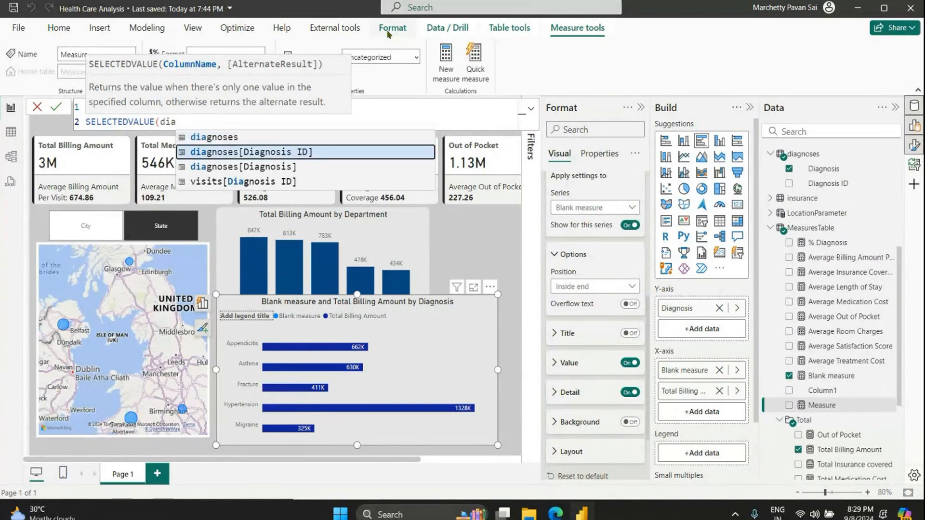
key(Tab)
text())
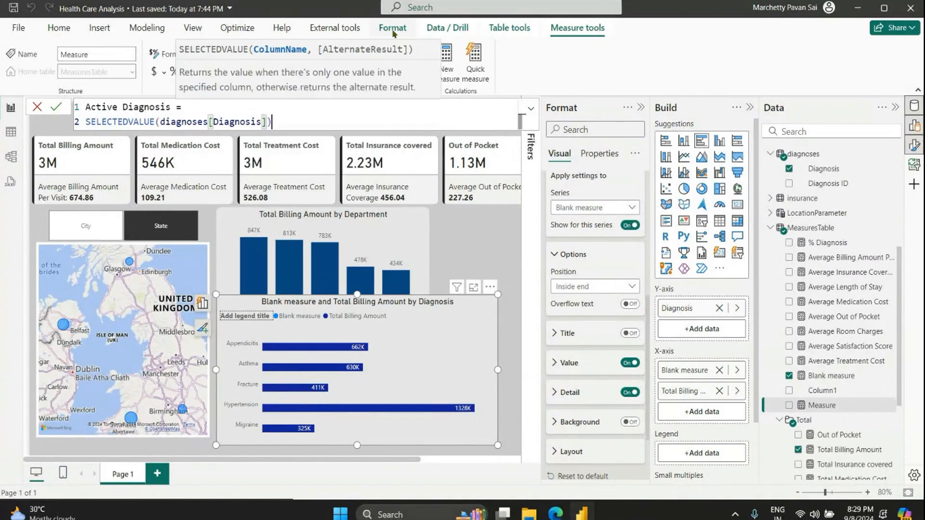
key(Return)
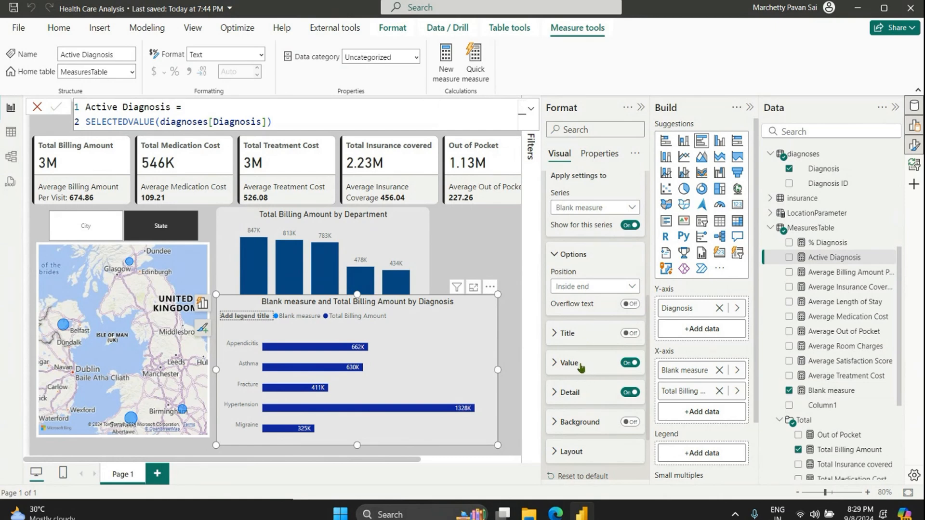
Set the data label value field of the Blank measure series to the Active Diagnosis measure.
scroll(581, 329, down, 2)
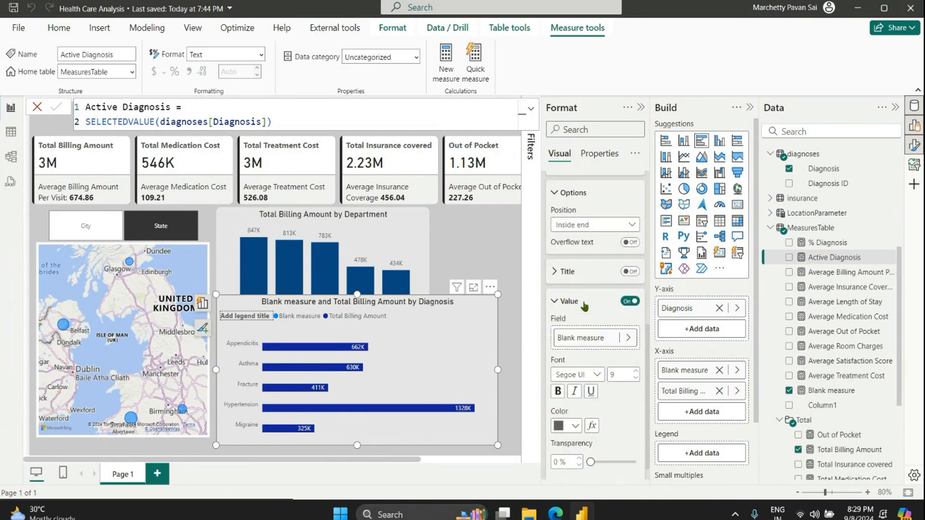
click(584, 304)
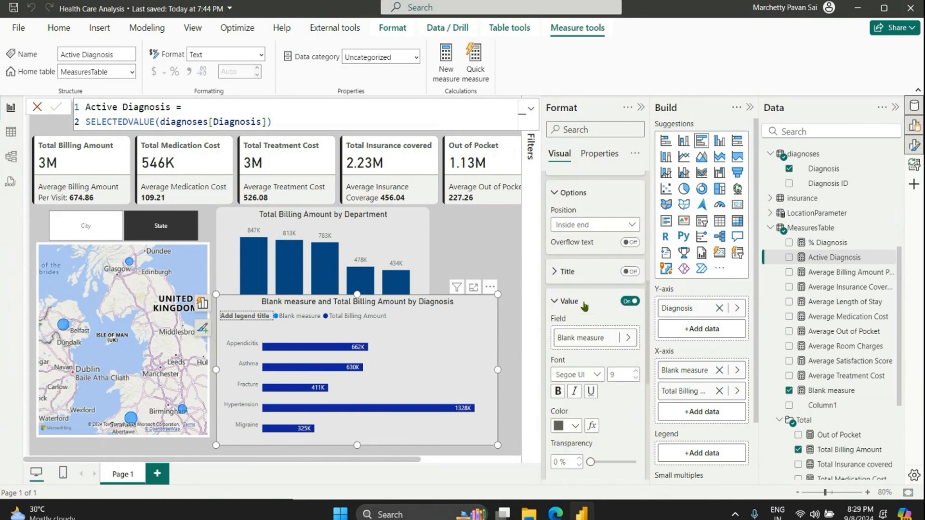
click(627, 338)
scroll(708, 217, up, 3)
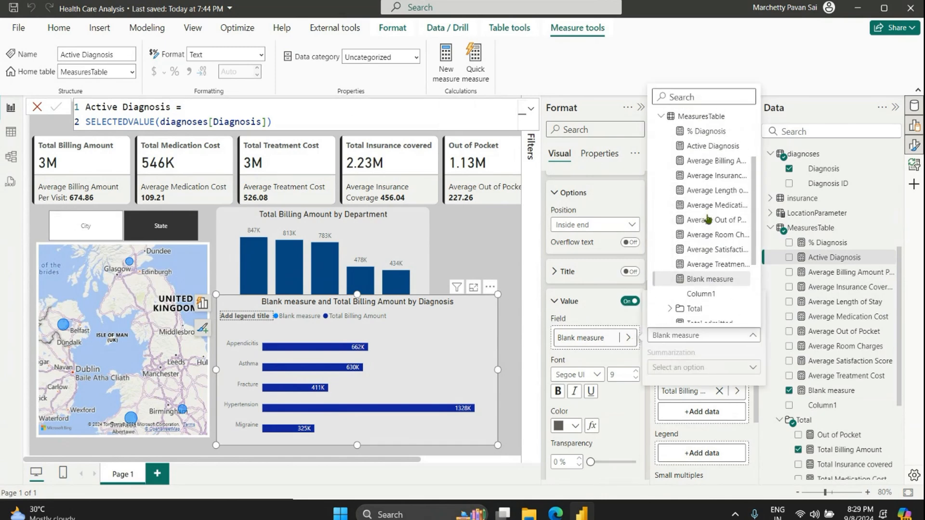
click(702, 149)
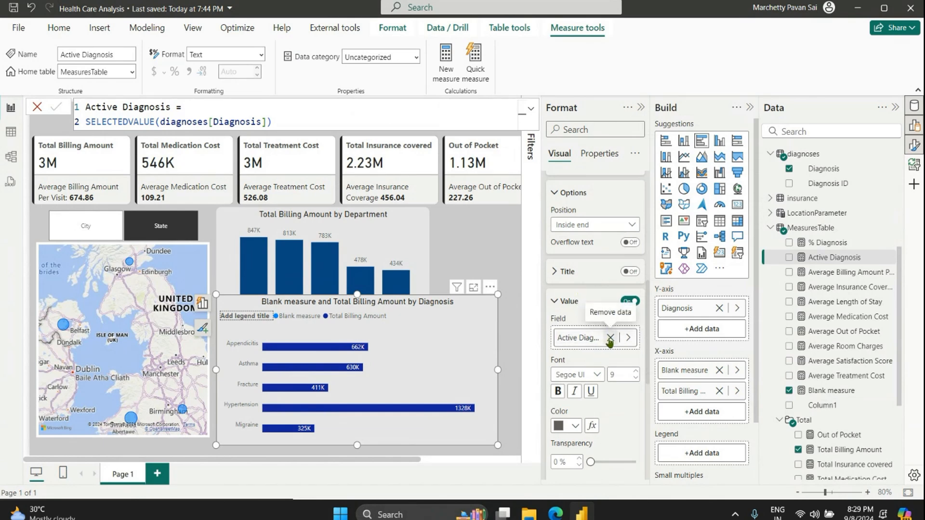
Review the Blank measure series' data label settings, including its value field, display units and detail options.
scroll(609, 342, up, 5)
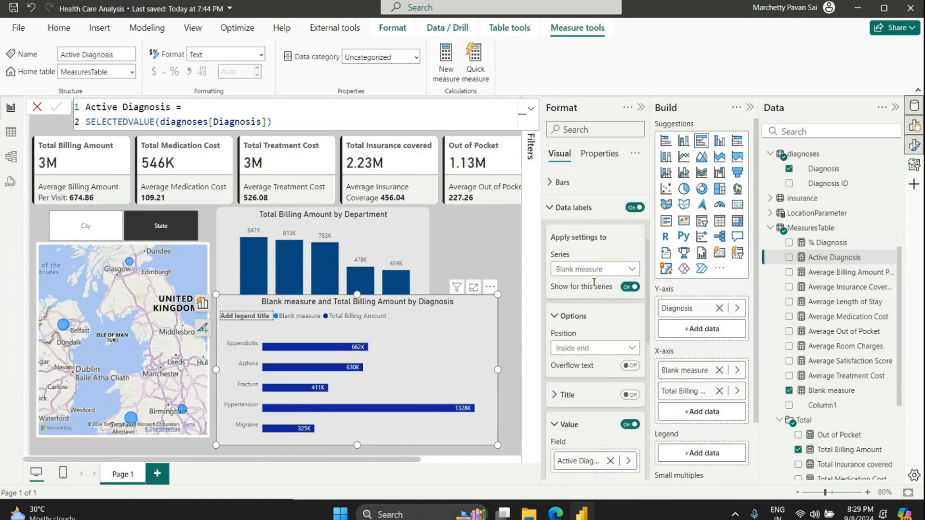
click(591, 270)
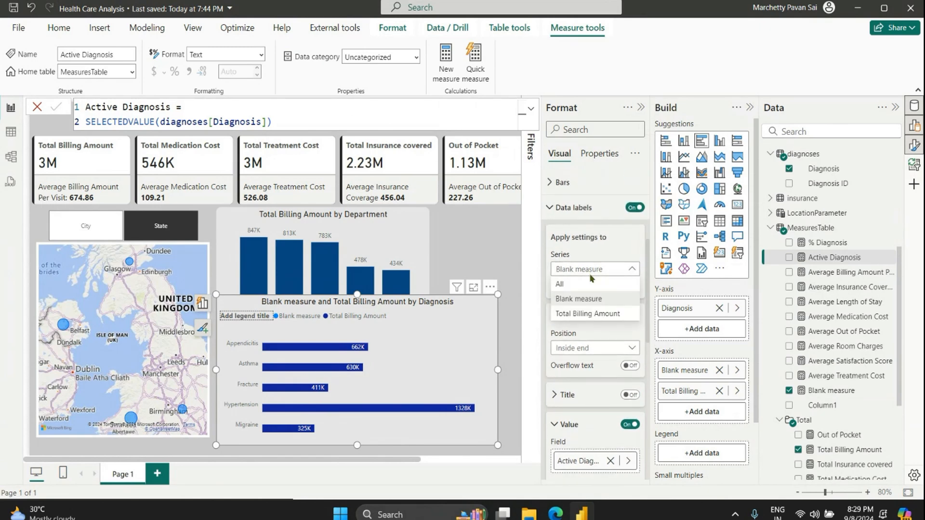
click(599, 298)
scroll(602, 391, down, 5)
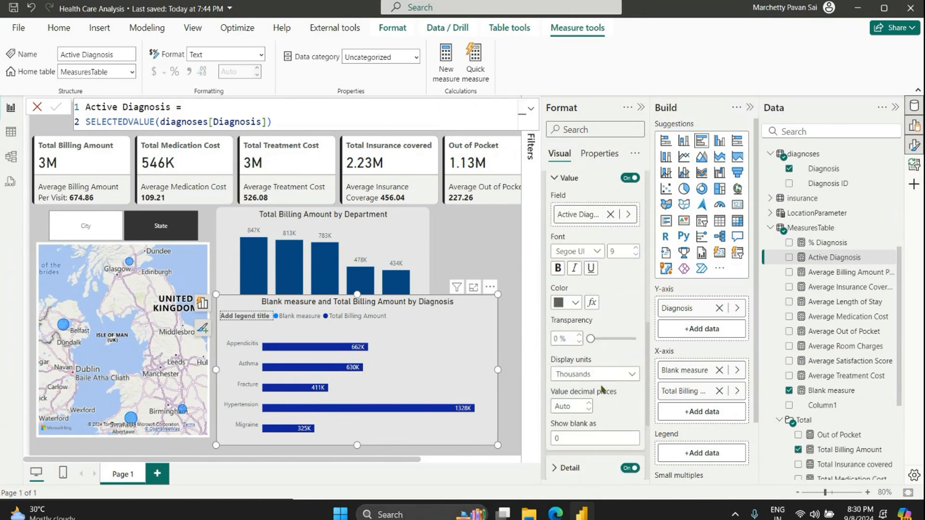
click(611, 350)
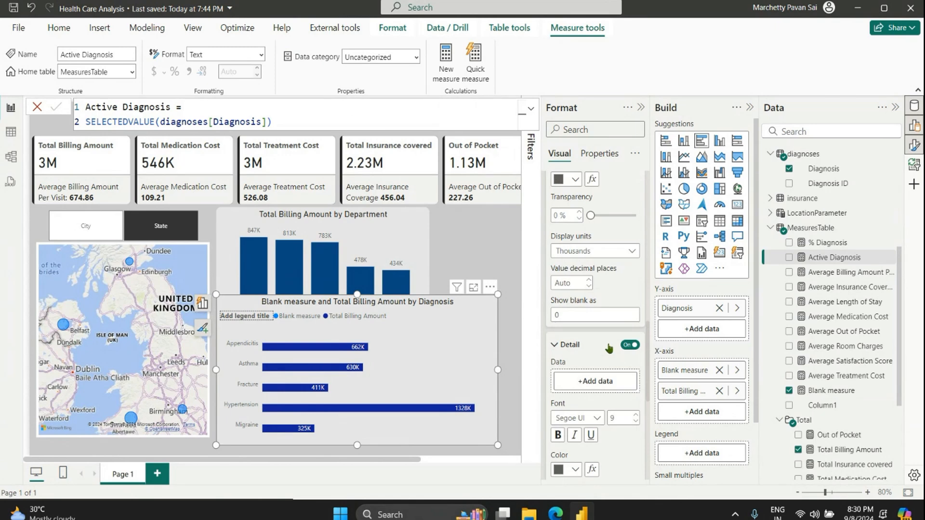
scroll(597, 347, up, 3)
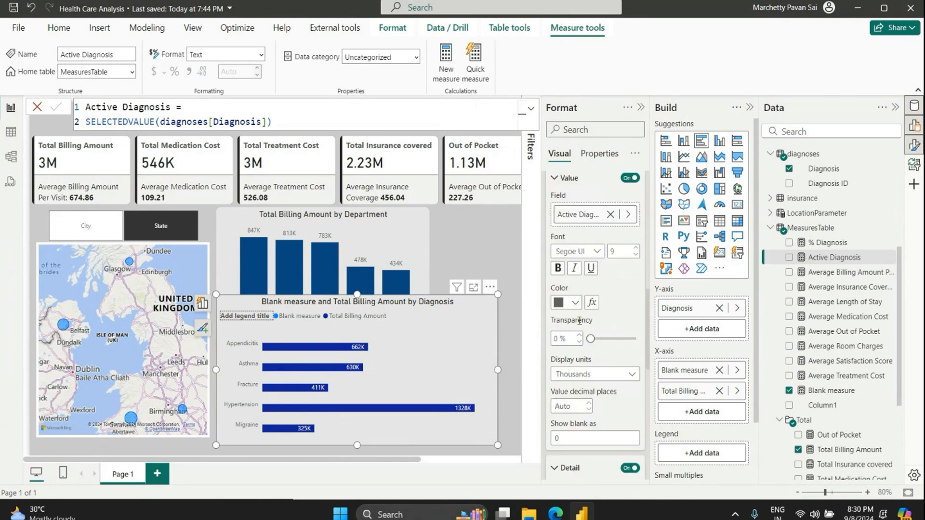
scroll(600, 304, up, 3)
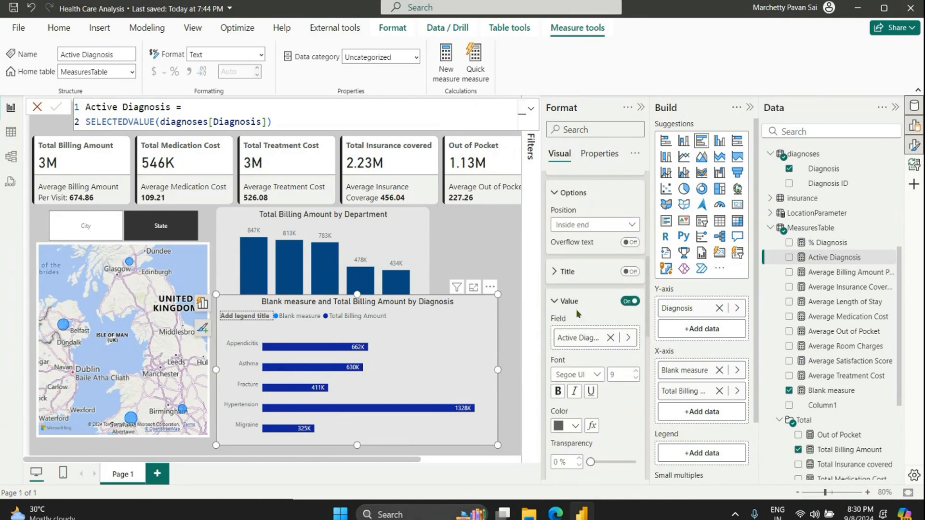
scroll(574, 316, up, 5)
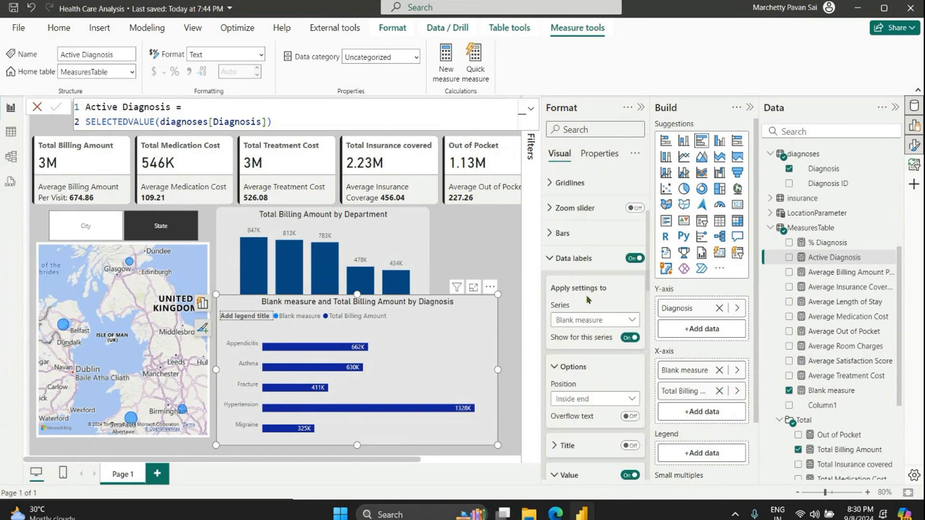
Set the data label position of the Blank measure series to Auto.
scroll(588, 337, down, 2)
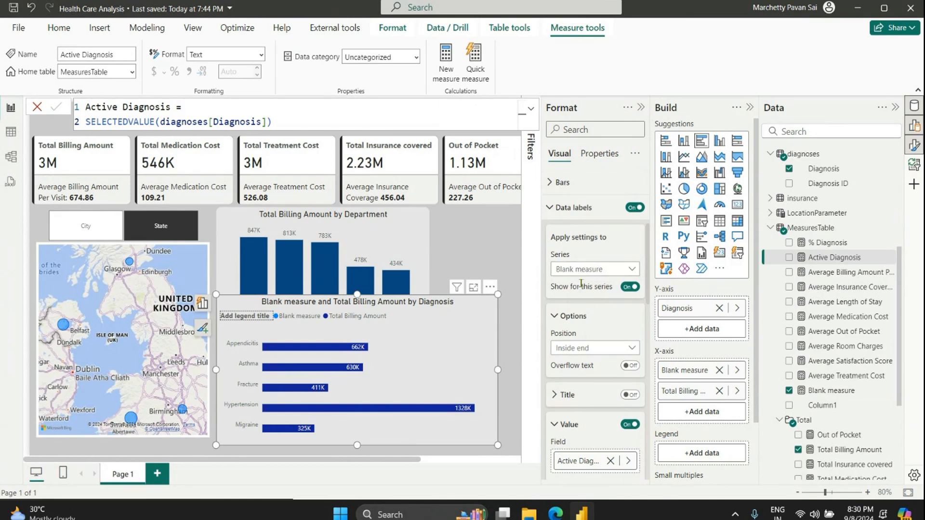
scroll(600, 295, down, 4)
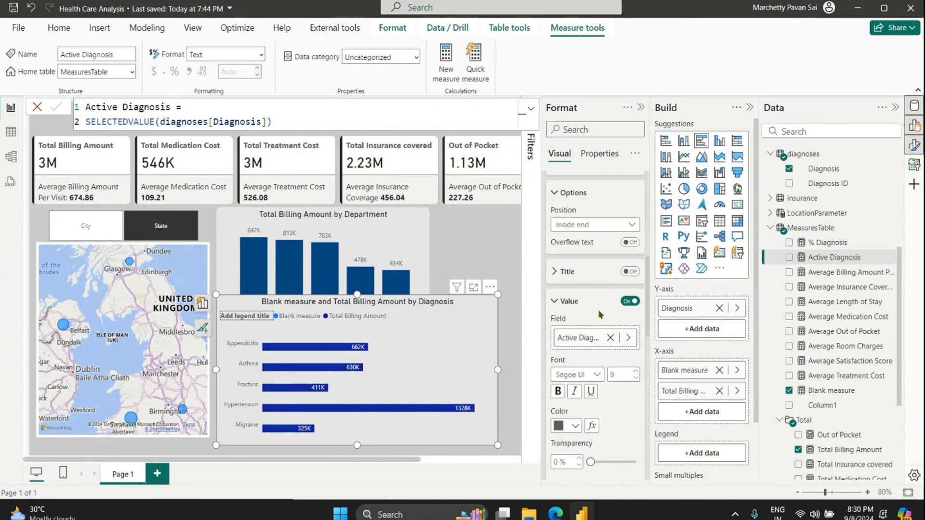
click(584, 226)
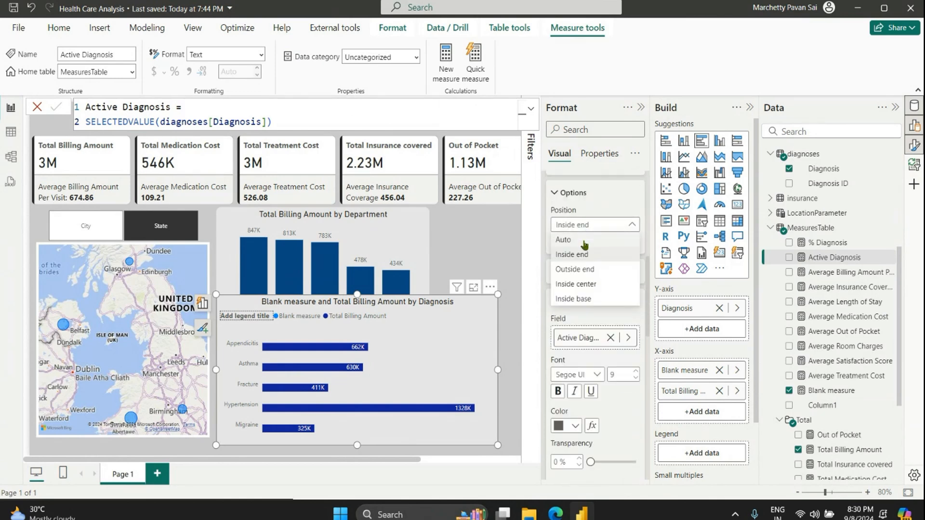
click(584, 238)
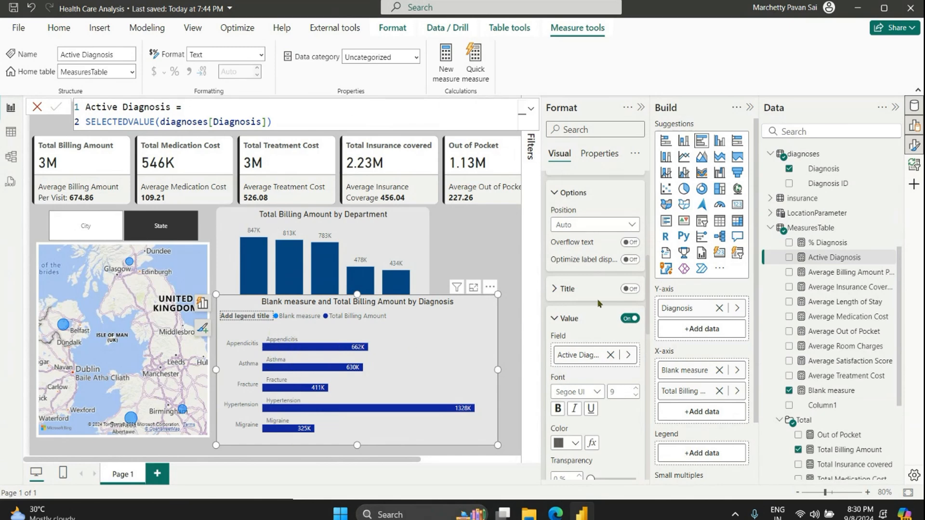
Turn off the Y-axis values on the diagnosis bar chart.
scroll(609, 258, up, 10)
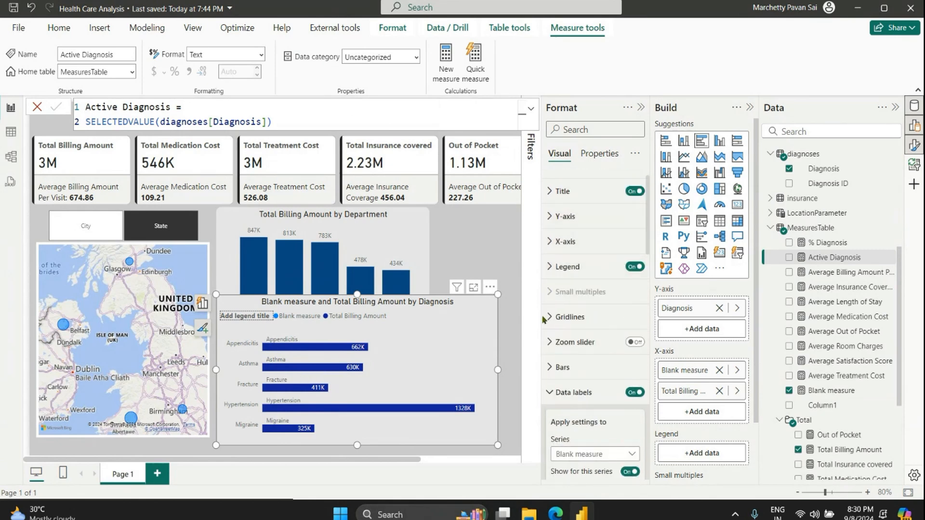
click(580, 217)
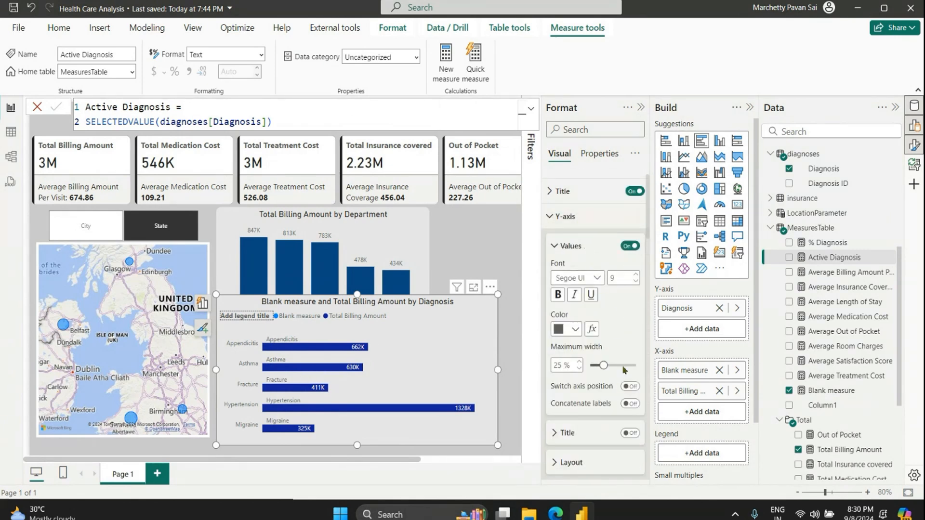
click(628, 247)
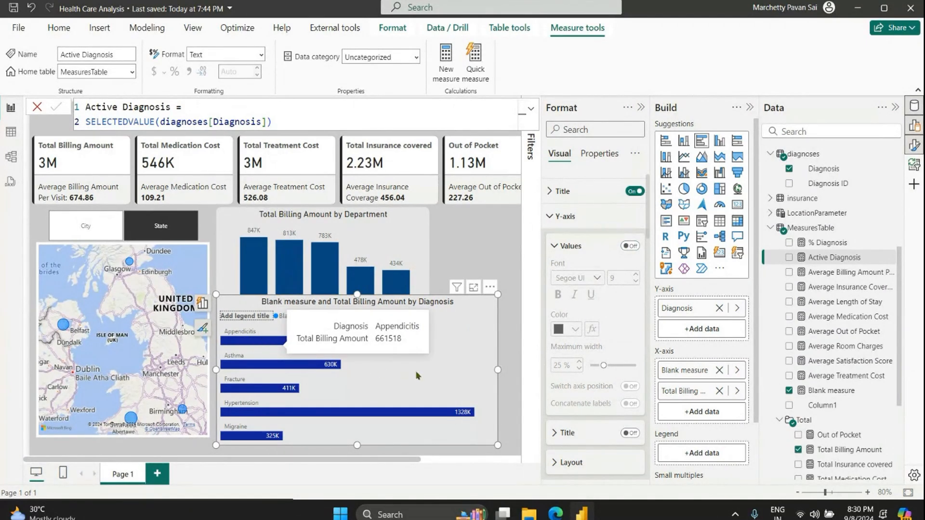
click(568, 216)
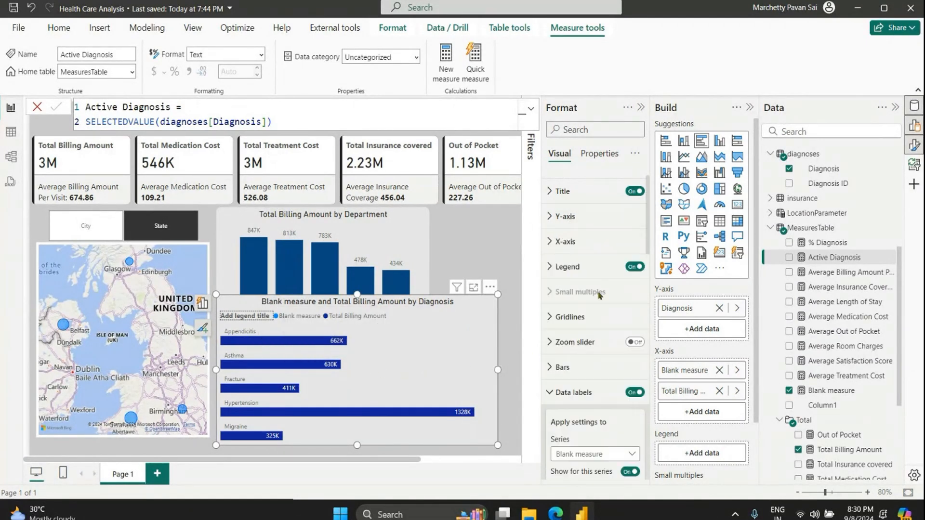
Add the % Diagnosis measure as the detail data of the Blank measure series' data labels.
scroll(592, 219, down, 6)
scroll(595, 337, down, 5)
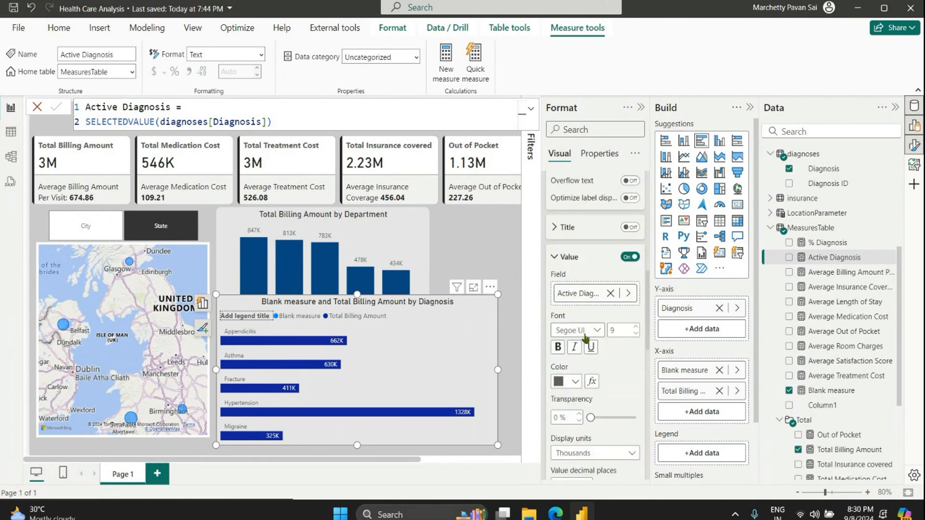
scroll(678, 343, down, 3)
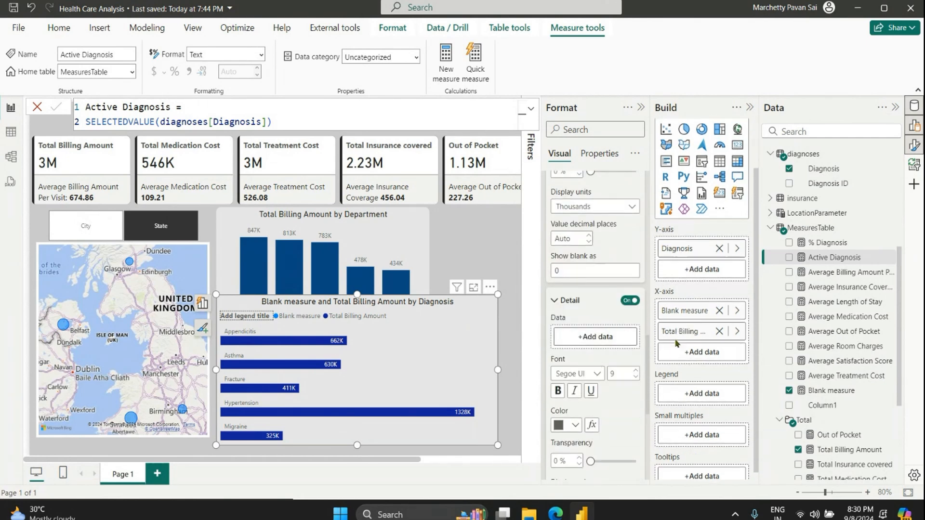
drag(832, 247, 587, 334)
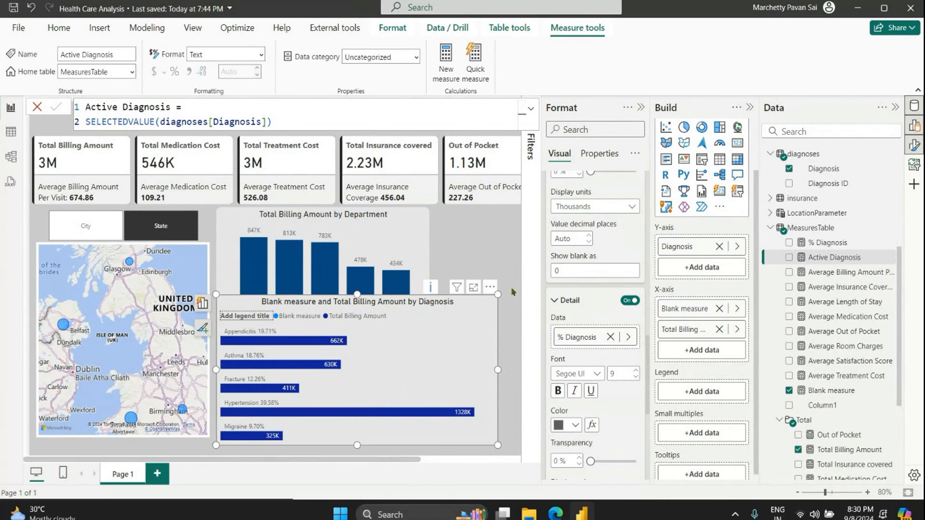
Turn off the legend of the diagnosis bar chart.
scroll(597, 282, up, 10)
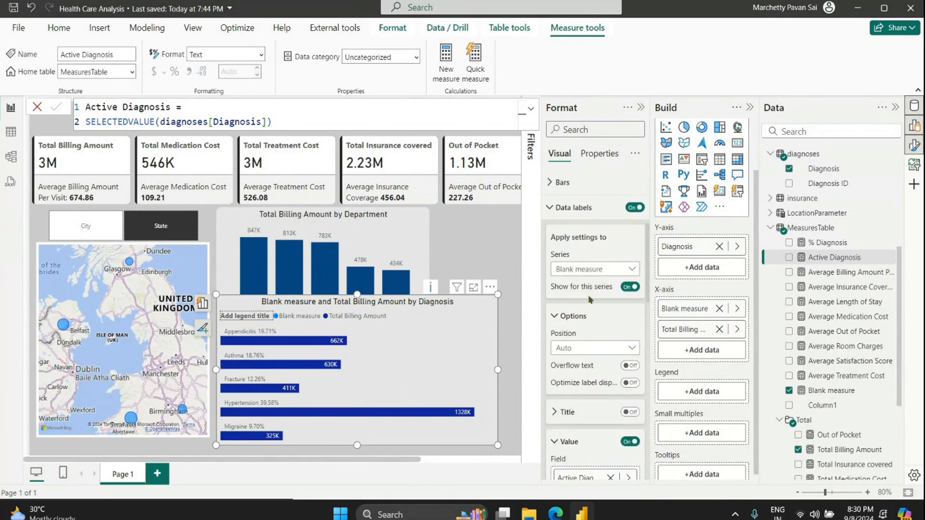
scroll(594, 294, up, 3)
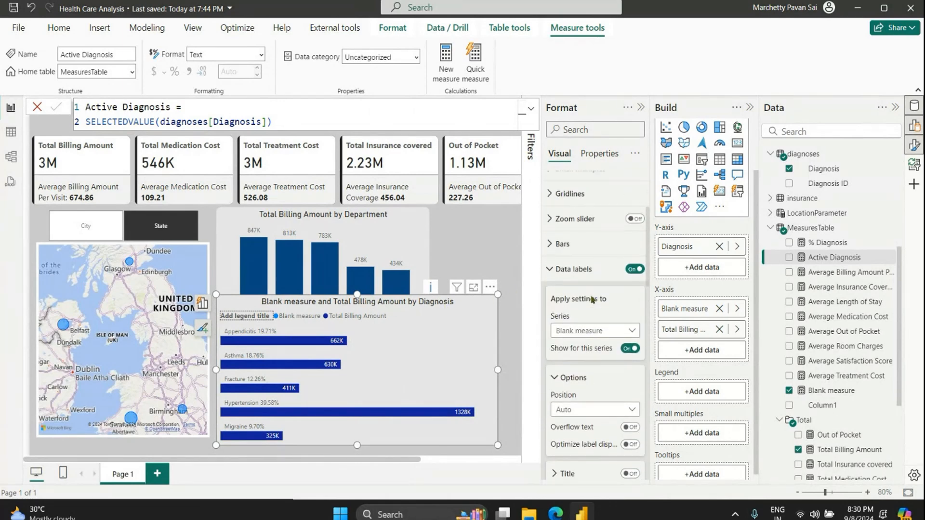
click(588, 270)
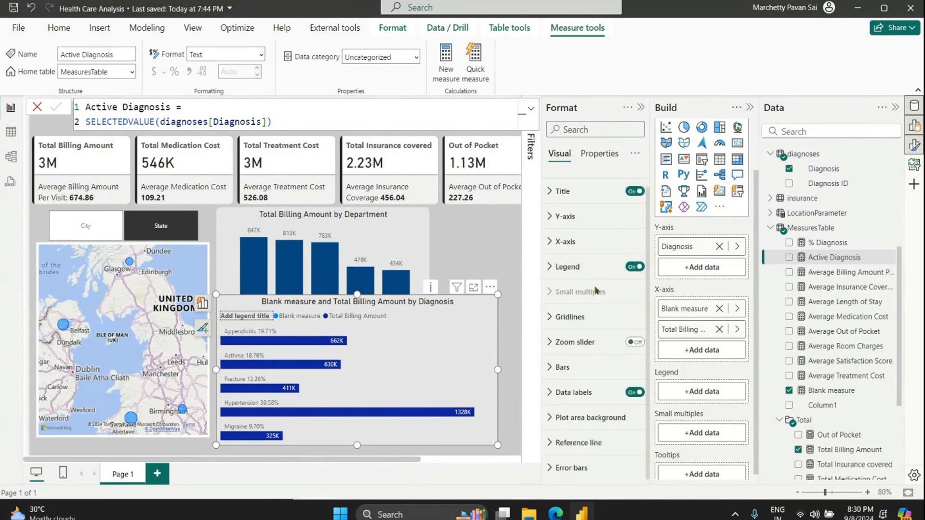
click(622, 268)
click(633, 267)
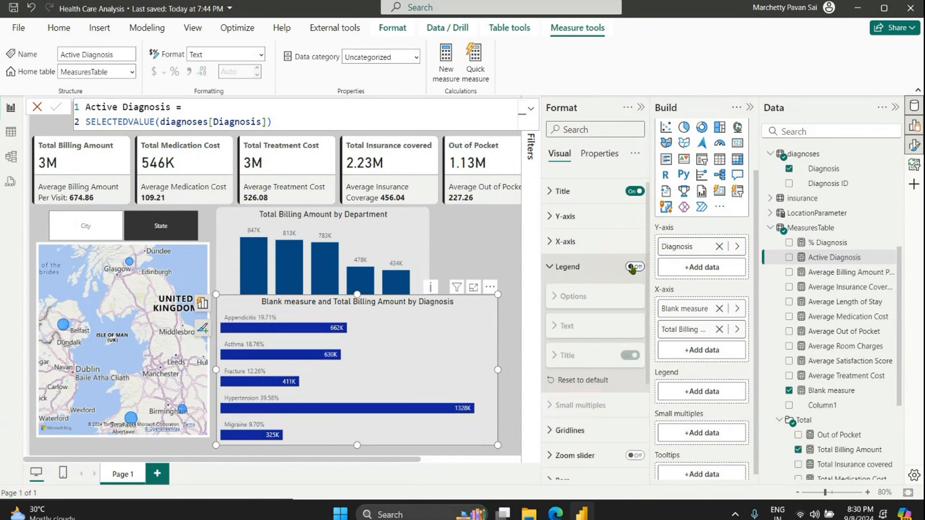
click(567, 266)
Remove "Blank measure and" from the diagnosis chart's title so it reads Total Billing Amount by Diagnosis.
click(562, 208)
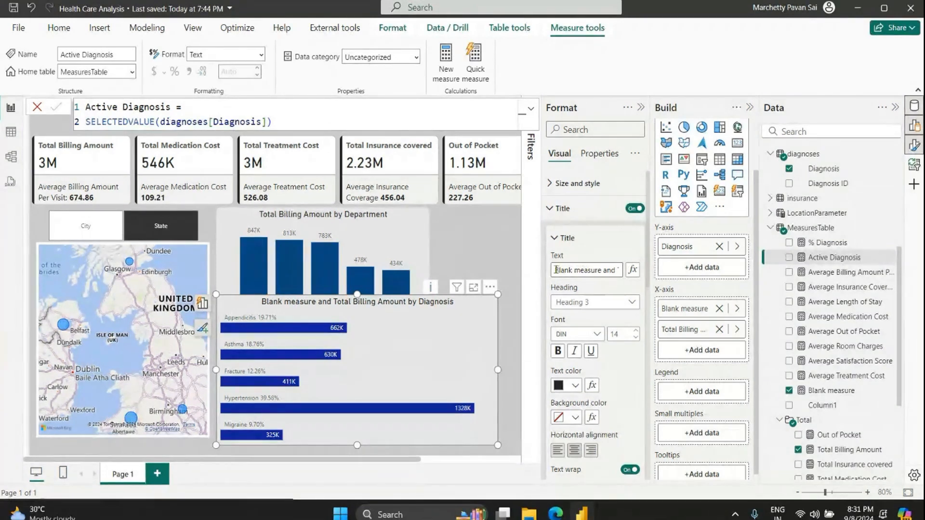
mouse_move(555, 270)
mouse_down()
mouse_move(621, 271)
mouse_move(554, 270)
mouse_move(613, 271)
mouse_move(554, 270)
mouse_move(609, 270)
mouse_move(570, 266)
mouse_up()
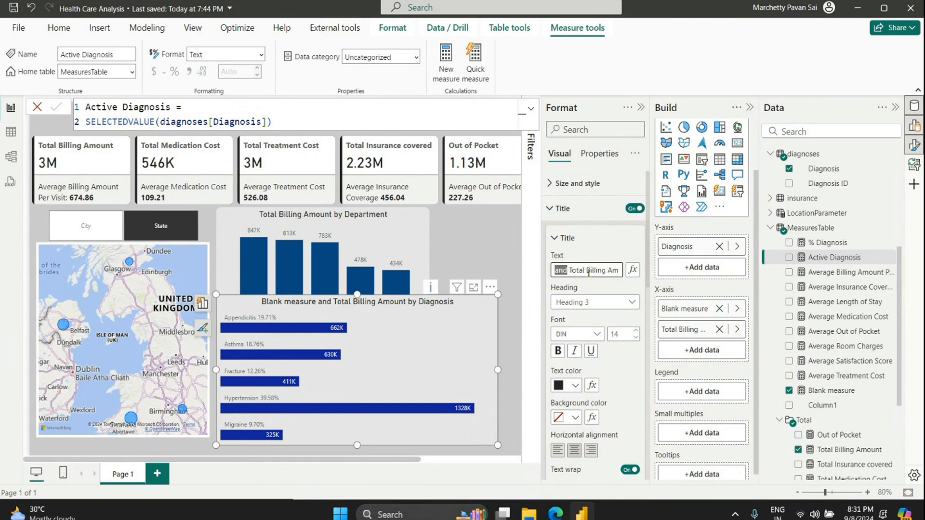
key(BackSpace)
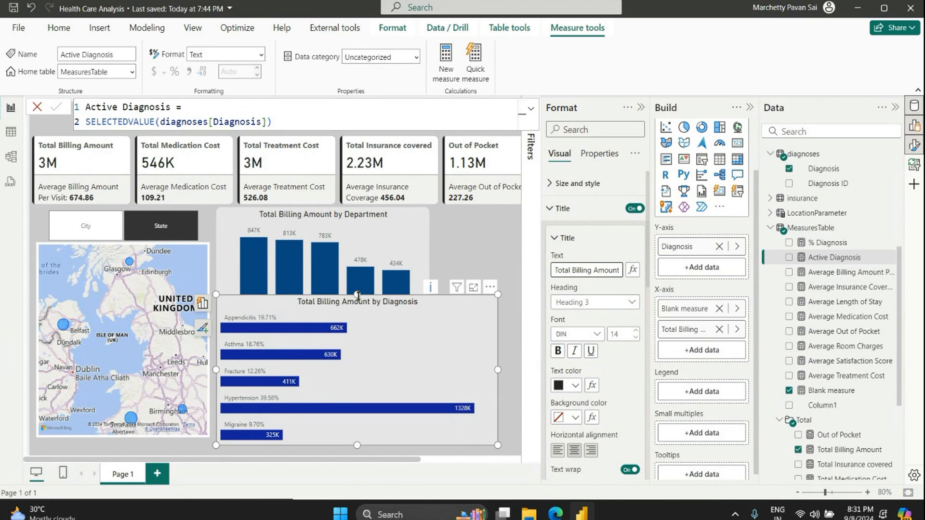
Shrink the diagnosis chart, place it directly beside the Total Billing Amount by Department chart, and match its height to that chart.
drag(356, 295, 357, 340)
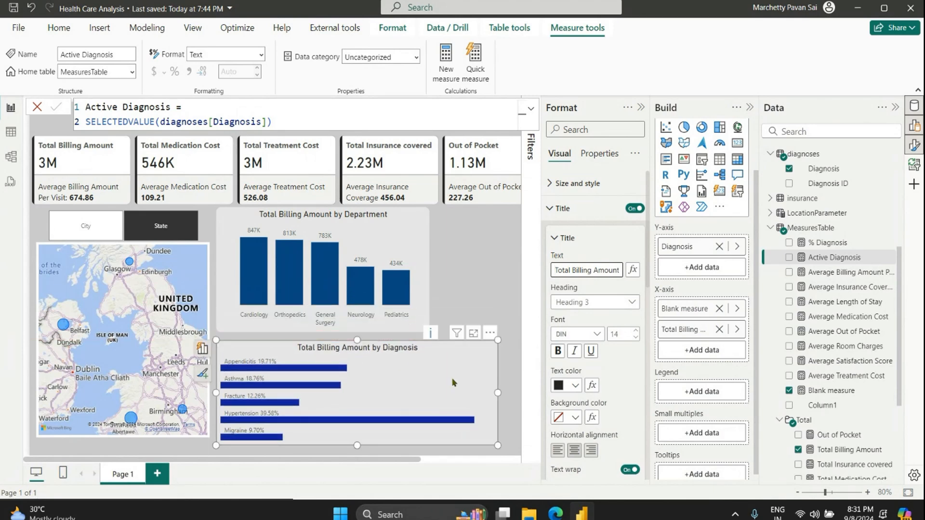
drag(496, 393, 400, 393)
click(641, 107)
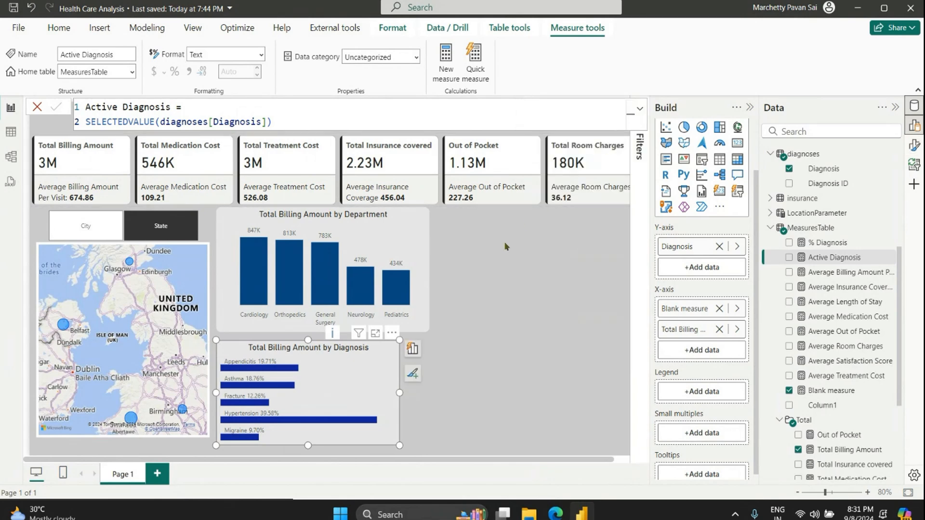
drag(386, 356, 628, 259)
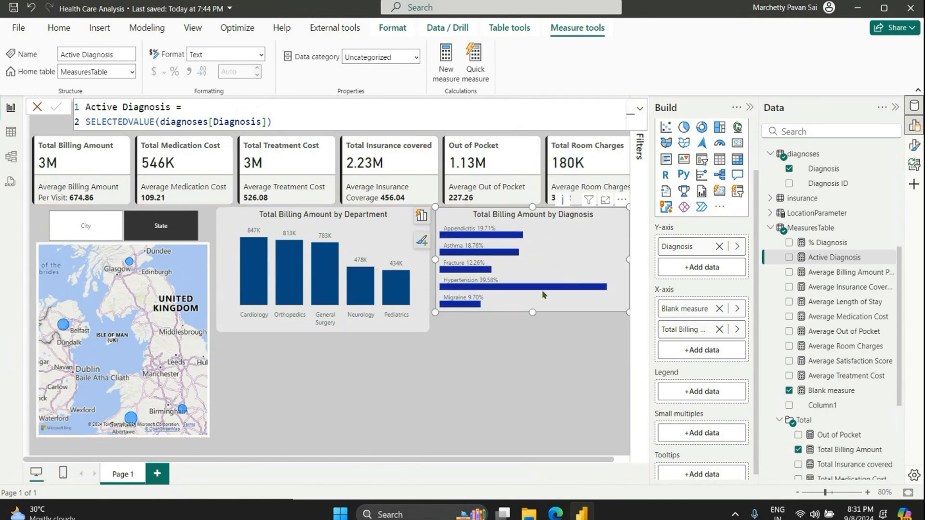
drag(532, 310, 542, 332)
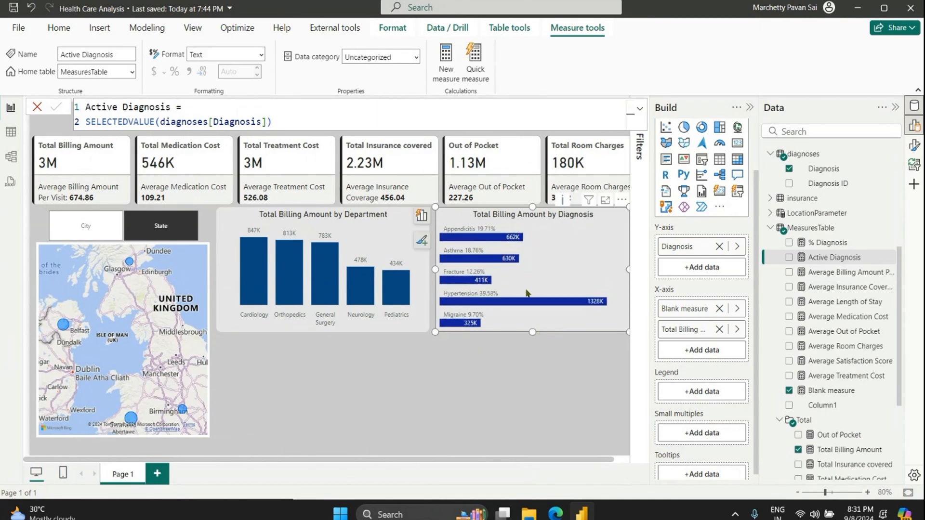
click(520, 351)
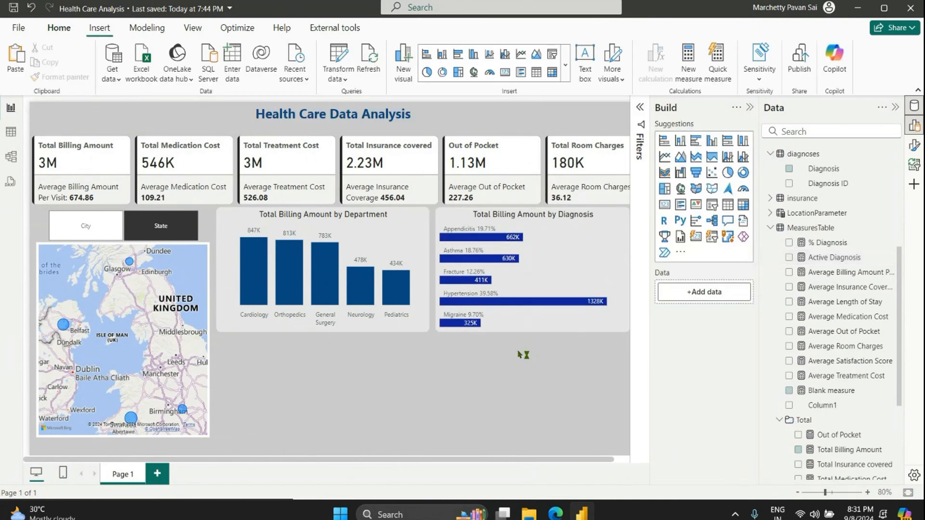
Set the bar color of the diagnosis chart's Total Billing Amount series to the dark blue used in the department chart.
click(385, 226)
click(599, 241)
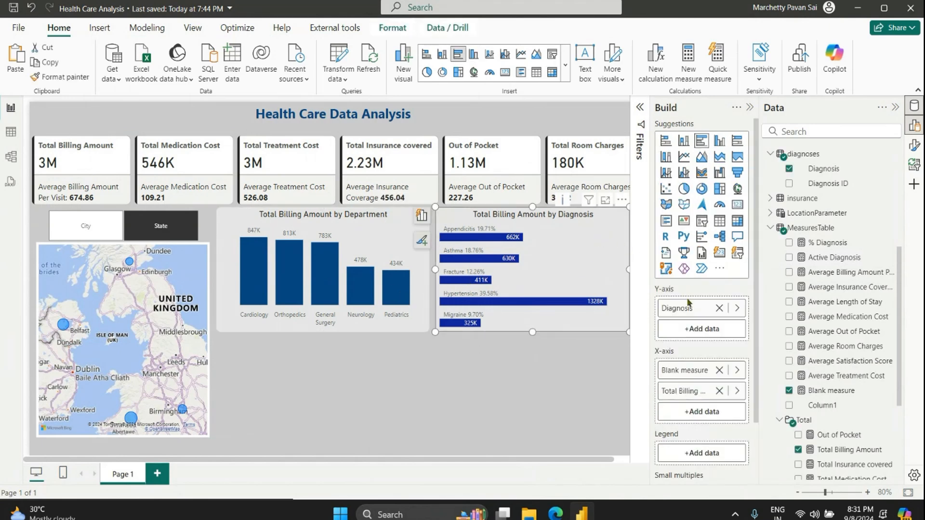
scroll(703, 282, down, 2)
click(914, 146)
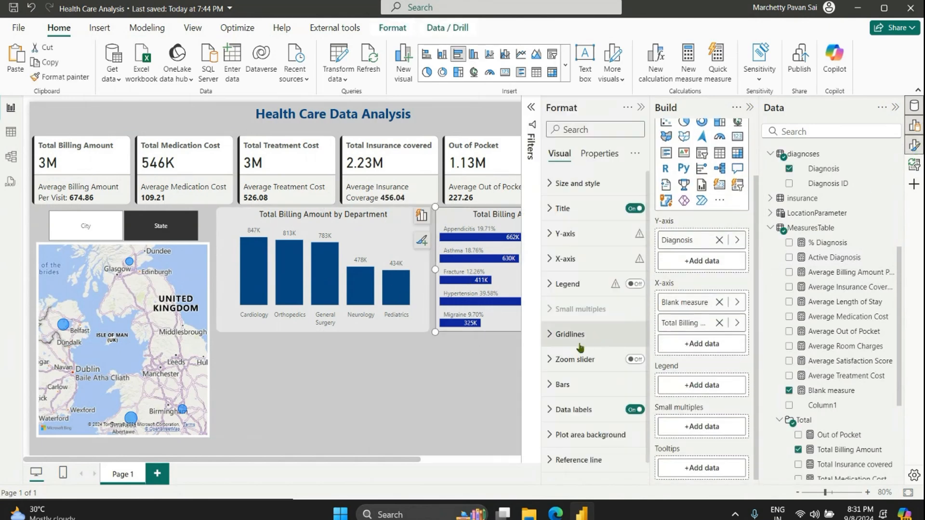
click(562, 384)
scroll(571, 419, down, 3)
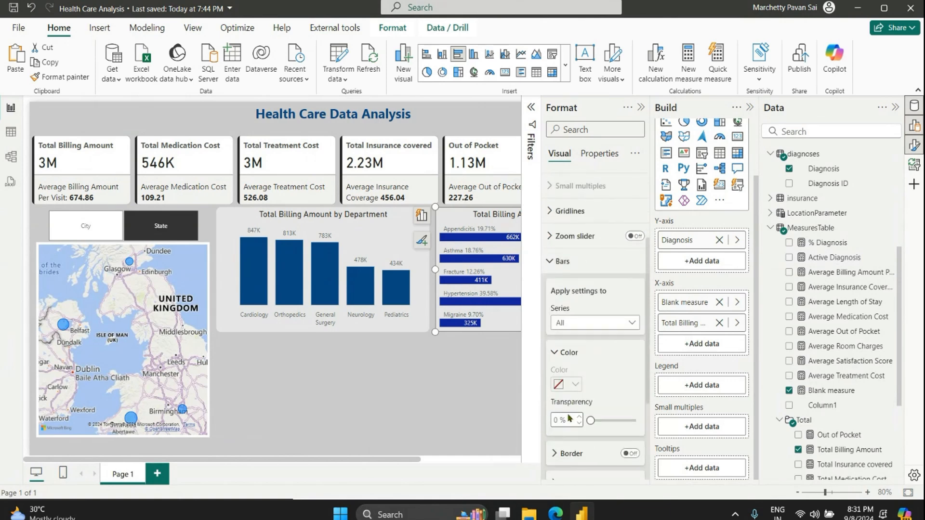
scroll(576, 371, down, 3)
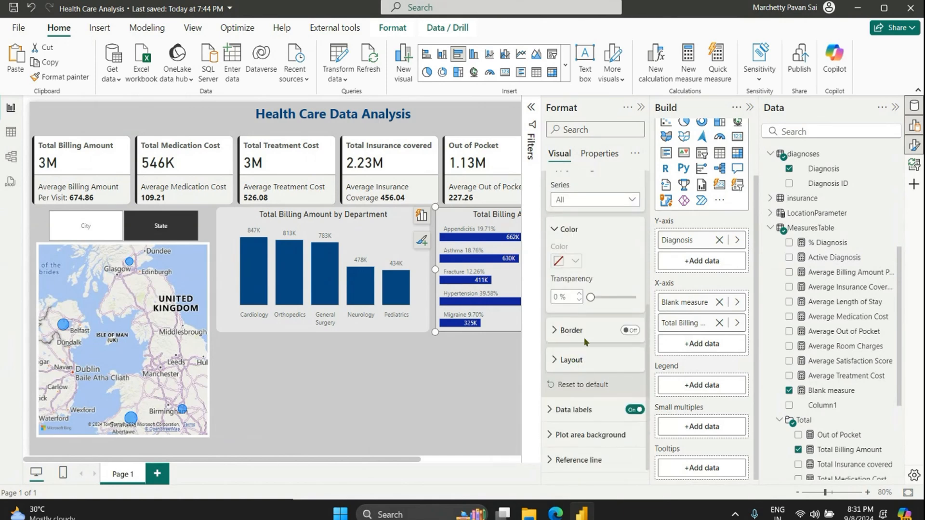
scroll(584, 342, down, 1)
scroll(585, 269, up, 3)
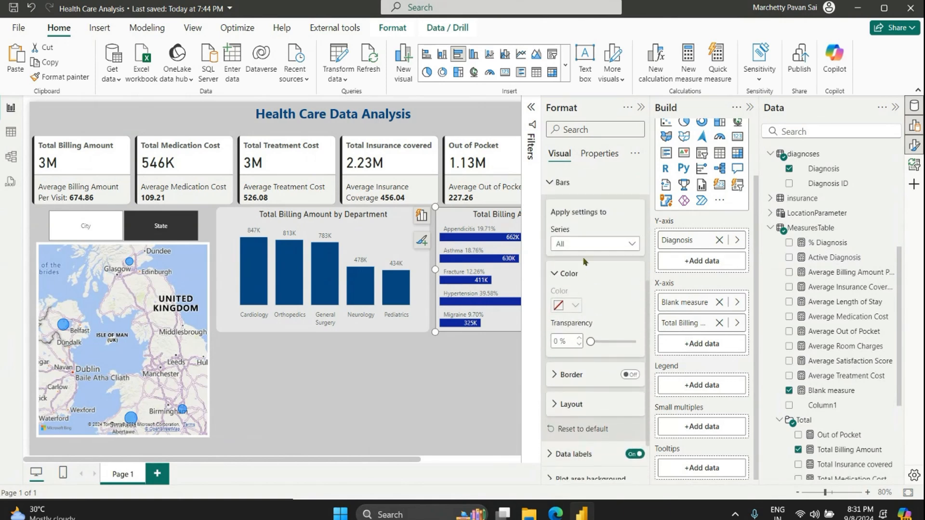
click(585, 244)
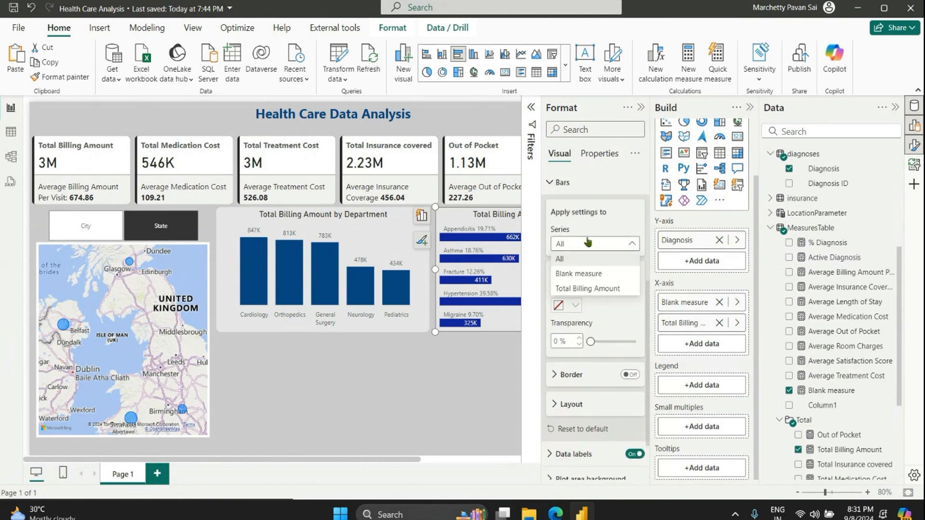
click(586, 289)
click(567, 305)
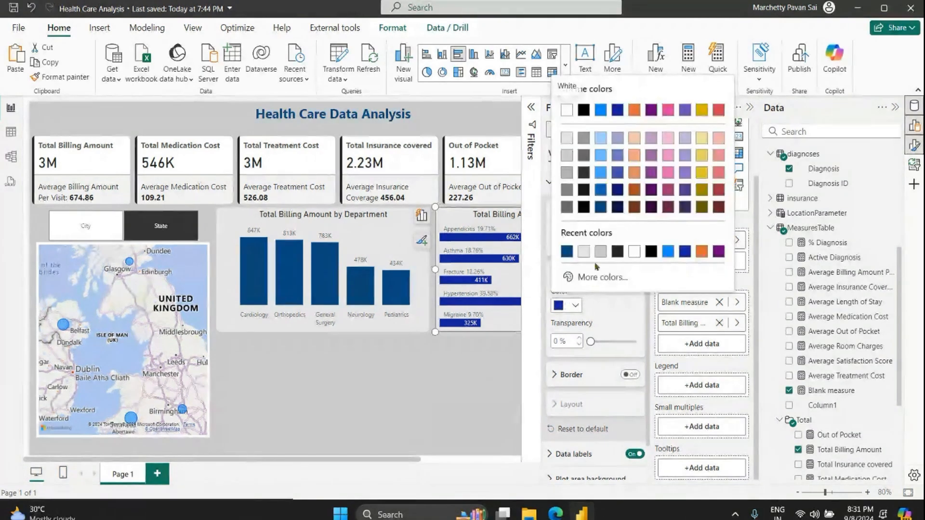
click(604, 208)
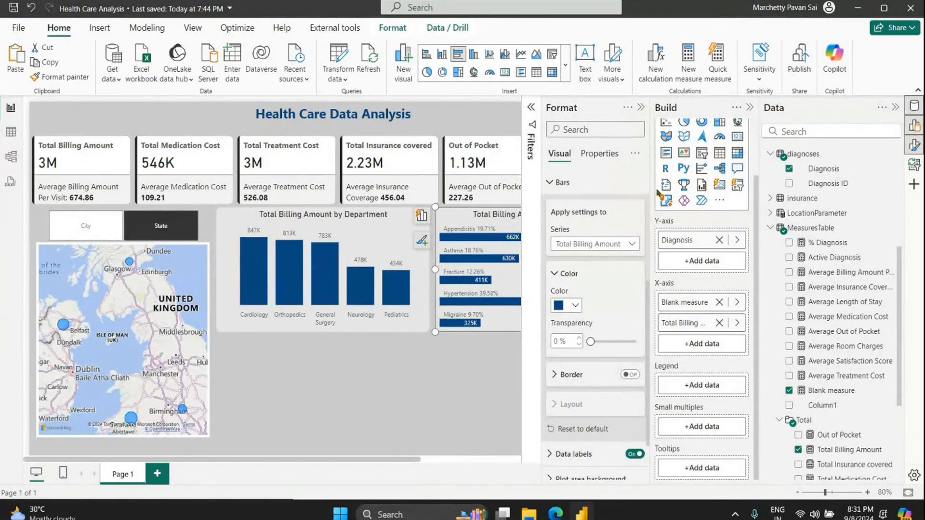
click(641, 107)
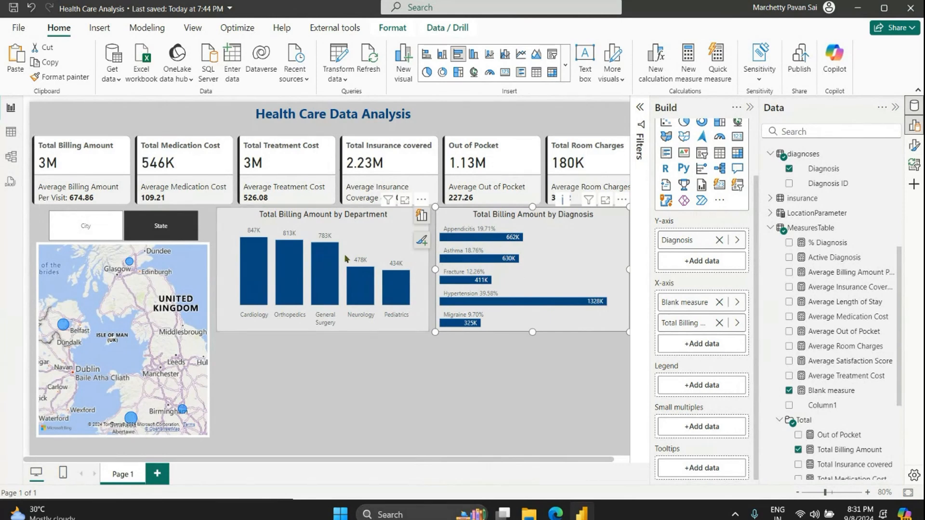
Select the Total Billing Amount by Department chart, open the % Diagnosis measure, and copy its entire formula.
click(380, 242)
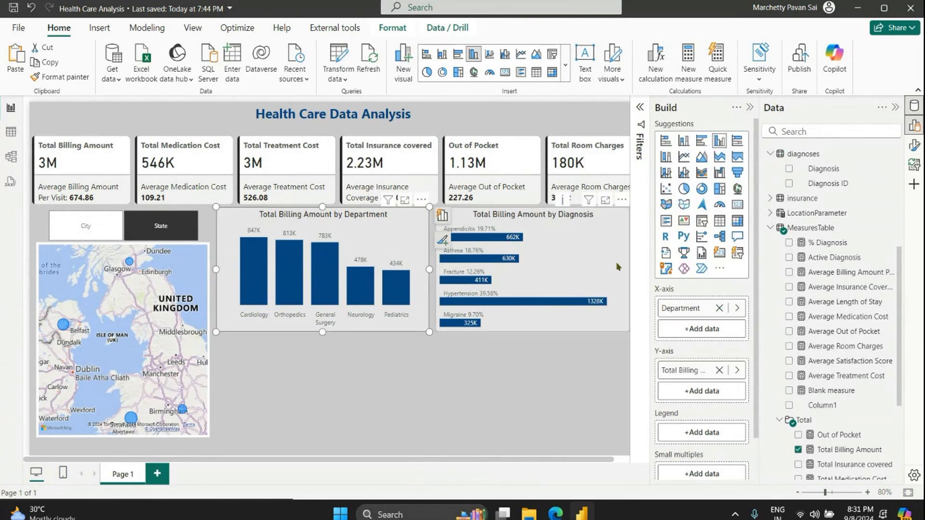
click(835, 246)
click(116, 211)
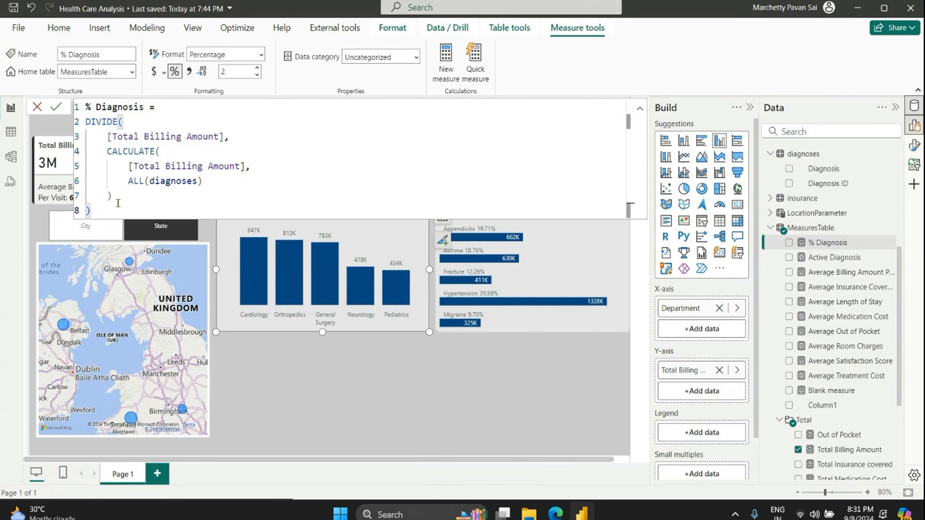
key(ctrl+a)
key(ctrl+c)
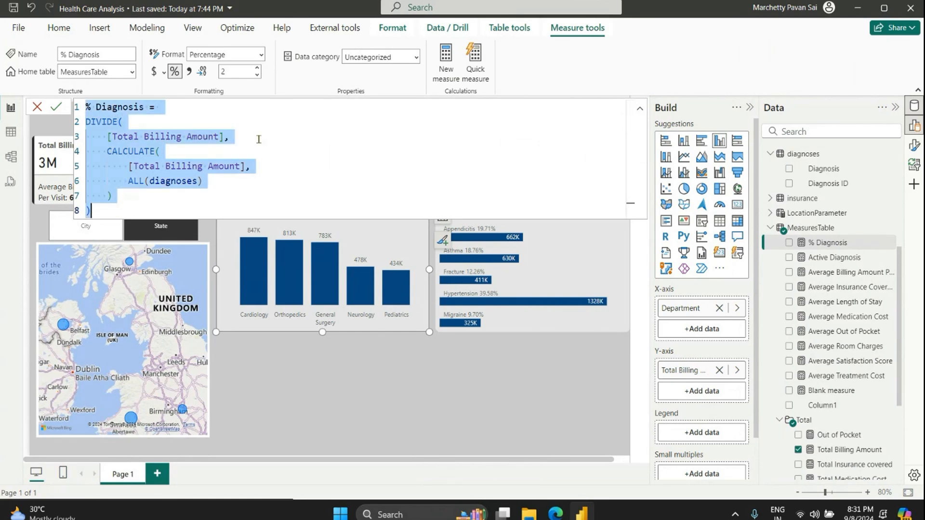
Create a new measure named % Department and paste the copied % Diagnosis formula below its name.
click(449, 56)
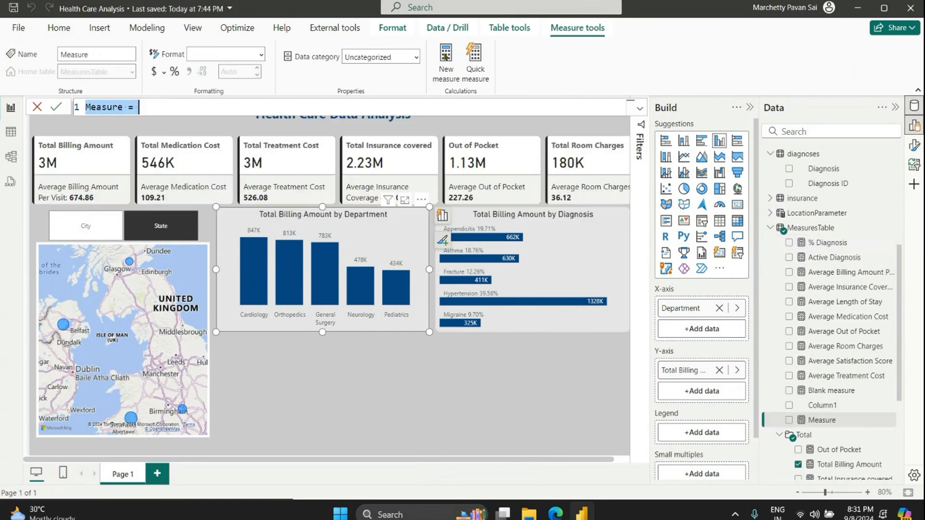
text(Department)
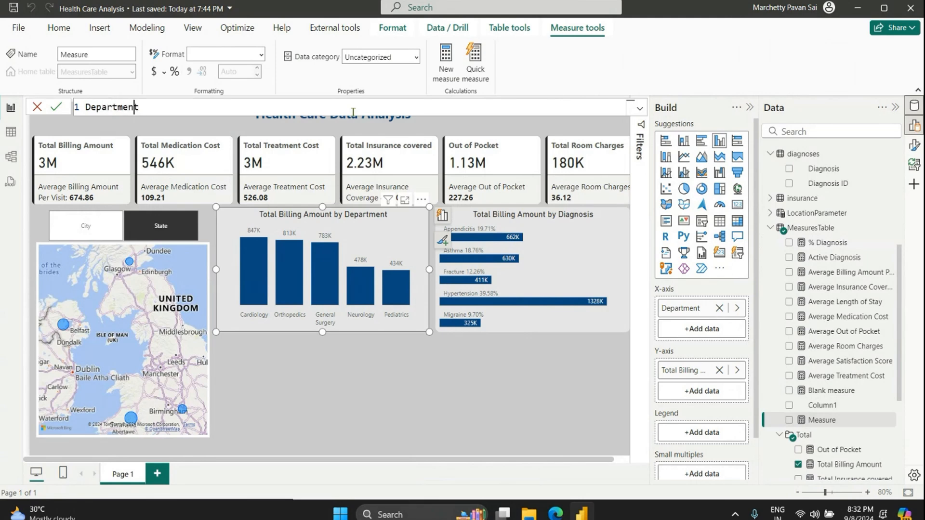
key(Left)
key(Left)
key(Left)
key(Left)
text(%)
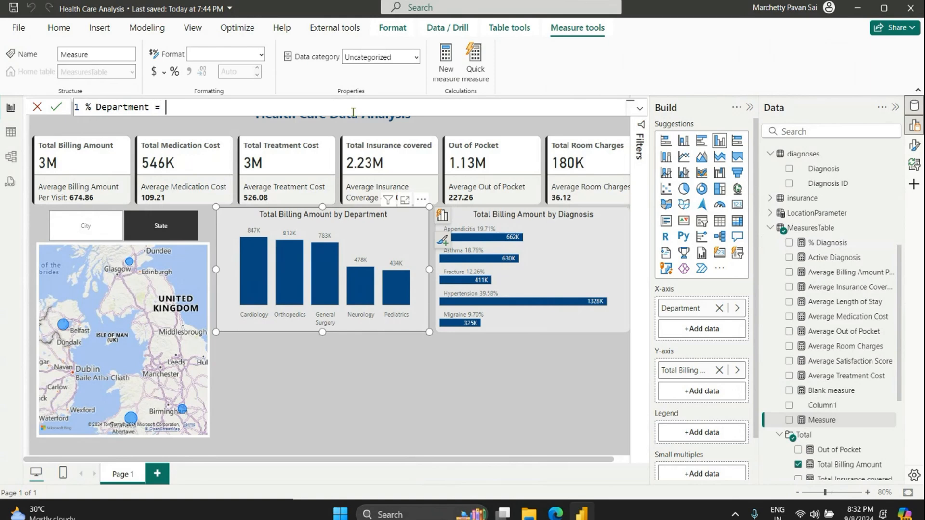
key(Return)
key(ctrl+v)
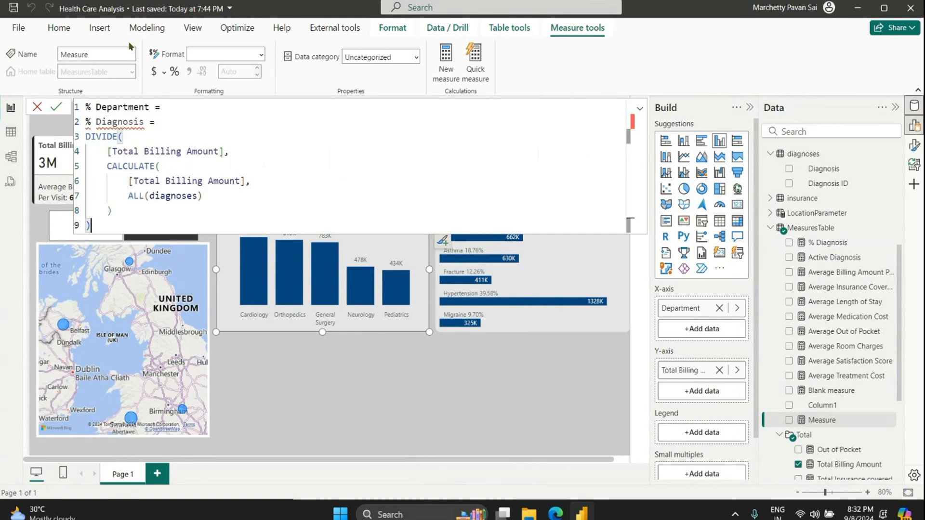
Remove the duplicate % Diagnosis name line, change the ALL argument to departments, and commit the % Department measure.
drag(168, 133, 83, 120)
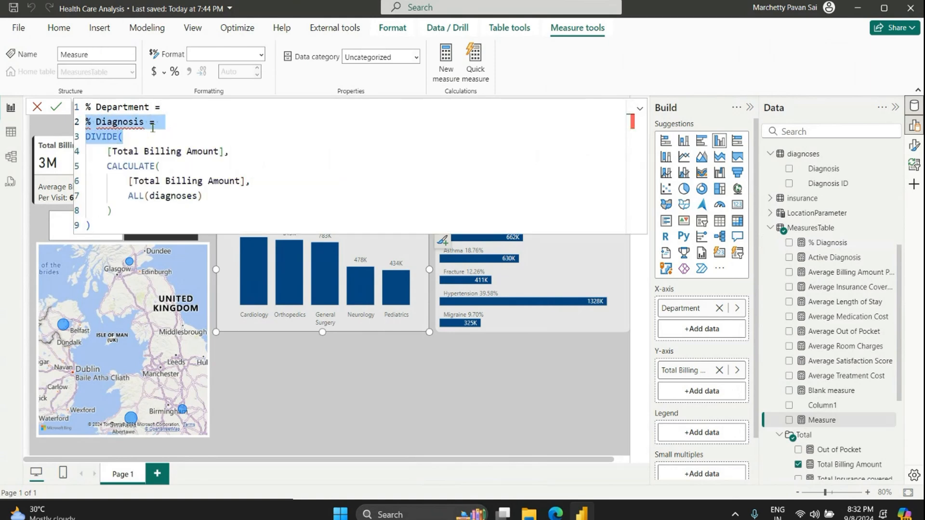
drag(159, 122, 89, 121)
key(BackSpace)
key(BackSpace)
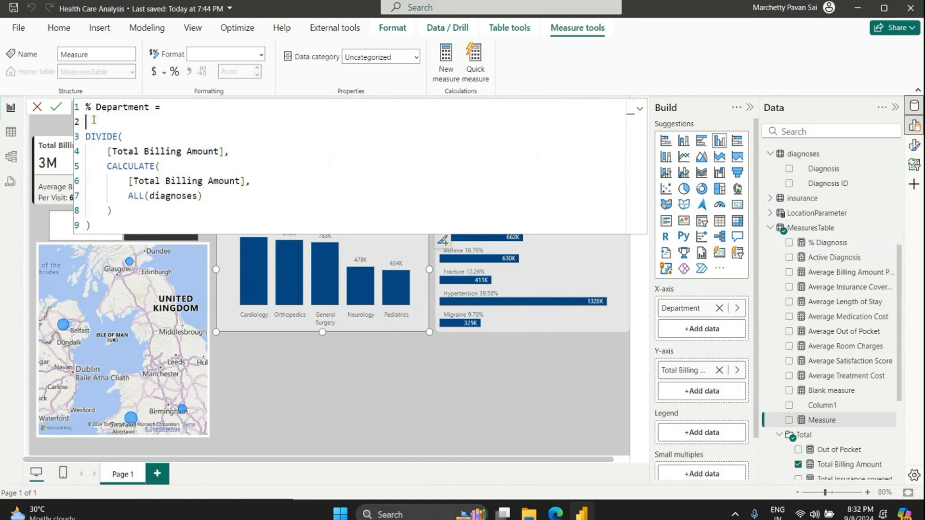
drag(197, 185, 155, 183)
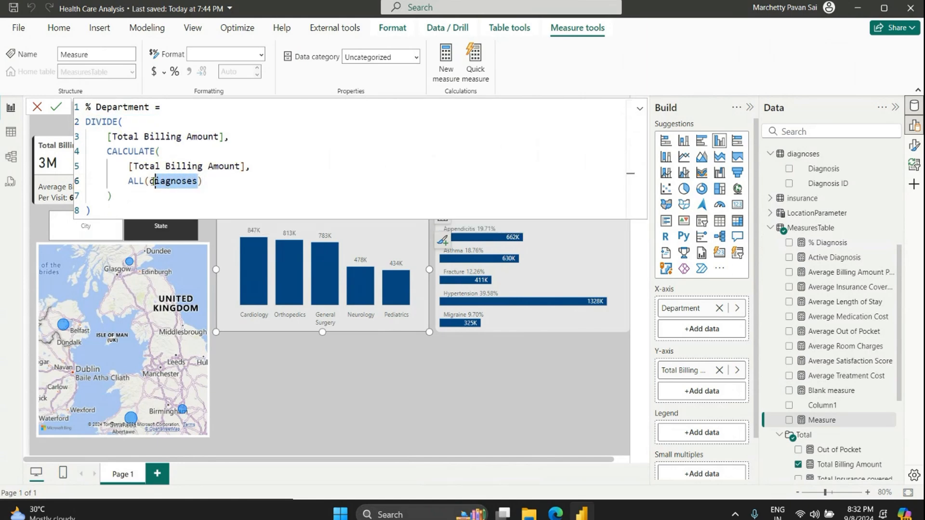
text(departments)
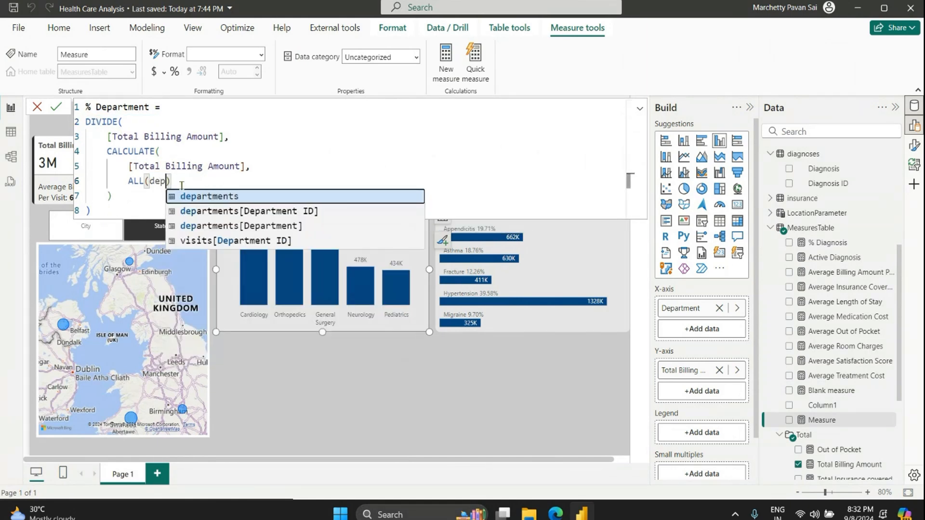
key(Return)
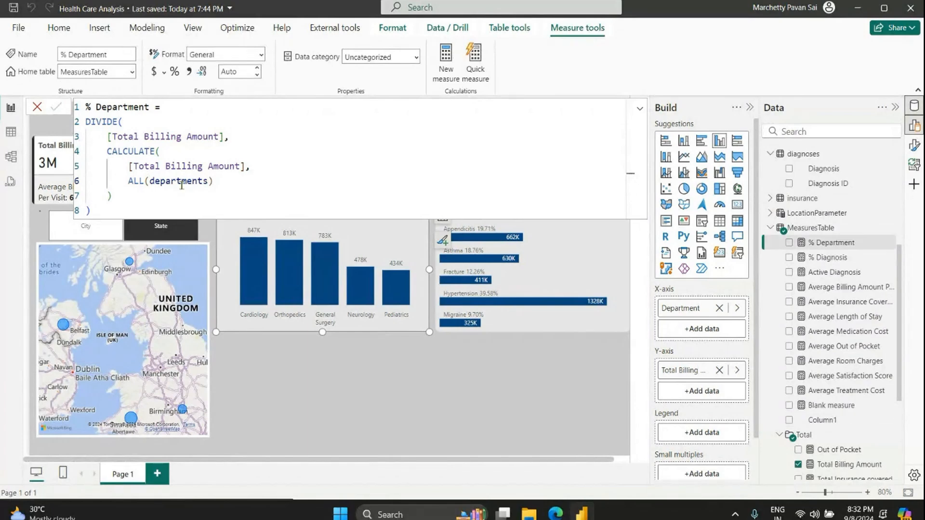
click(640, 108)
click(640, 108)
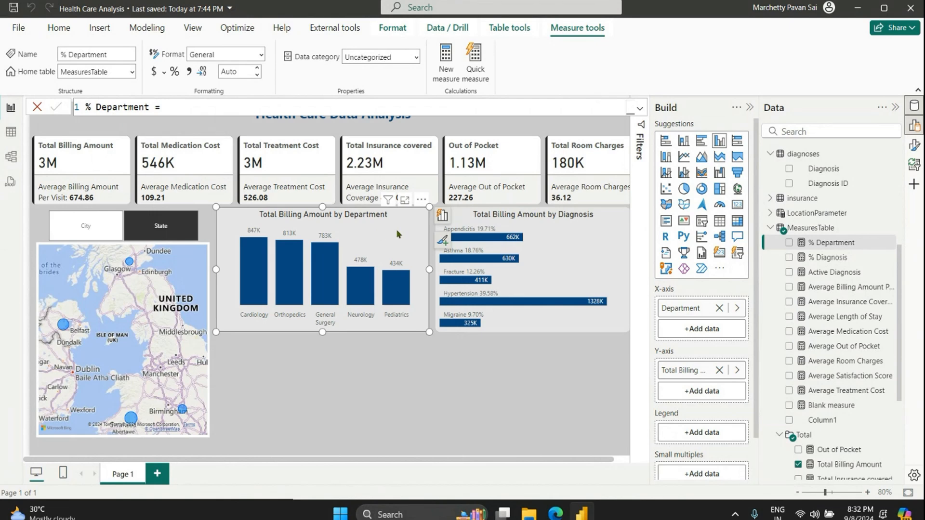
Enable the detail line in the department chart's data labels and use the % Department measure as its data.
scroll(698, 322, down, 1)
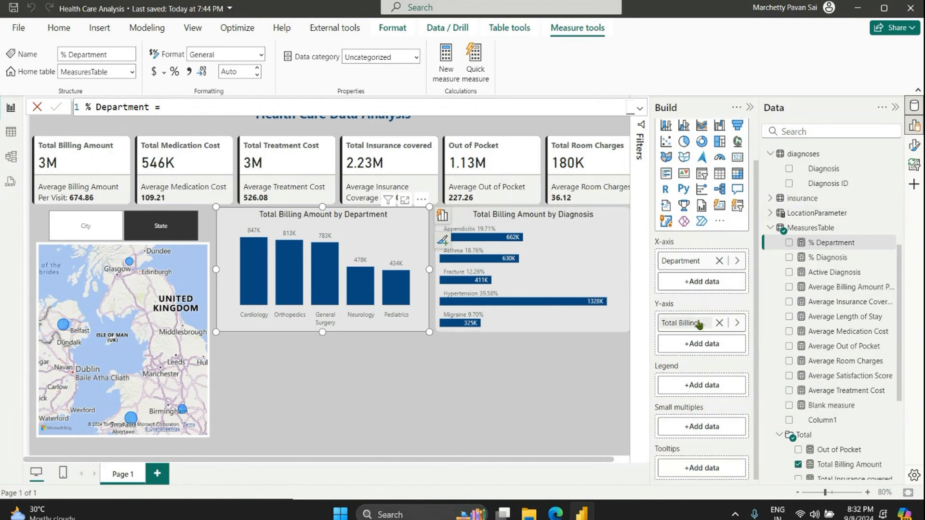
click(913, 145)
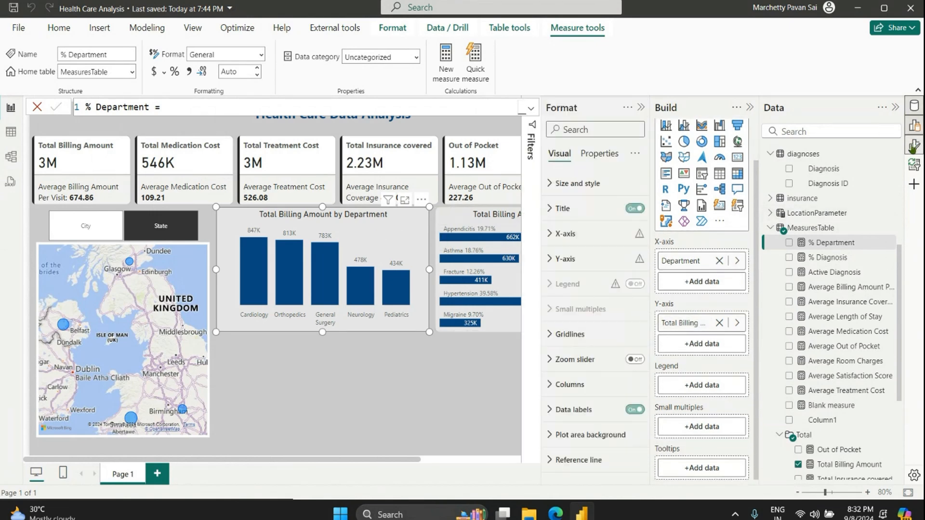
scroll(593, 371, down, 1)
click(584, 391)
scroll(599, 390, down, 4)
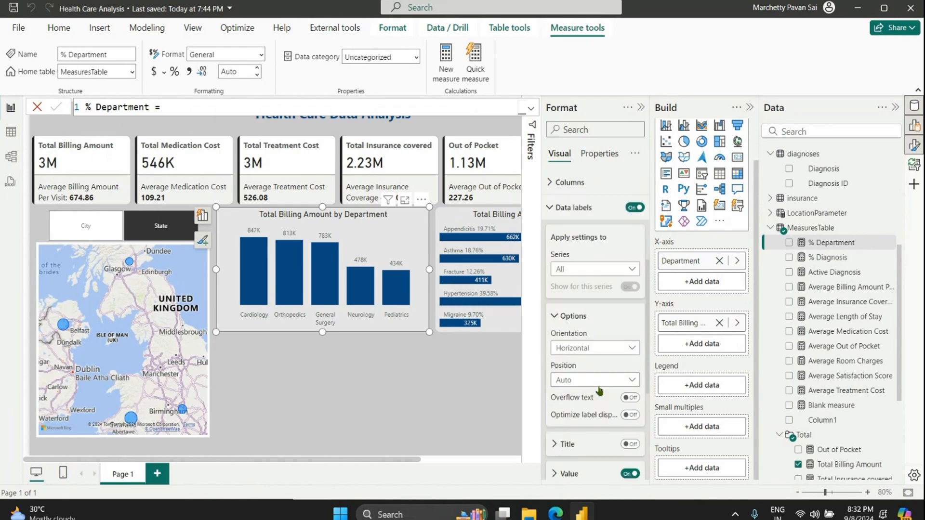
scroll(597, 392, down, 3)
click(629, 380)
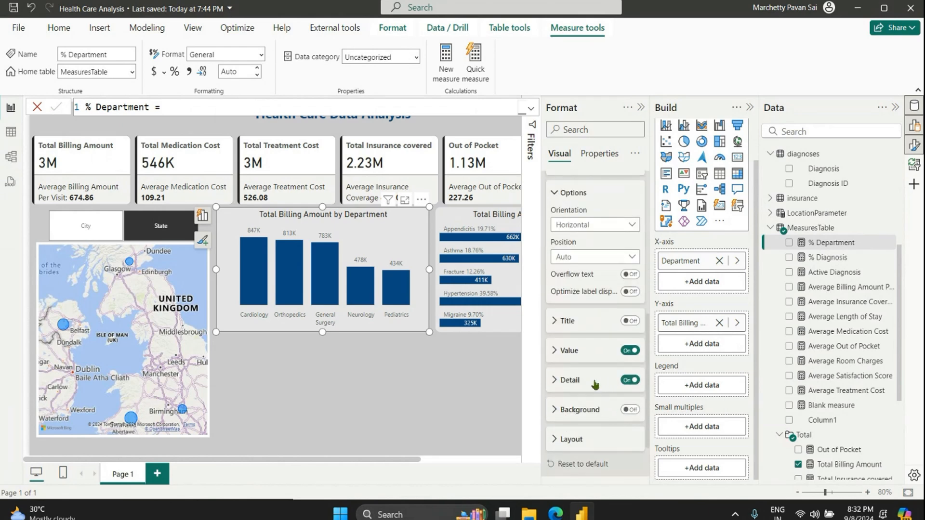
click(612, 382)
scroll(614, 371, down, 3)
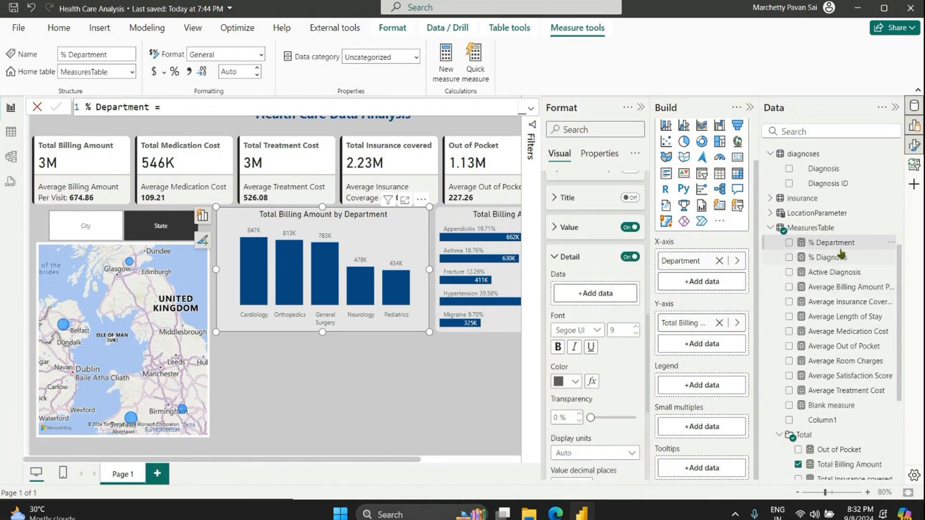
drag(821, 243, 613, 302)
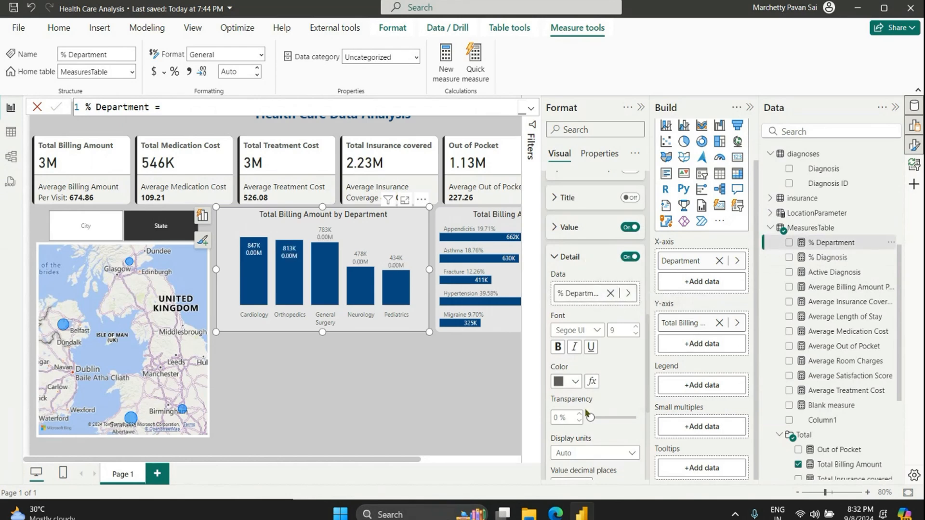
Set the label detail's display units to None and format the % Department measure as a percentage.
scroll(587, 413, down, 2)
click(588, 392)
click(591, 306)
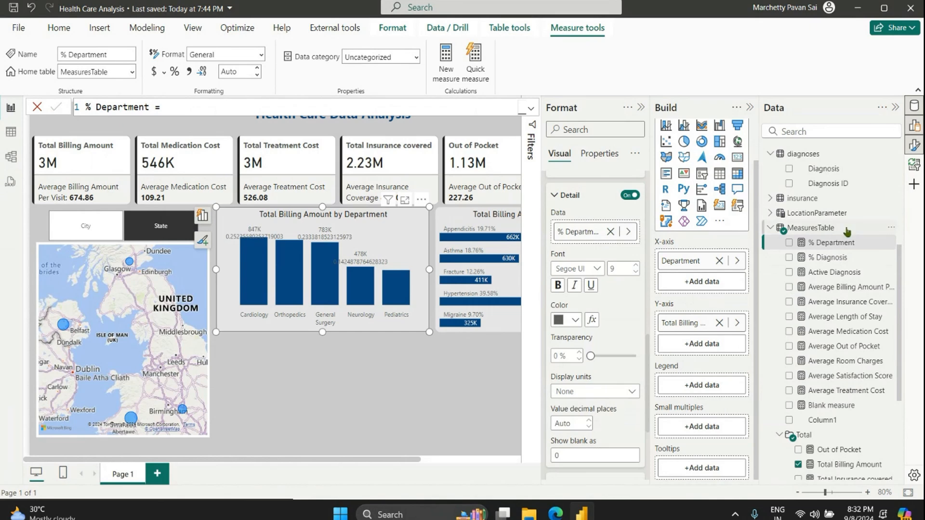
click(172, 72)
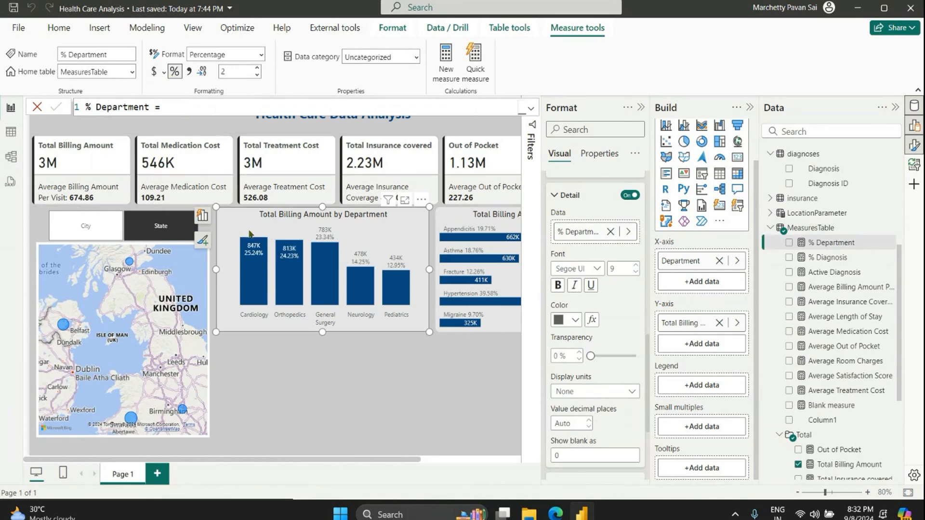
Keep the department chart's data labels horizontal and set their position to Outside end.
scroll(581, 225, up, 3)
scroll(581, 225, up, 3)
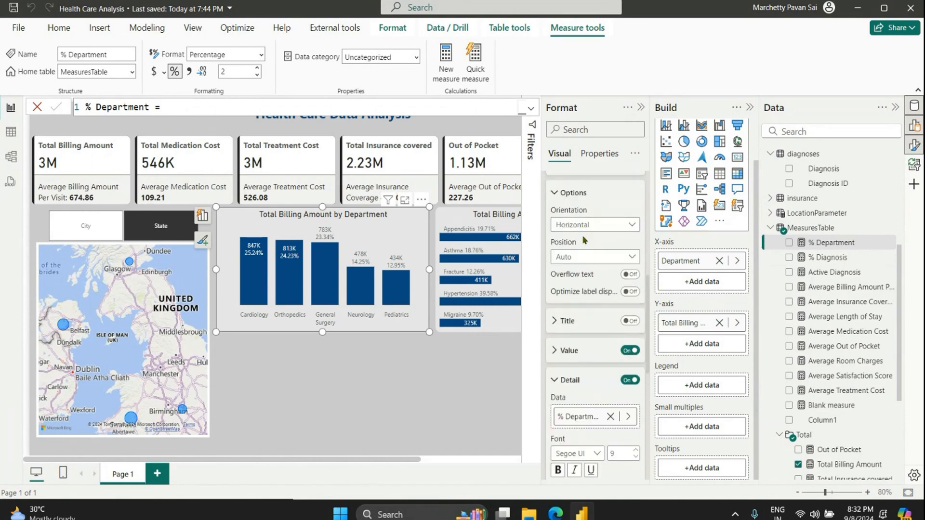
click(585, 224)
click(593, 212)
scroll(583, 289, down, 2)
scroll(580, 282, up, 5)
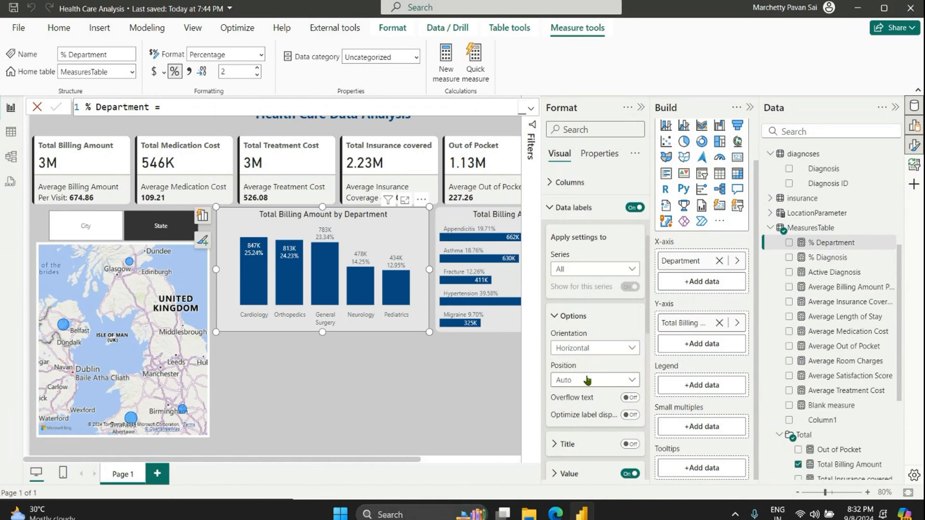
click(587, 381)
click(589, 424)
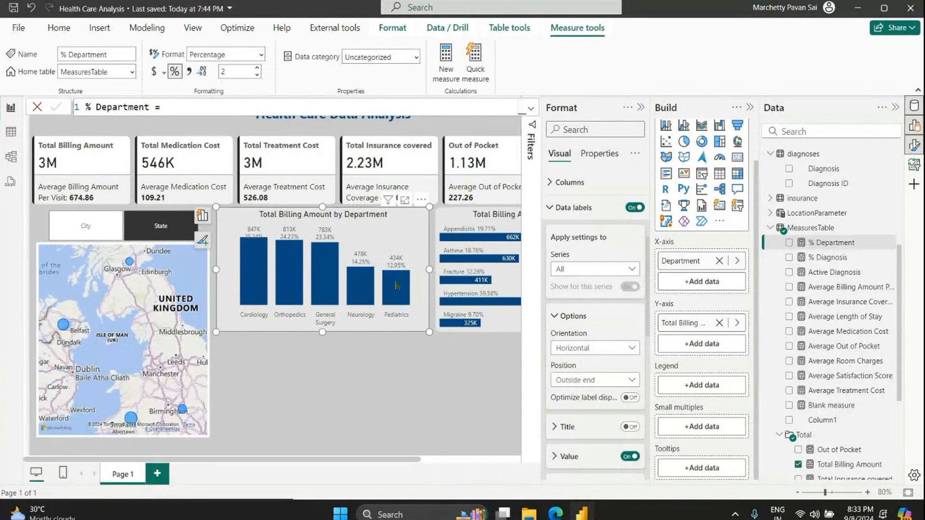
mouse_move(393, 283)
click(749, 107)
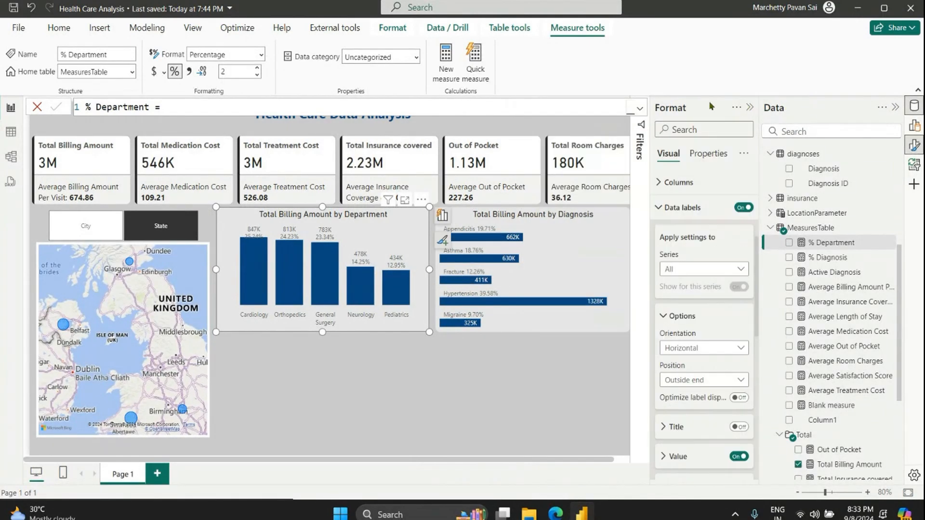
Collapse the MeasuresTable, Calendar, departments and diagnoses tables, and expand the insurance table to show its fields.
click(770, 228)
scroll(770, 220, up, 1)
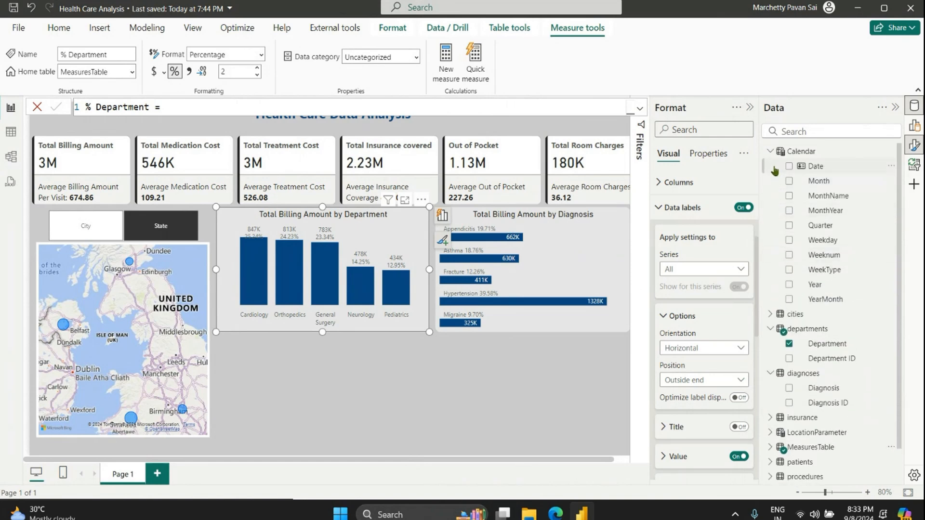
click(770, 147)
click(771, 183)
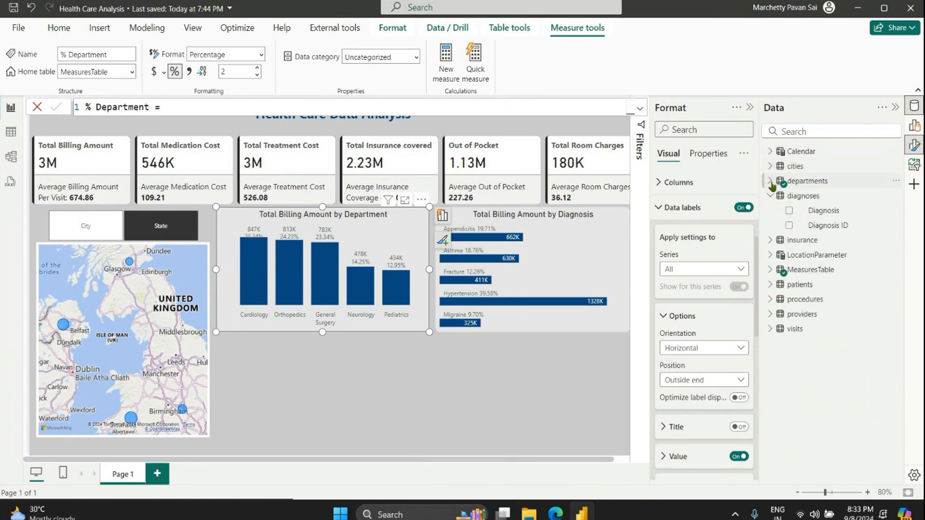
click(770, 197)
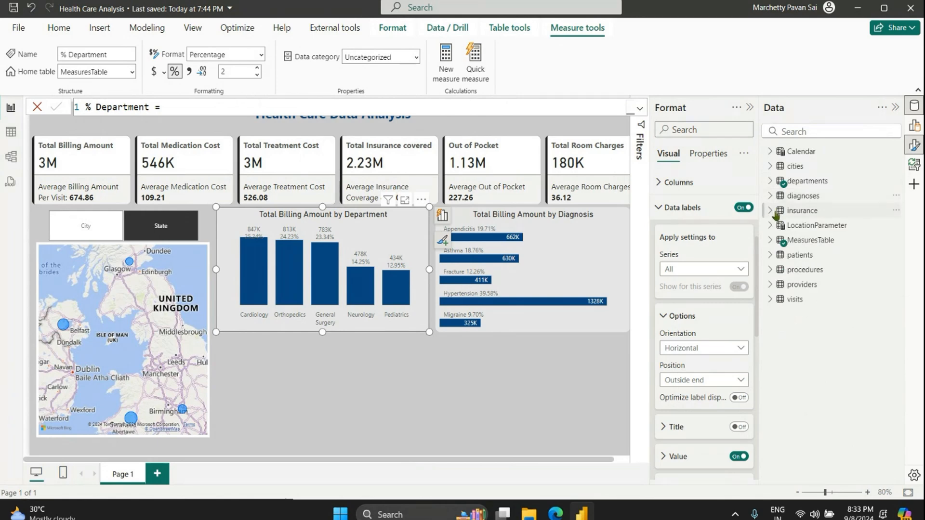
click(767, 211)
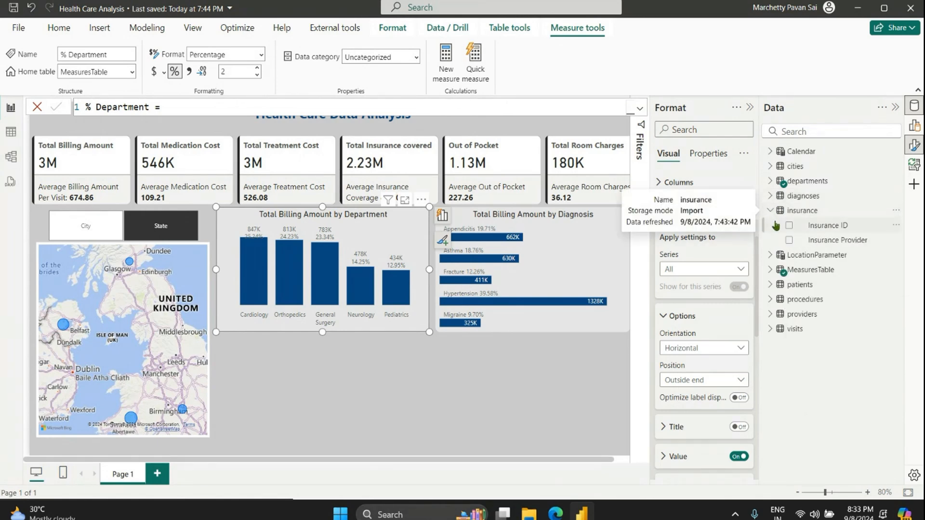
click(490, 361)
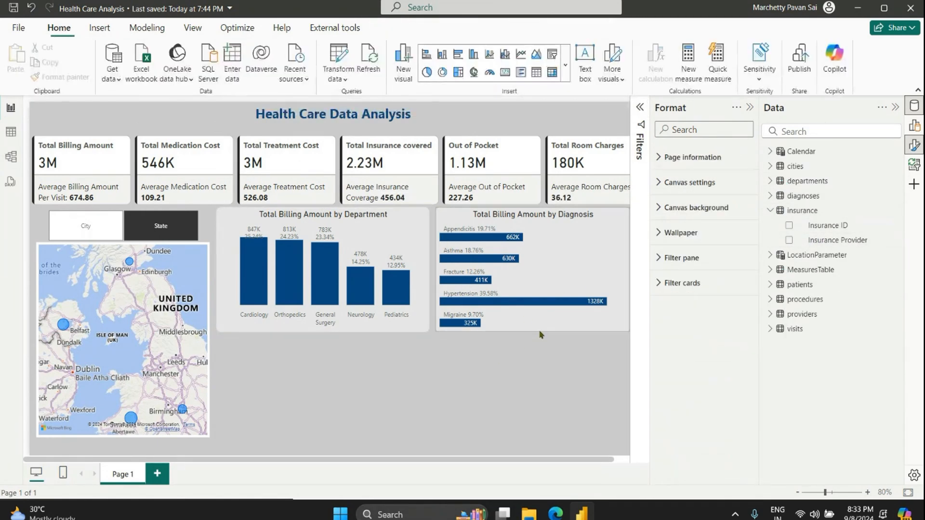
click(426, 72)
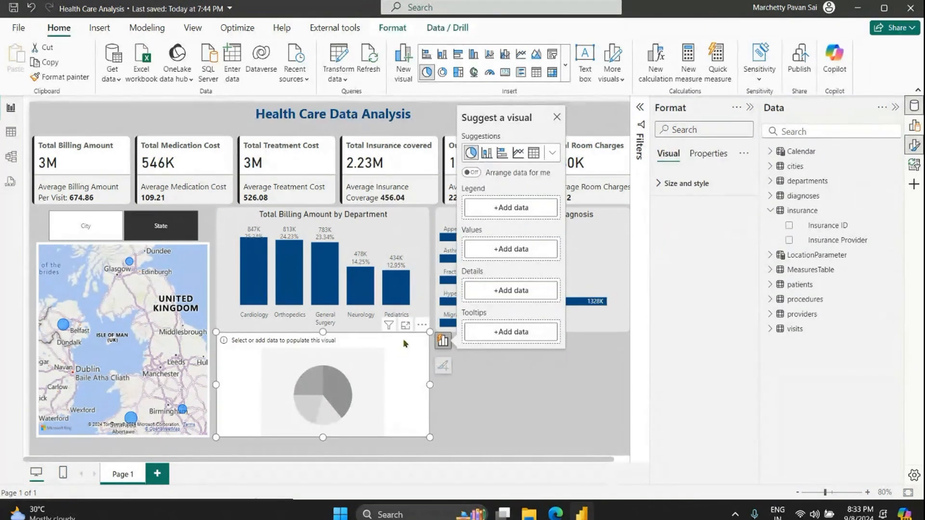
key(Delete)
Duplicate the Total Billing Amount by Department chart, place the copy directly below the original, and convert it to a pie chart.
click(393, 237)
key(ctrl+c)
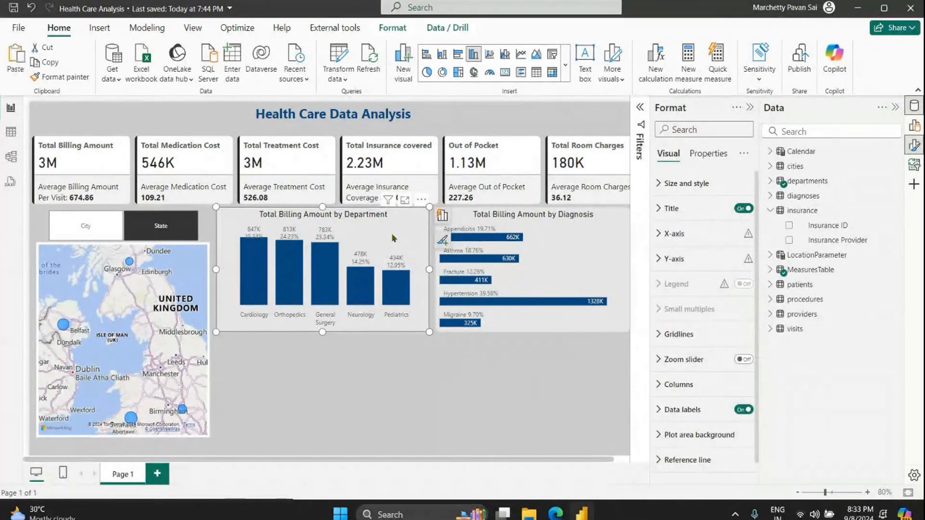
key(ctrl+v)
drag(392, 241, 389, 370)
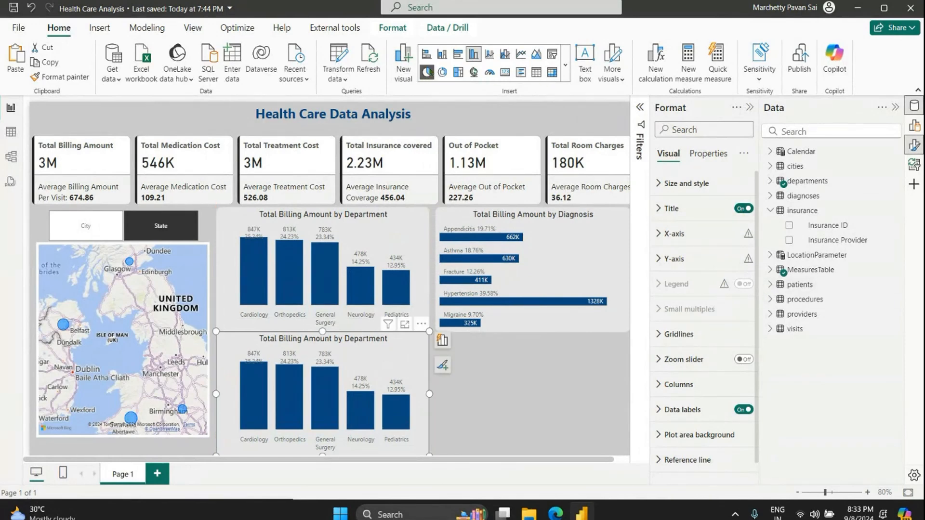
click(427, 71)
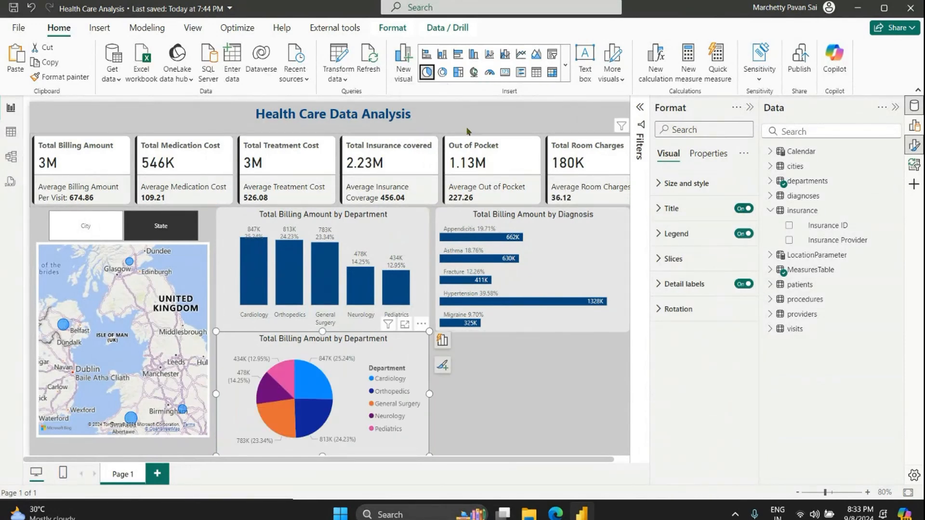
Replace the Department legend field of the pie chart with Insurance Provider from the insurance table.
click(915, 127)
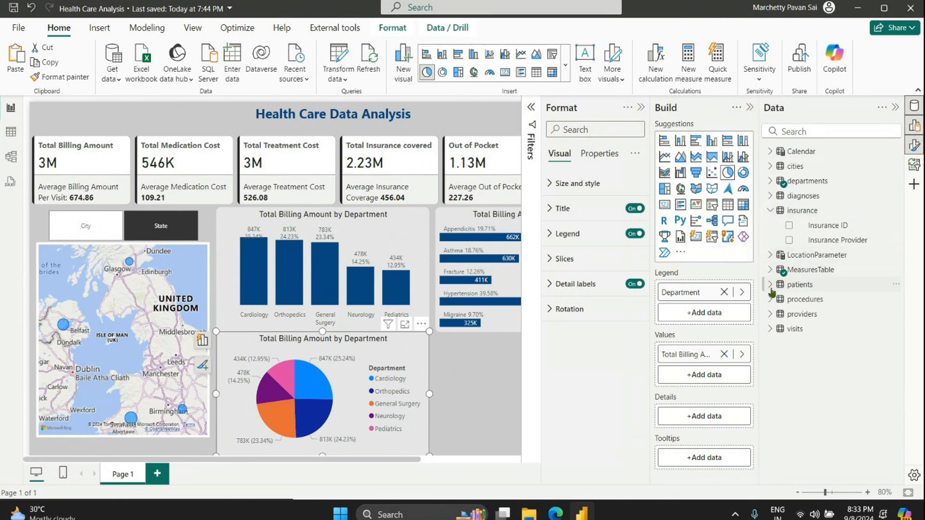
click(741, 292)
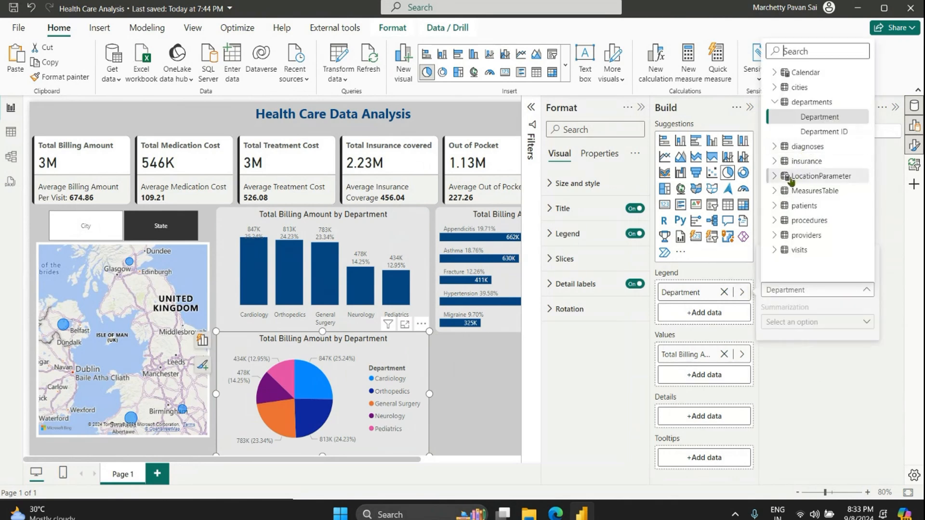
click(803, 161)
click(815, 191)
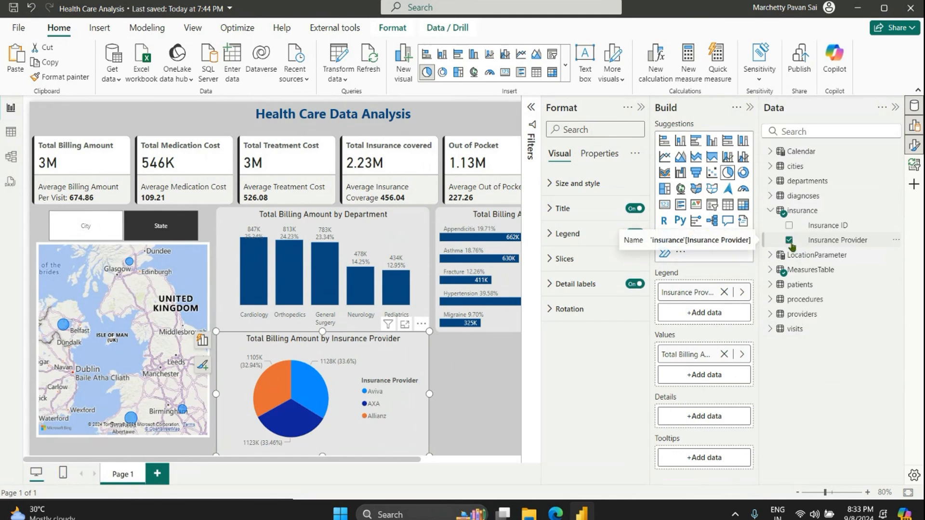
click(769, 300)
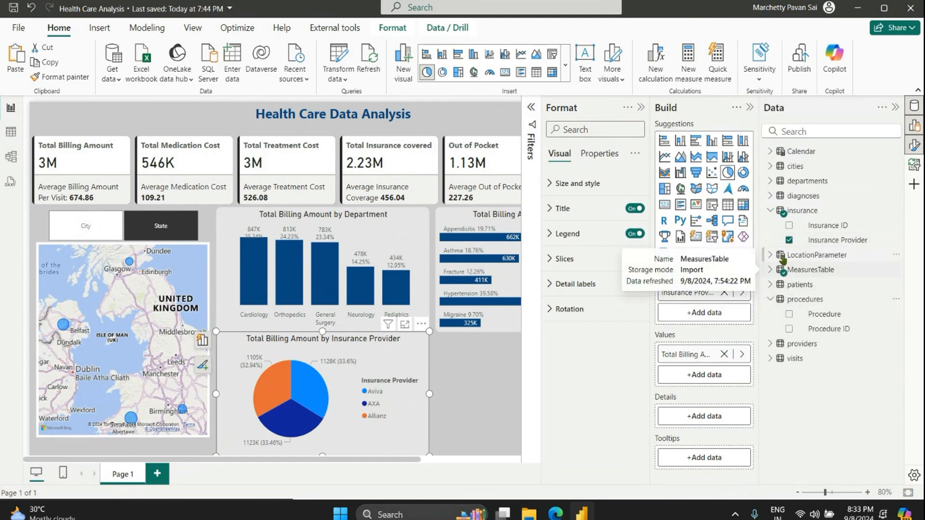
Replace the pie chart's Insurance Provider legend field with Procedure from the procedures table and convert the visual to a donut chart.
click(742, 292)
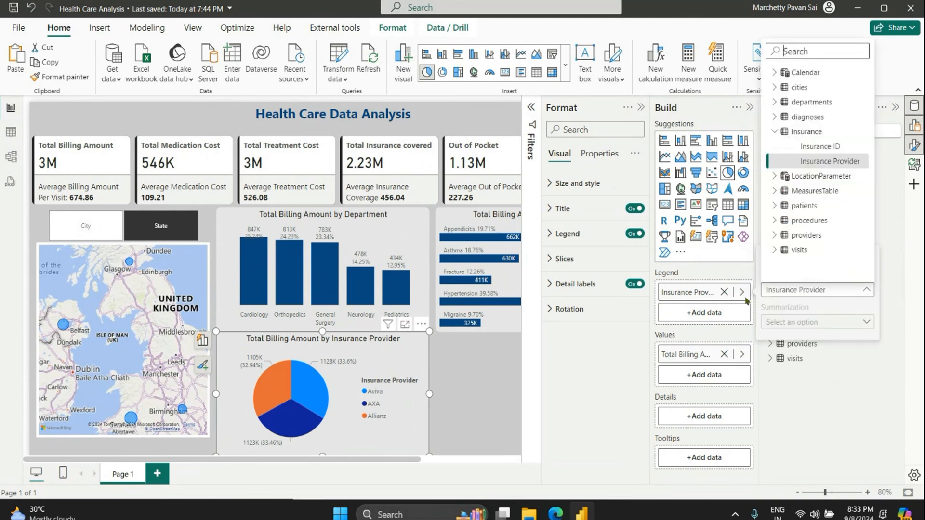
click(793, 235)
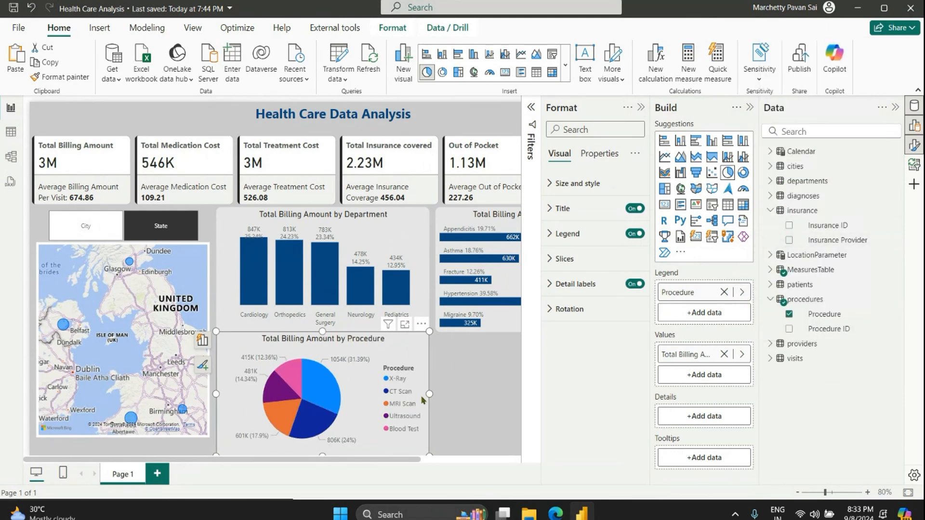
click(443, 75)
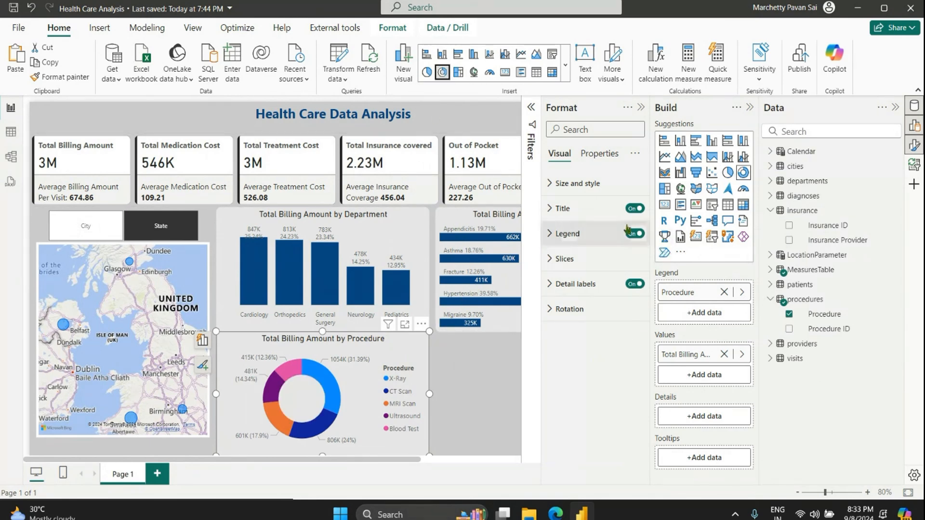
Try the donut chart's legend at Top right, and turn the legend off altogether.
click(585, 231)
click(585, 297)
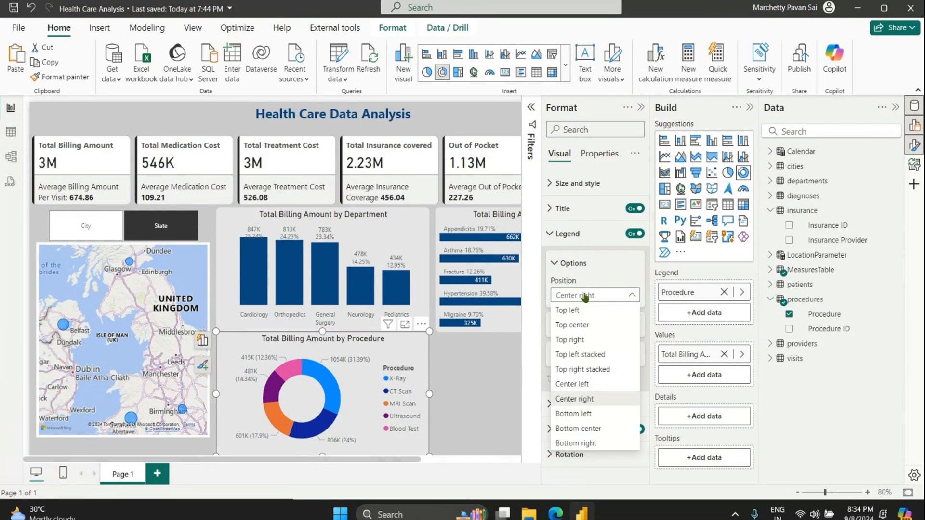
click(589, 340)
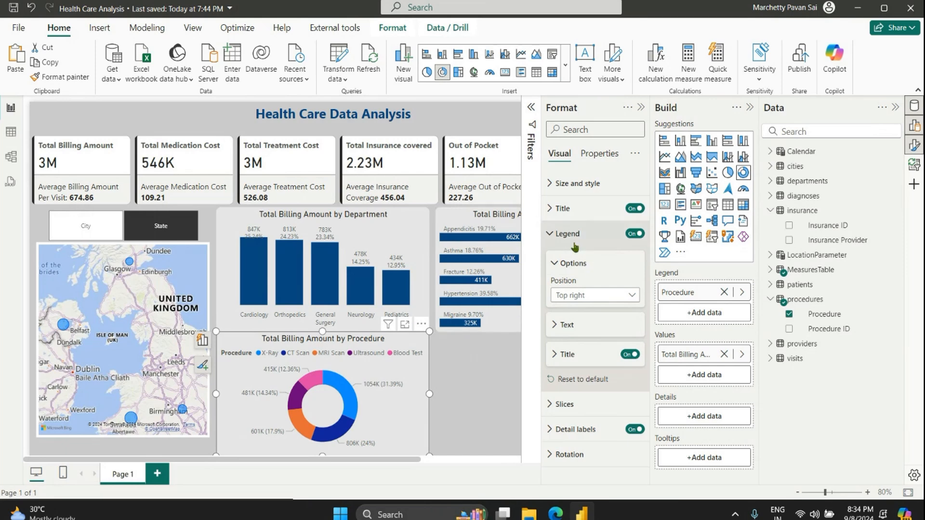
click(634, 234)
Set the donut chart's detail label contents to Category, percent of total.
click(560, 396)
click(574, 428)
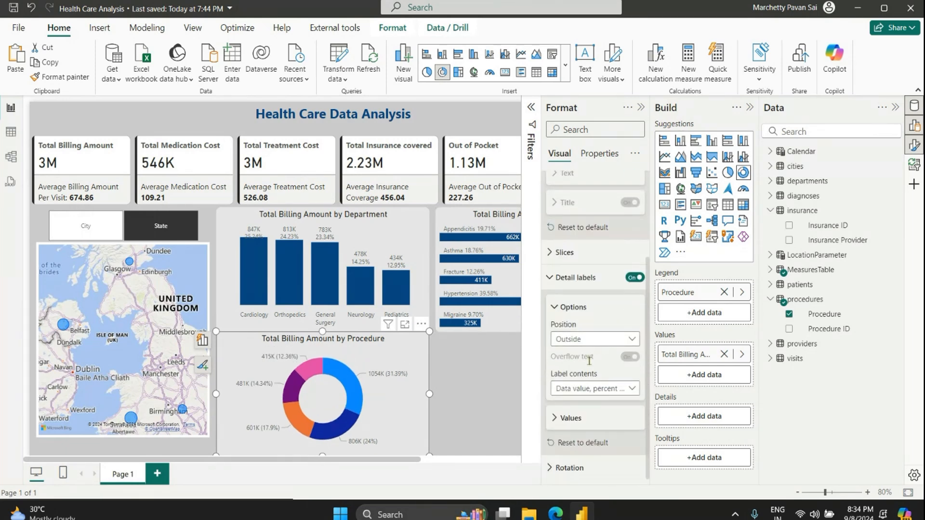
click(592, 388)
click(591, 463)
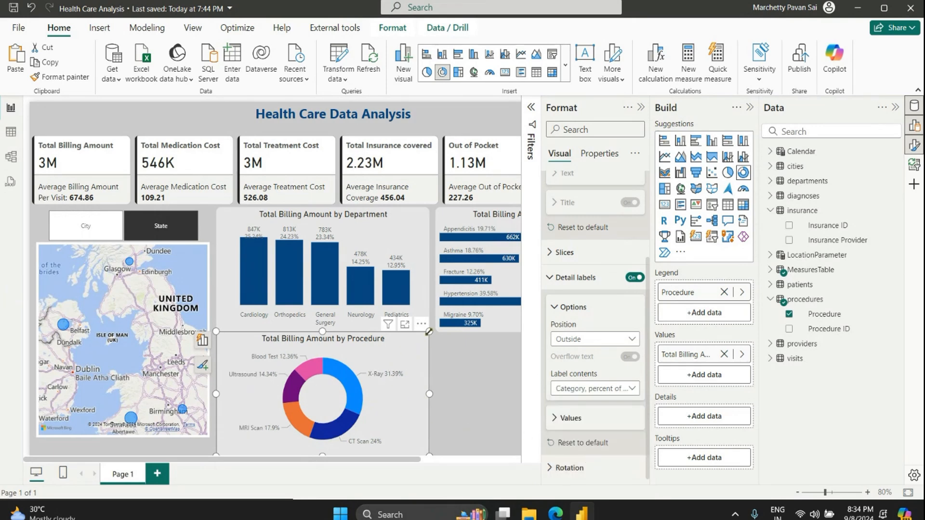
Shrink the donut chart slightly, keep its detail labels at Outside, and set the label contents to All detail labels.
drag(429, 331, 421, 342)
drag(398, 370, 398, 372)
click(582, 340)
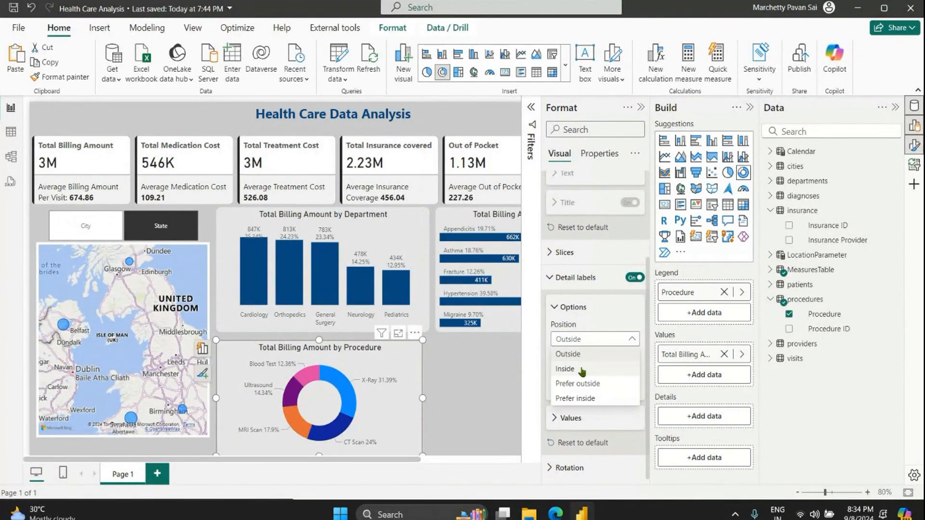
click(589, 336)
click(591, 388)
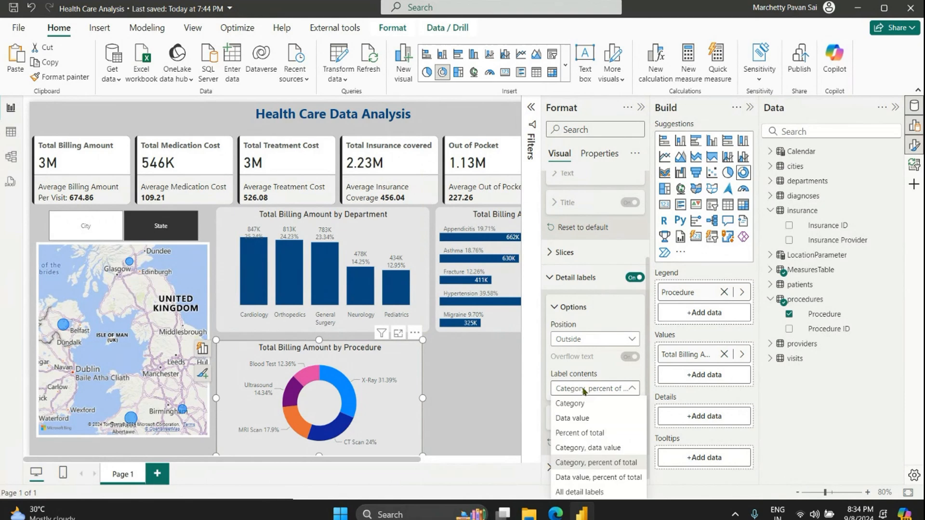
click(588, 492)
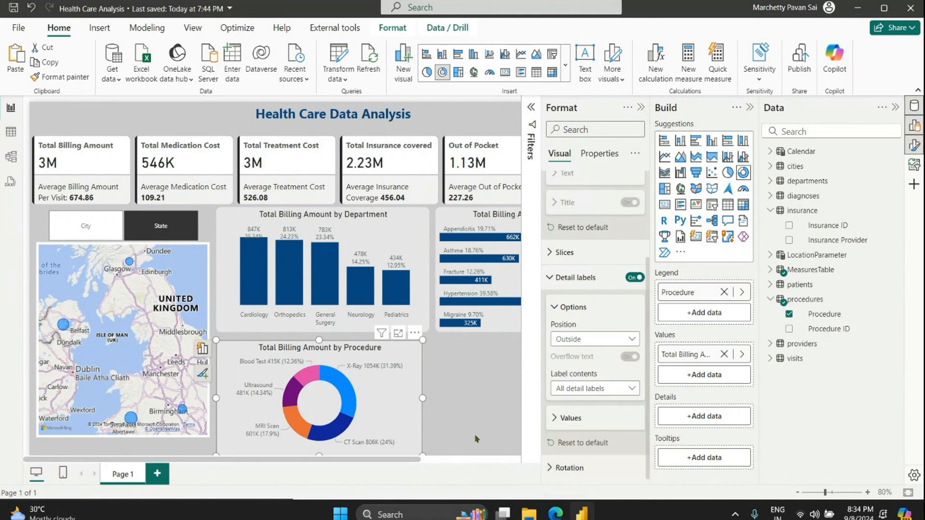
Align the donut chart directly below the department chart at the same width, and collapse the Format and Build panes.
click(641, 108)
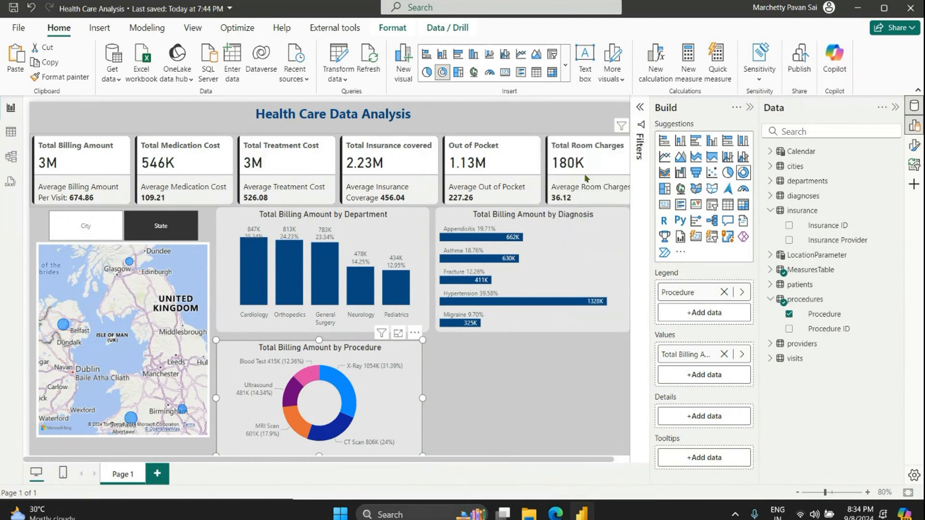
drag(399, 411, 428, 394)
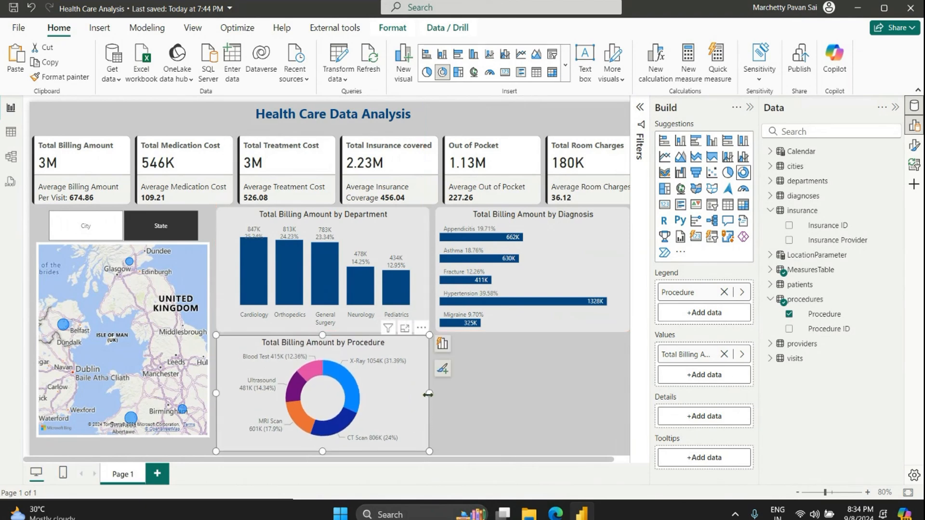
click(480, 373)
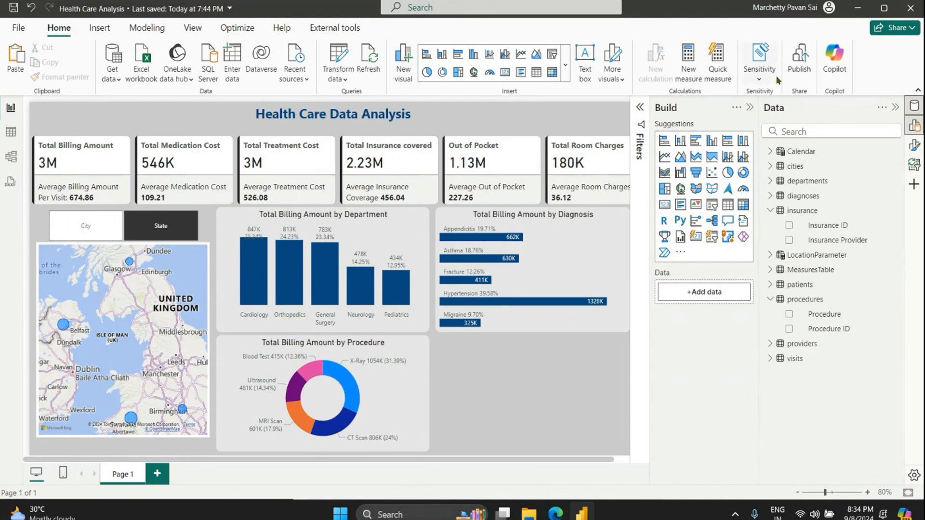
click(749, 109)
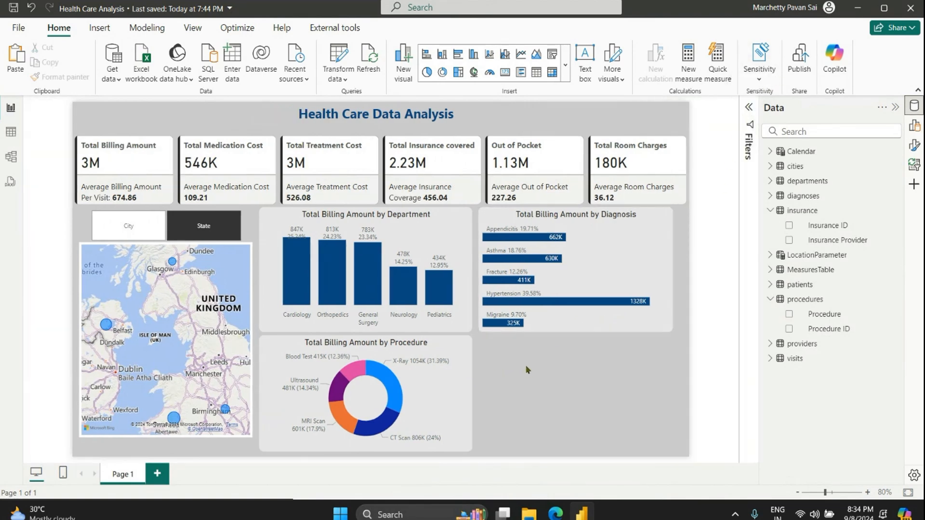
Duplicate the Total Billing Amount by Procedure donut chart and place the copy below the diagnosis chart.
click(467, 377)
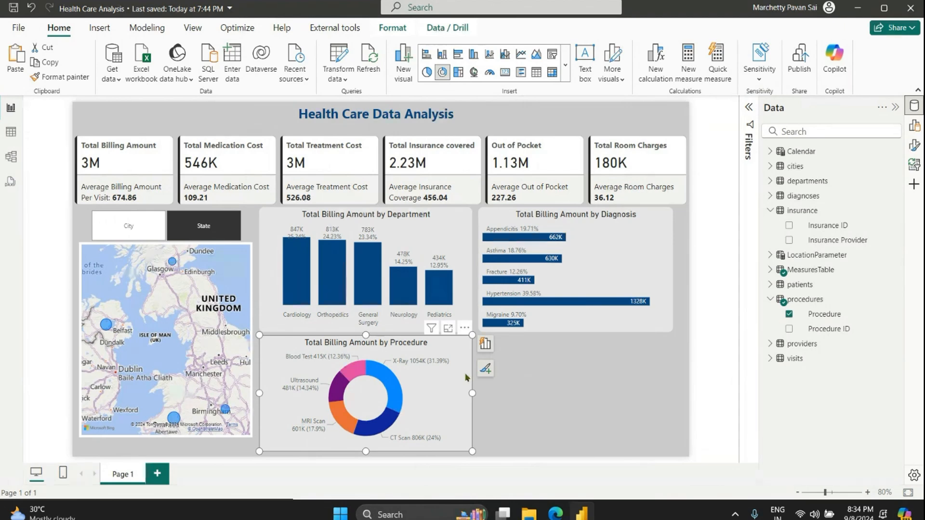
key(ctrl+c)
key(ctrl+v)
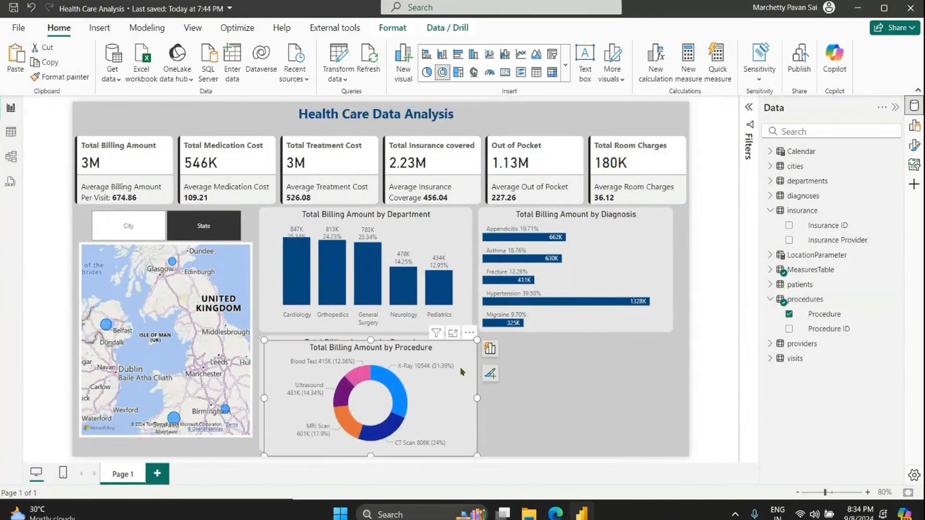
drag(466, 375, 671, 370)
Widen the diagnosis chart slightly, and narrow and align the copied donut chart beneath it.
click(673, 266)
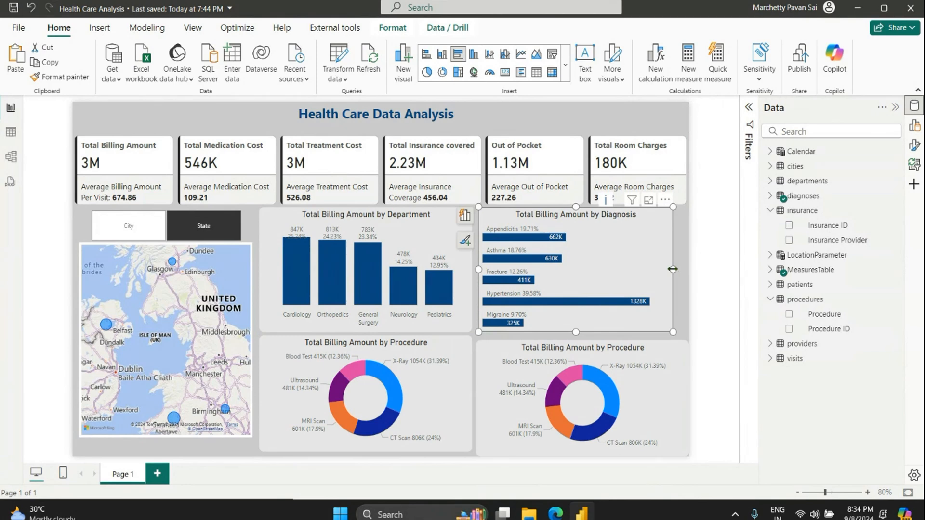
drag(673, 270, 684, 277)
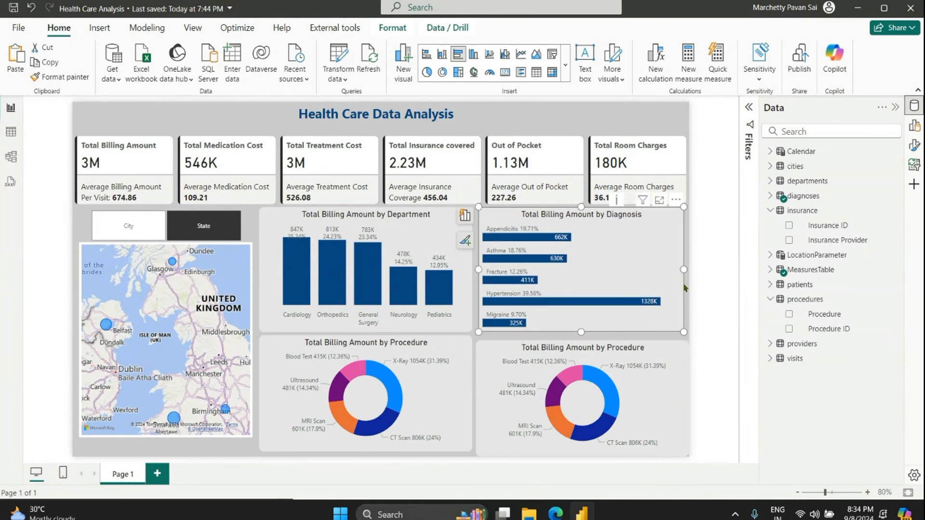
click(670, 395)
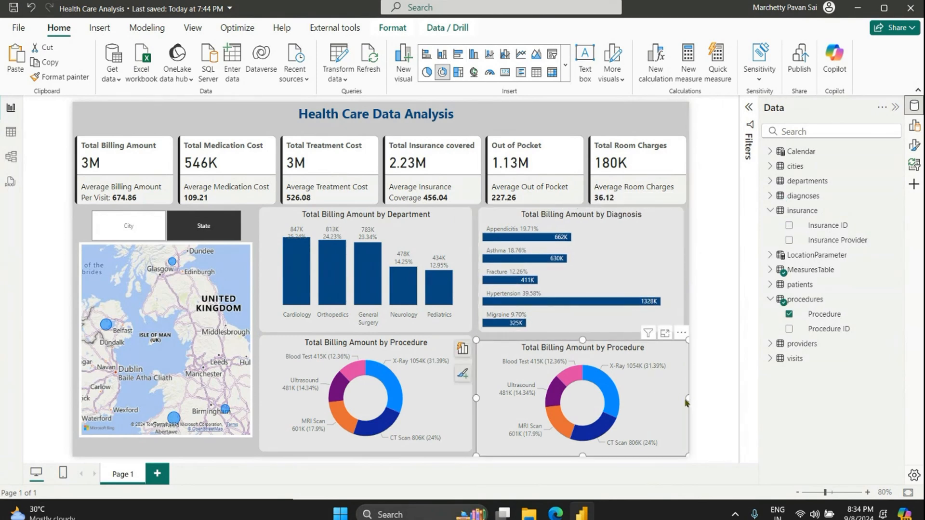
drag(687, 398, 660, 391)
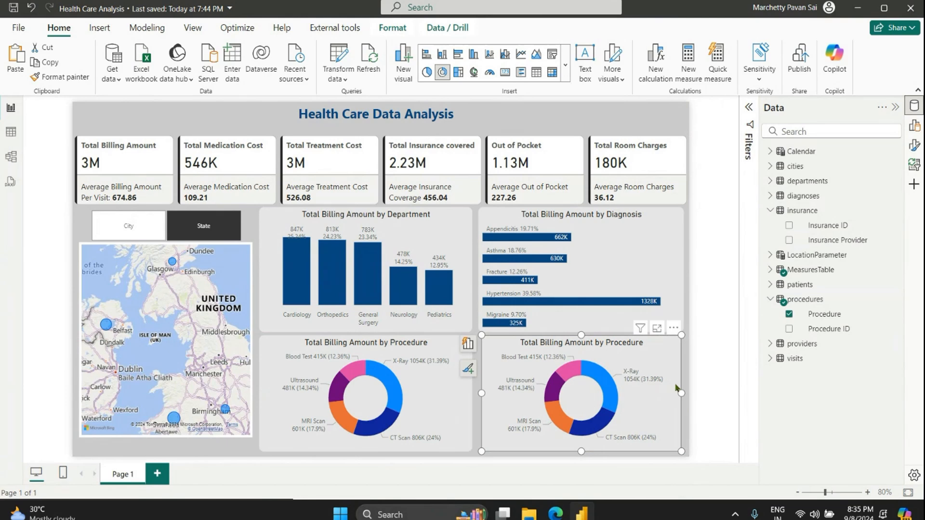
Examine the data of the visits table and check which distinct values the Service Type column contains.
click(766, 360)
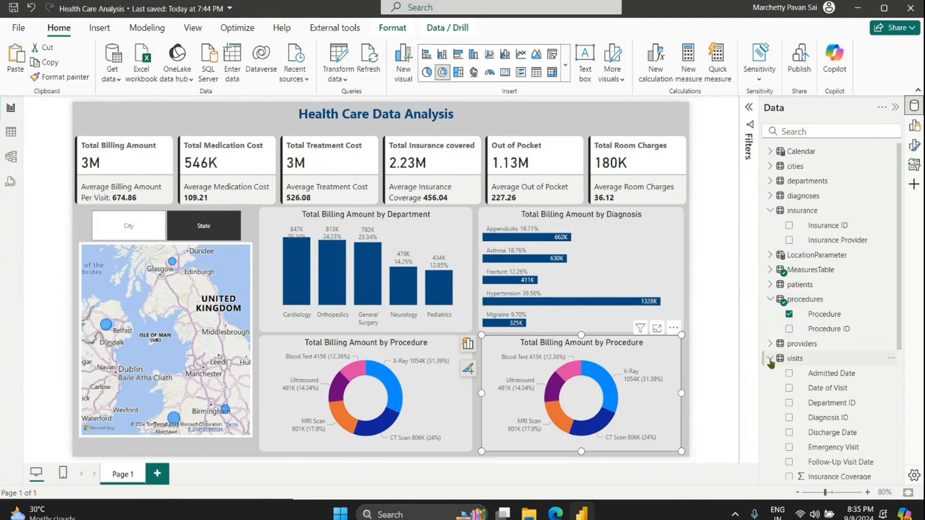
click(10, 131)
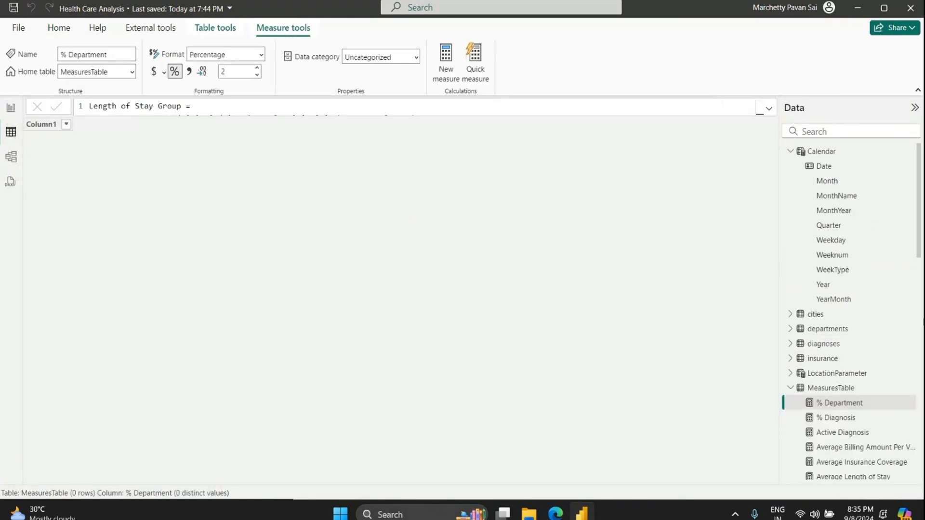
click(790, 387)
scroll(824, 378, down, 1)
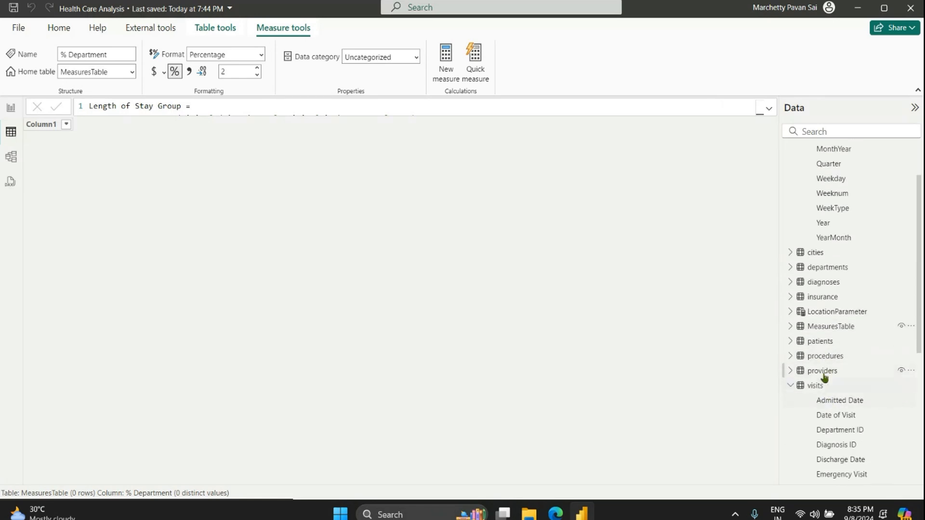
click(822, 384)
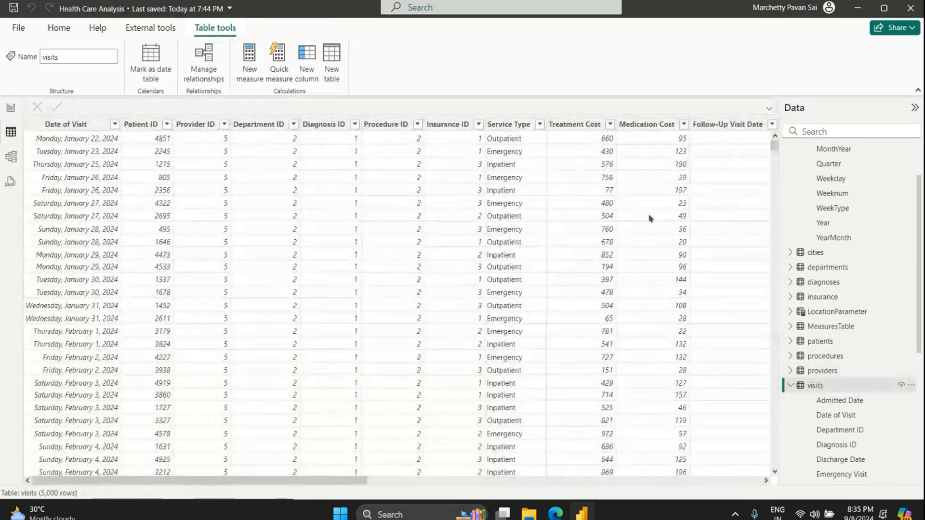
click(539, 125)
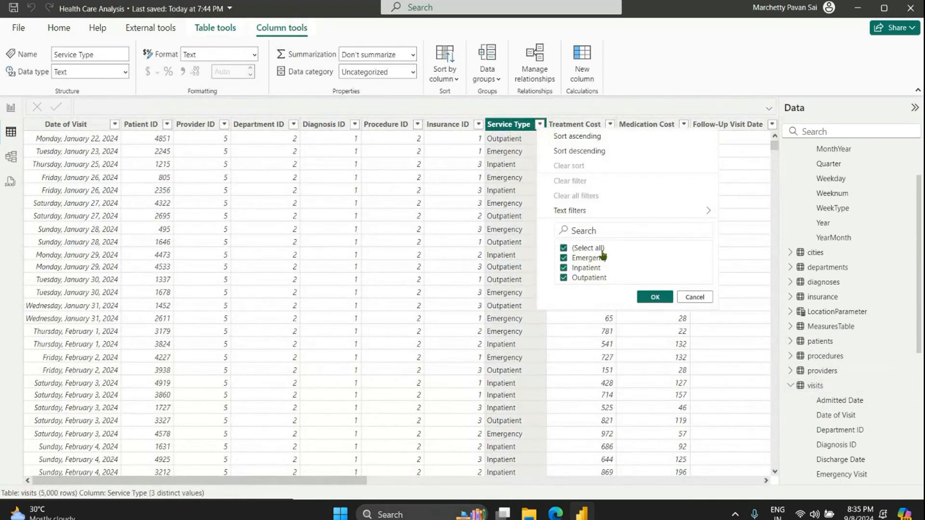
click(694, 297)
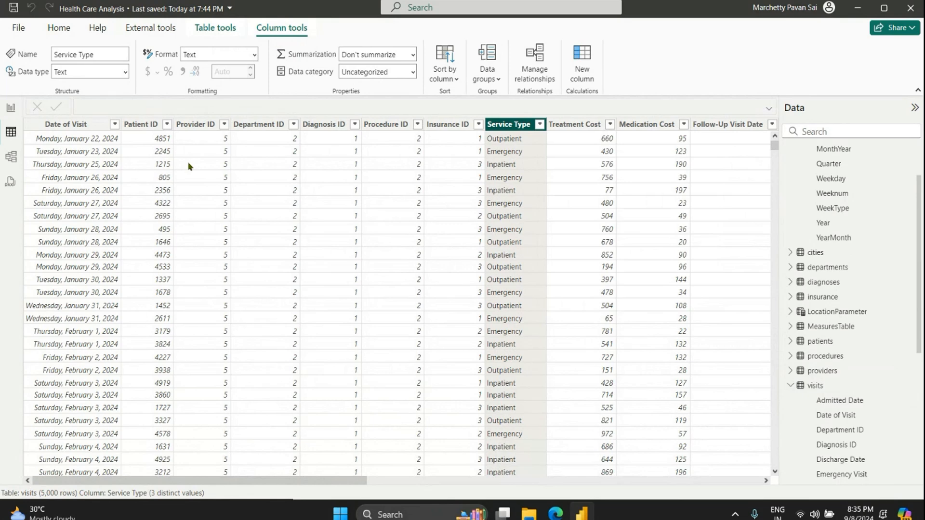
Return to the report page and convert the copied donut chart to a 100% Stacked bar chart.
click(10, 108)
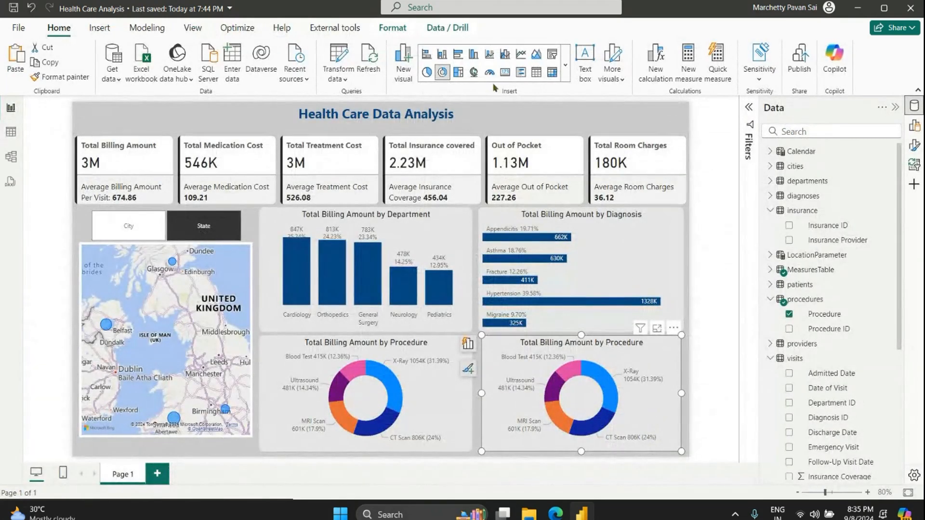
click(565, 66)
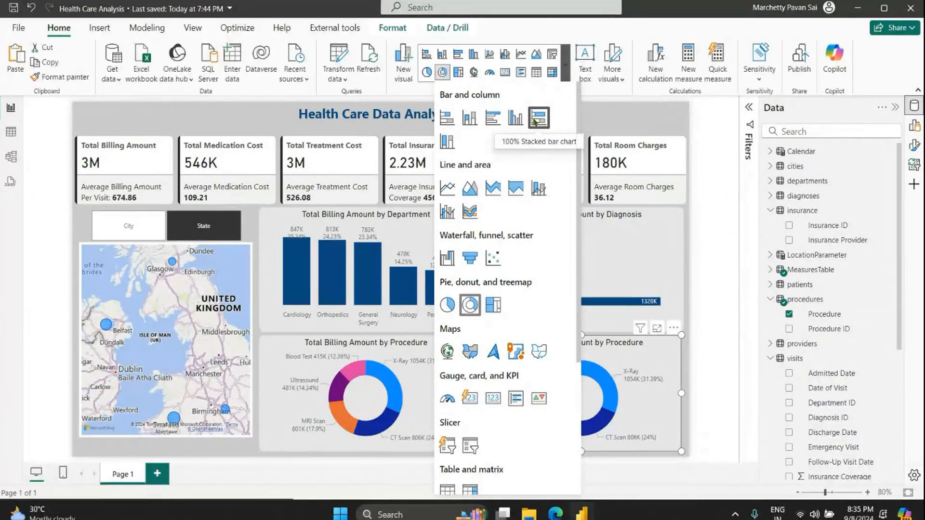
click(538, 116)
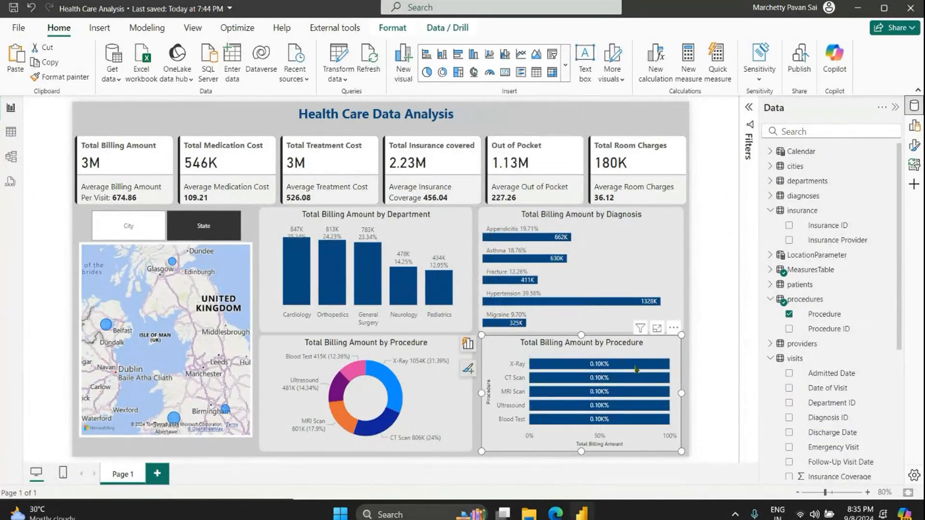
Replace Procedure on the stacked bar chart's Y-axis with Diagnosis from the diagnoses table.
click(910, 129)
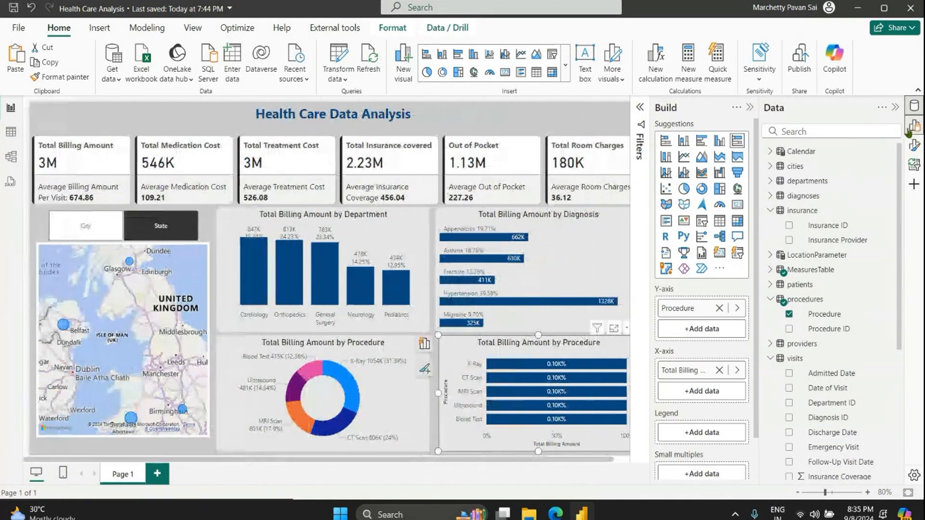
click(737, 307)
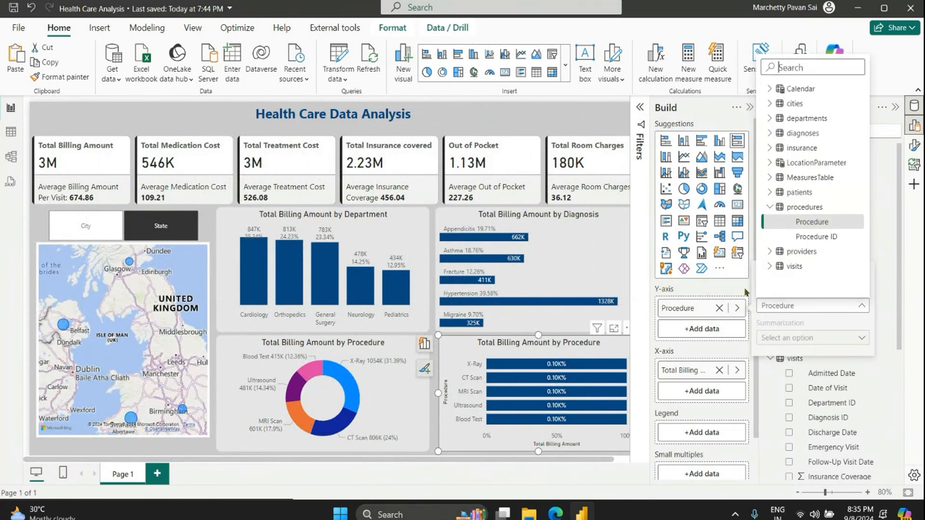
click(769, 133)
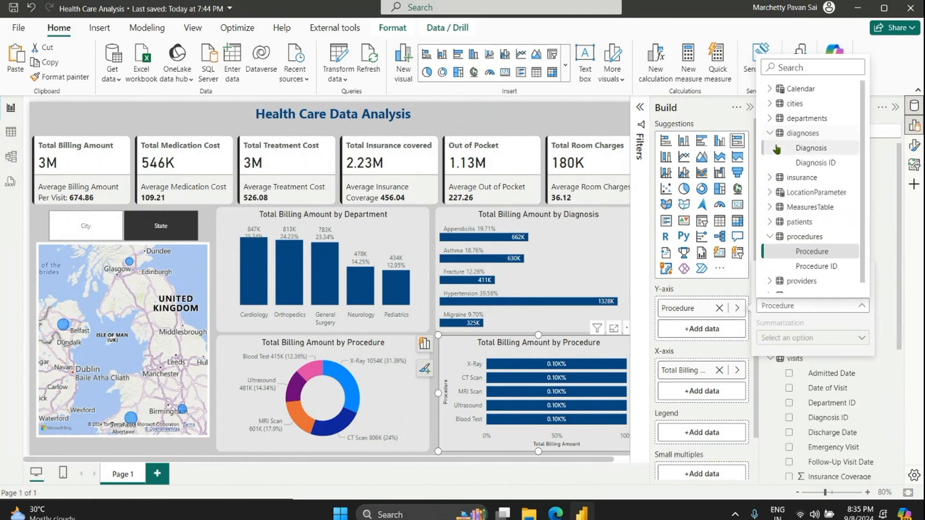
click(811, 147)
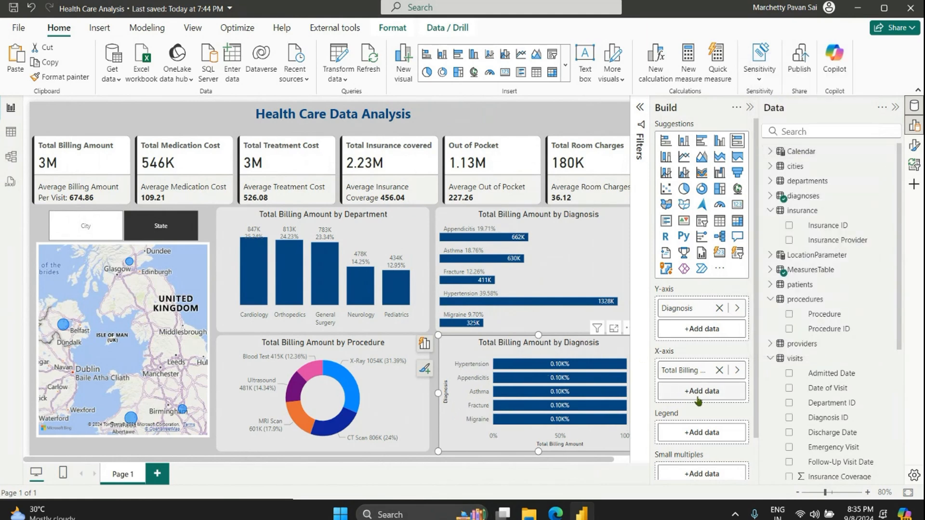
Remove Total Billing Amount from the stacked bar chart's X-axis and add the measure again from the MeasuresTable's Total folder.
click(719, 373)
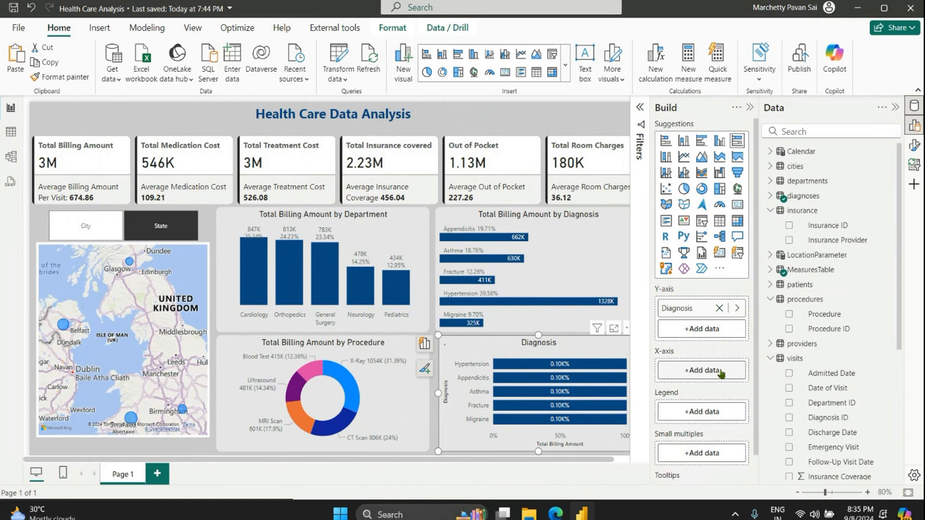
click(723, 371)
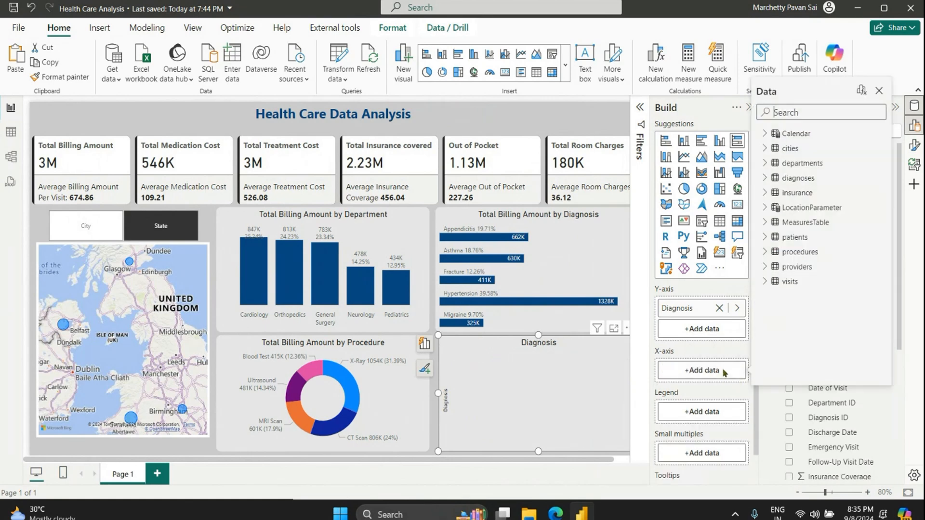
click(765, 223)
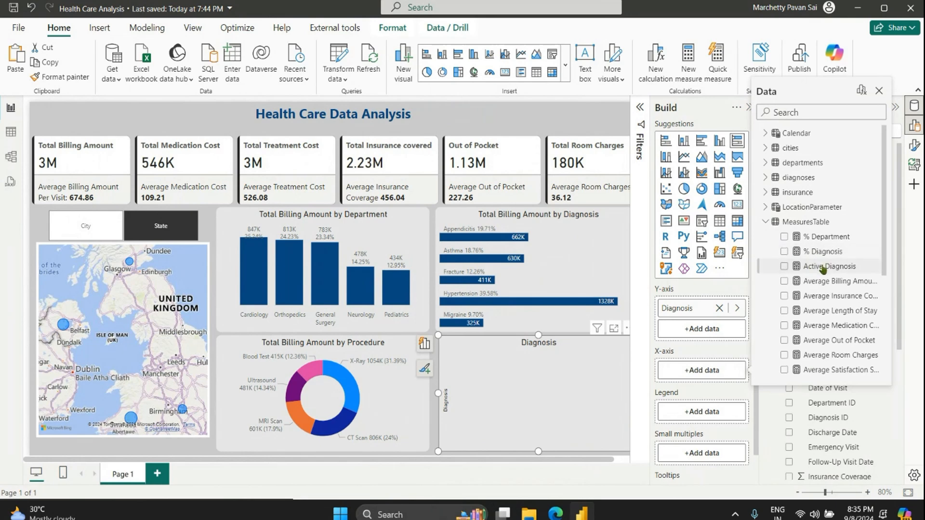
scroll(814, 269, down, 3)
click(775, 254)
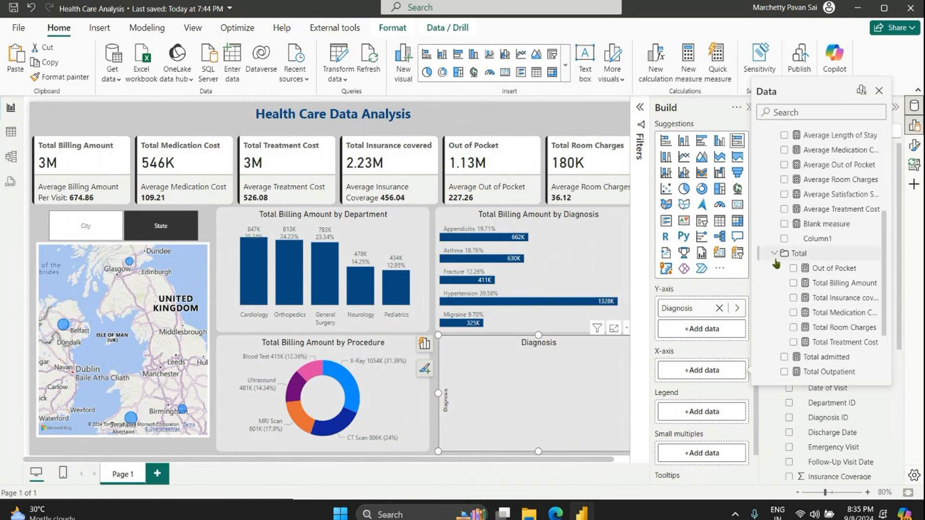
click(790, 283)
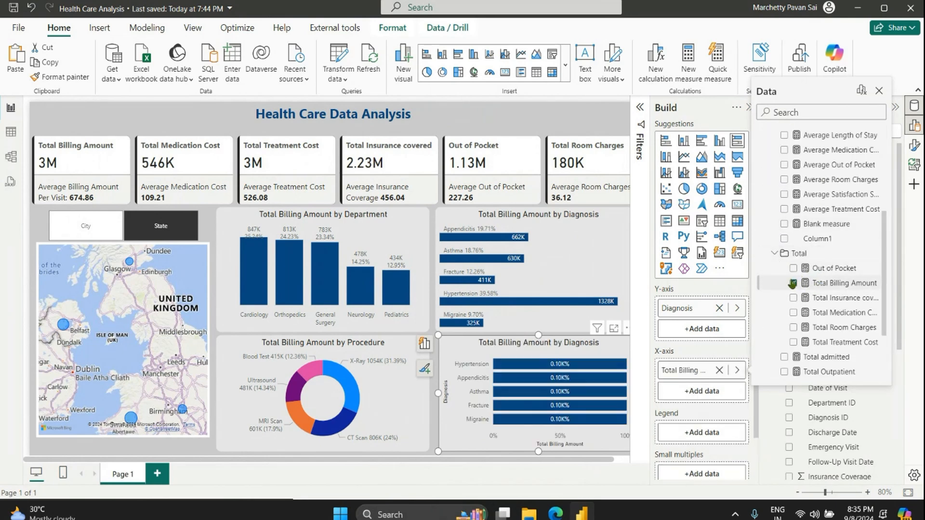
click(879, 92)
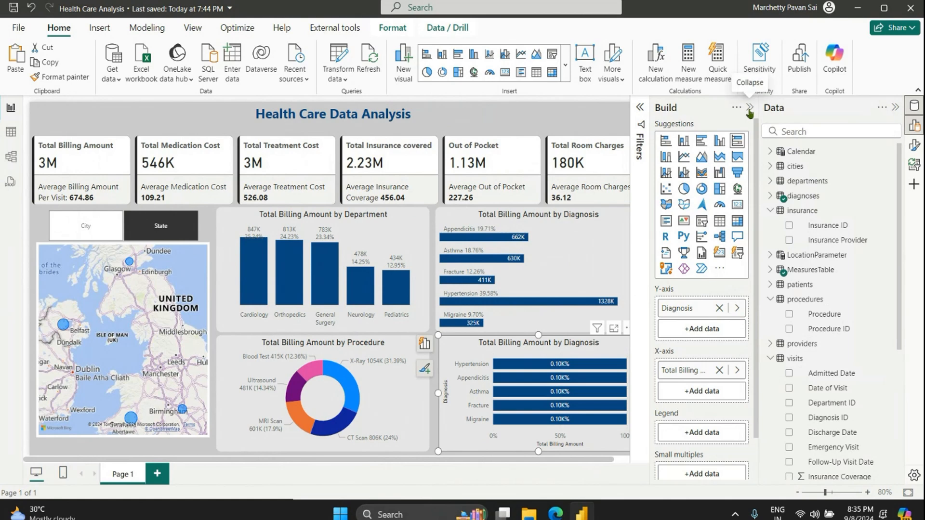
Add Service Type from the visits table as the stacked bar chart's legend.
scroll(712, 337, down, 1)
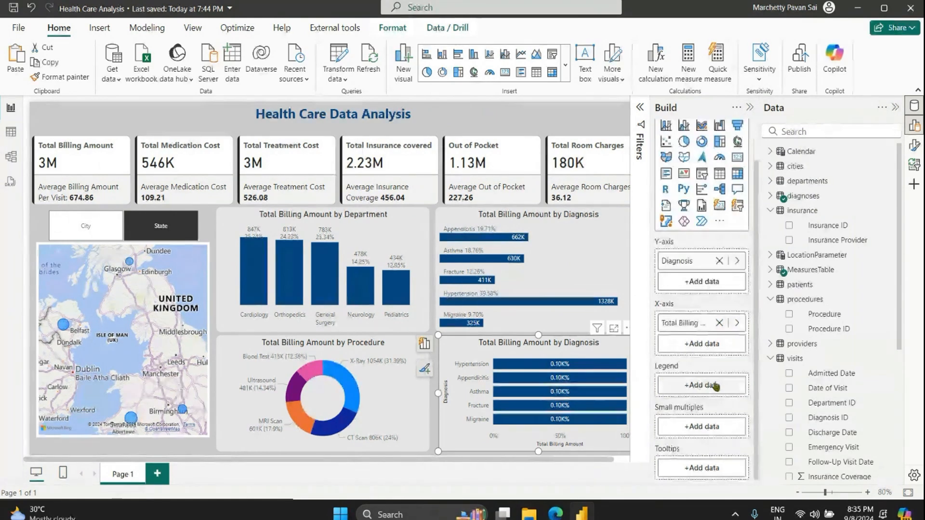
scroll(810, 367, down, 1)
scroll(810, 367, down, 3)
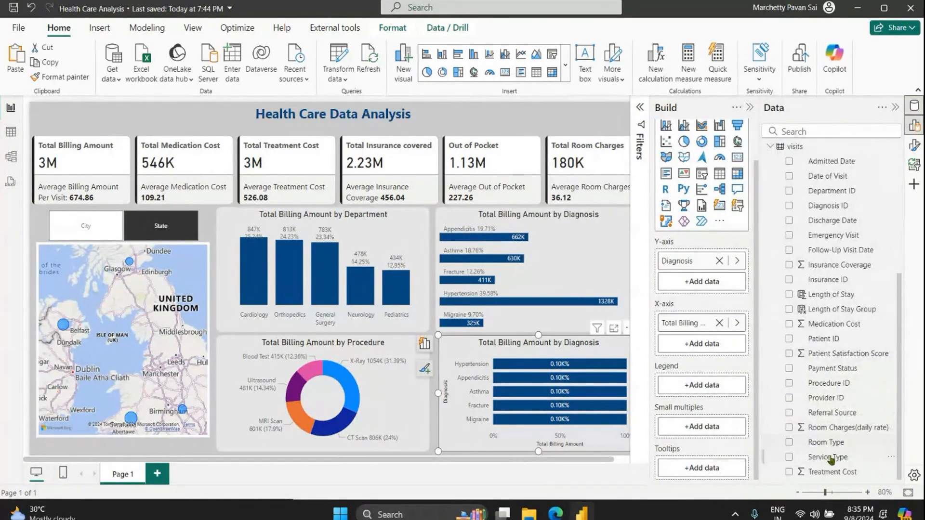
drag(838, 459, 700, 386)
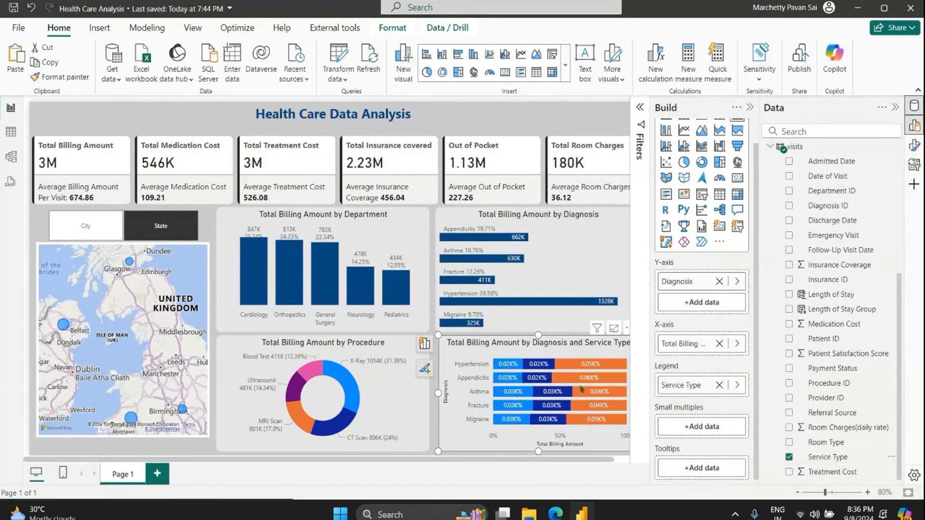
Examine the stacked bar chart's data label settings, including the content choices for the label detail.
click(750, 108)
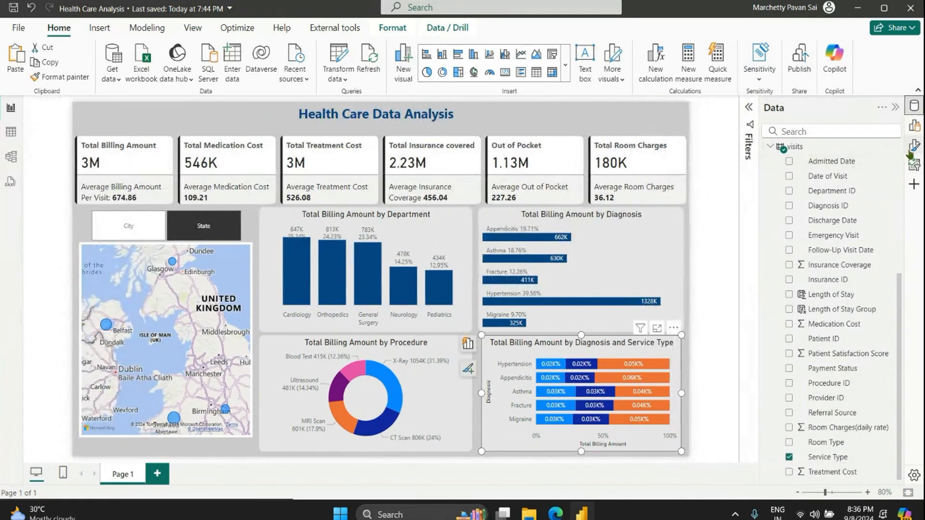
click(914, 145)
click(701, 435)
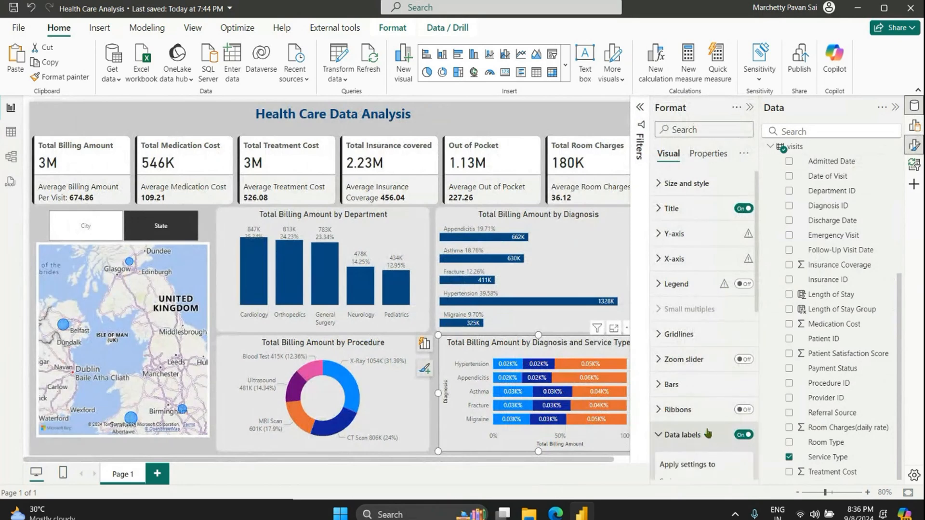
scroll(701, 414, down, 6)
click(696, 393)
scroll(703, 399, down, 4)
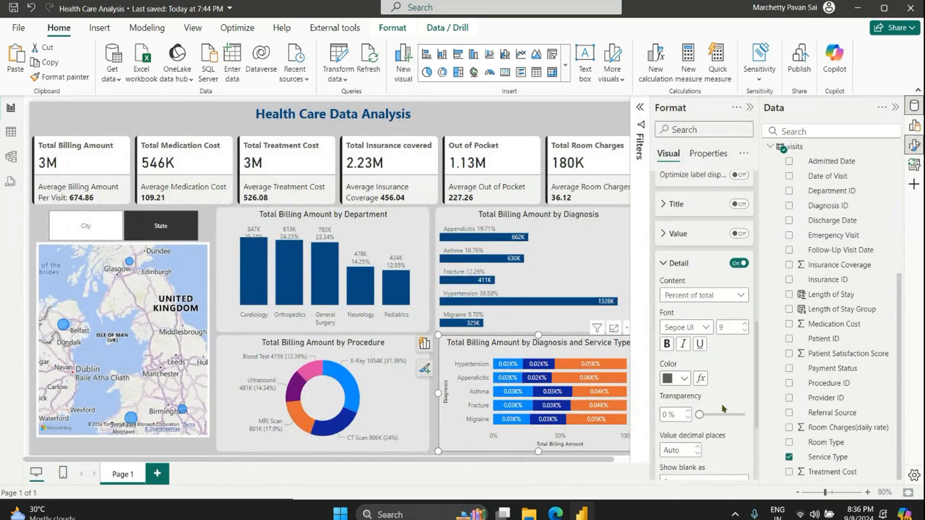
scroll(708, 402, up, 4)
click(679, 389)
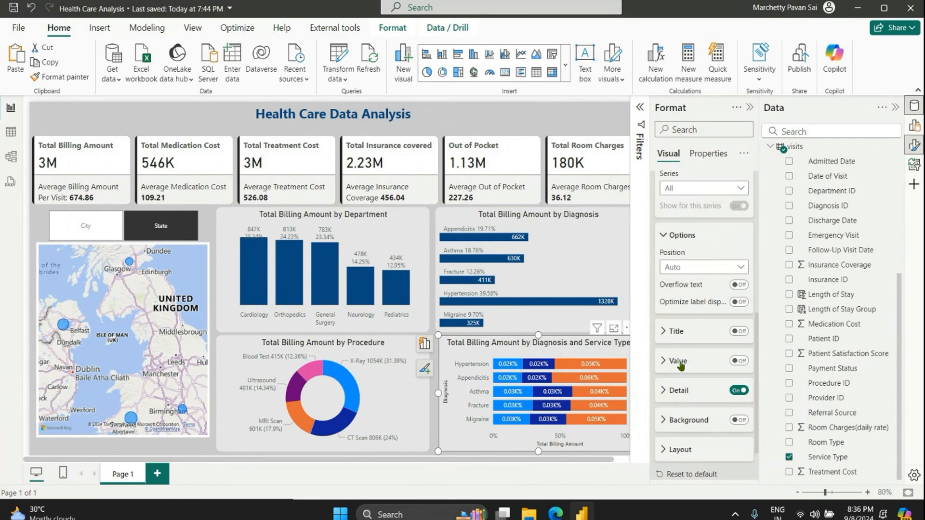
scroll(680, 366, up, 2)
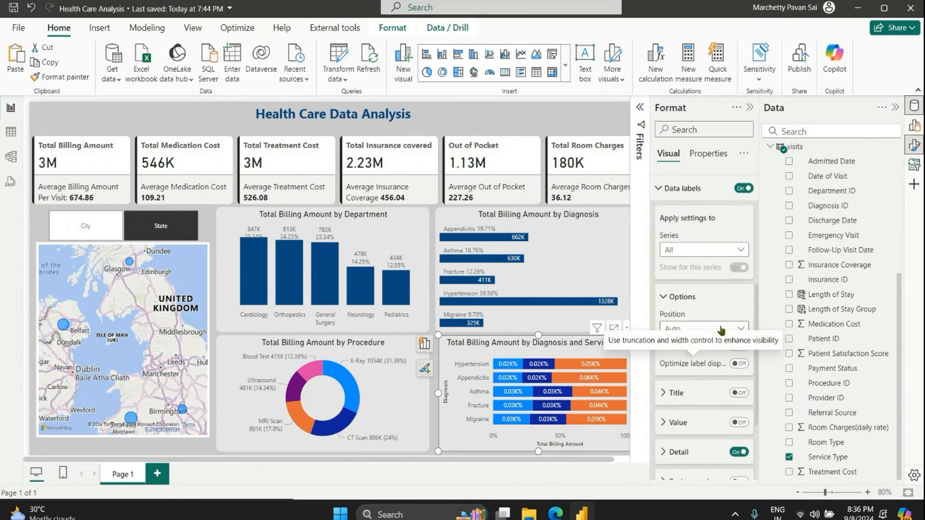
scroll(694, 376, down, 2)
click(712, 393)
scroll(714, 394, down, 6)
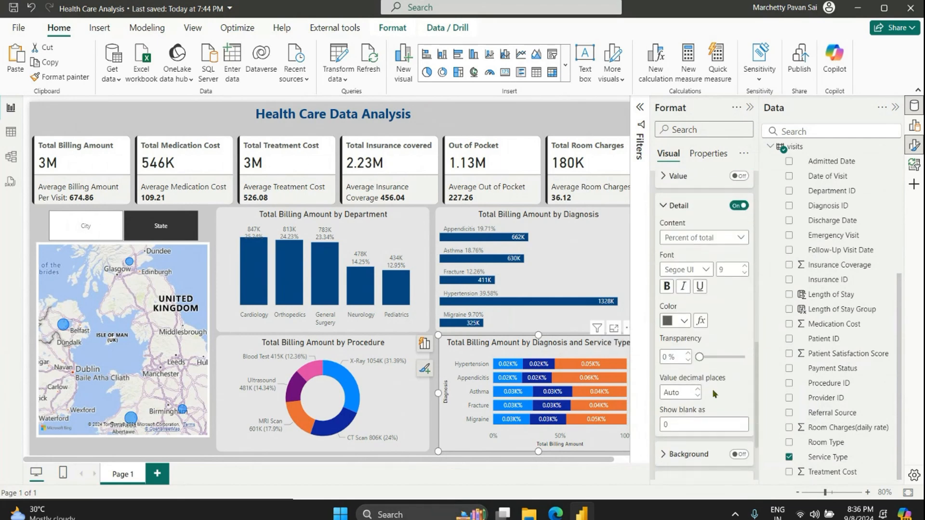
click(706, 239)
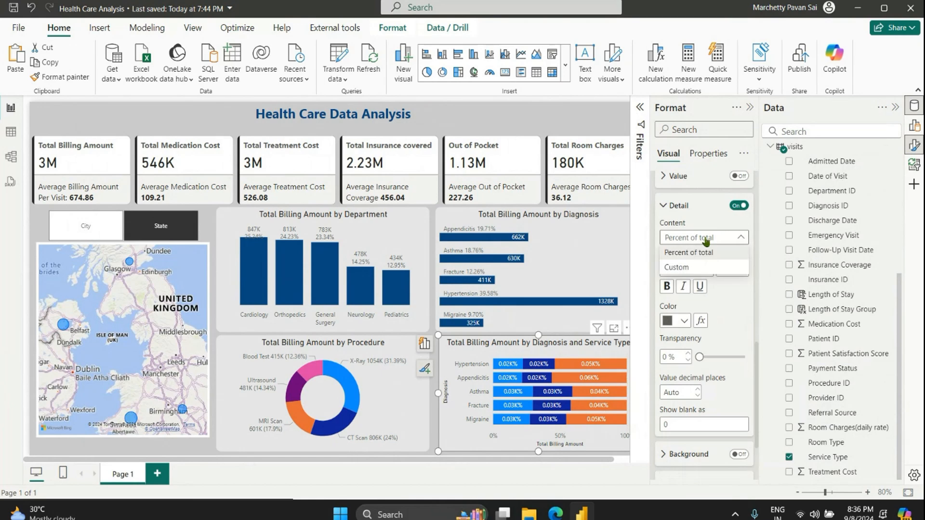
click(712, 222)
scroll(713, 222, up, 8)
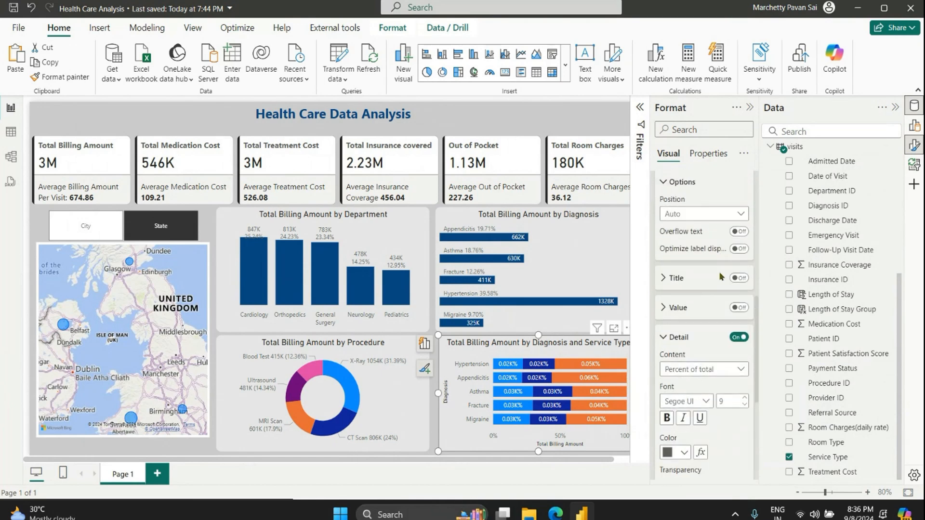
Check the chart's title settings and which series the data label settings can be applied to.
click(675, 197)
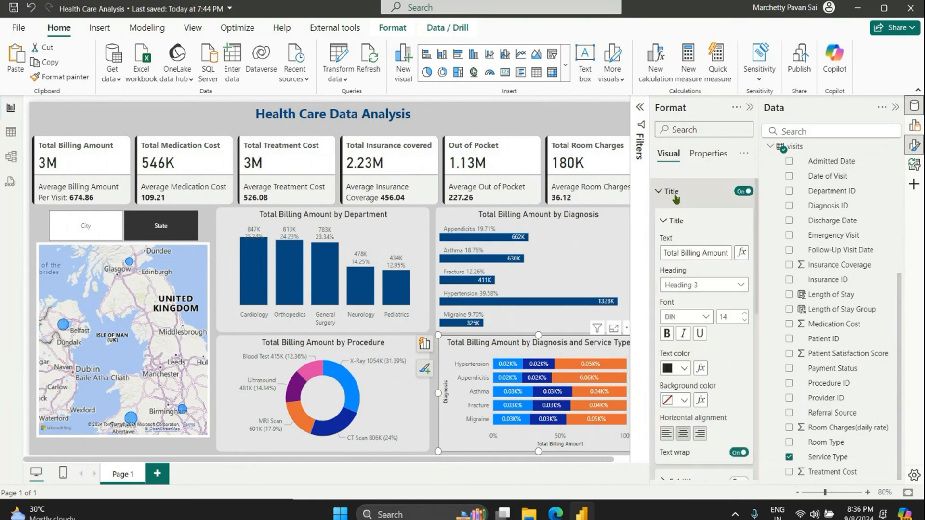
click(674, 193)
click(684, 417)
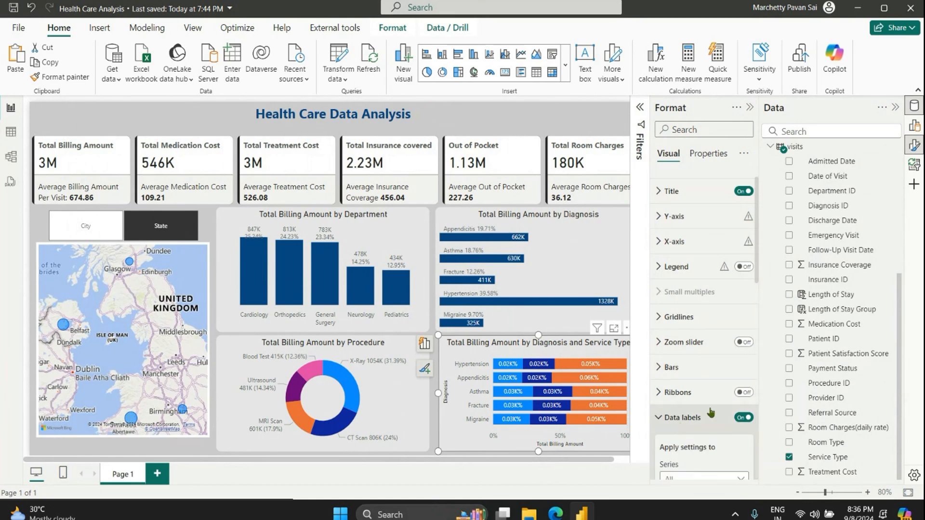
scroll(706, 385, down, 4)
click(693, 292)
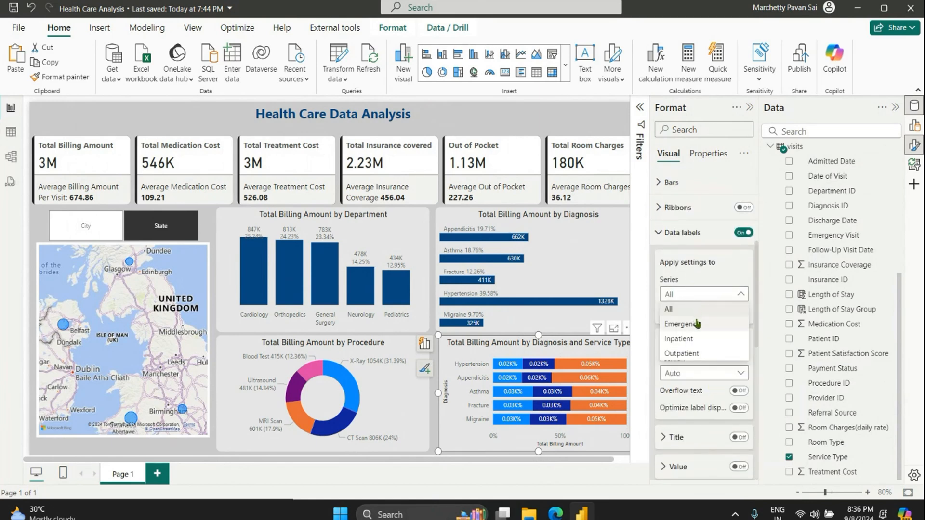
click(694, 256)
scroll(696, 260, down, 4)
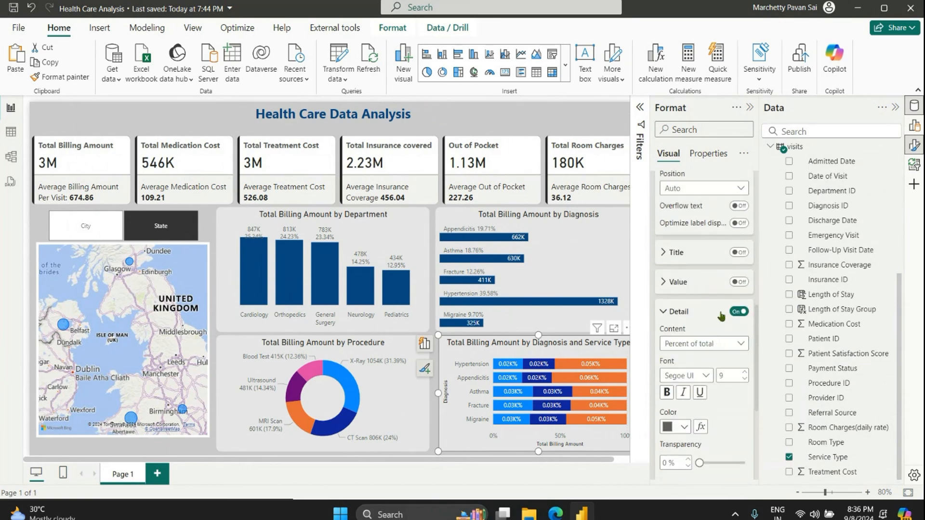
Try showing the value in the data labels instead of the detail, and restore the percent-of-total detail.
click(737, 311)
click(737, 311)
click(738, 282)
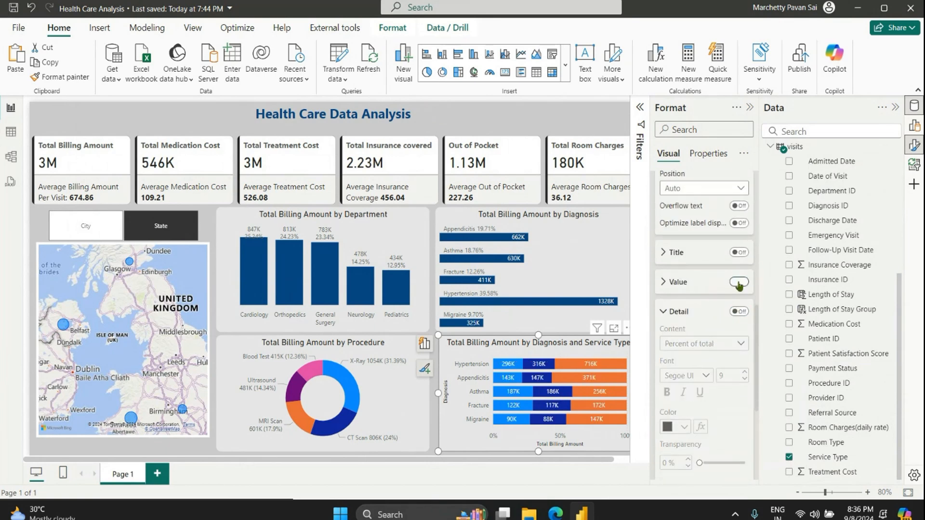
click(698, 288)
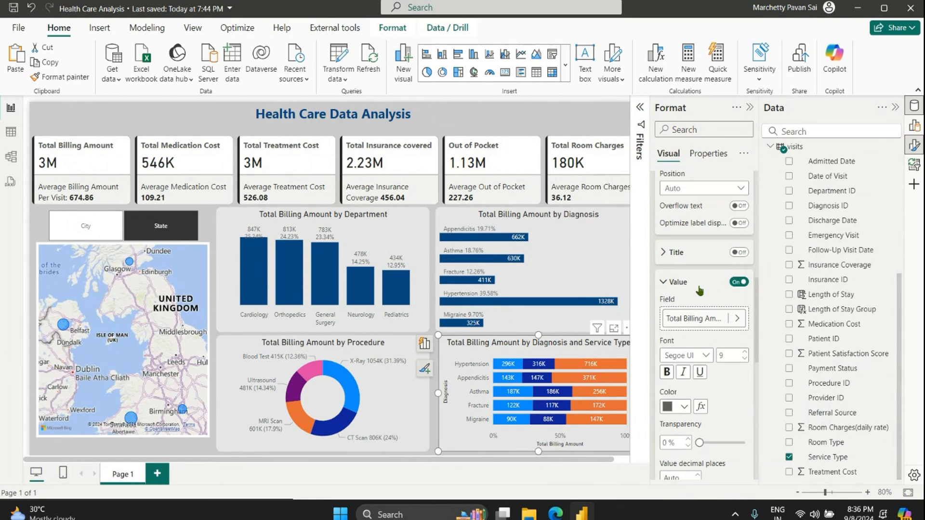
click(730, 283)
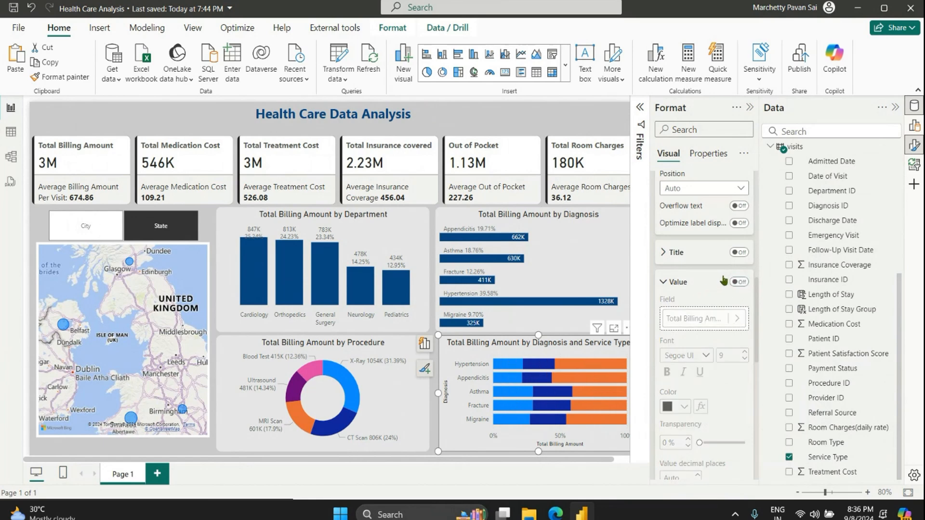
click(723, 281)
click(738, 311)
Change the content of the data labels' detail from Percent of total to Custom.
scroll(701, 332, down, 3)
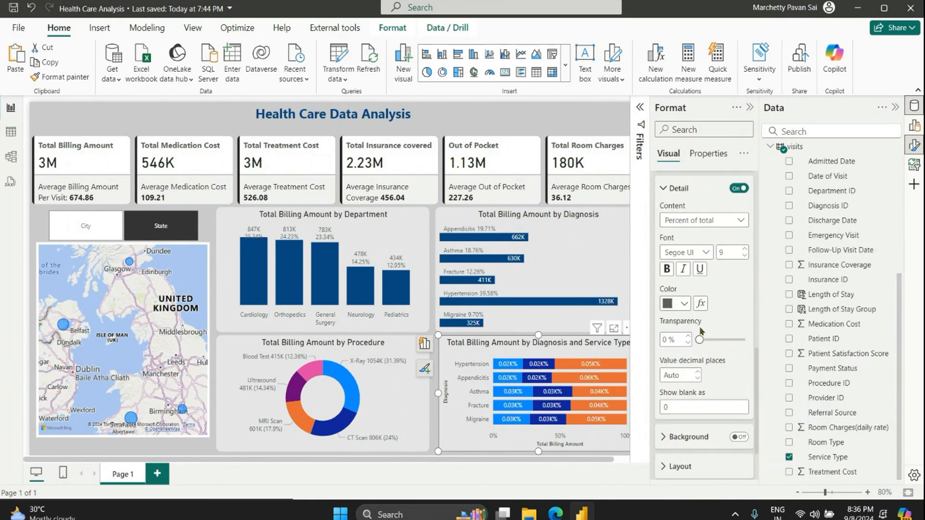
scroll(700, 331, down, 1)
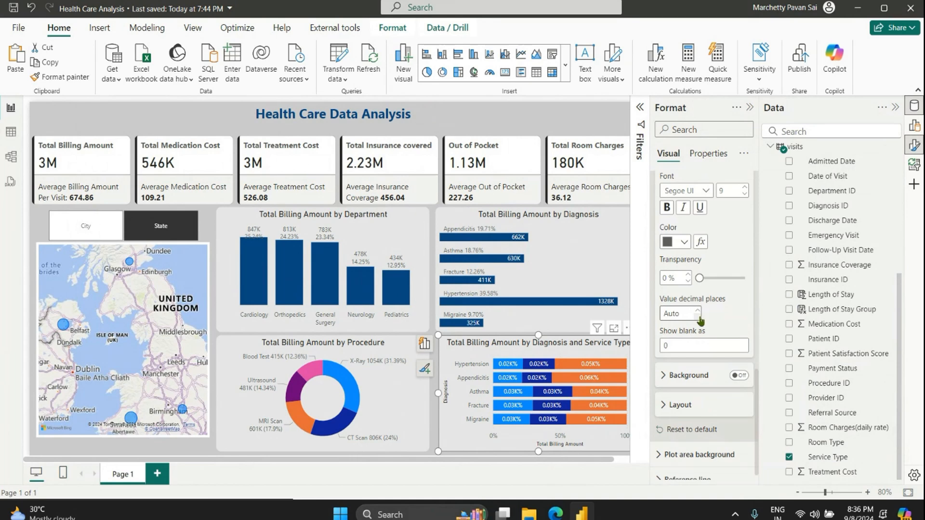
click(686, 314)
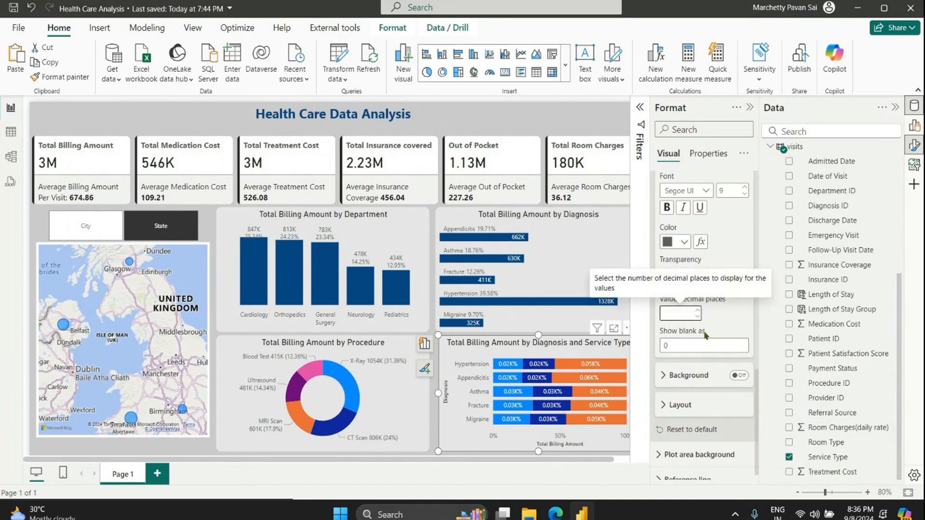
scroll(718, 270, up, 2)
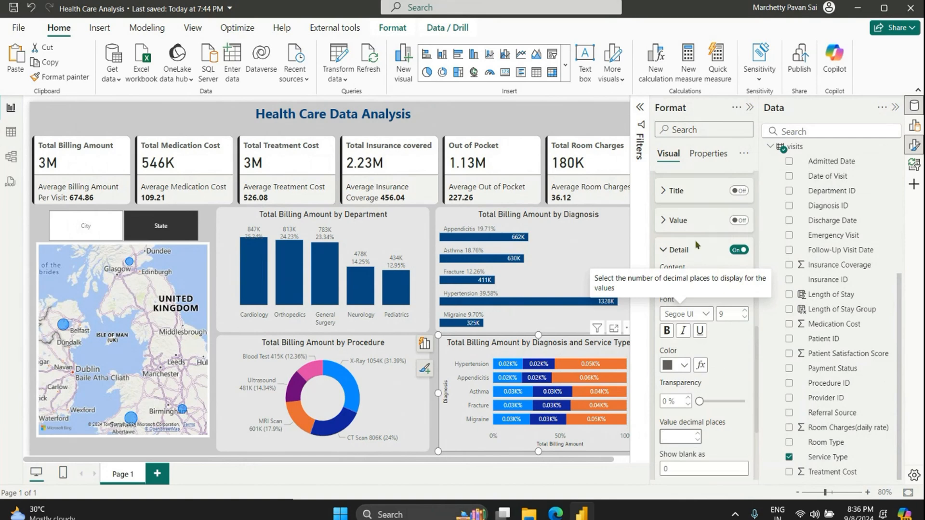
click(703, 281)
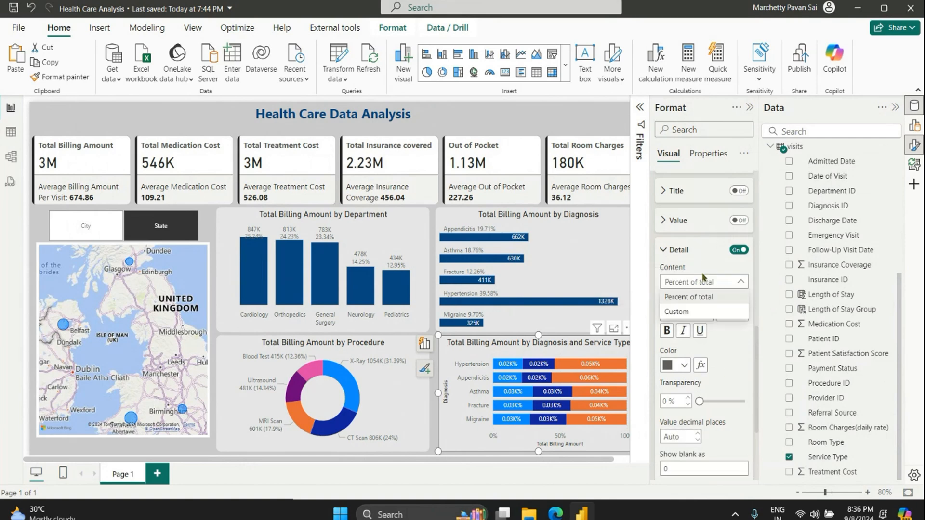
click(703, 311)
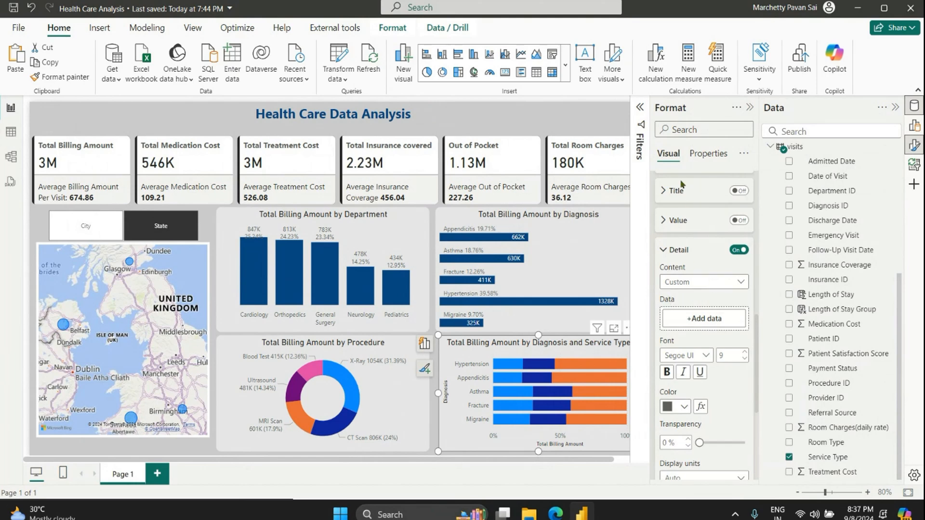
Turn off the Y-axis and X-axis titles of the stacked bar chart.
scroll(682, 212, up, 6)
click(669, 290)
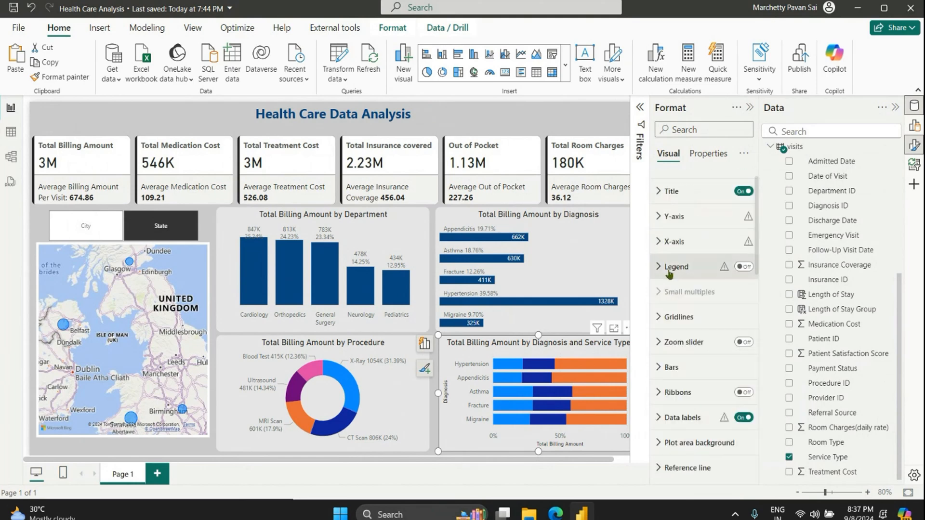
click(674, 216)
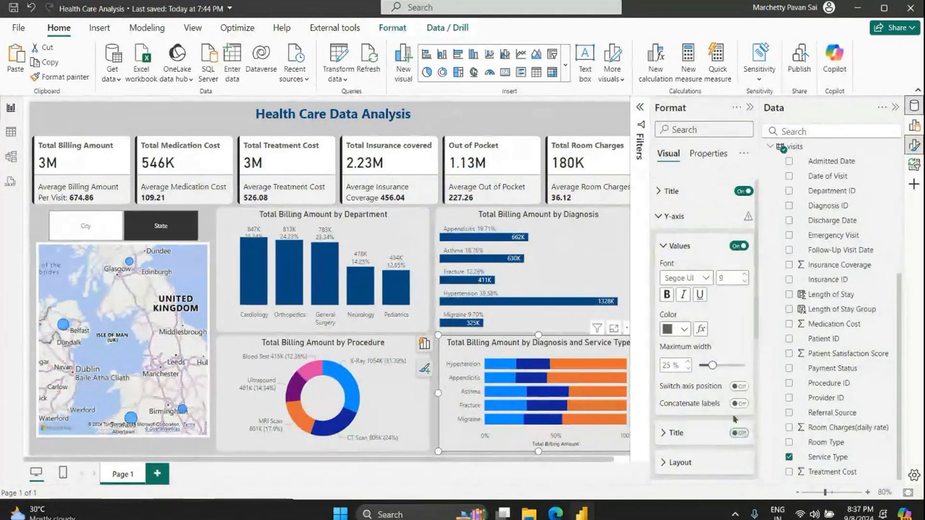
click(678, 223)
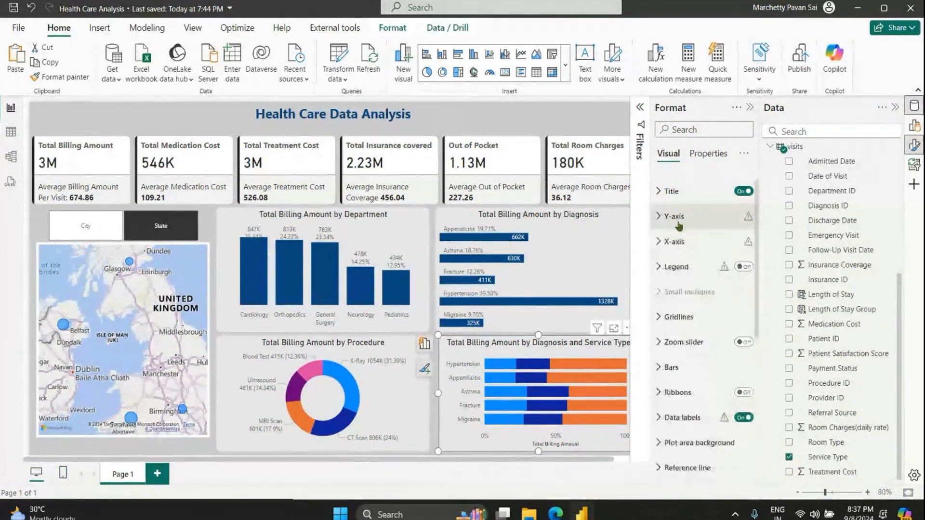
click(676, 248)
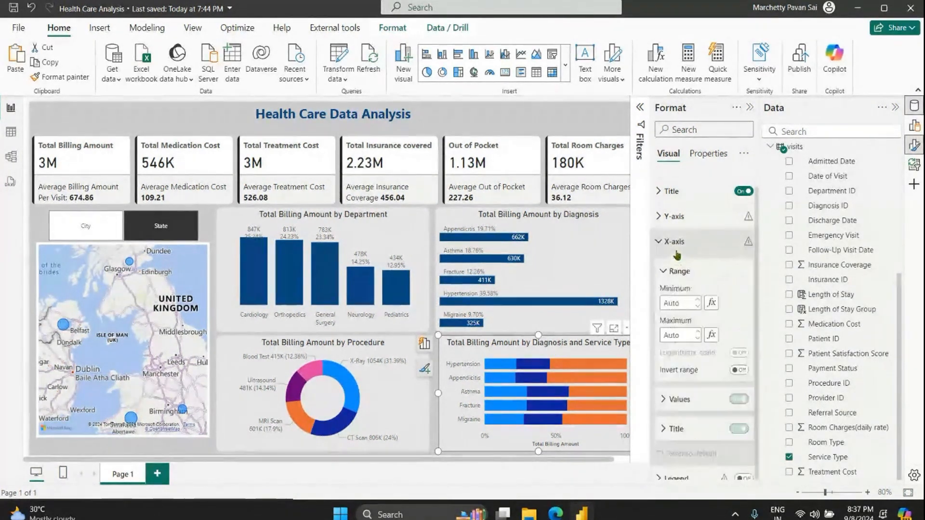
click(740, 429)
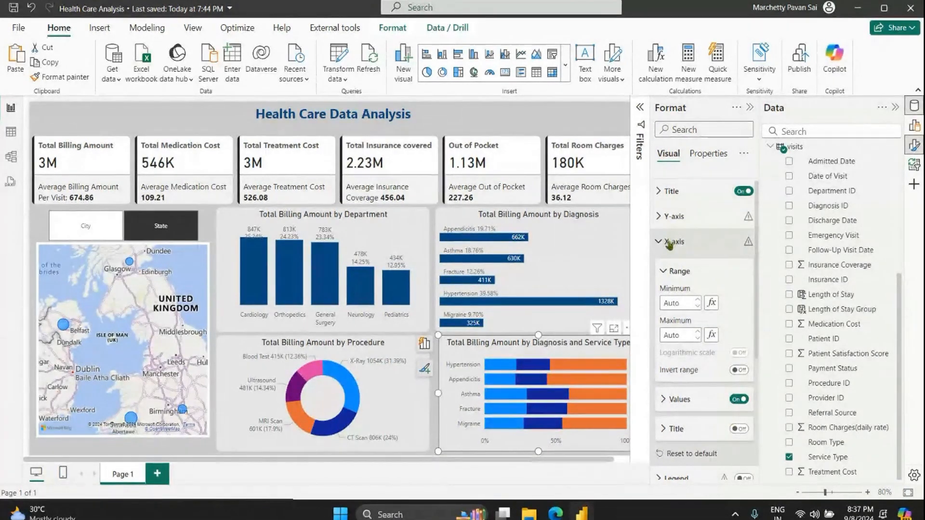
Turn on the value in the data labels for the Emergency series of the stacked bar chart.
click(696, 241)
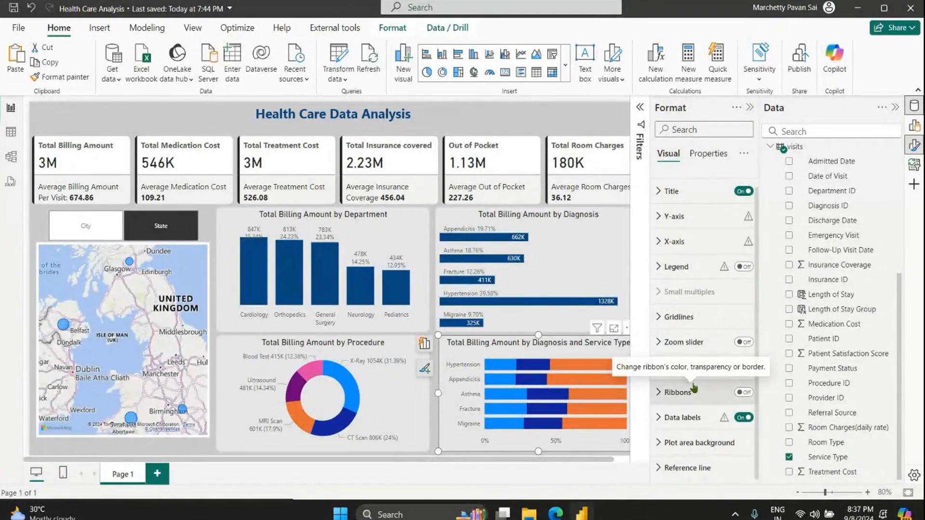
click(699, 417)
scroll(698, 381, down, 3)
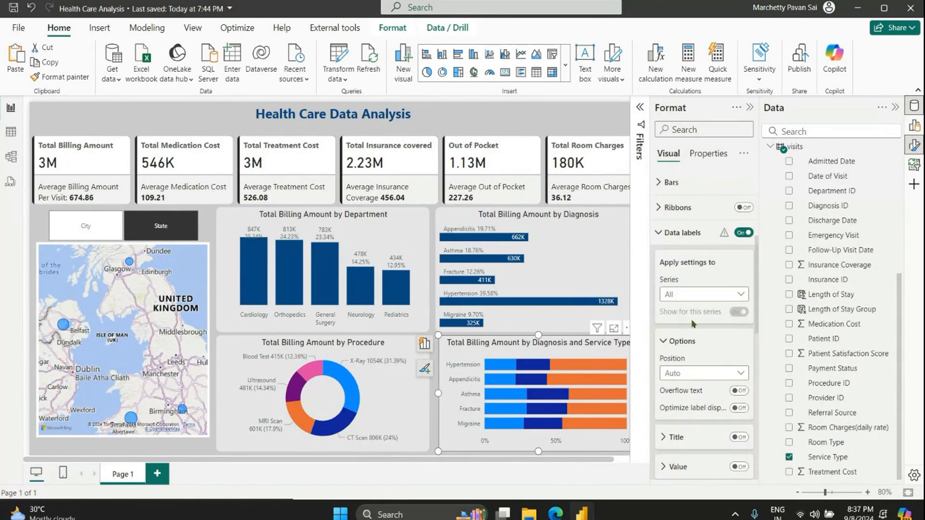
click(692, 294)
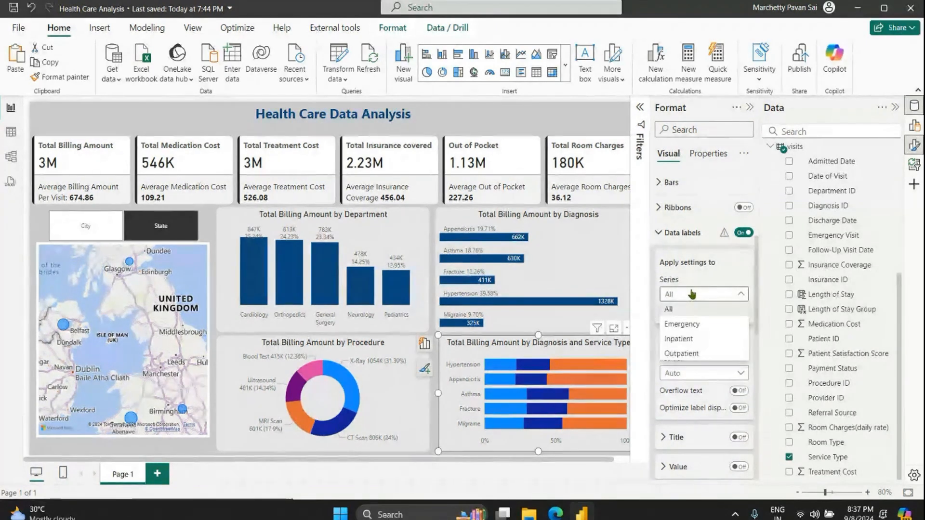
click(676, 324)
scroll(692, 337, down, 3)
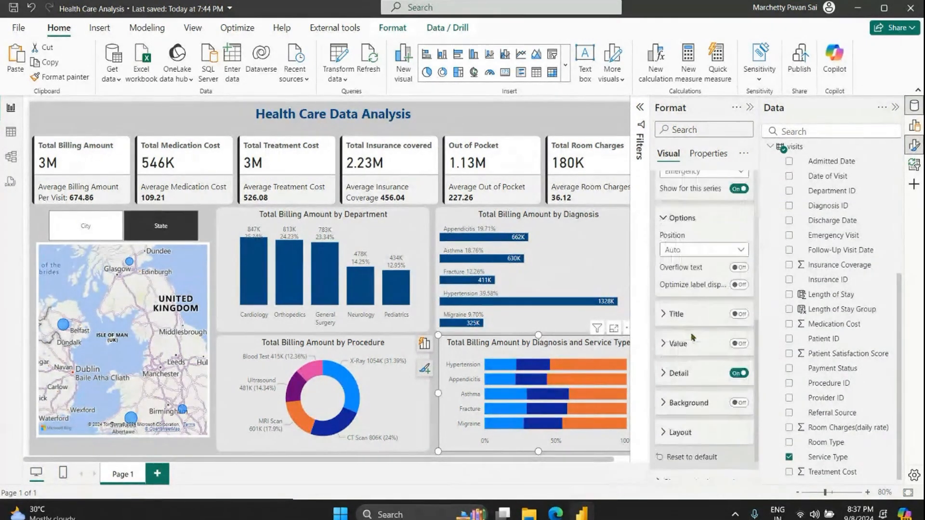
click(736, 344)
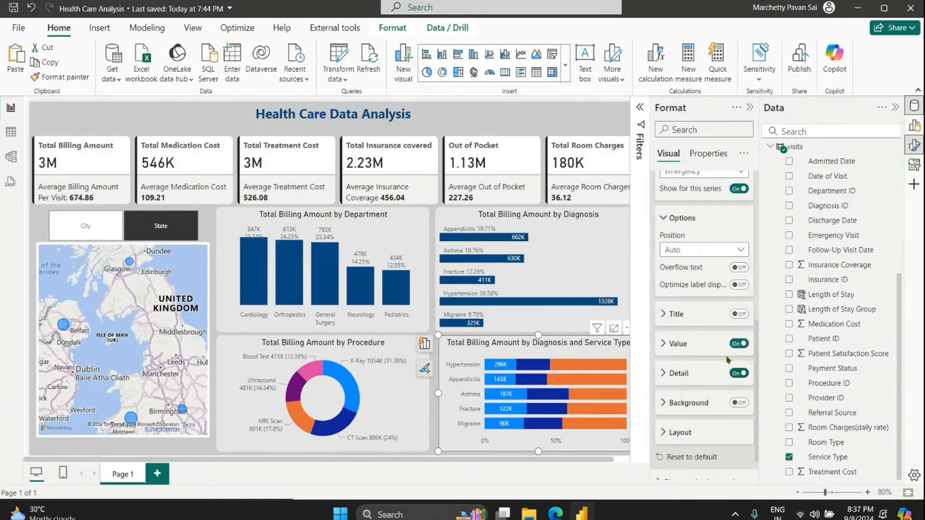
Apply the data label settings to all series, turning the detail off and the value on.
scroll(714, 276, up, 2)
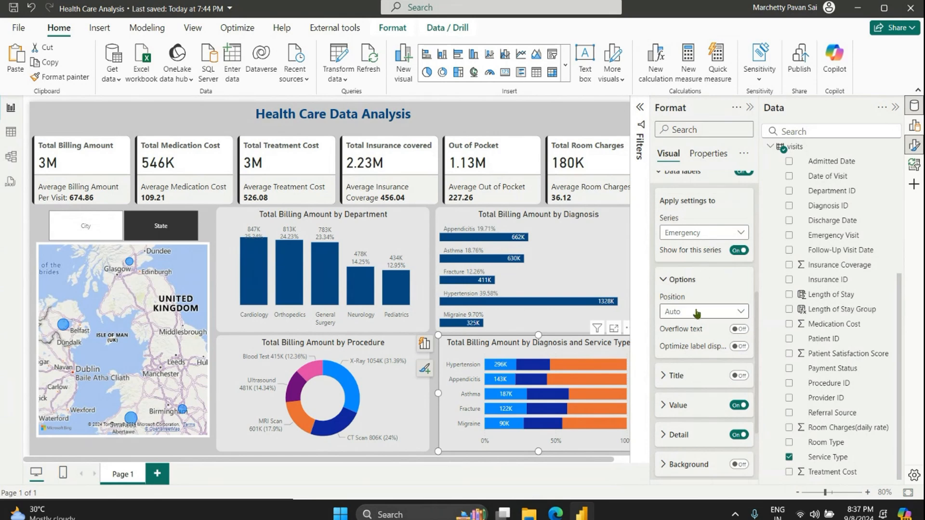
click(702, 233)
click(699, 248)
click(749, 434)
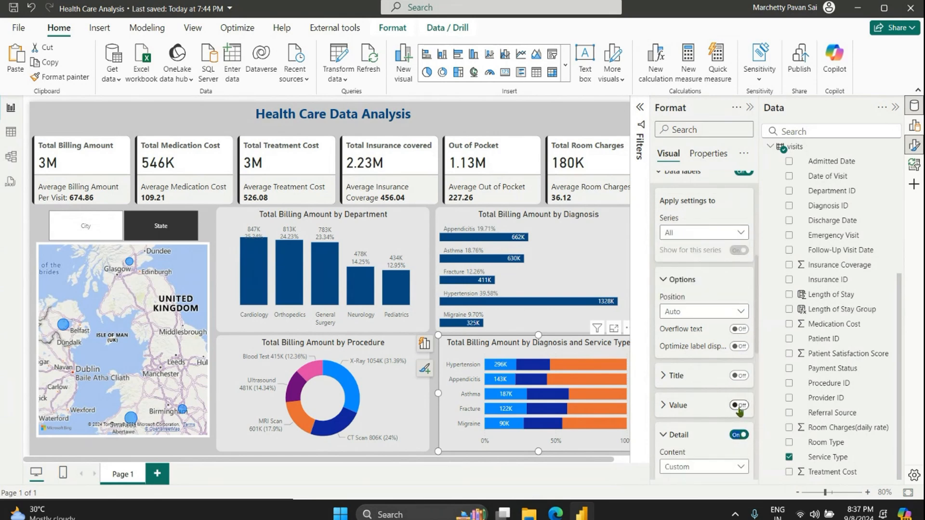
click(743, 435)
click(739, 406)
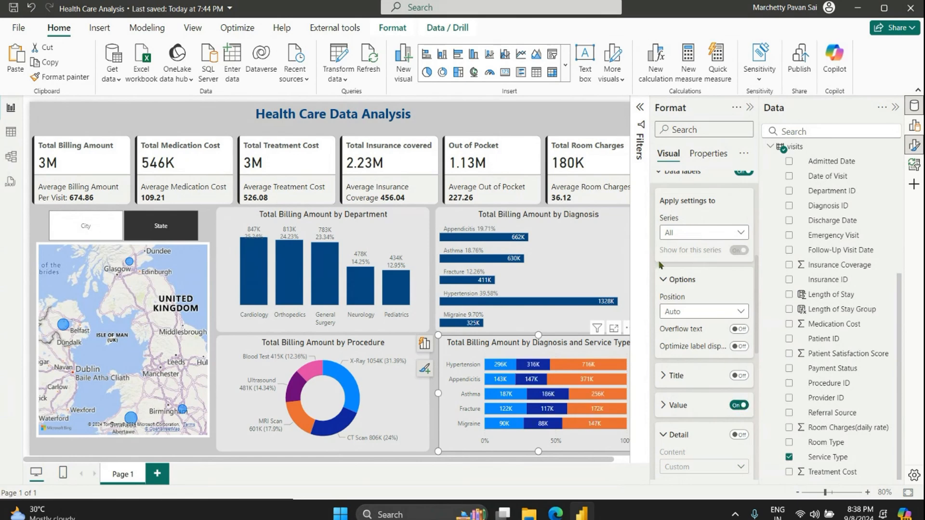
scroll(668, 324, up, 3)
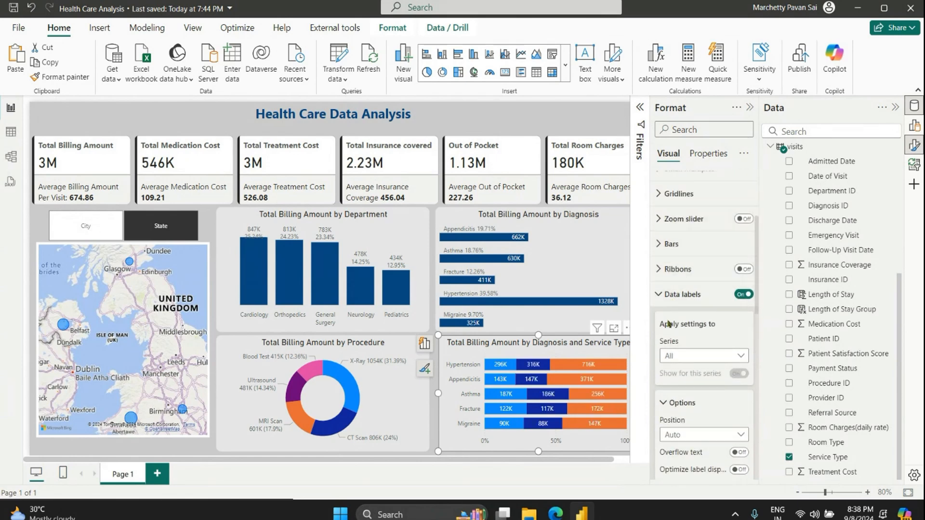
scroll(670, 316, down, 1)
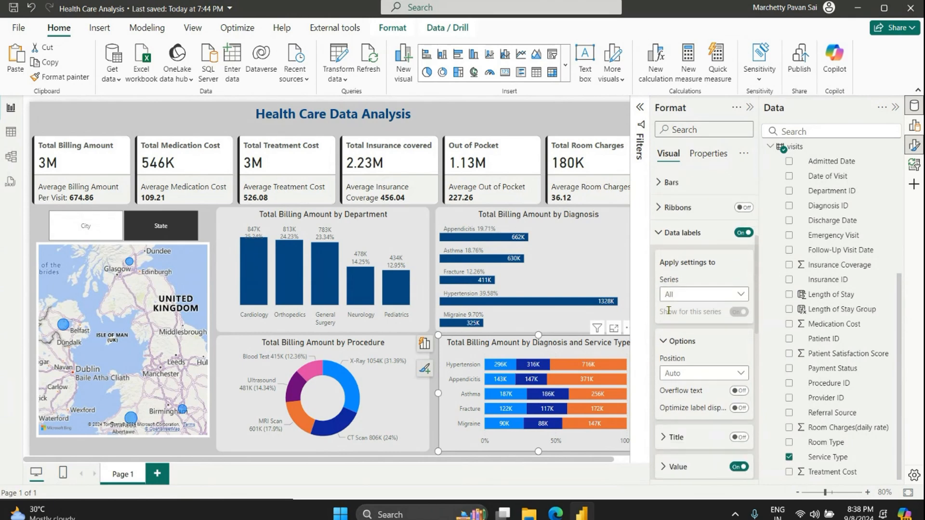
click(660, 233)
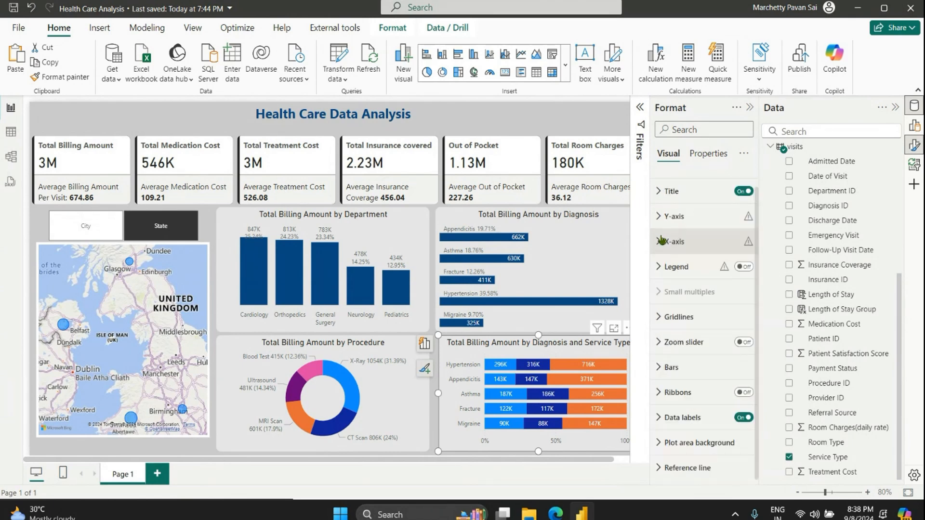
Show the stacked bar chart's Total Billing Amount on the X-axis as percent of grand total.
click(910, 147)
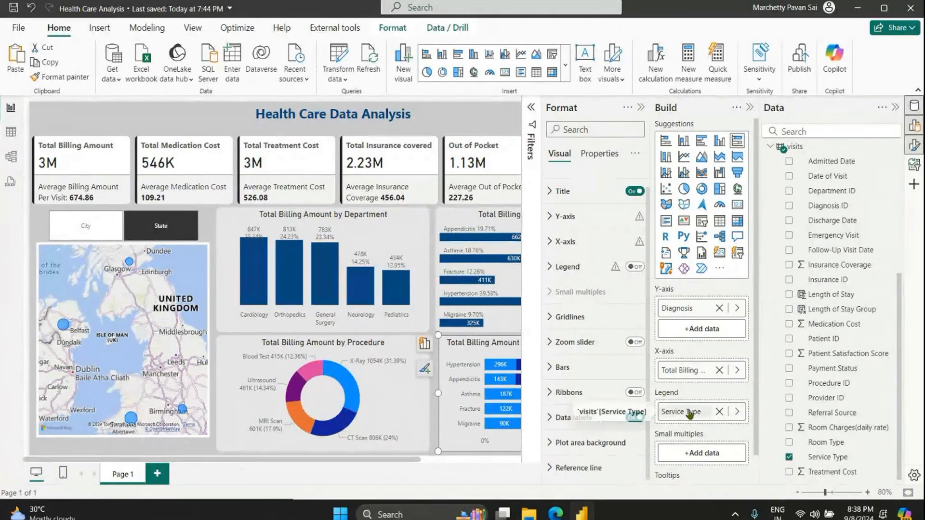
right_click(713, 369)
mouse_move(733, 417)
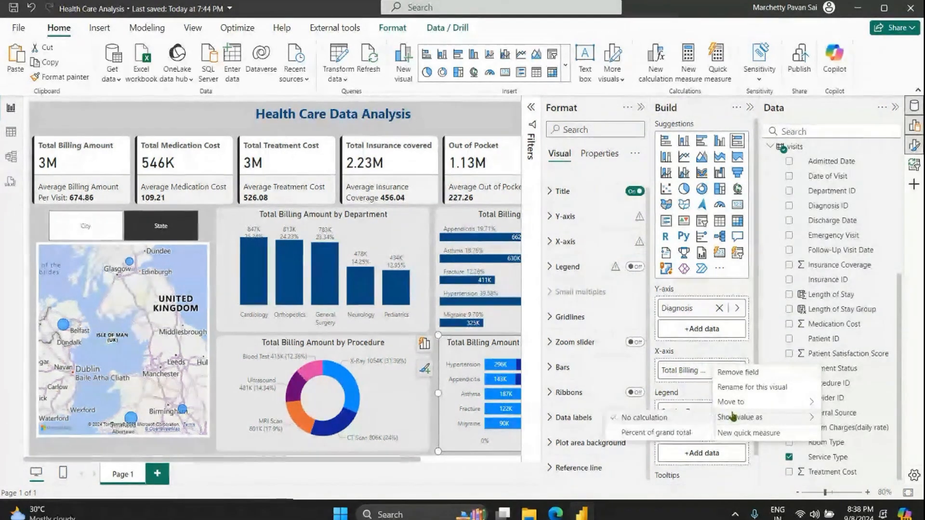
click(656, 432)
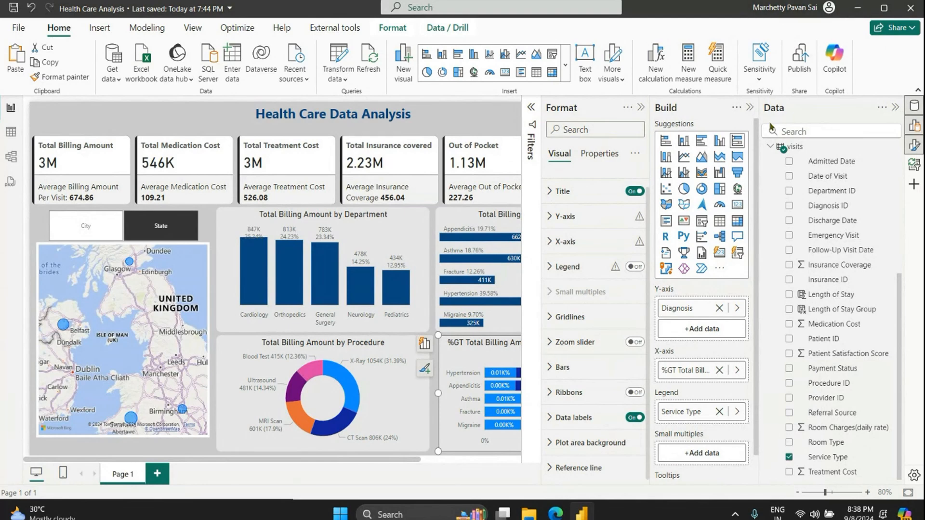
click(750, 107)
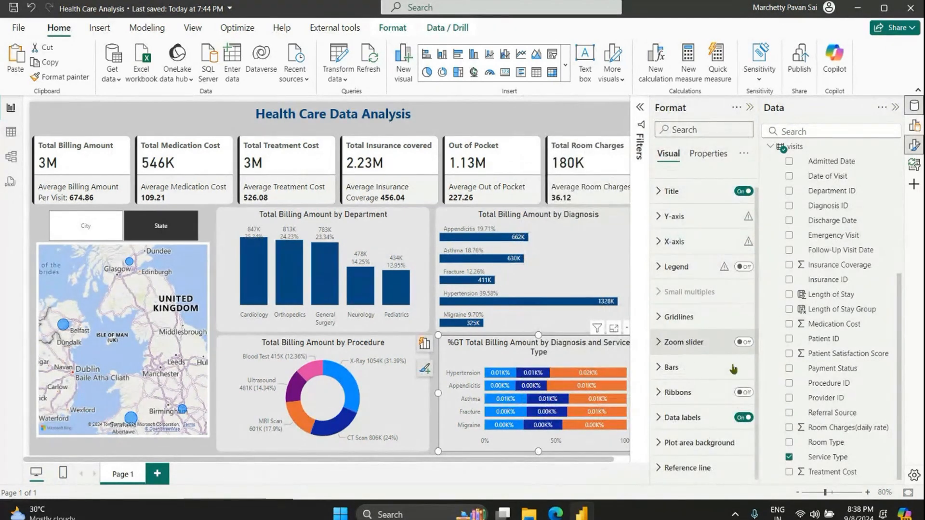
Examine the formatting options of the data labels' value and the fields it can use.
click(693, 418)
scroll(701, 371, down, 5)
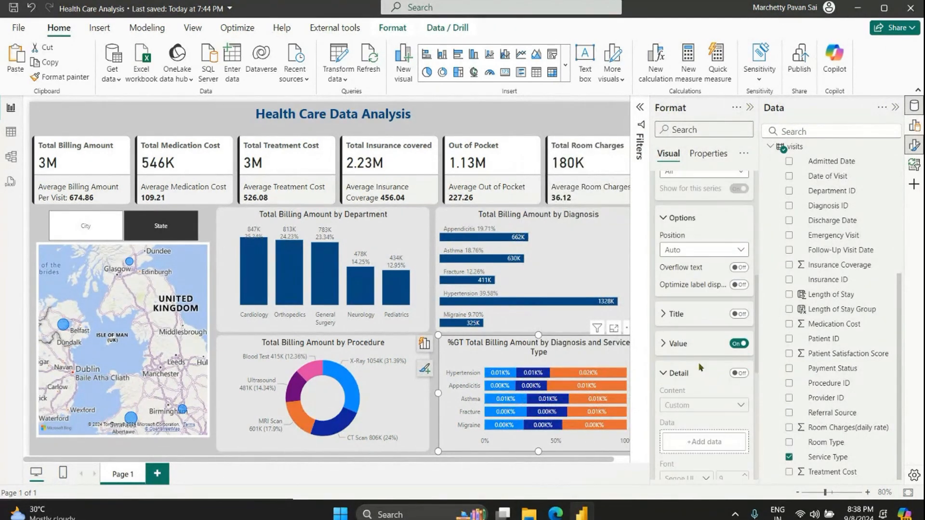
click(677, 343)
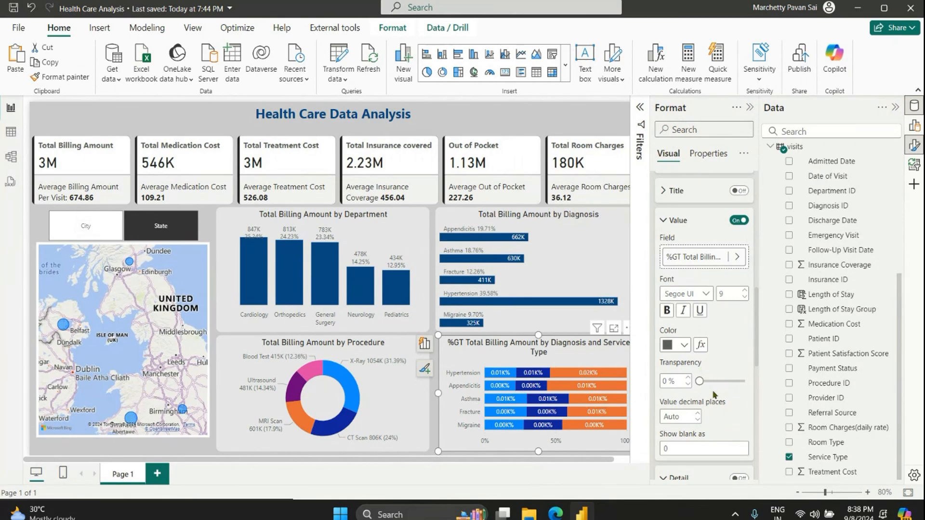
scroll(701, 328, down, 3)
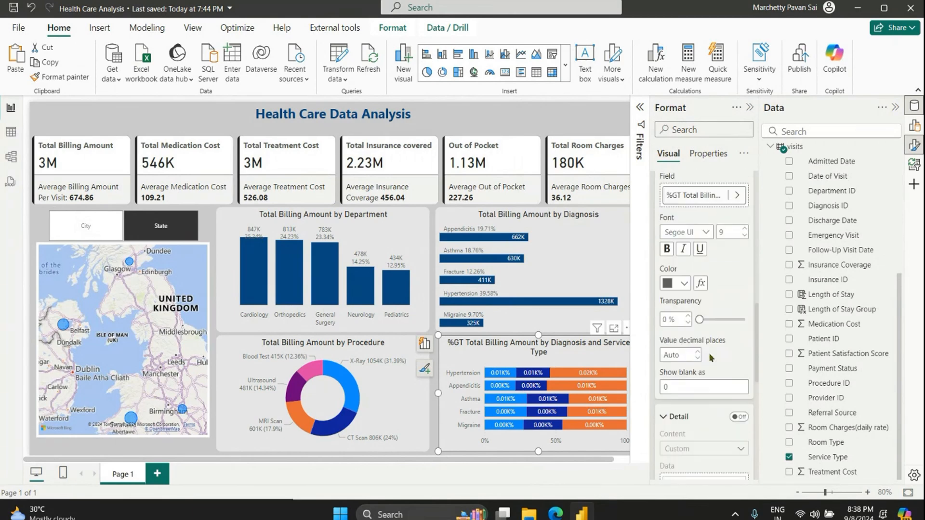
scroll(698, 362, up, 3)
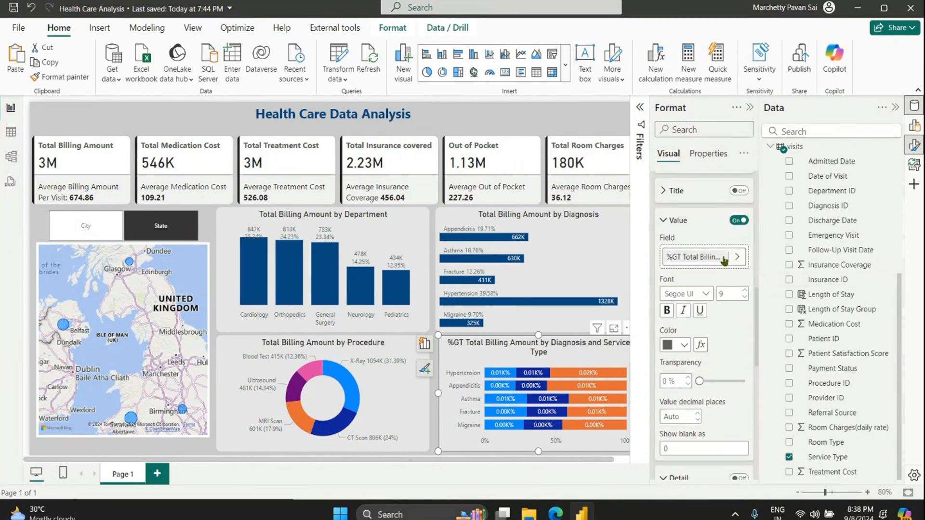
click(739, 258)
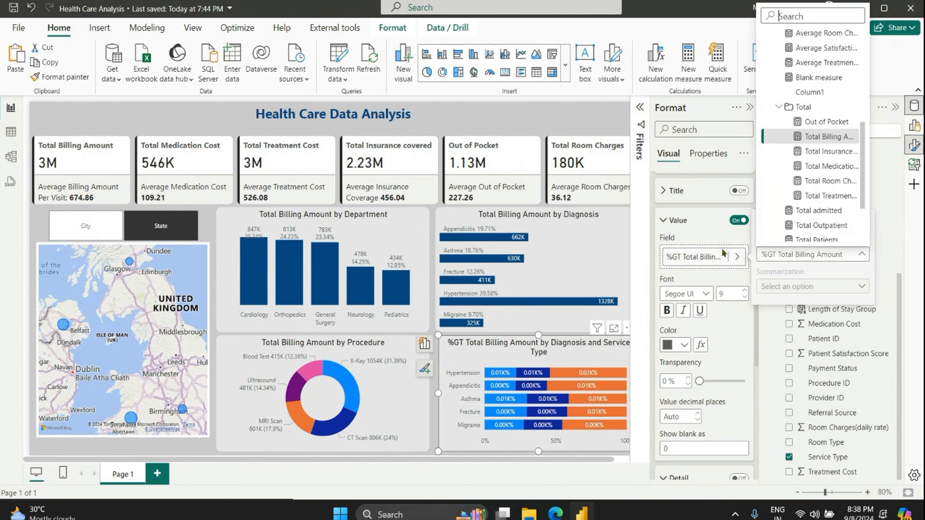
click(722, 230)
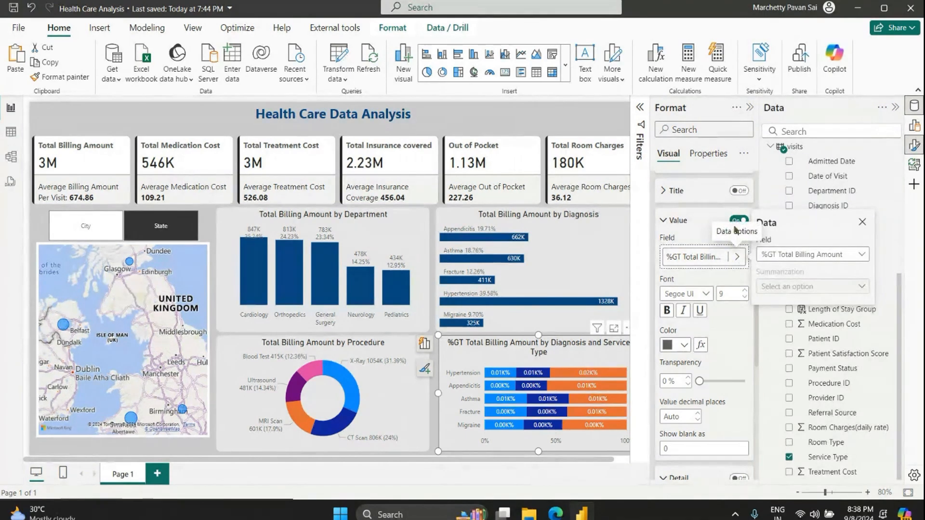
Turn off the value in the data labels for all series and enable overflow text.
click(737, 220)
scroll(703, 270, up, 3)
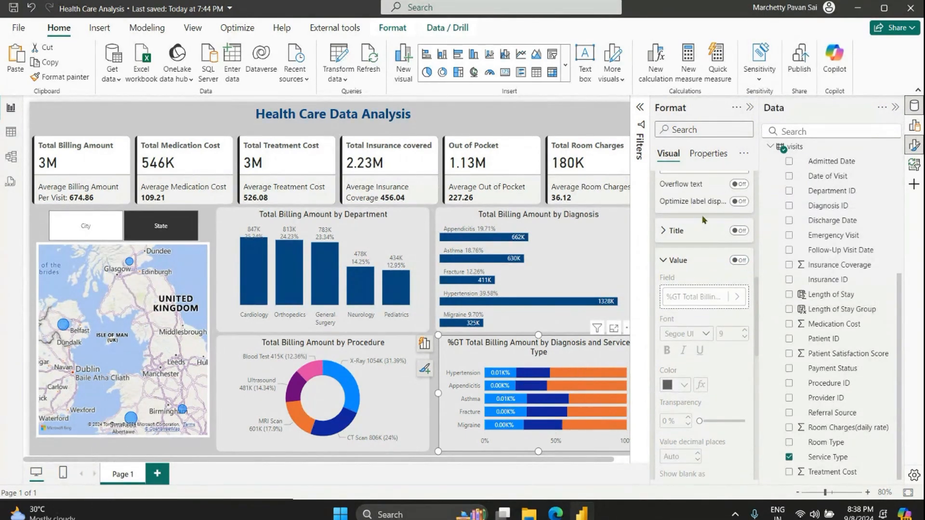
scroll(701, 283, up, 2)
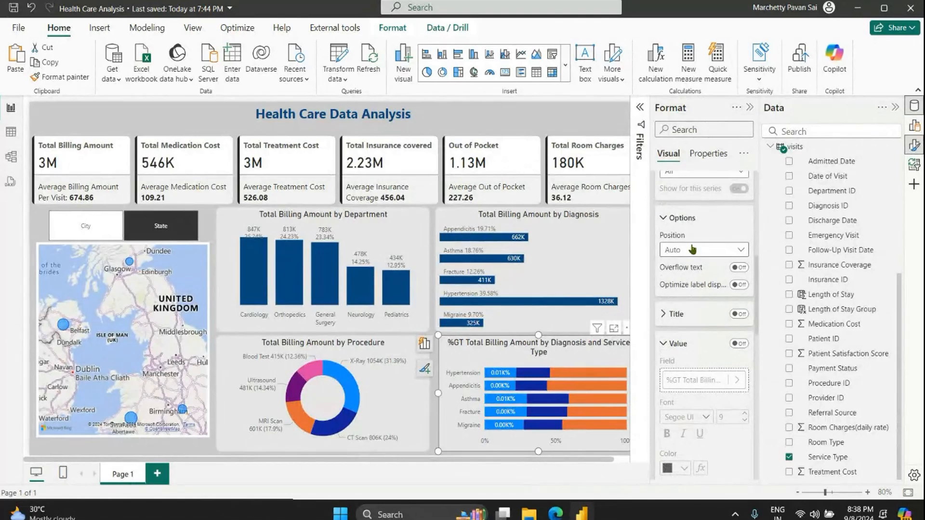
click(692, 249)
click(693, 250)
click(739, 268)
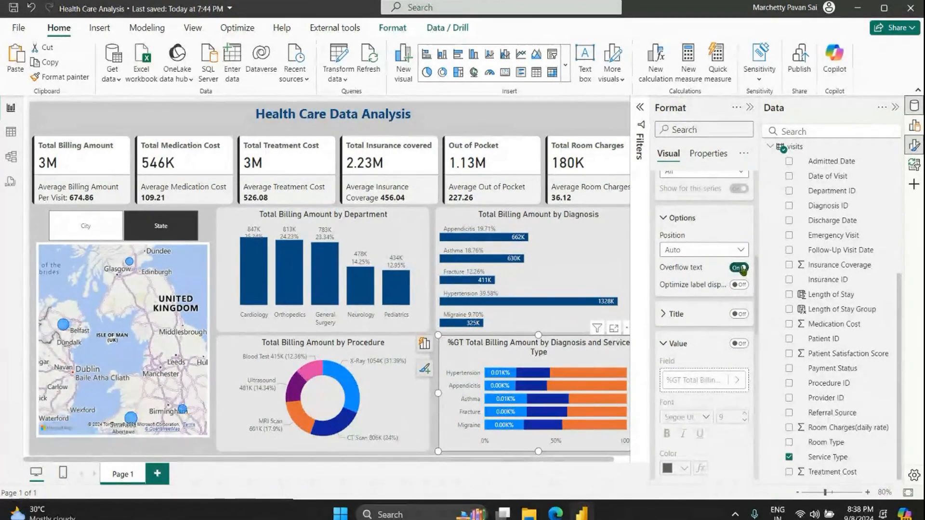
Examine the stacked bar chart's data label settings and the series they can be applied to.
scroll(735, 269, up, 2)
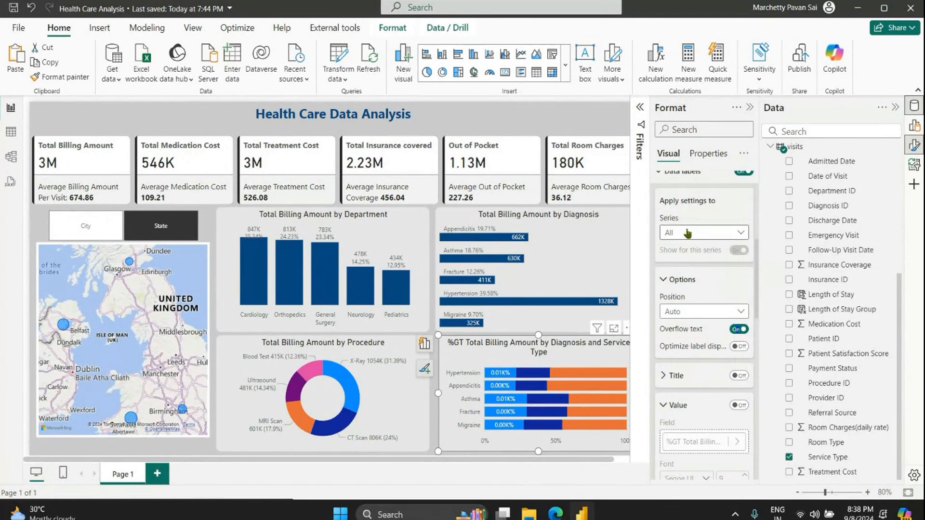
click(692, 234)
scroll(694, 230, up, 2)
scroll(701, 256, down, 10)
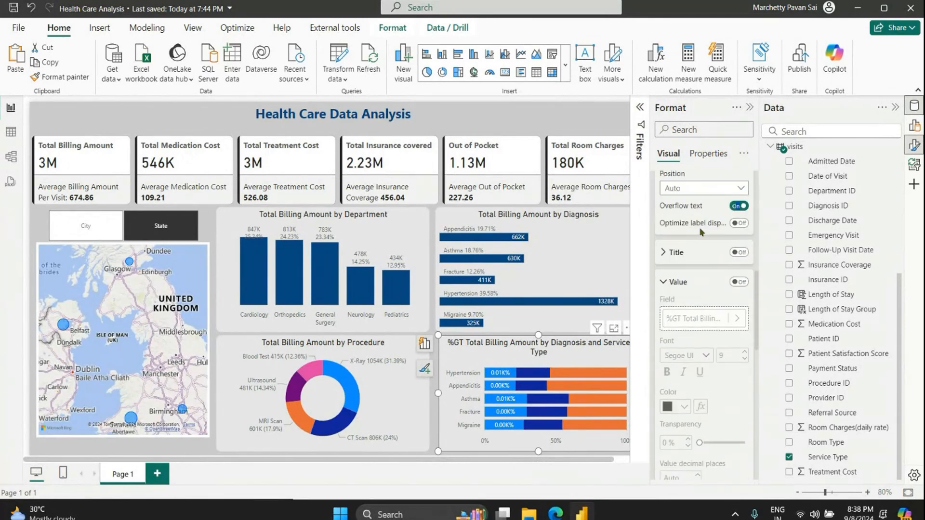
scroll(705, 272, down, 4)
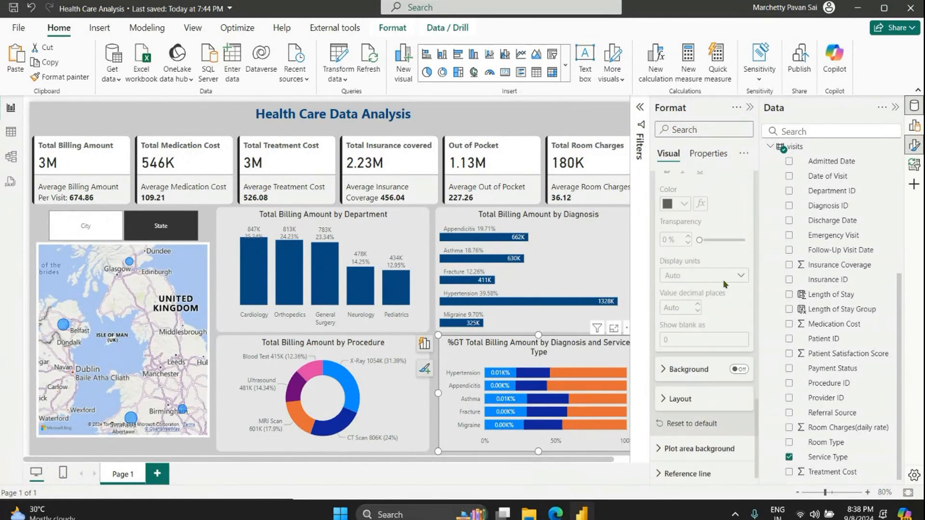
scroll(724, 285, up, 4)
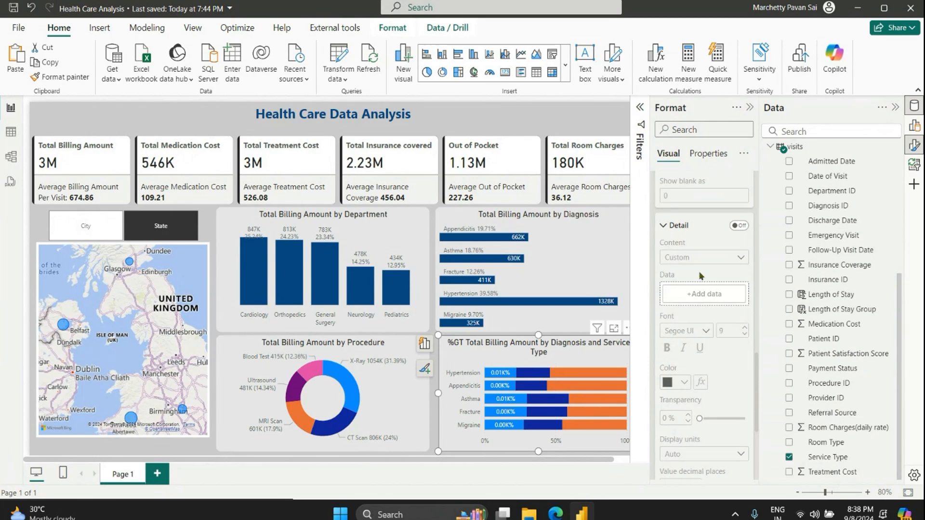
scroll(700, 276, up, 5)
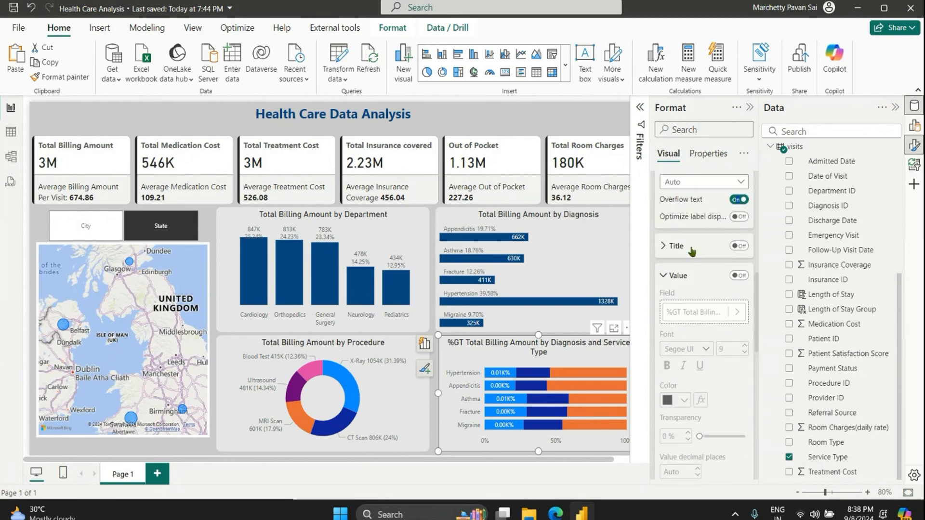
scroll(707, 277, up, 2)
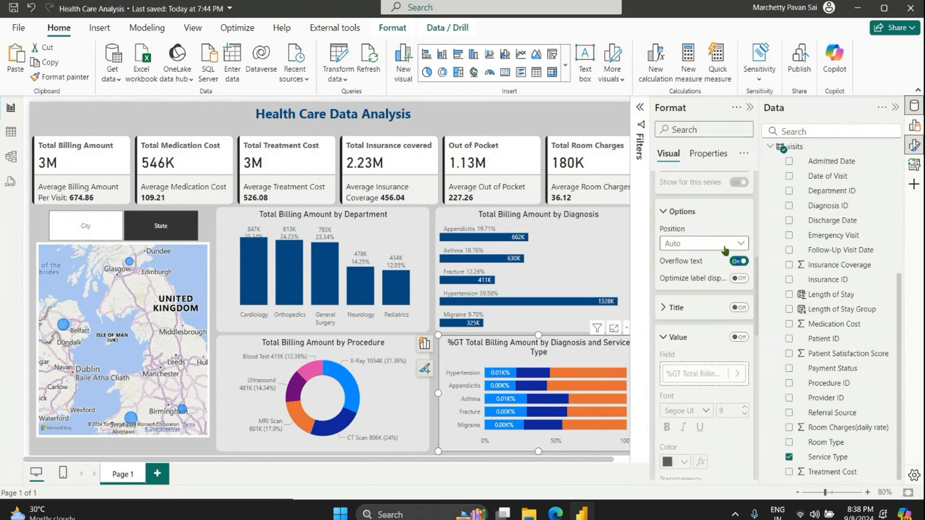
click(725, 249)
click(725, 250)
scroll(723, 256, up, 3)
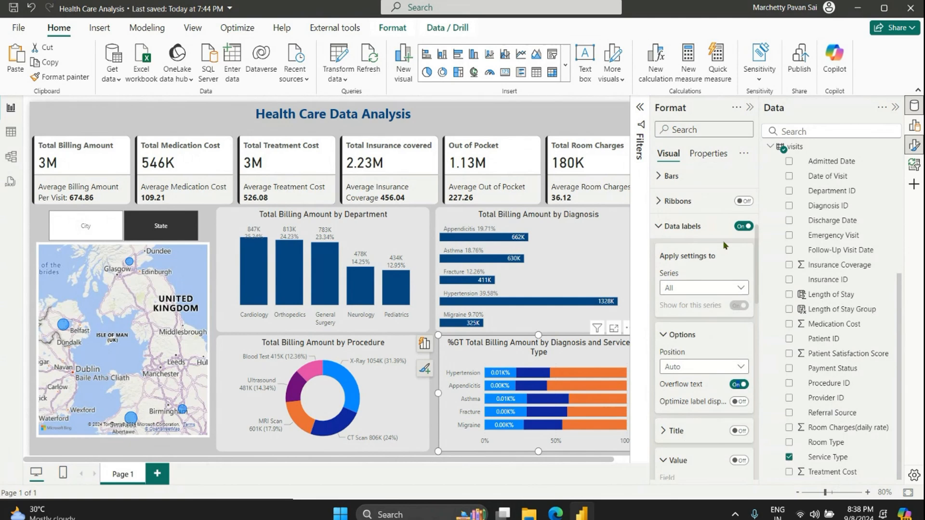
click(721, 286)
click(705, 262)
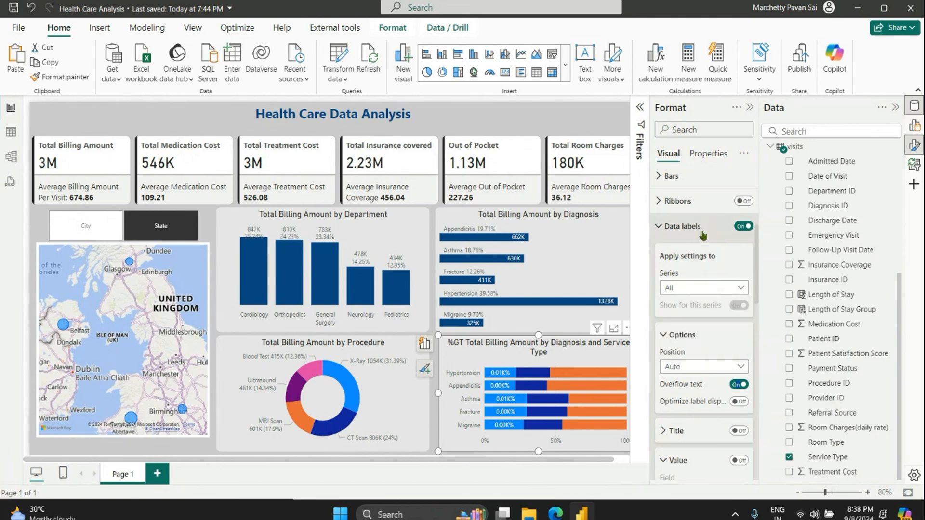
scroll(703, 235, up, 5)
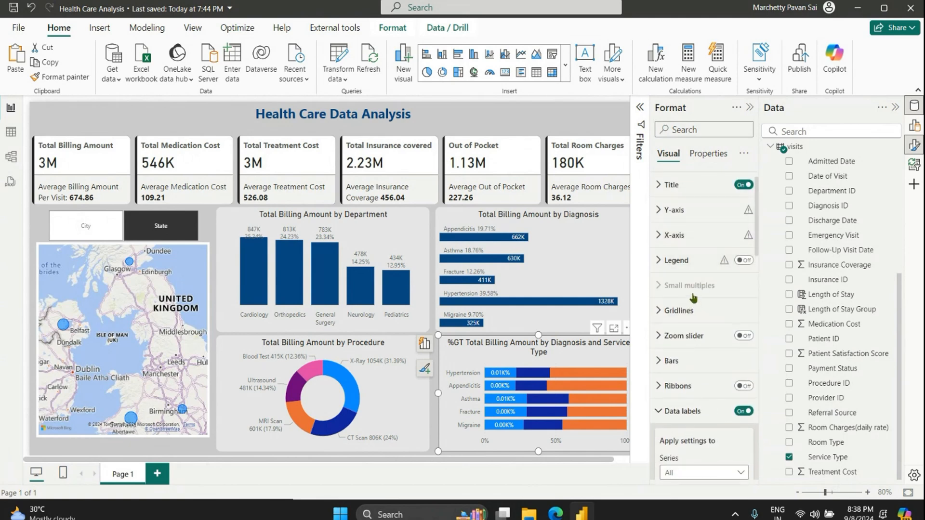
scroll(693, 299, down, 5)
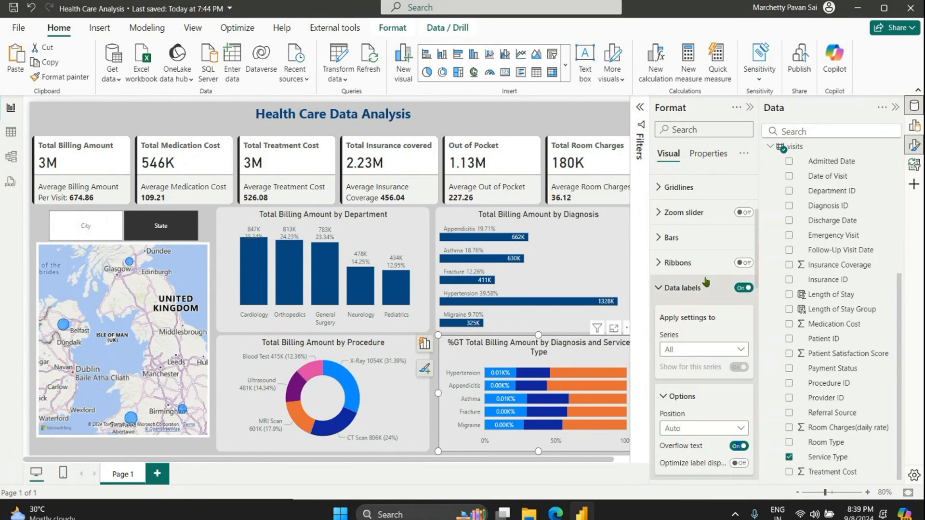
click(697, 350)
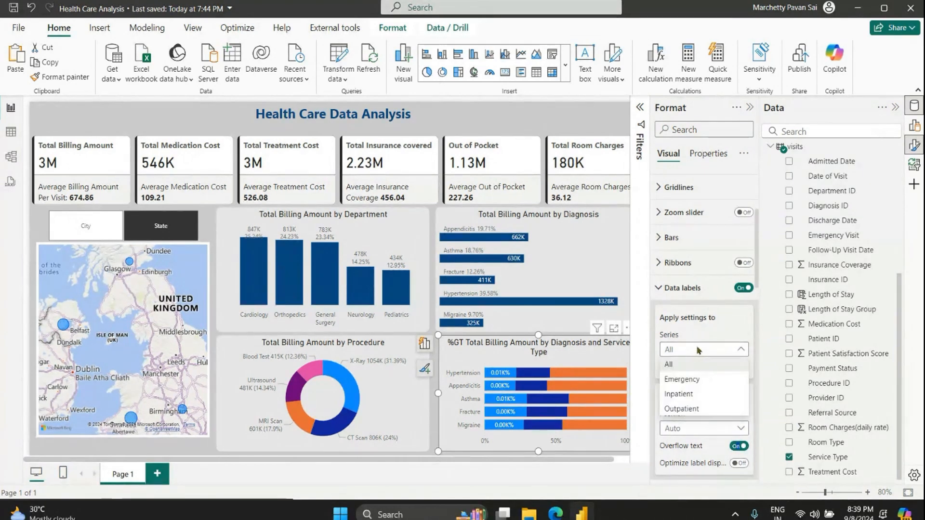
click(697, 350)
Turn the value of the data labels back on for all series and check the fields it can use.
scroll(699, 313, down, 3)
scroll(701, 265, down, 3)
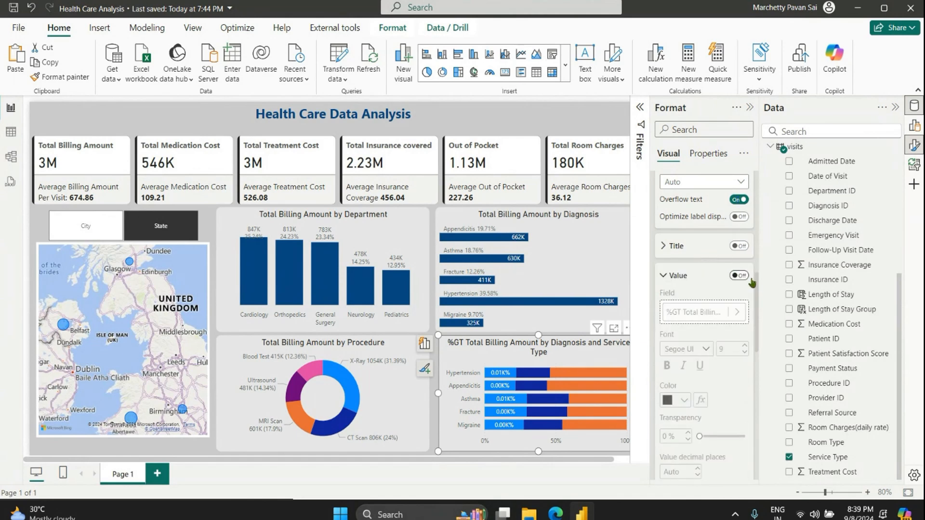
click(740, 275)
click(713, 314)
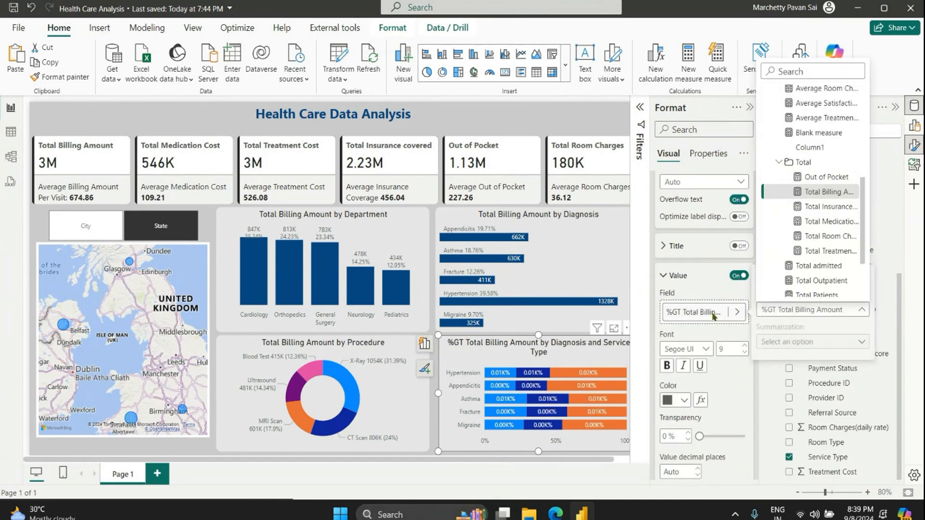
scroll(823, 210, down, 2)
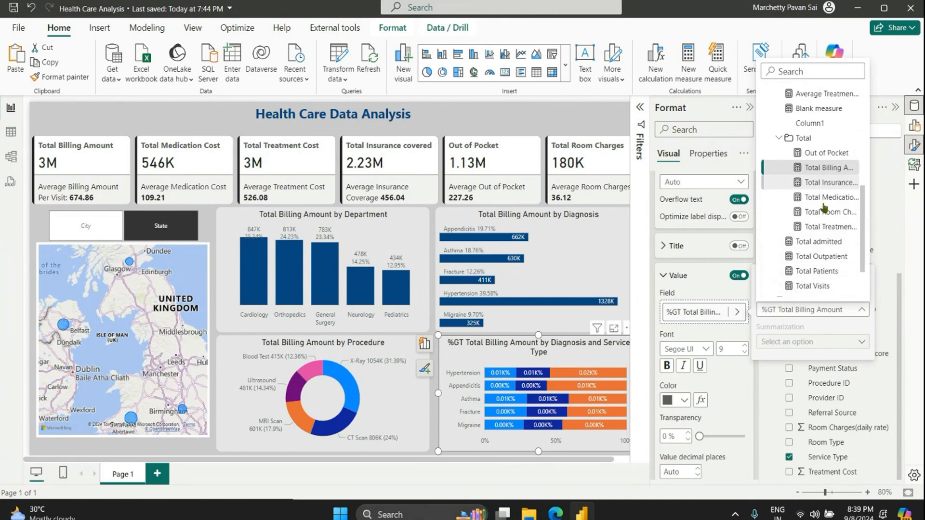
click(732, 358)
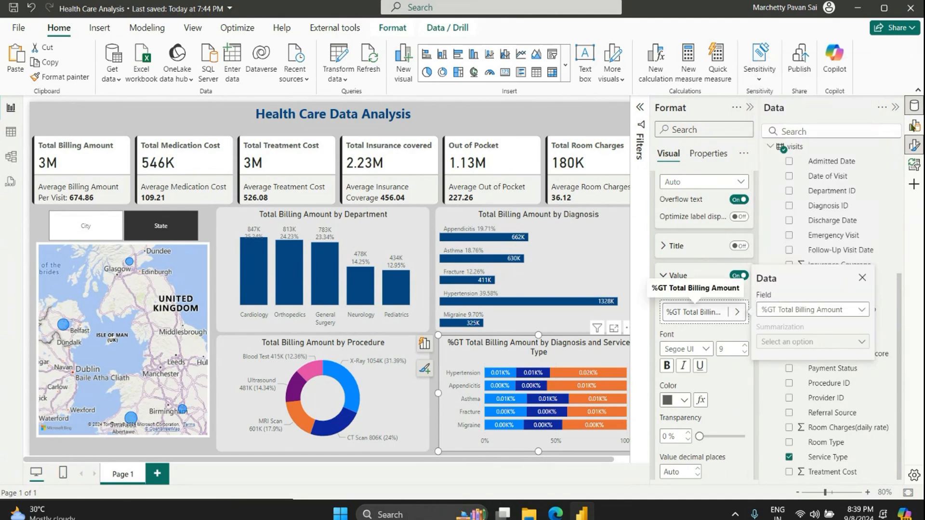
Replace the stacked bar chart's percent-of-grand-total X-axis field with the plain Total Billing Amount measure from MeasuresTable.
click(913, 126)
click(913, 127)
click(914, 126)
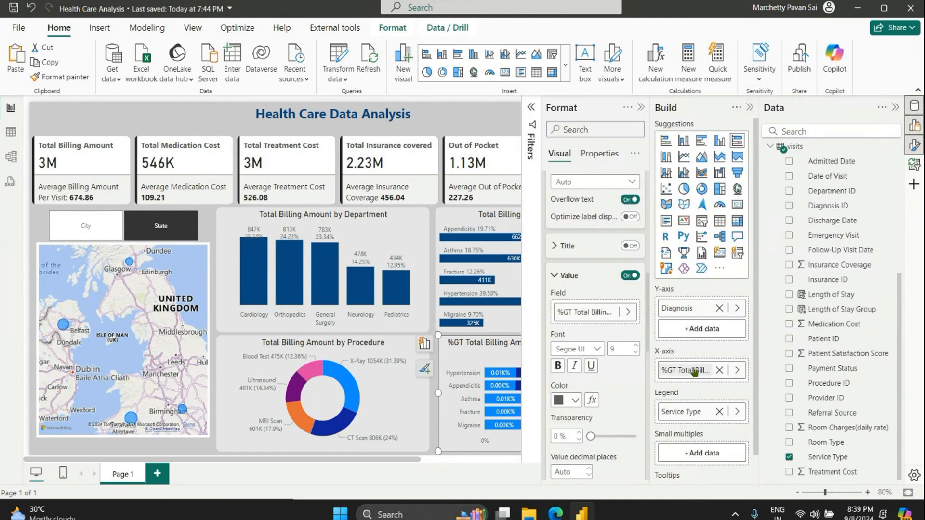
click(719, 370)
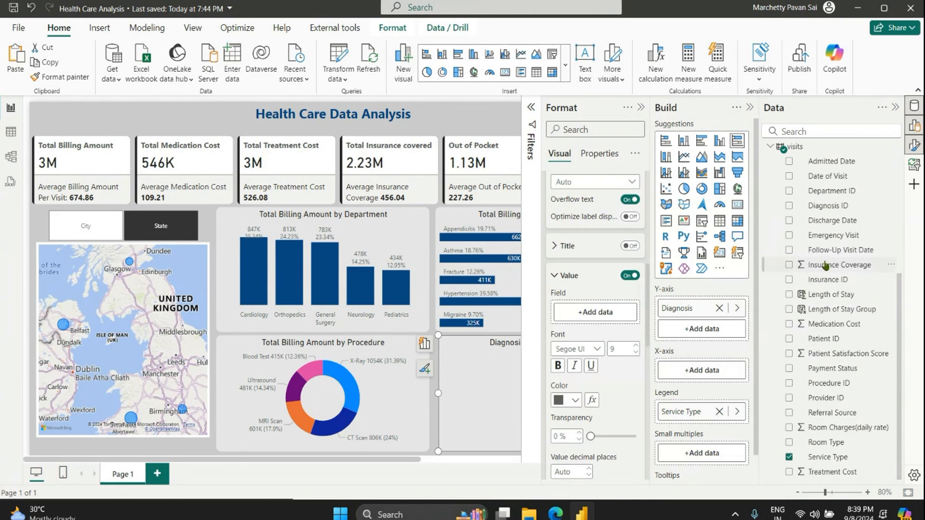
scroll(825, 268, up, 5)
click(771, 338)
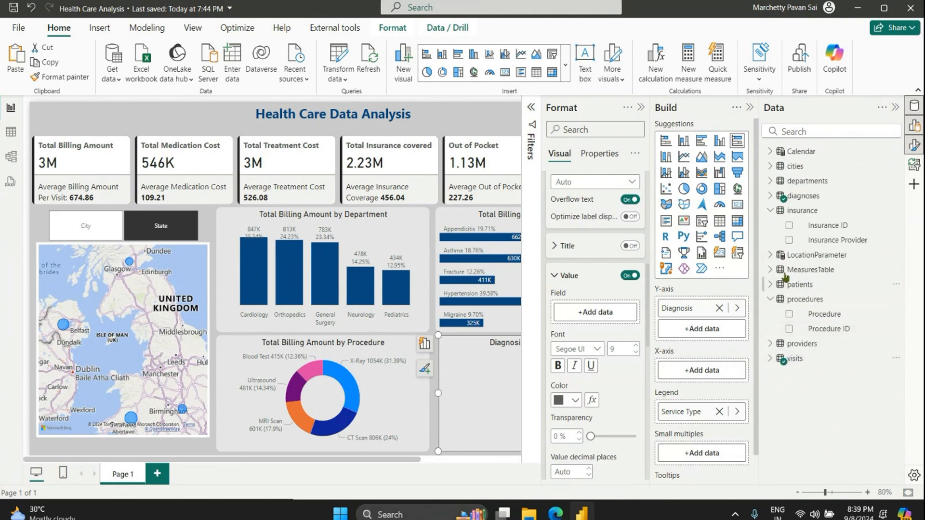
click(770, 270)
scroll(813, 330, down, 1)
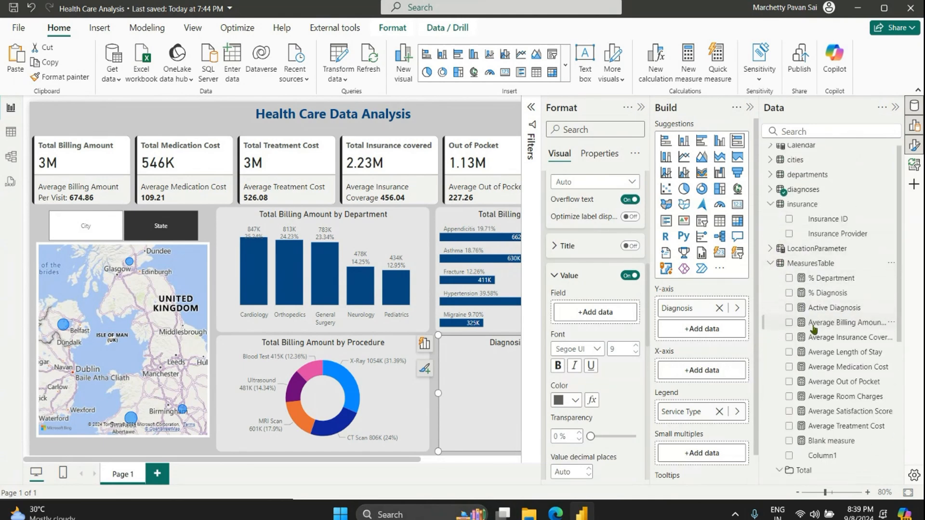
scroll(813, 329, down, 4)
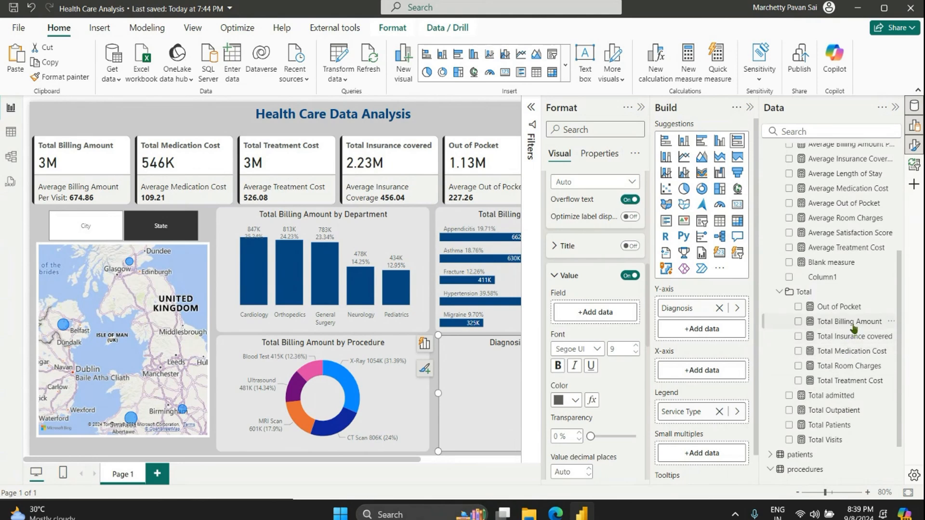
drag(853, 328, 722, 370)
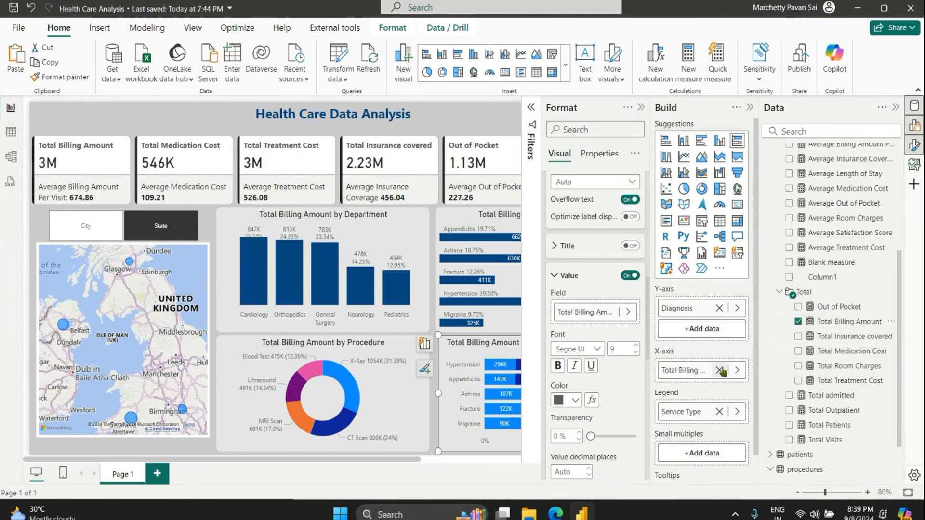
click(894, 108)
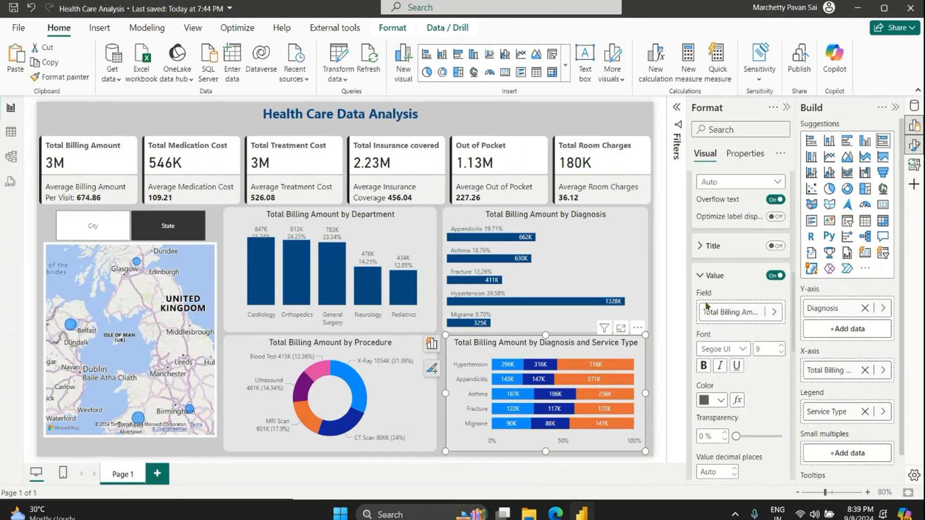
Turn off the X-axis values of the stacked bar chart.
scroll(751, 221, up, 2)
click(697, 220)
scroll(714, 287, up, 6)
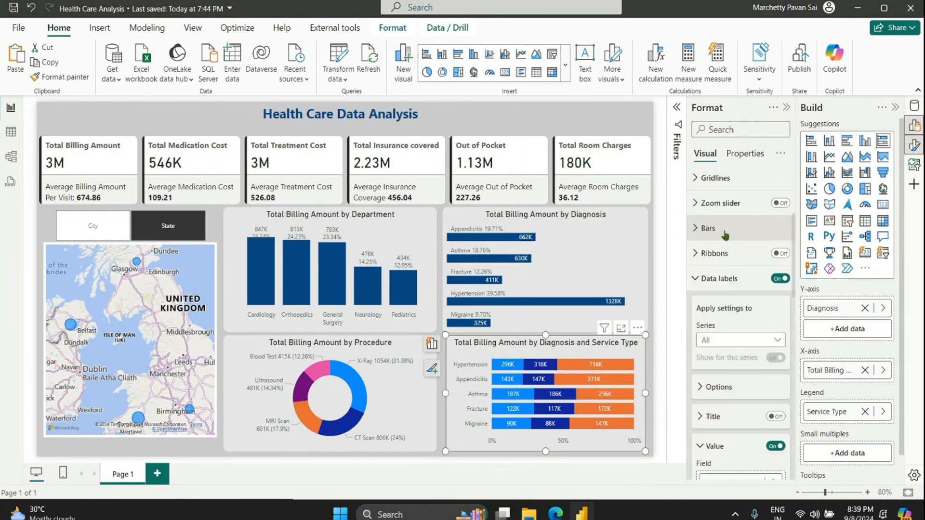
click(708, 289)
scroll(705, 289, up, 5)
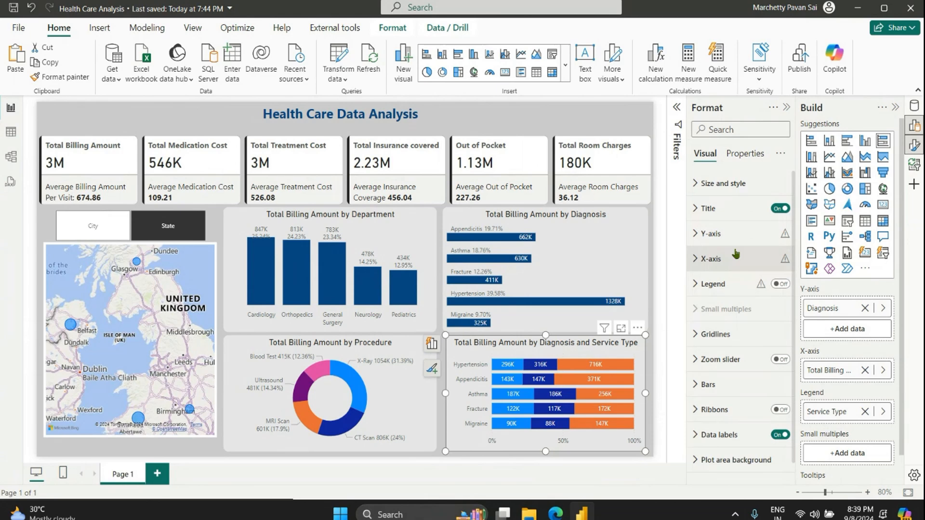
click(734, 258)
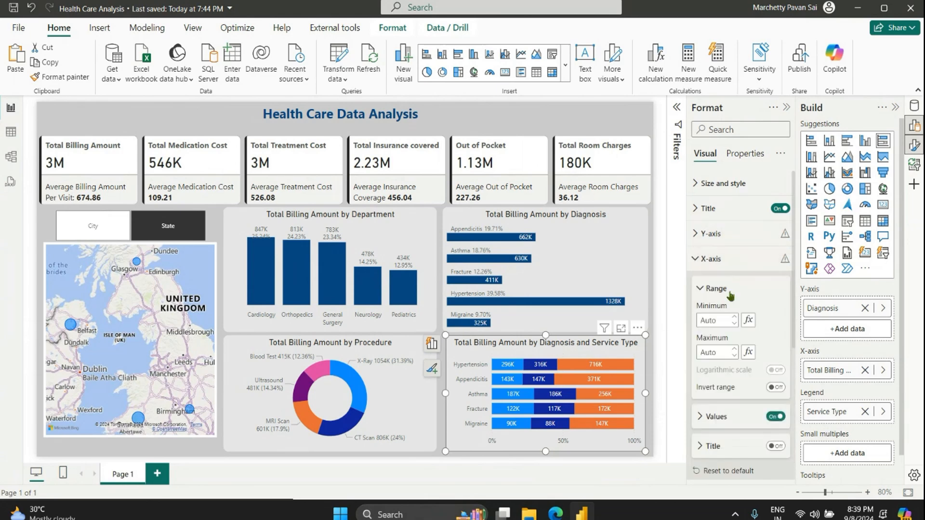
click(773, 416)
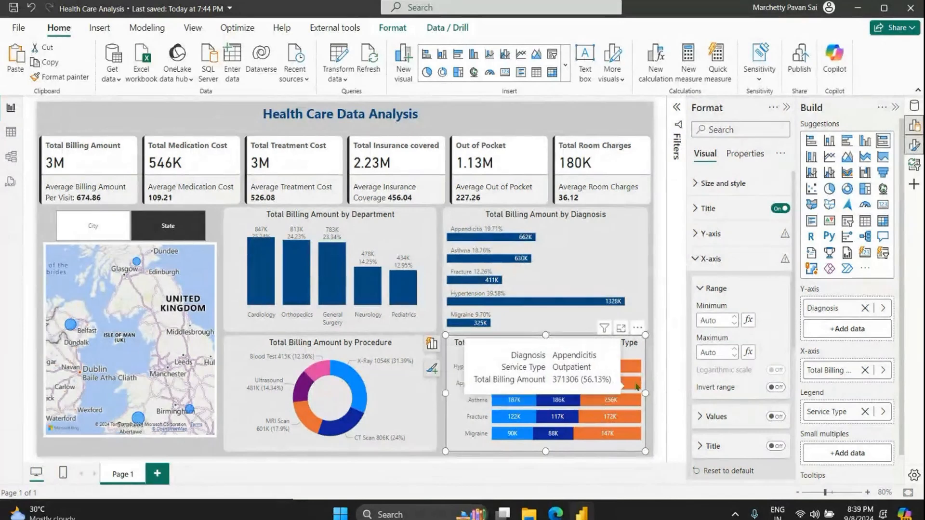
Turn on the stacked bar chart's legend and widen the chart slightly on both sides.
click(710, 259)
click(778, 285)
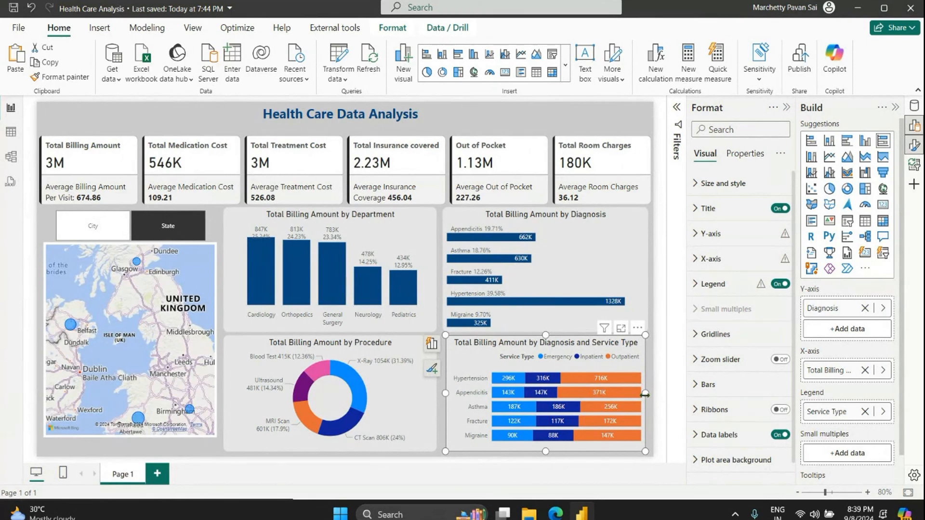
drag(646, 395, 645, 394)
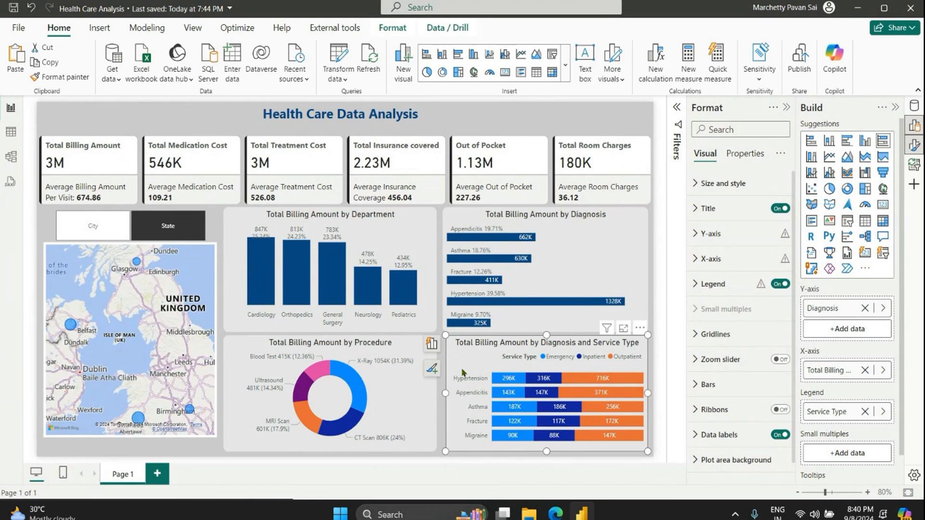
drag(442, 393, 439, 393)
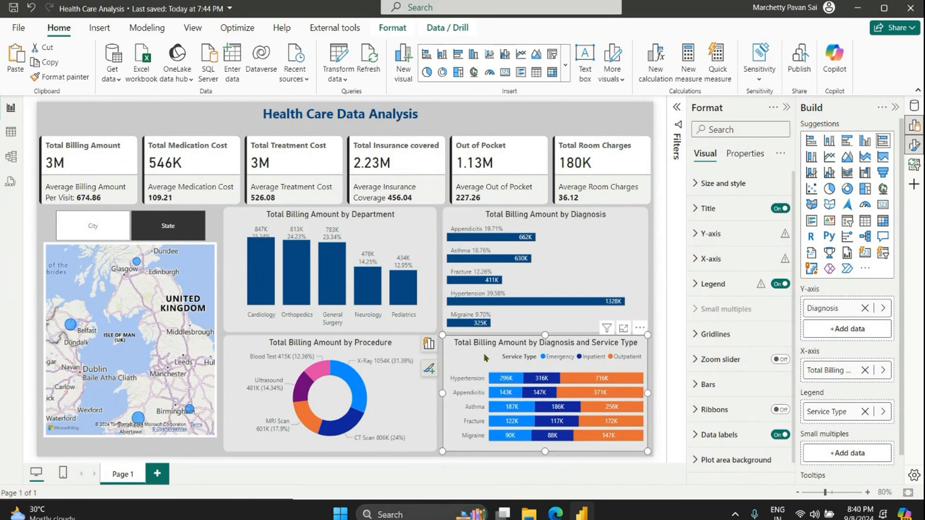
Set the bar color of the Outpatient series to a medium blue theme shade.
click(703, 385)
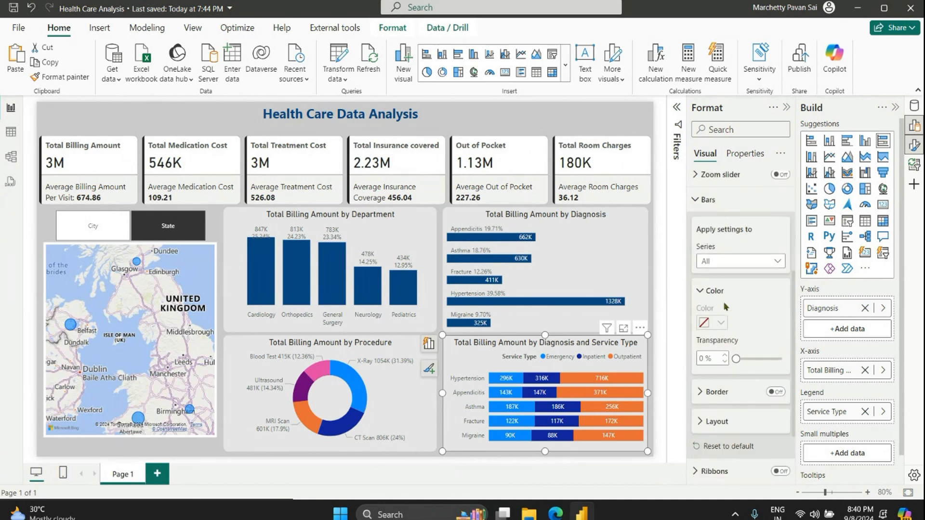
click(720, 261)
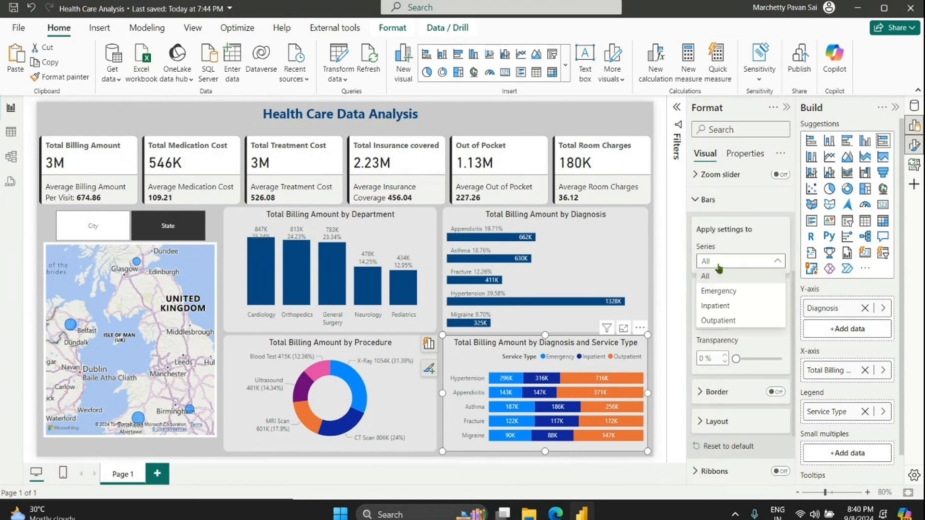
click(732, 320)
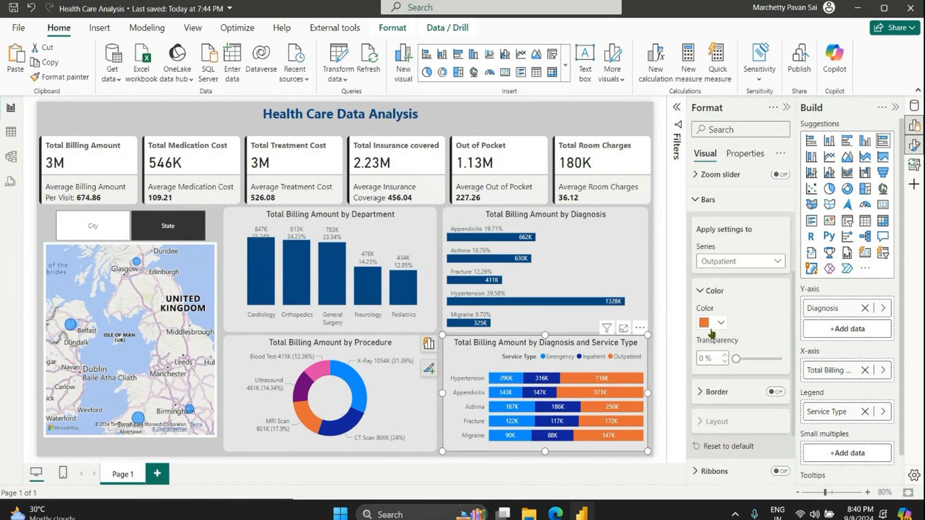
click(712, 330)
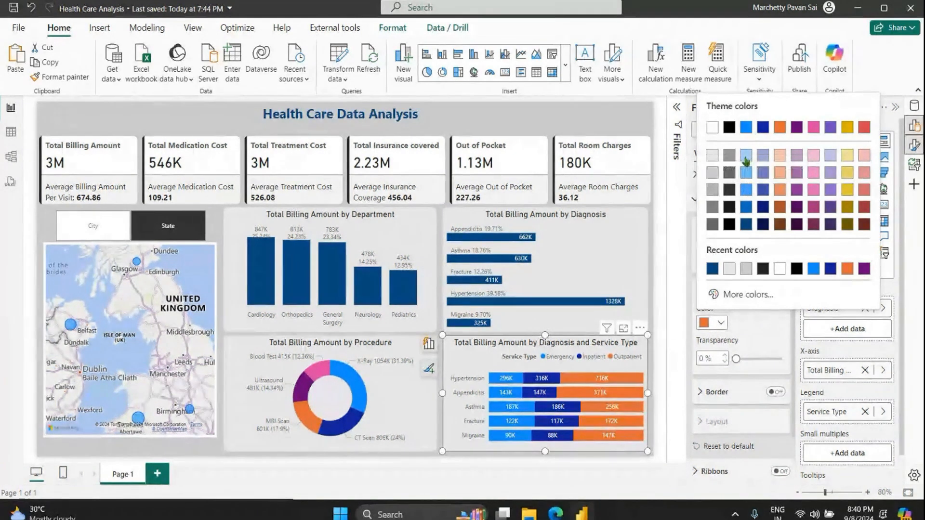
click(746, 158)
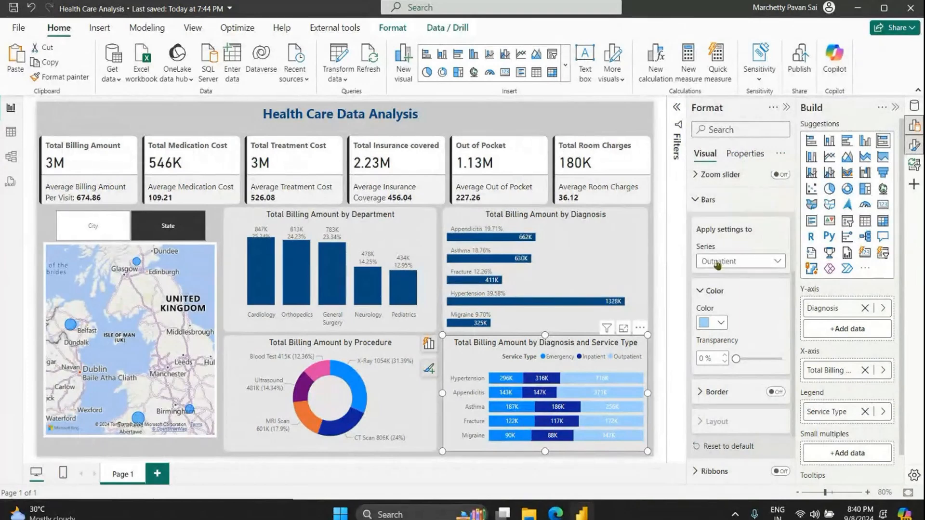
click(712, 322)
click(746, 194)
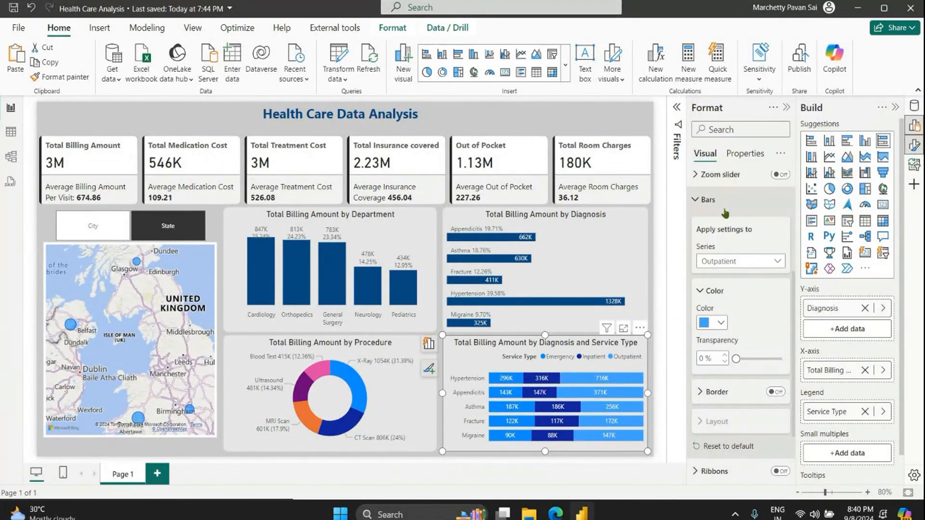
Set the bar color of the stacked bar chart's Emergency series to the lightest blue theme shade.
click(727, 261)
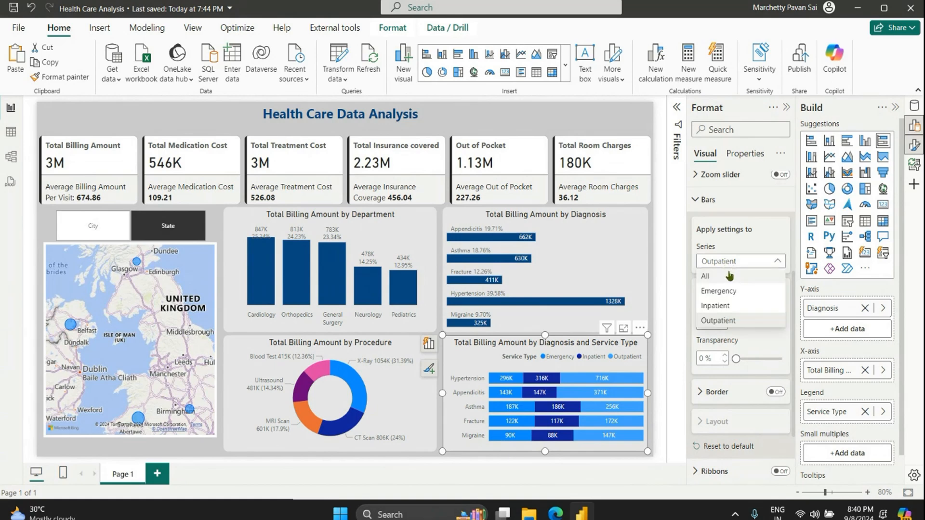
click(727, 276)
click(725, 263)
click(727, 291)
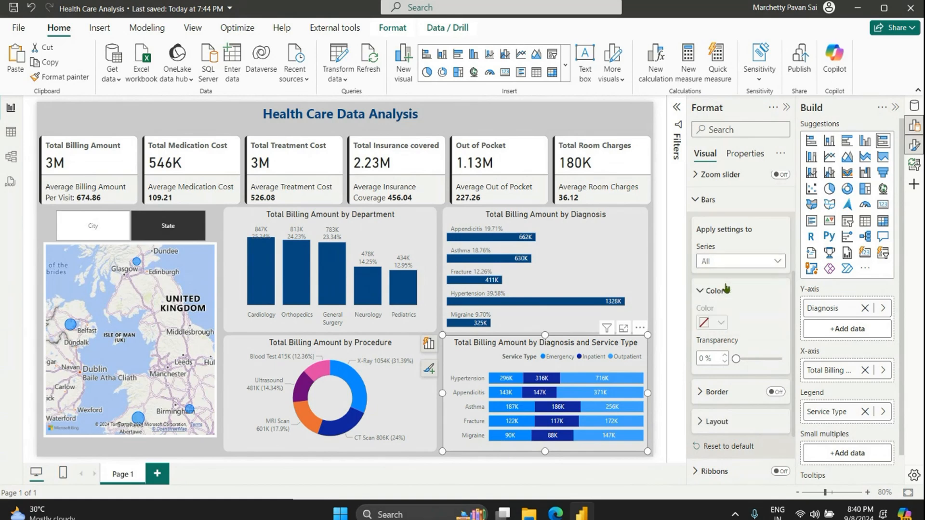
click(711, 324)
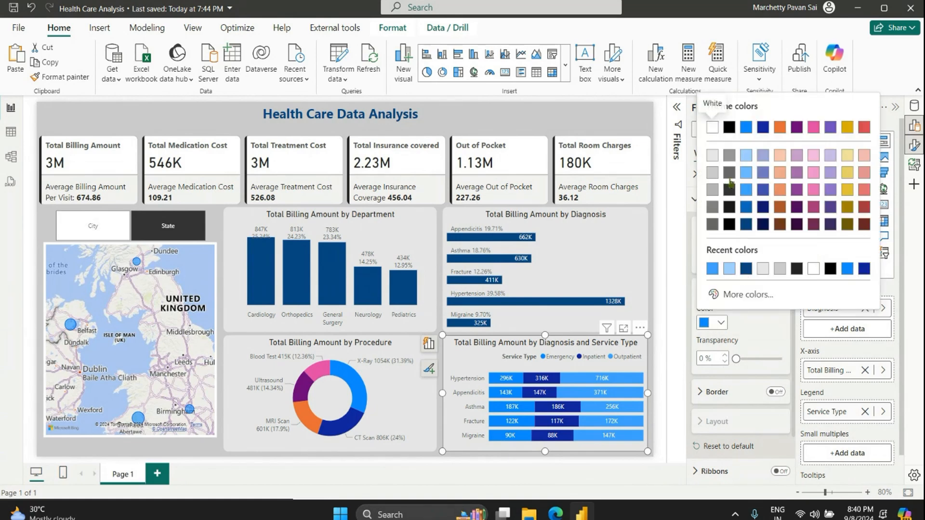
click(745, 155)
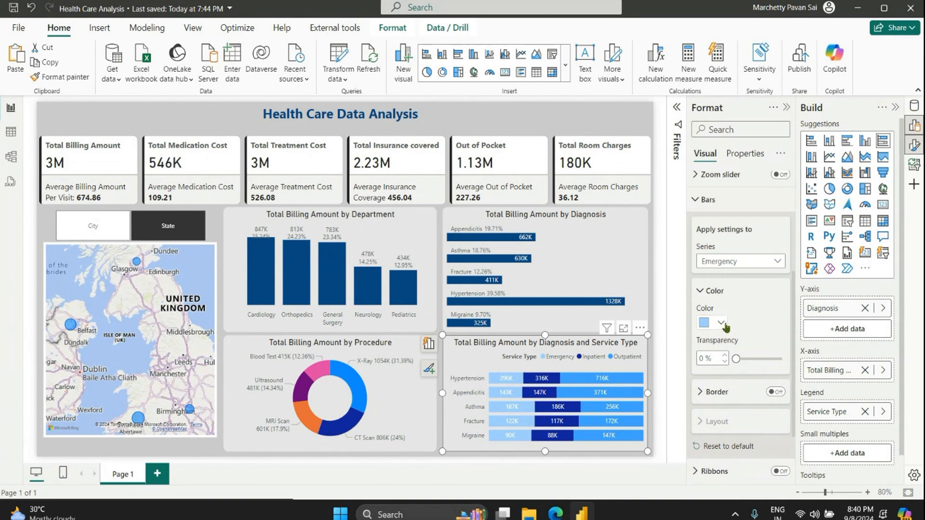
Try the darkest blue theme shade and then a medium gray for the Emergency series bars.
click(707, 324)
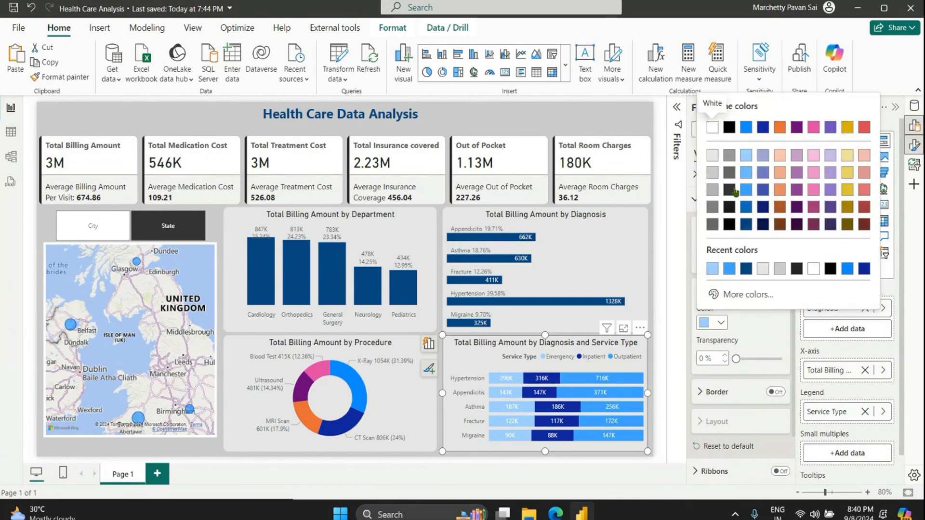
click(745, 225)
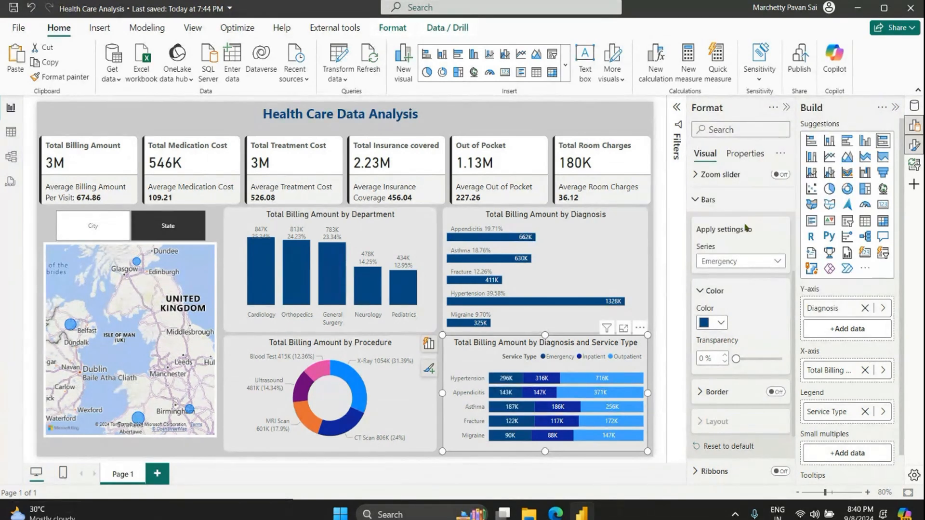
click(710, 323)
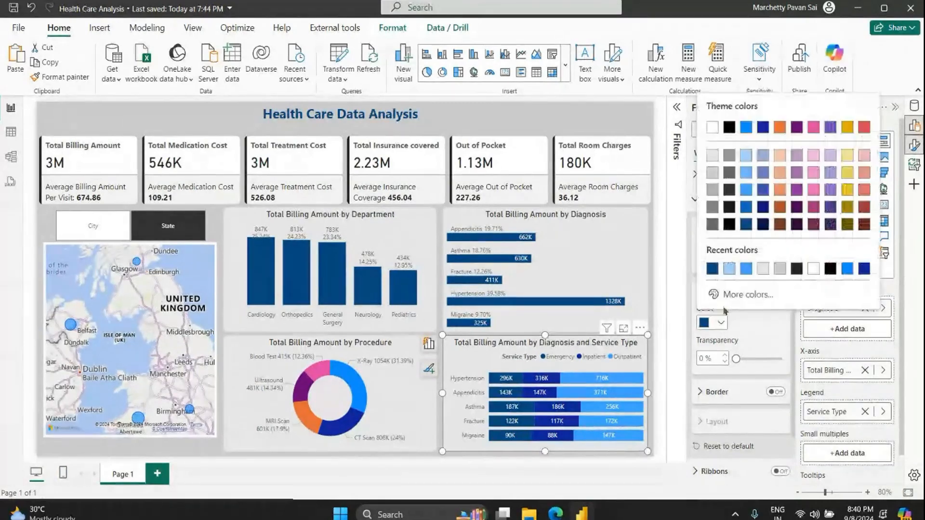
click(728, 156)
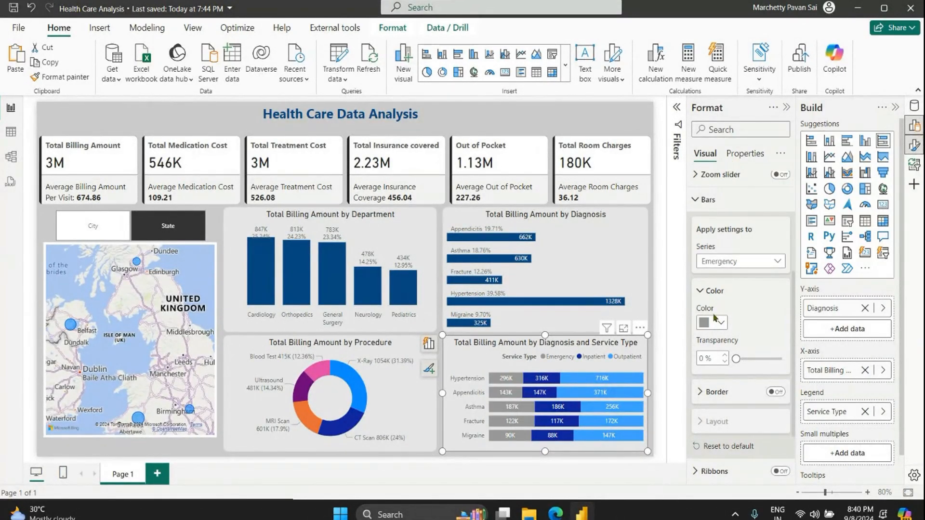
Set the bar color of the Outpatient series to a darker blue theme shade.
click(732, 262)
click(713, 320)
click(708, 323)
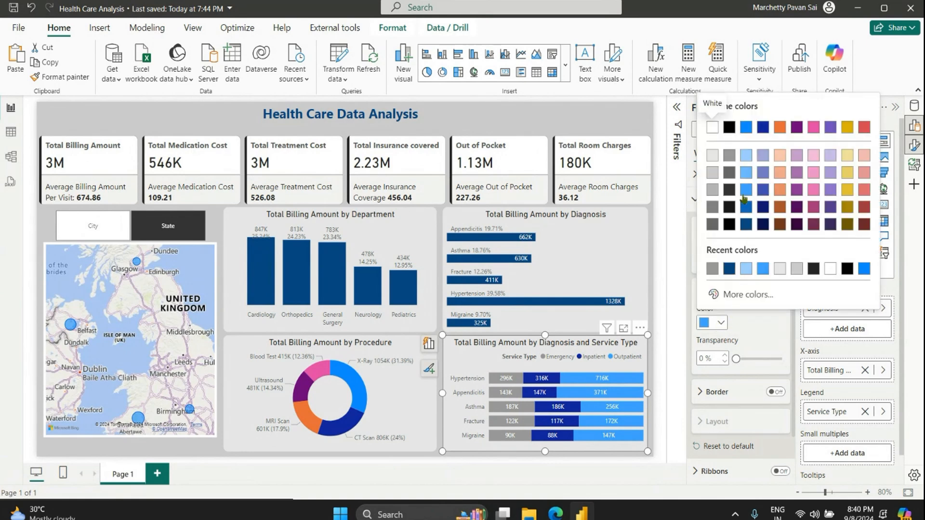
click(746, 208)
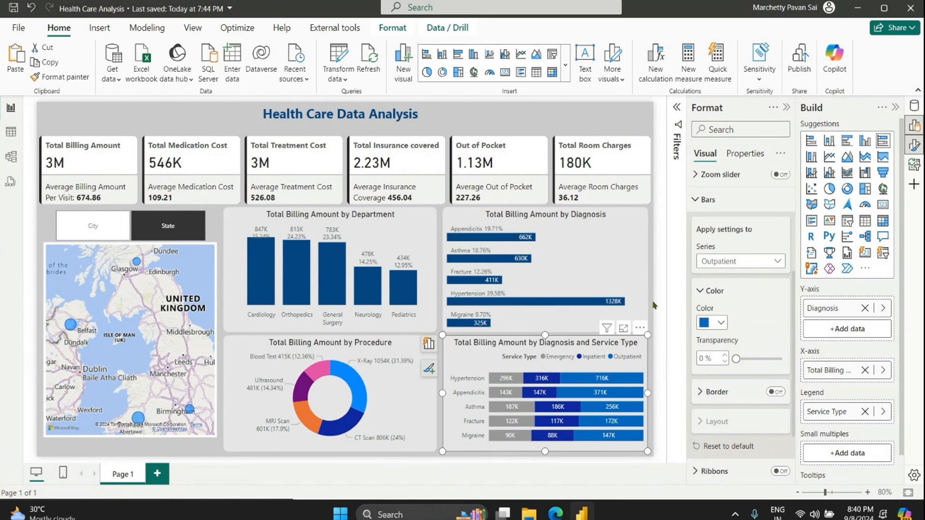
Recolor the Emergency series bars in the second-darkest shade of the blue theme color.
click(738, 262)
click(724, 291)
click(717, 322)
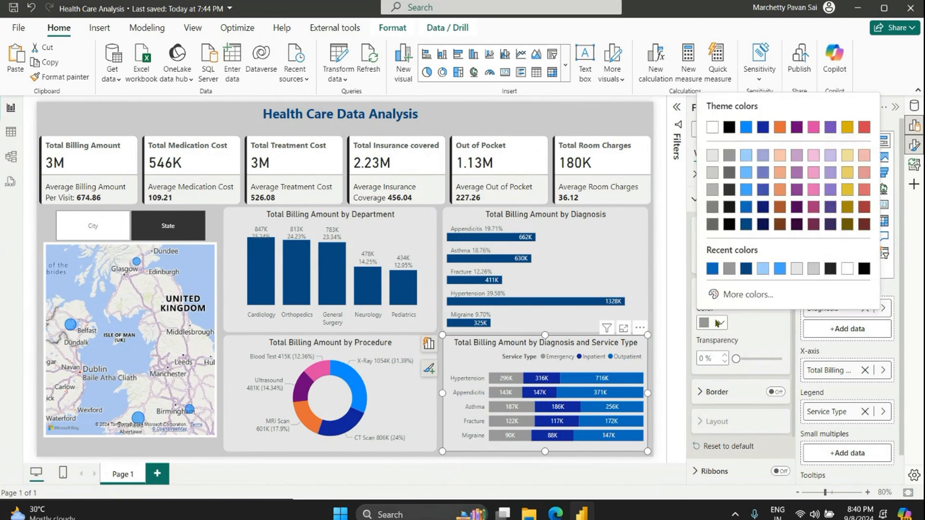
click(747, 207)
Set the bar color of the Outpatient series to the darkest gray shade of white and deselect the chart.
click(736, 262)
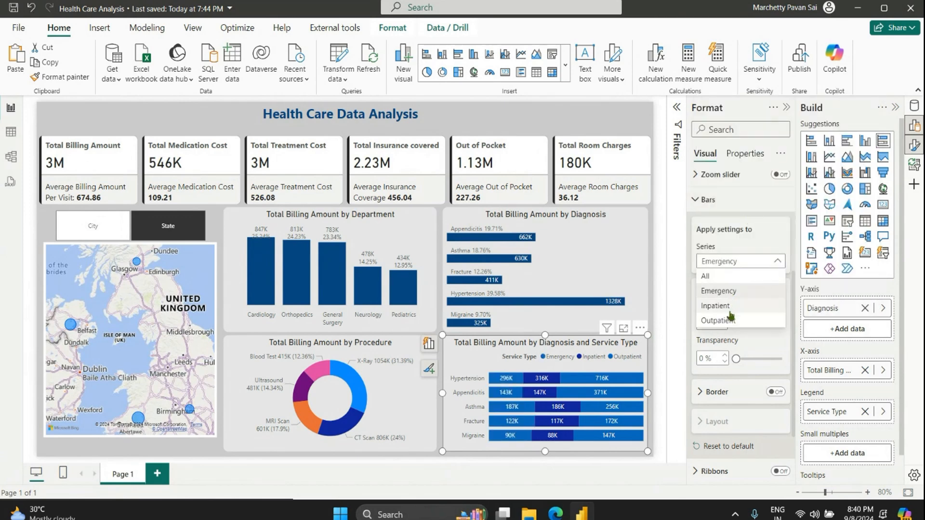
click(729, 308)
click(718, 322)
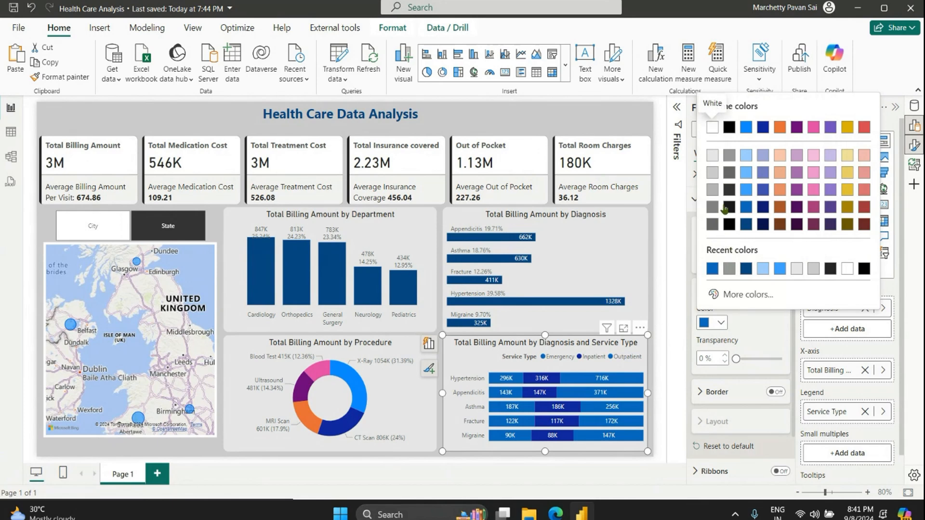
click(714, 224)
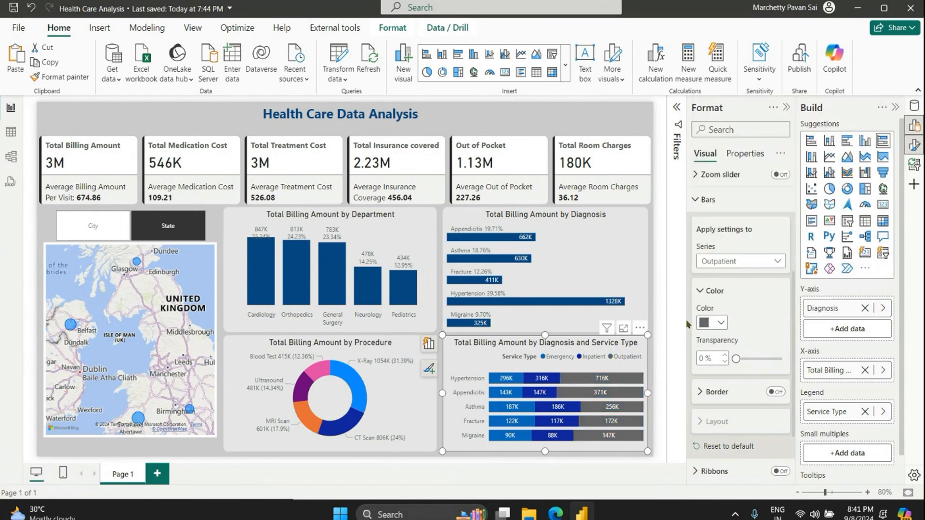
click(596, 127)
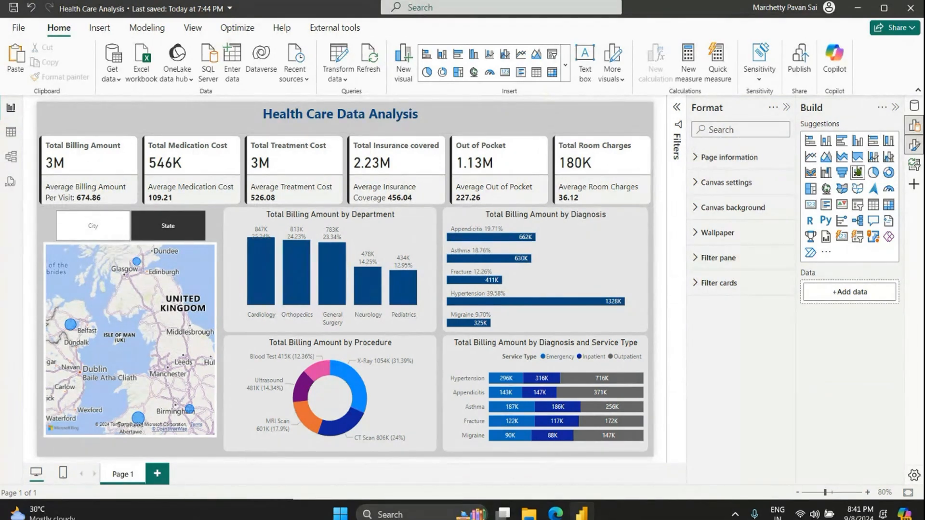
Insert a slicer and shrink it to a thin strip in the report header beside the dashboard title.
click(907, 127)
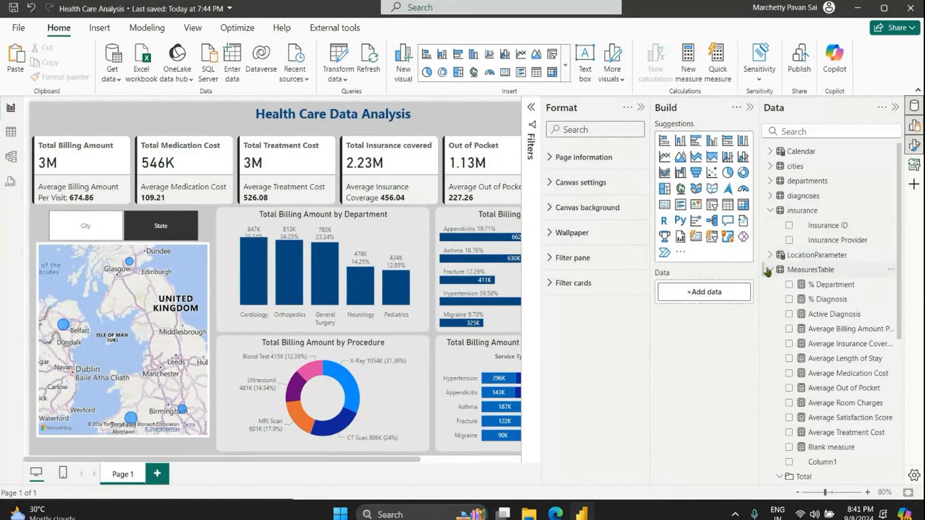
click(769, 269)
click(769, 299)
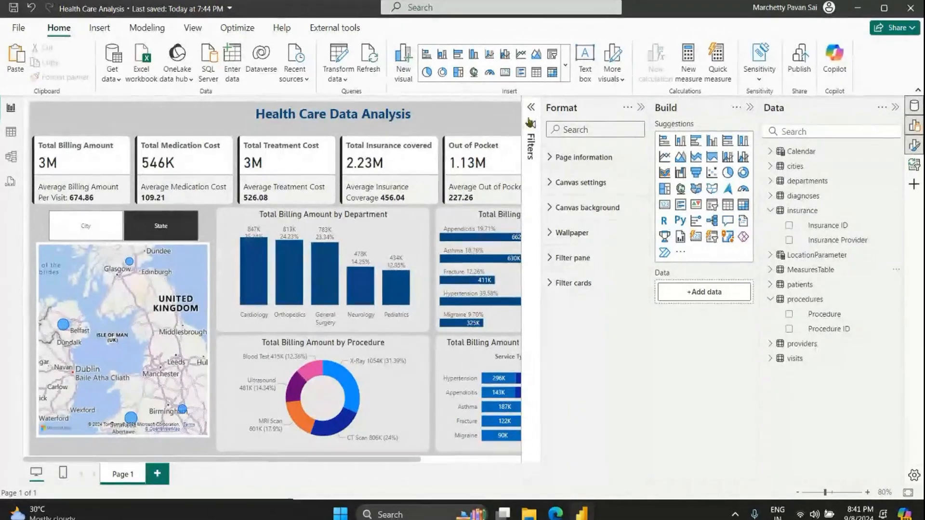
click(641, 107)
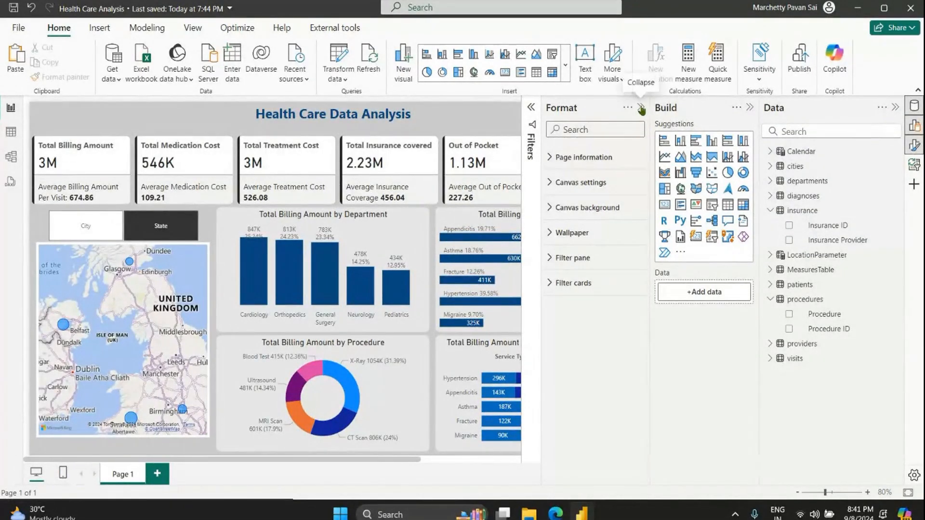
click(551, 55)
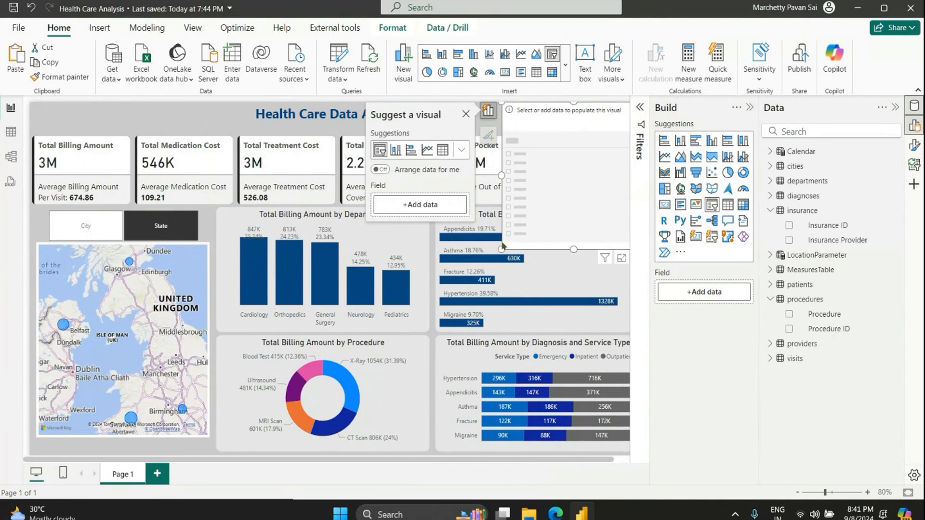
drag(501, 249, 458, 133)
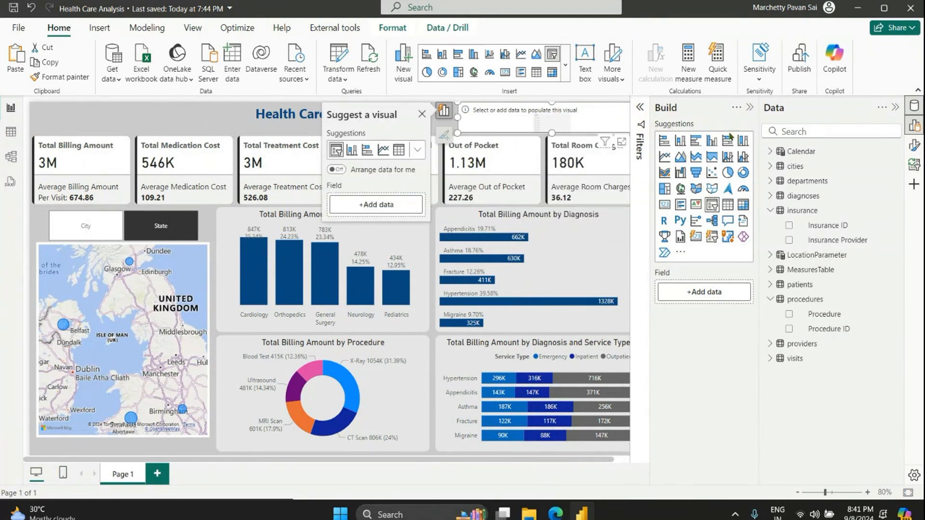
click(749, 107)
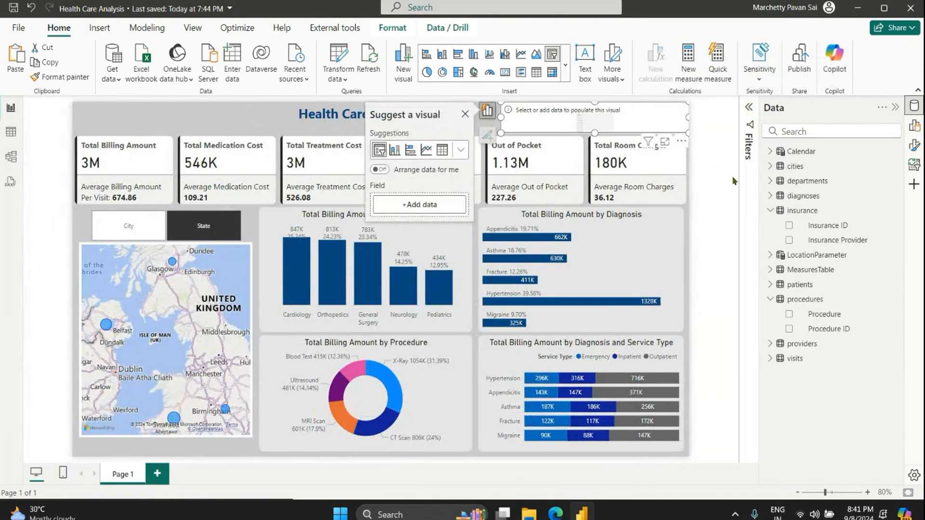
Add the City field from the cities table to the new slicer.
click(795, 166)
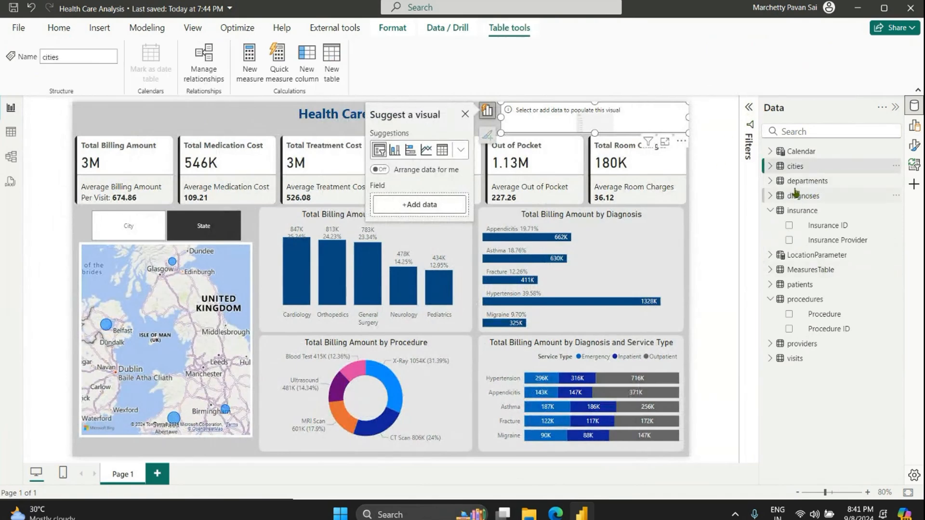
click(770, 166)
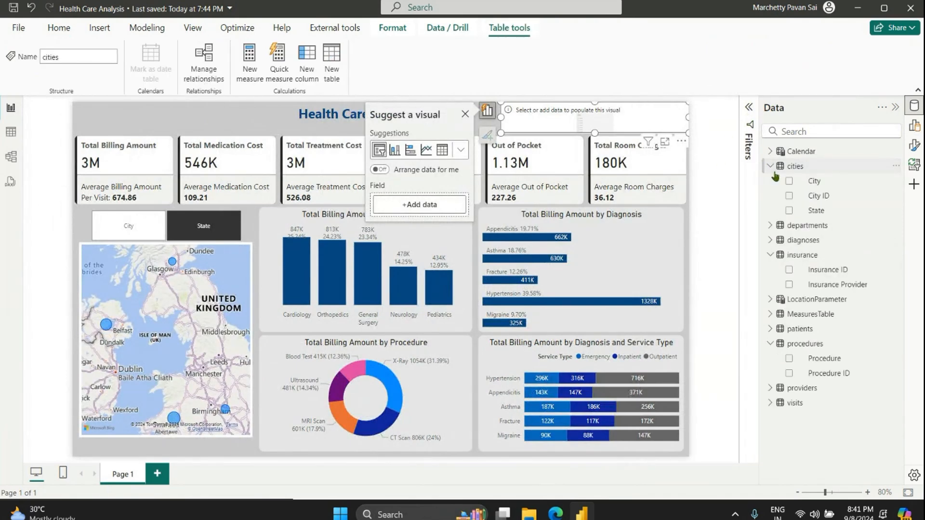
click(809, 183)
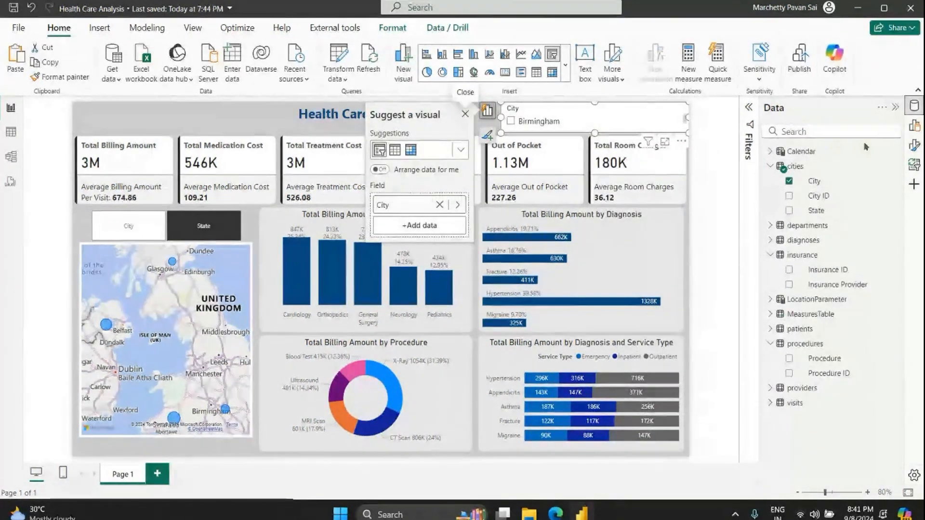
Set the City slicer's style to Dropdown and narrow it to fit above the Total Room Charges card.
click(914, 146)
click(686, 234)
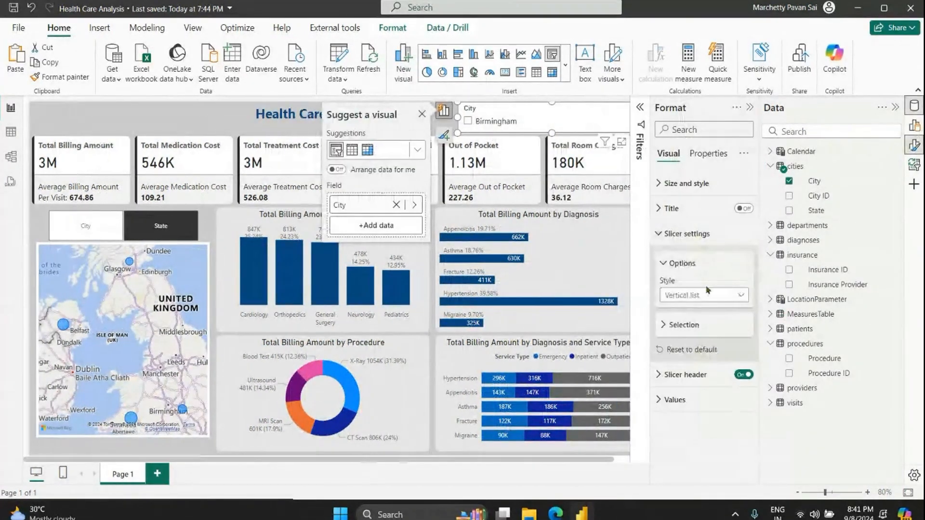
click(703, 294)
click(684, 340)
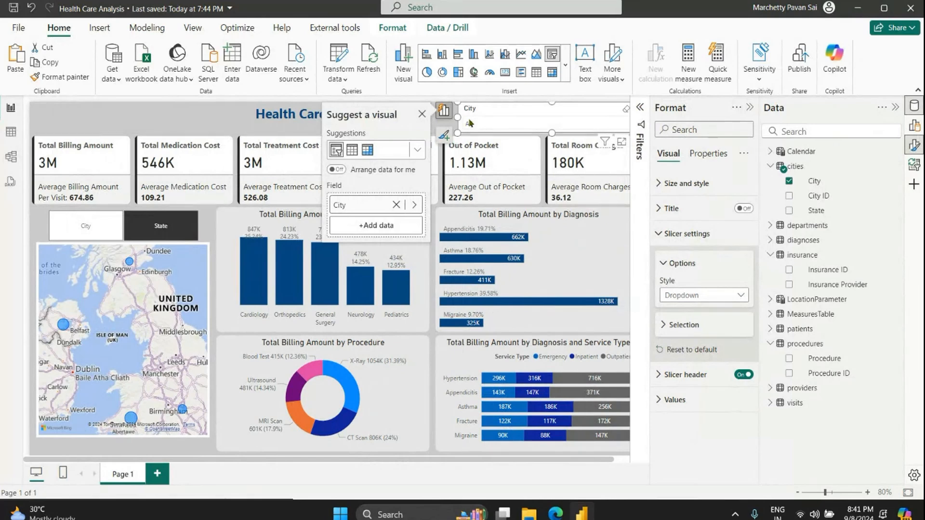
drag(458, 119, 522, 112)
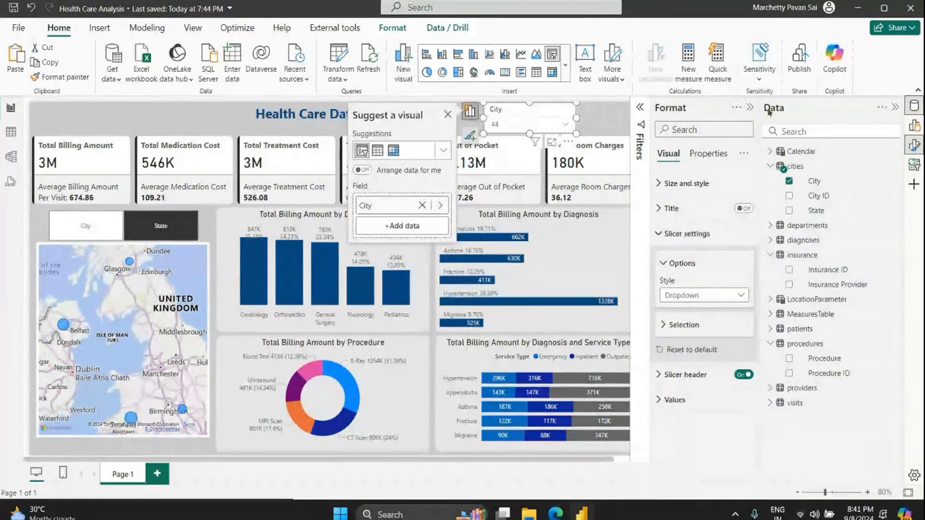
click(747, 108)
Duplicate the City slicer, place the copy above the Out of Pocket card, and switch its field to State.
drag(585, 112, 516, 109)
key(ctrl+v)
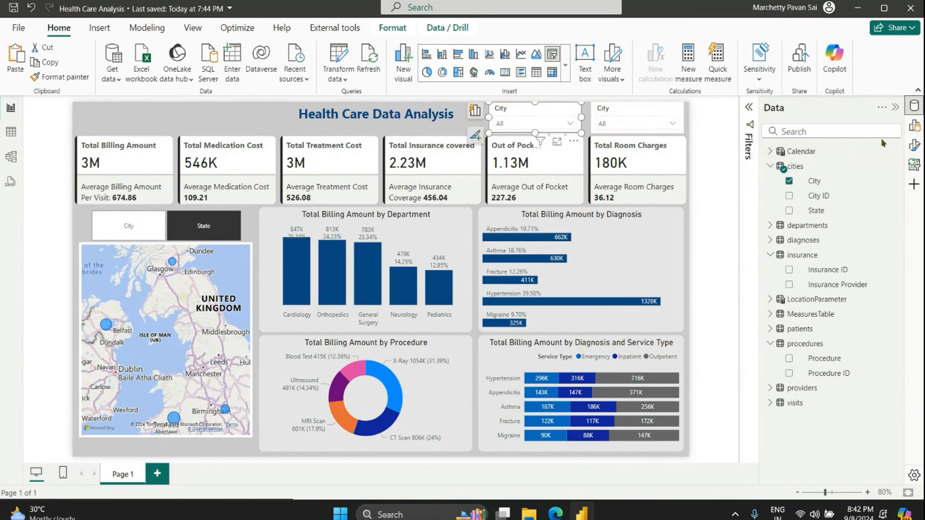
click(788, 211)
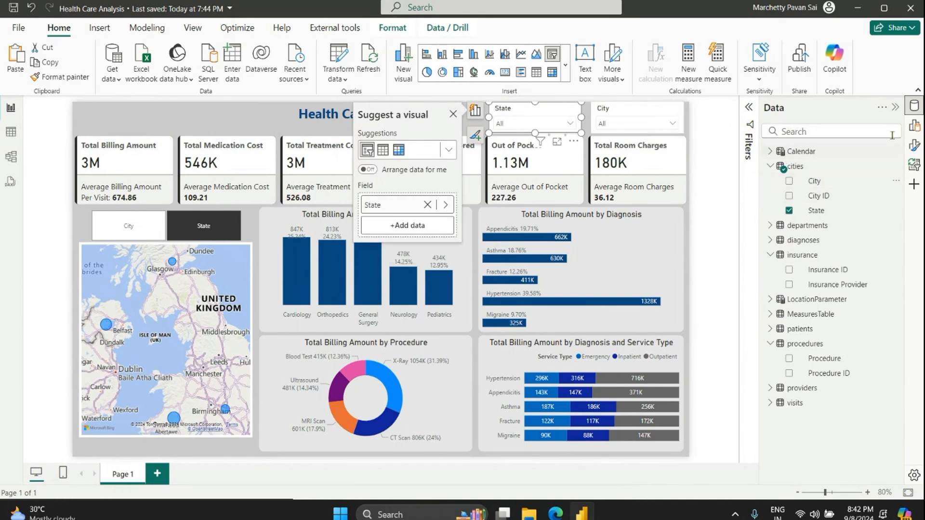
Turn off the State slicer's background.
click(913, 145)
click(687, 183)
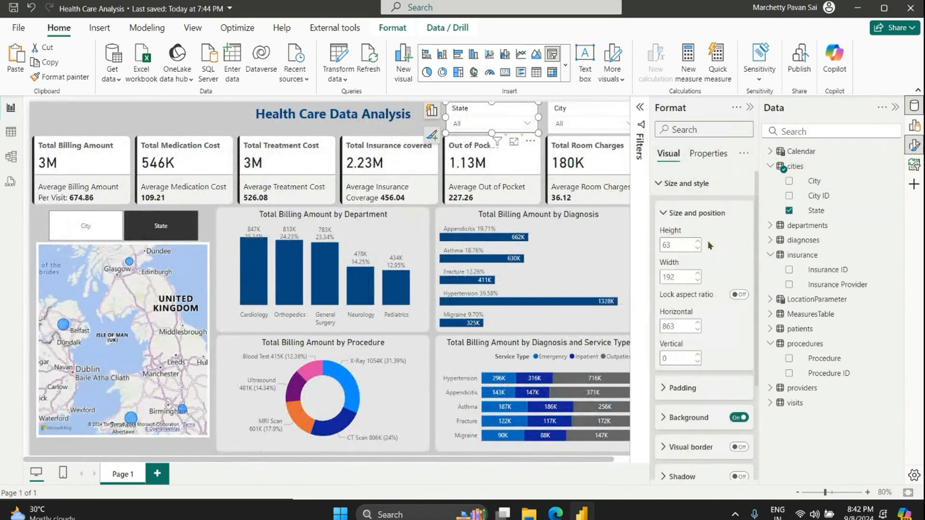
click(738, 417)
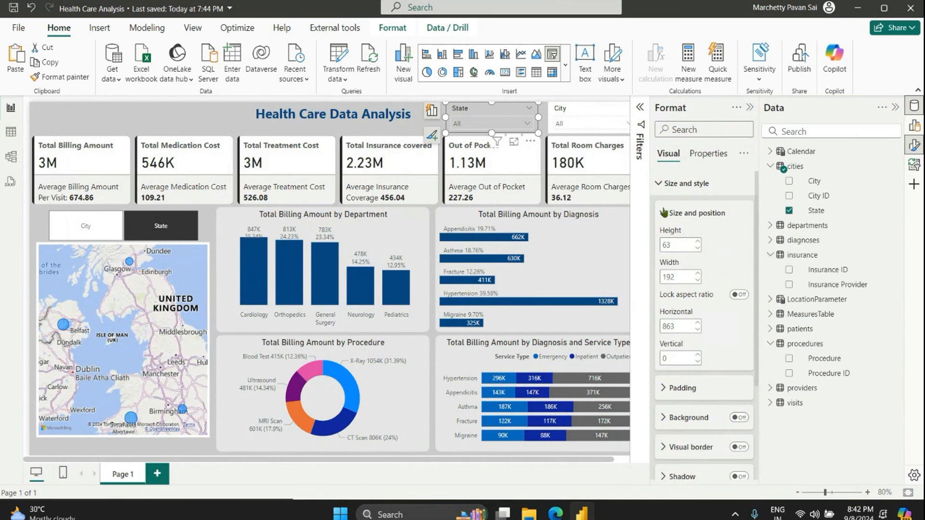
Set the background color of the State slicer's values to white.
click(679, 183)
click(675, 284)
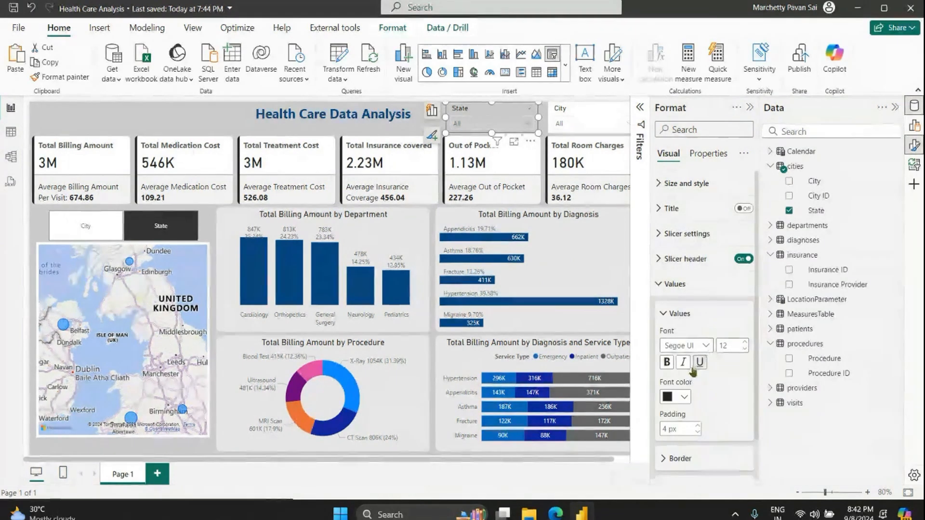
scroll(692, 371, down, 2)
click(689, 441)
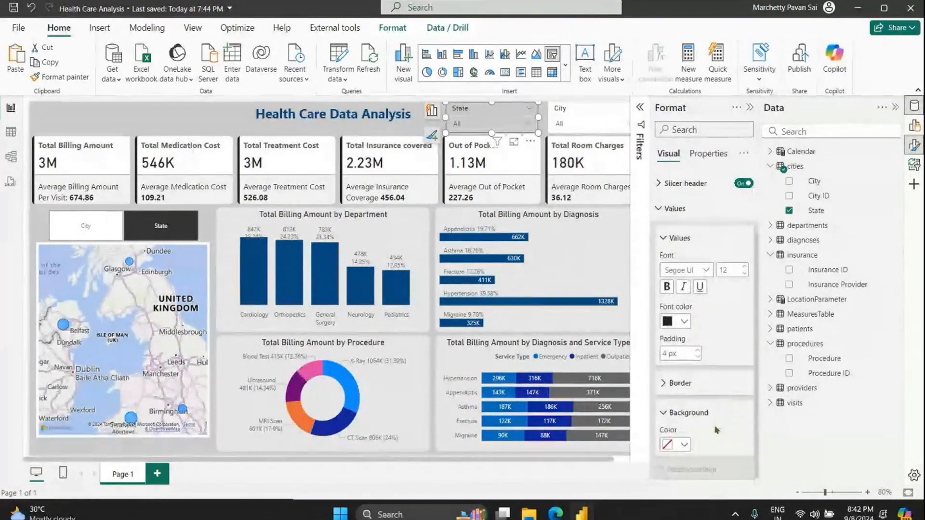
click(684, 443)
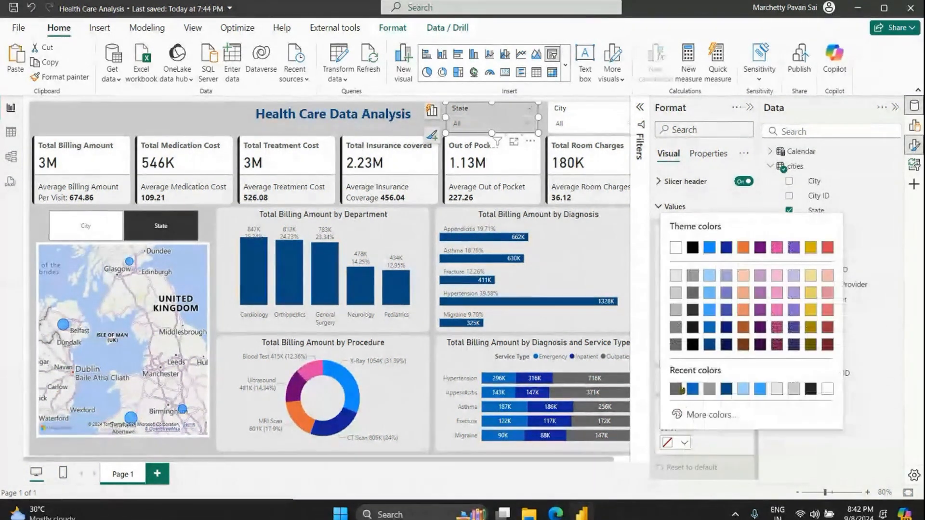
click(674, 250)
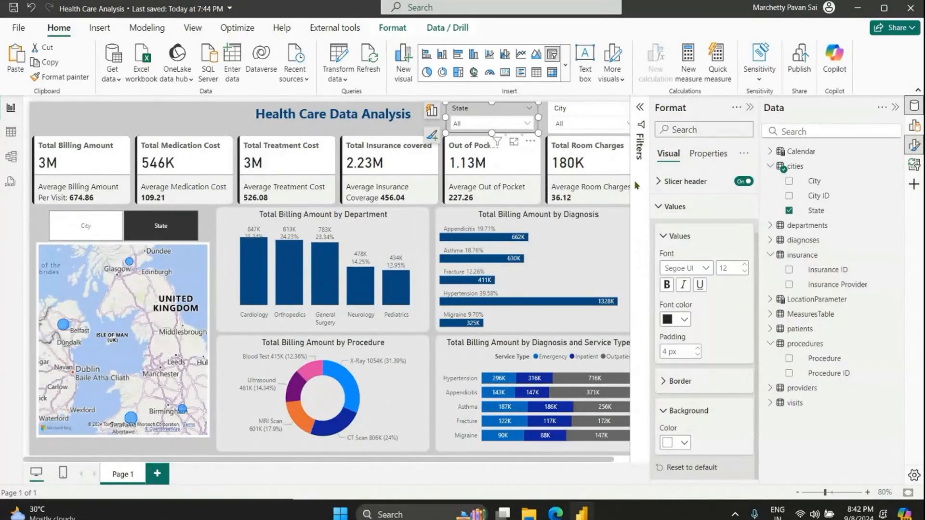
Set the background color of the City slicer's values to white.
click(583, 114)
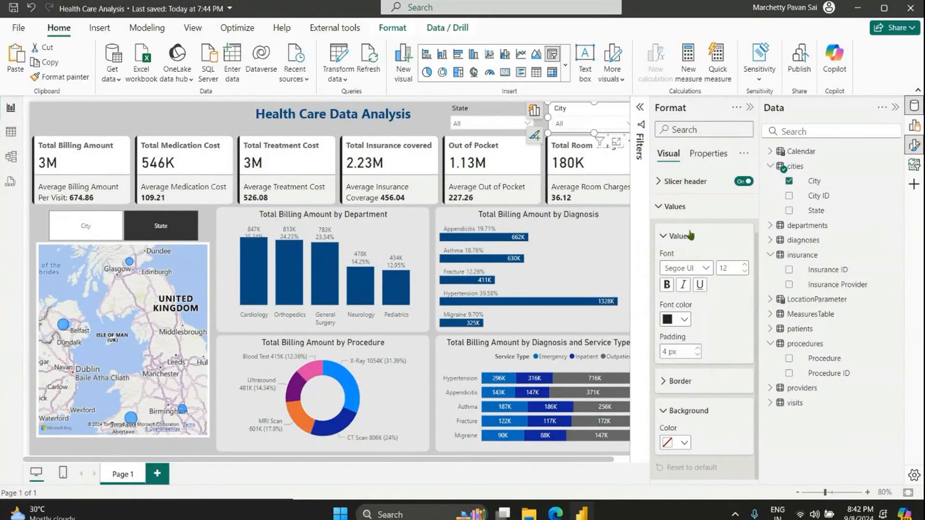
click(684, 181)
scroll(667, 218, up, 2)
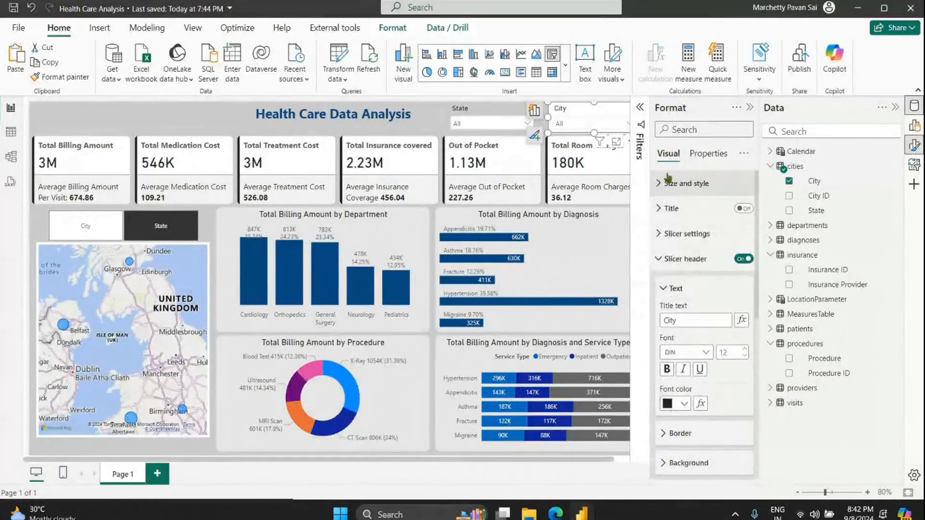
click(674, 183)
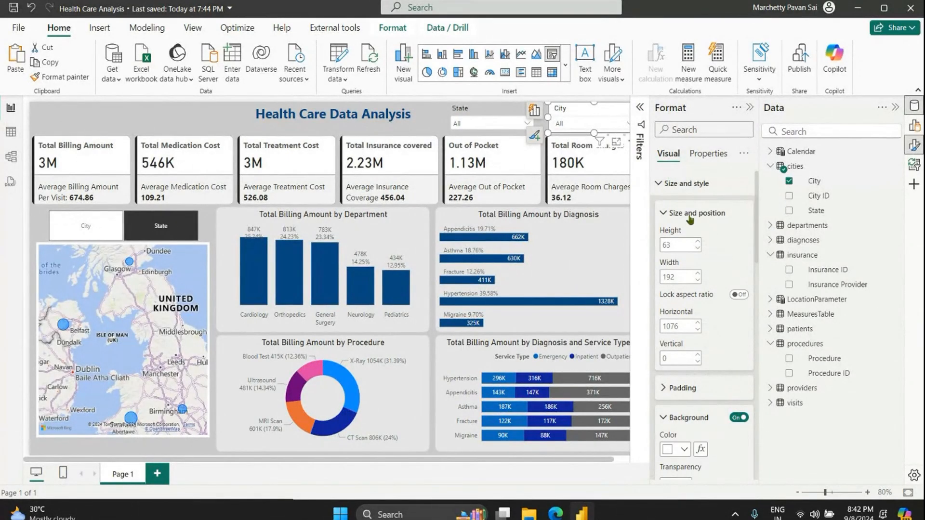
click(684, 183)
scroll(694, 375, down, 5)
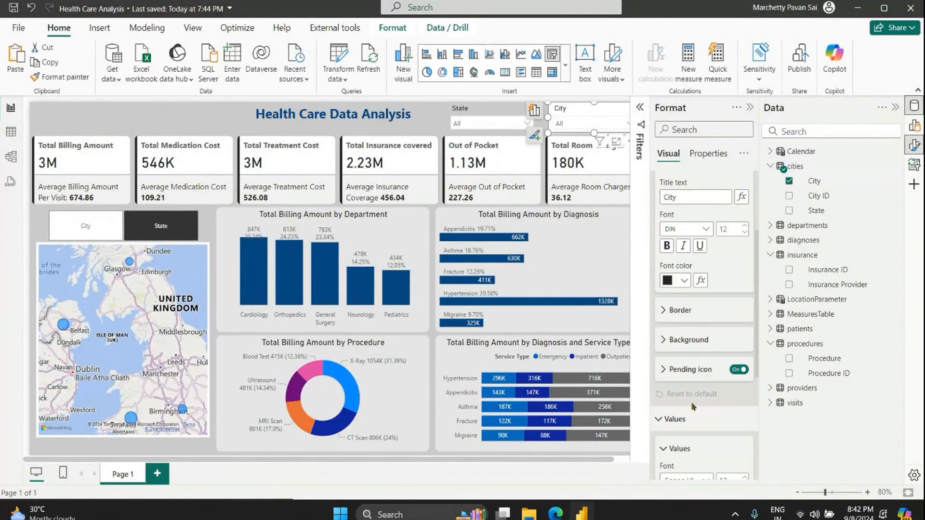
click(681, 415)
click(683, 442)
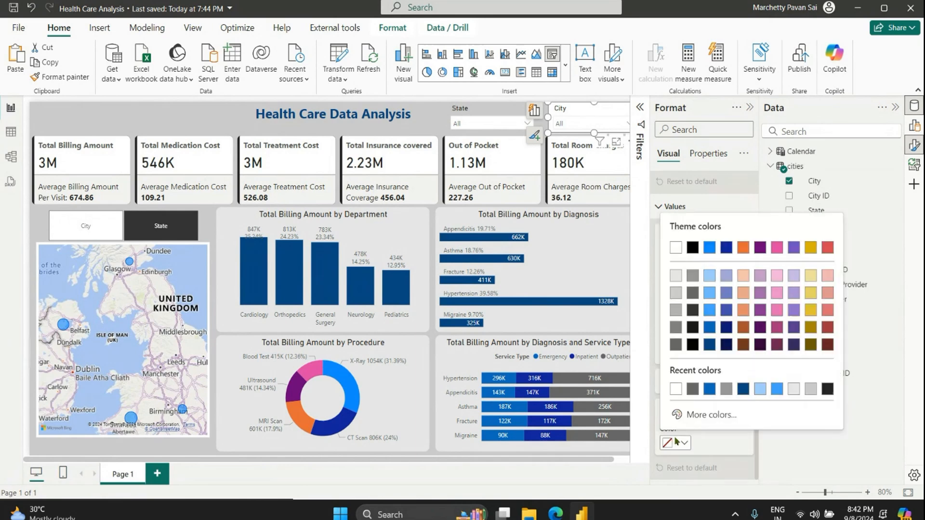
click(675, 389)
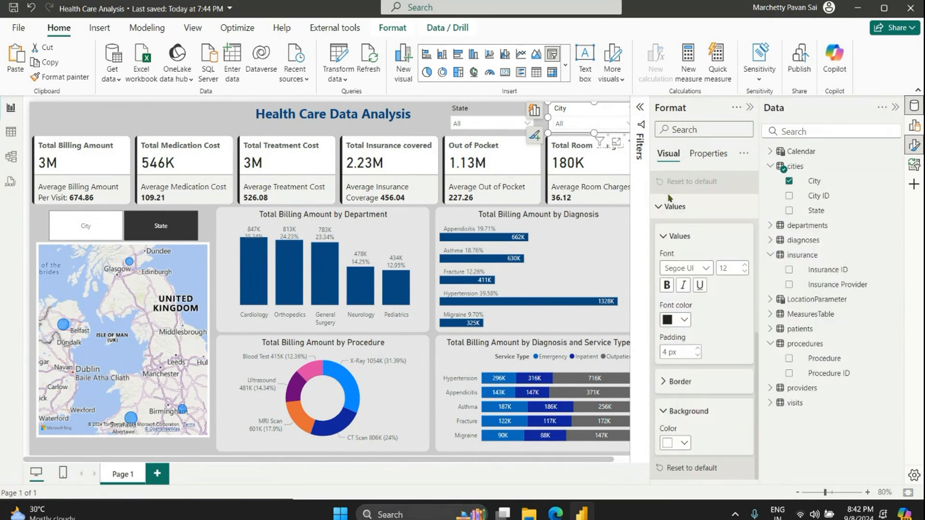
Turn off the City slicer's overall background and close the formatting options.
scroll(675, 195, up, 5)
scroll(675, 195, up, 1)
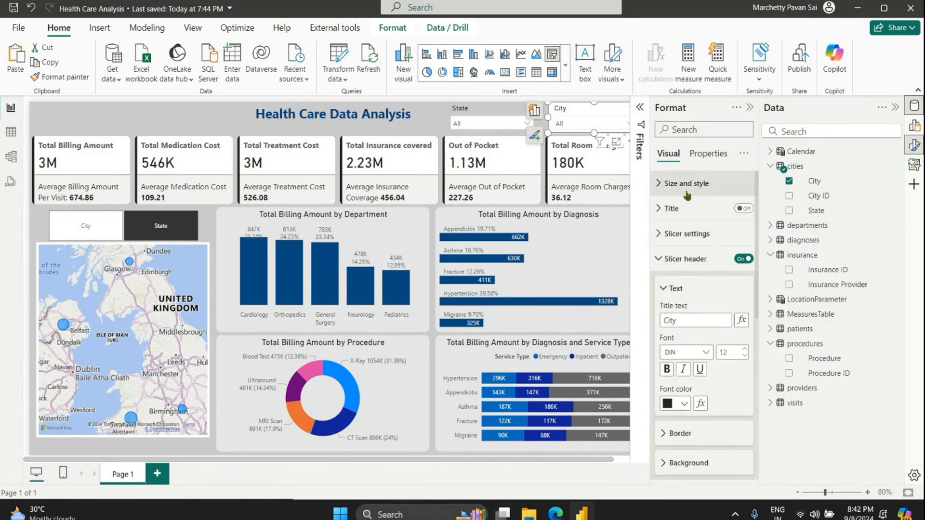
click(686, 183)
click(739, 417)
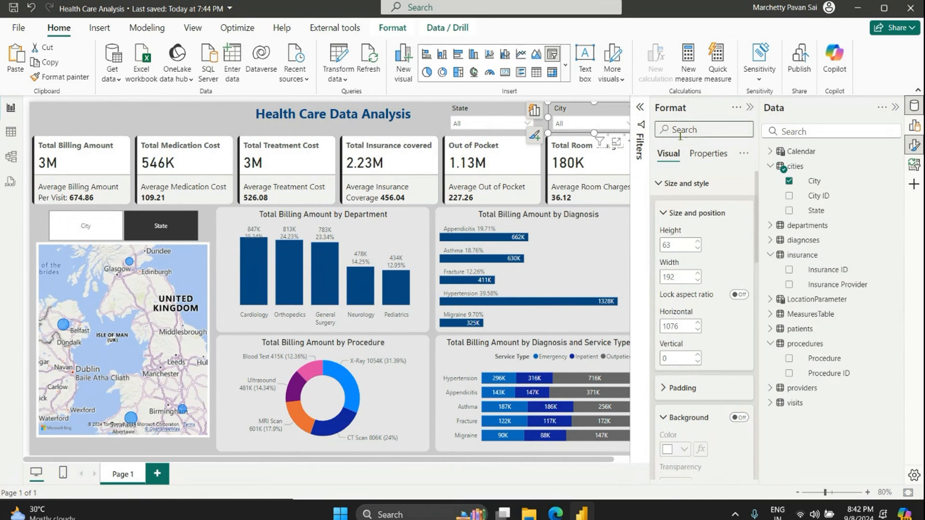
click(750, 109)
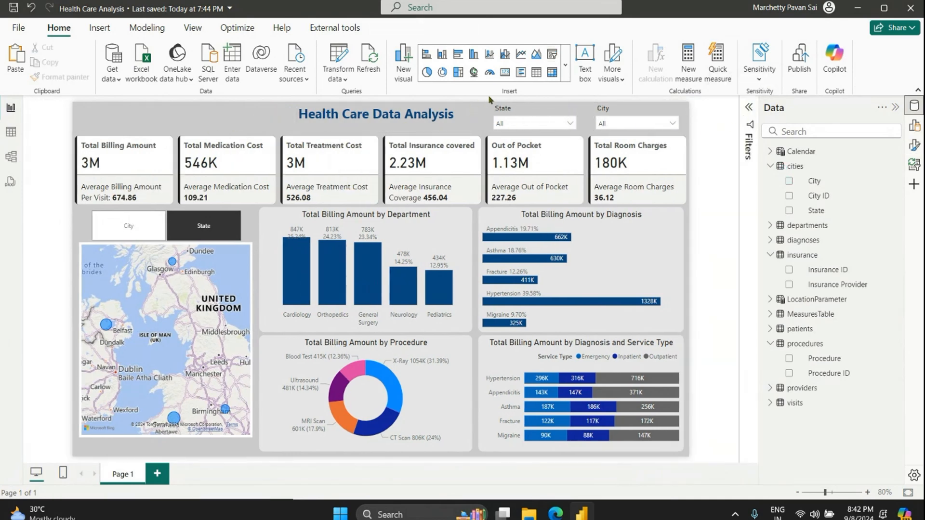
Test the State slicer by filtering the dashboard to England, and clear the selection again.
click(520, 124)
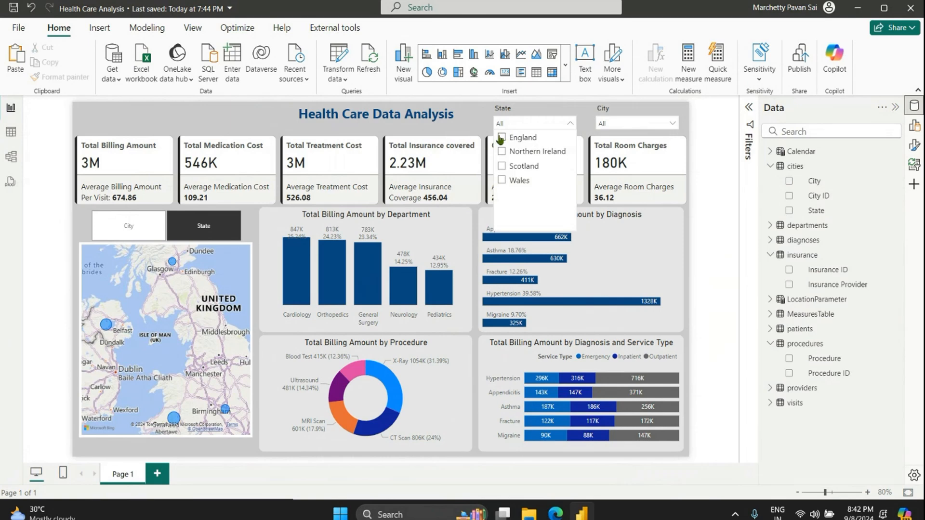
click(501, 138)
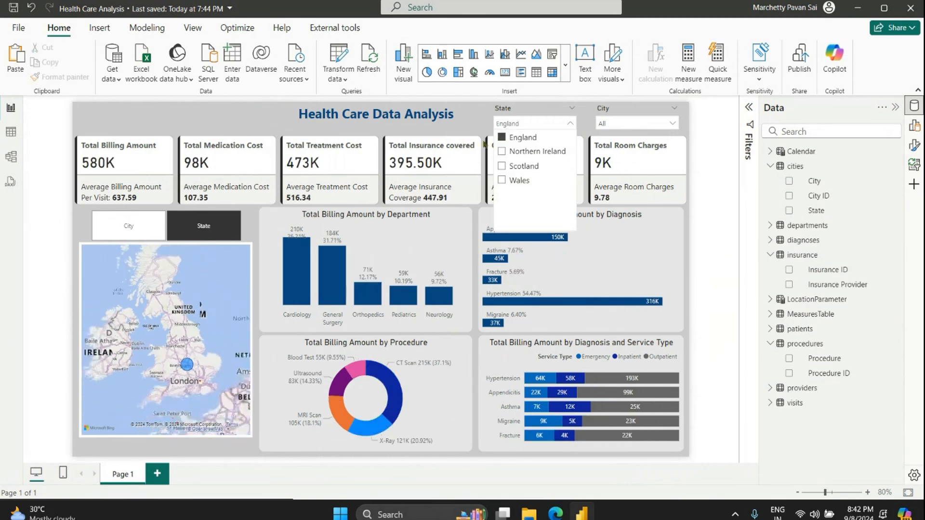
click(507, 138)
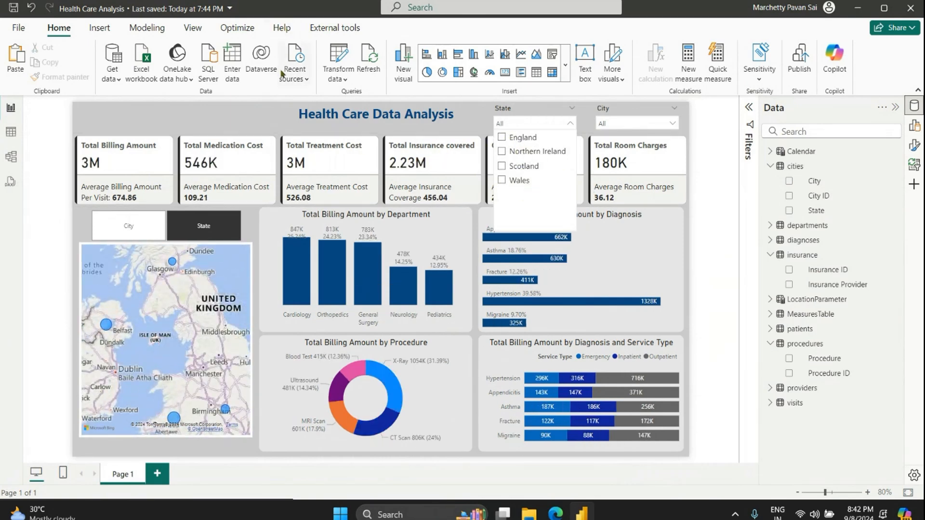
click(214, 119)
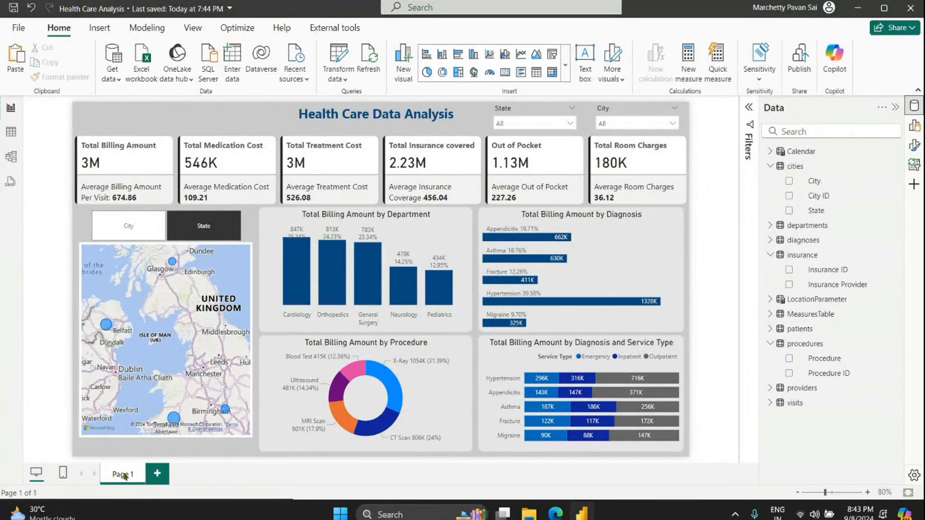
Duplicate Page 1 and delete the row of summary cards from the copy.
right_click(126, 474)
click(155, 451)
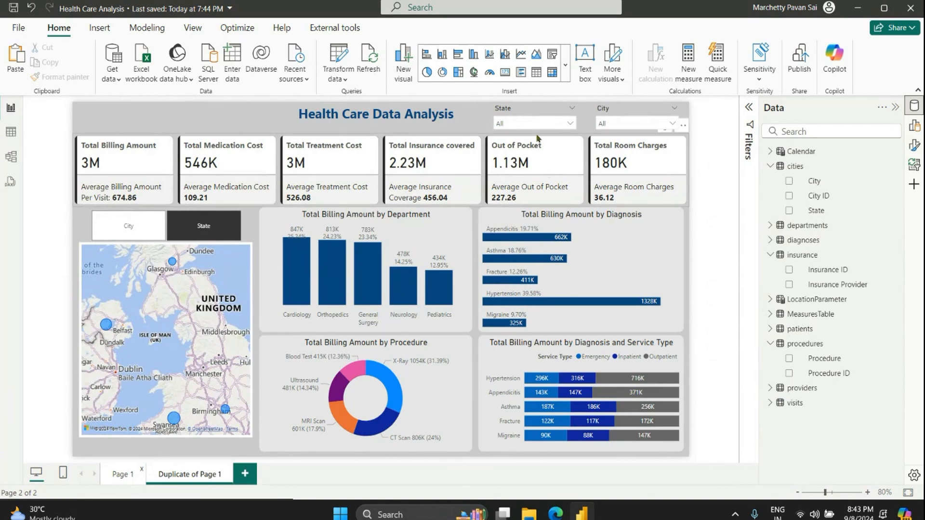
click(279, 199)
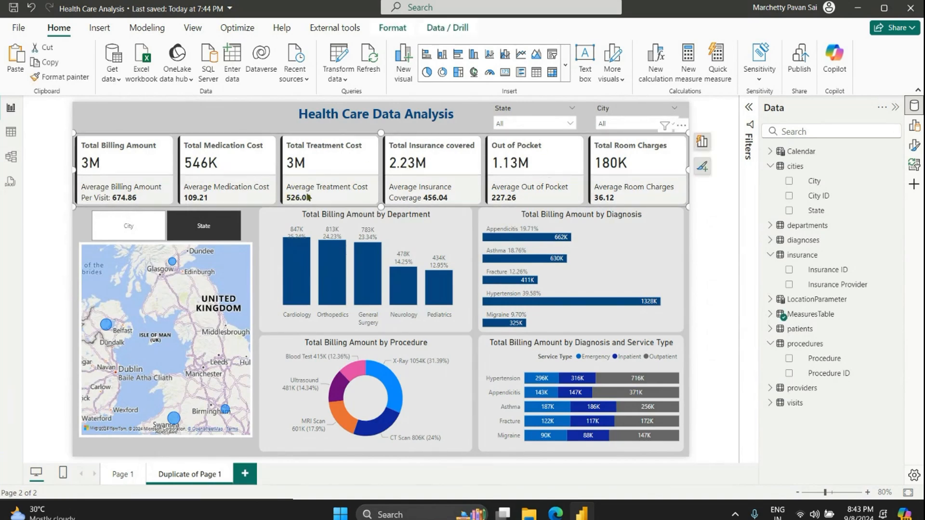
key(Delete)
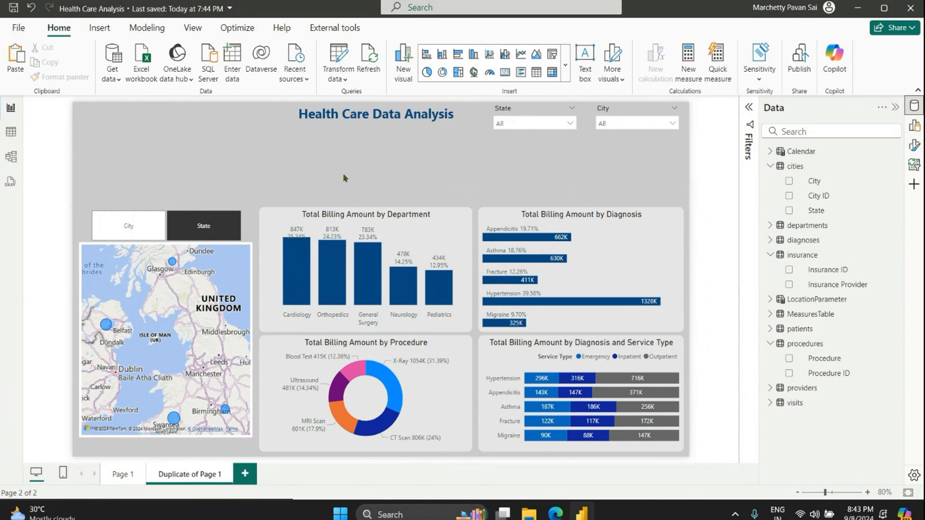
Insert a new-style slicer on the duplicated page and resize it to span nearly the full width below the header.
click(566, 66)
scroll(462, 385, down, 1)
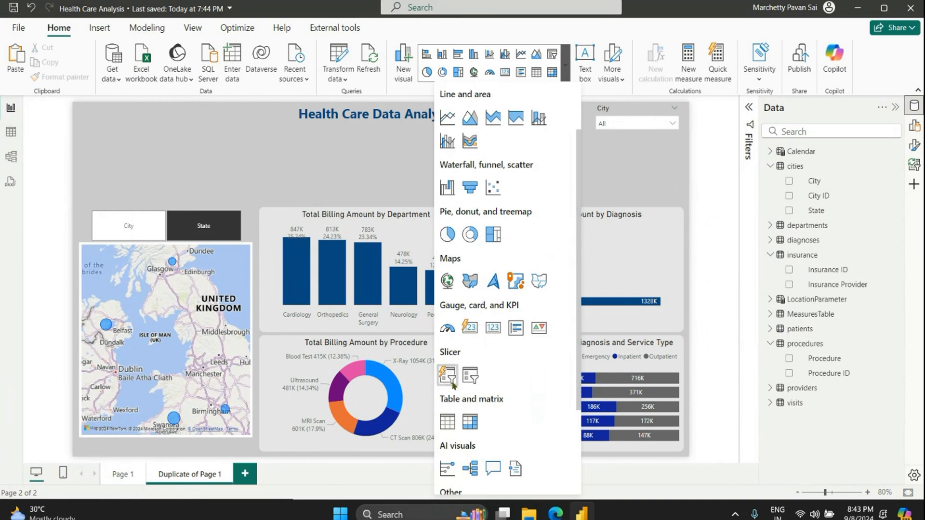
click(461, 387)
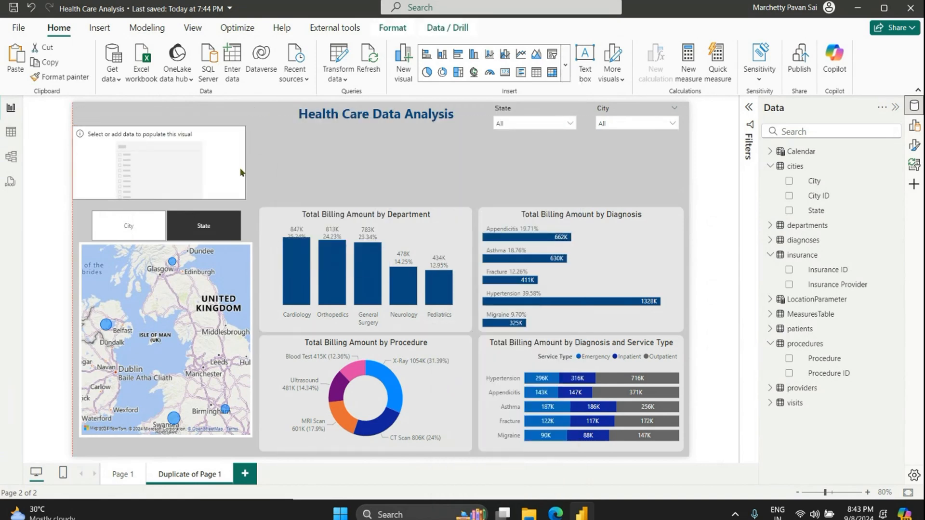
drag(253, 166, 678, 166)
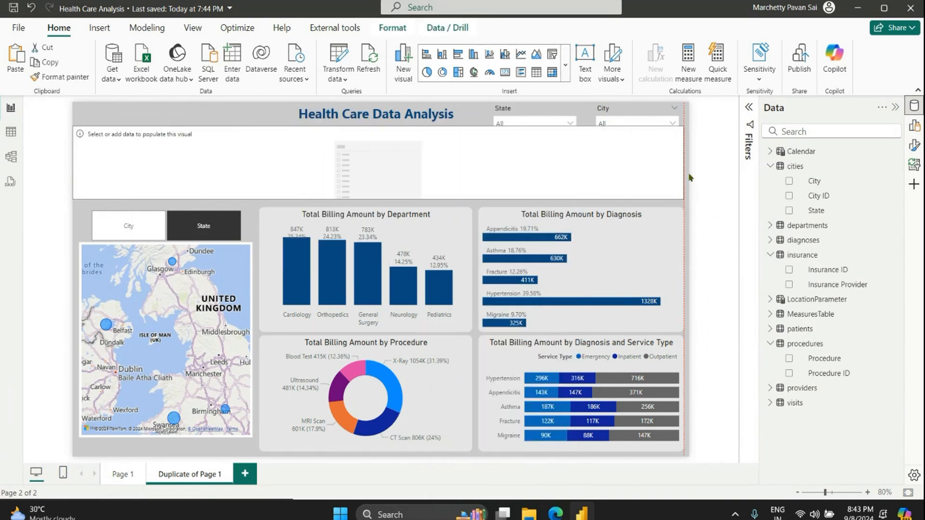
click(362, 142)
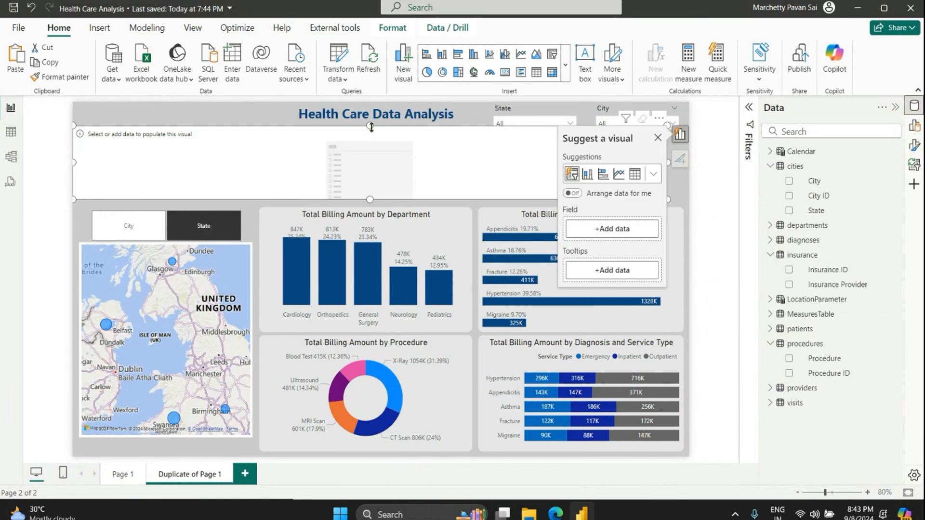
drag(370, 126, 370, 133)
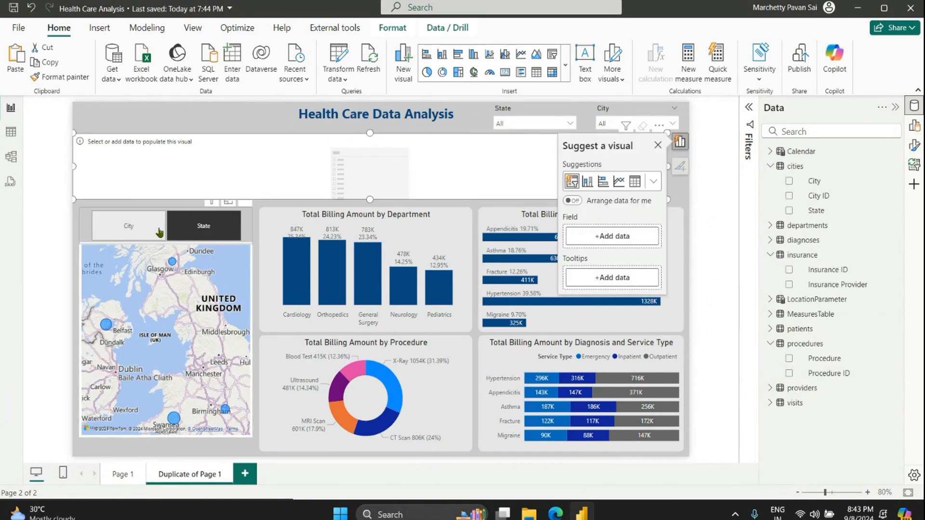
Delete the map, the City/State selector, and the Total Billing Amount by Department and by Procedure charts from the duplicated page.
click(183, 252)
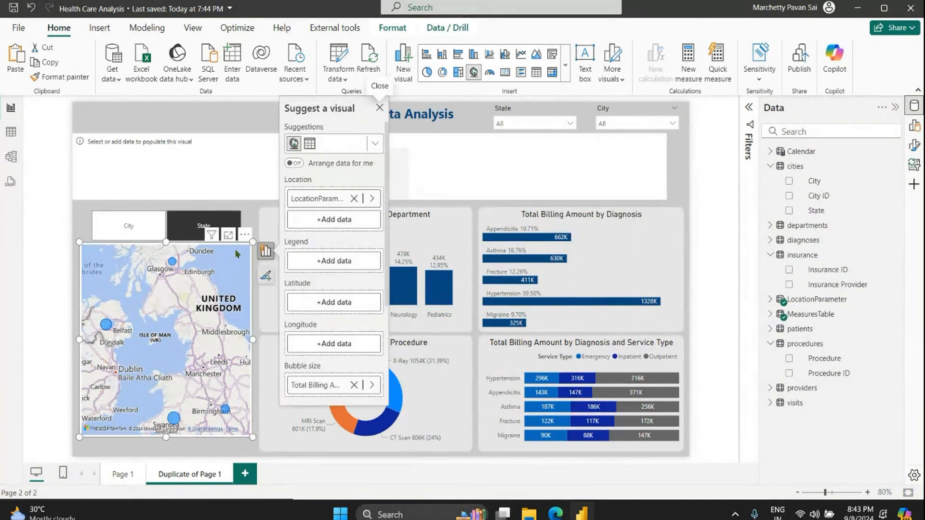
key(Delete)
click(246, 232)
key(Delete)
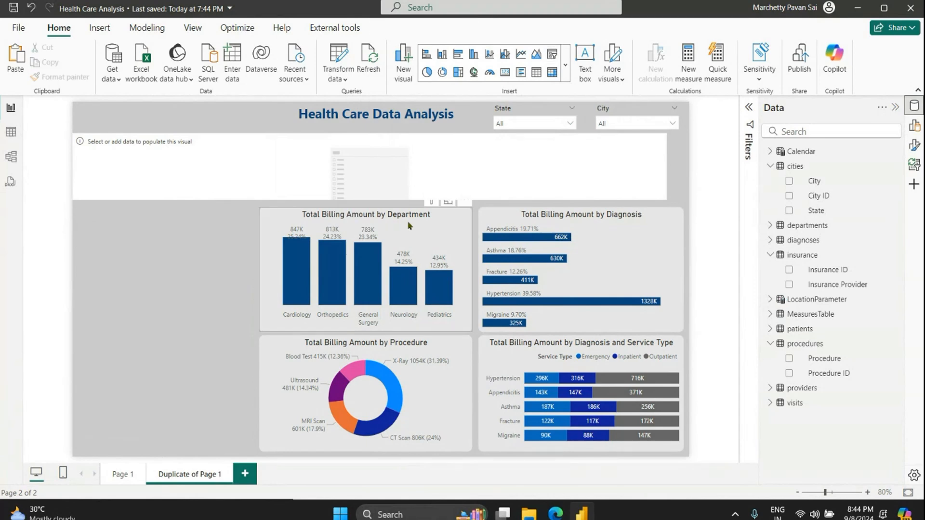
click(413, 226)
key(Delete)
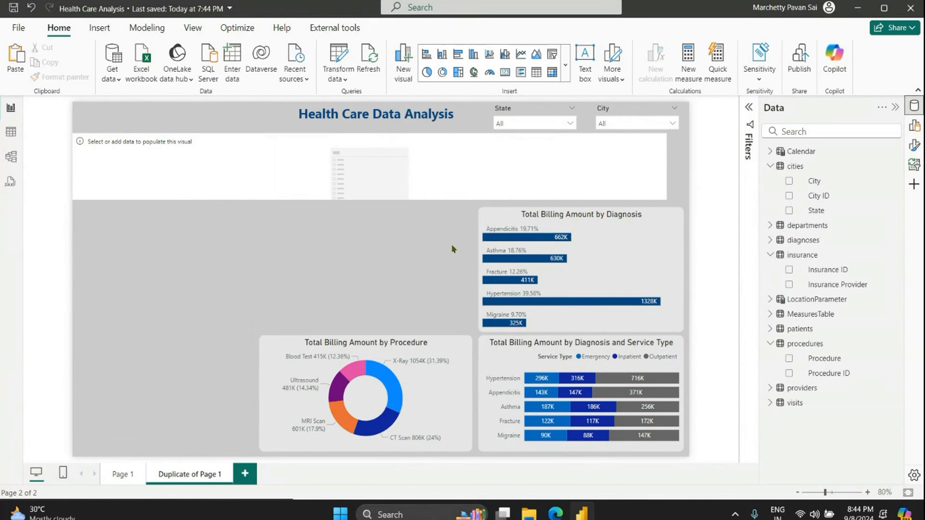
click(442, 353)
key(Delete)
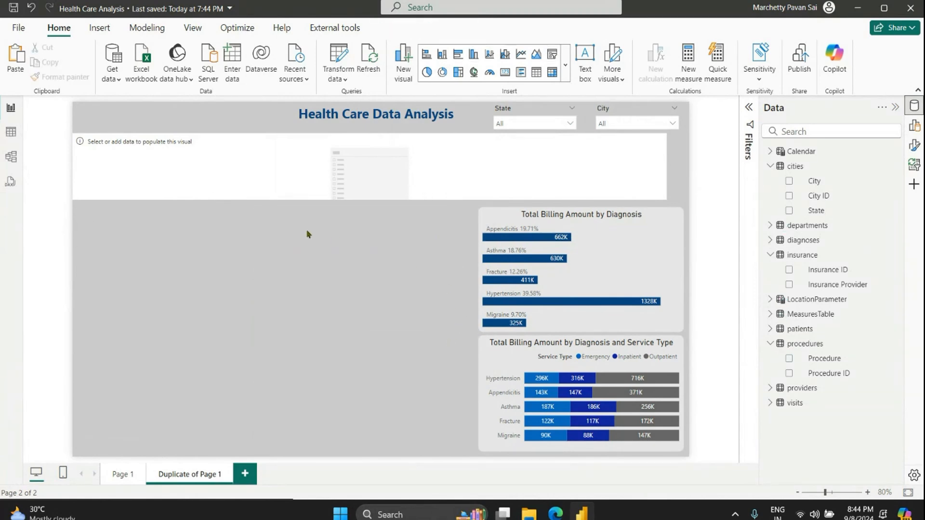
Examine the columns of the providers table in the data view, and return to the duplicated report page.
click(331, 185)
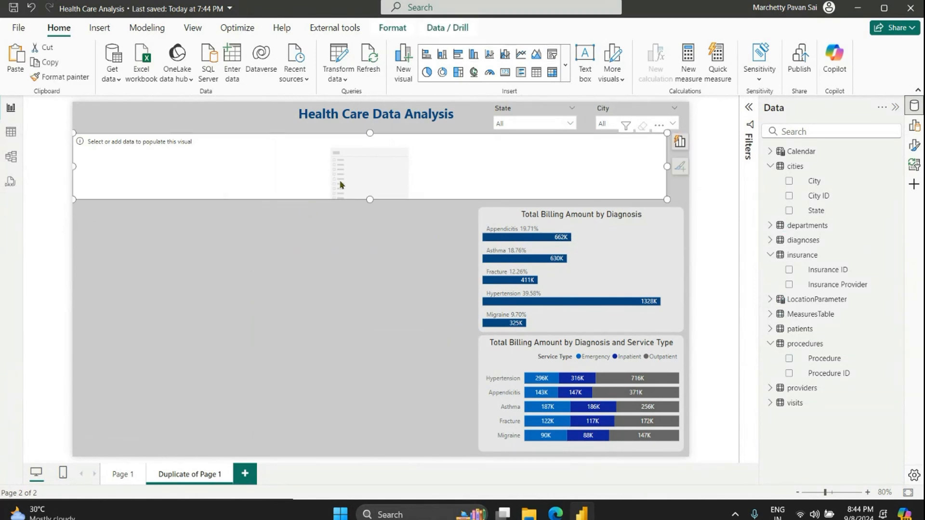
click(771, 403)
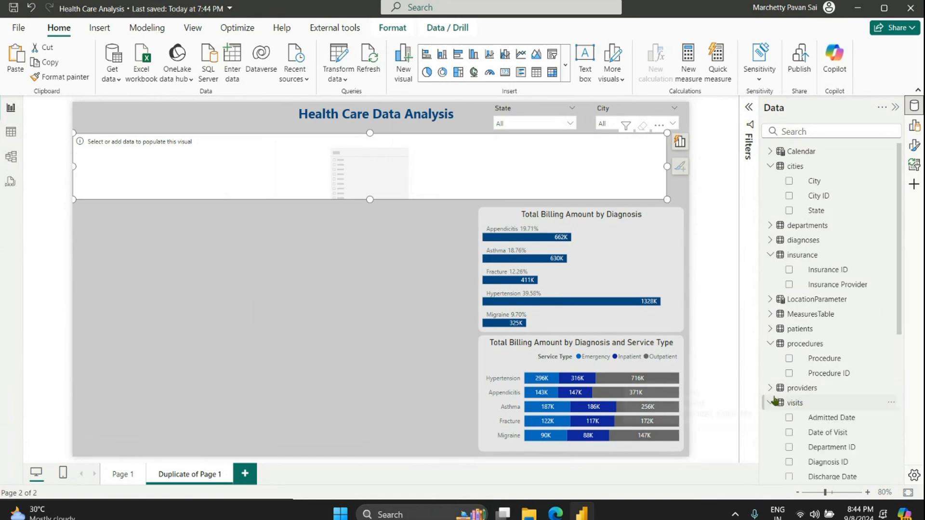
click(3, 132)
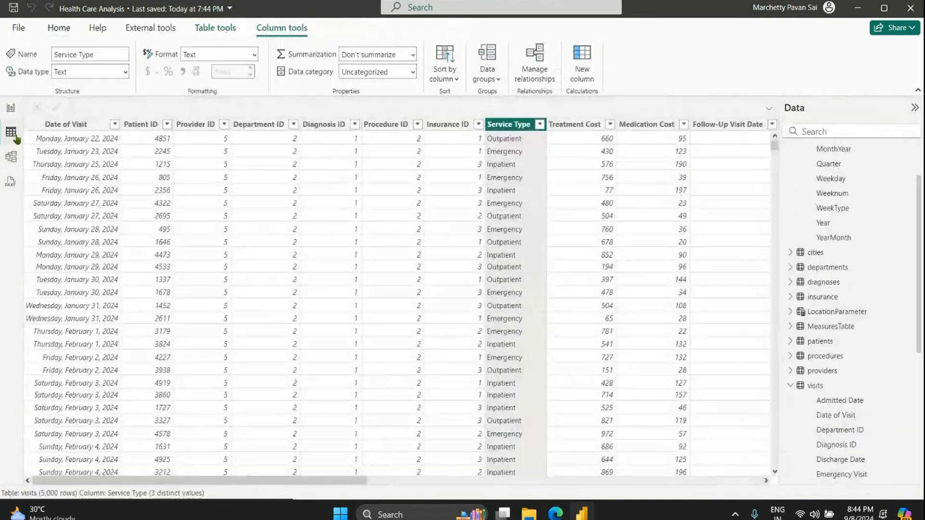
click(834, 357)
click(824, 371)
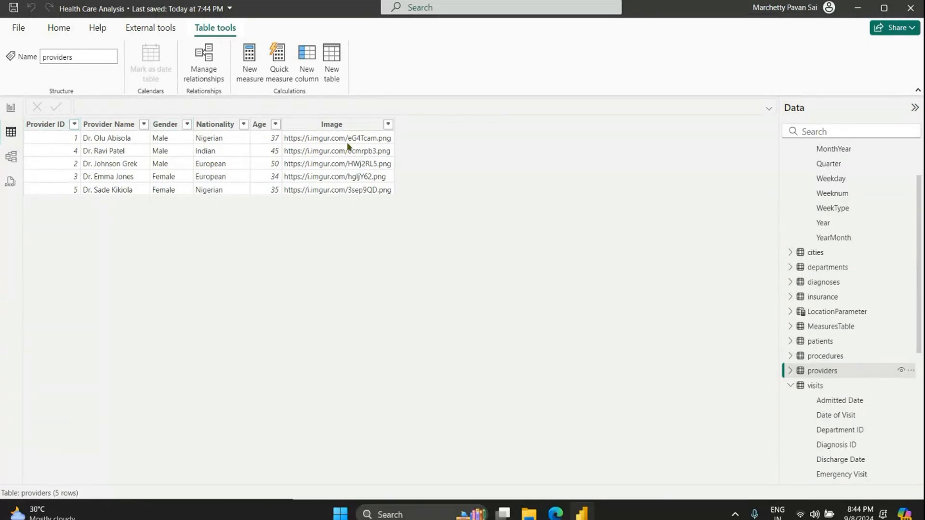
click(10, 108)
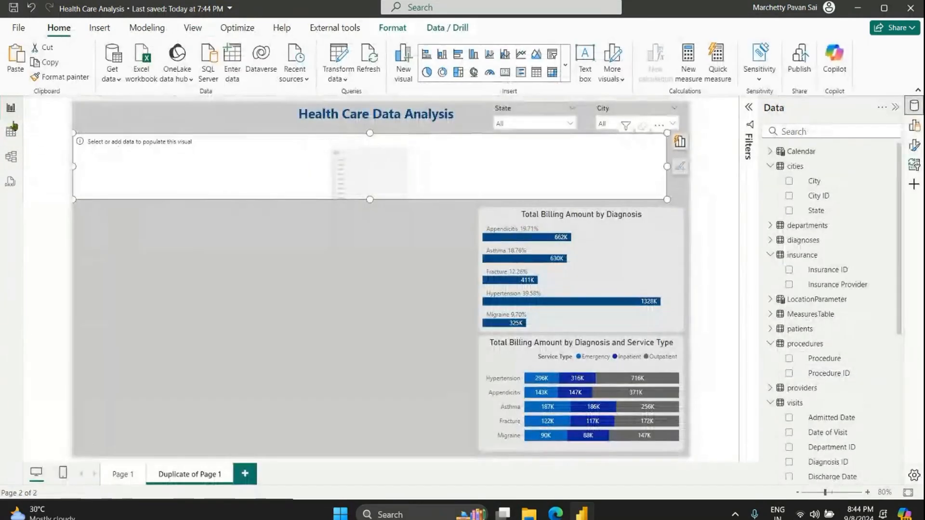
Increase the empty slicer's height slightly and center it horizontally on the page.
drag(370, 199, 371, 212)
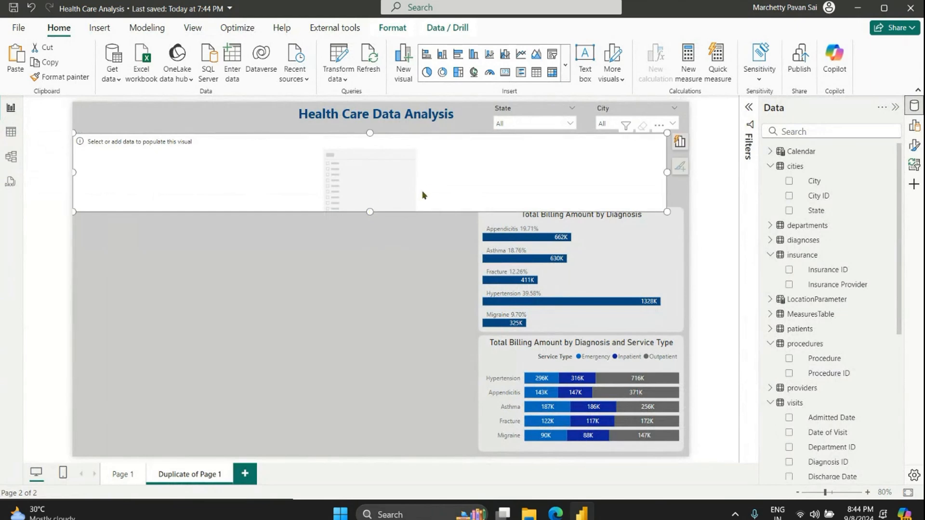
drag(428, 189, 441, 188)
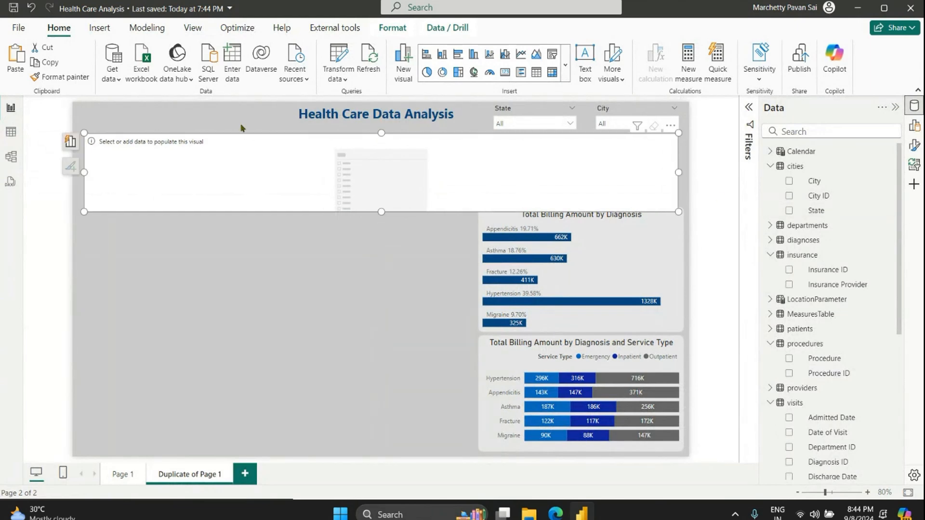
click(565, 64)
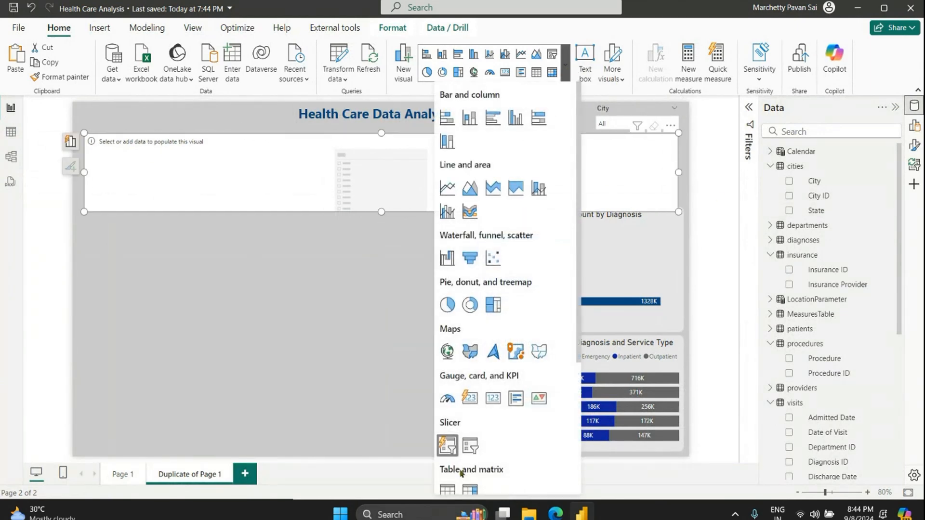
click(311, 153)
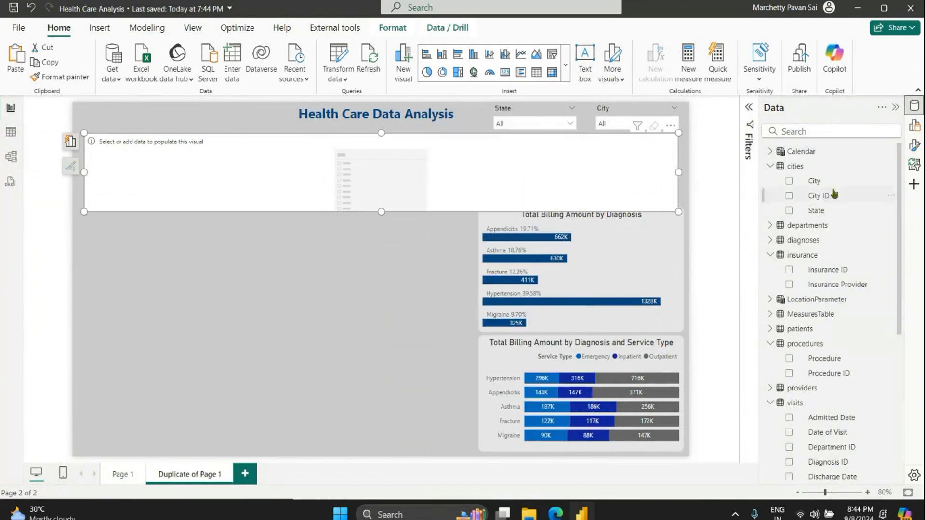
Add Provider Name from the providers table as the field of the empty slicer.
click(914, 128)
scroll(828, 337, down, 3)
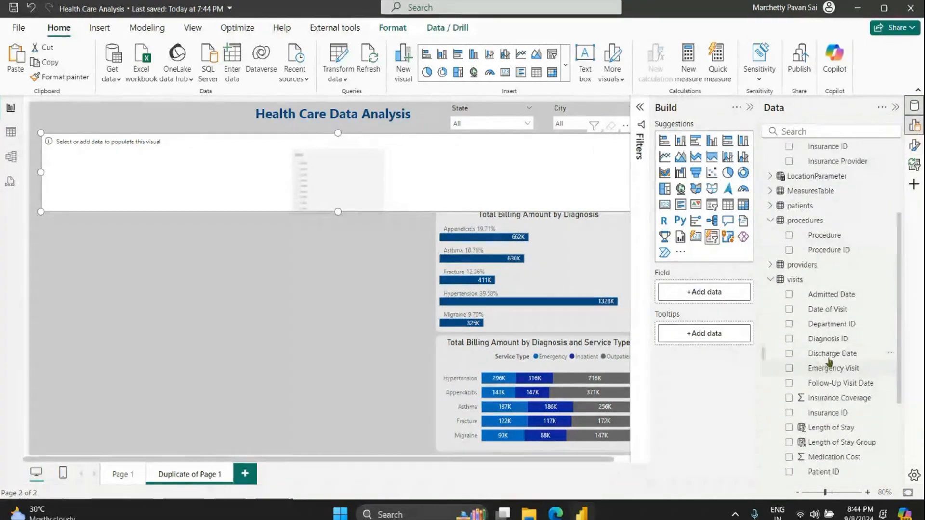
click(769, 264)
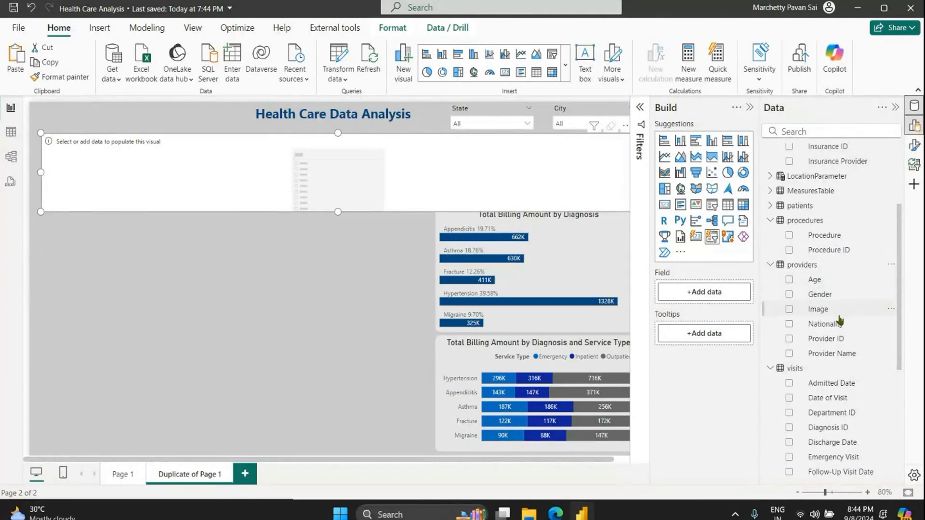
drag(818, 353, 717, 295)
Set the provider slicer's layout to a maximum of 1 row and 5 columns.
click(914, 145)
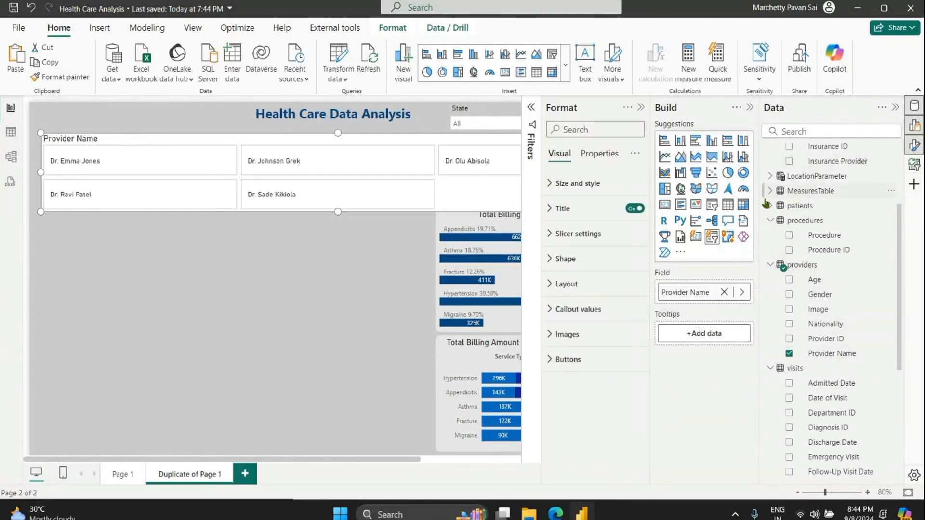
click(591, 284)
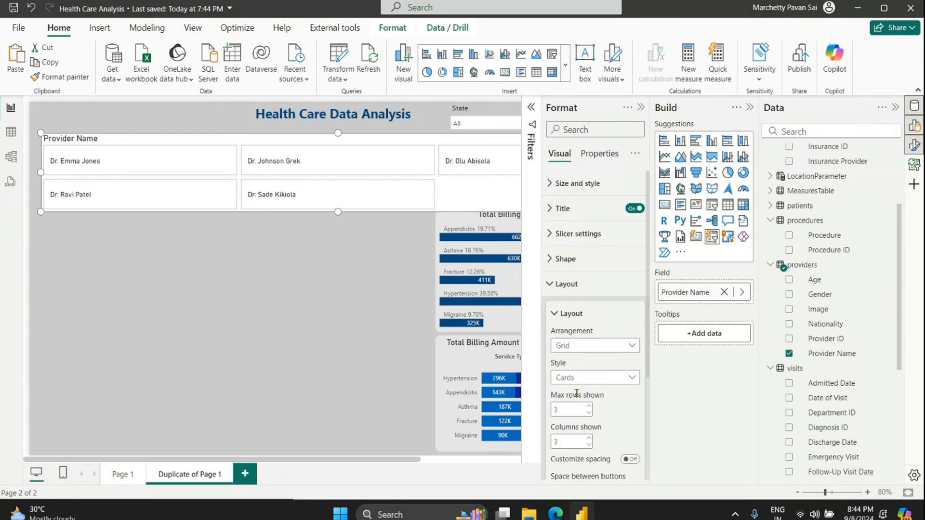
click(586, 411)
text(1)
key(Tab)
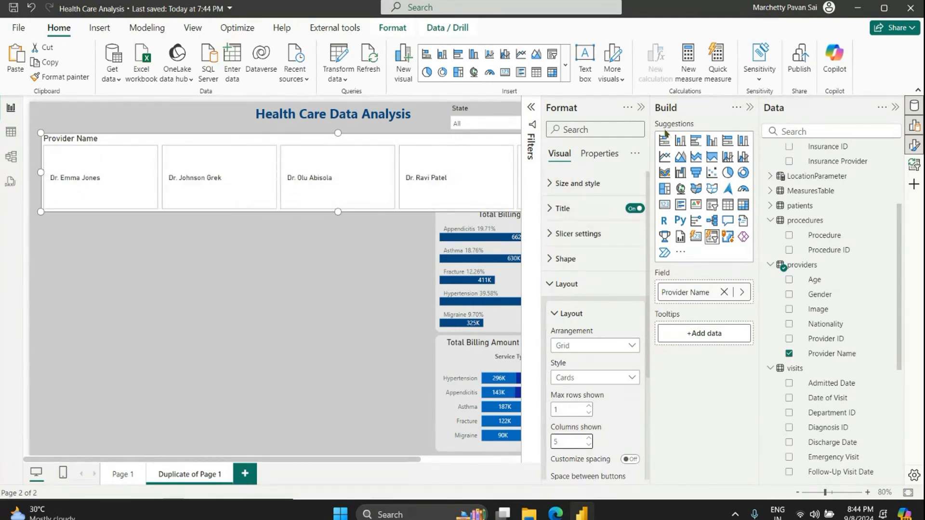
click(641, 108)
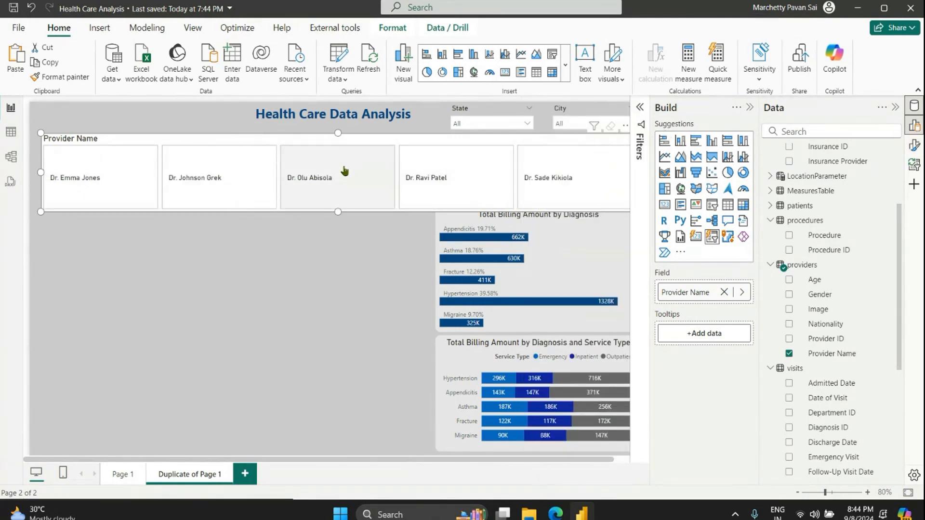
click(750, 109)
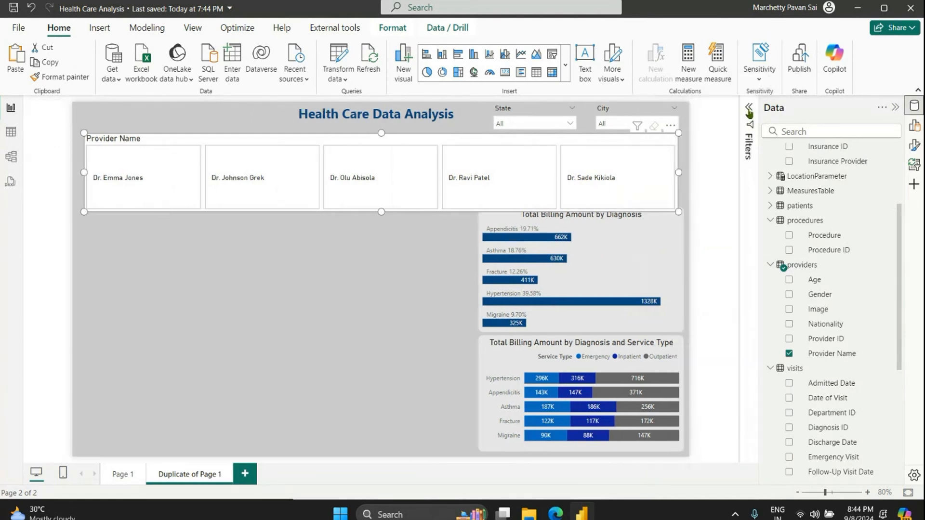
Set the data category of the providers table's Image column to Image URL.
click(908, 150)
click(689, 335)
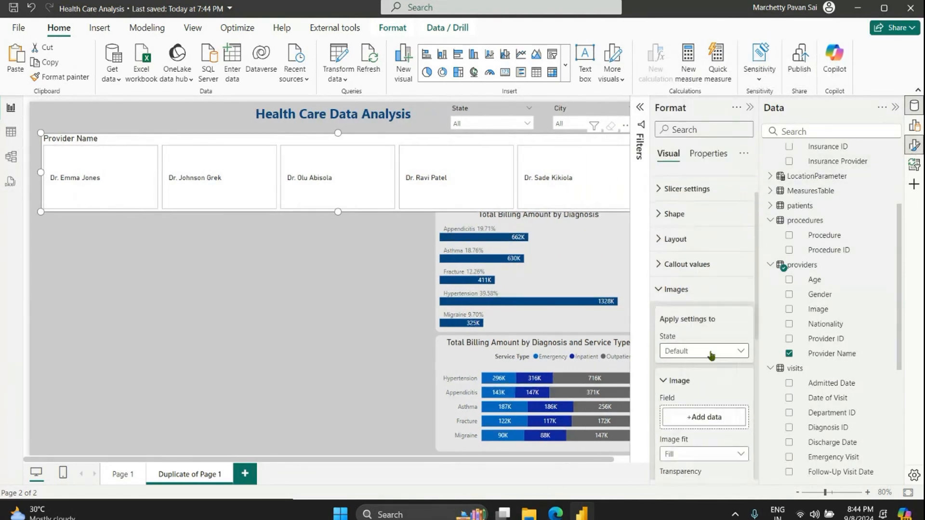
click(818, 309)
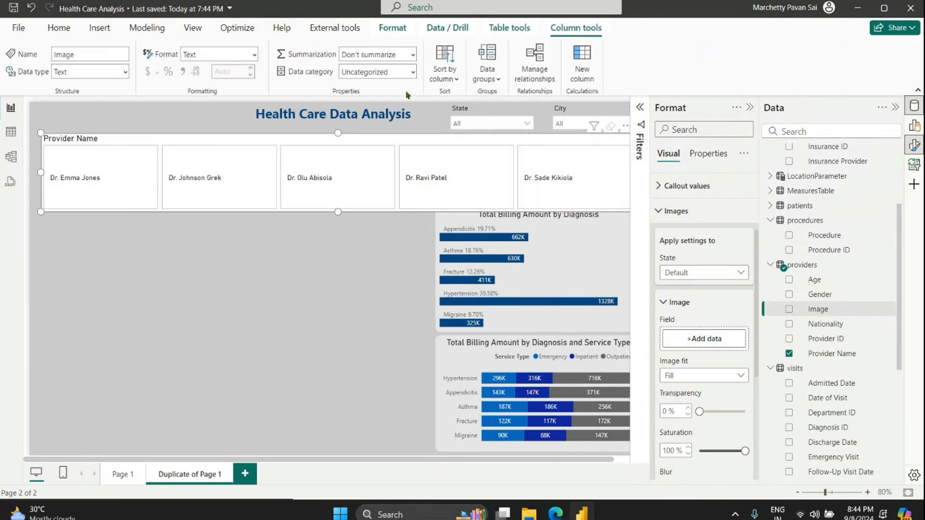
click(415, 73)
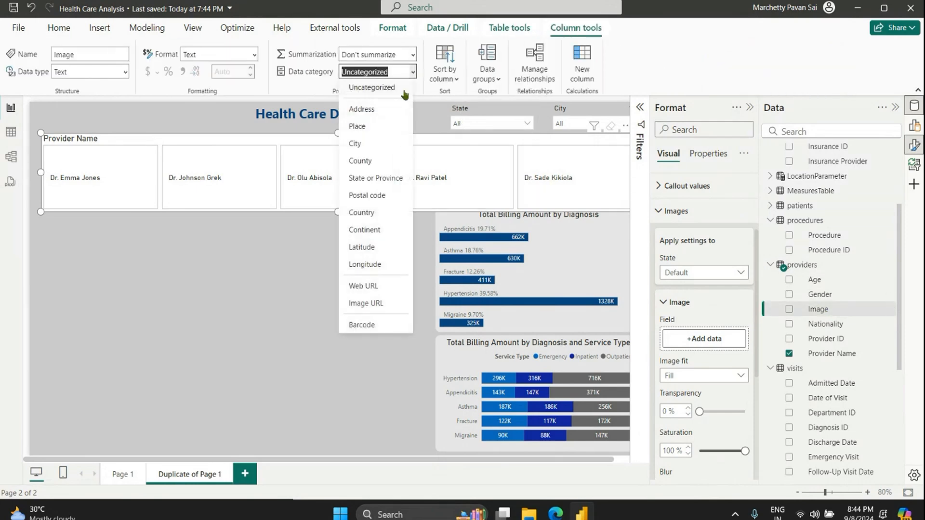
click(363, 301)
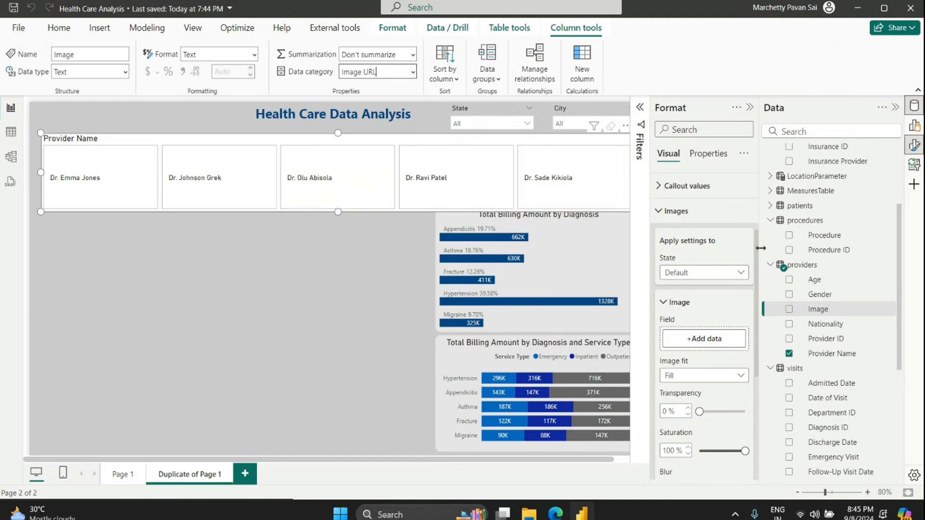
Turn off the provider slicer's title and use the Image column as the image field of its buttons.
click(691, 212)
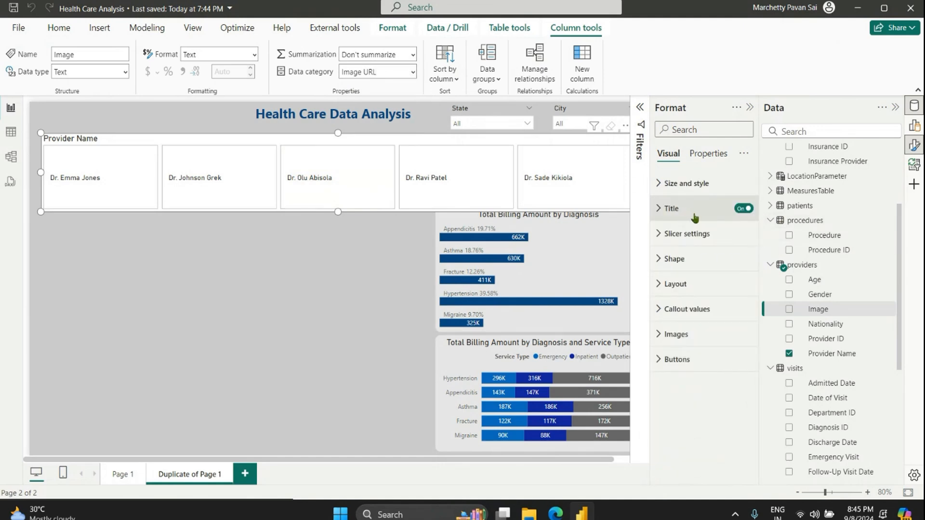
click(741, 209)
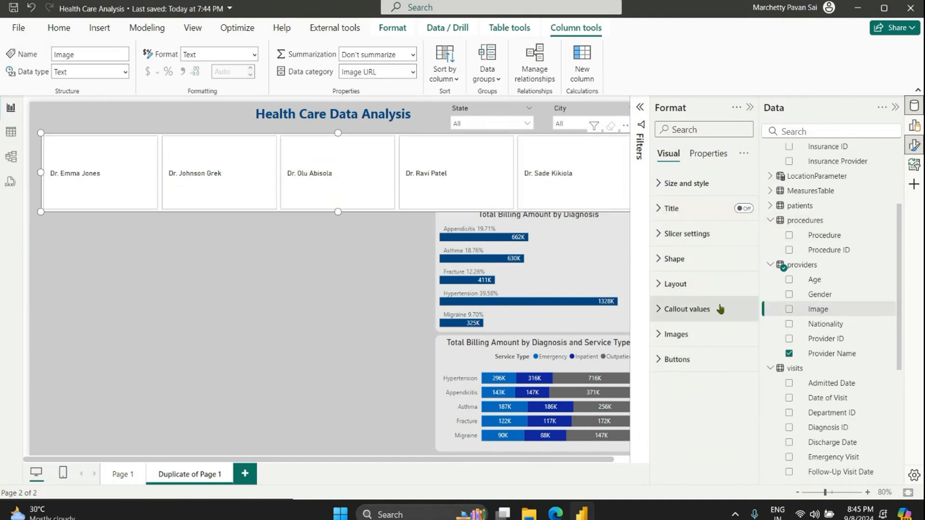
click(687, 336)
drag(821, 314, 709, 410)
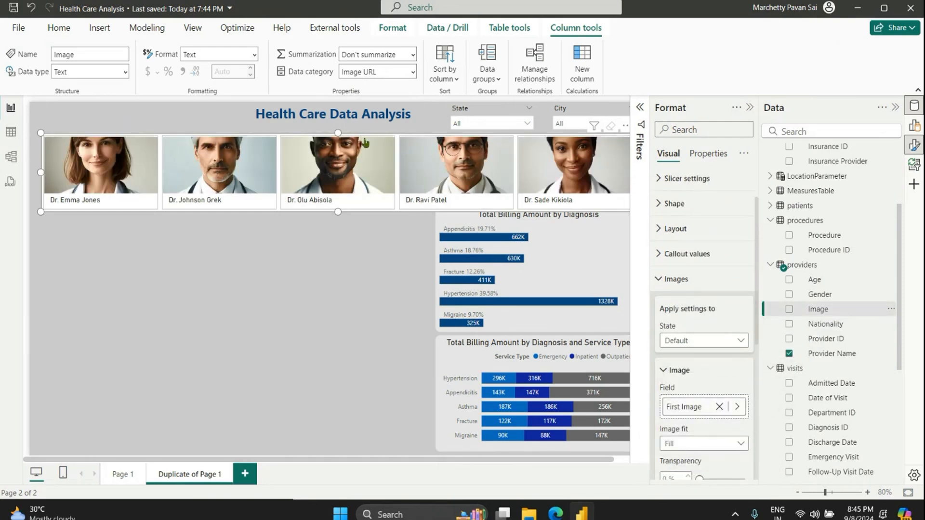
Make the provider slicer taller and set its image fit to Fit.
drag(338, 212, 334, 261)
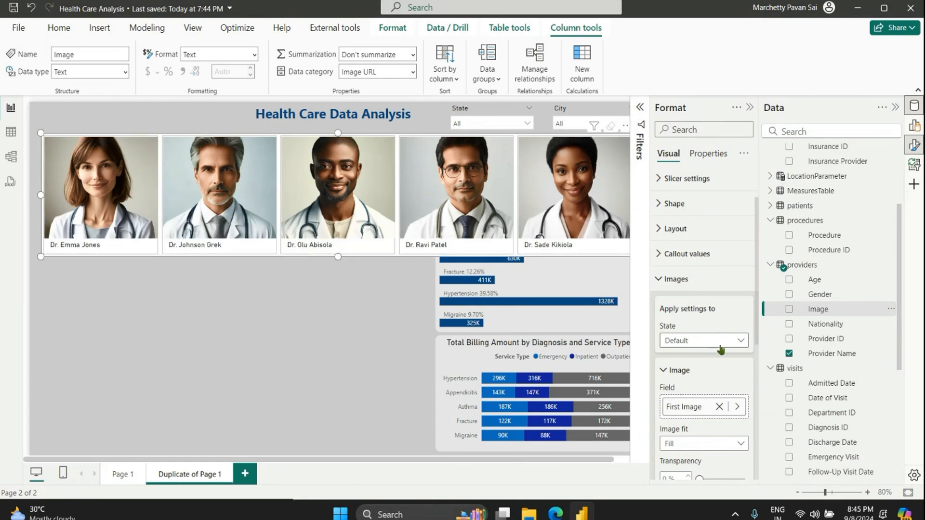
scroll(718, 371, down, 3)
click(704, 381)
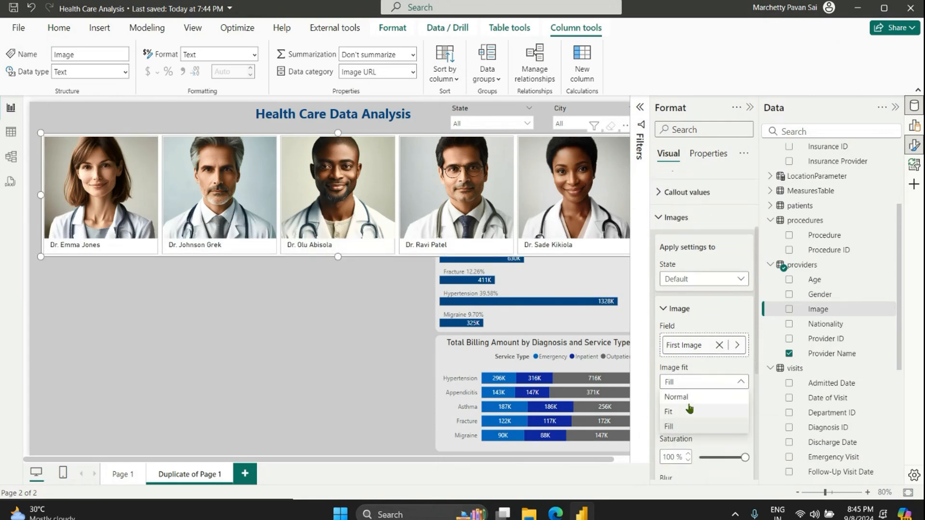
click(692, 412)
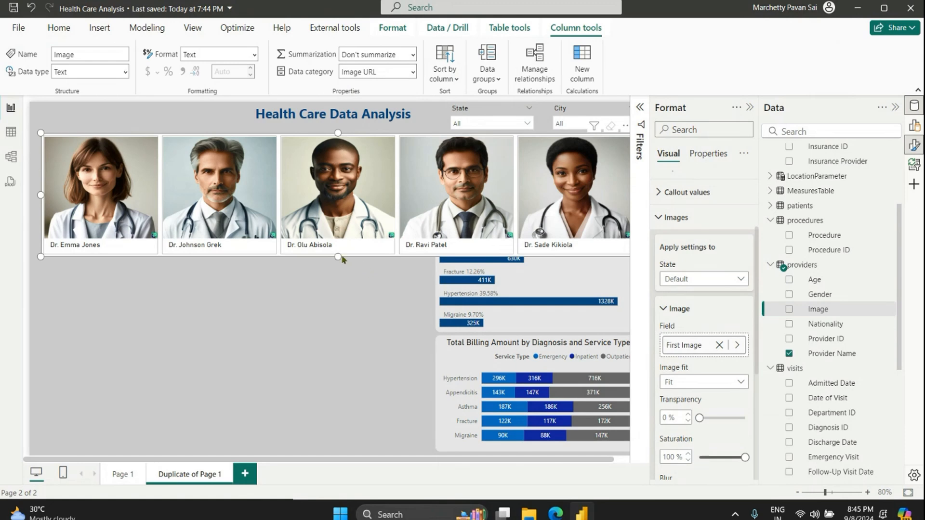
Reduce the provider slicer's height and narrow it so it ends just short of the State slicer.
drag(338, 255, 338, 235)
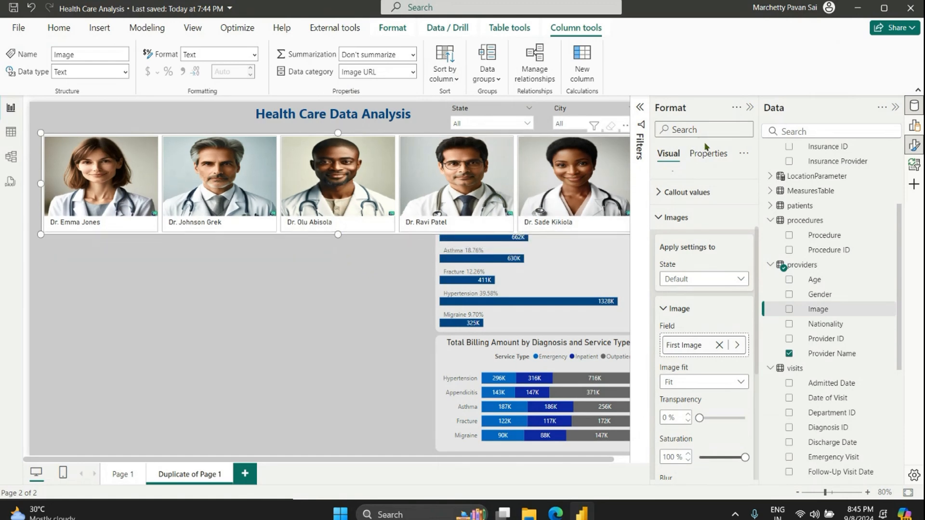
click(750, 108)
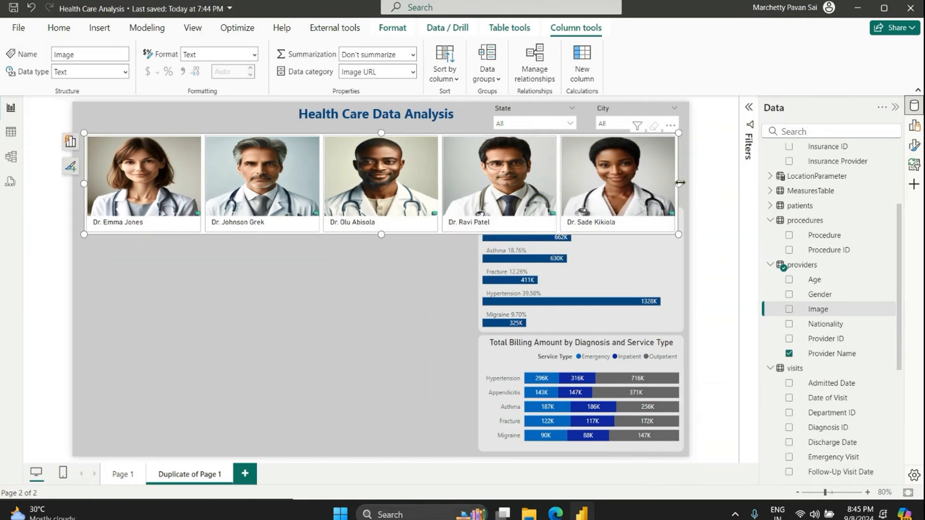
drag(679, 183, 484, 187)
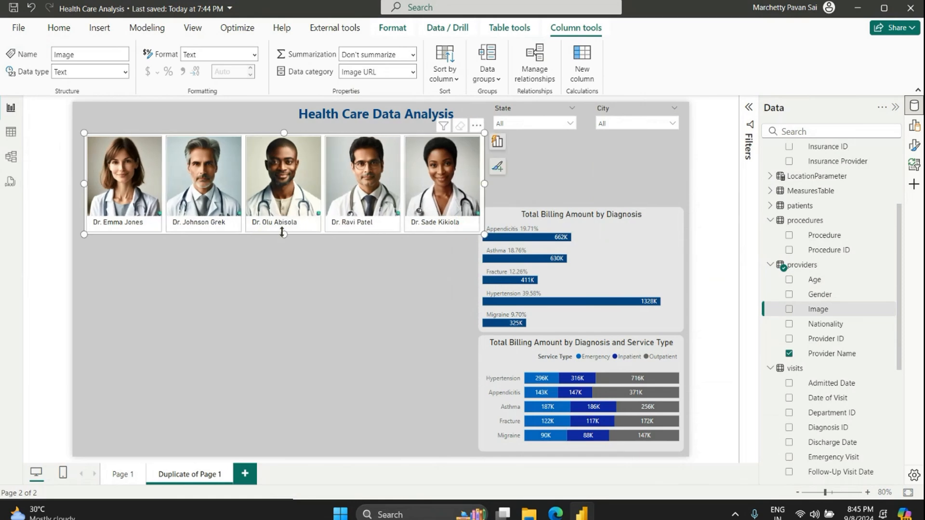
drag(284, 233, 284, 221)
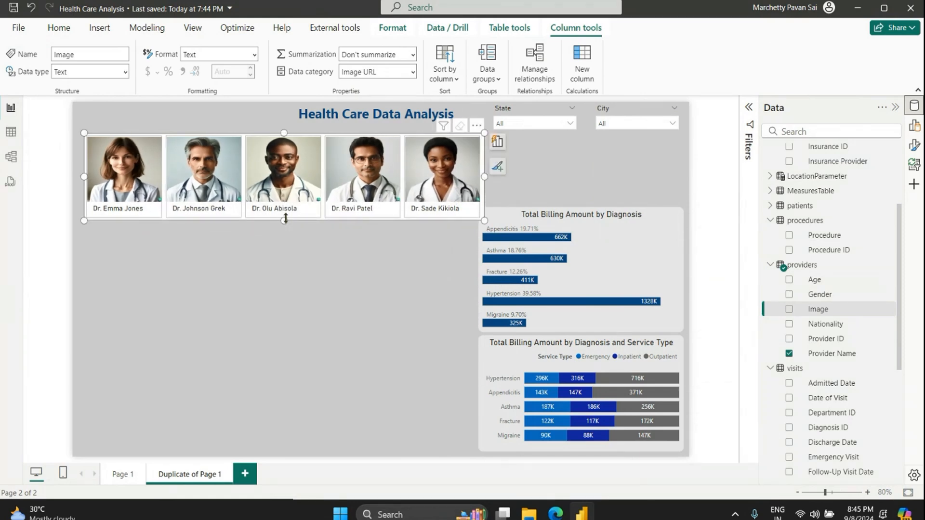
Move the Total Billing Amount by Diagnosis and by Diagnosis and Service Type charts side by side below the provider slicer.
click(584, 226)
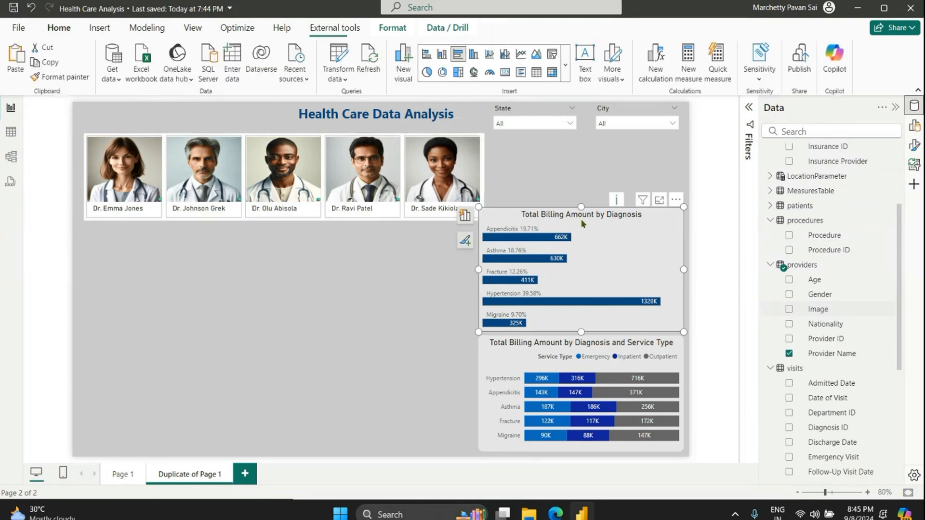
drag(580, 237, 201, 291)
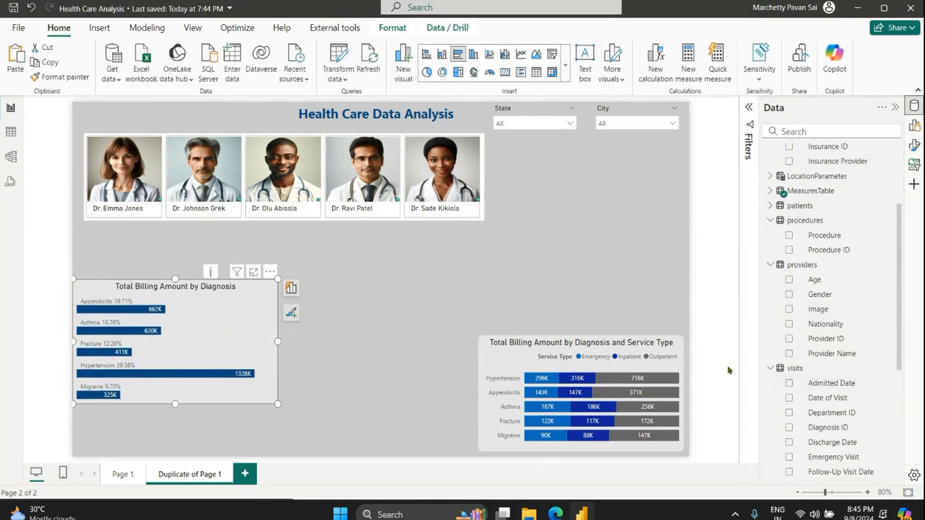
drag(588, 344, 409, 288)
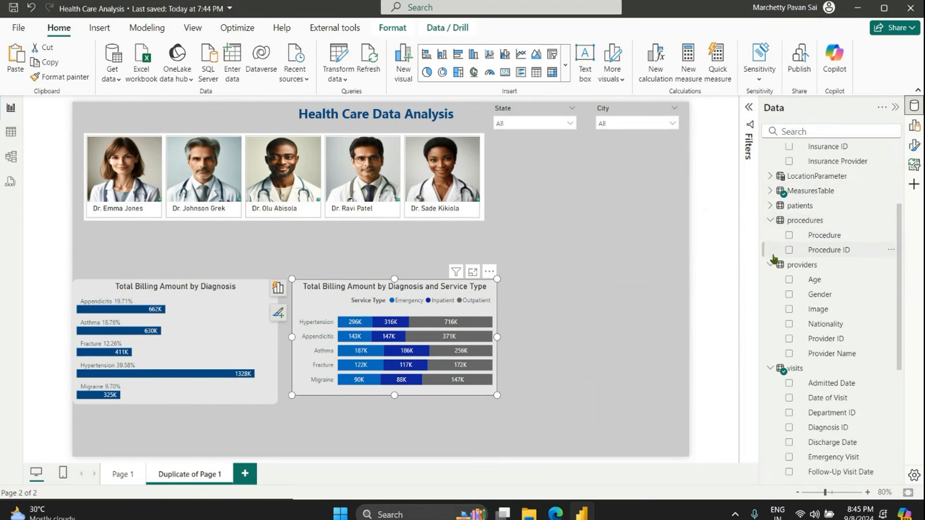
Create a new measure named Average Rating in MeasuresTable.
click(770, 190)
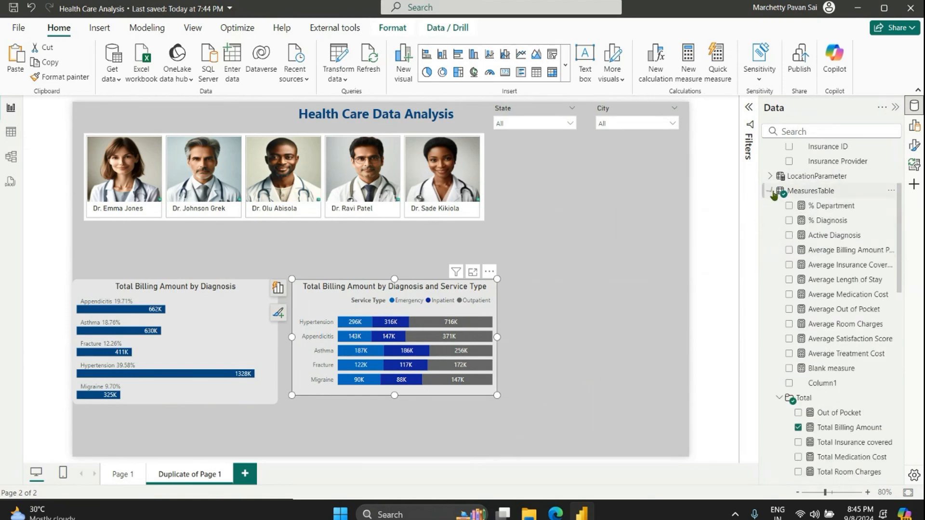
click(810, 191)
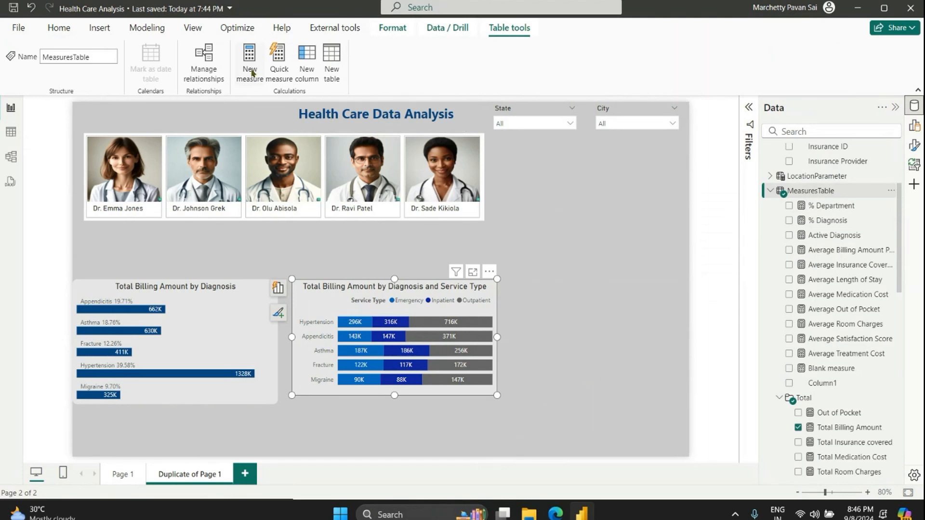
click(250, 72)
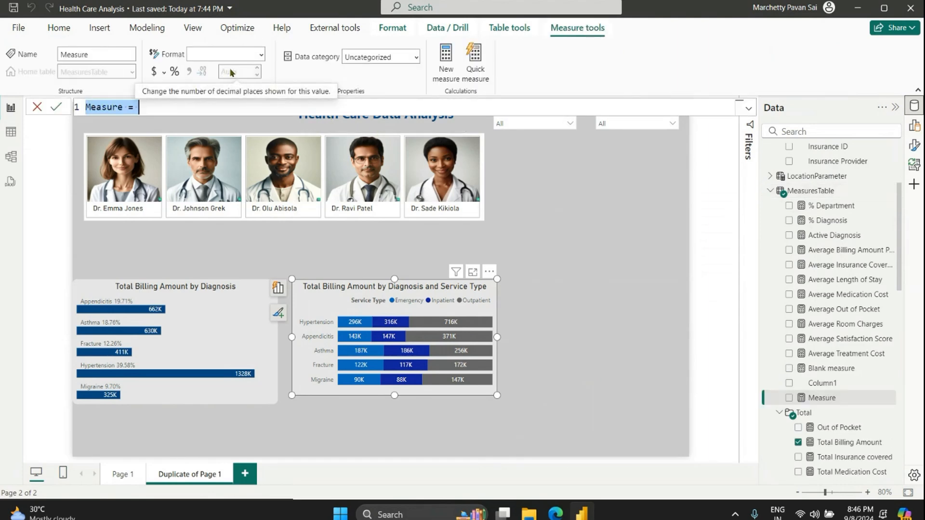
text(Average)
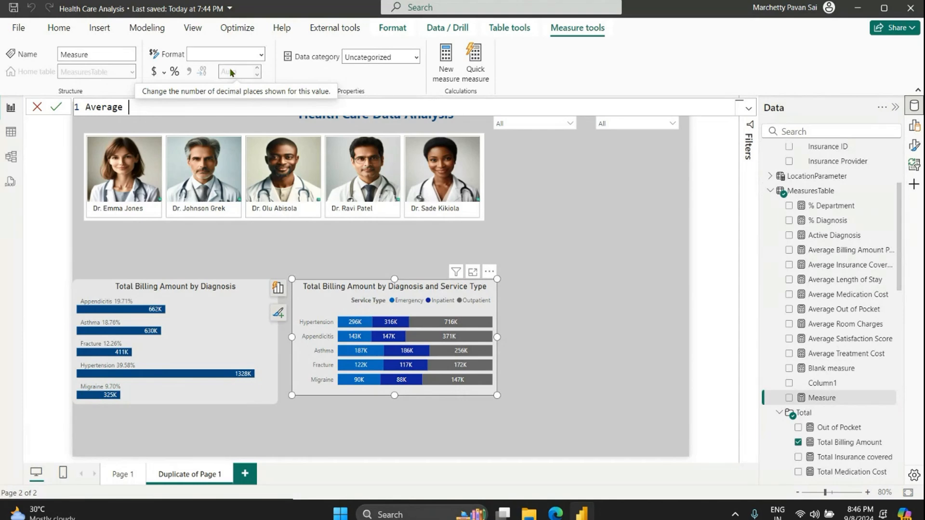
text(Rating =)
key(shift+Return)
Start the Average Rating measure's expression with the AVERAGEX function, with its arguments beginning on a new line.
text(avera)
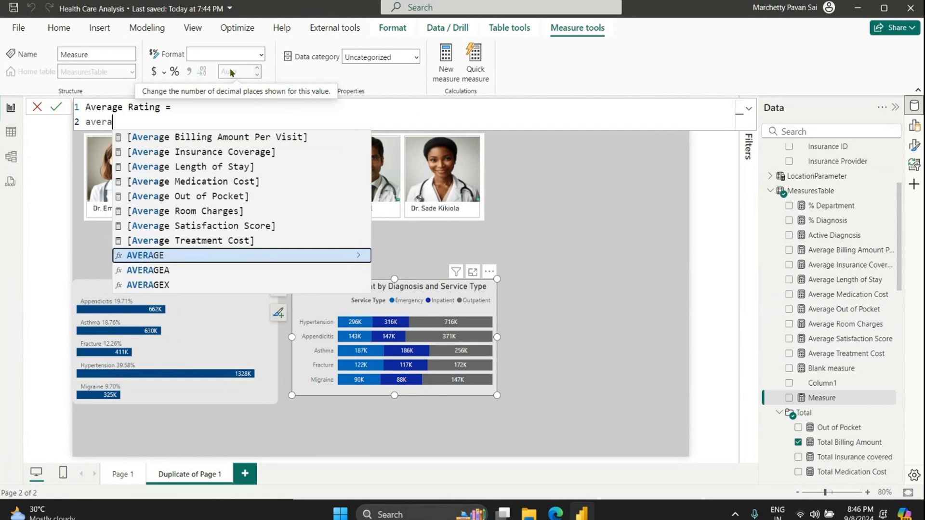
key(Down)
key(Down)
key(Tab)
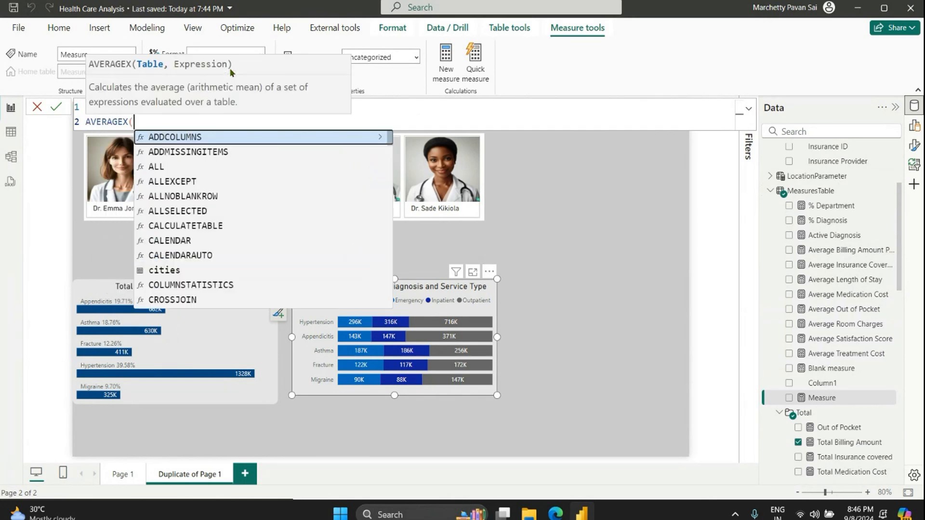
key(shift+Return)
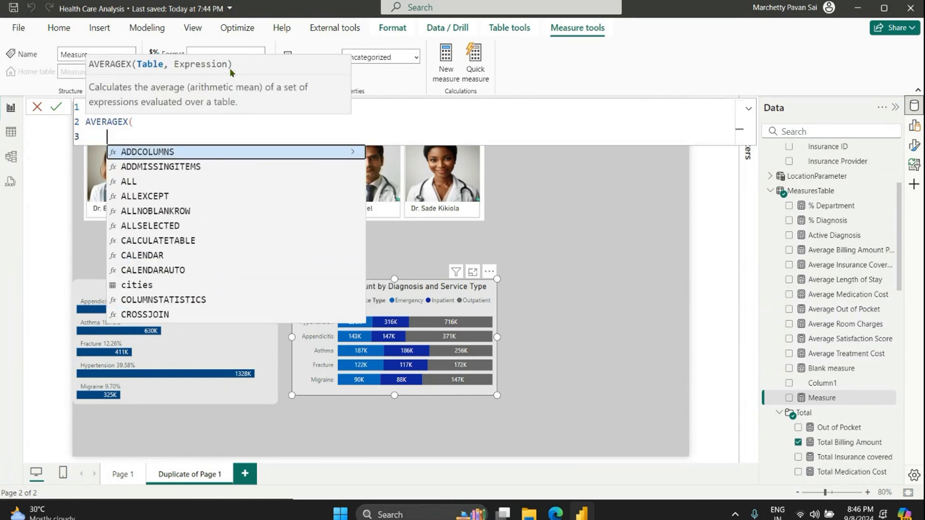
Enter VALUES(providers[Provider ID]) as the table argument of AVERAGEX.
text(values)
key(Tab)
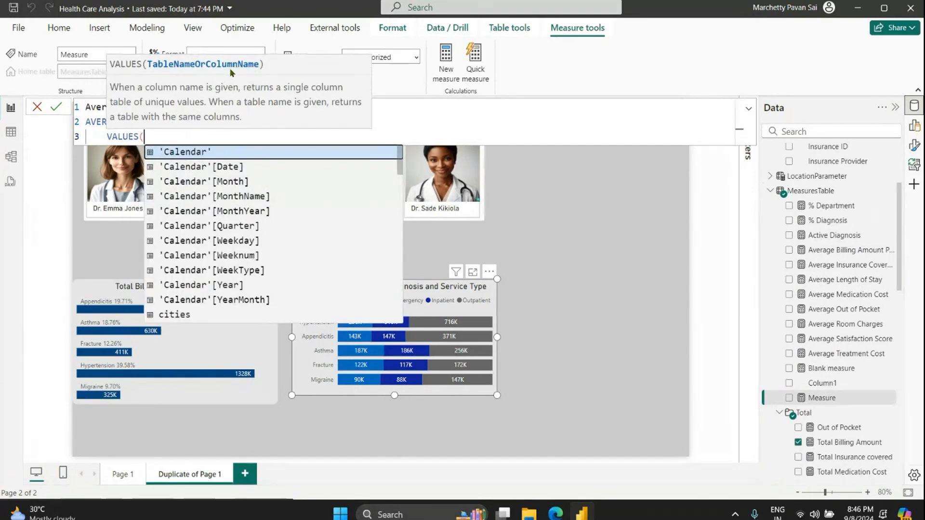
text(provid)
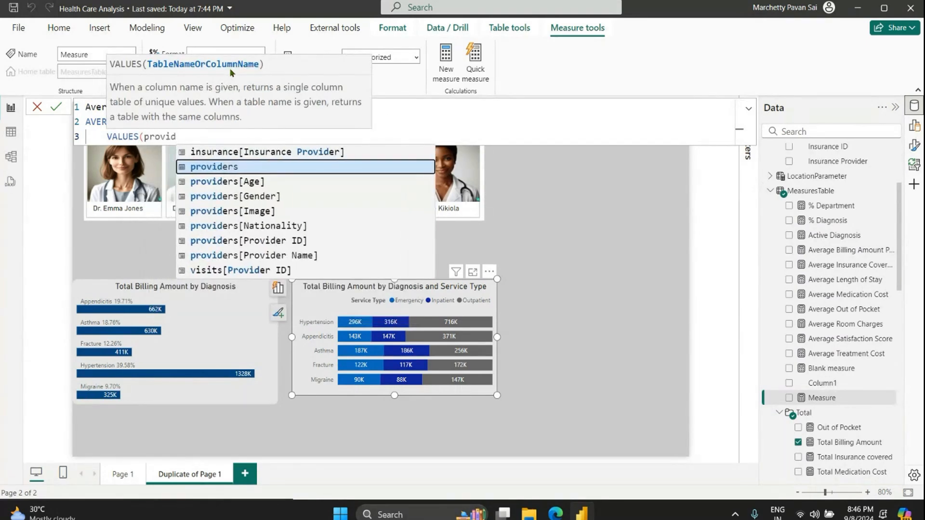
key(Down)
key(Down)
key(Down)
key(Down)
key(Down)
key(Tab)
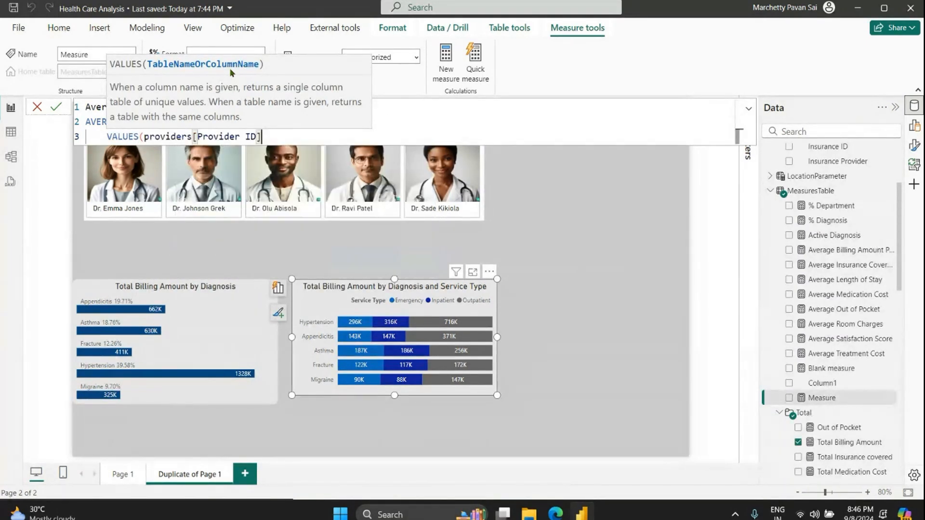
text(),)
key(shift+Return)
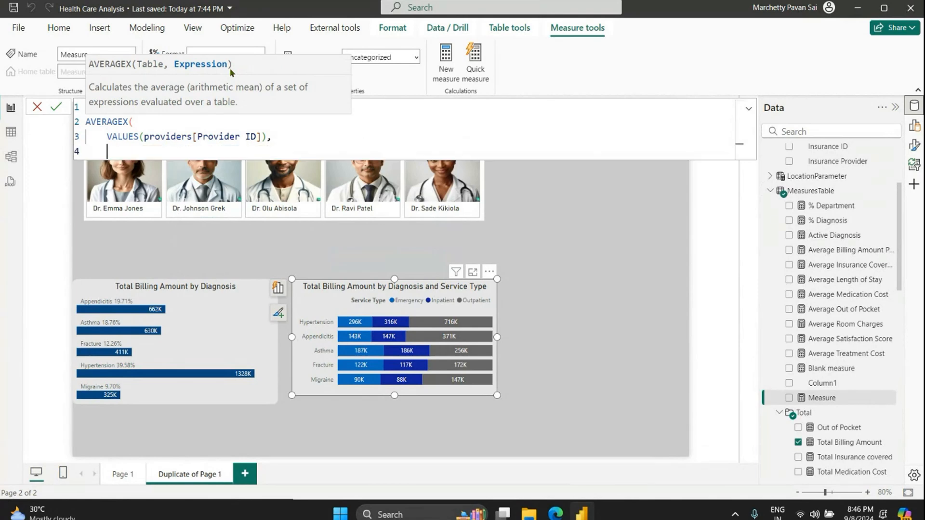
Enter CALCULATE(AVERAGE(visits[Patient Satisfaction Score])) as the AVERAGEX expression, close the formula and commit the measure.
text(CAL)
key(Tab)
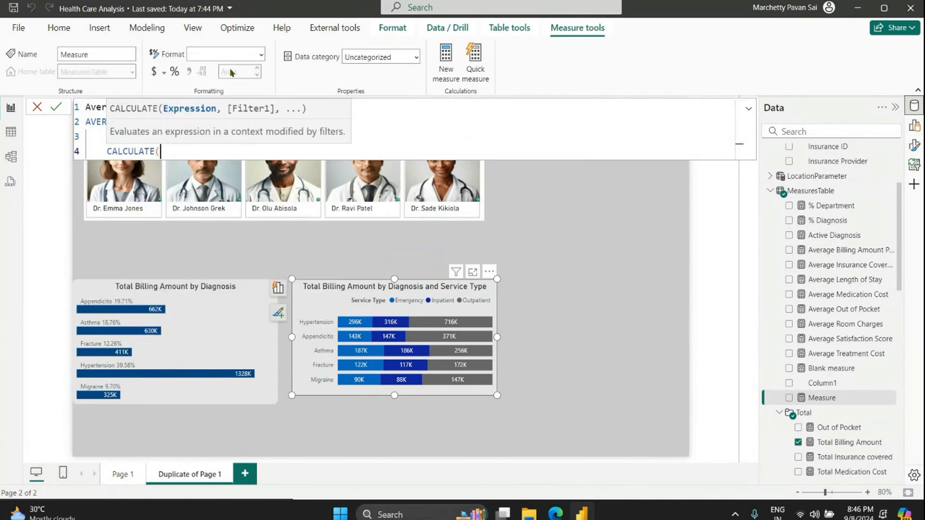
text(avera)
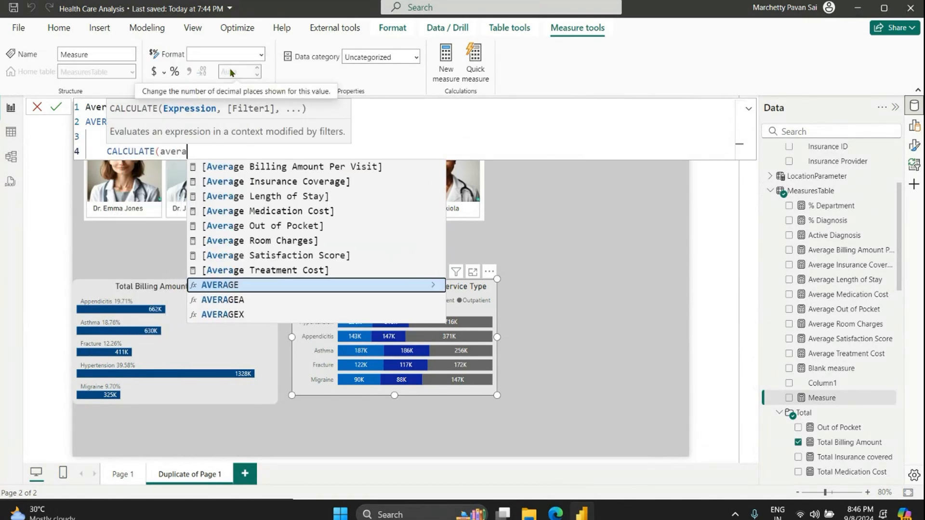
key(Tab)
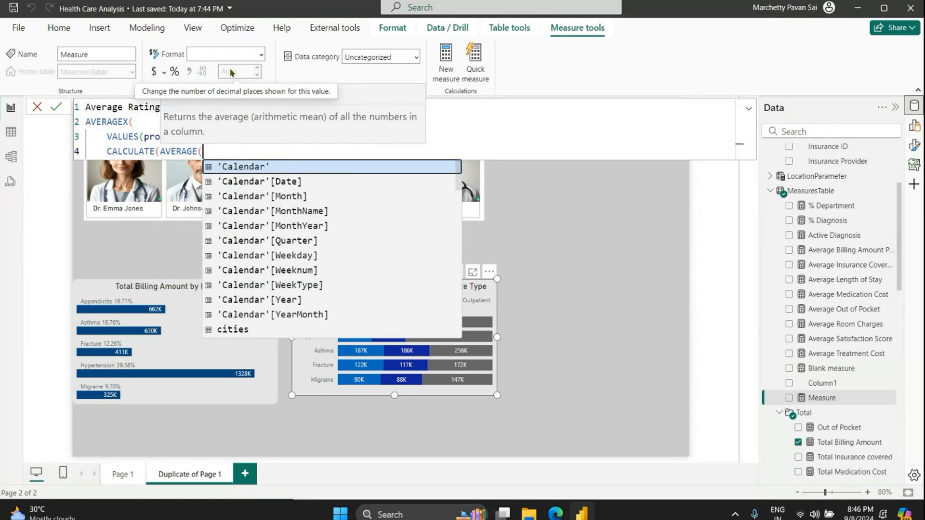
text(sati)
key(Tab)
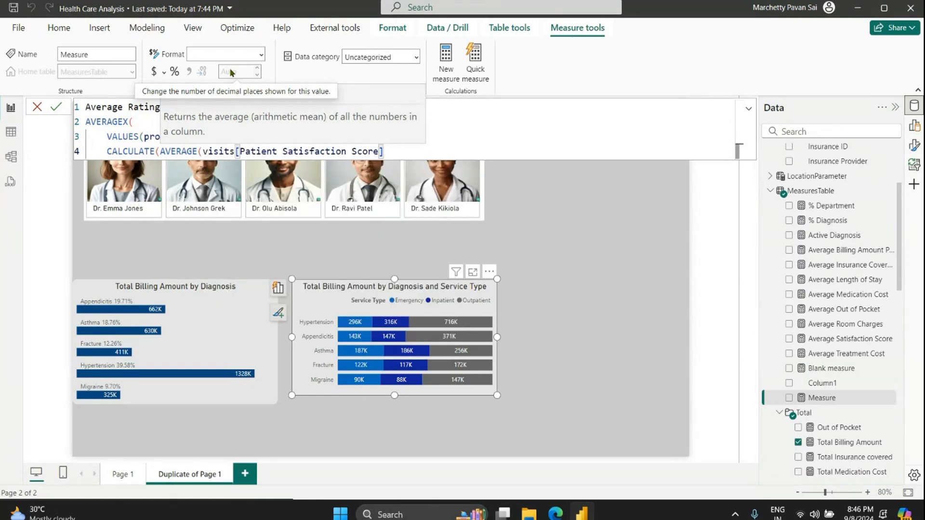
text())))
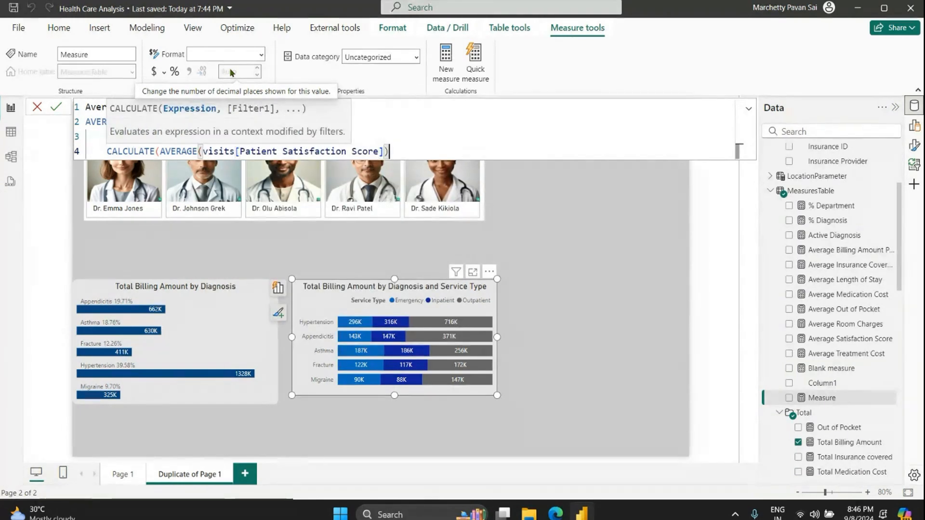
key(Return)
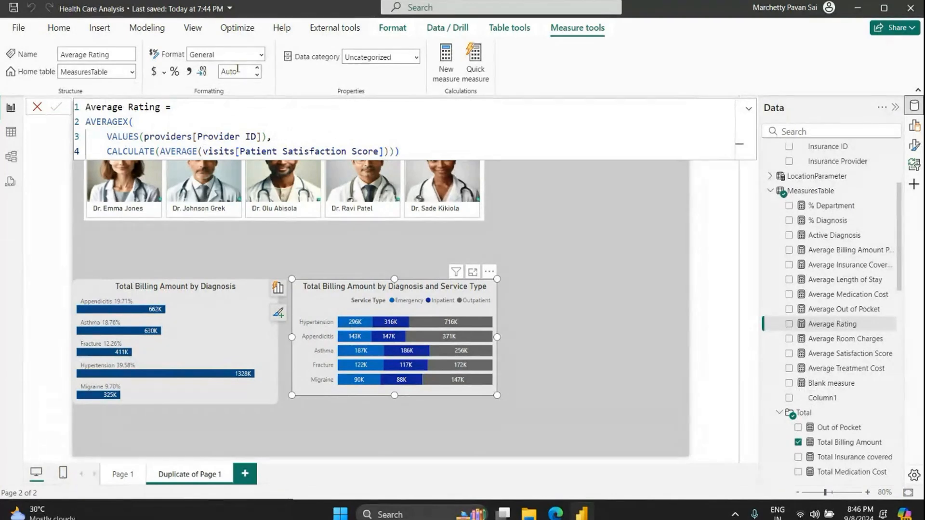
Put the closing parenthesis of AVERAGEX on its own line, keeping the comma after VALUES(providers[Provider ID]).
click(407, 142)
key(BackSpace)
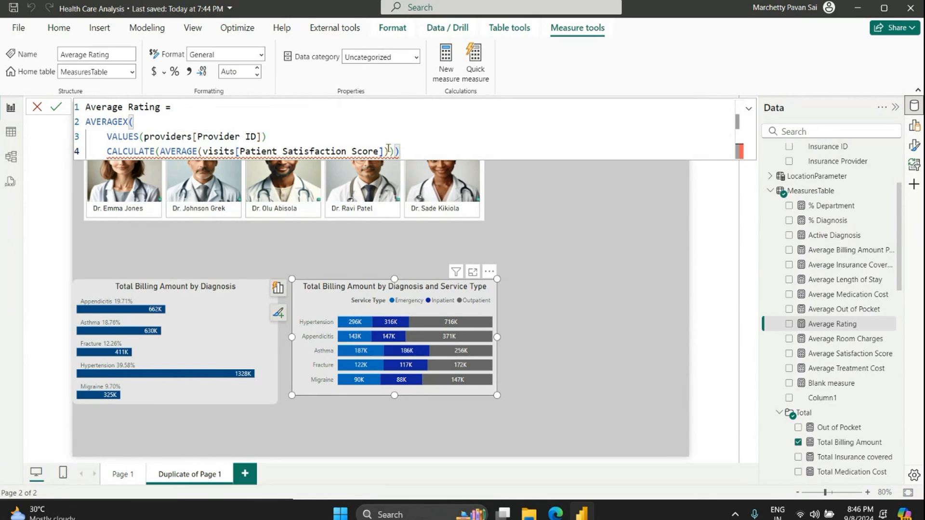
click(395, 150)
key(shift+Return)
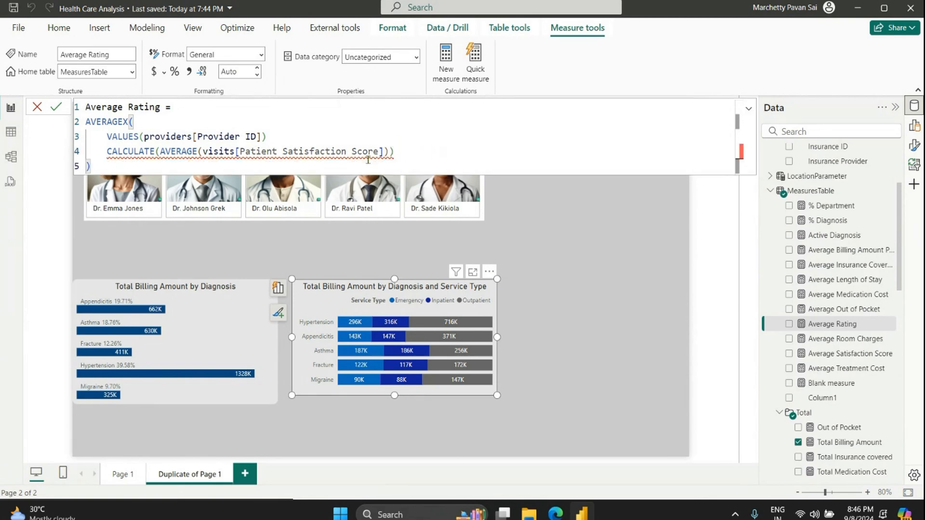
click(338, 142)
text(,)
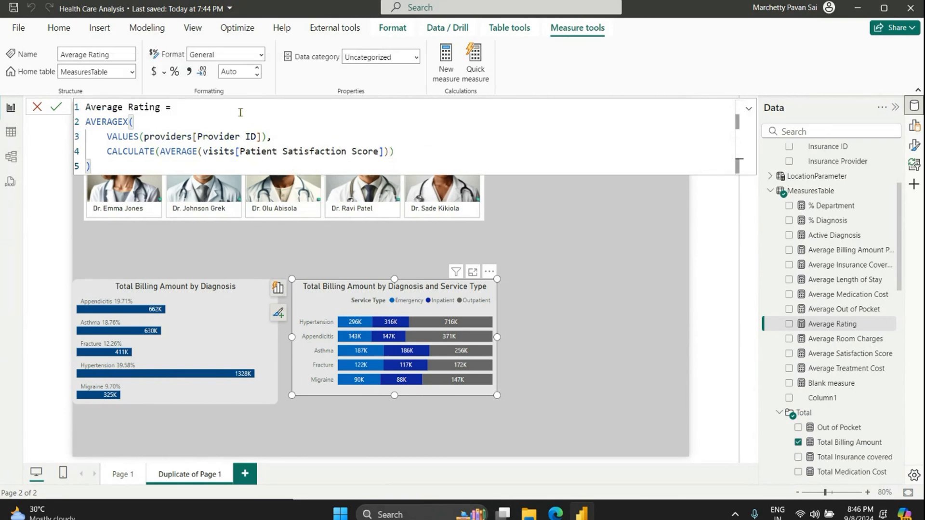
Store the AVERAGEX result in a variable by adding "VAR rating =" on a line above it.
click(237, 108)
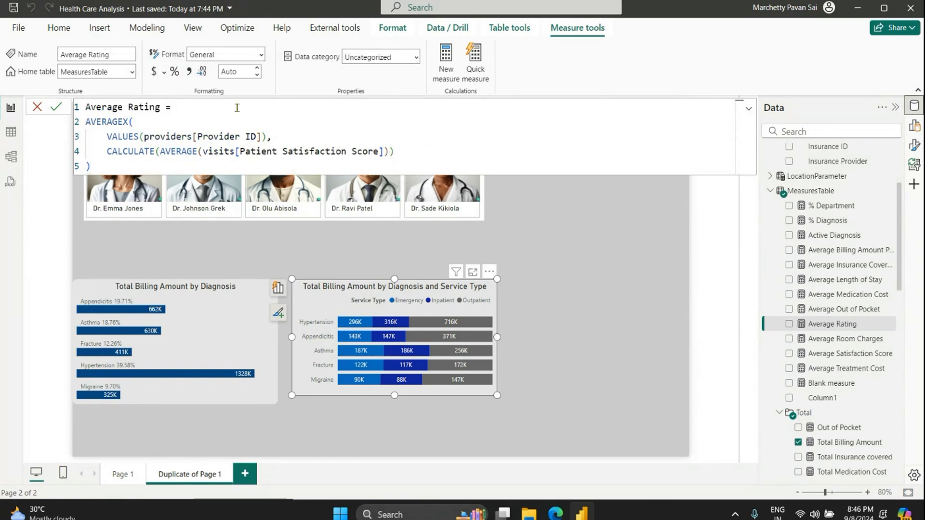
key(Return)
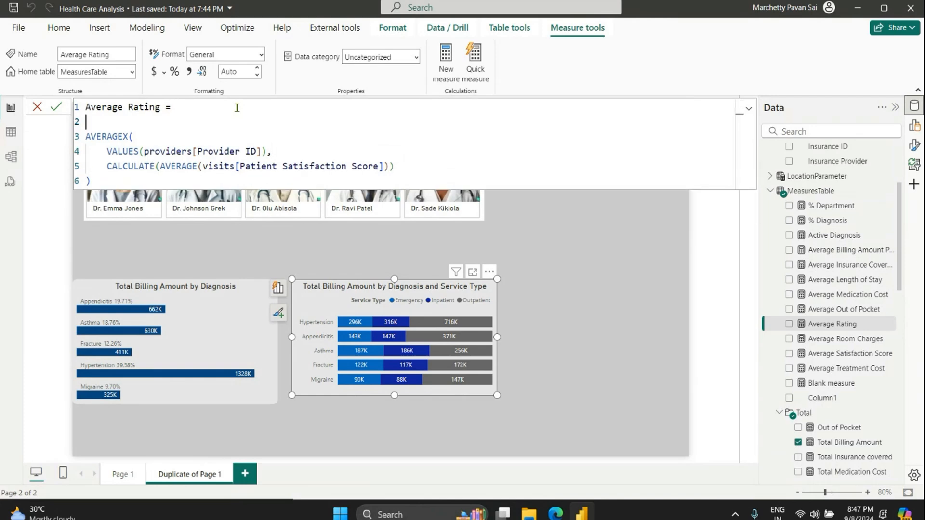
text(VAR  rating =)
Add a RETURN section below the variable that starts with the text " Avg - Rating: " followed by &.
click(118, 182)
key(shift+Return)
key(shift+Return)
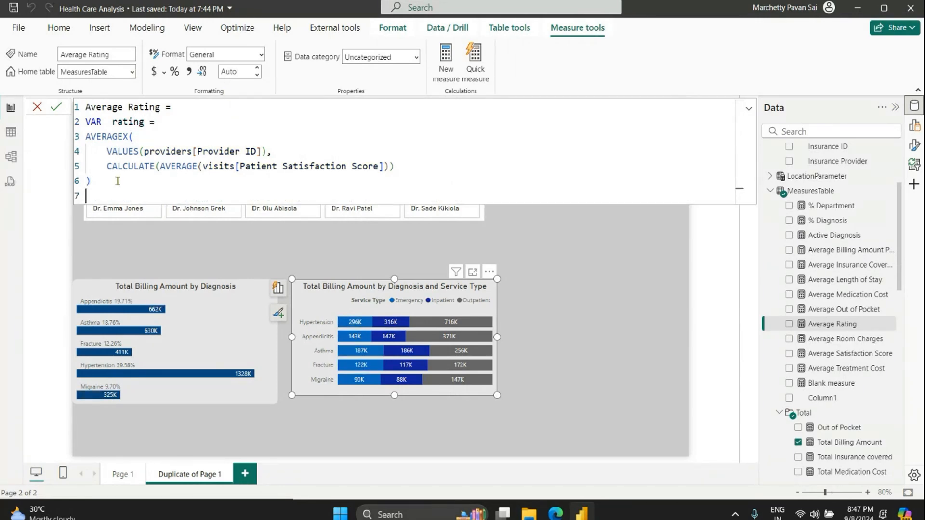
text(RETUR)
key(Tab)
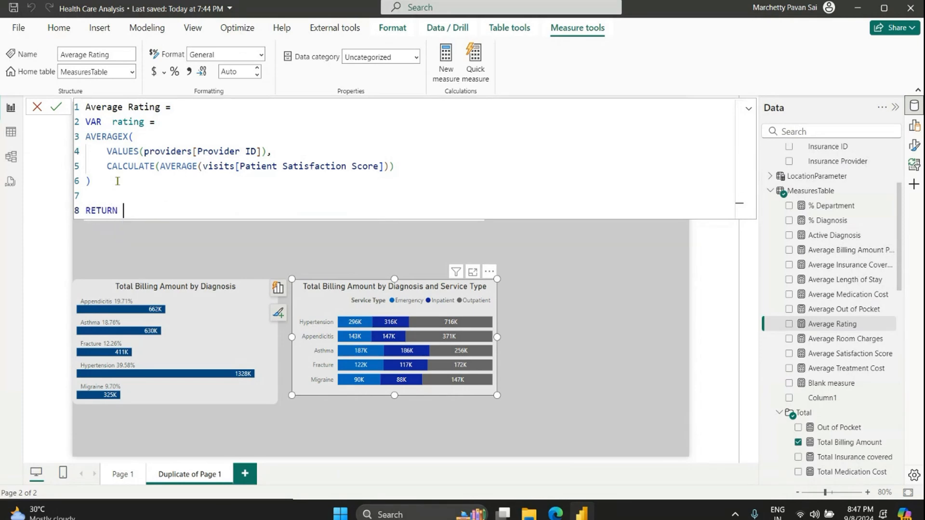
key(shift+Return)
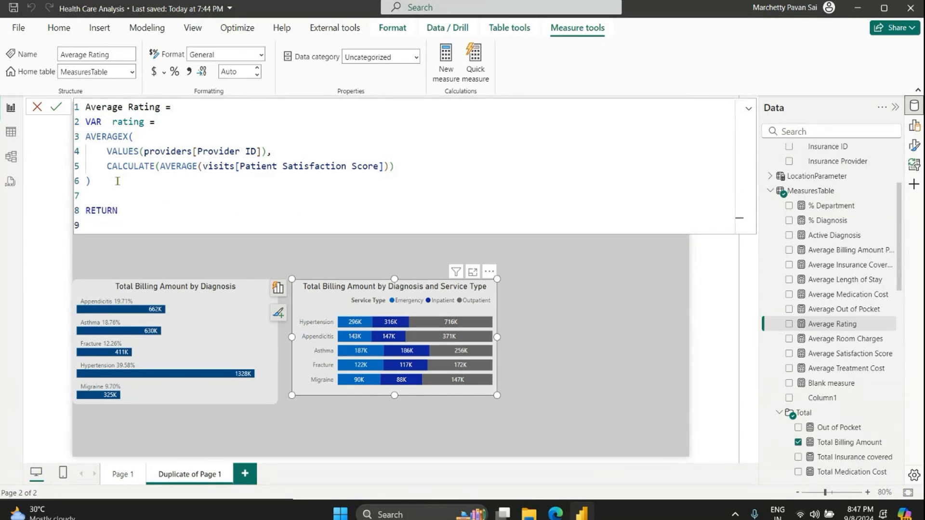
text(" AVg - Rating: " & )
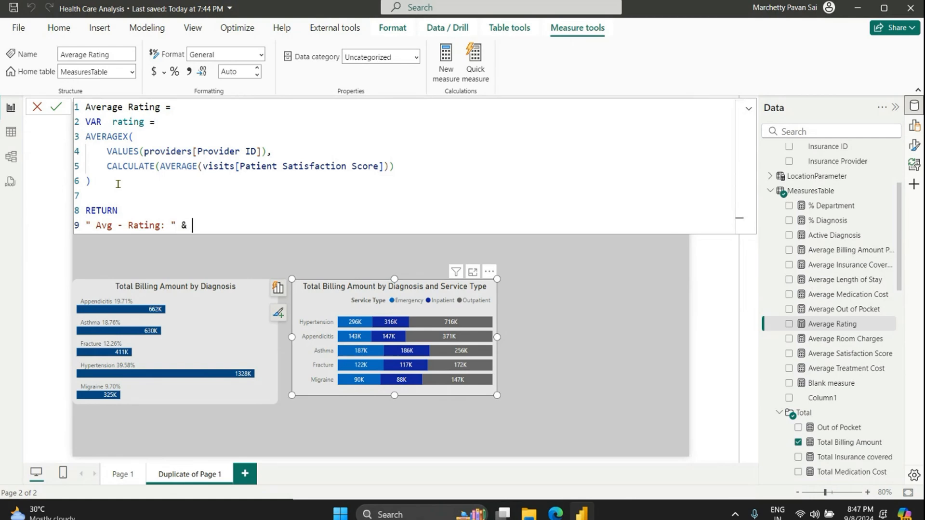
Complete the returned text with FORMAT(rating,"0.00") and commit the Average Rating measure.
text(form)
key(Tab)
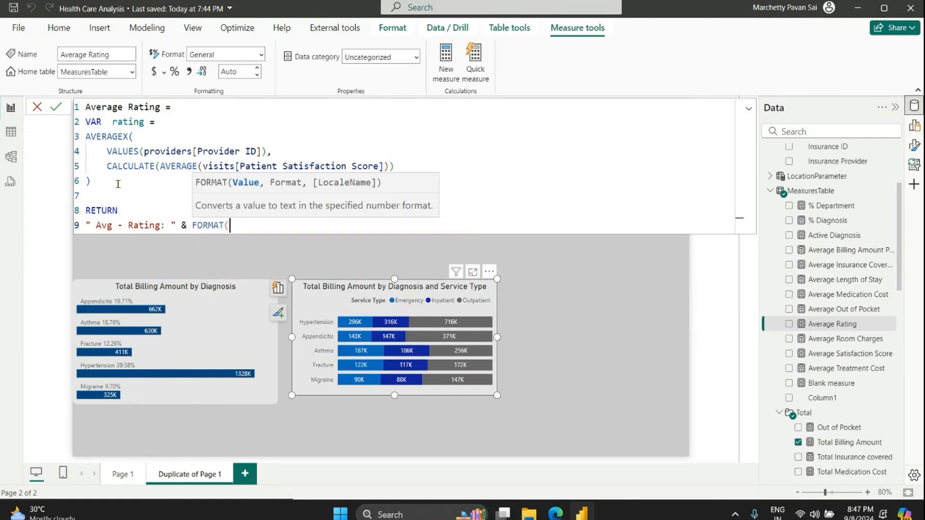
text(rating)
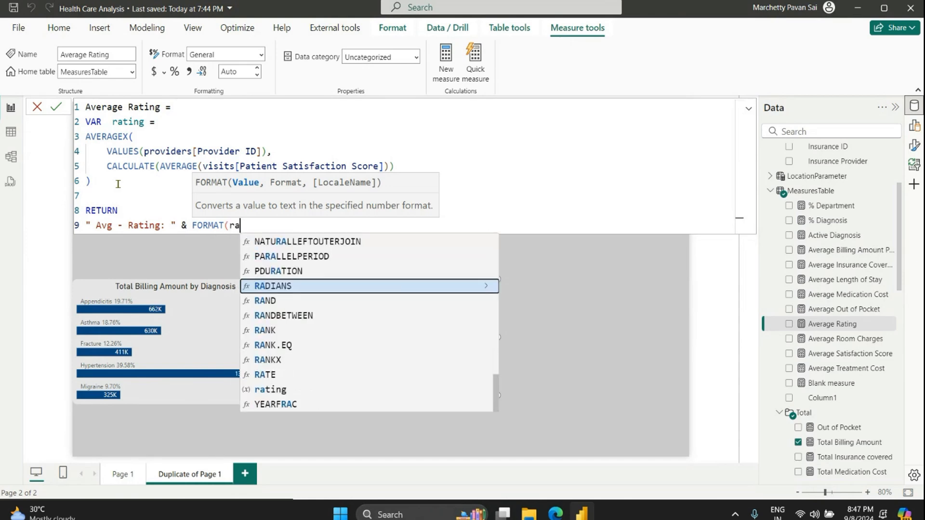
text(,)
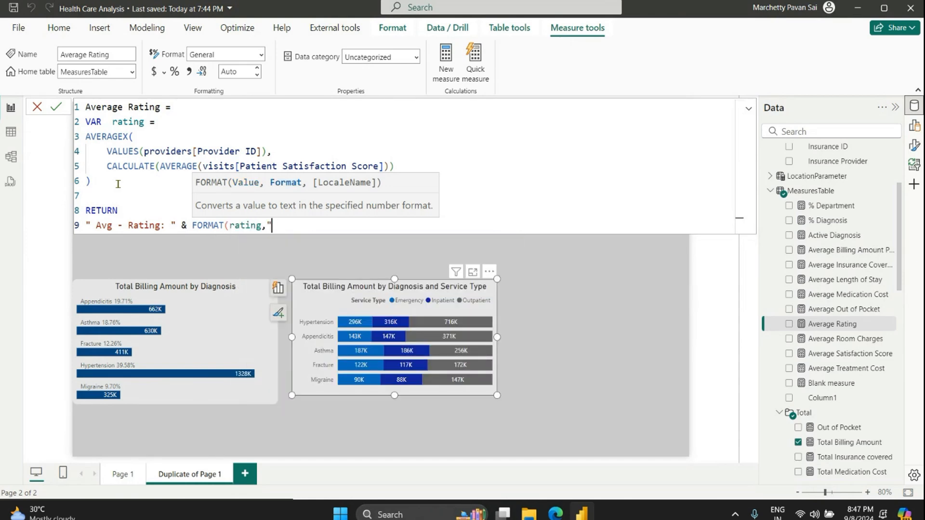
text("0.00"))
key(Return)
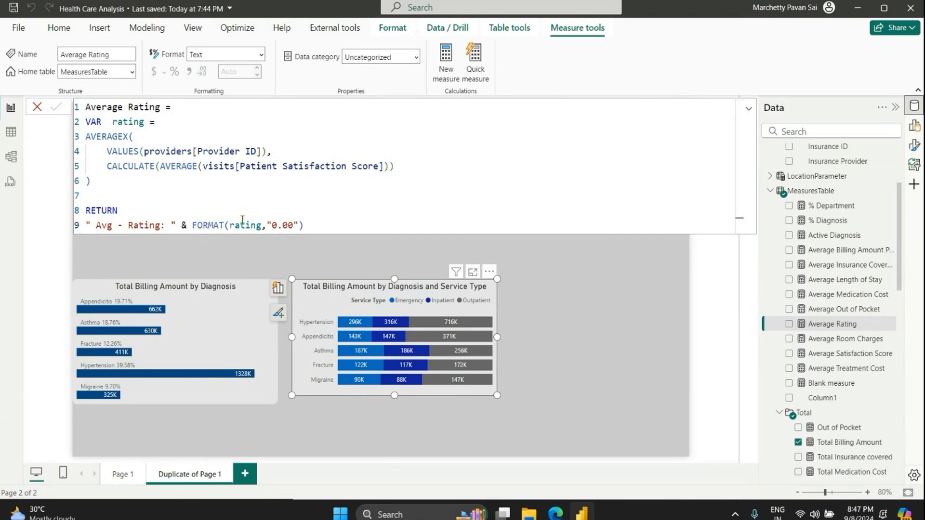
click(748, 108)
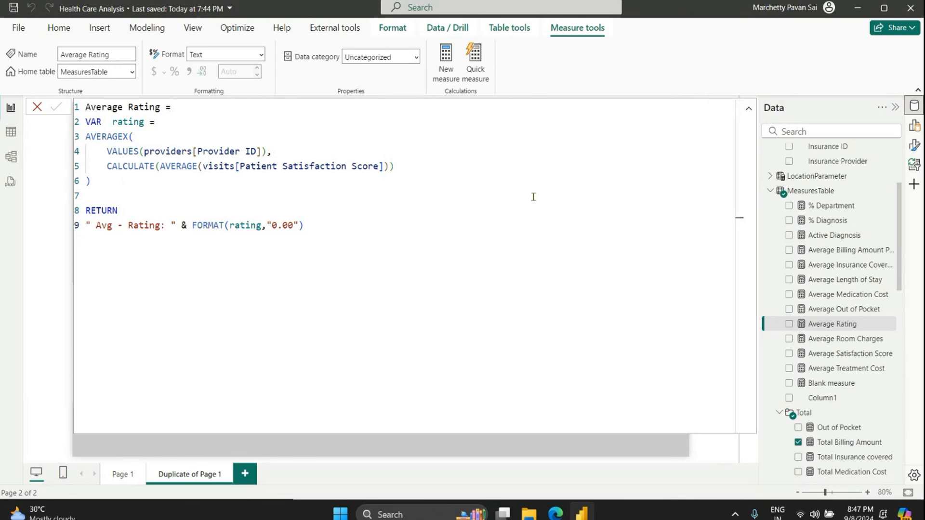
click(748, 113)
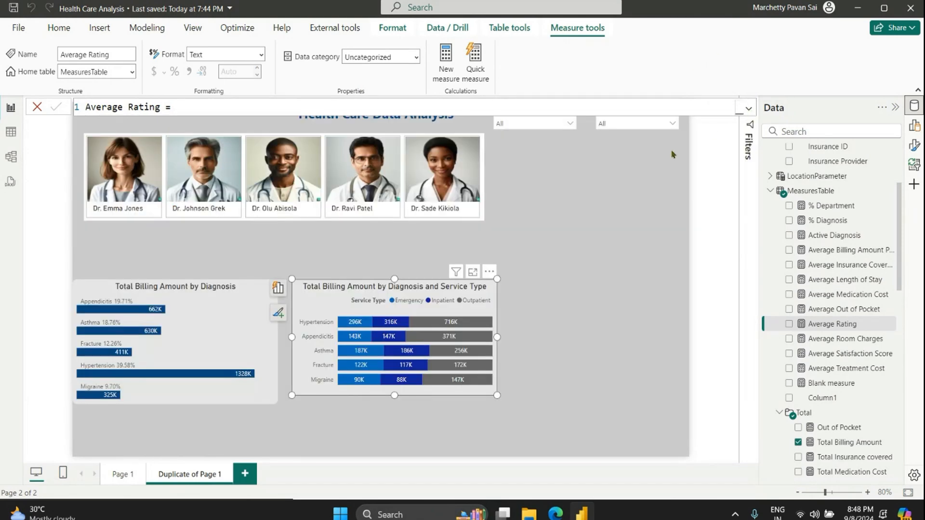
Turn on the label in the provider slicer's callout values formatting.
click(484, 199)
click(909, 148)
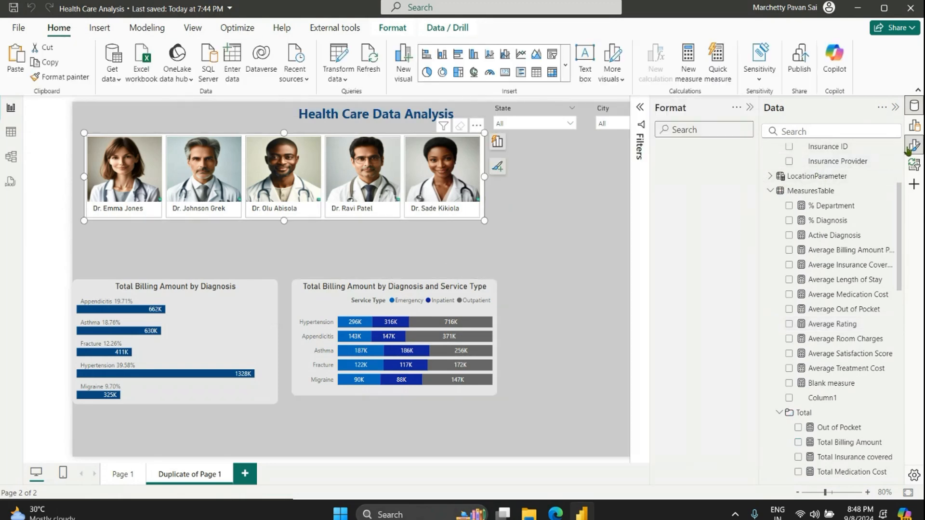
click(684, 334)
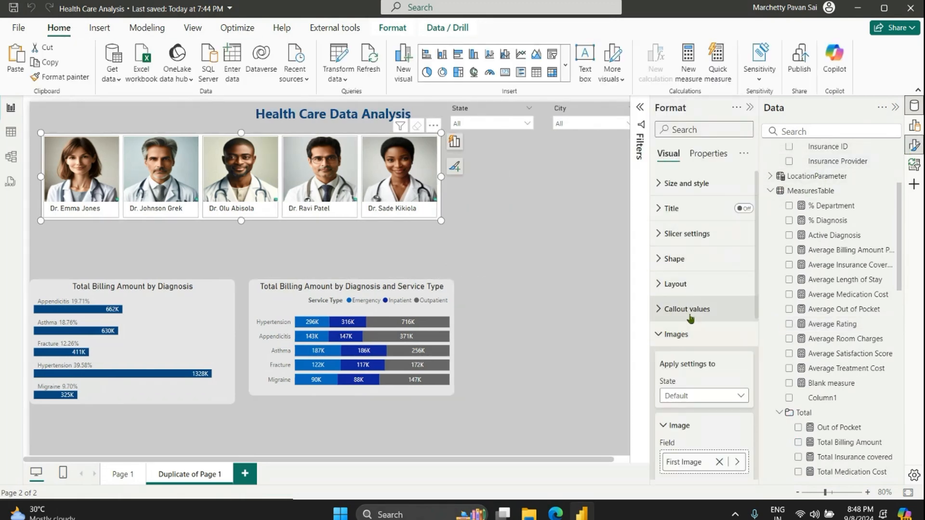
click(673, 334)
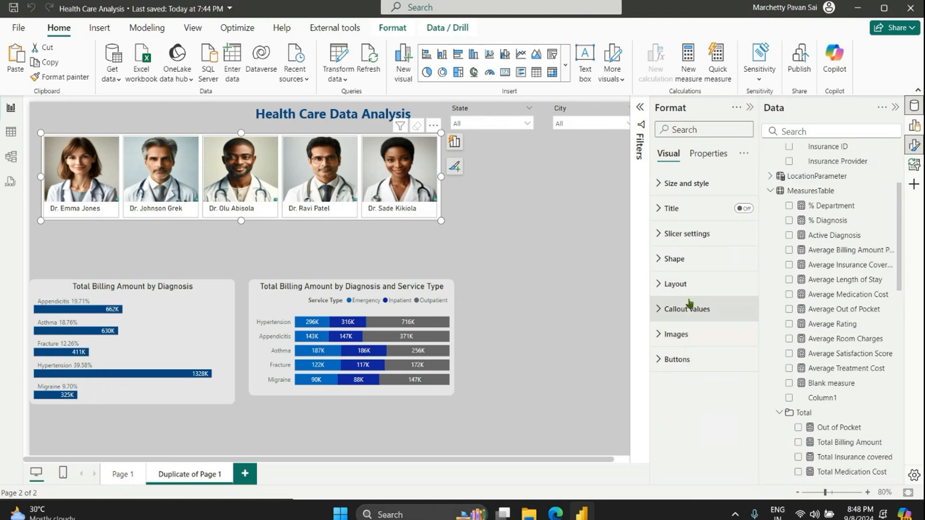
click(689, 309)
scroll(701, 313, down, 10)
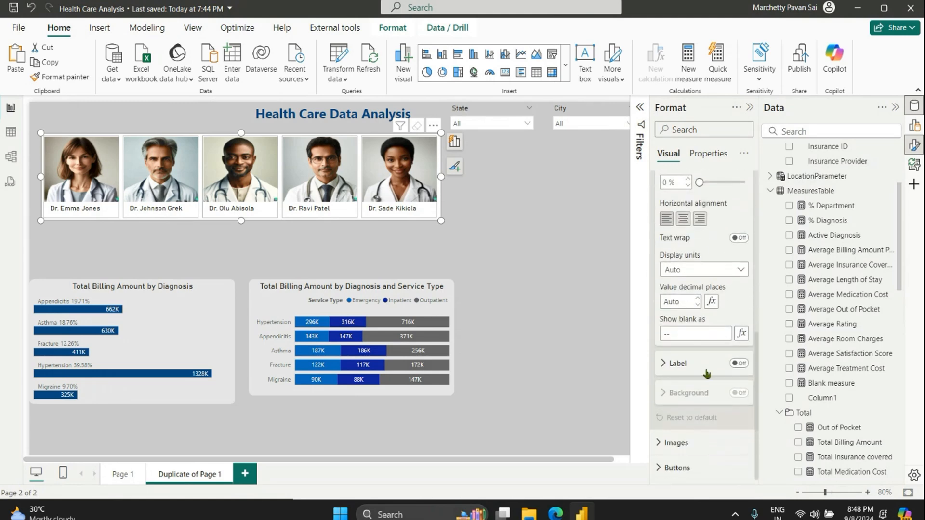
click(738, 363)
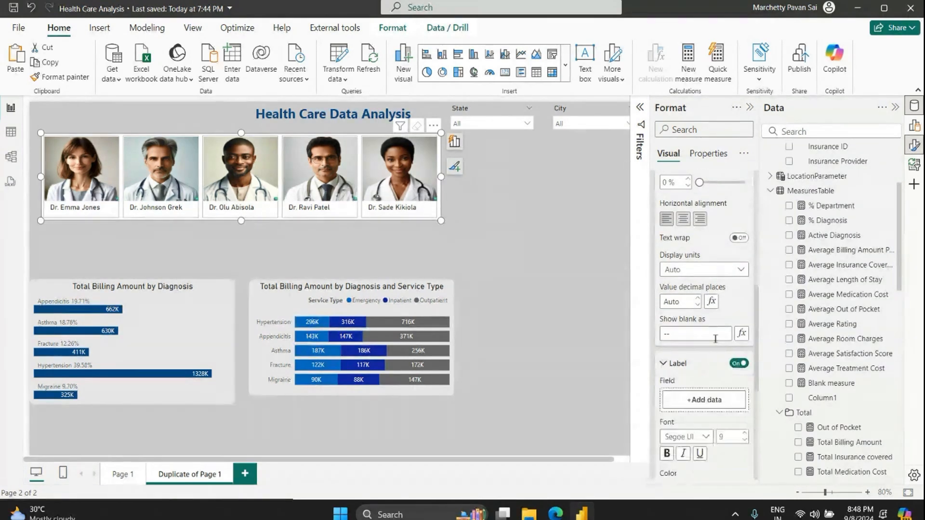
Assign the Average Rating measure as the field of the provider slicer's callout label.
scroll(715, 339, down, 5)
scroll(819, 273, down, 5)
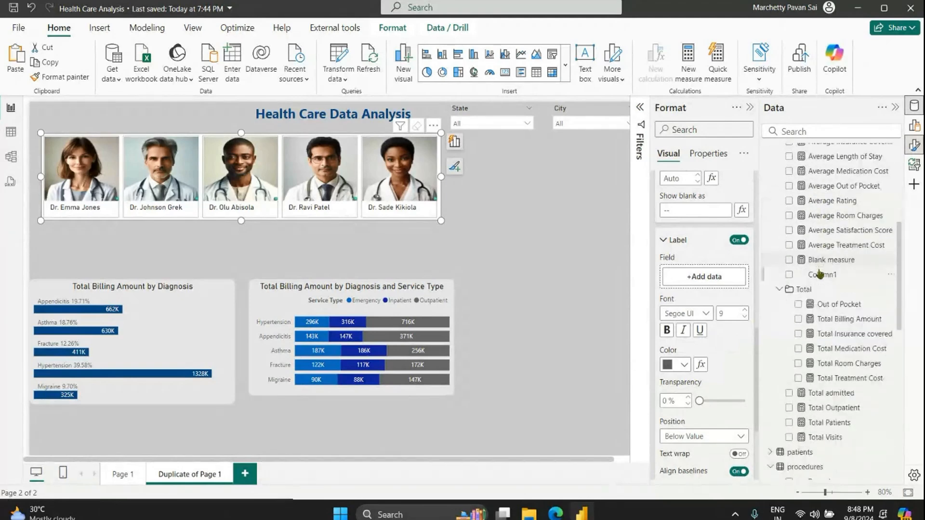
drag(825, 200, 727, 288)
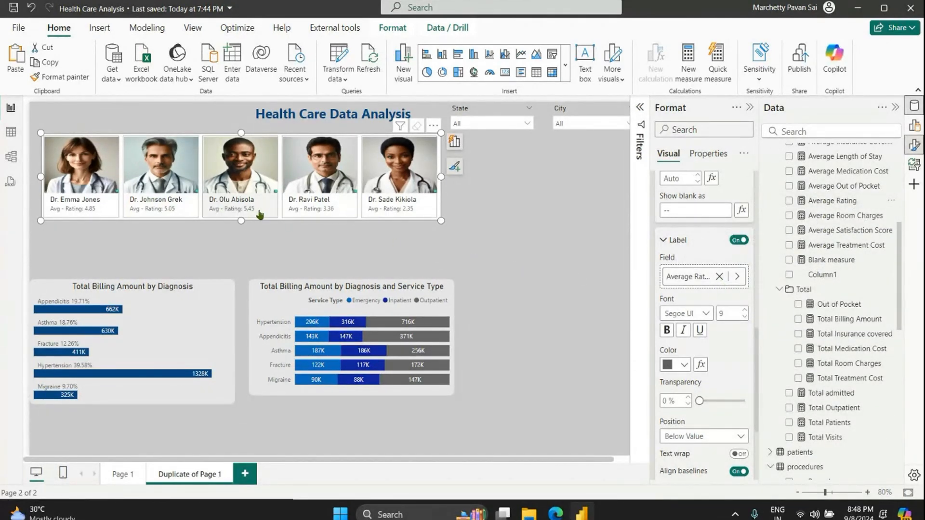
Make the provider slicer's average rating label bold and test the slicer by selecting several providers in turn.
click(668, 330)
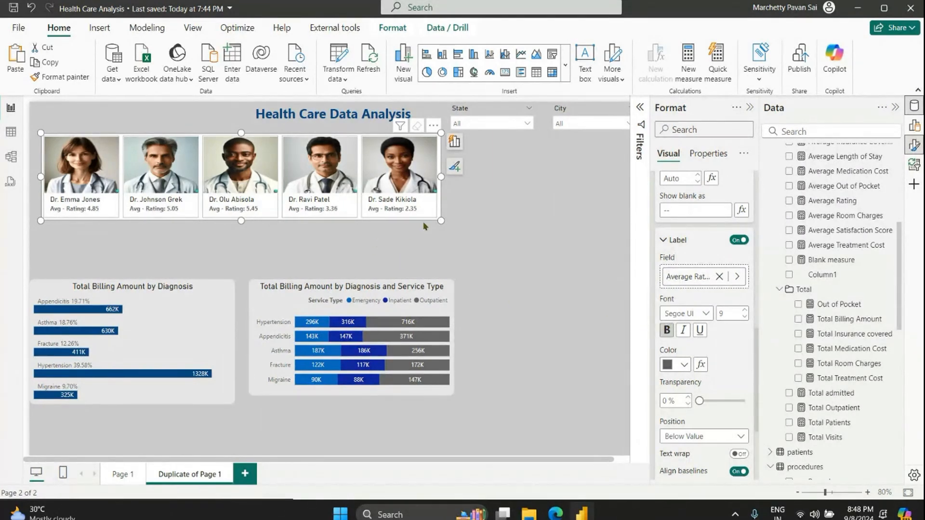
click(380, 197)
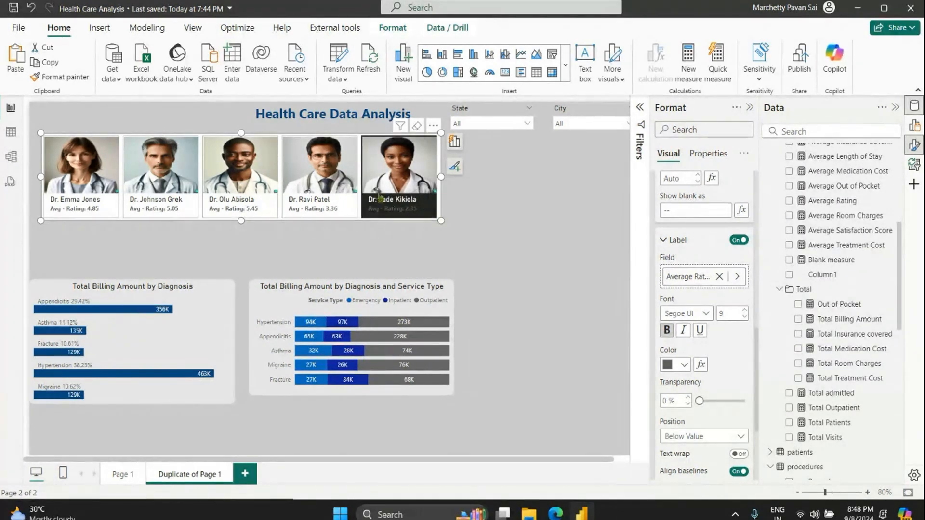
click(322, 187)
click(252, 179)
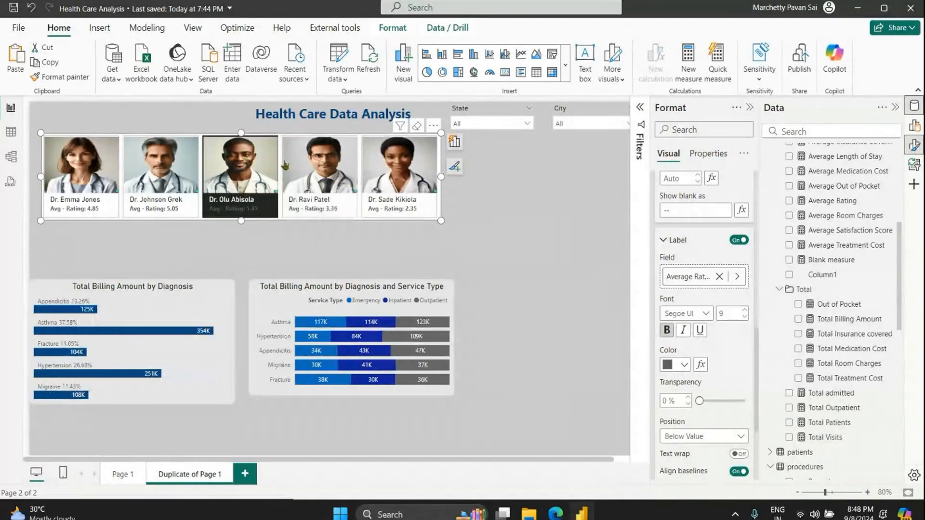
click(287, 166)
click(371, 172)
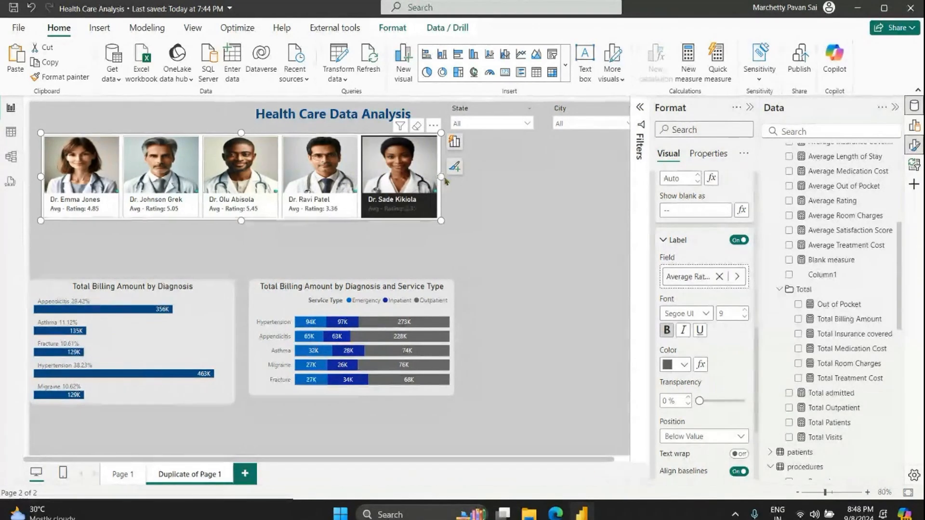
Widen the provider image slicer slightly and deselect it.
drag(445, 181, 456, 179)
click(460, 228)
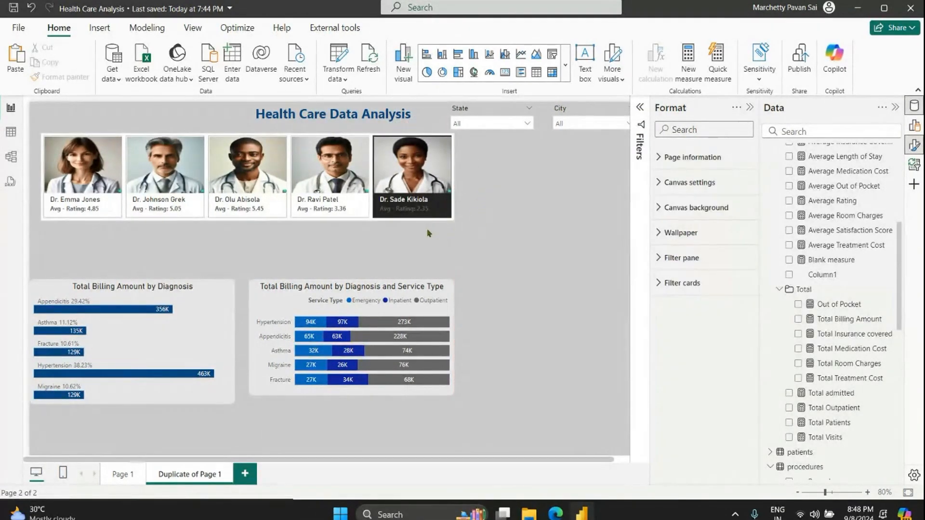
Delete the Total Billing Amount by Diagnosis and Service Type chart and the Total Billing Amount by Diagnosis chart.
click(445, 285)
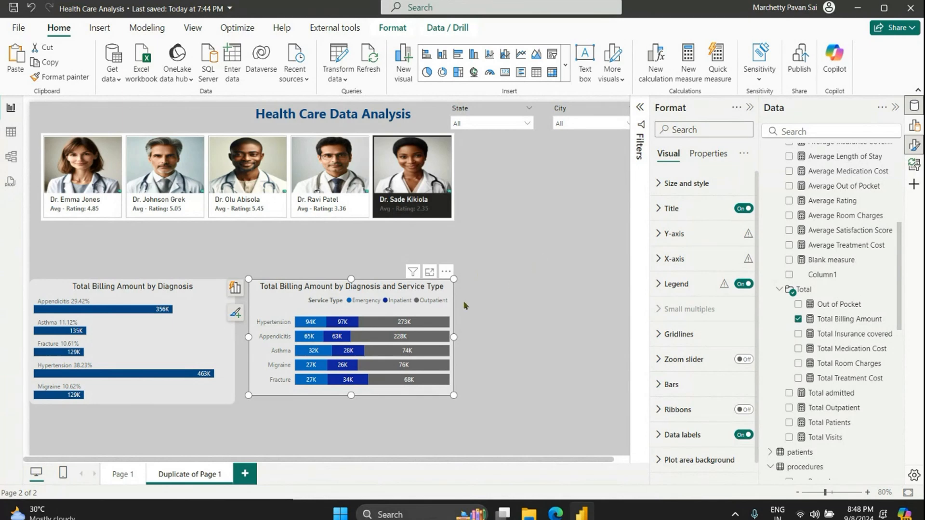
click(440, 300)
key(Delete)
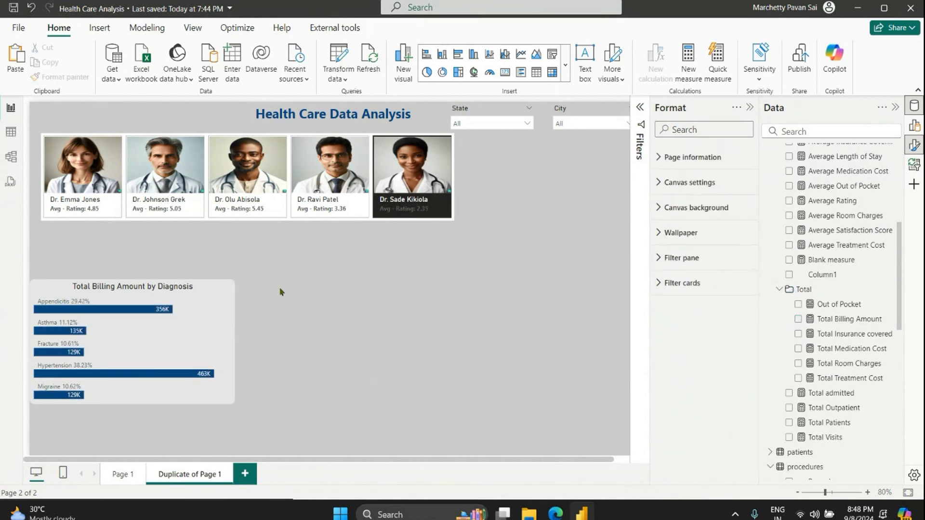
click(229, 306)
key(Delete)
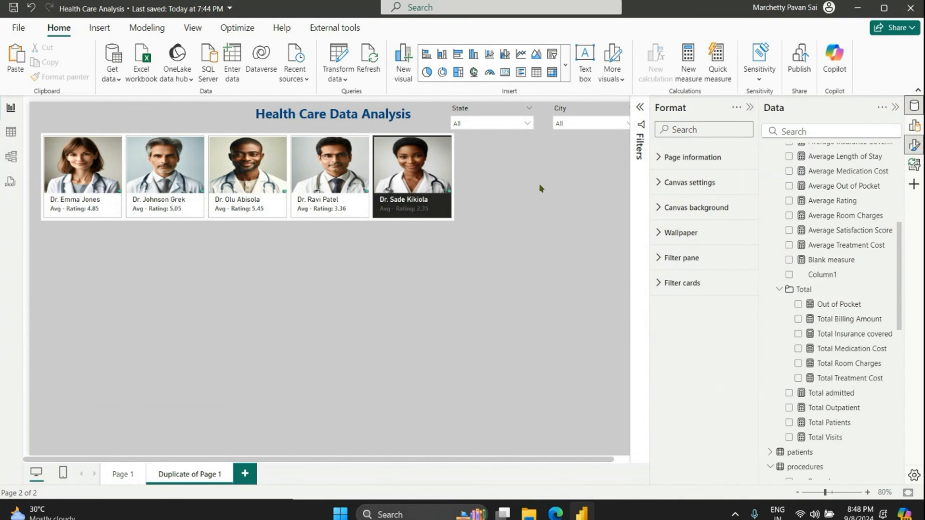
Examine the Emergency Visit column's values in the visits table and the available measures in MeasuresTable.
click(11, 132)
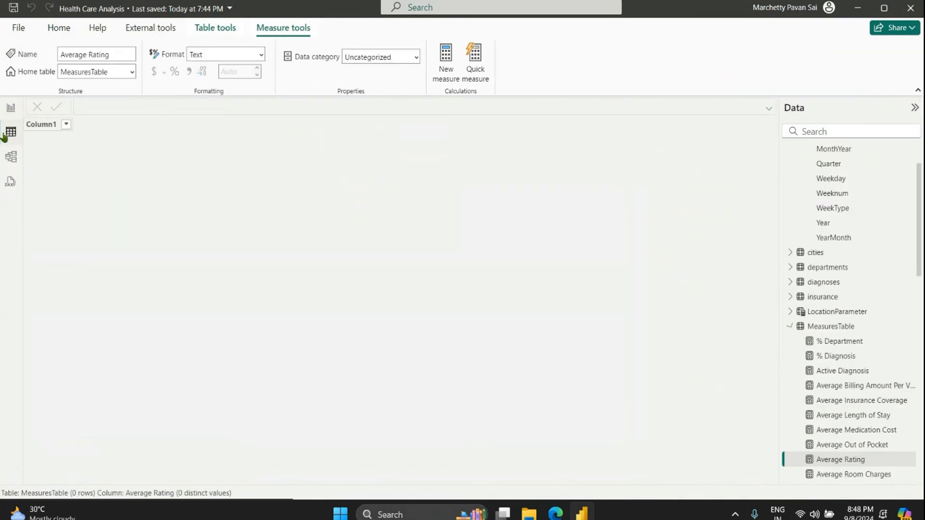
click(790, 327)
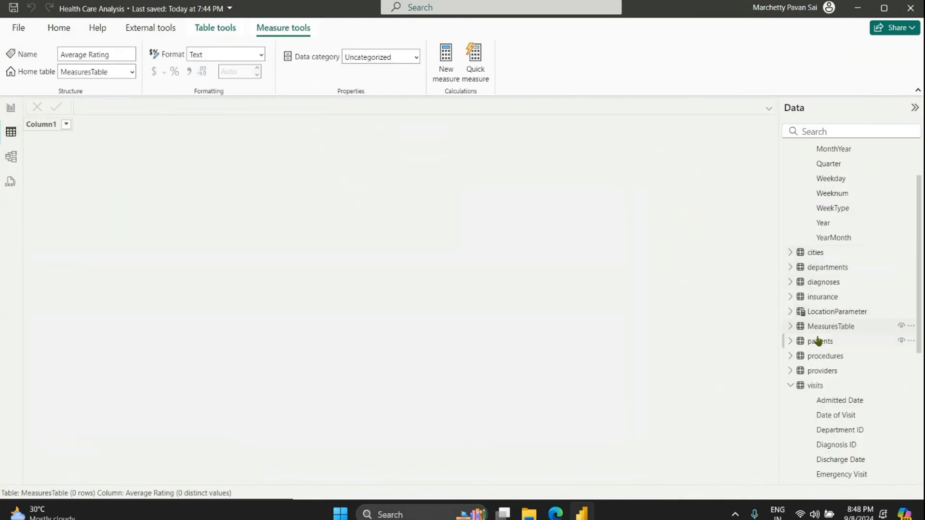
click(815, 385)
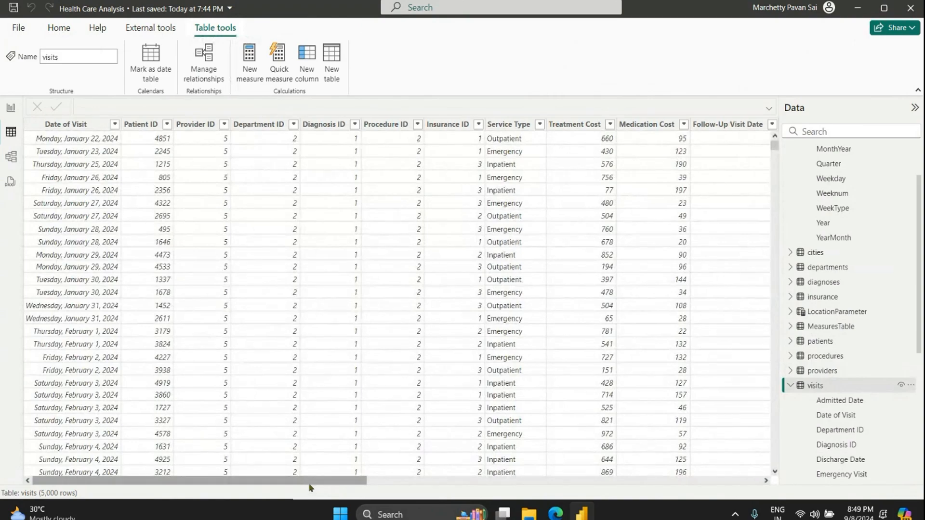
drag(309, 481, 583, 486)
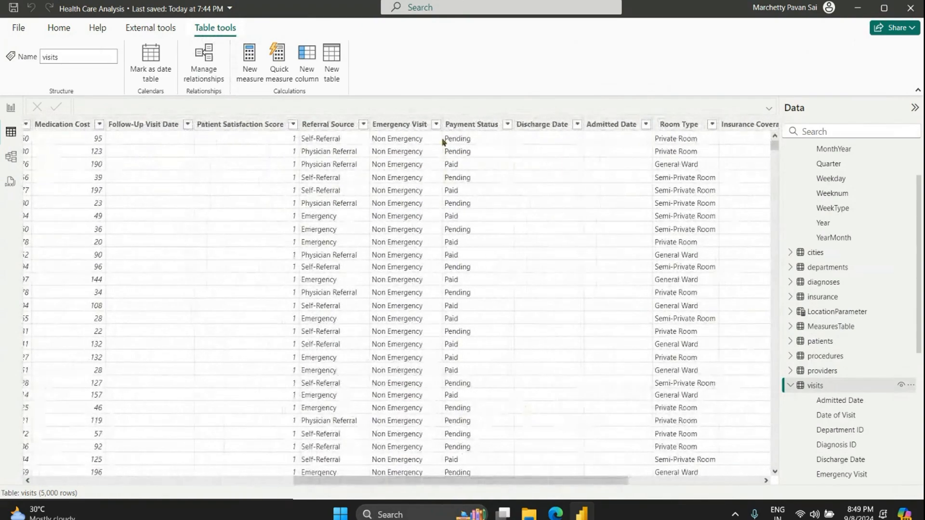
click(436, 126)
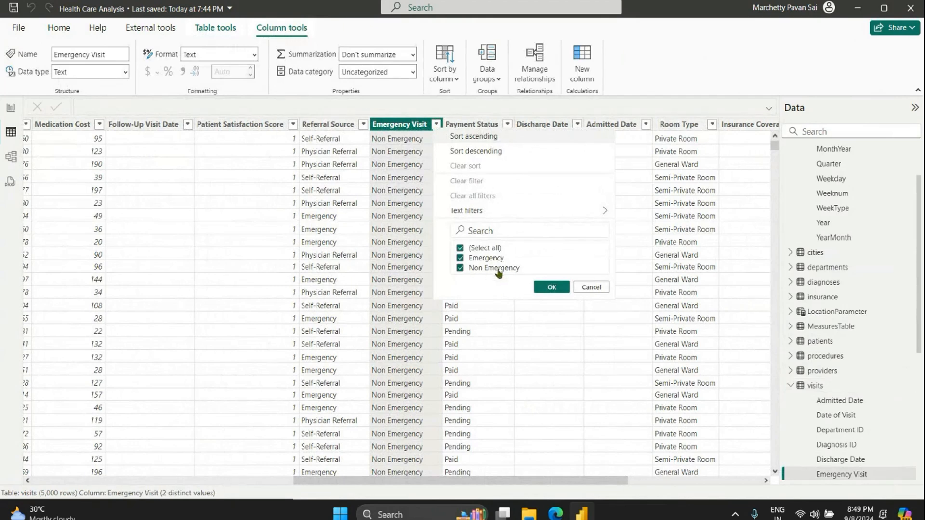
click(590, 288)
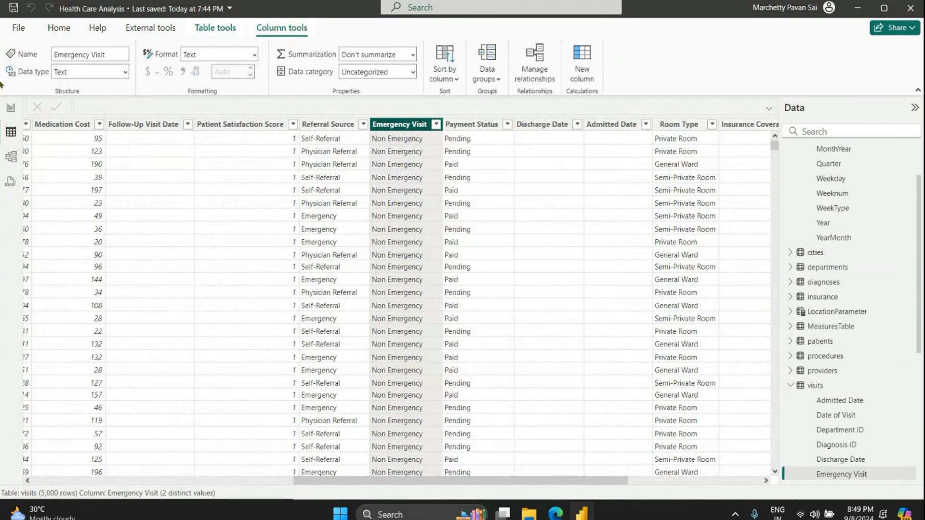
click(11, 107)
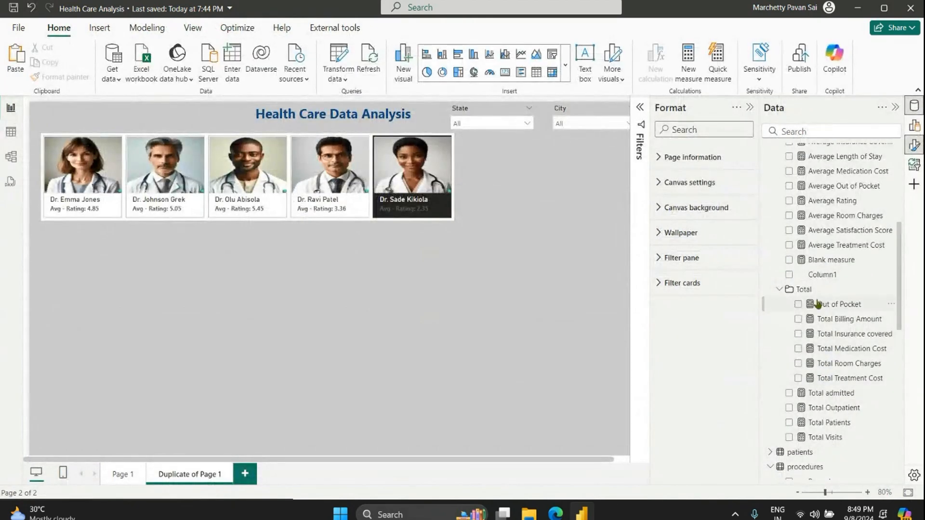
scroll(821, 275, up, 3)
click(809, 192)
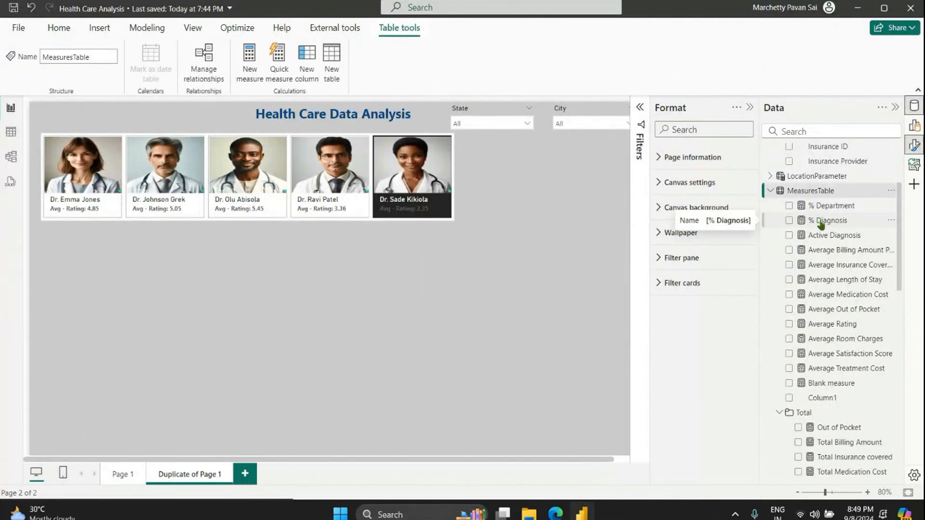
scroll(819, 380, down, 5)
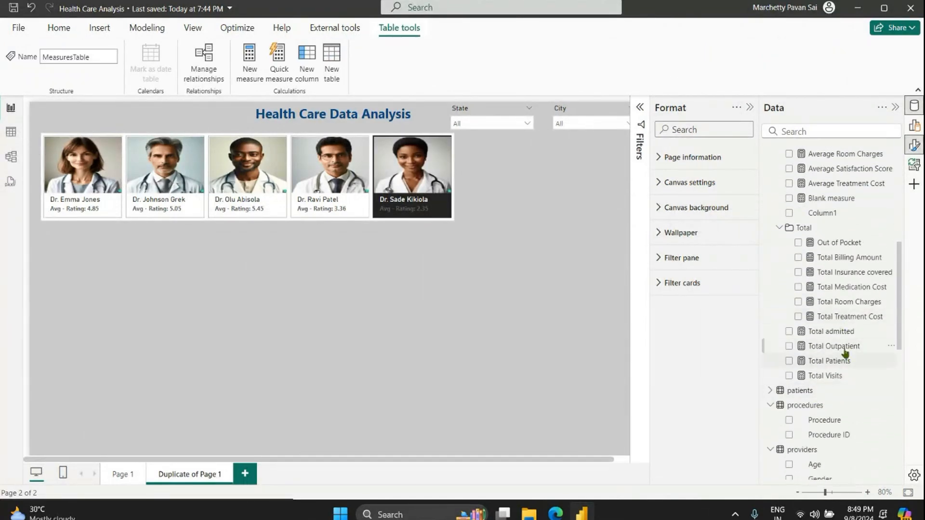
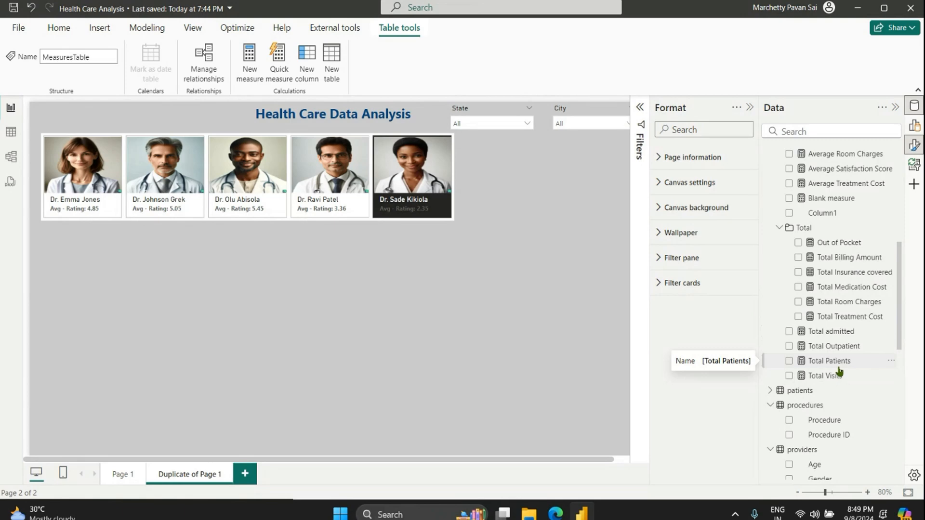
Insert an empty line chart below the provider slicer and resize it to fill the page's lower-left area.
click(424, 312)
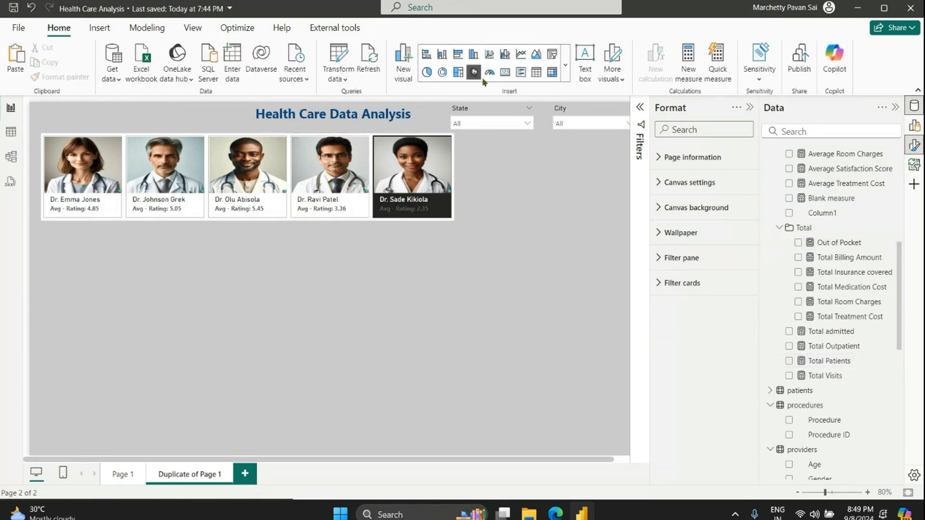
click(520, 54)
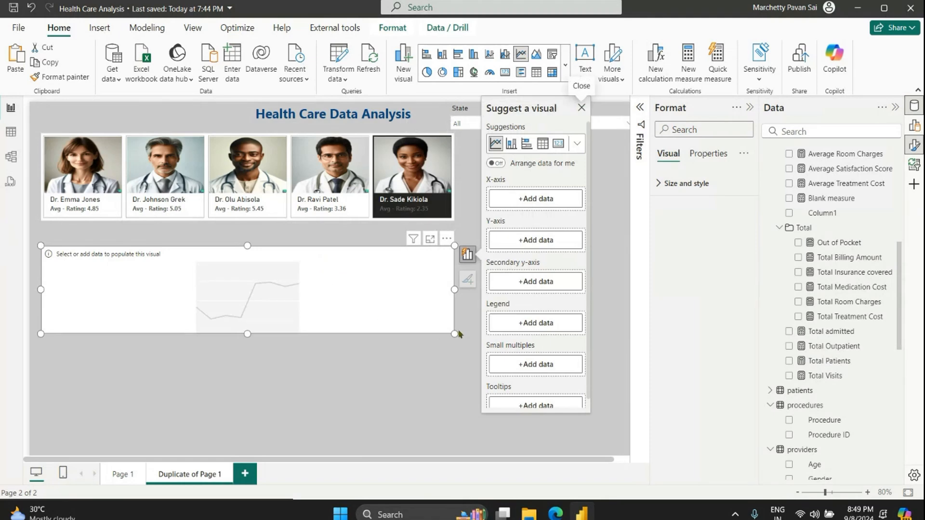
drag(454, 333, 480, 431)
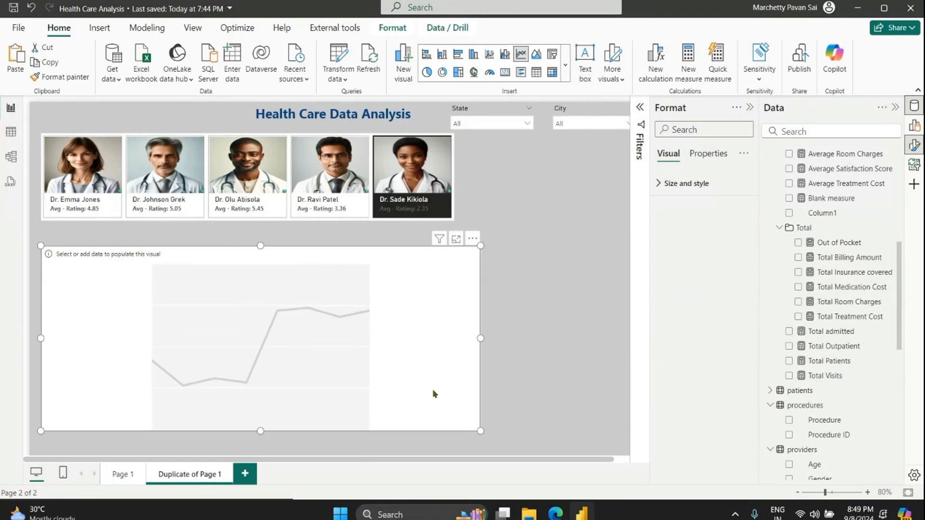
drag(430, 389, 458, 381)
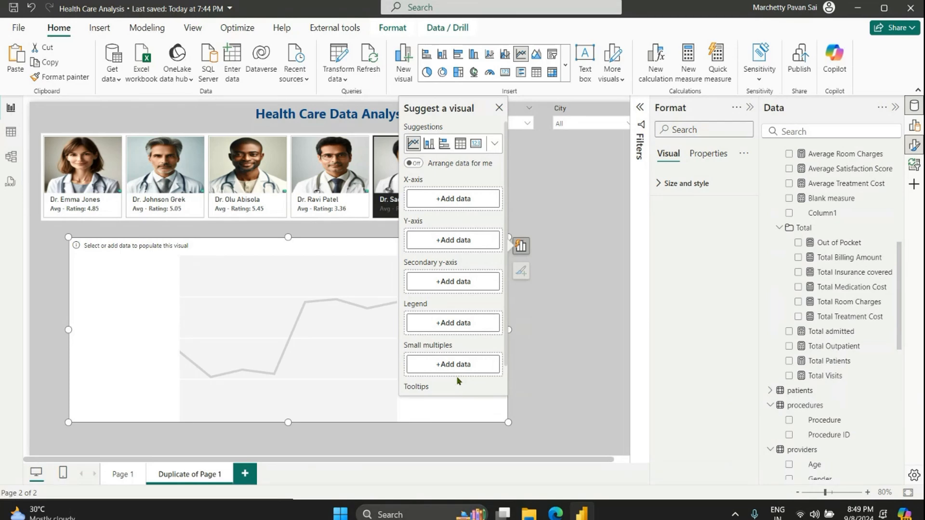
drag(352, 318, 332, 324)
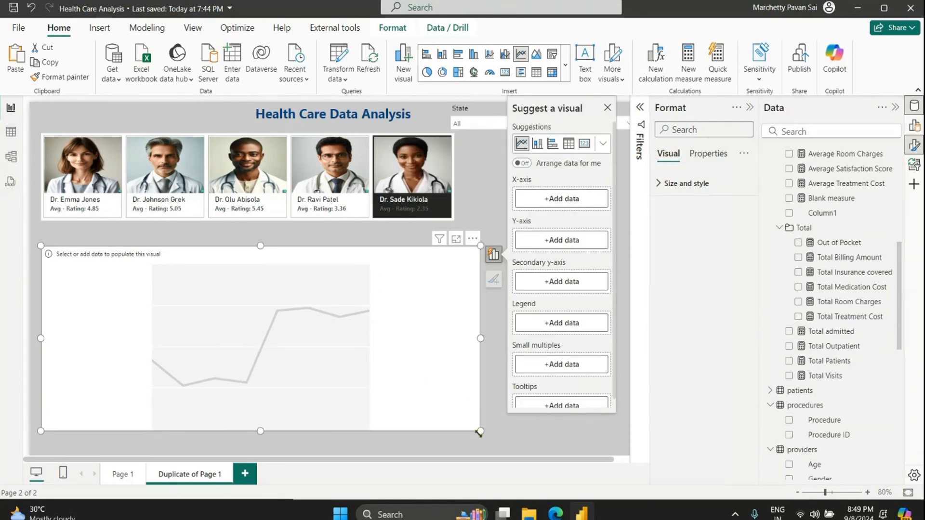
drag(479, 432, 378, 455)
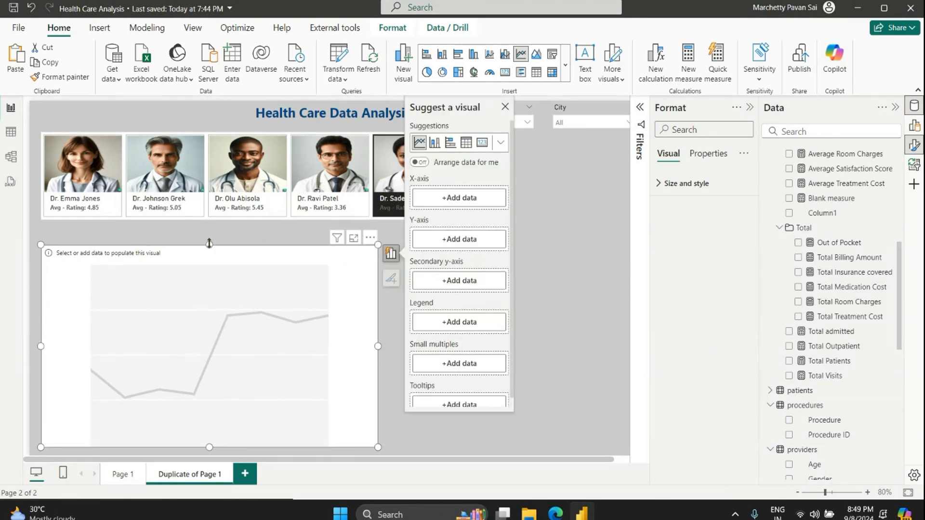
drag(210, 243, 209, 271)
click(373, 243)
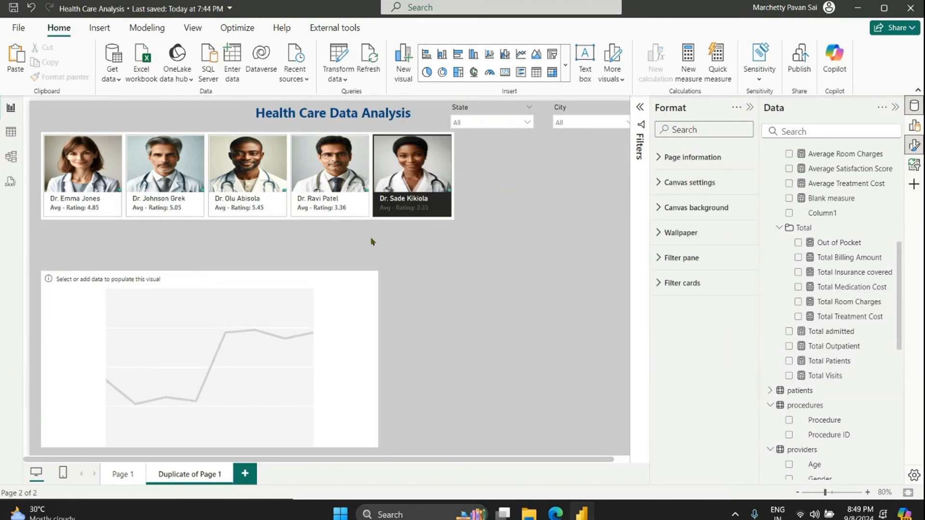
Start a new fields parameter and name it LineParameter.
click(99, 28)
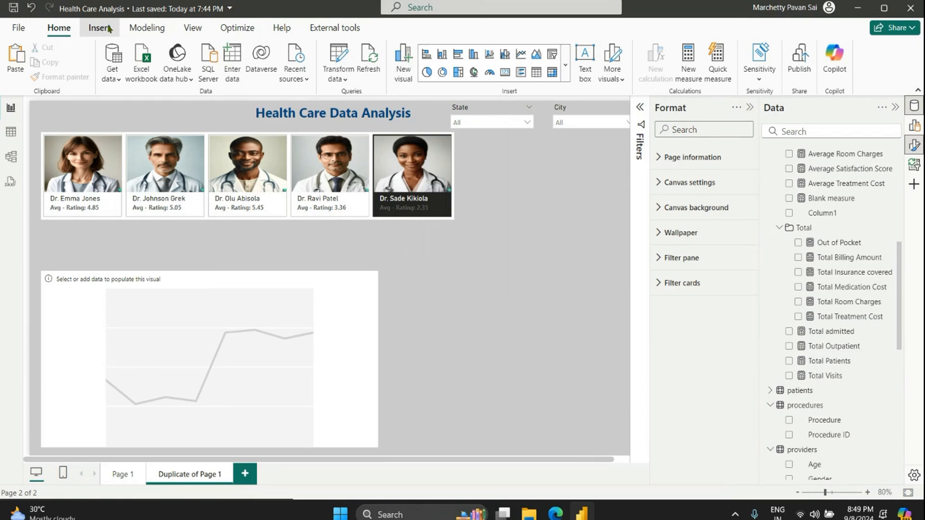
click(147, 28)
click(254, 80)
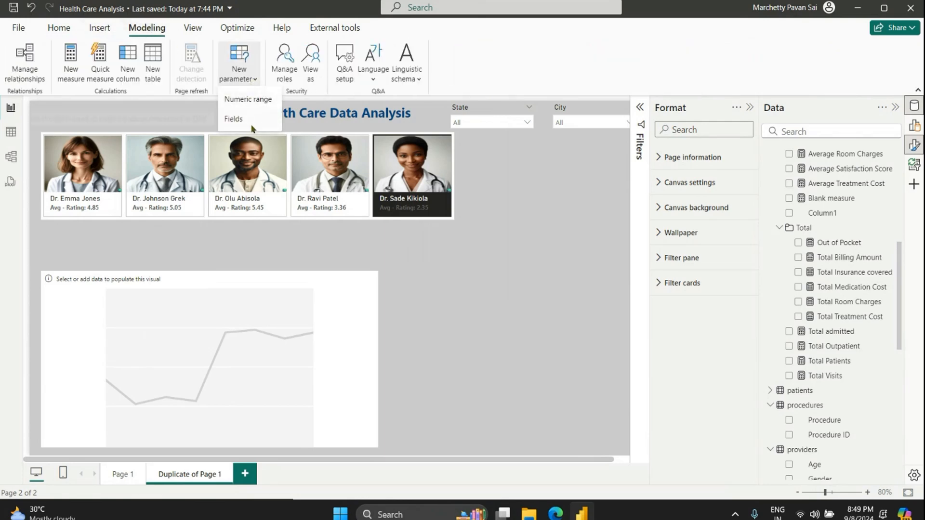
click(234, 119)
click(318, 181)
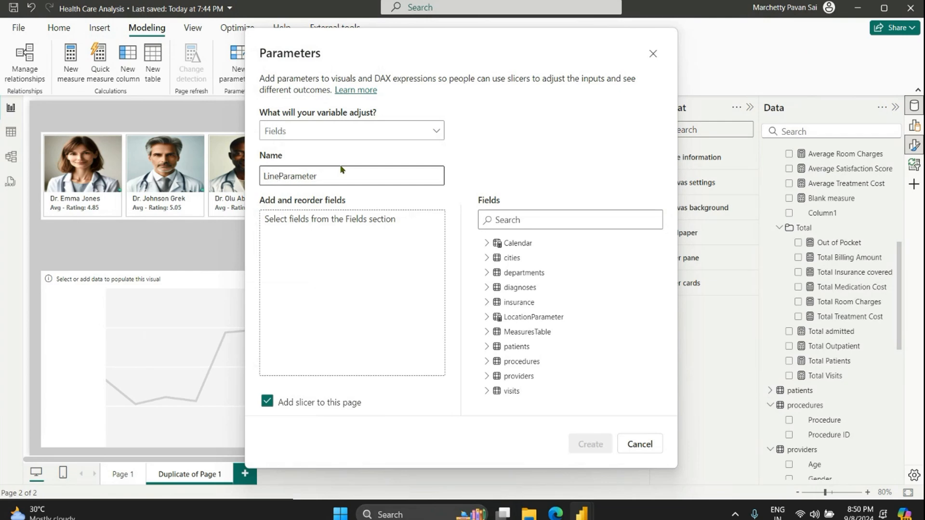
Add Total Visits, Total Outpatient and Total admitted from MeasuresTable to the parameter and create it with a slicer on the page.
click(486, 331)
scroll(553, 324, down, 5)
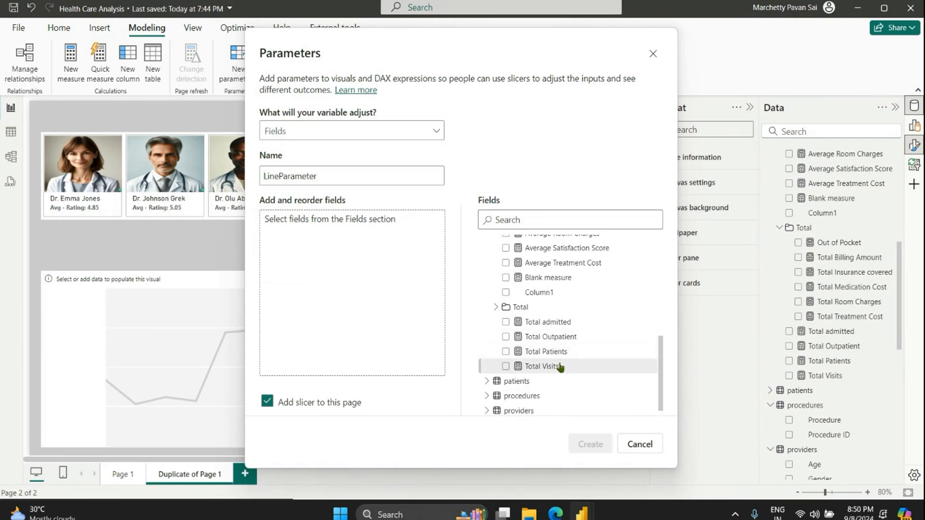
drag(557, 365, 340, 301)
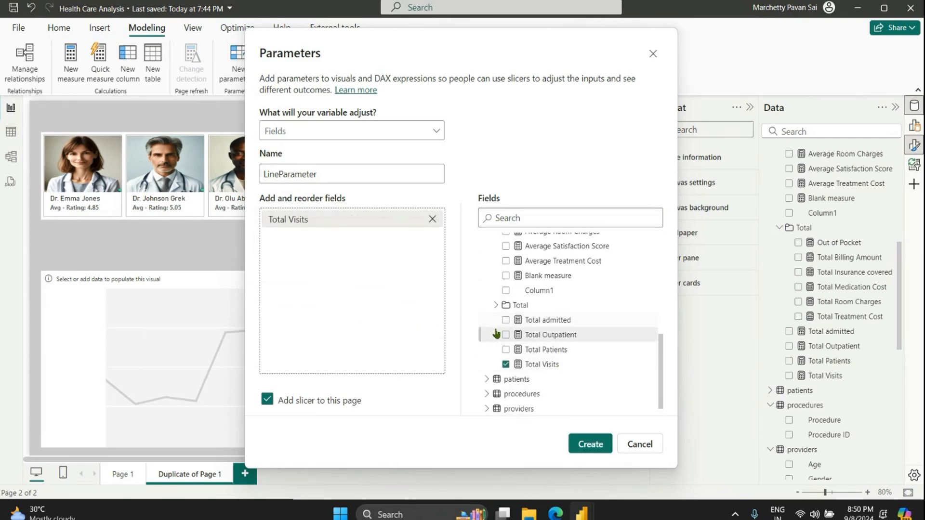
drag(519, 340, 379, 298)
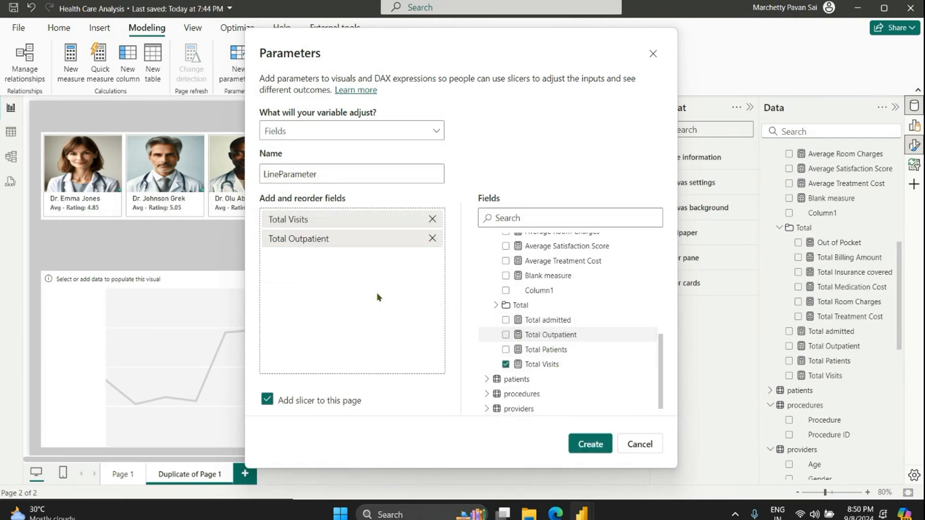
drag(528, 327, 368, 284)
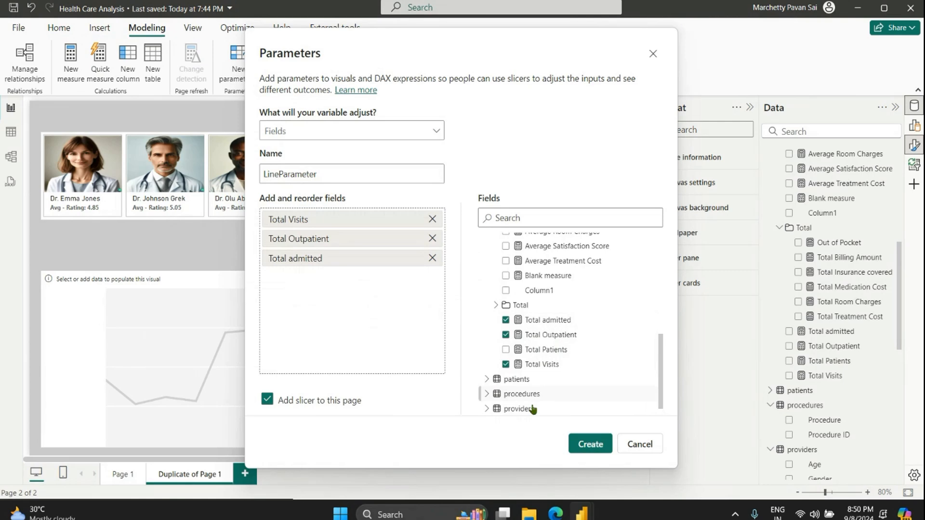
click(588, 443)
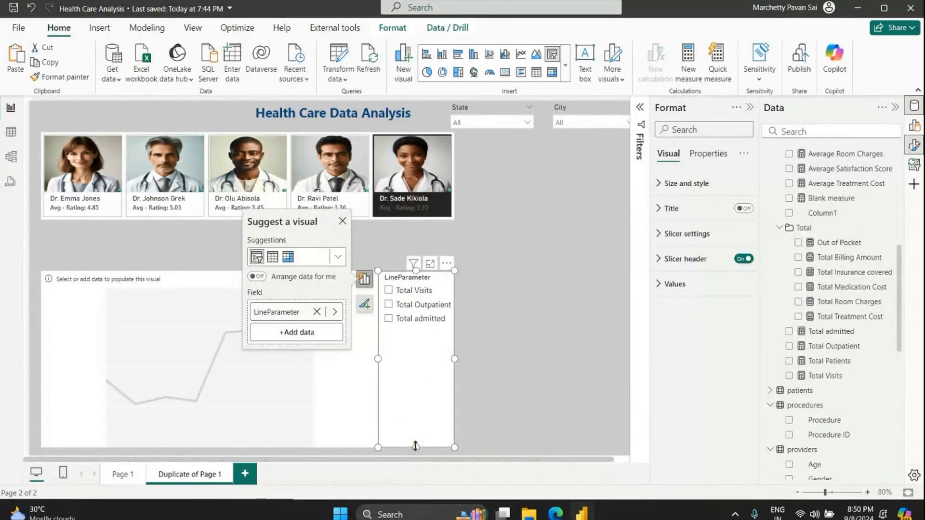
Shorten the LineParameter slicer so it just fits its three options.
drag(415, 447, 433, 336)
click(434, 340)
click(433, 334)
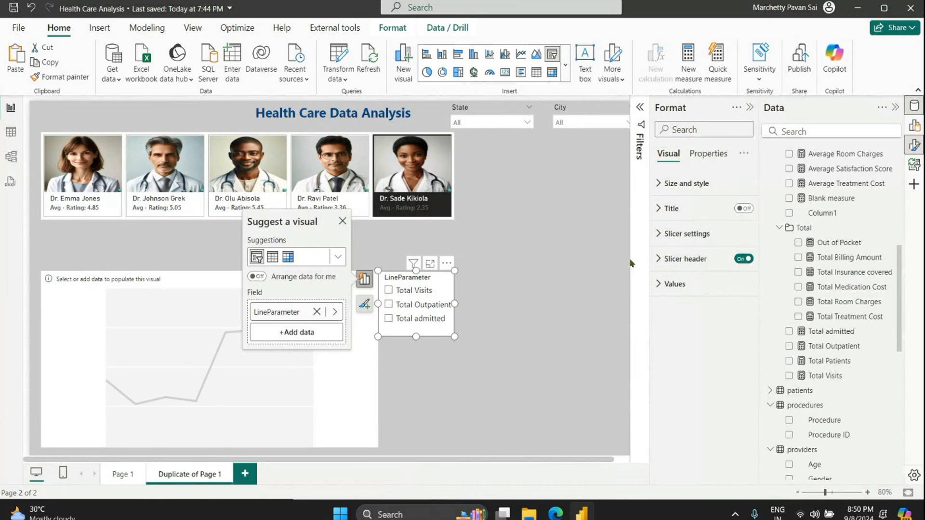
Change the LineParameter slicer to the Tile style without a slicer header and widen it.
click(657, 234)
click(680, 295)
click(670, 324)
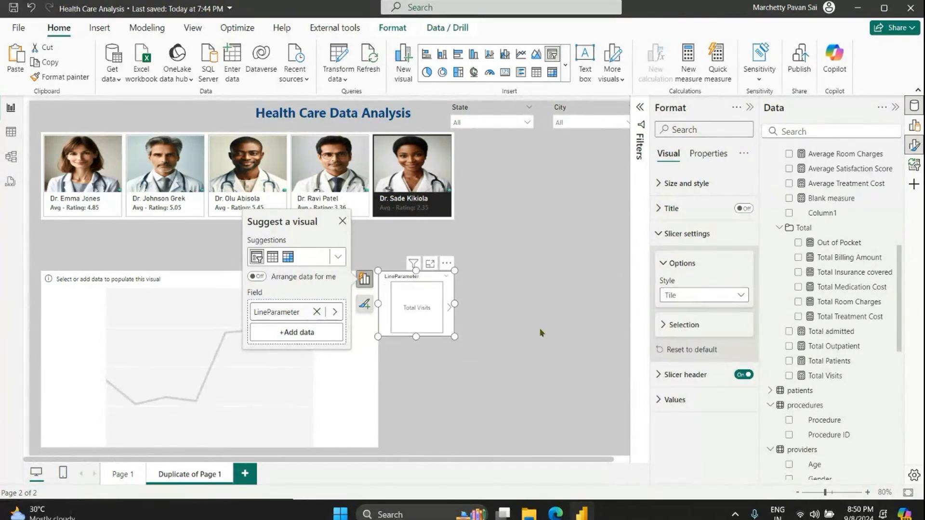
click(743, 375)
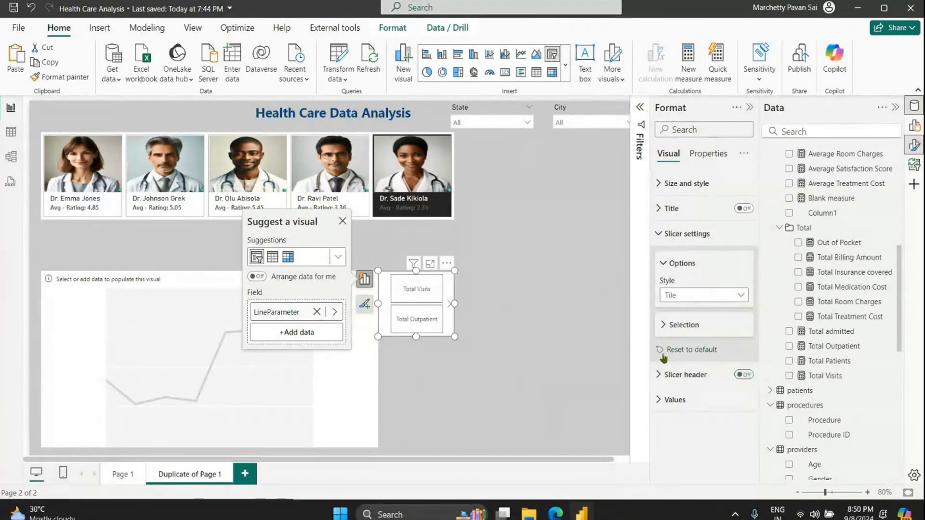
drag(454, 303, 589, 304)
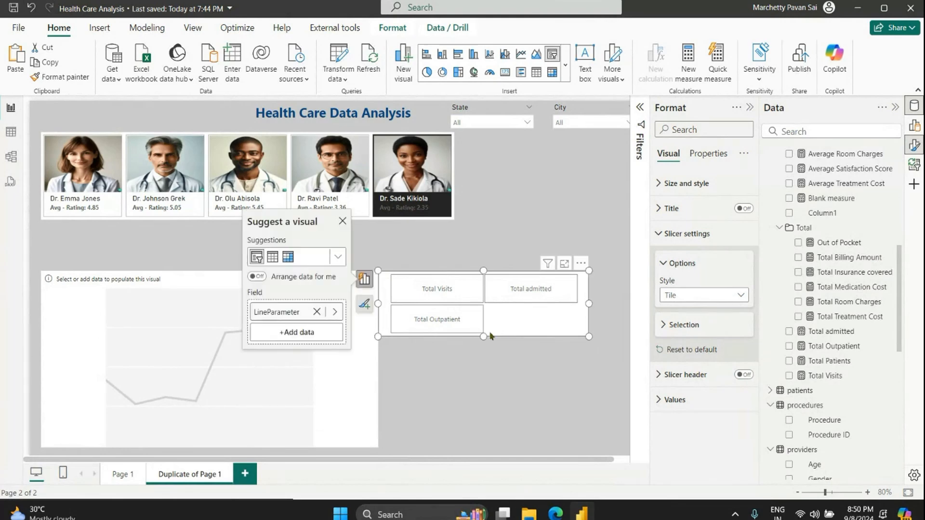
Arrange the measure slicer as one row of tiles below the doctor cards, with the empty line chart shifted underneath it.
drag(484, 337, 160, 254)
drag(252, 246, 376, 254)
drag(297, 294, 350, 288)
drag(342, 245, 396, 241)
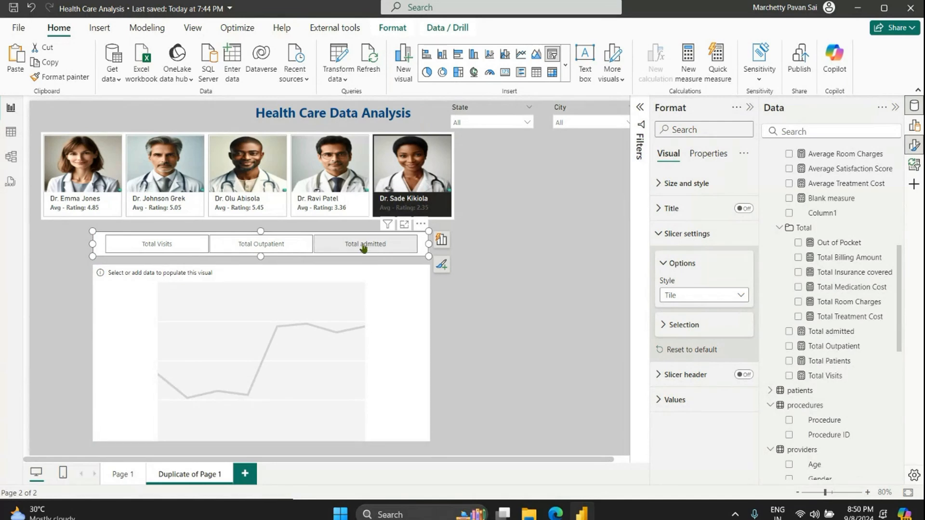
drag(349, 312, 369, 310)
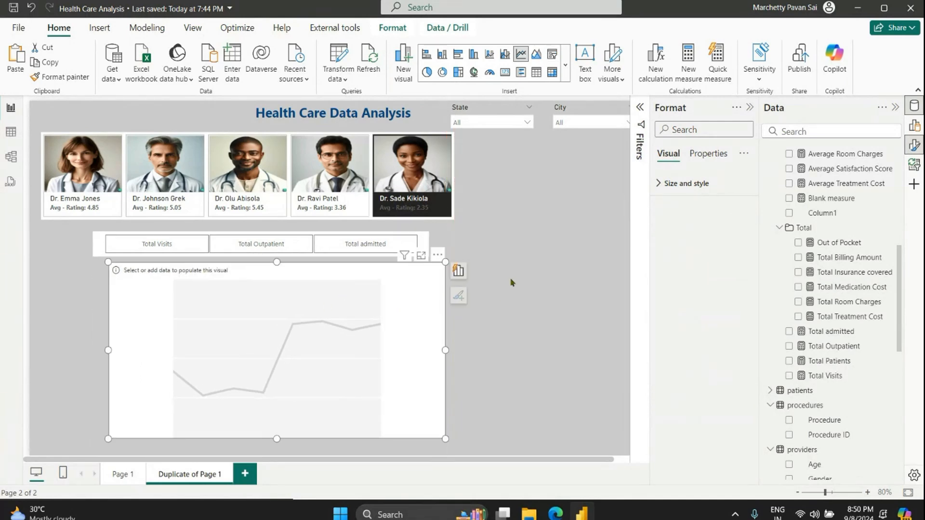
Create a fields parameter named CalendarParameter from the Calendar fields Year, Quarter, MonthName, Weekday and WeekType, with a slicer on the page.
click(514, 264)
click(193, 27)
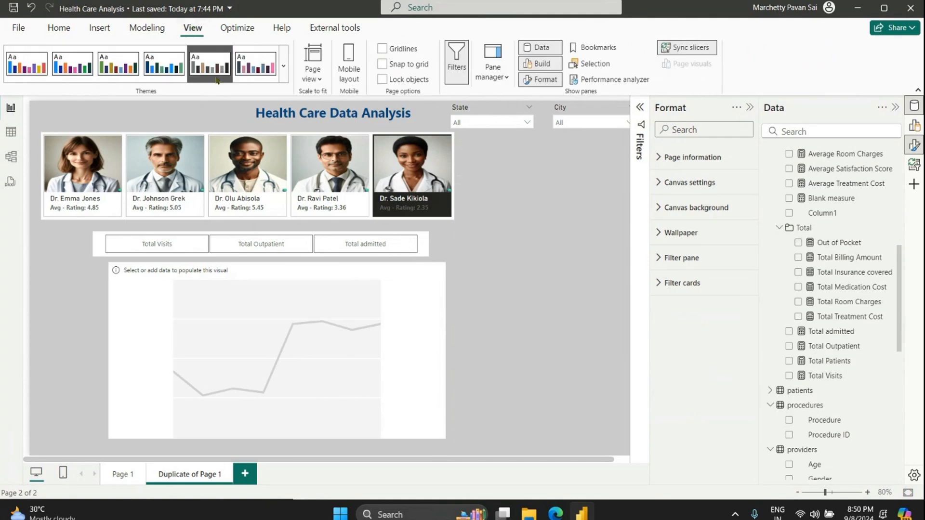
click(147, 28)
click(237, 78)
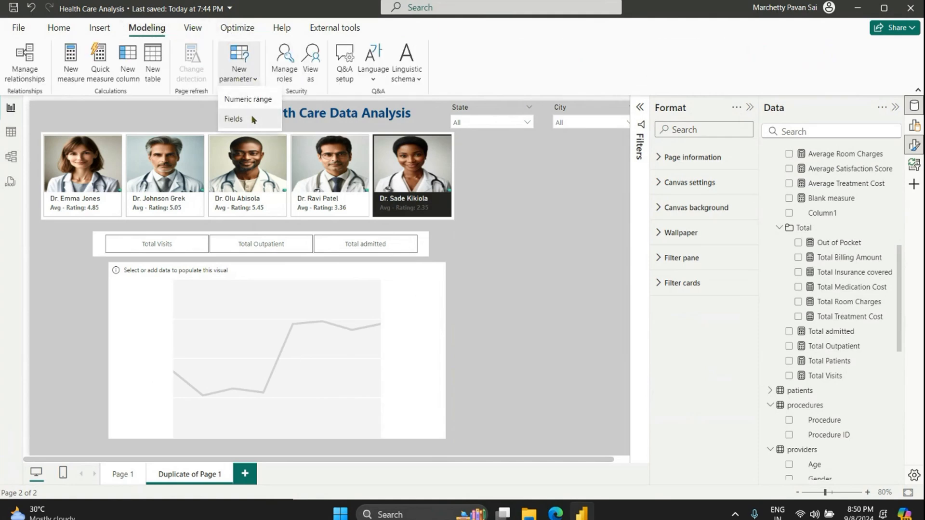
click(254, 120)
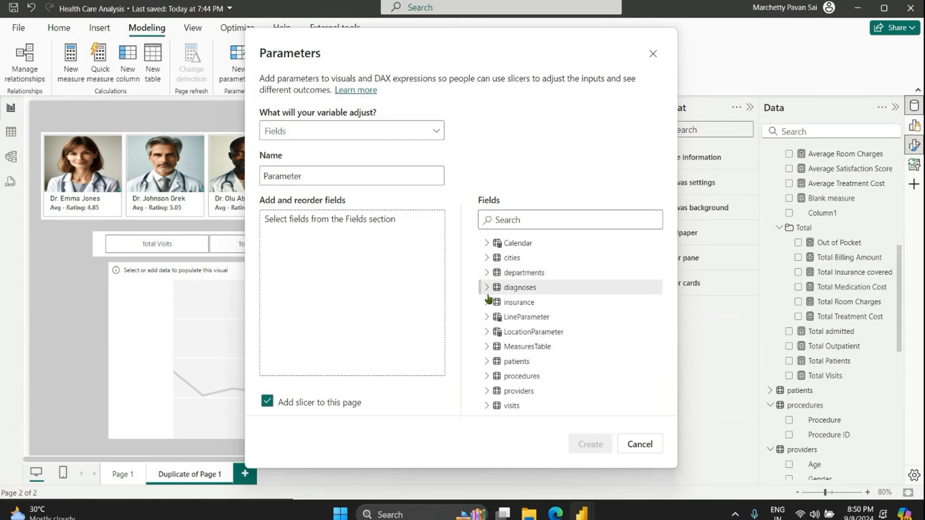
click(486, 243)
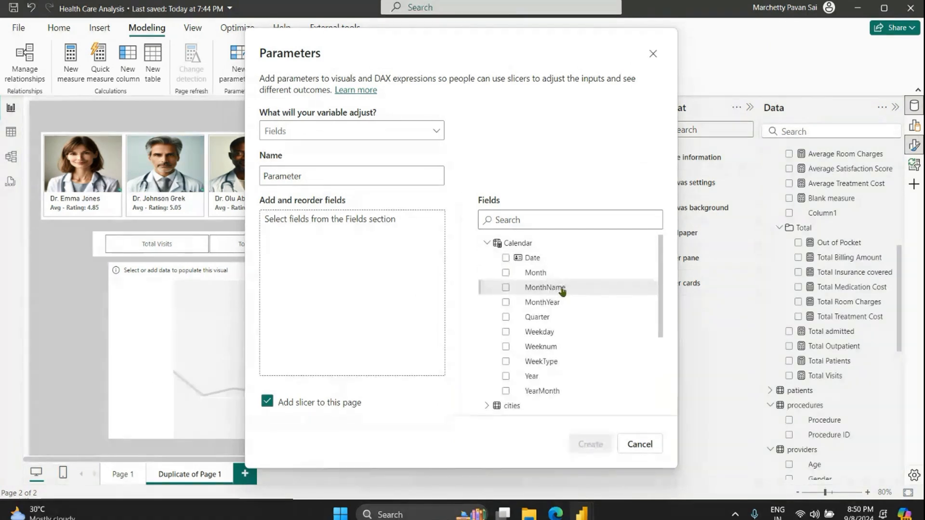
drag(557, 377, 371, 313)
drag(544, 287, 402, 286)
drag(552, 286, 399, 299)
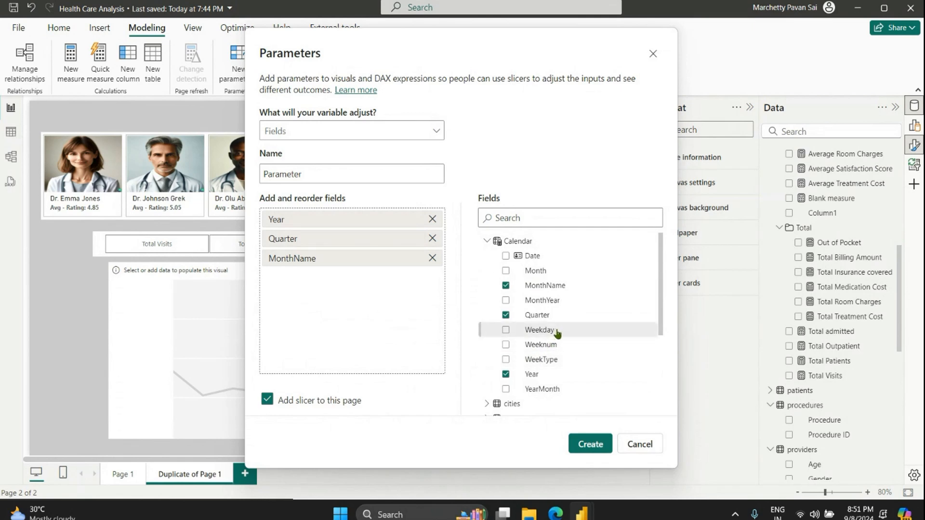
drag(553, 330, 420, 346)
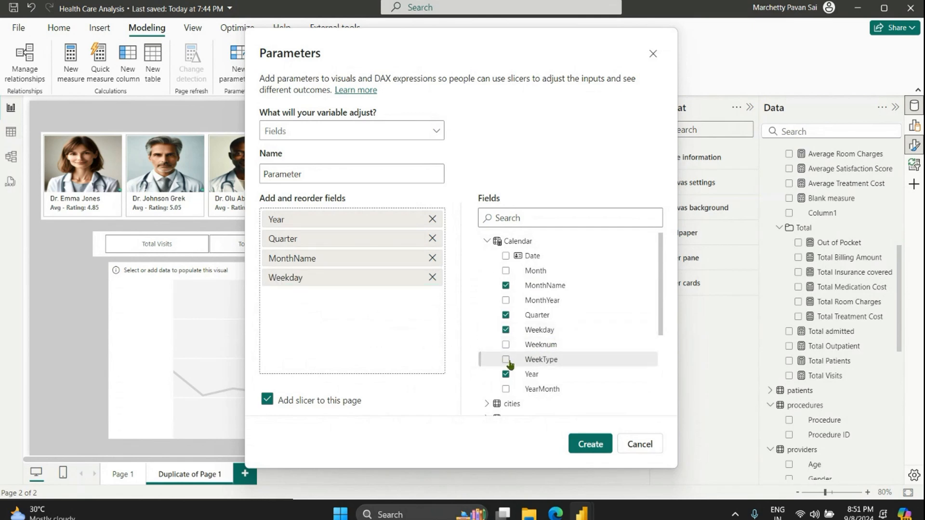
drag(539, 367, 408, 359)
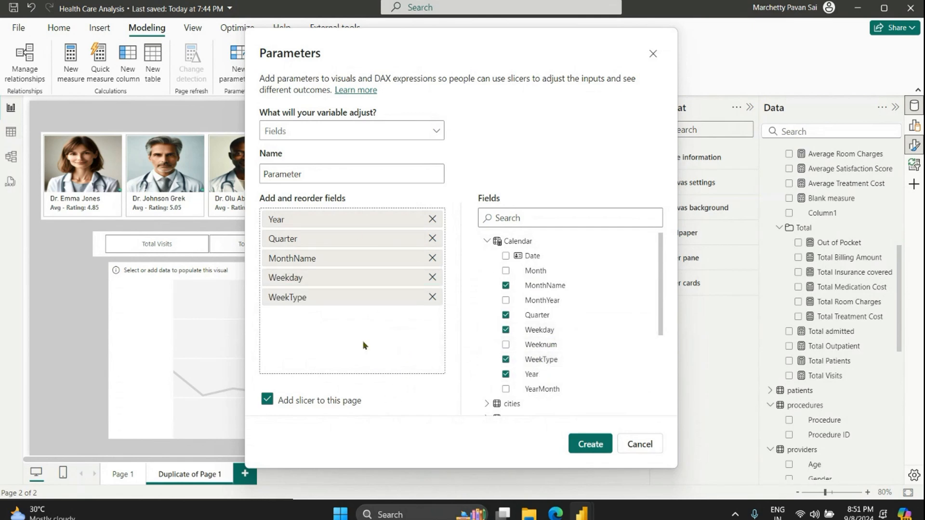
click(264, 176)
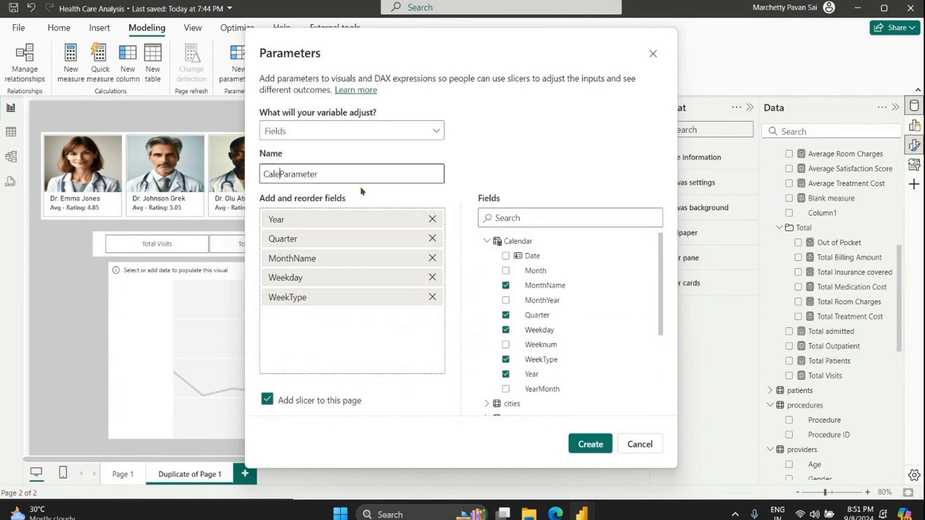
click(599, 443)
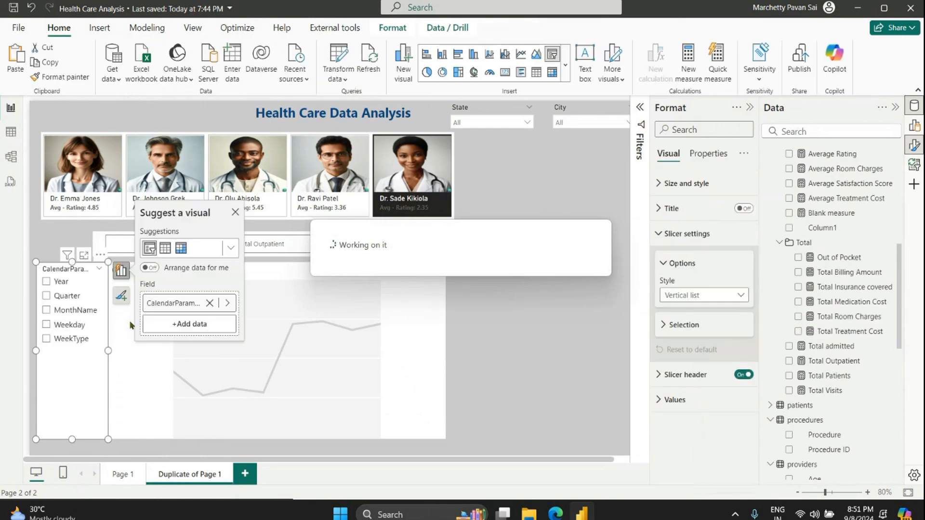
Set the calendar parameter slicer's style to Tile and turn off its slicer header, keeping it wide enough for the full labels.
click(723, 295)
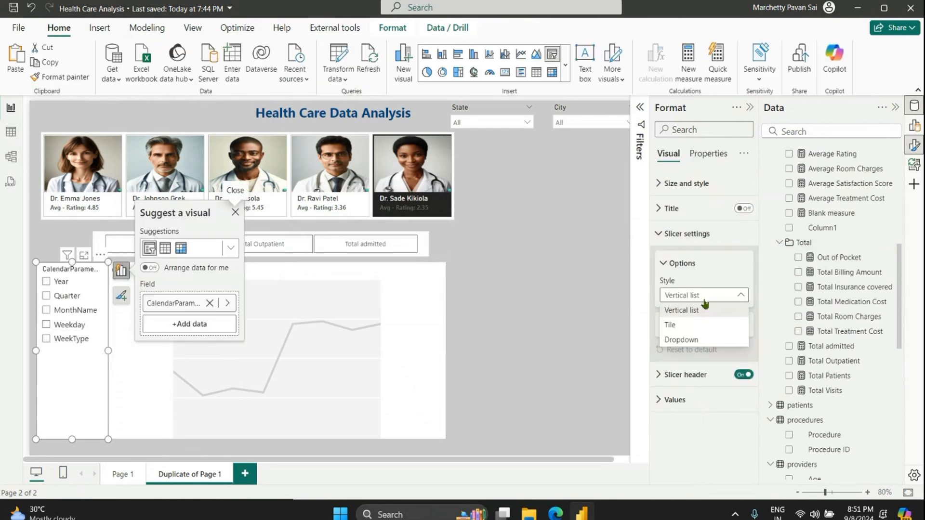
click(698, 329)
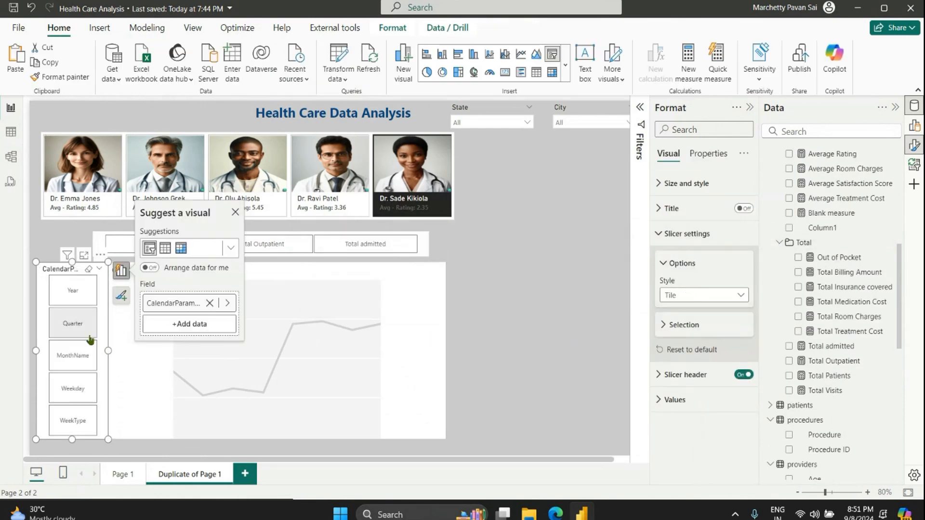
drag(108, 352, 96, 352)
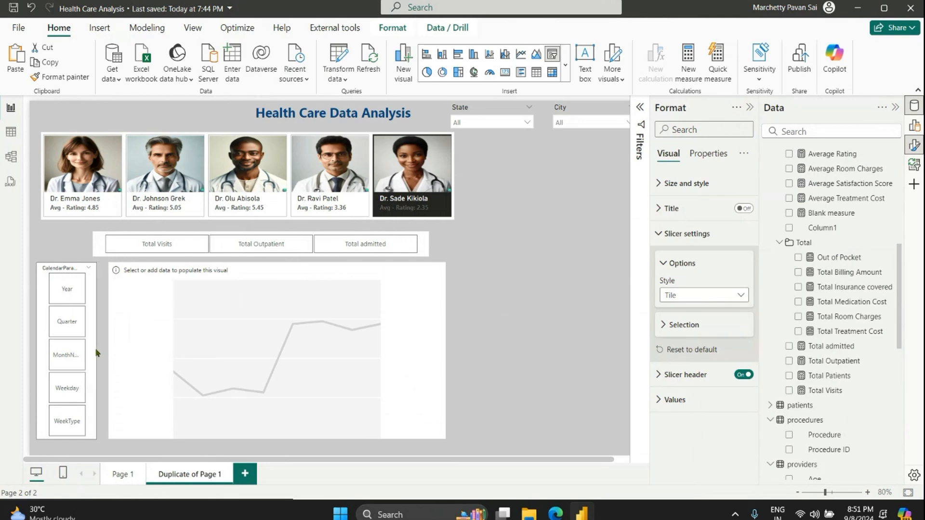
click(743, 374)
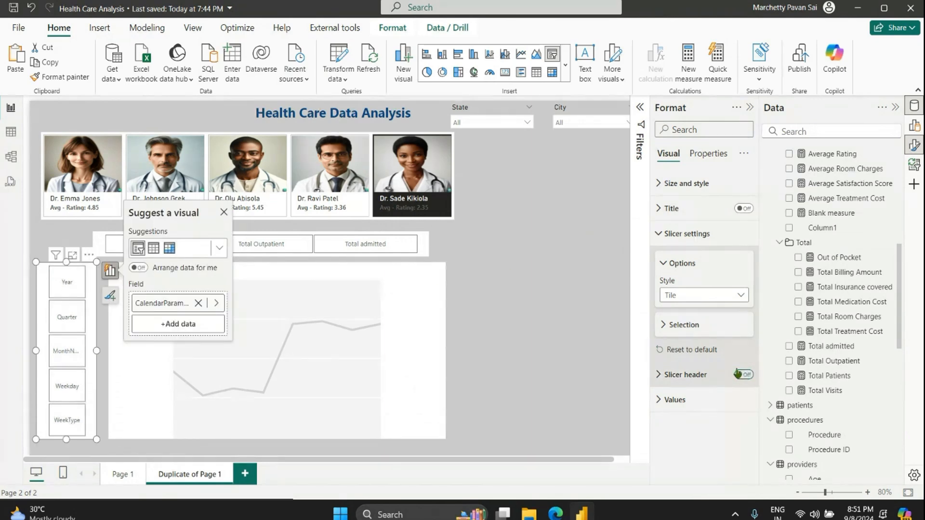
drag(97, 350, 107, 353)
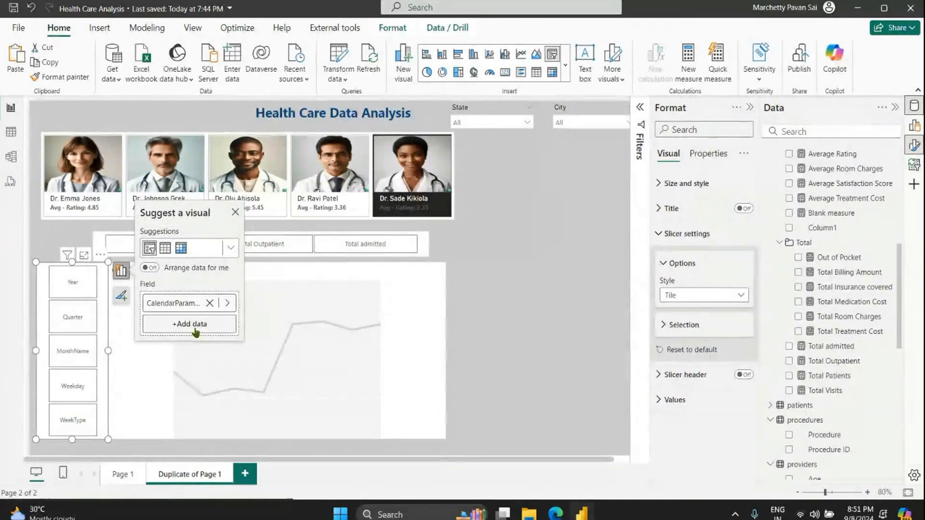
Move the line chart clear of the calendar slicer and resize the measure slicer and chart so their side edges align.
click(295, 347)
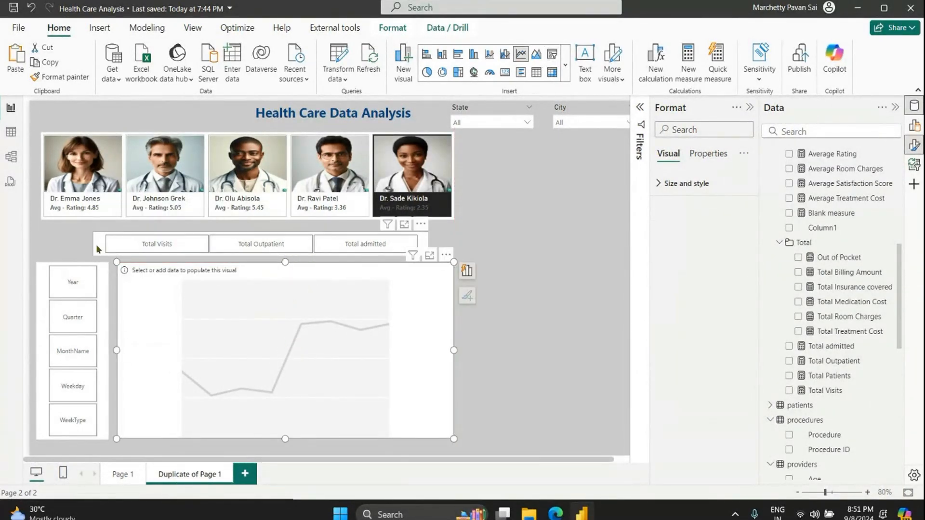
drag(98, 249, 117, 249)
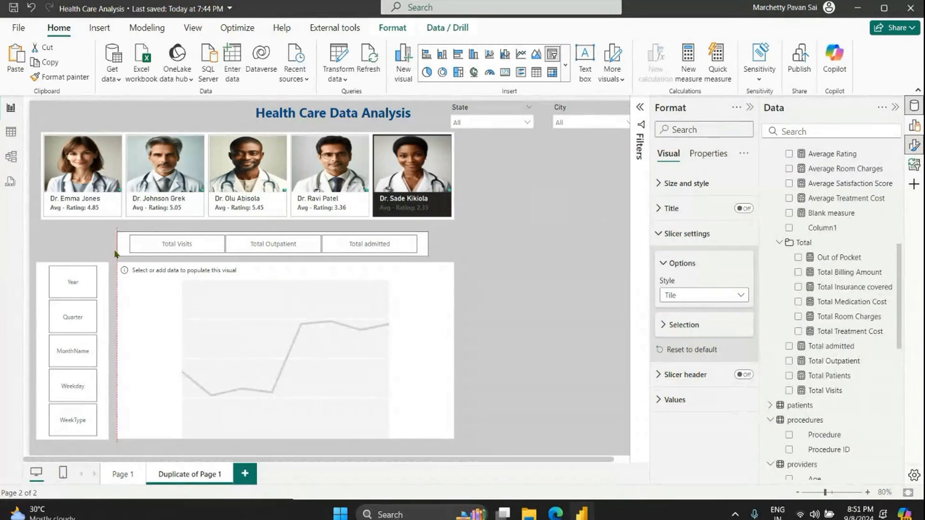
click(460, 349)
click(450, 350)
drag(454, 347, 428, 350)
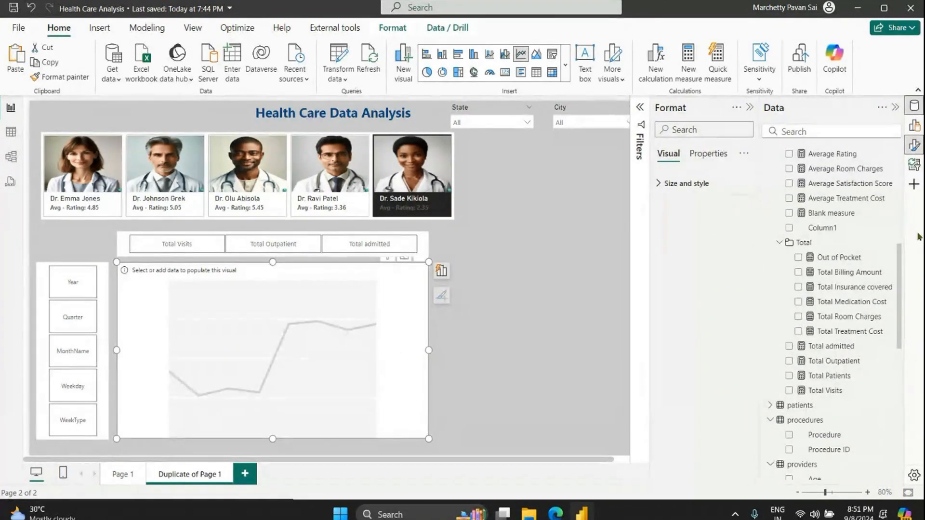
Assign CalendarParameter to the line chart's X-axis and LineParameter to its Y-axis.
click(914, 146)
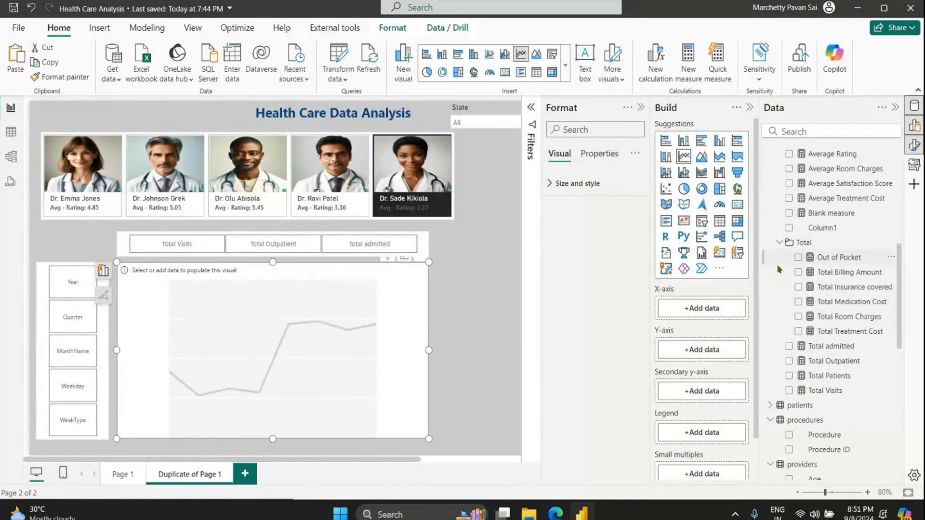
scroll(796, 301, up, 6)
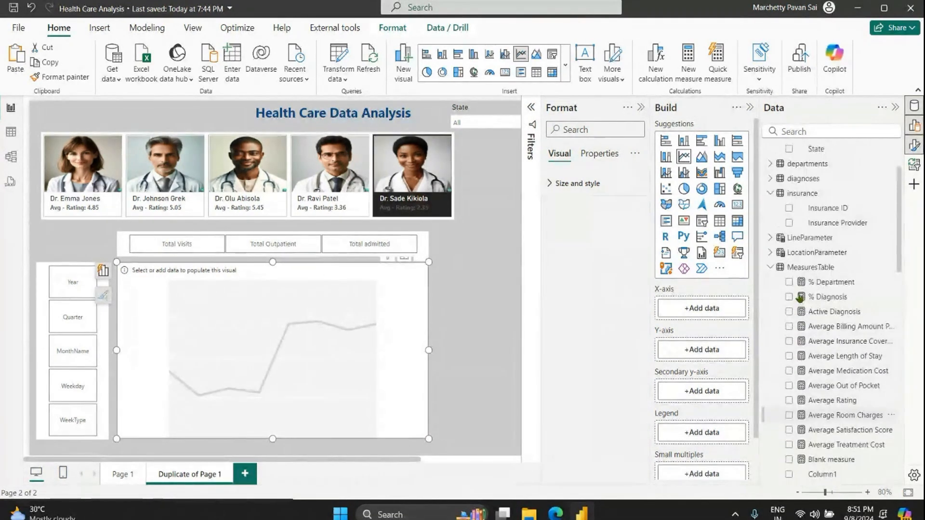
scroll(780, 260, up, 3)
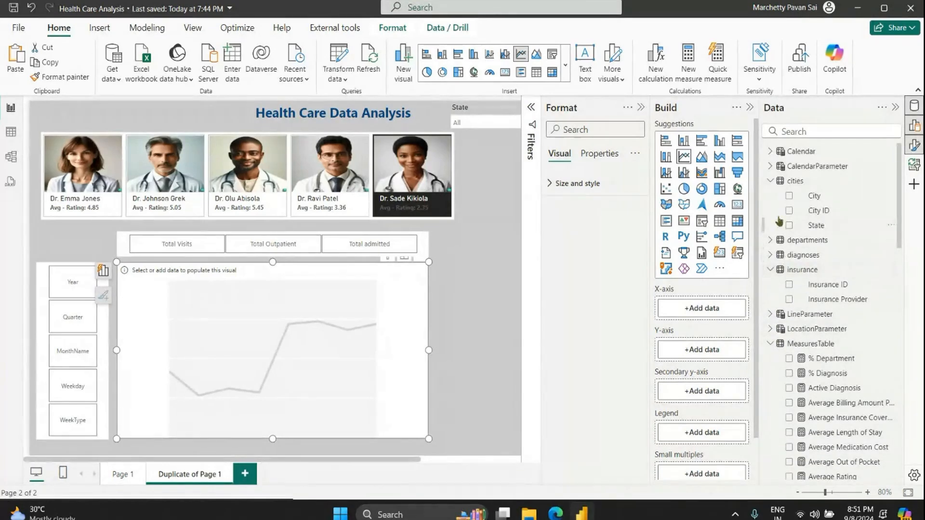
click(769, 166)
drag(819, 181, 706, 308)
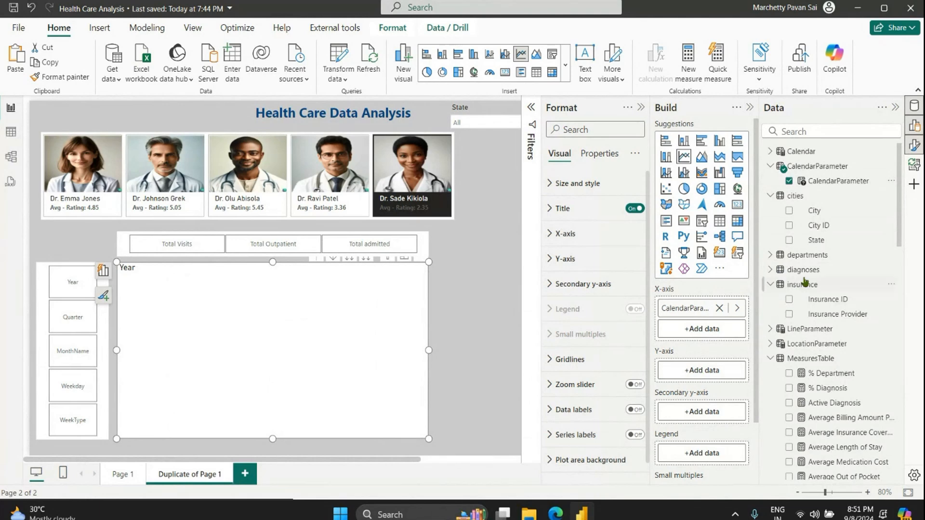
scroll(782, 276, down, 3)
click(769, 268)
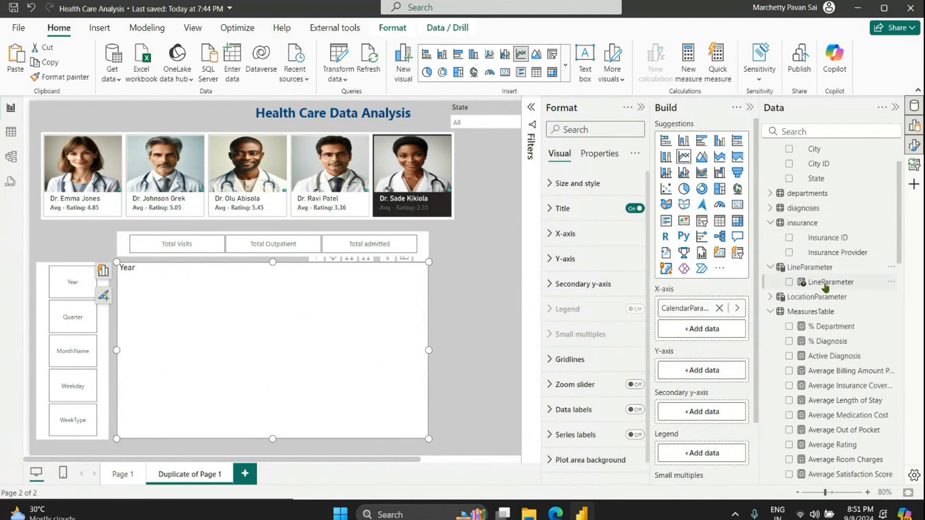
drag(825, 285, 702, 371)
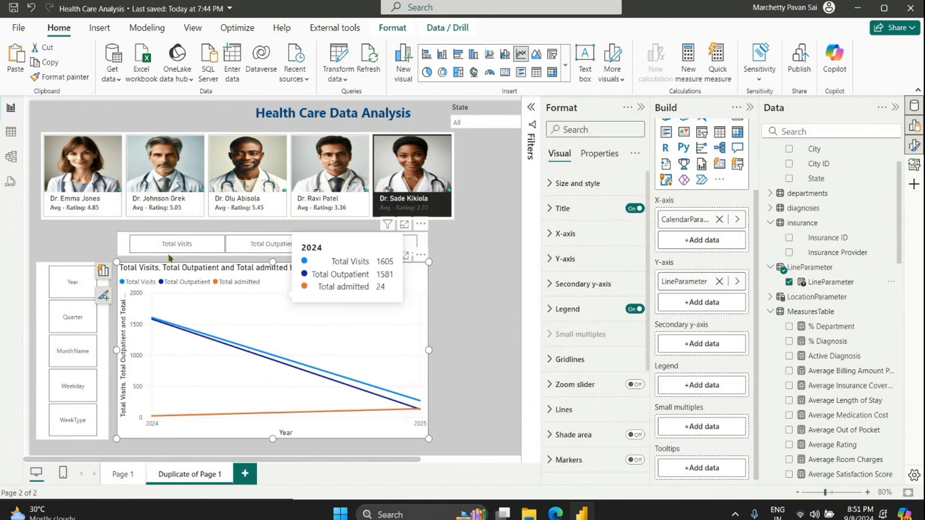
Switch the line chart through Total Visits, Total Outpatient and Total admitted with the measure slicer.
click(156, 246)
click(280, 245)
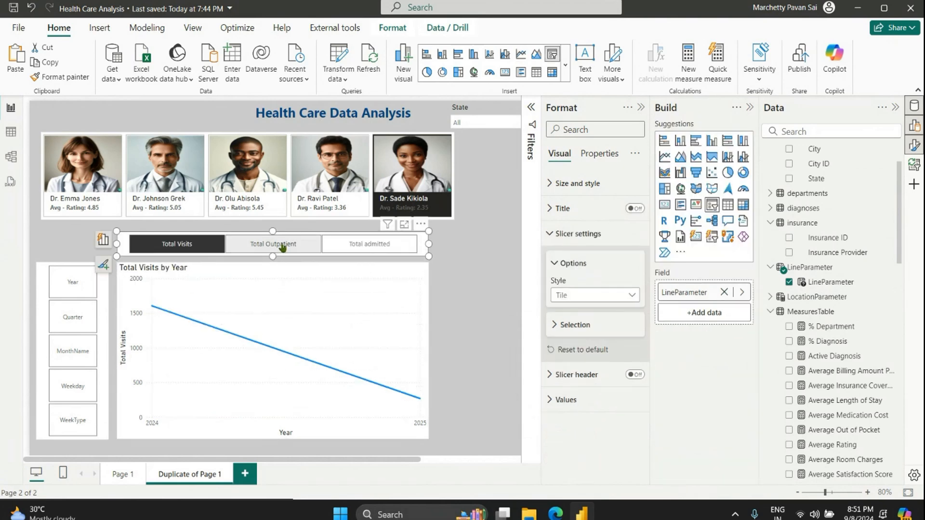
click(356, 244)
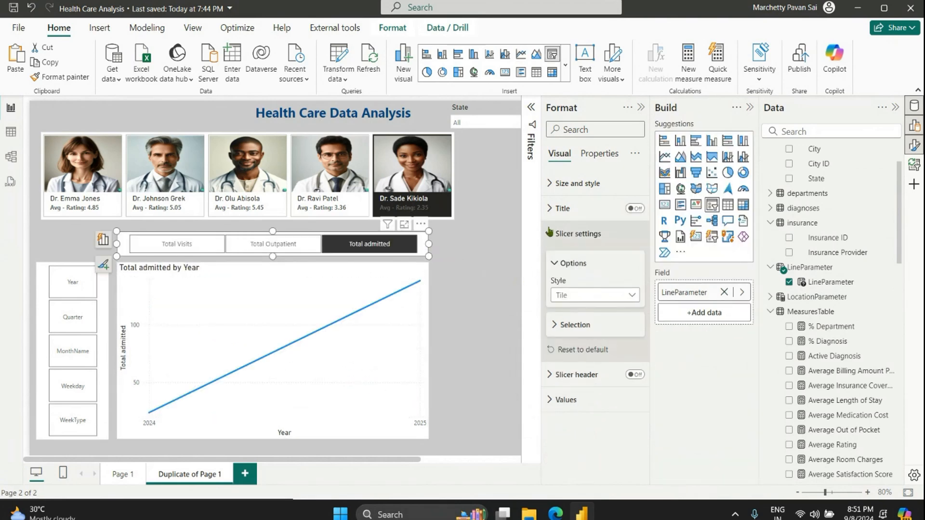
Turn on data labels for the line chart.
click(550, 233)
click(232, 291)
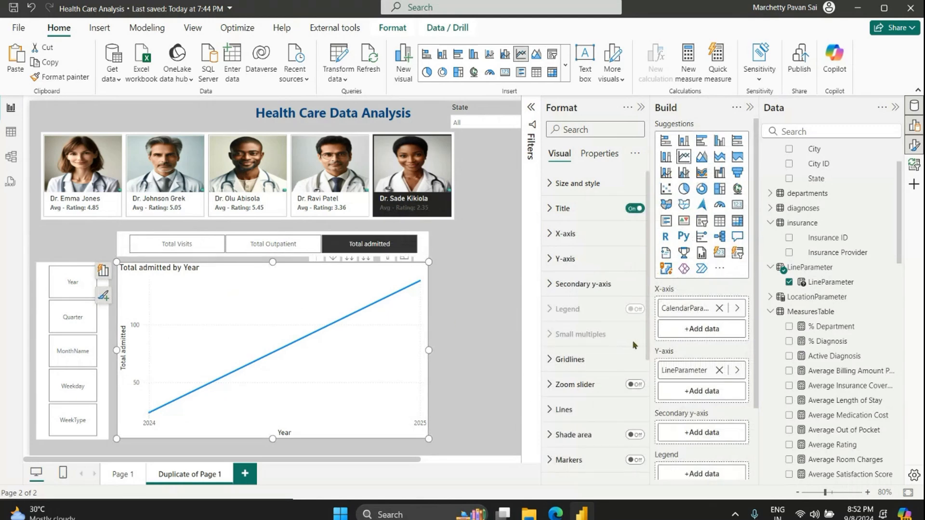
scroll(613, 407, down, 3)
scroll(613, 407, down, 4)
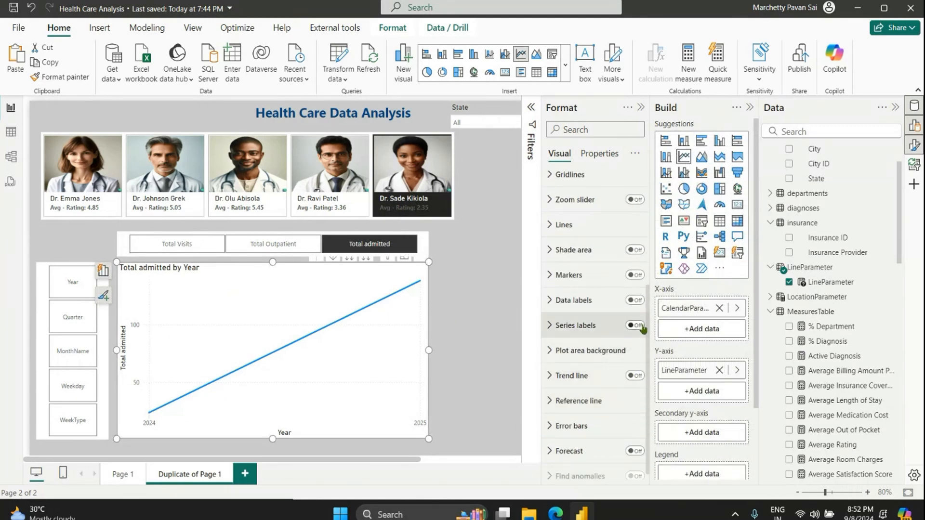
scroll(622, 289, up, 5)
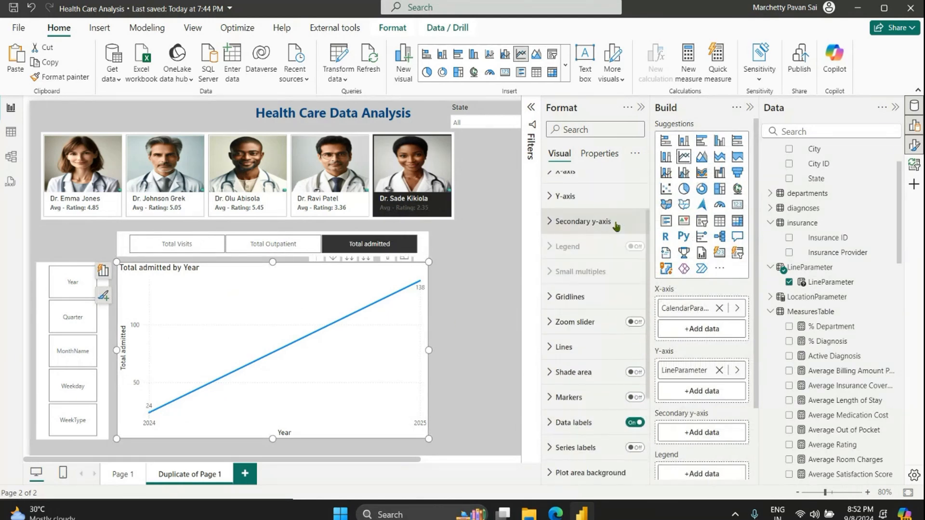
Turn off the line chart's background.
click(578, 184)
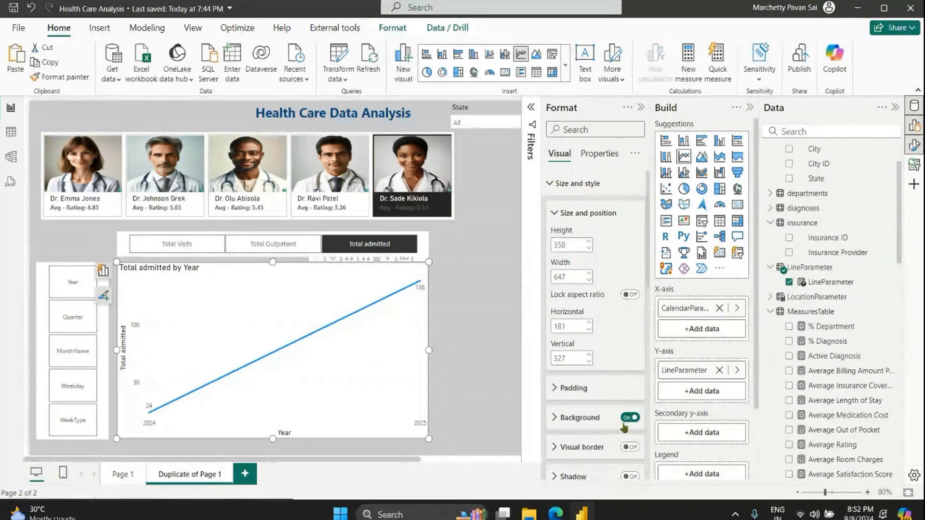
click(626, 418)
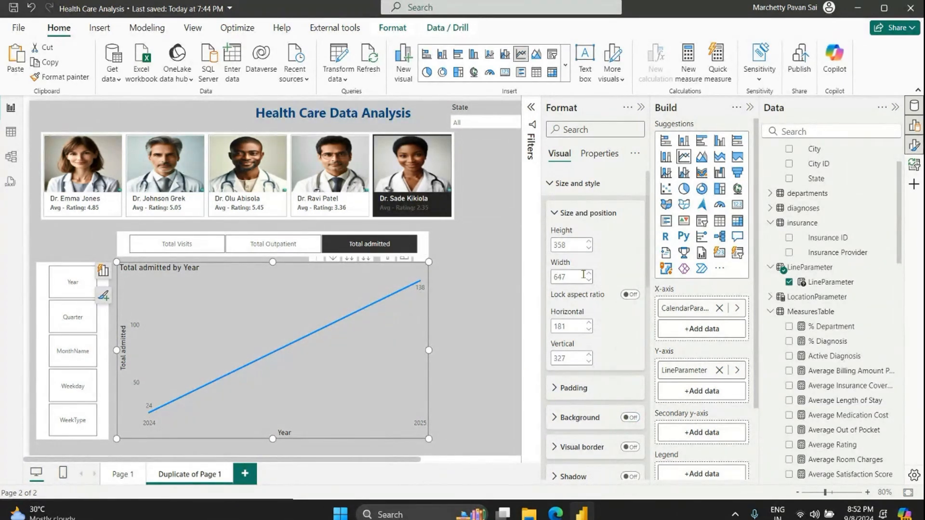
click(563, 183)
Turn off the Y-axis and X-axis titles of the line chart.
click(574, 258)
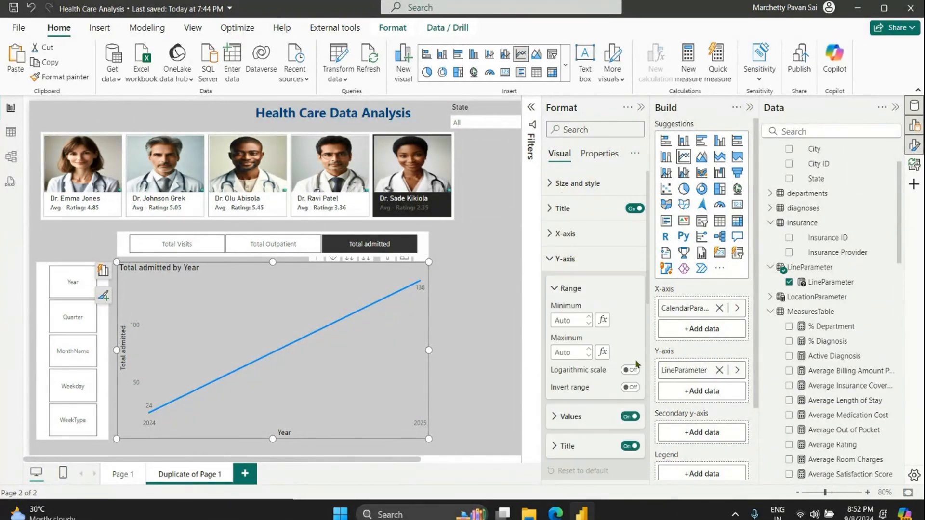
click(628, 447)
click(570, 259)
click(567, 233)
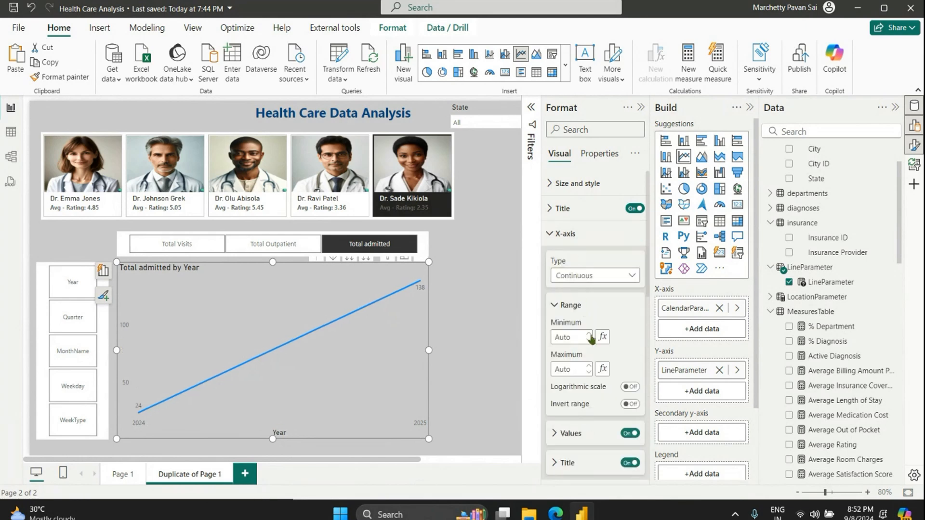
click(627, 463)
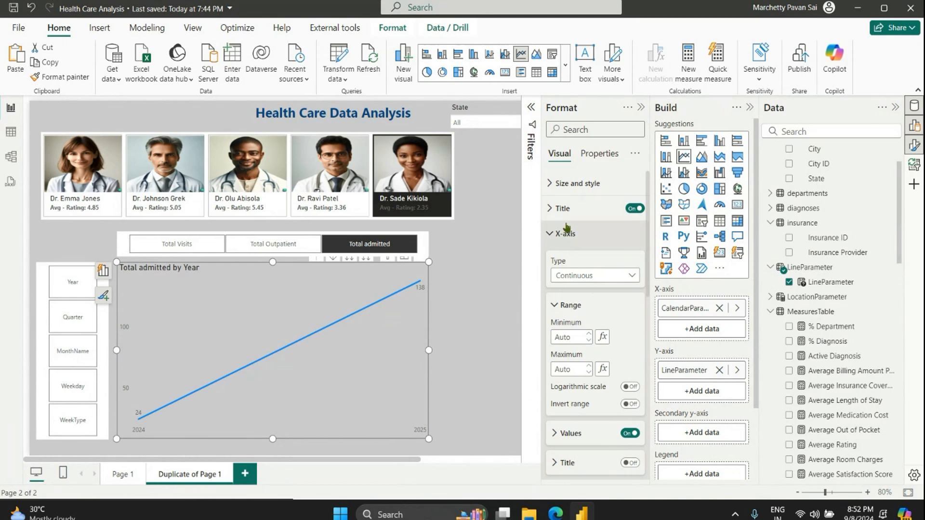
Make the line chart's X-axis and Y-axis values bold.
click(613, 434)
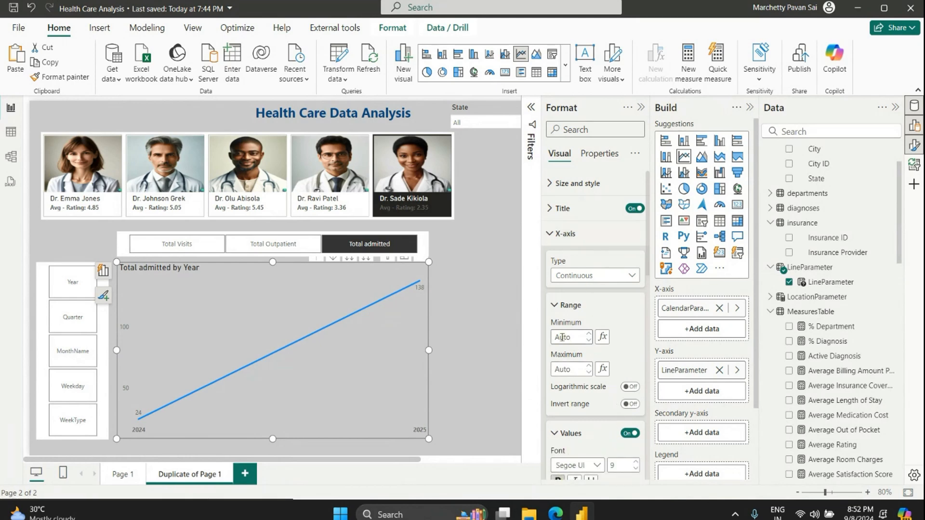
click(564, 234)
click(565, 258)
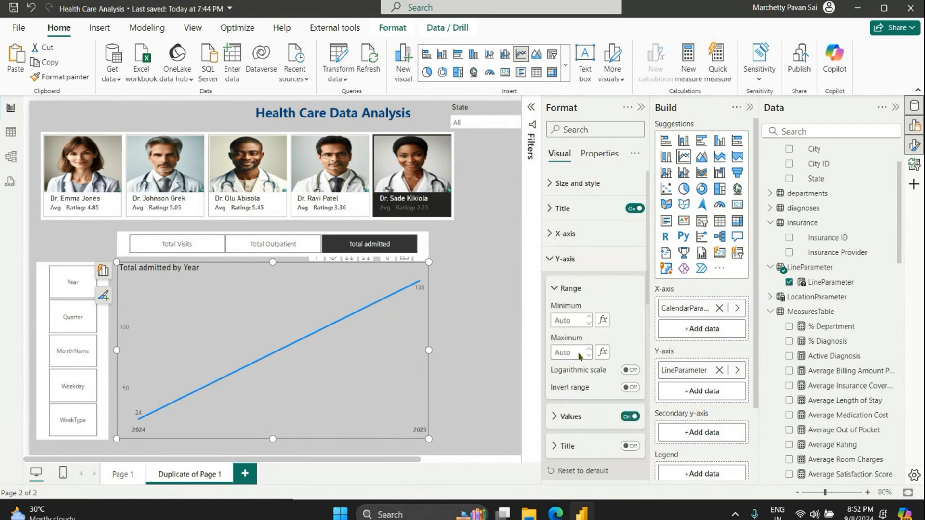
click(571, 424)
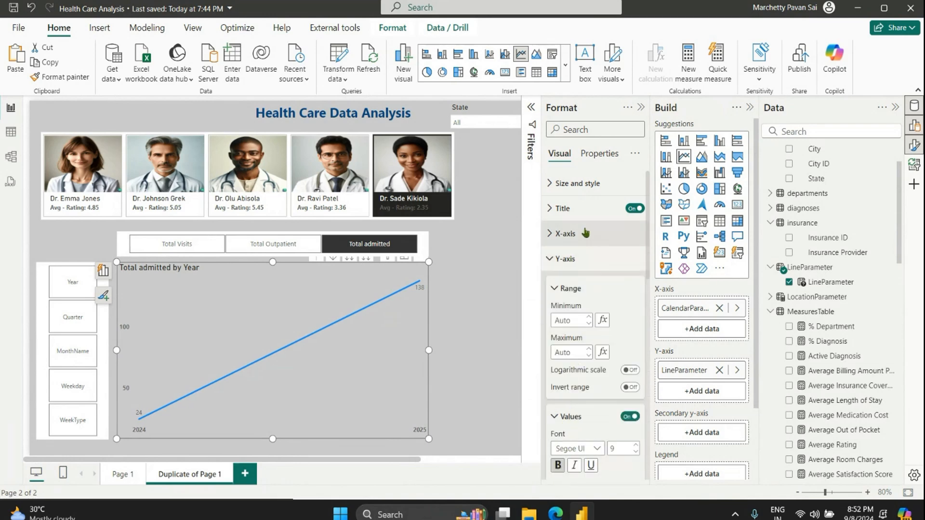
Center the line chart's title horizontally.
click(561, 208)
click(574, 451)
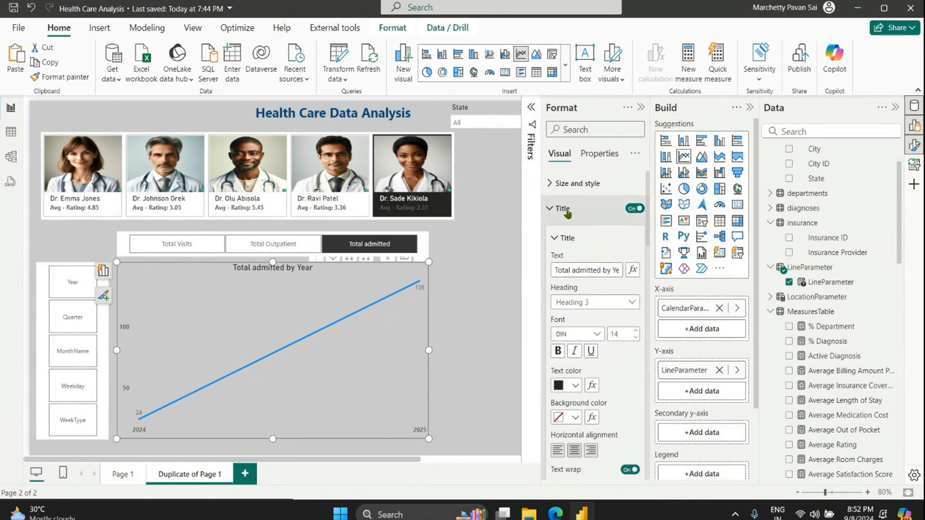
click(561, 208)
Turn on the line chart's background and set its color to light gray.
click(578, 183)
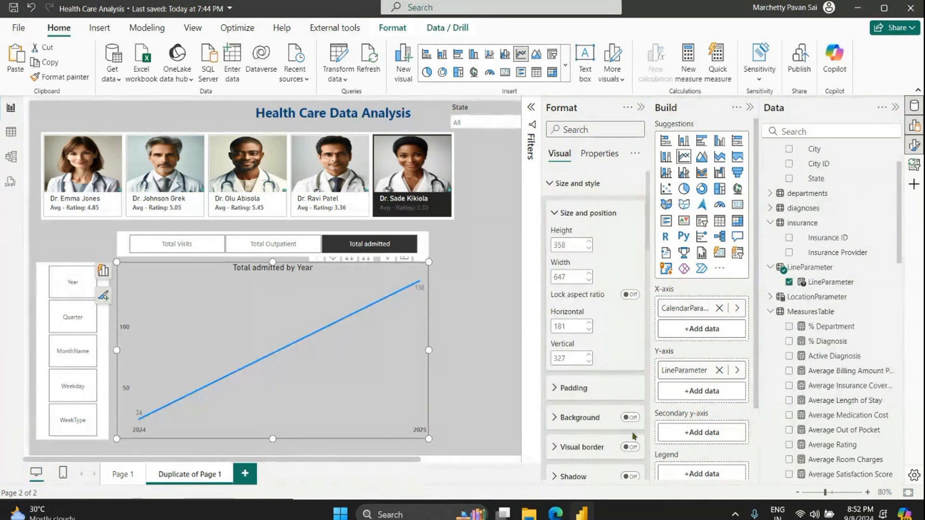
click(629, 417)
click(585, 417)
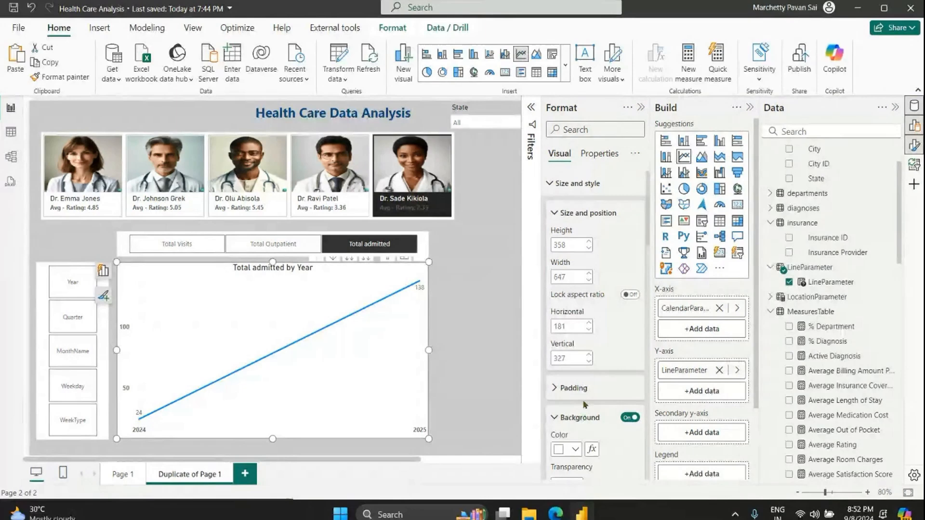
click(572, 448)
click(567, 290)
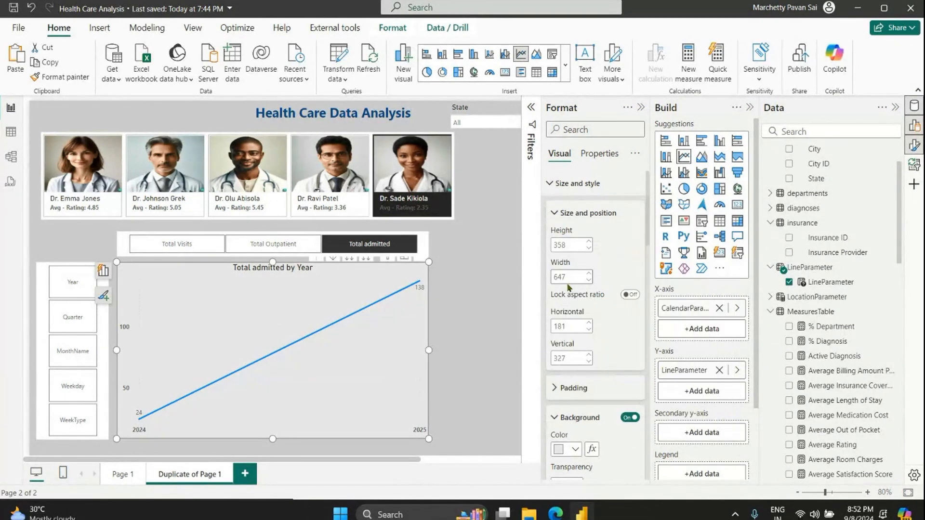
click(485, 298)
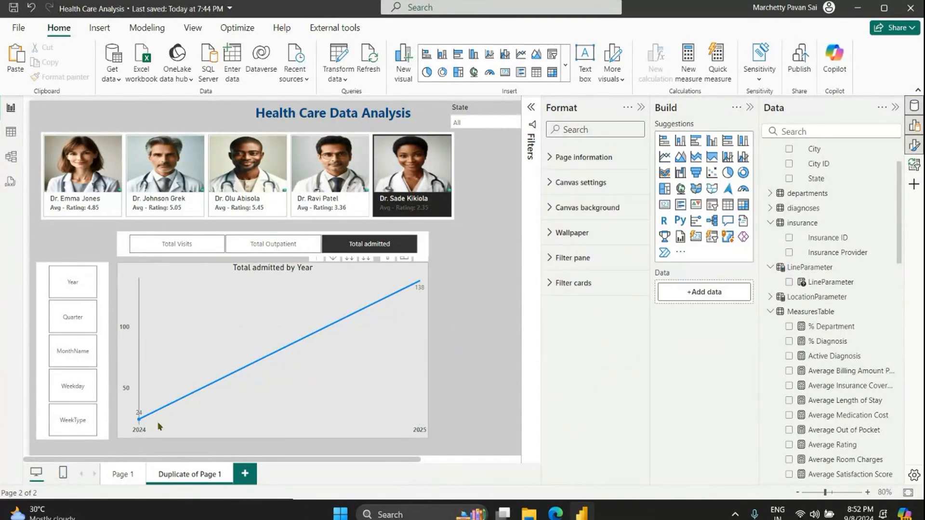
Check the line chart for Total Outpatient and Total Visits, and by Year, Quarter, MonthName and Weekday, using the slicers.
click(305, 246)
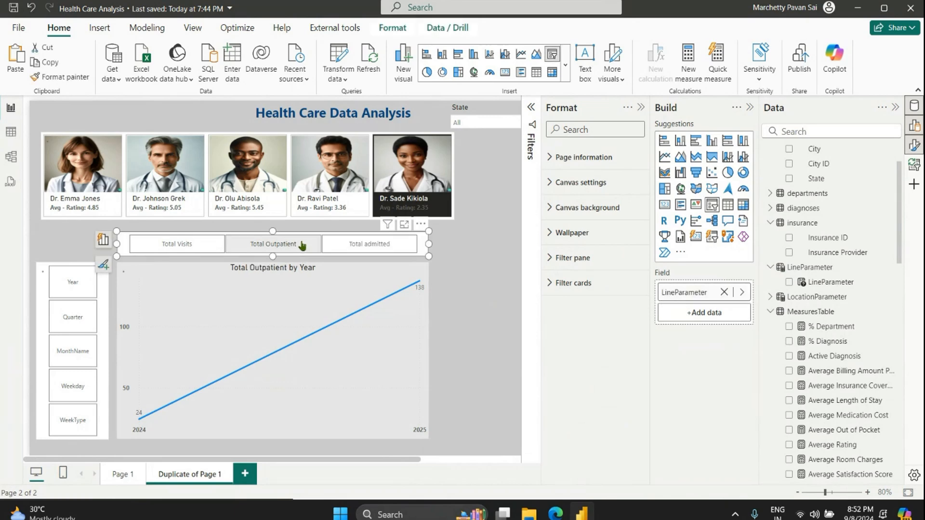
click(191, 246)
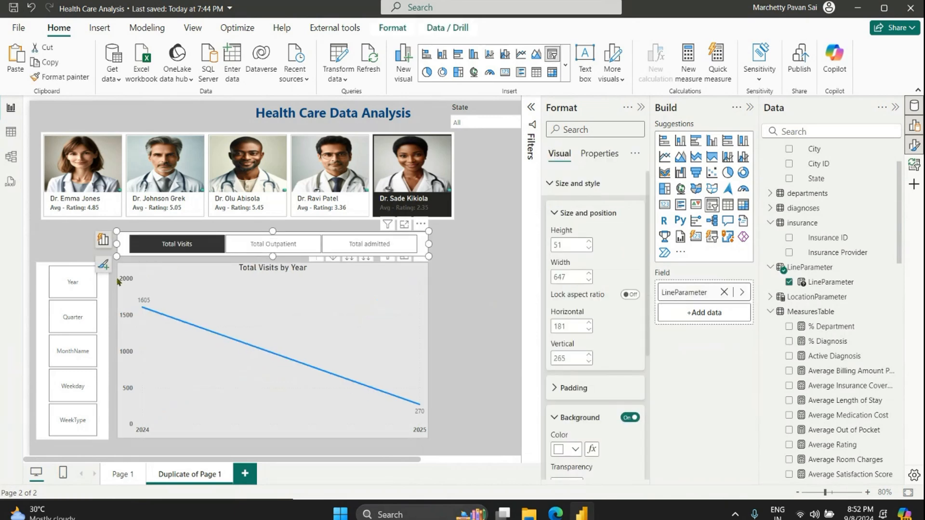
click(68, 282)
click(69, 316)
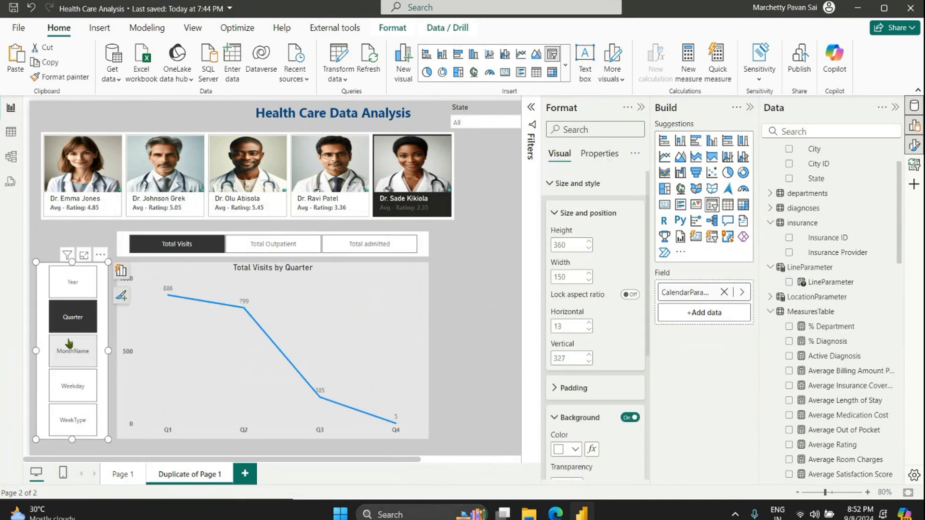
click(72, 350)
click(71, 385)
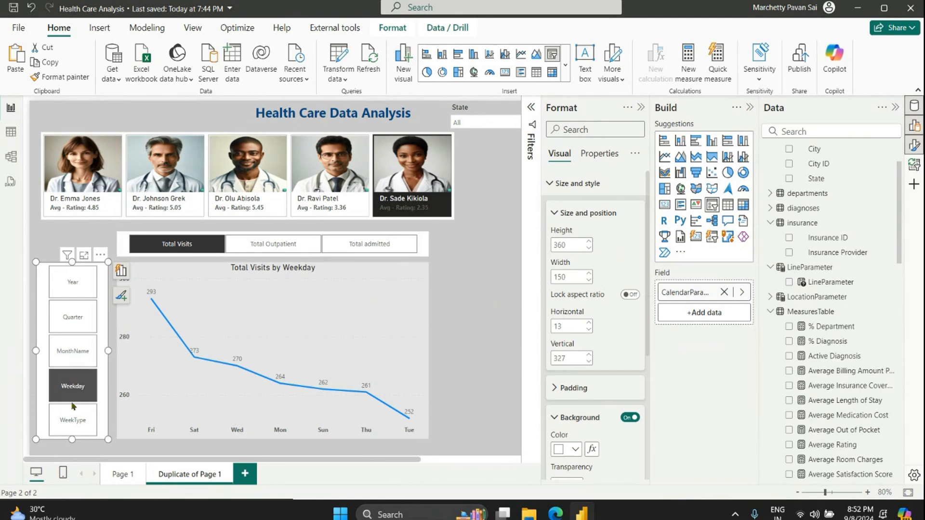
click(68, 355)
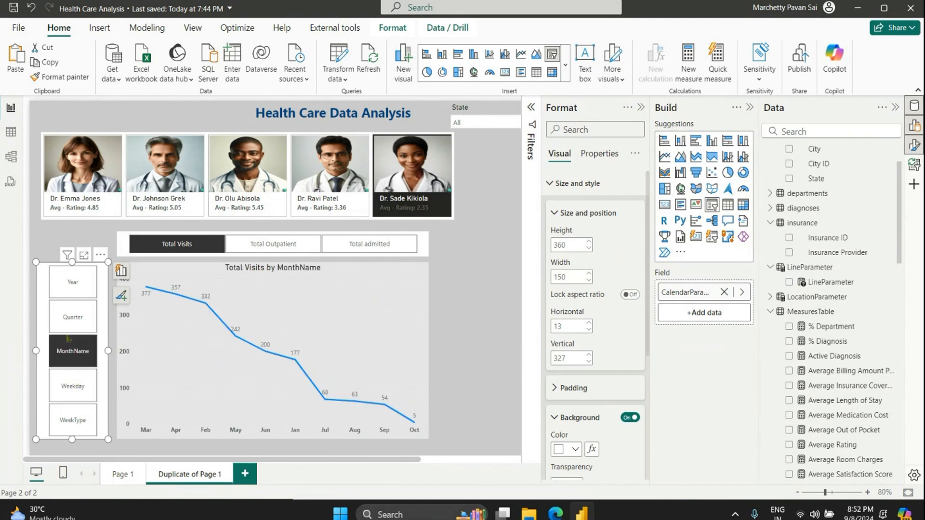
click(70, 319)
click(72, 283)
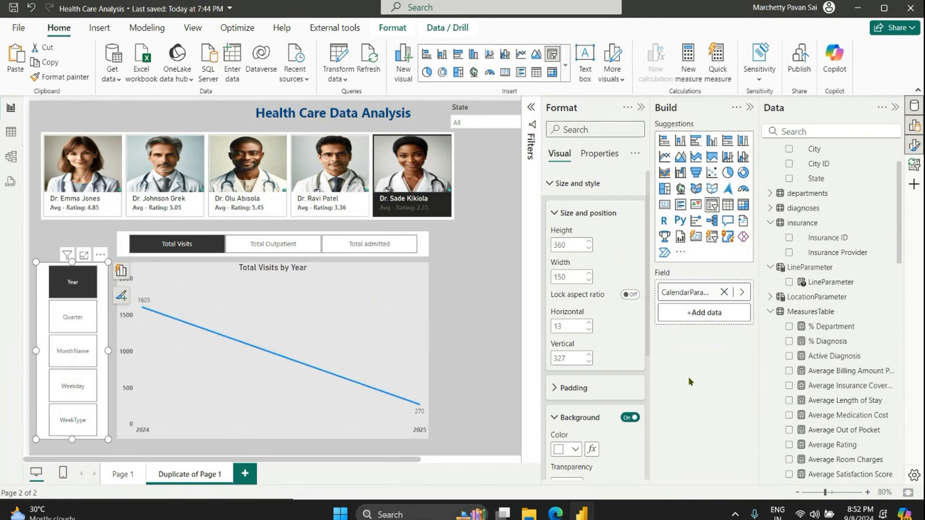
In the Calendar table, sort the MonthName column by the Month column.
click(16, 137)
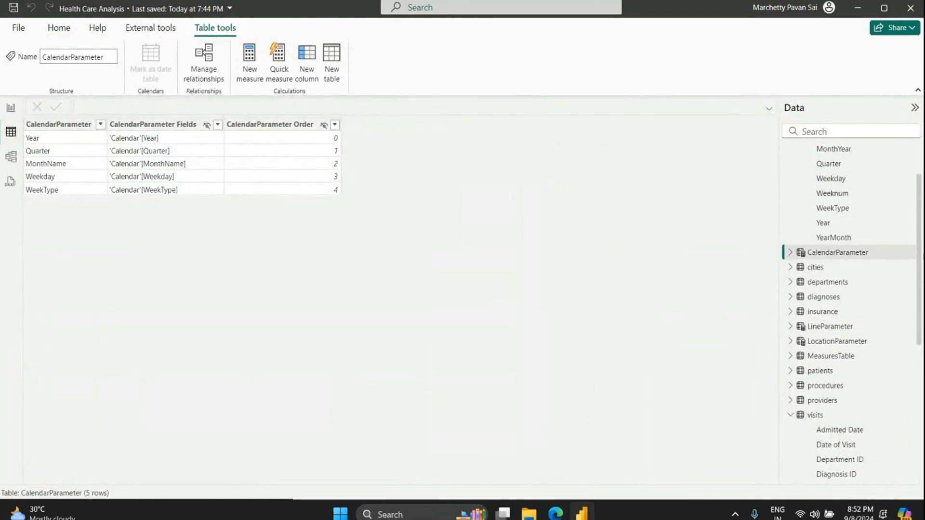
scroll(851, 231, up, 2)
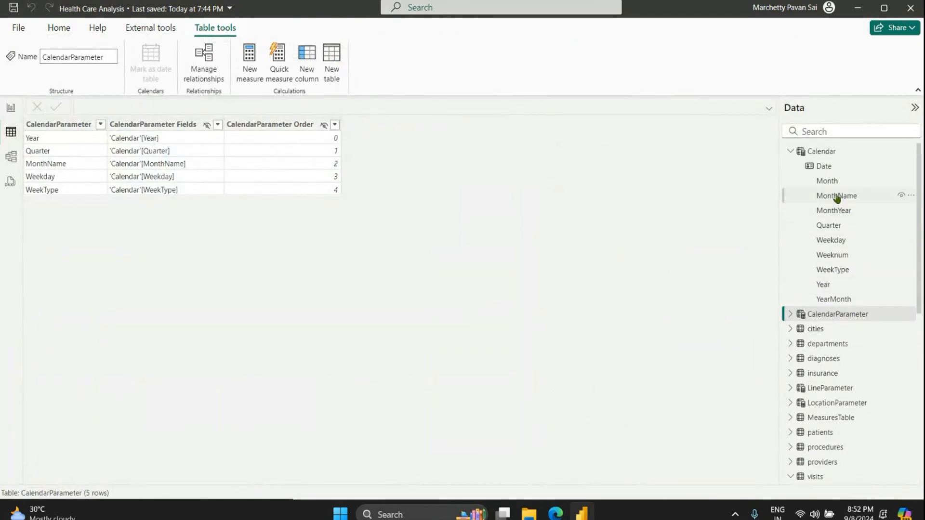
click(825, 152)
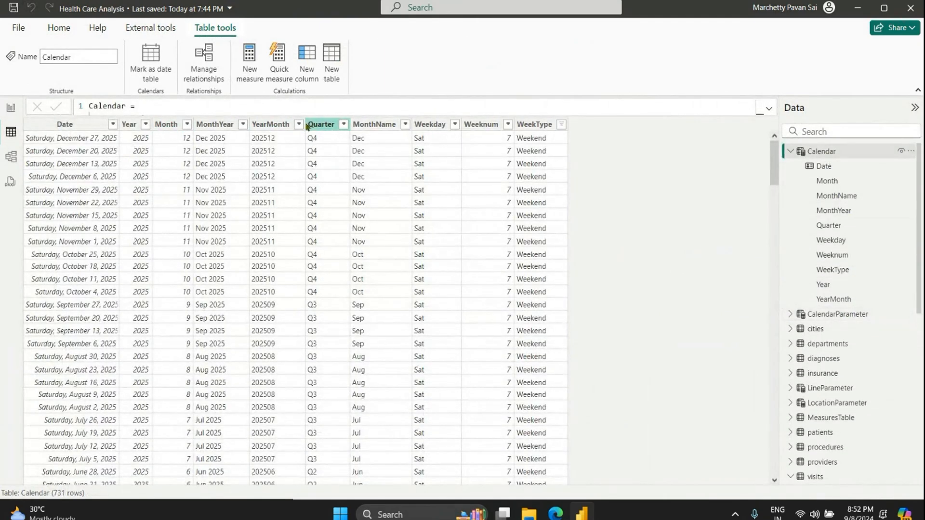
click(368, 124)
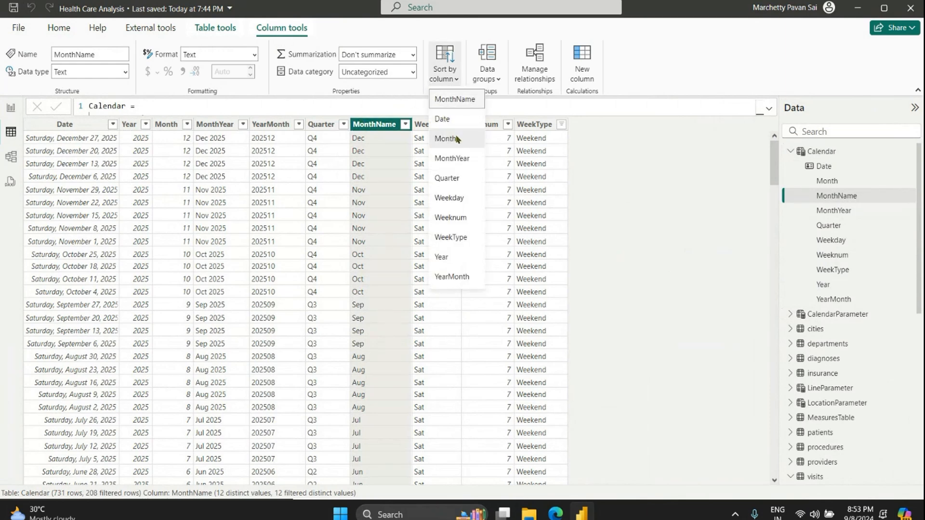
click(453, 139)
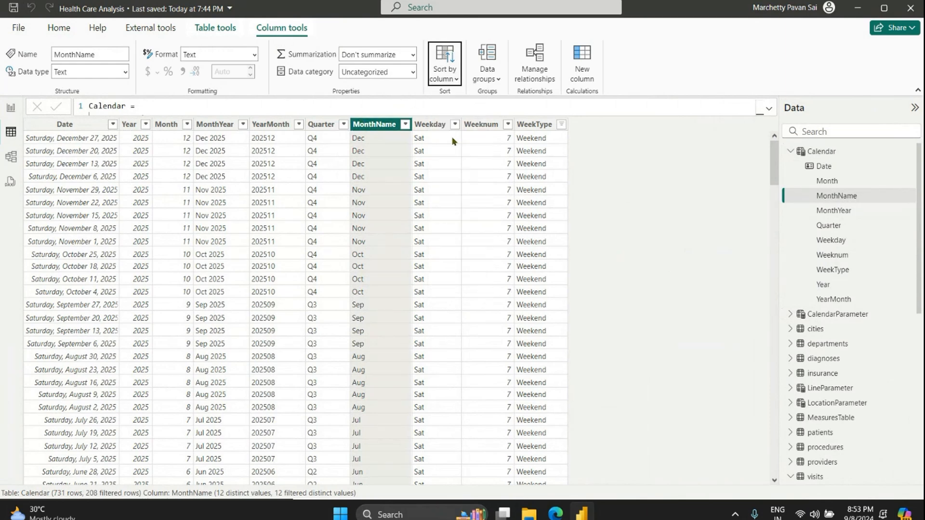
Back in the report, show the line chart by MonthName and set its measure to Total admitted.
click(8, 109)
click(74, 354)
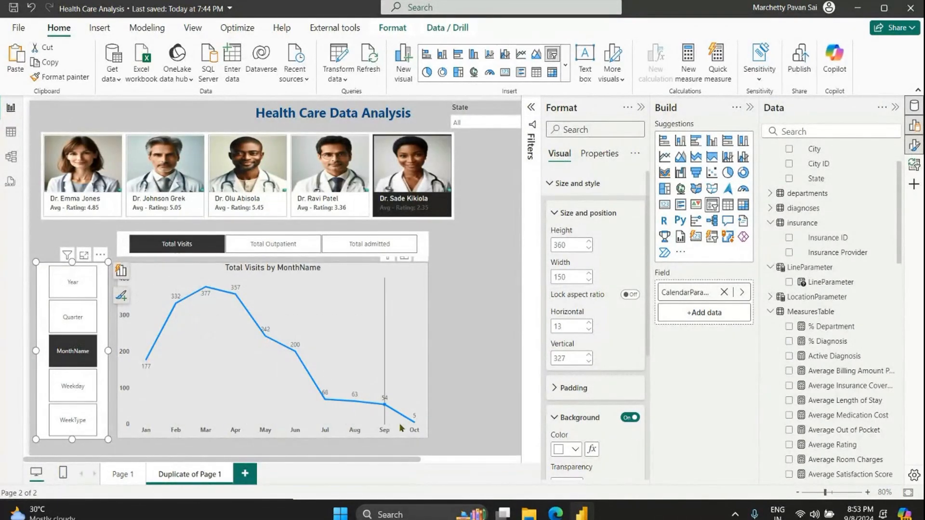
click(236, 250)
click(366, 246)
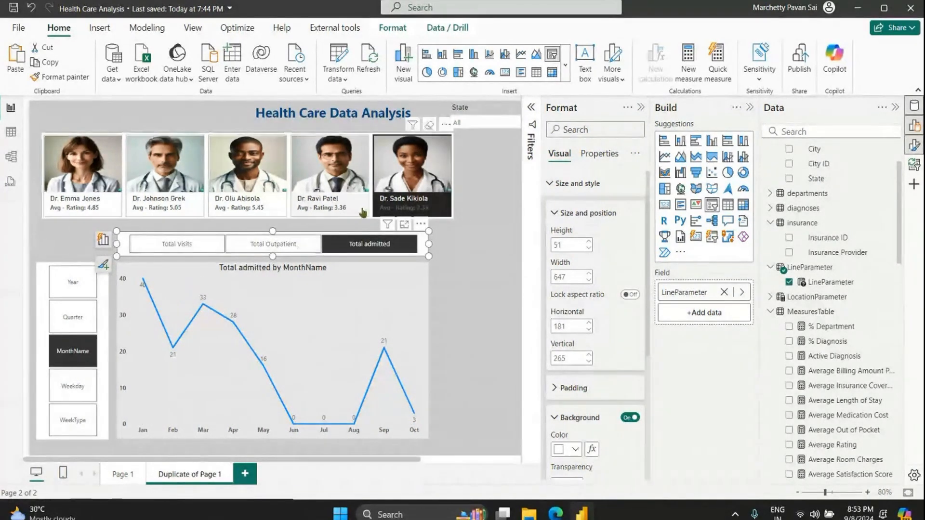
Clear the selected doctor in the provider slicer and switch the chart's axis to Quarter and finally Year.
click(403, 178)
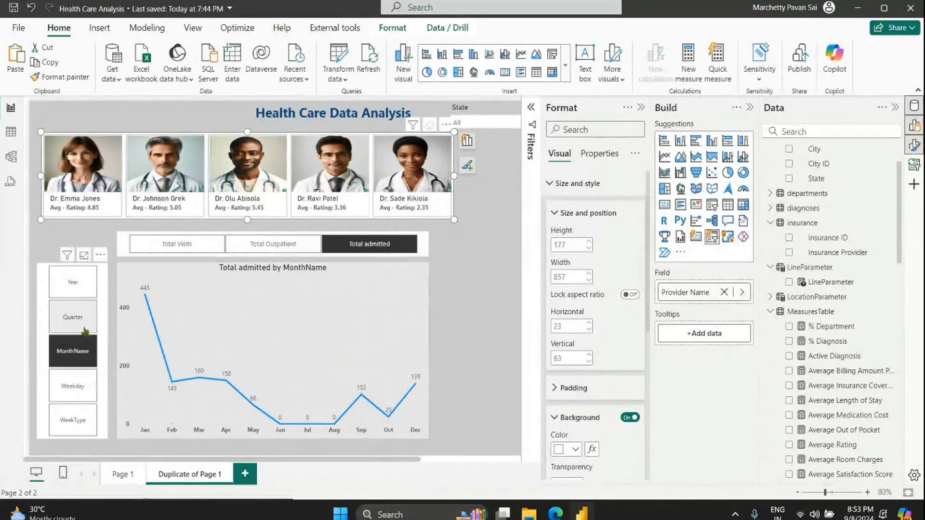
click(73, 316)
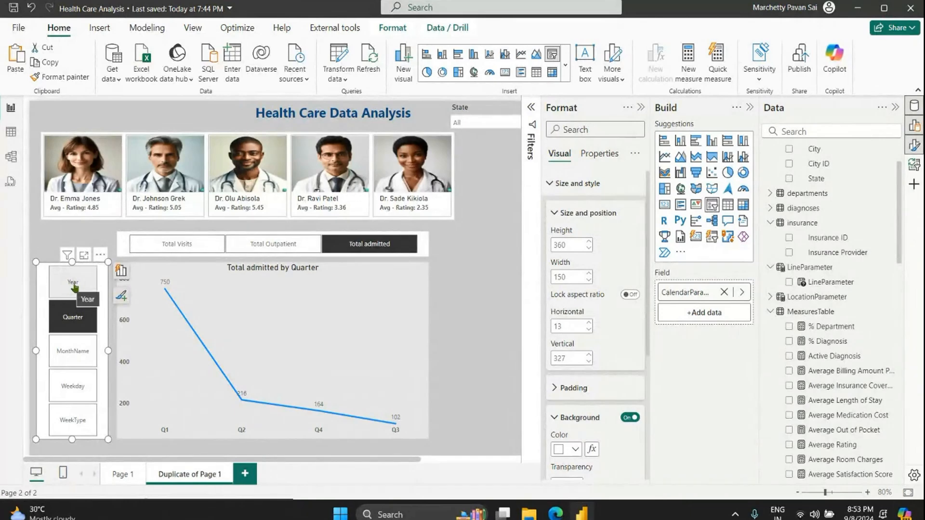
click(75, 286)
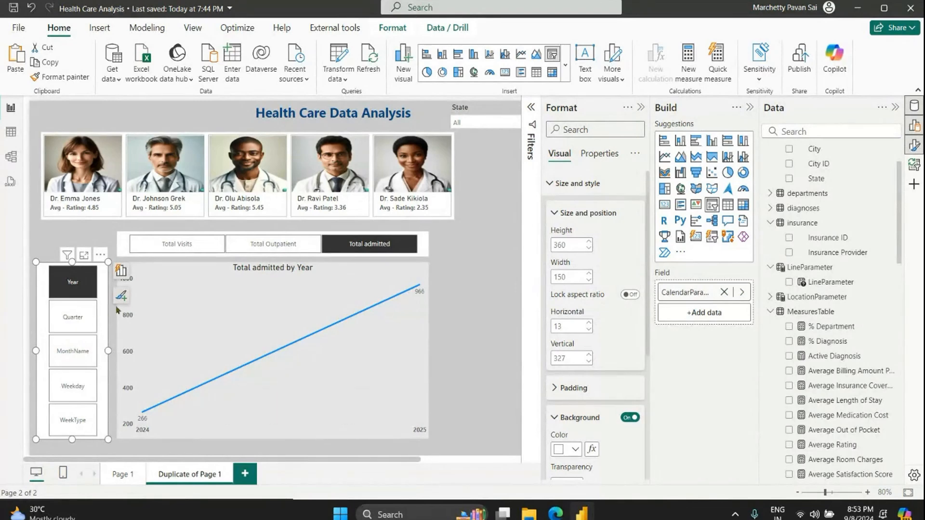
Turn off the background of the measure slicer and the calendar slicer.
click(124, 244)
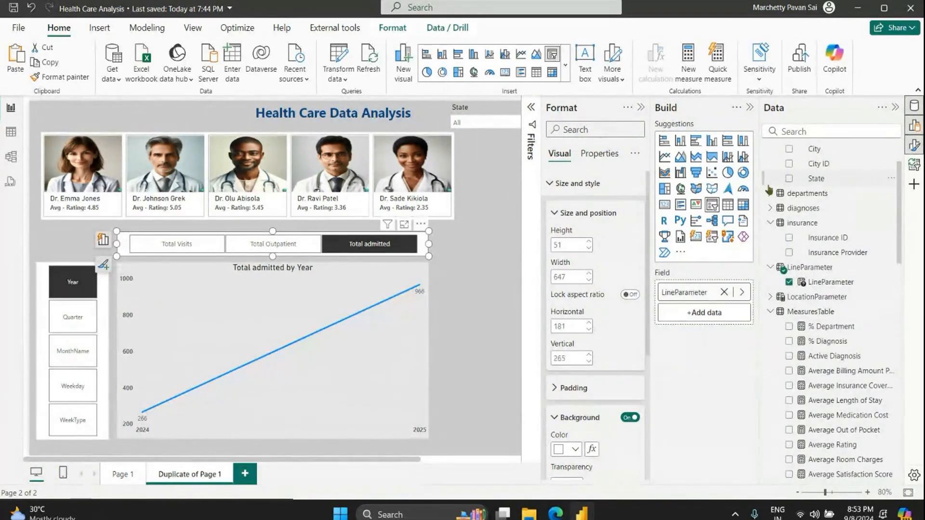
click(578, 184)
click(590, 188)
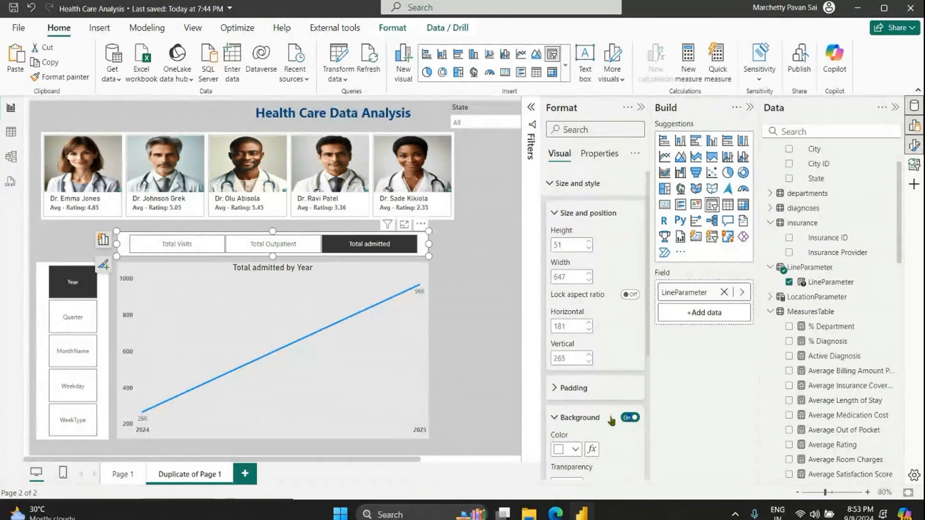
click(629, 418)
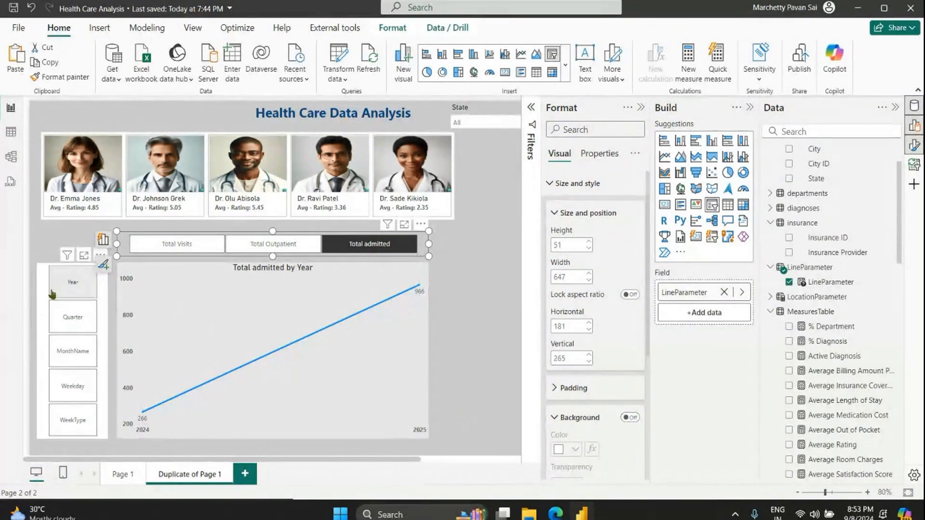
click(46, 299)
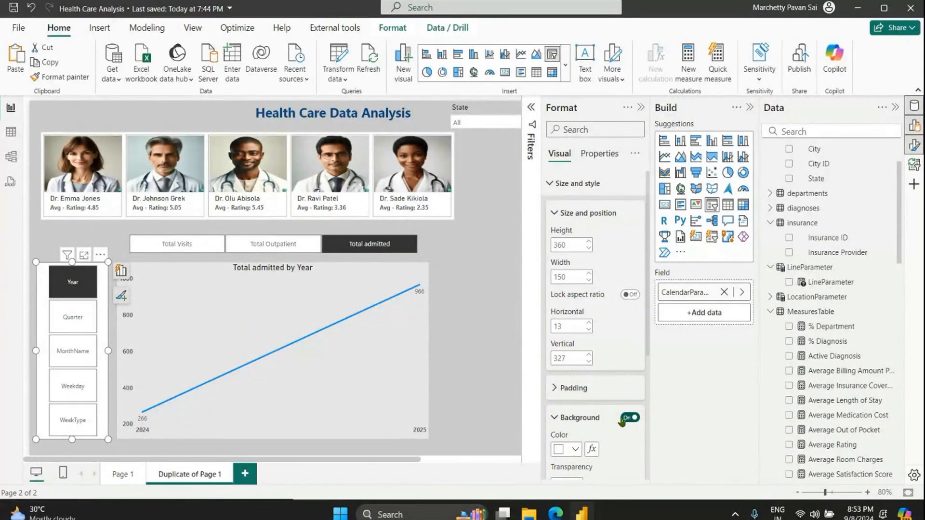
Narrow the calendar slicer to a width of about 143 and move both slicers to the page's left edge, aligned with each other.
mouse_move(108, 351)
mouse_down()
mouse_move(97, 350)
mouse_move(107, 352)
mouse_up()
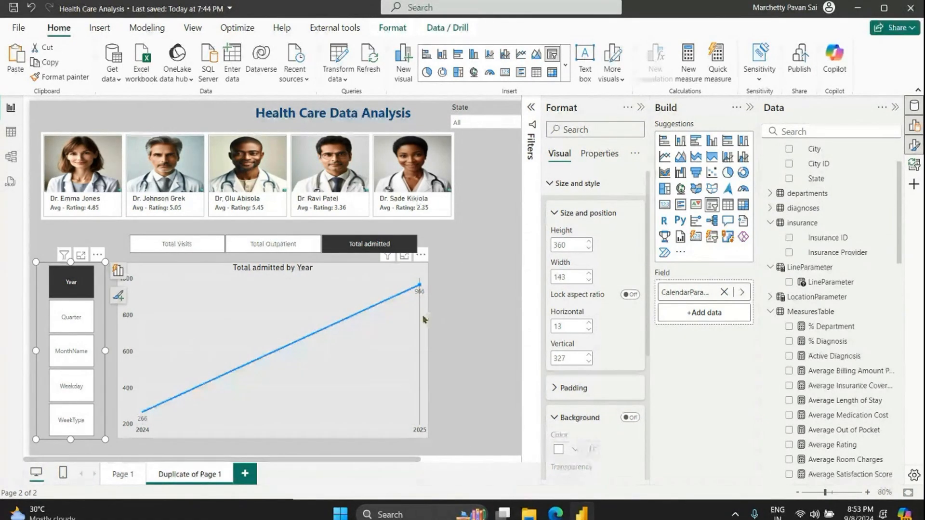
click(448, 311)
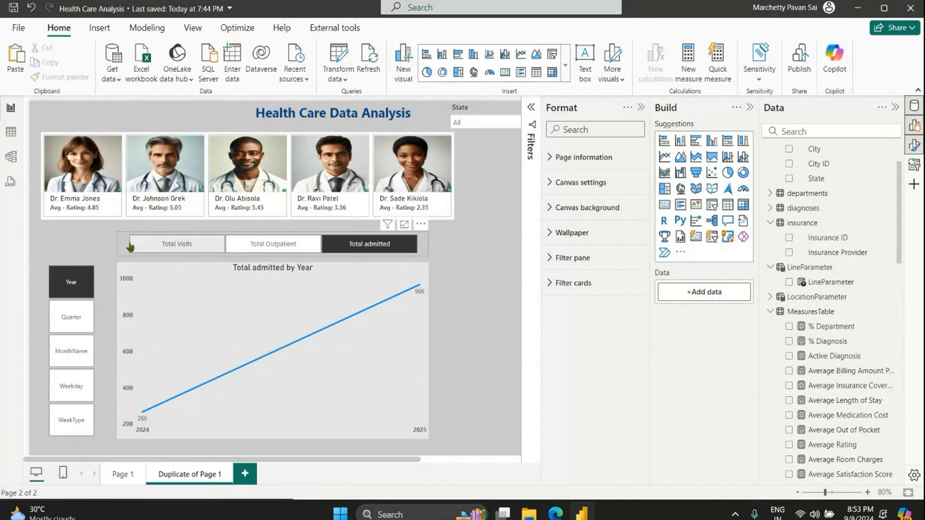
drag(119, 244, 63, 243)
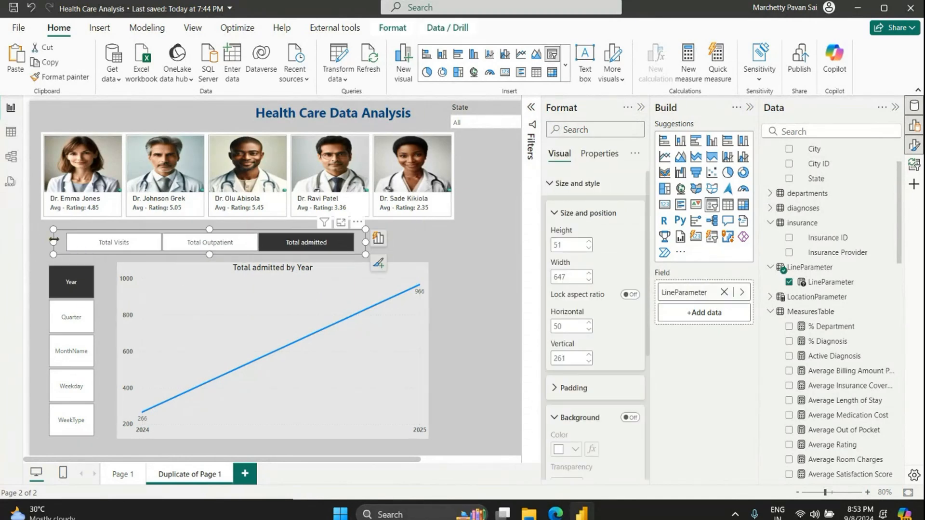
drag(55, 245, 47, 245)
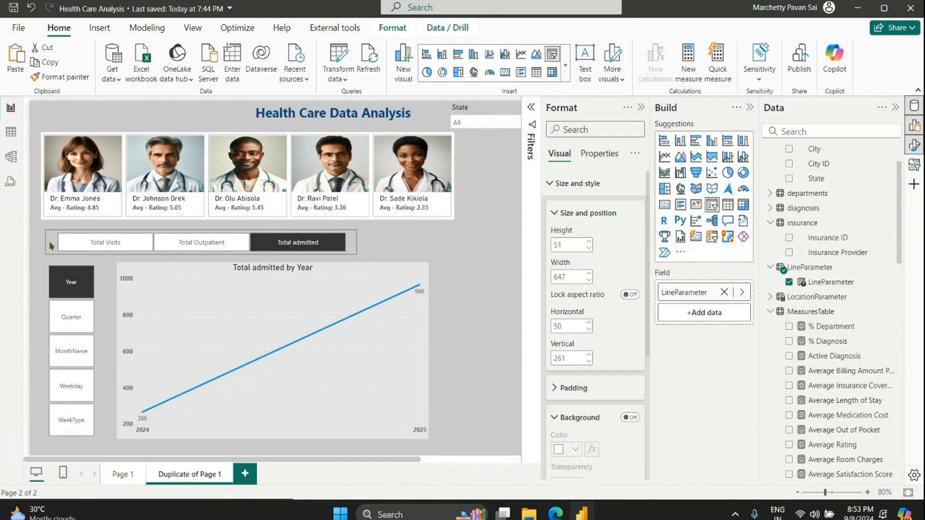
drag(103, 327, 97, 327)
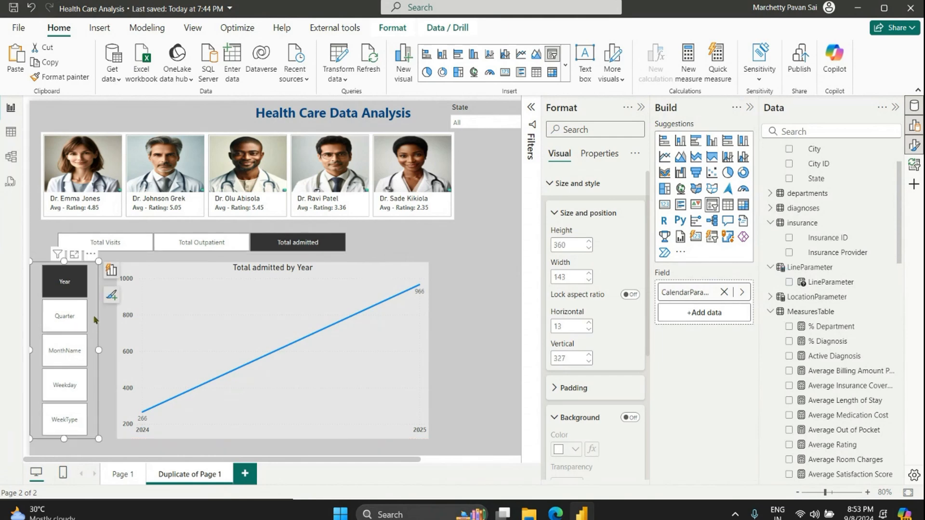
drag(49, 236, 32, 236)
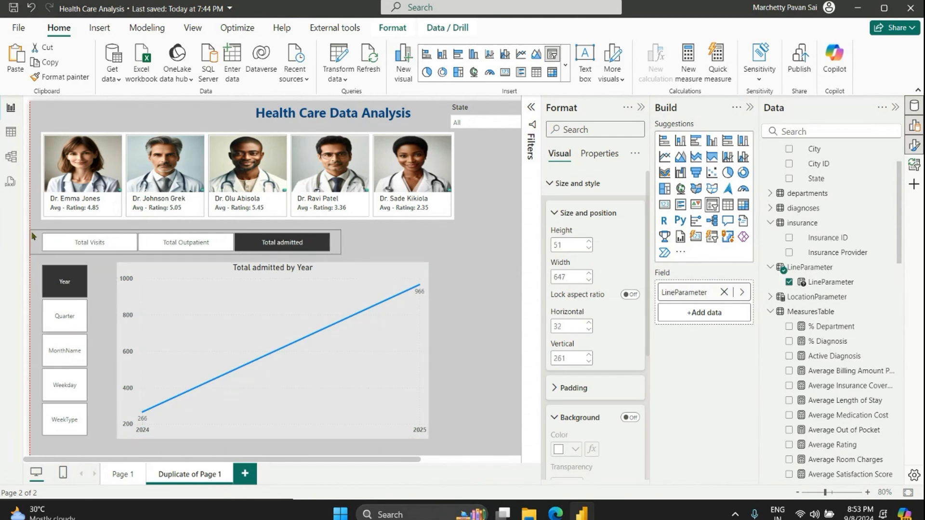
Narrow the line chart and move it next to the calendar slicer, ending level with the measure slicer's right edge.
click(448, 353)
click(422, 349)
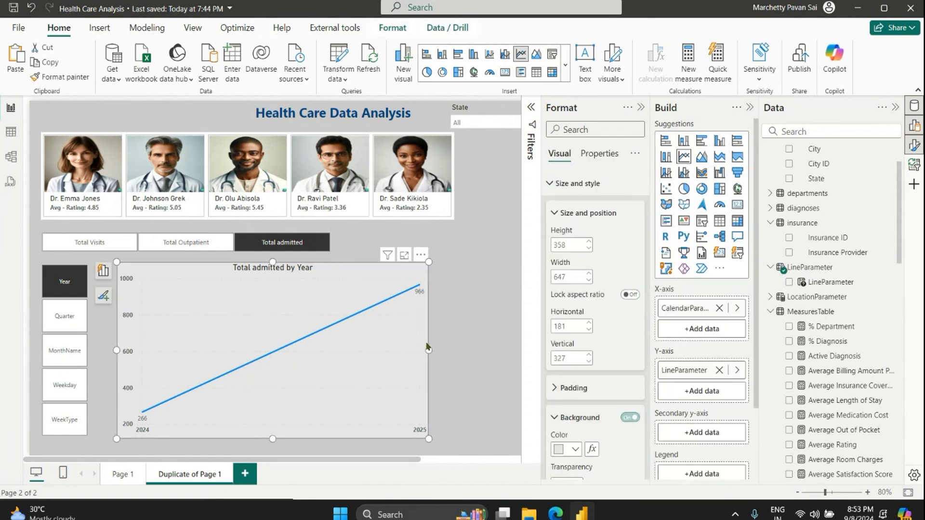
drag(425, 348, 304, 346)
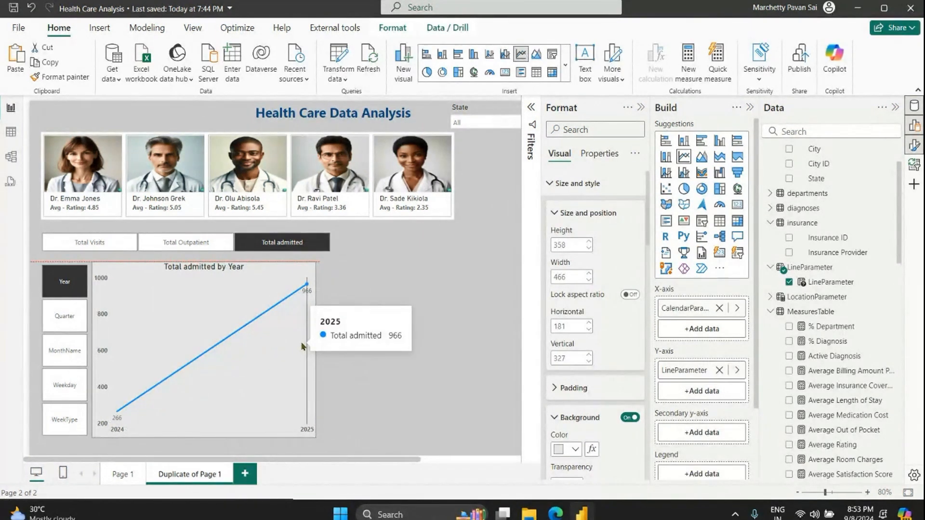
click(335, 372)
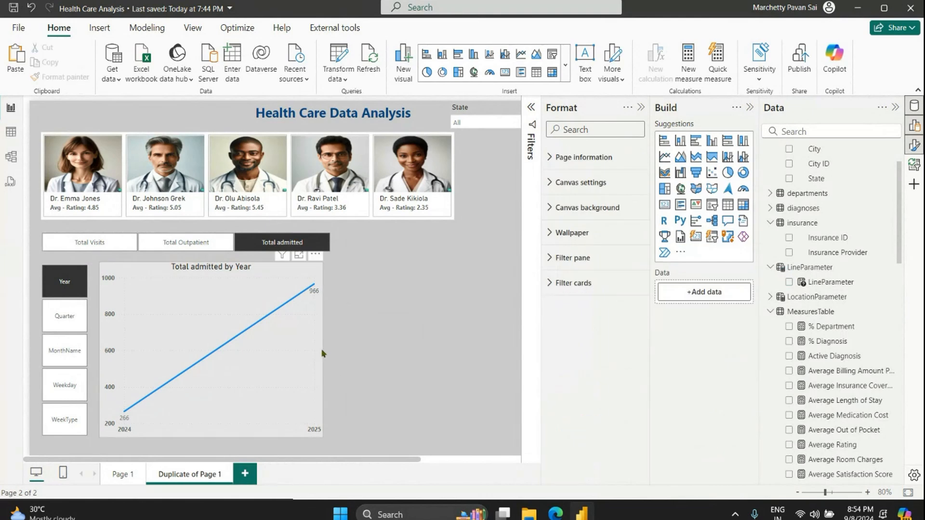
click(321, 351)
drag(322, 350, 329, 352)
click(403, 373)
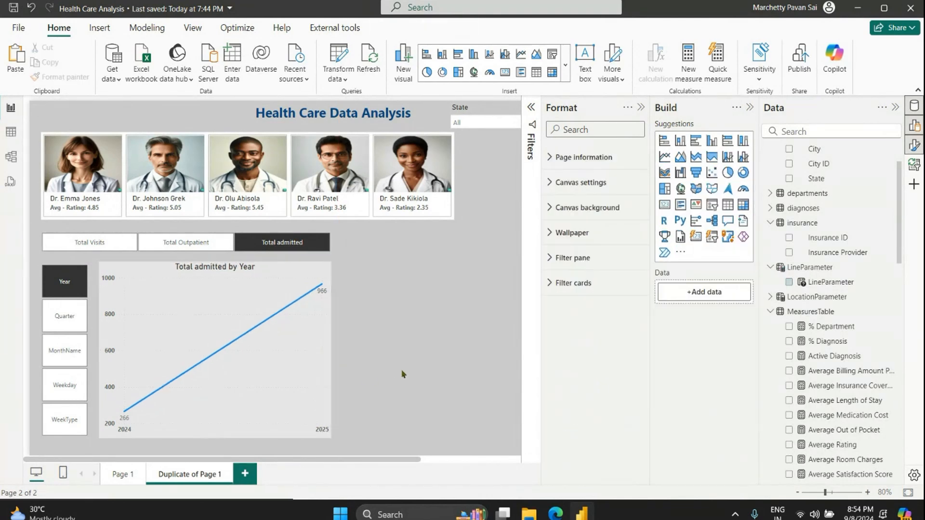
Insert a clustered column chart and size it as a wide, short visual beside the line chart, below the doctor cards.
click(640, 108)
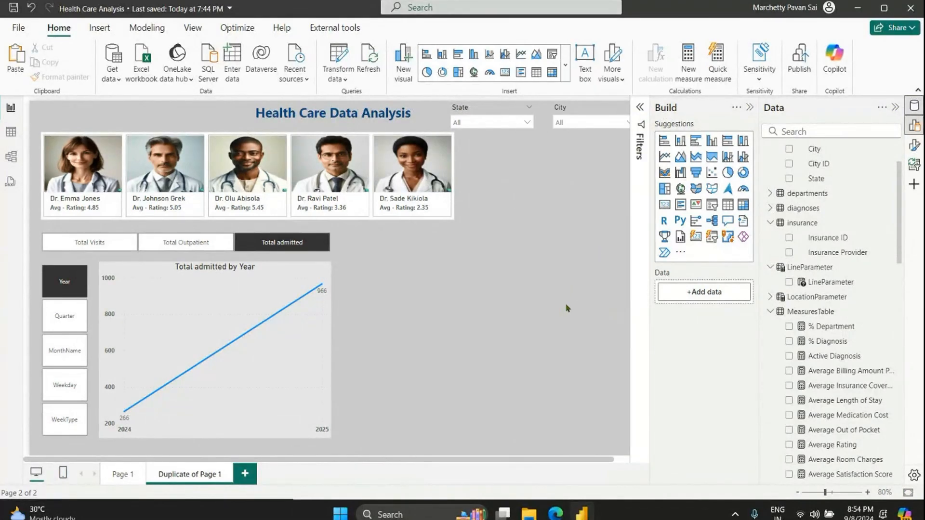
click(750, 108)
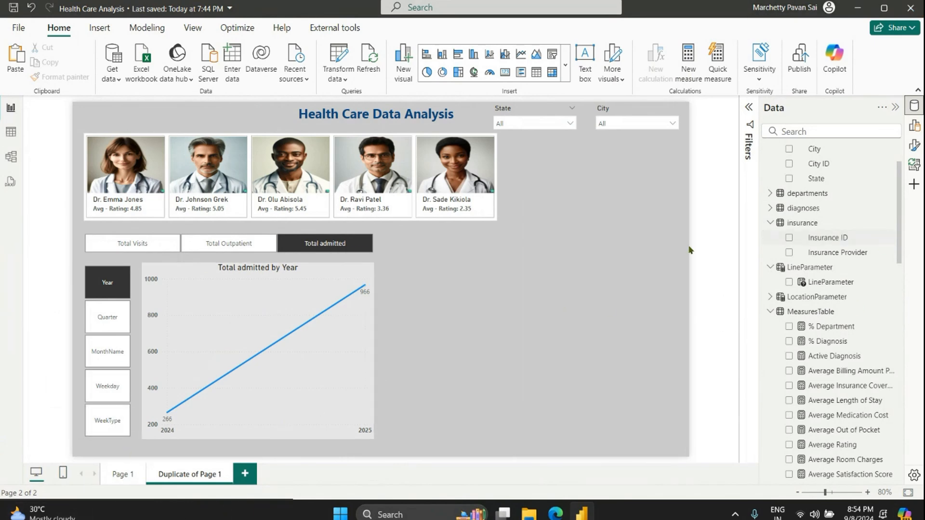
click(473, 54)
drag(468, 435, 478, 402)
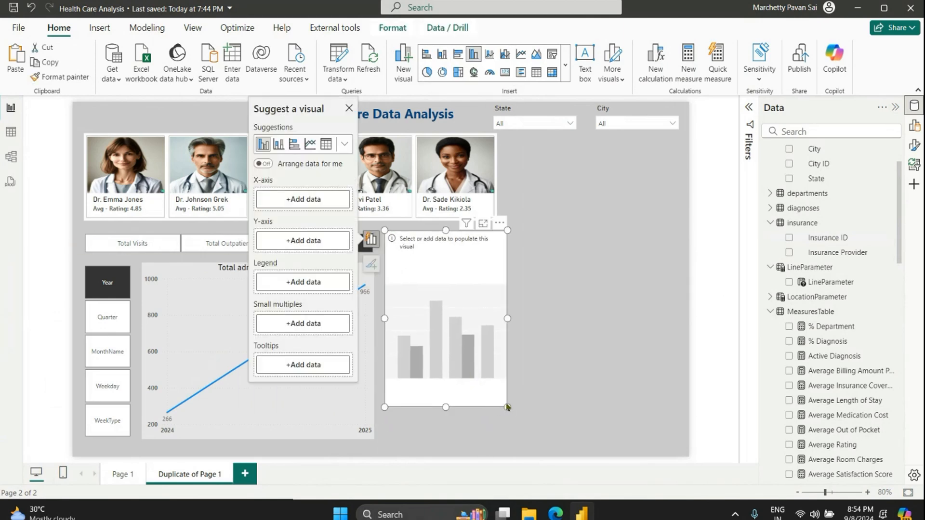
drag(508, 406, 595, 331)
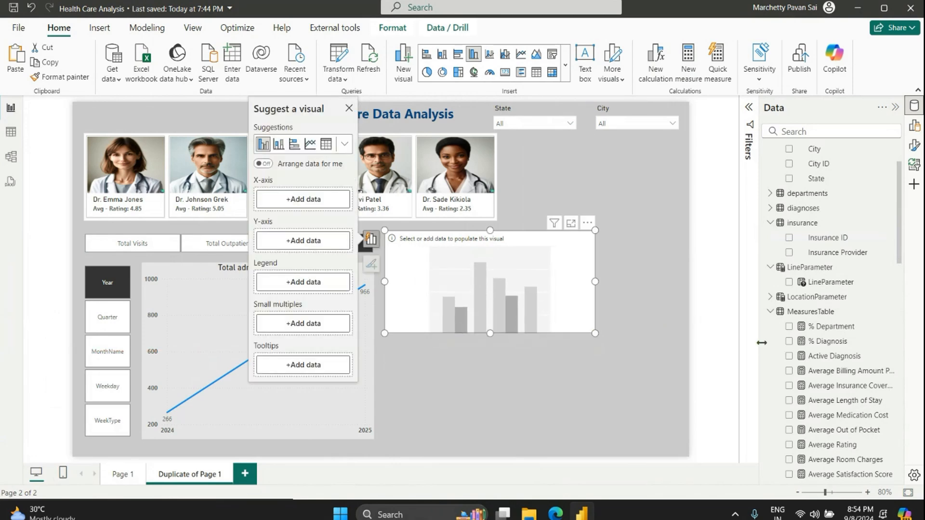
Plot Total Patients on the new column chart's Y-axis against Length of Stay Group on its X-axis.
scroll(799, 351, up, 1)
scroll(802, 355, down, 3)
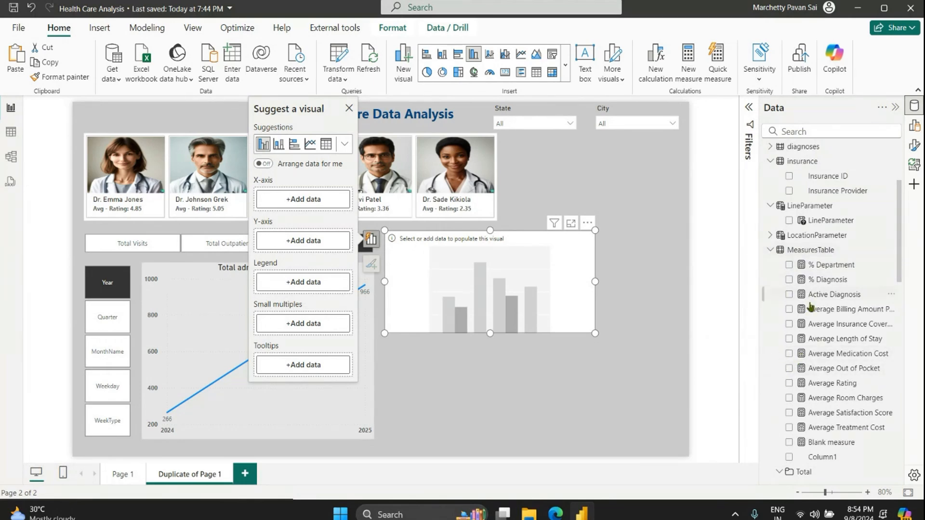
scroll(810, 306, down, 12)
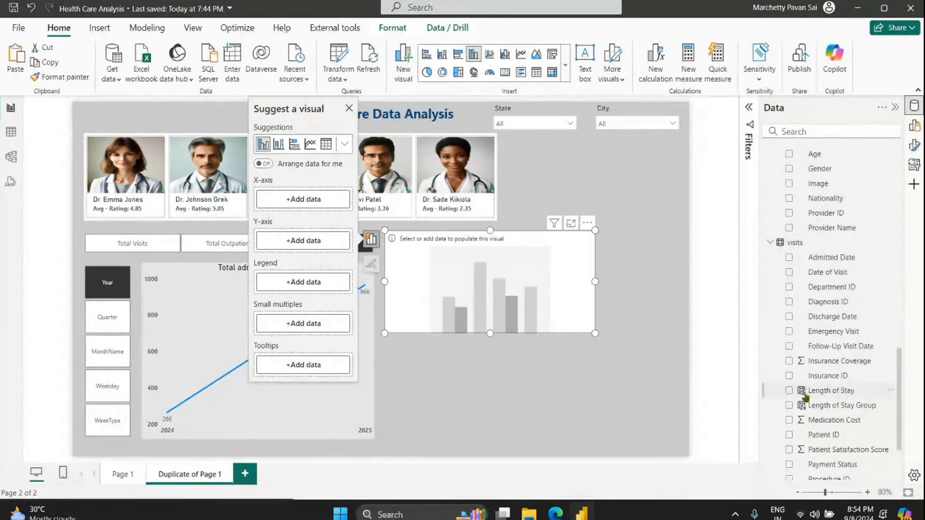
scroll(805, 395, down, 4)
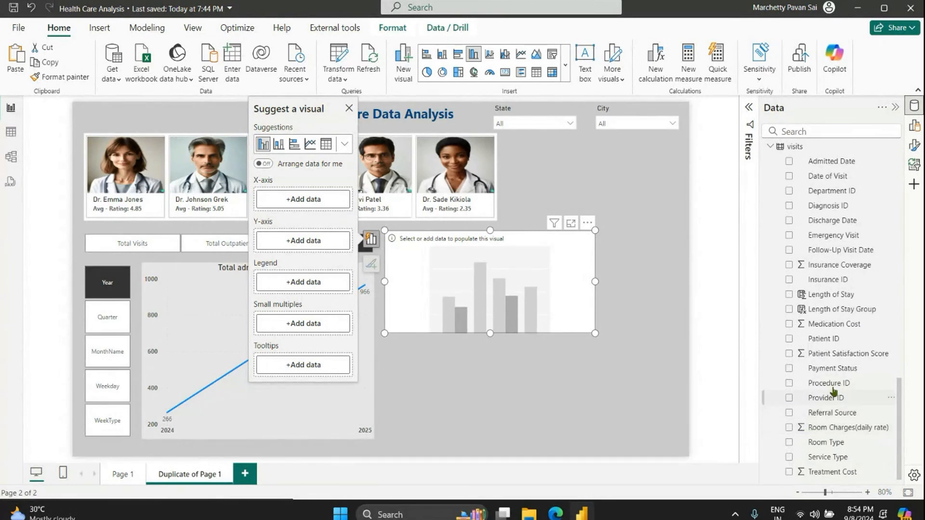
drag(841, 310, 482, 279)
scroll(770, 359, up, 10)
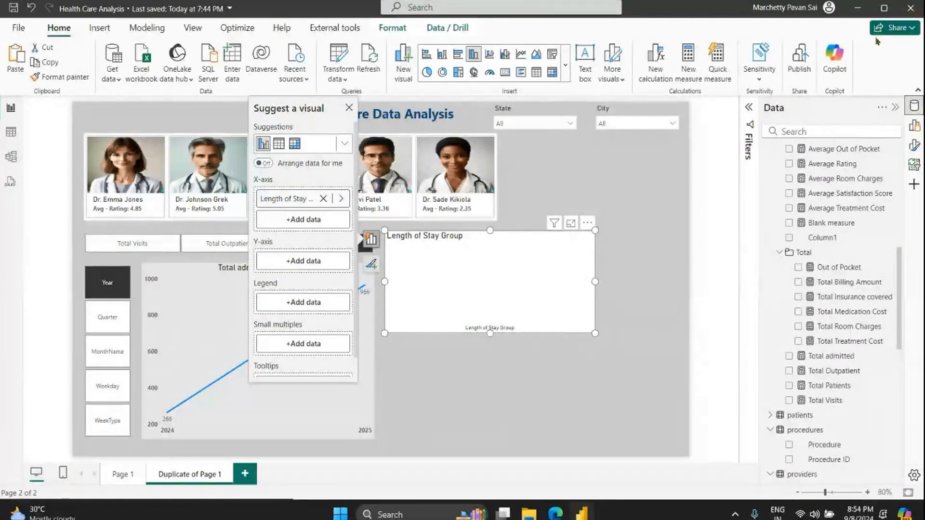
drag(845, 388, 532, 274)
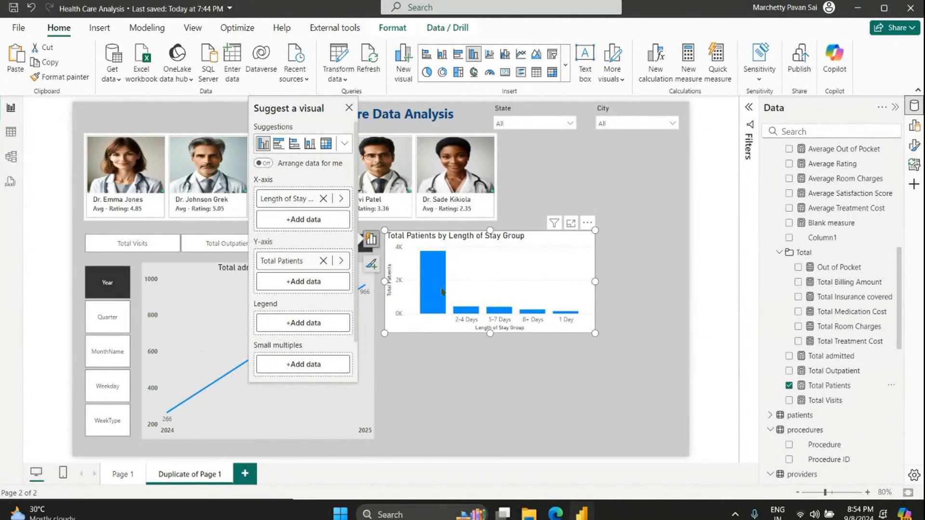
Copy the formatting of Page 1's Total Billing Amount by Department chart onto the Total Patients by Length of Stay Group chart.
click(747, 133)
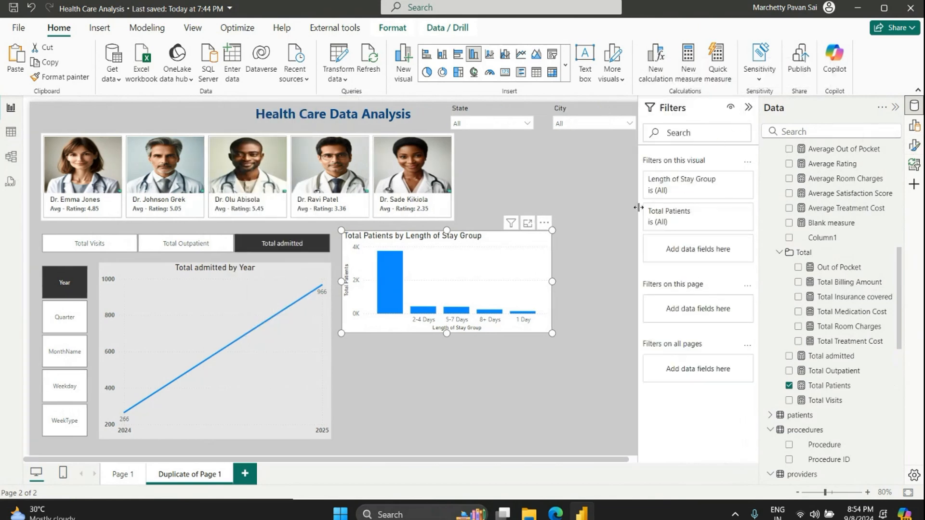
click(375, 367)
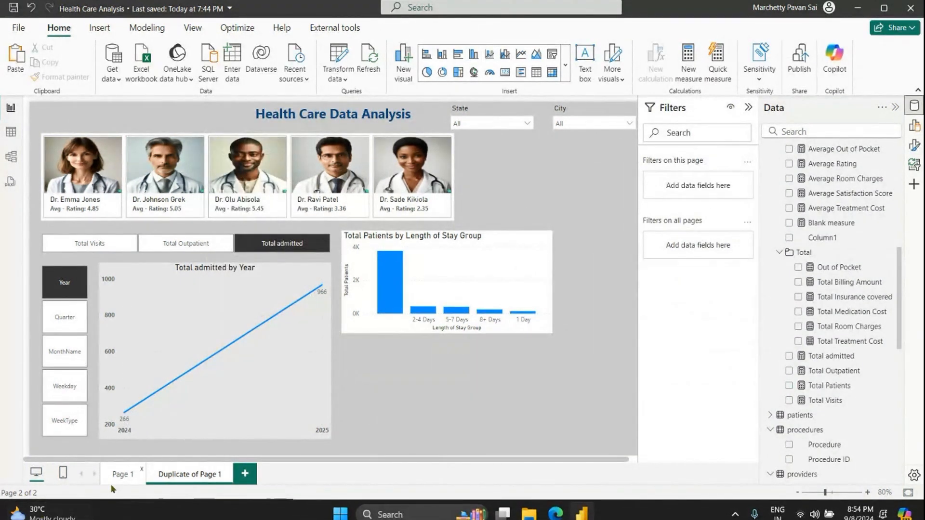
click(120, 474)
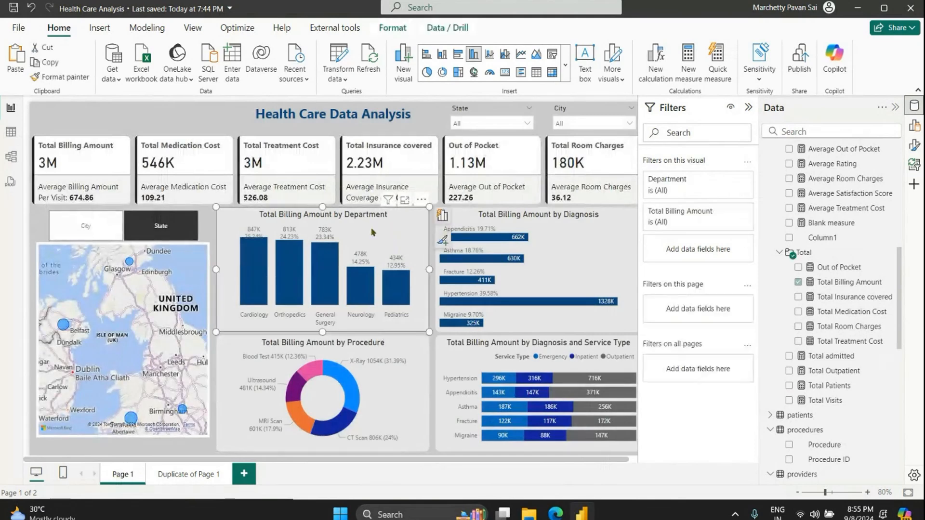
click(56, 77)
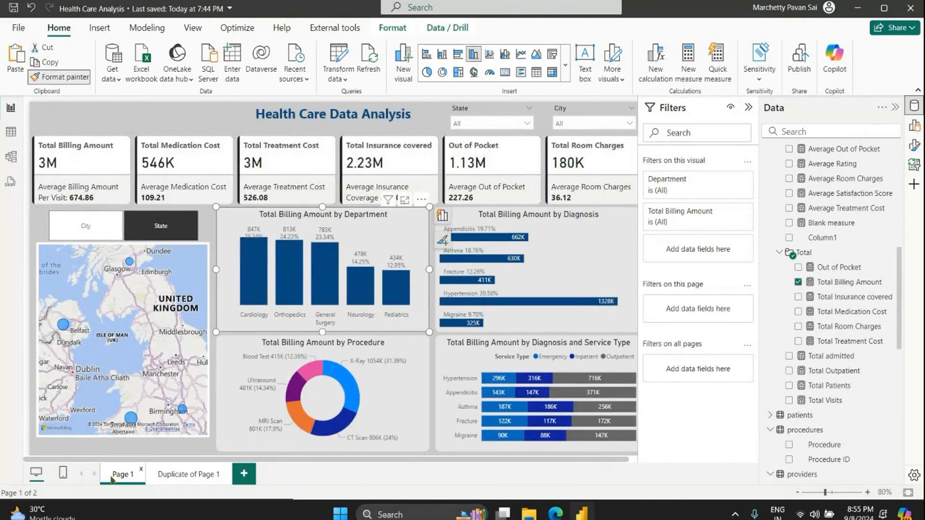
click(161, 474)
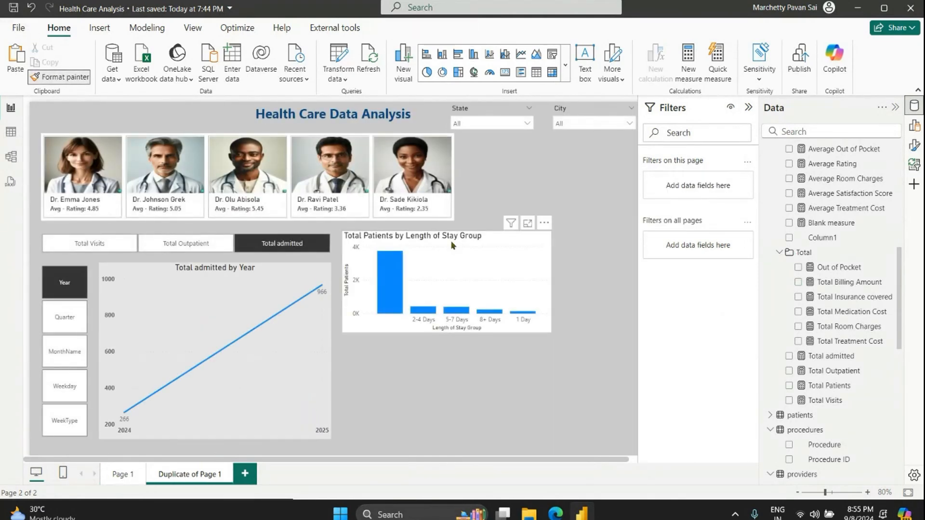
click(452, 245)
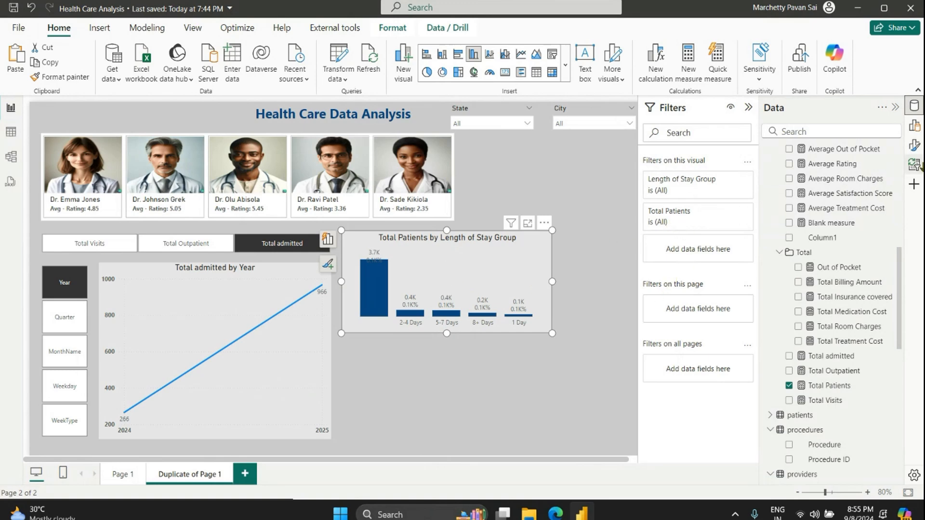
Exclude the blank category from the column chart with a basic visual-level filter on Length of Stay Group.
click(914, 144)
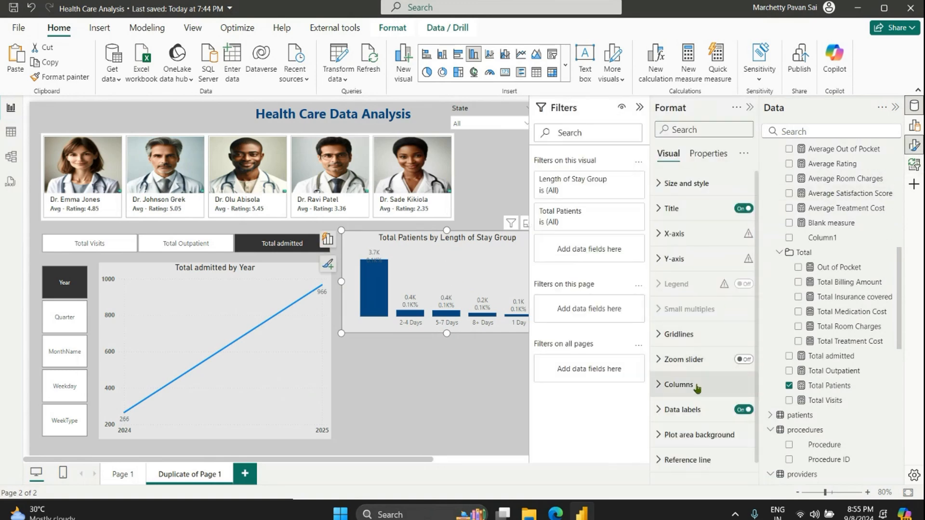
click(742, 410)
click(742, 410)
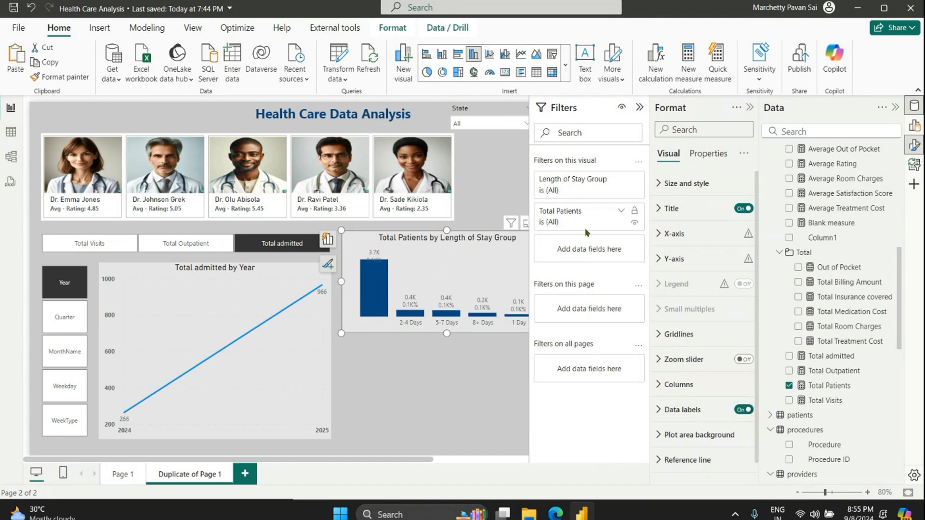
click(597, 186)
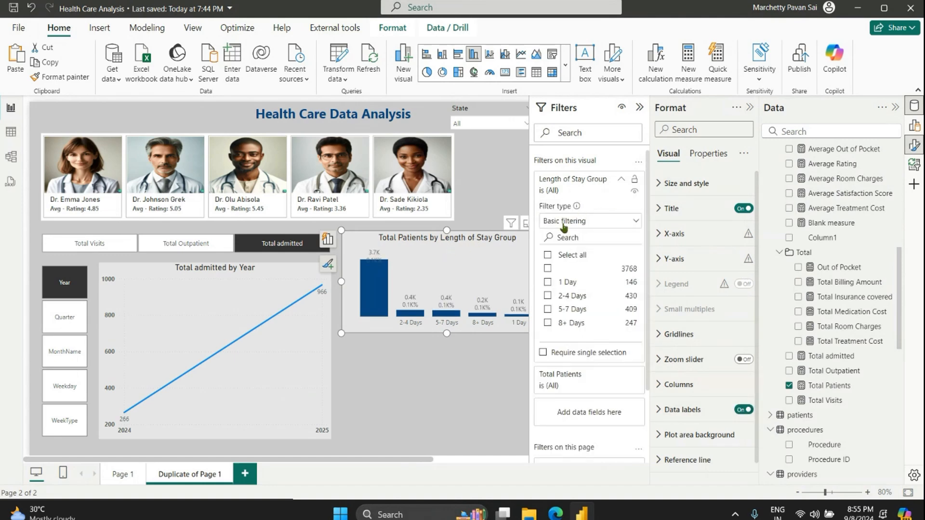
click(548, 269)
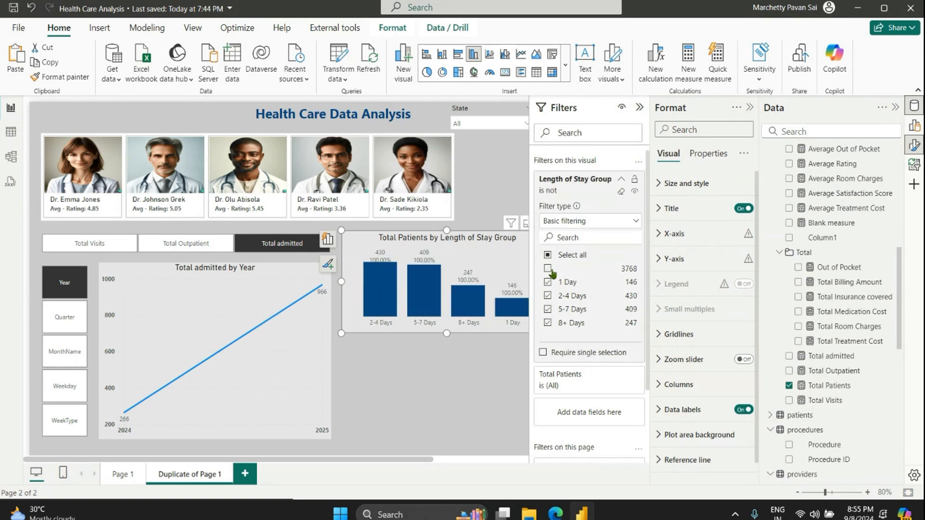
click(621, 180)
Turn off the percentage detail in the length-of-stay chart's data labels, keeping only the values.
click(914, 126)
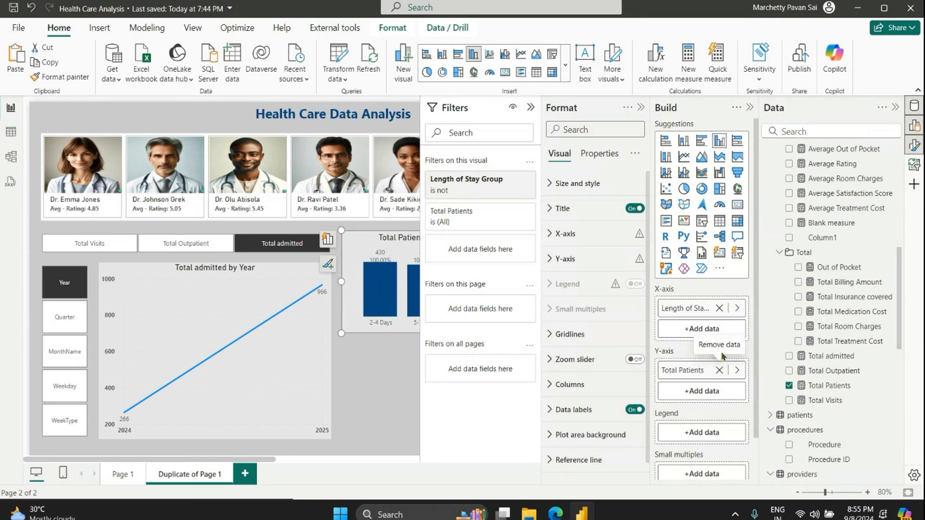
click(591, 413)
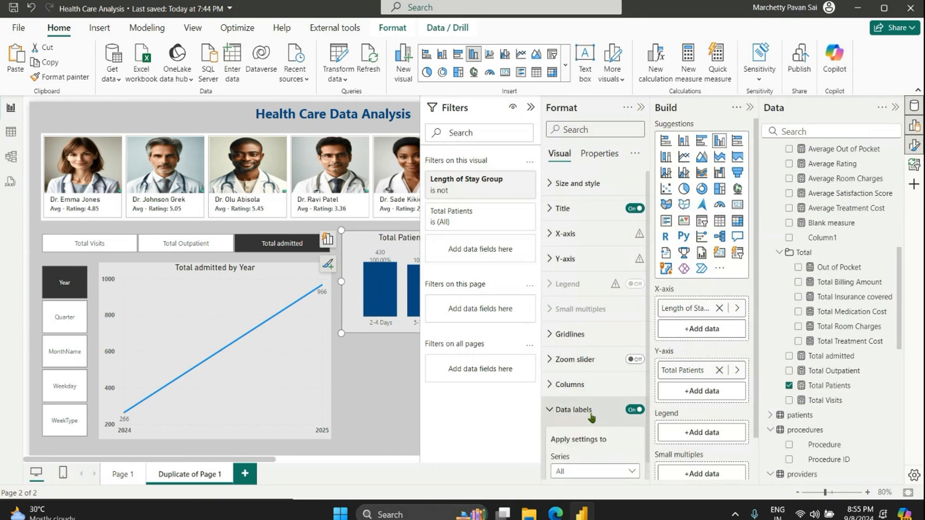
scroll(602, 417, down, 5)
click(628, 381)
click(627, 381)
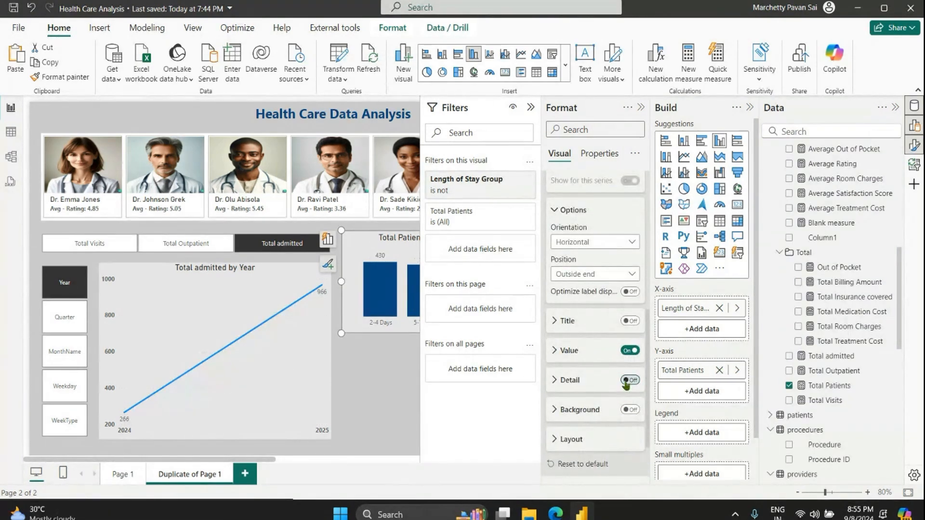
click(643, 107)
click(641, 106)
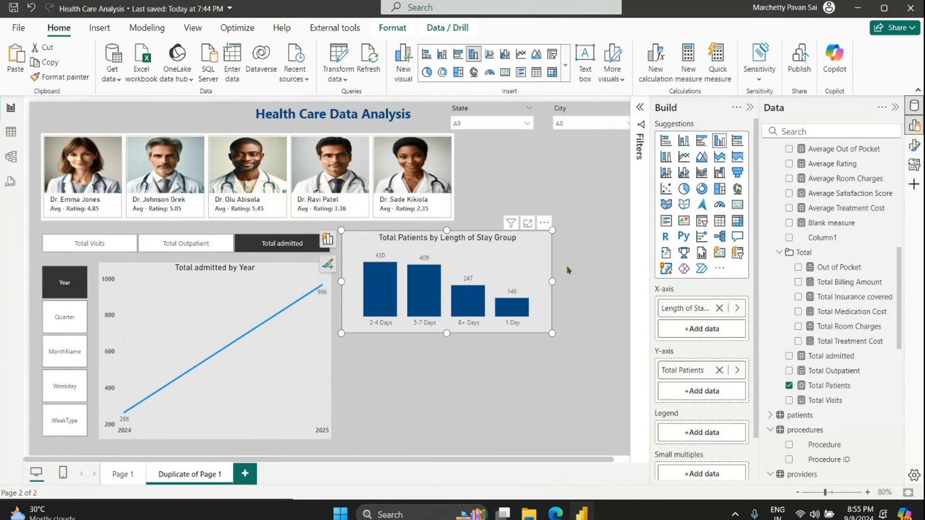
Sort the column chart's axis by Length of Stay Group in ascending order.
click(544, 223)
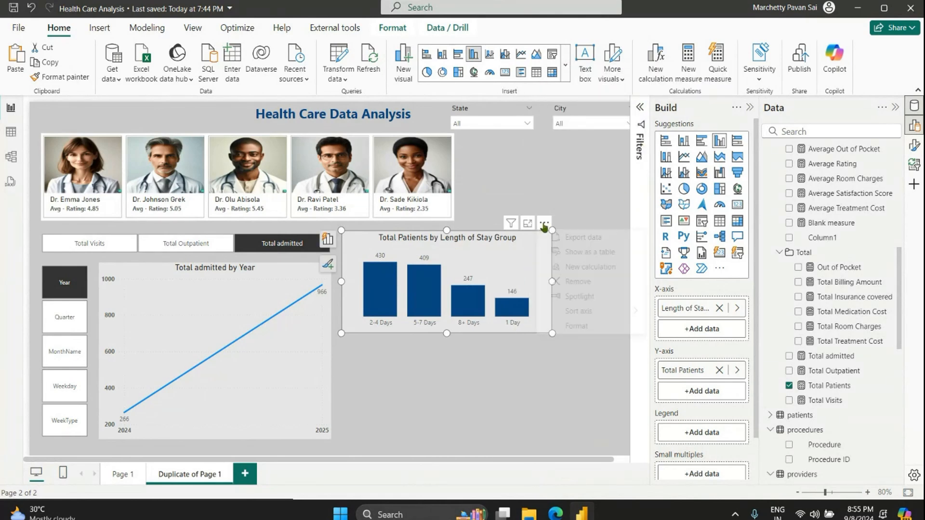
mouse_move(584, 311)
click(666, 313)
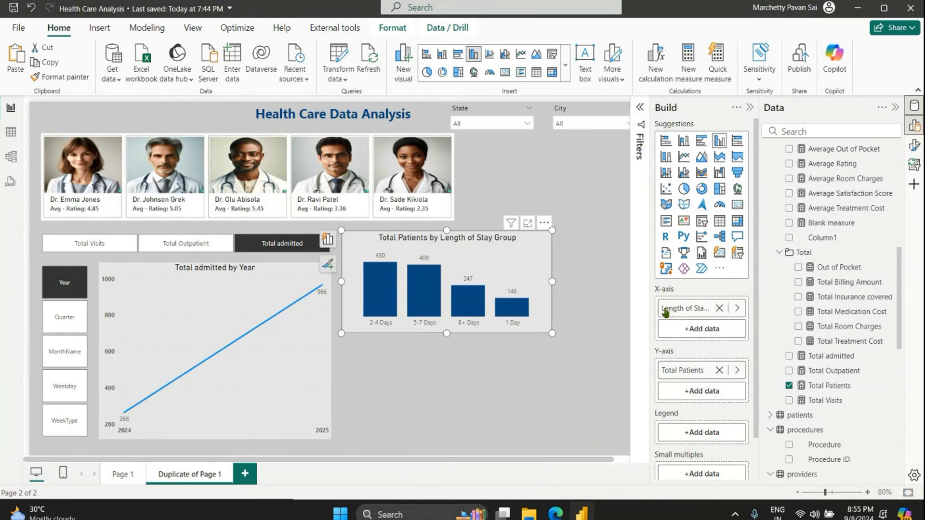
click(543, 225)
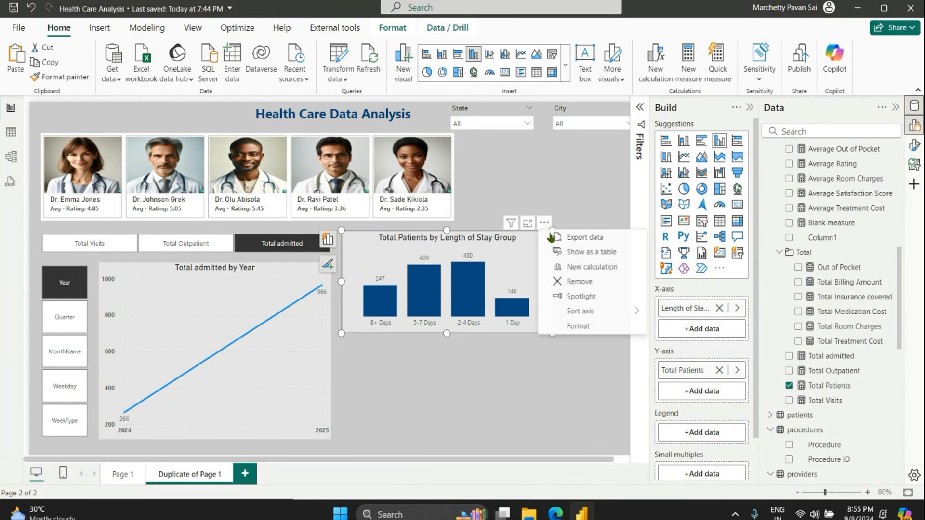
mouse_move(615, 311)
click(685, 357)
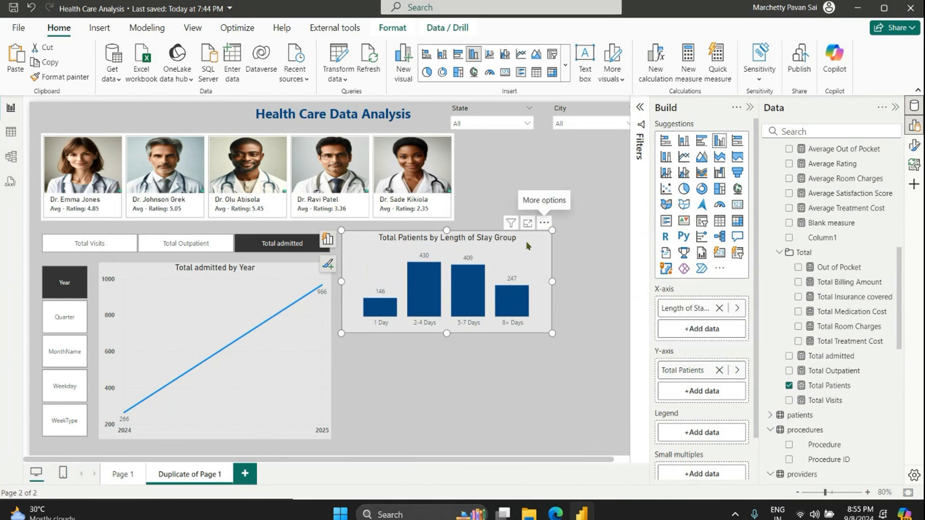
Narrow the Total Patients by Length of Stay Group chart from its right edge, leaving free space beside it.
drag(552, 280, 539, 282)
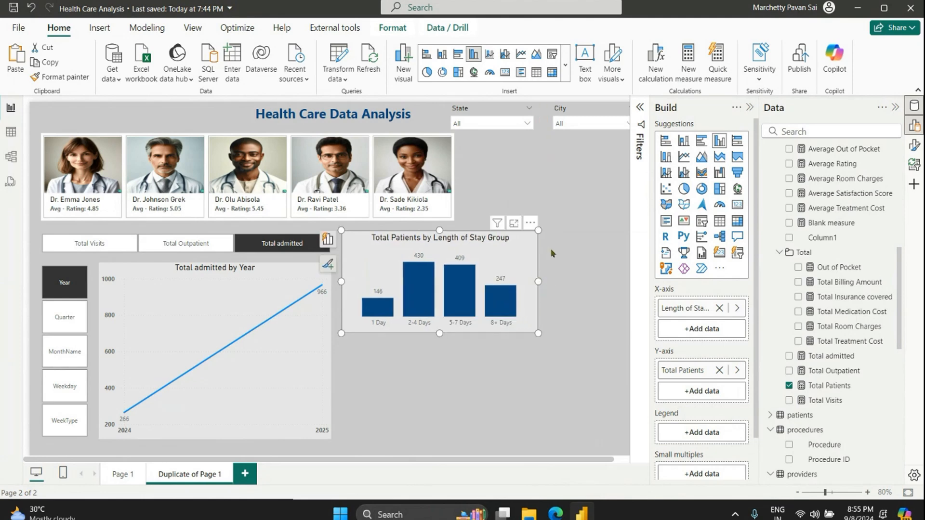
click(748, 108)
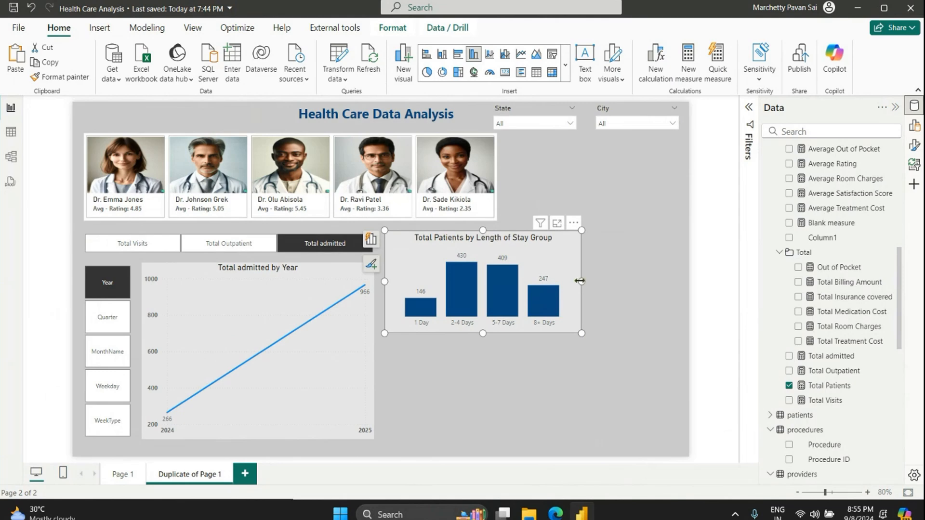
drag(580, 280, 524, 264)
Duplicate the length-of-stay chart, place the copy directly below it and widen the copy to near the page's right edge.
click(510, 306)
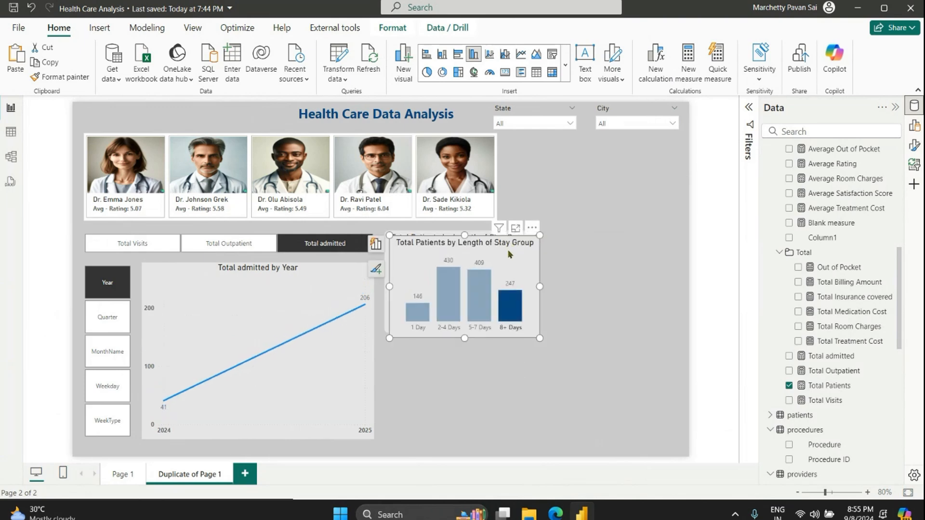
click(513, 294)
drag(521, 254, 683, 403)
click(913, 125)
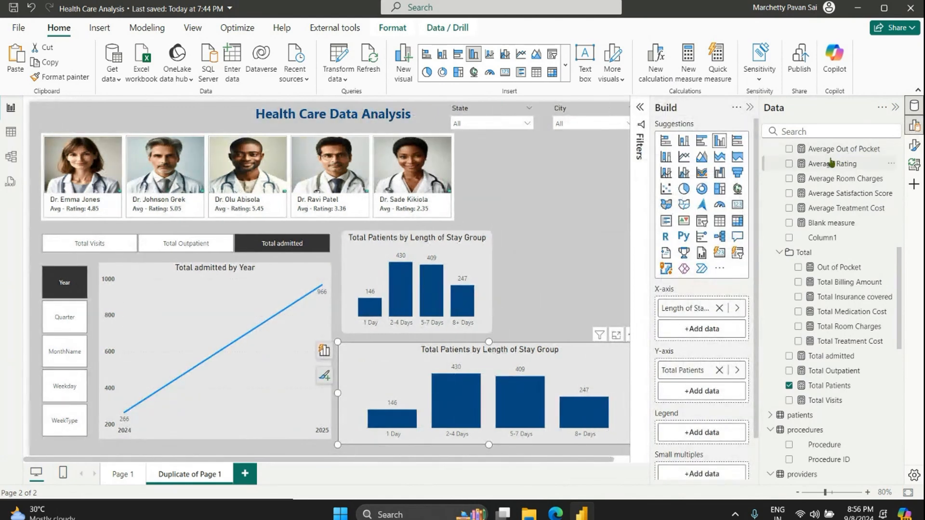
Remove Length of Stay Group and Total Patients from the lower duplicate chart and set Department as its X-axis.
click(719, 308)
click(719, 352)
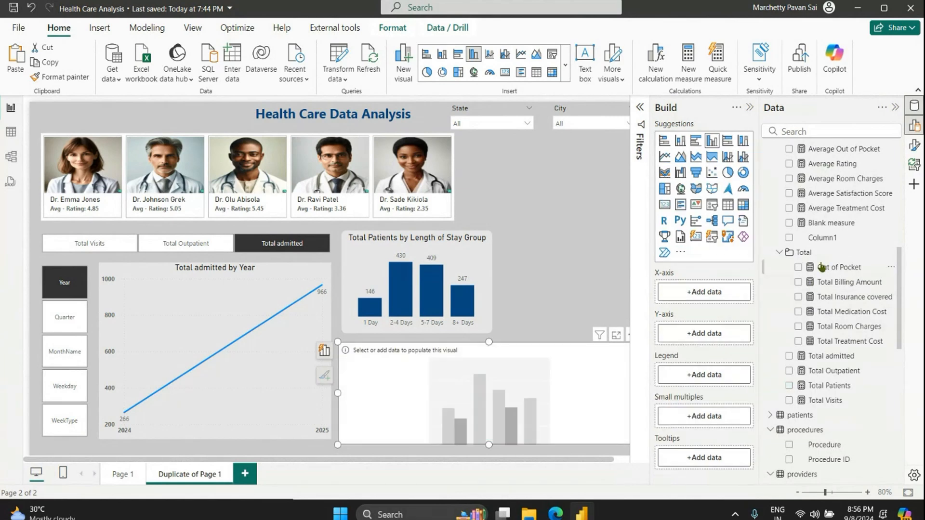
scroll(828, 263, up, 4)
click(767, 216)
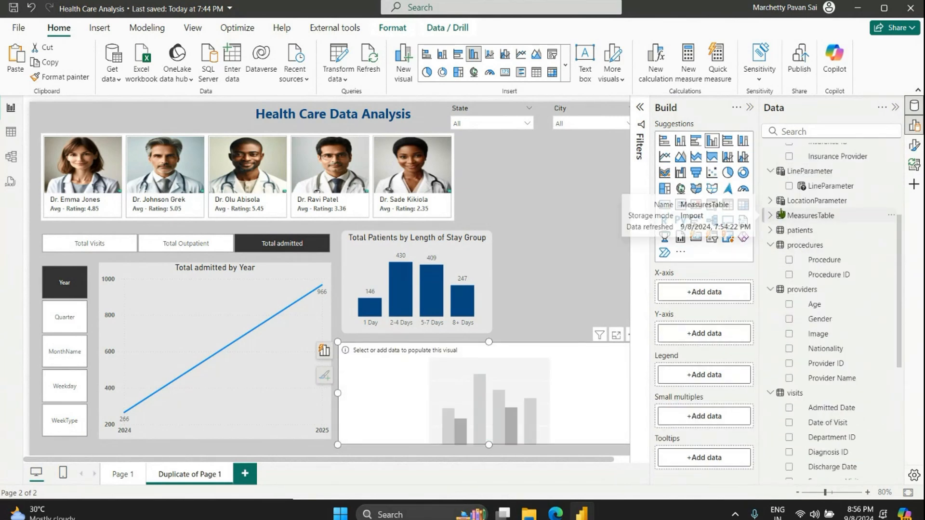
scroll(780, 214, up, 1)
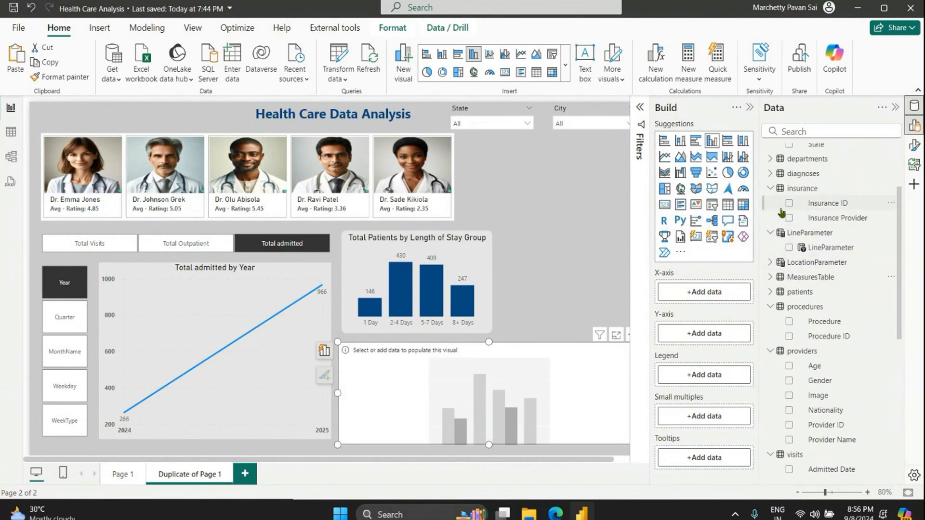
click(771, 234)
click(771, 188)
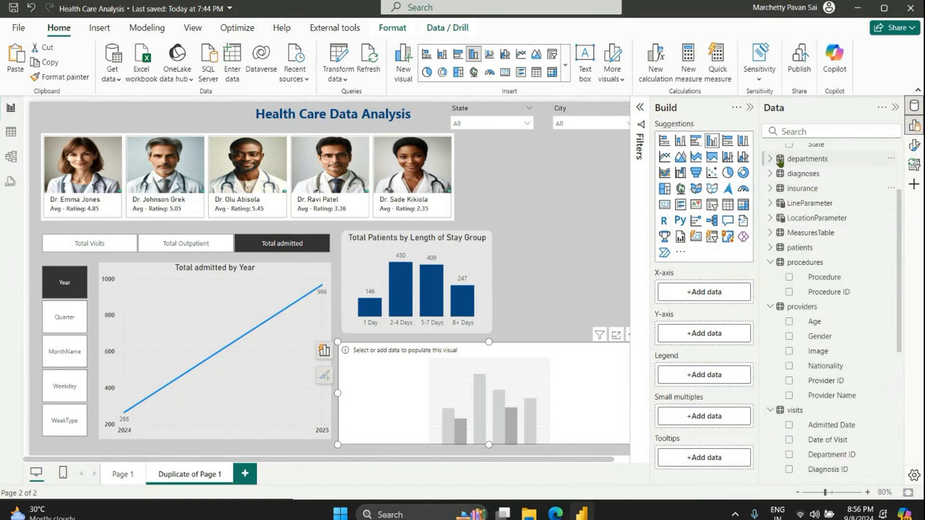
click(770, 159)
drag(824, 182, 702, 292)
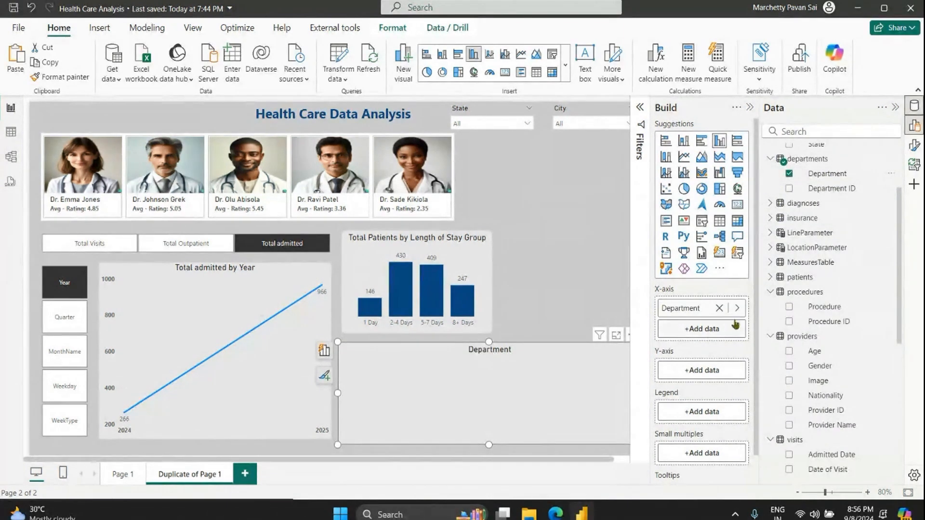
Add the Total Visits measure from MeasuresTable as the Y-axis of the Department column chart.
scroll(774, 293, down, 2)
scroll(774, 292, down, 5)
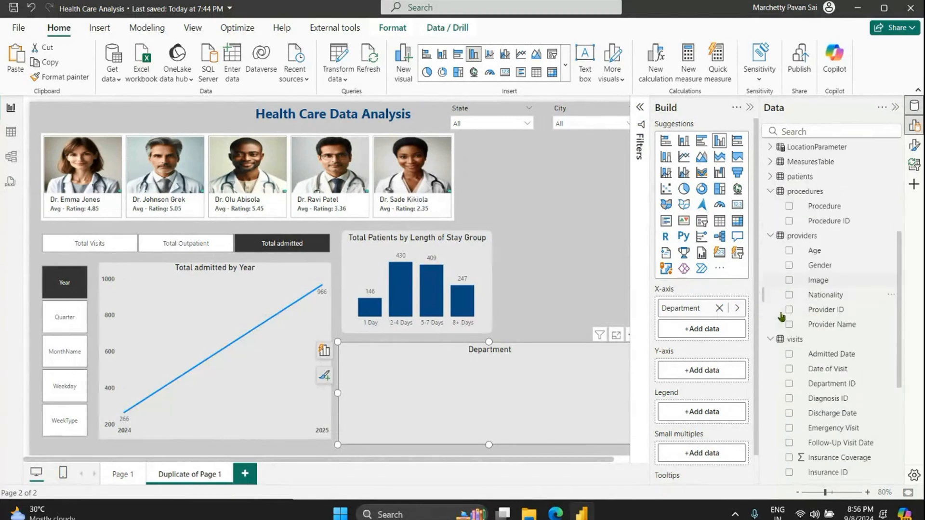
scroll(814, 382, down, 1)
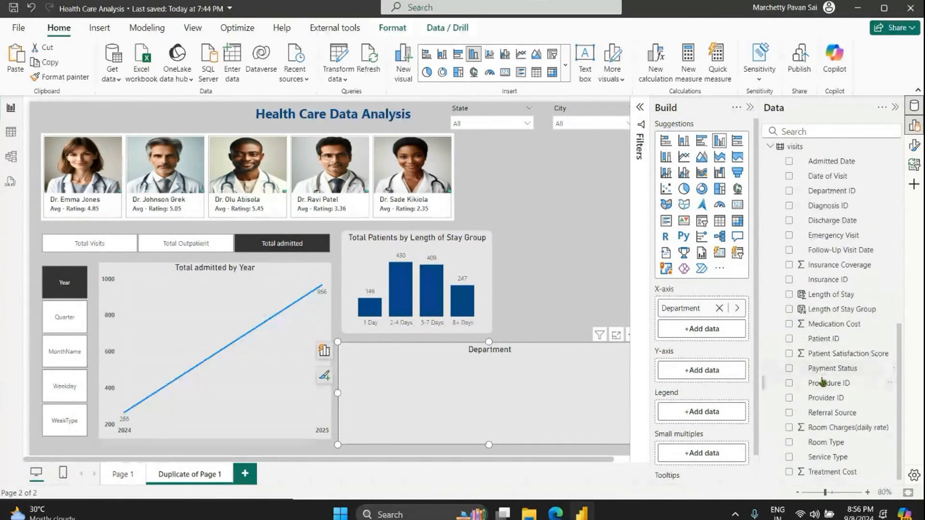
scroll(819, 384, up, 5)
scroll(818, 309, up, 5)
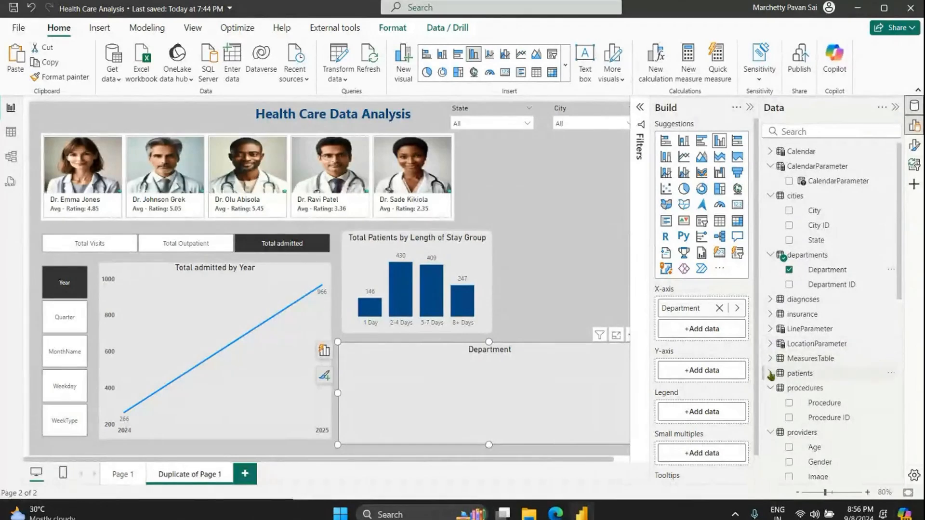
click(820, 360)
scroll(823, 363, down, 8)
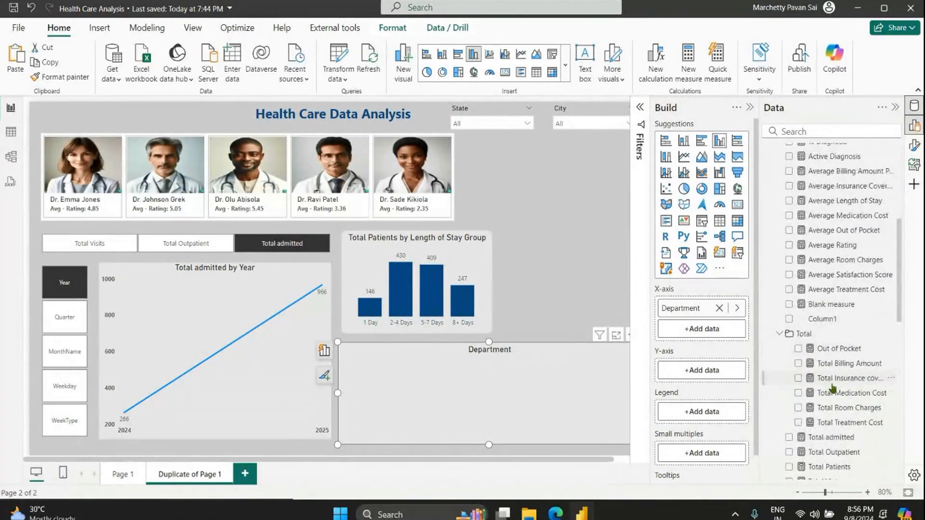
drag(836, 367, 703, 379)
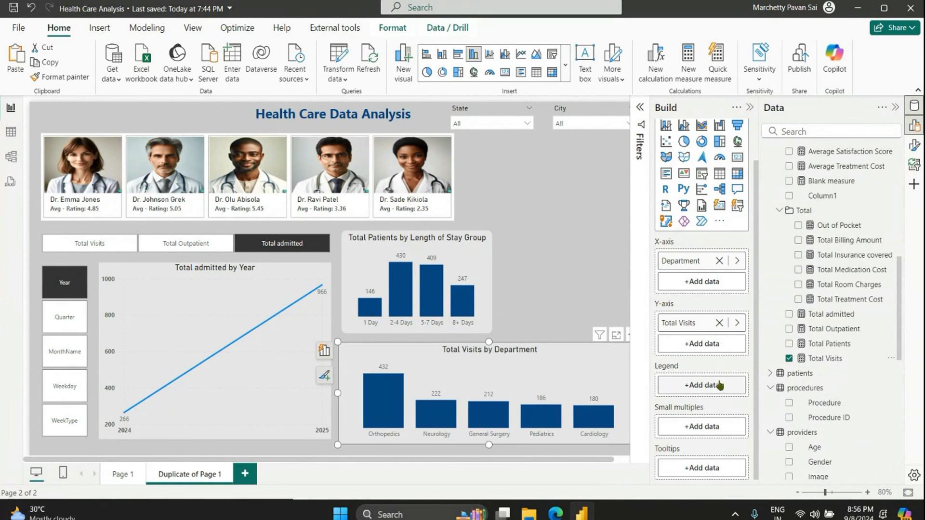
Split the Total Visits by Department chart with Emergency Visit from the visits table as its legend.
scroll(855, 371, down, 10)
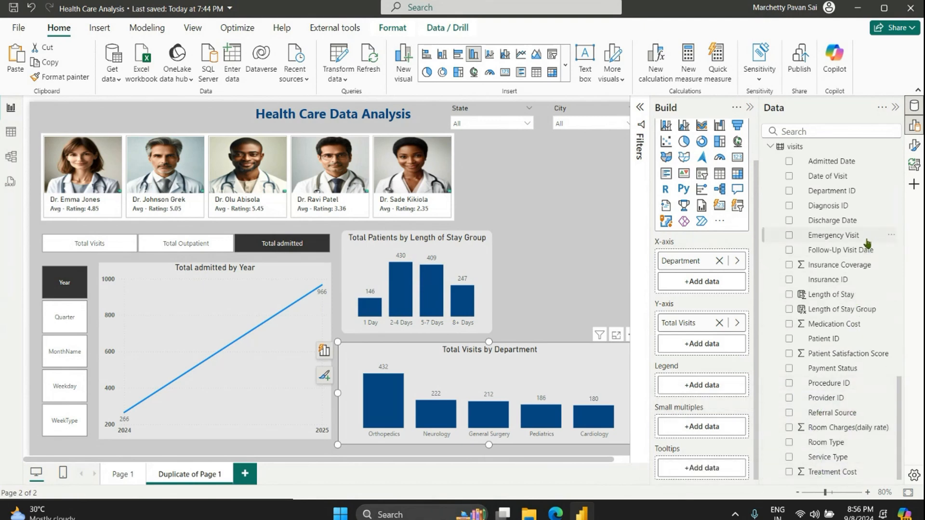
drag(866, 241, 731, 388)
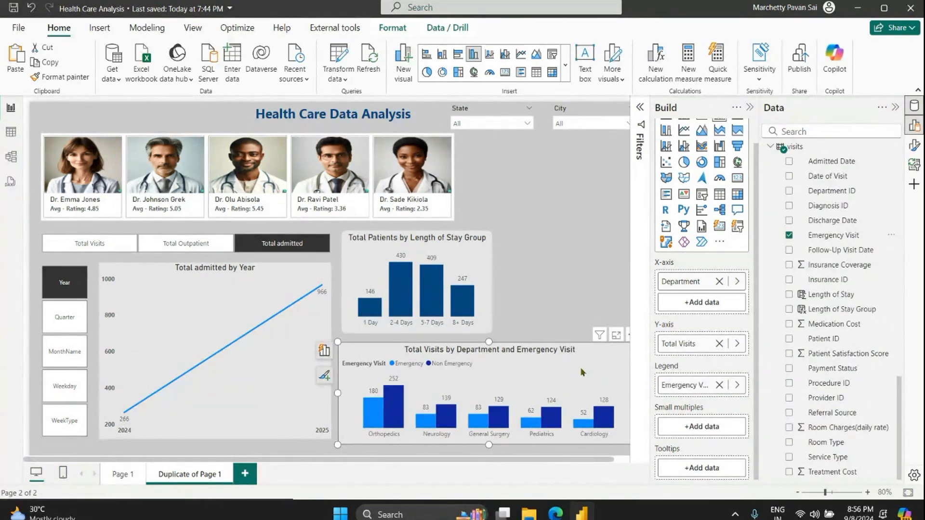
click(750, 107)
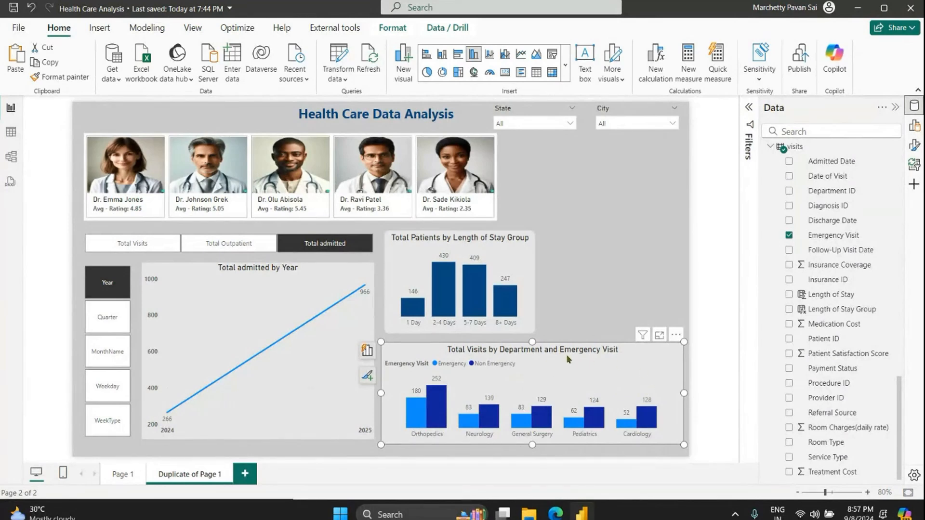
click(606, 279)
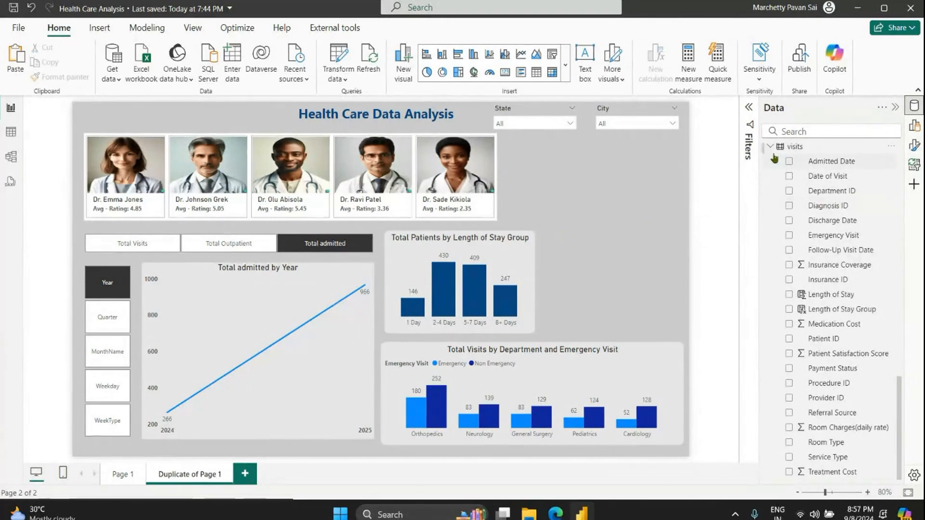
Look through the patients, procedures and insurance tables for a field suited to another chart.
click(770, 146)
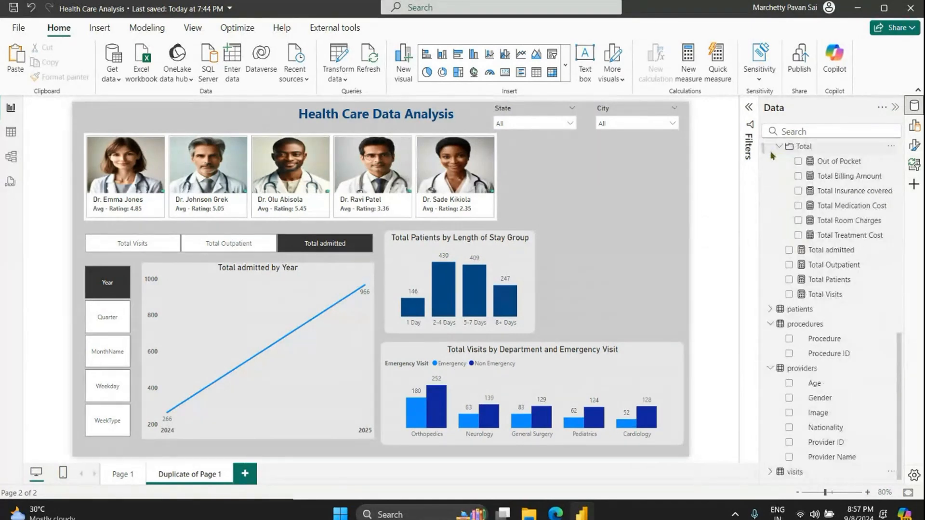
click(770, 323)
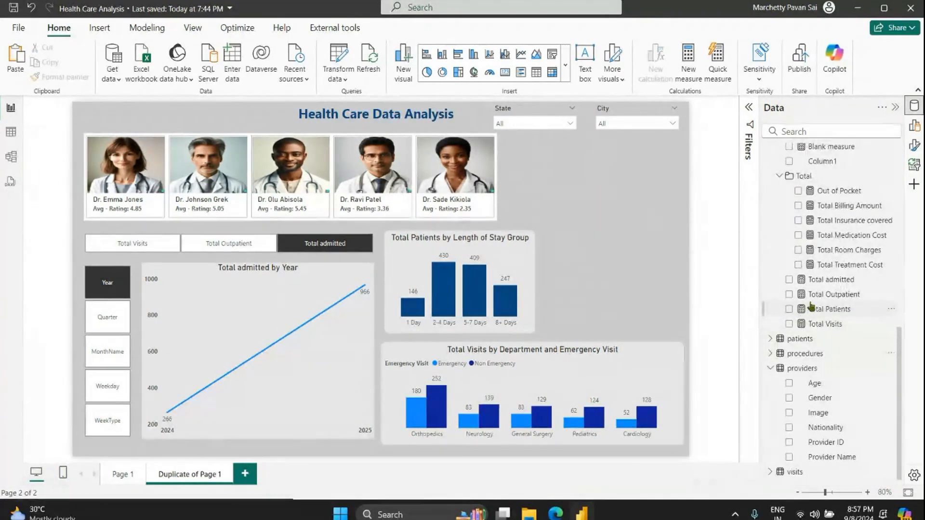
click(770, 339)
scroll(794, 355, down, 2)
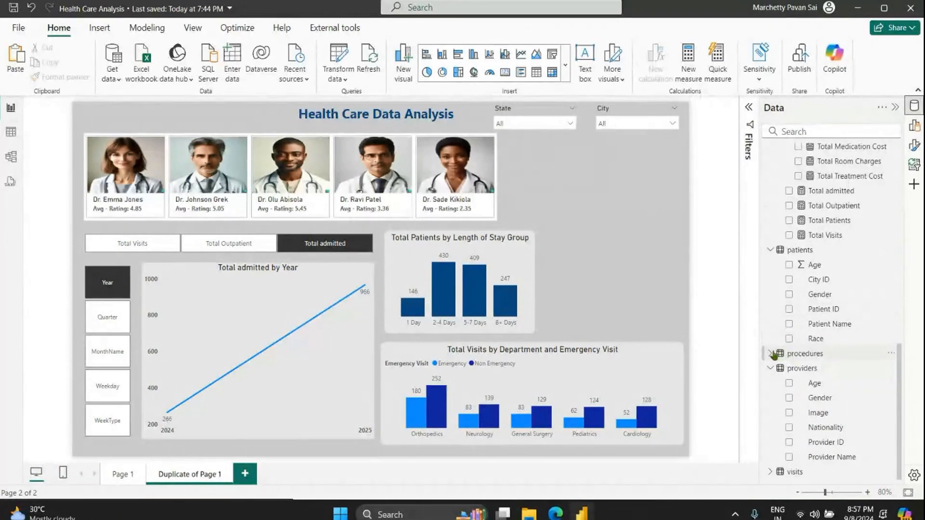
click(794, 354)
scroll(795, 352, up, 3)
scroll(819, 313, up, 10)
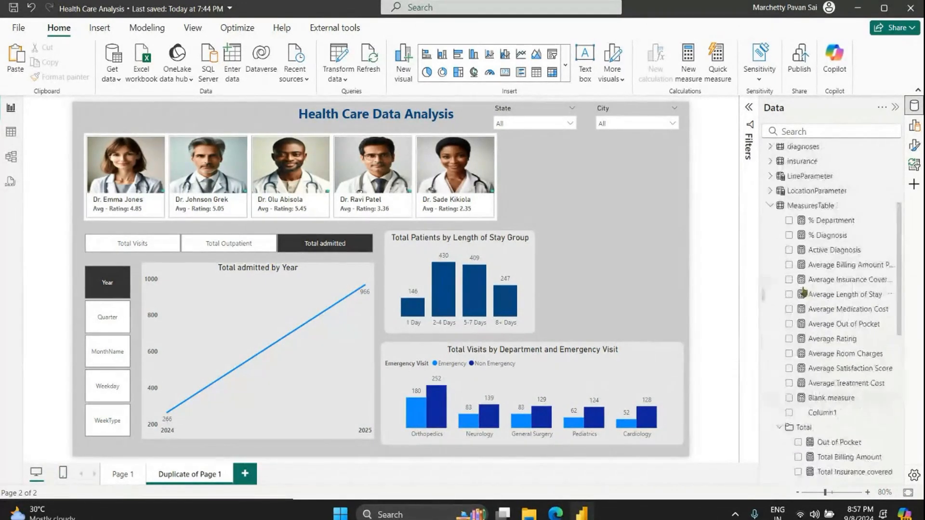
click(770, 358)
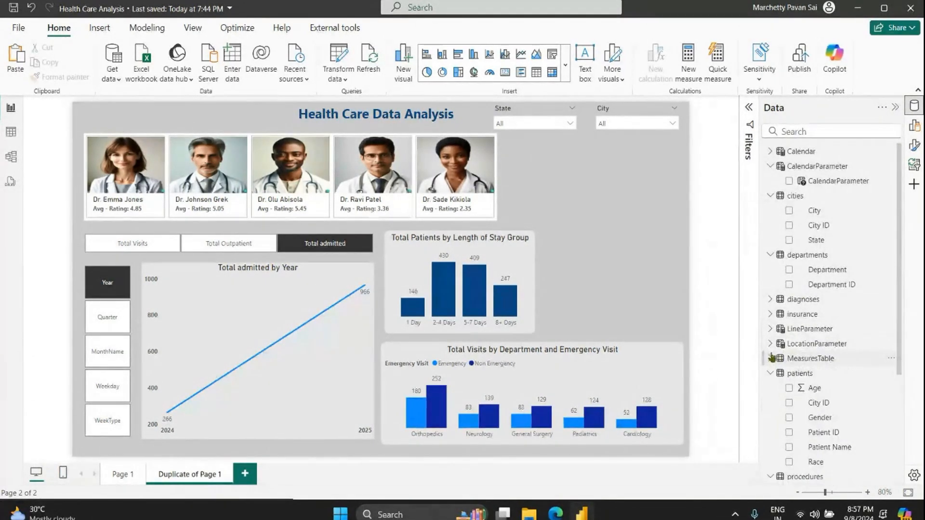
click(769, 314)
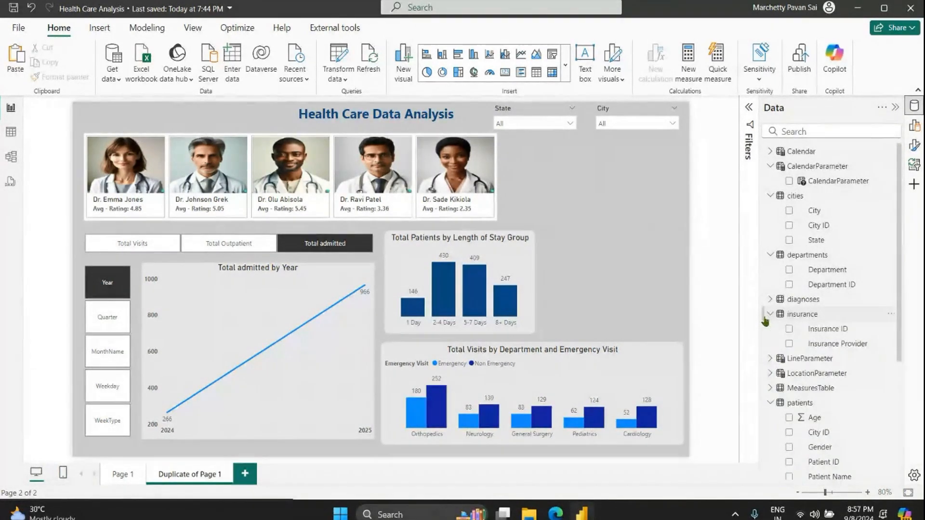
Duplicate the Total Patients by Length of Stay Group chart and place the copy in the free space beside it.
click(521, 264)
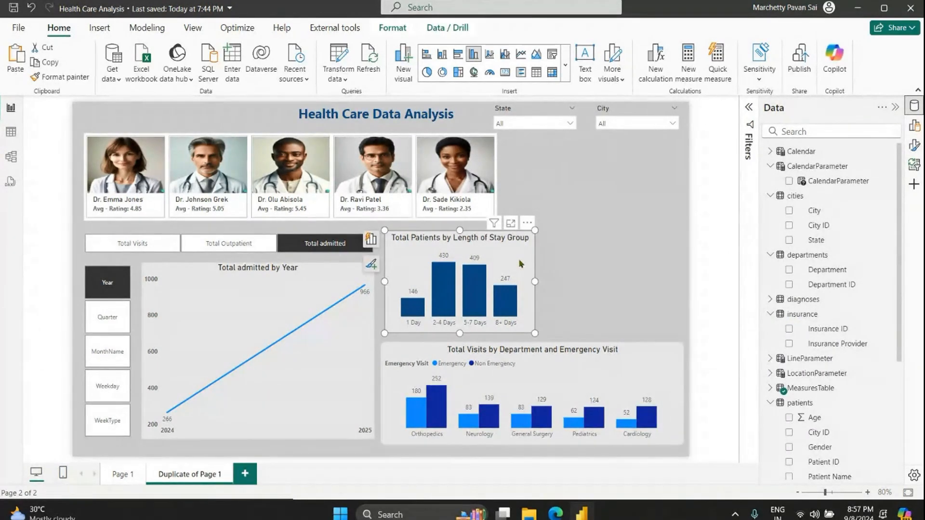
key(ctrl+c)
key(ctrl+v)
drag(520, 264, 679, 249)
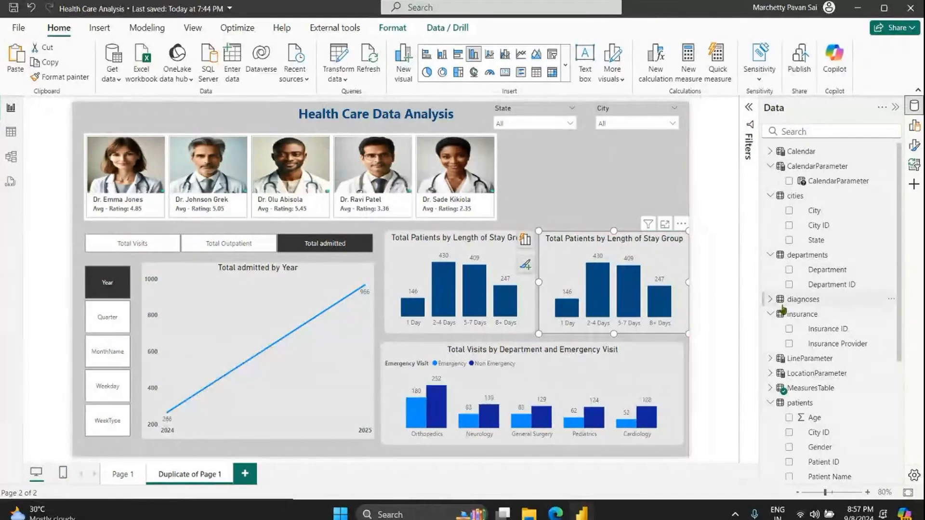
Replace the copied chart's X-axis field with Insurance Provider from the insurance table.
scroll(814, 313, down, 2)
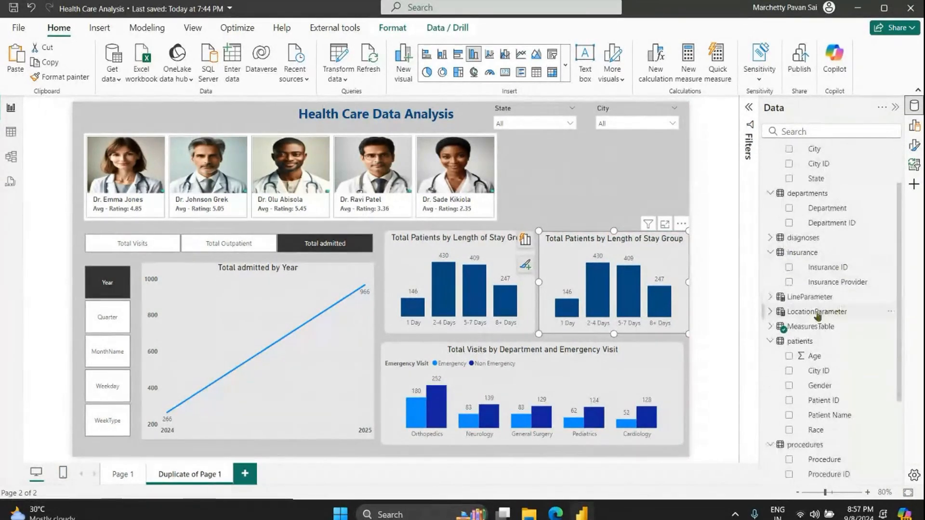
click(914, 126)
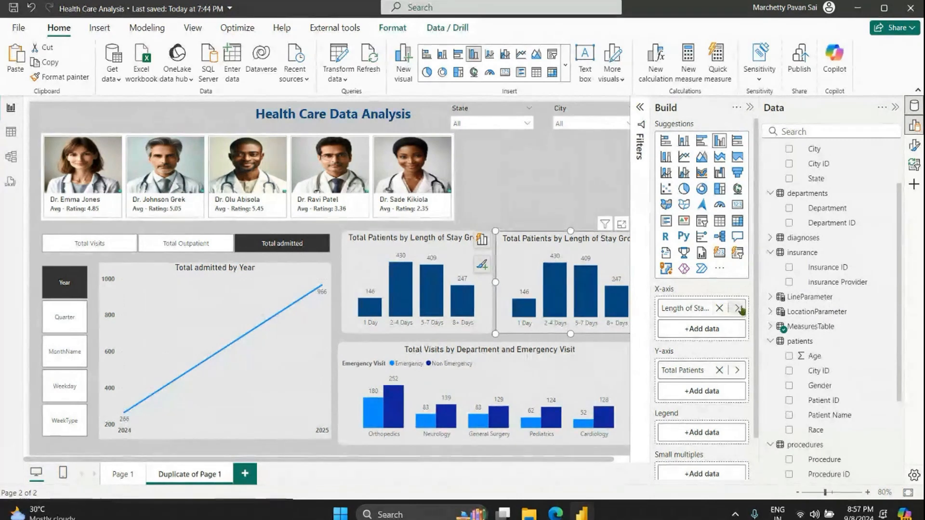
click(736, 308)
scroll(766, 165, up, 10)
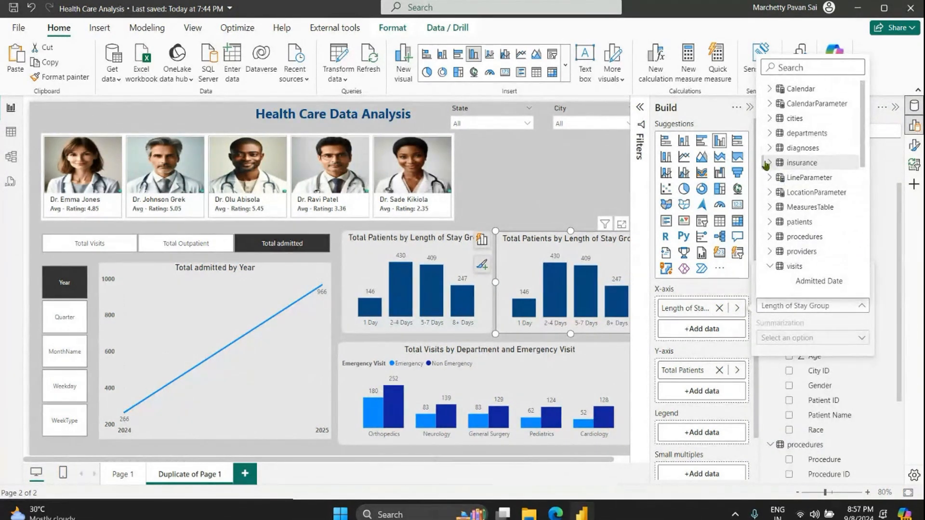
click(766, 163)
click(805, 195)
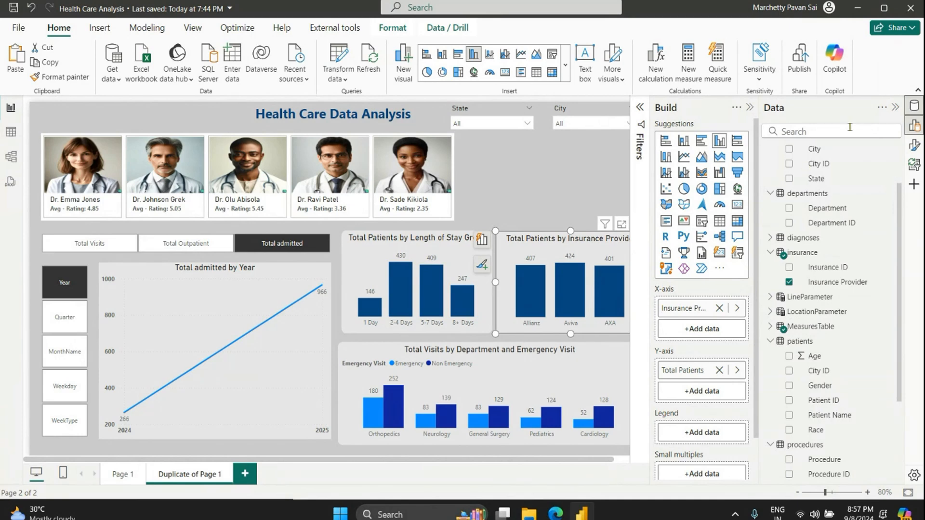
click(896, 107)
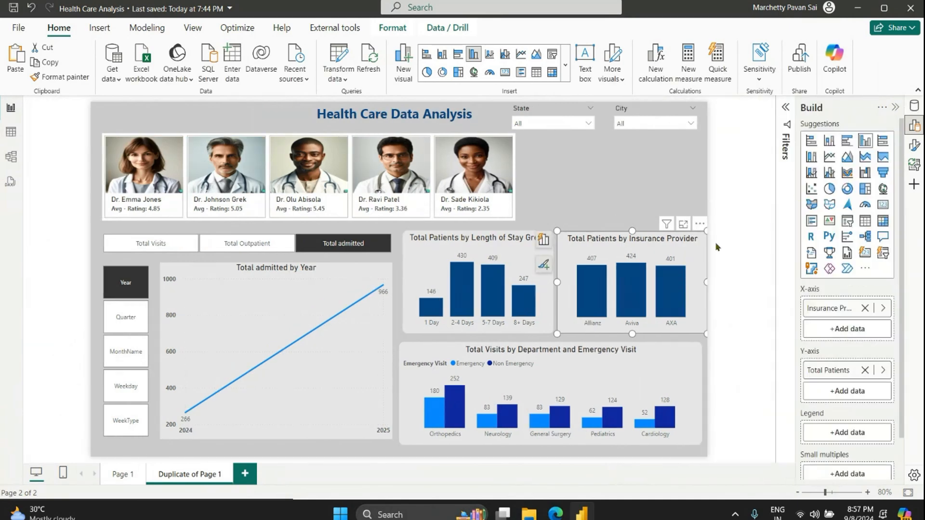
Convert the Insurance Provider chart to a clustered bar chart and narrow it to align with the department chart's right edge.
click(457, 53)
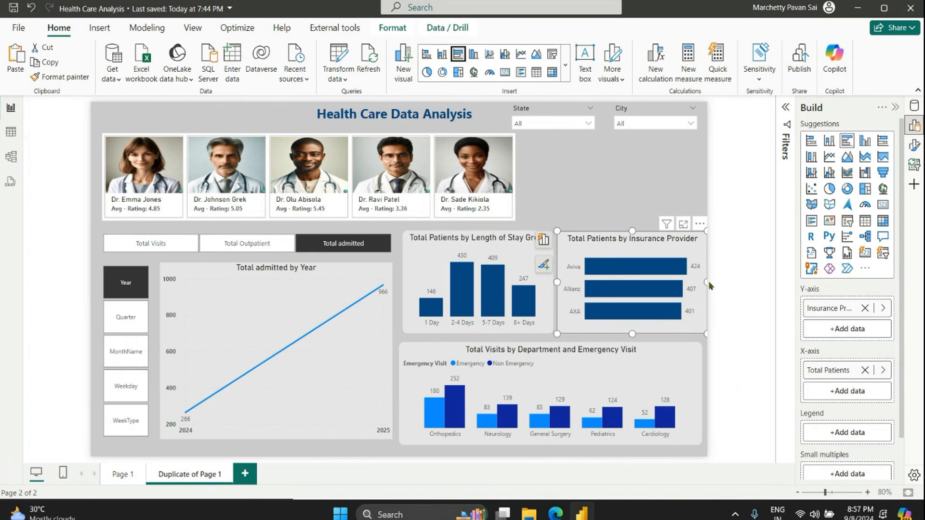
drag(702, 284, 698, 283)
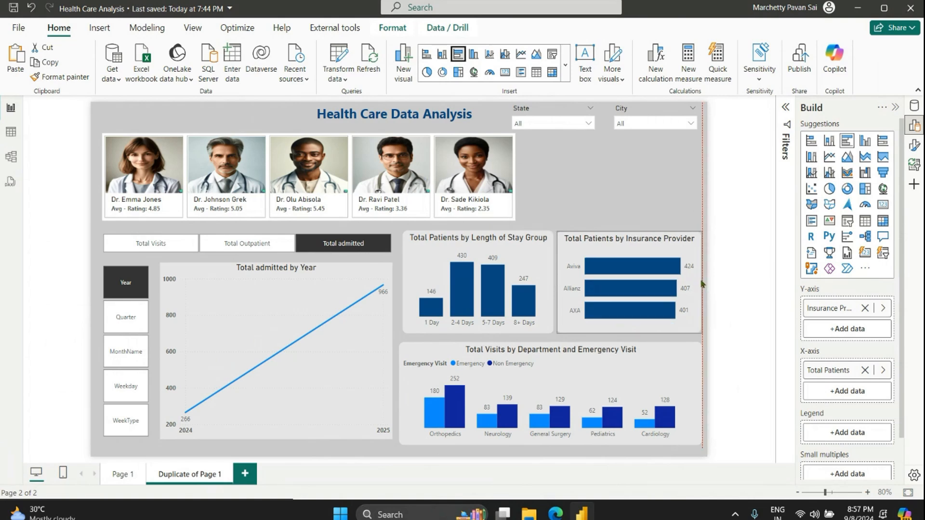
click(604, 214)
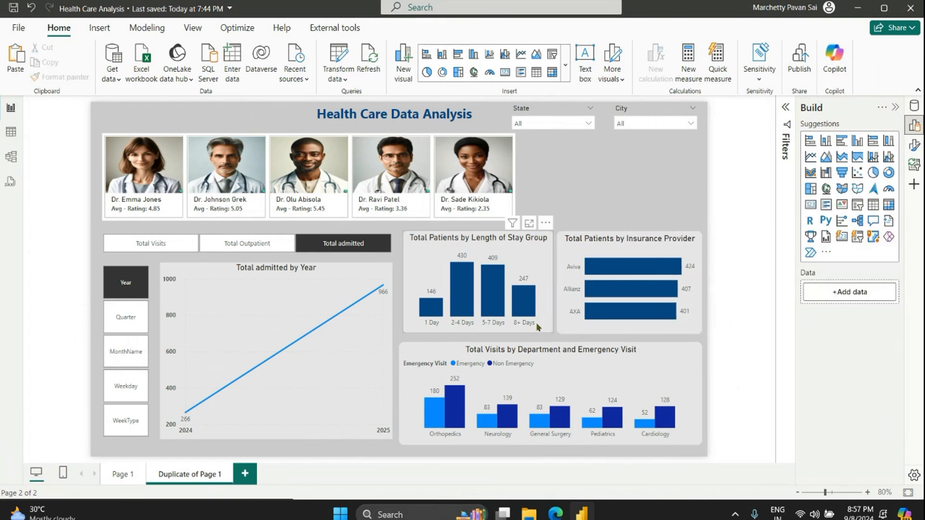
Extend the Total Visits by Department and Emergency Visit chart slightly upward from its top edge.
click(539, 355)
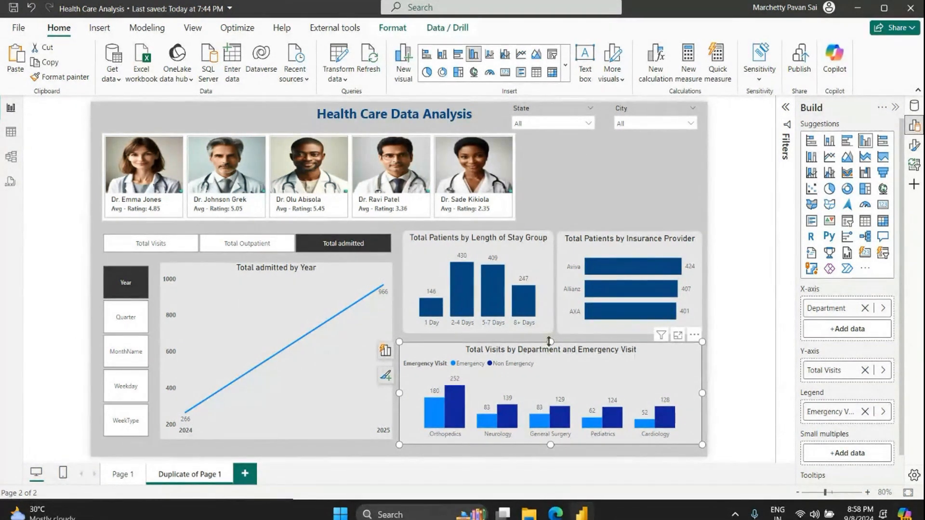
drag(549, 341, 554, 340)
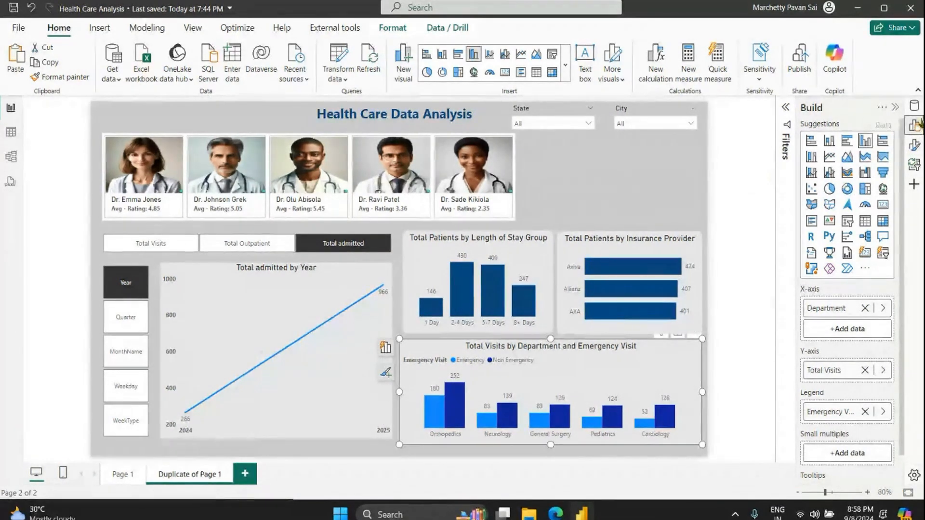
Replace the Y-axis field of the Total Visits by Department and Emergency Visit chart with LineParameter.
click(913, 106)
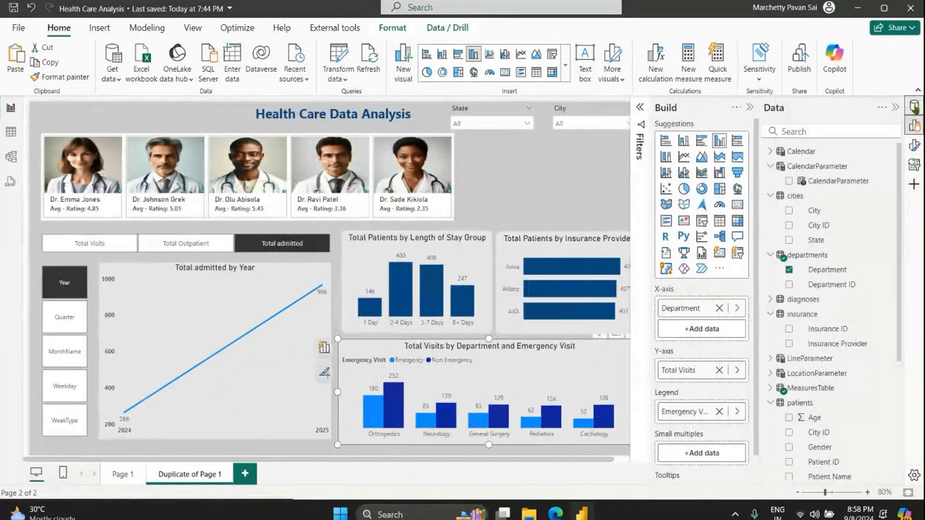
click(730, 370)
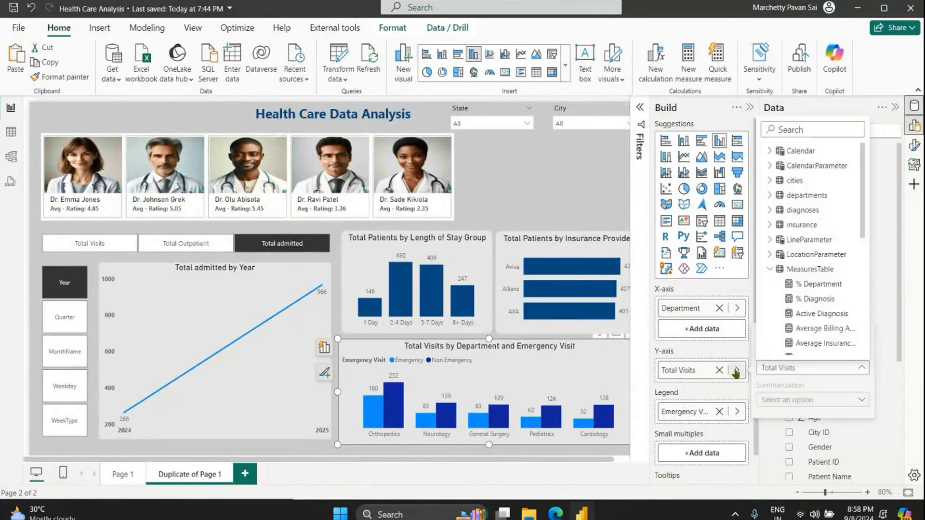
scroll(800, 241, down, 5)
scroll(812, 251, up, 3)
scroll(812, 251, up, 3)
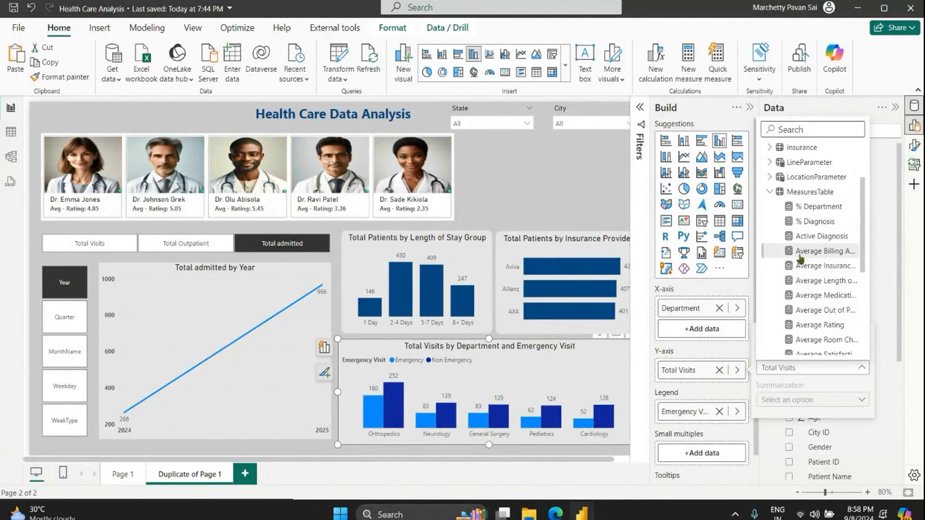
click(769, 162)
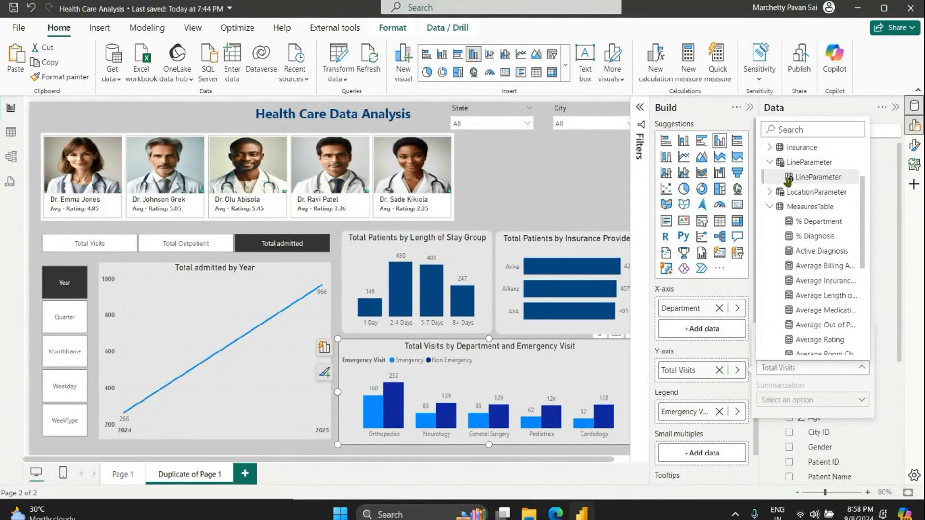
click(794, 180)
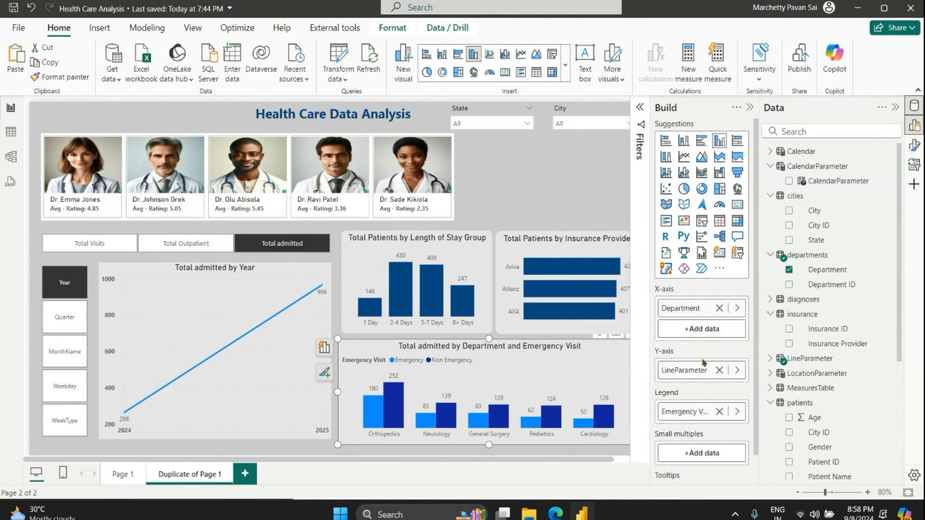
Test the measure slicer by switching between Total Visits, Total Outpatient and Total admitted, ending on Total Visits.
click(90, 243)
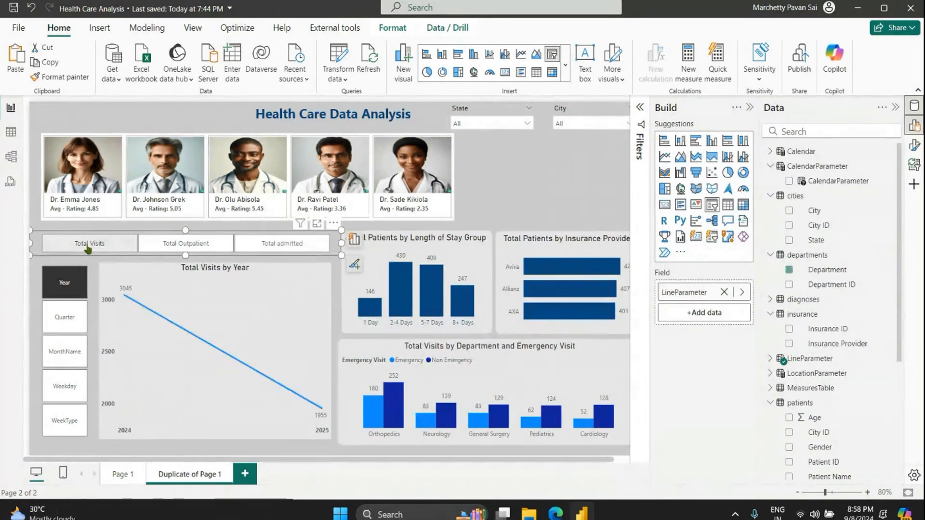
click(167, 245)
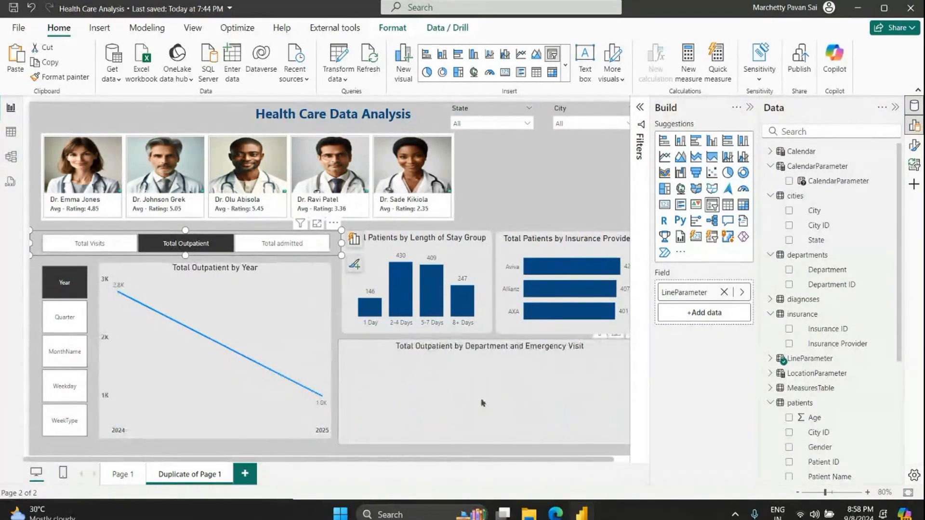
click(282, 244)
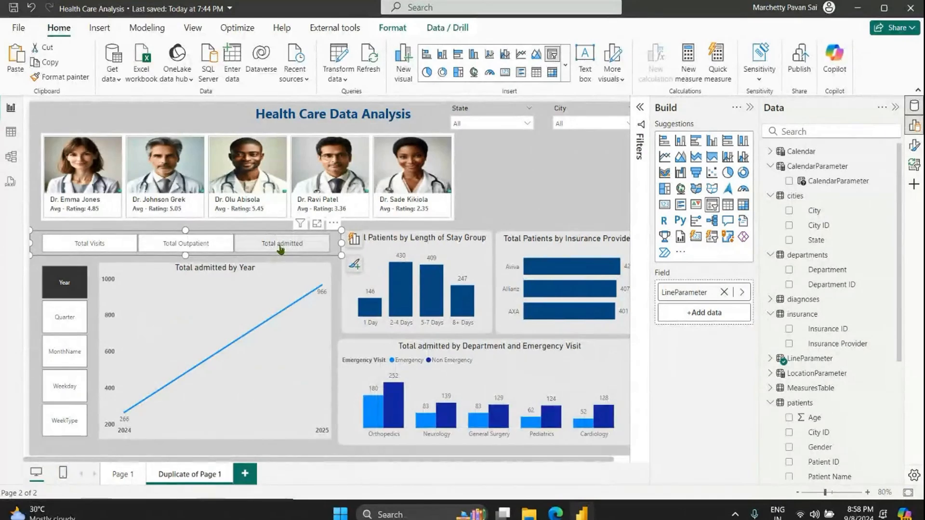
click(210, 244)
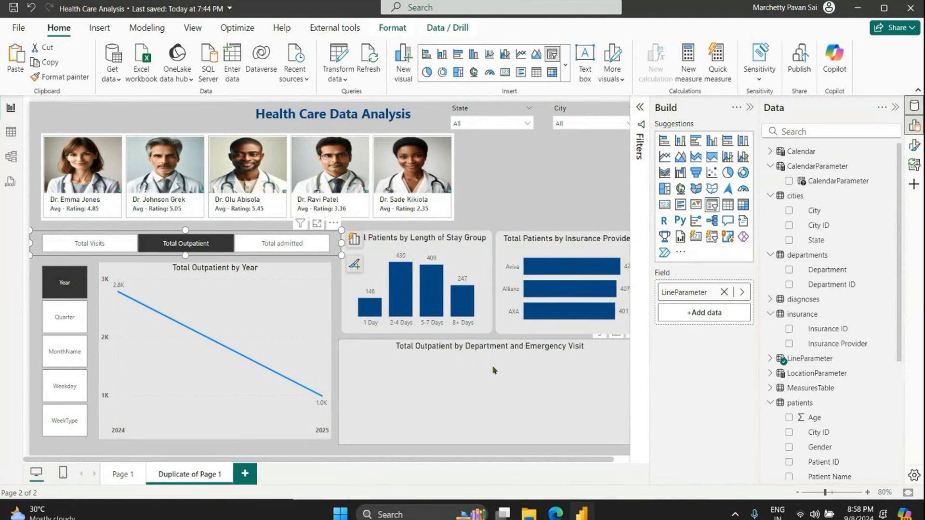
click(125, 245)
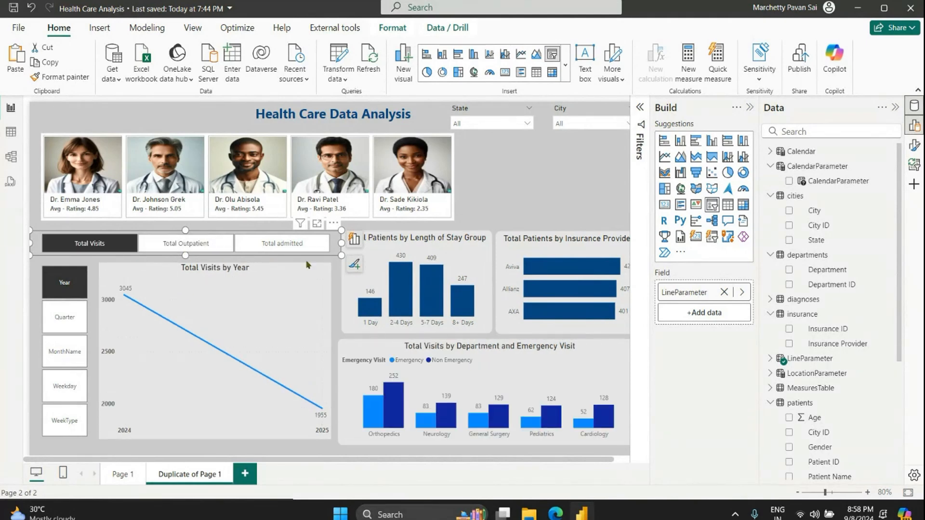
Try to replace the measure slicer's LineParameter field with the Total Visits measure.
click(742, 292)
click(789, 207)
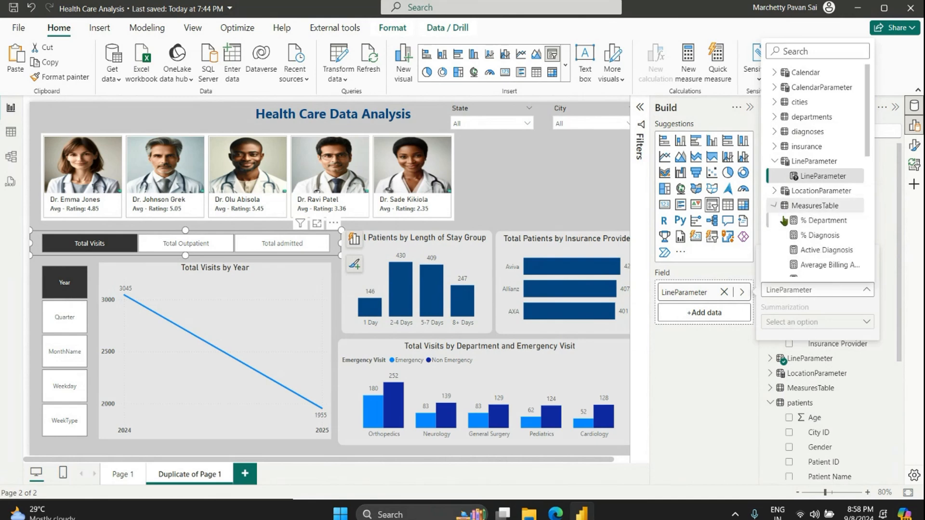
scroll(797, 227, down, 3)
scroll(803, 243, down, 3)
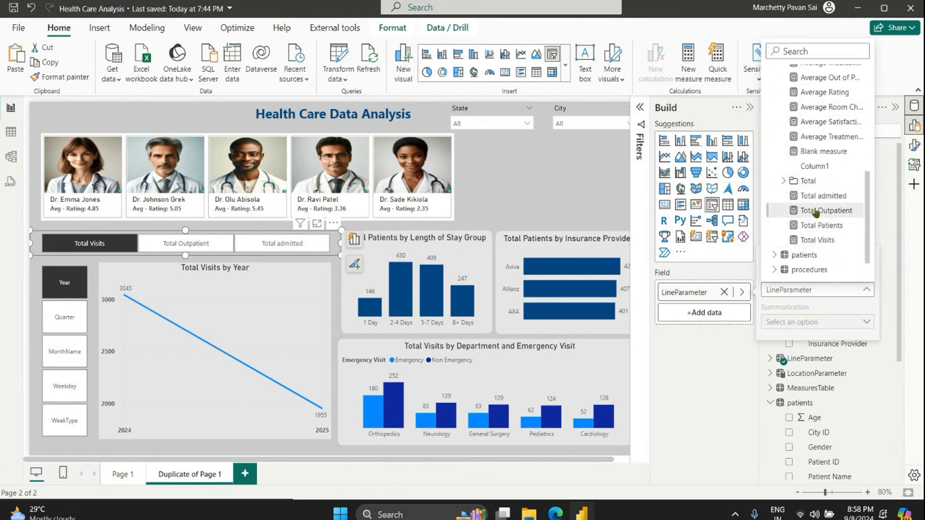
click(811, 241)
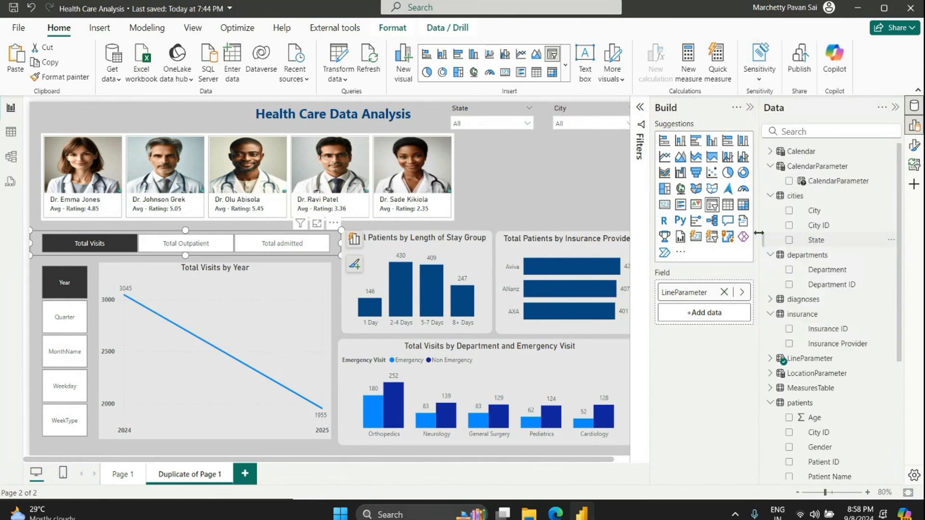
Hide the visual build options and collapse the cities, CalendarParameter, departments and insurance tables in the field list.
click(748, 107)
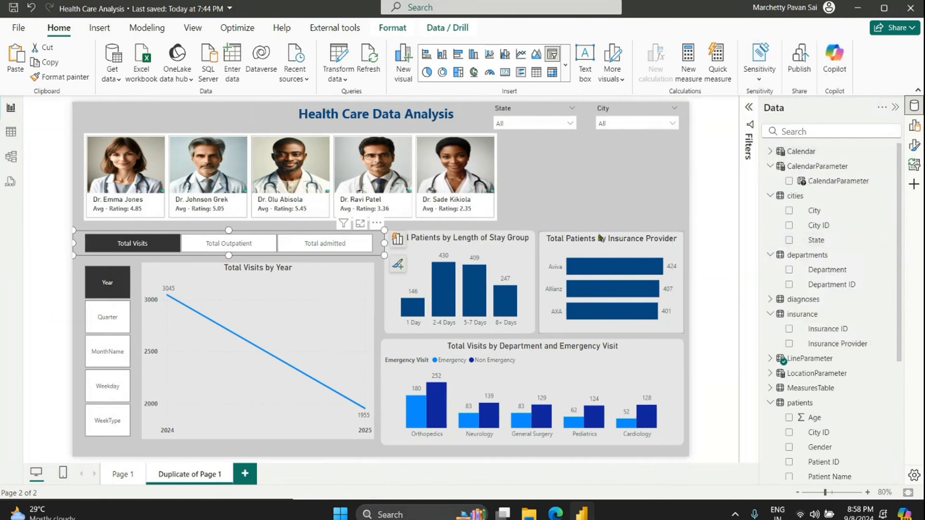
click(606, 192)
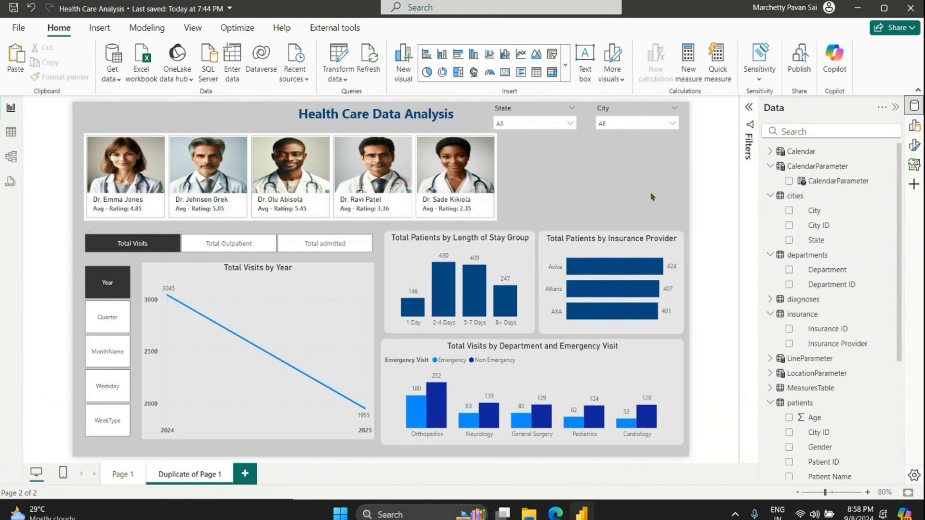
click(770, 196)
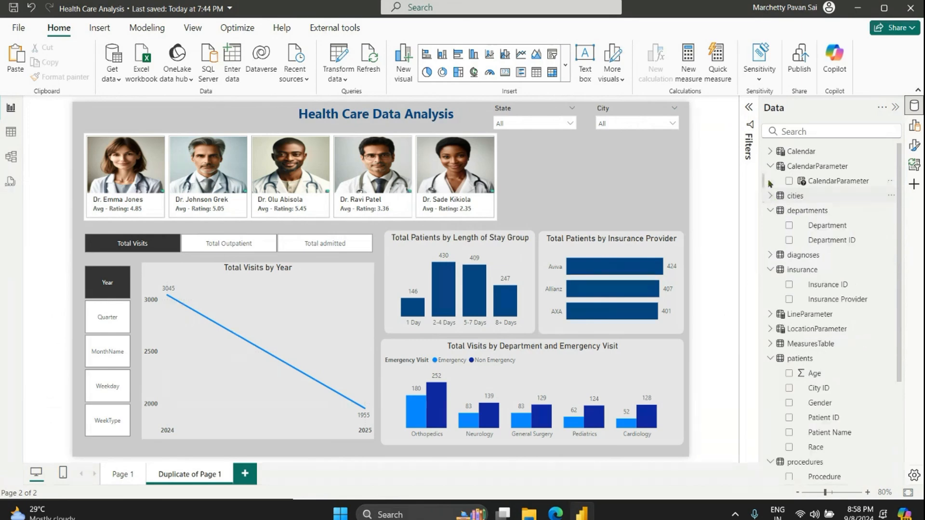
click(770, 166)
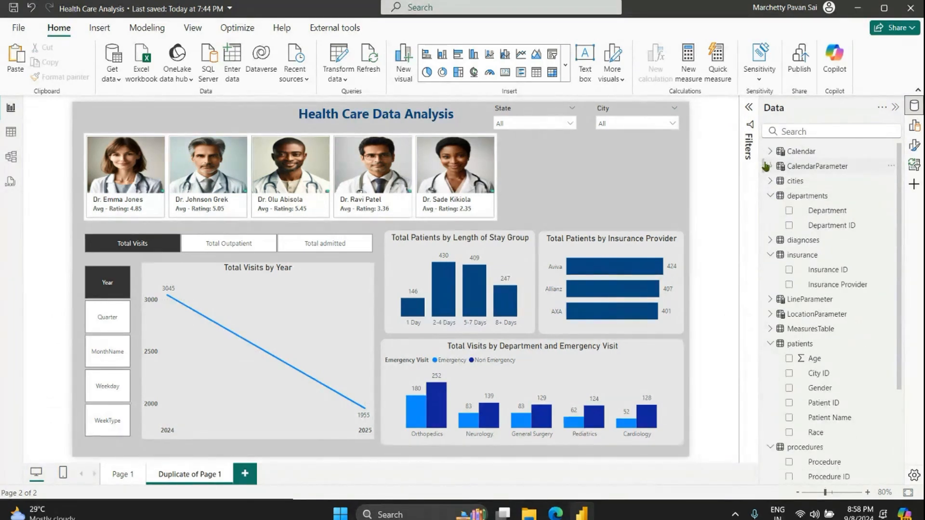
click(769, 196)
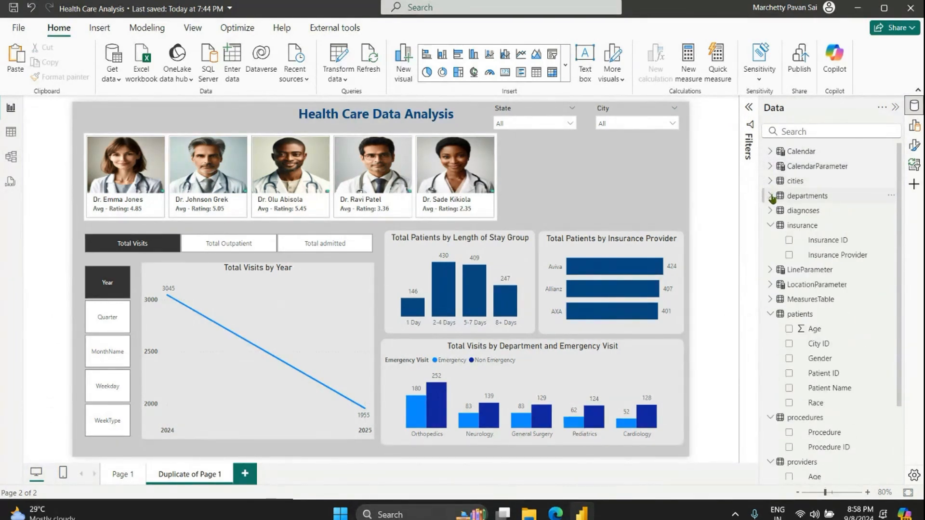
click(769, 226)
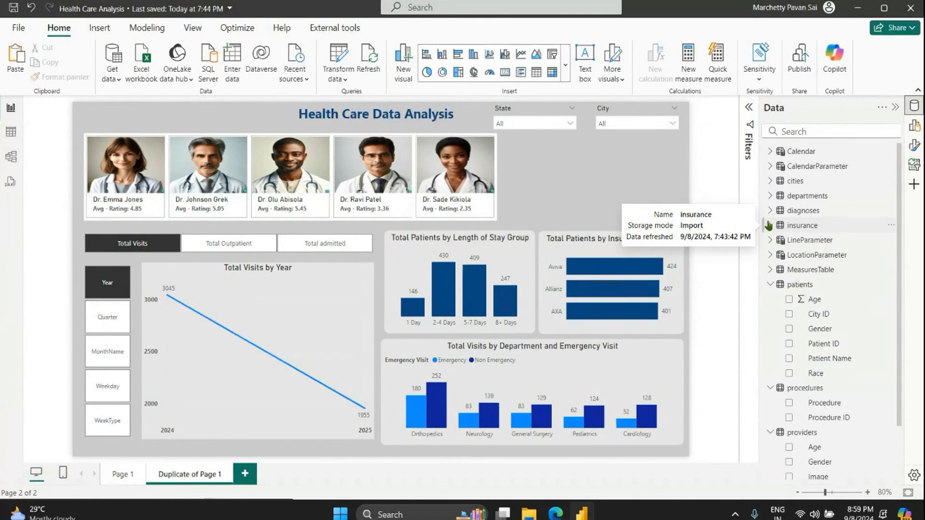
Move the row of doctor cards slightly down, closer to the measure slicer, and deselect it.
click(489, 212)
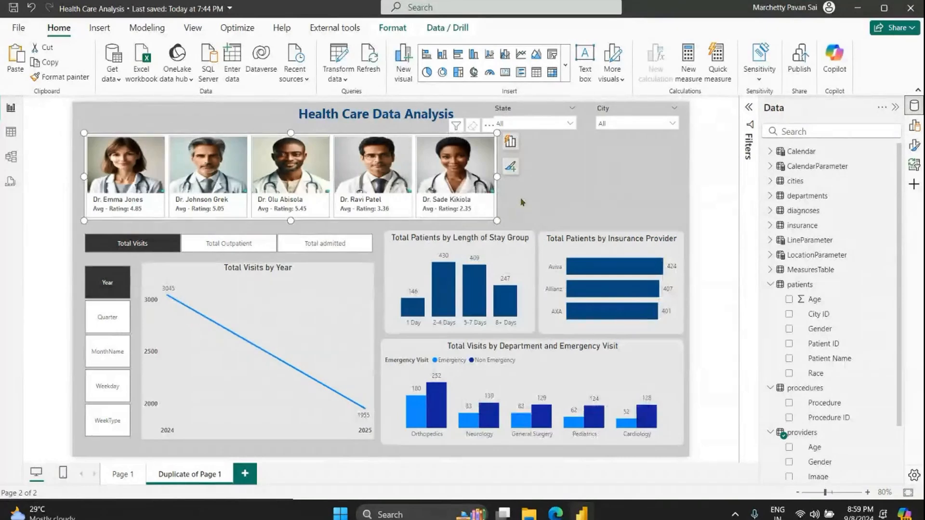
click(521, 203)
click(498, 208)
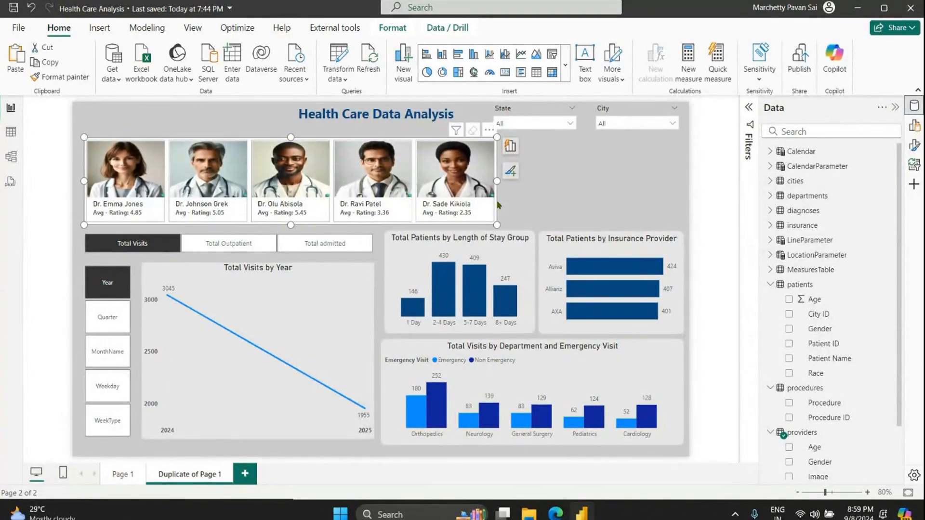
click(559, 187)
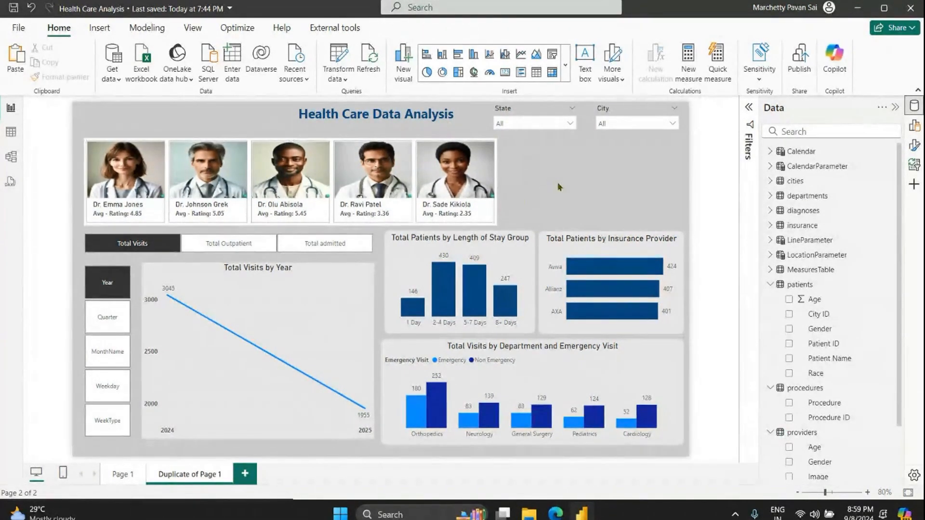
Create a new measure in MeasuresTable named % Non Emergency and start its formula on a second line.
click(810, 269)
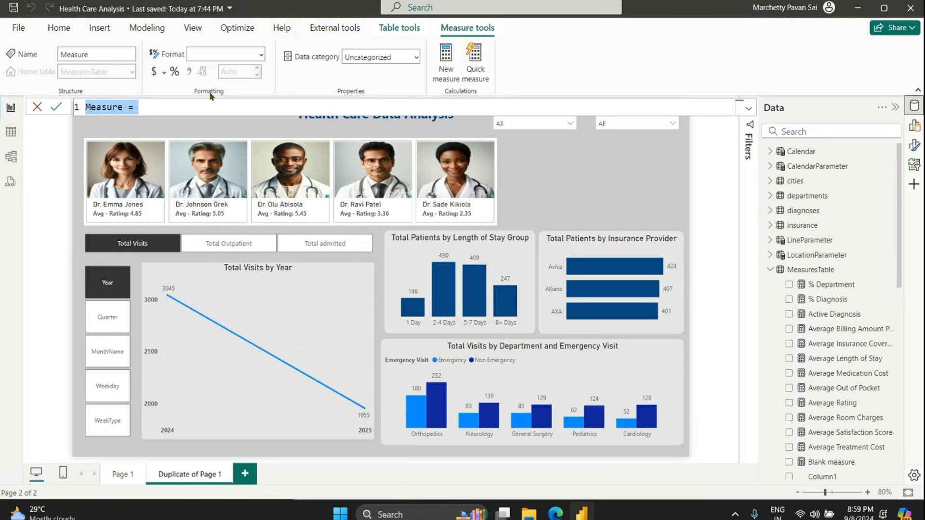
text(% Non em)
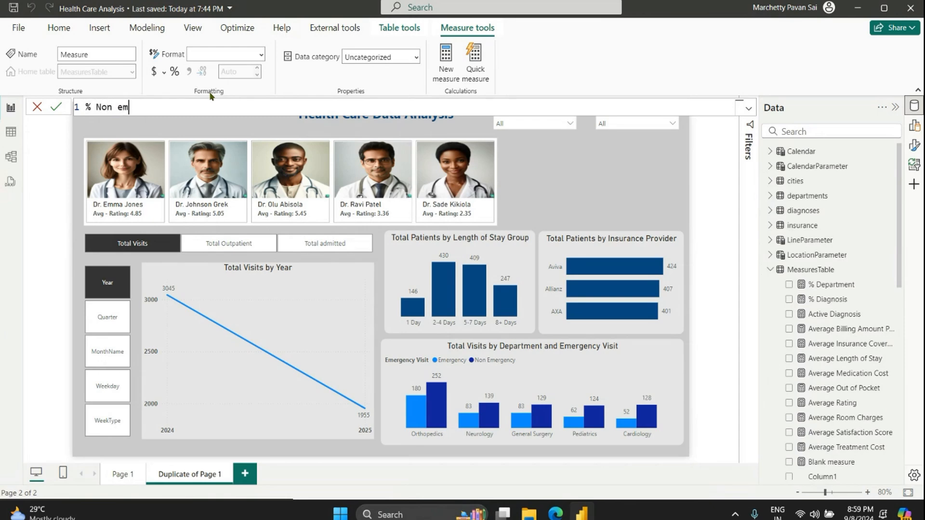
key(BackSpace)
text(ergency =)
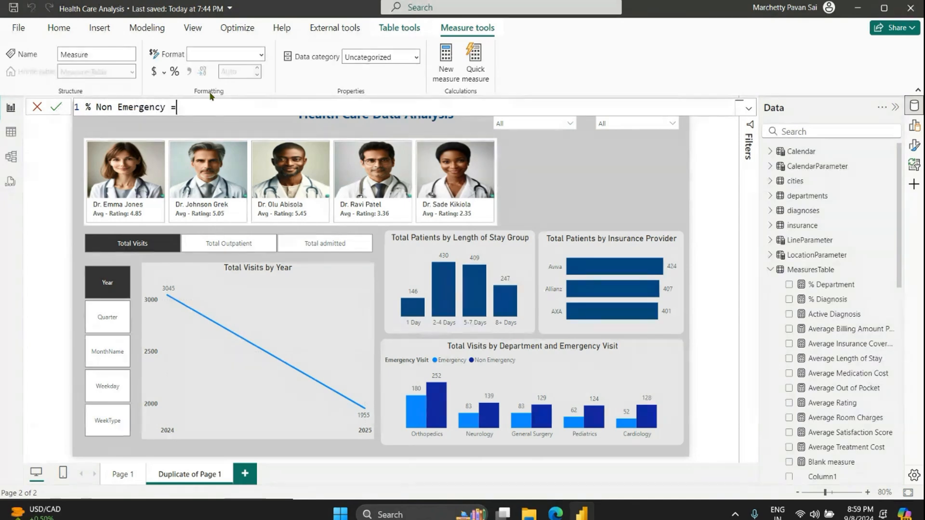
key(shift+Return)
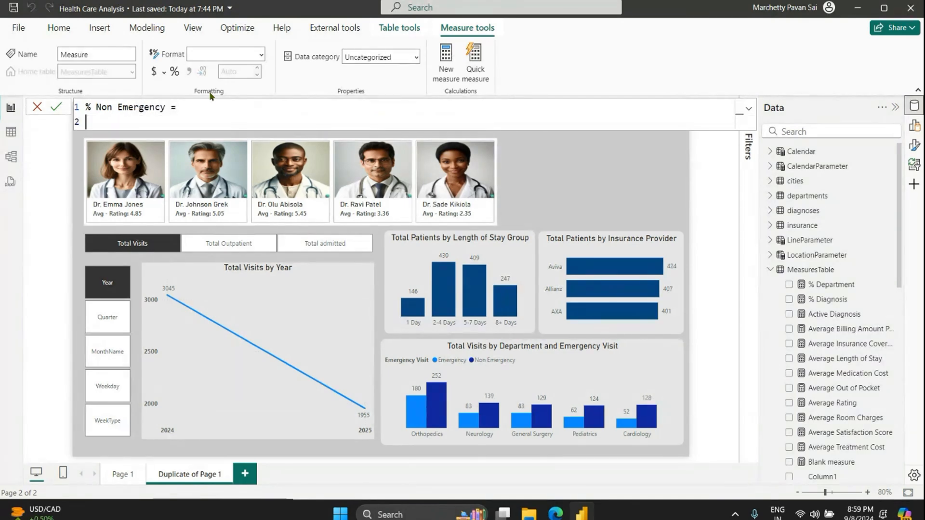
text(cal)
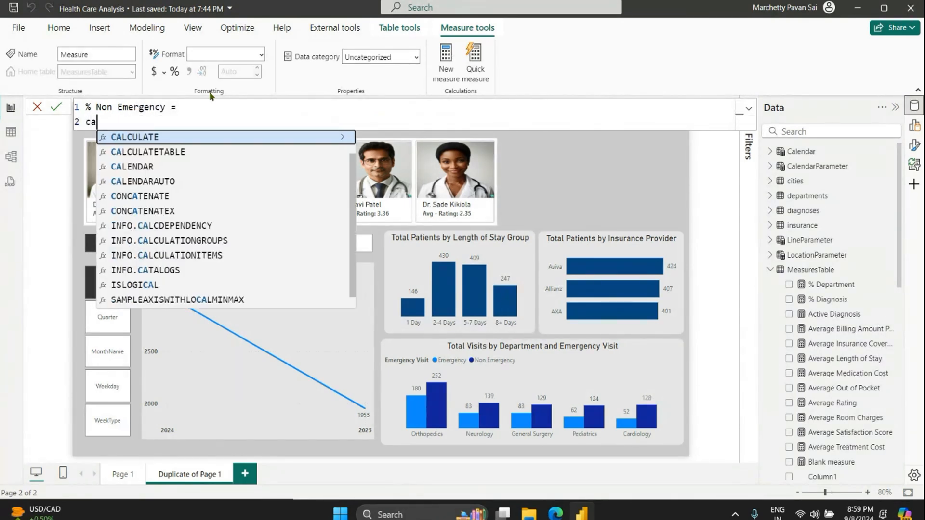
key(BackSpace)
key(BackSpace)
key(BackSpace)
Declare the variable _totalvisits in the % Non Emergency measure, with its expression starting on a new line.
text(VAR)
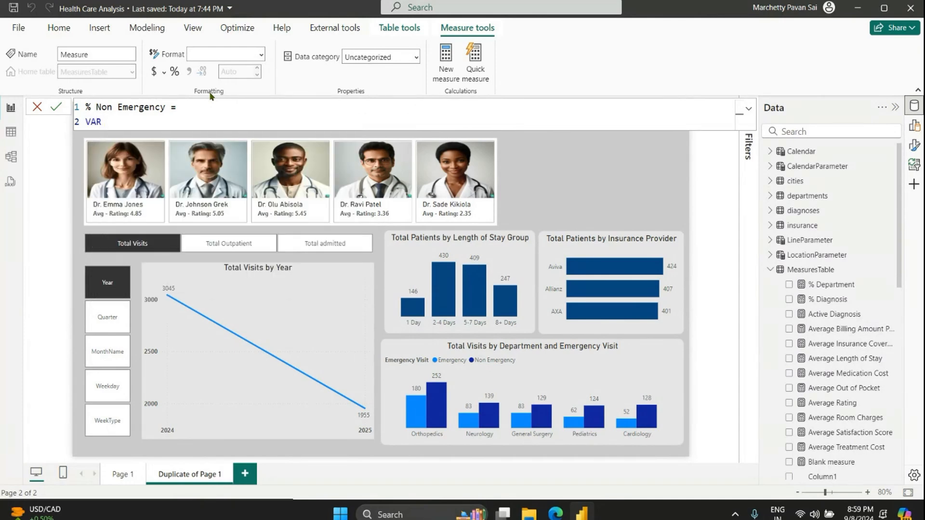
text( _totalvisits =)
key(shift+Return)
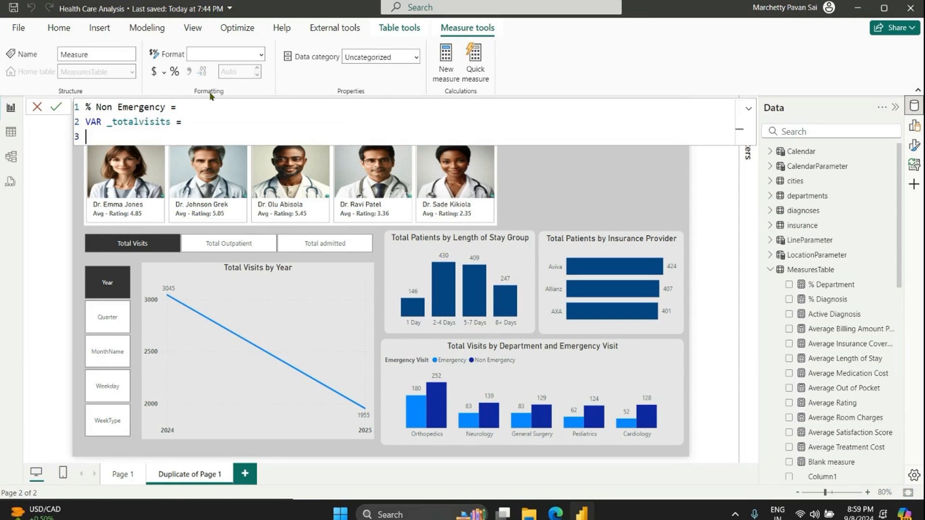
Assign a CALCULATE function to _totalvisits with the [Total Visits] measure as its expression on a separate line.
text(c)
key(Tab)
key(shift+Return)
text([t)
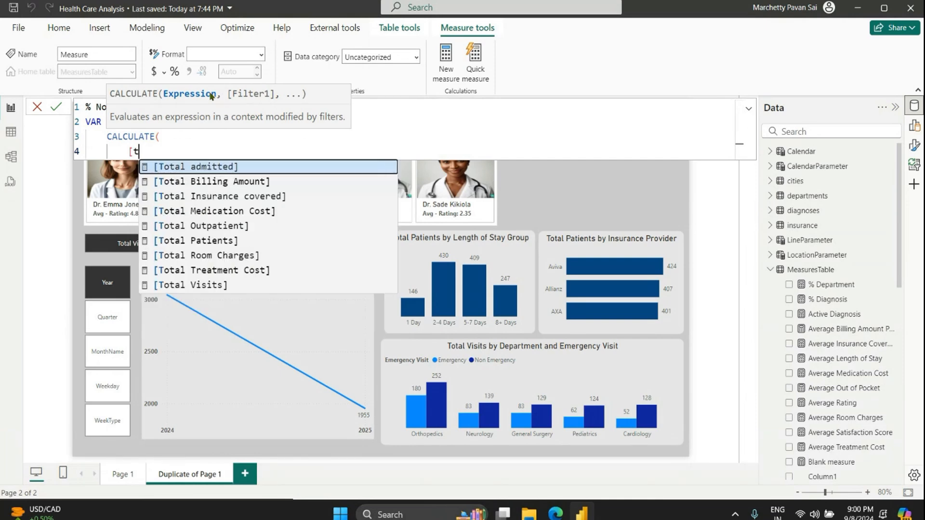
text(otal)
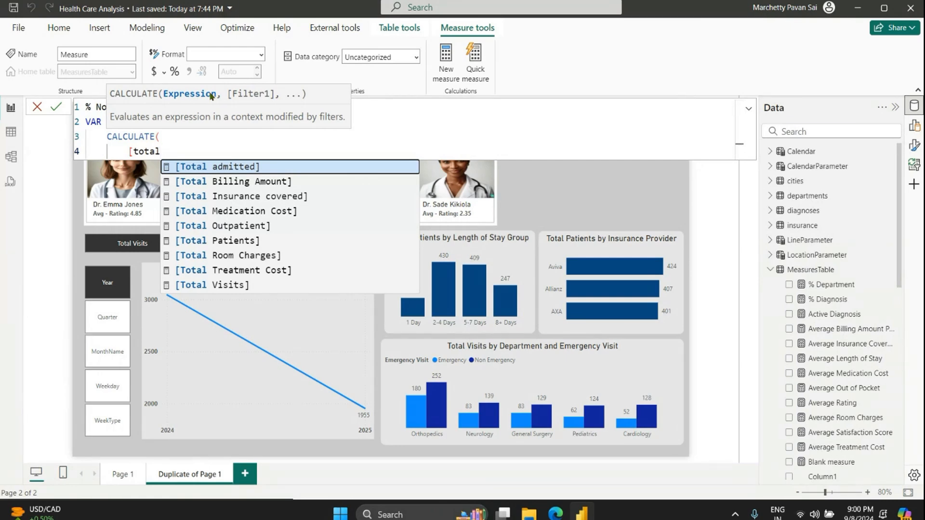
key(Down)
key(Down)
key(Down)
key(Down)
key(Down)
key(Down)
key(Down)
key(Down)
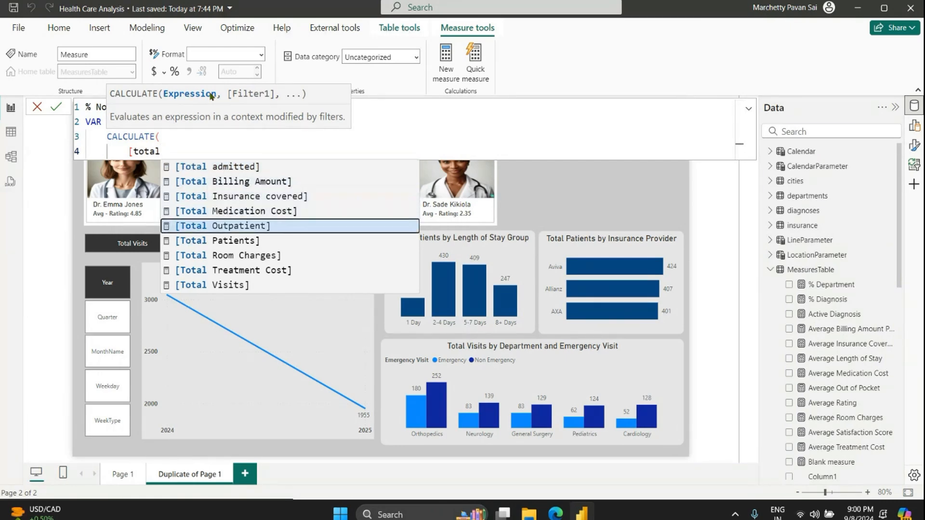
key(Tab)
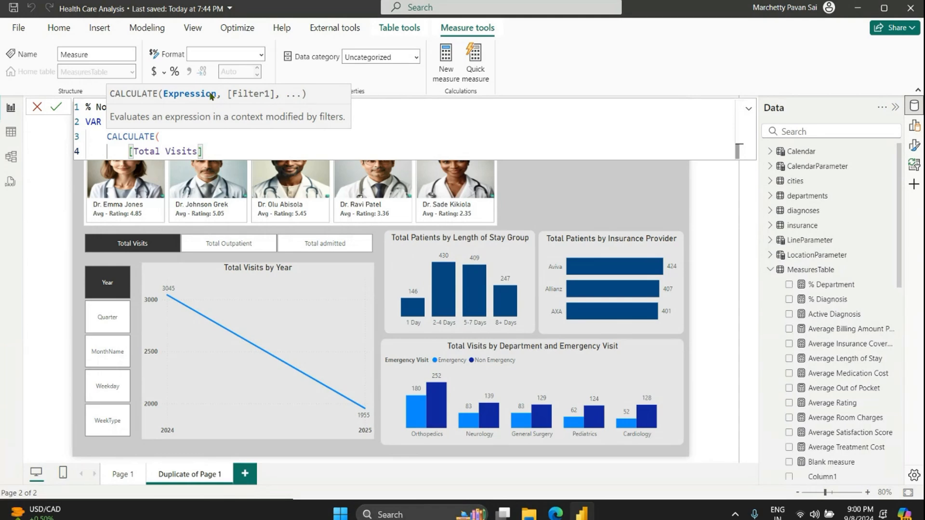
Add the visits[Emergency Visit] column on a new line as the filter argument of the _totalvisits CALCULATE.
text(,)
key(shift+Return)
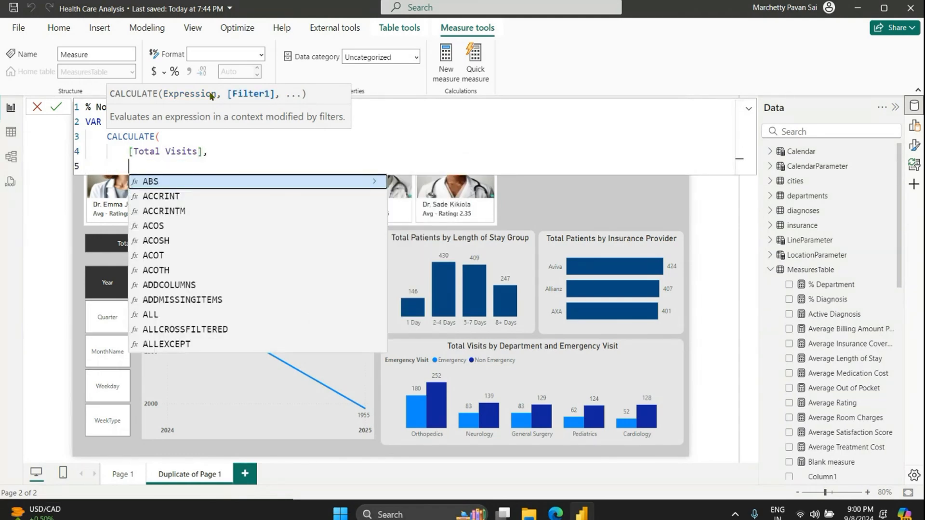
text(visit)
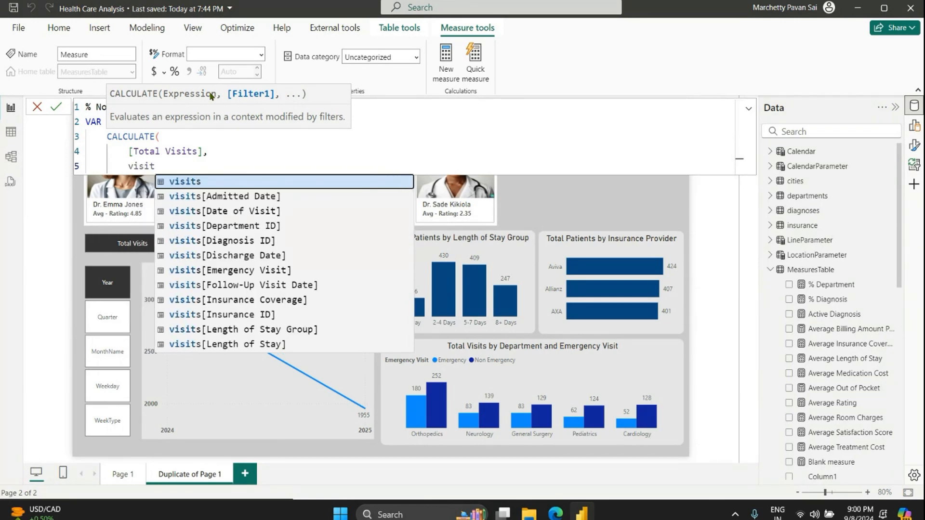
key(Down)
key(Down)
key(Down)
key(Up)
key(Up)
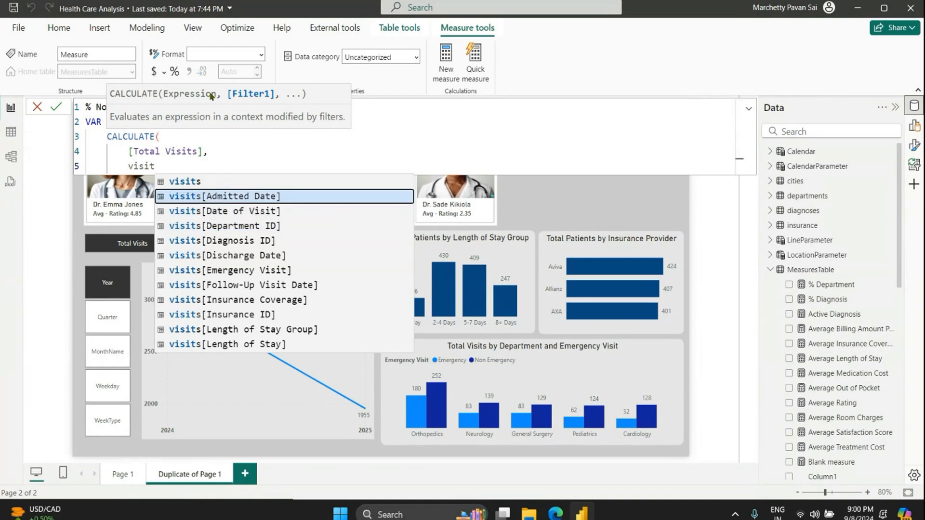
key(Down)
key(Down)
key(Down)
key(Down)
key(Down)
key(Down)
key(Down)
key(Down)
key(Down)
key(Down)
key(Down)
key(Down)
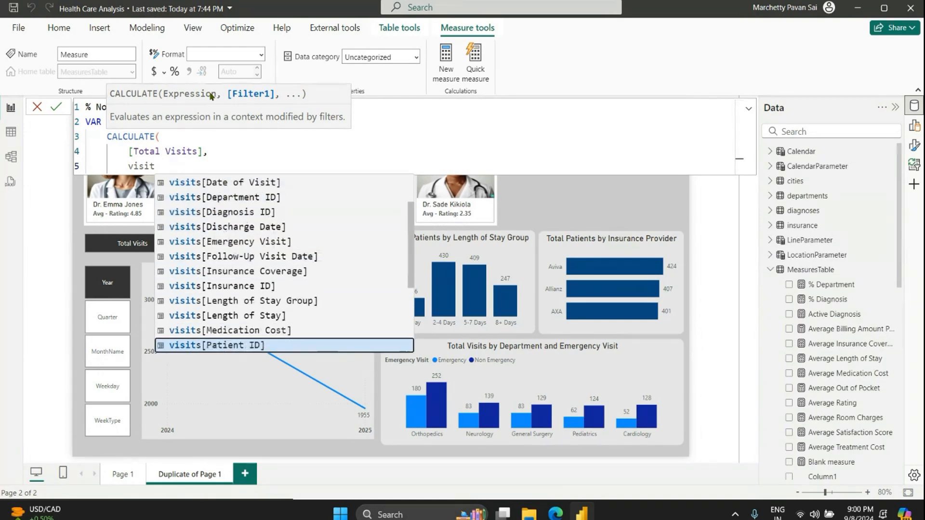
key(Down)
key(Down)
key(Down)
key(Down)
key(Down)
key(Down)
key(Down)
key(Down)
key(Down)
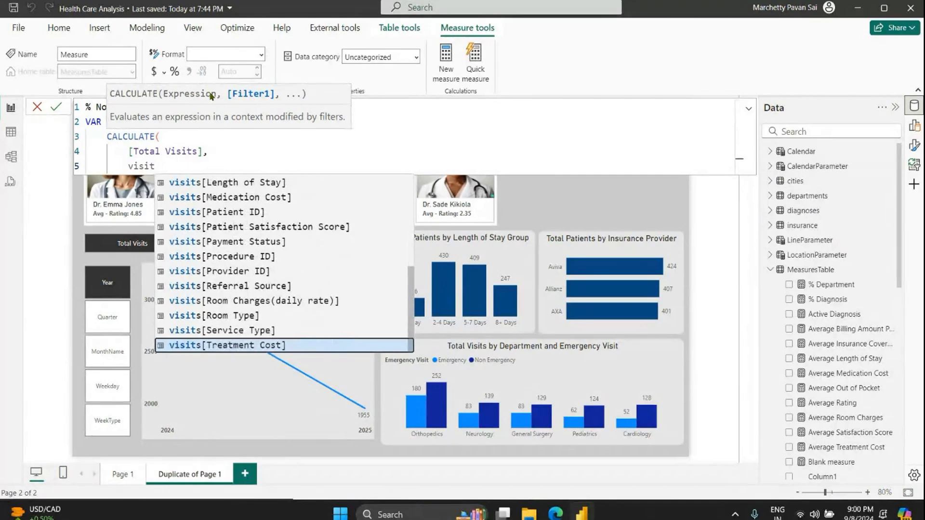
key(Down)
key(Down)
key(Down)
key(Down)
key(Down)
key(Down)
key(Down)
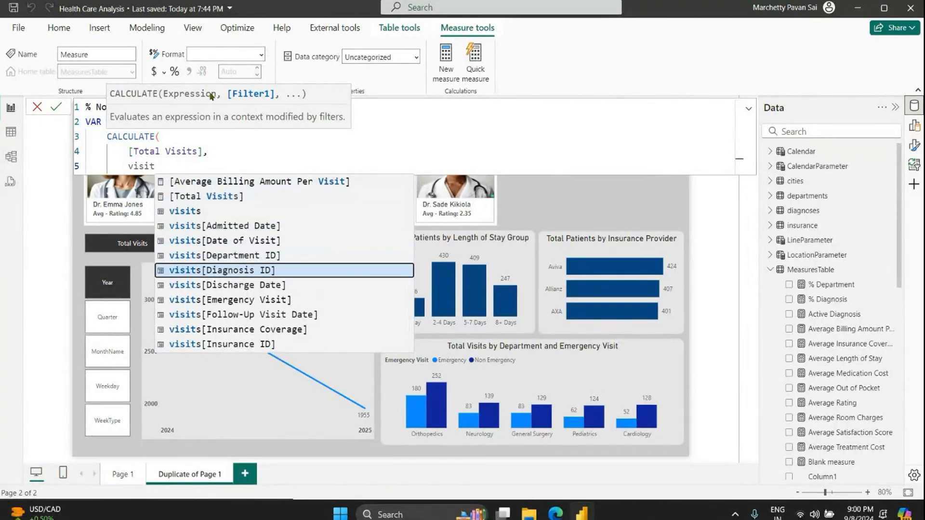
key(Down)
key(Down)
key(Tab)
Set the _totalvisits filter condition equal to "Non Emergency" and close the CALCULATE function on its own line.
text(= )
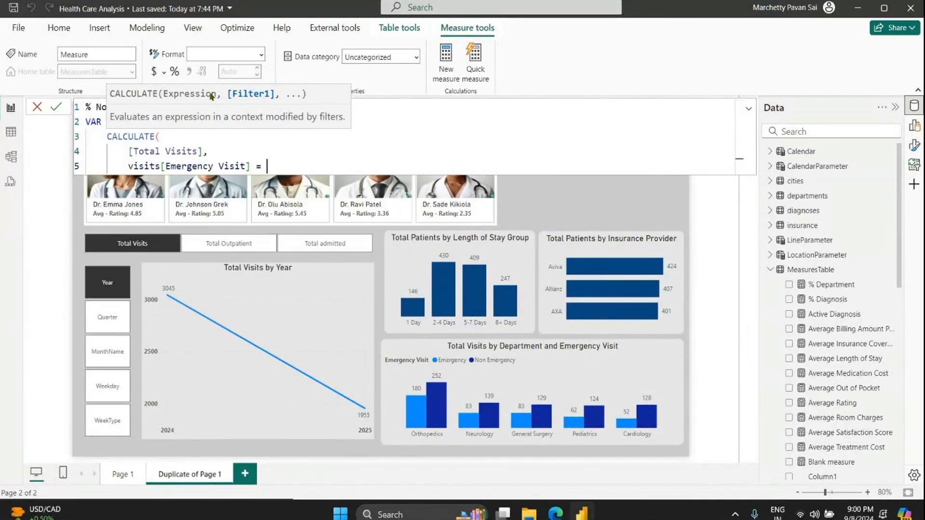
text("Non Emergency)
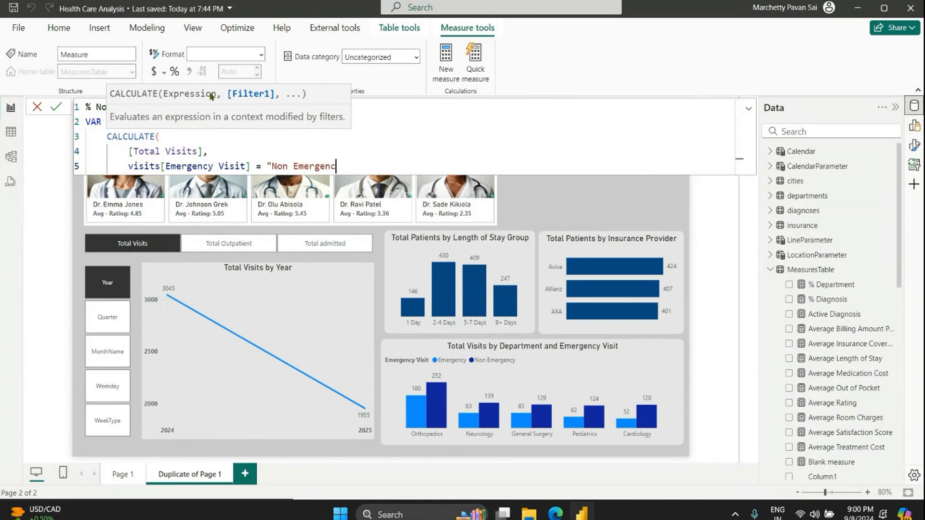
text(")
key(shift+Return)
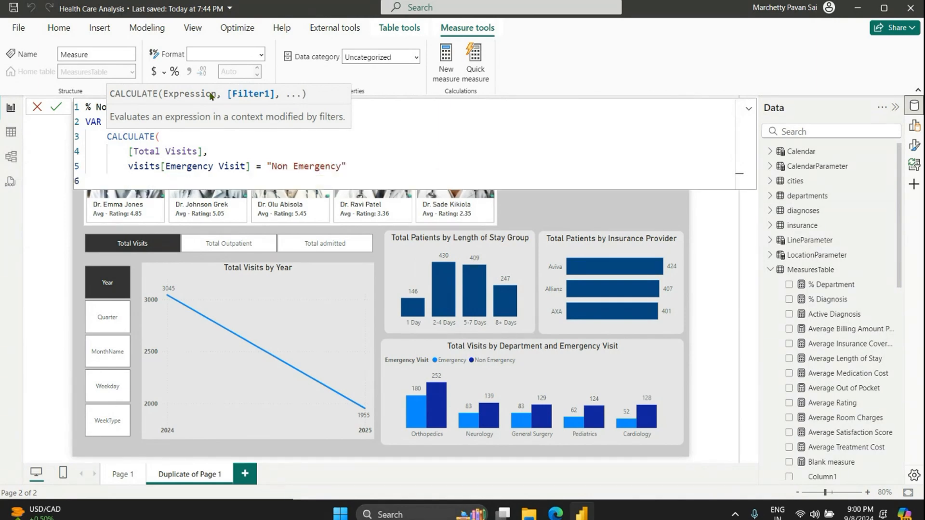
text())
Declare a second variable, _totaloutpatient, below the _totalvisits block, with its expression starting on a new line.
key(shift+Return)
text(V)
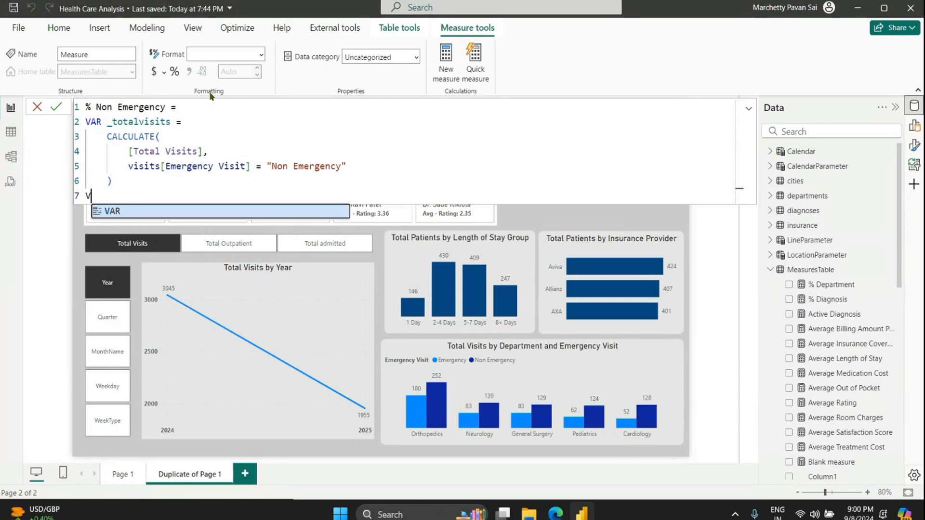
text(AR _tot)
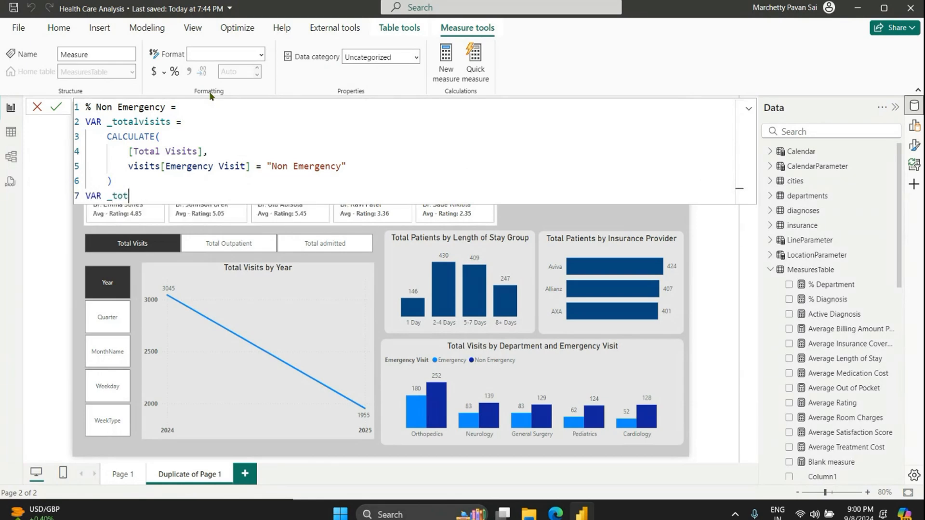
text(aloutpatient =)
key(shift+Return)
Assign a CALCULATE function to _totaloutpatient with the [Total Outpatient] measure as its expression on a separate line.
text(ca)
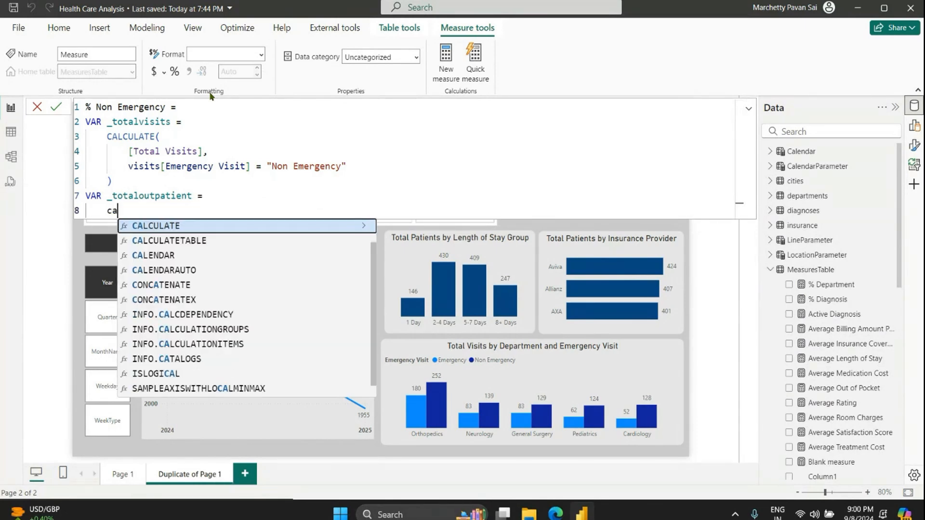
key(Tab)
key(shift+Return)
text([tota)
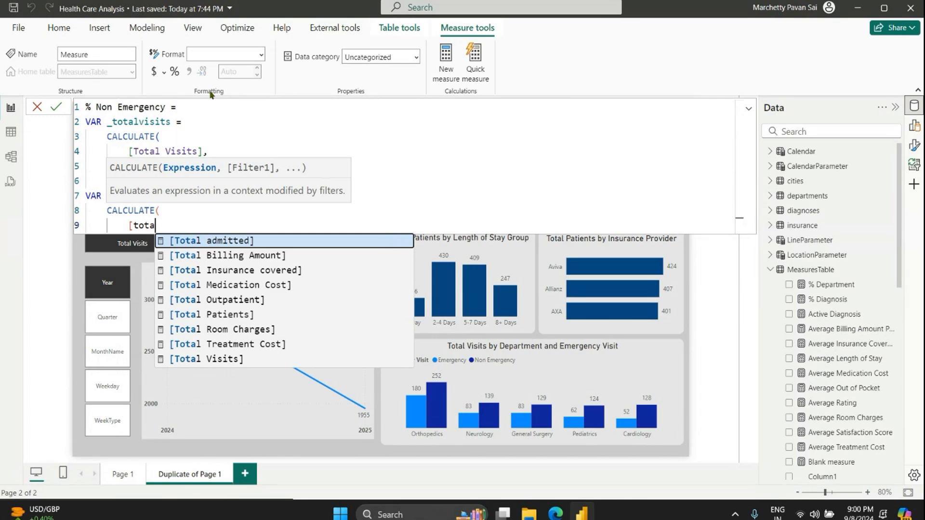
key(Down)
key(Down)
key(Down)
key(Down)
key(Tab)
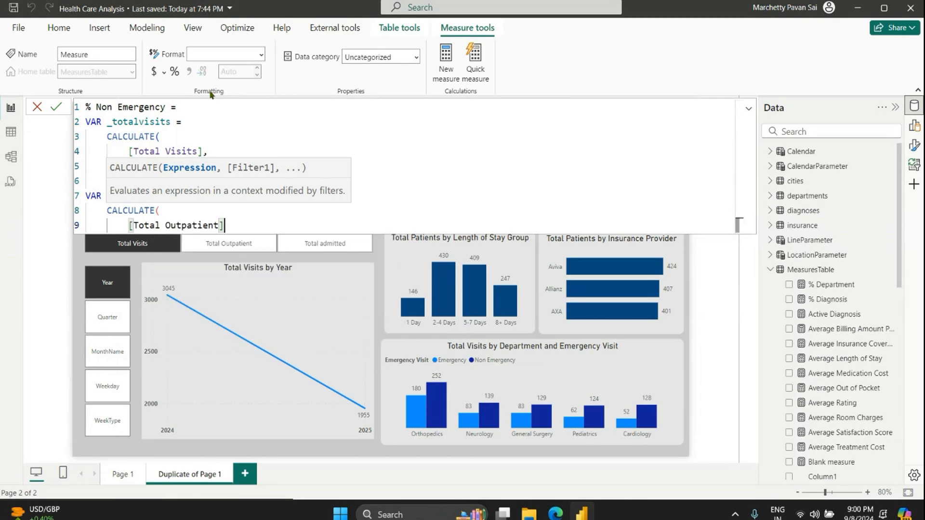
Filter the _totaloutpatient CALCULATE by visits[Emergency Visit] = "Non Emergency" and close the function on its own line.
text(,)
key(shift+Return)
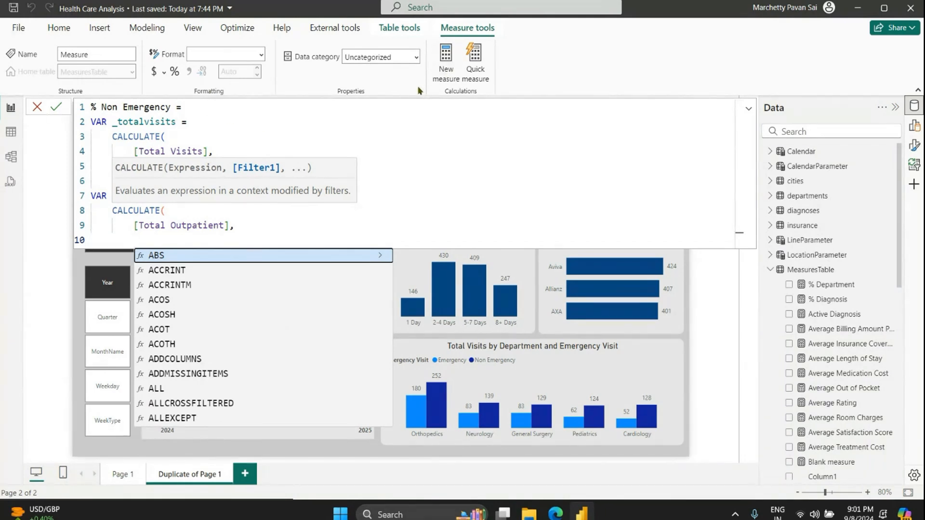
text(v)
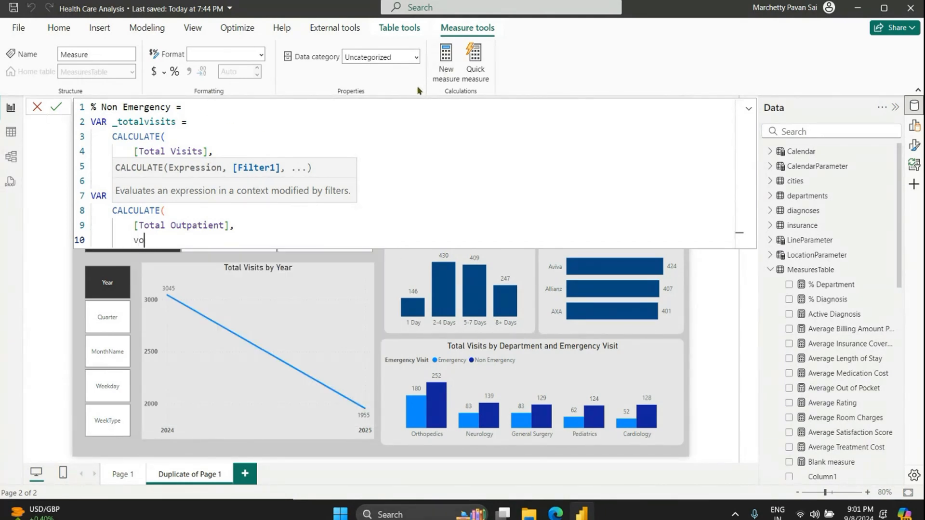
text(isits)
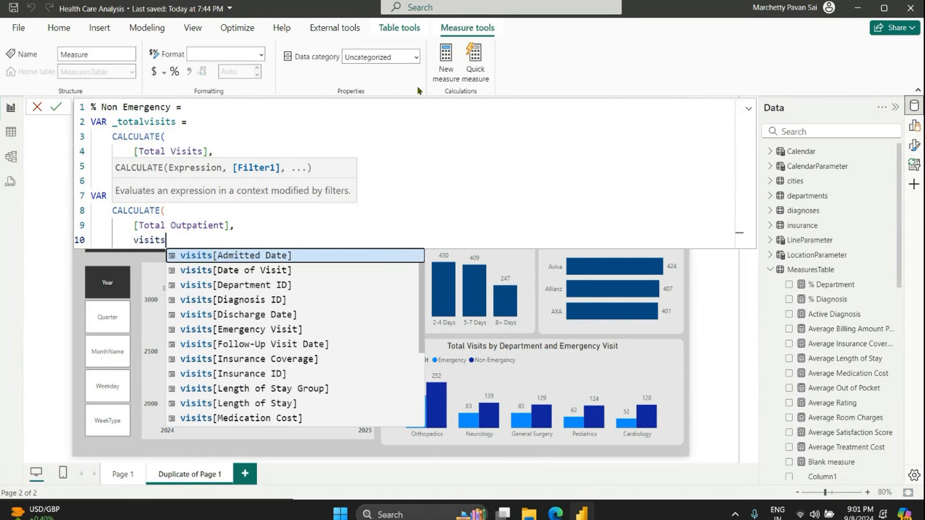
key(Down)
key(Down)
key(Down)
key(Down)
key(Down)
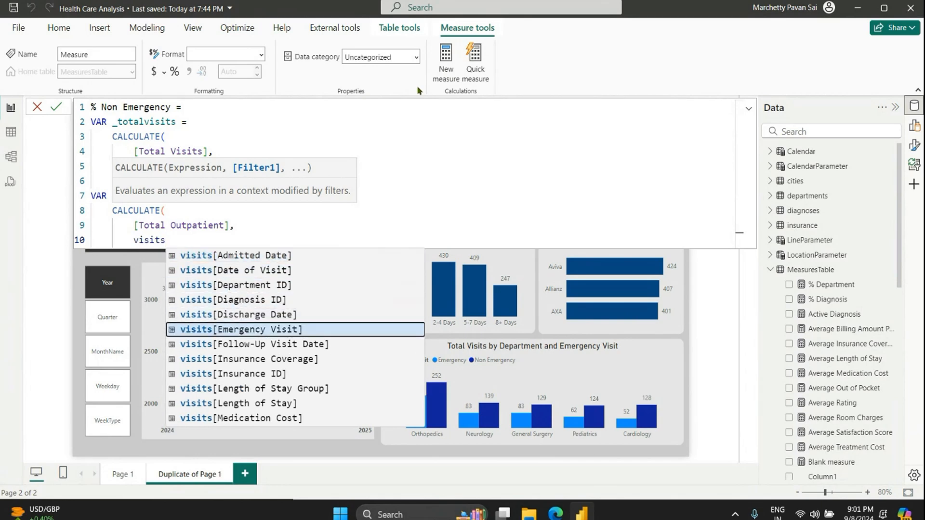
key(Tab)
text(= ")
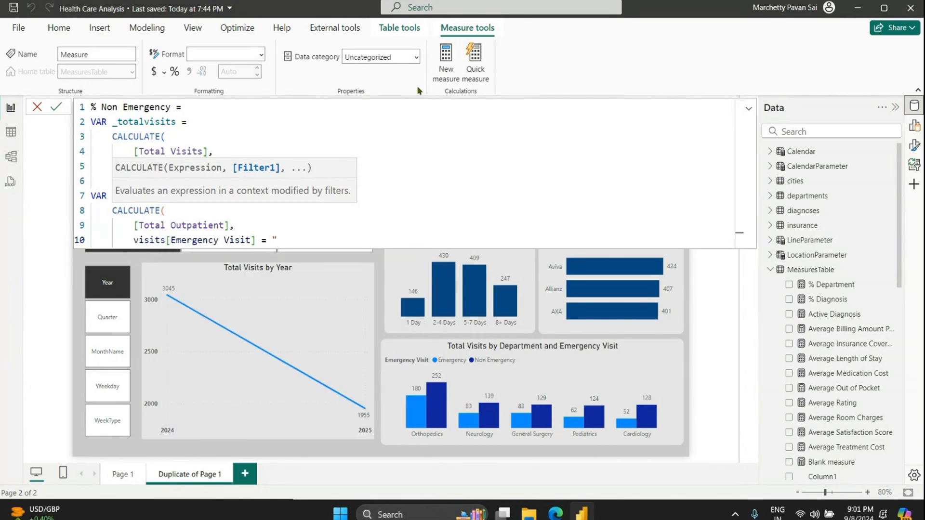
text(Non Emergency)
key(Return)
key(BackSpace)
text())
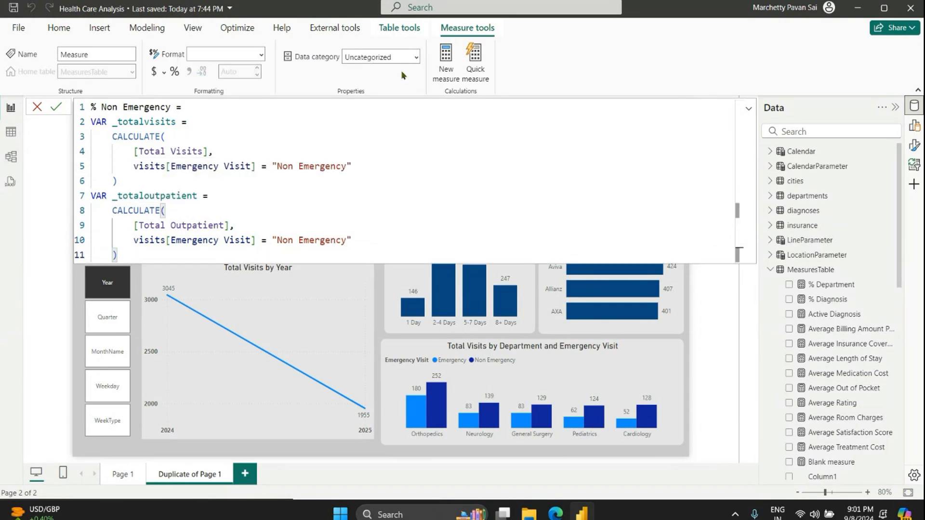
Declare a third variable, _totaladmitted, after a blank line, with its expression starting on a new line.
key(Return)
key(Return)
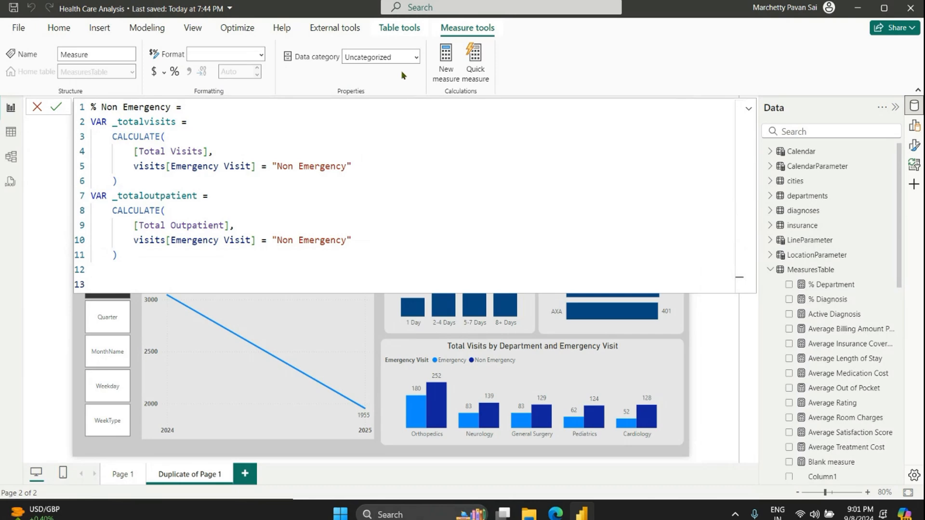
text(VAR _total)
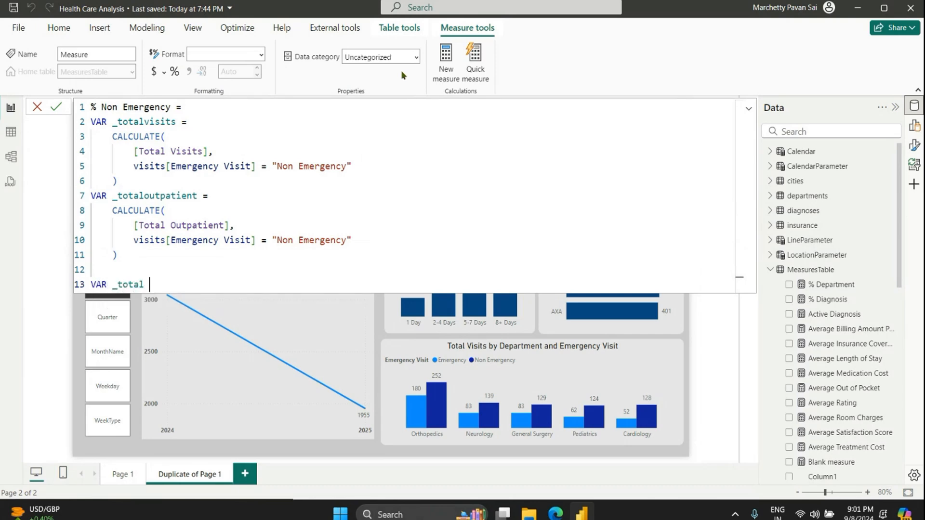
text(admitted =)
key(shift+Return)
Assign an indented CALCULATE function to _totaladmitted with the [Total admitted] measure as its expression on a separate line.
text(ca)
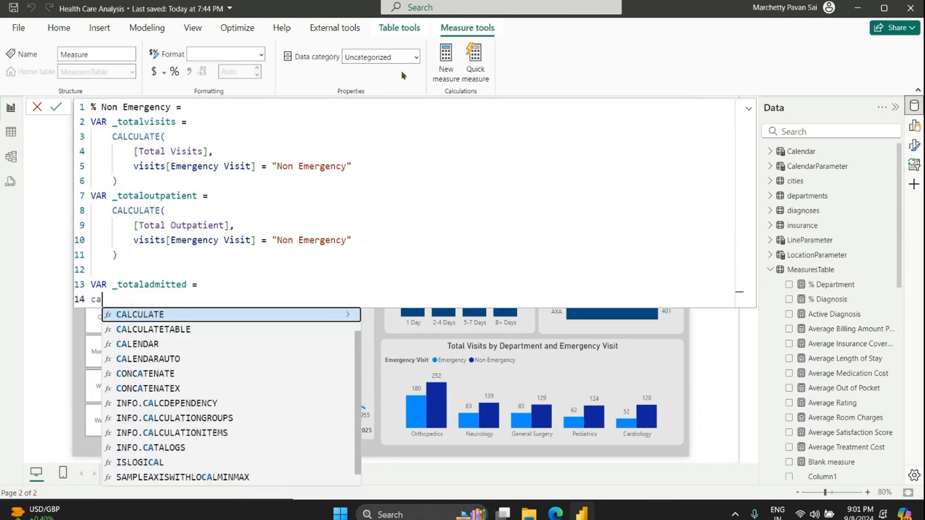
key(BackSpace)
key(Tab)
text(c)
key(Tab)
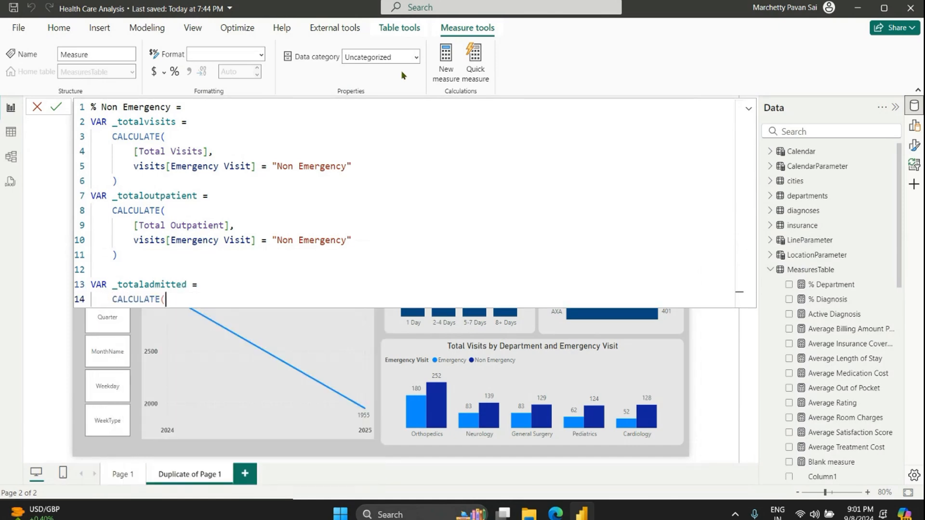
key(shift+Return)
key(Tab)
text([total)
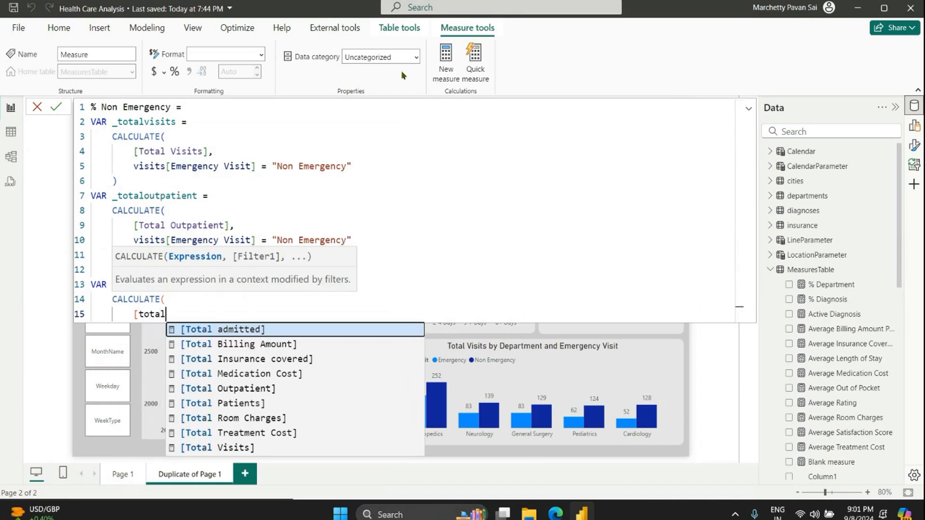
key(Tab)
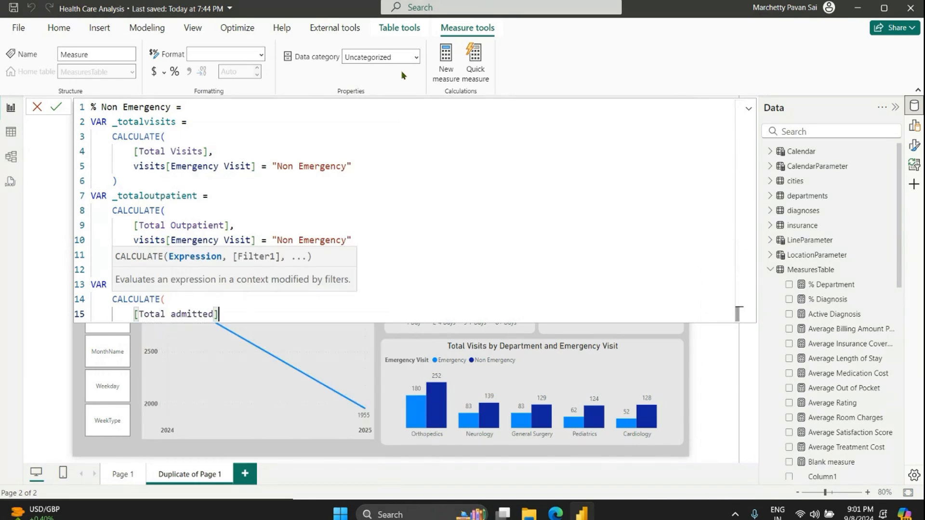
key(BackSpace)
Filter the _totaladmitted CALCULATE by visits[Emergency Visit] = "Non Emergency" and close the function on its own line.
text(,)
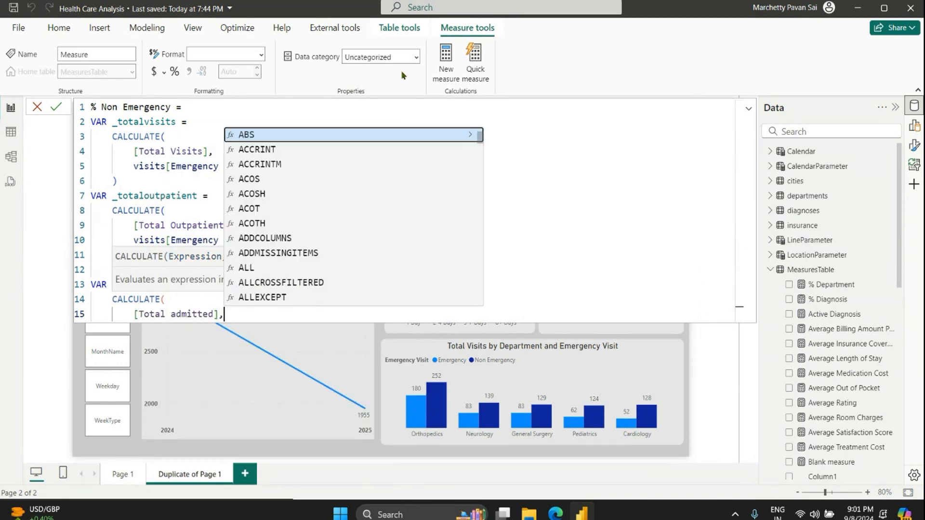
key(shift+Return)
text(visi)
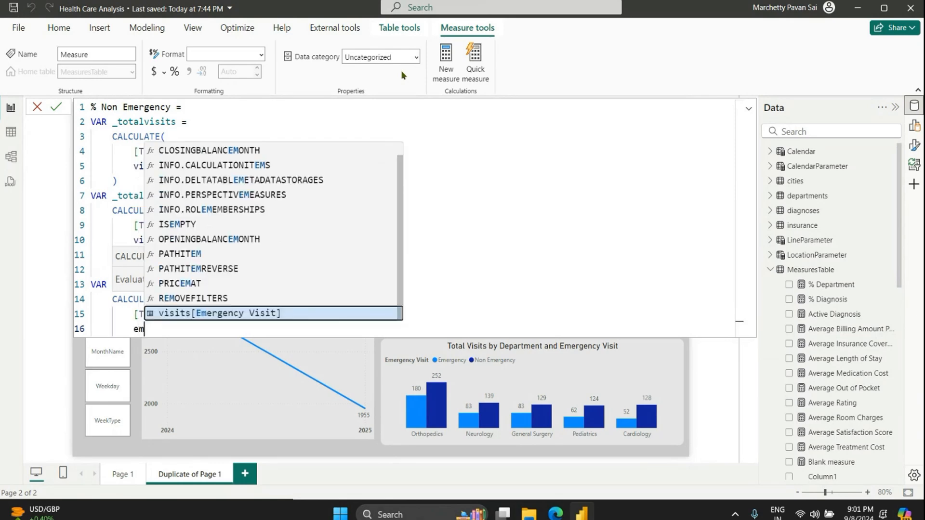
key(Tab)
text(= ")
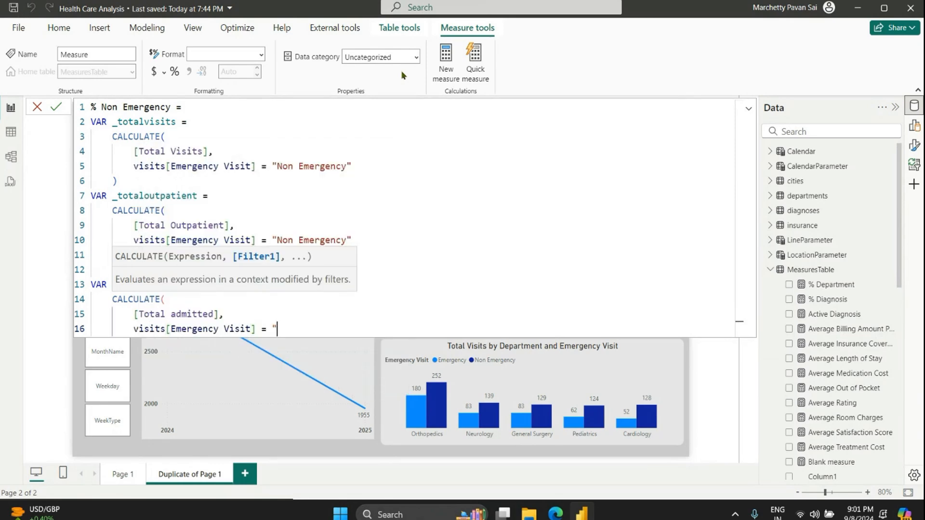
text(Non Emergency")
key(shift+Return)
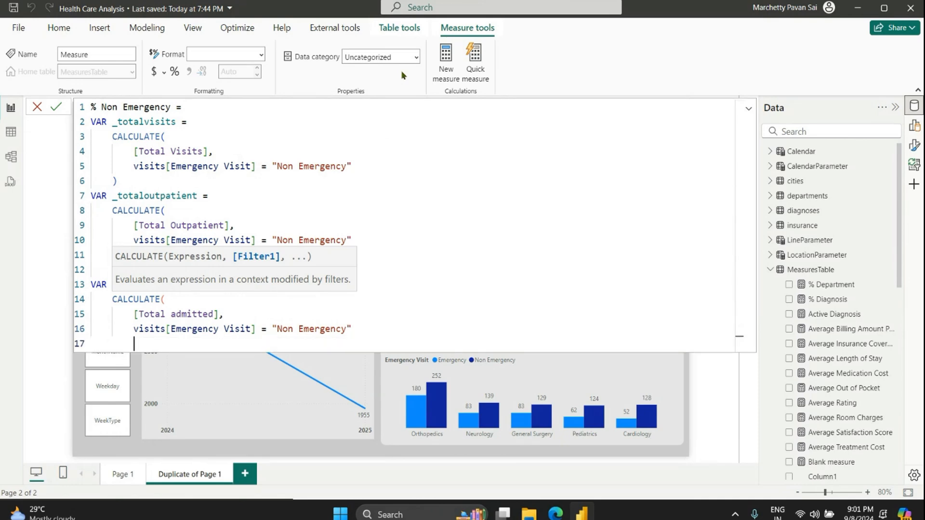
text())
Declare a fourth variable, switchmeasure, after a blank line, with its expression starting on a new line.
key(shift+Return)
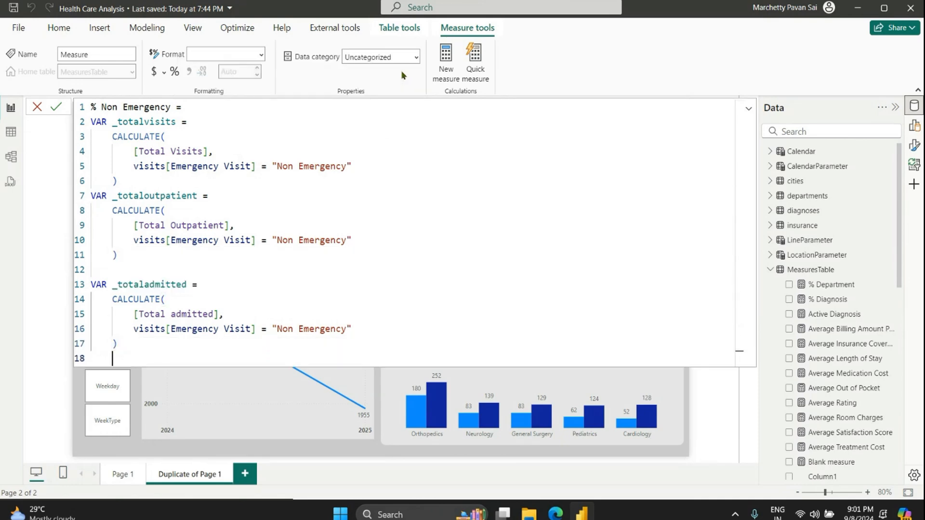
key(shift+Return)
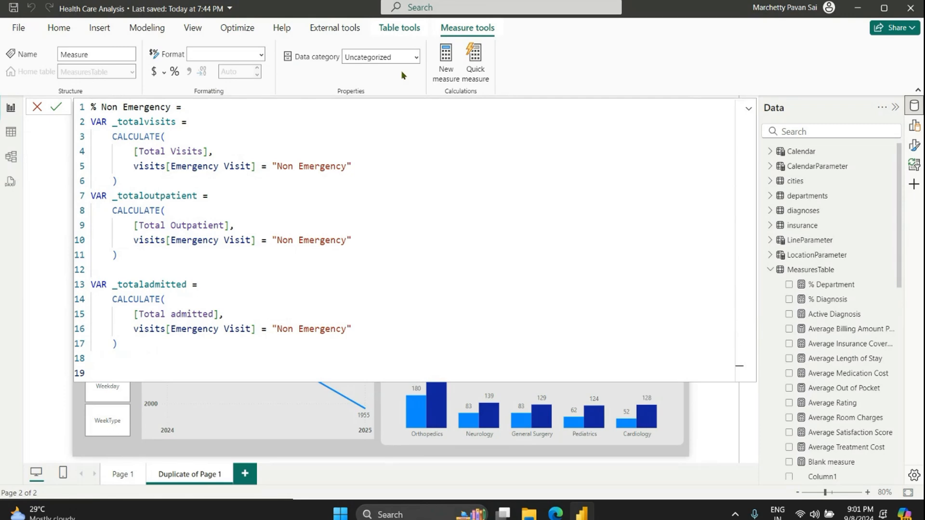
text(VAR)
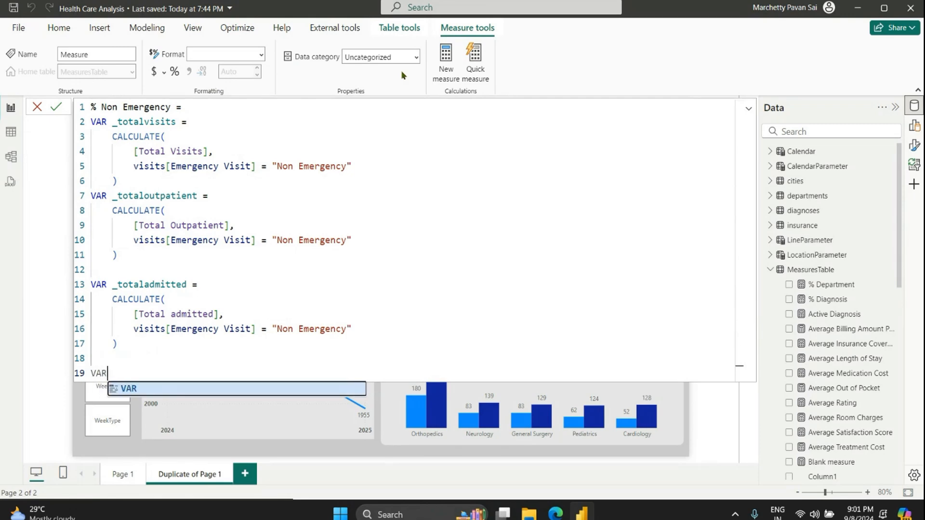
text( sel)
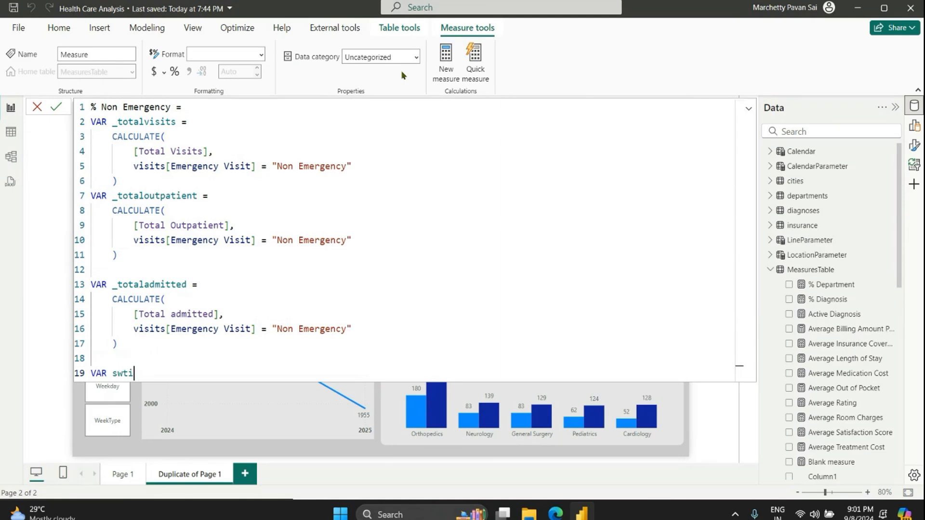
key(BackSpace)
key(BackSpace)
text(witchmeasure =)
key(Return)
Assign a SWITCH function to switchmeasure with TRUE() as its expression on a separate line.
text(swit)
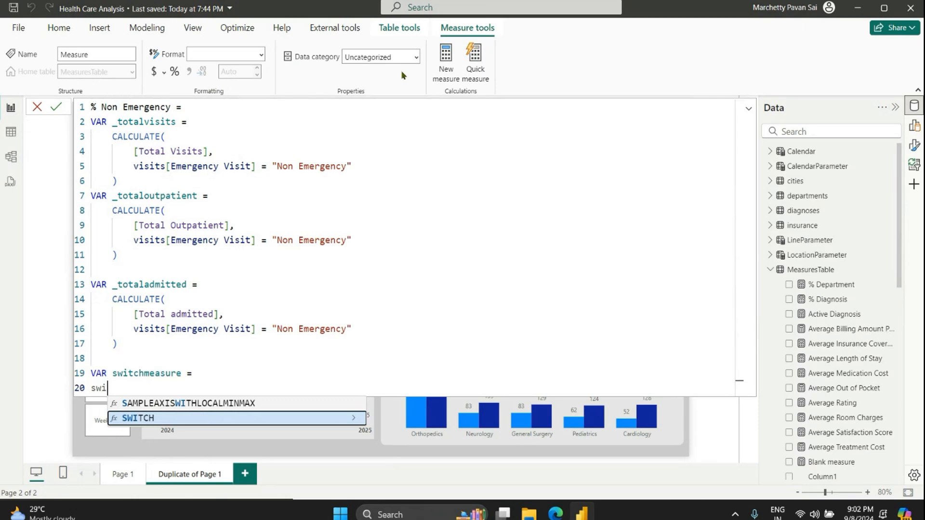
key(Tab)
key(shift+Return)
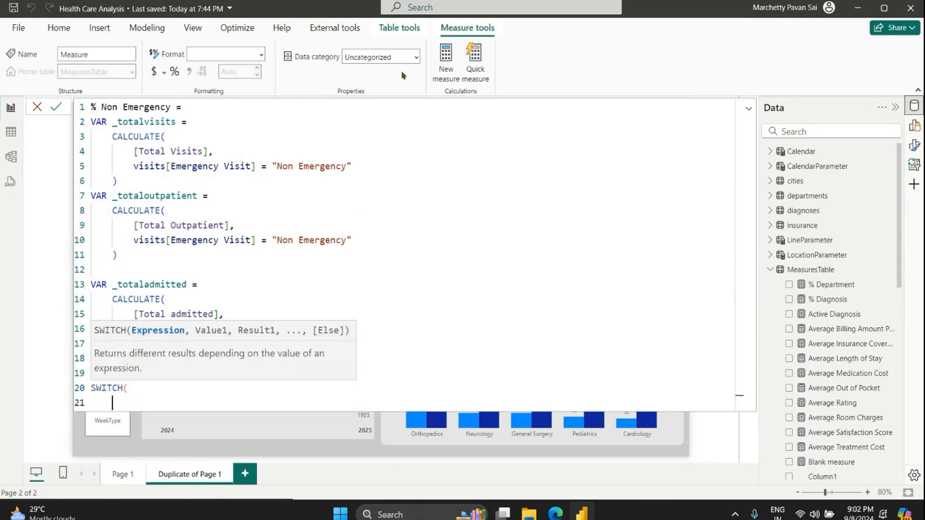
text(tru)
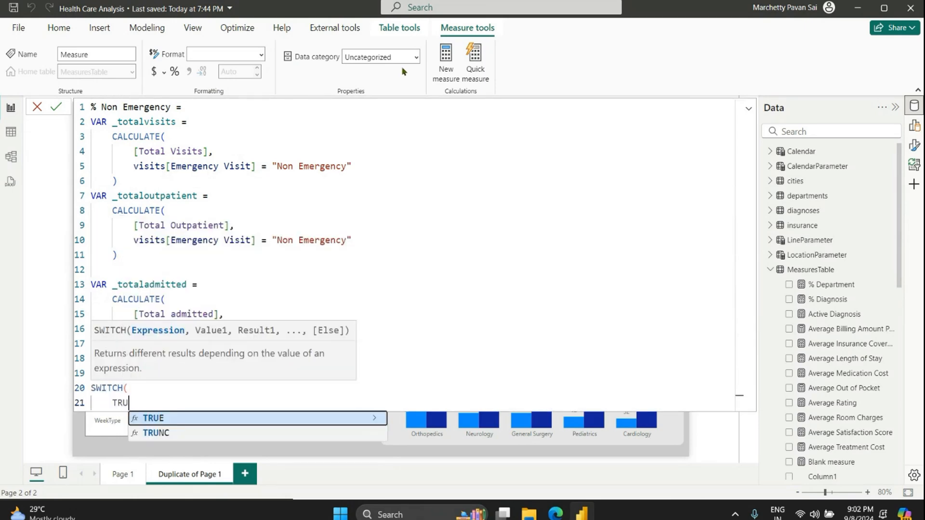
key(Tab)
text(,)
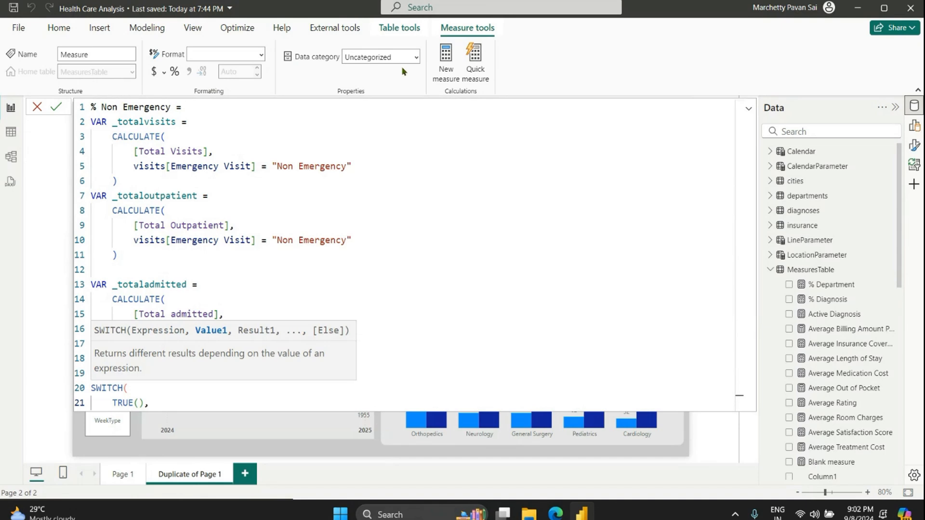
key(shift+Return)
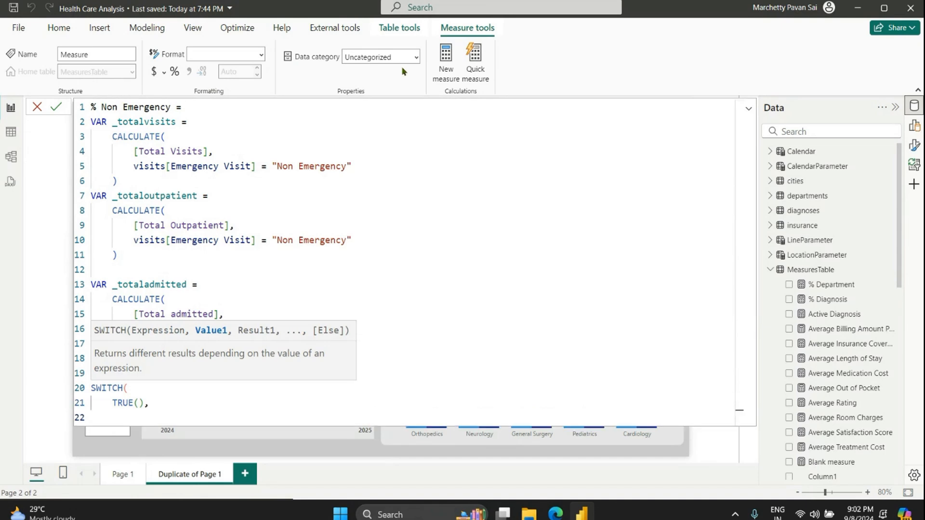
text(line)
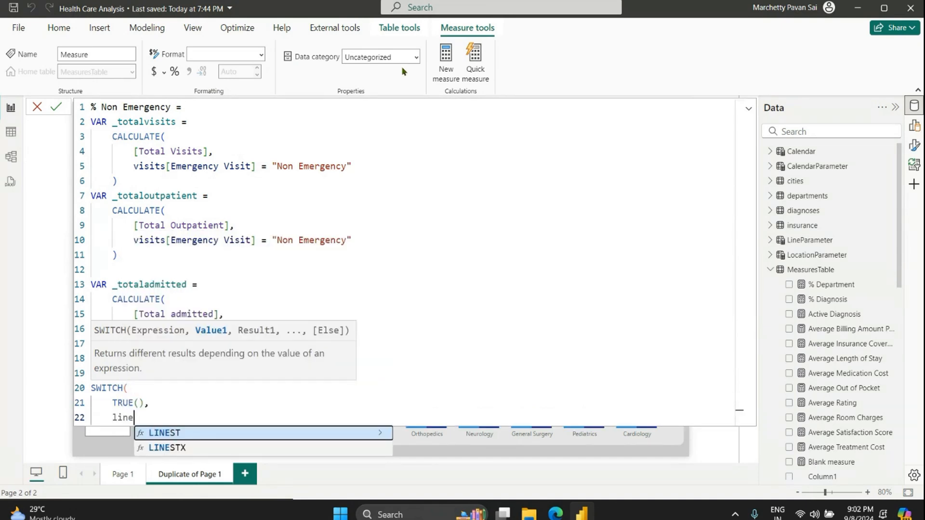
key(BackSpace)
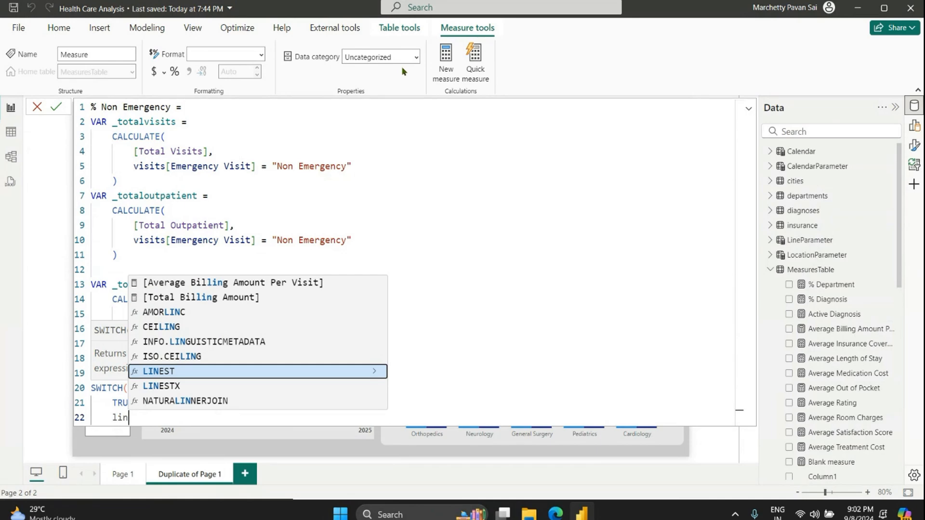
key(Down)
key(Down)
key(Down)
key(Down)
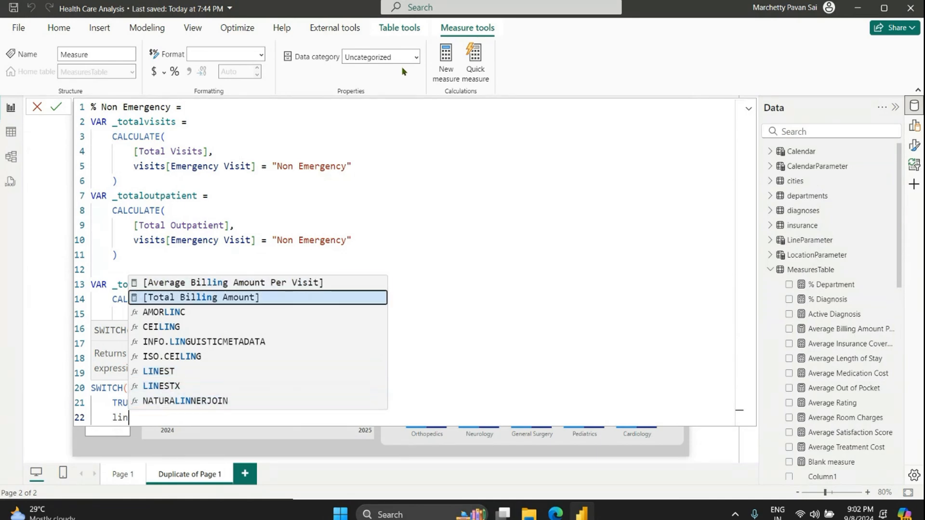
key(BackSpace)
key(BackSpace)
key(BackSpace)
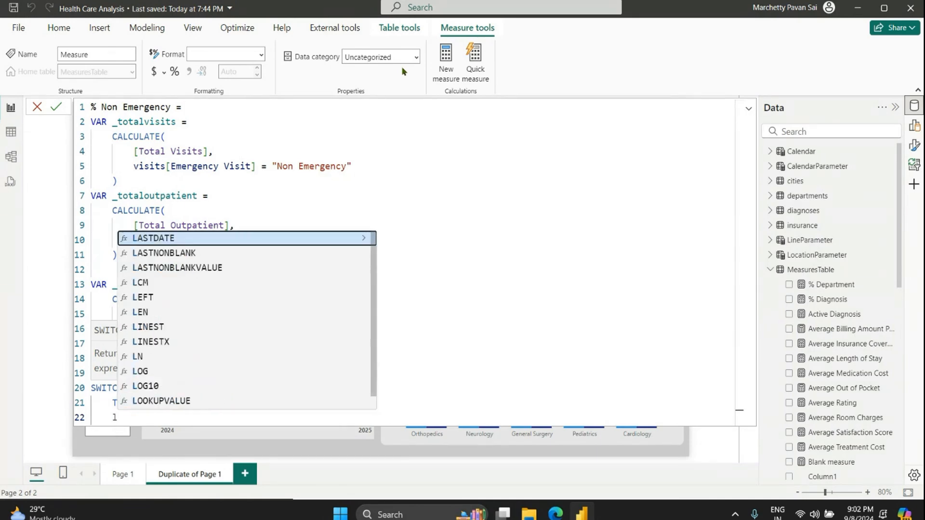
Enter SELECTEDVALUE(LineParameter[LineParameter Order]) = 0 as the first SWITCH condition.
text(selec)
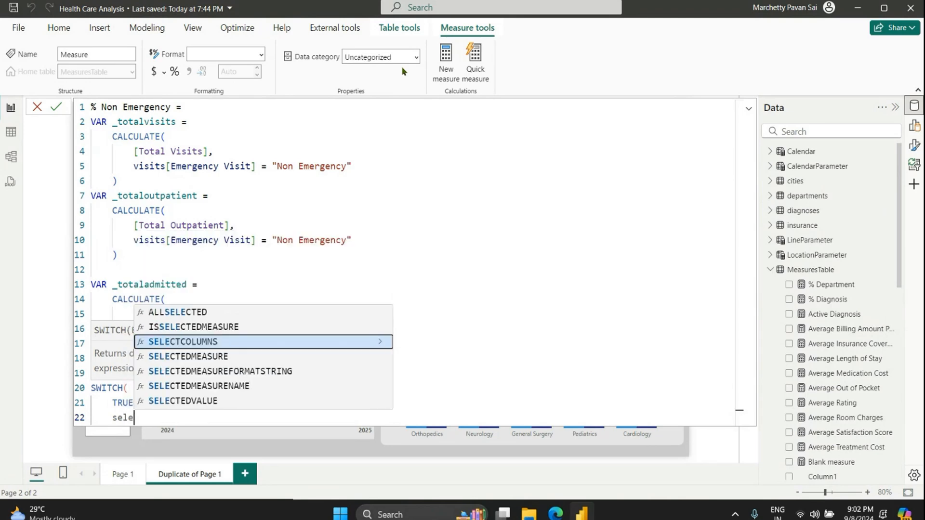
key(Down)
key(Down)
key(Down)
key(Down)
key(Tab)
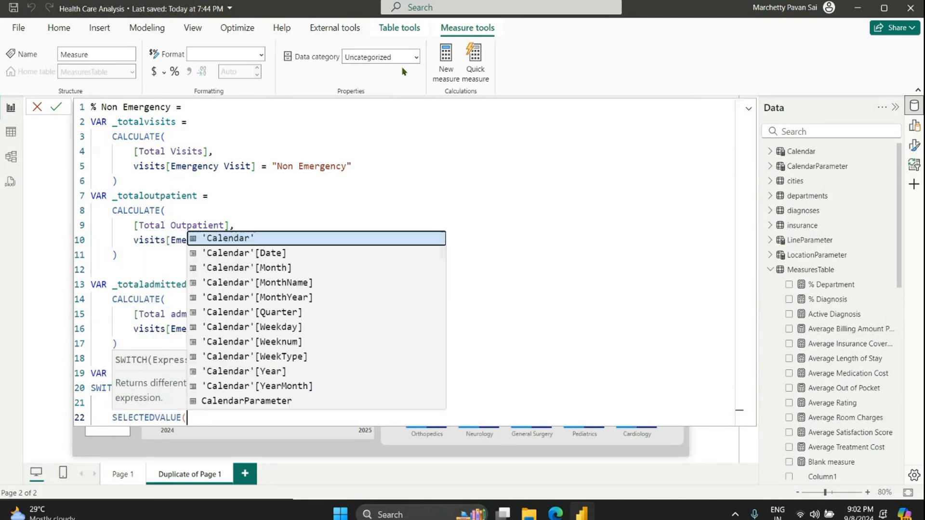
text(lin)
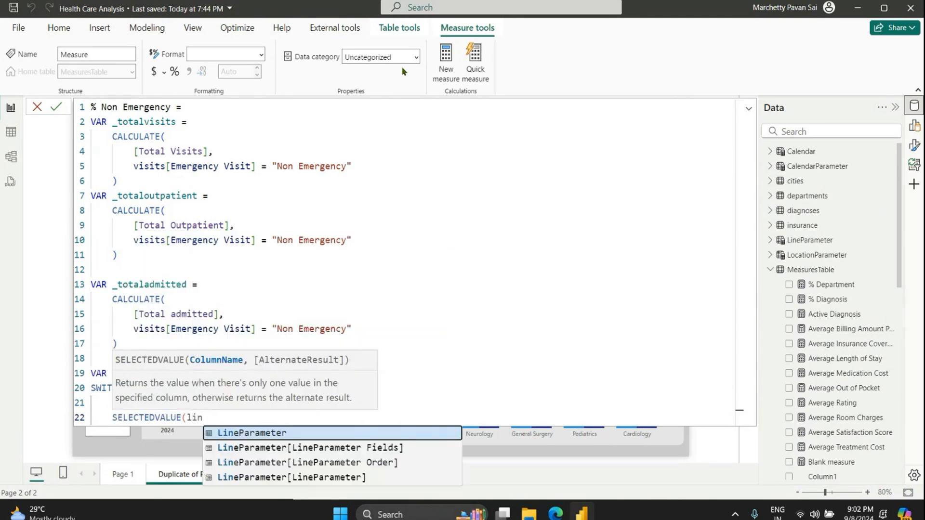
key(Down)
key(Down)
key(Tab)
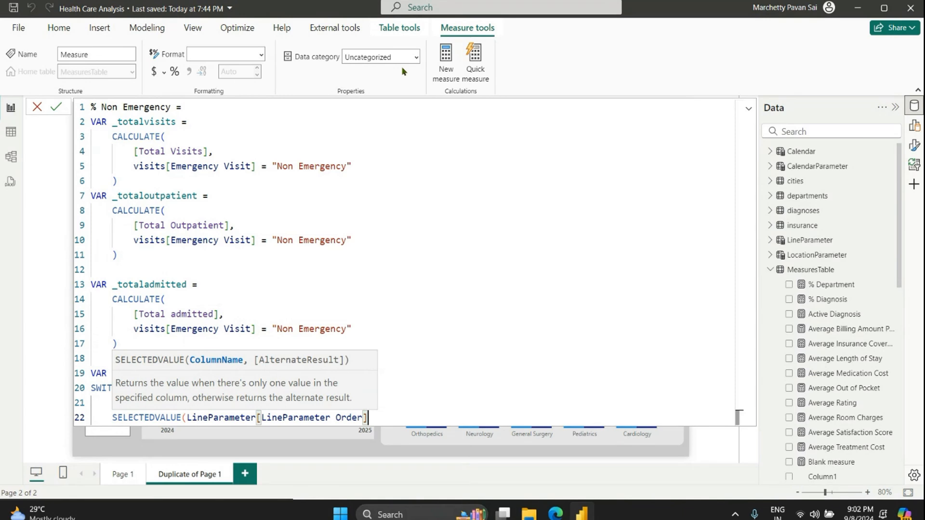
text() = 0)
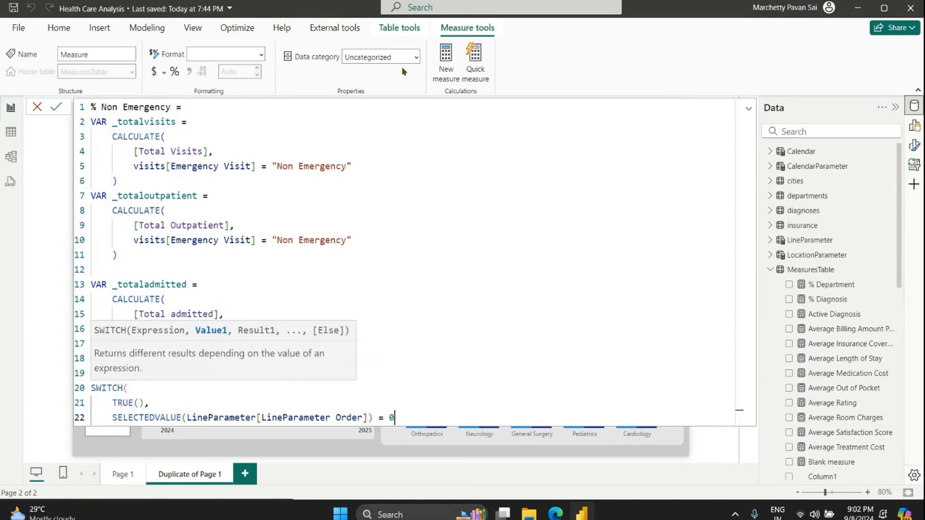
Return the [Total Visits] measure for the first SWITCH condition, followed by a comma.
text( , [Tot)
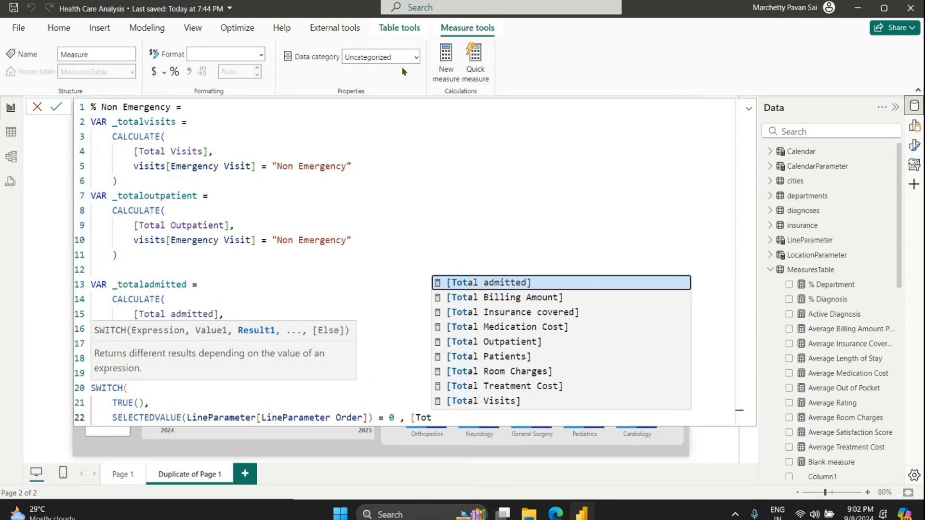
key(Down)
key(Down)
key(Down)
key(Down)
key(Down)
key(Down)
key(Down)
key(Down)
key(Tab)
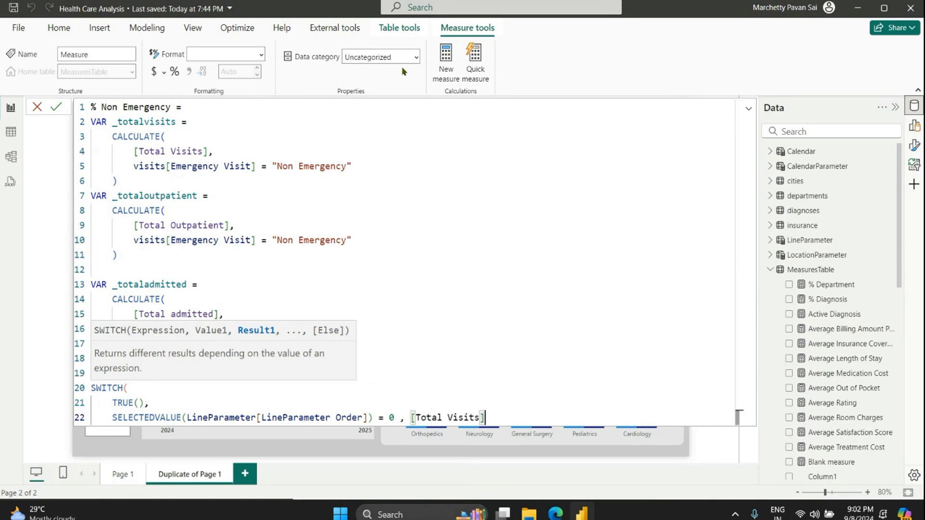
text(,)
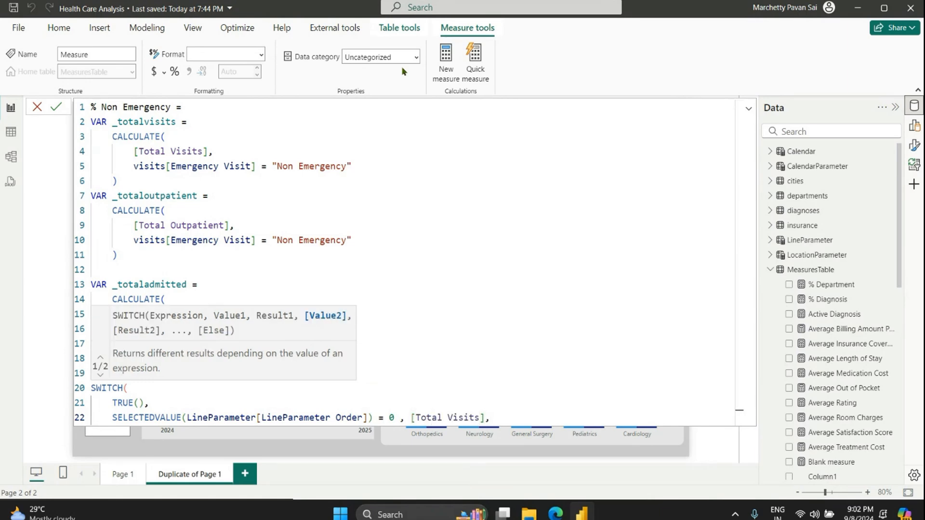
Start the second SWITCH condition on a new line with SELECTEDVALUE(LineParameter[LineParameter Order]) and an equals sign.
key(Return)
text(selec)
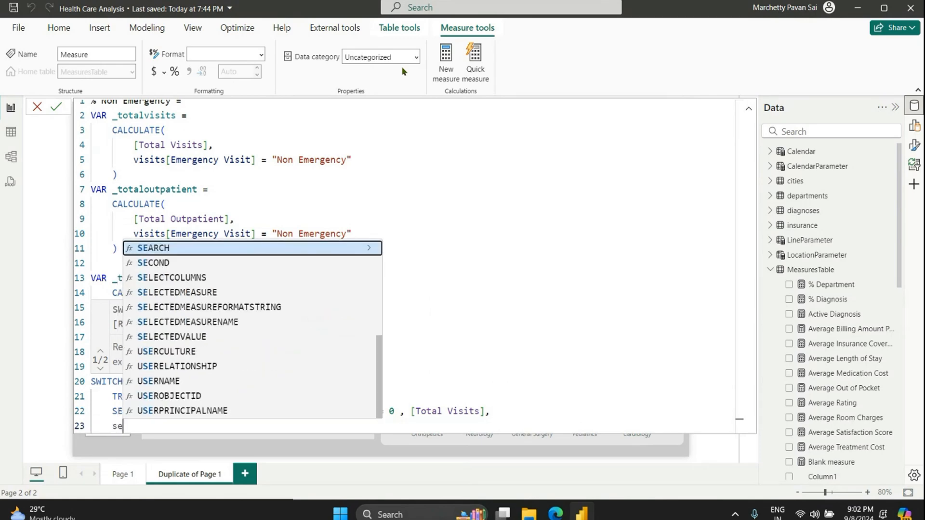
key(Down)
key(Down)
key(Down)
key(Down)
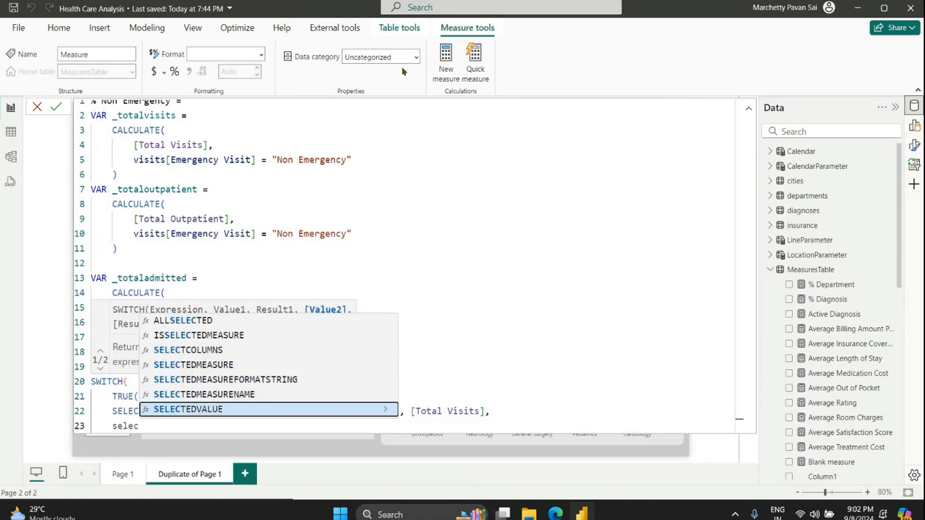
key(Tab)
text(lin)
key(Down)
key(Down)
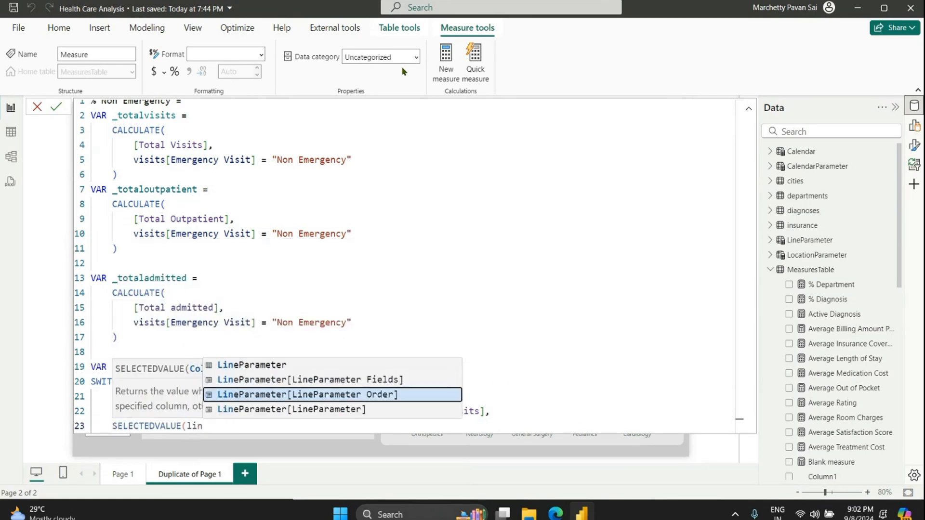
key(Tab)
text()=)
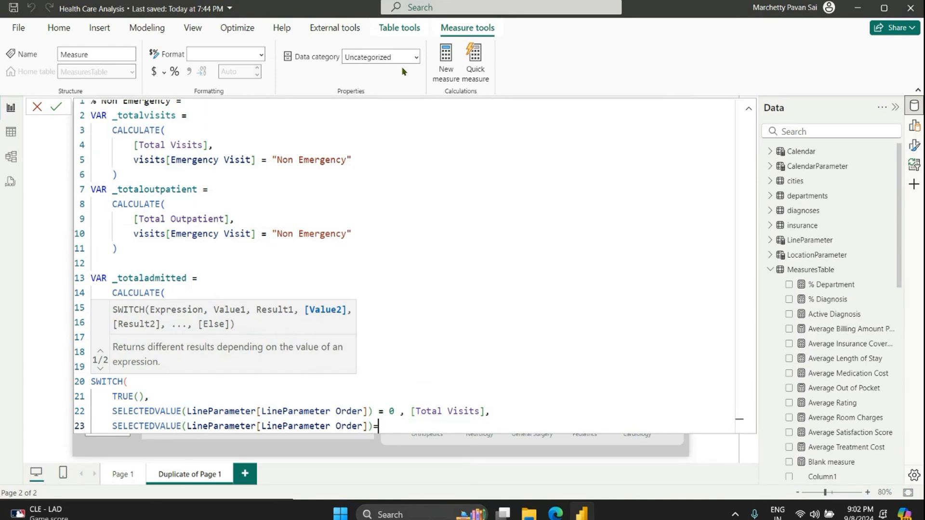
Compare the second SWITCH condition with 1 and return the [Total Outpatient] measure for it.
text(1, [tot)
key(Down)
key(Down)
key(Down)
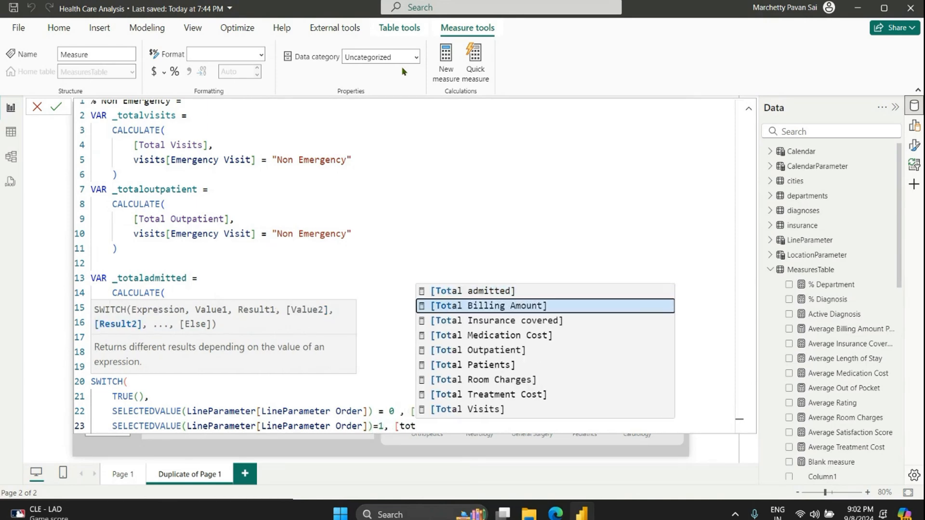
key(Down)
key(Tab)
text(,)
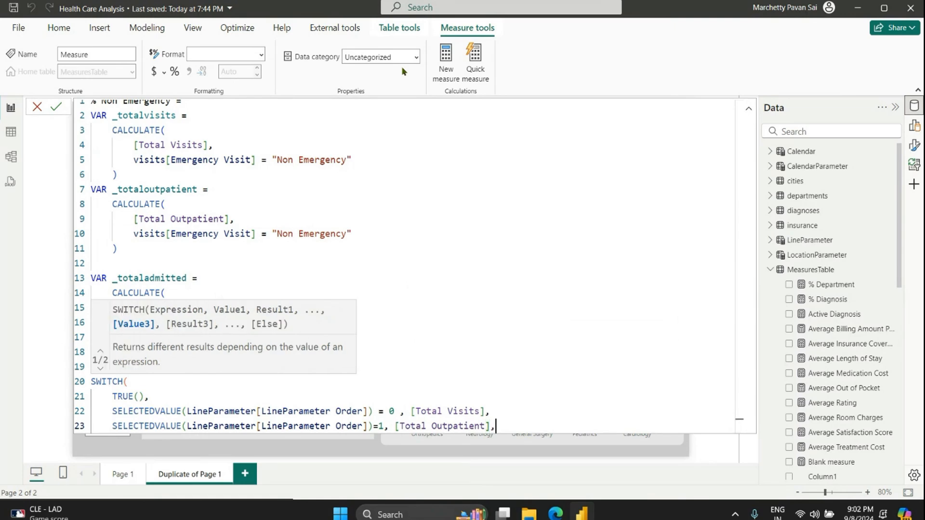
Add [Total admitted] as the SWITCH fallback result, close the function on its own line and leave blank lines below it.
key(Return)
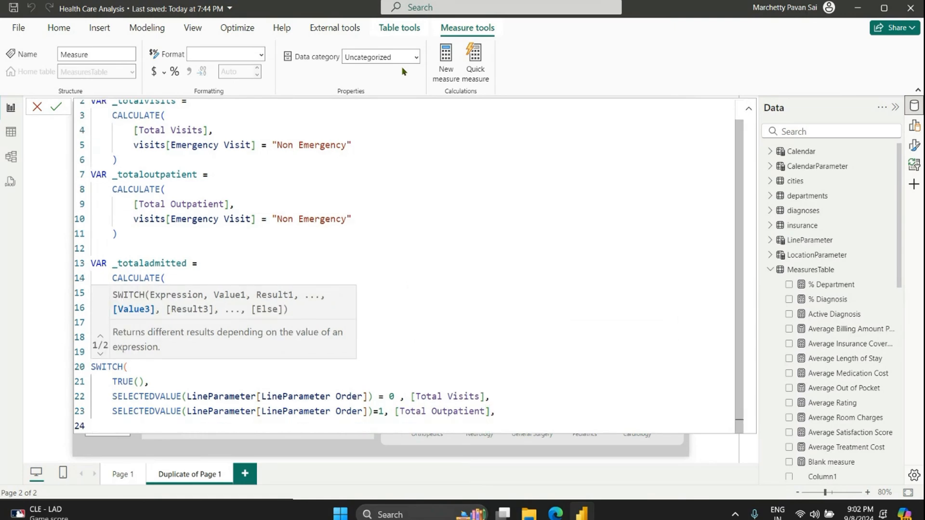
text([tot)
key(Tab)
key(Return)
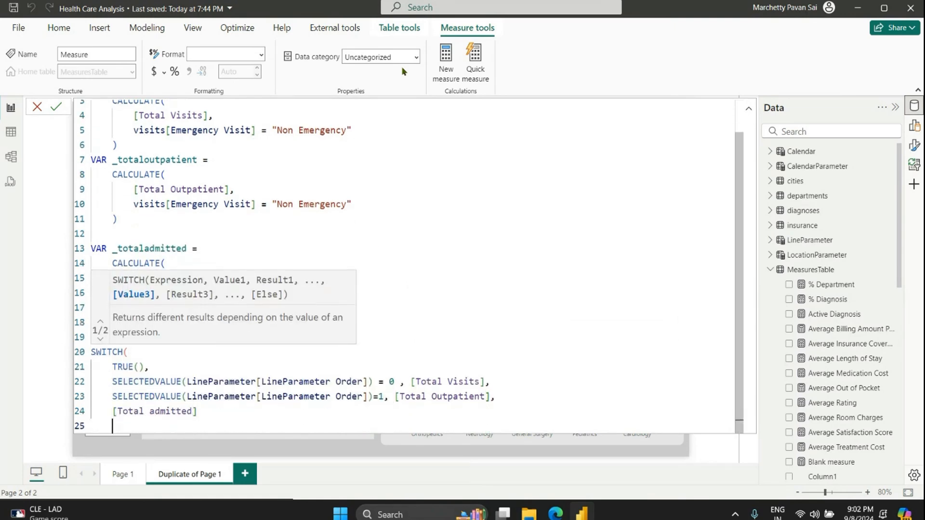
key(BackSpace)
text())
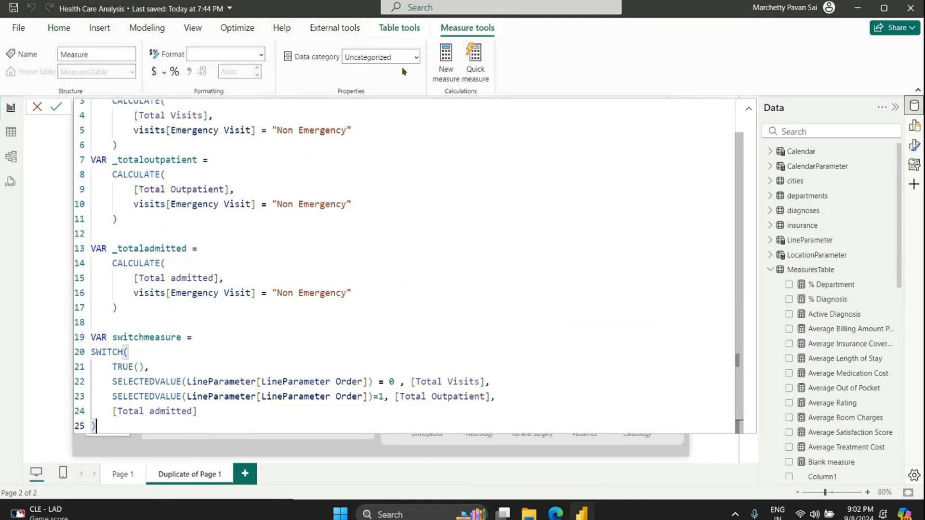
key(Return)
key(Return)
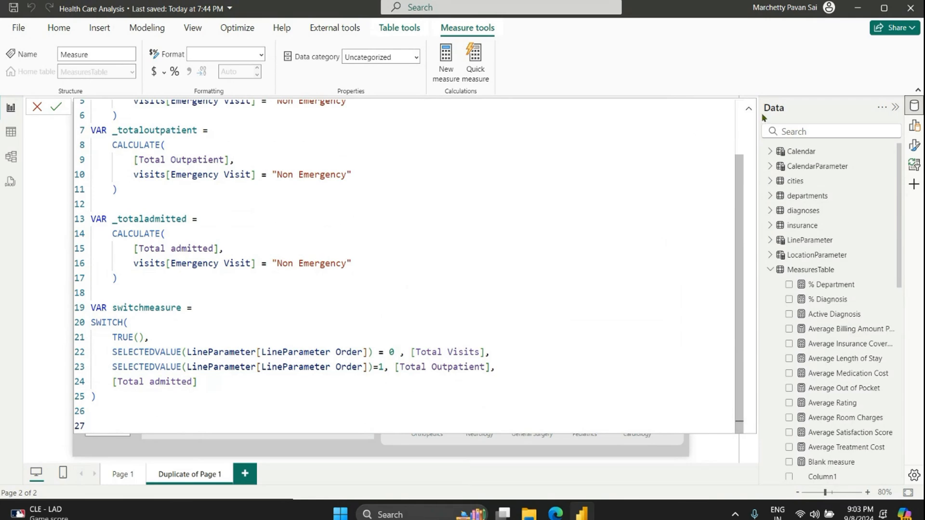
click(748, 109)
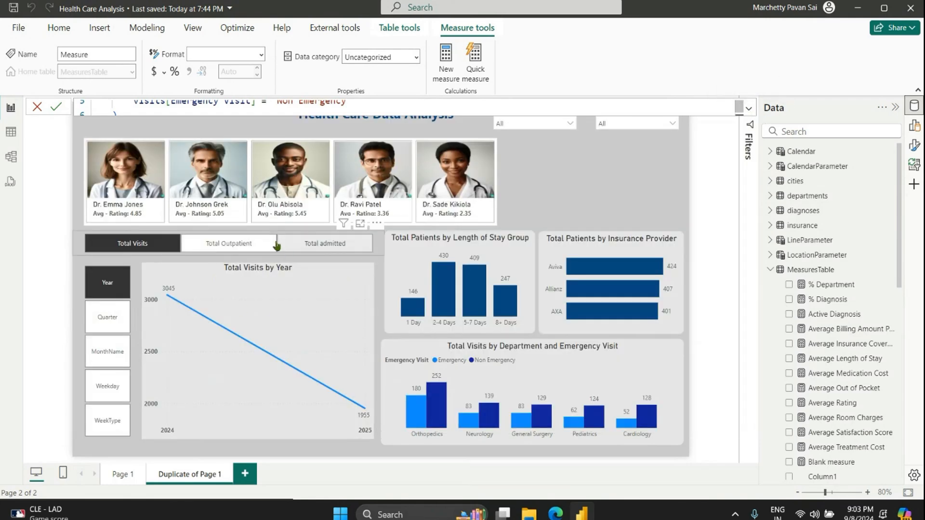
click(160, 244)
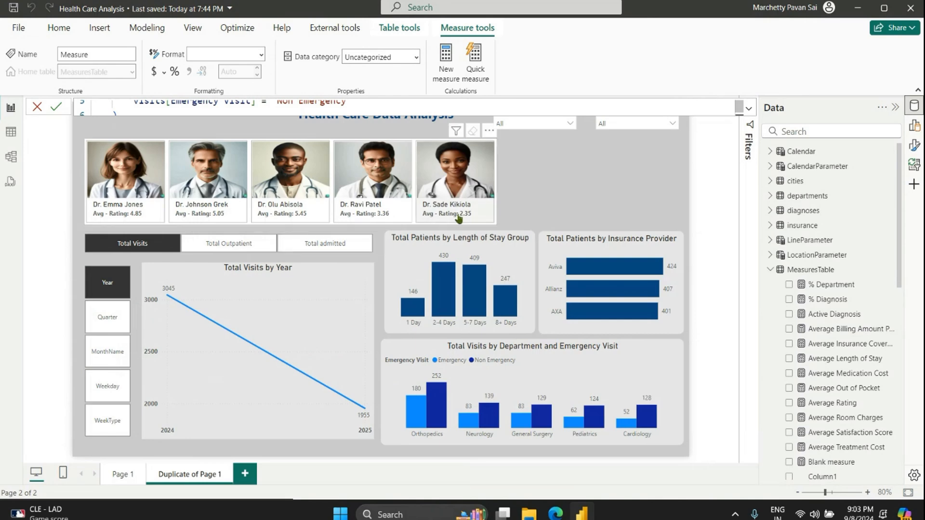
click(748, 108)
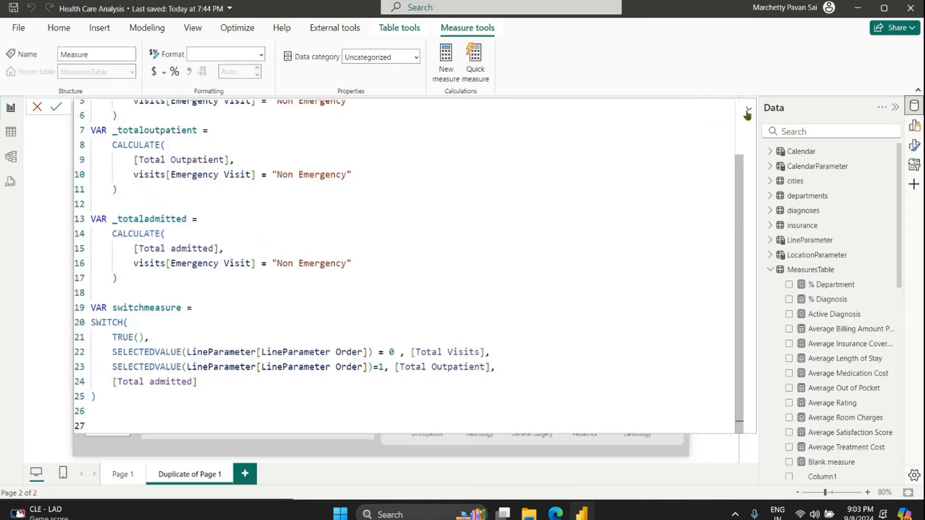
Declare a new variable named switchvariable with an equals sign below the switchmeasure block and move to a new line.
click(120, 412)
key(Return)
text(VA)
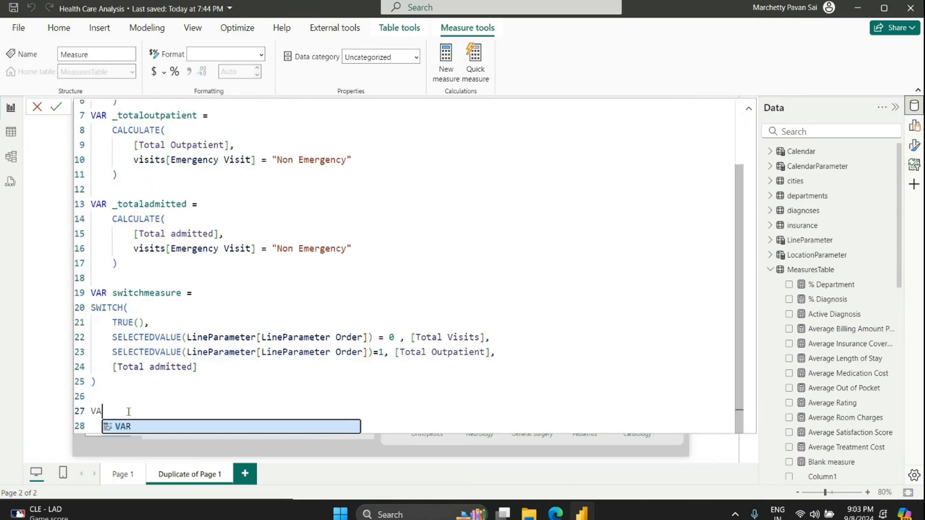
text(R swith)
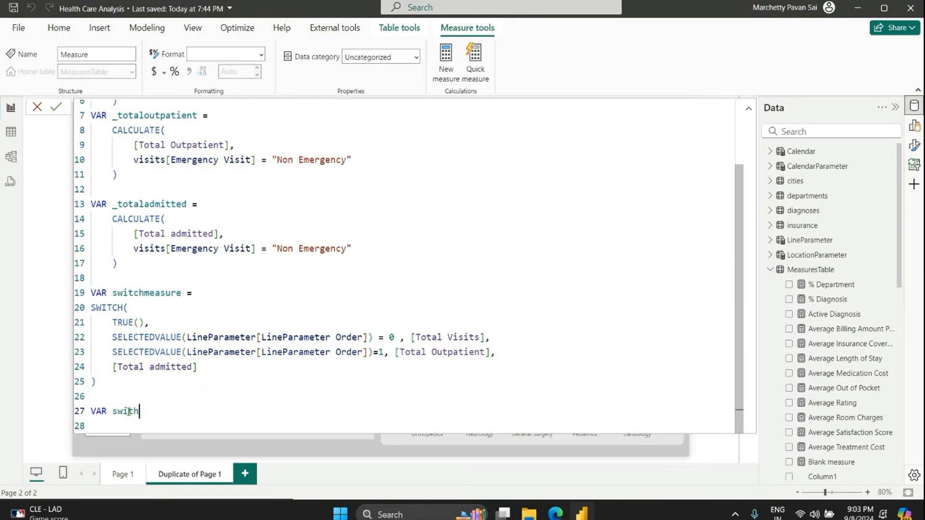
key(BackSpace)
key(BackSpace)
text(itch)
key(BackSpace)
text(varira)
key(BackSpace)
key(BackSpace)
text(able =)
key(shift+Return)
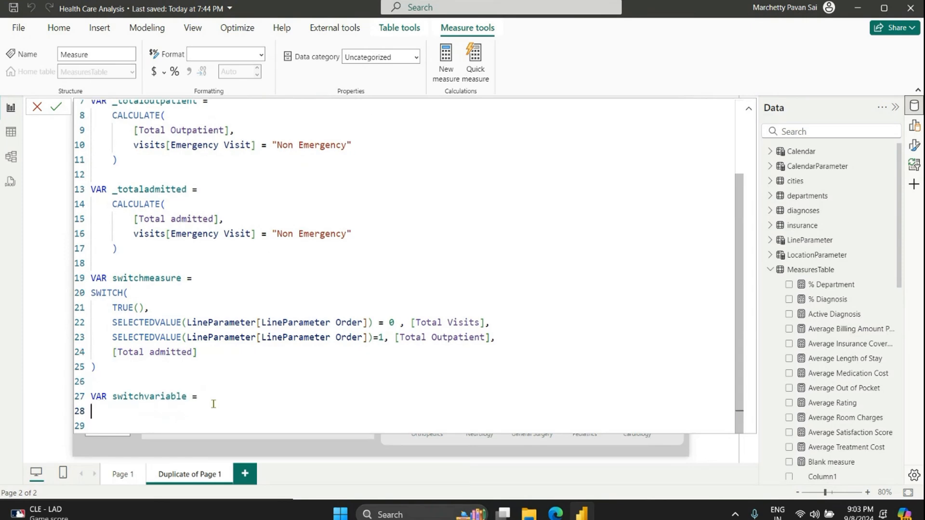
Open a SWITCH function for switchvariable with TRUE() as its expression on an indented line, followed by a comma.
text(sw)
key(Tab)
key(shift+Return)
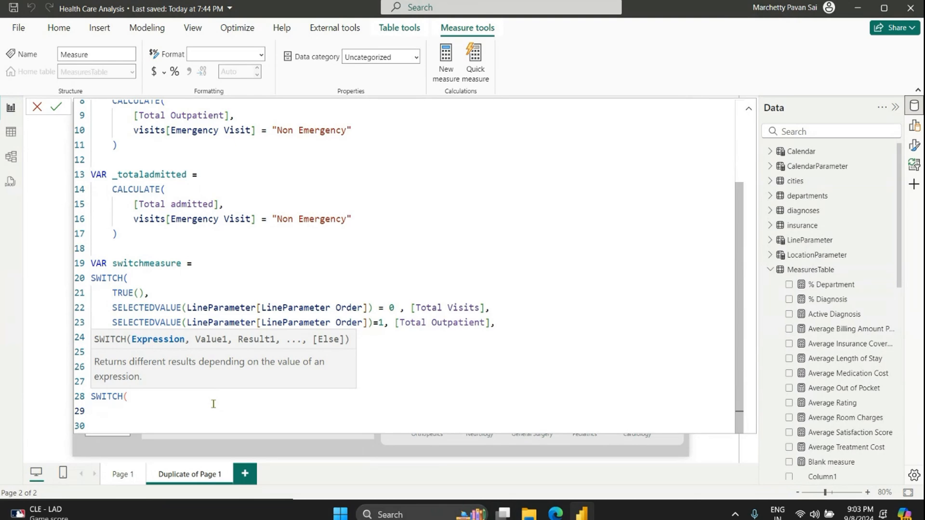
text(tru)
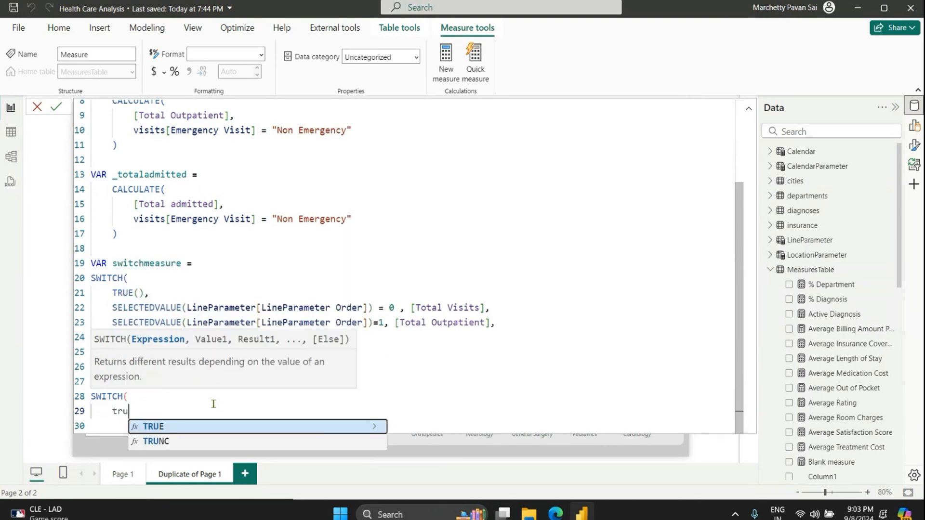
key(Tab)
text(,)
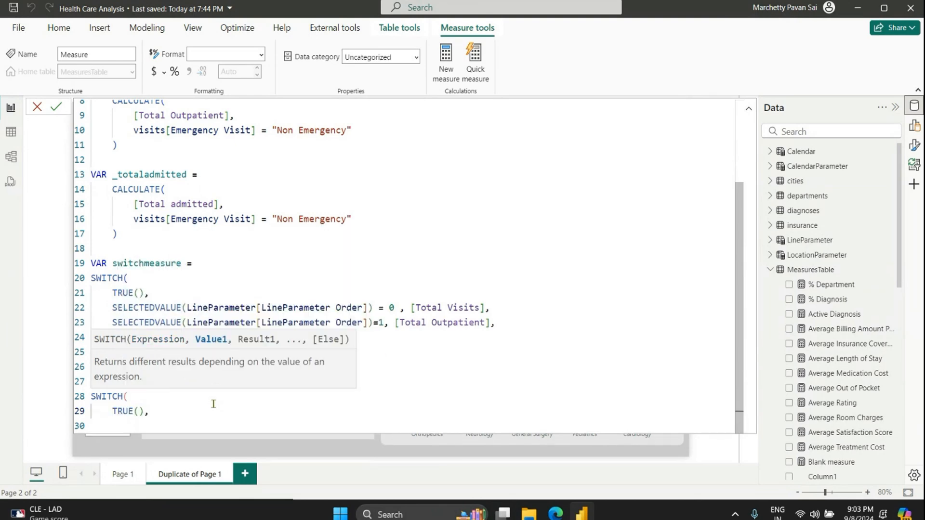
Add SELECTEDVALUE(LineParameter[LineParameter Order]) on a new line as the start of the first switchvariable condition.
key(shift+Return)
text(selec)
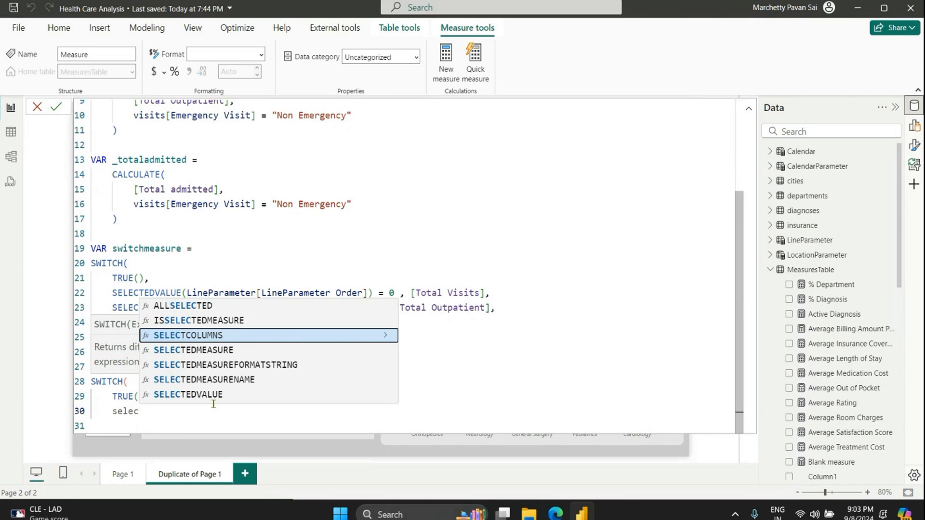
key(Down)
key(Down)
key(Down)
key(Down)
key(Tab)
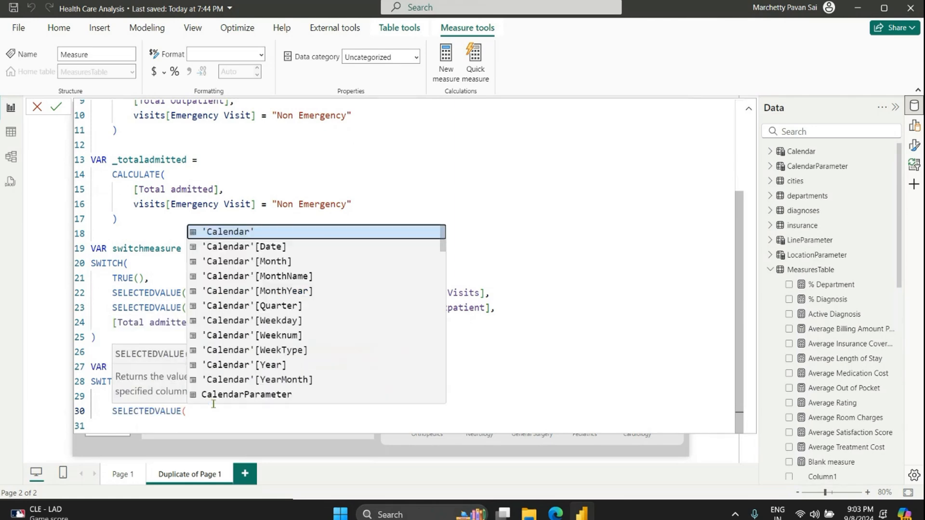
text(lin)
key(Down)
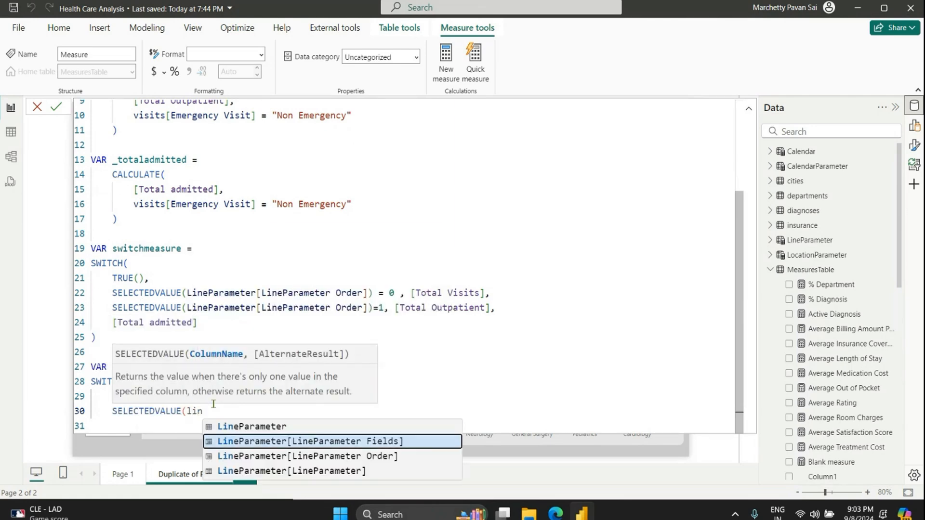
key(Down)
key(Tab)
text() )
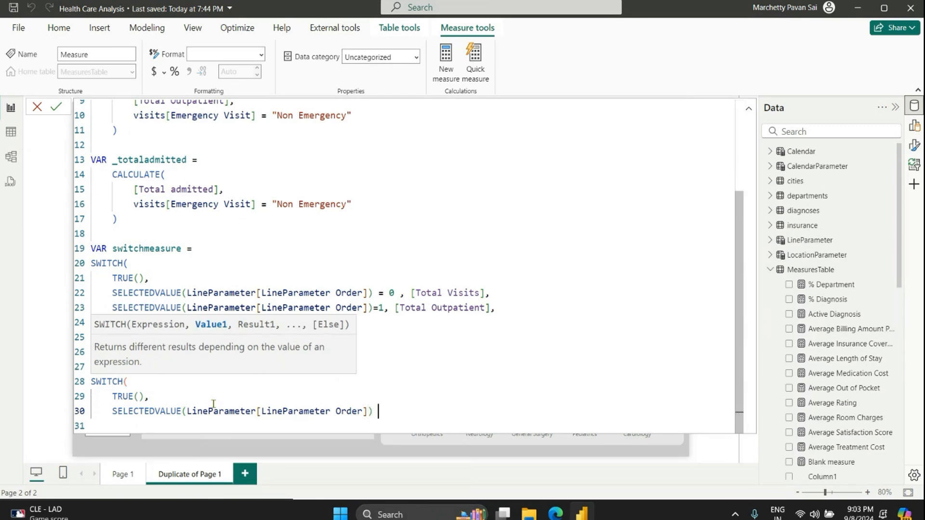
Compare the first switchvariable condition with 0 and return the _totalvisits variable for it, ending with a comma and a new line.
text(= 0 , _total)
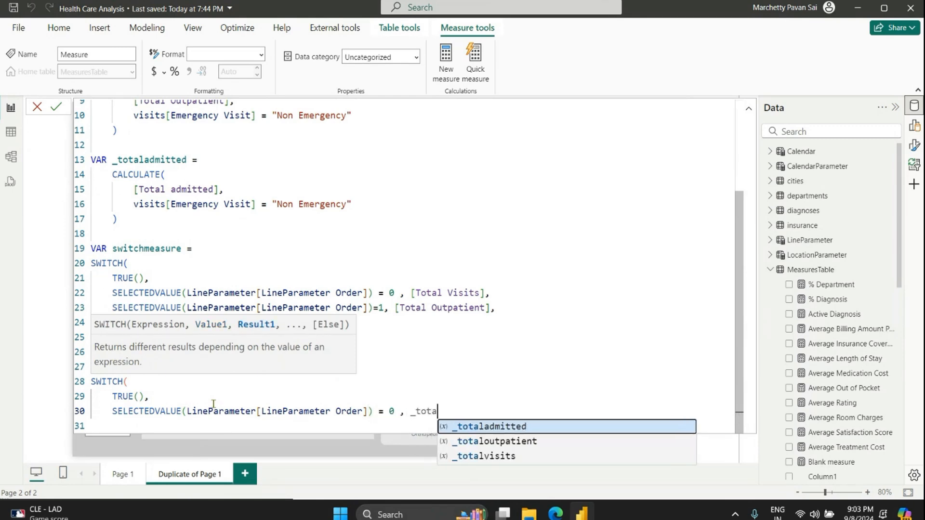
key(Down)
key(Down)
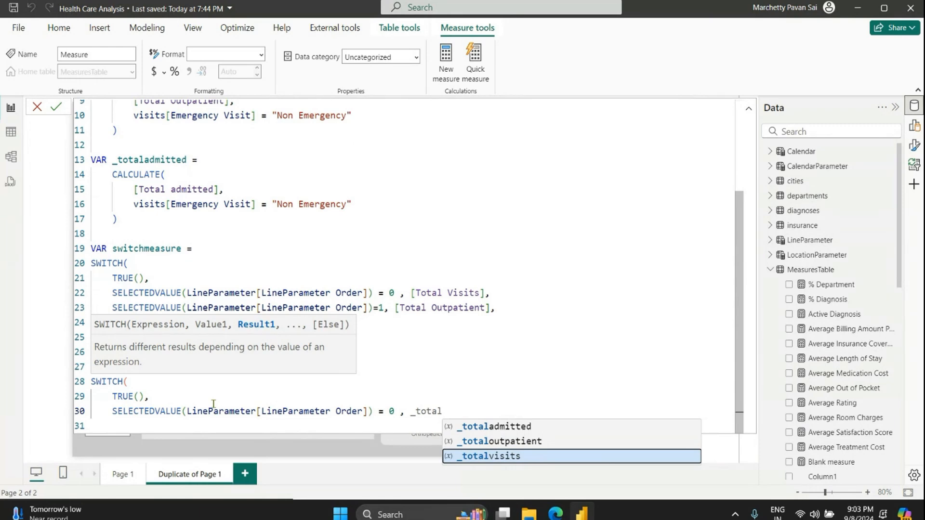
key(Tab)
text(,)
key(Return)
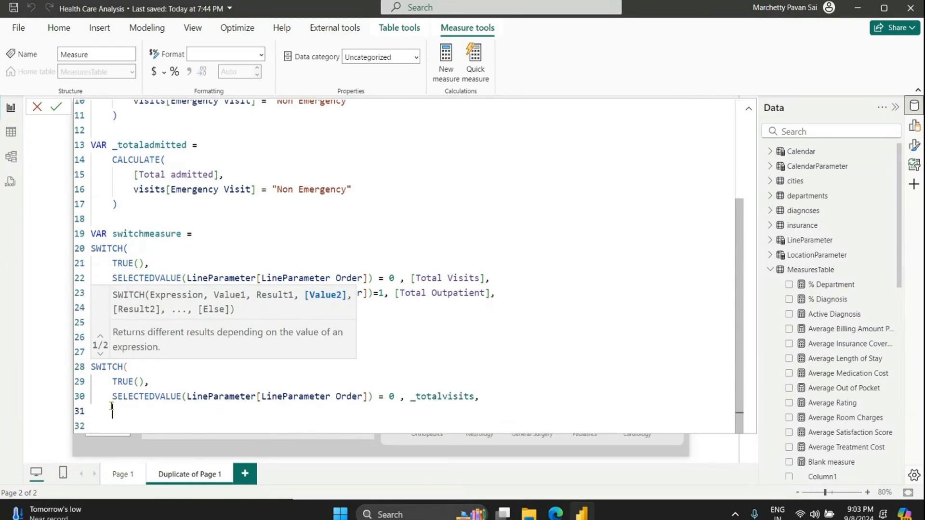
Duplicate the first switchvariable condition onto the empty line below and change its compared value to 1.
mouse_move(110, 395)
mouse_down()
mouse_move(411, 372)
mouse_move(475, 396)
mouse_up()
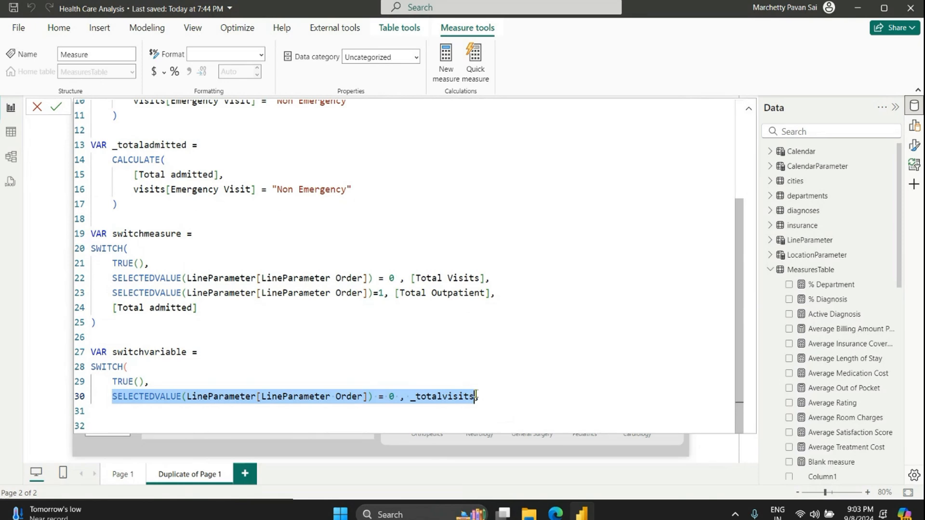
key(ctrl+c)
click(378, 411)
key(ctrl+v)
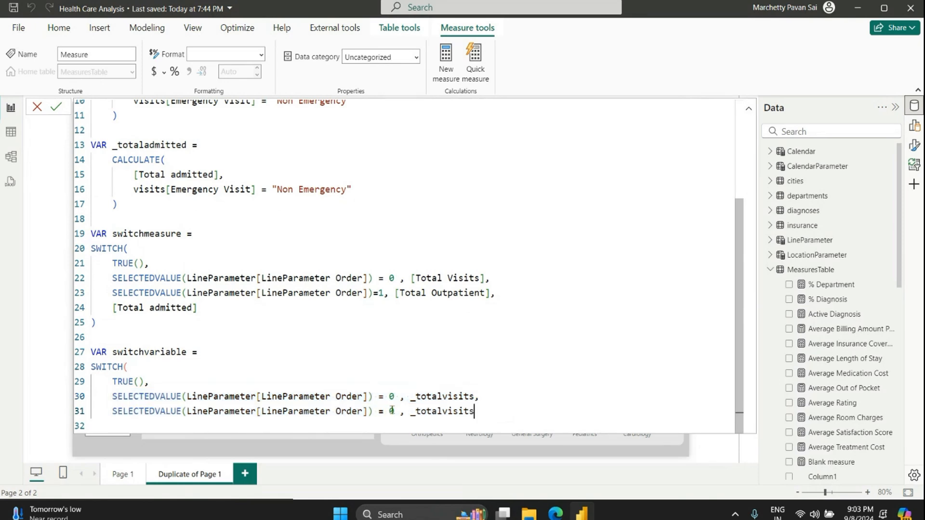
click(392, 411)
key(BackSpace)
text(1)
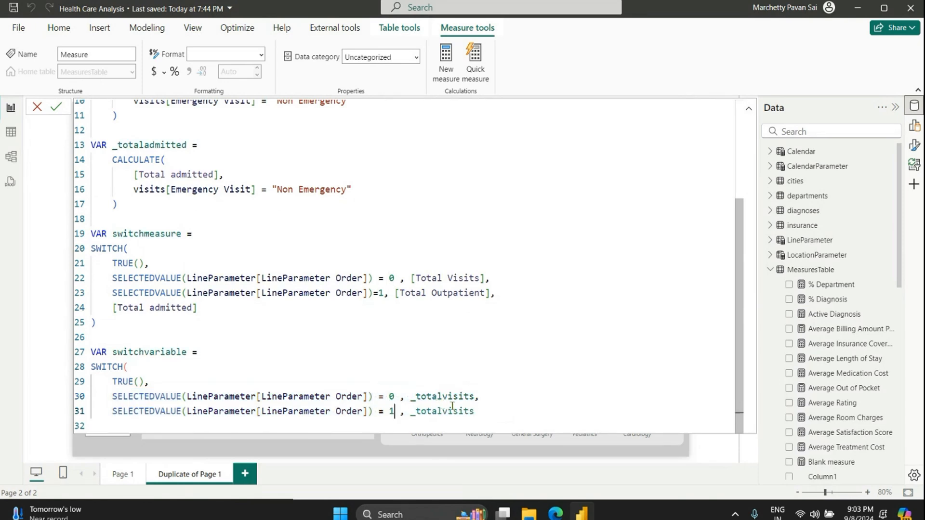
Replace the result of the second switchvariable condition with _totaloutpatient, followed by a comma and a new line.
double_click(474, 411)
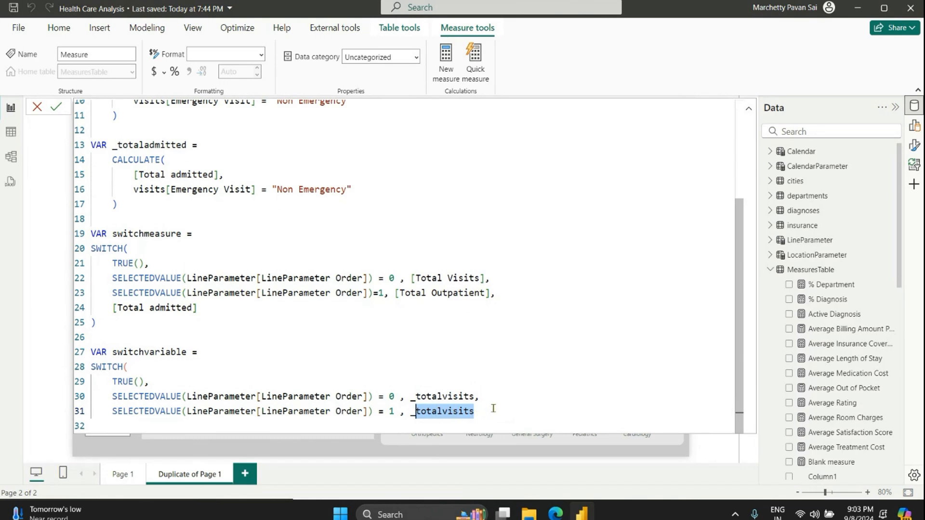
key(BackSpace)
text(total)
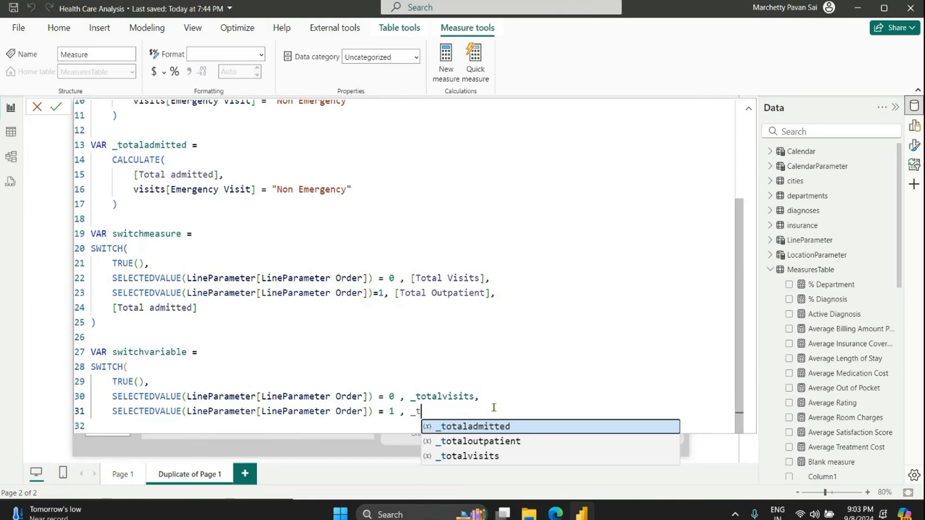
key(Up)
key(Down)
key(Down)
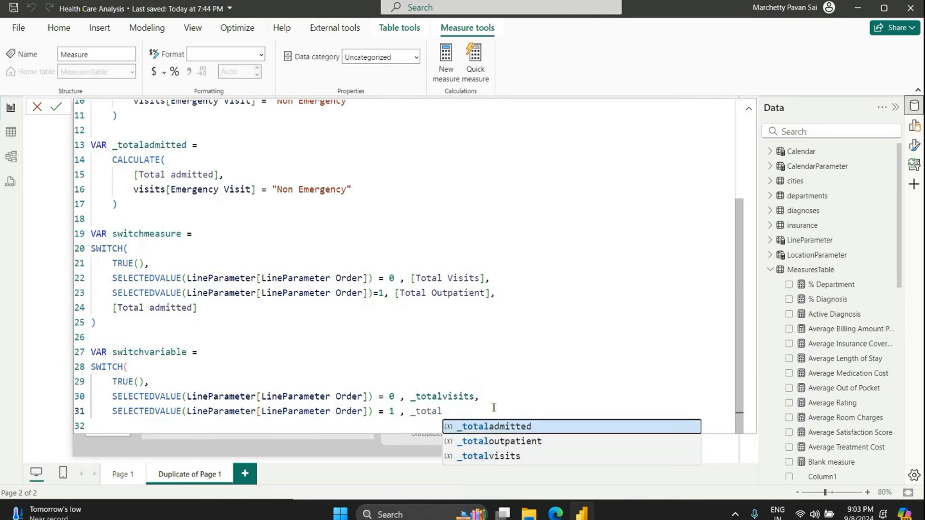
key(Tab)
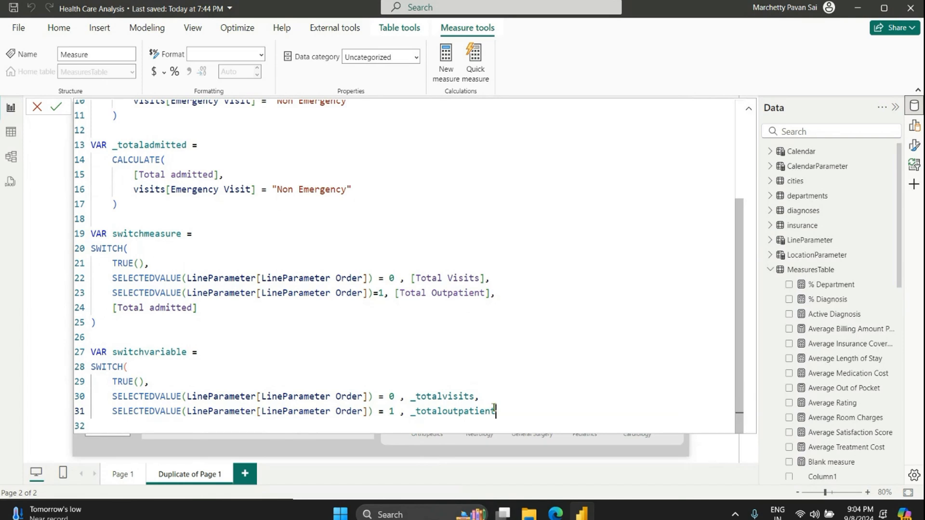
text(,)
key(Return)
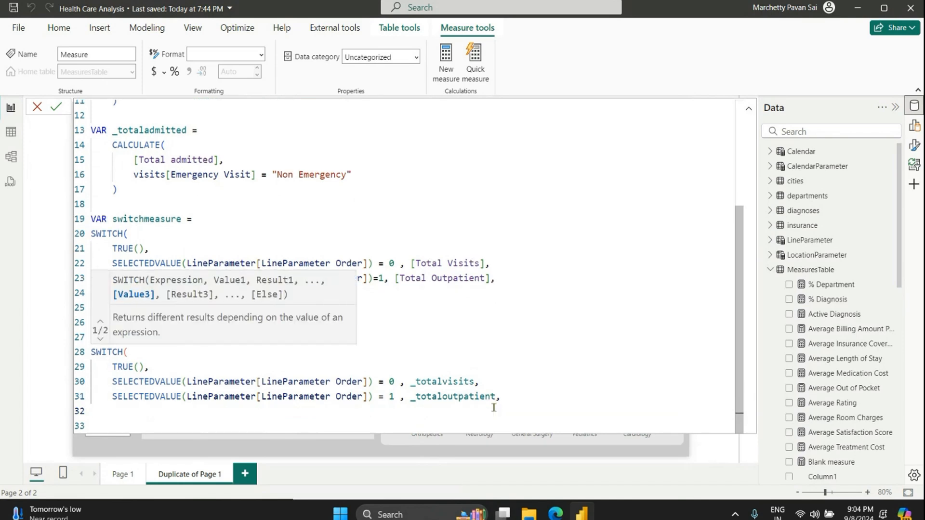
Add _totaladmitted as the switchvariable fallback result, close the SWITCH function on its own line and leave a blank line below.
text(_t)
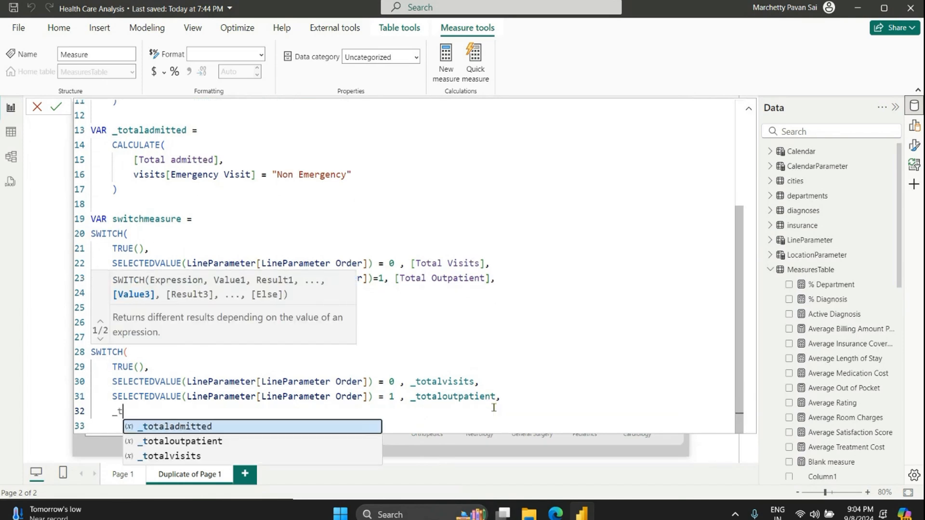
key(Tab)
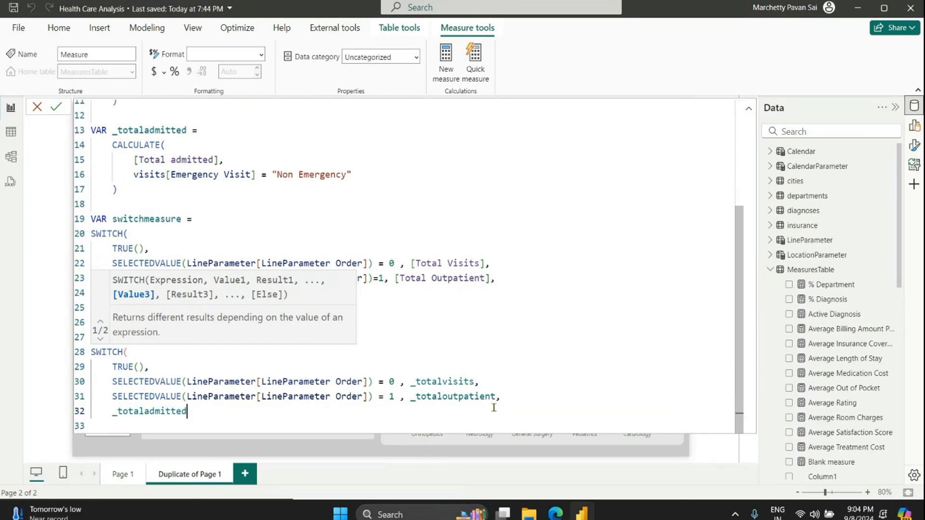
key(Return)
key(BackSpace)
text())
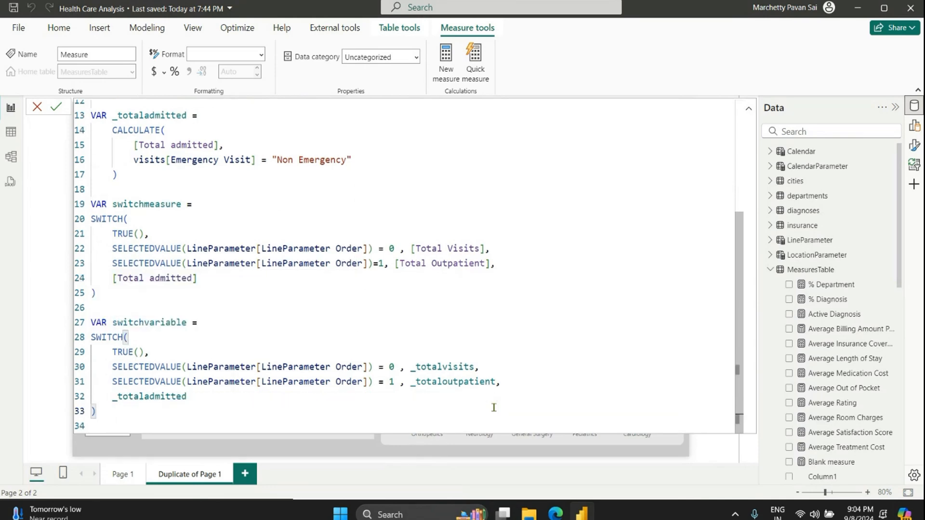
key(Return)
key(Return)
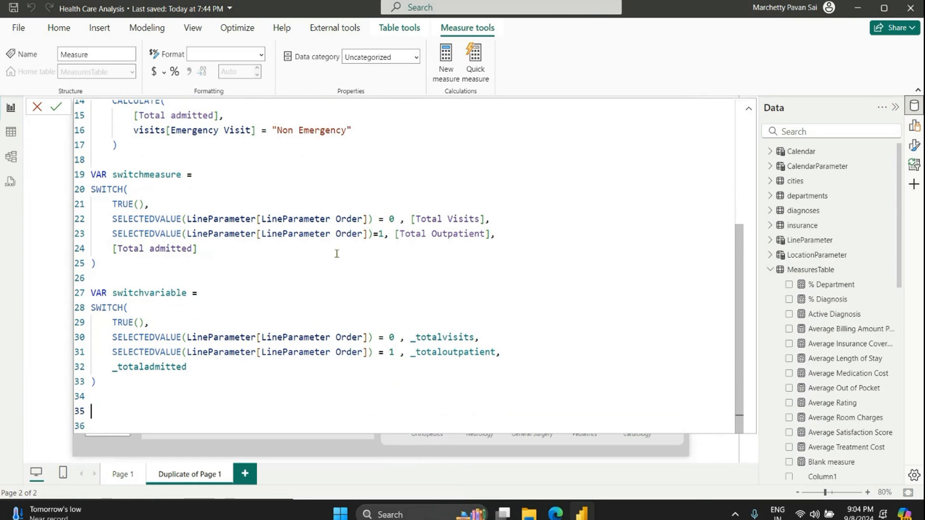
Add a RETURN statement at the end of the measure with _switchmeasure on the line below it.
scroll(337, 254, up, 2)
scroll(377, 247, down, 2)
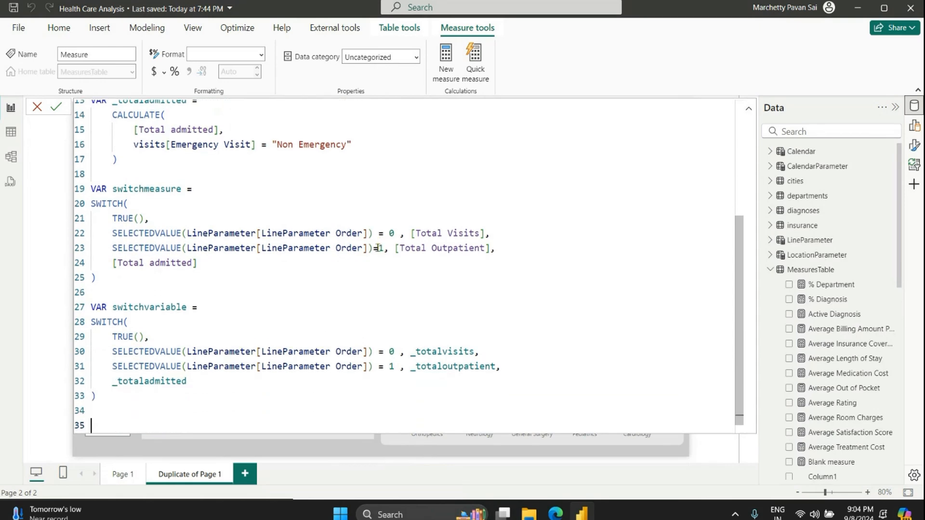
text(RE)
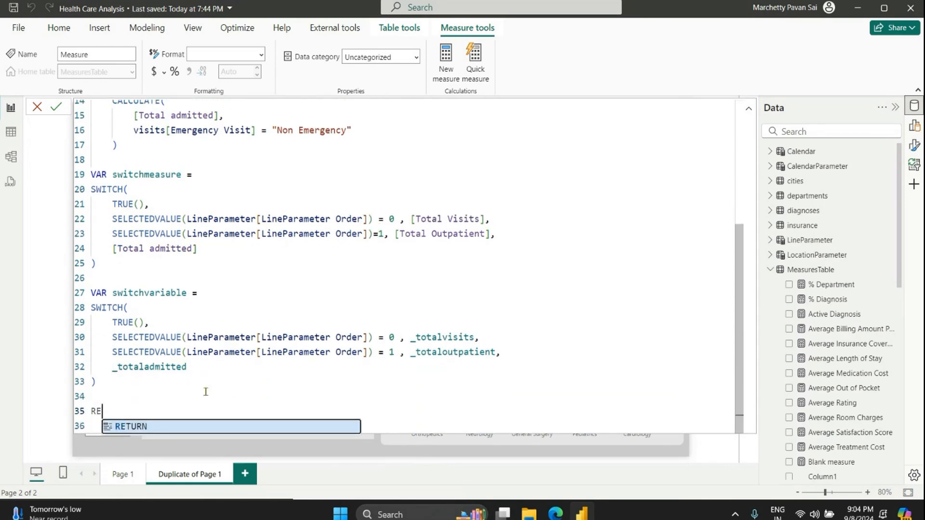
key(Tab)
key(Return)
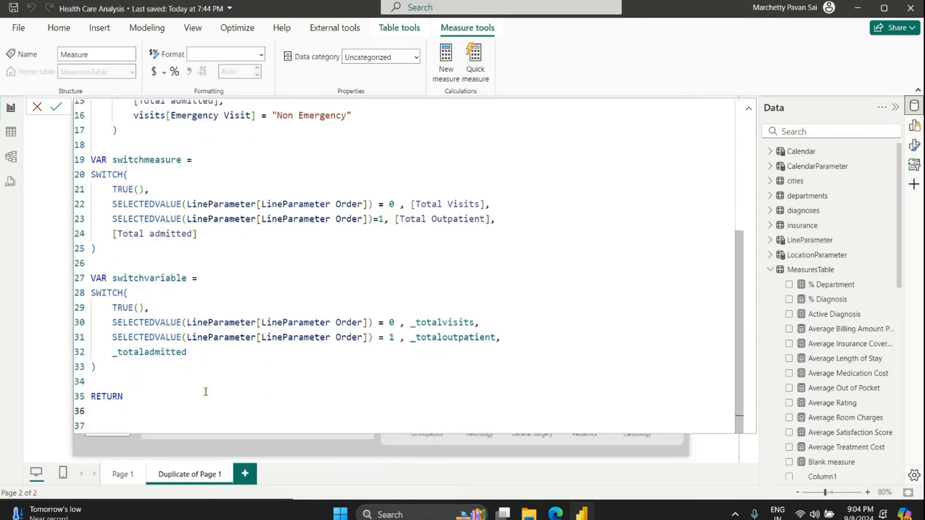
text(_switchmear)
text(ure)
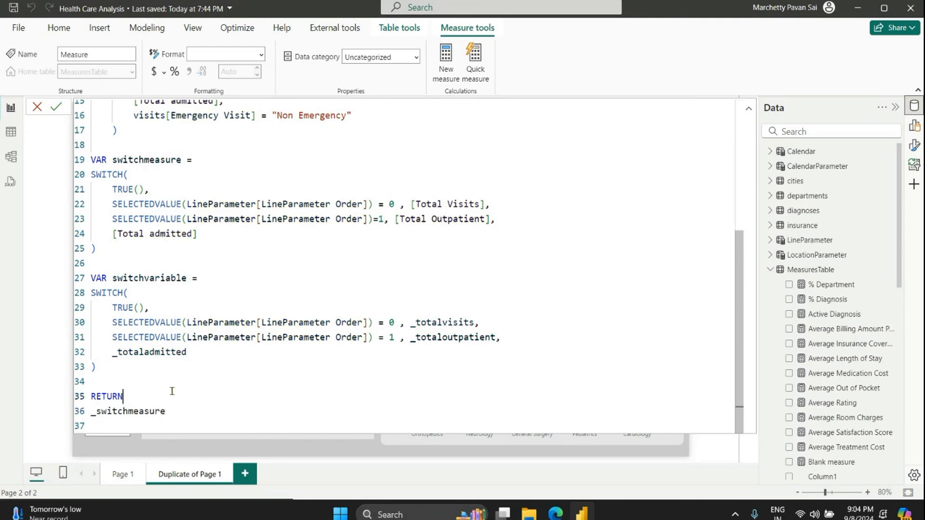
Remove the leading underscore from the returned name so that it reads switchmeasure.
double_click(180, 414)
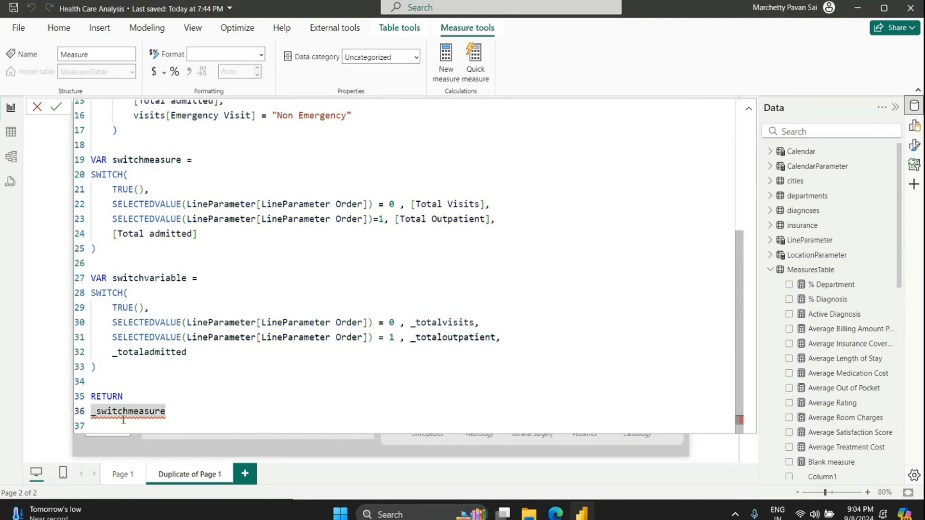
click(97, 414)
key(BackSpace)
click(162, 410)
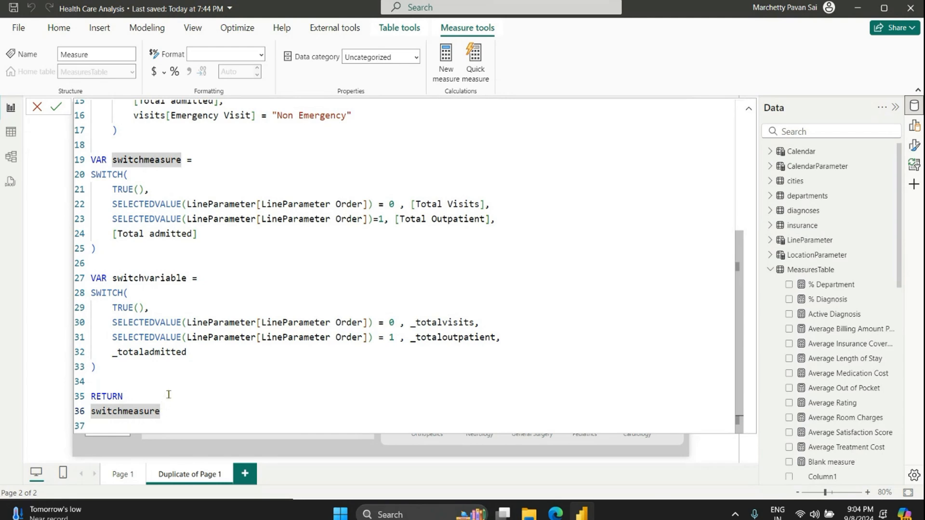
Commit the % Non Emergency measure formula and collapse the formula editor to show the report page.
double_click(169, 395)
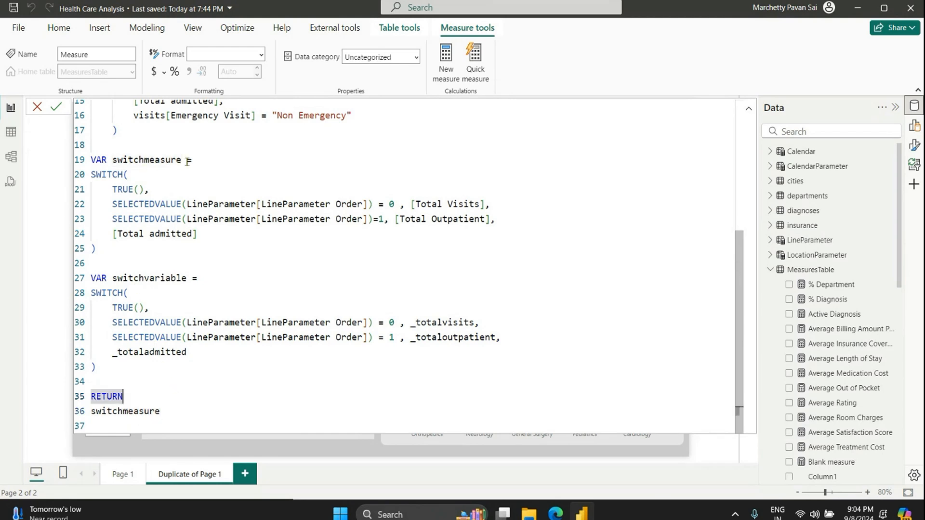
click(160, 408)
click(175, 399)
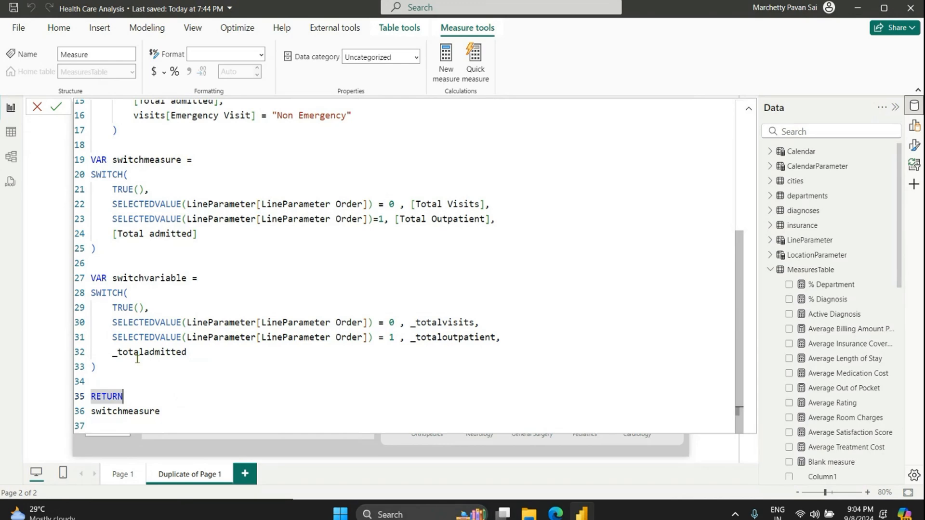
click(56, 106)
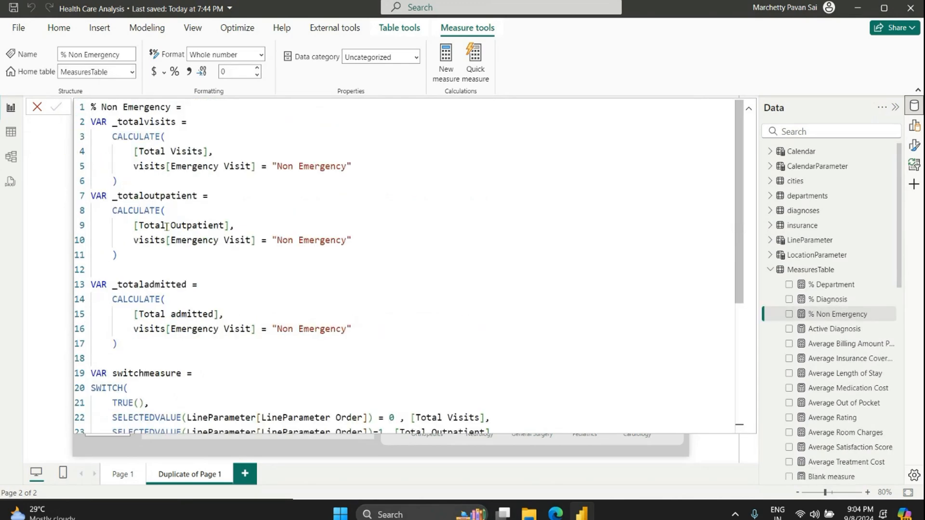
click(748, 109)
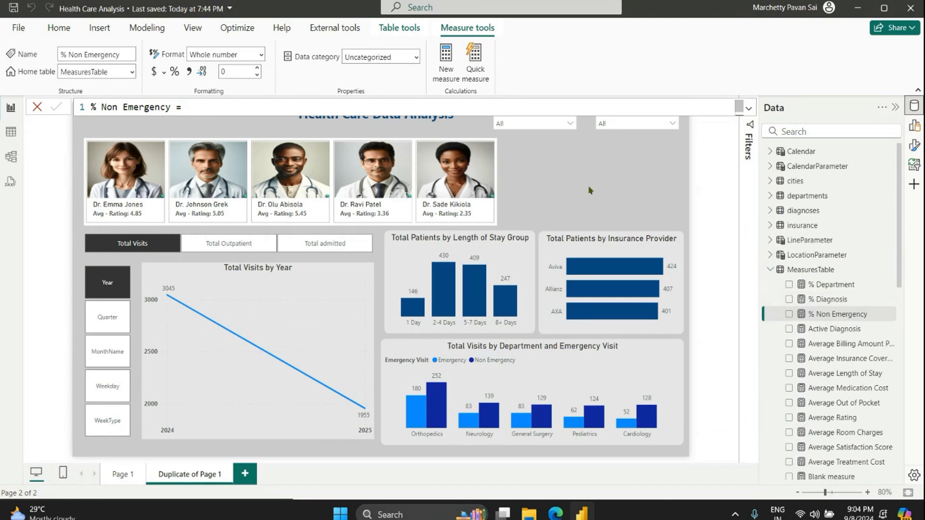
Add a card visual to the report page beside the doctor cards and show the % Non Emergency measure in it.
click(512, 156)
click(504, 72)
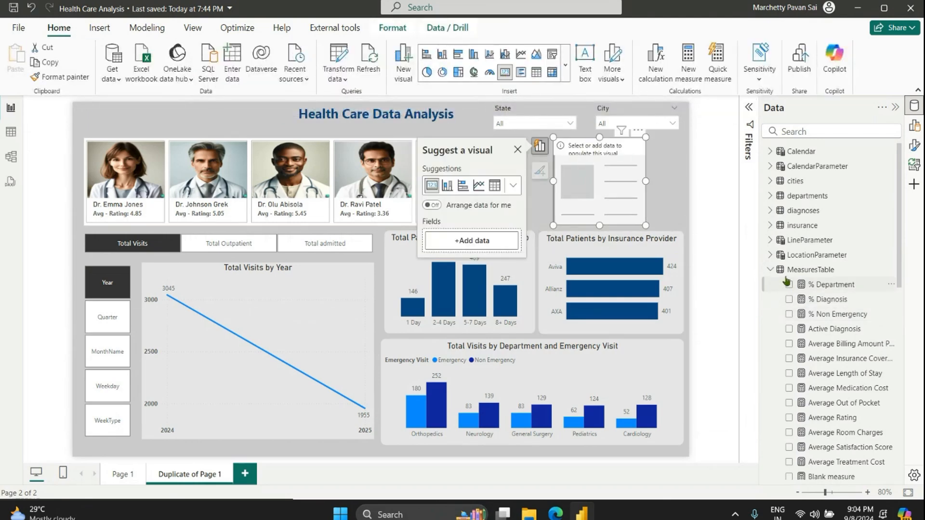
scroll(801, 303, down, 3)
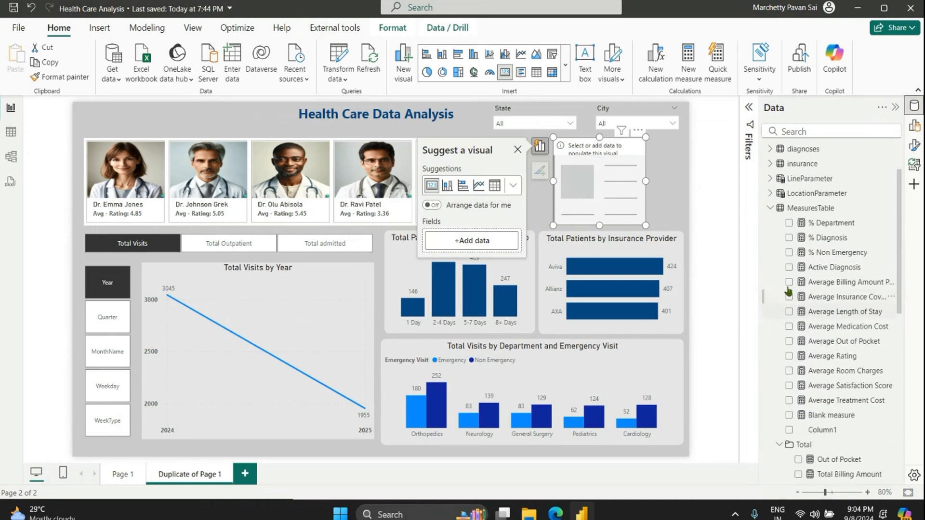
click(789, 267)
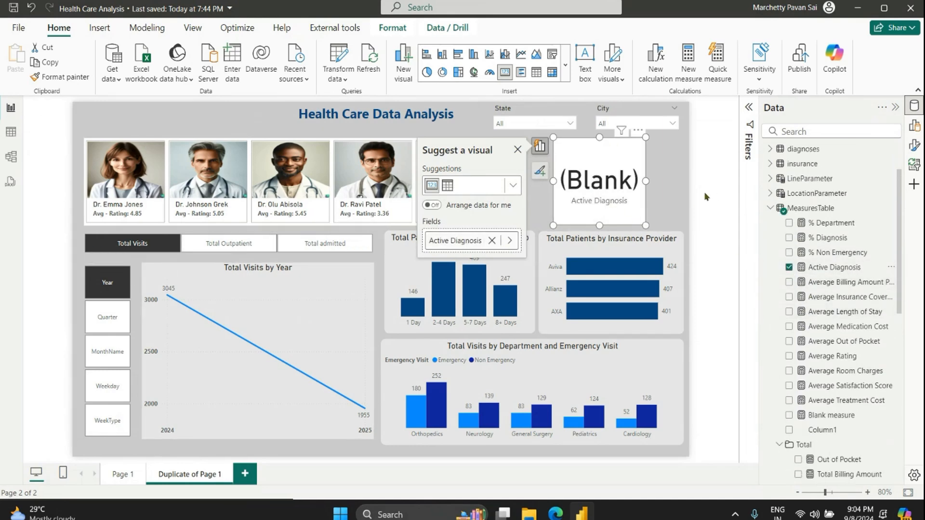
click(788, 267)
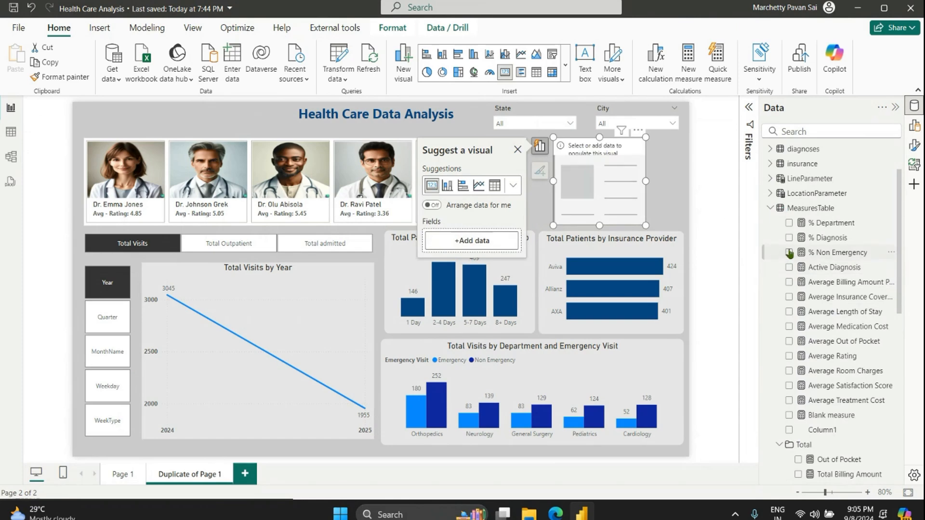
click(788, 252)
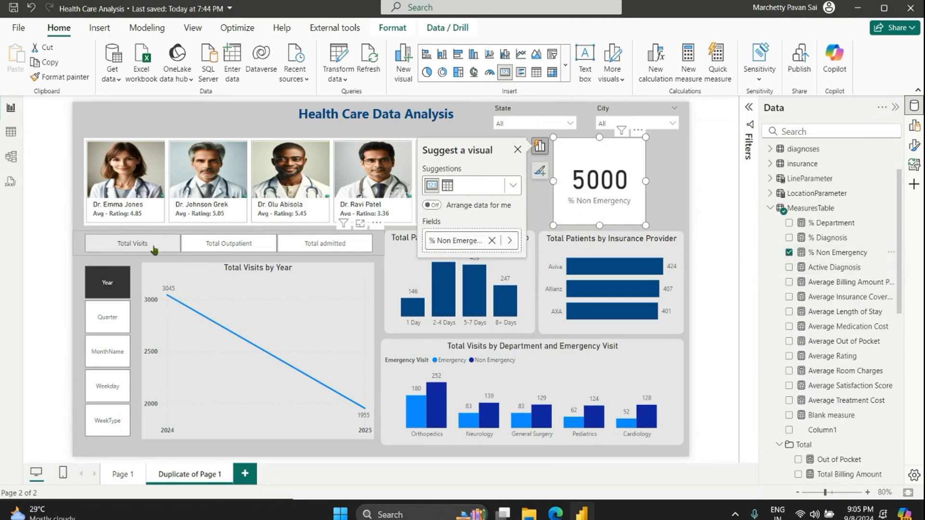
Test the % Non Emergency card by switching the measure slicer to Total Outpatient and Total admitted.
ctrl+click(229, 243)
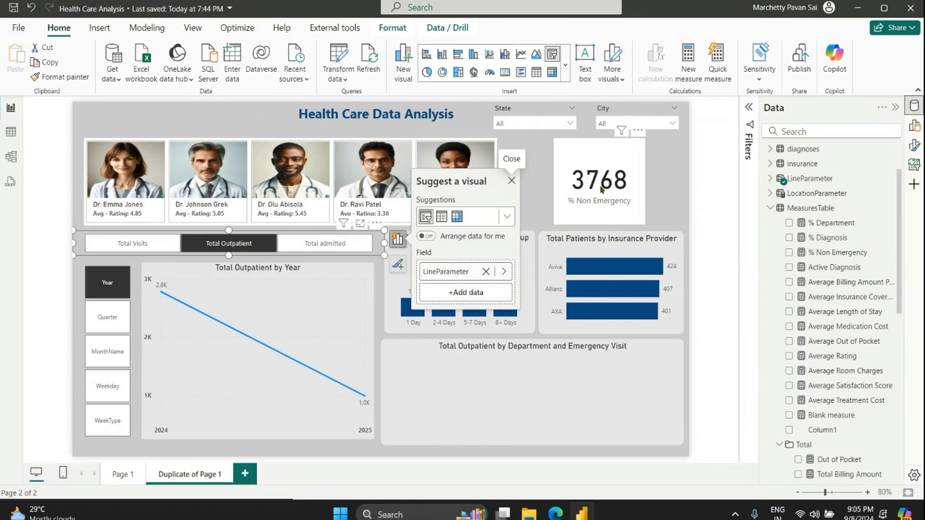
ctrl+click(330, 252)
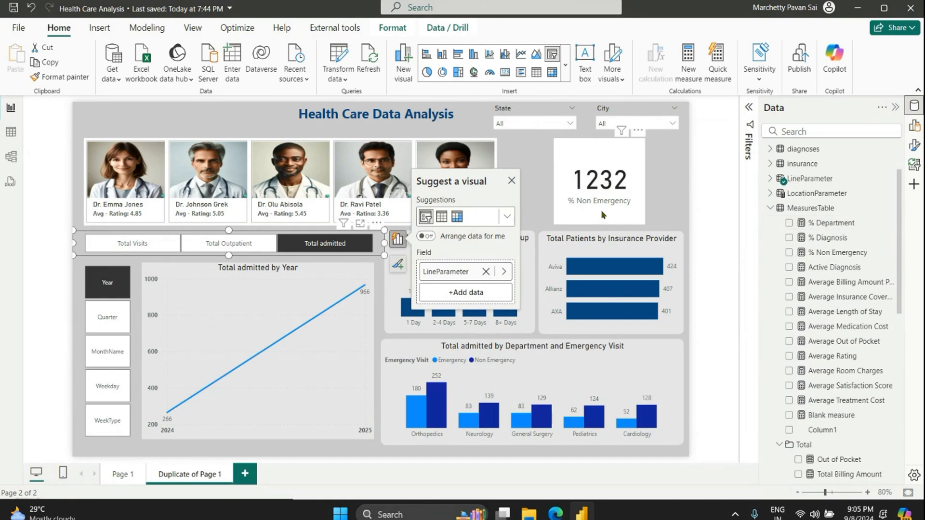
Reopen the full % Non Emergency formula and start an IF function on its own line directly below RETURN.
click(621, 222)
click(840, 253)
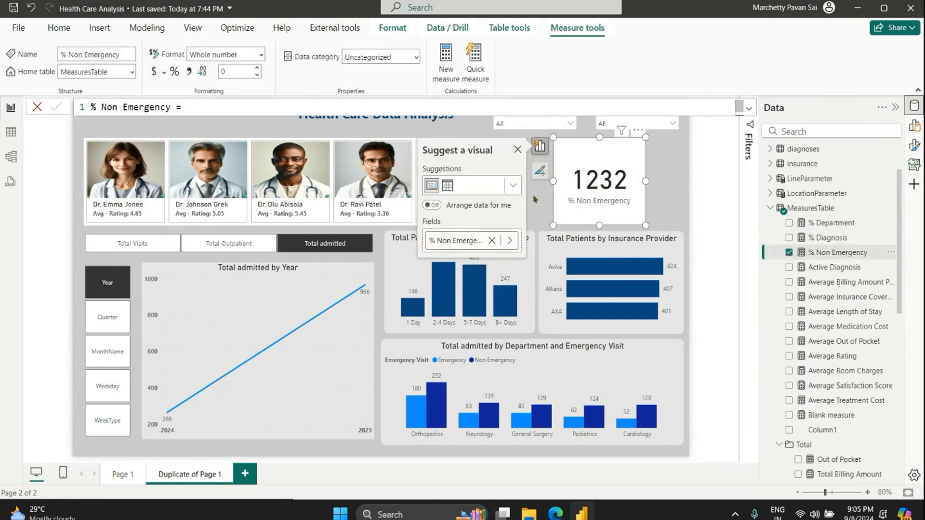
click(749, 109)
scroll(289, 337, down, 2)
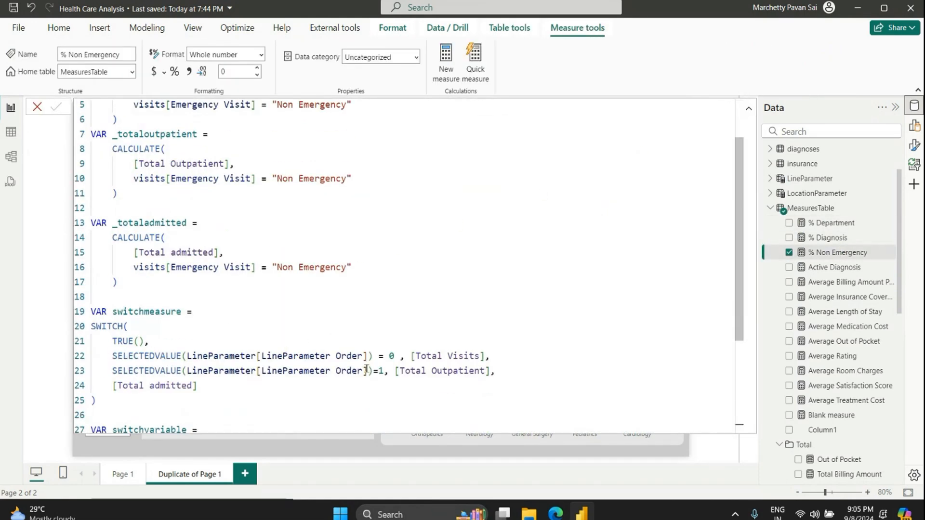
drag(197, 385, 118, 340)
scroll(337, 337, down, 3)
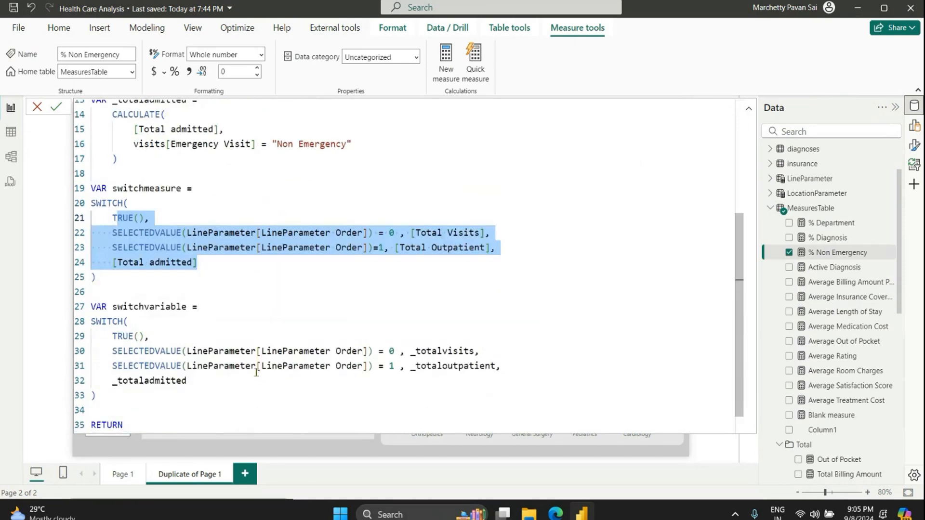
double_click(196, 397)
double_click(195, 408)
click(178, 388)
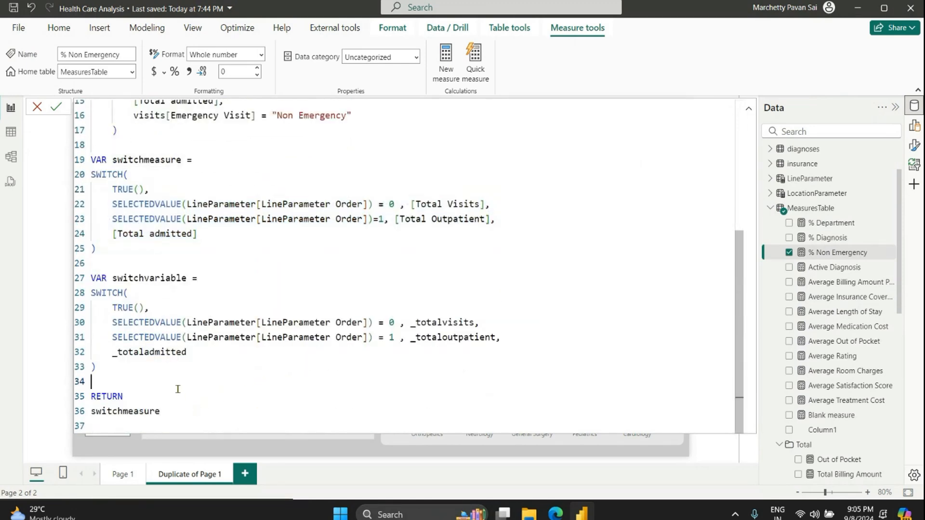
click(178, 396)
key(Return)
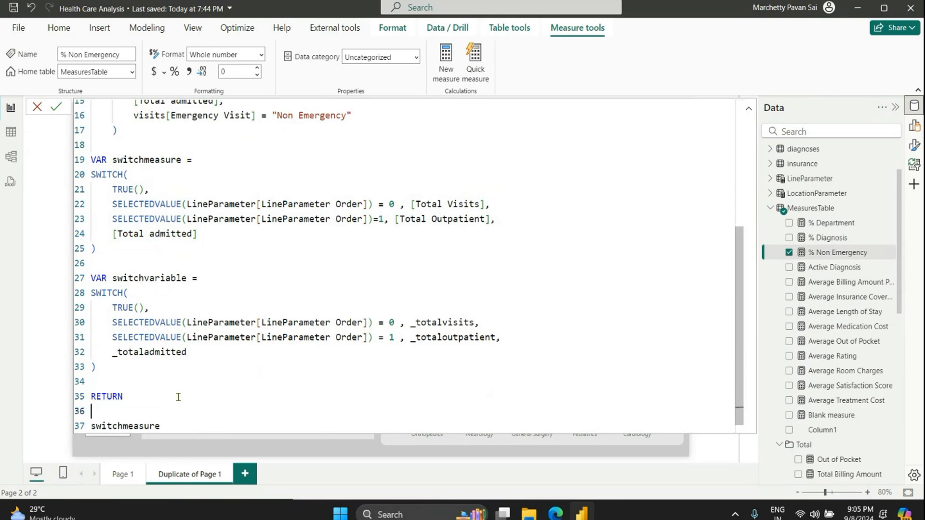
text(IF()
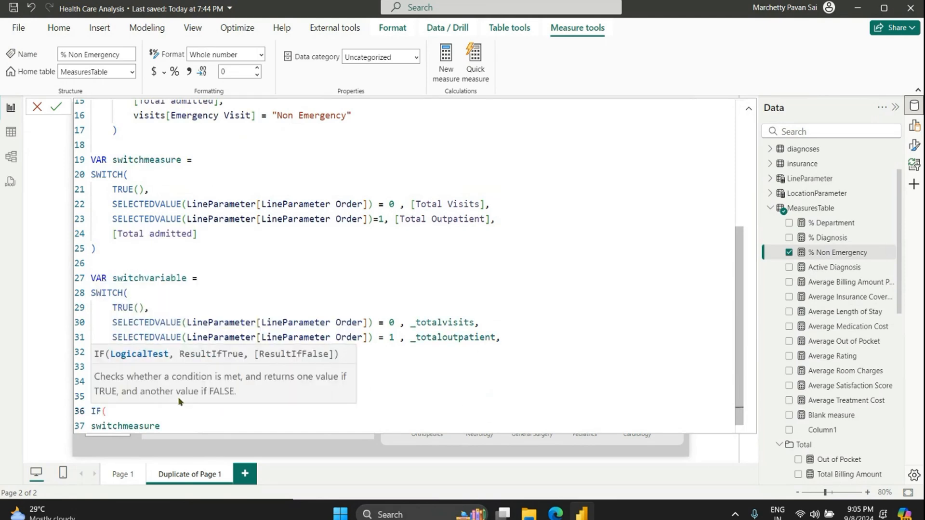
key(Return)
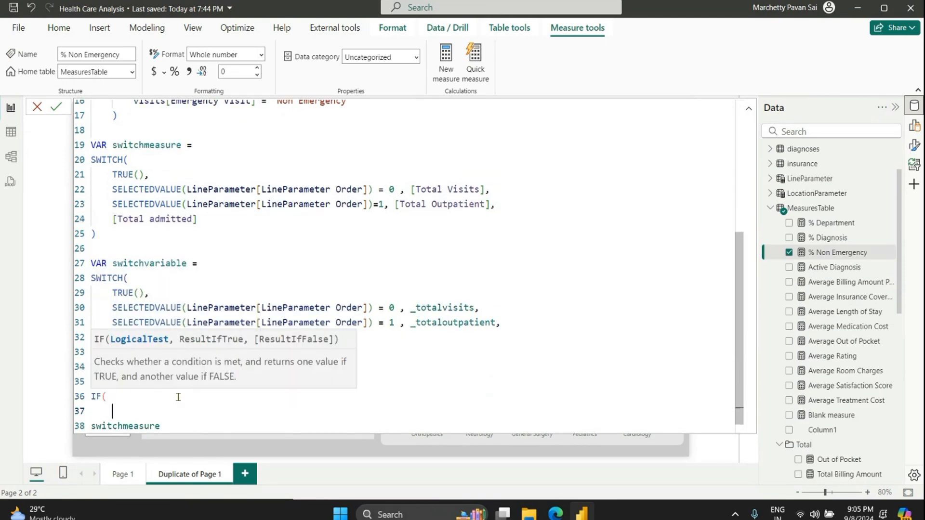
Enter switchvariable < switchmeasure as the IF condition, ending with a comma and a new line.
text(sw)
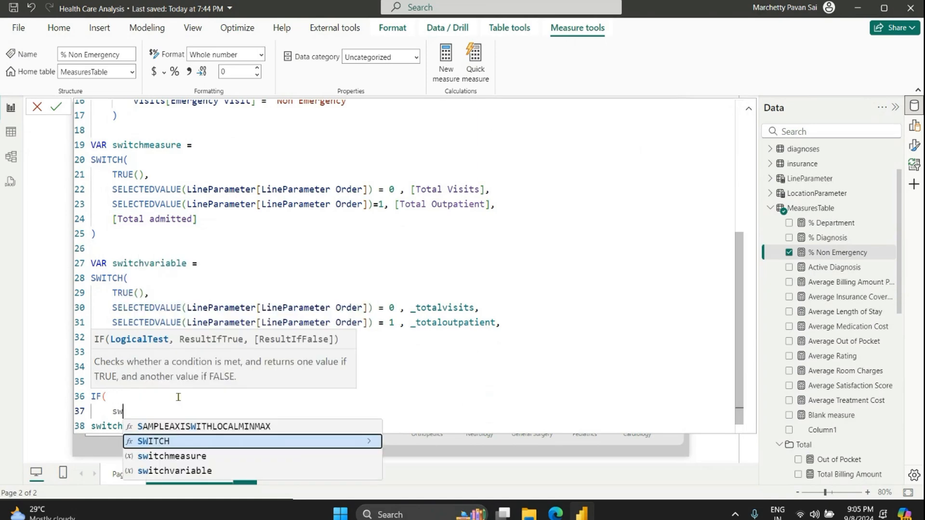
key(Down)
key(Down)
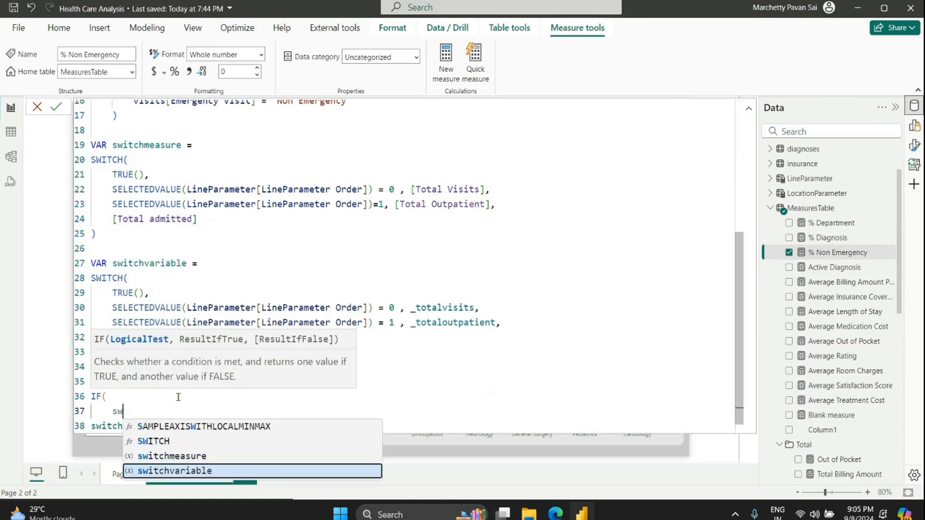
key(Tab)
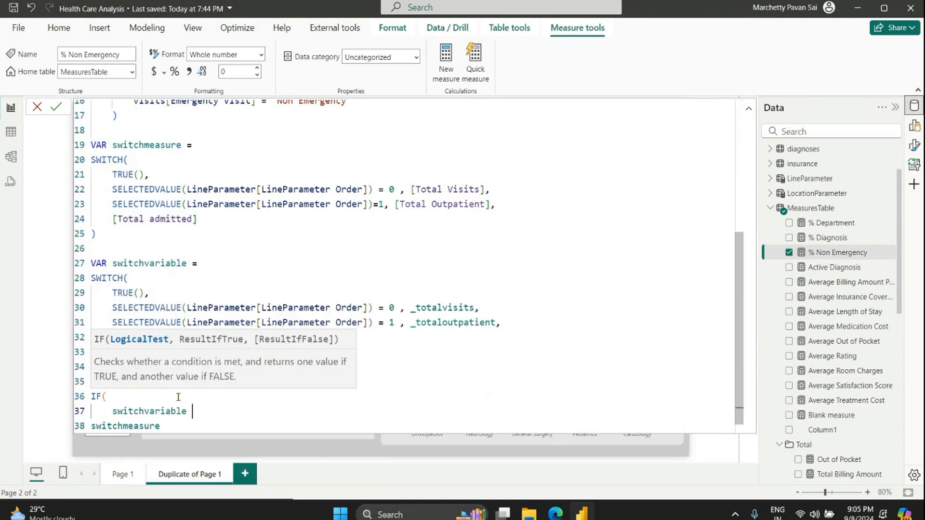
text(<)
key(Delete)
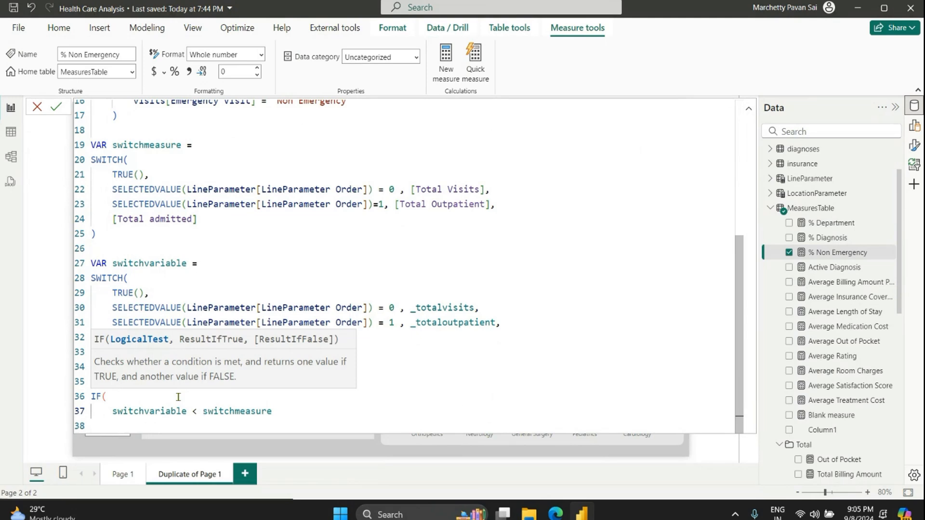
key(Right)
key(Right)
key(Right)
key(Right)
key(Right)
key(Right)
key(Right)
key(Right)
key(Right)
key(Right)
key(Right)
key(Right)
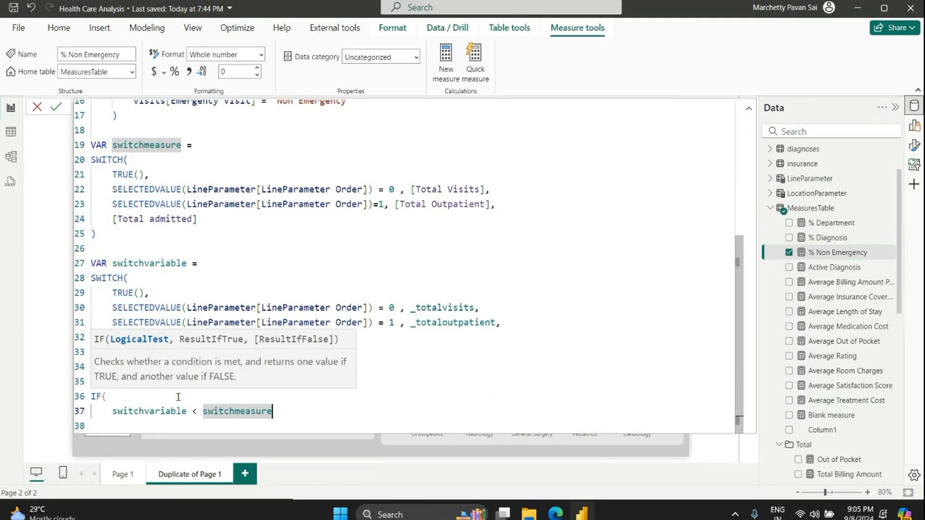
text(,)
key(Return)
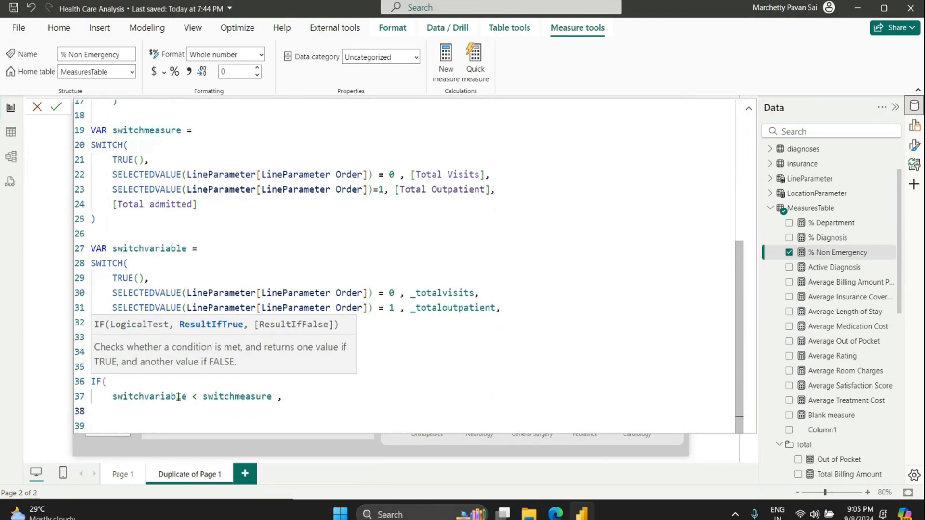
Enter DIVIDE( switchvariable, switchmeasure,0) as the IF function's result when true, followed by a comma.
text(DIVIDE()
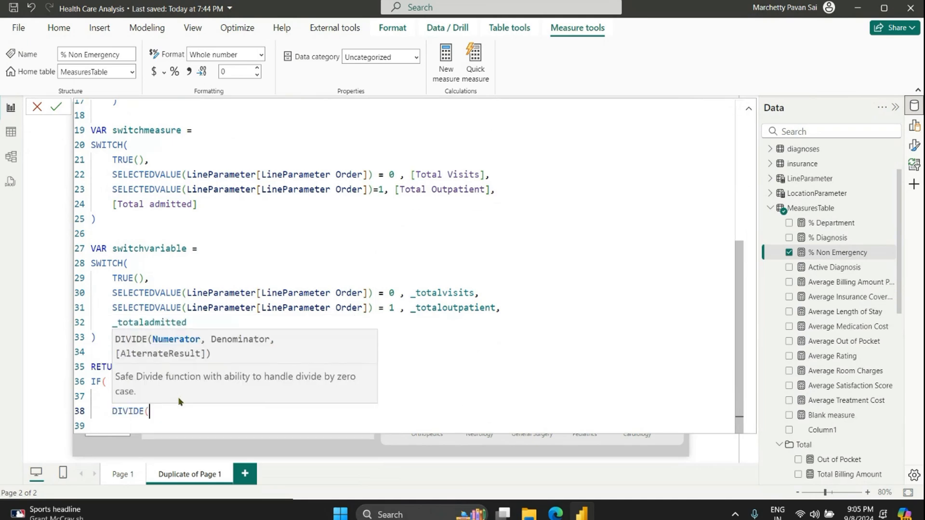
text( swi)
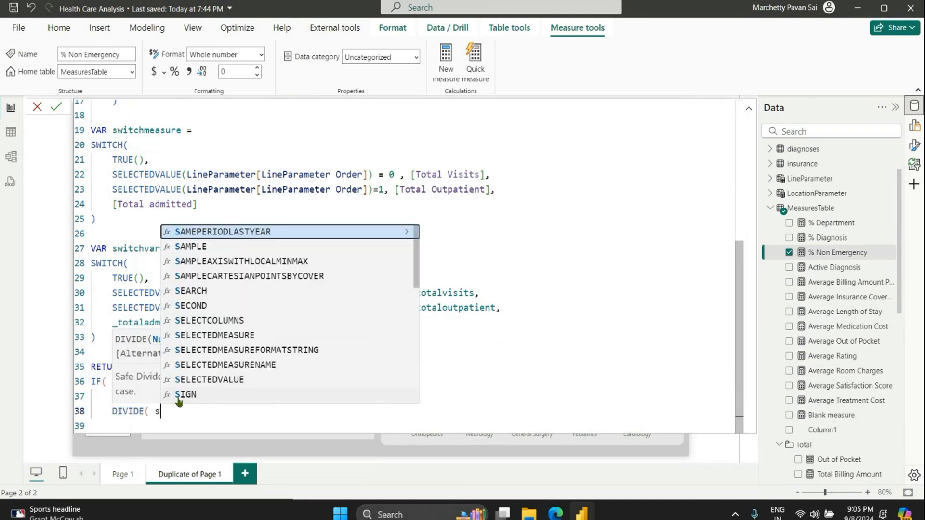
key(Down)
key(Down)
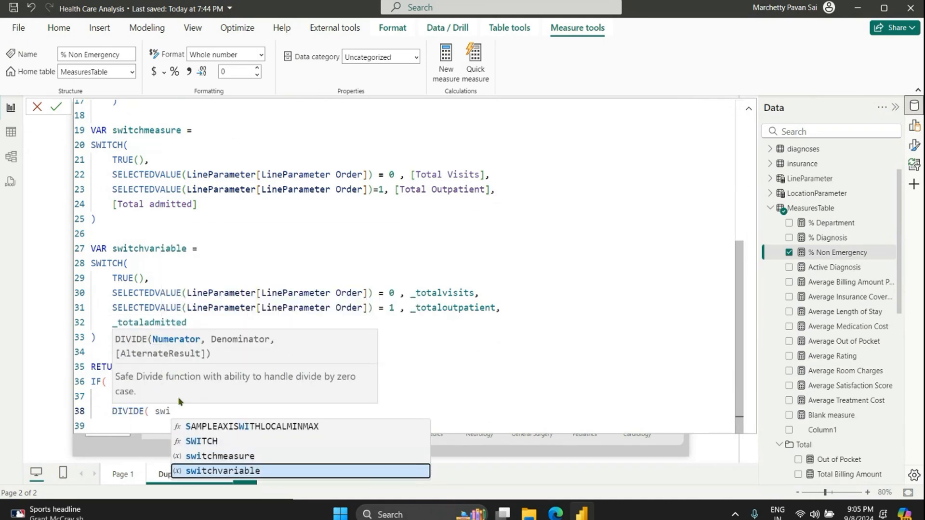
key(Tab)
text(, swi)
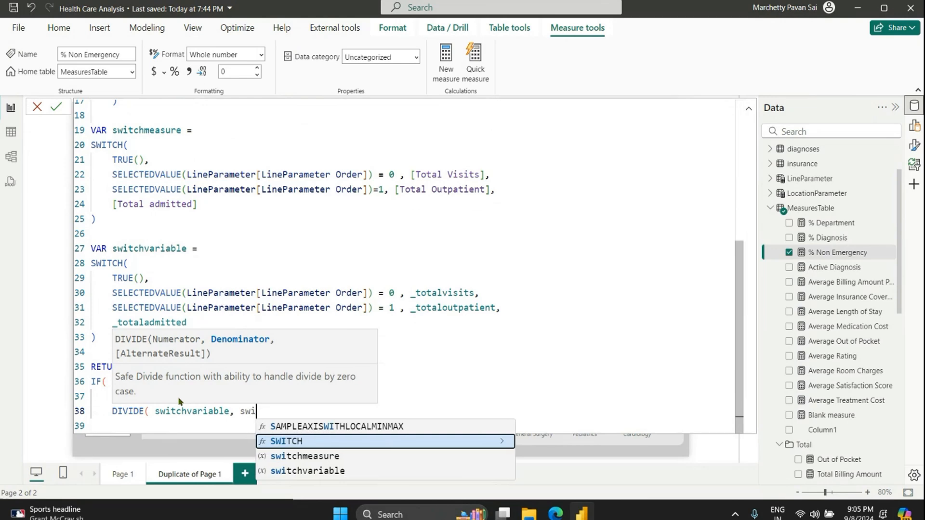
key(Escape)
key(BackSpace)
key(BackSpace)
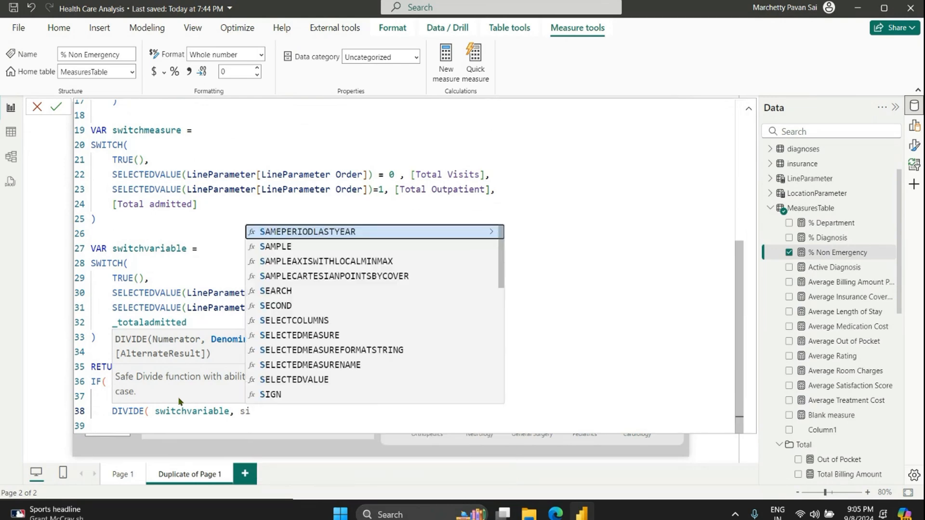
text(wi)
key(Escape)
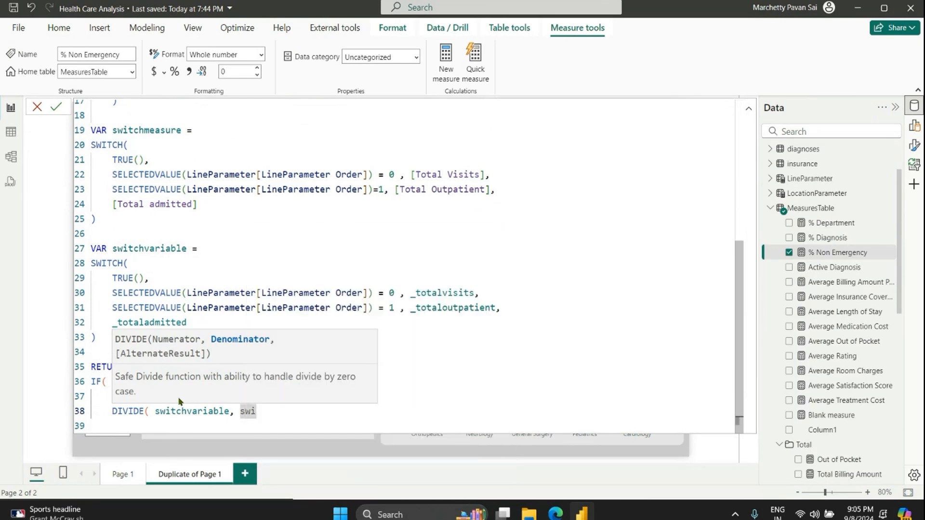
text(t)
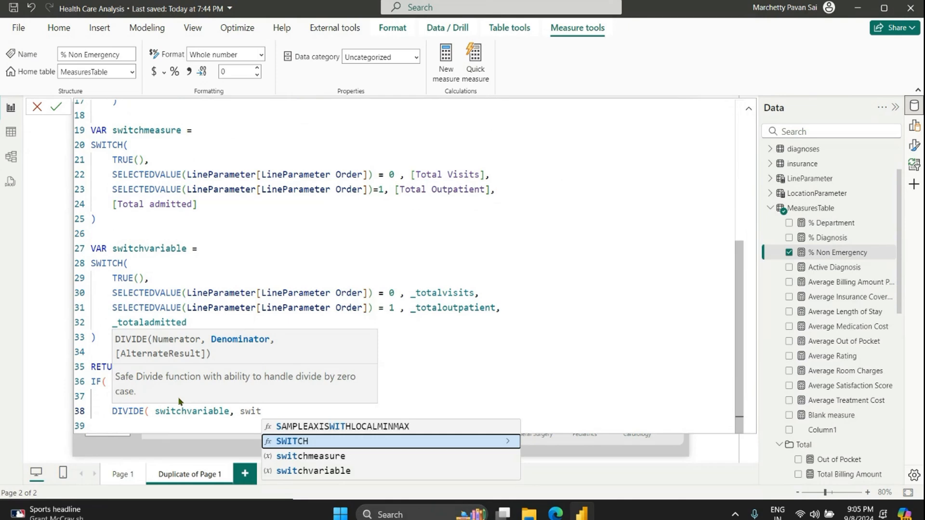
key(Down)
key(Tab)
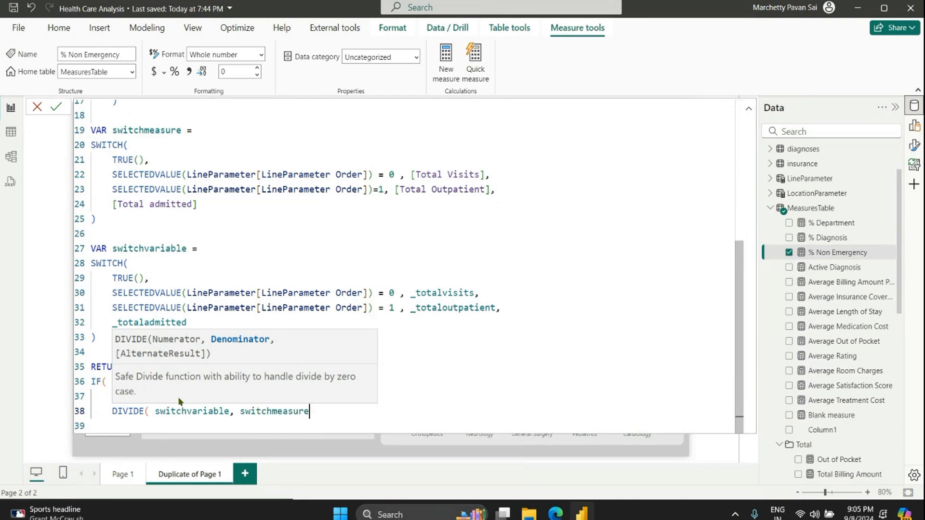
text(,)
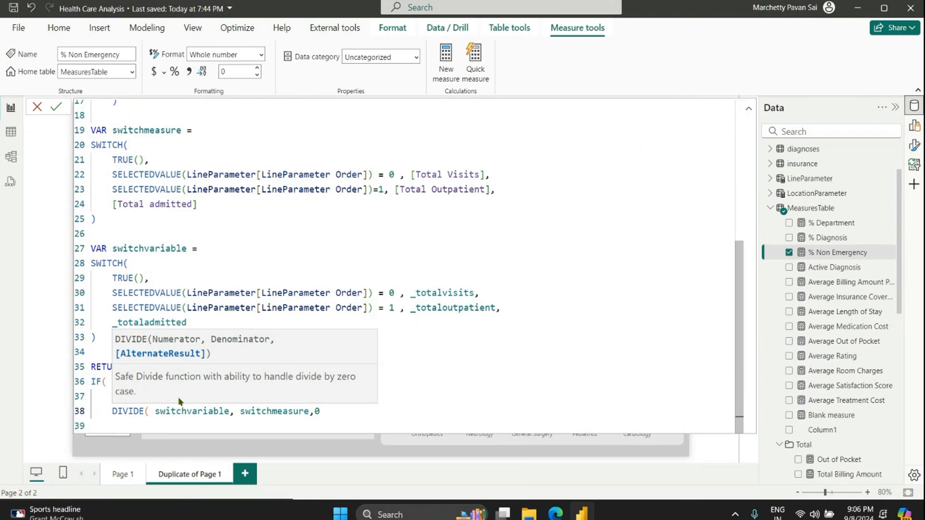
text(0),)
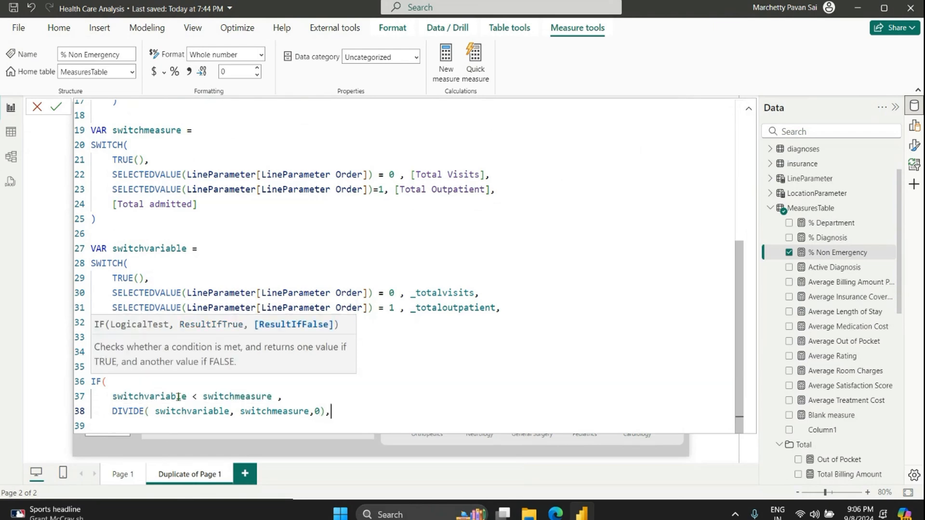
Enter DIVIDE(switchmeasure,switchvariable,0) on a new line as the IF function's result when false.
key(Return)
text(DIVIDE()
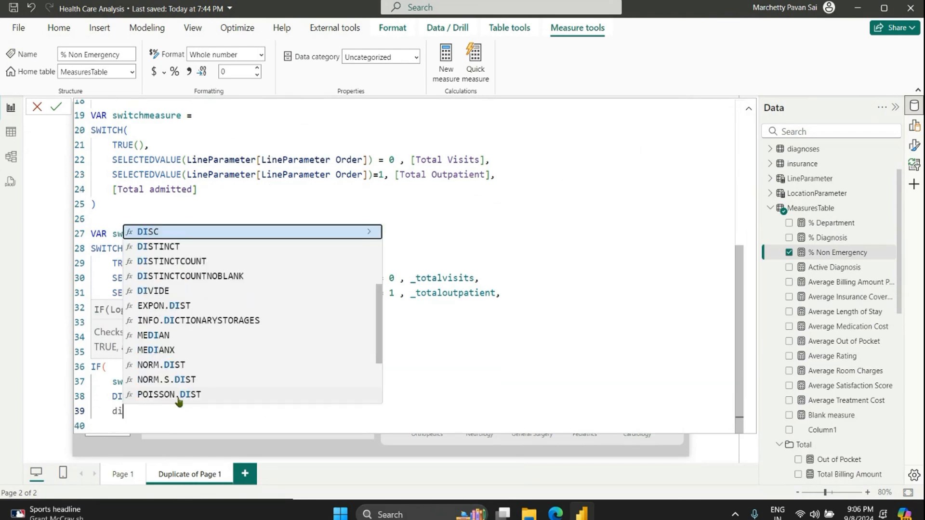
text(swi)
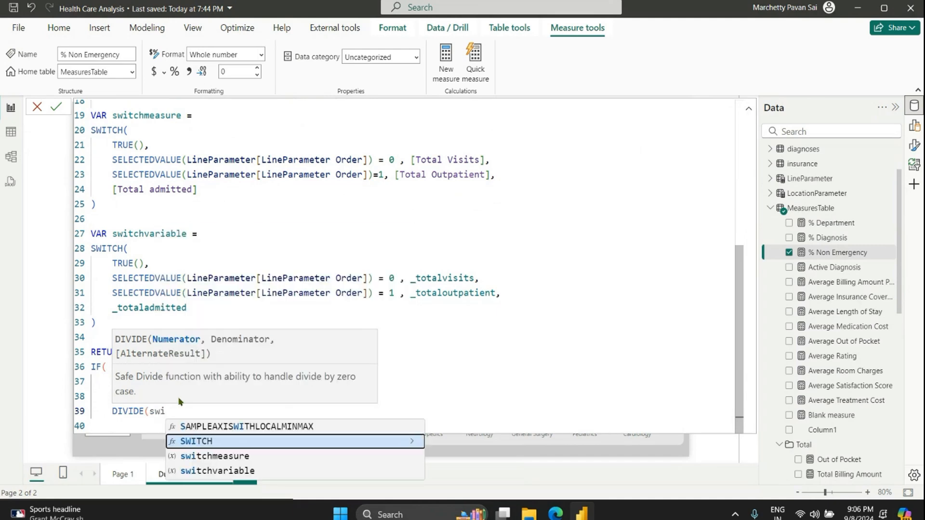
key(Down)
key(Tab)
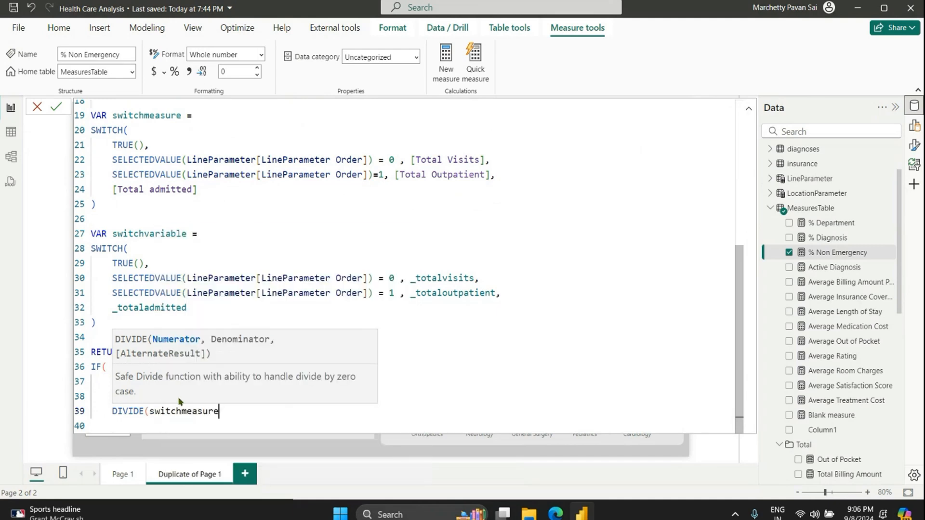
text(,var)
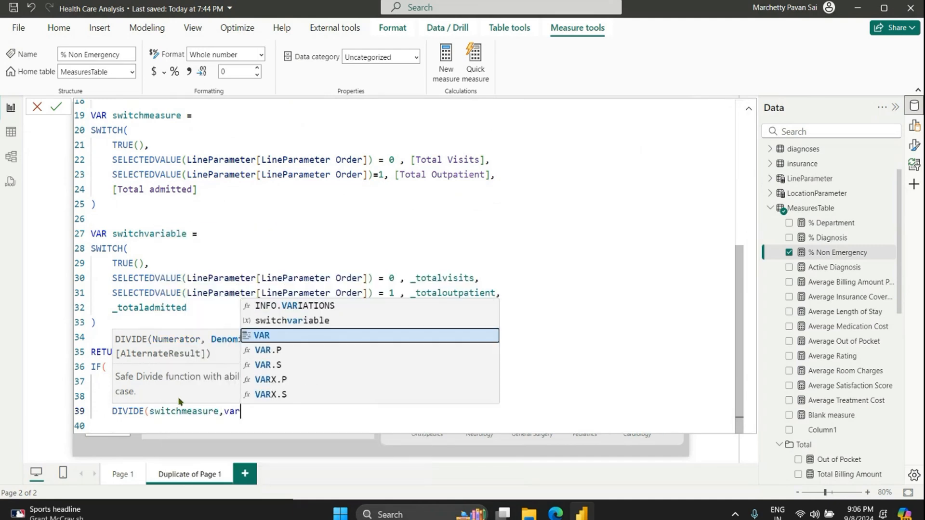
key(Up)
key(Tab)
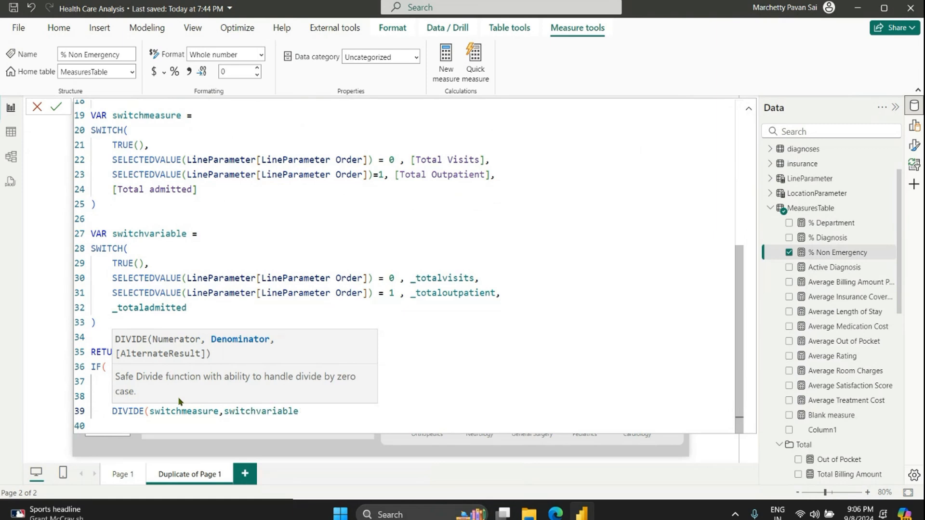
text(,0)
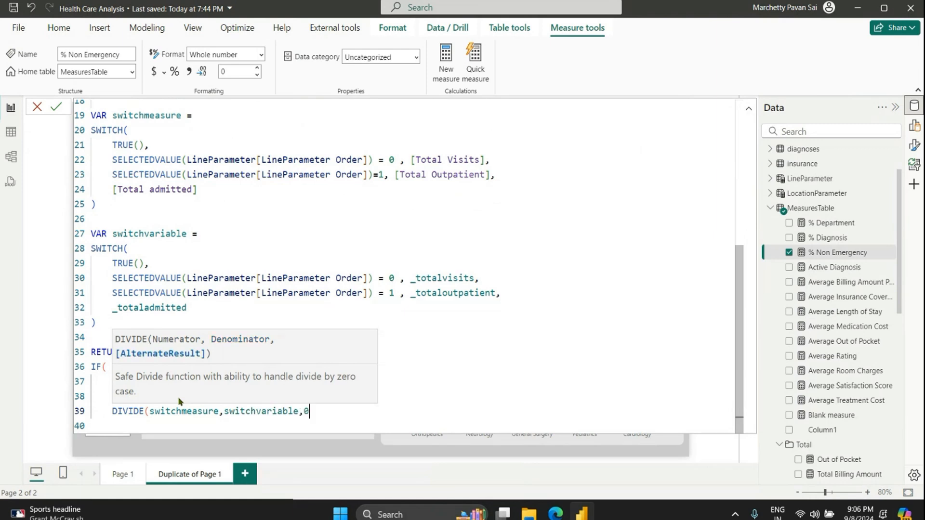
text())
Close the IF function with a parenthesis on its own line and commit the % Non Emergency formula.
key(Return)
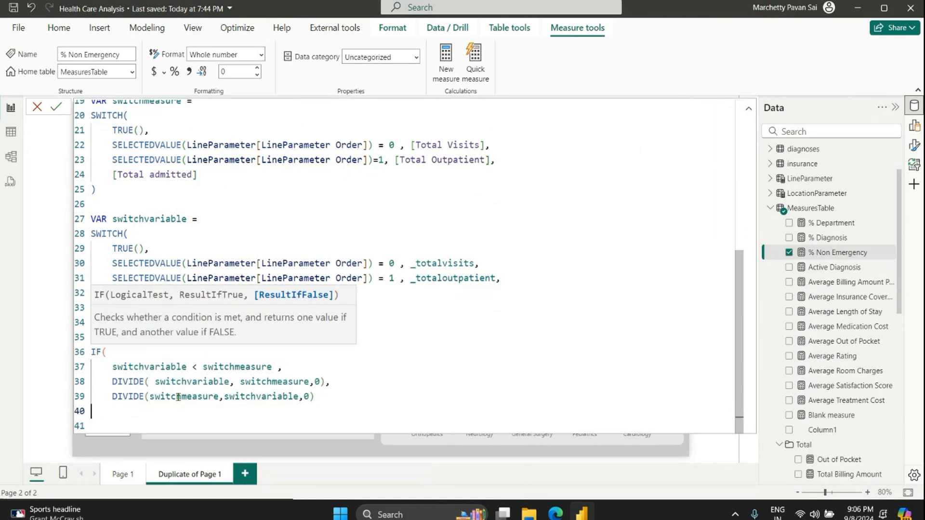
text())
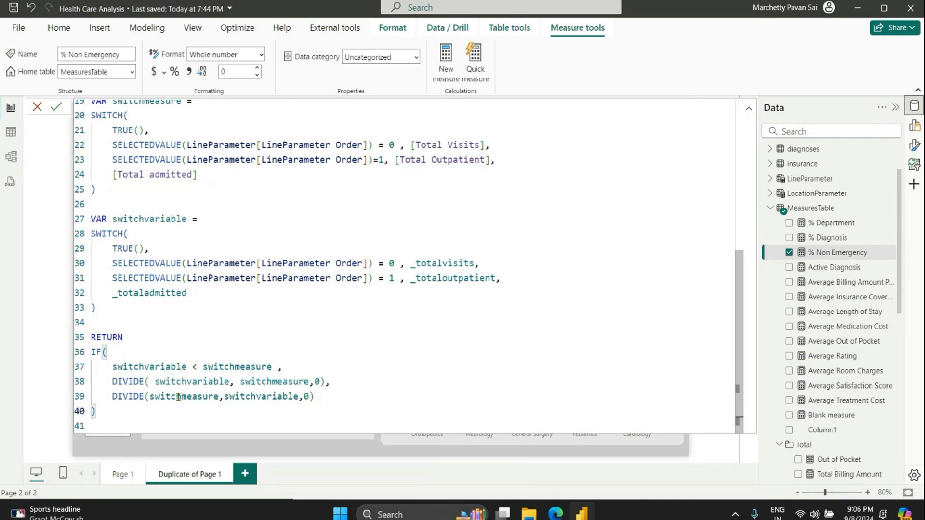
key(Return)
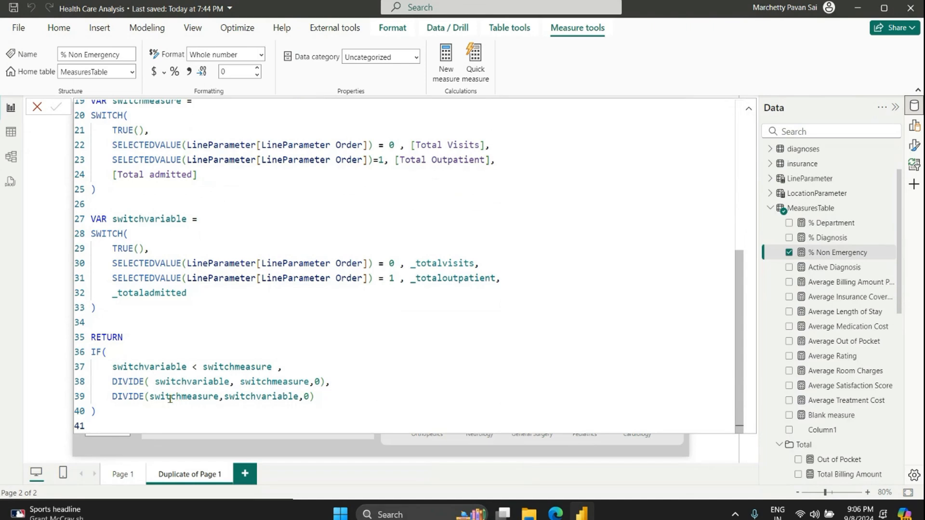
scroll(186, 357, up, 3)
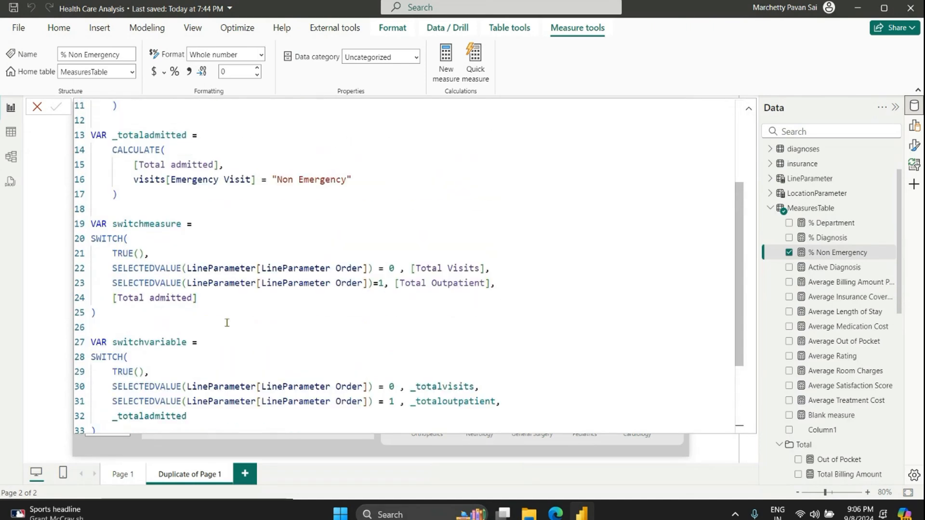
click(748, 111)
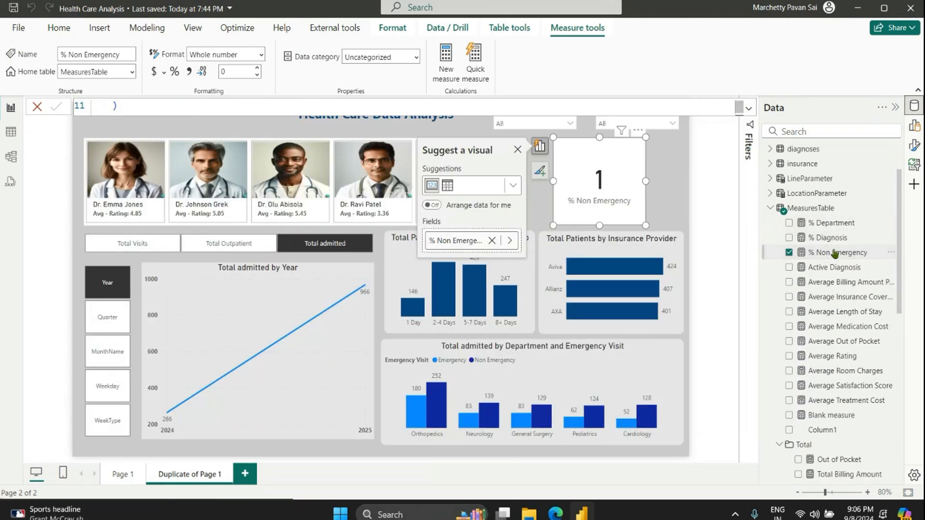
Format the % Non Emergency measure as a percentage and collapse the formula editor.
click(749, 111)
scroll(235, 328, down, 5)
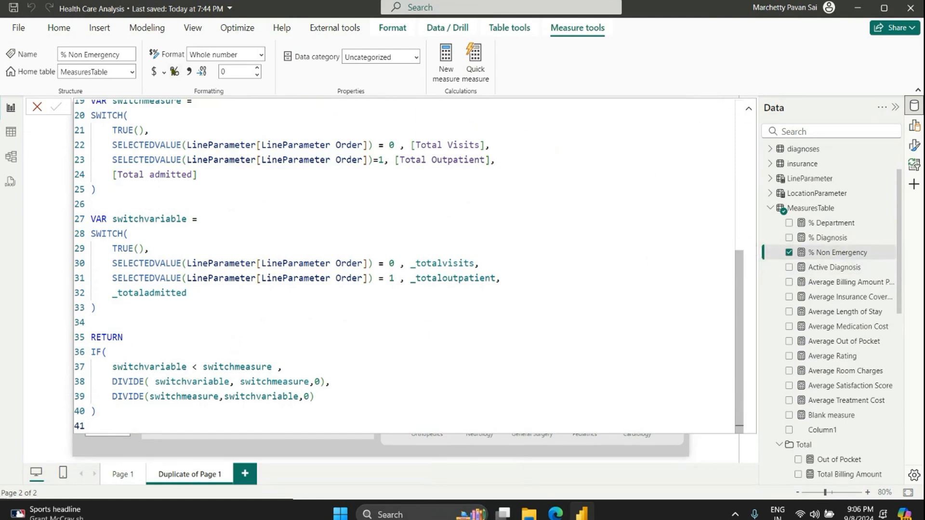
click(174, 71)
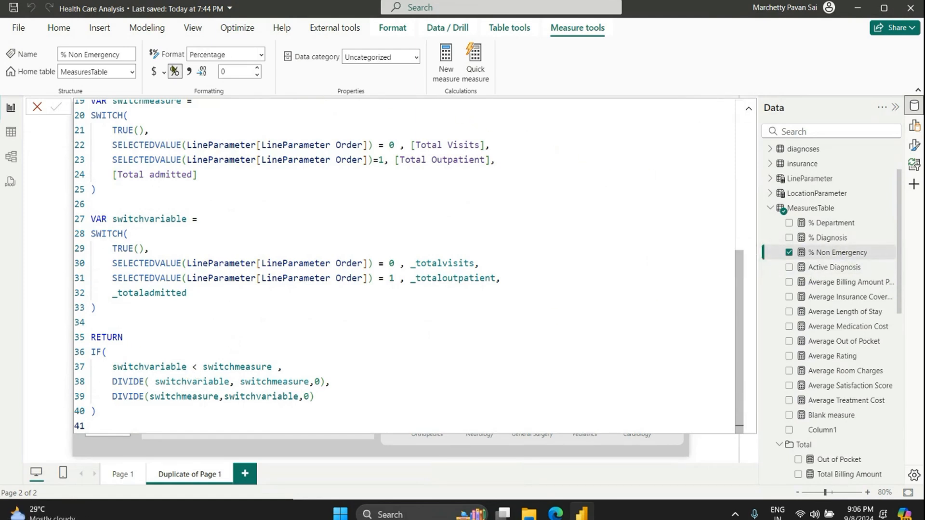
click(749, 109)
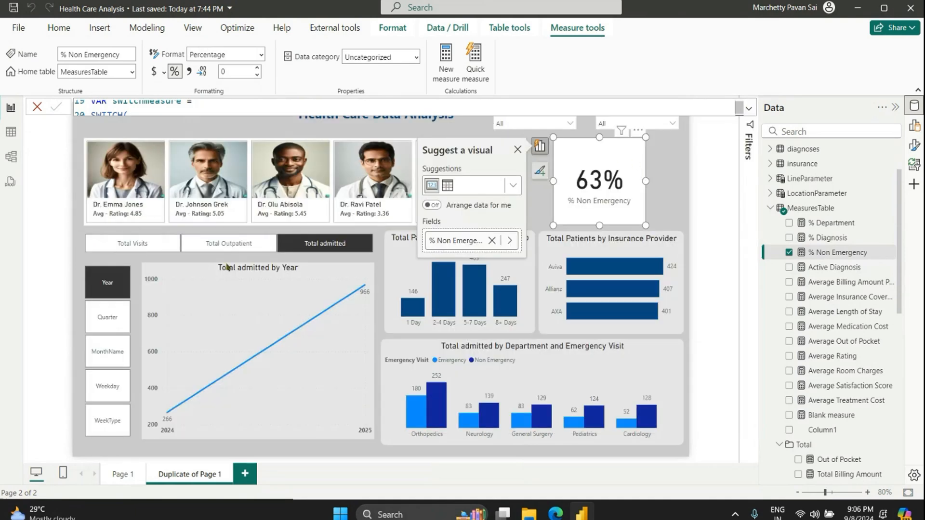
Test the % Non Emergency card by switching the measure slicer to Total Outpatient, Total Visits and Total admitted.
click(211, 241)
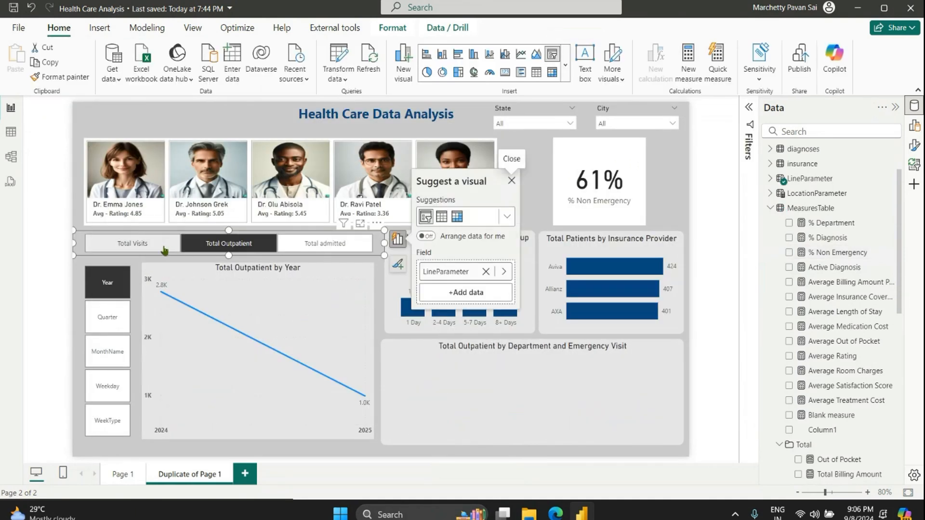
click(145, 244)
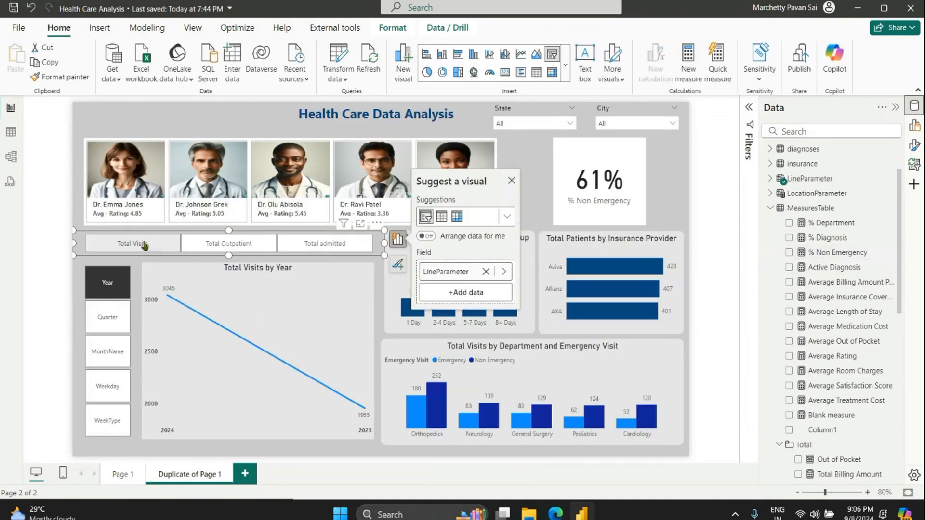
click(168, 246)
click(124, 248)
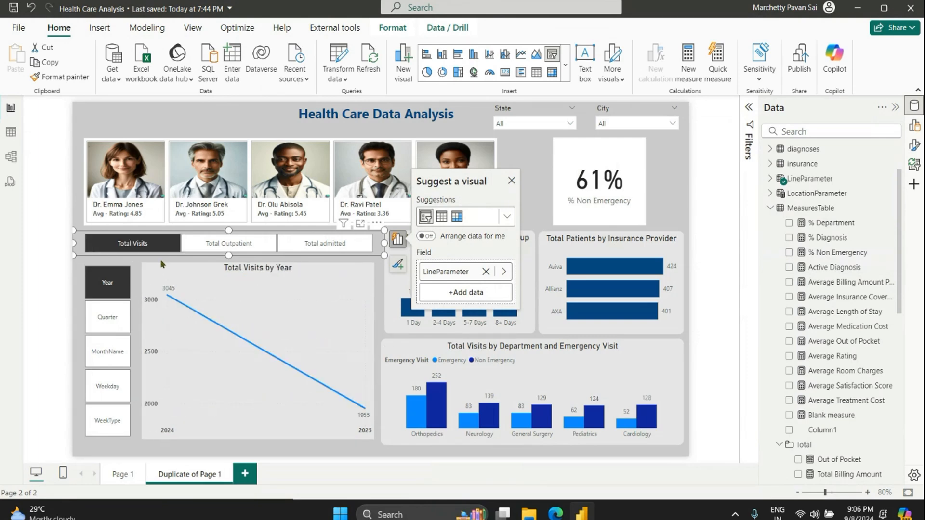
click(319, 244)
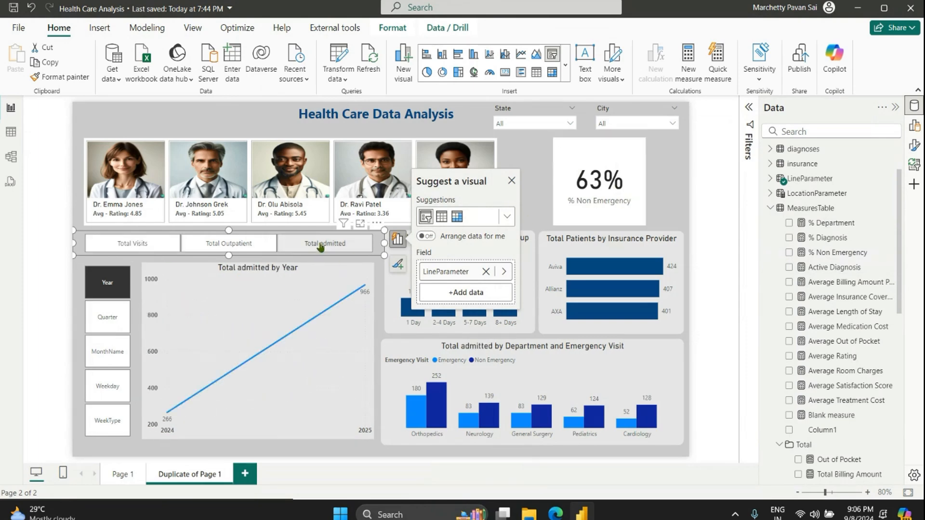
Shift the % Non Emergency card slightly left and turn off its background.
click(643, 172)
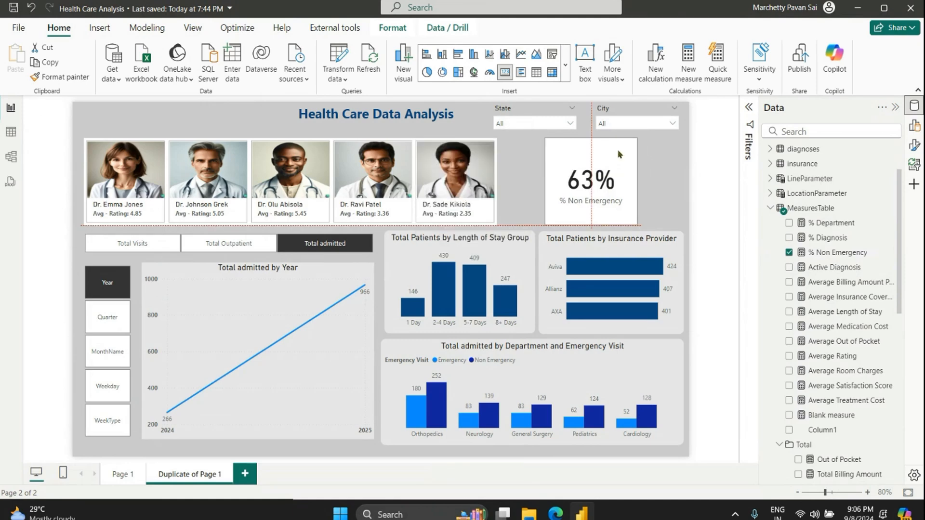
click(827, 210)
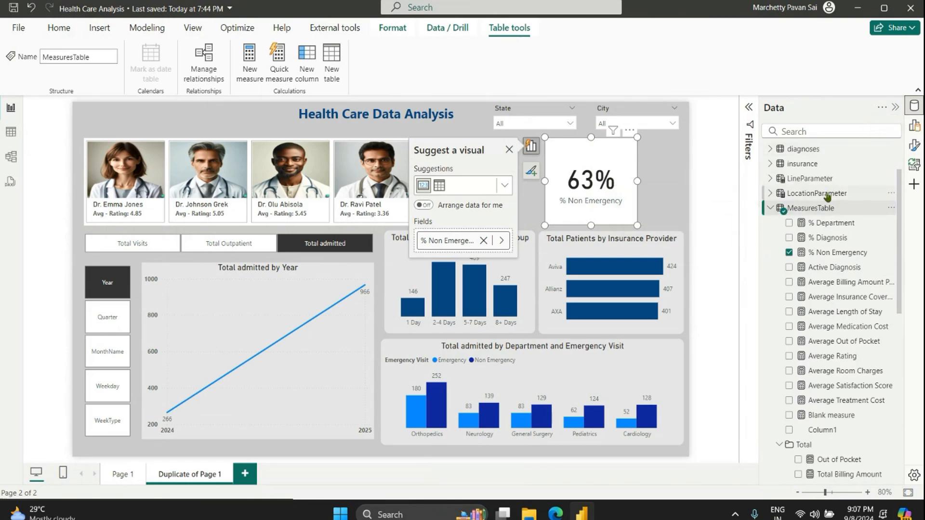
click(914, 145)
click(684, 183)
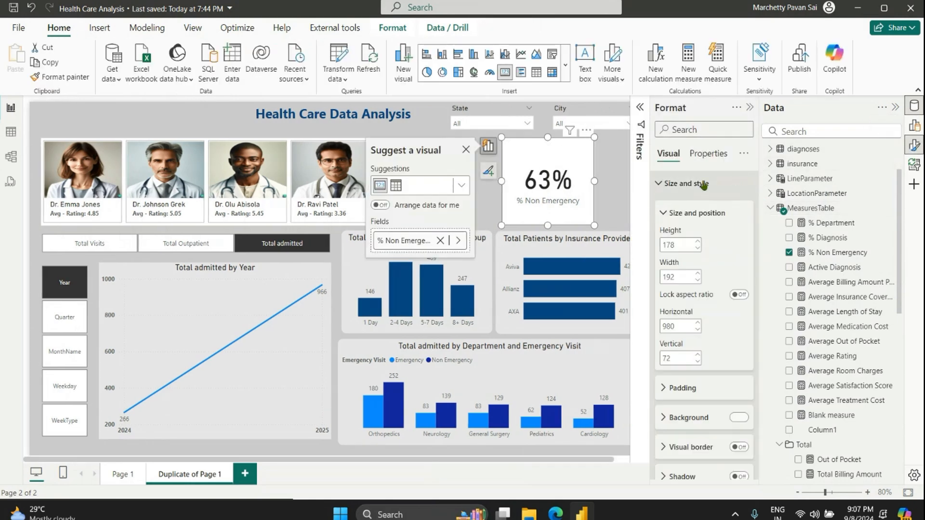
click(737, 418)
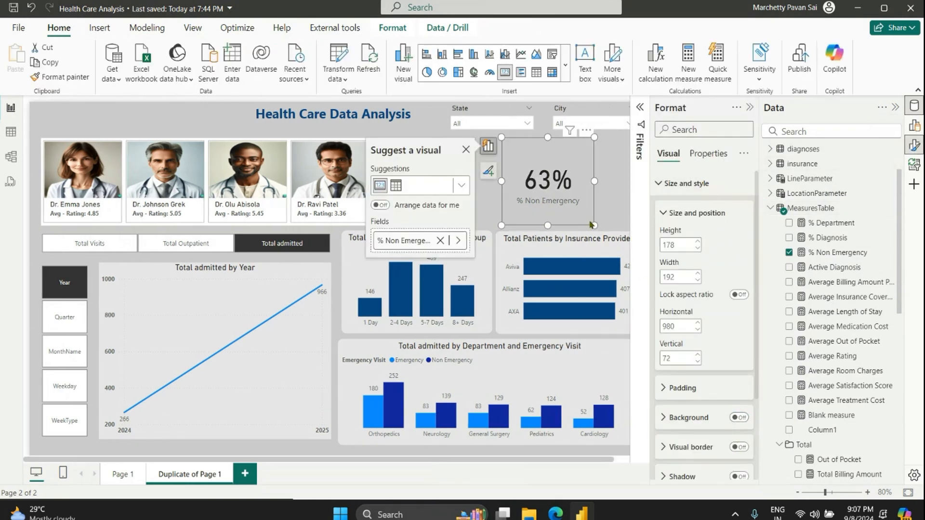
Reduce the height of the % Non Emergency card to about two thirds and collapse its size and style settings.
drag(593, 224, 594, 196)
click(665, 216)
click(665, 187)
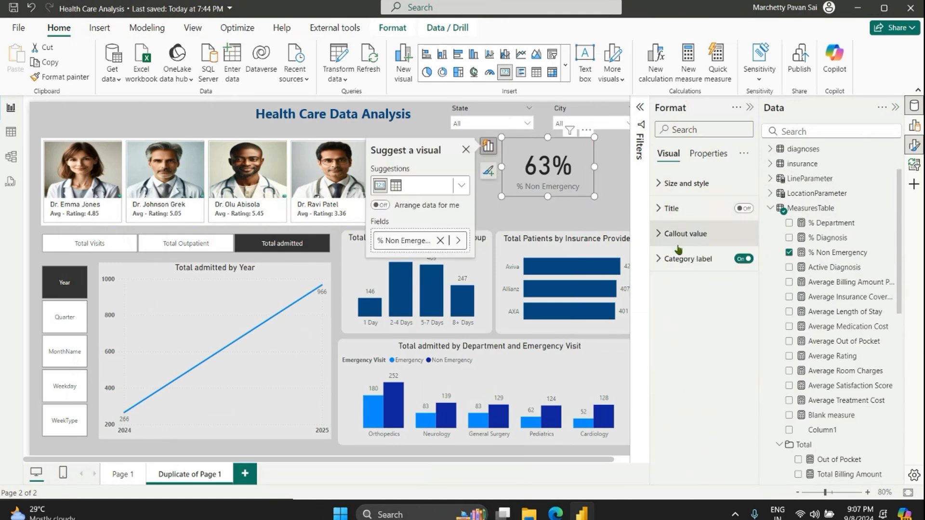
Set the font size of the card's callout value to 25.
click(686, 245)
click(685, 235)
click(685, 234)
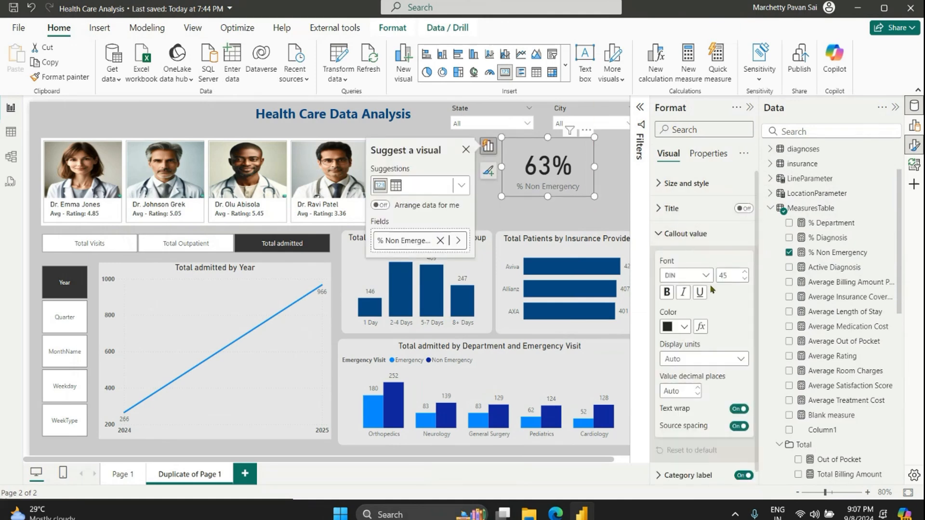
click(722, 275)
text(25)
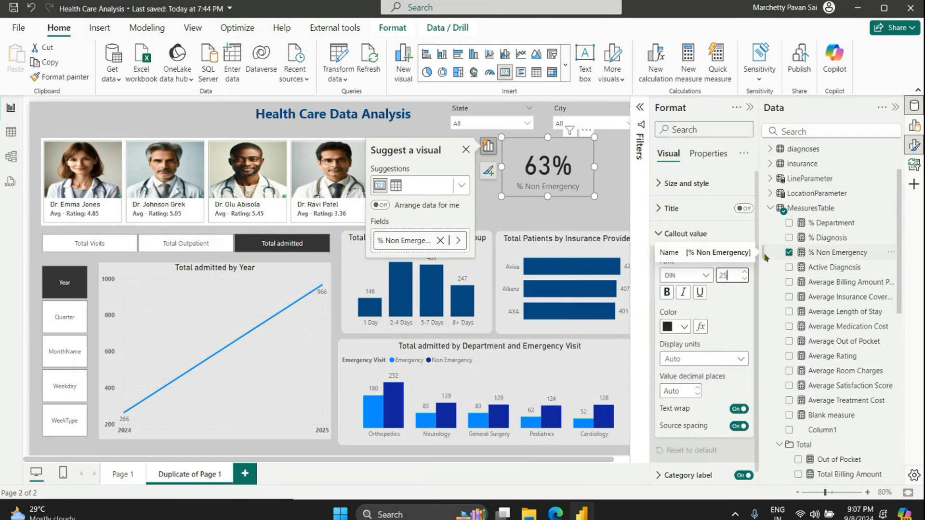
key(Return)
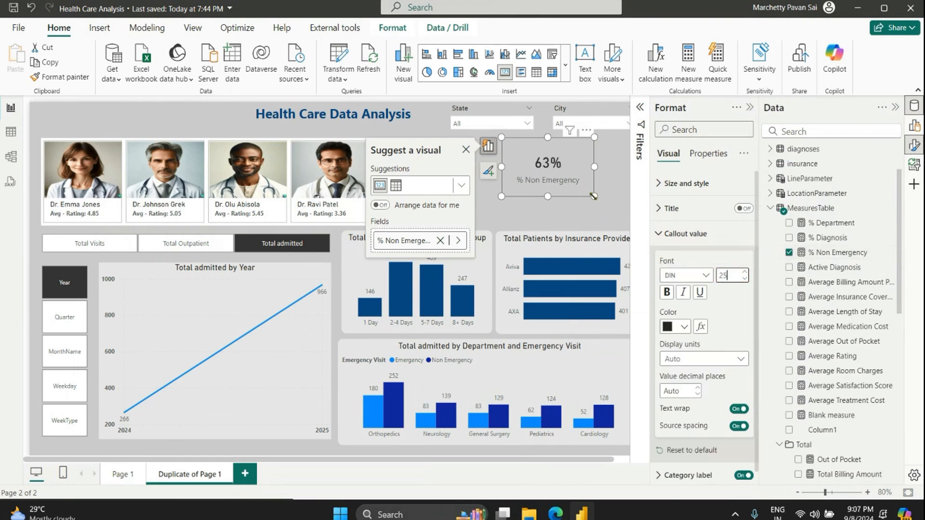
Make the % Non Emergency card slightly narrower and taller, move it left beside the doctor cards, and close the formatting options.
mouse_move(593, 196)
mouse_down()
mouse_move(598, 214)
mouse_move(585, 208)
mouse_up()
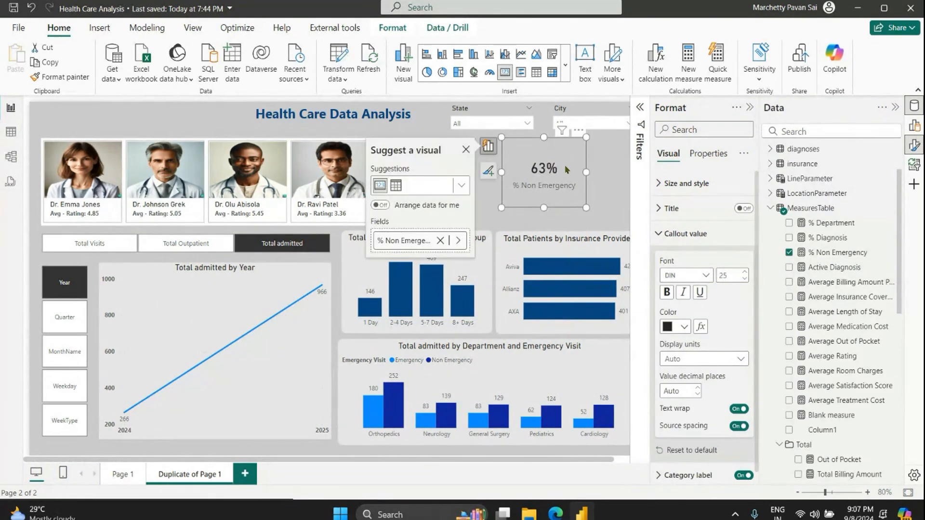
drag(567, 169, 538, 171)
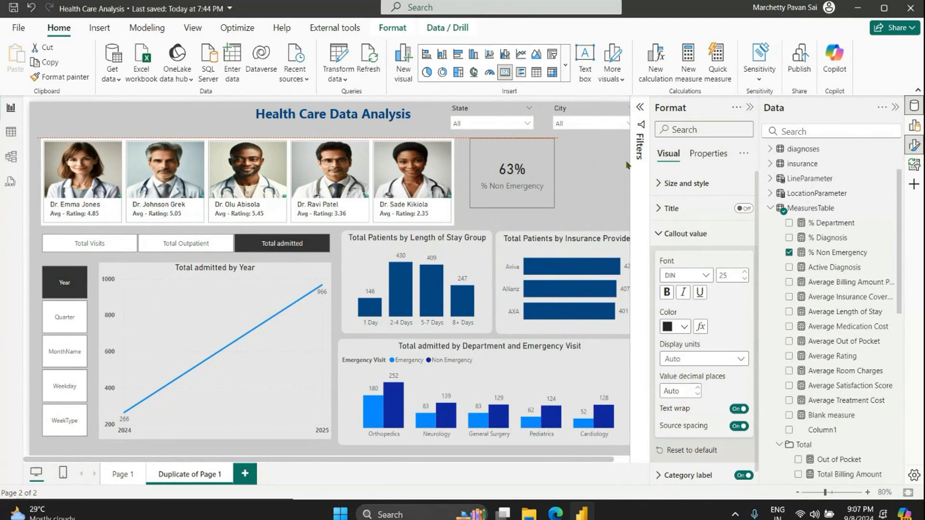
click(749, 107)
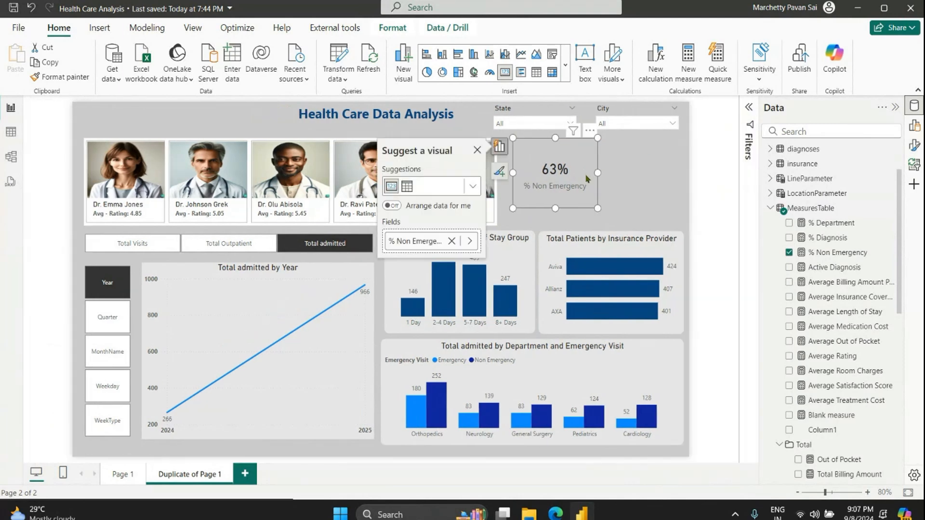
Duplicate the % Non Emergency card and place the copy directly to the right of the original.
drag(586, 178, 651, 169)
key(ctrl+c)
key(ctrl+v)
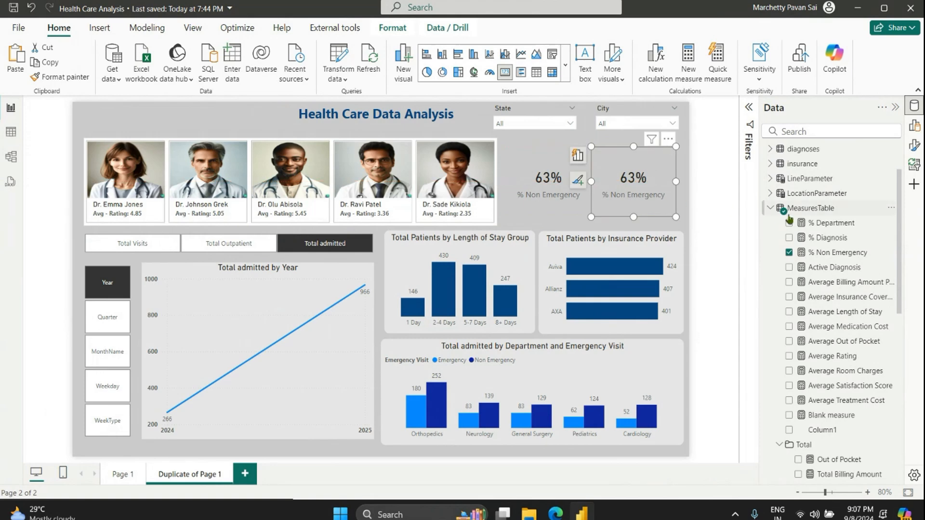
Copy the whole % Non Emergency formula and paste it into a new measure in MeasuresTable.
click(836, 251)
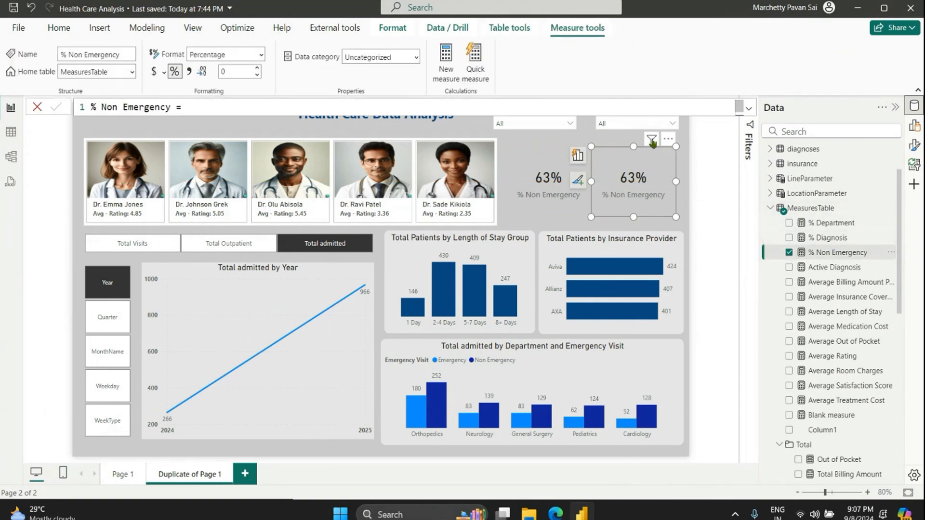
click(748, 108)
click(331, 222)
key(ctrl+a)
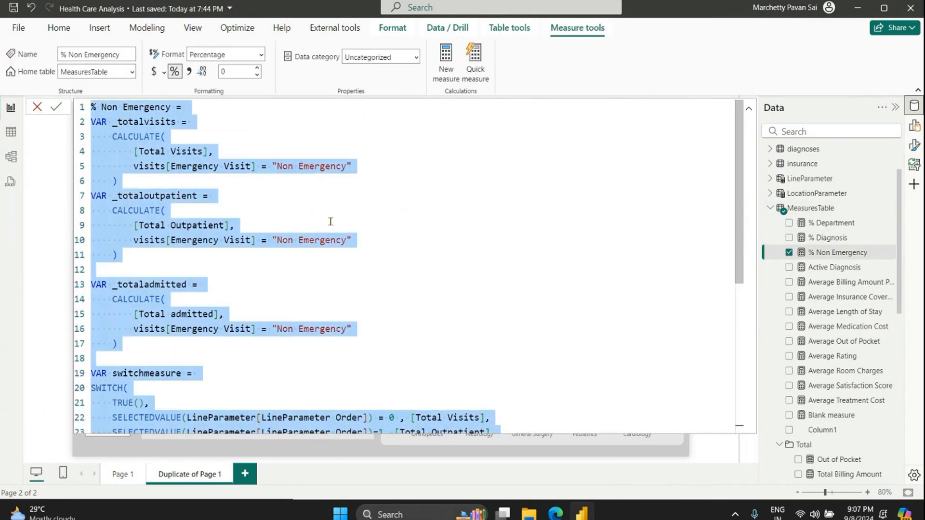
click(456, 56)
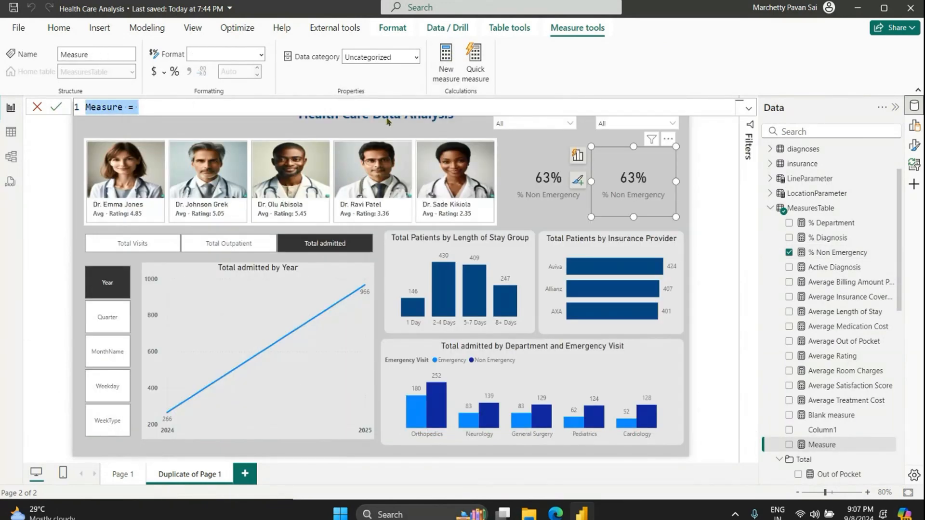
key(ctrl+v)
Replace every "Non Emergency" with "Emergency" in the pasted formula, including its name, and save the measure as % Emergency.
scroll(208, 130, up, 3)
scroll(202, 131, up, 4)
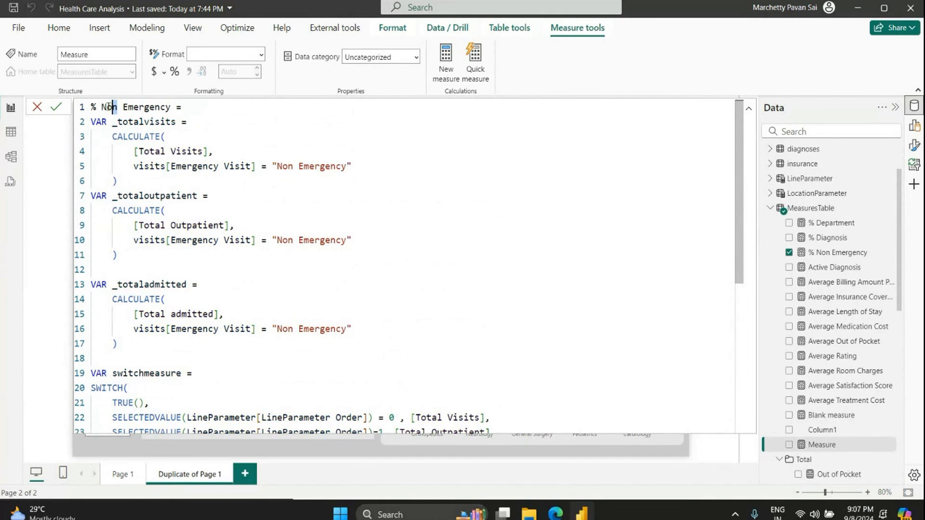
drag(100, 107, 167, 108)
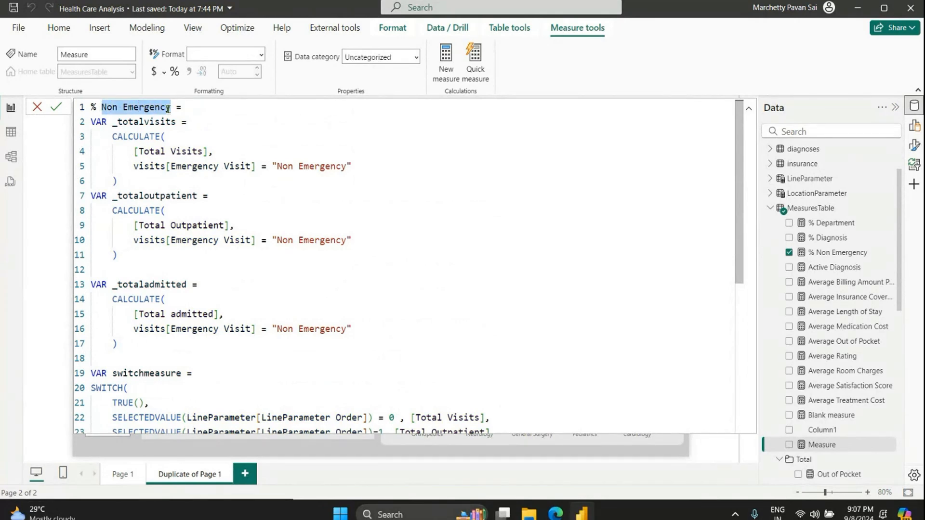
key(ctrl+shift+l)
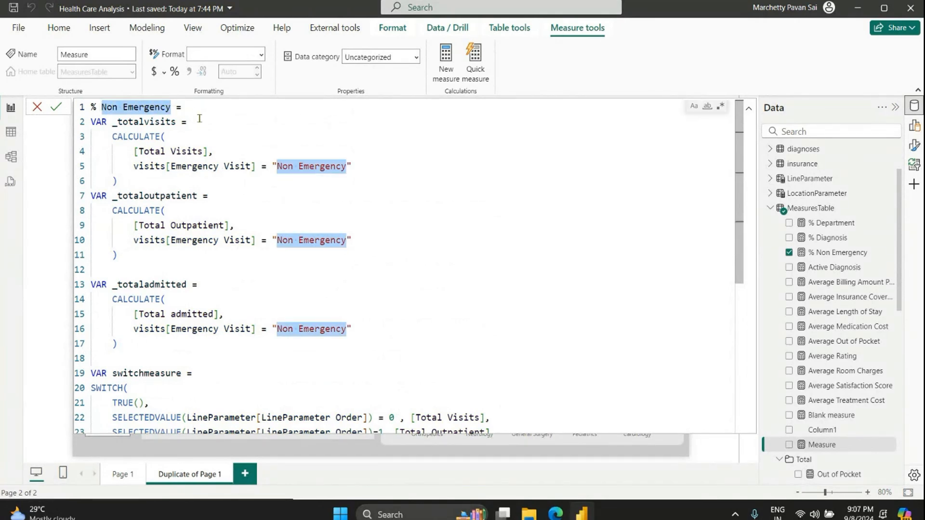
text(Emergency)
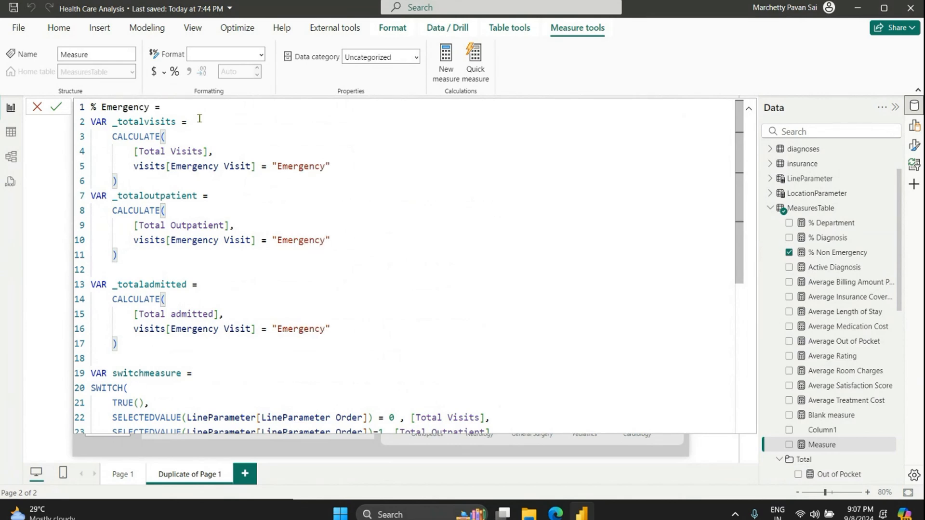
key(Return)
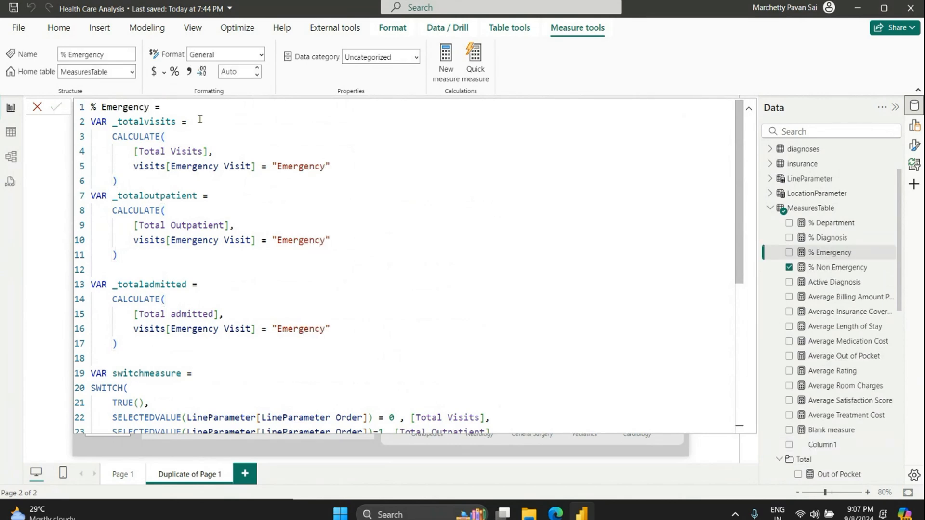
click(749, 108)
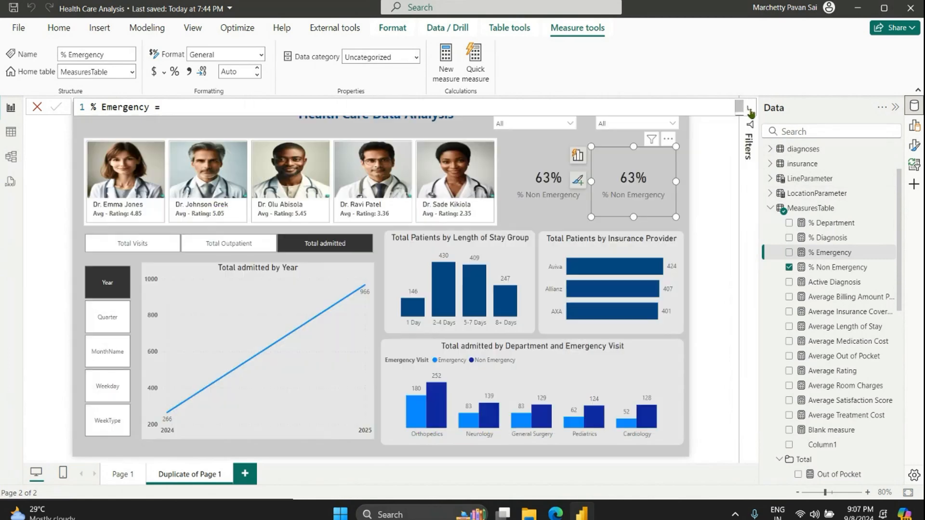
Swap % Non Emergency for % Emergency in the duplicated card and format that measure as a percentage with 0 decimal places.
click(789, 267)
click(789, 253)
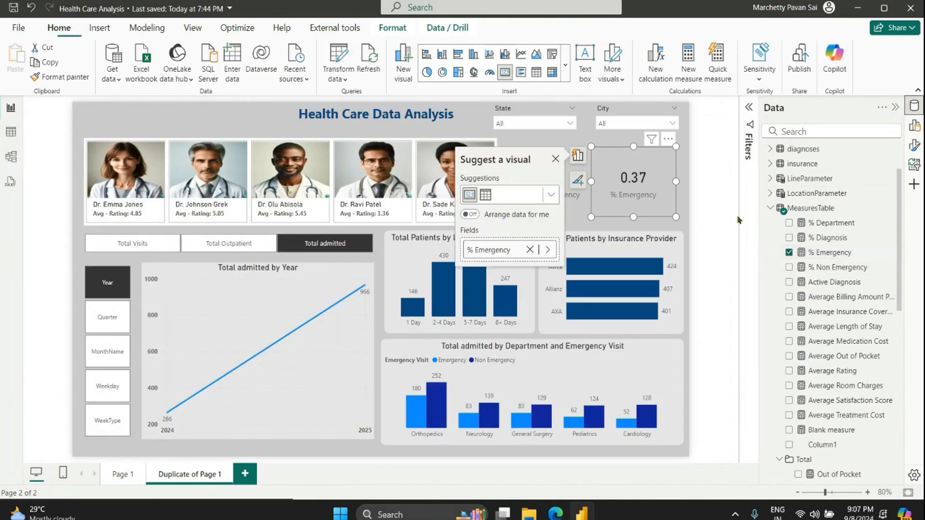
click(814, 252)
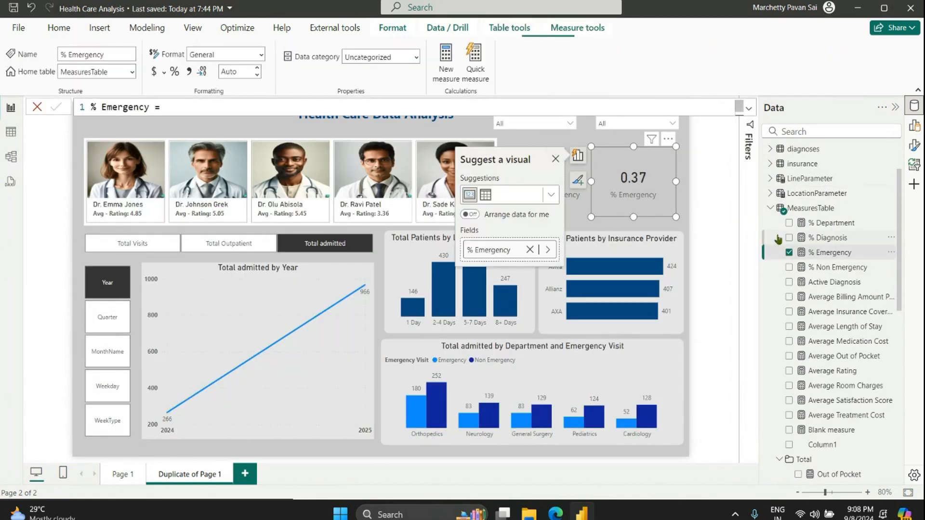
click(172, 72)
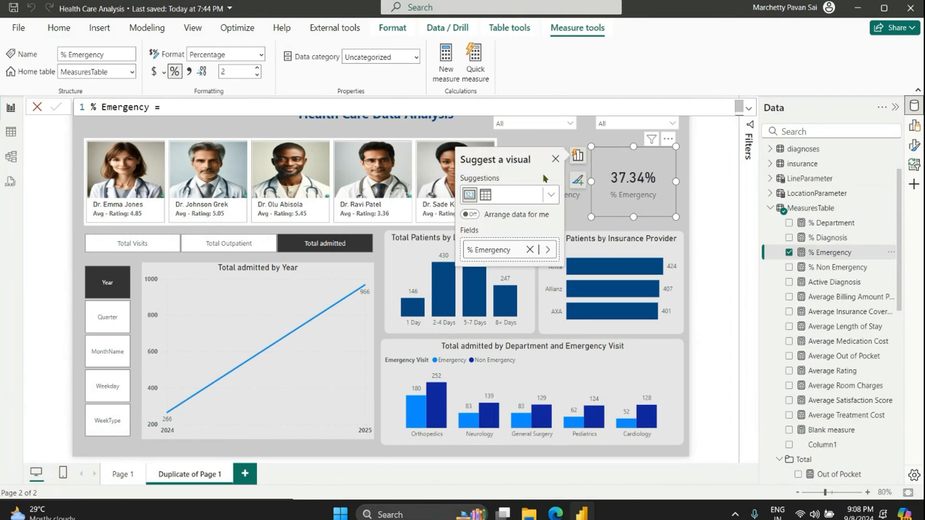
click(634, 162)
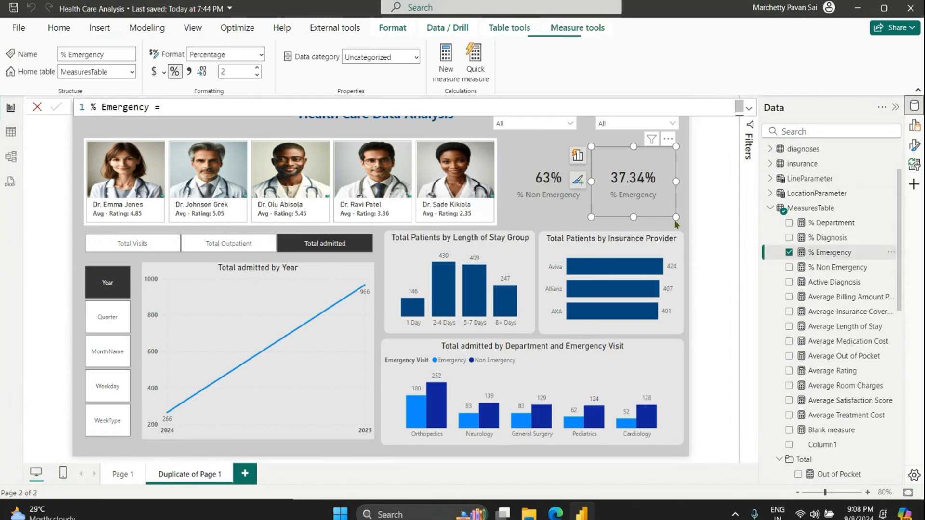
click(803, 254)
click(232, 72)
text(0)
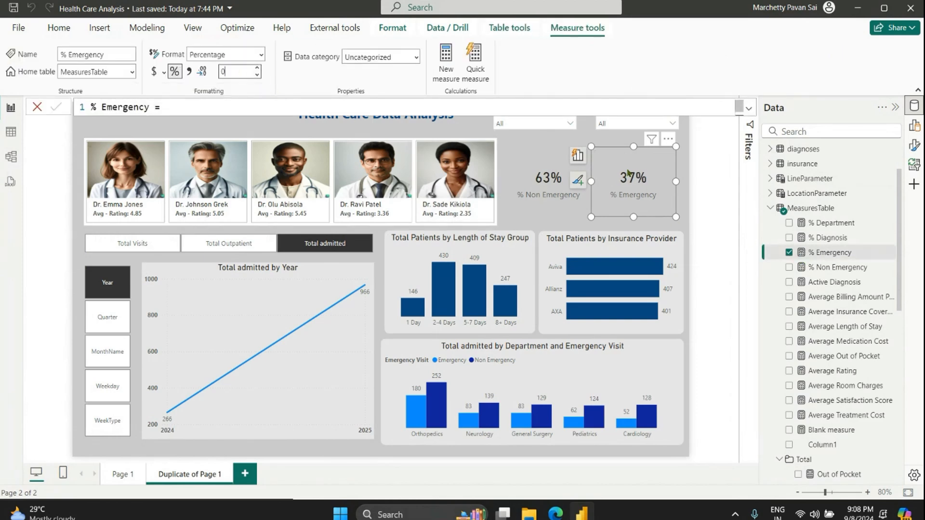
click(546, 139)
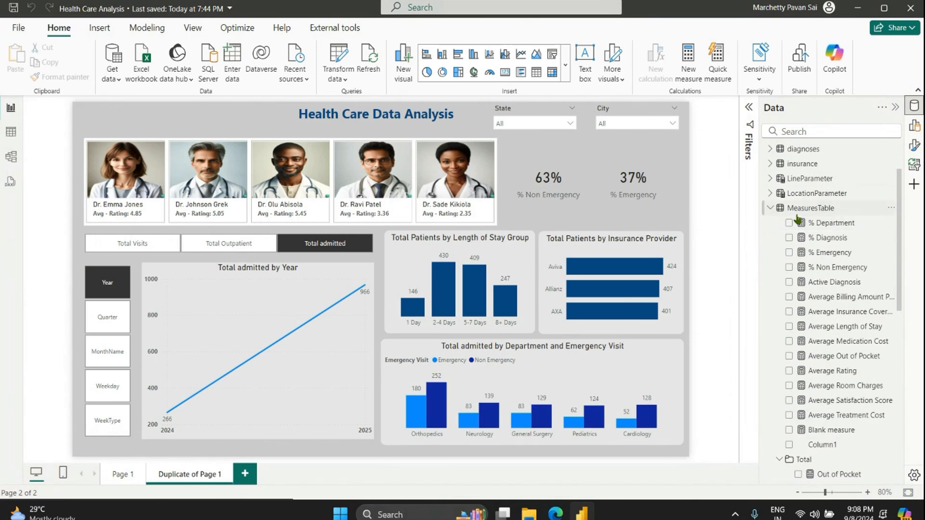
Create the measure %R Emergency = 1-[% Emergency] in MeasuresTable.
scroll(792, 222, down, 2)
scroll(804, 241, up, 4)
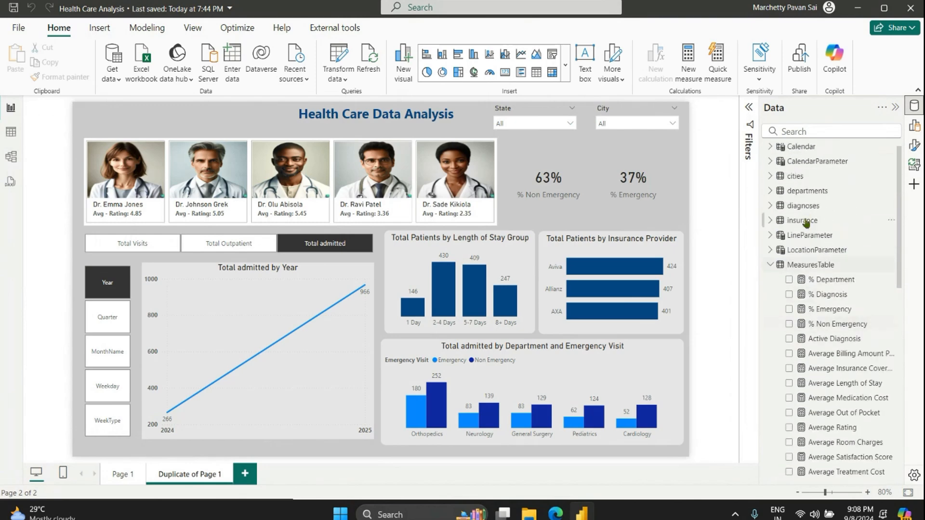
click(815, 269)
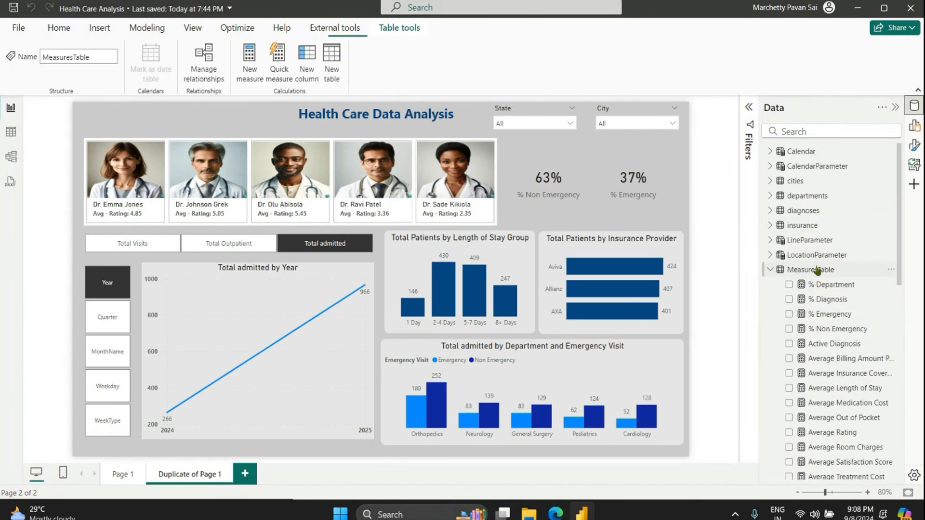
click(250, 58)
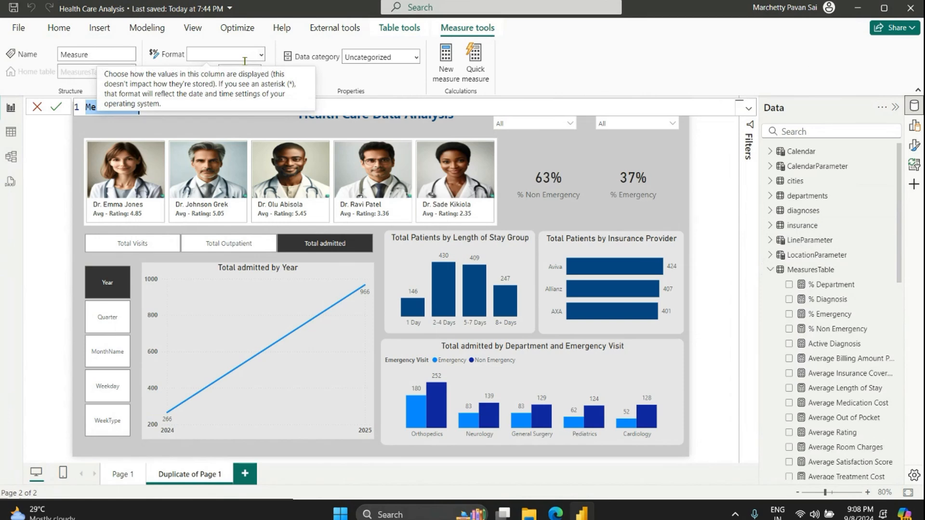
text(%R Em)
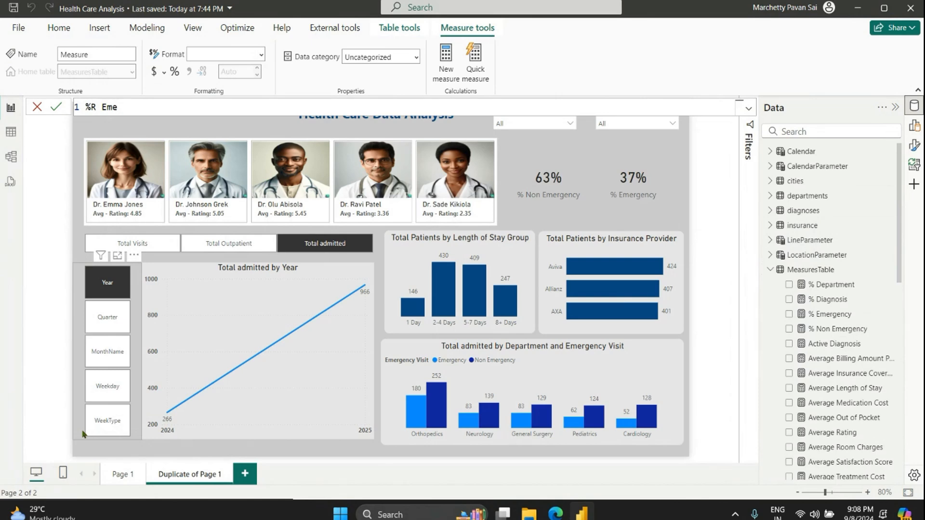
text(ergency = 1-%)
key(BackSpace)
text([)
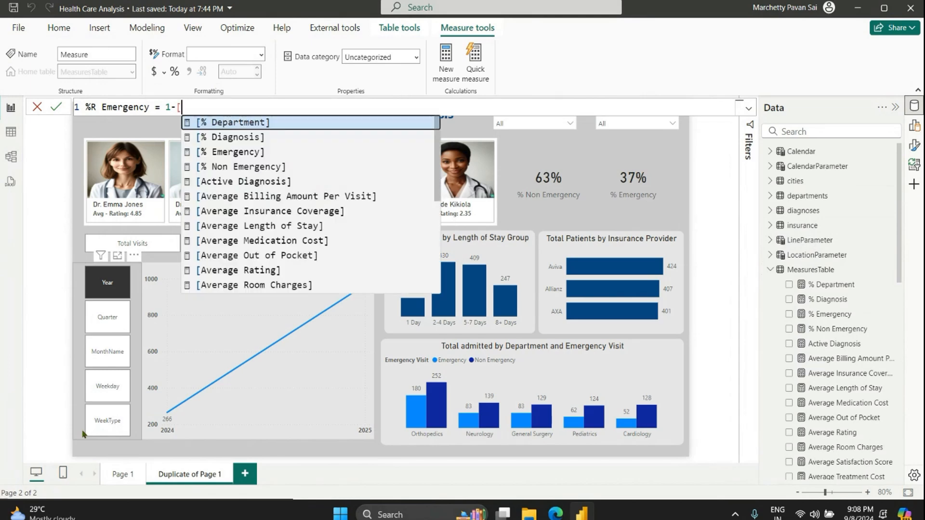
key(Down)
key(Down)
key(Tab)
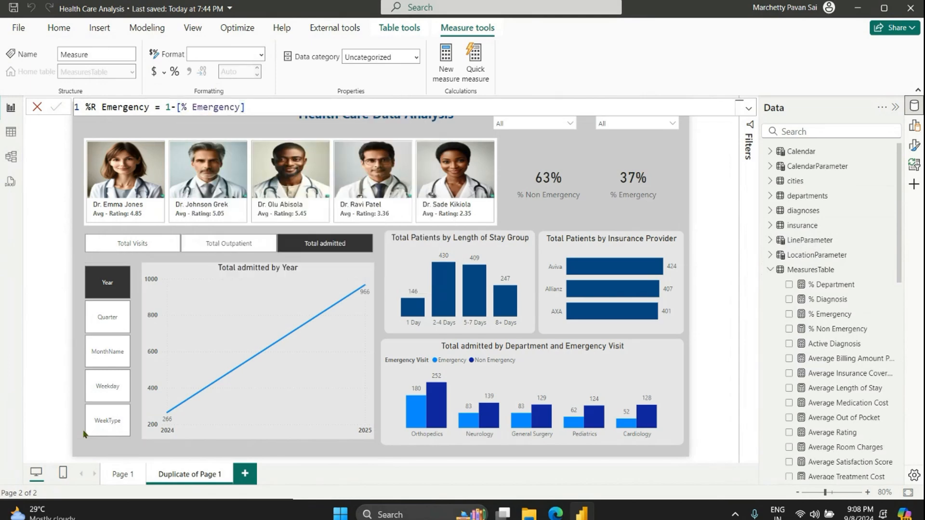
key(Return)
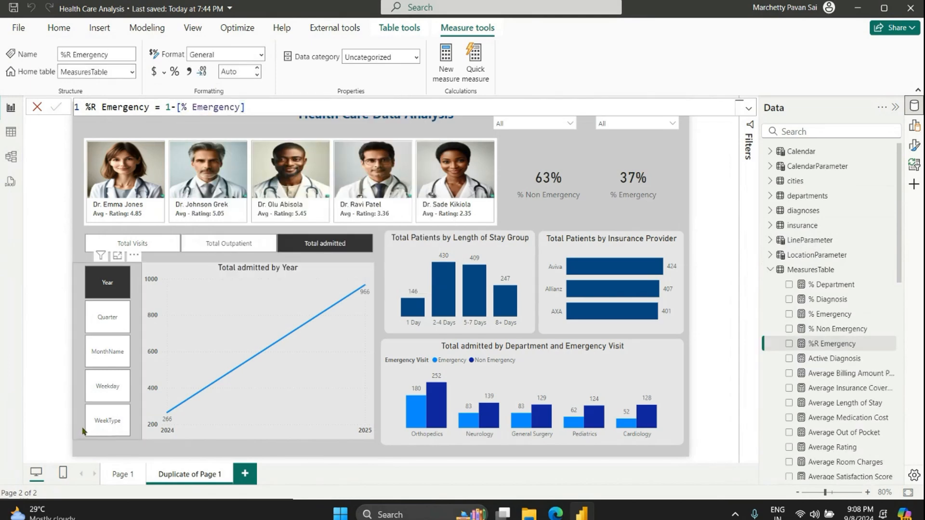
Create another measure, % R Non Emergency = 1- [% Non Emergency], in MeasuresTable.
click(436, 71)
text(%)
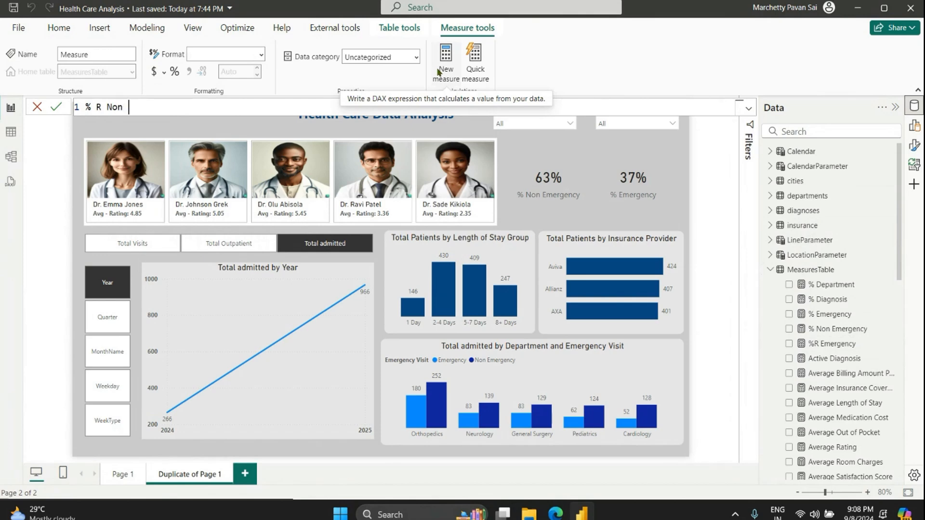
text(R Non Emergency = 1- [)
key(Down)
key(Down)
key(Down)
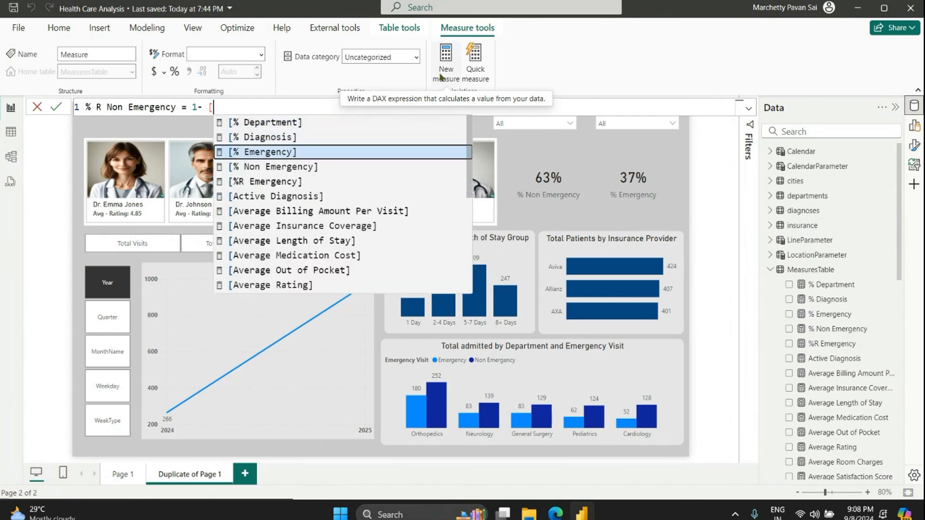
key(Tab)
key(Return)
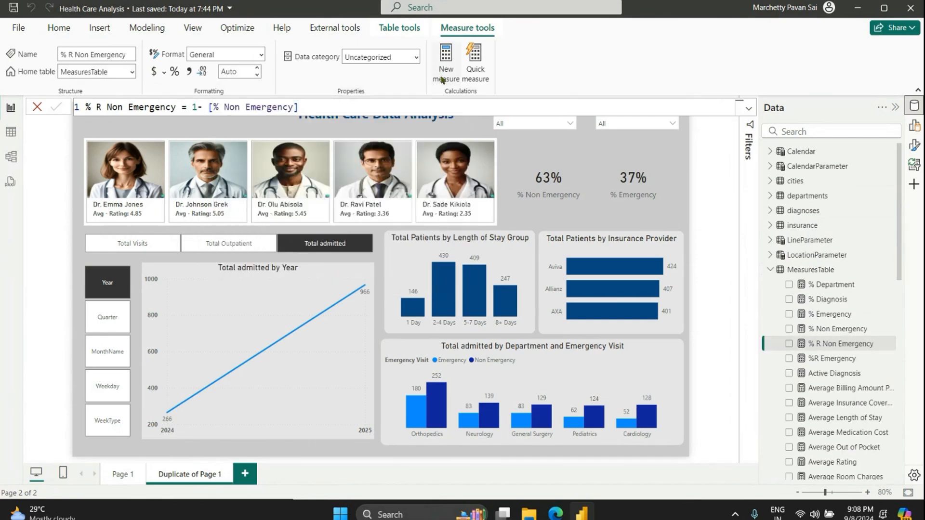
click(583, 150)
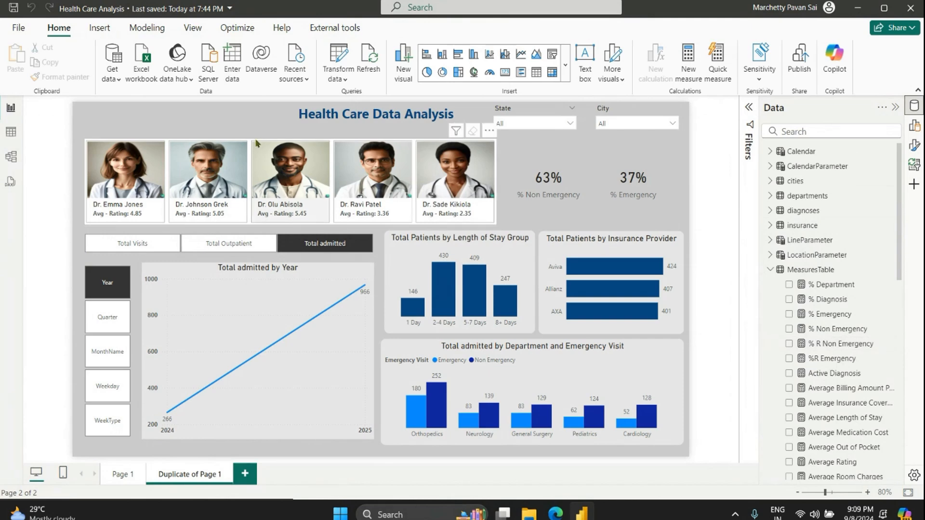
Insert a donut chart, move it over the percentage cards, and add % Emergency and %R Emergency as its values.
click(442, 72)
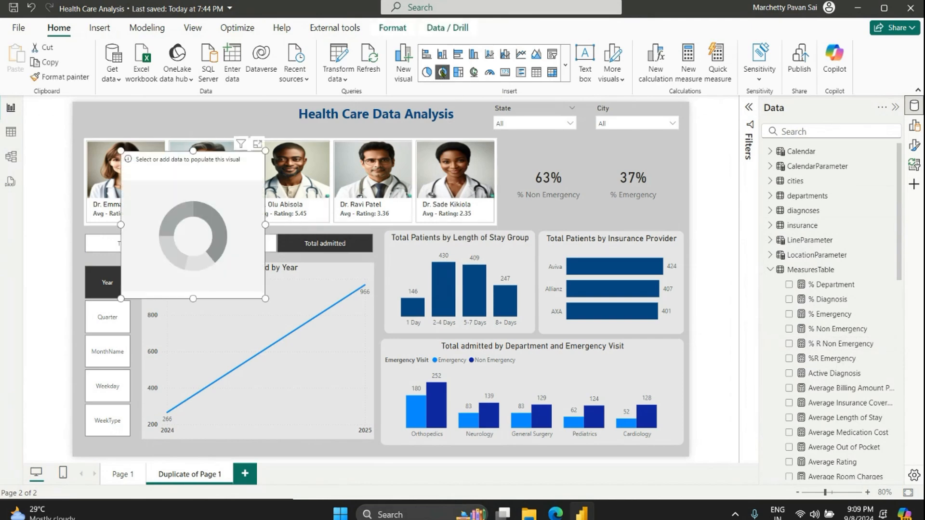
drag(226, 234, 566, 221)
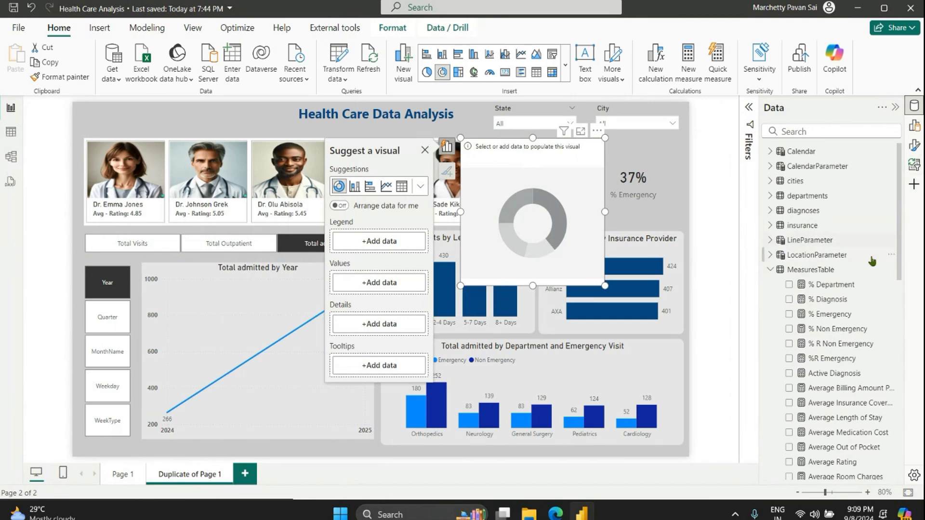
scroll(848, 284, down, 1)
scroll(847, 285, down, 2)
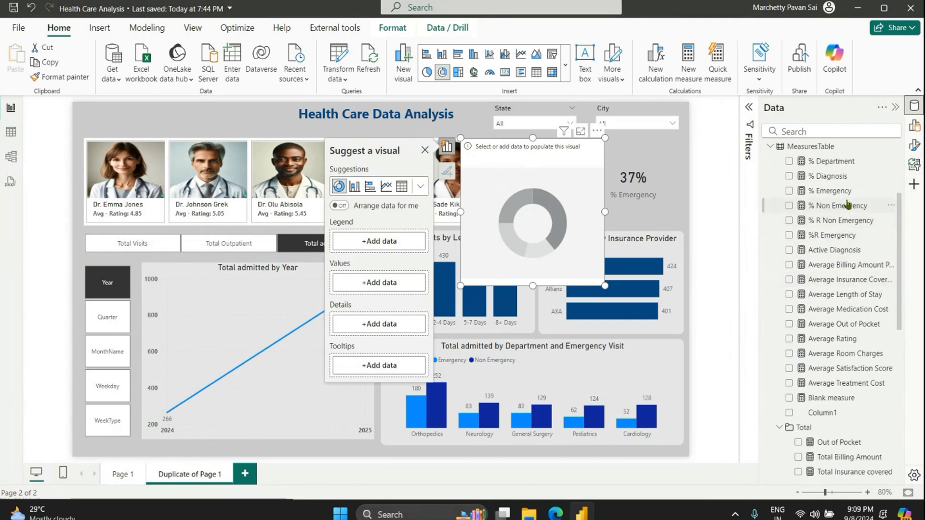
drag(847, 191, 556, 229)
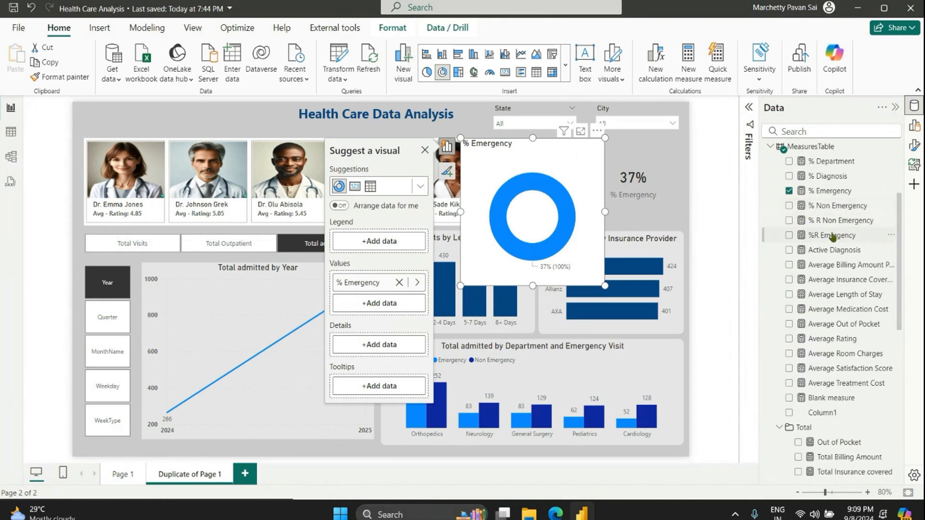
drag(832, 236, 588, 221)
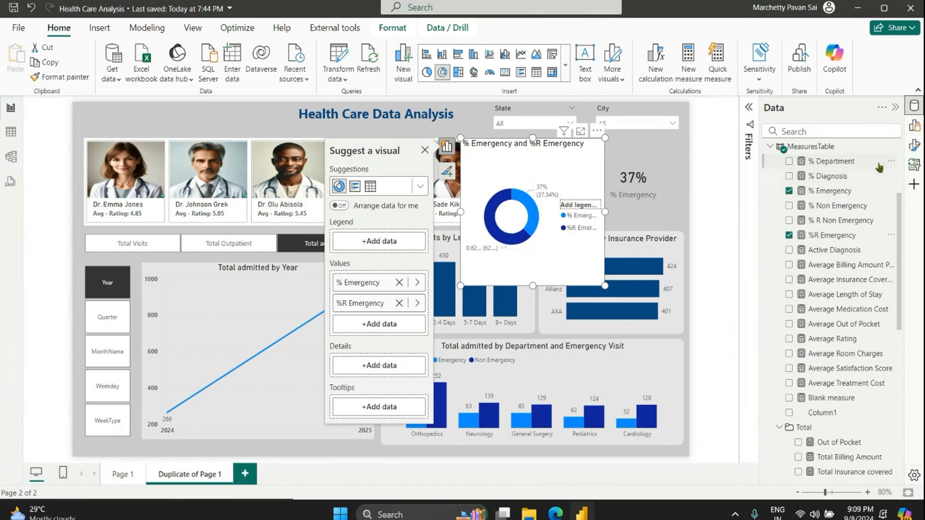
Turn off the donut chart's background and move the chart over the % Emergency card.
click(914, 146)
click(698, 183)
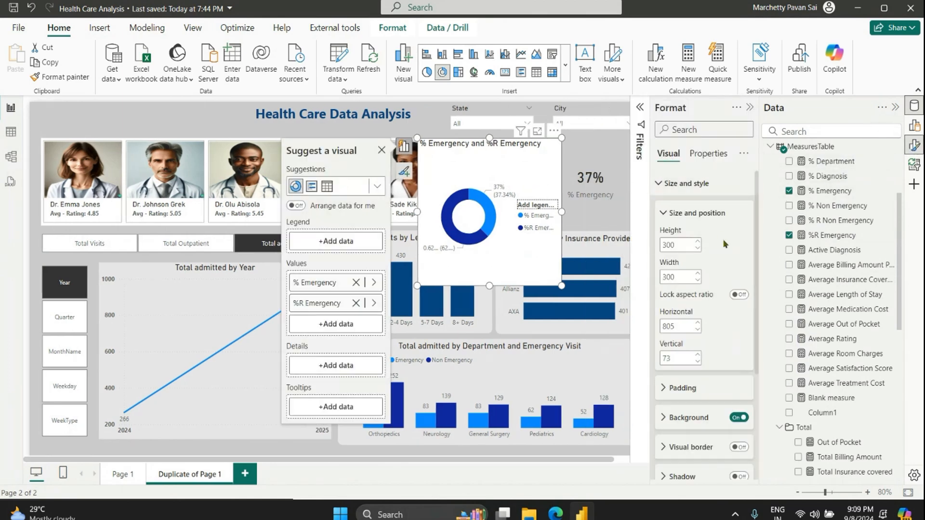
click(739, 417)
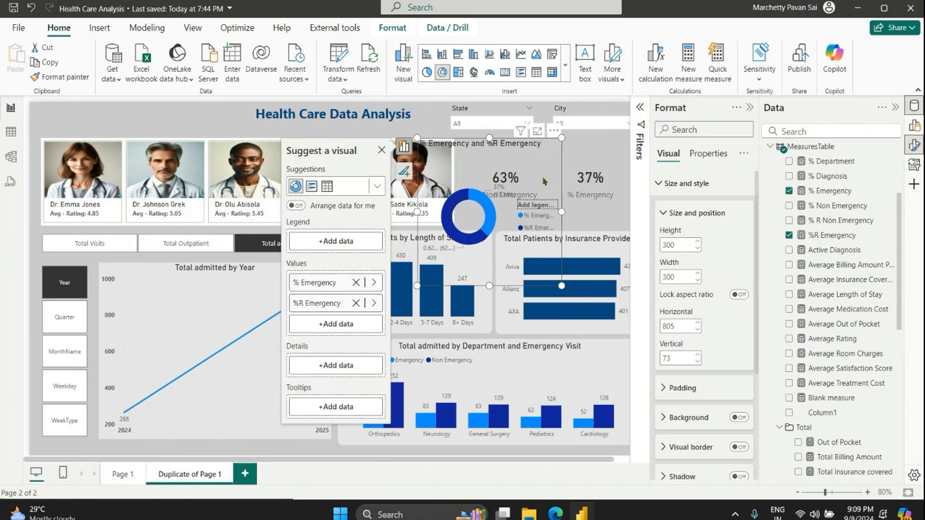
drag(559, 180, 644, 160)
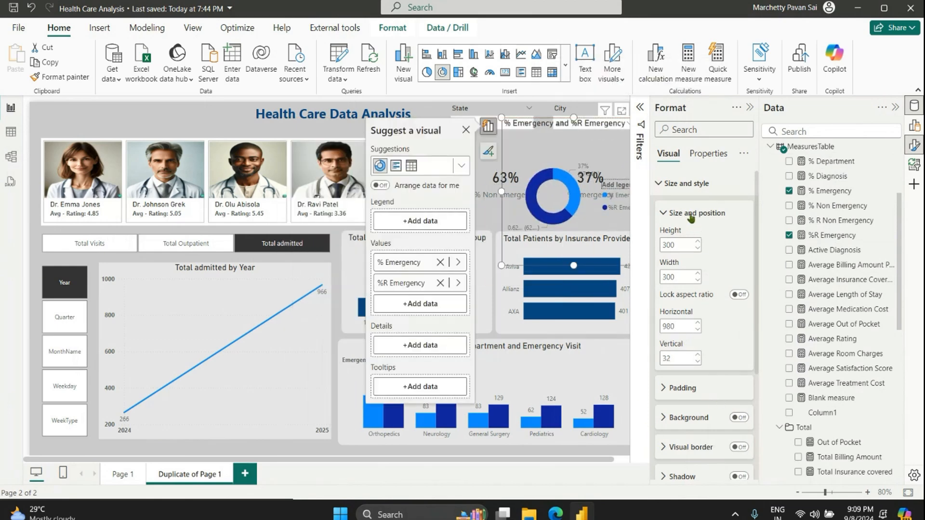
Turn off the donut chart's title, legend and detail labels.
click(674, 214)
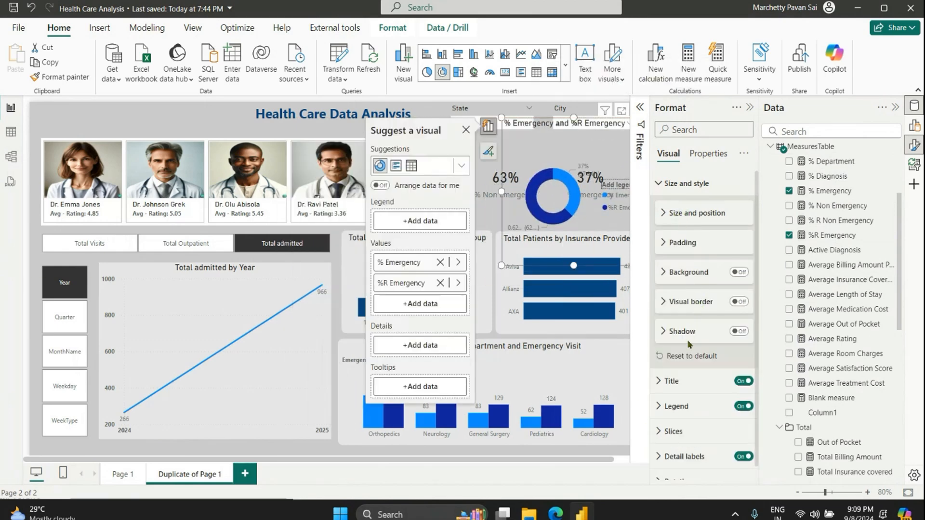
click(705, 383)
click(743, 381)
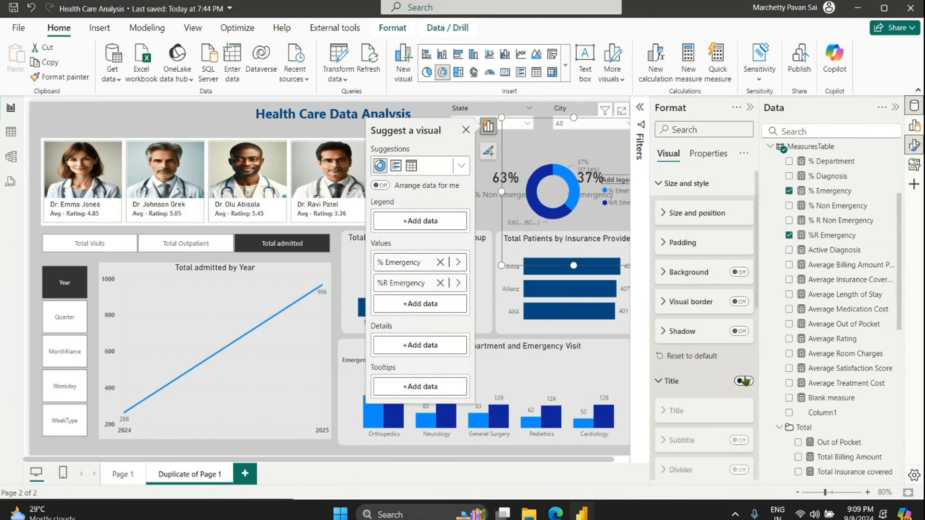
click(684, 184)
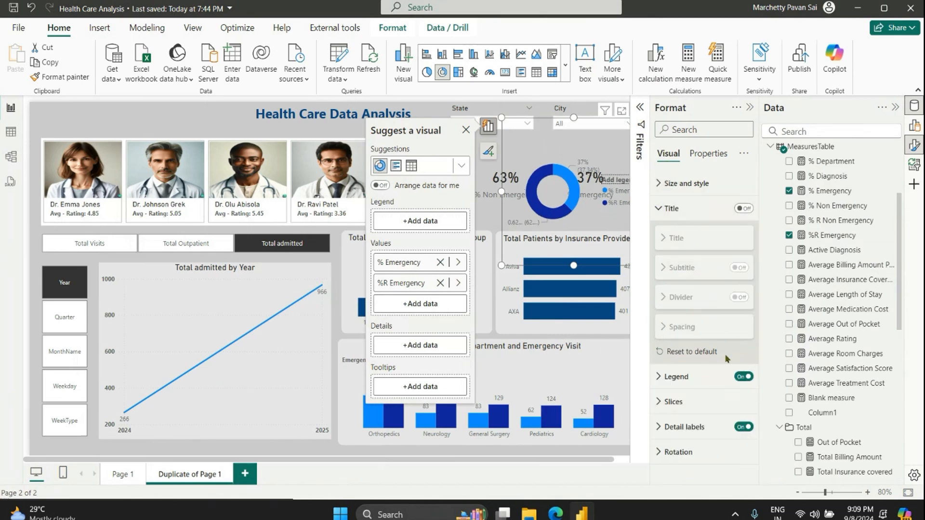
click(743, 376)
click(744, 426)
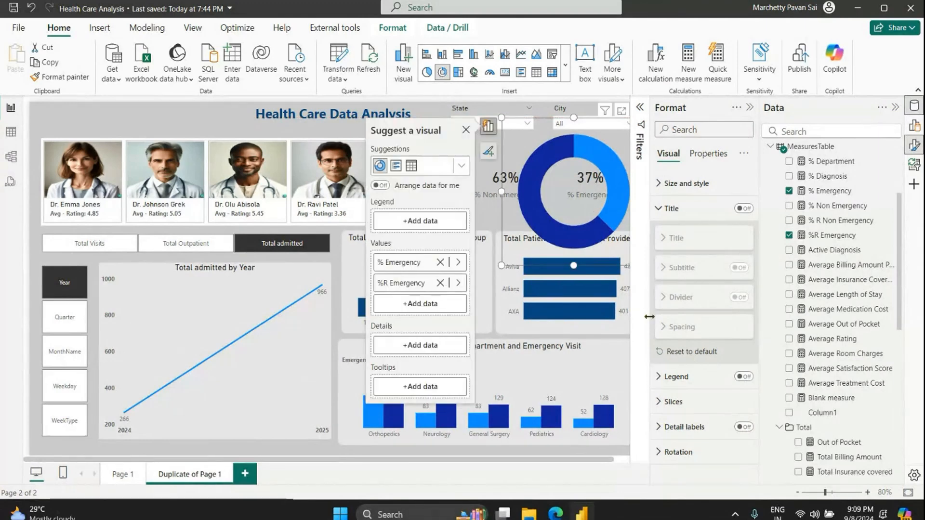
Recolour the donut chart's %R Emergency slice grey so that it blends into the page background.
click(708, 401)
scroll(708, 398, down, 3)
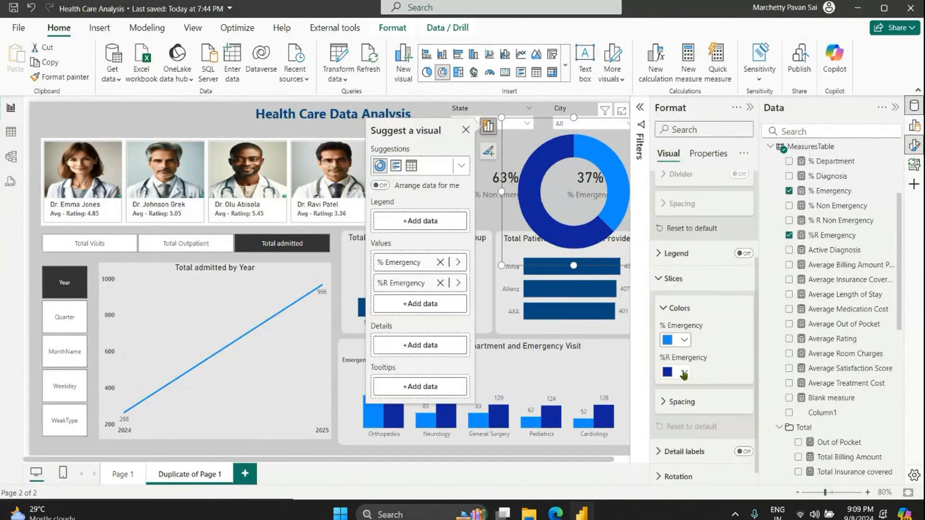
click(679, 371)
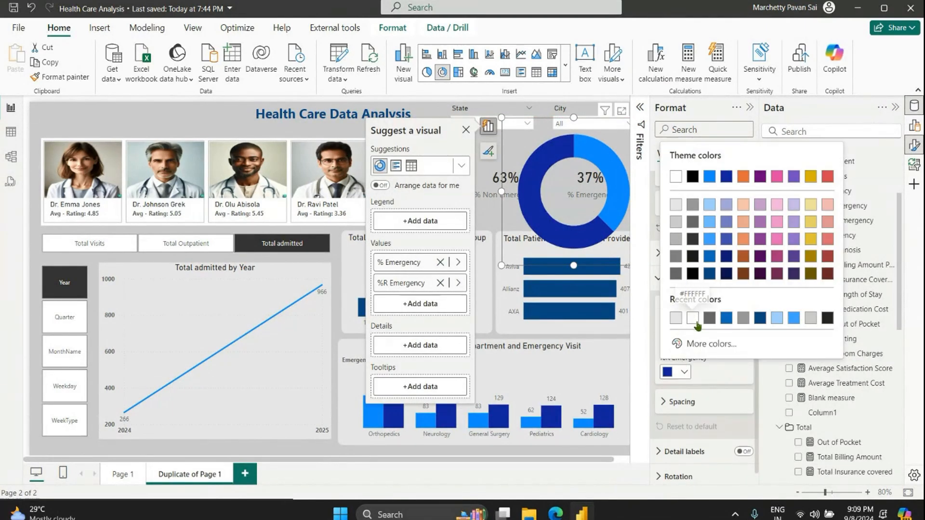
click(679, 318)
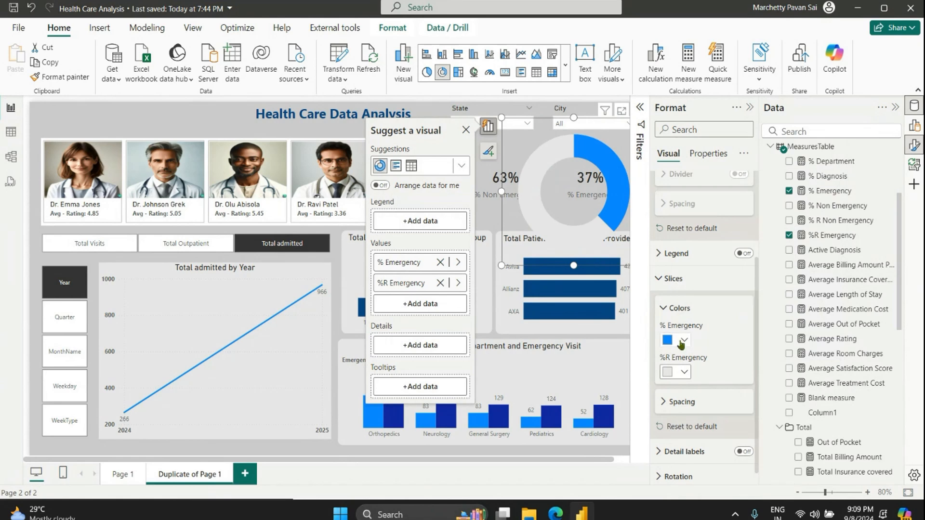
click(676, 371)
click(673, 225)
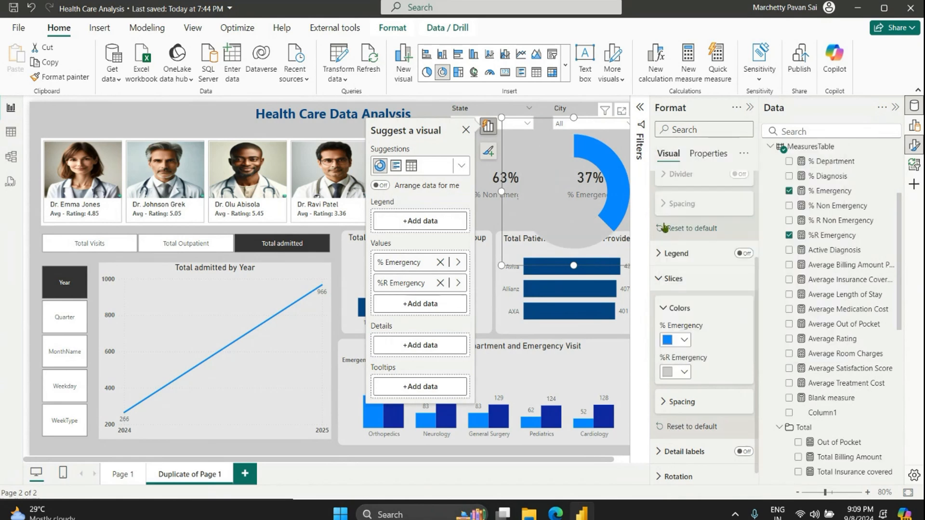
click(750, 109)
Shrink the emergency donut chart and position it around the end of the % Emergency card's percentage.
drag(544, 265, 582, 244)
drag(648, 188, 644, 195)
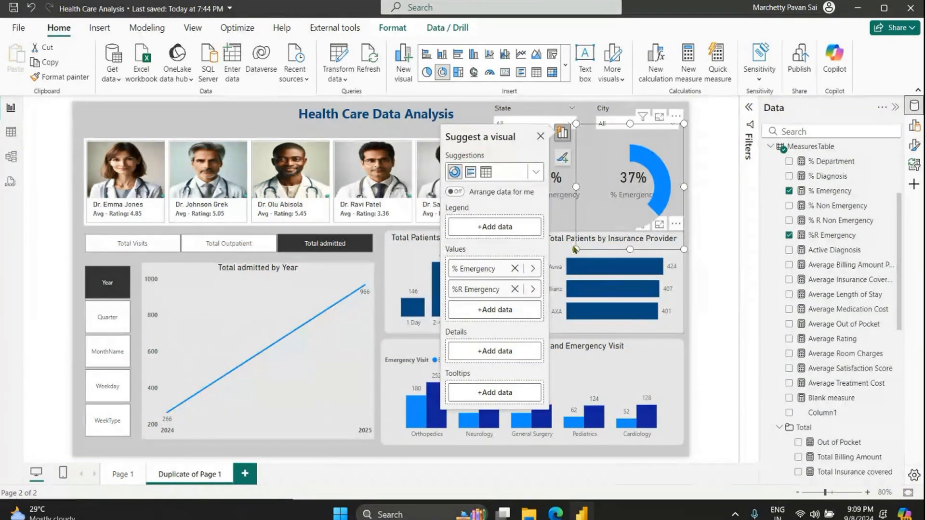
drag(576, 250, 568, 252)
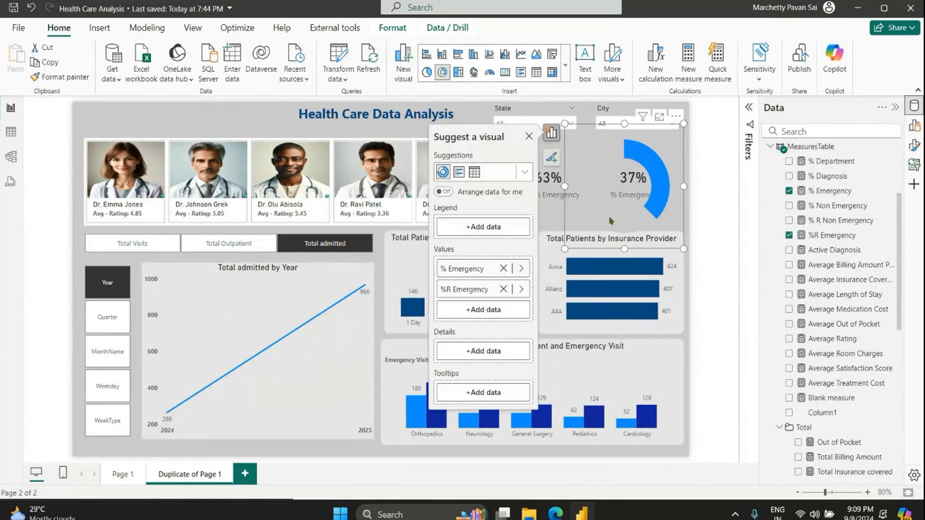
drag(618, 217, 649, 218)
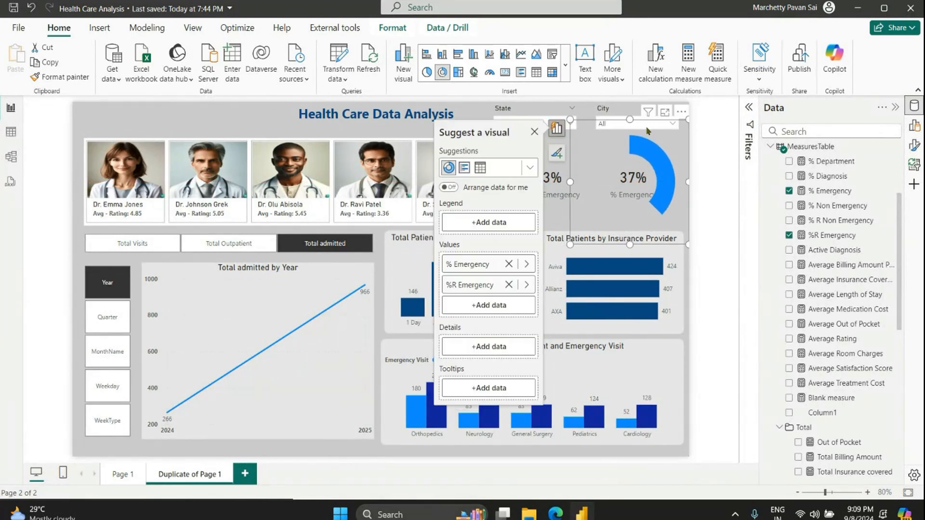
drag(629, 119, 613, 184)
drag(671, 217, 675, 188)
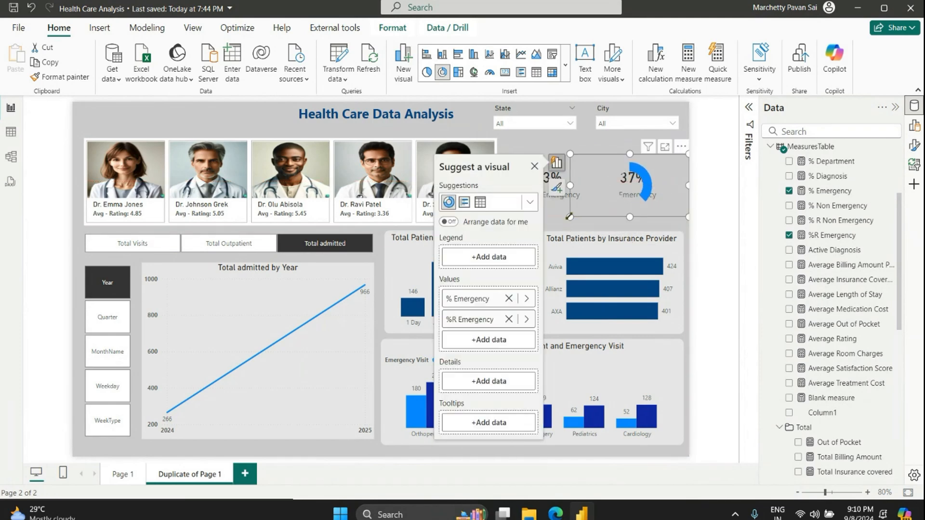
drag(569, 217, 626, 207)
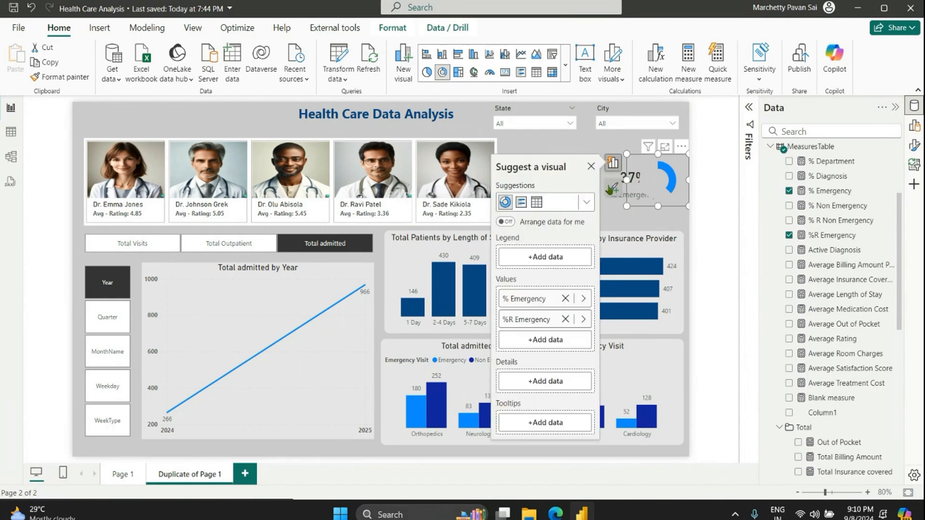
click(615, 214)
click(648, 190)
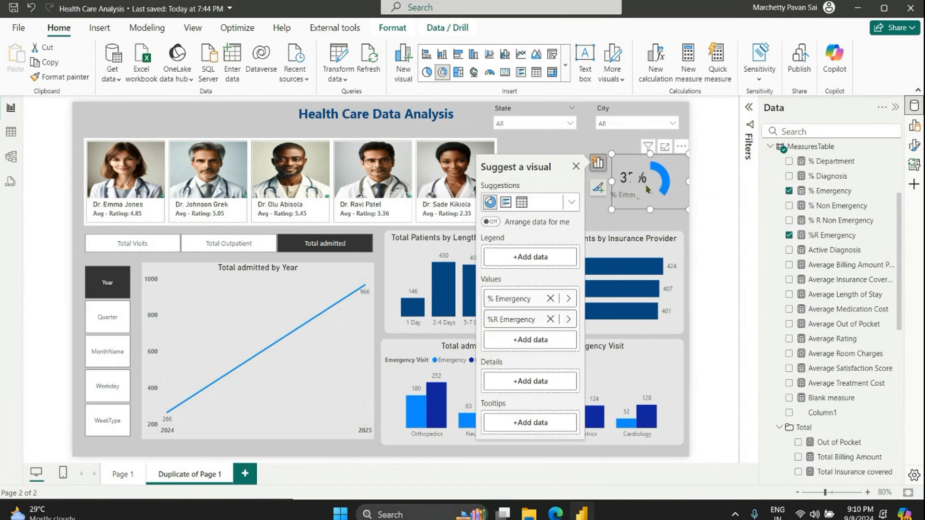
Send the emergency donut chart to the back, behind the % Emergency card.
click(393, 28)
click(196, 73)
click(207, 117)
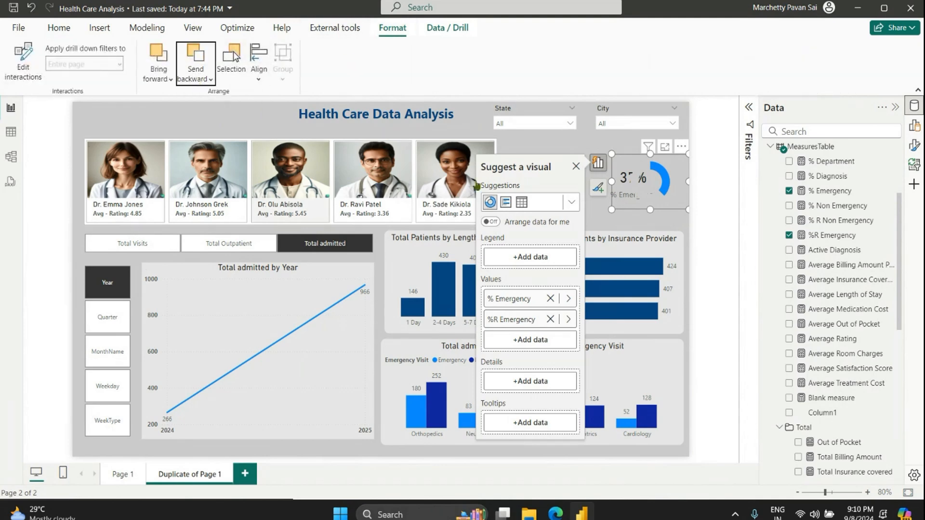
right_click(592, 147)
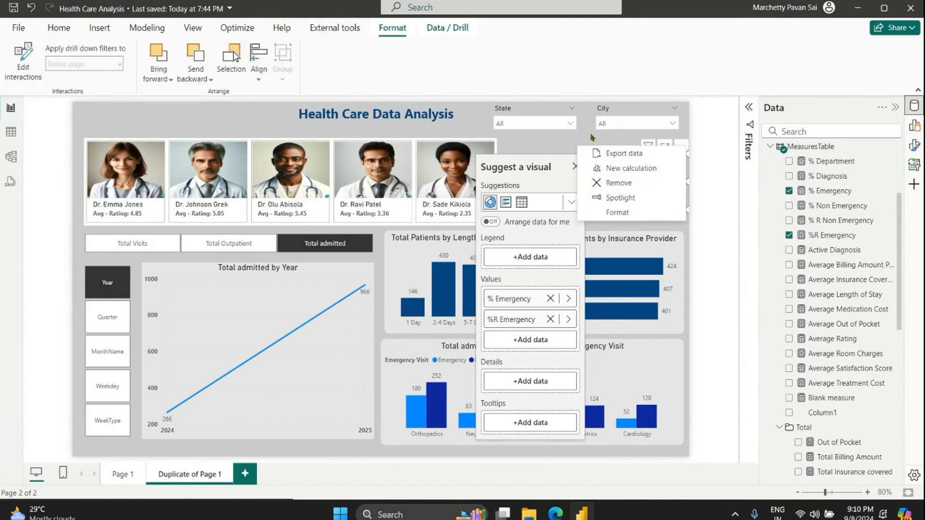
key(Escape)
click(625, 223)
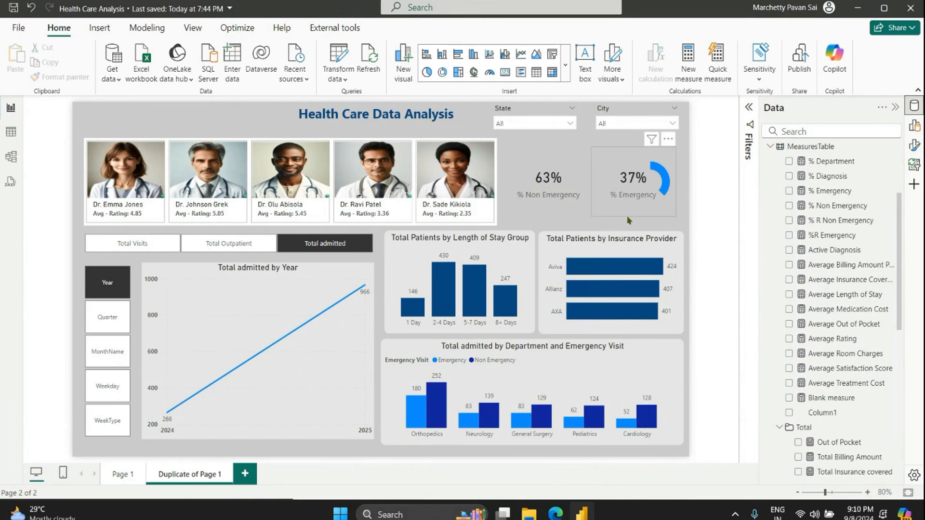
click(666, 169)
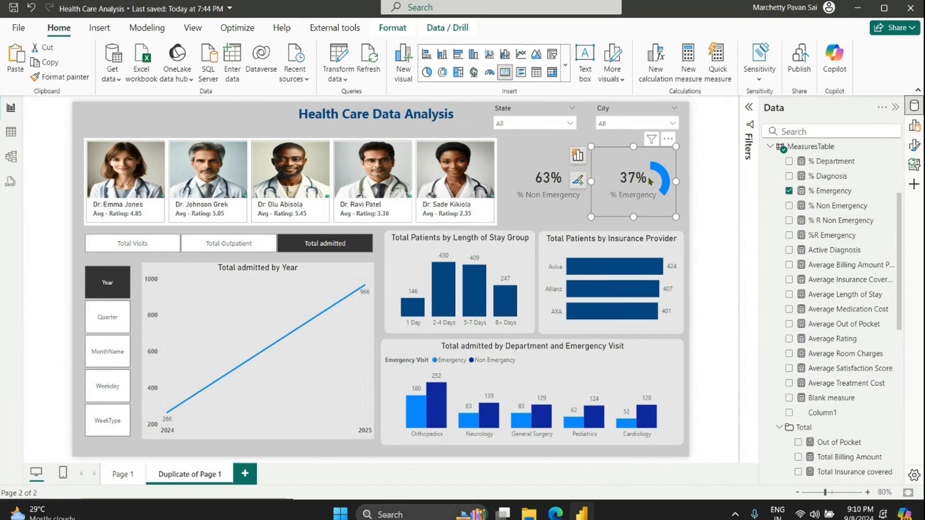
mouse_move(654, 180)
mouse_down()
mouse_move(587, 169)
mouse_move(668, 181)
mouse_up()
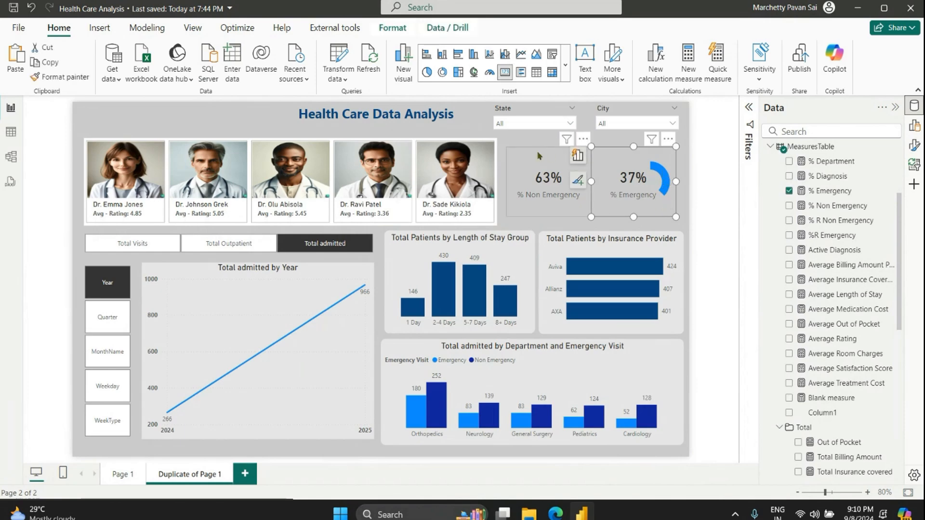
Insert a second donut chart, move it over the percentage cards, and add % Non Emergency and % R Non Emergency as its values.
click(521, 142)
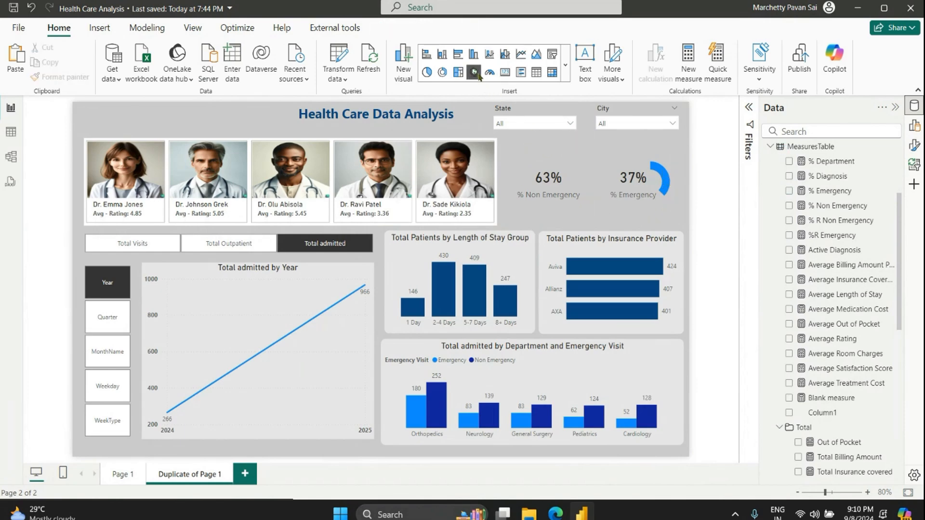
click(442, 72)
click(349, 176)
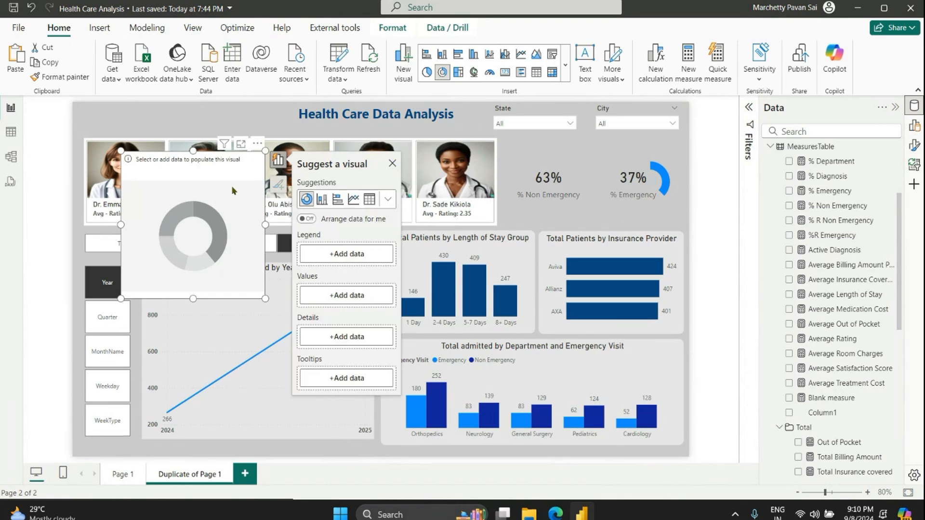
drag(235, 191, 654, 176)
scroll(845, 289, down, 10)
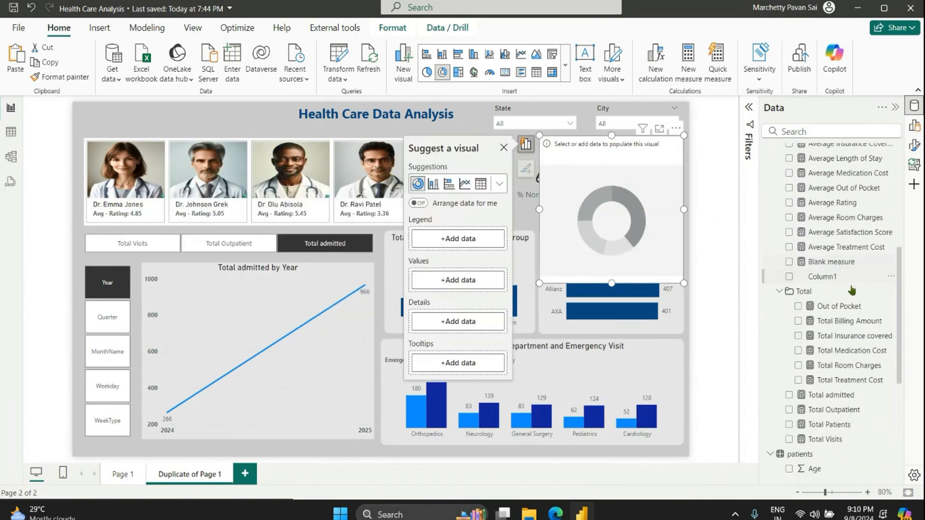
scroll(848, 311, up, 5)
scroll(848, 308, up, 8)
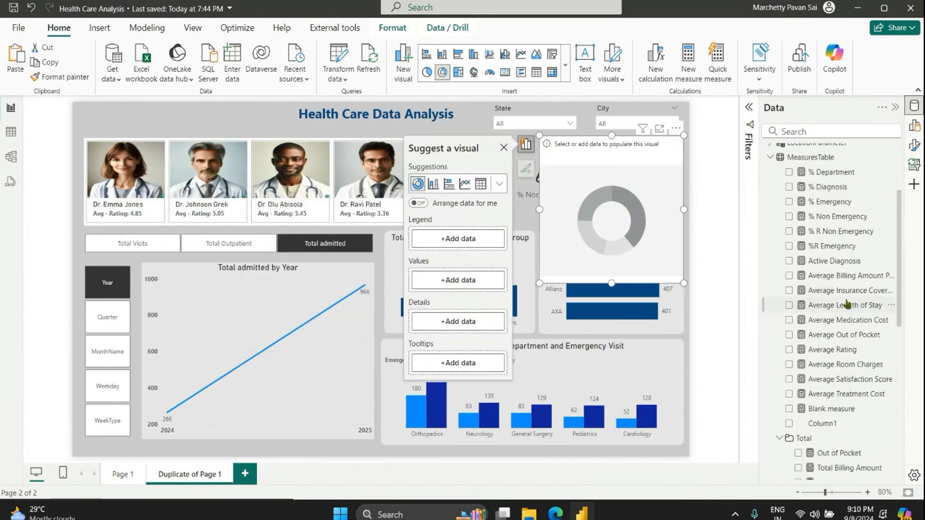
drag(840, 330, 606, 241)
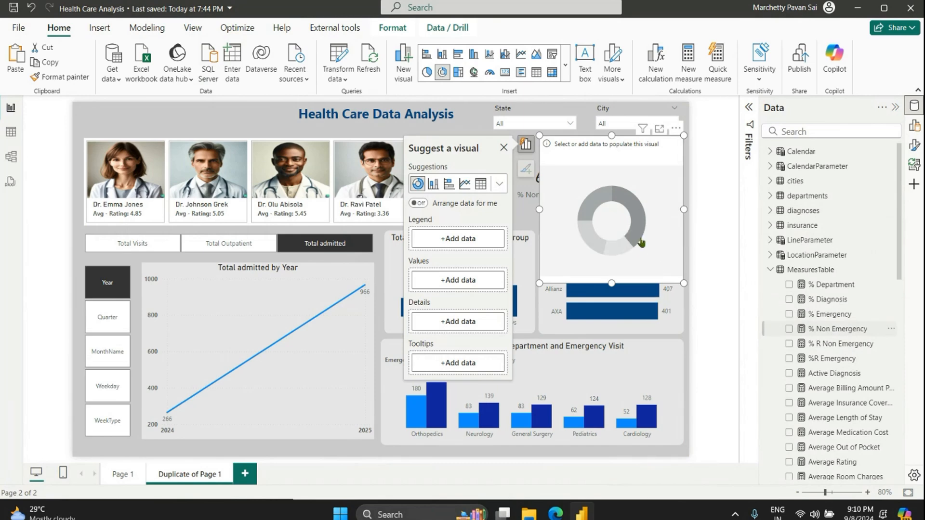
drag(831, 343, 655, 247)
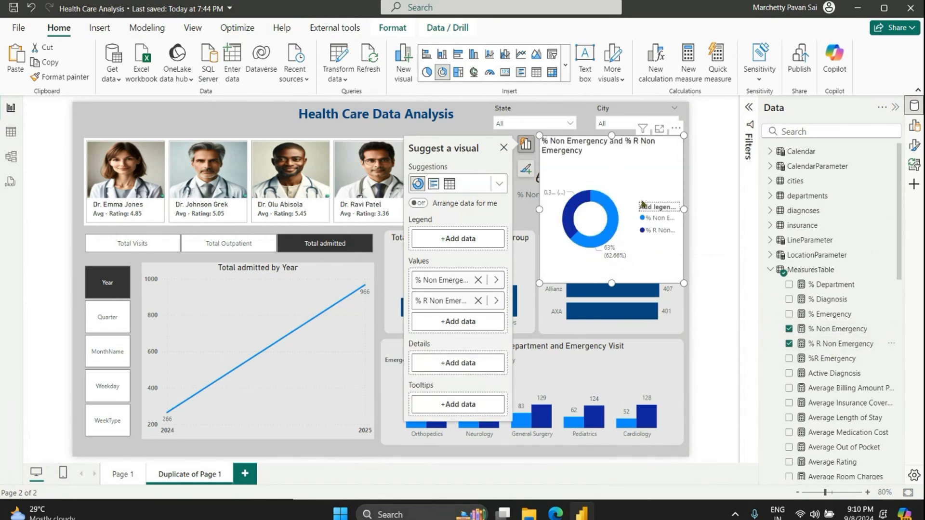
Turn off the new donut chart's legend, title and detail labels.
click(914, 144)
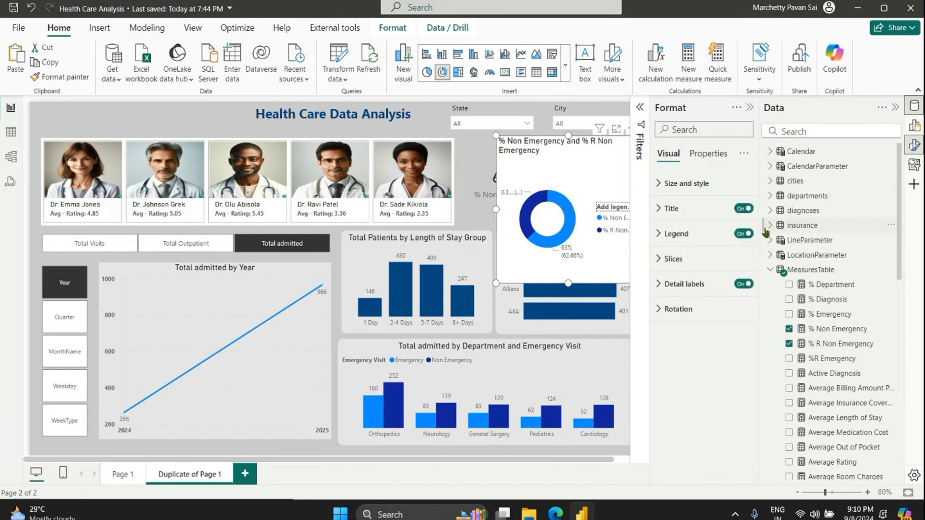
click(742, 234)
click(742, 208)
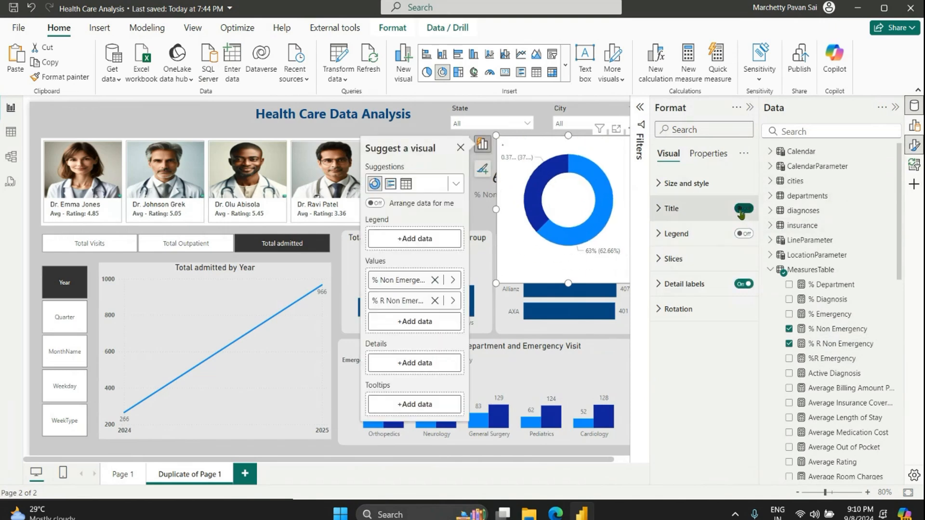
click(742, 284)
Colour the % R Non Emergency slice grey and turn off the donut chart's background.
click(702, 258)
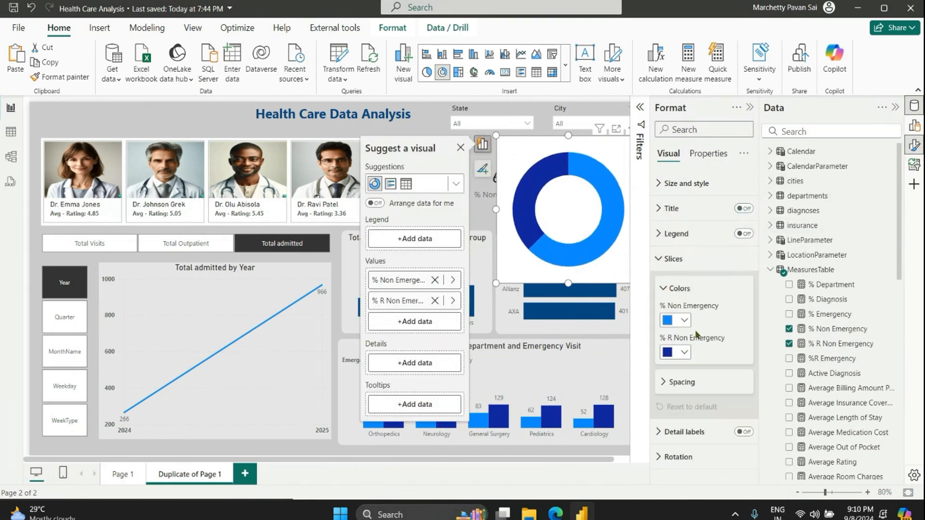
click(679, 351)
click(676, 206)
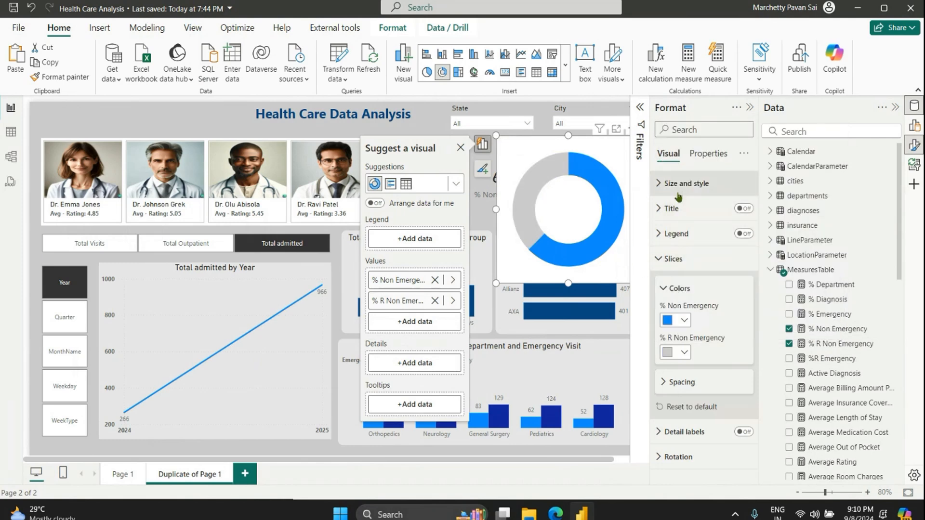
click(687, 183)
click(739, 417)
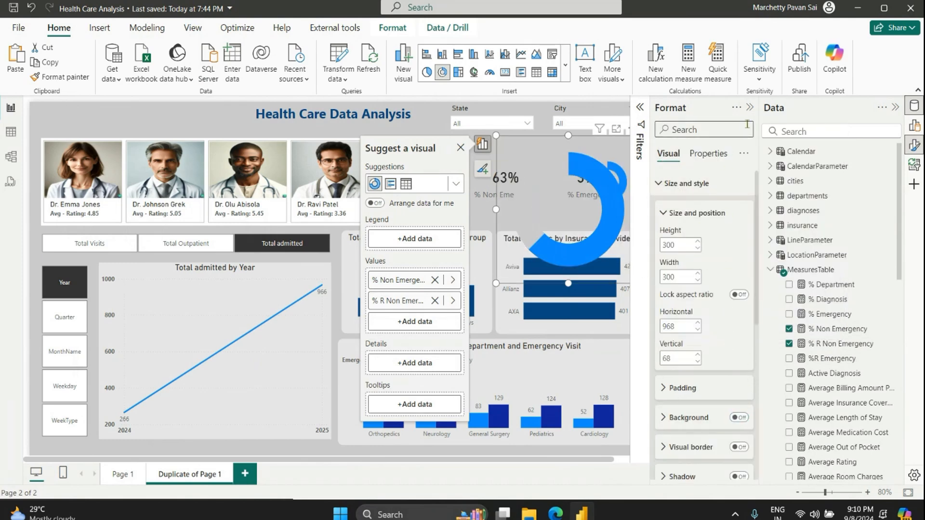
click(749, 107)
Shrink the non-emergency donut chart and position it around the end of the % Non Emergency card's percentage.
drag(621, 230, 561, 212)
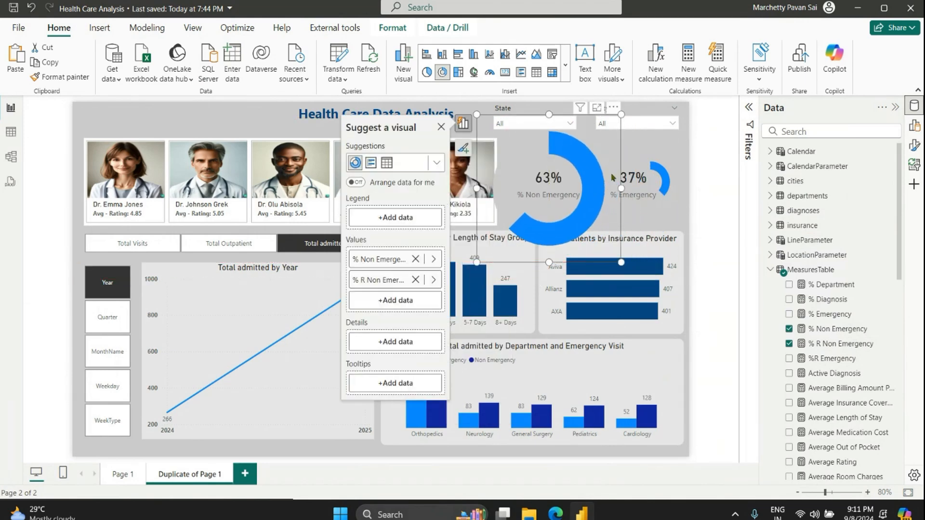
drag(620, 115, 535, 190)
drag(519, 235, 585, 194)
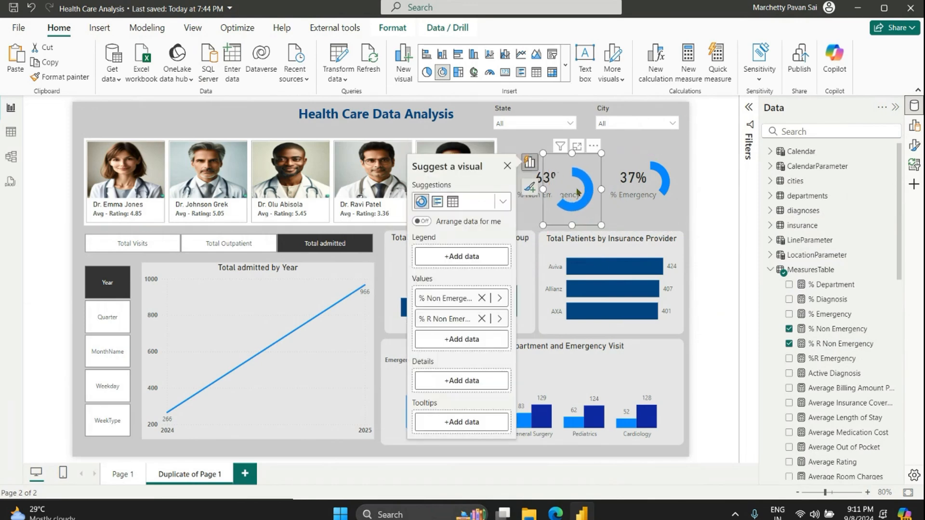
Send the non-emergency donut chart to the back, behind the % Non Emergency card.
click(392, 28)
click(195, 72)
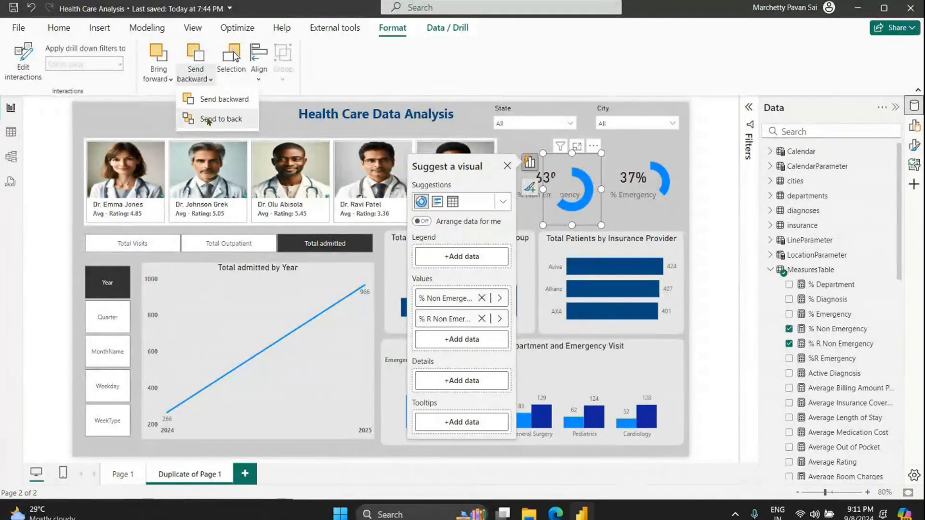
click(198, 119)
click(232, 127)
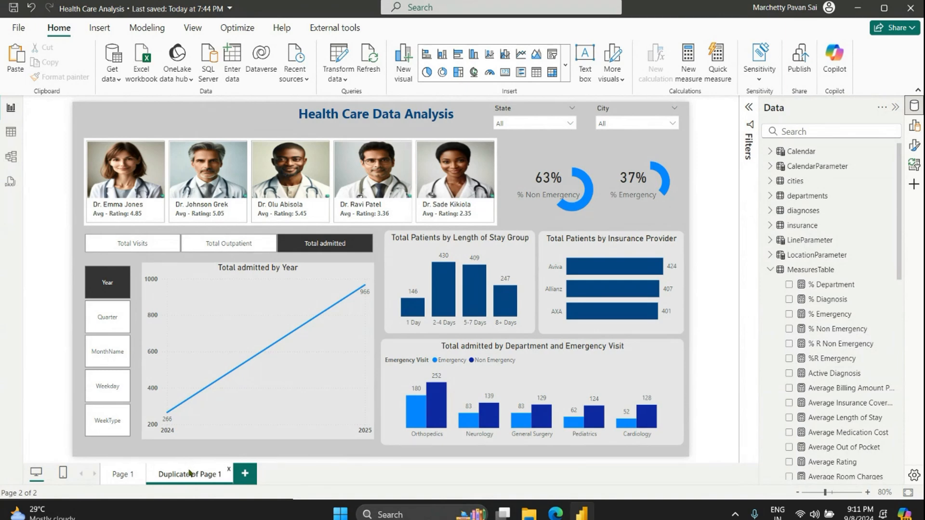
Rename the report page Duplicate of Page 1 as Page2.
double_click(202, 482)
key(ctrl+a)
key(BackSpace)
text(Page2)
key(Return)
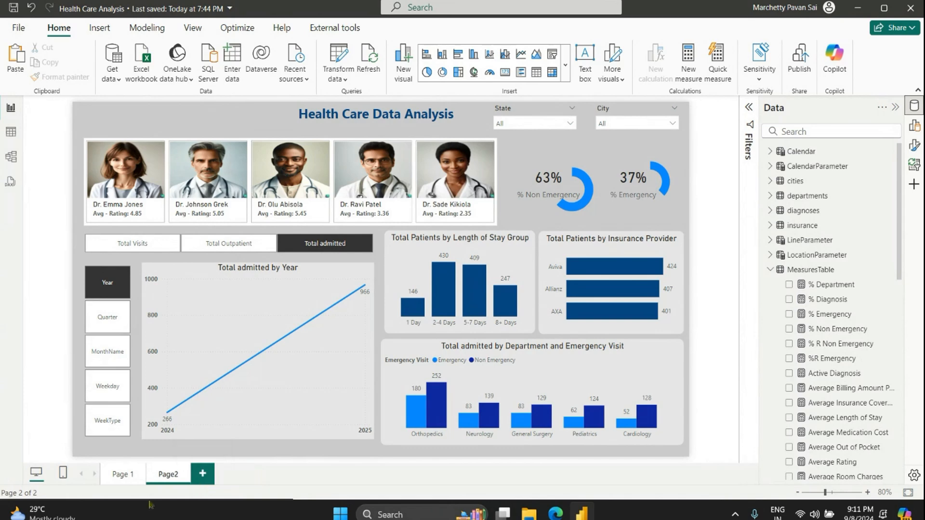